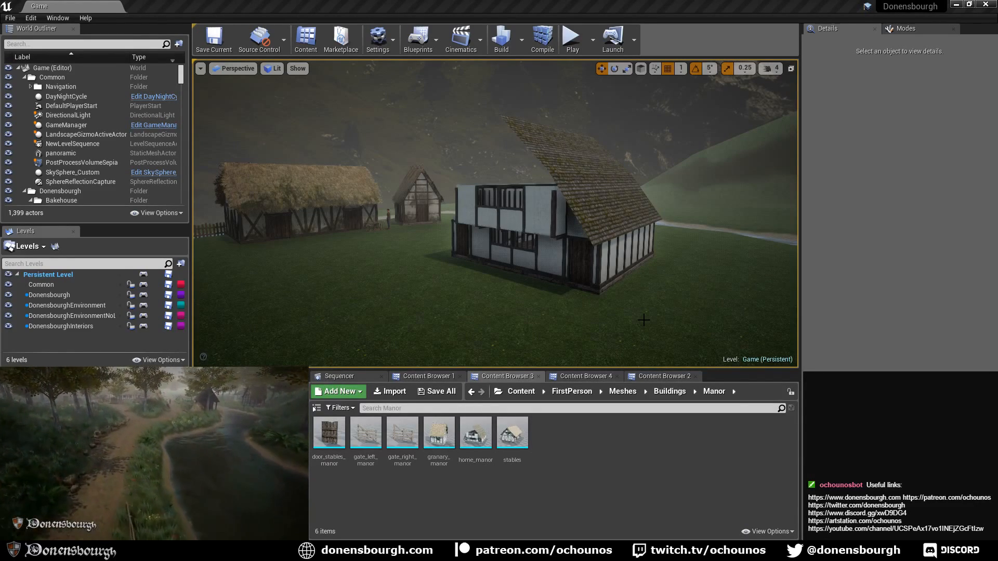
# - Survey the manor grounds and palisade with the DonensbourghEnvironment level temporarily hidden, and make that level visible again
pyautogui.moveTo(495, 254); pyautogui.dragTo(502, 234, button='right')
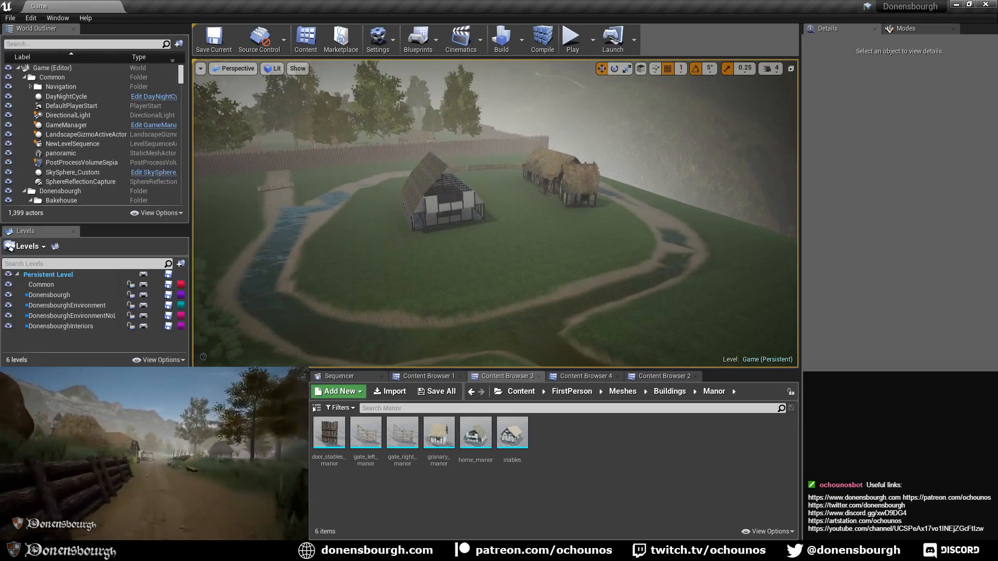
pyautogui.moveTo(412, 219); pyautogui.dragTo(348, 197, button='right')
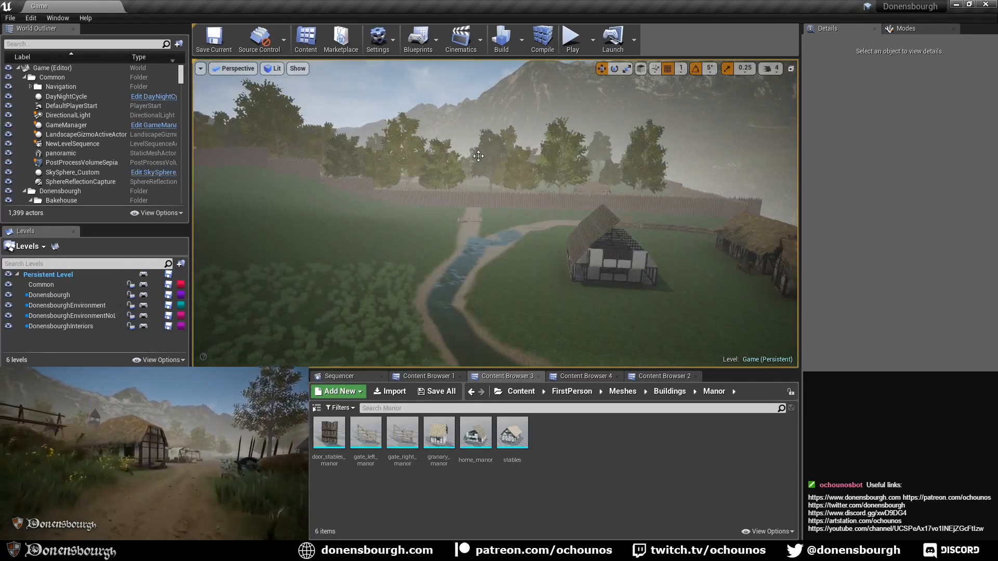
pyautogui.moveTo(498, 247); pyautogui.dragTo(585, 254, button='right')
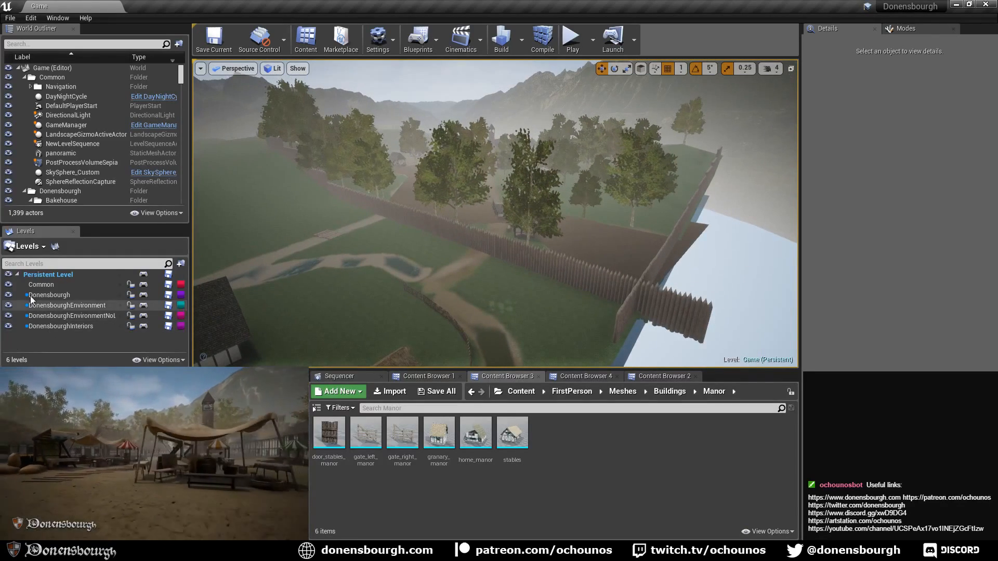
pyautogui.click(8, 306)
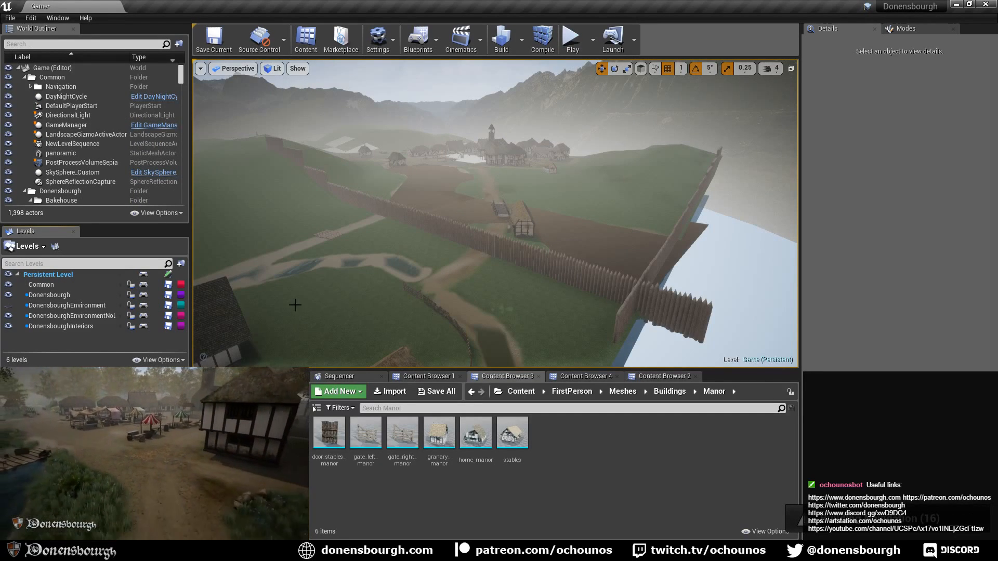
pyautogui.moveTo(380, 318); pyautogui.dragTo(332, 357, button='right')
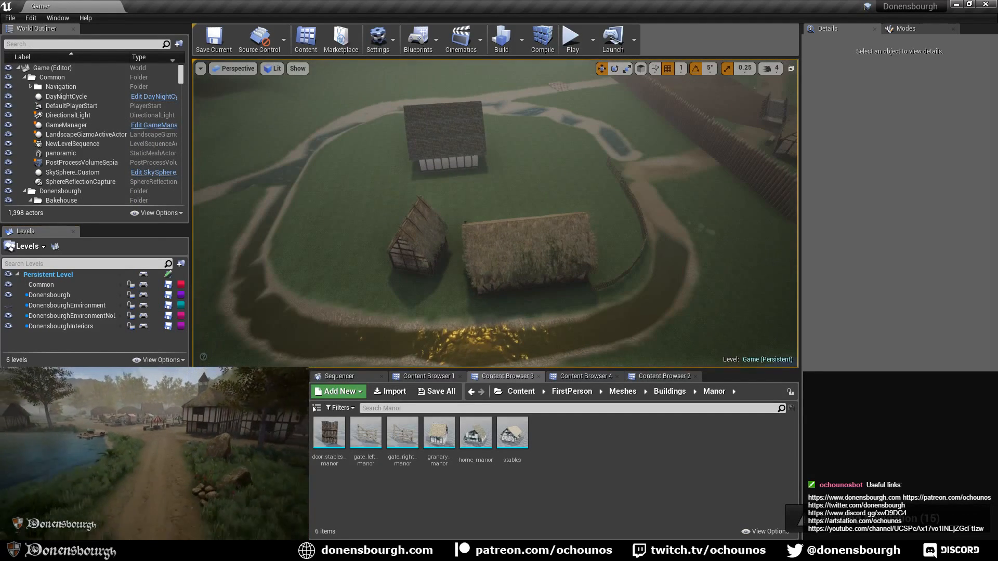
pyautogui.click(8, 306)
# - Examine the unfinished manor house from outside, including its open roof side, timber framing and position relative to the thatched buildings
pyautogui.moveTo(468, 219); pyautogui.dragTo(374, 174, button='right')
pyautogui.moveTo(468, 234)
pyautogui.mouseDown(button='right')
pyautogui.moveTo(582, 260)
pyautogui.moveTo(556, 250)
pyautogui.moveTo(468, 255)
pyautogui.moveTo(468, 234)
pyautogui.moveTo(452, 234)
pyautogui.mouseUp(button='right')
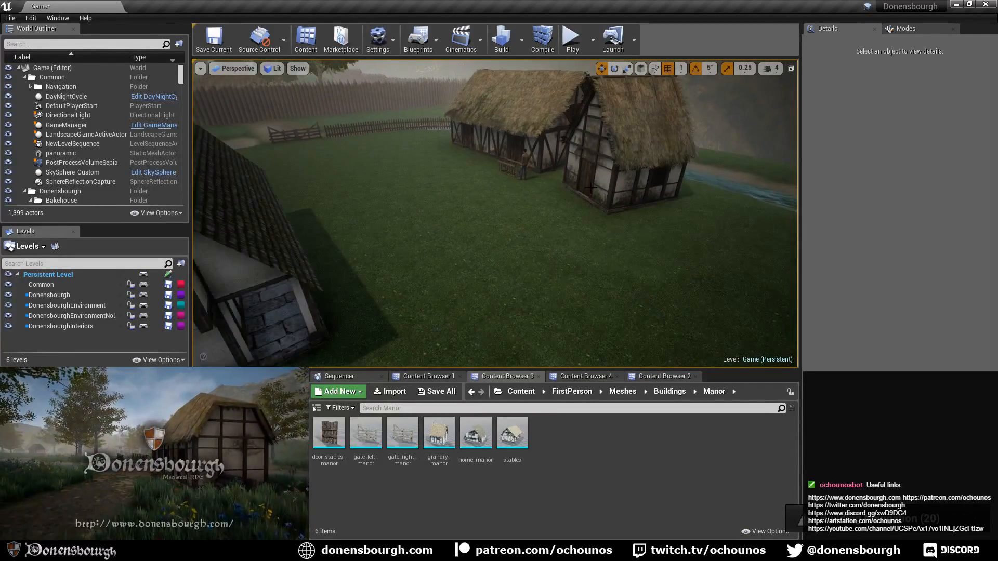
pyautogui.moveTo(541, 271); pyautogui.dragTo(468, 270, button='right')
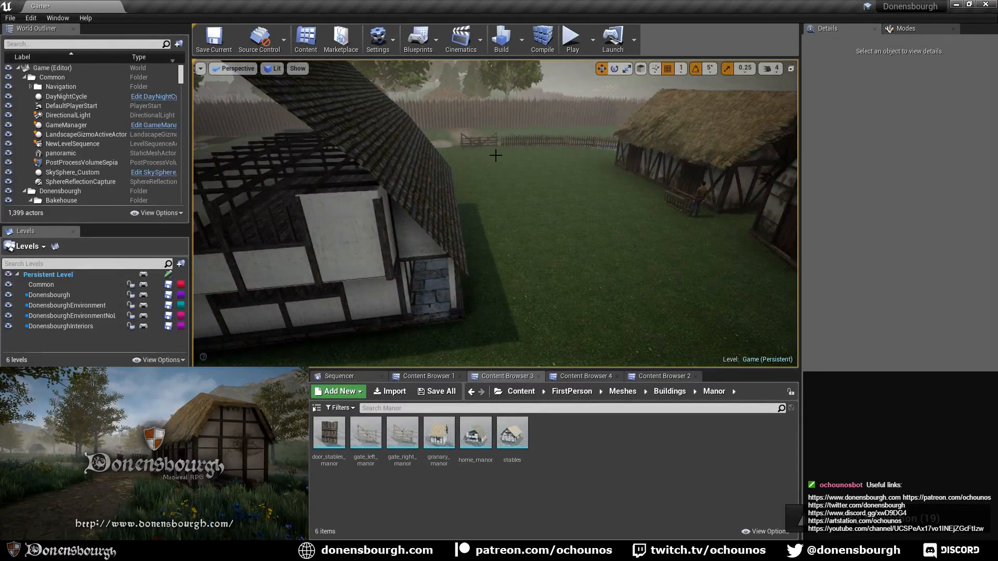
pyautogui.moveTo(552, 250); pyautogui.dragTo(466, 254, button='right')
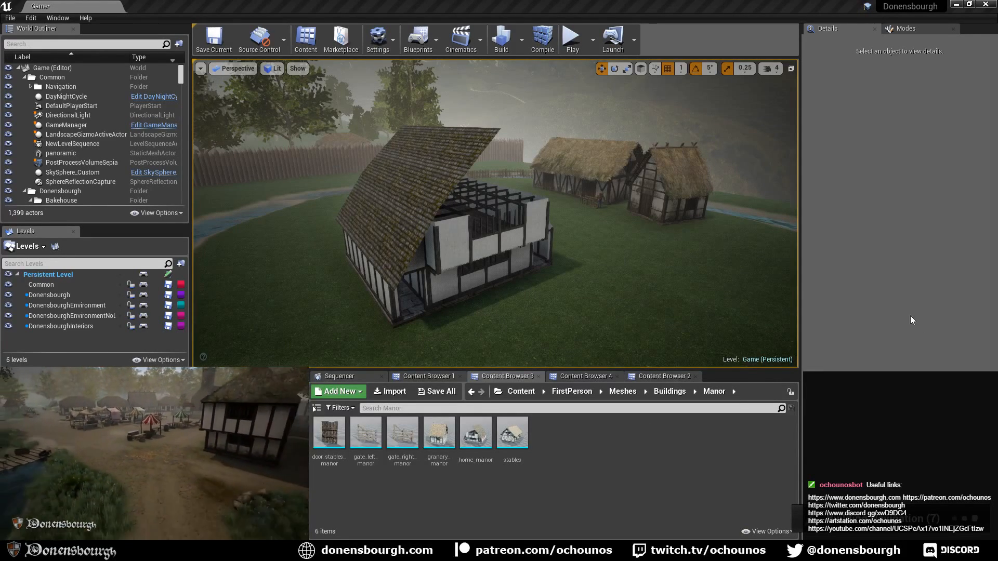
pyautogui.moveTo(484, 321); pyautogui.dragTo(491, 316, button='right')
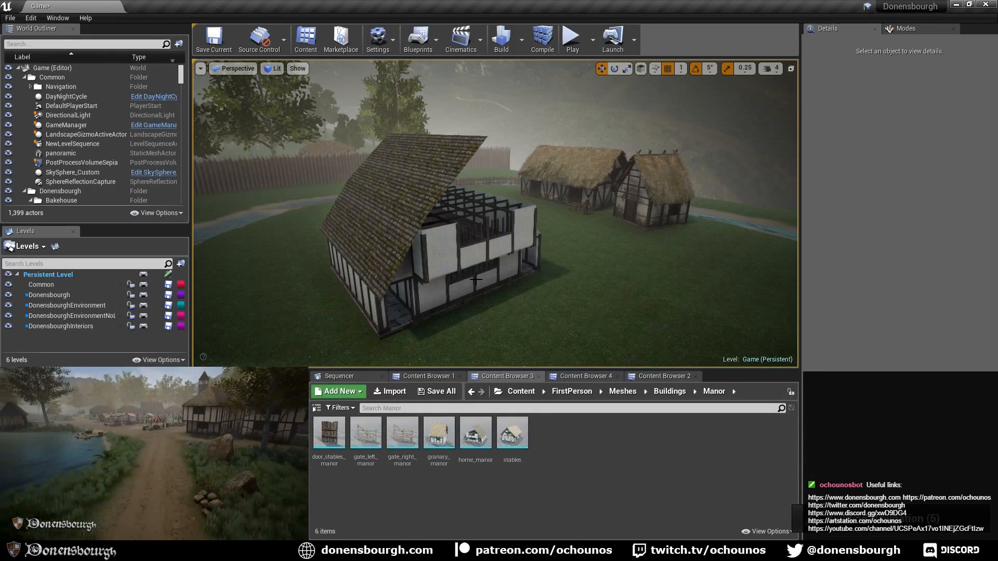
pyautogui.press('q')
pyautogui.moveTo(476, 281); pyautogui.dragTo(476, 281, button='right')
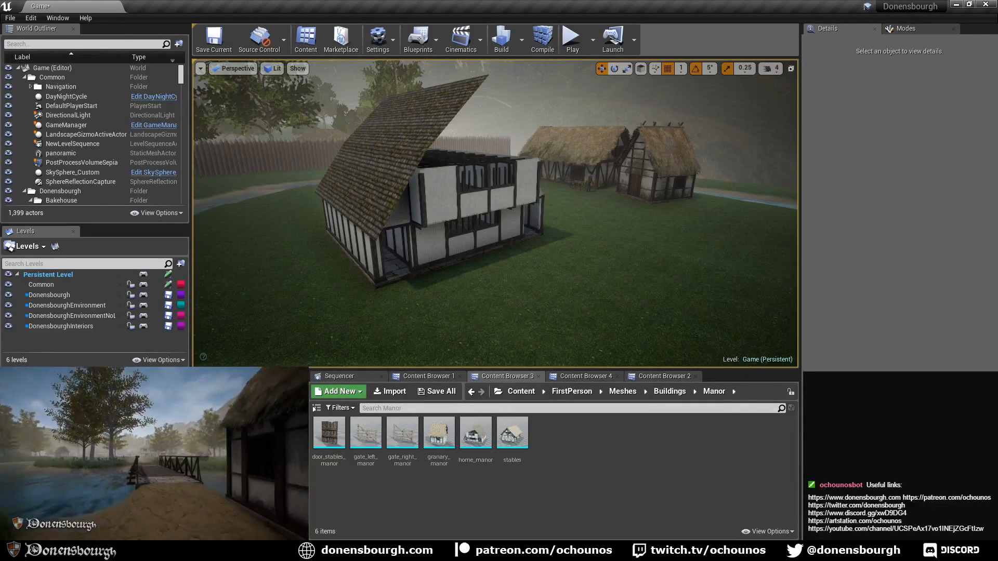
# - Enter the manor house and inspect the ground-floor room's stair treads, wooden door, barred windows and ceiling beams
pyautogui.press('w')
pyautogui.moveTo(434, 312); pyautogui.dragTo(564, 323, button='right')
pyautogui.press('w')
pyautogui.press('w')
pyautogui.press('w')
pyautogui.press('s')
pyautogui.press('w')
pyautogui.press('w')
pyautogui.press('s')
pyautogui.press('w')
pyautogui.press('s')
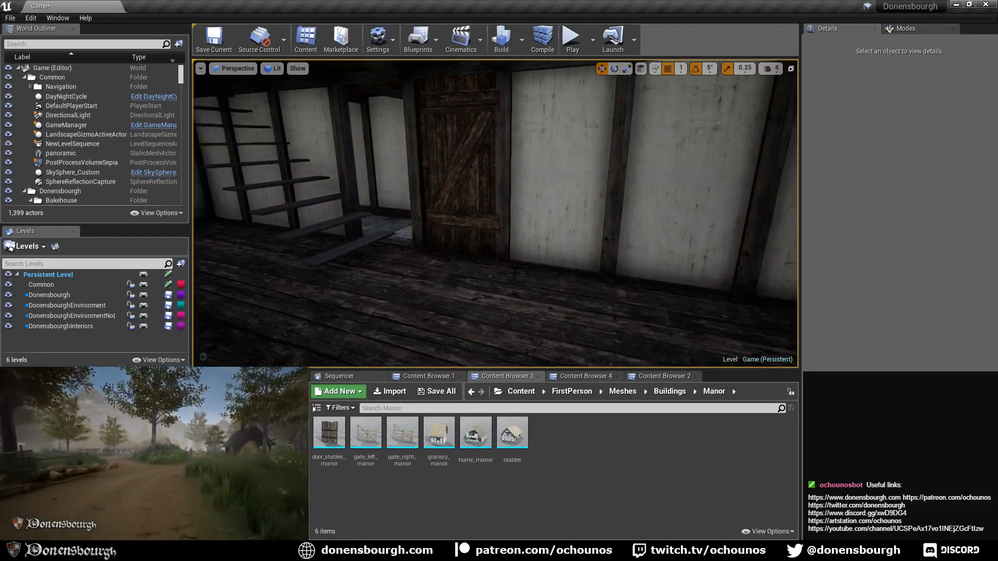
pyautogui.moveTo(514, 274); pyautogui.dragTo(563, 292, button='right')
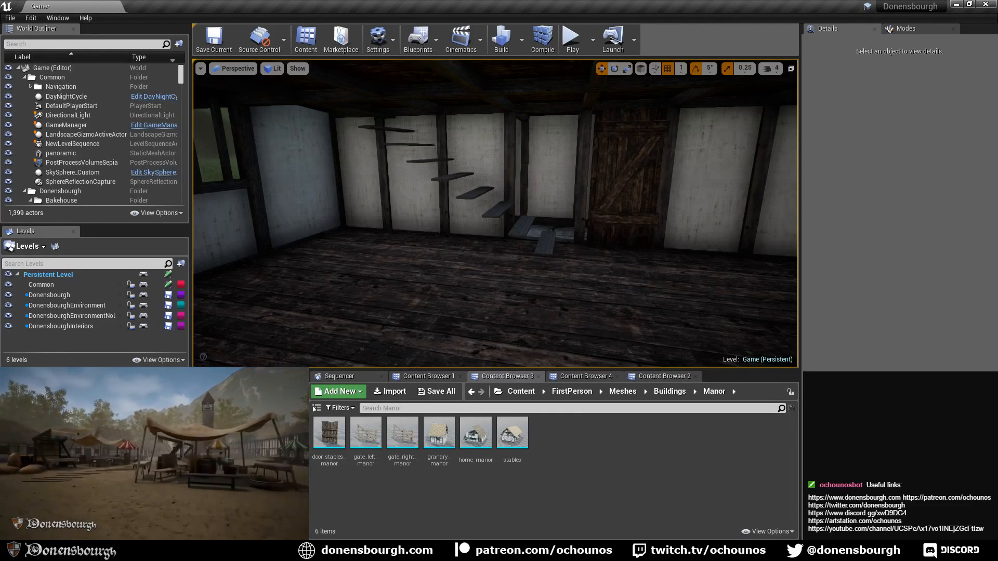
pyautogui.moveTo(563, 292); pyautogui.dragTo(517, 159, button='right')
pyautogui.moveTo(458, 273); pyautogui.dragTo(333, 231, button='right')
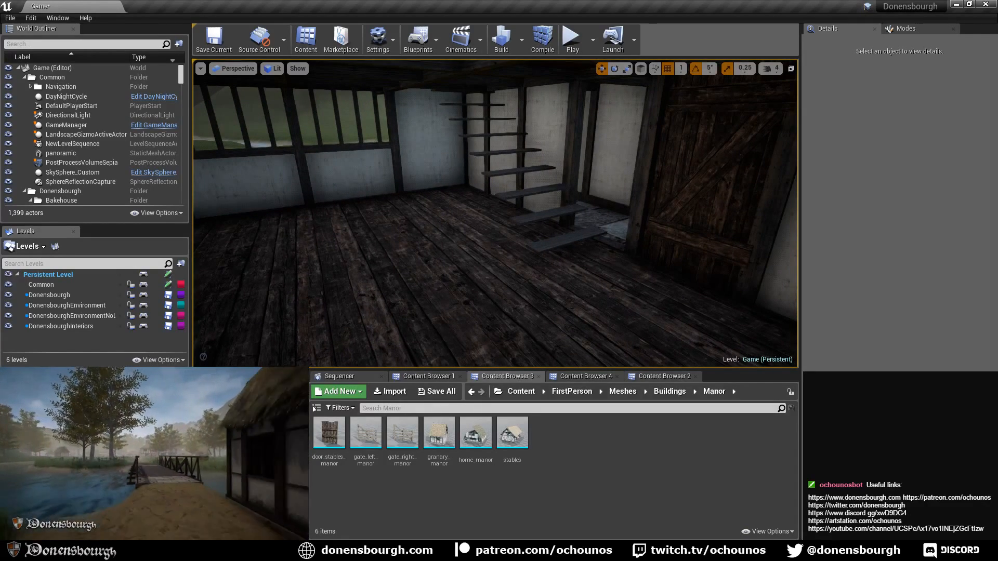
pyautogui.moveTo(333, 231); pyautogui.dragTo(329, 221, button='right')
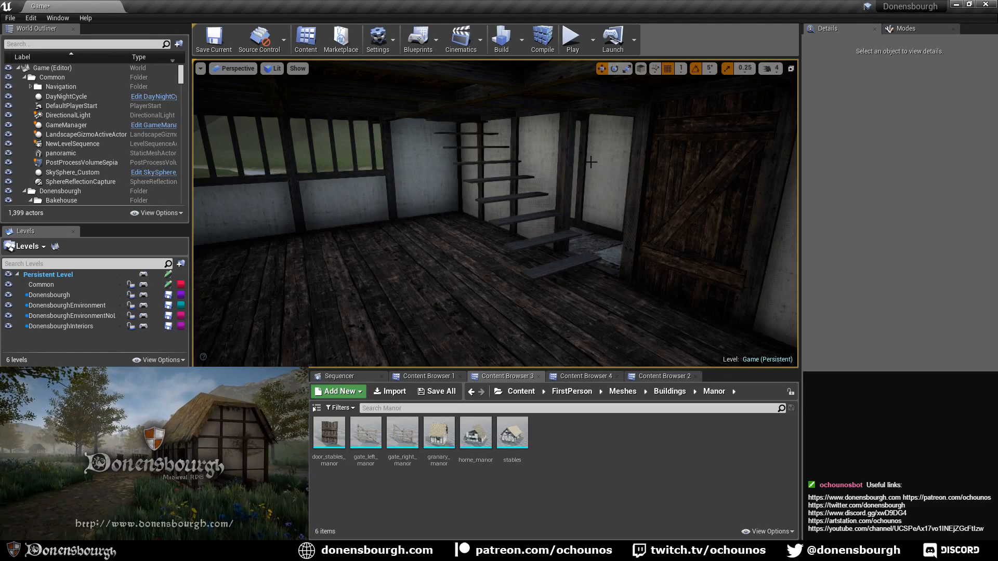
pyautogui.moveTo(329, 221); pyautogui.dragTo(316, 188, button='right')
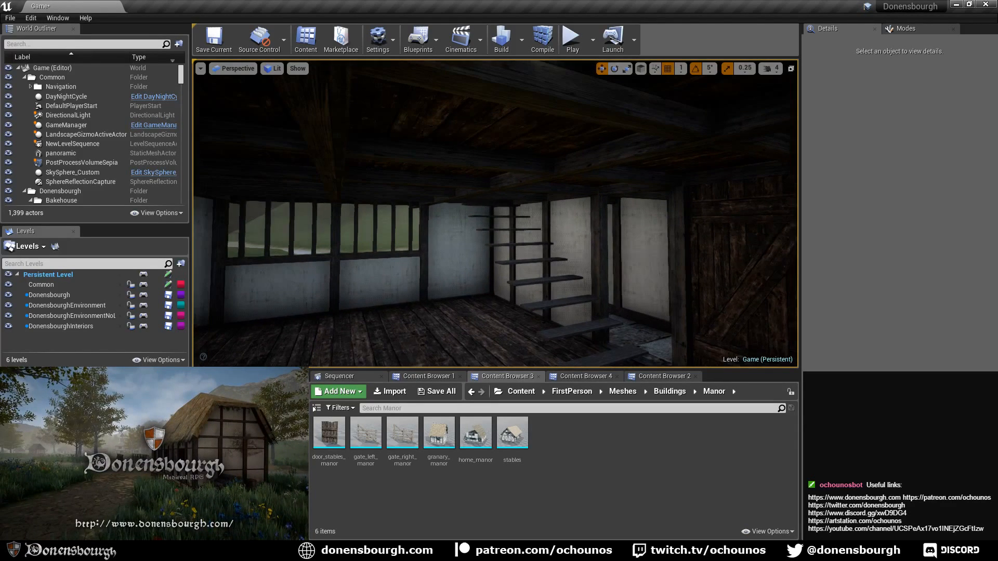
# - Examine the ground-floor room's overall layout from its far end, comparing the open floor, side-wall opening and staircase area
pyautogui.press('w')
pyautogui.moveTo(464, 296); pyautogui.dragTo(402, 340, button='right')
pyautogui.press('w')
pyautogui.press('w')
pyautogui.press('s')
pyautogui.press('w')
pyautogui.press('s')
pyautogui.press('s')
pyautogui.moveTo(512, 229); pyautogui.dragTo(512, 197, button='right')
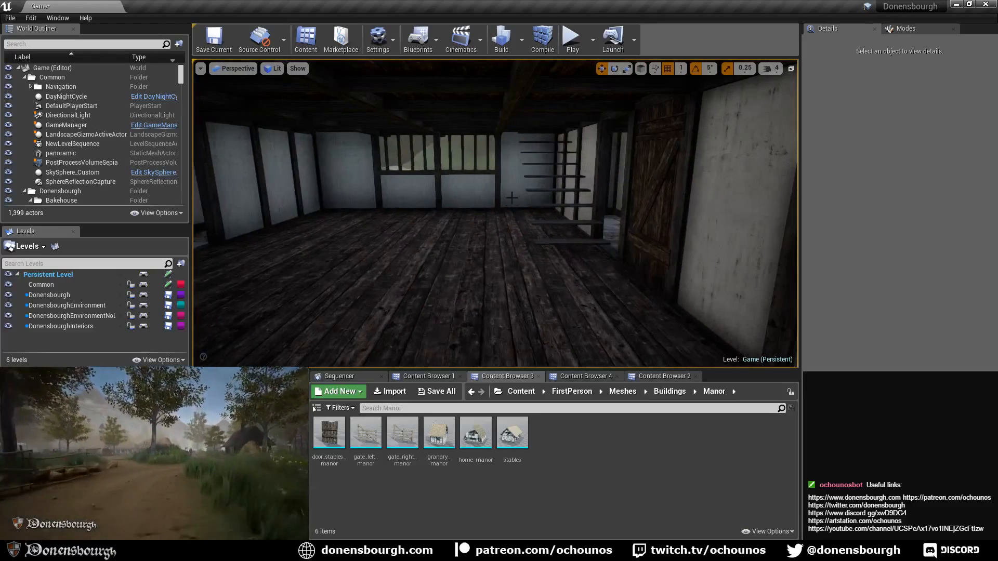
pyautogui.moveTo(495, 213); pyautogui.dragTo(451, 252, button='right')
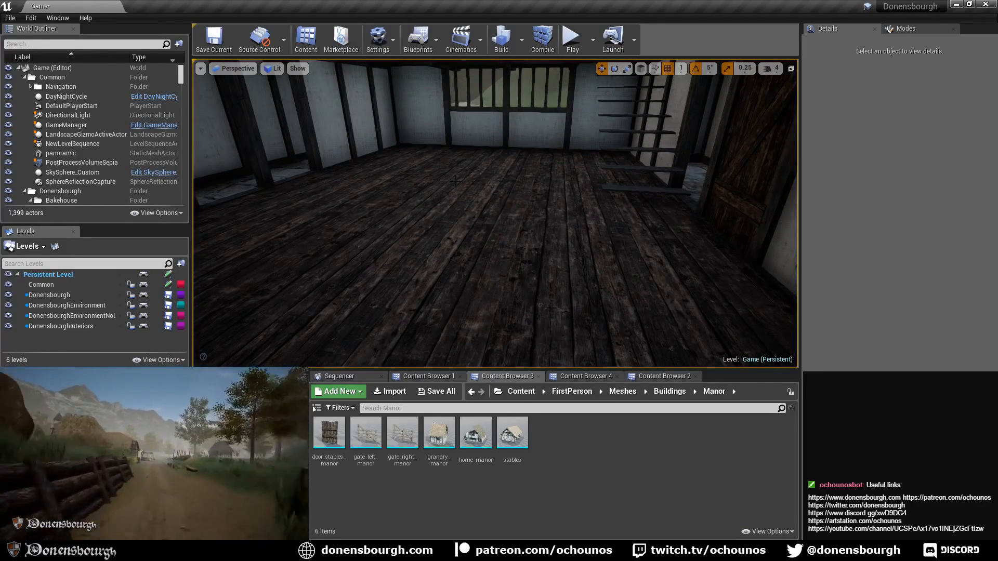
pyautogui.moveTo(475, 173); pyautogui.dragTo(315, 179, button='right')
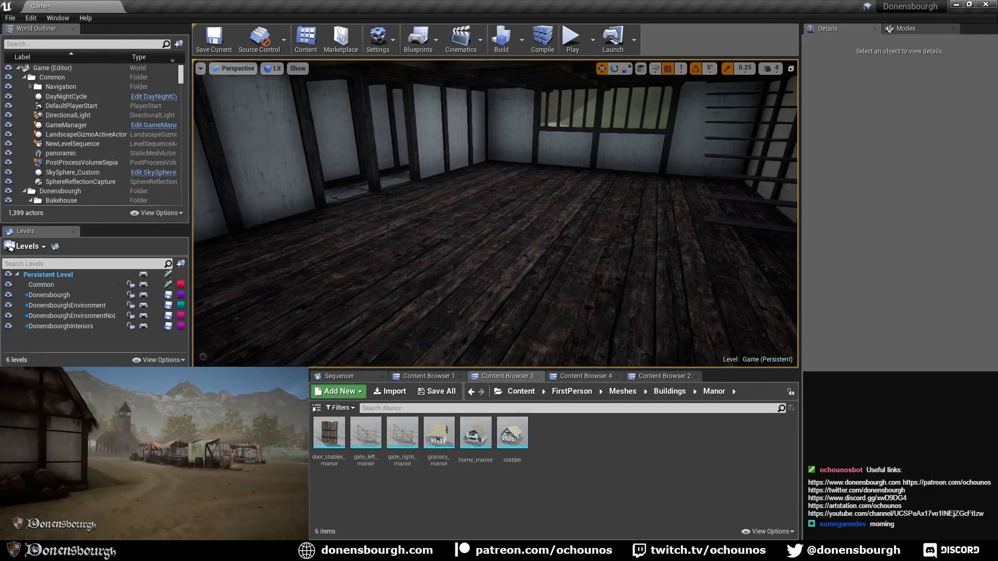
pyautogui.moveTo(553, 223); pyautogui.dragTo(725, 208, button='right')
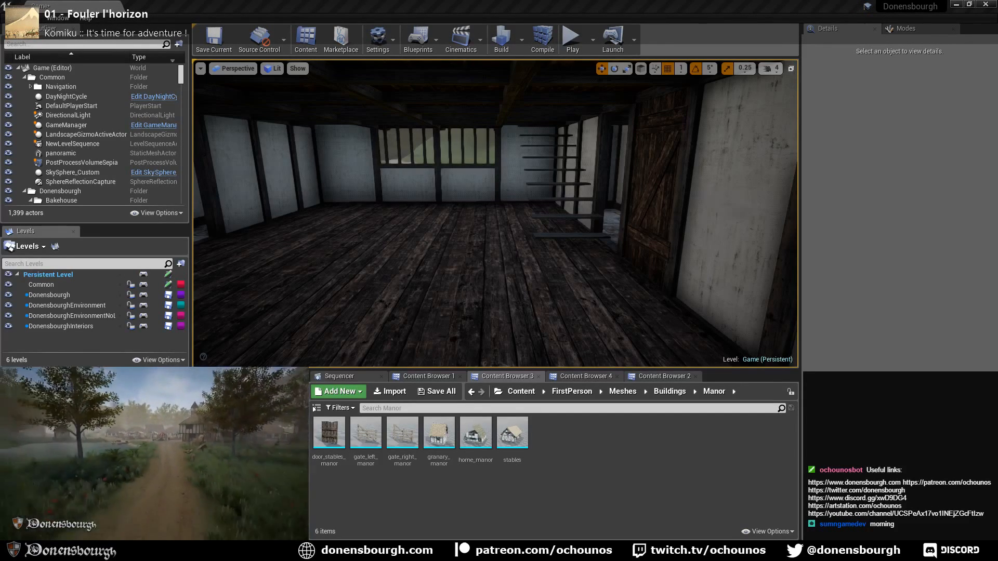
pyautogui.moveTo(644, 249); pyautogui.dragTo(634, 240, button='right')
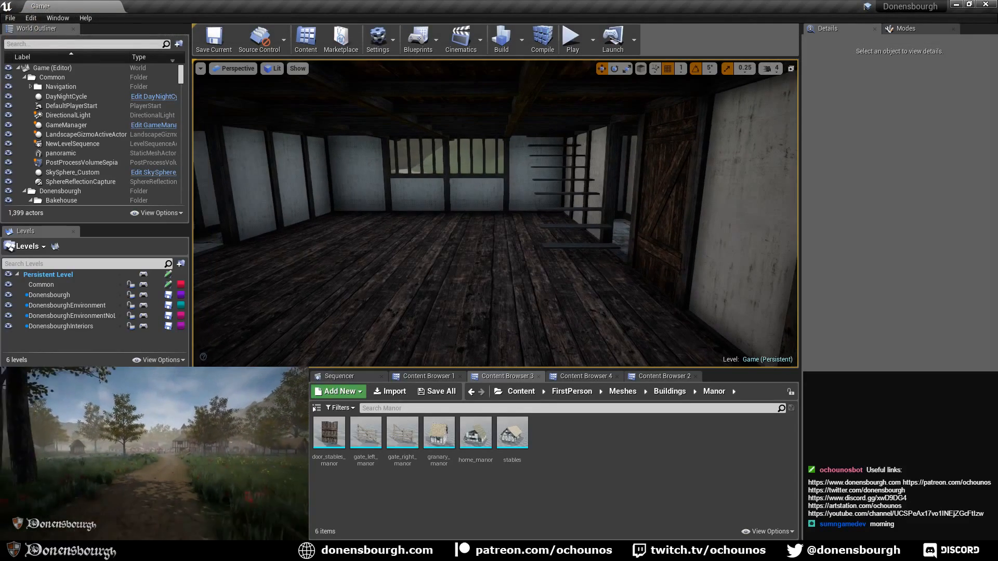
pyautogui.moveTo(451, 304); pyautogui.dragTo(412, 300, button='right')
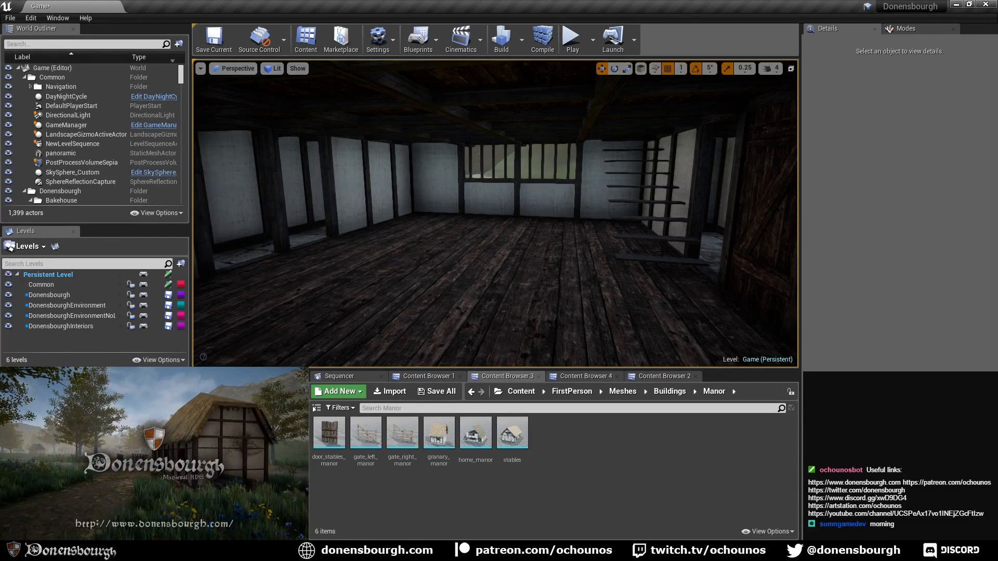
pyautogui.moveTo(595, 285)
pyautogui.mouseDown(button='right')
pyautogui.moveTo(618, 286)
pyautogui.moveTo(585, 285)
pyautogui.mouseUp(button='right')
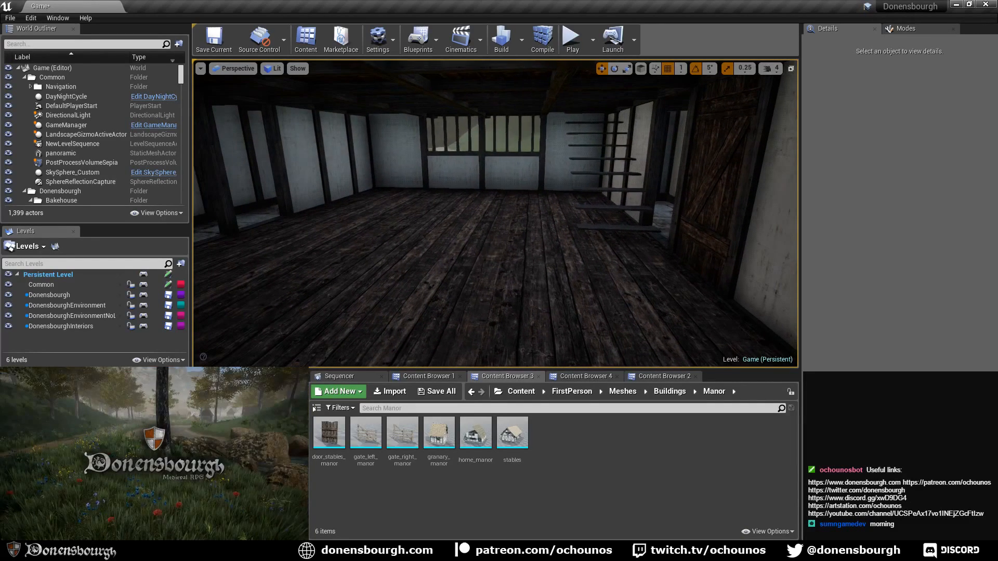
pyautogui.moveTo(719, 256); pyautogui.dragTo(694, 267, button='right')
pyautogui.moveTo(642, 251); pyautogui.dragTo(618, 252, button='right')
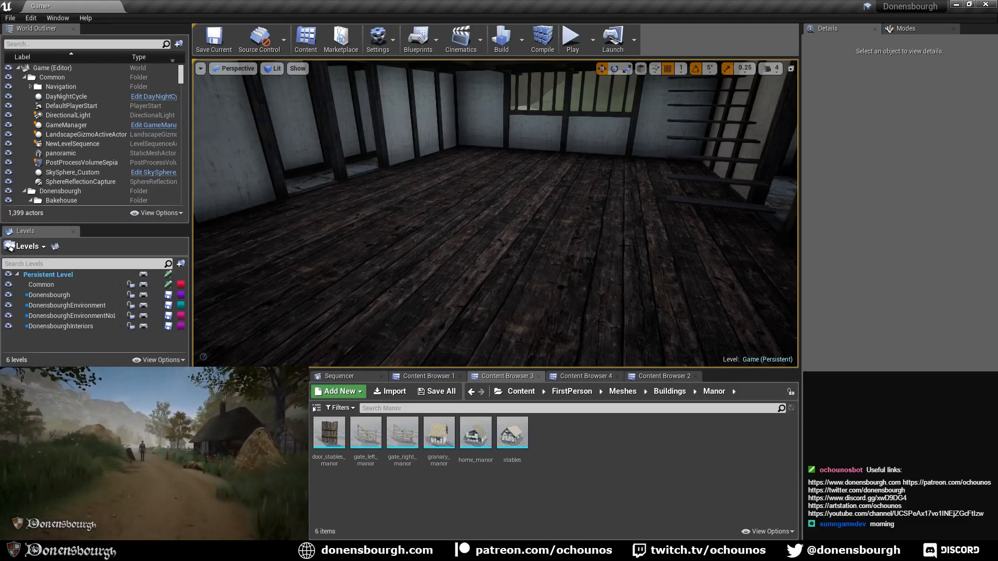
pyautogui.moveTo(616, 241); pyautogui.dragTo(715, 233, button='right')
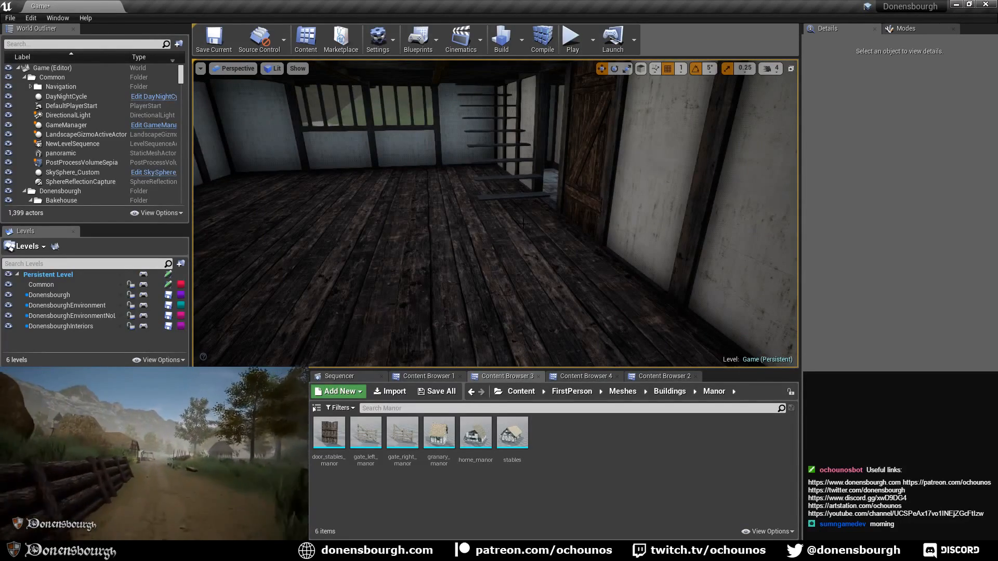
pyautogui.moveTo(415, 239); pyautogui.dragTo(292, 242, button='right')
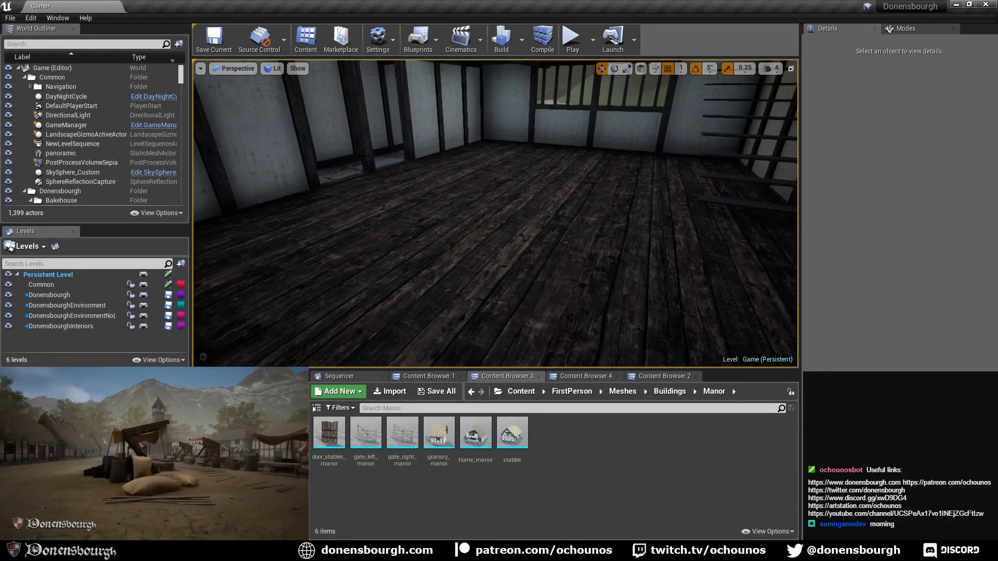
pyautogui.moveTo(486, 188); pyautogui.dragTo(577, 189, button='right')
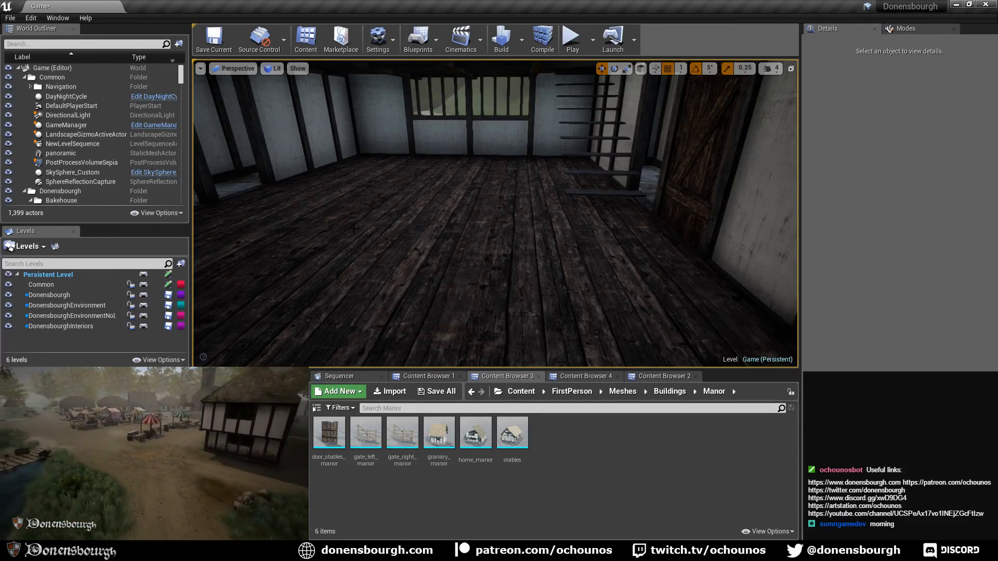
pyautogui.moveTo(399, 226); pyautogui.dragTo(399, 205, button='right')
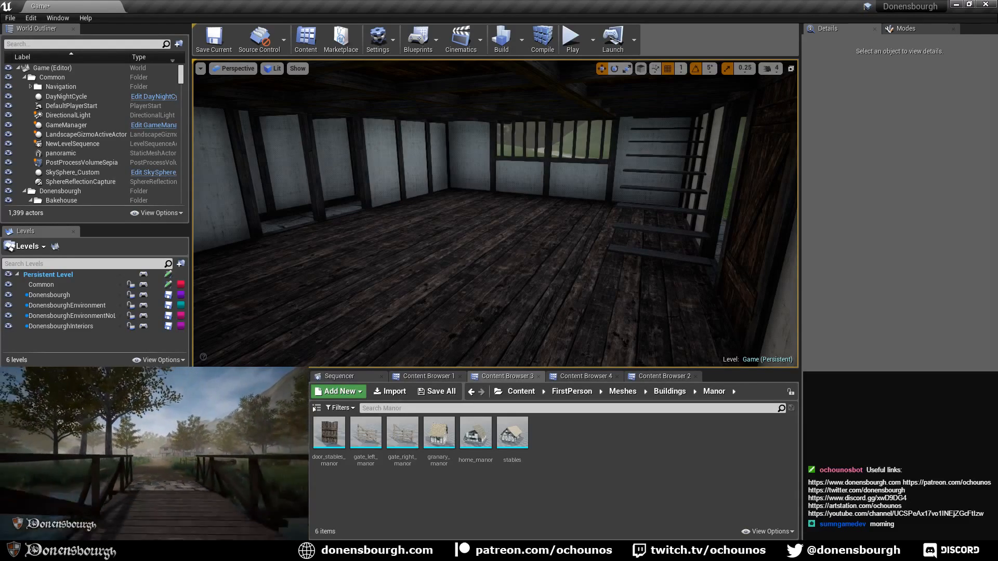
# - Inspect the corner between the barred windows and the staircase, and the floor space beside the wooden door
pyautogui.moveTo(658, 227); pyautogui.dragTo(749, 225, button='right')
pyautogui.press('w')
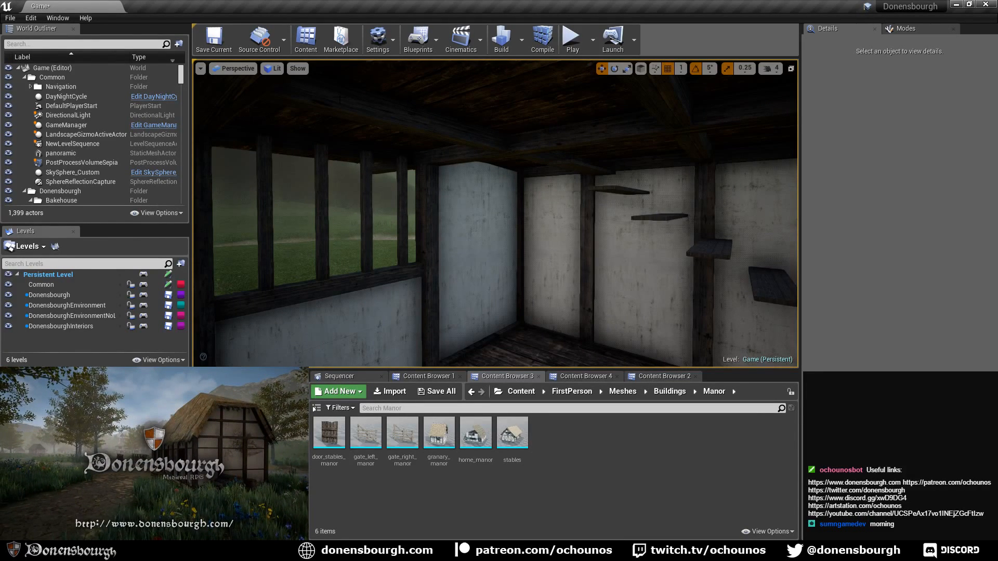
pyautogui.moveTo(599, 219); pyautogui.dragTo(598, 265, button='right')
pyautogui.press('s')
pyautogui.press('s')
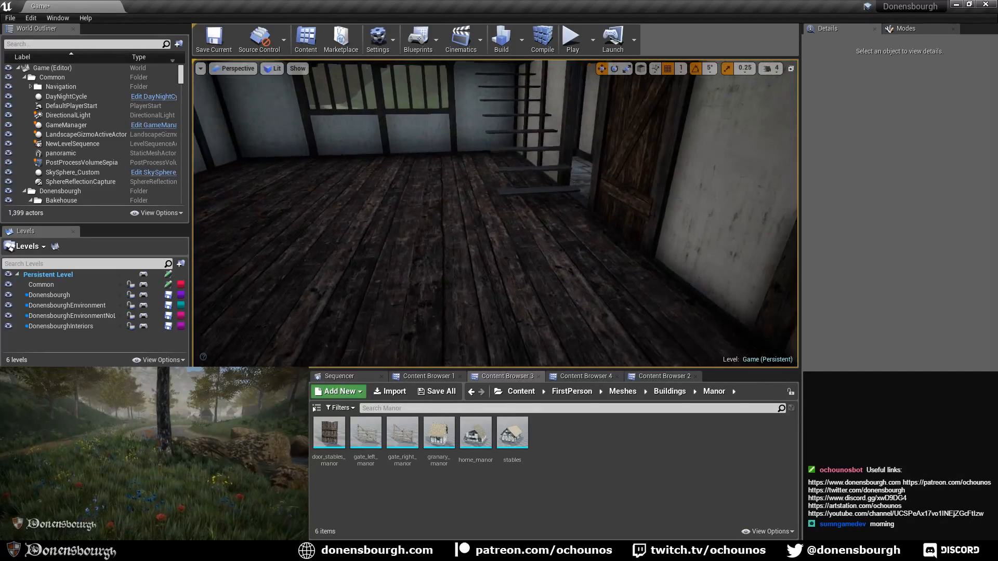
pyautogui.moveTo(551, 200)
pyautogui.mouseDown(button='right')
pyautogui.moveTo(527, 196)
pyautogui.moveTo(522, 213)
pyautogui.moveTo(537, 174)
pyautogui.moveTo(560, 190)
pyautogui.mouseUp(button='right')
pyautogui.press('w')
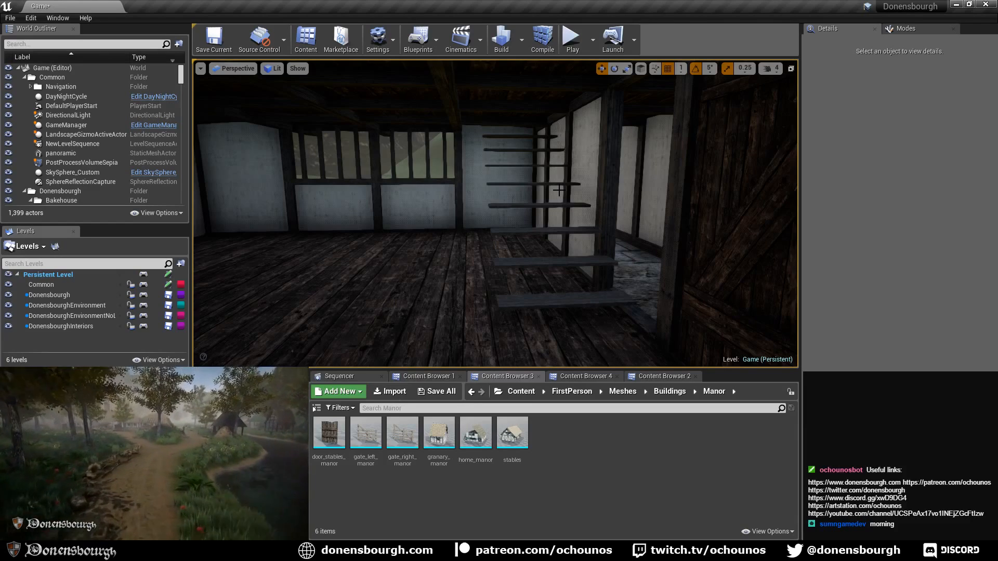
pyautogui.moveTo(479, 193); pyautogui.dragTo(296, 196, button='right')
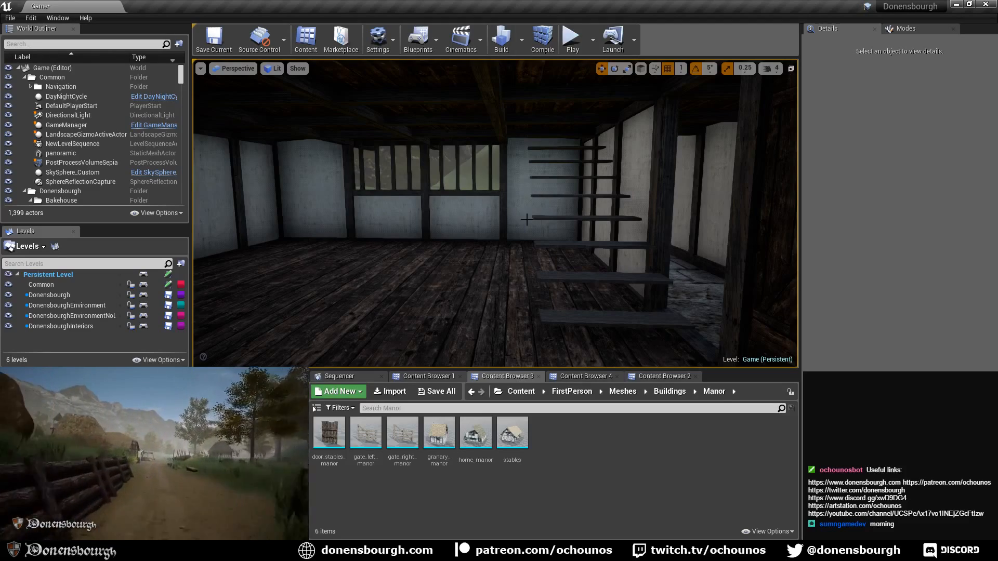
pyautogui.moveTo(527, 219); pyautogui.dragTo(544, 257, button='right')
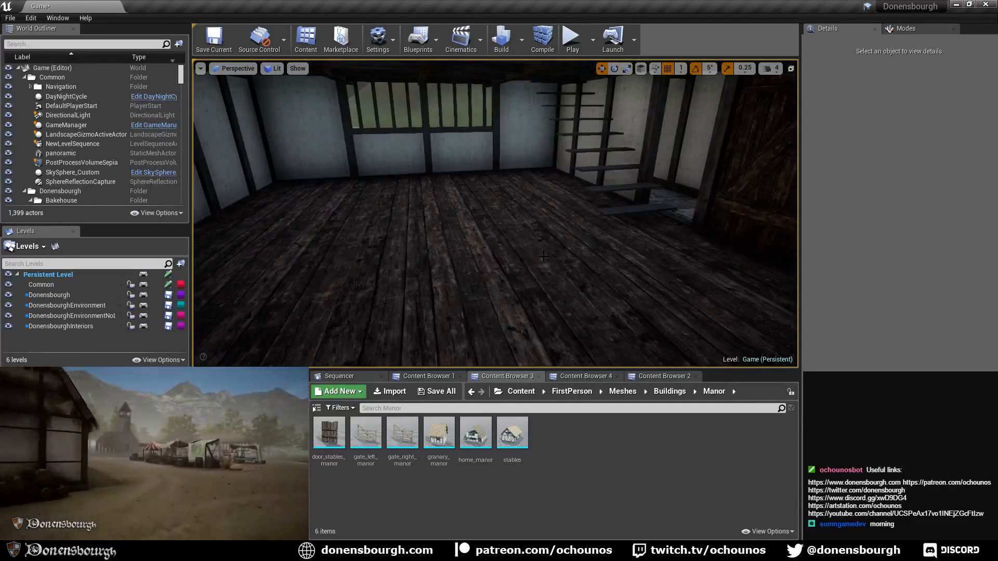
pyautogui.moveTo(347, 188); pyautogui.dragTo(385, 176, button='right')
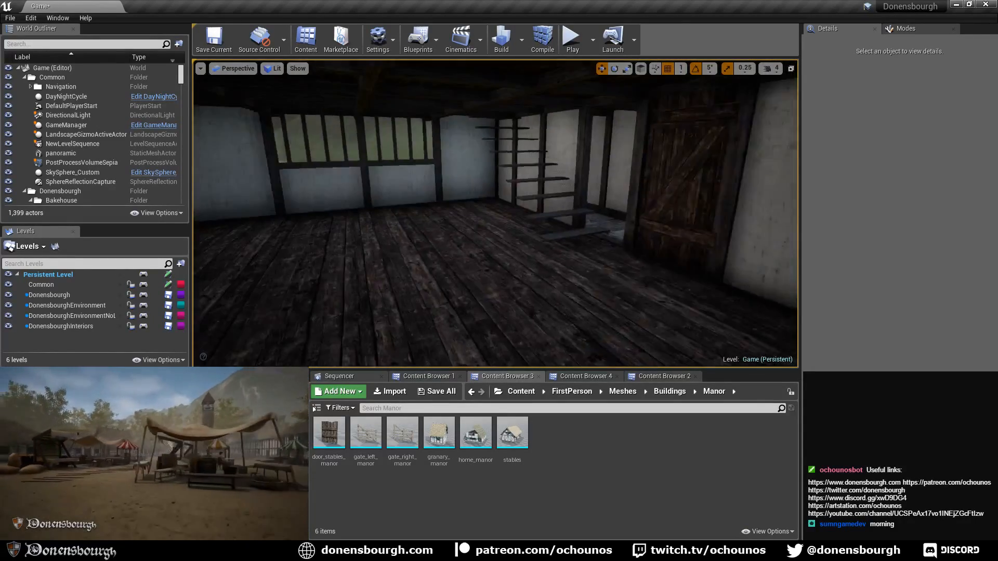
pyautogui.moveTo(411, 245); pyautogui.dragTo(353, 237, button='right')
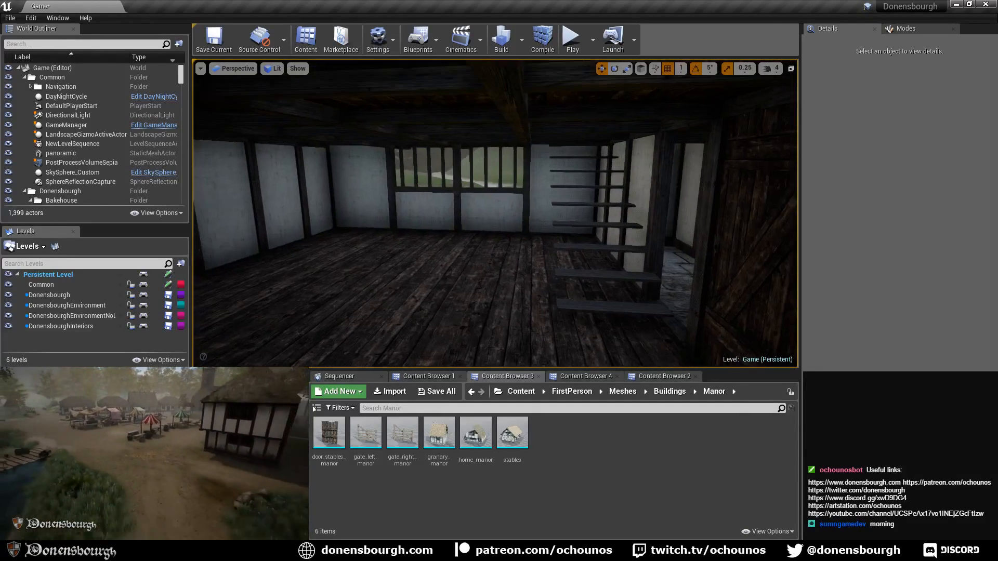
pyautogui.moveTo(420, 278); pyautogui.dragTo(442, 310, button='right')
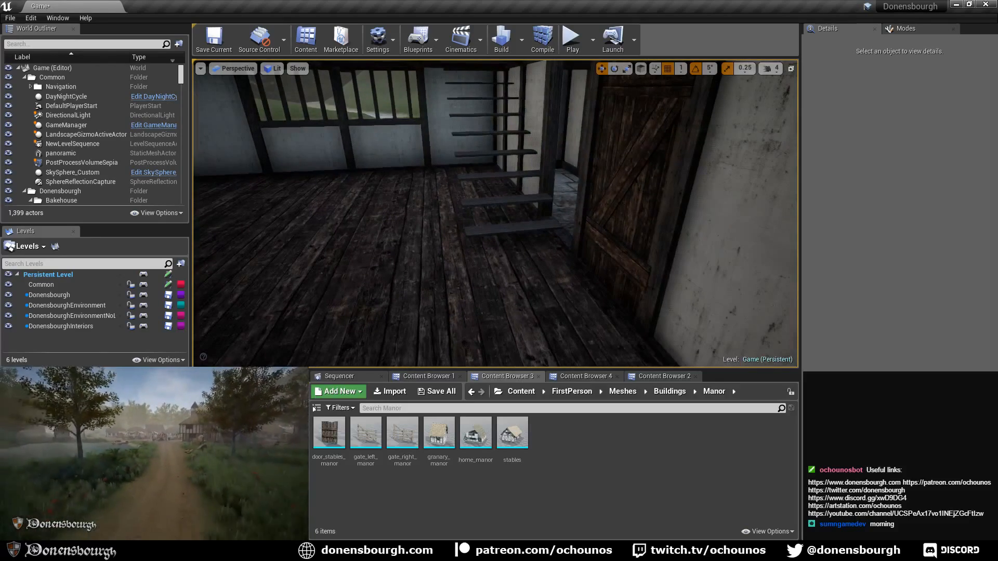
# - Examine the ground-floor room's open floor, timbered side wall and stair treads beside the barred window
pyautogui.moveTo(588, 310); pyautogui.dragTo(525, 308, button='right')
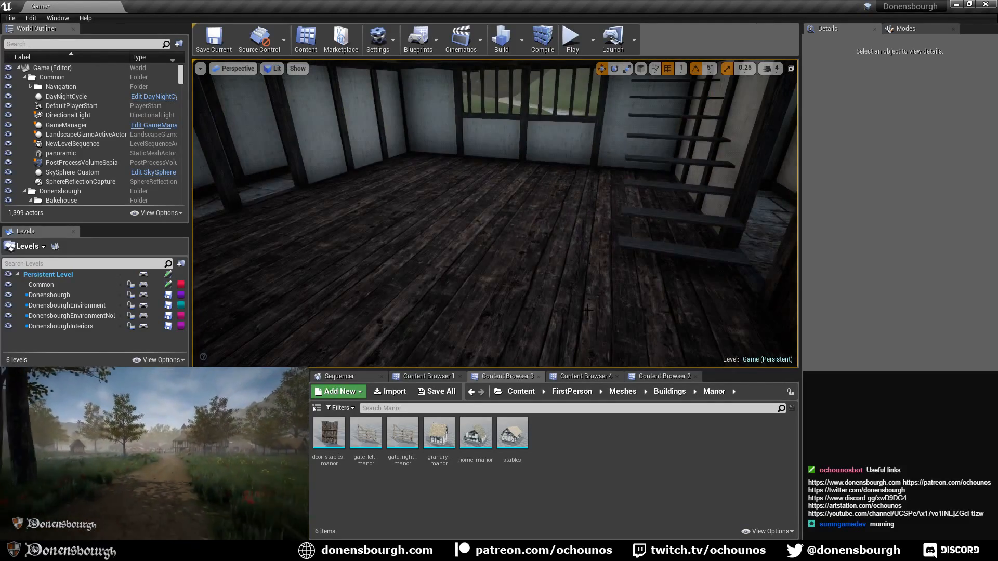
pyautogui.moveTo(588, 310); pyautogui.dragTo(462, 302, button='right')
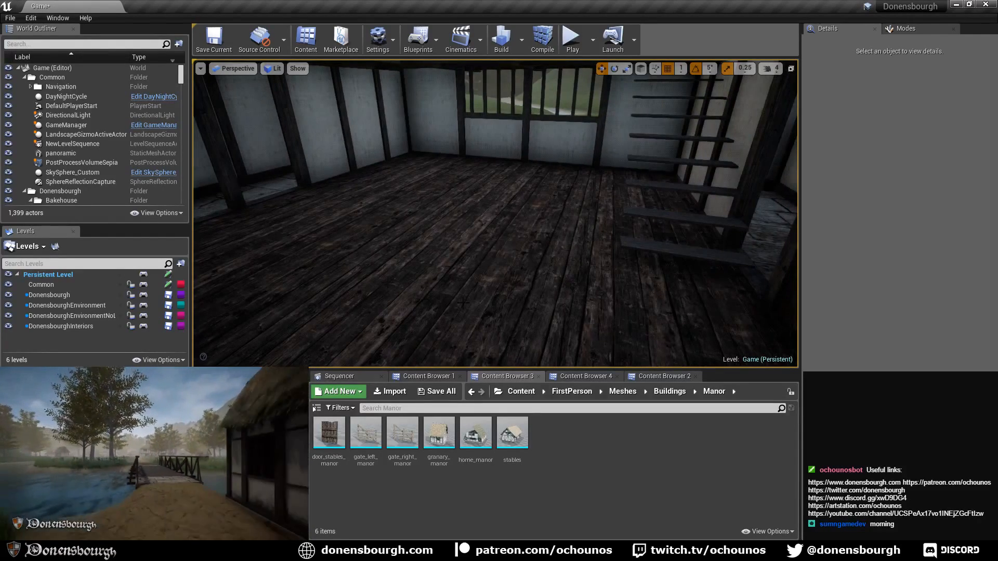
pyautogui.moveTo(463, 303); pyautogui.dragTo(510, 316, button='right')
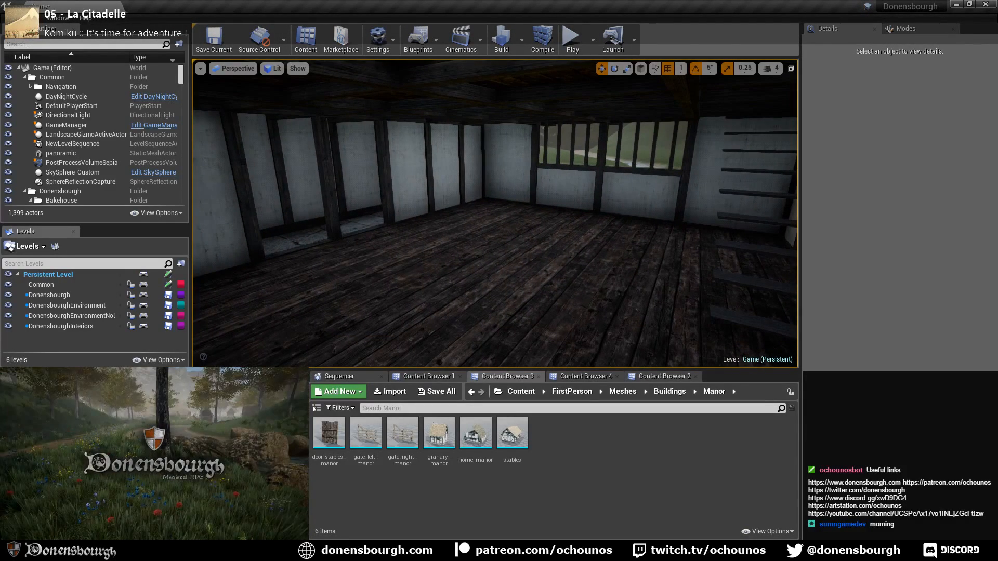
# - Switch to the home_manor model in Blender, then show and select the Stairs object
pyautogui.hotkey('alt', 'Tab')
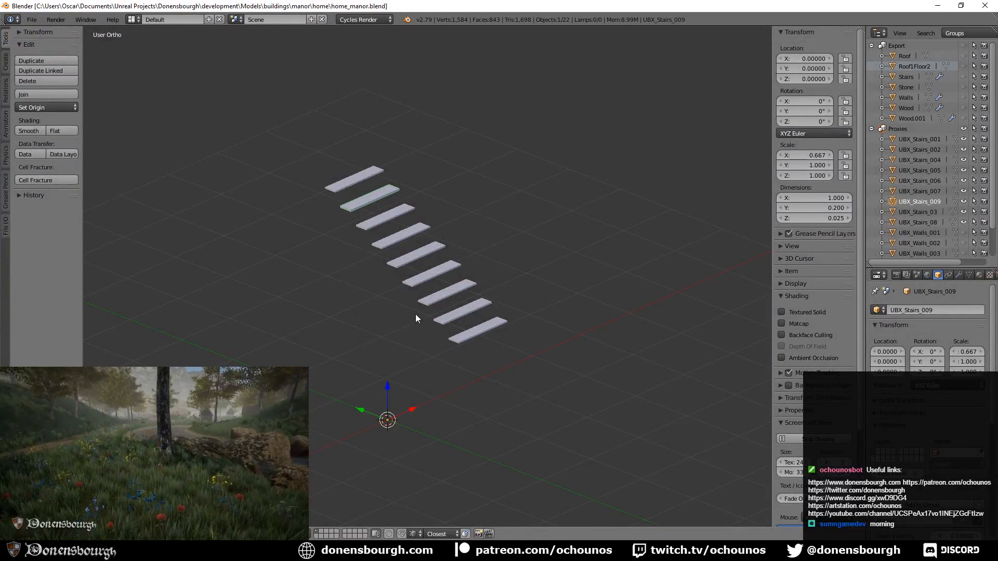
pyautogui.click(918, 137)
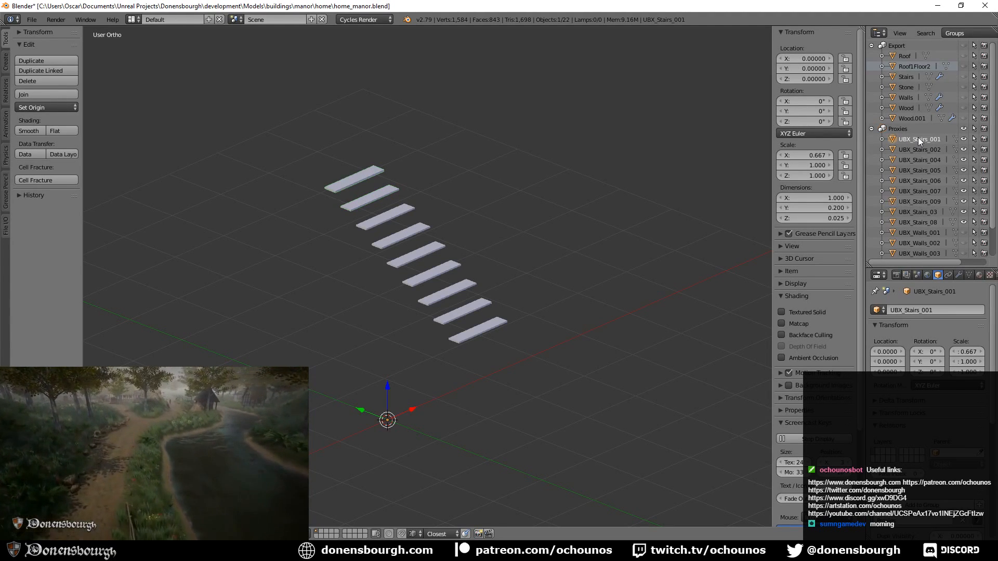
pyautogui.keyDown('ctrl'); pyautogui.click(919, 201); pyautogui.keyUp('ctrl')
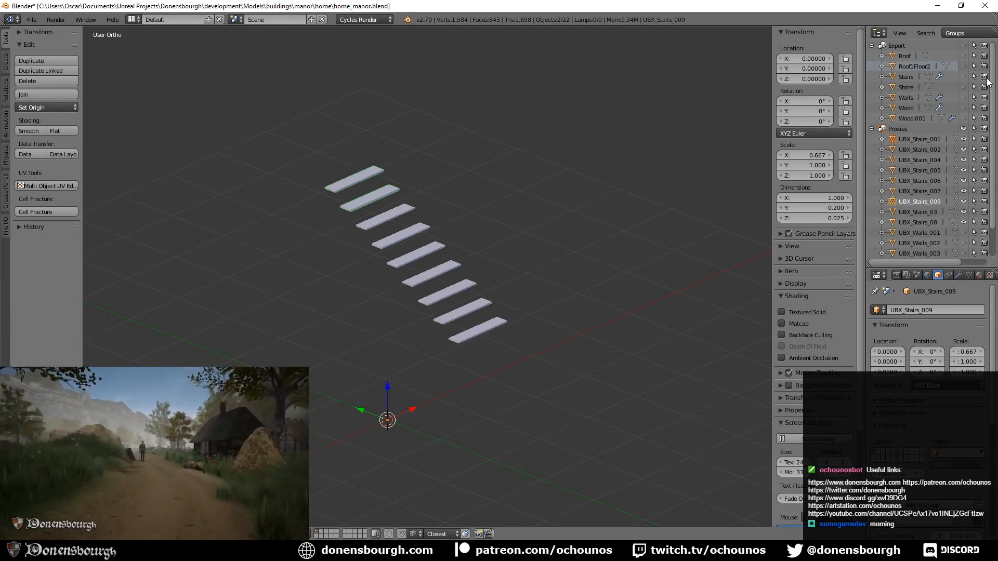
pyautogui.click(906, 77)
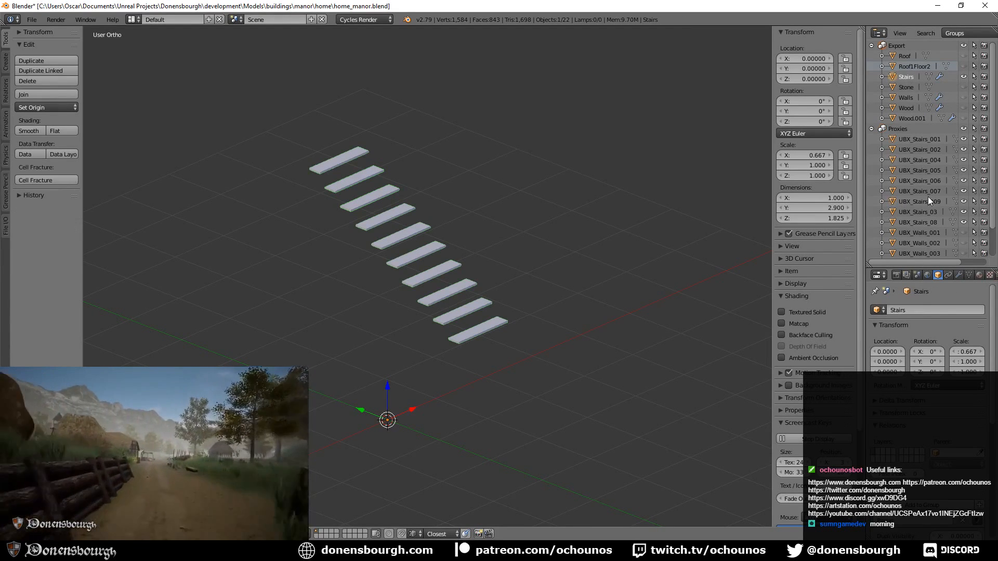
pyautogui.keyDown('shift'); pyautogui.click(916, 140); pyautogui.keyUp('shift')
pyautogui.keyDown('shift'); pyautogui.click(915, 151); pyautogui.keyUp('shift')
pyautogui.keyDown('shift'); pyautogui.click(919, 163); pyautogui.keyUp('shift')
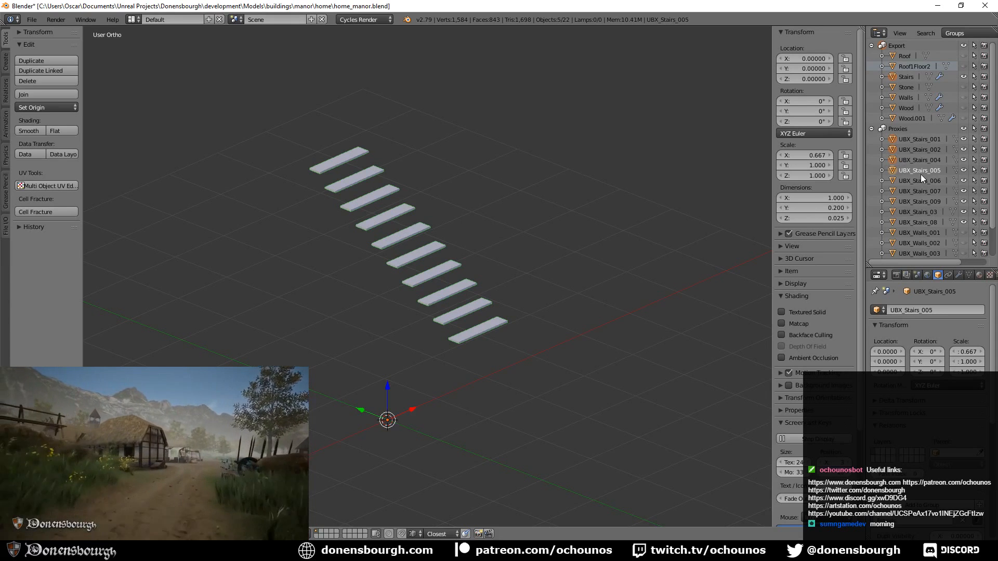
pyautogui.click(917, 210)
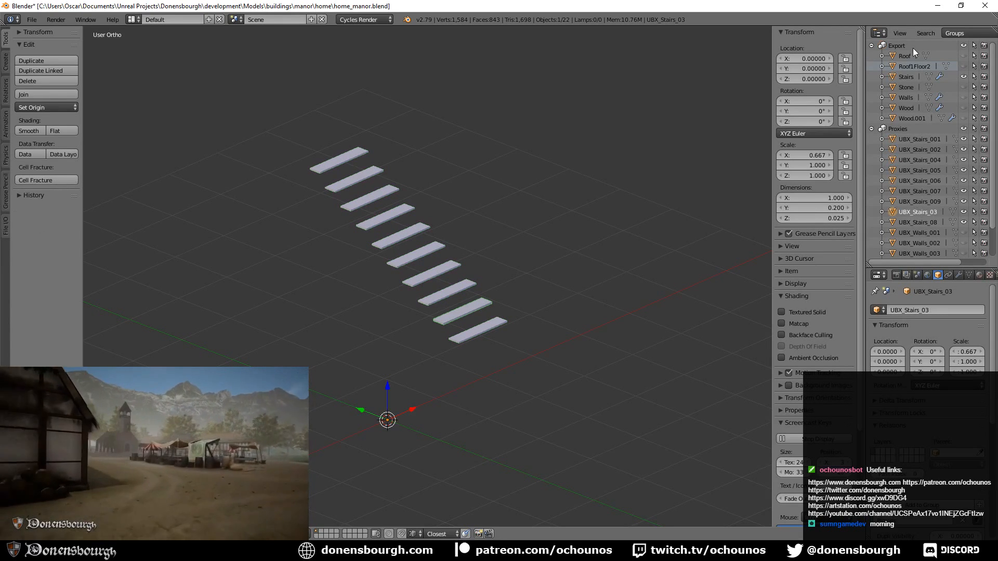
# - Put the Stairs object in a new object group named Stairs
pyautogui.click(906, 77)
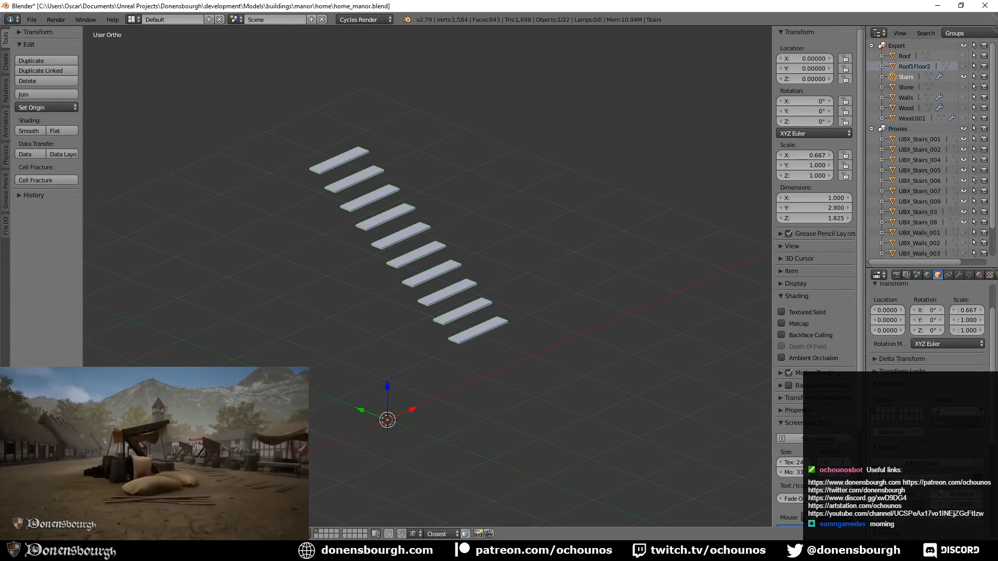
pyautogui.click(980, 464)
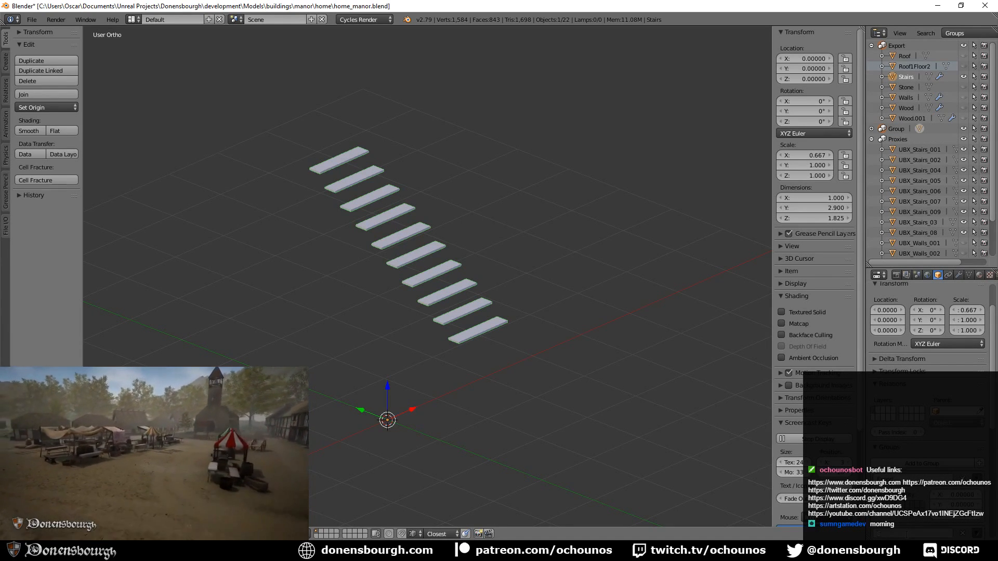
pyautogui.press('Return')
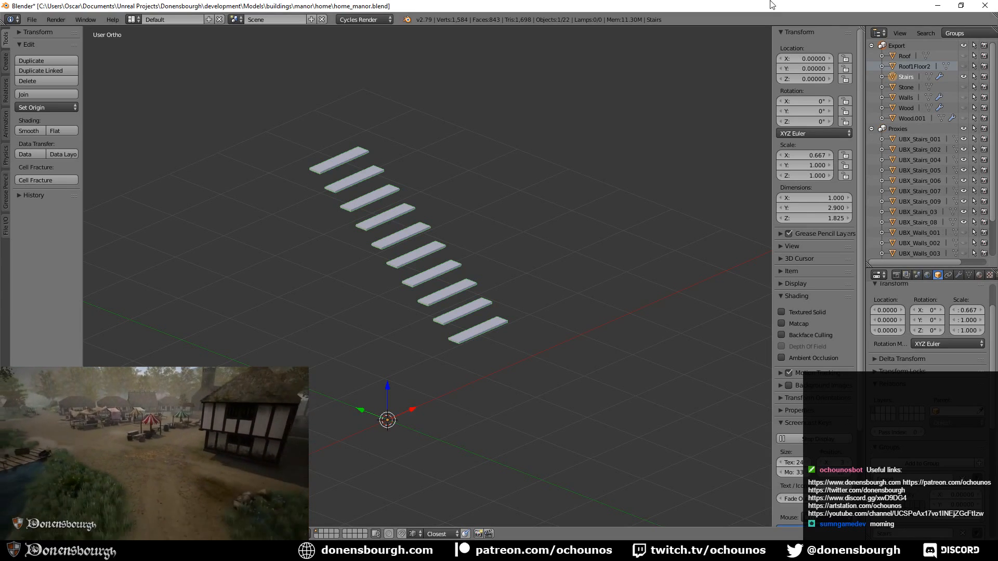
# - Add all nine UBX_Stairs proxies to the Stairs group, with the Stairs object as the active object
pyautogui.click(921, 138)
pyautogui.keyDown('ctrl'); pyautogui.click(920, 150); pyautogui.keyUp('ctrl')
pyautogui.keyDown('ctrl'); pyautogui.click(924, 160); pyautogui.keyUp('ctrl')
pyautogui.keyDown('ctrl'); pyautogui.click(922, 171); pyautogui.keyUp('ctrl')
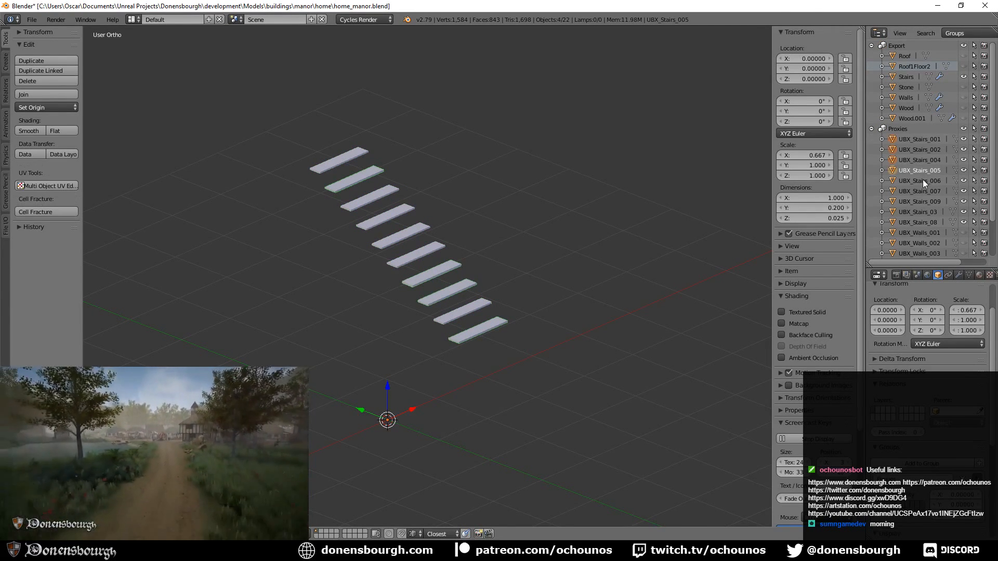
pyautogui.keyDown('ctrl'); pyautogui.click(923, 181); pyautogui.keyUp('ctrl')
pyautogui.keyDown('ctrl'); pyautogui.click(922, 191); pyautogui.keyUp('ctrl')
pyautogui.keyDown('ctrl'); pyautogui.click(922, 201); pyautogui.keyUp('ctrl')
pyautogui.keyDown('ctrl'); pyautogui.click(922, 211); pyautogui.keyUp('ctrl')
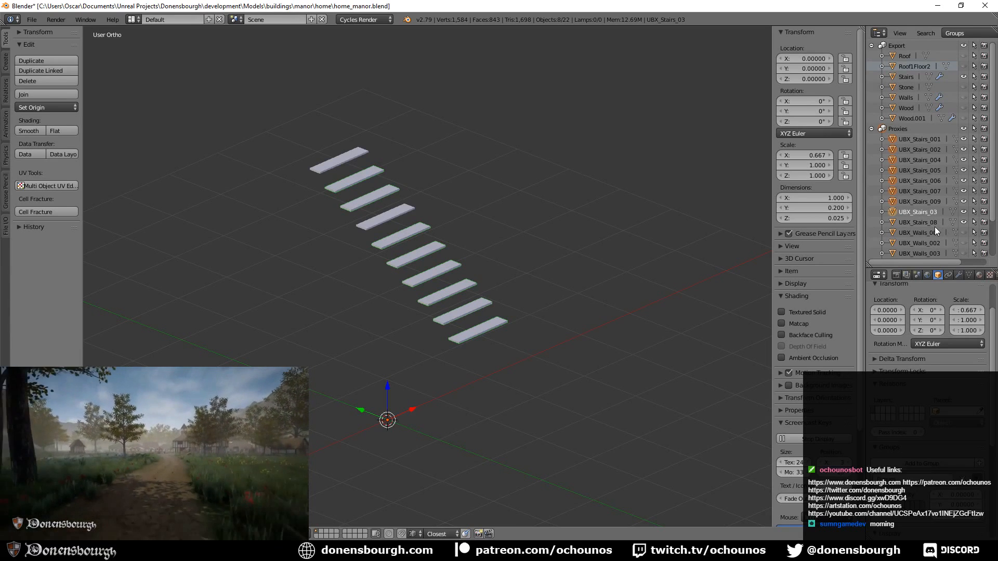
pyautogui.keyDown('ctrl'); pyautogui.click(924, 222); pyautogui.keyUp('ctrl')
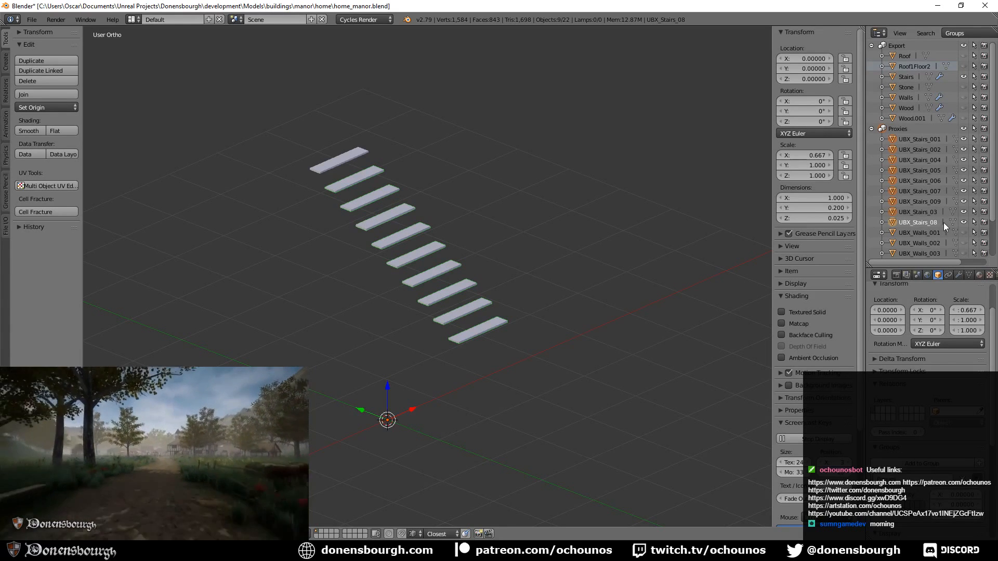
pyautogui.keyDown('ctrl'); pyautogui.click(906, 77); pyautogui.keyUp('ctrl')
pyautogui.hotkey('ctrl', 'shift', 'g')
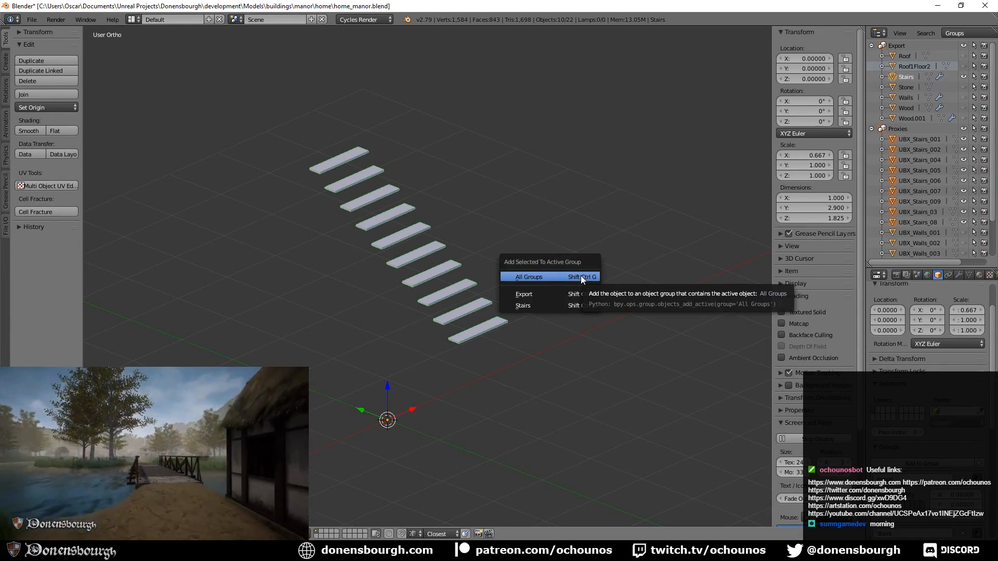
pyautogui.click(575, 306)
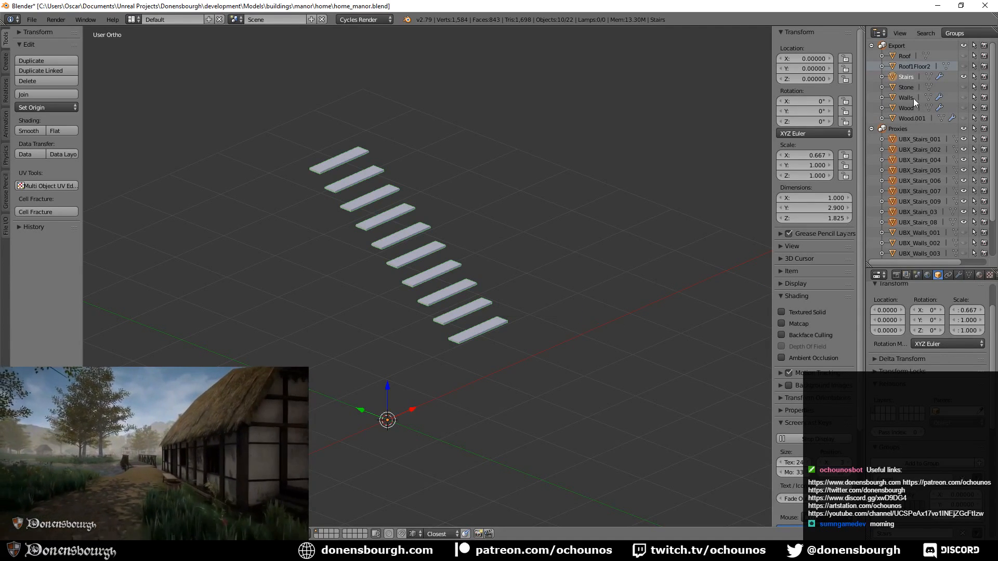
# - Collapse the Export and Proxies groups, check the Stairs group's members and visibility toggle, and hide that group
pyautogui.click(872, 129)
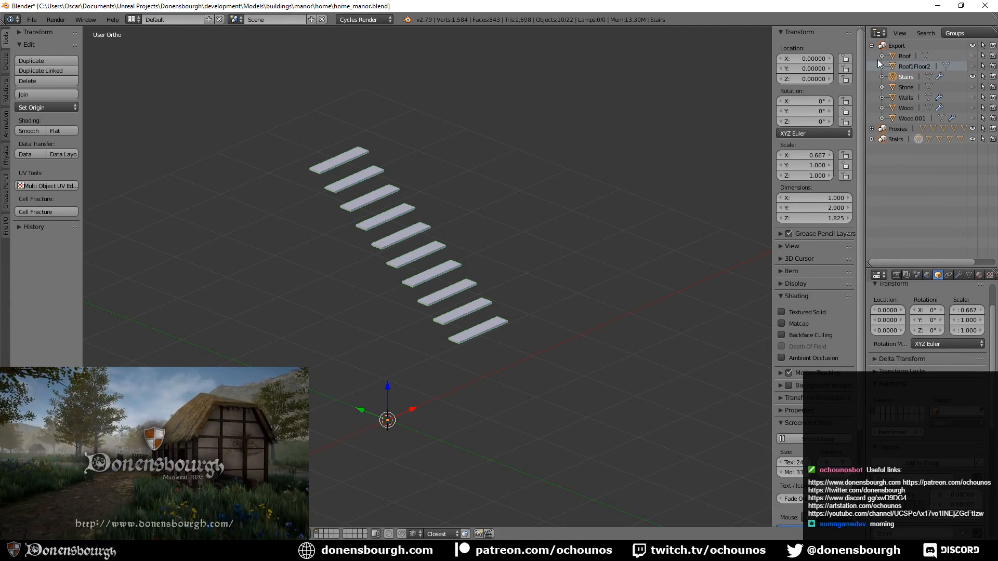
pyautogui.click(872, 45)
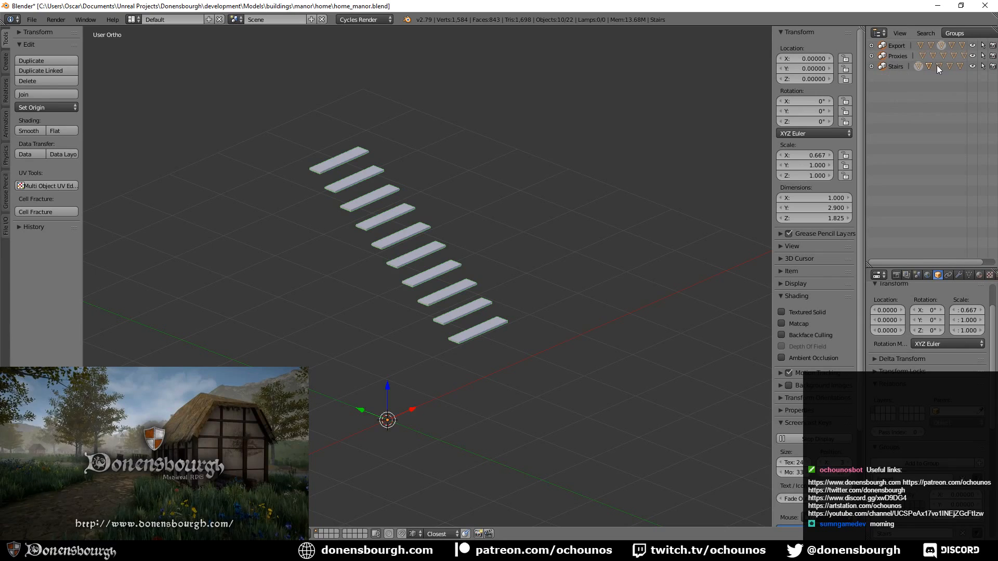
pyautogui.click(973, 66)
pyautogui.click(973, 66)
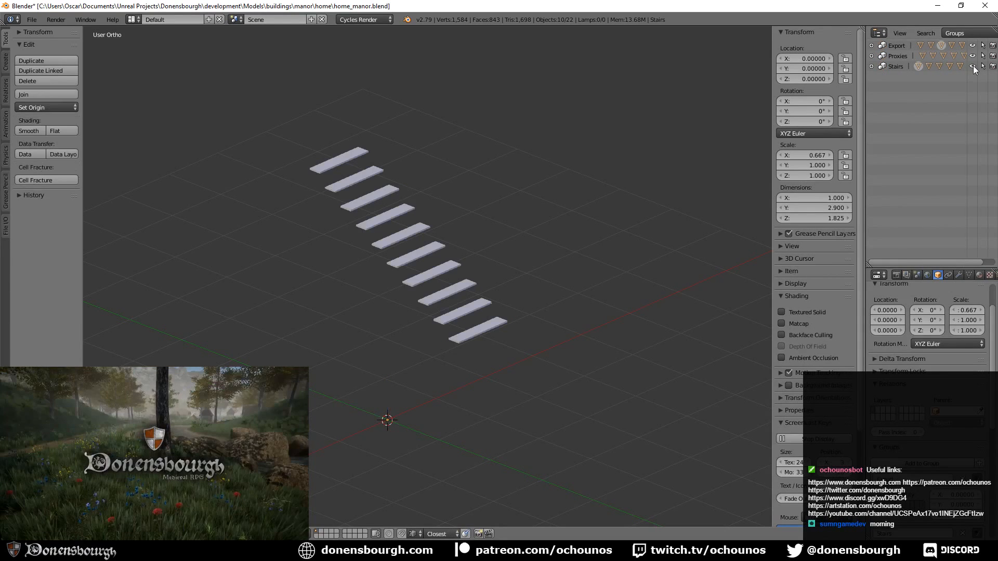
pyautogui.click(872, 67)
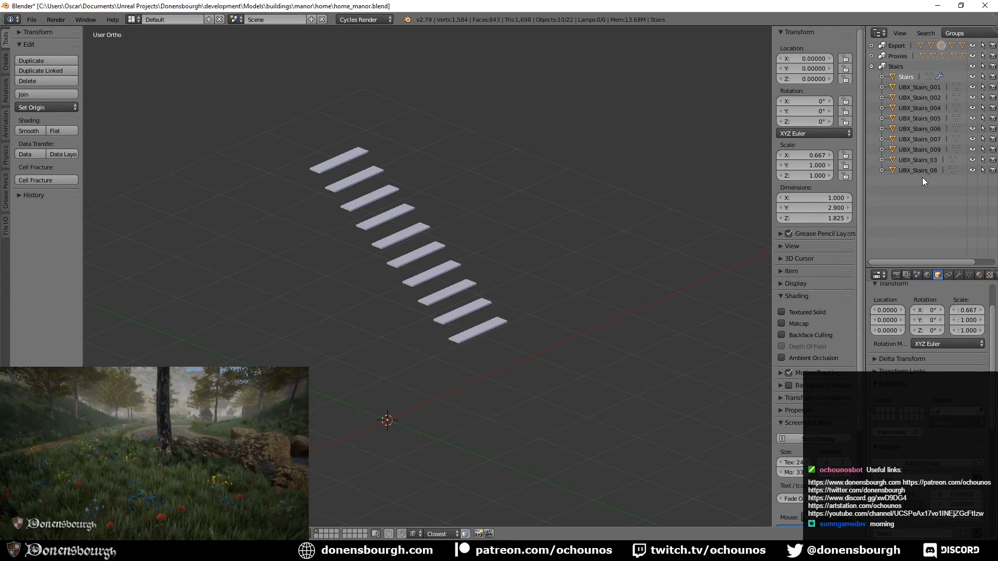
pyautogui.click(919, 172)
pyautogui.click(898, 66)
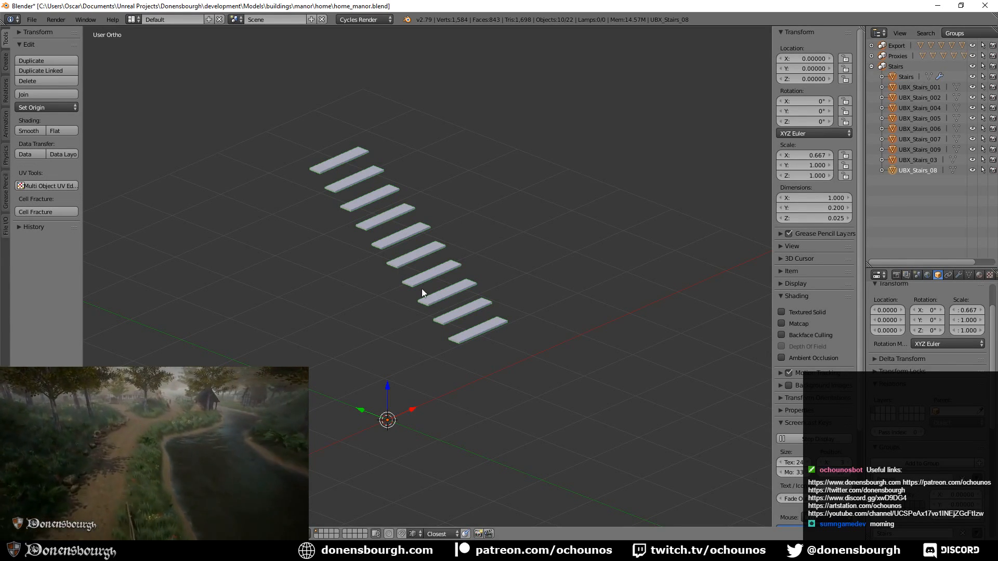
pyautogui.click(973, 66)
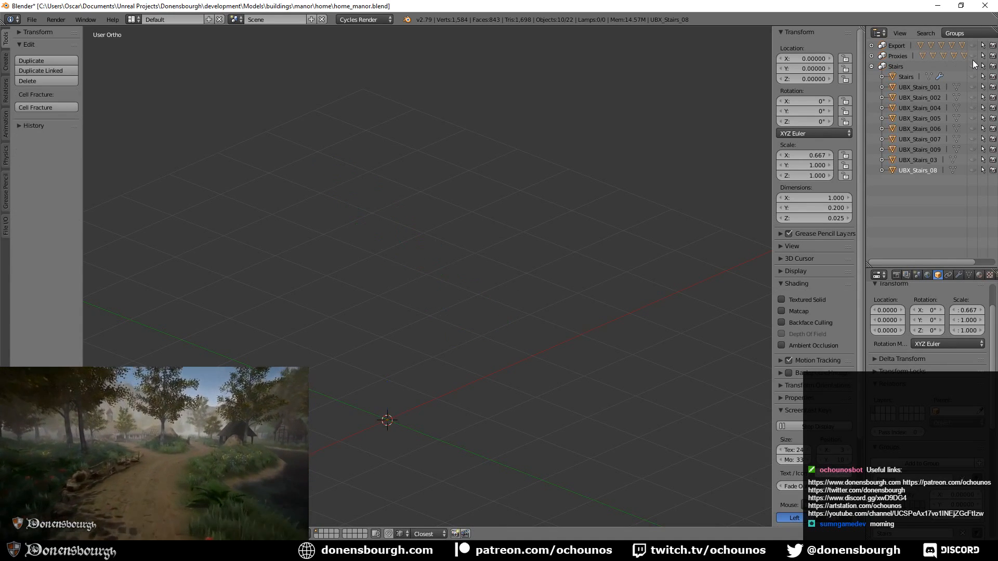
# - Show the Walls object together with the Stairs group and examine the treads against the walls from above
pyautogui.click(871, 66)
pyautogui.click(871, 46)
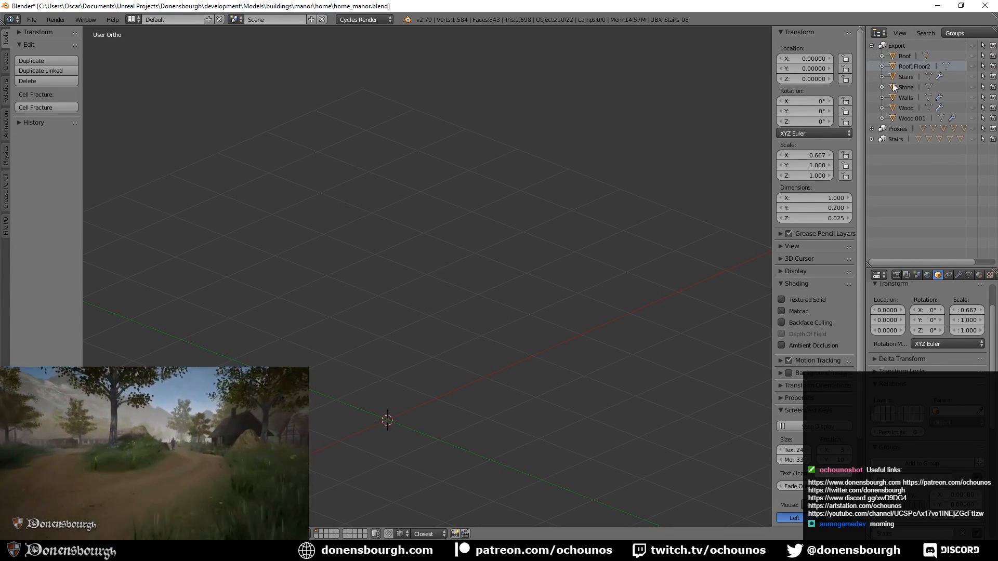
pyautogui.click(972, 97)
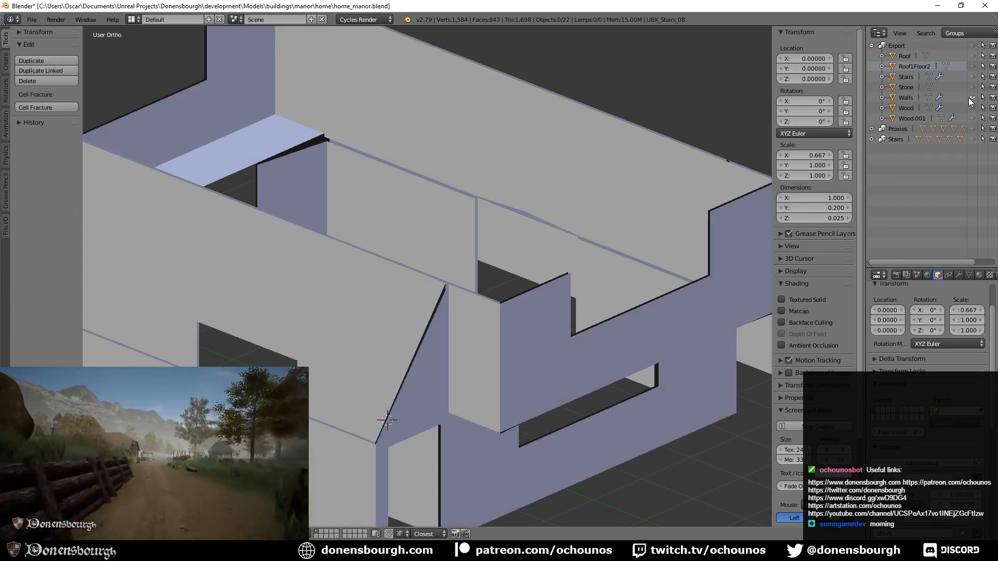
pyautogui.scroll(-3, 484, 280)
pyautogui.moveTo(483, 280); pyautogui.dragTo(494, 304, button='middle')
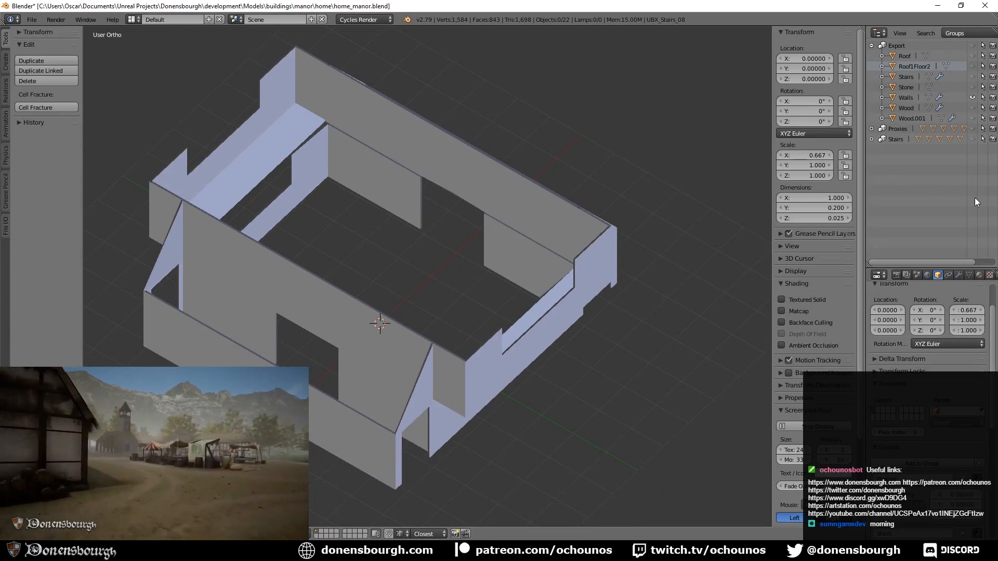
pyautogui.click(973, 139)
pyautogui.keyDown('shift'); pyautogui.moveTo(490, 266); pyautogui.dragTo(507, 295, button='middle'); pyautogui.keyUp('shift')
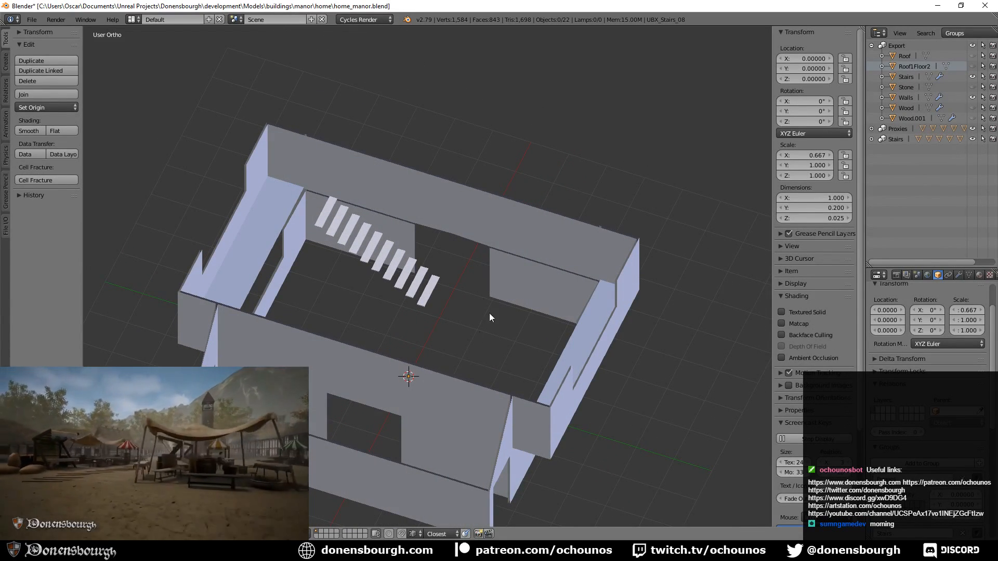
pyautogui.moveTo(466, 332); pyautogui.dragTo(479, 317, button='middle')
pyautogui.scroll(5, 472, 351)
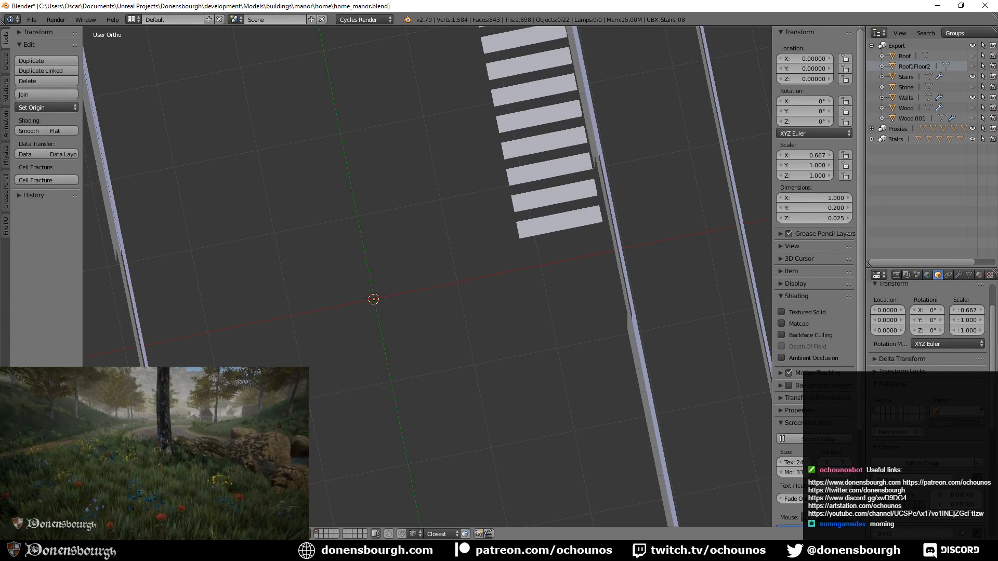
# - Select the UBX_Walls_001 proxy in the Proxies group and make it visible
pyautogui.click(872, 129)
pyautogui.click(930, 139)
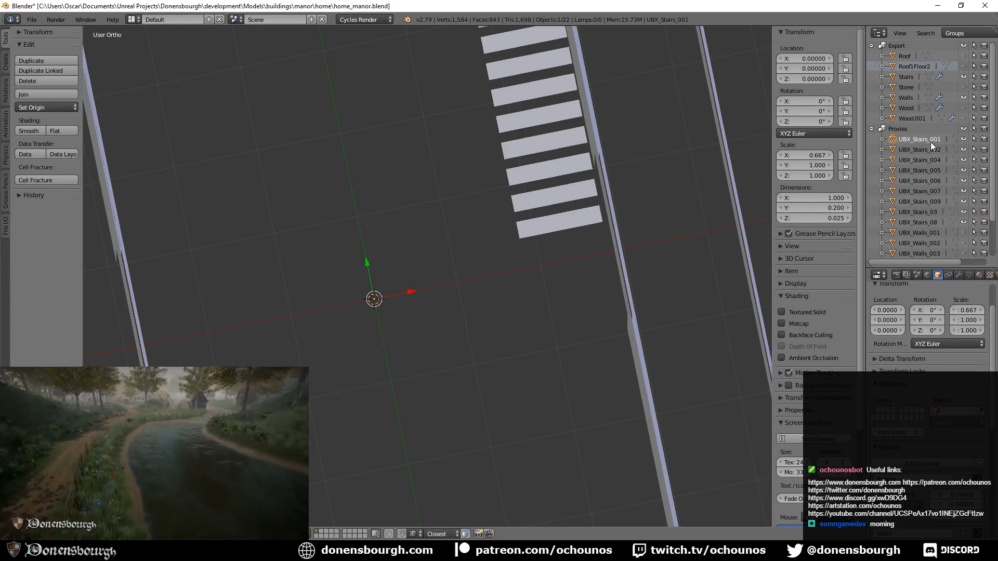
pyautogui.scroll(-1, 932, 214)
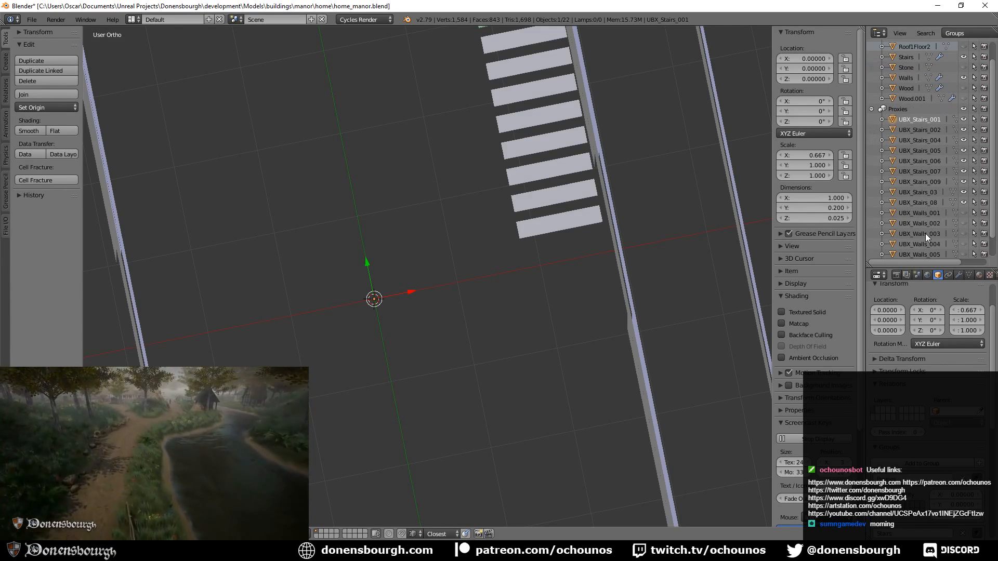
pyautogui.click(923, 212)
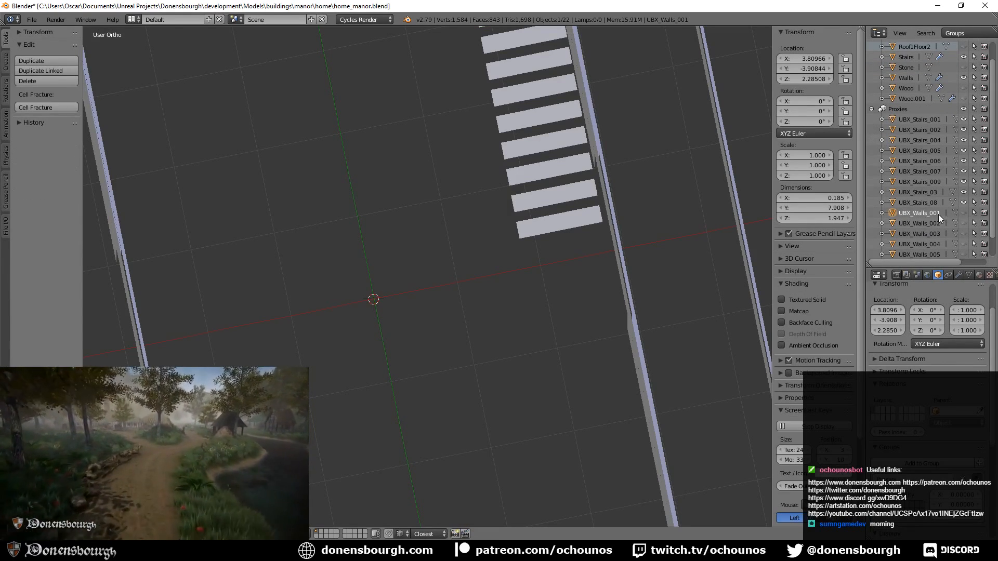
pyautogui.click(962, 213)
pyautogui.scroll(-5, 533, 267)
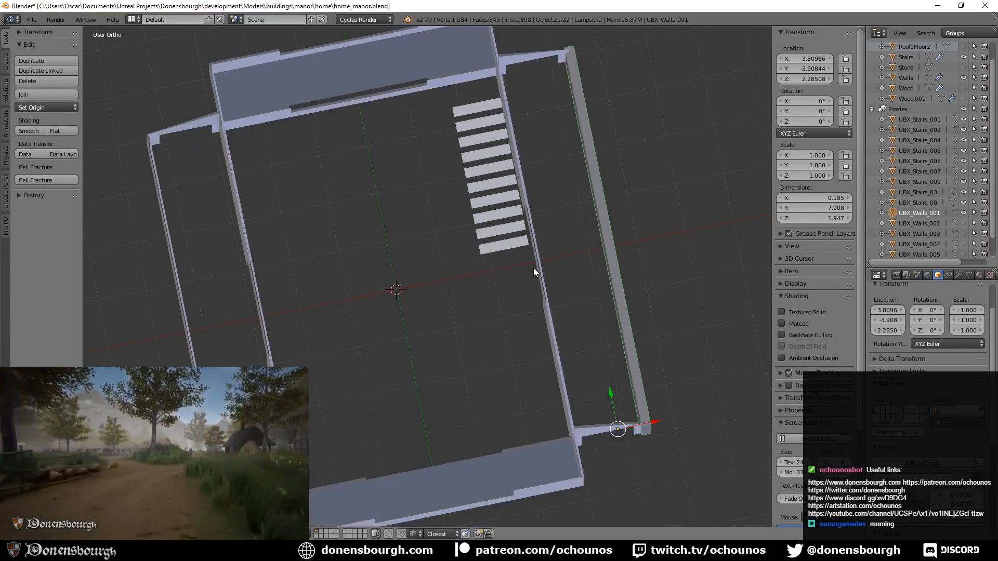
pyautogui.press('Tab')
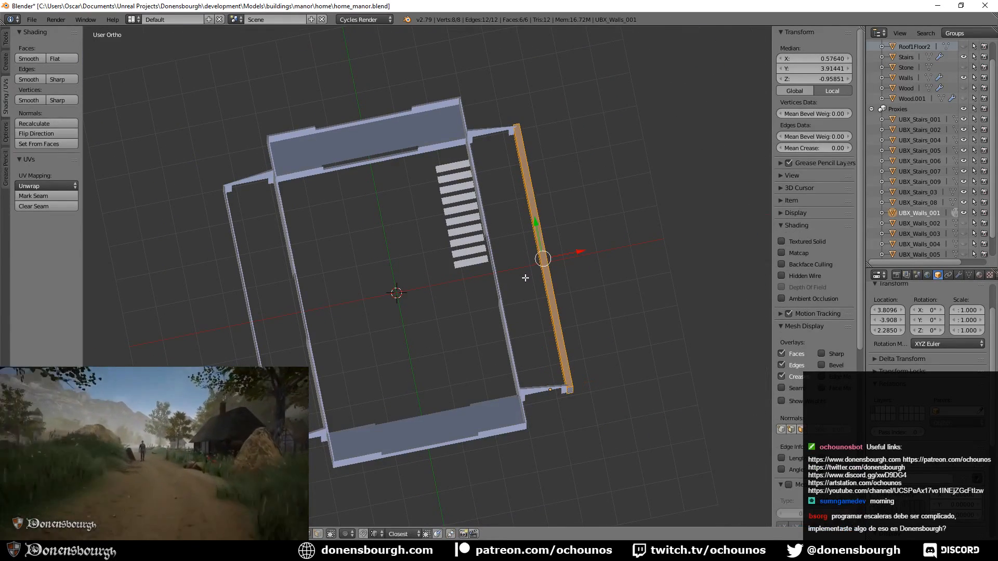
pyautogui.moveTo(579, 253); pyautogui.dragTo(636, 274)
pyautogui.hotkey('ctrl', 'z')
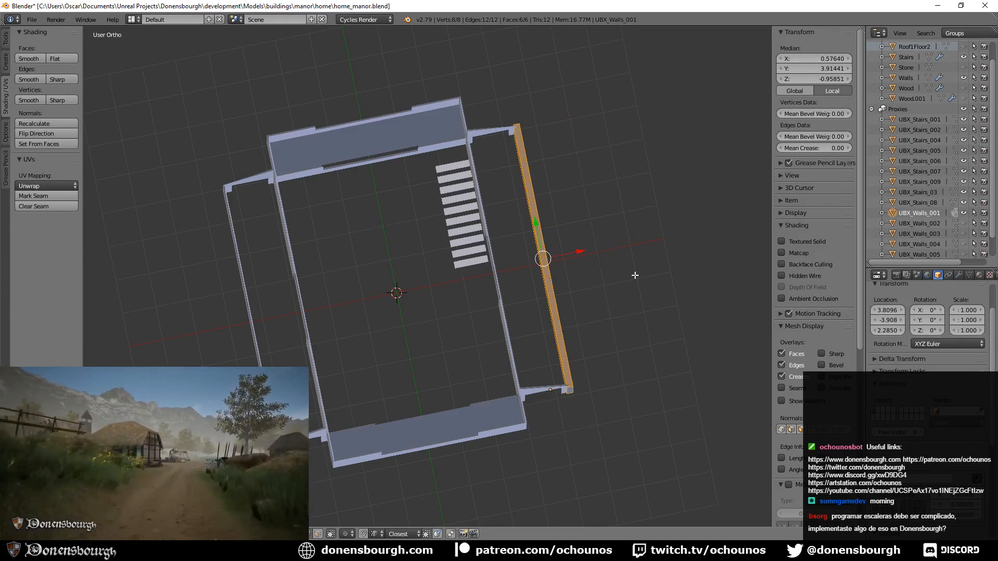
# - Return to Object Mode and duplicate the UBX_Walls_001 proxy in place
pyautogui.press('Tab')
pyautogui.hotkey('shift', 'd')
pyautogui.rightClick(569, 304)
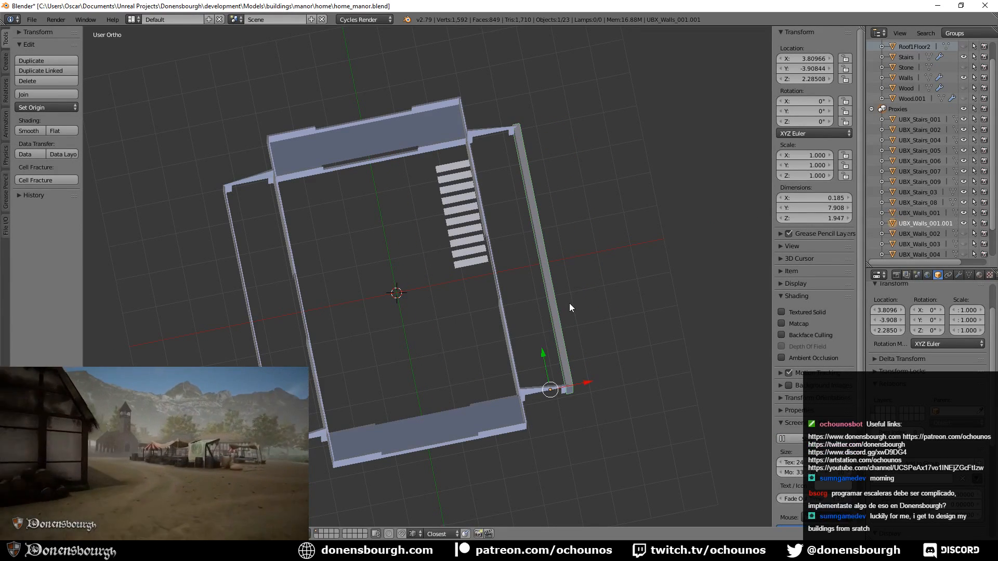
# - Move the duplicated wall proxy's geometry about 4.5 units in the negative X direction to the middle of the house
pyautogui.press('Tab')
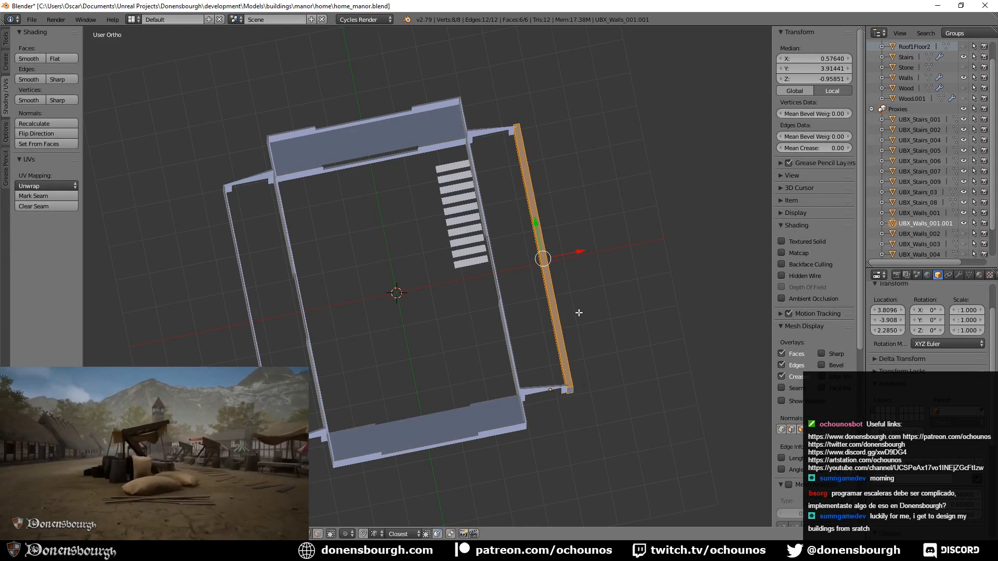
pyautogui.press('g')
pyautogui.press('x')
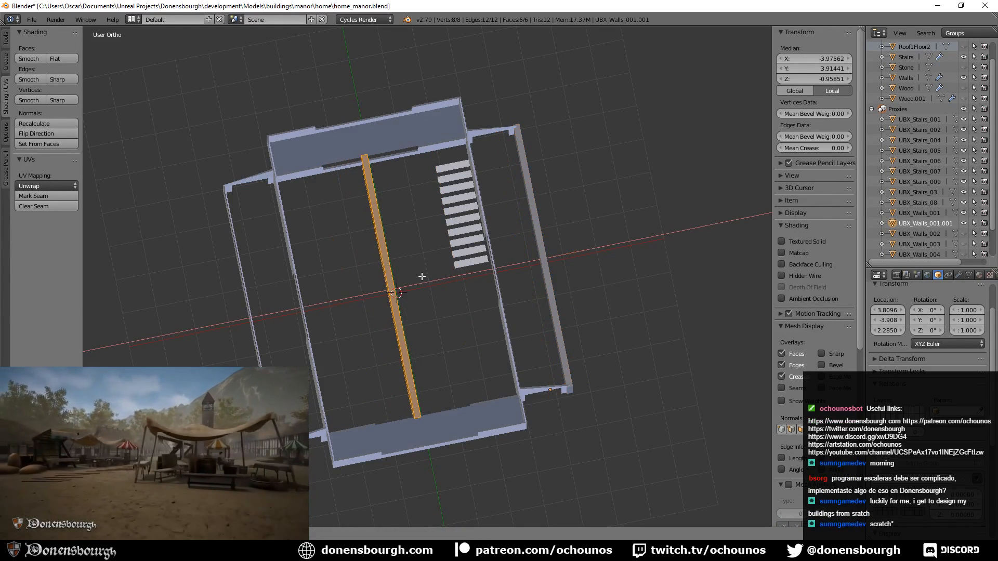
pyautogui.click(425, 275)
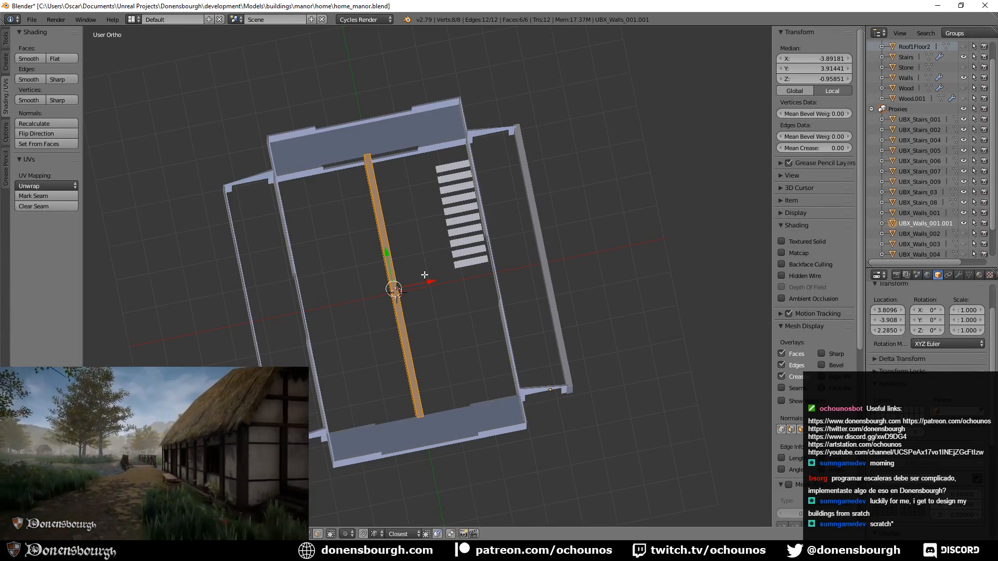
# - Switch to Unreal Editor and examine the manor's ground floor and the interior of another finished house
pyautogui.hotkey('alt', 'Tab')
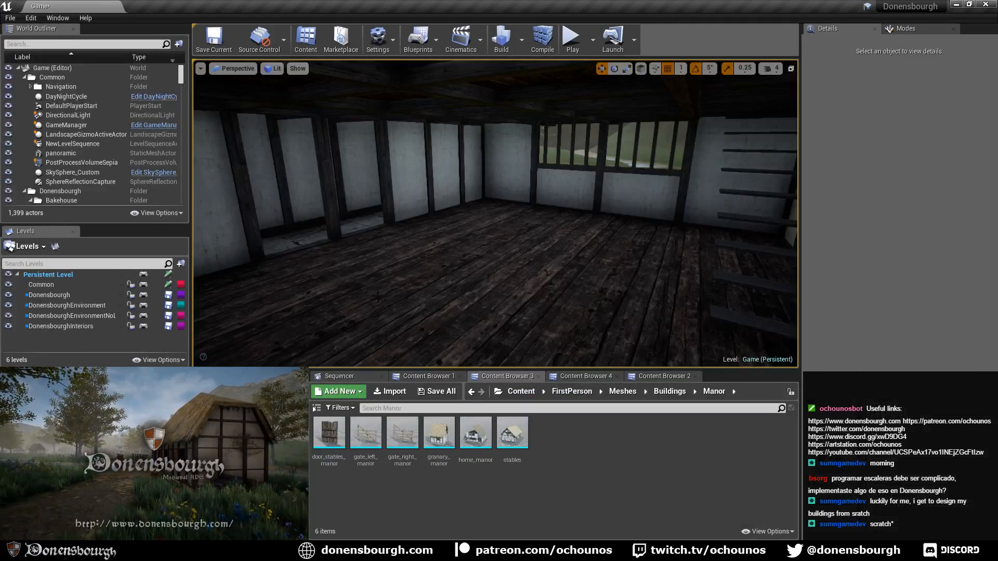
pyautogui.moveTo(495, 215); pyautogui.dragTo(614, 260, button='right')
pyautogui.press('w')
pyautogui.press('w')
pyautogui.press('w')
pyautogui.press('w')
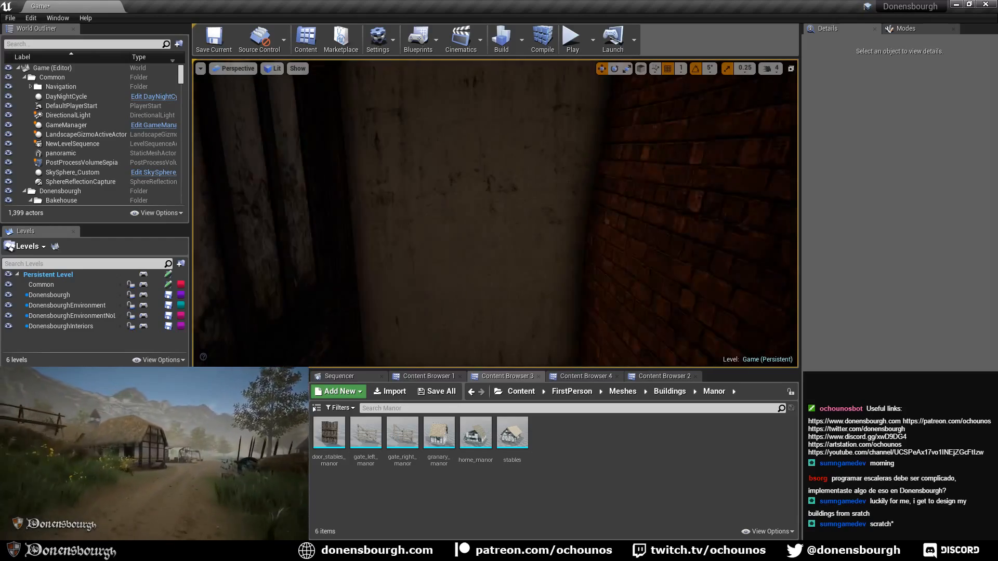
pyautogui.moveTo(495, 213); pyautogui.dragTo(718, 213, button='right')
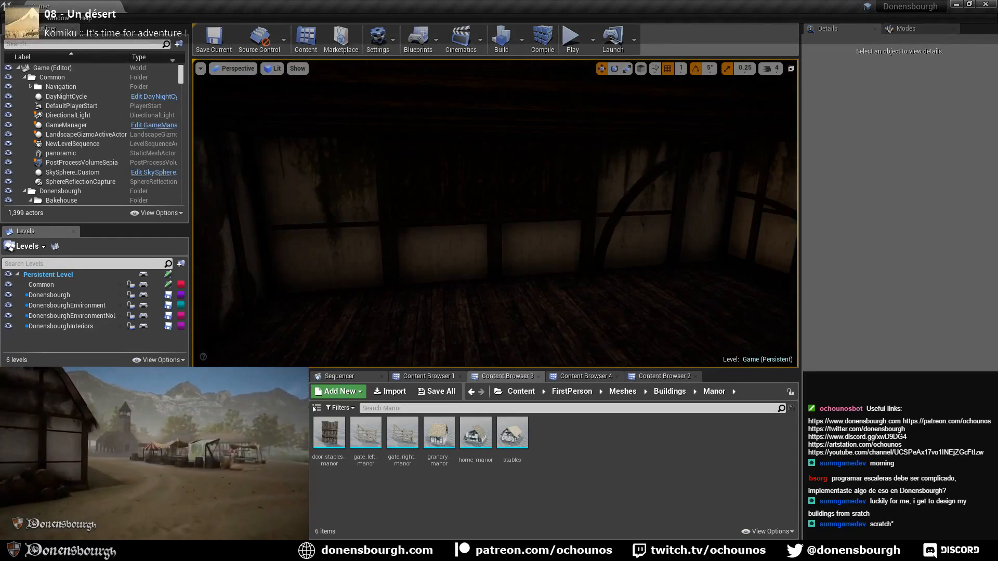
pyautogui.moveTo(495, 213); pyautogui.dragTo(468, 208, button='right')
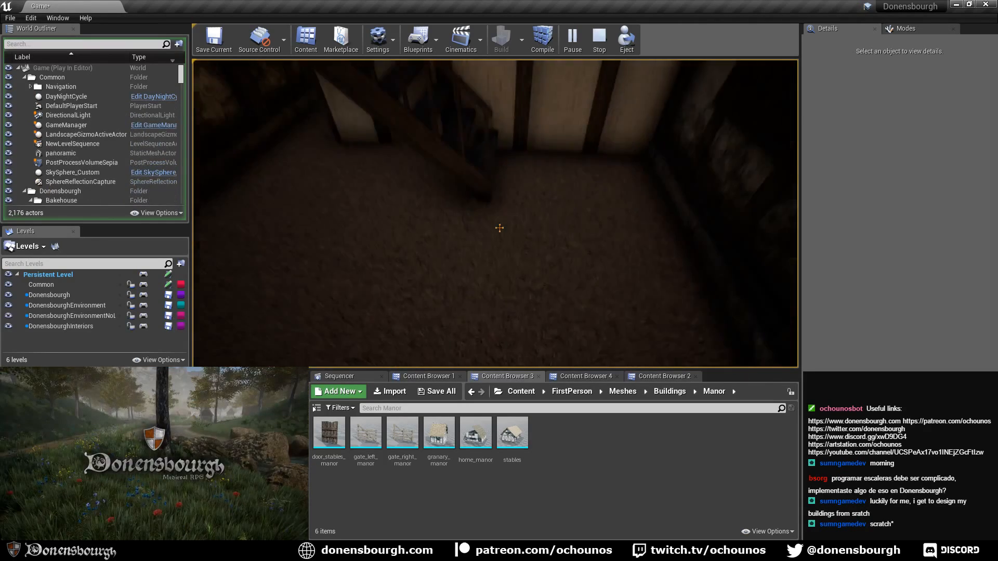
# - Play-test the house's open wooden staircase by walking up to the upper floor, and end the play session
pyautogui.press('w')
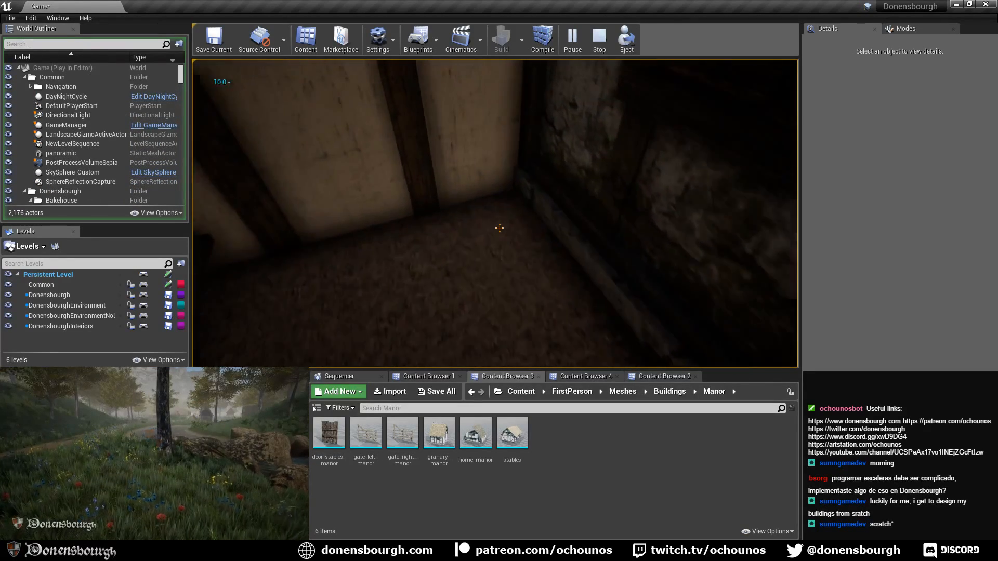
pyautogui.press('w')
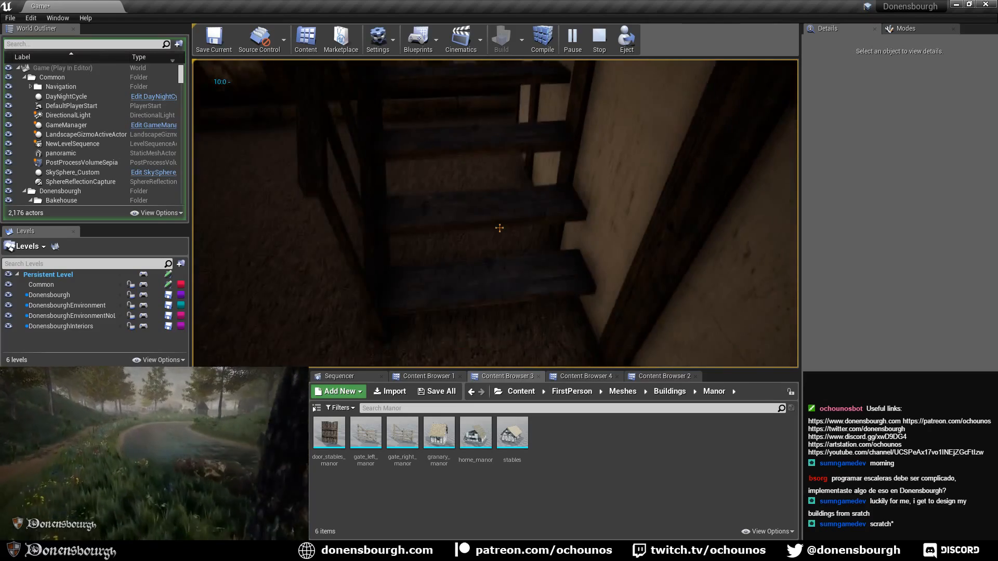
pyautogui.press('w')
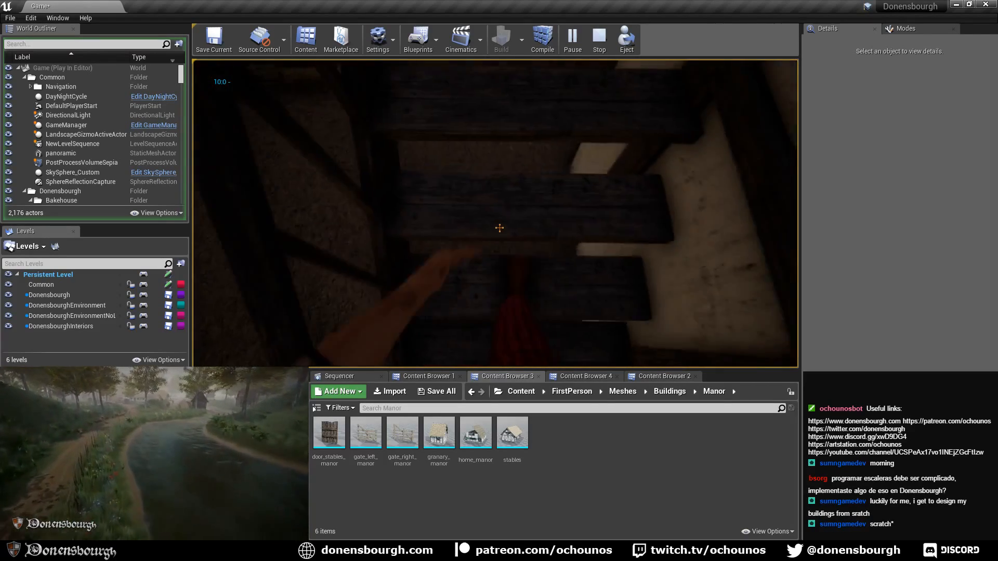
pyautogui.press('w')
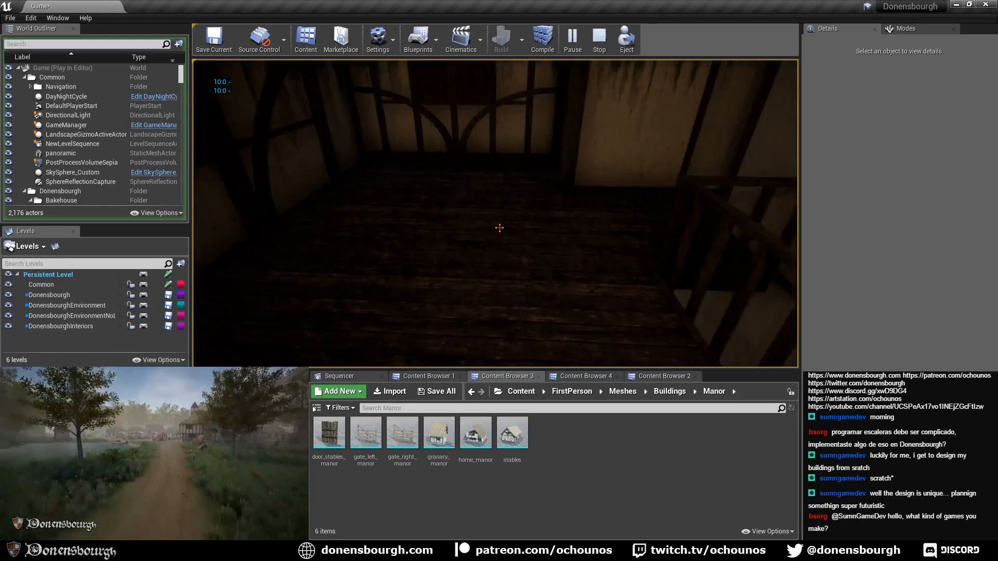
pyautogui.press('w')
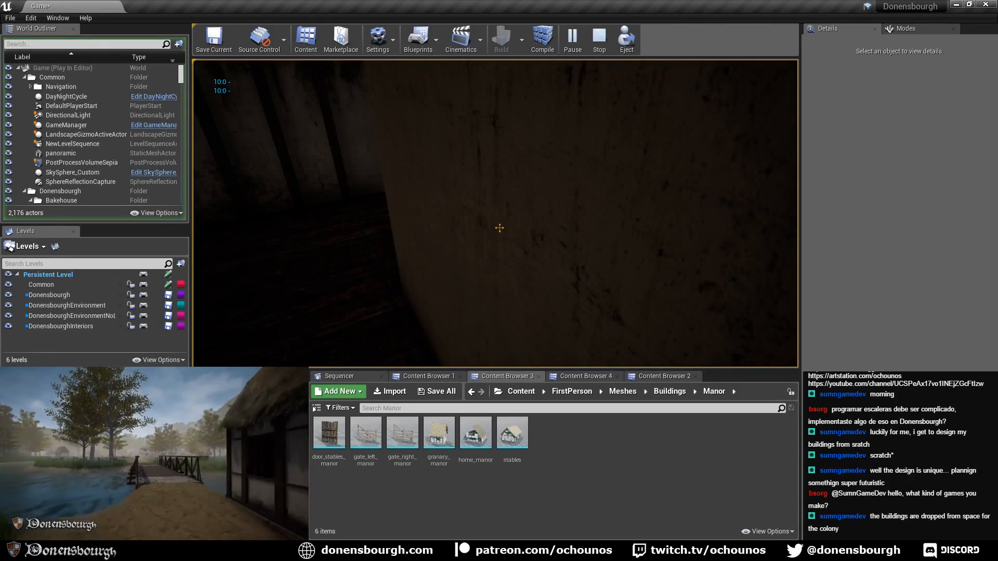
pyautogui.press('Escape')
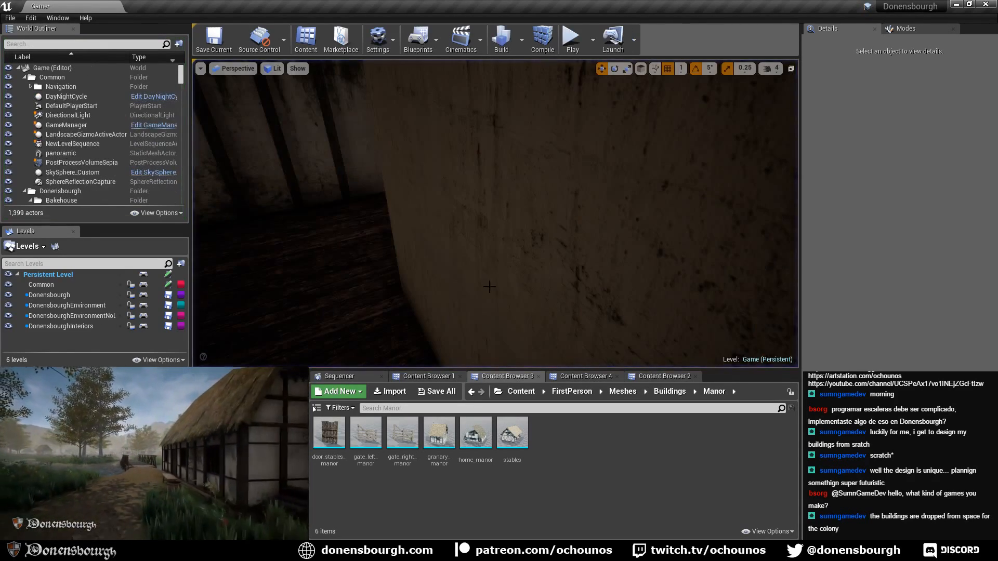
# - Fly the level camera to the stone-walled building with wooden stairs and start a play session there
pyautogui.press('w')
pyautogui.moveTo(495, 214); pyautogui.dragTo(585, 256, button='right')
pyautogui.press('e')
pyautogui.press('w')
pyautogui.press('w')
pyautogui.press('w')
pyautogui.press('w')
pyautogui.press('s')
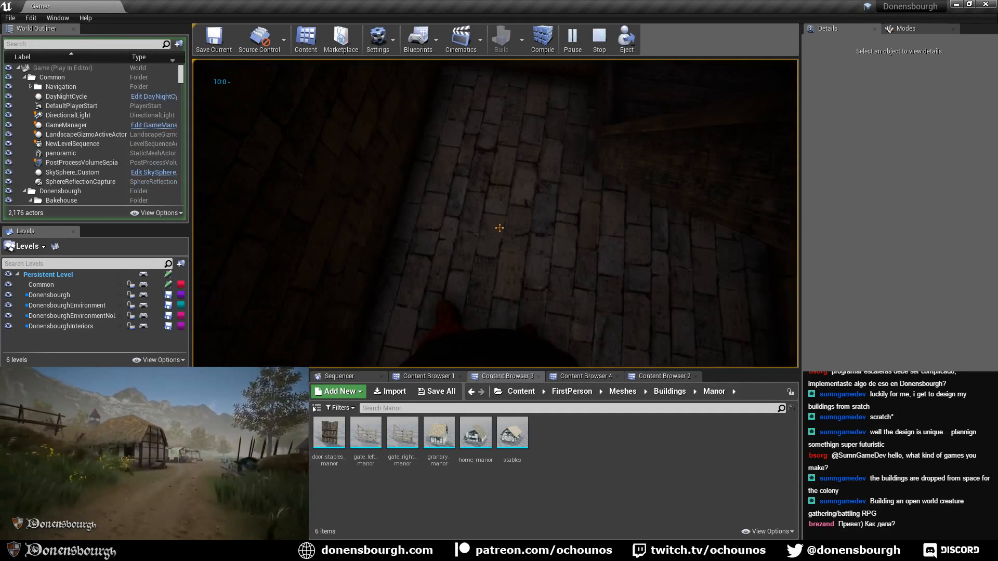
# - Play-test the wooden stairs between the stone walls up to the higher landings, and end the play session
pyautogui.press('w')
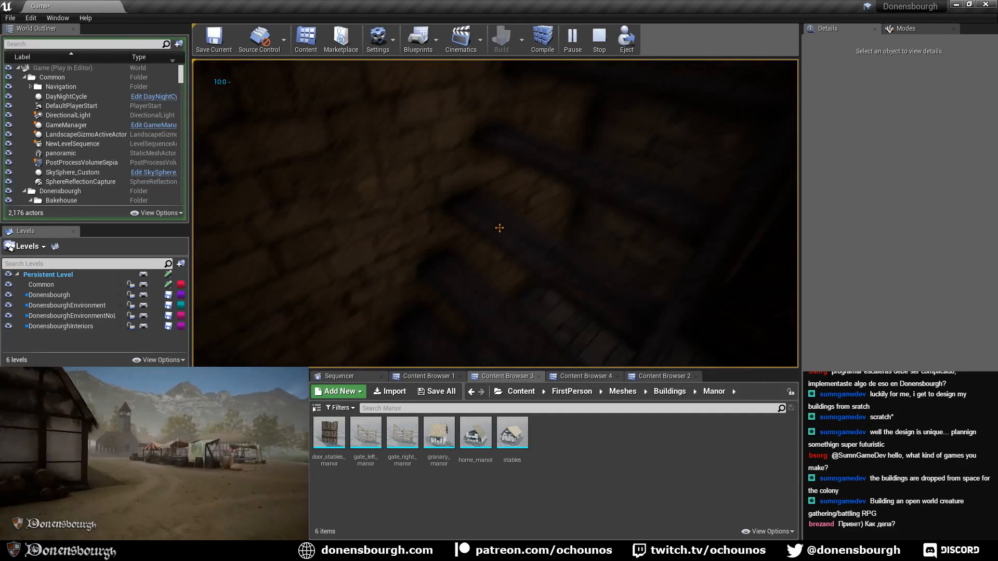
pyautogui.press('w')
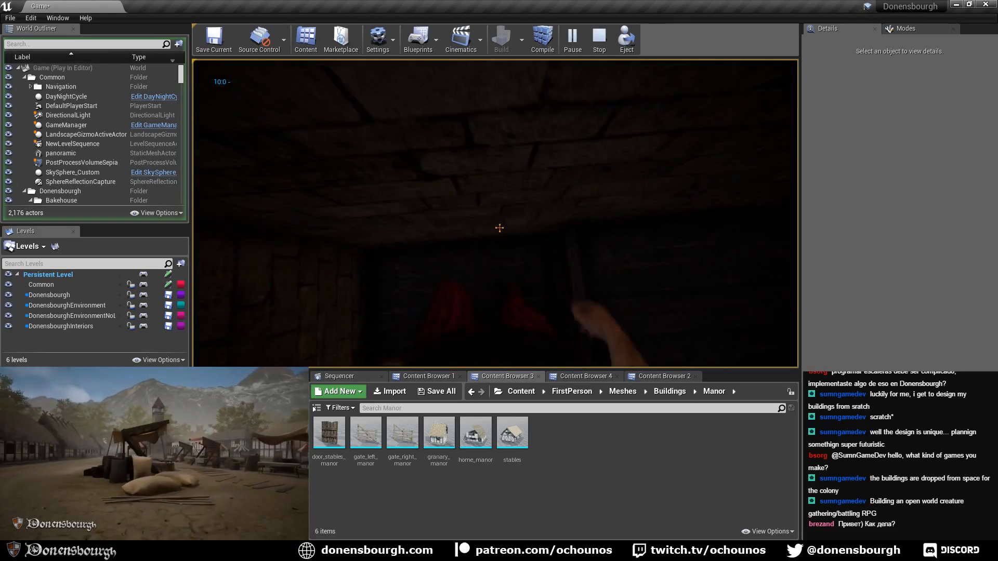
pyautogui.press('w')
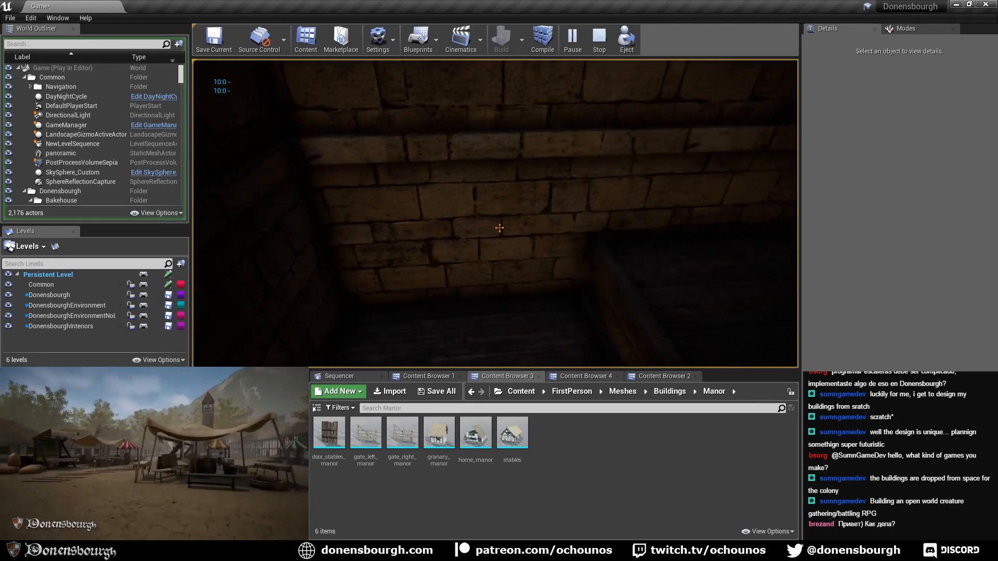
pyautogui.press('w')
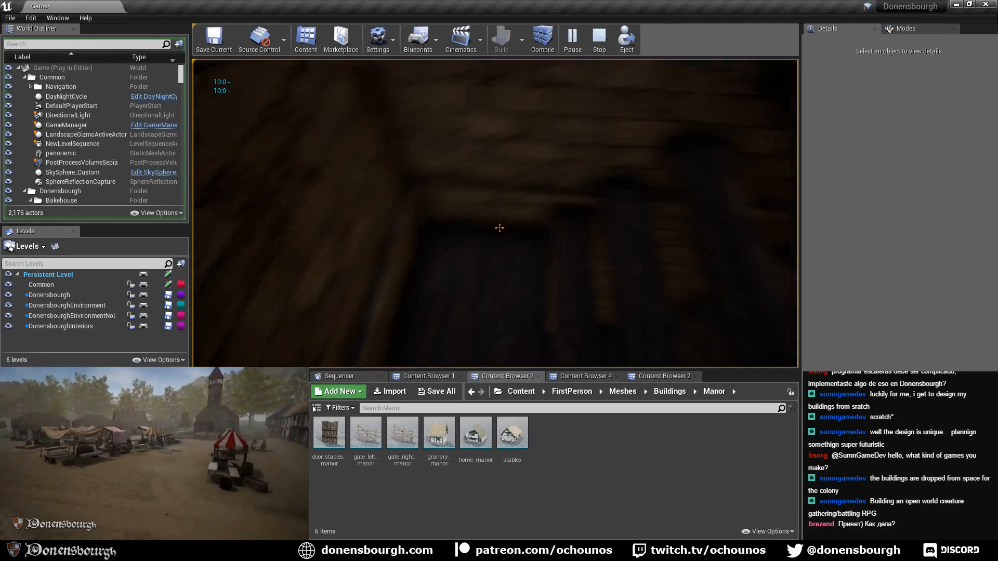
pyautogui.press('w')
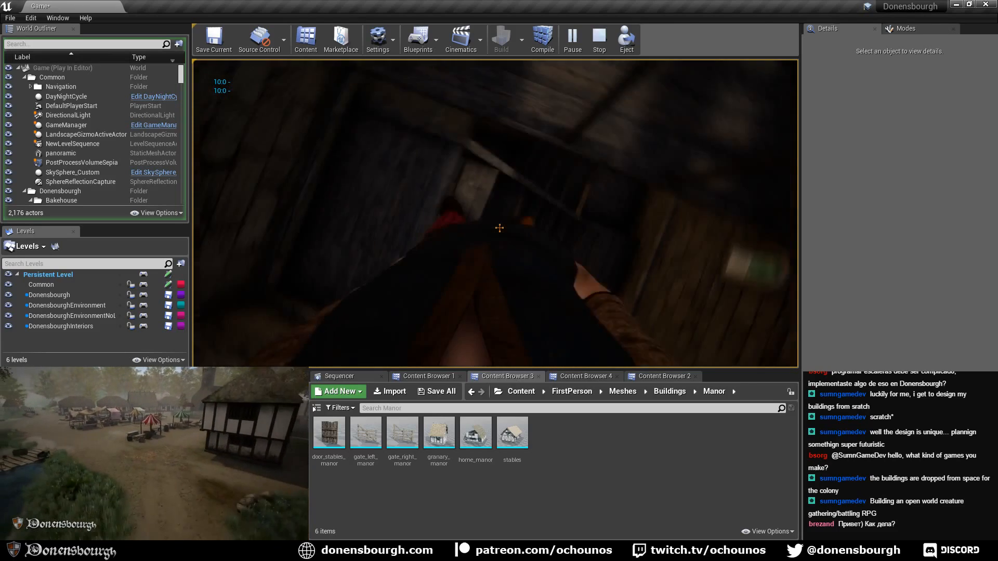
pyautogui.press('w')
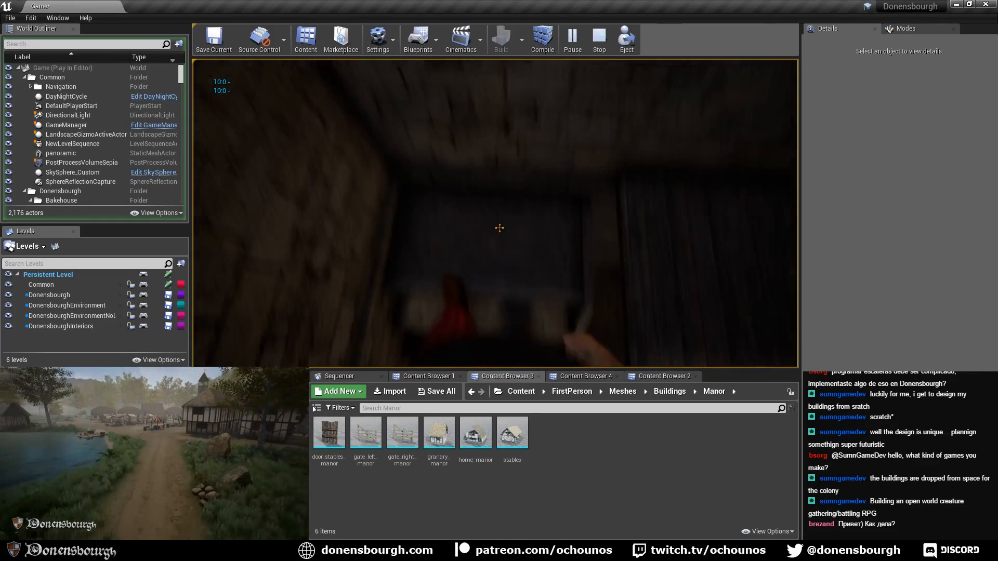
pyautogui.press('w')
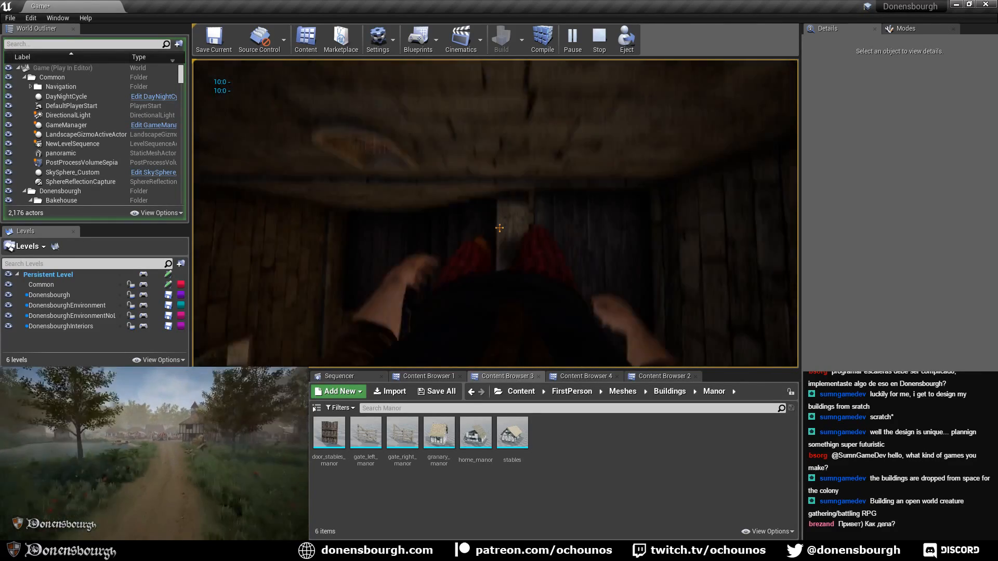
pyautogui.press('w')
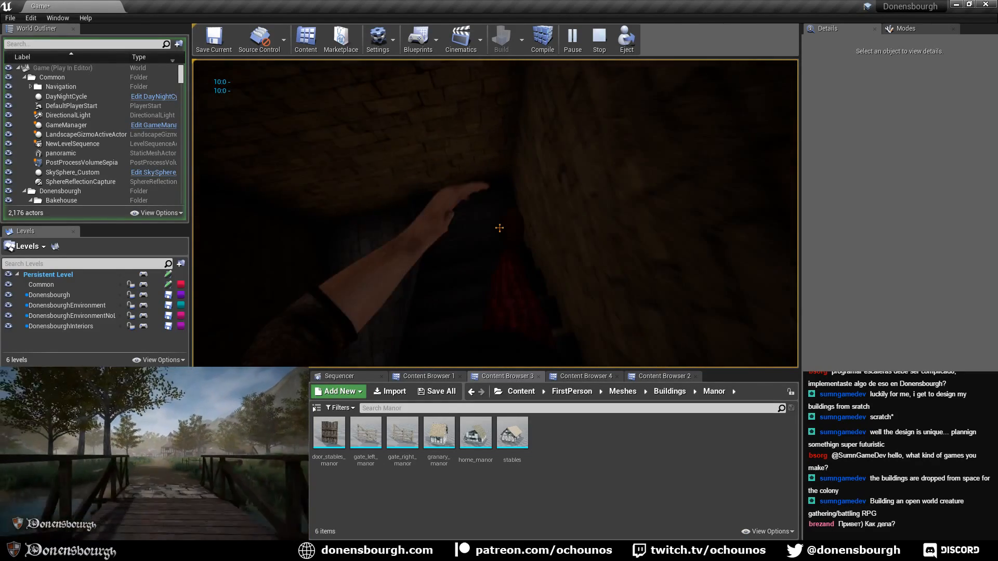
pyautogui.press('Escape')
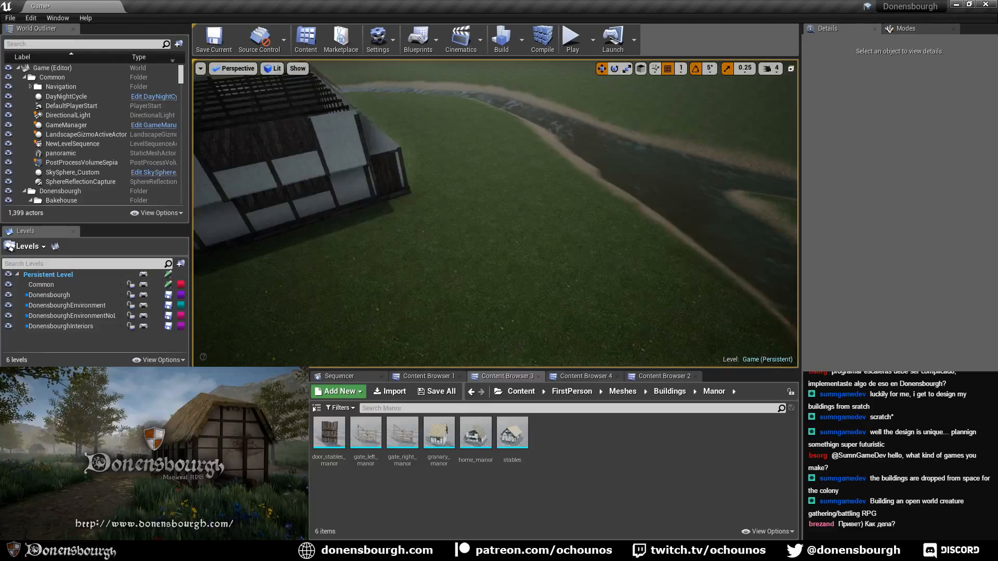
# - Examine the unfinished manor's exterior from the meadow side and its ground-floor room with the open staircase
pyautogui.moveTo(496, 213); pyautogui.dragTo(411, 208, button='right')
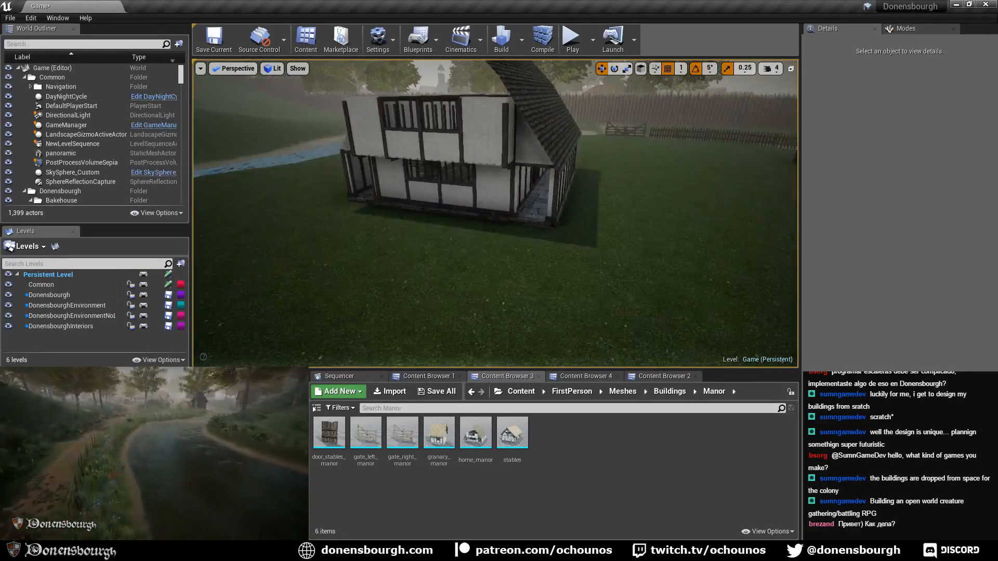
pyautogui.moveTo(483, 221); pyautogui.dragTo(552, 216, button='right')
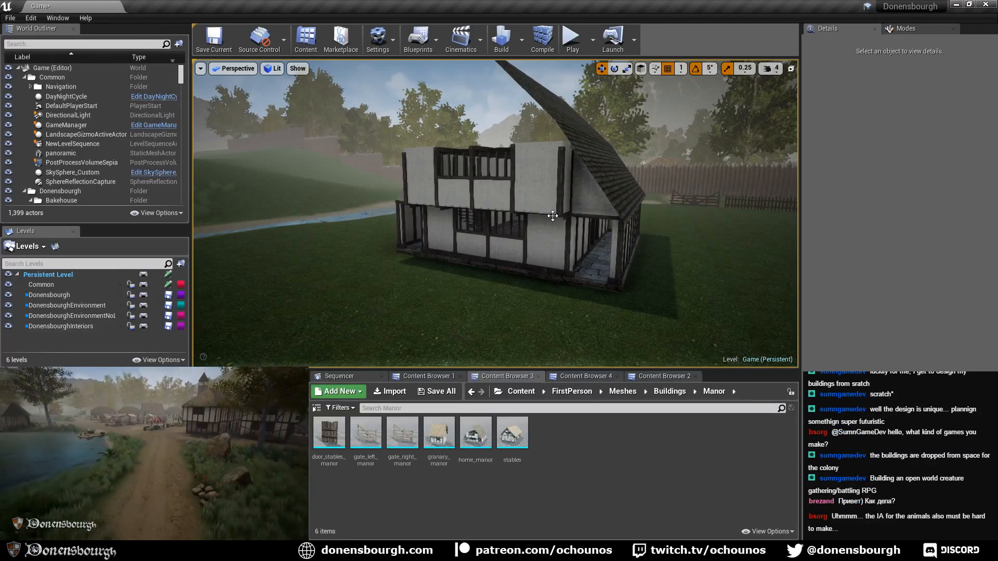
pyautogui.moveTo(387, 331); pyautogui.dragTo(393, 326, button='right')
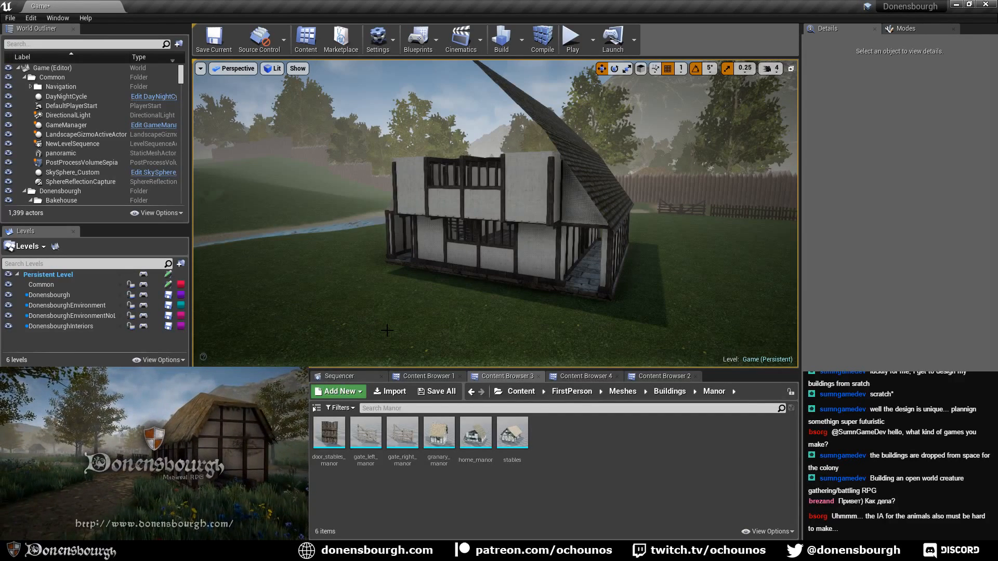
pyautogui.moveTo(387, 331); pyautogui.dragTo(389, 321, button='right')
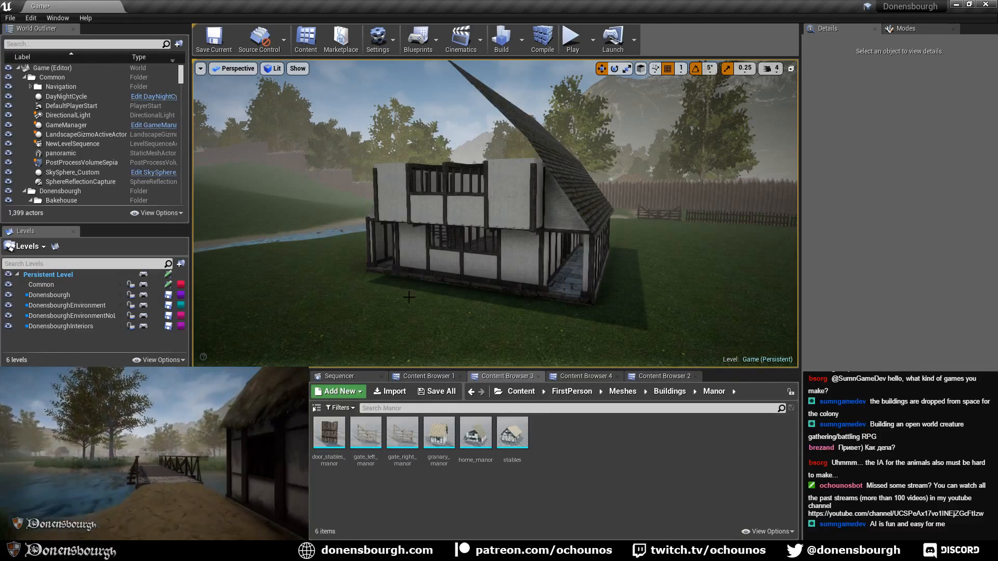
pyautogui.moveTo(409, 296); pyautogui.dragTo(419, 275, button='right')
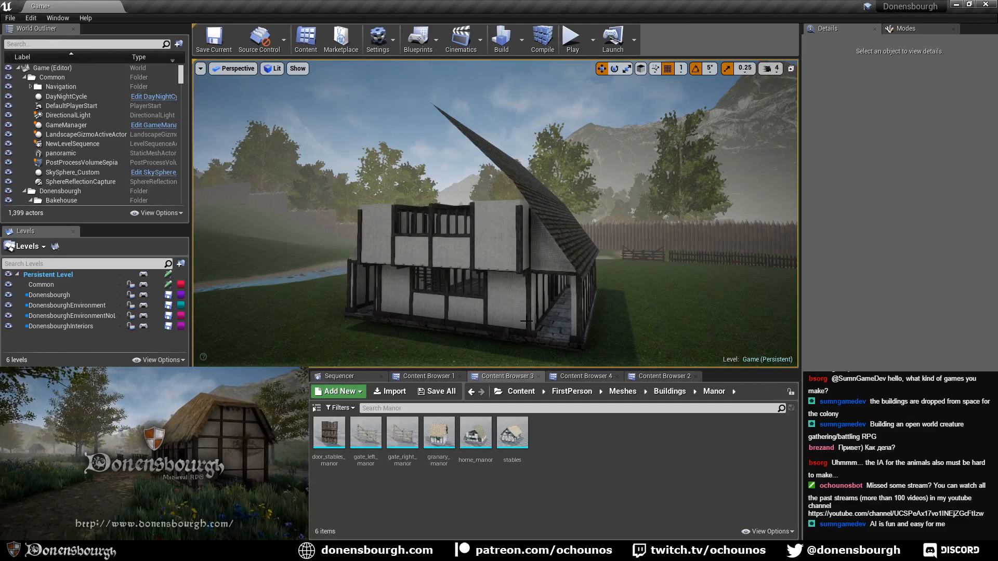
pyautogui.moveTo(466, 265); pyautogui.dragTo(489, 297, button='right')
pyautogui.press('w')
pyautogui.press('s')
pyautogui.press('w')
pyautogui.press('w')
pyautogui.press('s')
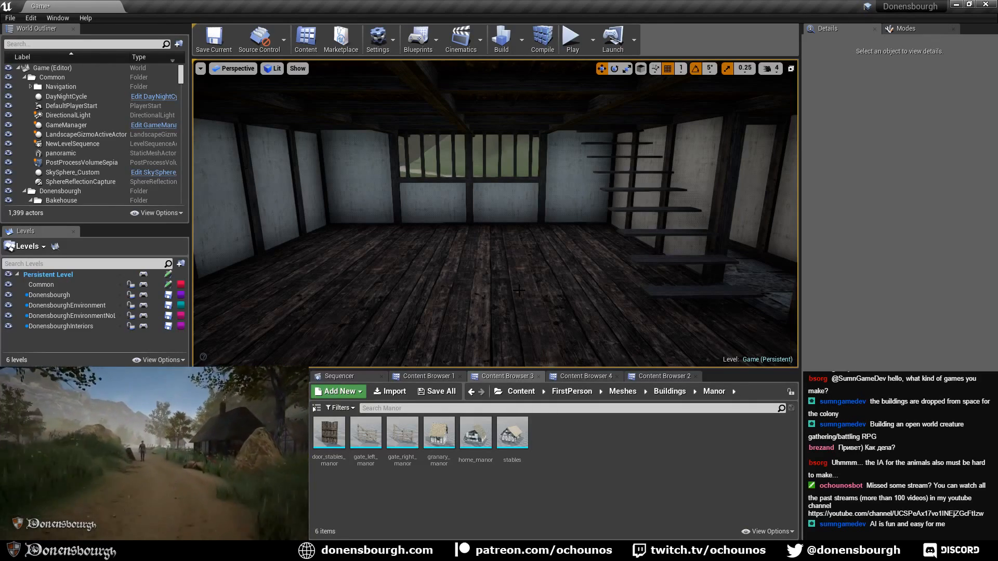
pyautogui.moveTo(509, 293); pyautogui.dragTo(476, 292, button='right')
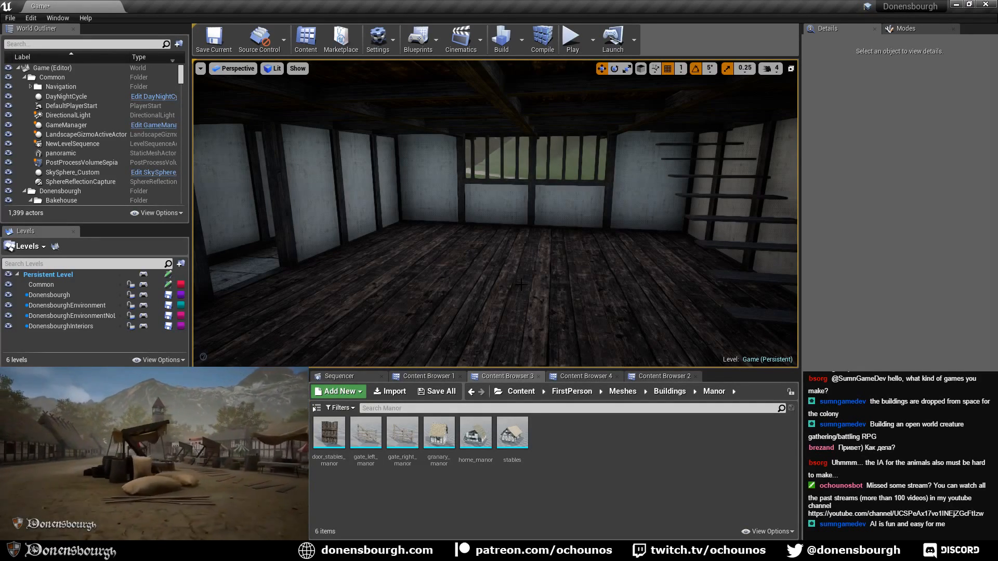
# - Compare the neighbouring half-timbered buildings' outer walls and base beams with the manor's ground-floor room and staircase
pyautogui.moveTo(521, 285); pyautogui.dragTo(821, 304, button='right')
pyautogui.press('w')
pyautogui.press('w')
pyautogui.press('s')
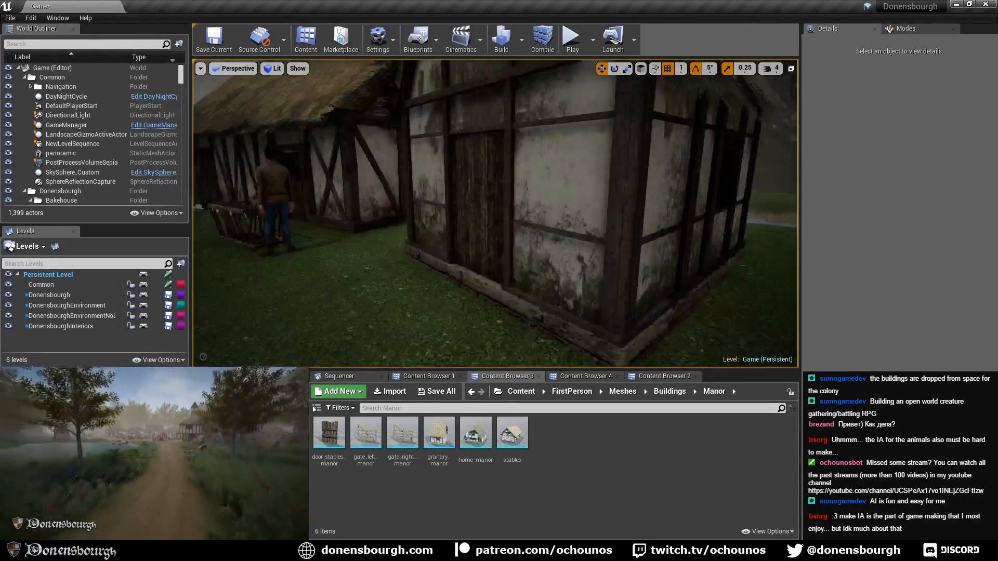
pyautogui.moveTo(572, 234); pyautogui.dragTo(483, 234, button='right')
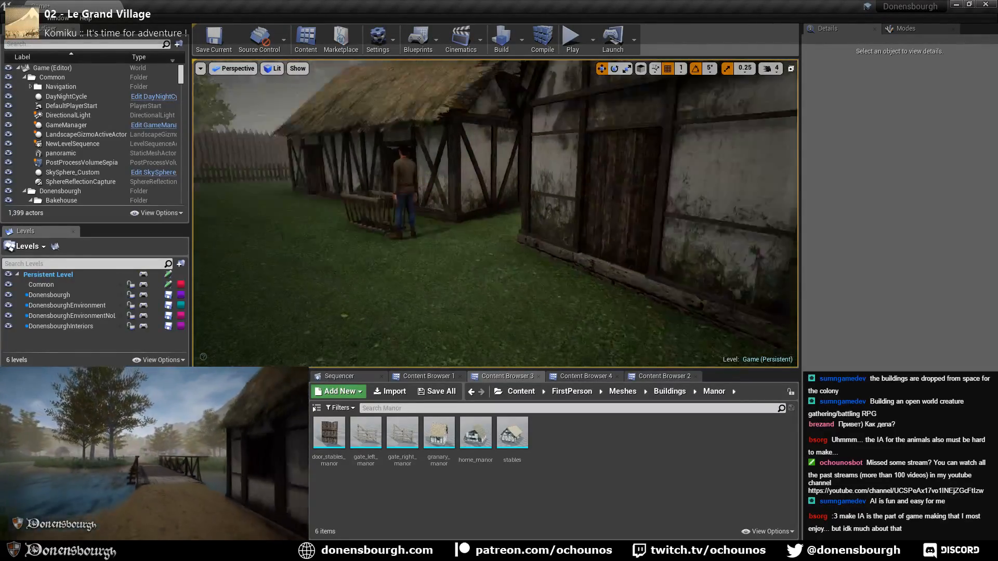
pyautogui.press('w')
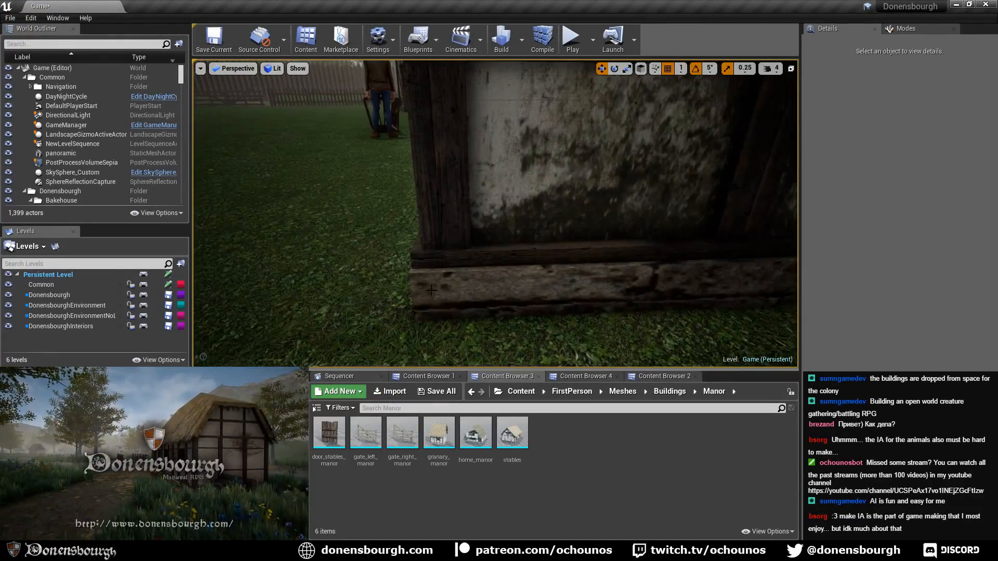
pyautogui.press('w')
pyautogui.moveTo(495, 214); pyautogui.dragTo(315, 227, button='right')
pyautogui.press('w')
pyautogui.press('w')
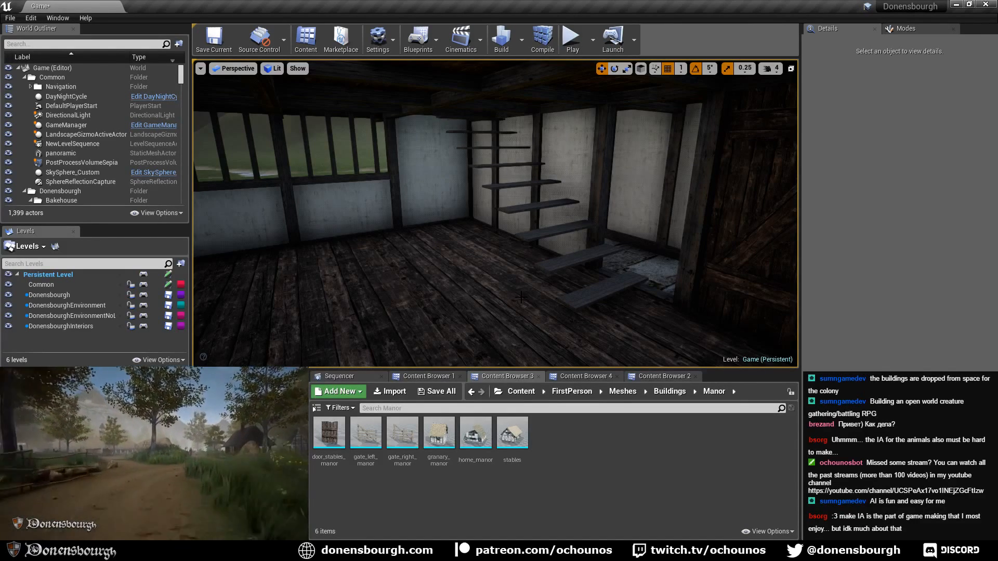
pyautogui.moveTo(521, 297); pyautogui.dragTo(516, 280, button='right')
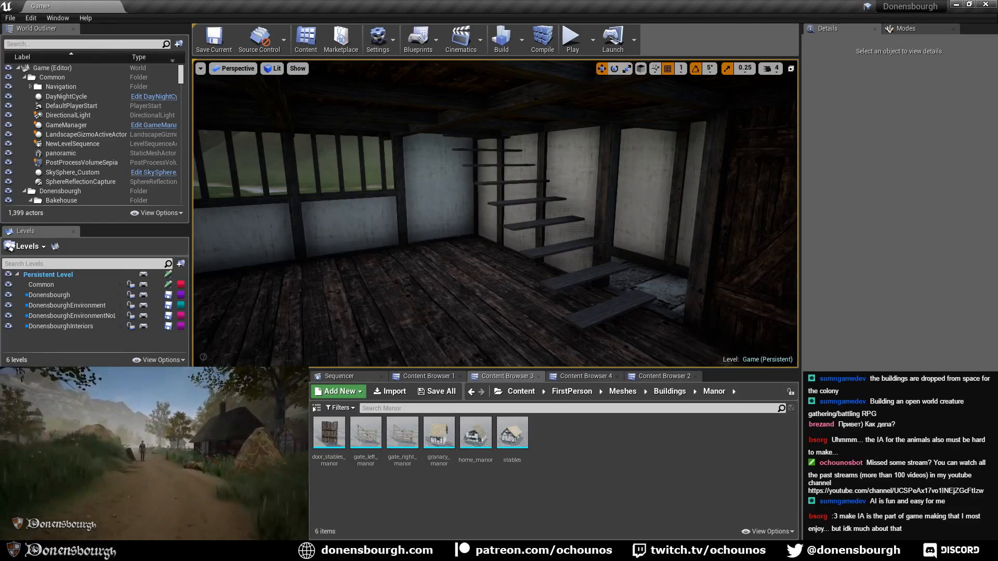
# - Switch to Blender and set the UBX_Walls_001.001 proxy mesh's local median X to 0
pyautogui.hotkey('alt', 'Tab')
pyautogui.moveTo(376, 360); pyautogui.dragTo(365, 354, button='middle')
pyautogui.click(828, 58)
pyautogui.write('0')
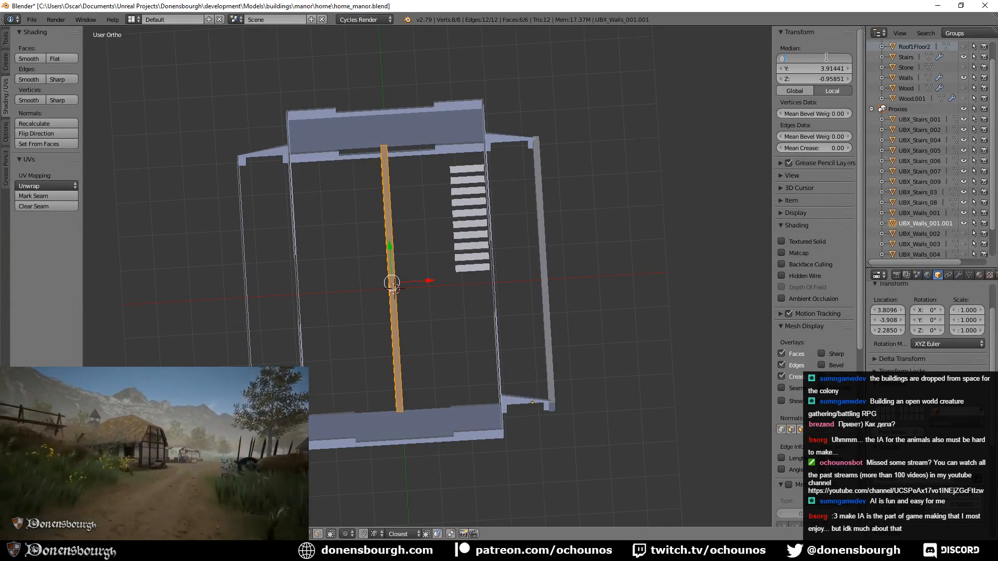
pyautogui.press('Return')
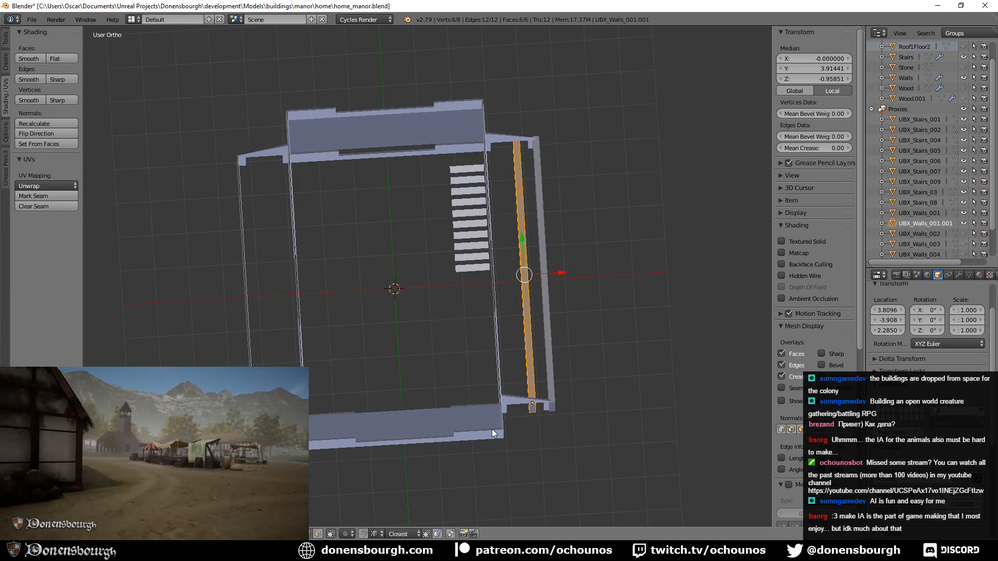
pyautogui.press('Tab')
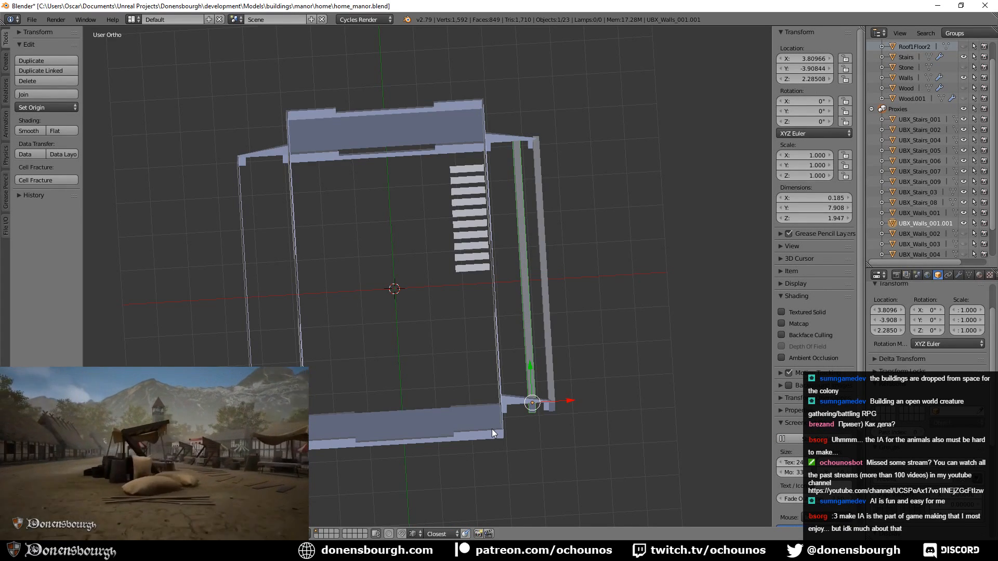
# - Apply the wall proxy's location, rotation and scale, and centre its mesh at median X 0
pyautogui.hotkey('ctrl', 'a')
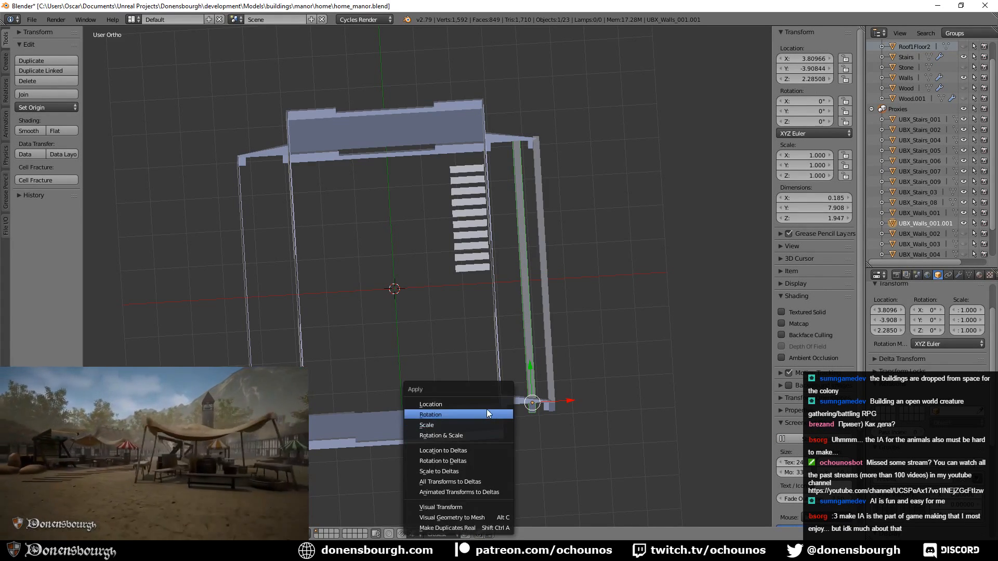
pyautogui.click(486, 405)
pyautogui.hotkey('ctrl', 'a')
pyautogui.click(486, 434)
pyautogui.press('Tab')
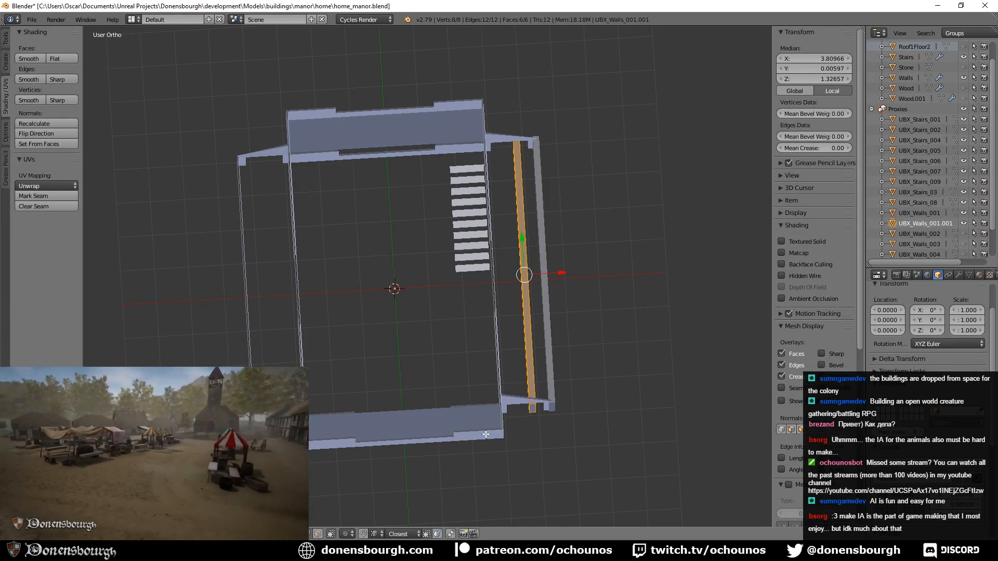
pyautogui.click(827, 58)
pyautogui.write('0')
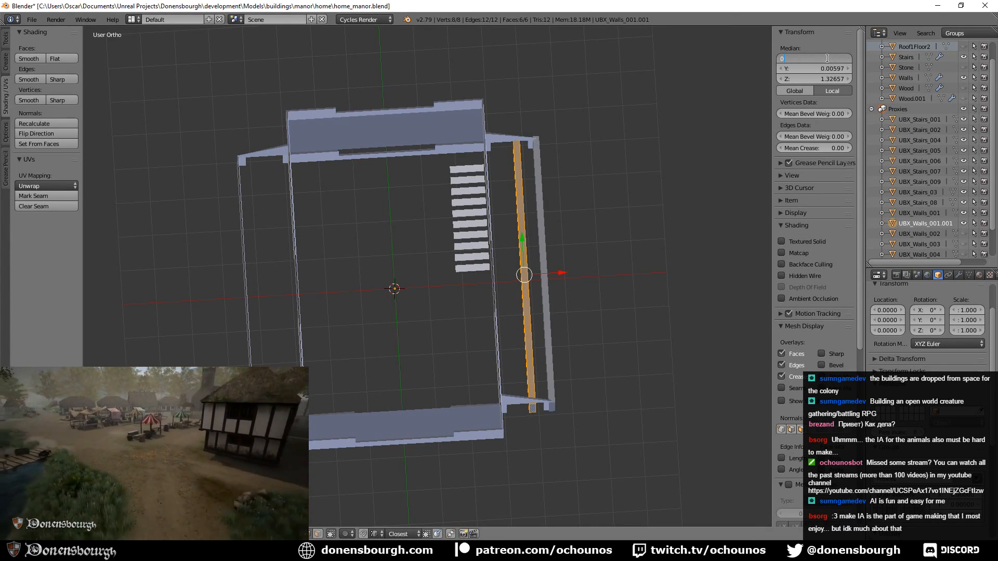
pyautogui.press('Return')
# - Scale the thin wall proxy along X into a wide block about 1.98 units across
pyautogui.scroll(4, 424, 336)
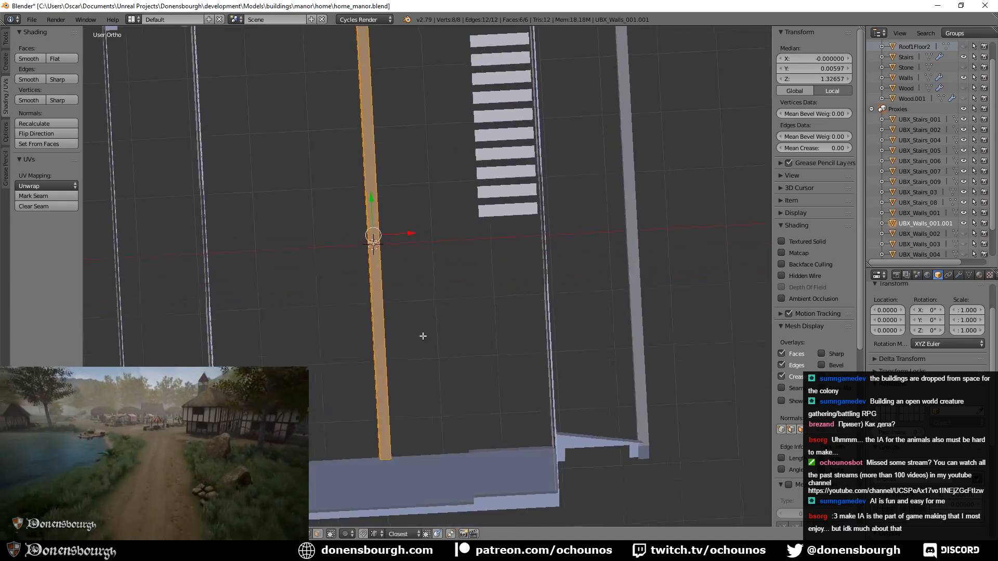
pyautogui.moveTo(423, 336); pyautogui.dragTo(405, 350, button='middle')
pyautogui.press('s')
pyautogui.press('x')
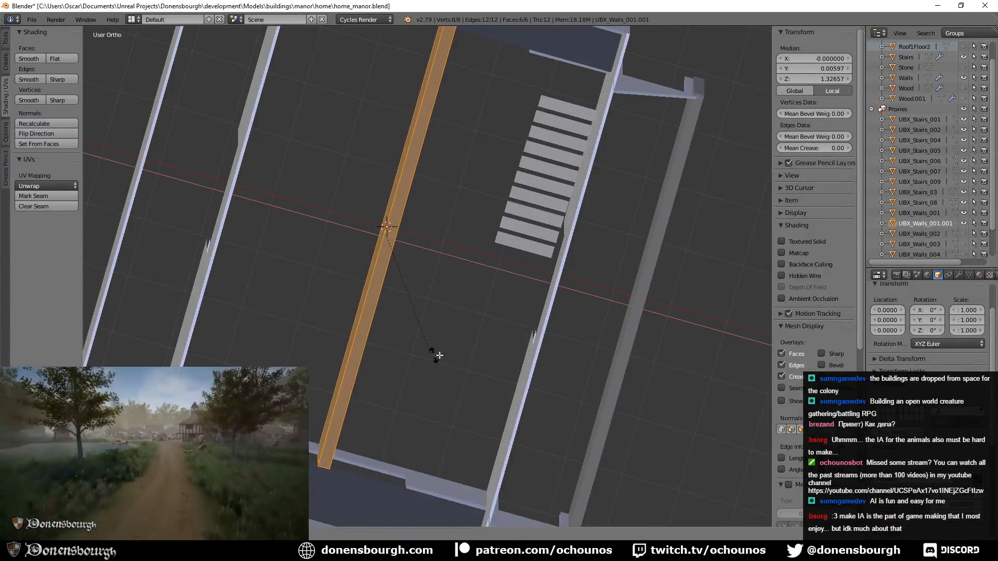
pyautogui.click(675, 418)
pyautogui.press('s')
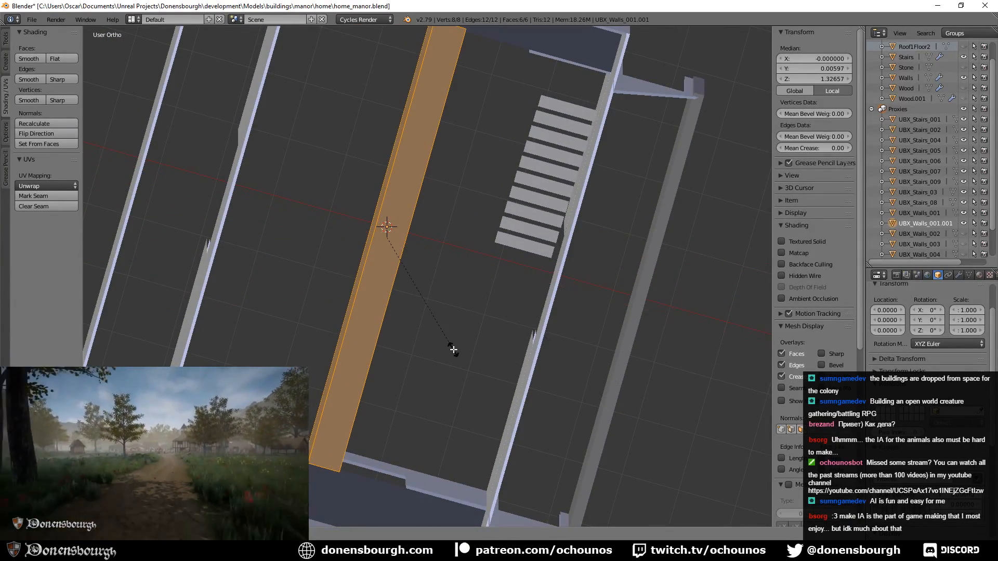
pyautogui.press('x')
pyautogui.click(703, 406)
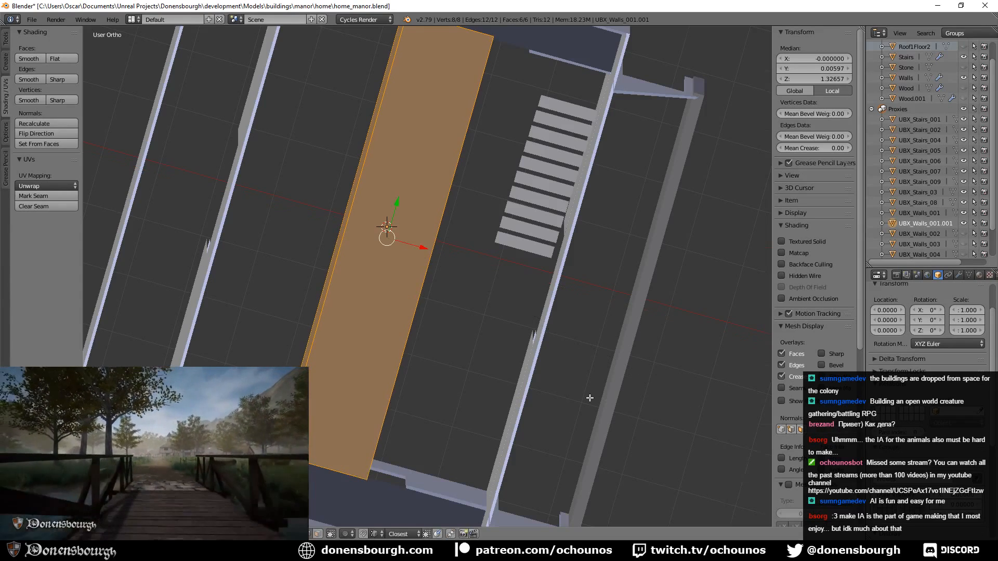
pyautogui.press('KP_7')
pyautogui.press('s')
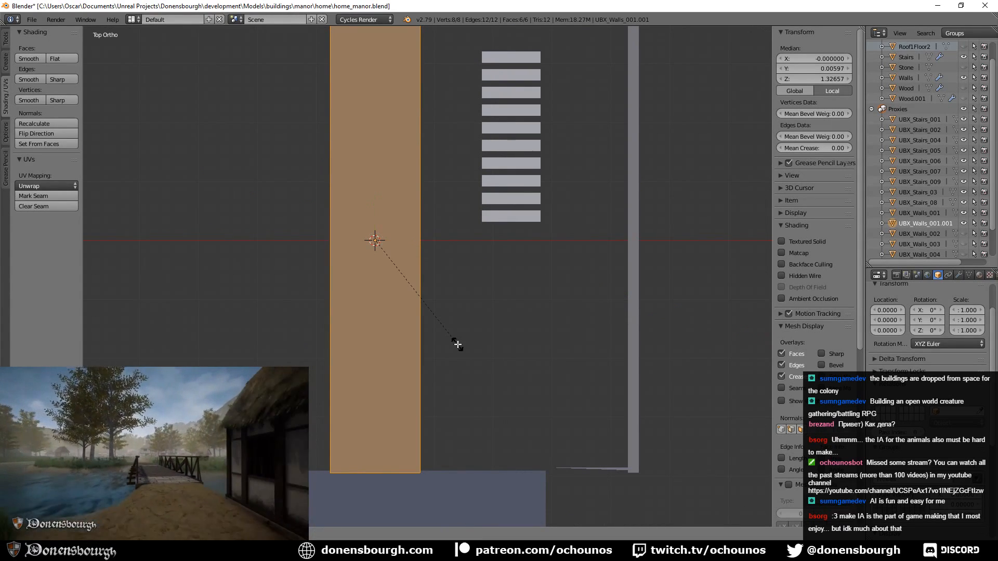
pyautogui.press('x')
pyautogui.click(509, 348)
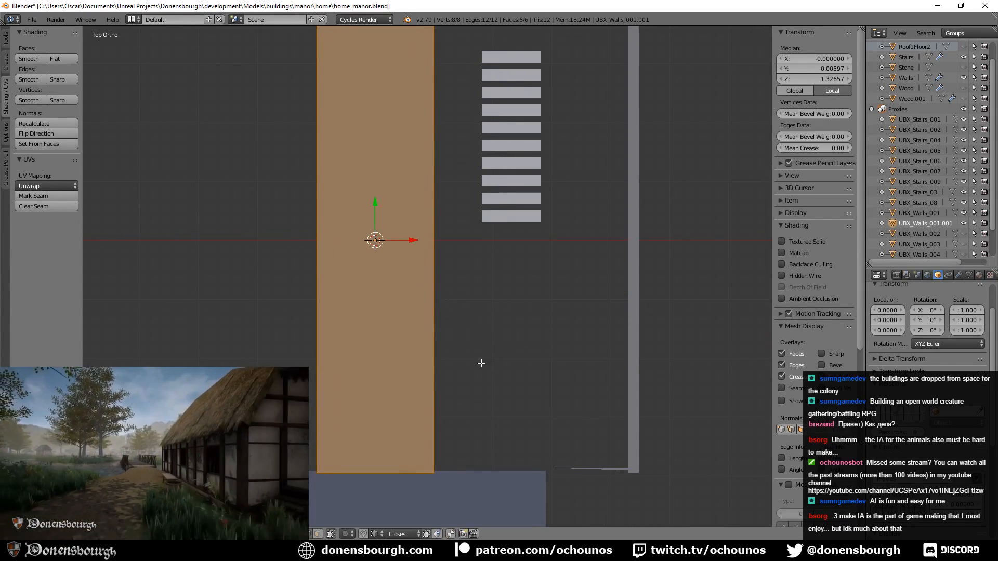
# - Shorten the block along Y to about 1.95 units, making a nearly square box around the origin
pyautogui.press('s')
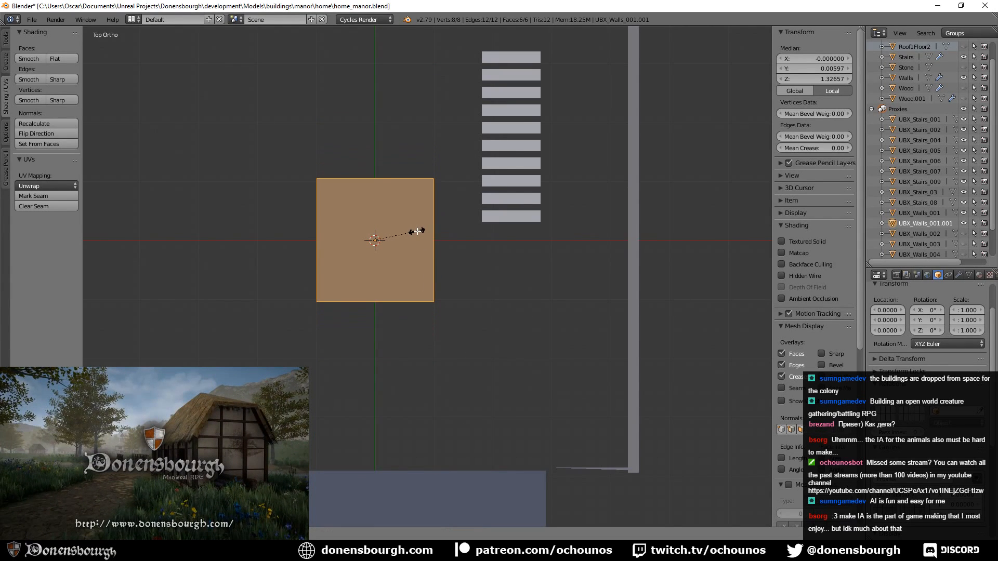
pyautogui.click(419, 252)
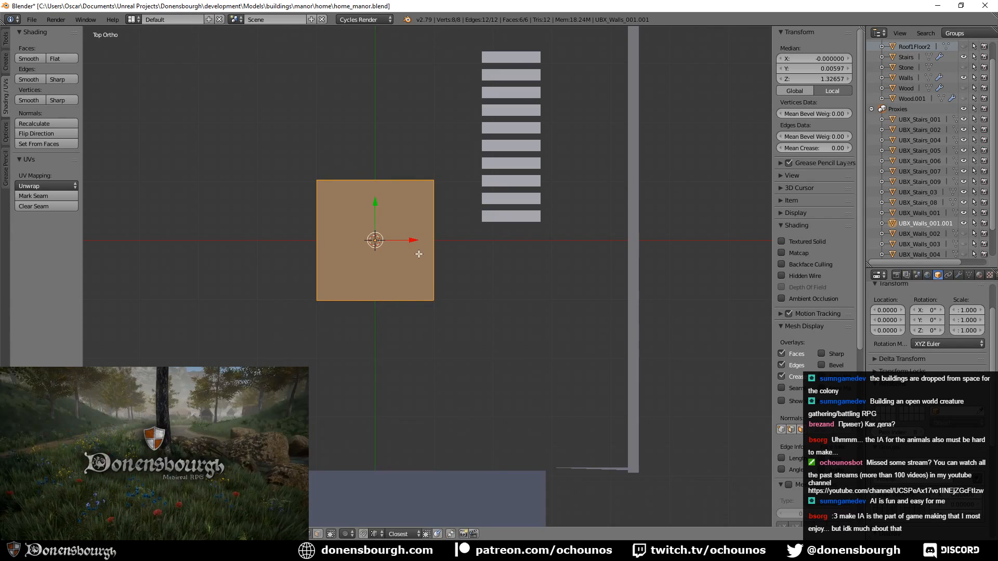
pyautogui.scroll(4, 434, 282)
pyautogui.keyDown('shift'); pyautogui.scroll(2, 432, 317); pyautogui.keyUp('shift')
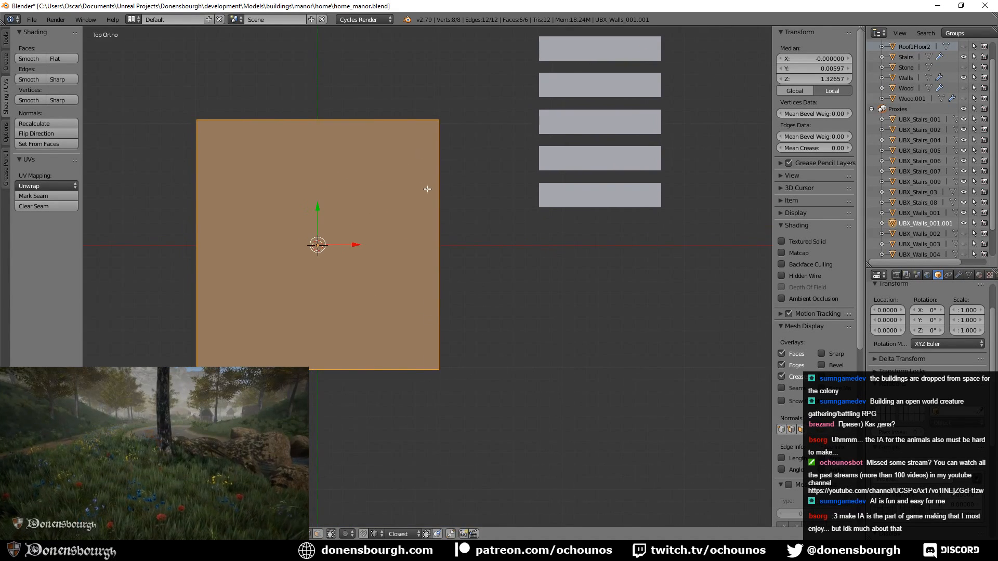
pyautogui.keyDown('shift'); pyautogui.scroll(1, 442, 234); pyautogui.keyUp('shift')
pyautogui.press('s')
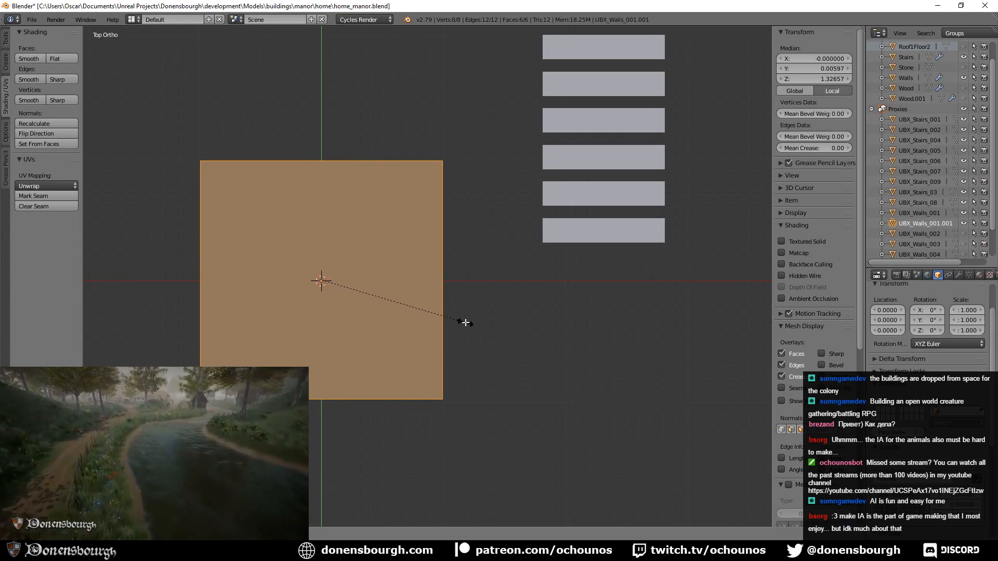
pyautogui.click(466, 323)
# - Lower the box along Z to a median height of about 0.88 and finish editing its mesh
pyautogui.moveTo(502, 367); pyautogui.dragTo(514, 345, button='middle')
pyautogui.moveTo(357, 301); pyautogui.dragTo(379, 245, button='middle')
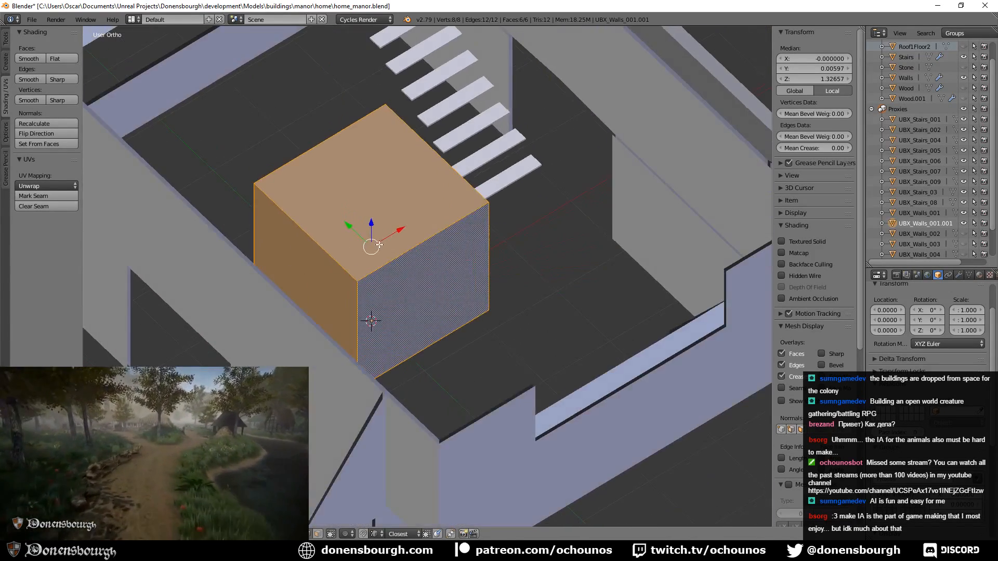
pyautogui.press('g')
pyautogui.press('z')
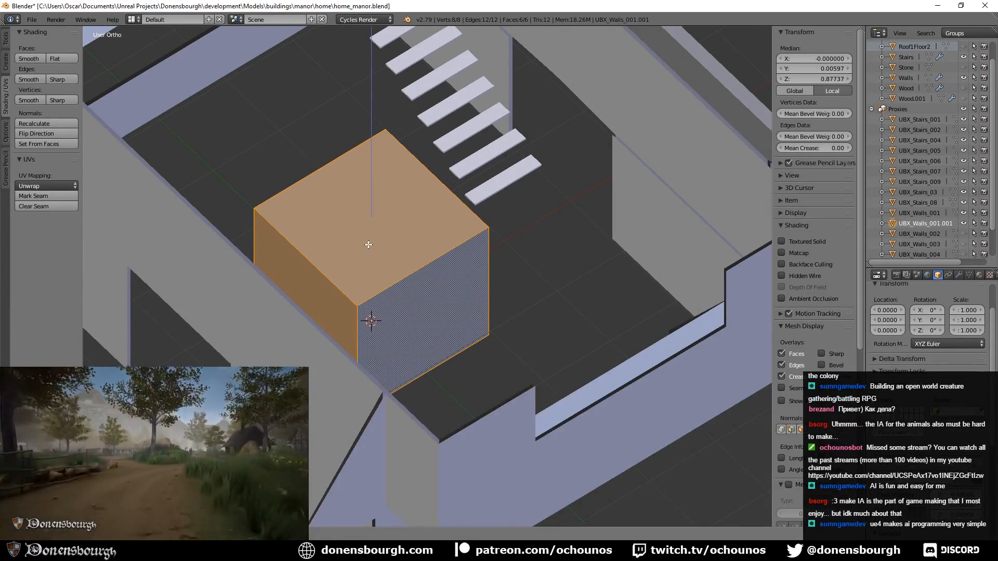
pyautogui.click(368, 244)
pyautogui.moveTo(452, 323); pyautogui.dragTo(426, 345, button='middle')
pyautogui.scroll(-4, 405, 361)
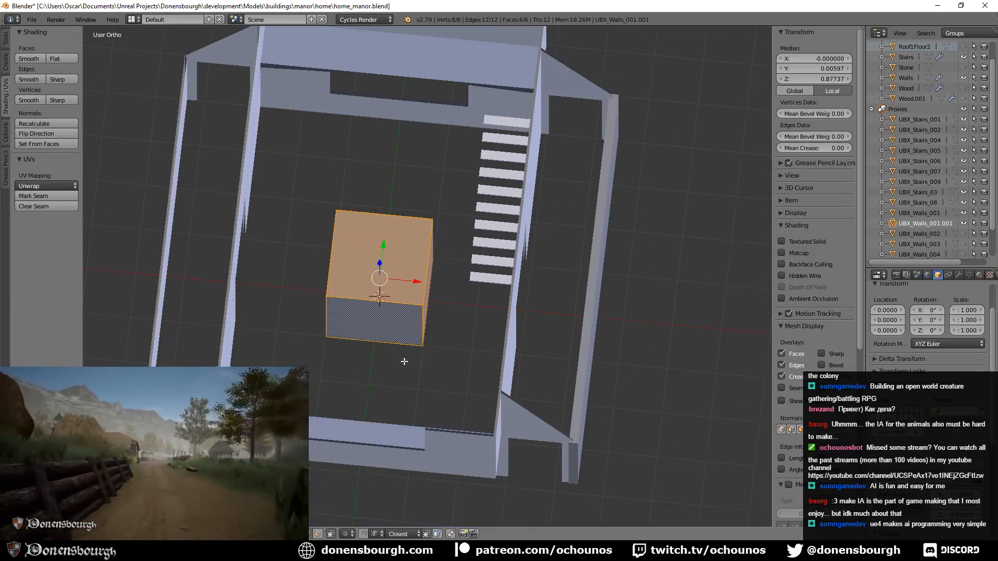
pyautogui.press('Tab')
# - Rename the box proxy UBX_Walls_001.001 to UBX_Walls_007
pyautogui.moveTo(420, 371); pyautogui.dragTo(470, 312, button='middle')
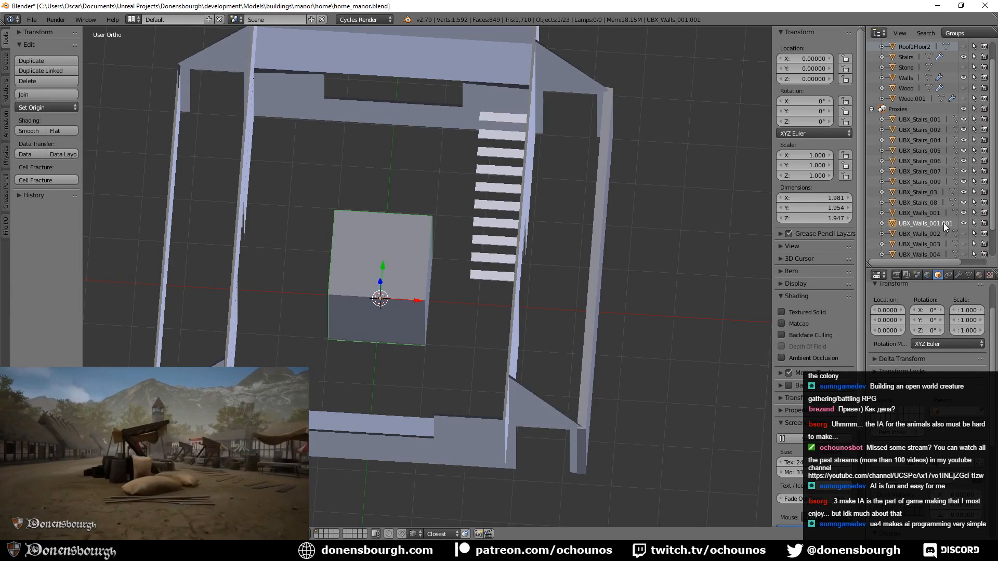
pyautogui.scroll(-3, 944, 224)
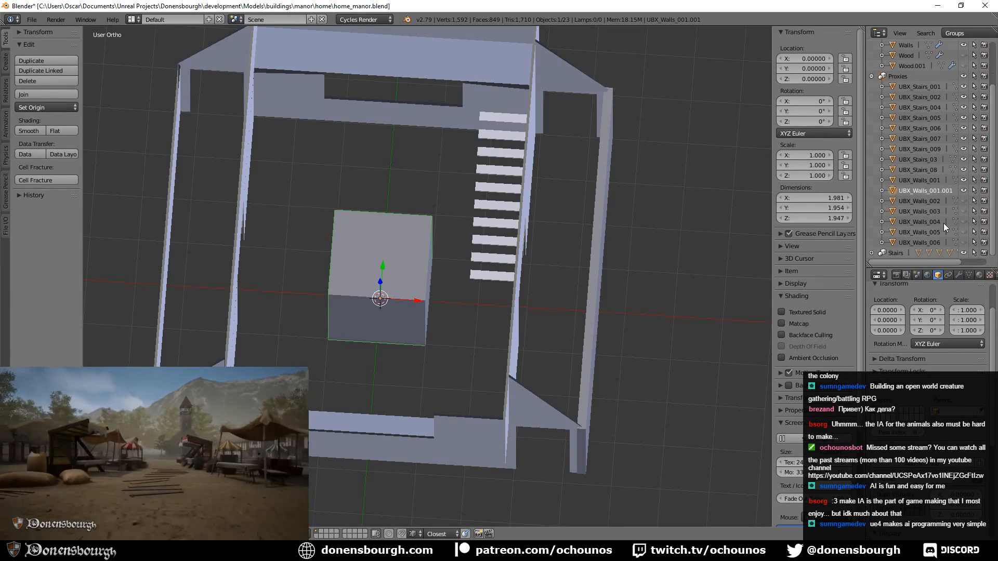
pyautogui.doubleClick(940, 189)
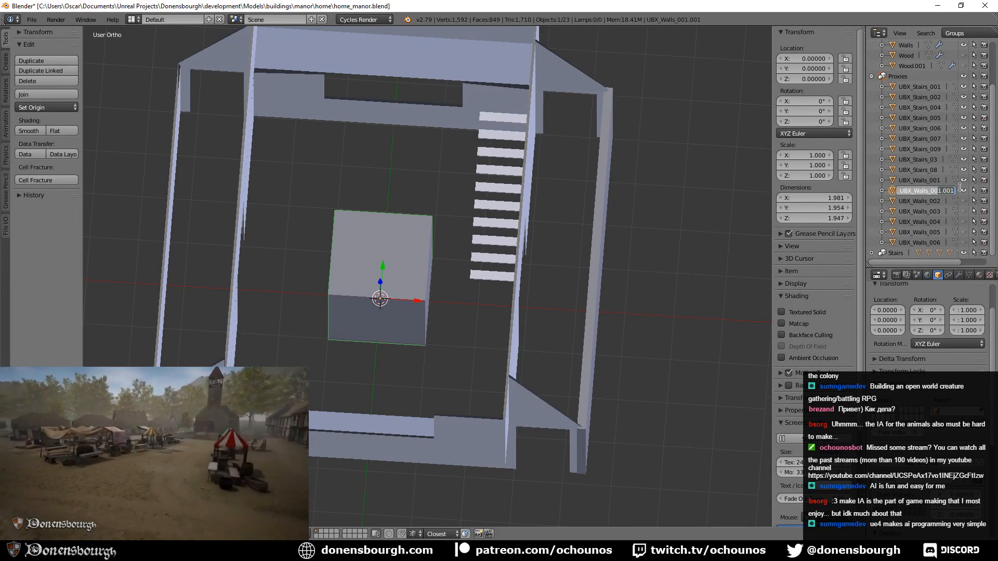
pyautogui.write('7')
pyautogui.press('Return')
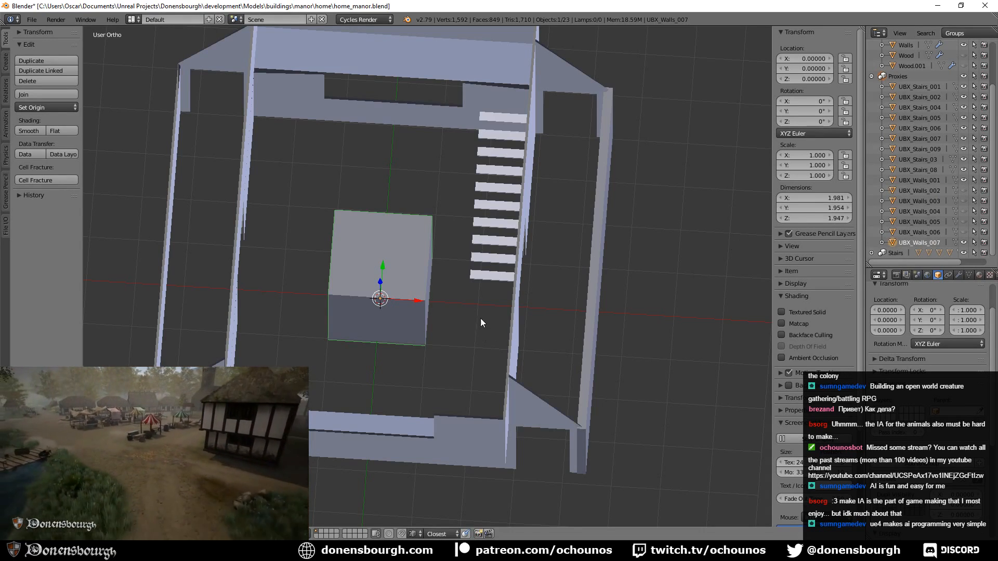
# - Save the Blender file over the existing one and export the model to FBX as home_manor.fbx
pyautogui.moveTo(517, 312); pyautogui.dragTo(464, 373, button='middle')
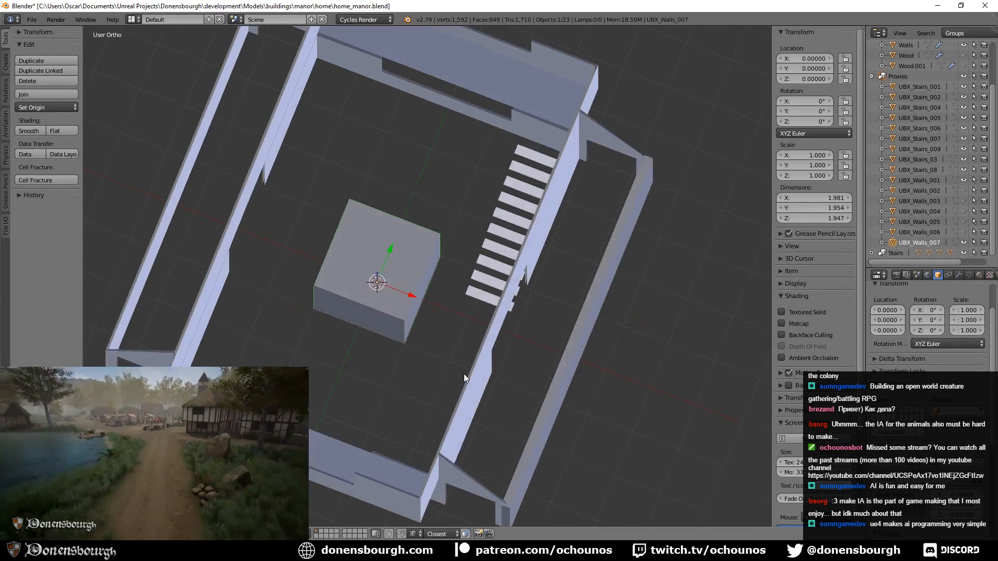
pyautogui.hotkey('ctrl', 's')
pyautogui.click(394, 313)
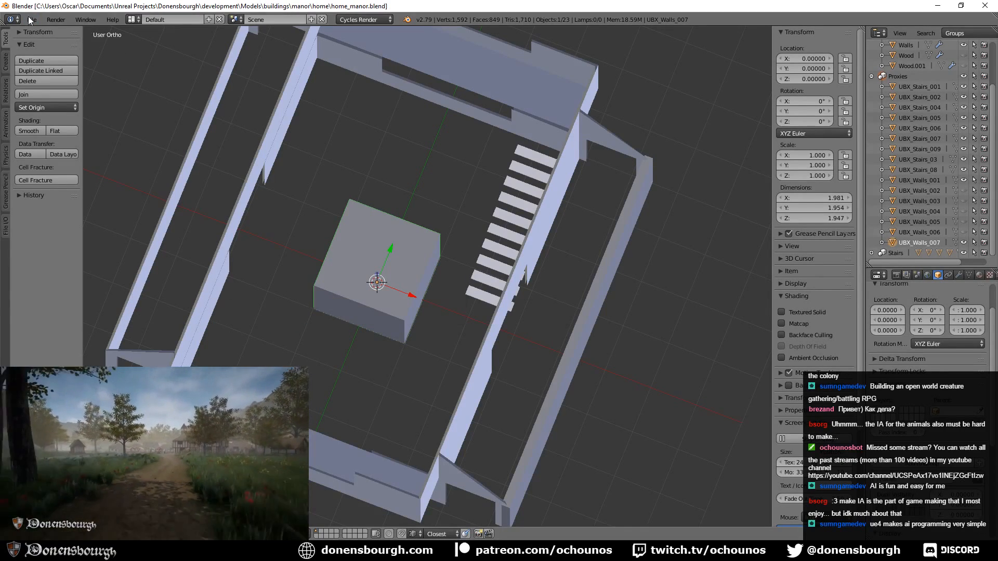
pyautogui.click(30, 21)
pyautogui.click(31, 21)
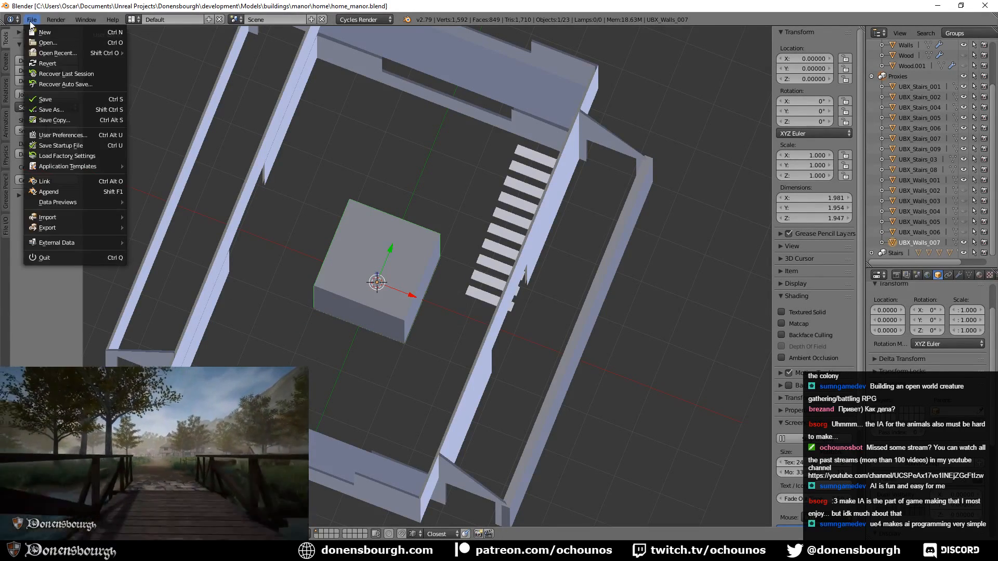
pyautogui.moveTo(103, 227)
pyautogui.click(197, 243)
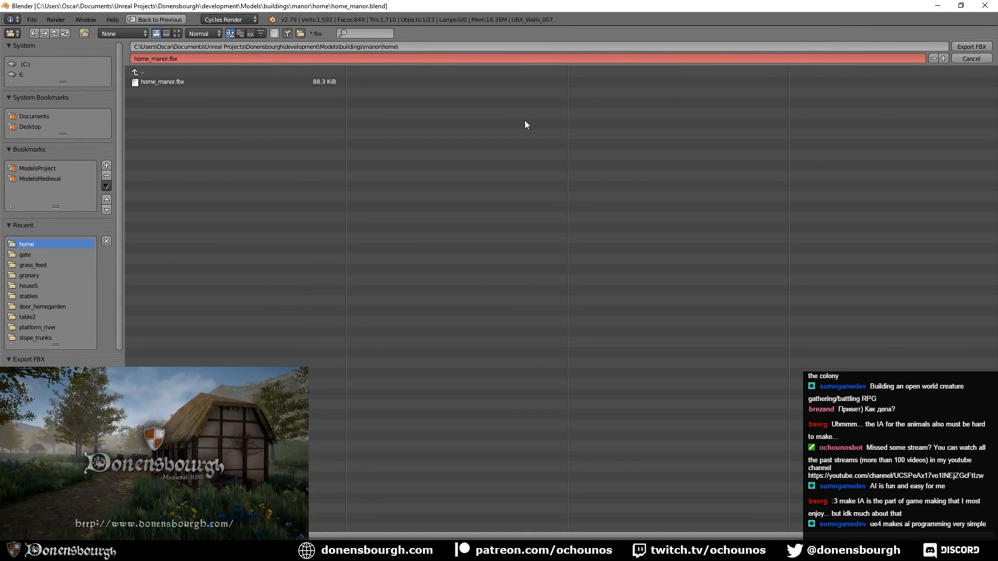
pyautogui.press('Return')
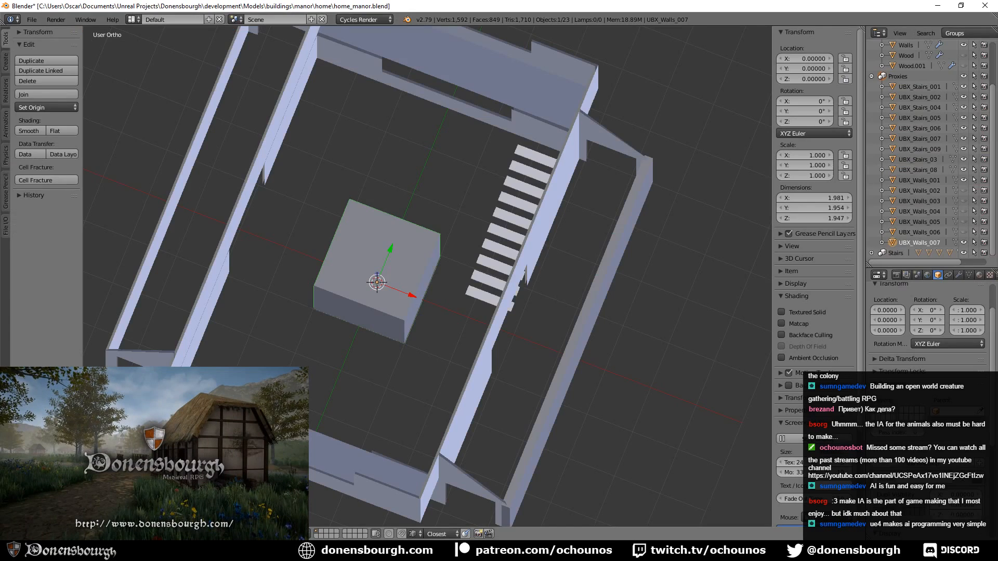
# - Switch to Unreal Editor and reimport the home_manor static mesh
pyautogui.hotkey('alt', 'Tab')
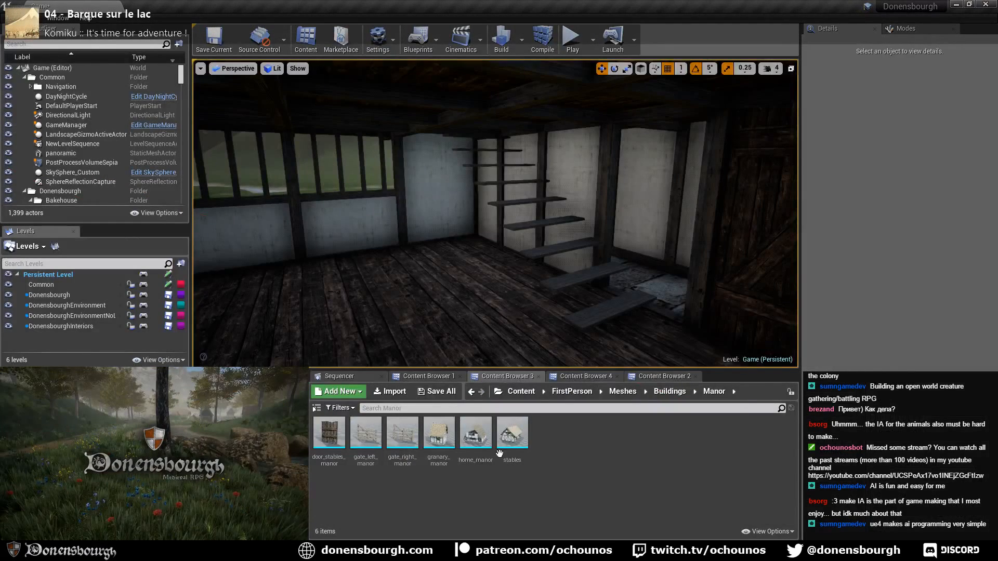
pyautogui.rightClick(474, 434)
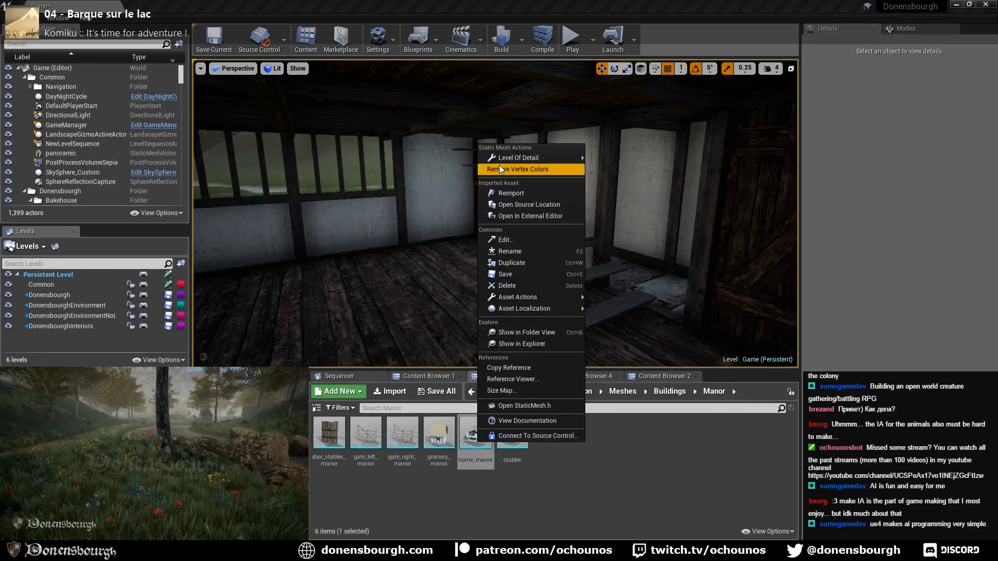
pyautogui.click(525, 194)
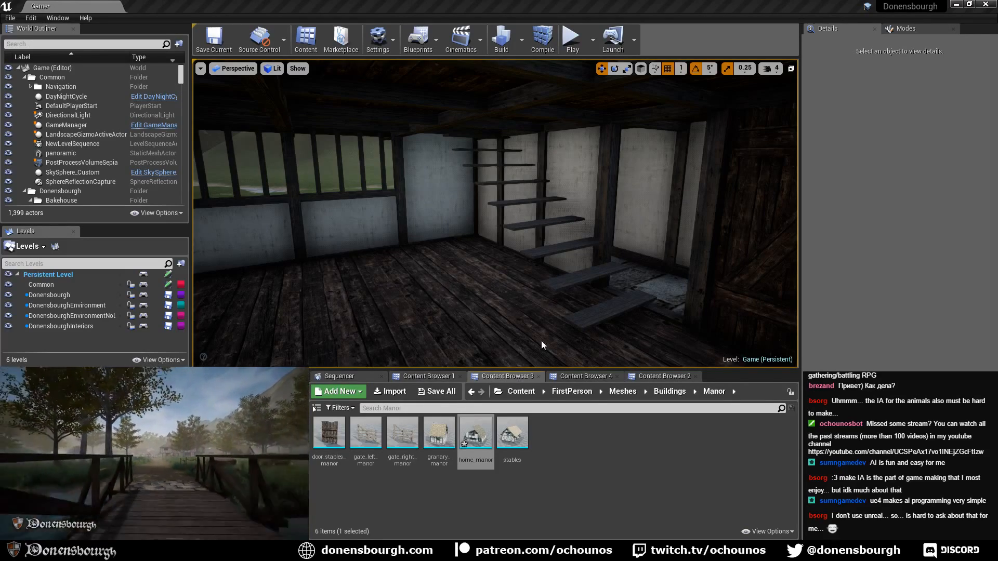
# - Play-test the level and walk through the manor's doorway and stone corridor into the wooden-floored room
pyautogui.press('w')
pyautogui.moveTo(579, 280); pyautogui.dragTo(694, 296, button='right')
pyautogui.press('s')
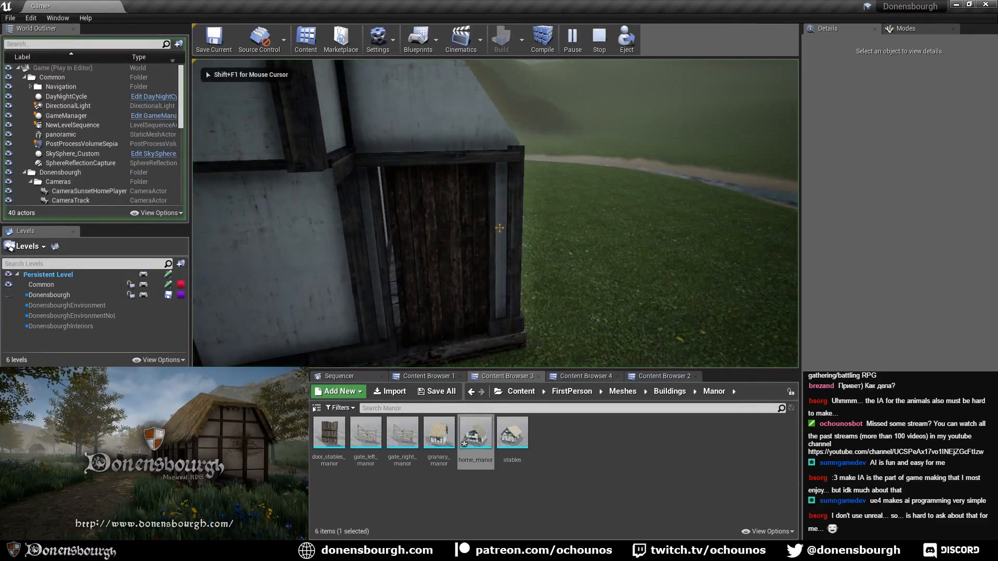
pyautogui.press('w')
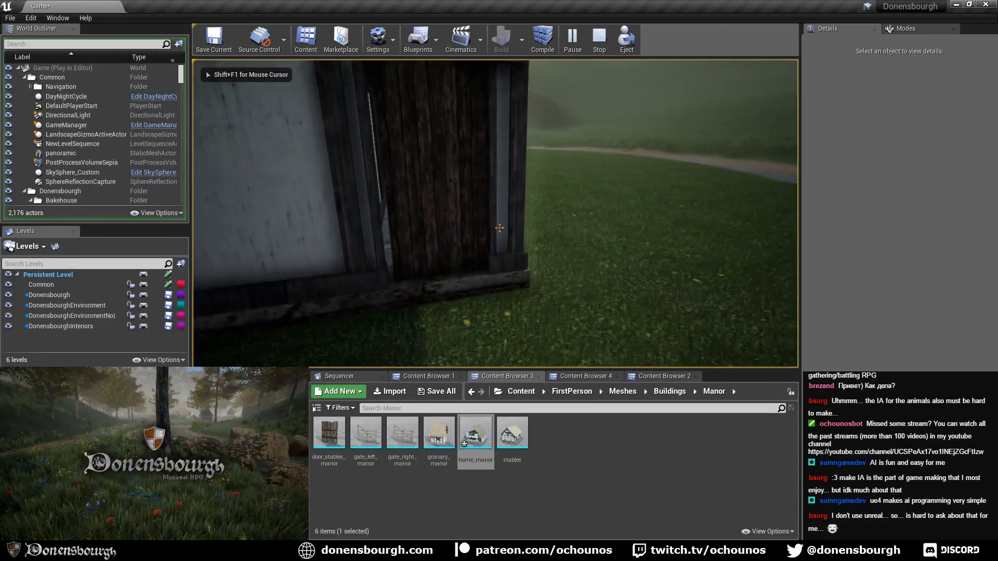
pyautogui.press('w')
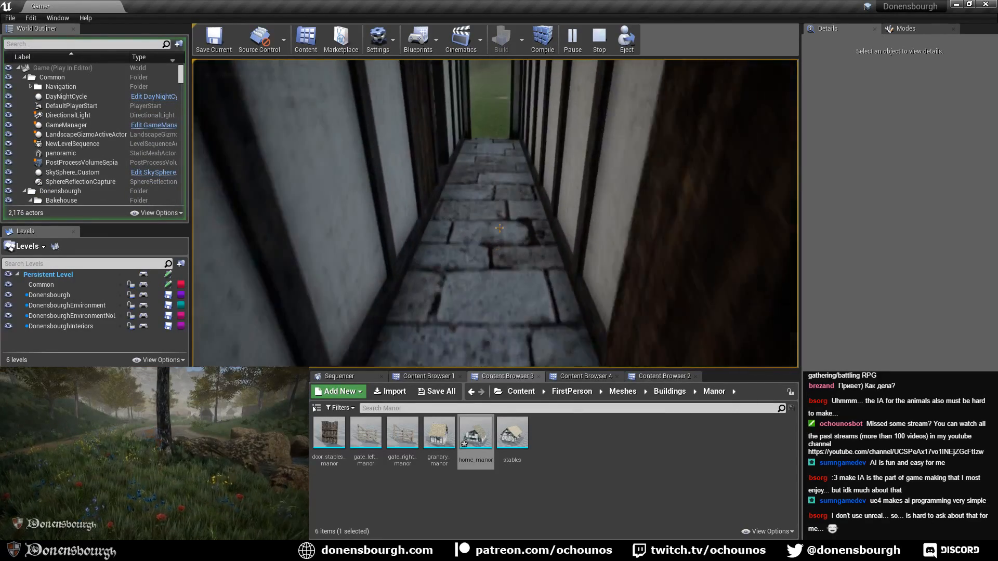
pyautogui.press('e')
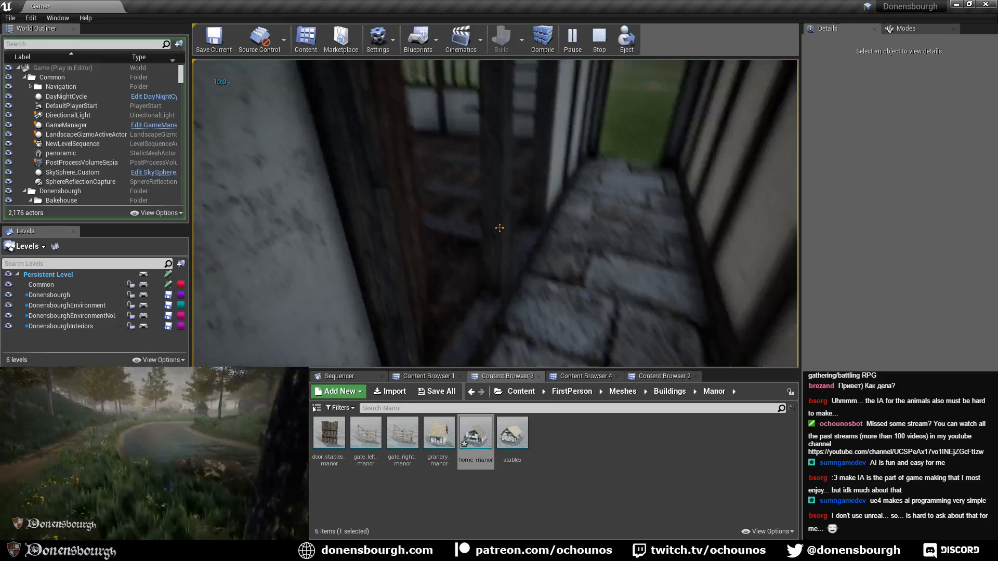
pyautogui.press('w')
pyautogui.press('w')
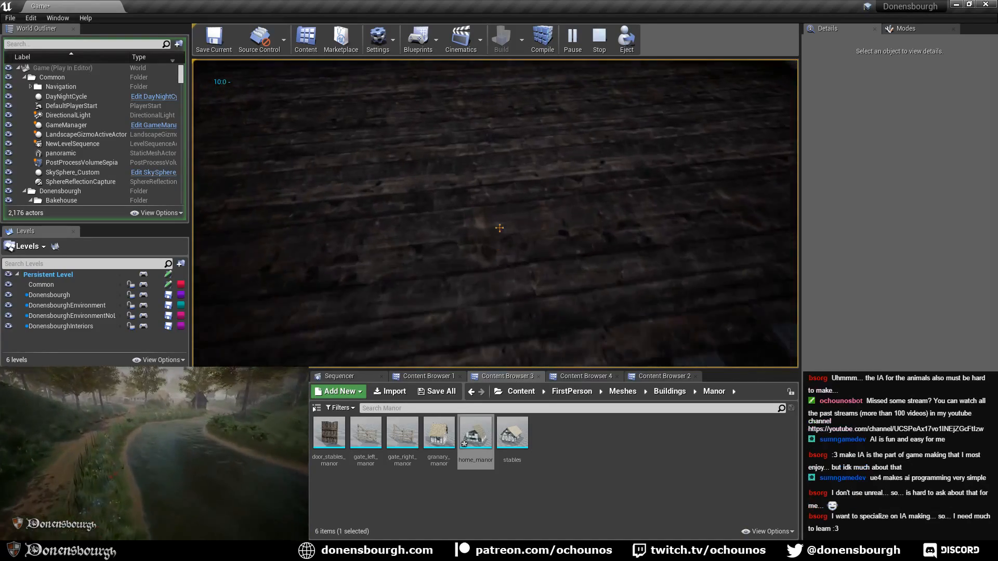
# - Walk around the room to test the box proxy's collision, and end the play session
pyautogui.press('w')
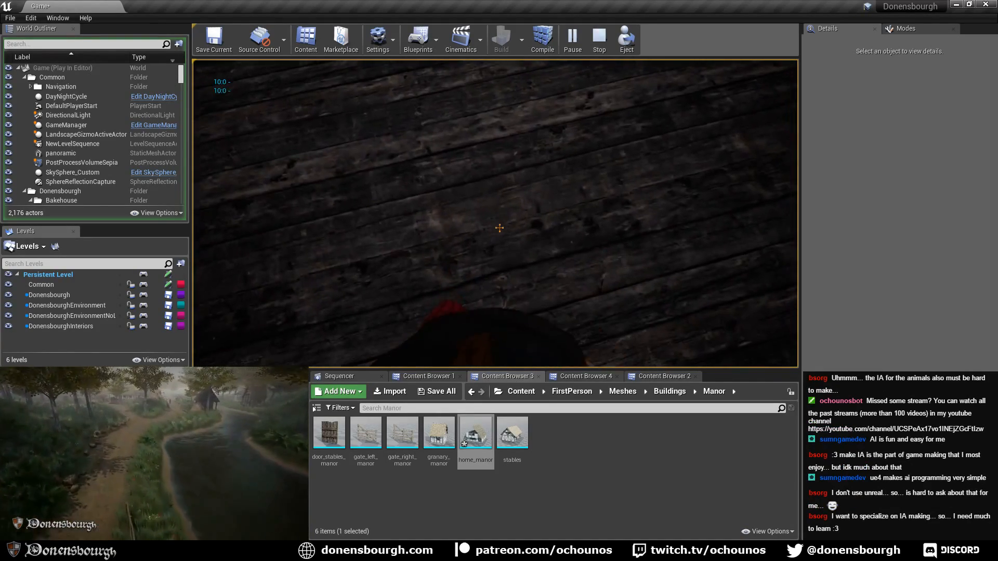
pyautogui.press('w')
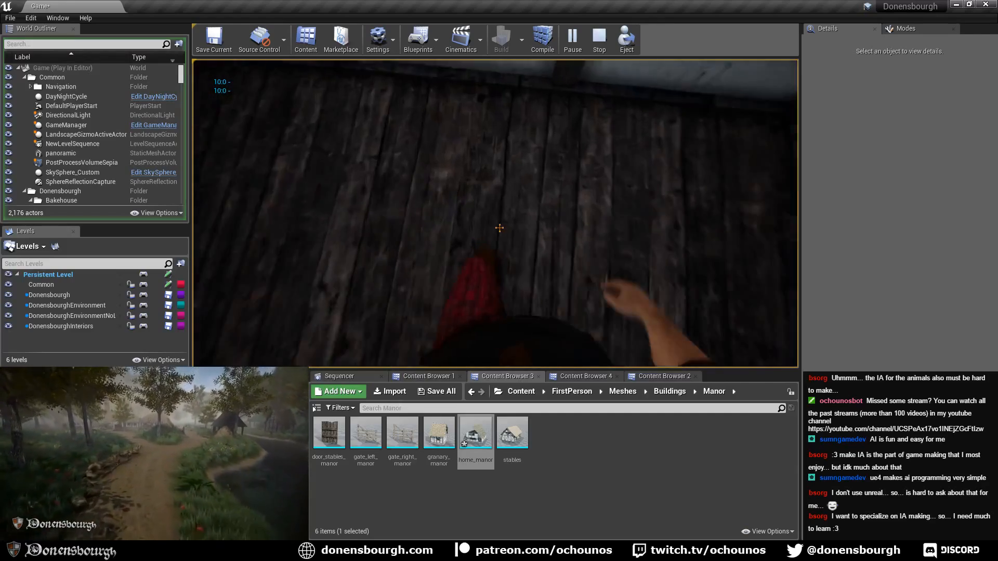
pyautogui.press('w')
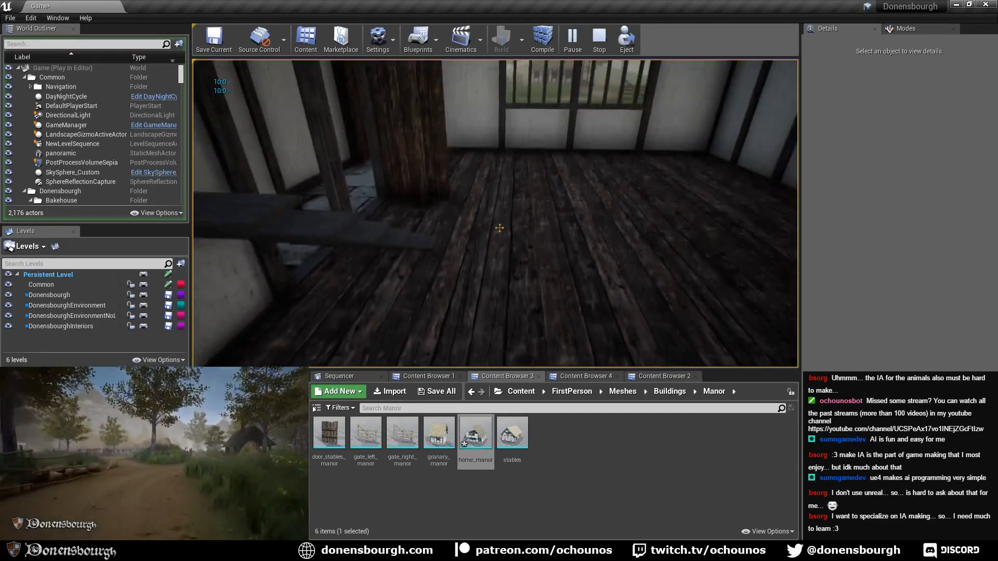
pyautogui.press('w')
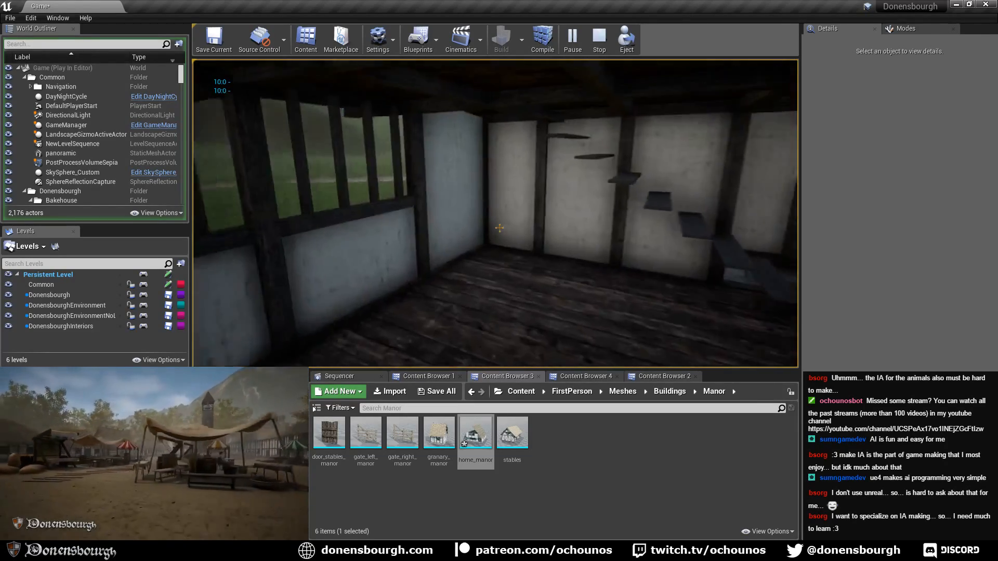
pyautogui.press('Escape')
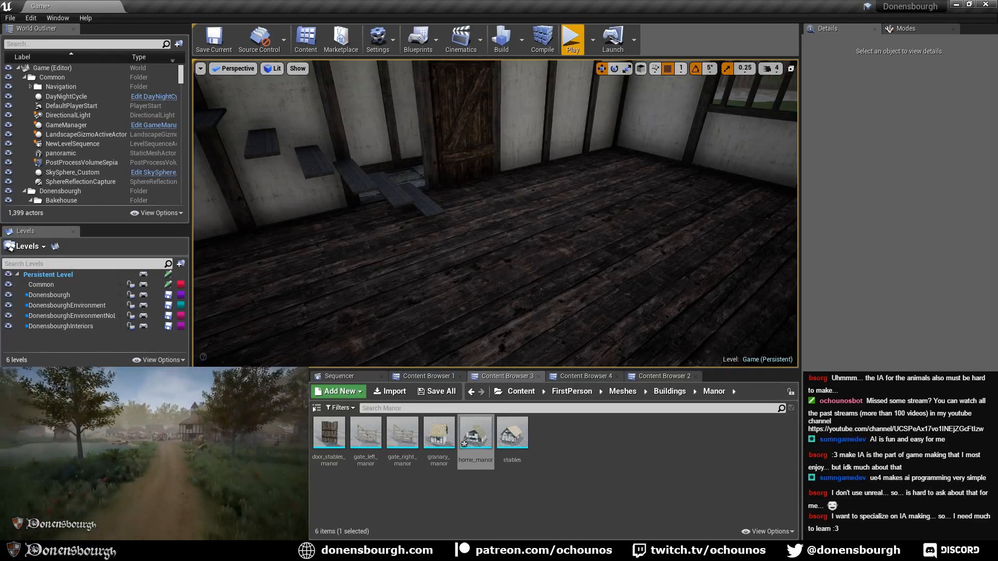
# - Switch to Blender and set the UBX_Walls_007 box's X and Y dimensions to 1.5
pyautogui.hotkey('alt', 'Tab')
pyautogui.scroll(3, 364, 273)
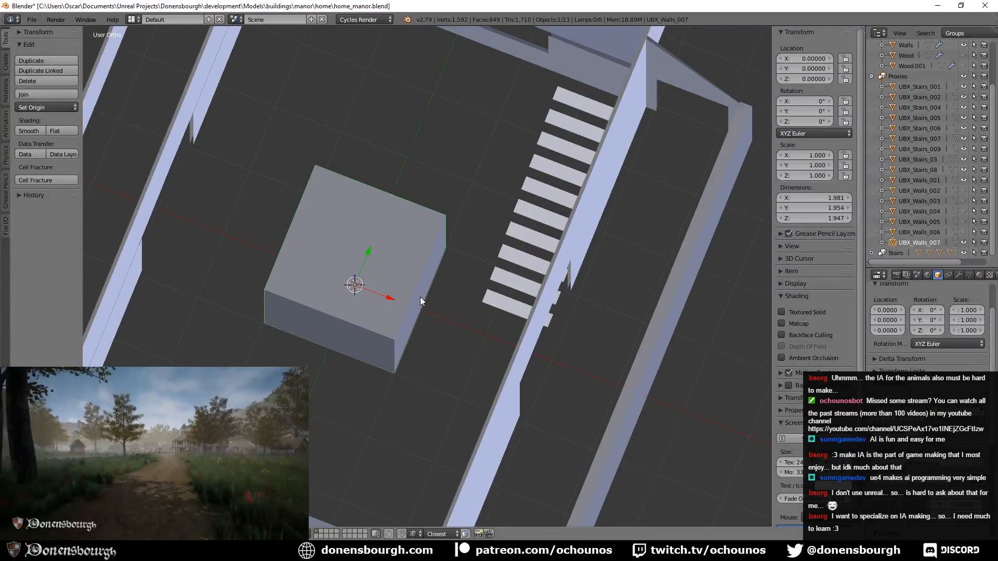
pyautogui.scroll(-3, 364, 274)
pyautogui.press('Tab')
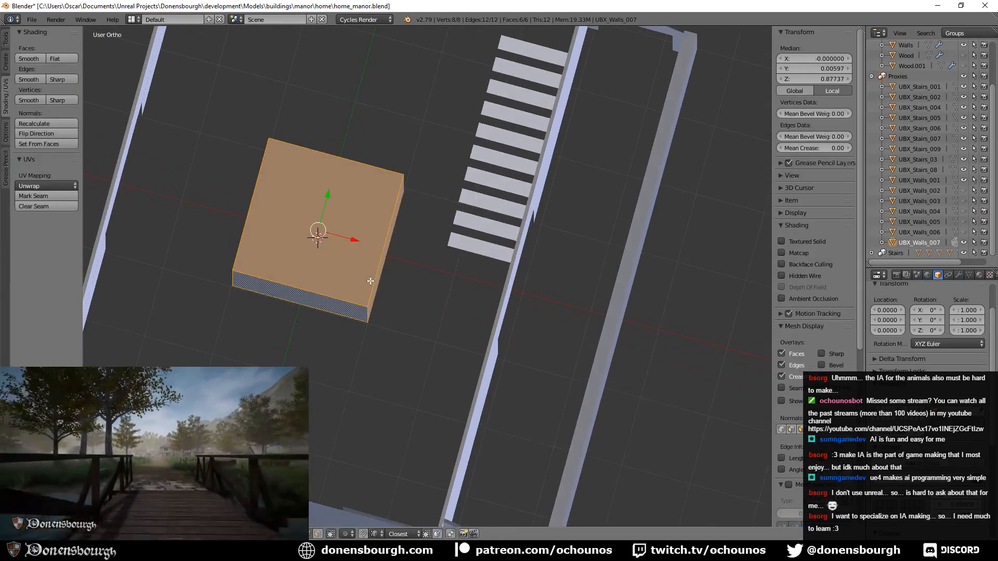
pyautogui.press('Tab')
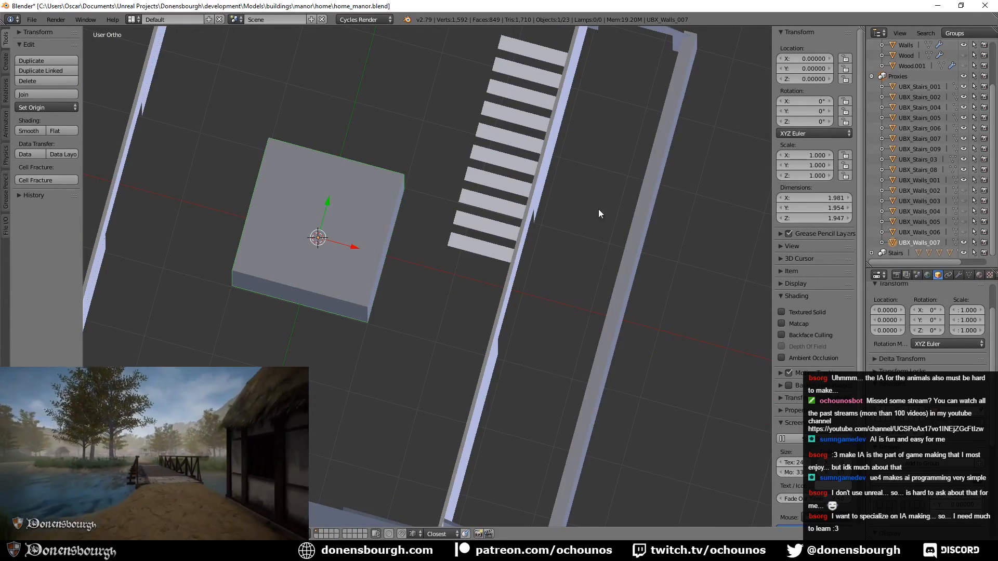
pyautogui.click(810, 198)
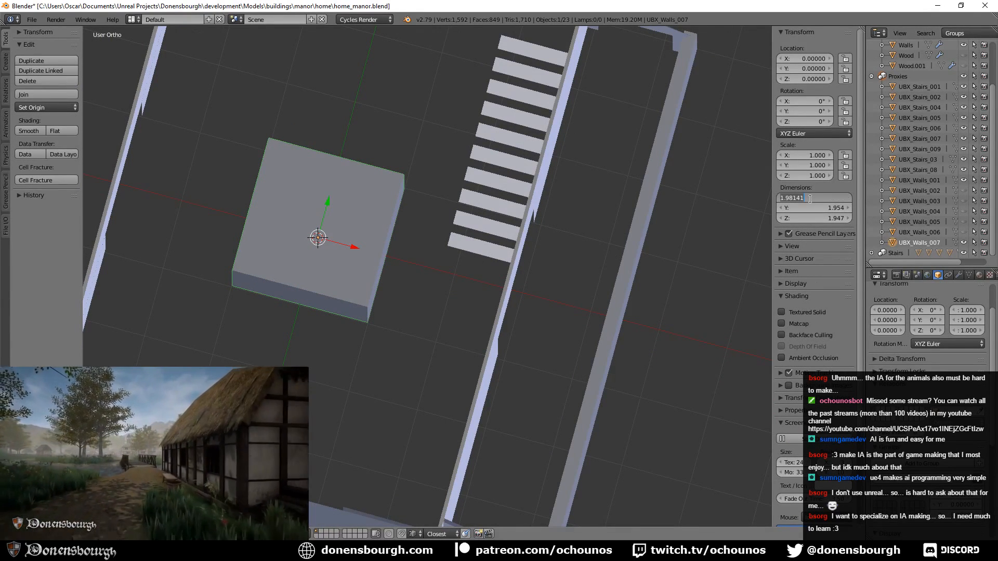
pyautogui.write('1.')
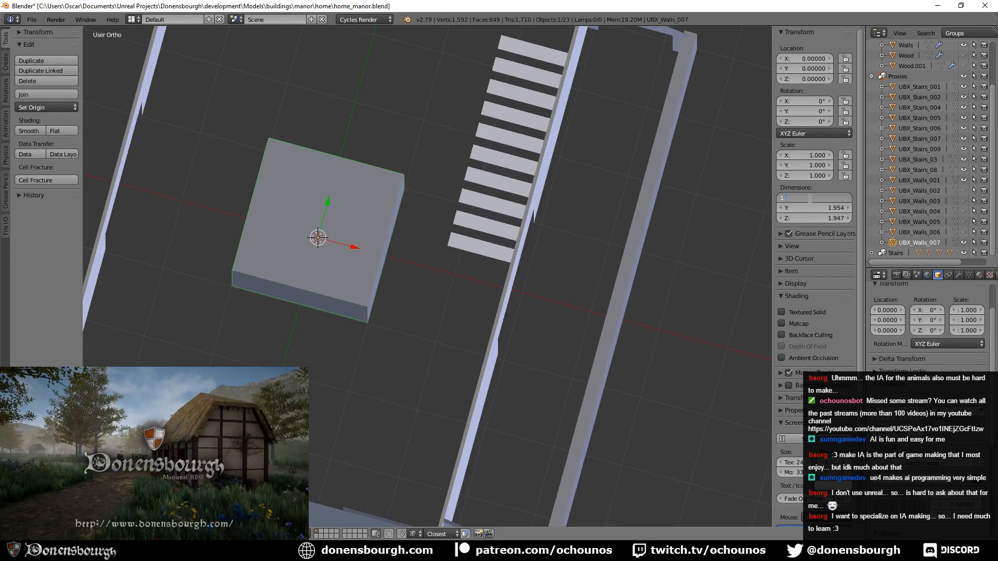
pyautogui.write('5')
pyautogui.press('Return')
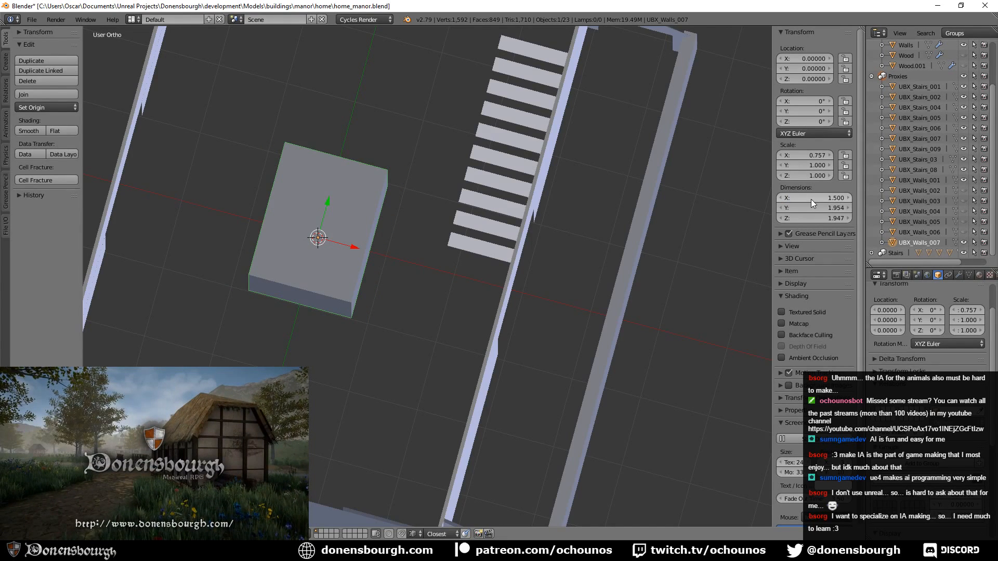
pyautogui.moveTo(334, 336); pyautogui.dragTo(366, 341, button='middle')
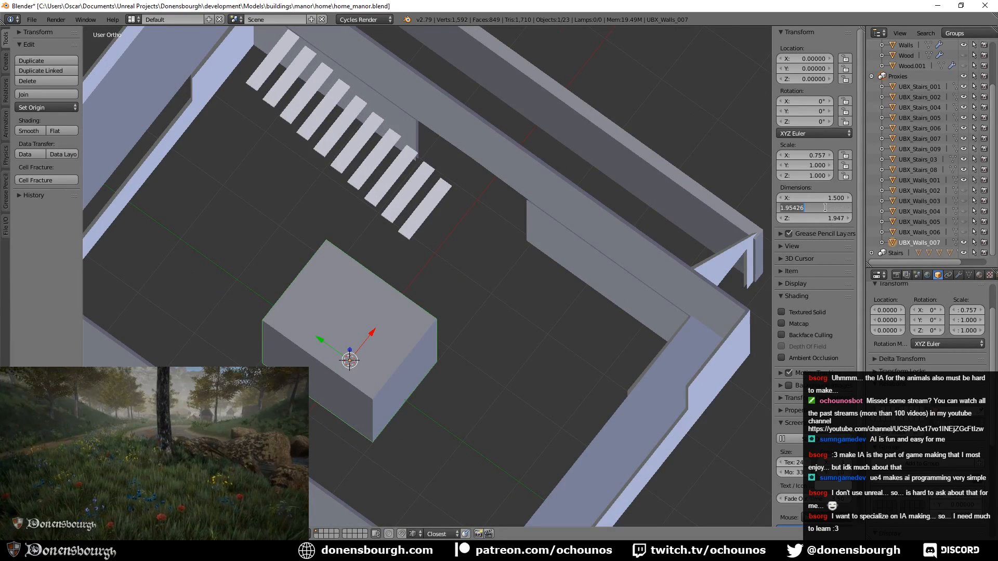
pyautogui.write('1.5')
pyautogui.press('Return')
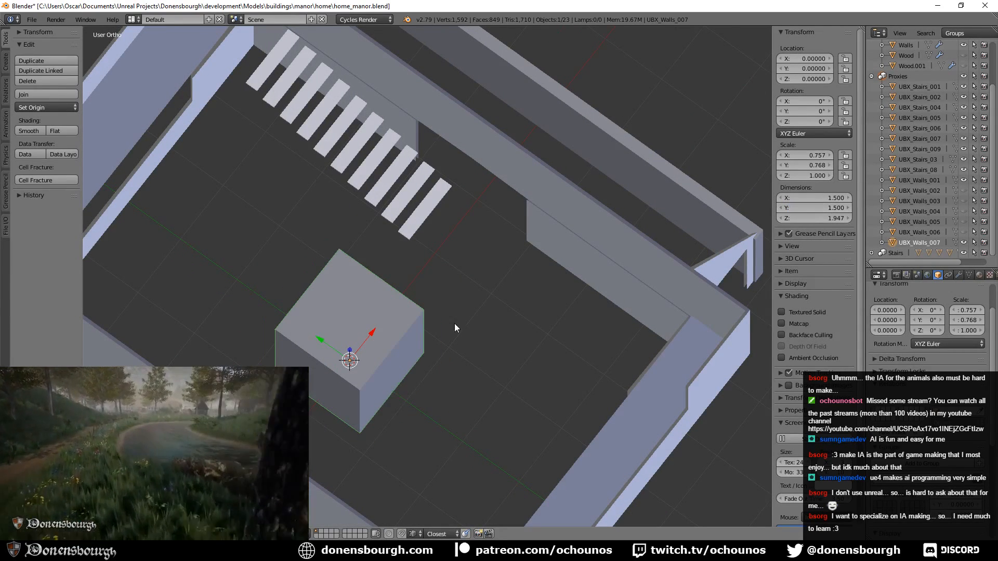
# - Apply the scale of the UBX_Walls_007 box to its mesh
pyautogui.moveTo(455, 328); pyautogui.dragTo(341, 422, button='middle')
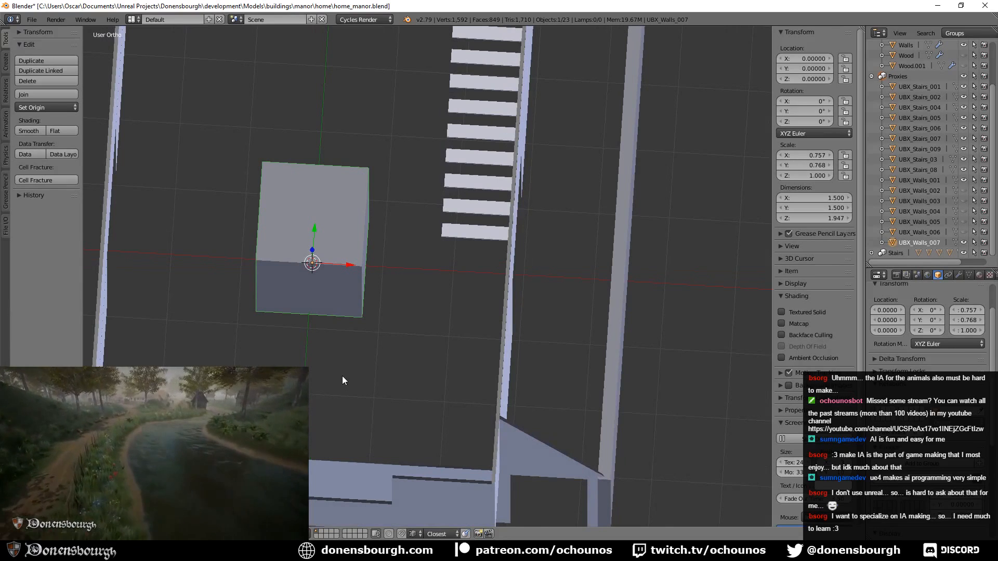
pyautogui.hotkey('ctrl', 'a')
pyautogui.click(343, 377)
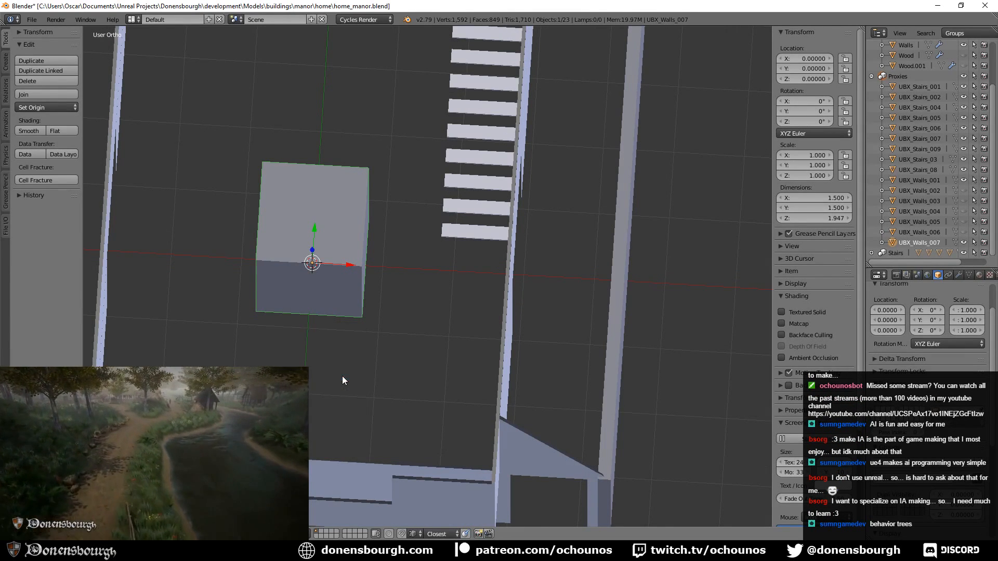
pyautogui.hotkey('ctrl', 'a')
pyautogui.click(324, 341)
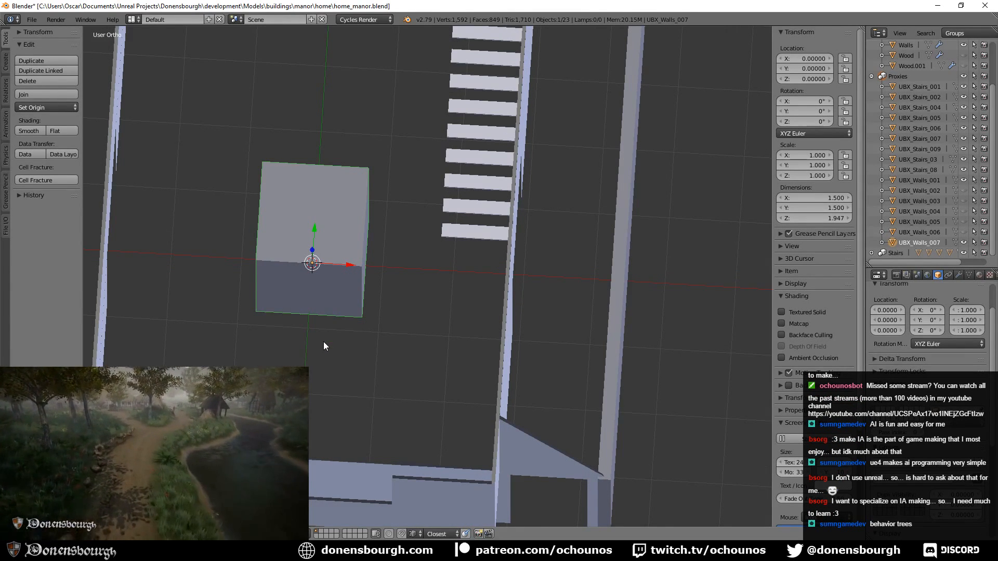
# - Export the model to FBX over the existing home_manor.fbx
pyautogui.click(35, 20)
pyautogui.click(34, 20)
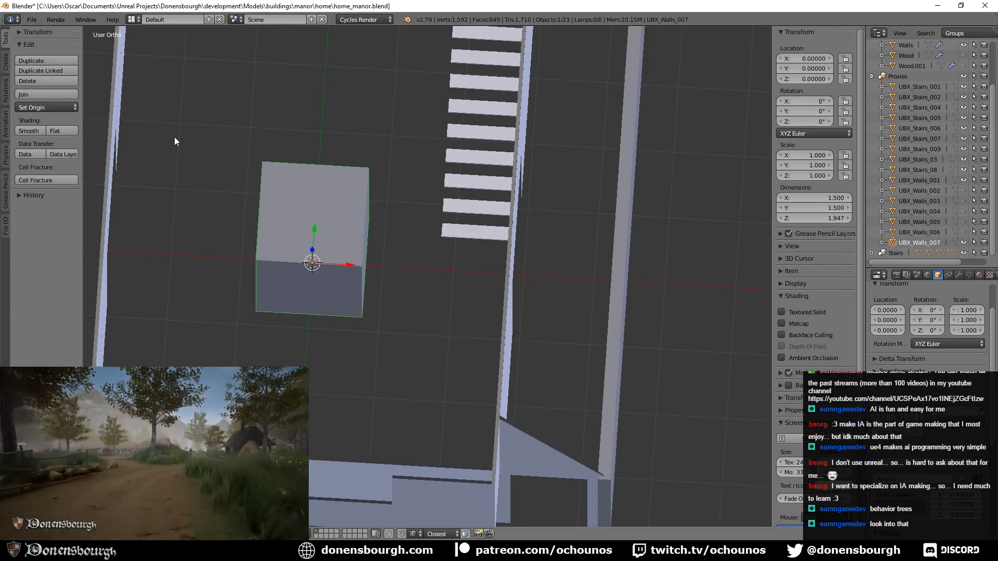
pyautogui.click(31, 19)
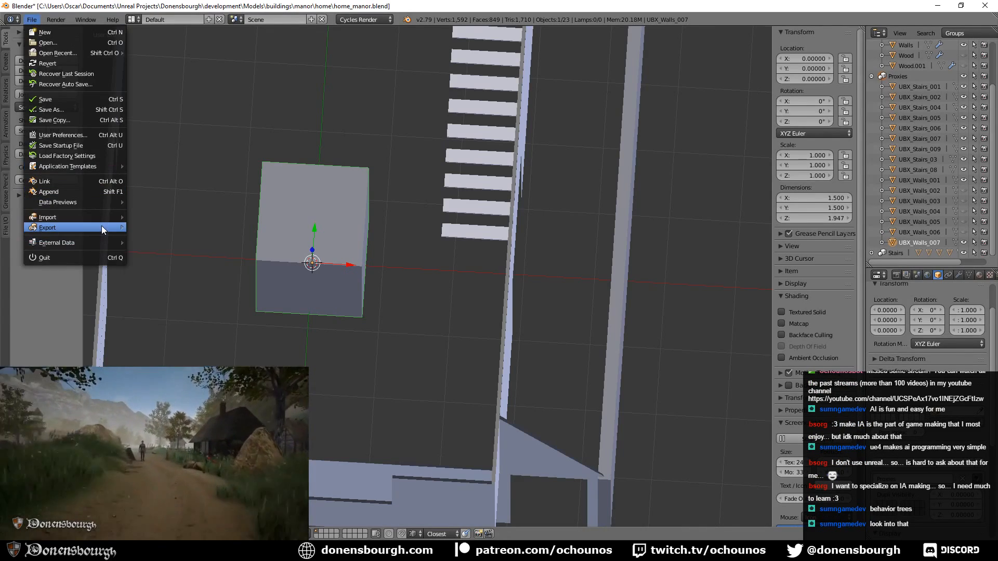
pyautogui.moveTo(101, 228)
pyautogui.click(176, 247)
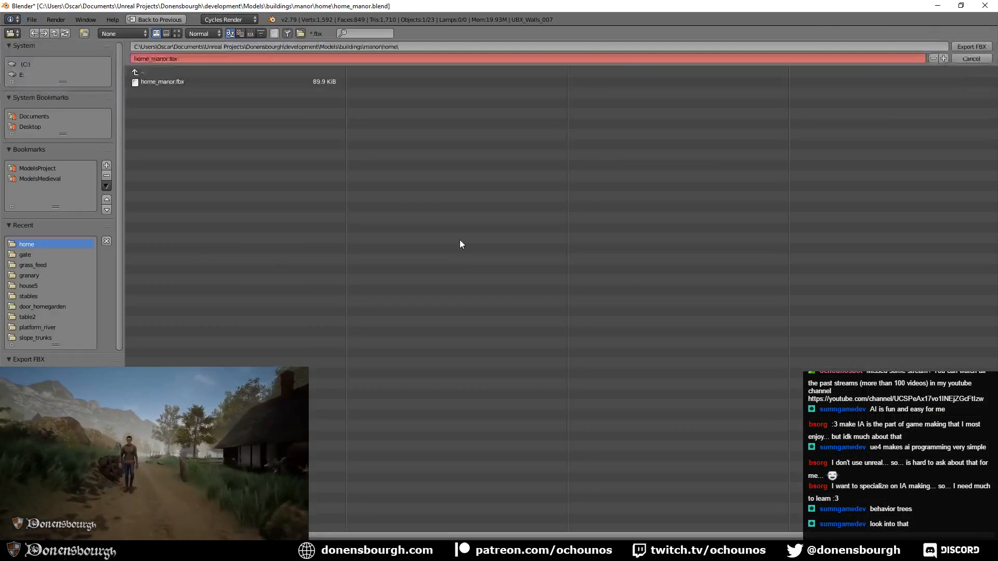
pyautogui.click(984, 50)
# - Switch to Unreal Editor and reimport the home_manor mesh with the resized box proxy
pyautogui.hotkey('alt', 'Tab')
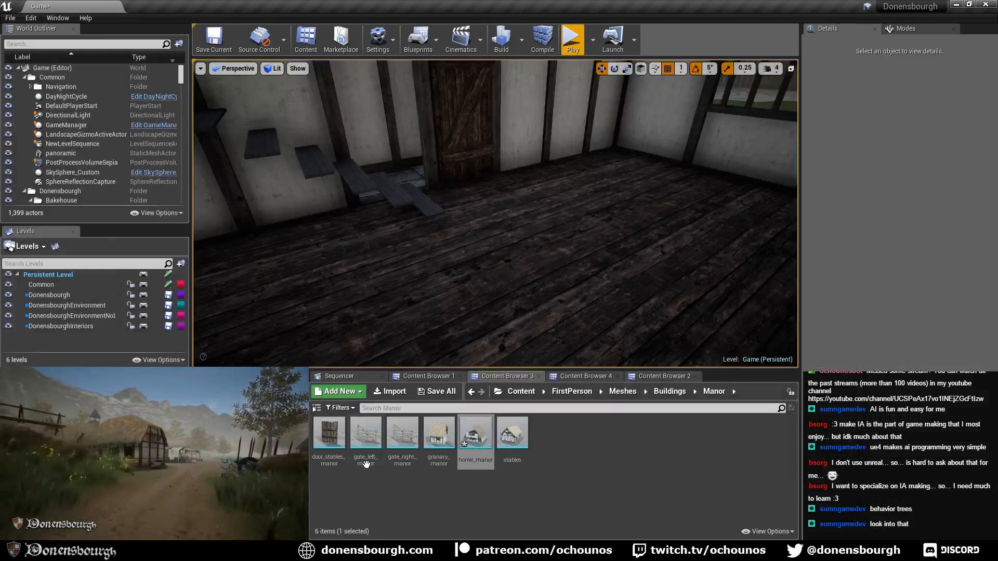
pyautogui.rightClick(476, 436)
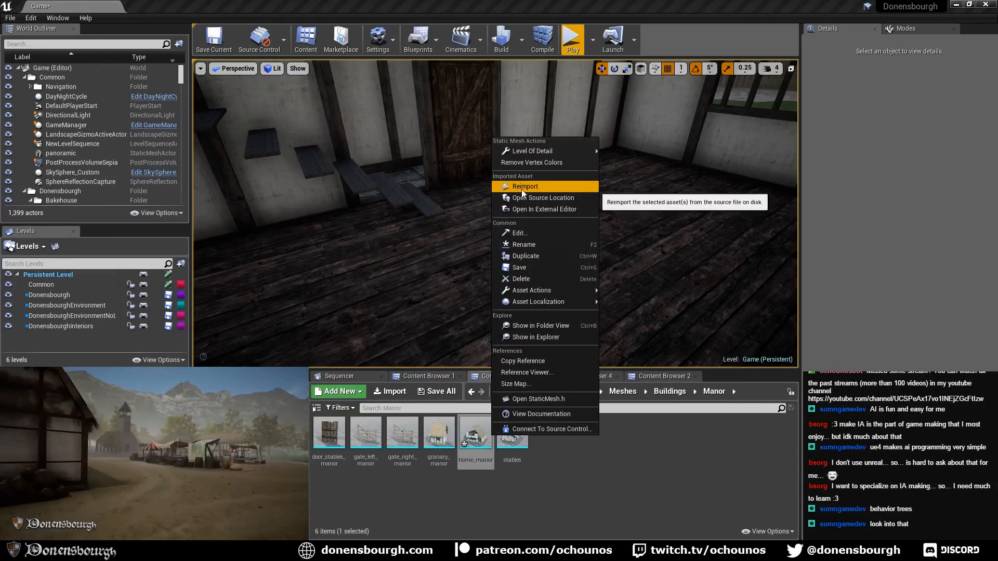
pyautogui.click(522, 187)
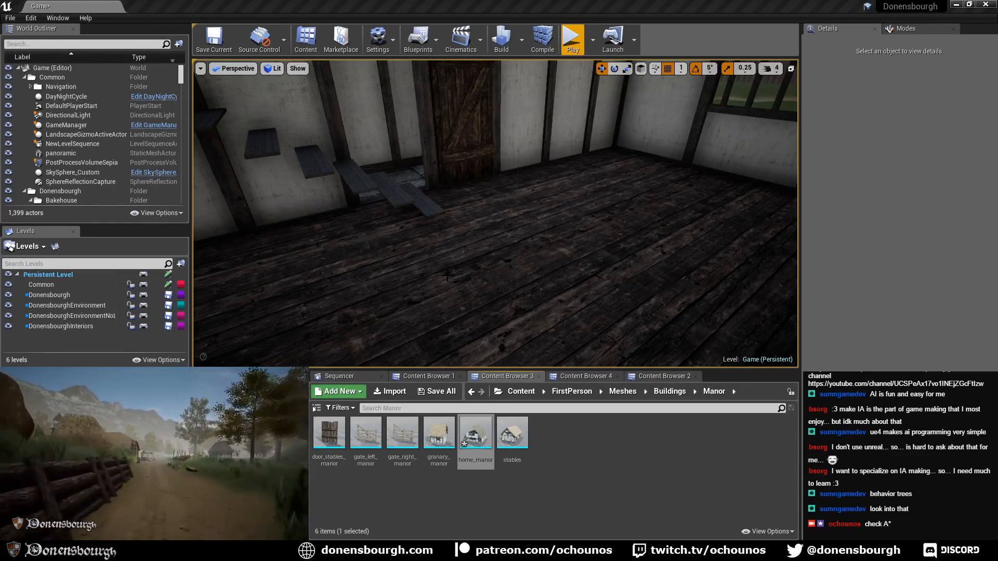
# - Inspect the manor's collision box in the Player Collision view mode, and return to Lit
pyautogui.moveTo(448, 275)
pyautogui.mouseDown(button='right')
pyautogui.moveTo(479, 296)
pyautogui.moveTo(486, 289)
pyautogui.moveTo(431, 273)
pyautogui.mouseUp(button='right')
pyautogui.click(271, 70)
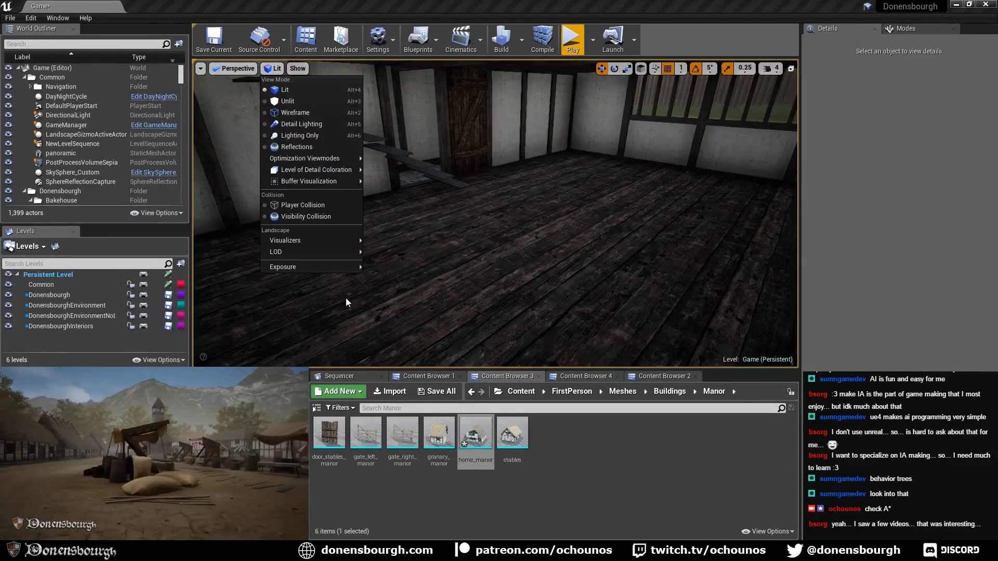
pyautogui.click(302, 205)
pyautogui.moveTo(454, 295); pyautogui.dragTo(450, 276, button='right')
pyautogui.click(280, 67)
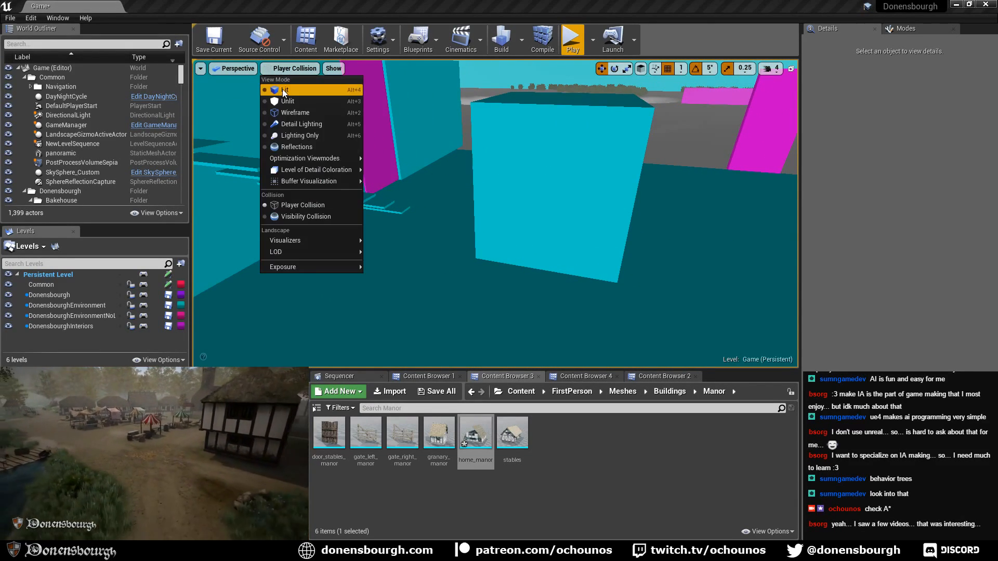
pyautogui.click(283, 89)
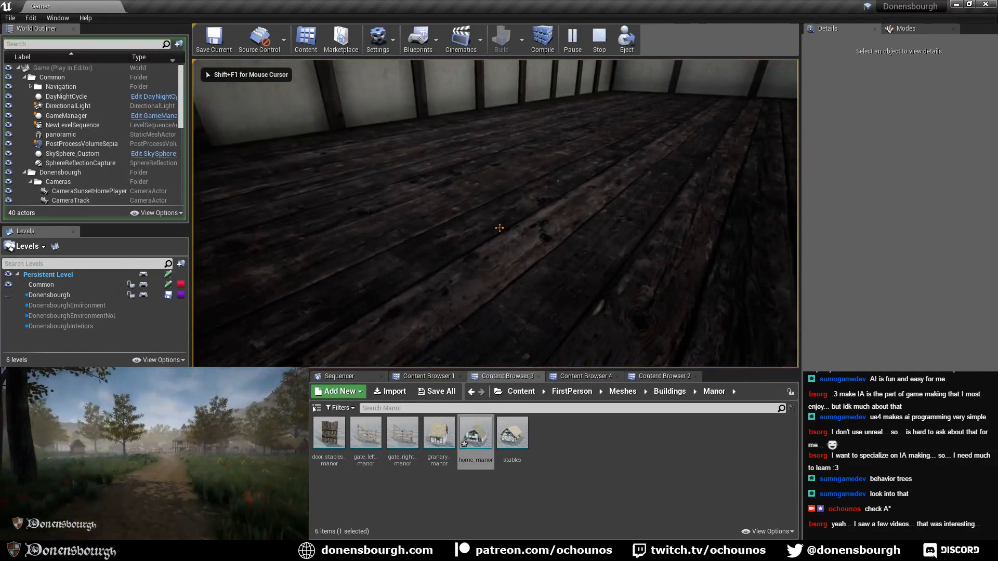
# - Play-test the manor's ground-floor collisions by walking around the stairs, door and walls, and end the play session
pyautogui.hotkey('shift', 'F1')
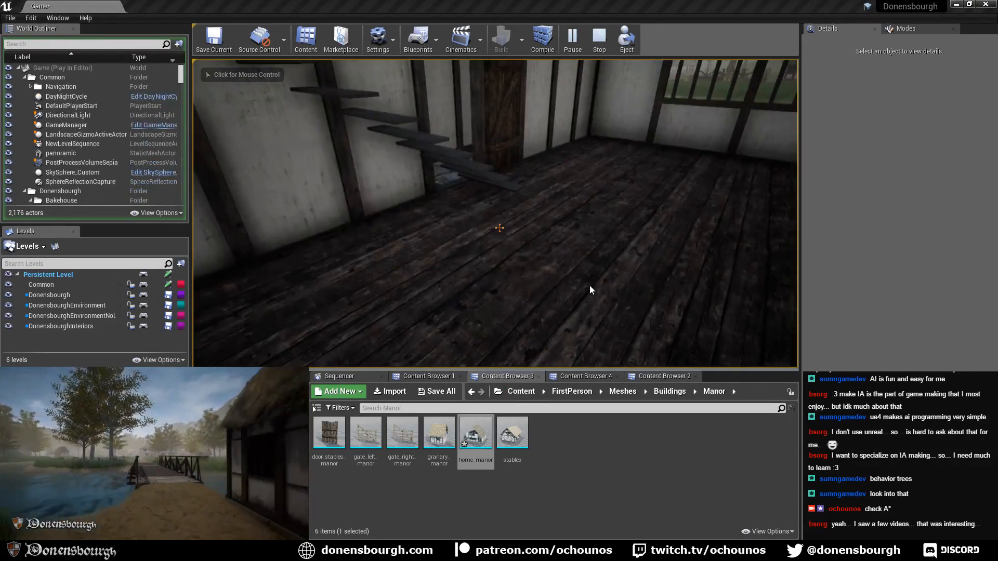
pyautogui.click(557, 277)
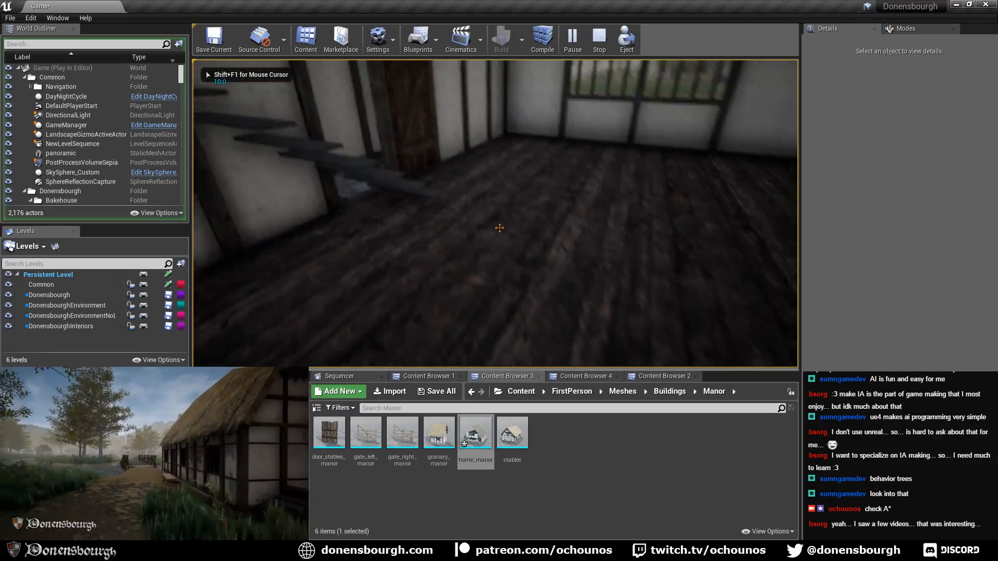
pyautogui.press('w')
pyautogui.press('w')
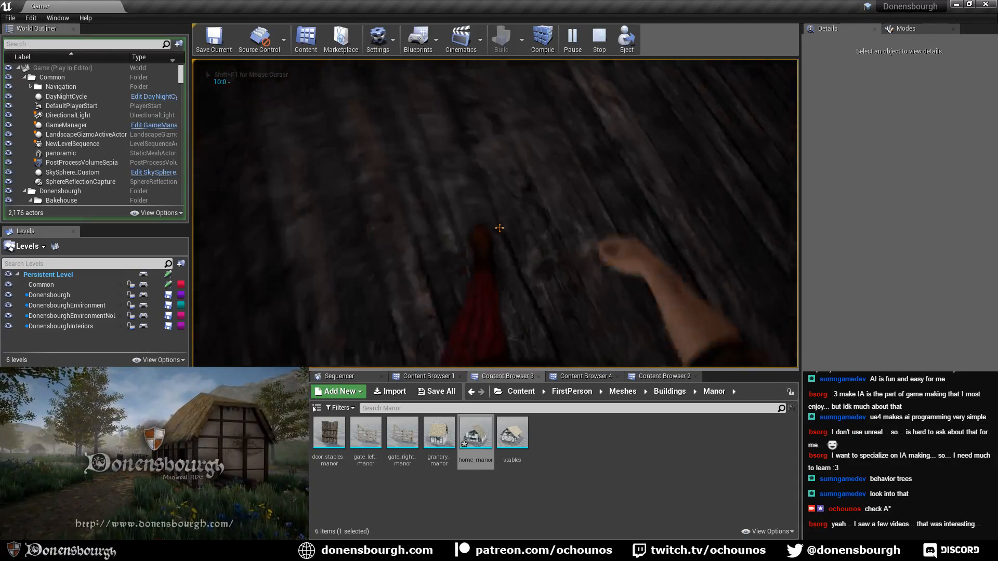
pyautogui.press('w')
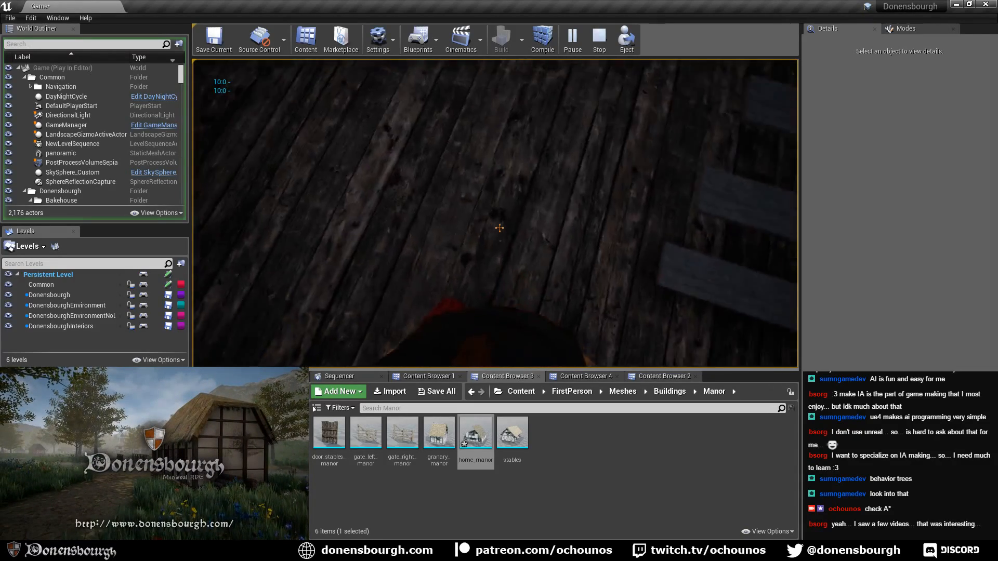
pyautogui.press('w')
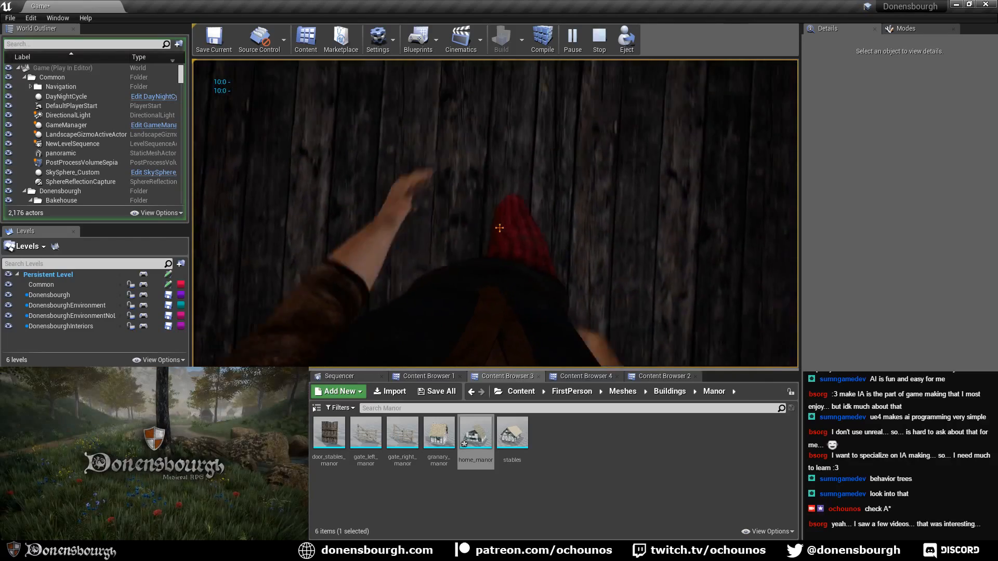
pyautogui.press('w')
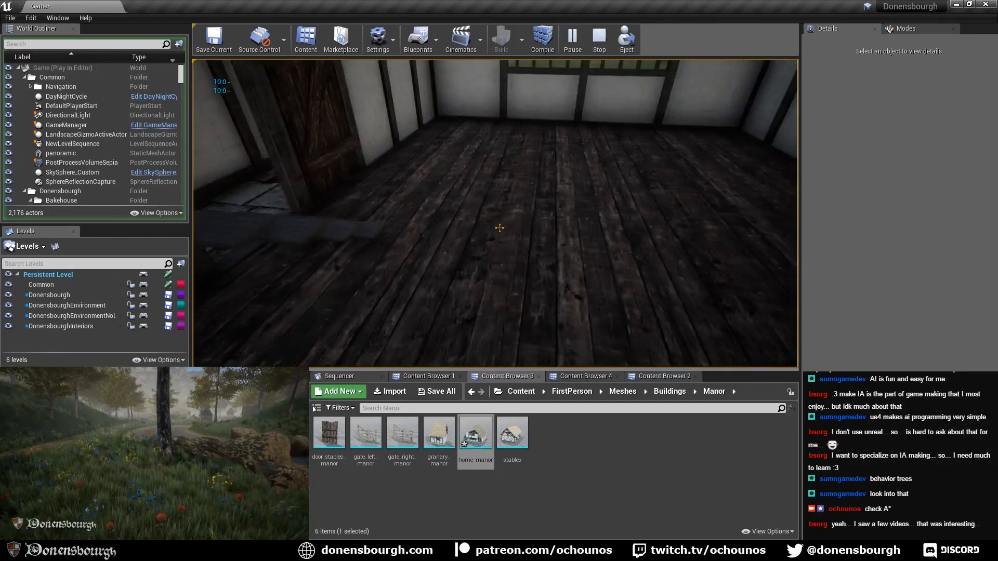
pyautogui.press('w')
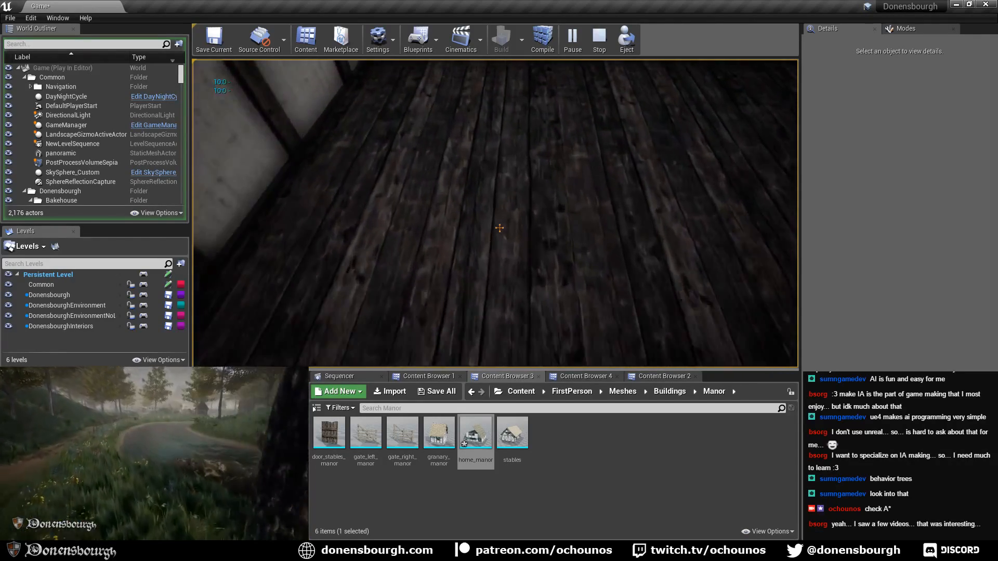
pyautogui.press('w')
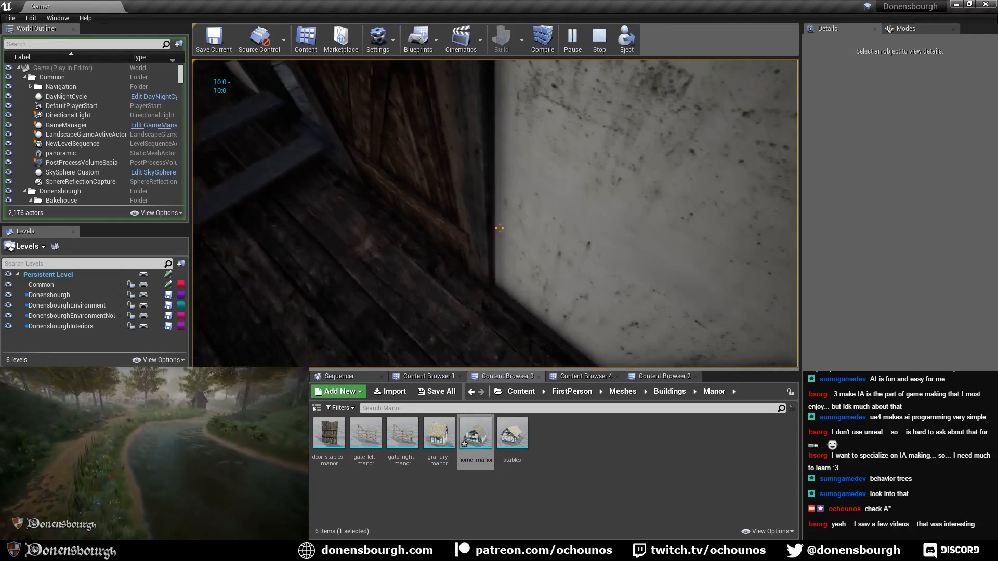
pyautogui.press('w')
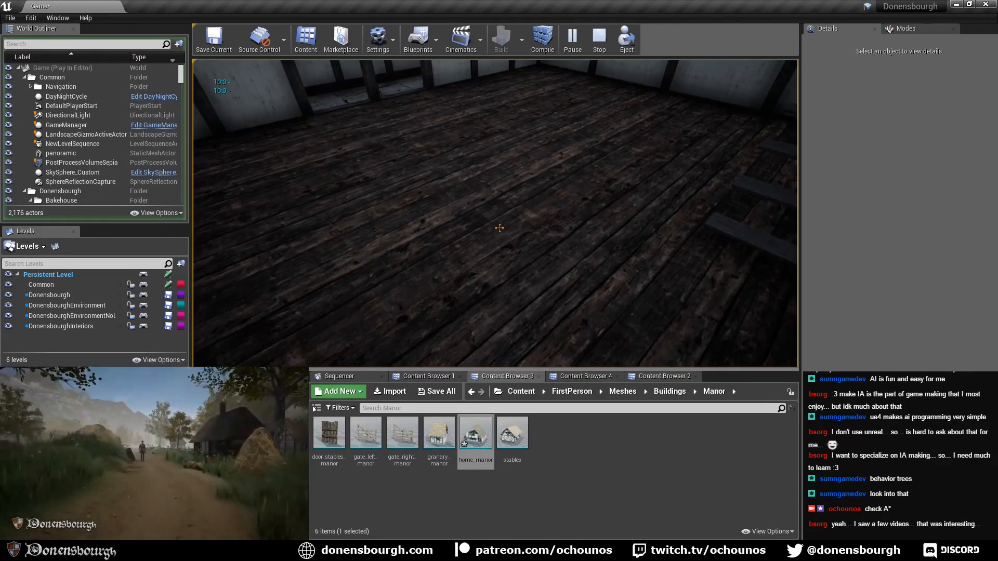
pyautogui.press('w')
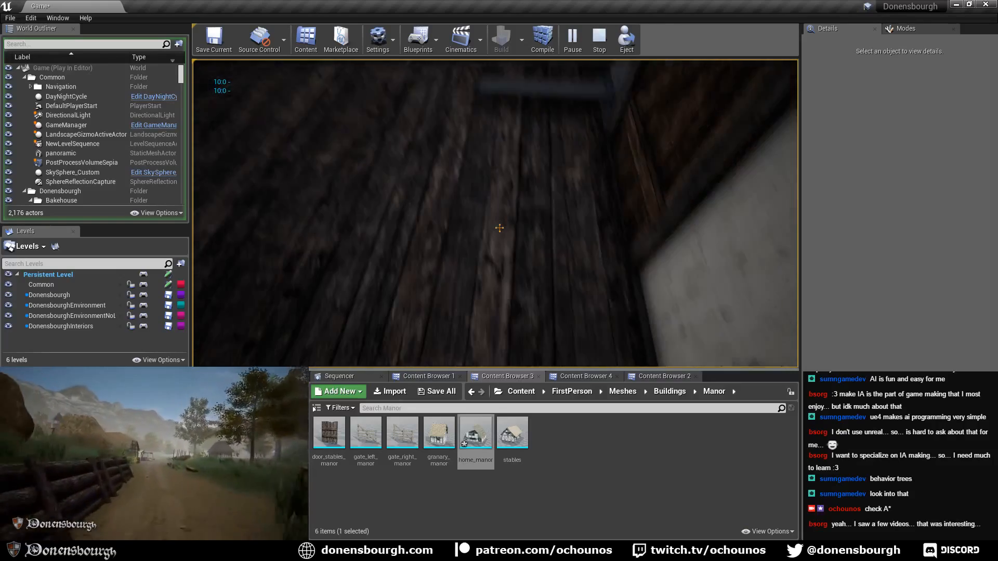
pyautogui.press('w')
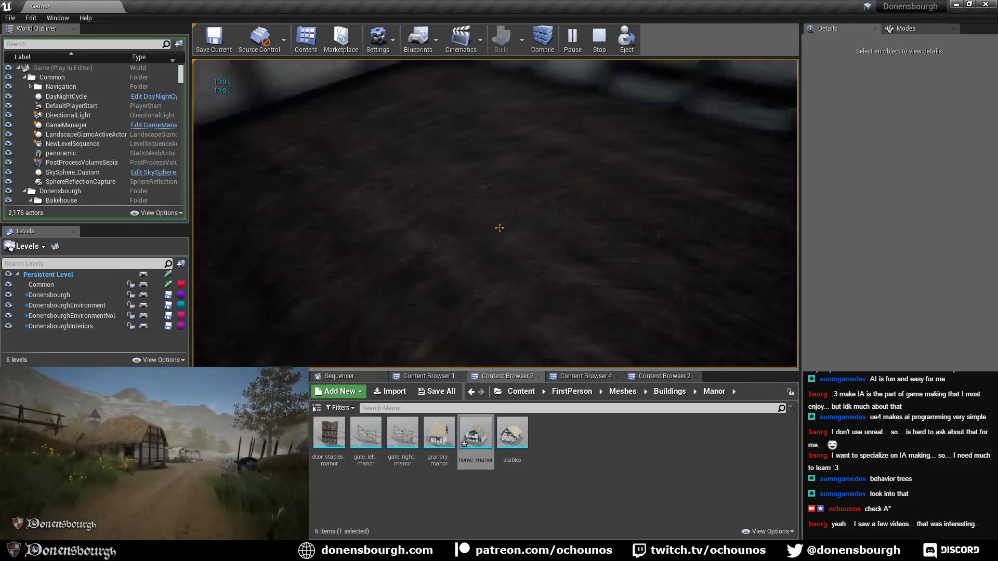
pyautogui.press('w')
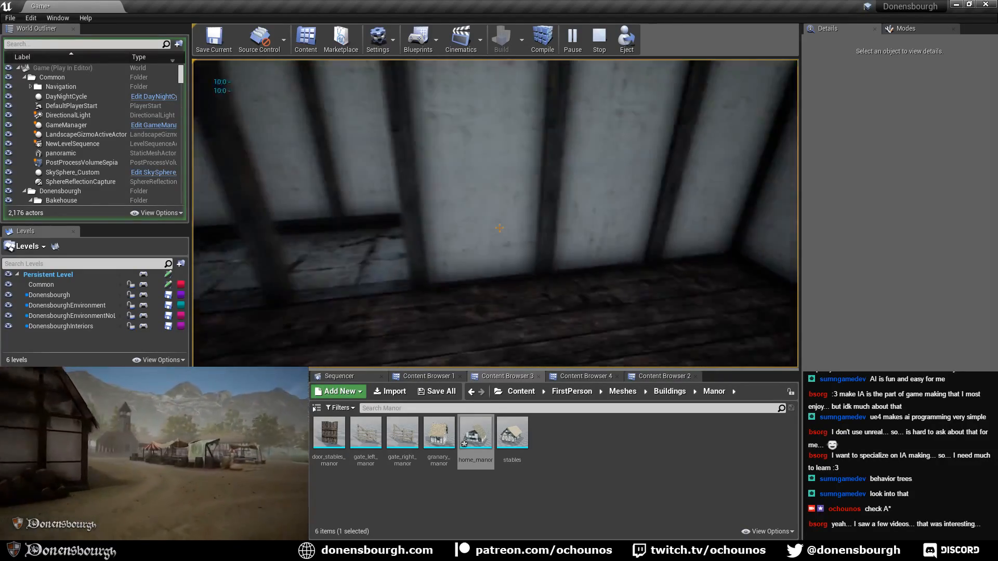
pyautogui.press('w')
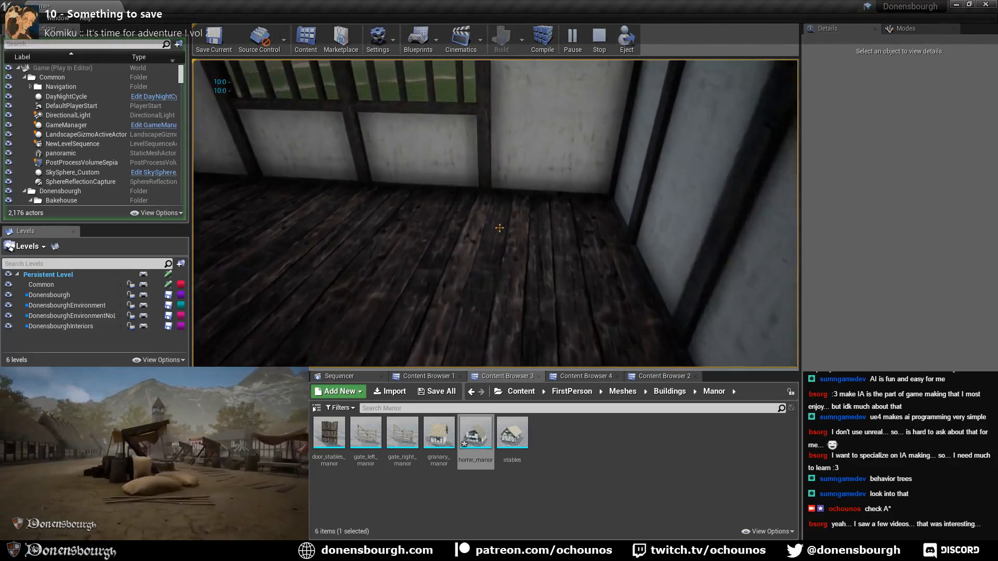
pyautogui.press('w')
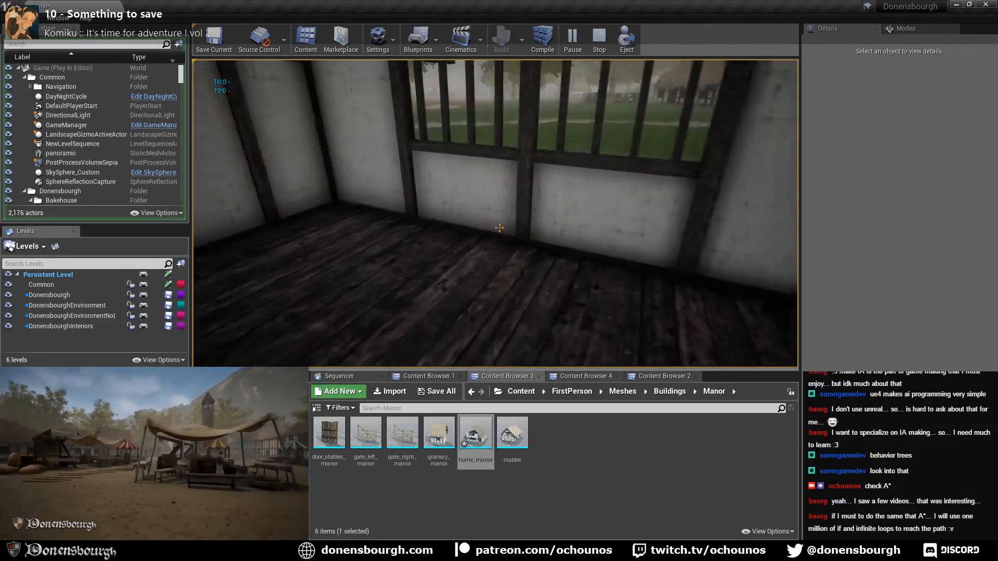
pyautogui.press('s')
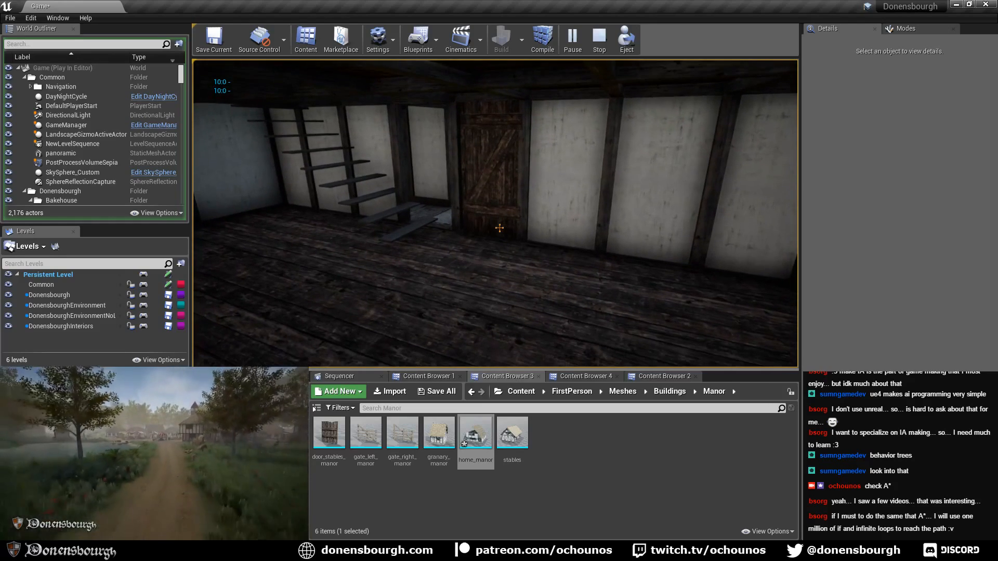
pyautogui.press('Escape')
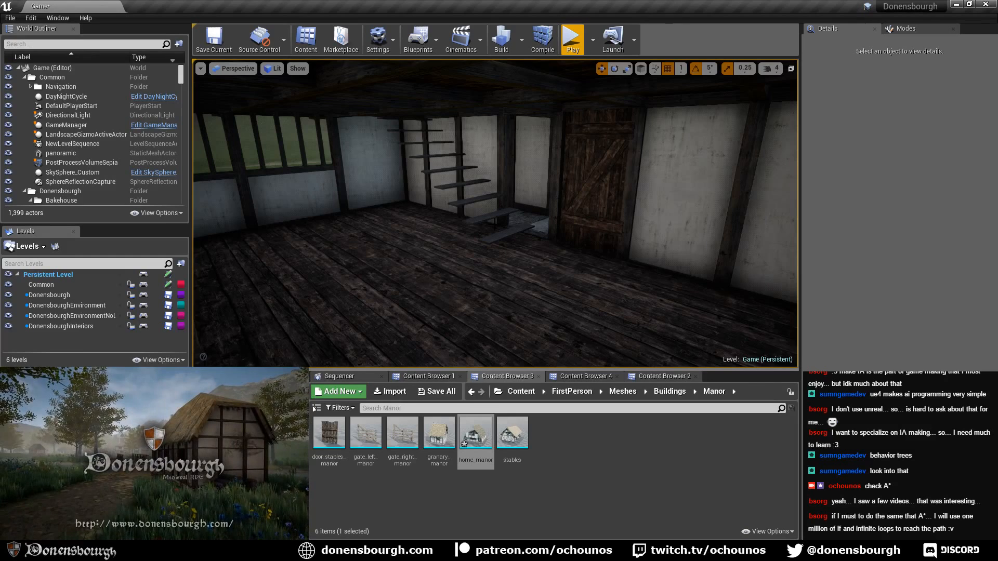
# - Save the Game level
pyautogui.moveTo(439, 272); pyautogui.dragTo(440, 273, button='right')
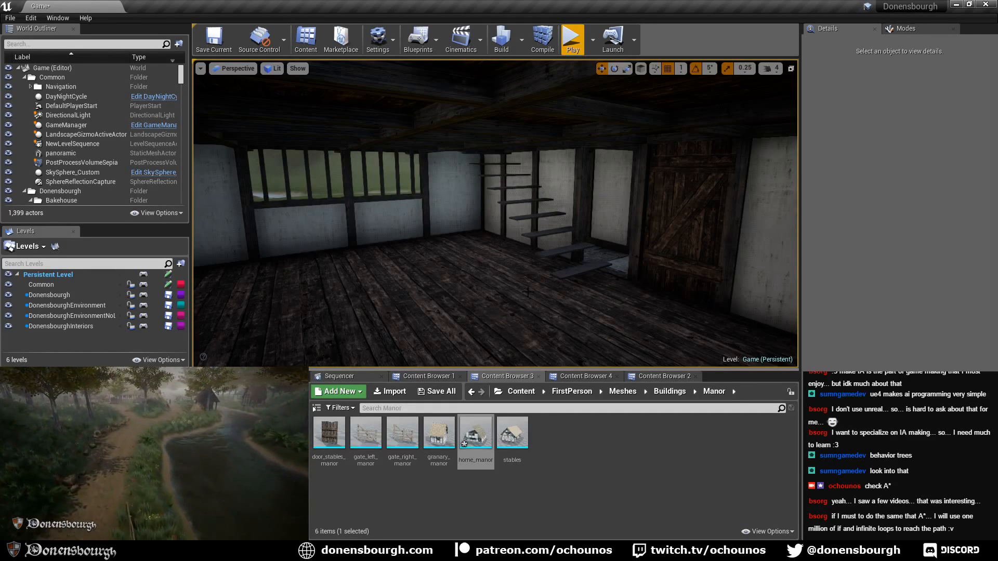
pyautogui.moveTo(528, 292); pyautogui.dragTo(527, 292, button='right')
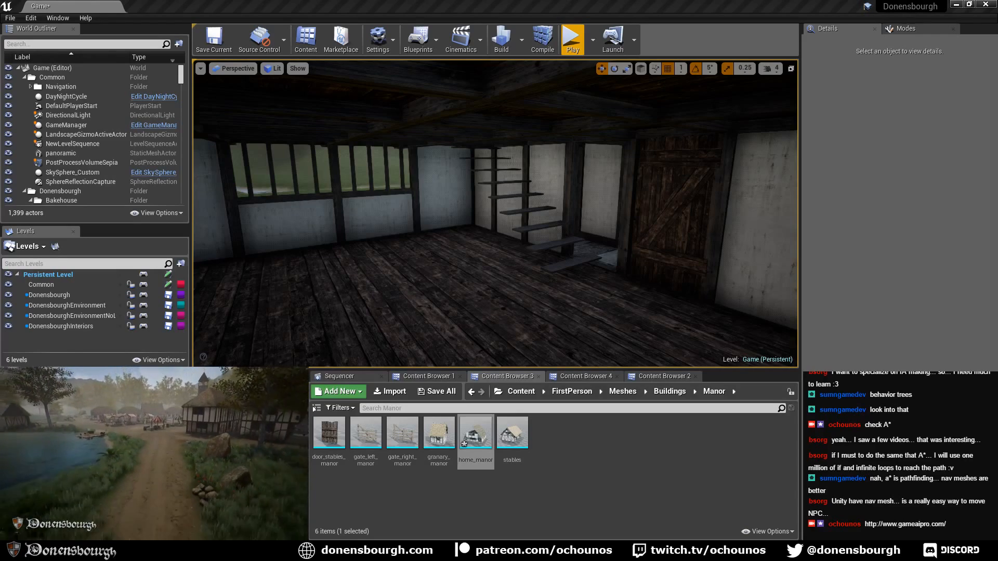
pyautogui.moveTo(521, 297); pyautogui.dragTo(513, 302, button='right')
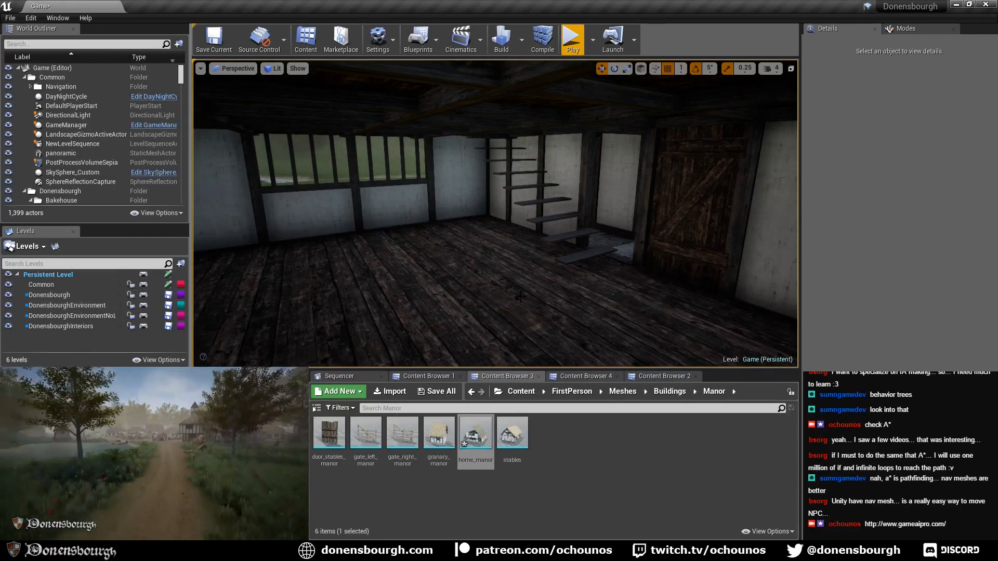
pyautogui.hotkey('ctrl', 's')
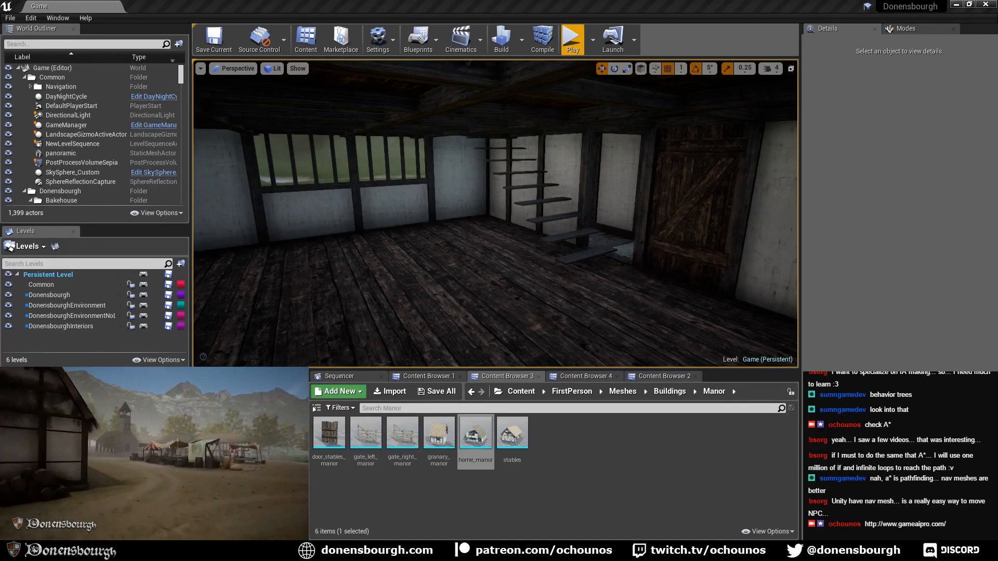
pyautogui.moveTo(436, 299); pyautogui.dragTo(423, 259, button='right')
pyautogui.scroll(-2, 436, 299)
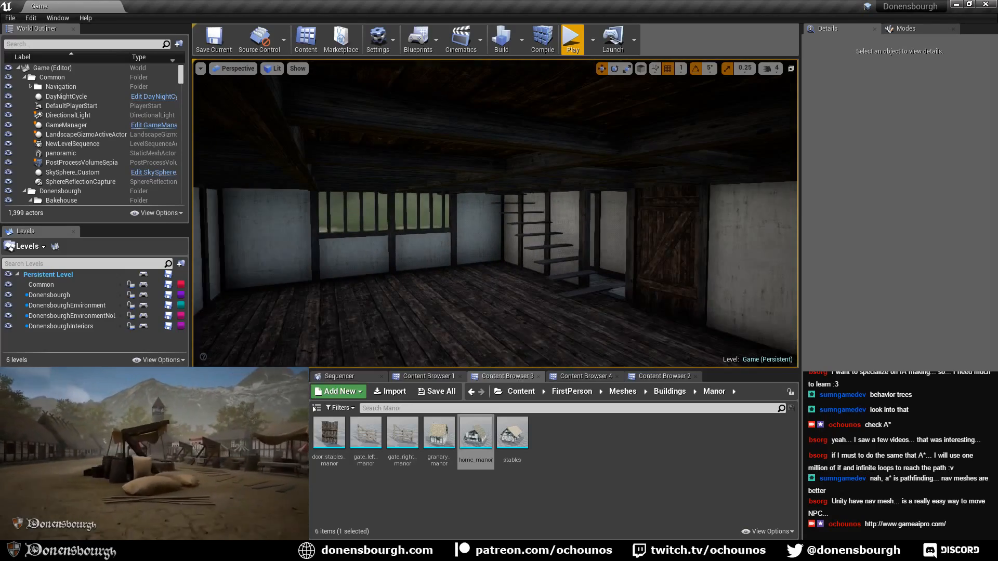
pyautogui.moveTo(437, 299); pyautogui.dragTo(431, 321, button='right')
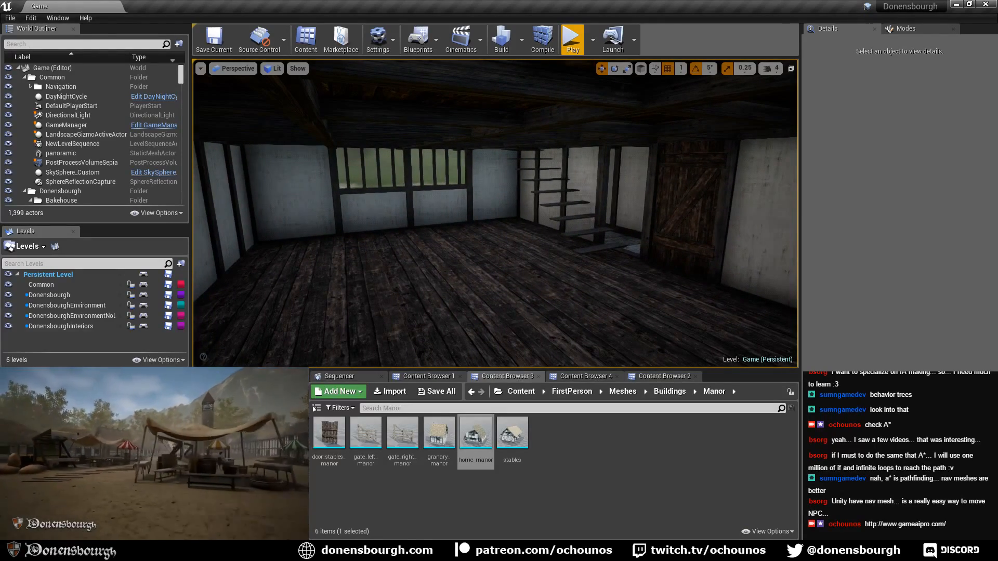
# - Switch to Blender and open the manor's Walls mesh for editing
pyautogui.hotkey('alt', 'Tab')
pyautogui.moveTo(437, 298); pyautogui.dragTo(479, 324, button='middle')
pyautogui.moveTo(299, 429); pyautogui.dragTo(453, 386, button='middle')
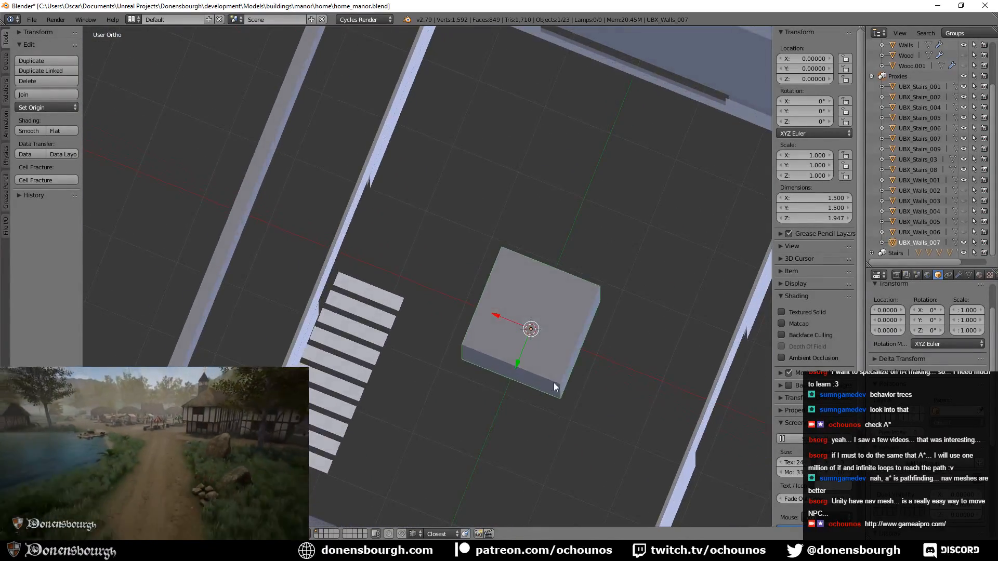
pyautogui.moveTo(554, 383); pyautogui.dragTo(382, 362, button='middle')
pyautogui.moveTo(332, 316); pyautogui.dragTo(382, 361, button='middle')
pyautogui.rightClick(537, 236)
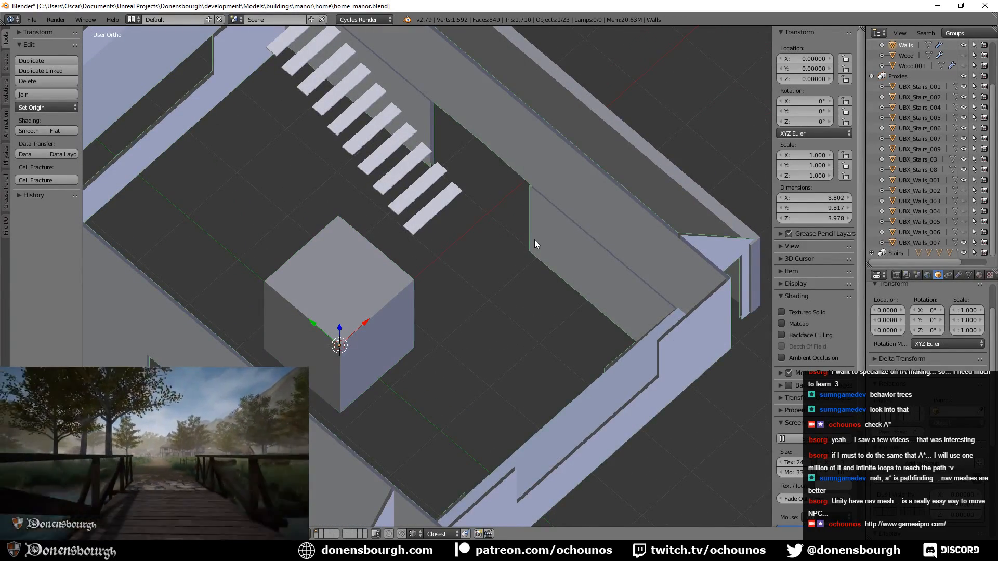
pyautogui.press('Tab')
# - Extrude the inner wall's vertical edge beside the stairs opening along X to about 1.188, forming a new partition panel
pyautogui.rightClick(530, 213)
pyautogui.moveTo(515, 273); pyautogui.dragTo(437, 314, button='middle')
pyautogui.scroll(2, 533, 257)
pyautogui.moveTo(430, 280); pyautogui.dragTo(400, 288, button='middle')
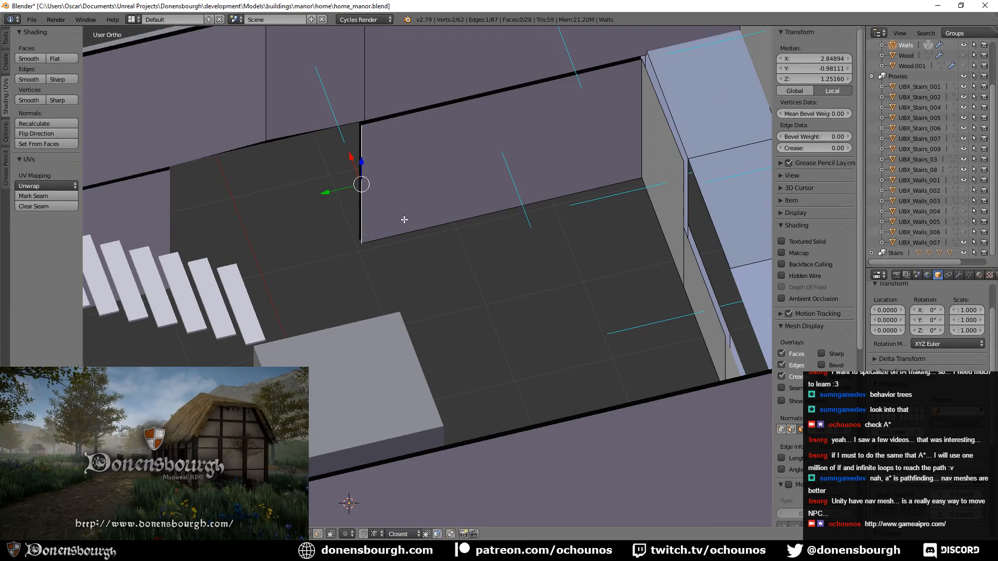
pyautogui.press('e')
pyautogui.press('x')
pyautogui.click(404, 274)
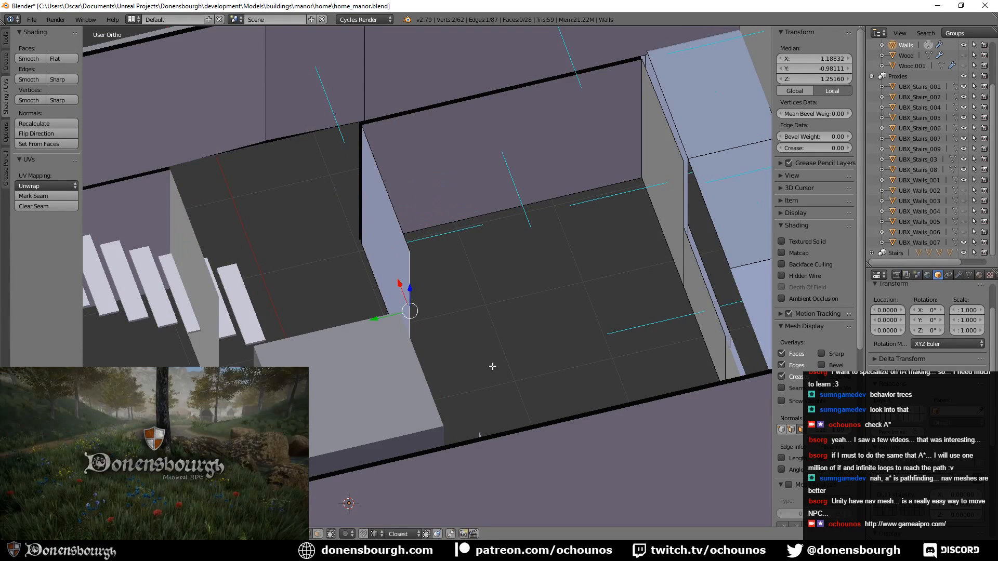
# - Extend the new partition's free vertical edge along X to about 0.671
pyautogui.moveTo(492, 366); pyautogui.dragTo(436, 372, button='middle')
pyautogui.moveTo(436, 366); pyautogui.dragTo(358, 320, button='middle')
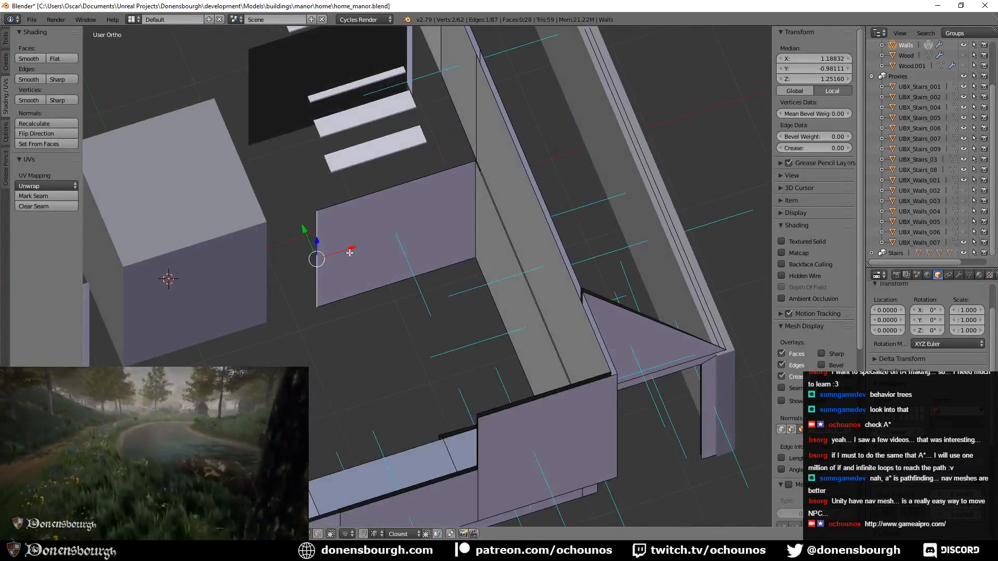
pyautogui.moveTo(350, 253); pyautogui.dragTo(301, 267)
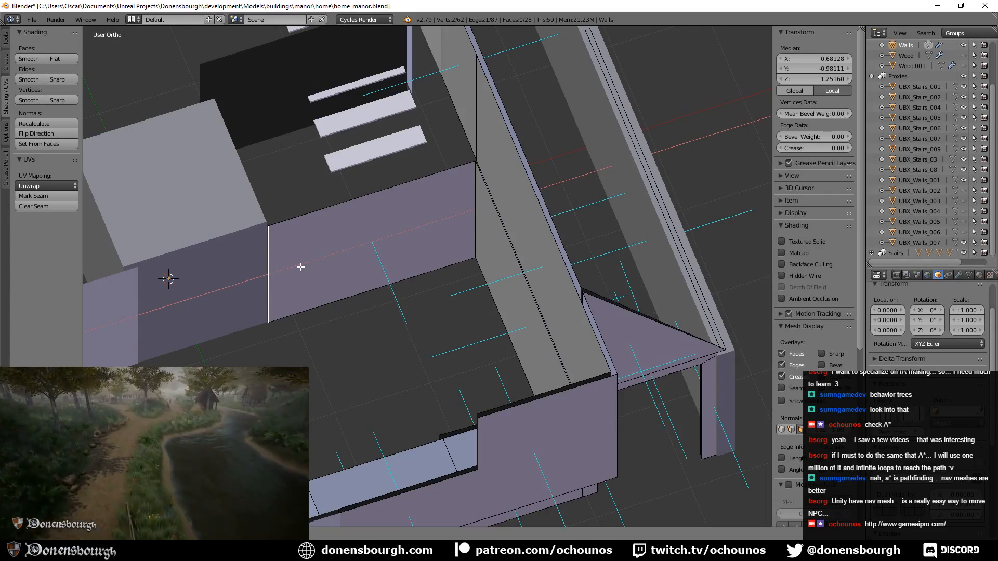
pyautogui.moveTo(300, 266); pyautogui.dragTo(300, 266)
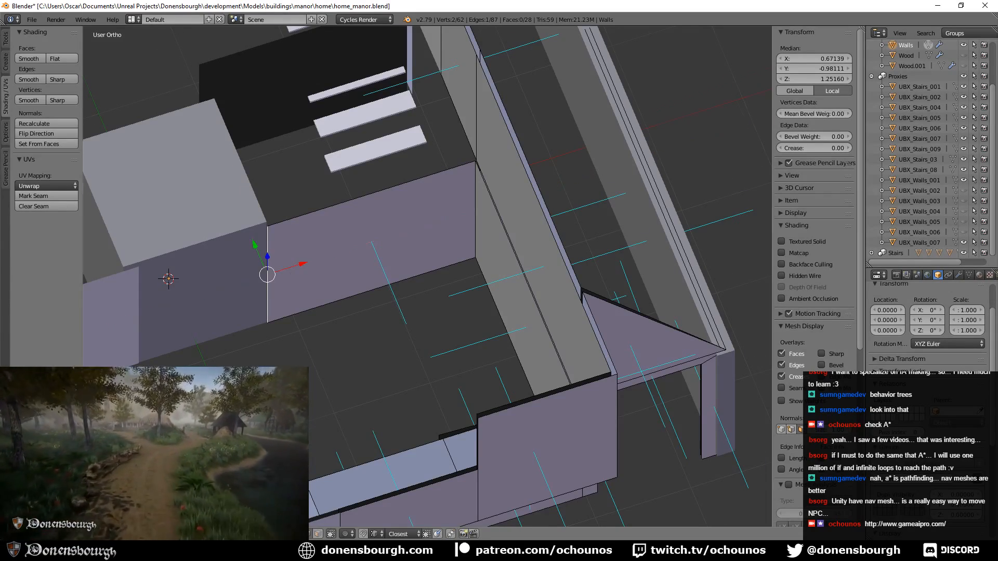
# - Leave the Walls mesh and stretch the UBX_Walls_007 box's geometry along Y until it reaches the new partition
pyautogui.moveTo(300, 267); pyautogui.dragTo(255, 203, button='middle')
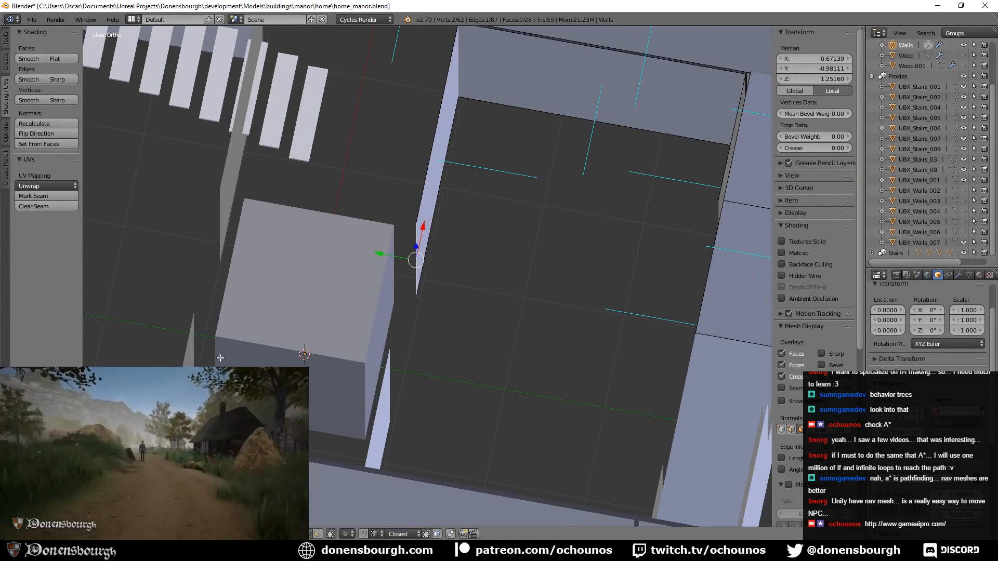
pyautogui.moveTo(372, 389); pyautogui.dragTo(344, 382, button='middle')
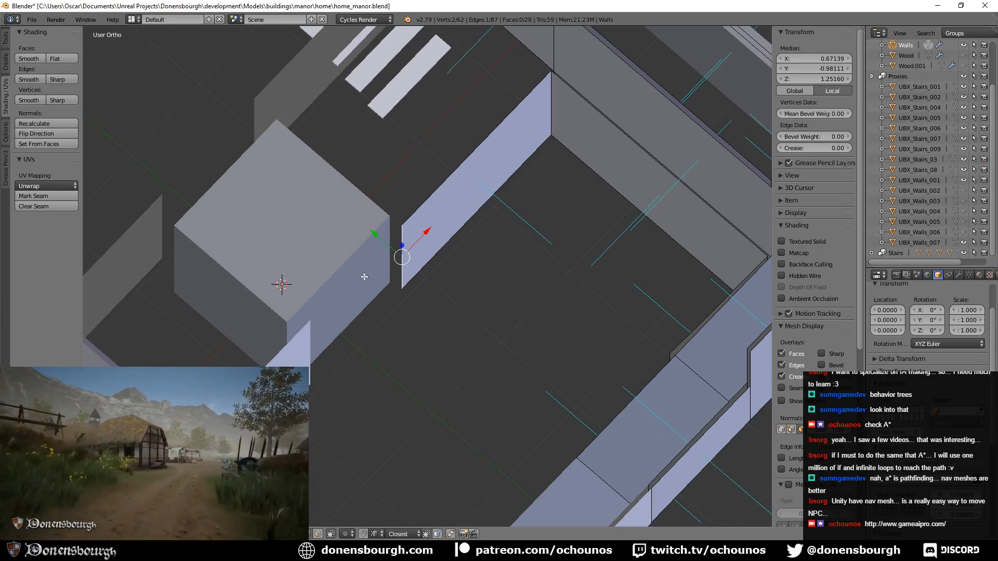
pyautogui.moveTo(314, 413); pyautogui.dragTo(339, 347, button='middle')
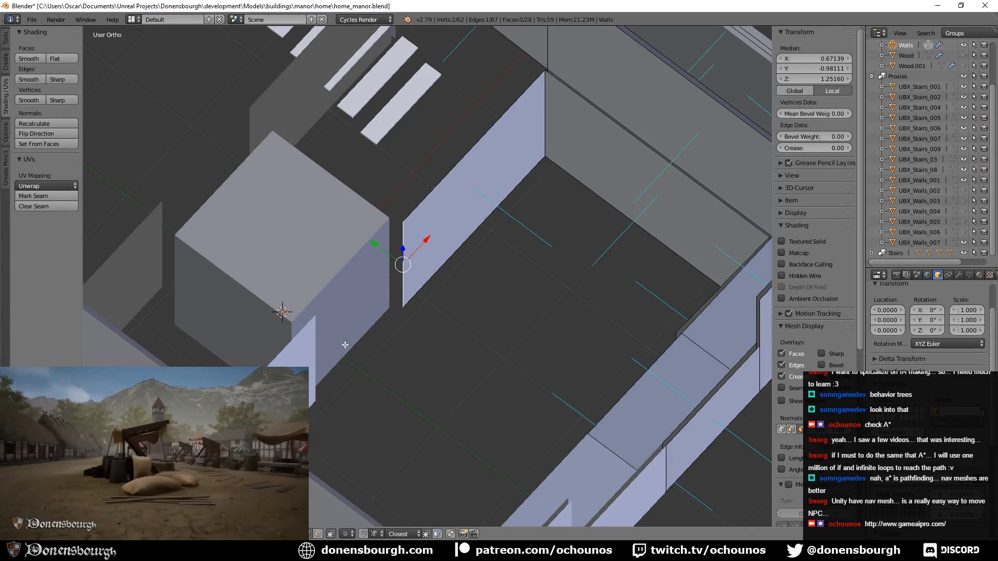
pyautogui.press('Tab')
pyautogui.rightClick(328, 291)
pyautogui.press('Tab')
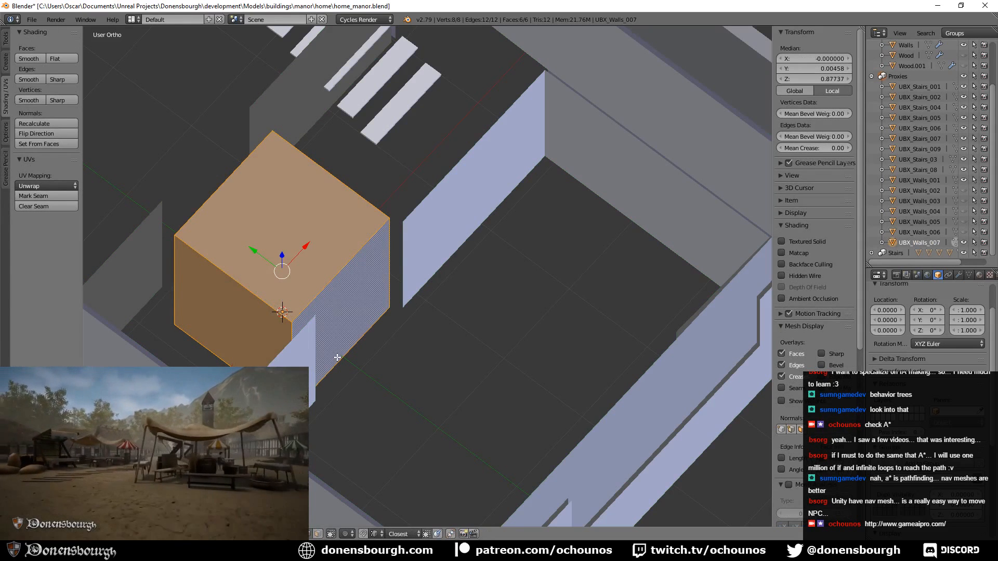
pyautogui.press('s')
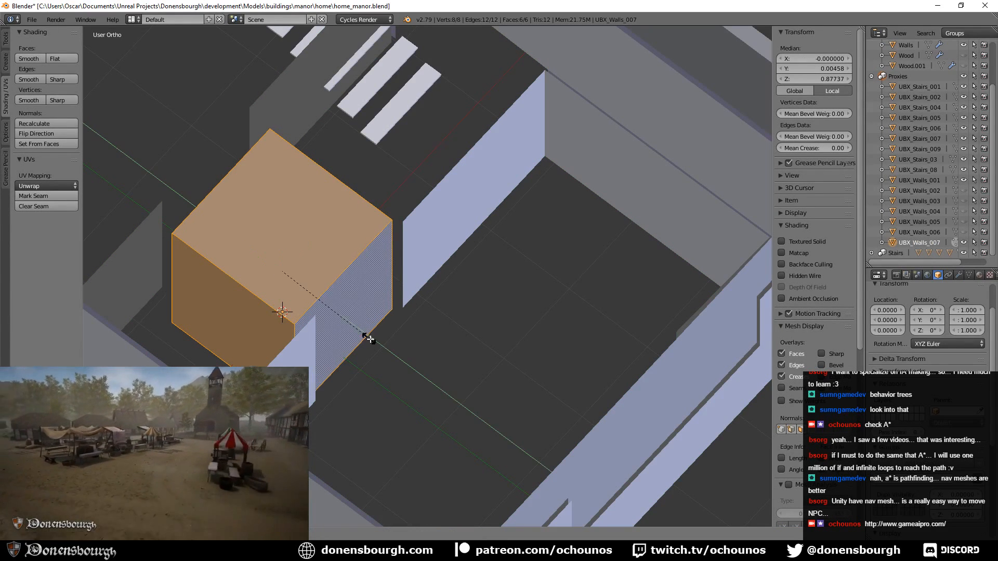
pyautogui.click(393, 360)
pyautogui.moveTo(392, 358); pyautogui.dragTo(396, 381, button='middle')
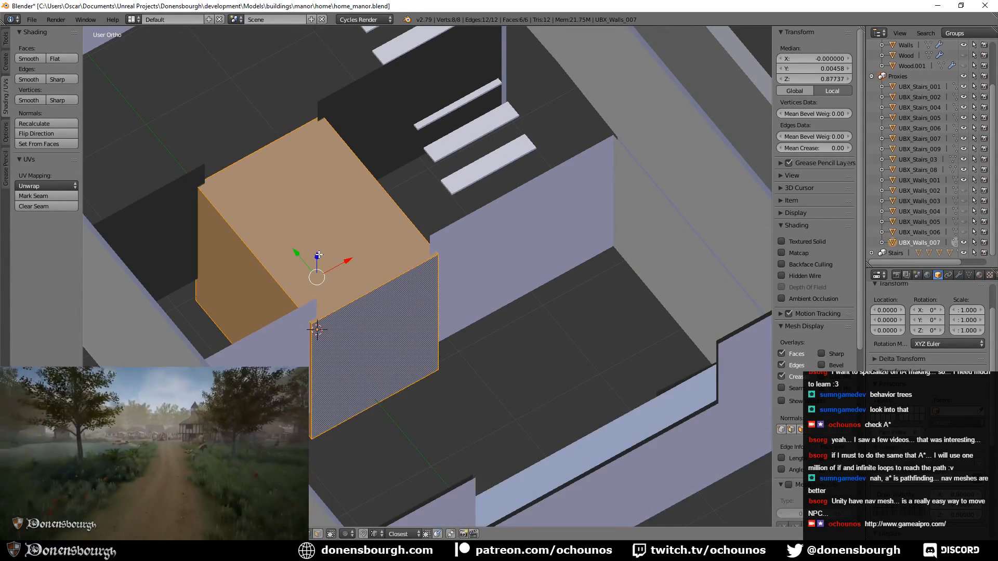
# - Raise the UBX_Walls_007 box's geometry along Z to a median of about 1.009 and leave its mesh
pyautogui.moveTo(315, 257)
pyautogui.mouseDown()
pyautogui.moveTo(319, 235)
pyautogui.moveTo(322, 266)
pyautogui.moveTo(319, 247)
pyautogui.mouseUp()
pyautogui.press('Tab')
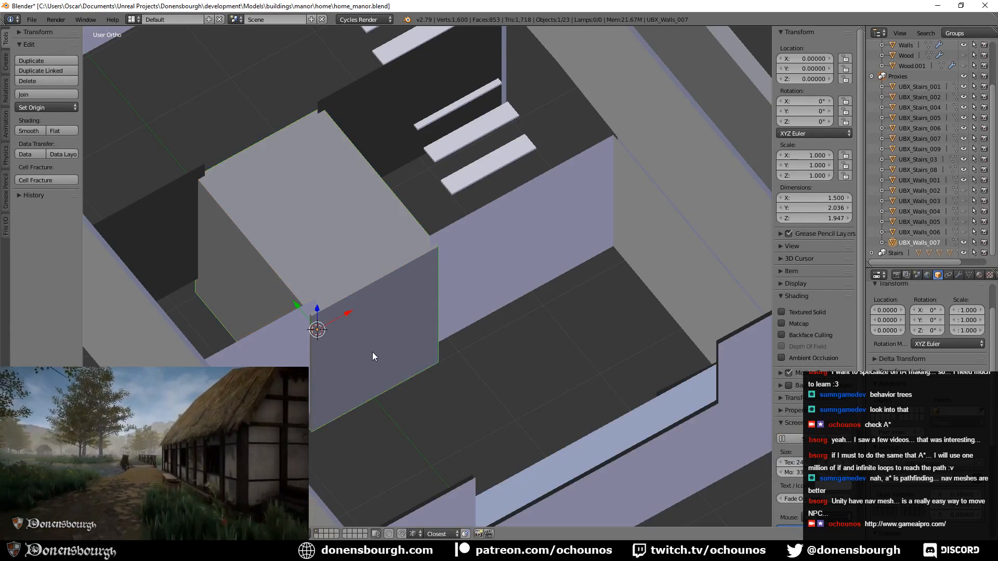
pyautogui.moveTo(372, 352); pyautogui.dragTo(485, 382, button='middle')
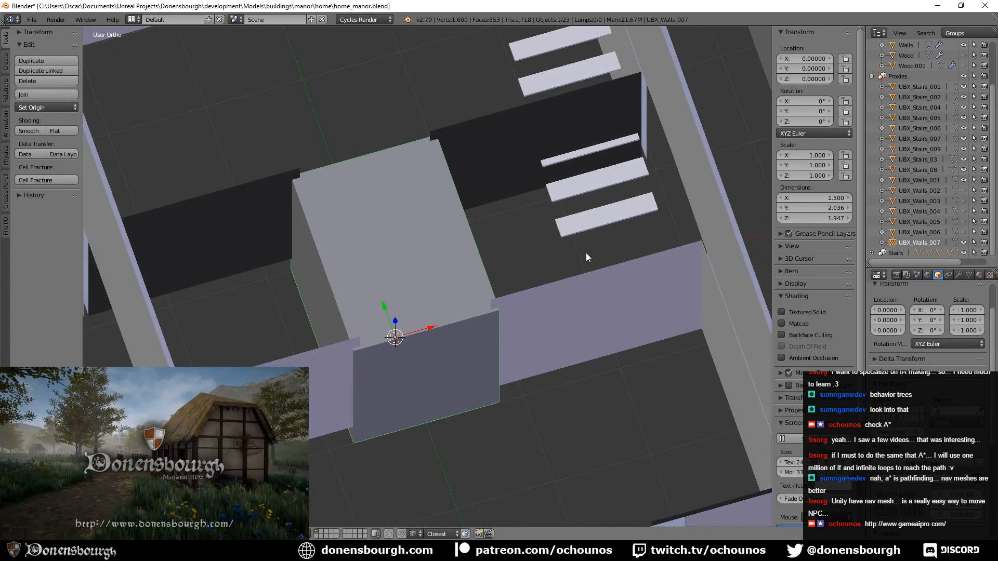
pyautogui.moveTo(453, 413); pyautogui.dragTo(383, 426, button='middle')
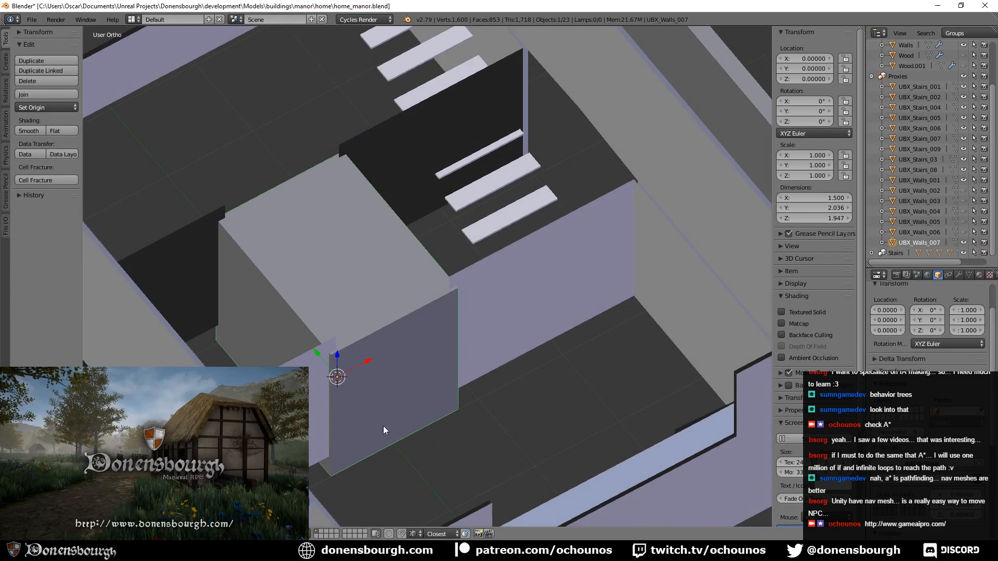
# - Duplicate the UBX_Walls_007 box in place, rename the copy Chimney, and move it from the Proxies group to the Export group
pyautogui.hotkey('shift', 'd')
pyautogui.rightClick(378, 382)
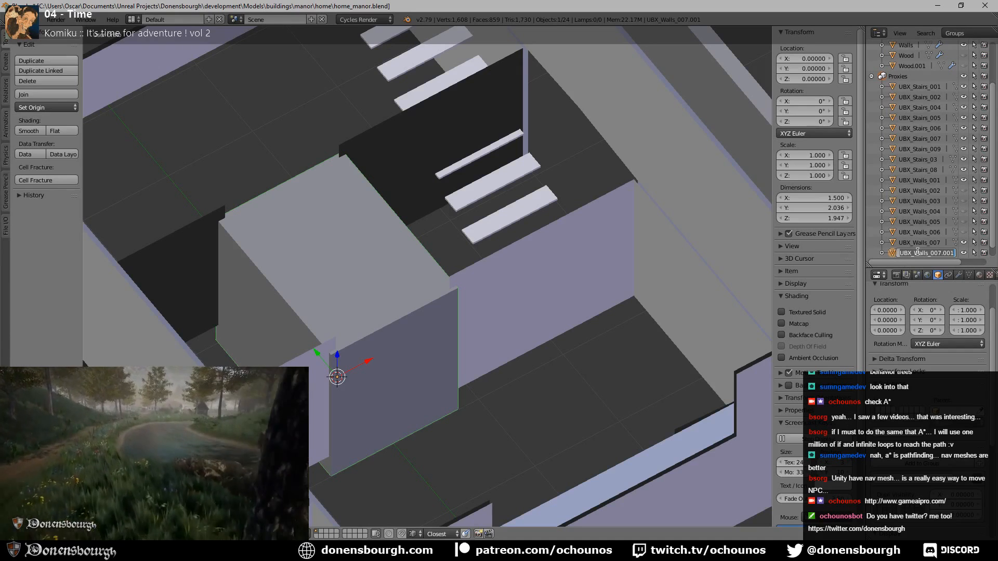
pyautogui.write('Chimney')
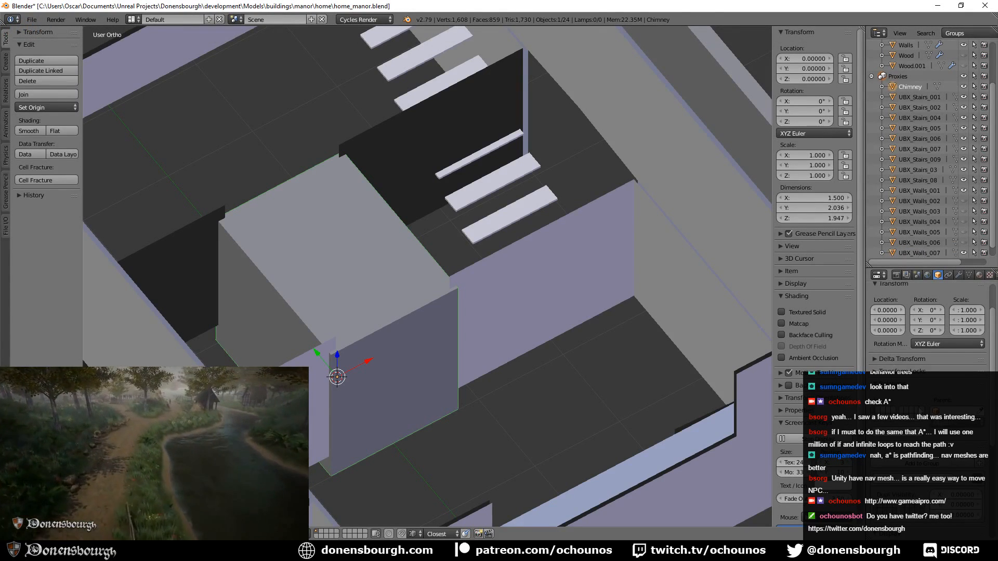
pyautogui.press('Return')
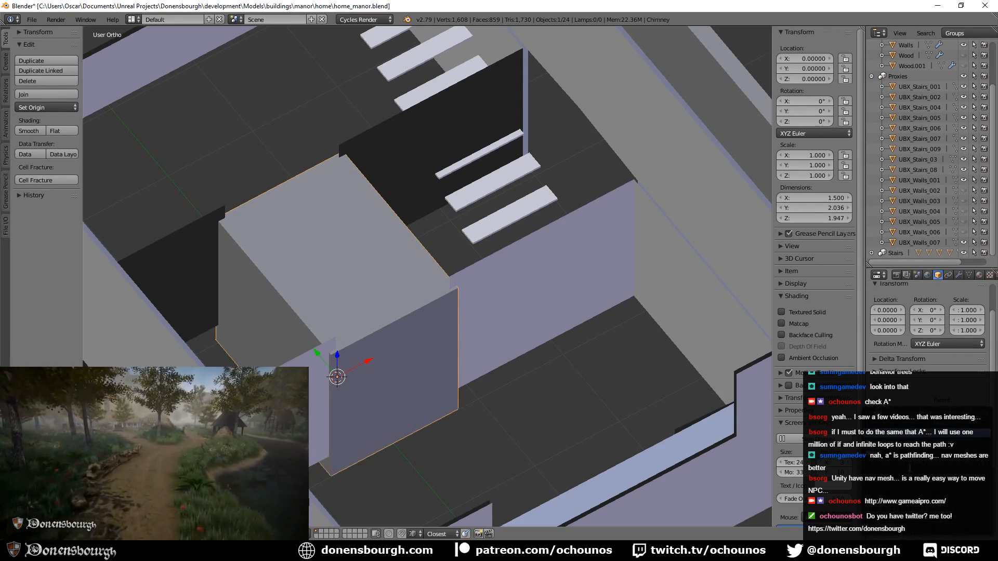
pyautogui.click(895, 436)
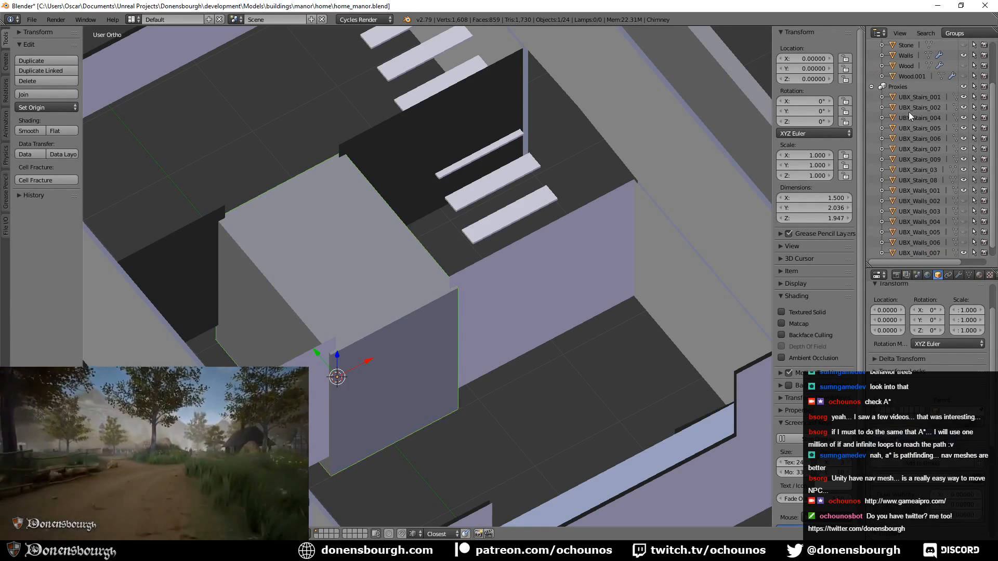
pyautogui.scroll(3, 909, 111)
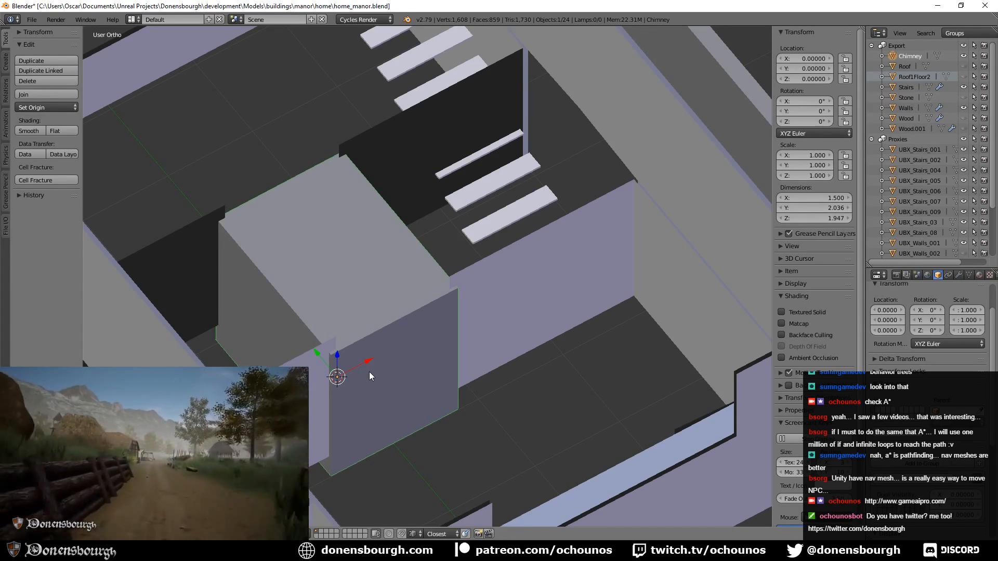
# - Give the Chimney object a new material named Bricks
pyautogui.moveTo(363, 398); pyautogui.dragTo(489, 393, button='middle')
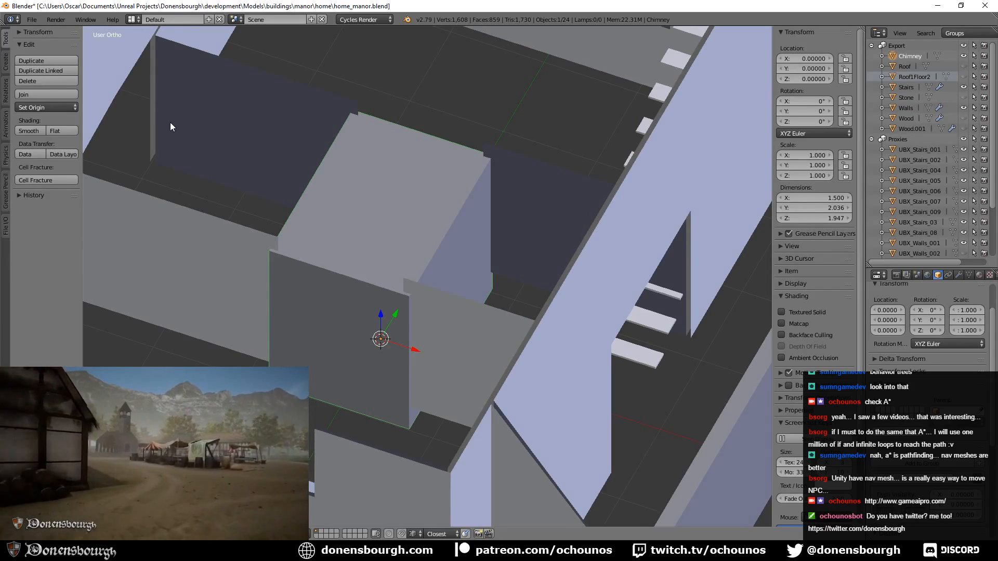
pyautogui.click(980, 275)
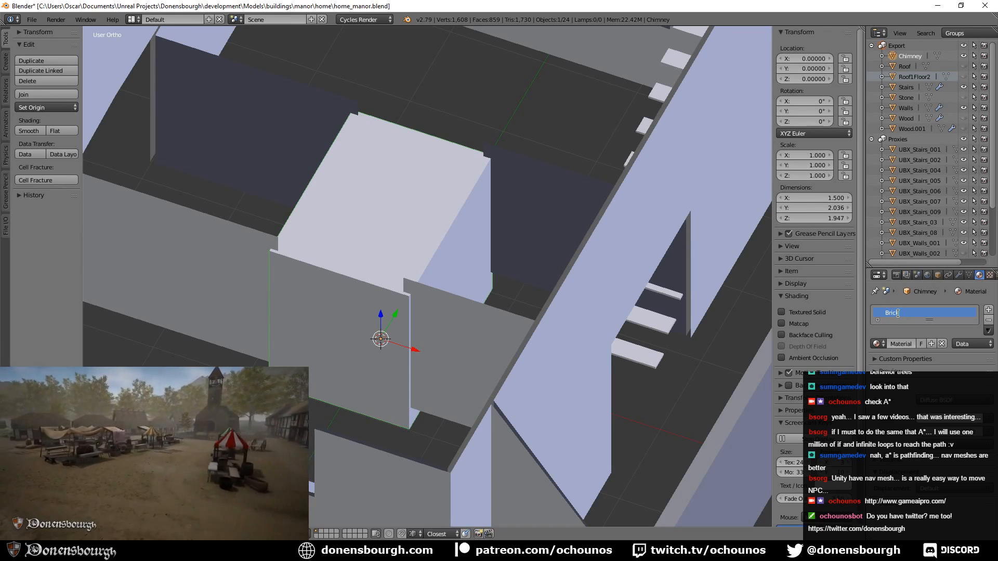
pyautogui.press('Return')
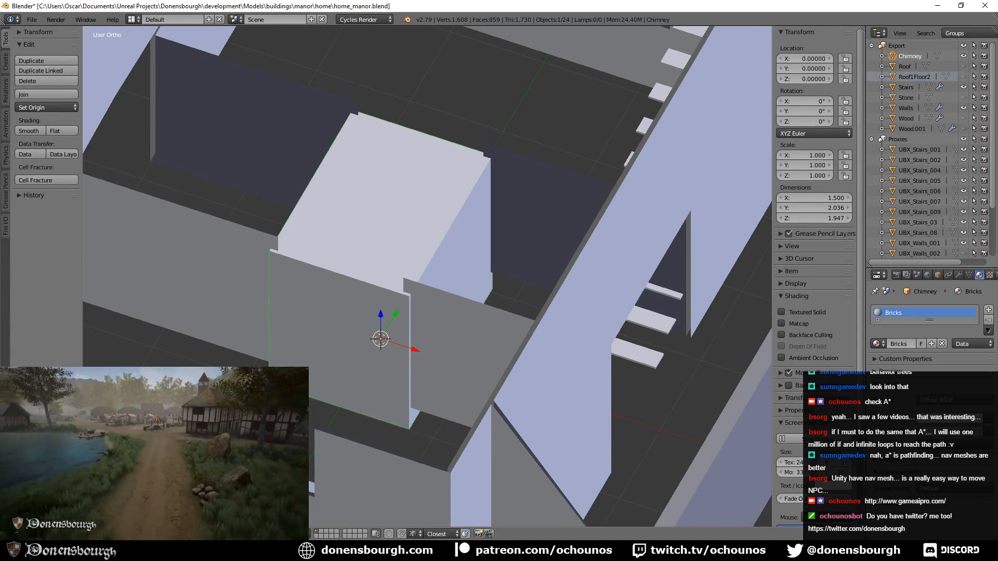
# - Split off a UV/Image Editor beside the 3D view and open the Chimney mesh for editing
pyautogui.moveTo(3, 537); pyautogui.dragTo(285, 531)
pyautogui.click(12, 534)
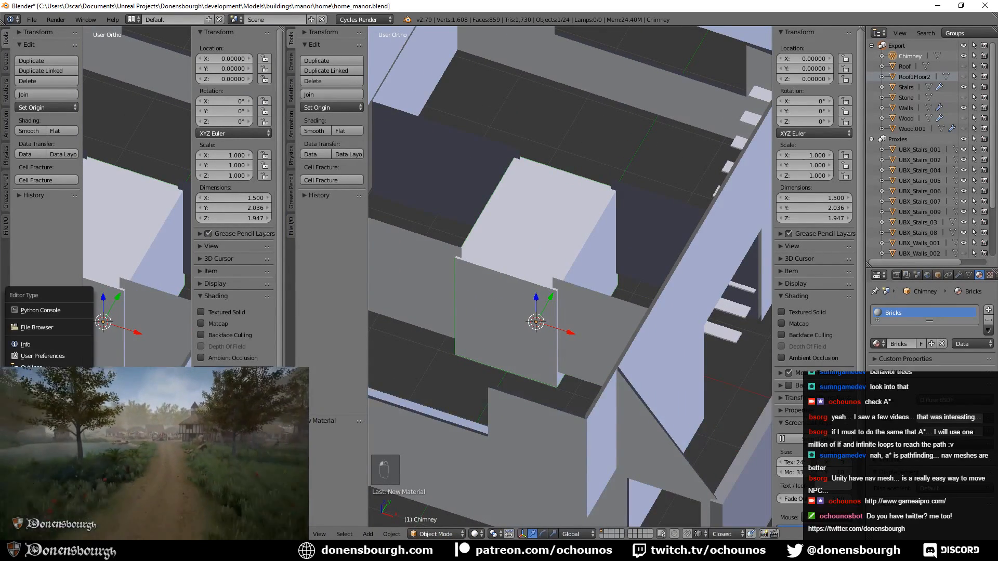
pyautogui.click(38, 453)
pyautogui.press('Tab')
pyautogui.scroll(3, 524, 313)
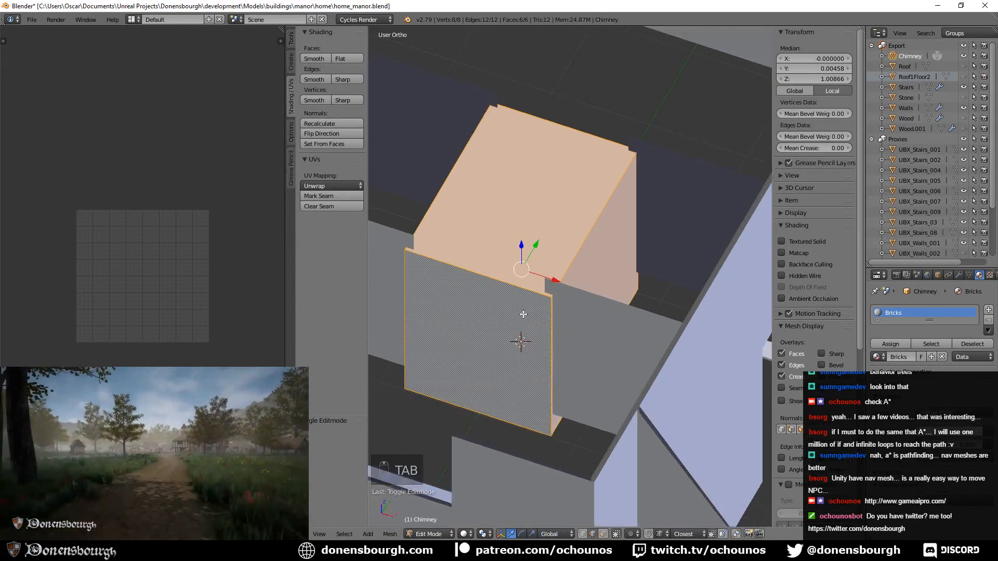
# - Select seven edges of the Chimney box so its faces can unfold flat, and mark them as seams
pyautogui.rightClick(507, 292)
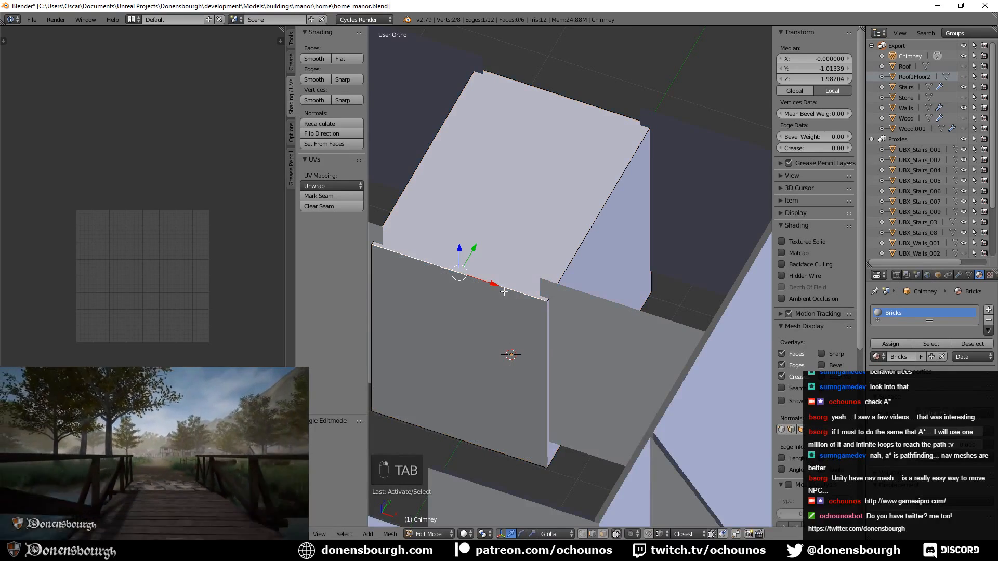
pyautogui.keyDown('shift'); pyautogui.rightClick(370, 313); pyautogui.keyUp('shift')
pyautogui.keyDown('shift'); pyautogui.rightClick(427, 430); pyautogui.keyUp('shift')
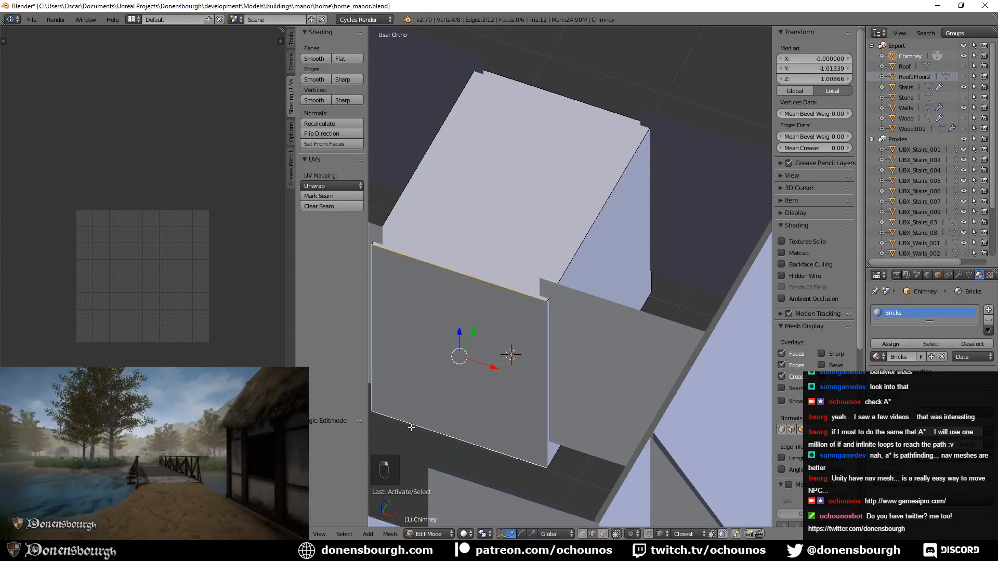
pyautogui.keyDown('shift'); pyautogui.rightClick(579, 240); pyautogui.keyUp('shift')
pyautogui.keyDown('shift'); pyautogui.rightClick(602, 101); pyautogui.keyUp('shift')
pyautogui.moveTo(612, 186); pyautogui.dragTo(670, 301, button='middle')
pyautogui.keyDown('shift'); pyautogui.rightClick(674, 325); pyautogui.keyUp('shift')
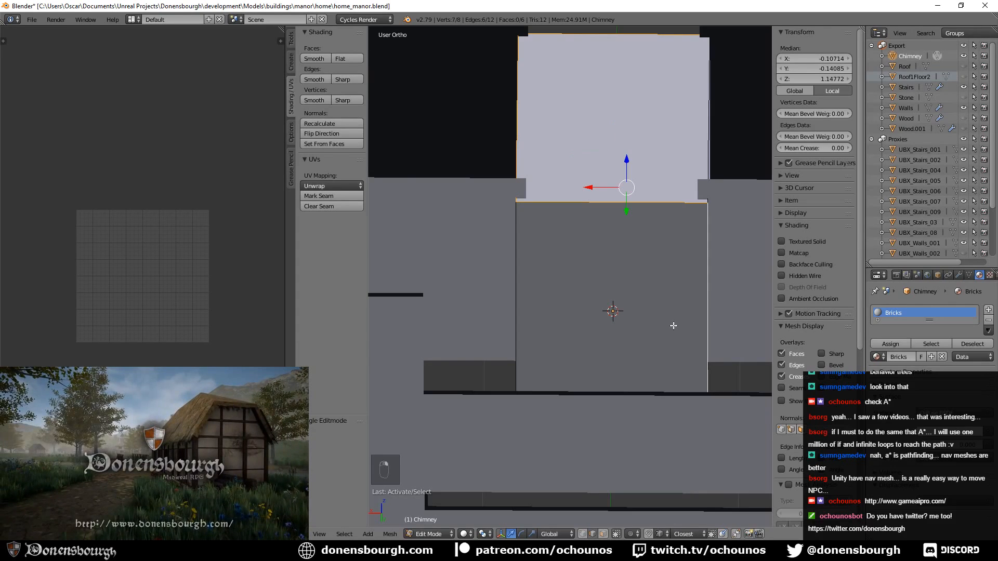
pyautogui.moveTo(663, 373); pyautogui.dragTo(613, 386, button='middle')
pyautogui.keyDown('shift'); pyautogui.rightClick(612, 387); pyautogui.keyUp('shift')
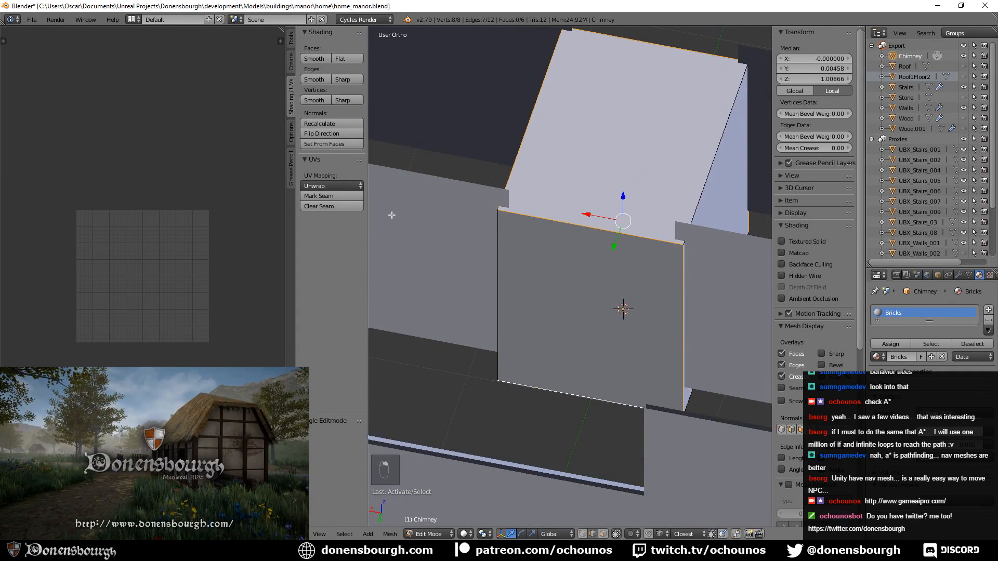
# - Select all of the Chimney's faces and unwrap them into a UV layout
pyautogui.press('a')
pyautogui.press('a')
pyautogui.press('a')
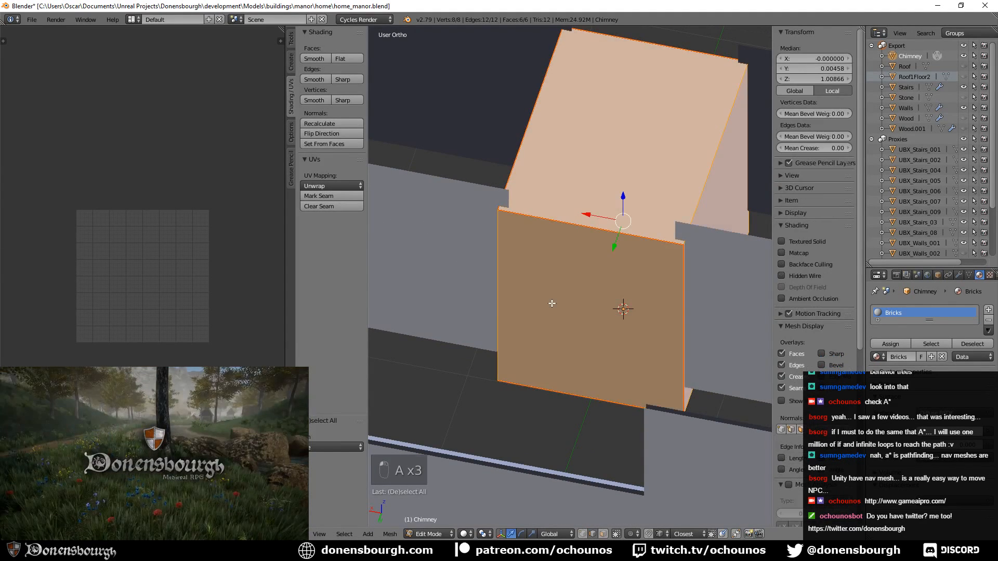
pyautogui.press('u')
pyautogui.click(552, 304)
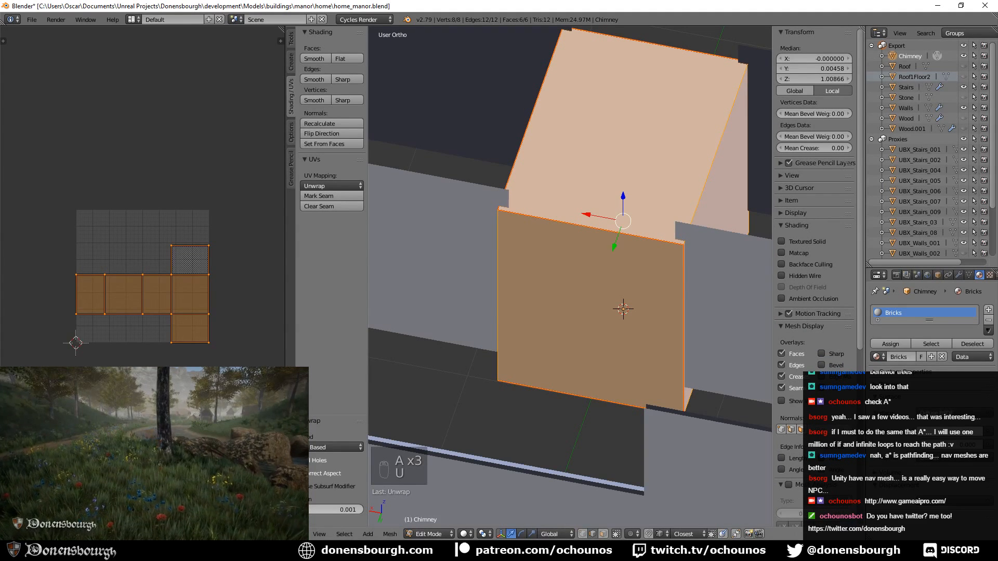
# - Merge the UV editor back into the 3D view, leave the Chimney mesh, and save the file over the existing one
pyautogui.moveTo(288, 537); pyautogui.dragTo(260, 520)
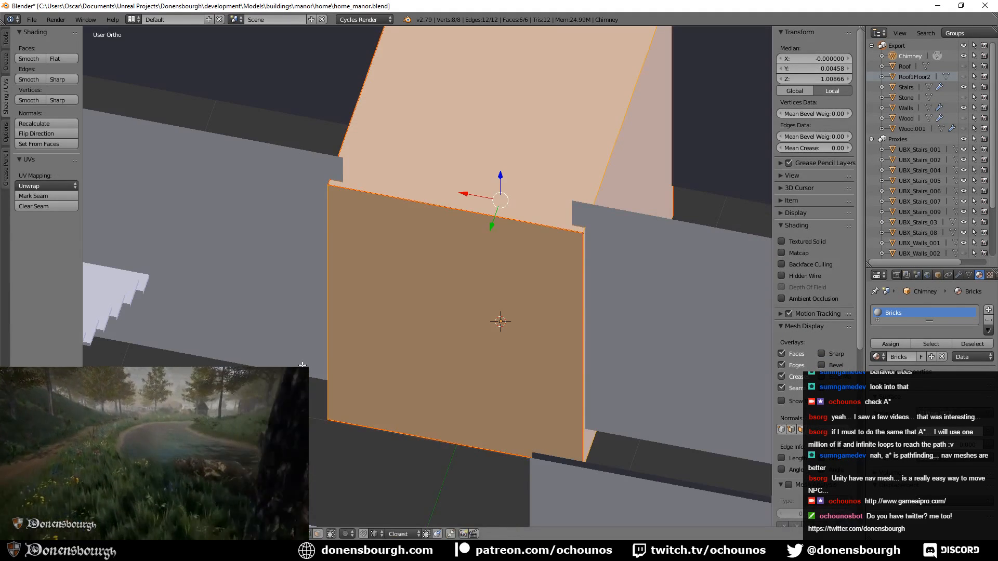
pyautogui.press('Tab')
pyautogui.moveTo(303, 365); pyautogui.dragTo(394, 359, button='middle')
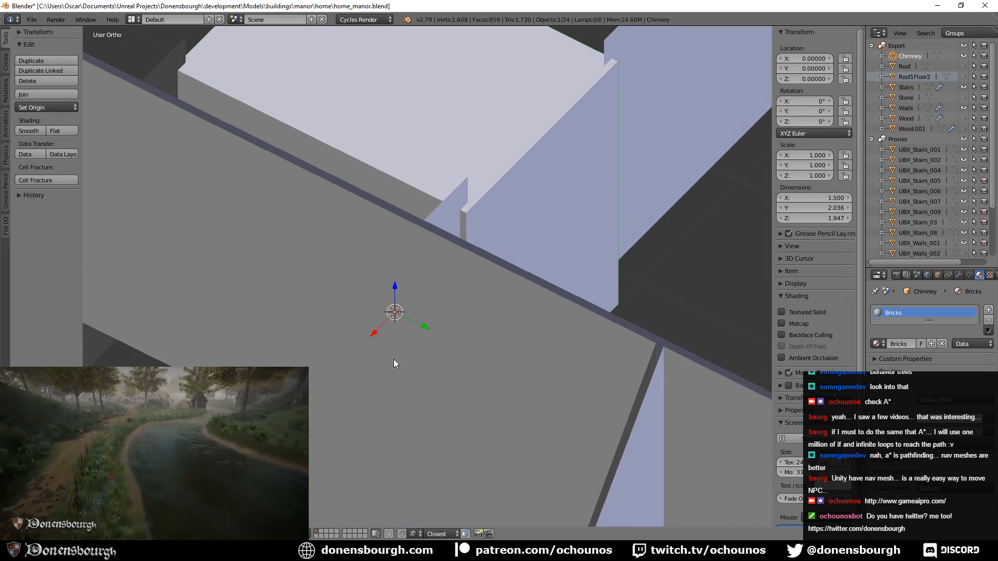
pyautogui.hotkey('ctrl', 's')
pyautogui.click(394, 359)
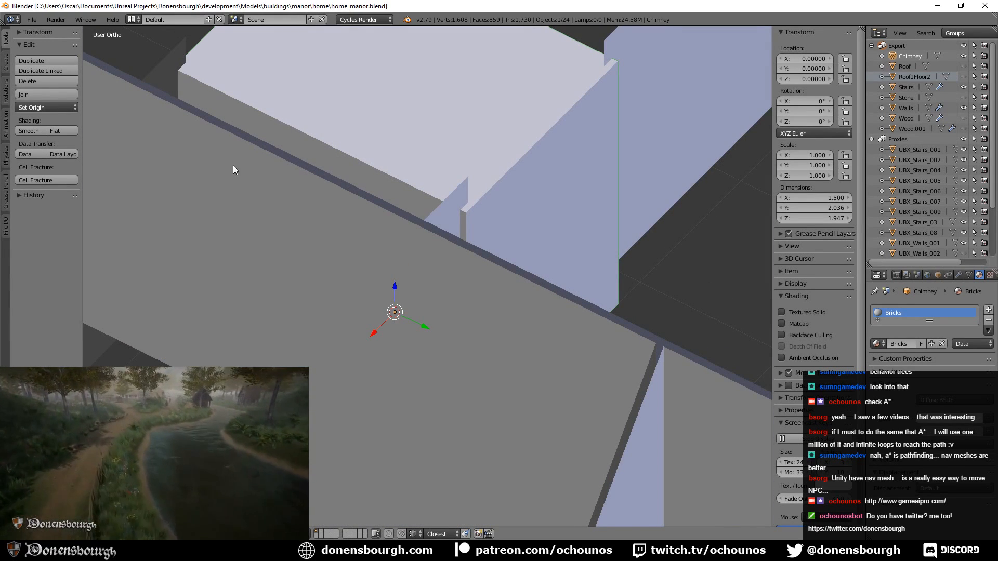
pyautogui.click(29, 19)
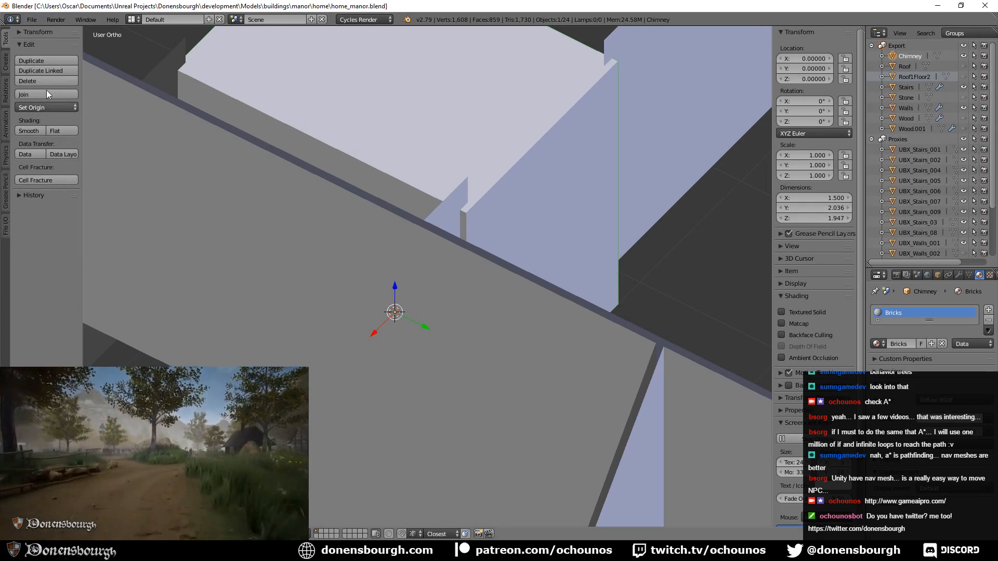
pyautogui.click(30, 20)
# - Open the Walls mesh and move the partition's narrow vertical end edge beside the outer wall 0.05 along Y
pyautogui.keyDown('shift'); pyautogui.moveTo(308, 263); pyautogui.dragTo(419, 338, button='middle'); pyautogui.keyUp('shift')
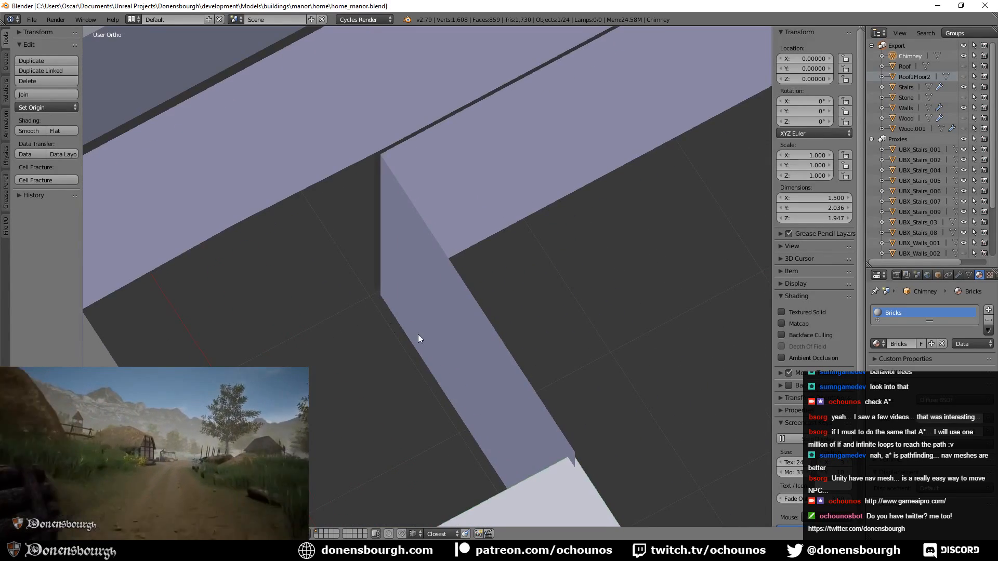
pyautogui.rightClick(376, 184)
pyautogui.press('Tab')
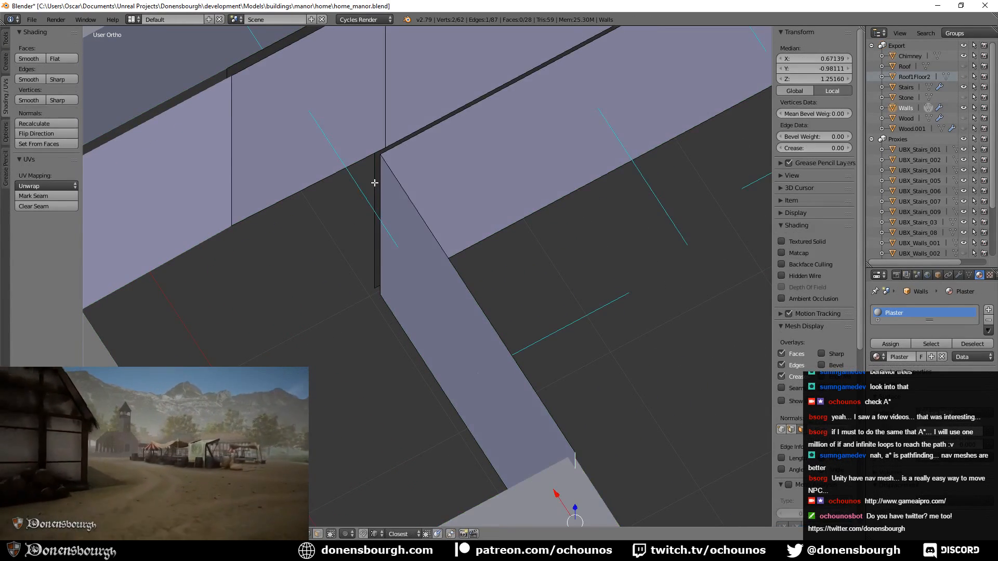
pyautogui.rightClick(375, 183)
pyautogui.moveTo(357, 297); pyautogui.dragTo(330, 294, button='middle')
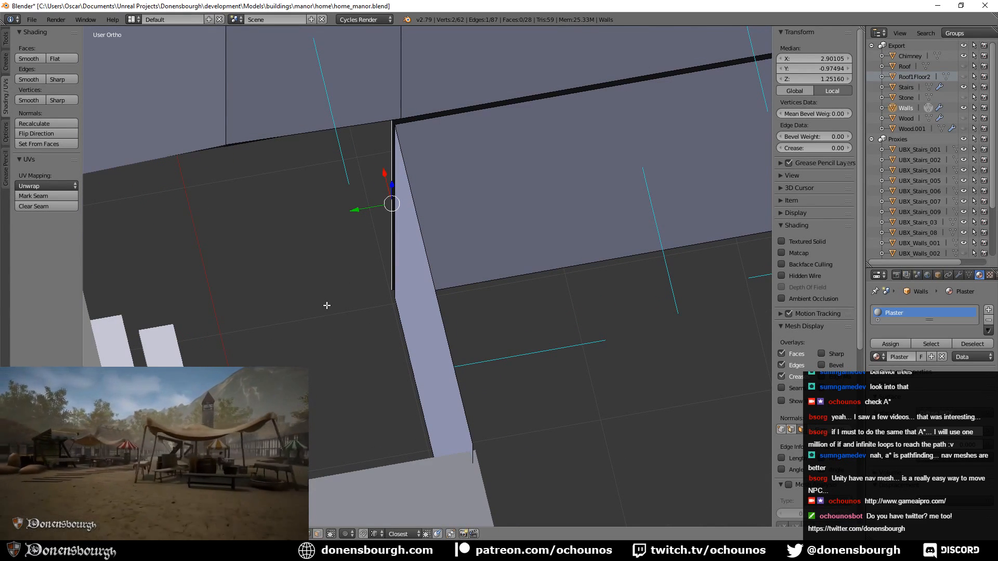
pyautogui.write('gy0.05')
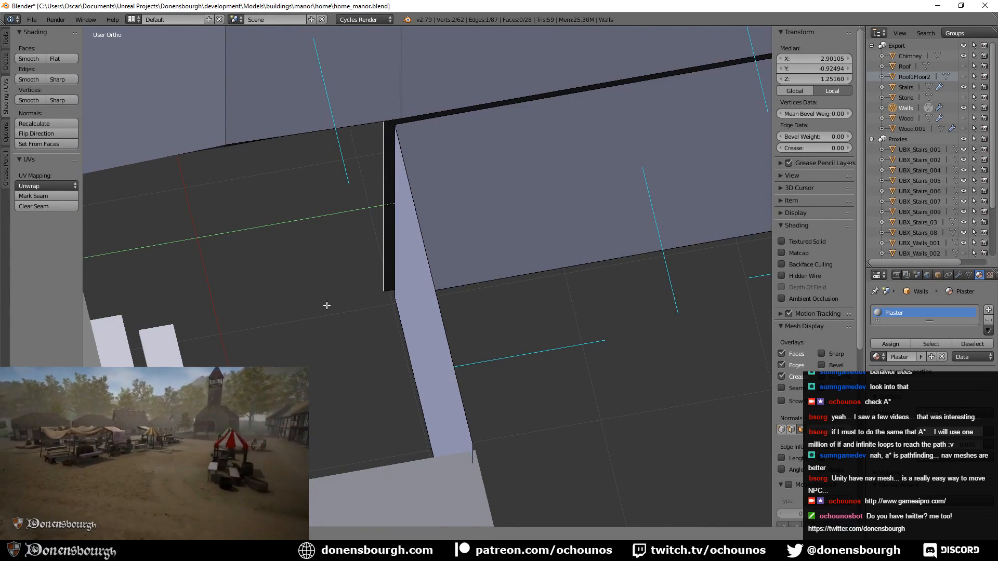
pyautogui.press('Return')
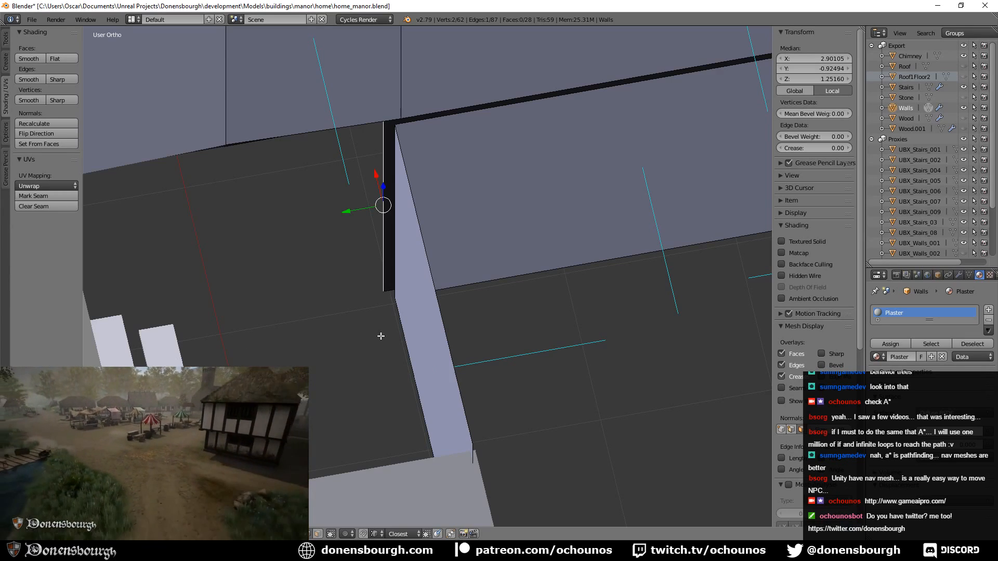
# - Extrude that vertical edge along X to about 0.674, forming the partition's second side up to the chimney
pyautogui.moveTo(381, 337); pyautogui.dragTo(448, 312, button='middle')
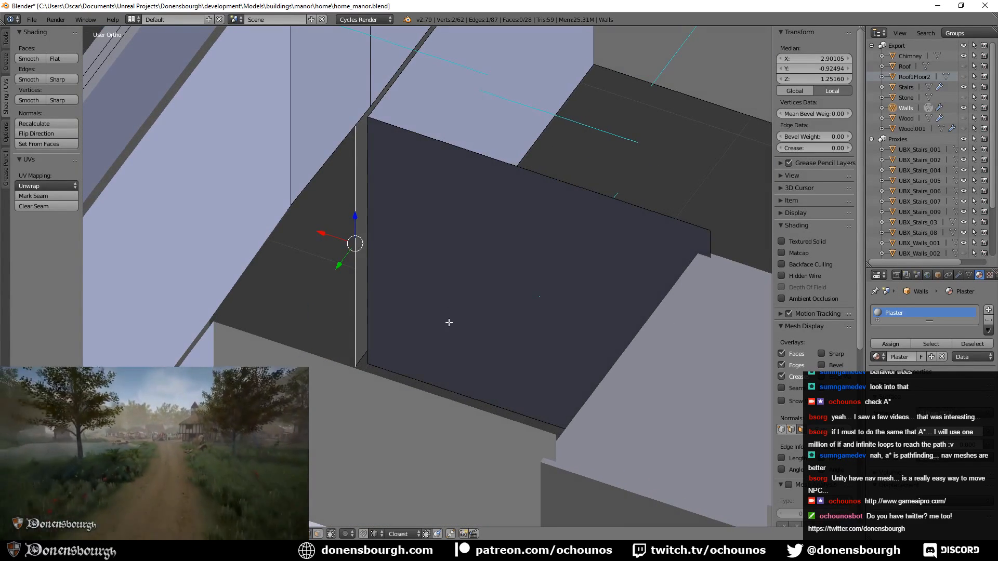
pyautogui.press('e')
pyautogui.rightClick(449, 323)
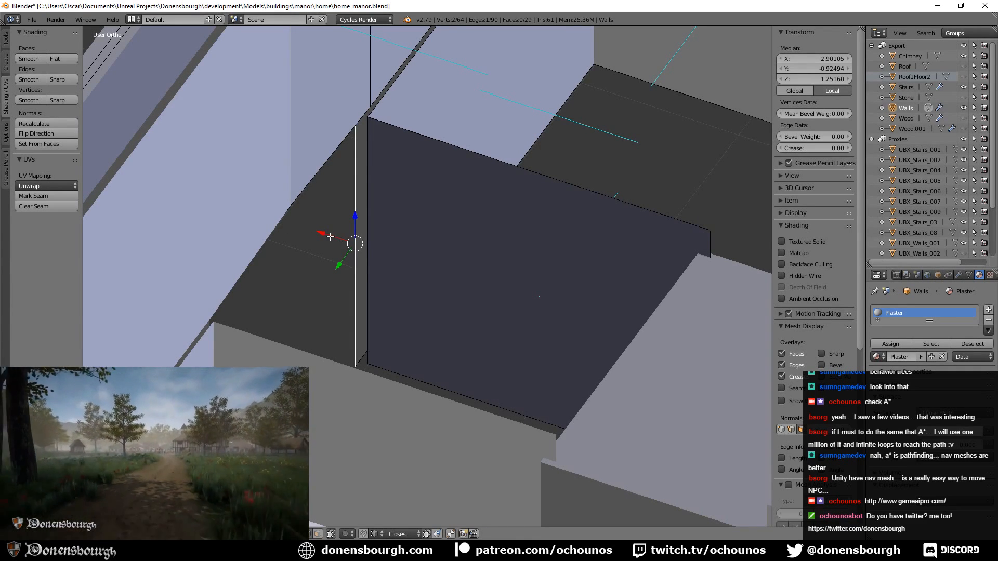
pyautogui.press('g')
pyautogui.press('x')
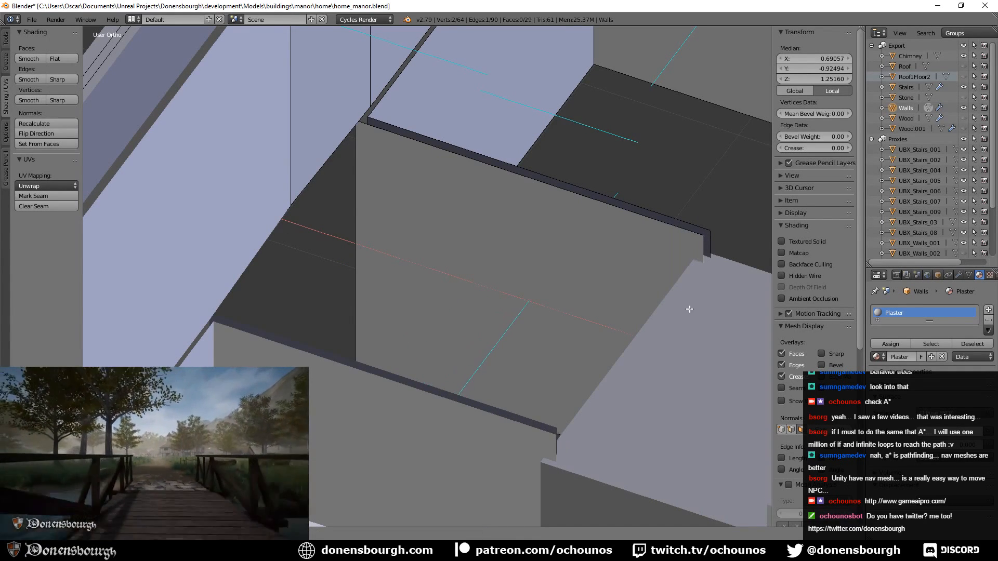
pyautogui.click(694, 310)
# - Show the Wood object again and select the partition's first side face in the Walls mesh
pyautogui.keyDown('shift'); pyautogui.moveTo(495, 322); pyautogui.dragTo(474, 351, button='middle'); pyautogui.keyUp('shift')
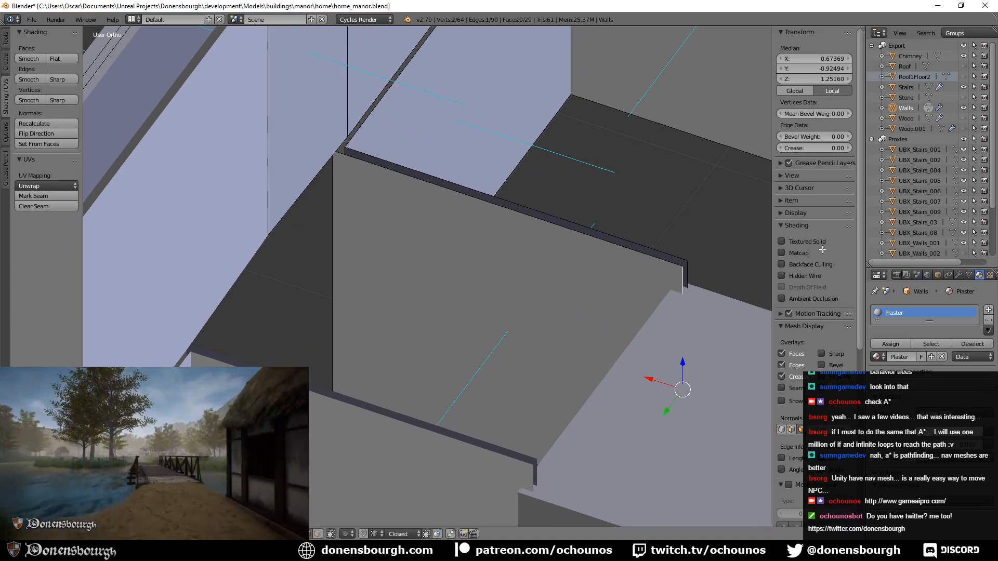
pyautogui.click(965, 119)
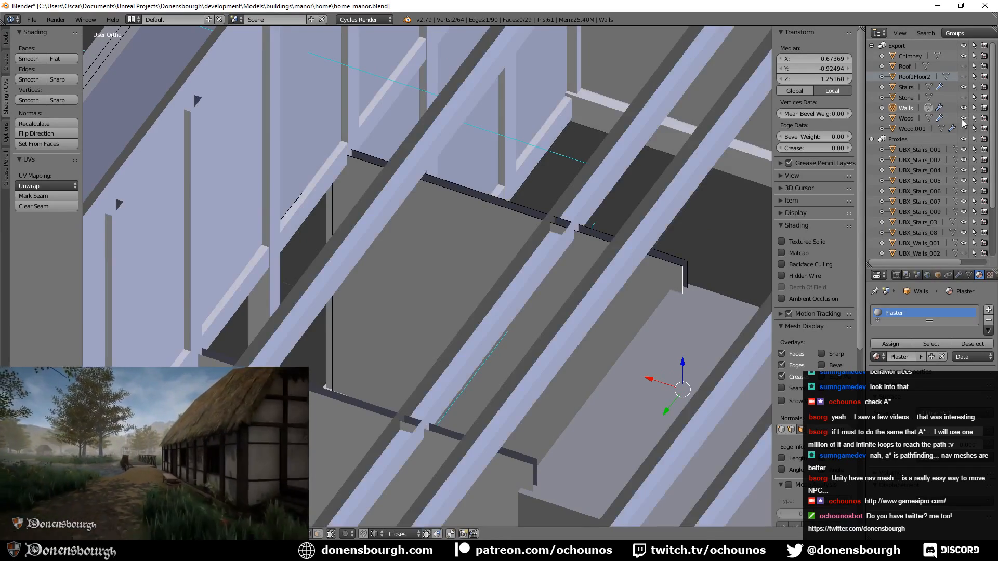
pyautogui.moveTo(395, 250); pyautogui.dragTo(424, 268, button='middle')
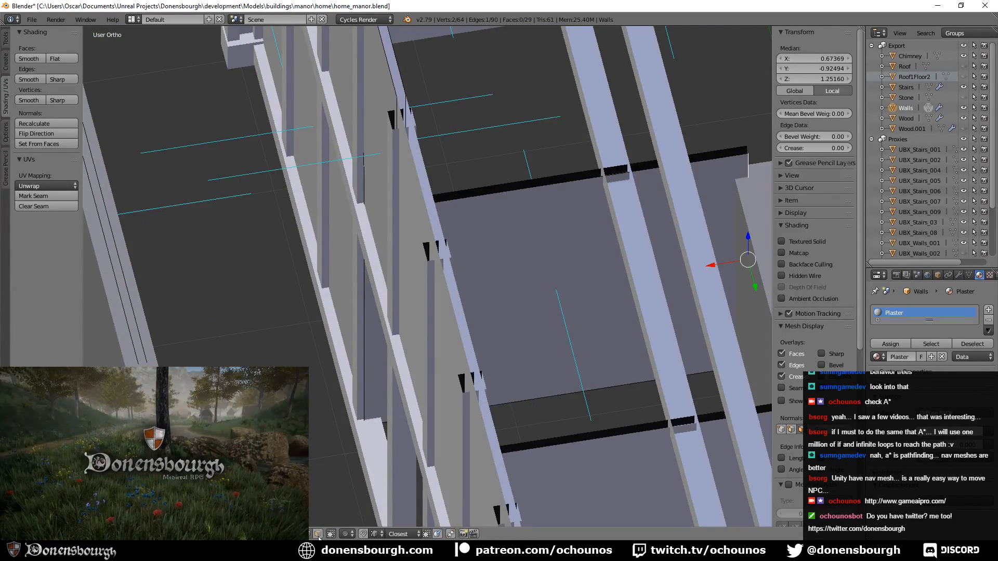
pyautogui.rightClick(572, 304)
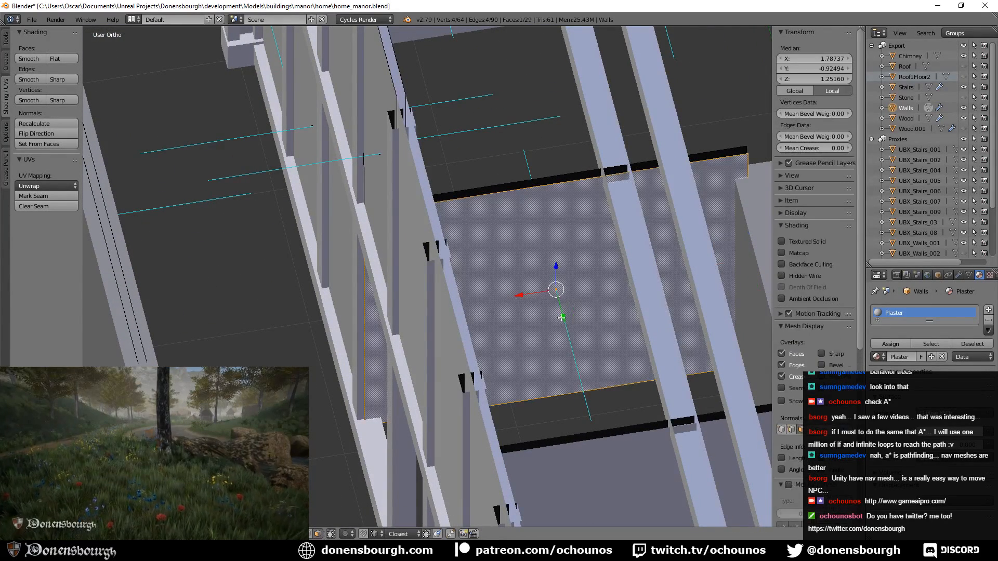
pyautogui.moveTo(563, 316); pyautogui.dragTo(560, 311)
pyautogui.moveTo(559, 311); pyautogui.dragTo(416, 338, button='middle')
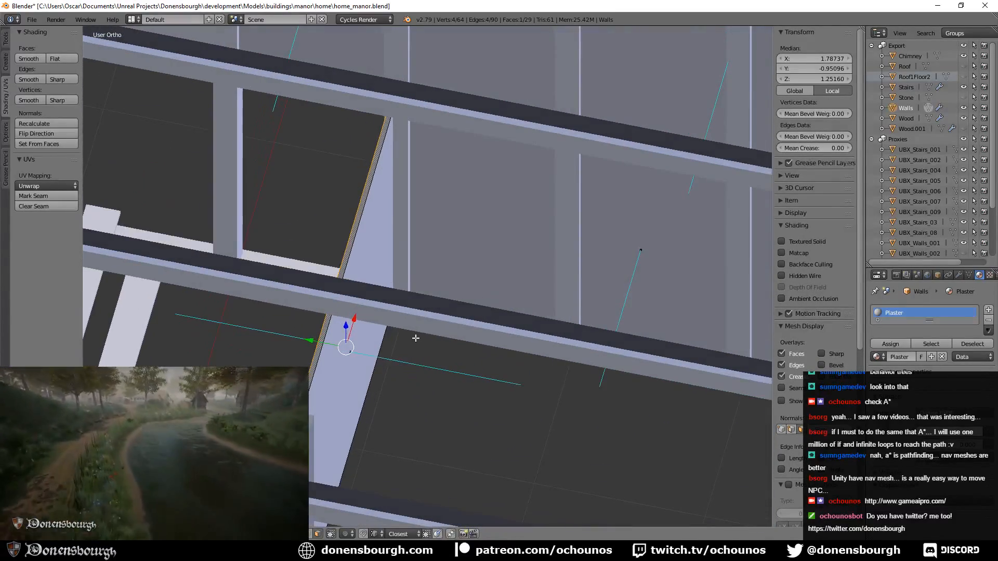
pyautogui.rightClick(381, 264)
pyautogui.keyDown('shift'); pyautogui.rightClick(355, 228); pyautogui.keyUp('shift')
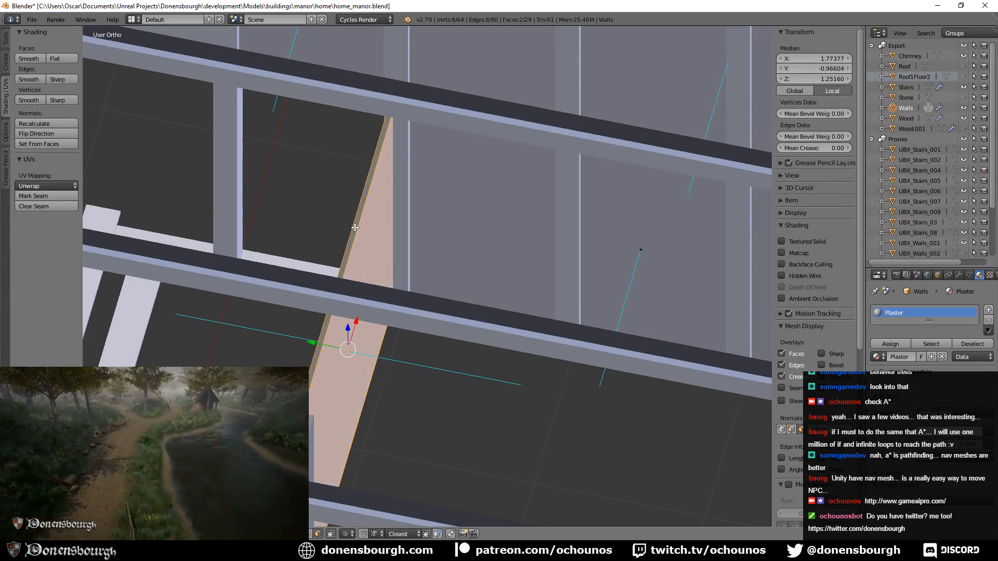
pyautogui.moveTo(318, 345); pyautogui.dragTo(326, 346)
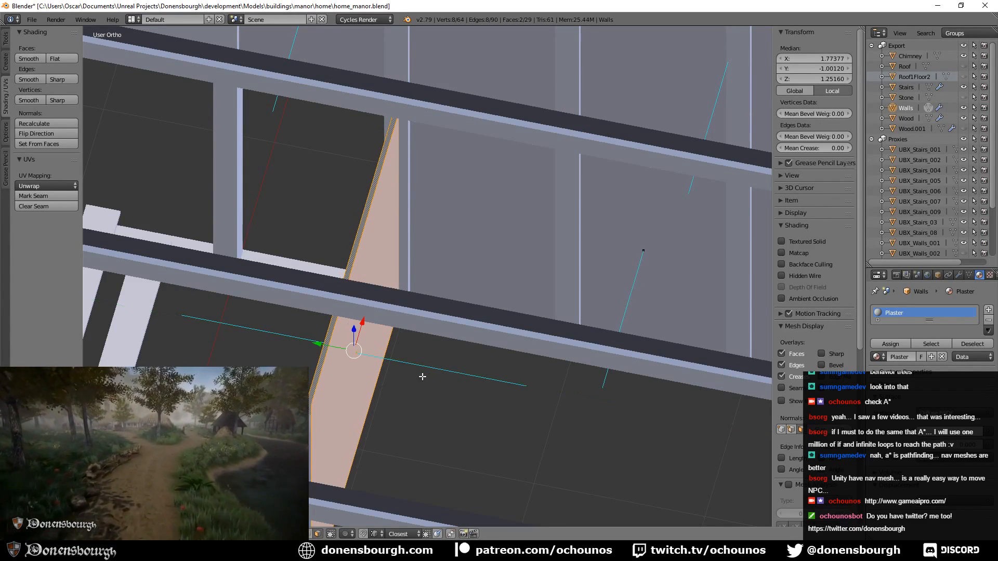
pyautogui.hotkey('ctrl', 'z')
pyautogui.hotkey('ctrl', 'z')
pyautogui.hotkey('ctrl', 'z')
pyautogui.hotkey('ctrl', 'z')
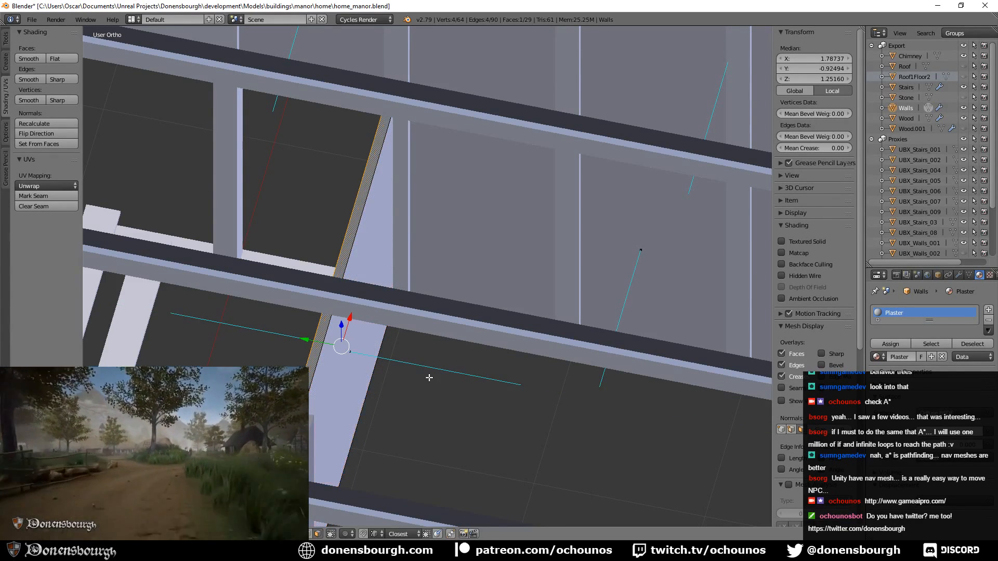
# - Add the partition's opposite side face to the selection, shift both faces slightly along negative Y, and leave the Walls mesh
pyautogui.keyDown('shift'); pyautogui.rightClick(359, 348); pyautogui.keyUp('shift')
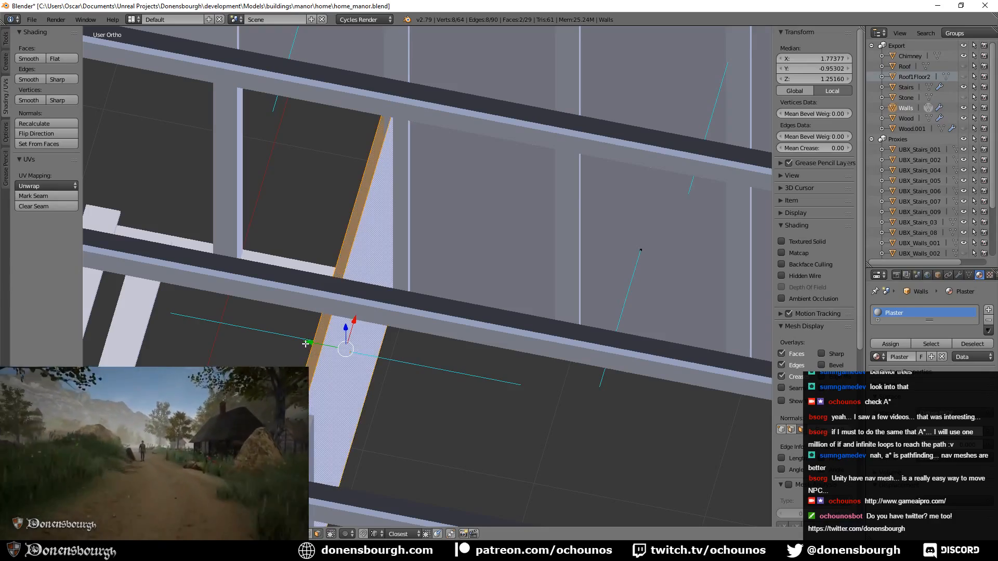
pyautogui.moveTo(306, 344); pyautogui.dragTo(317, 345)
pyautogui.moveTo(318, 346); pyautogui.dragTo(364, 398, button='middle')
pyautogui.scroll(-1, 423, 422)
pyautogui.press('Tab')
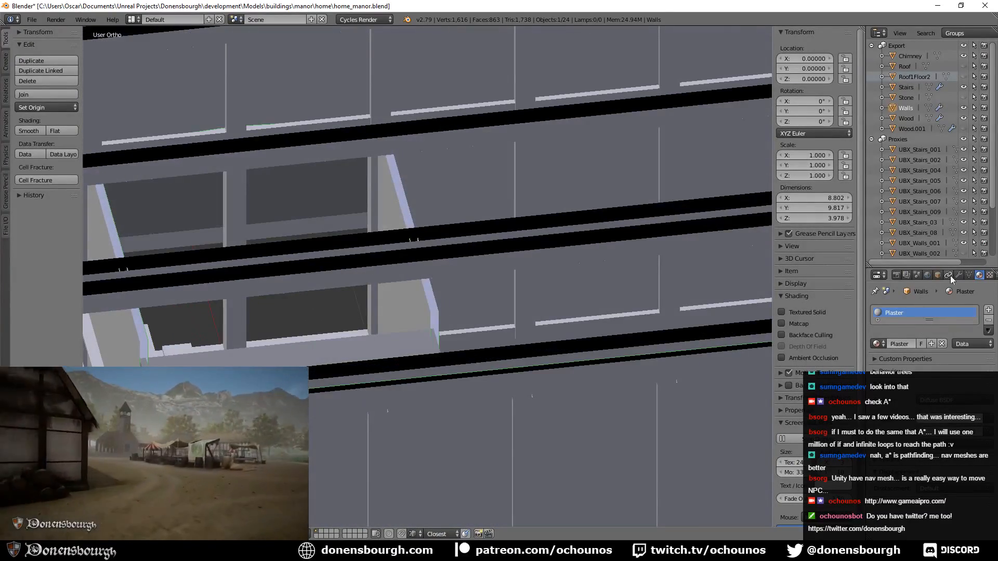
# - Show the Wood.001 object again and save the file over the existing one
pyautogui.click(964, 129)
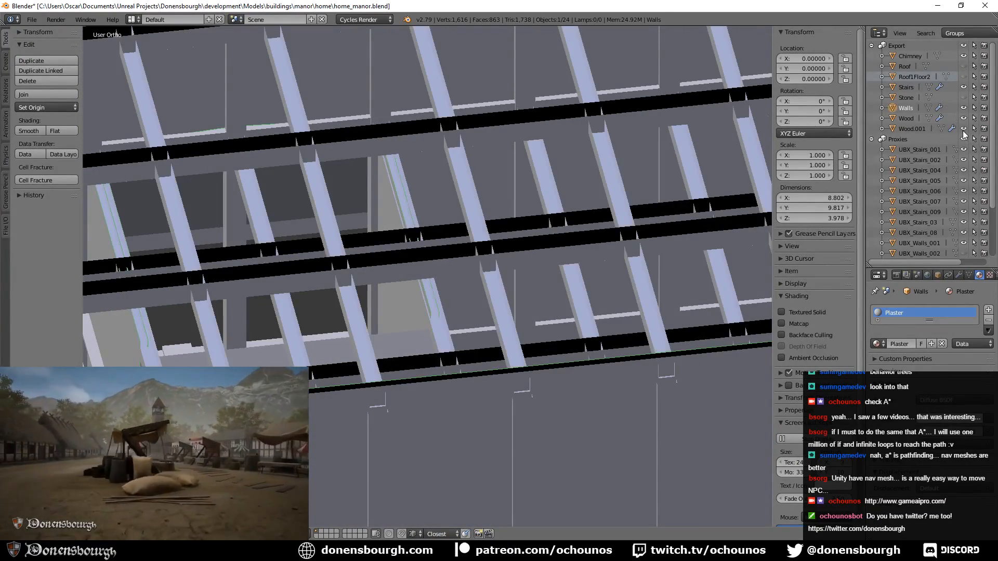
pyautogui.moveTo(530, 298); pyautogui.dragTo(457, 293, button='middle')
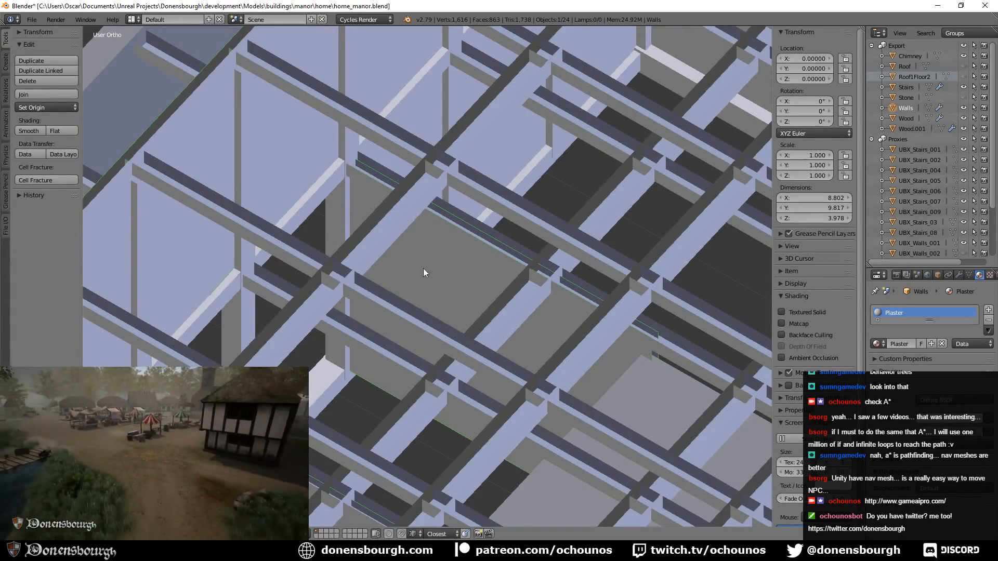
pyautogui.hotkey('ctrl', 's')
pyautogui.click(256, 267)
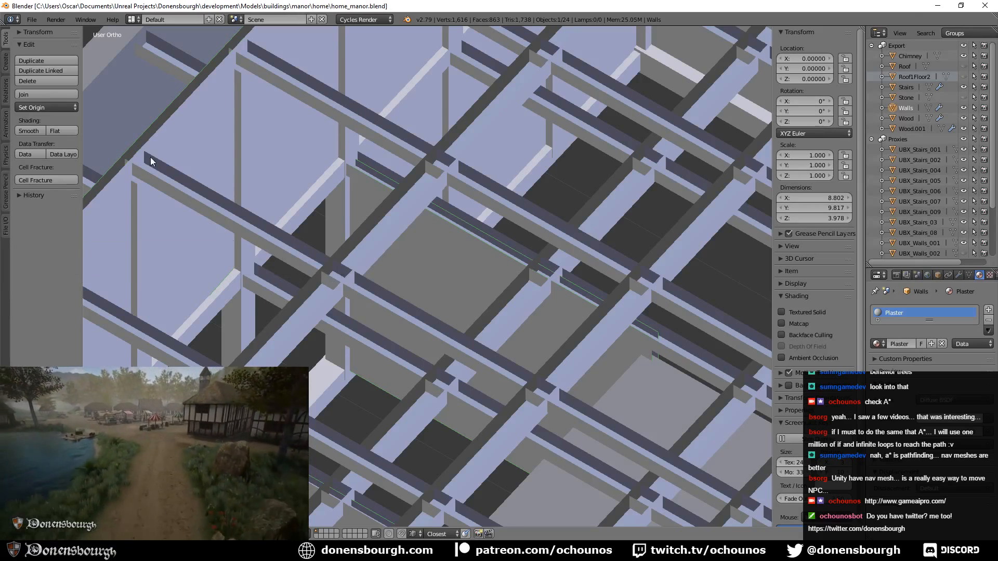
# - Export the model as FBX over the existing home_manor.fbx
pyautogui.click(37, 20)
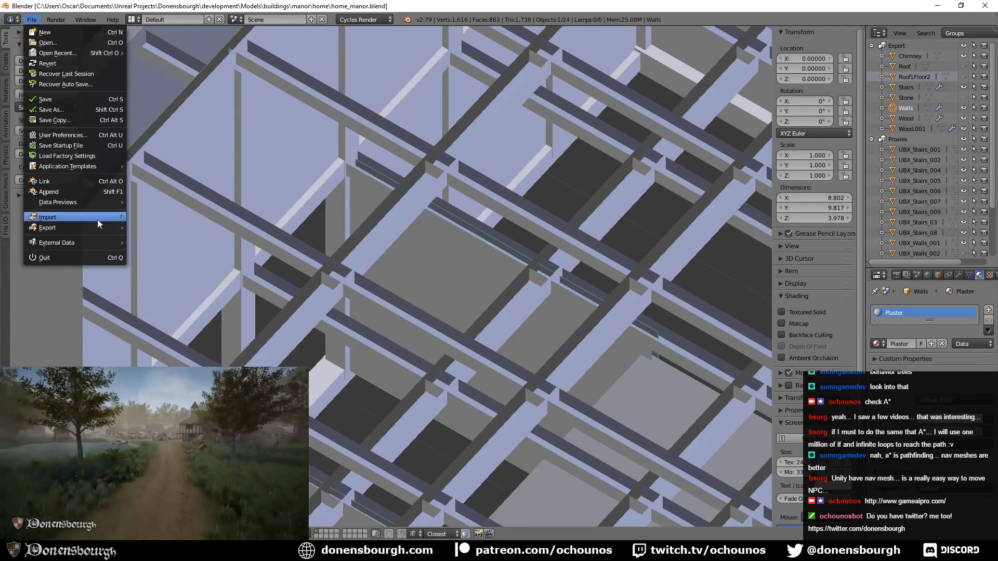
pyautogui.moveTo(98, 228)
pyautogui.click(182, 251)
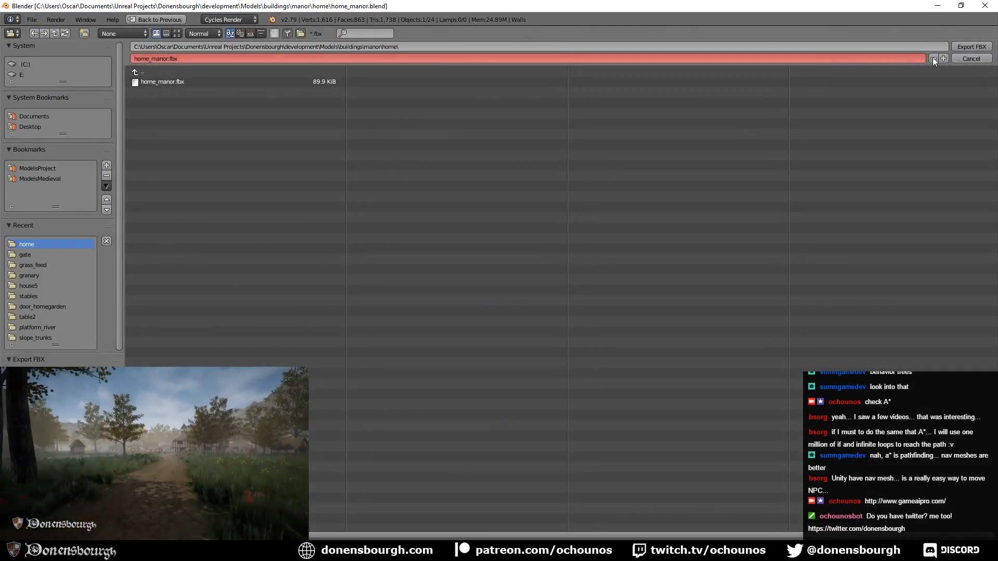
pyautogui.click(973, 49)
# - Switch to Unreal Editor and reimport the home_manor mesh
pyautogui.hotkey('alt', 'Tab')
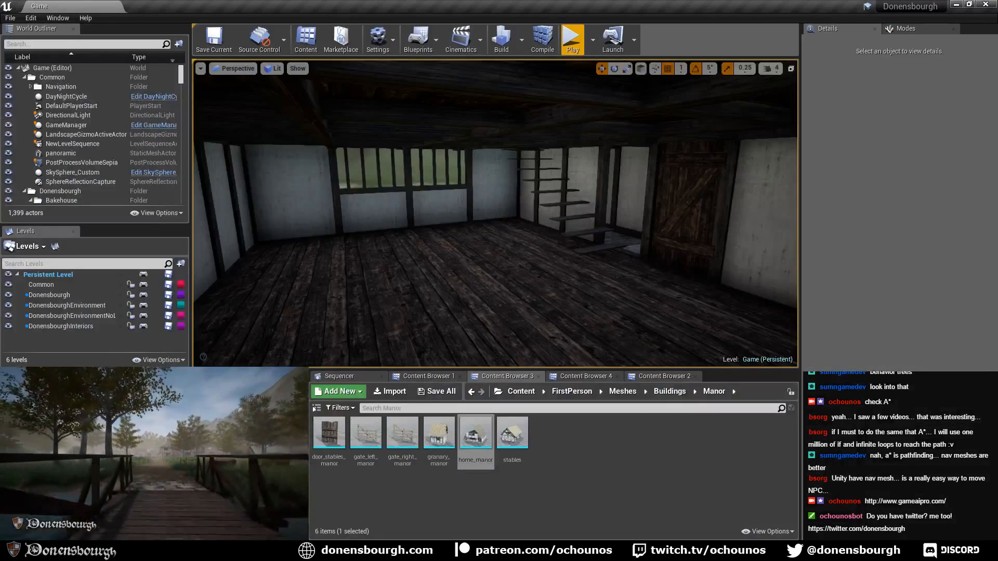
pyautogui.rightClick(476, 434)
pyautogui.click(521, 184)
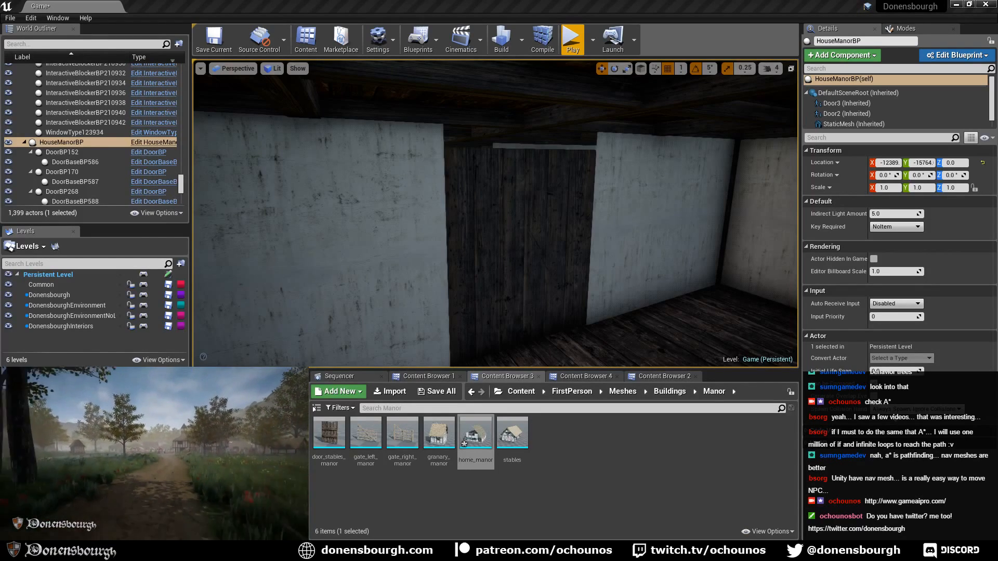
pyautogui.moveTo(365, 315)
pyautogui.mouseDown(button='right')
pyautogui.moveTo(403, 310)
pyautogui.moveTo(385, 311)
pyautogui.moveTo(395, 336)
pyautogui.moveTo(463, 338)
pyautogui.moveTo(364, 332)
pyautogui.mouseUp(button='right')
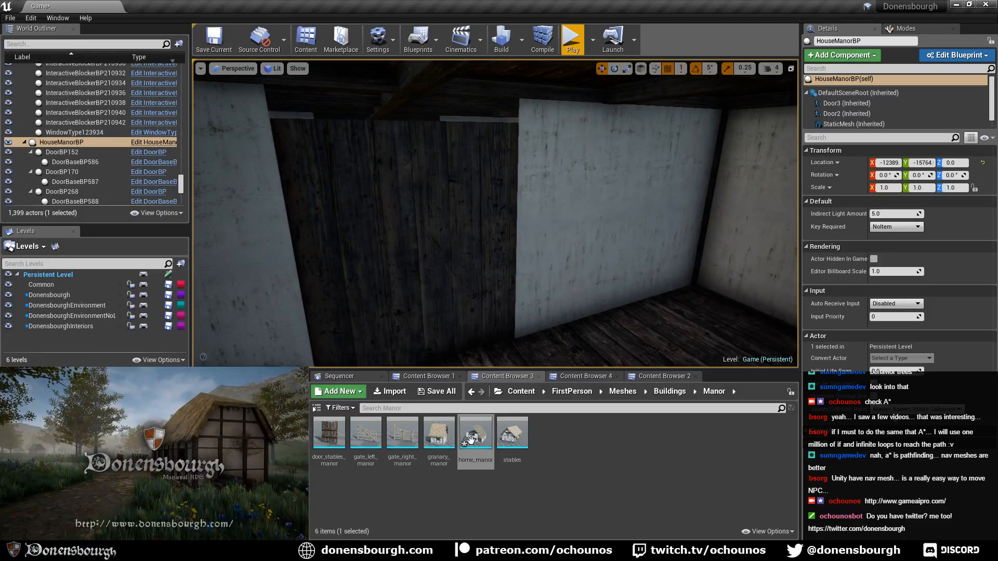
# - Open the home_manor mesh and rename its Element 0 material slot to Bricks
pyautogui.doubleClick(492, 433)
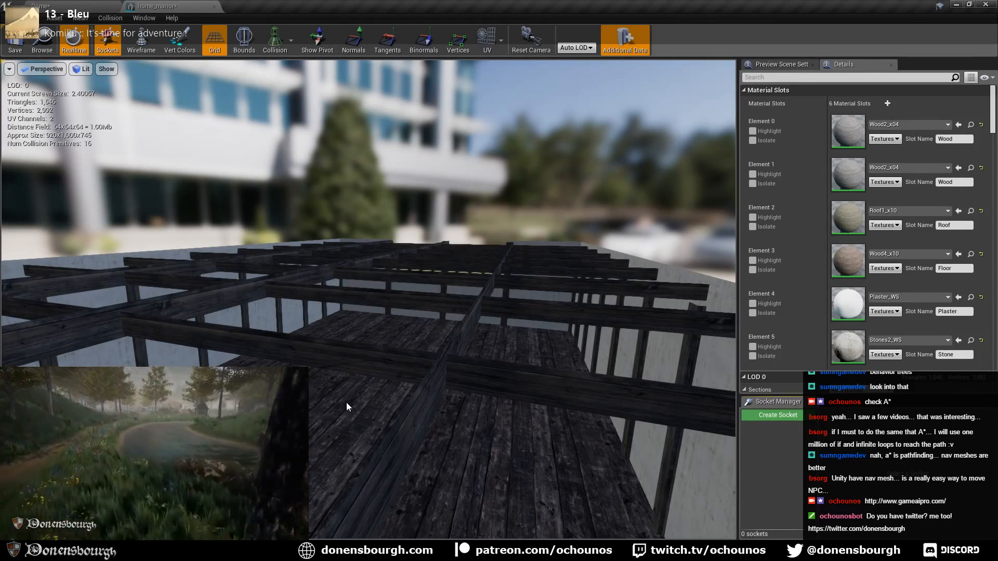
pyautogui.moveTo(342, 417); pyautogui.dragTo(313, 409, button='right')
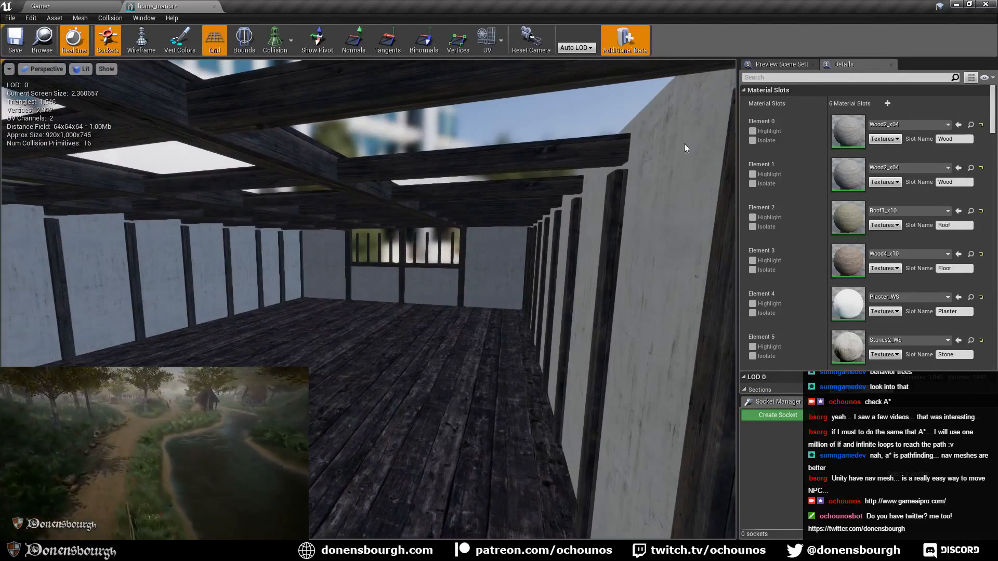
pyautogui.click(953, 139)
pyautogui.write('Brick')
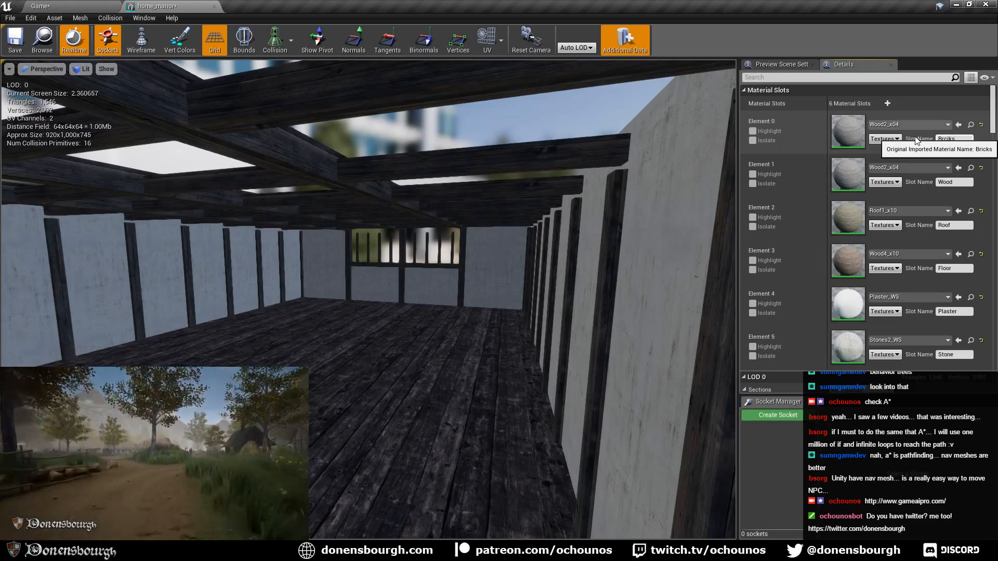
pyautogui.press('BackSpace')
pyautogui.press('BackSpace')
pyautogui.press('BackSpace')
pyautogui.write('icks')
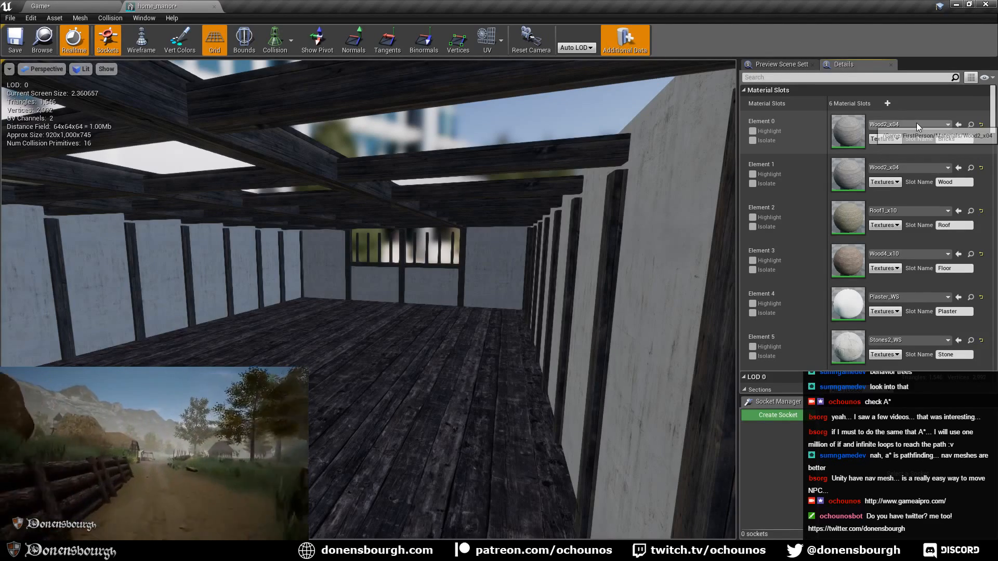
# - Assign the Brick_x04 material to Element 0, save the home_manor mesh, and close its editor
pyautogui.click(916, 123)
pyautogui.write('brick')
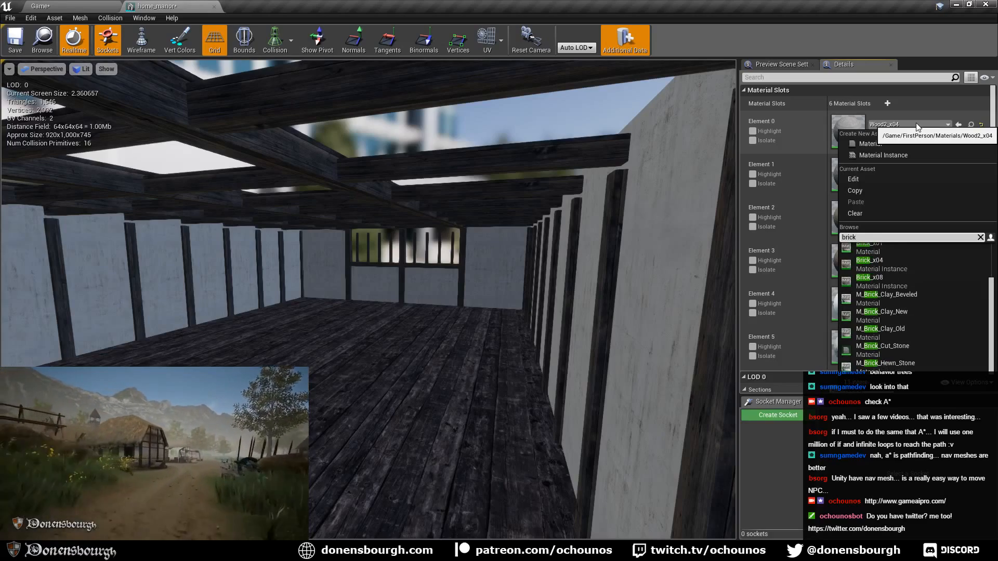
pyautogui.click(909, 271)
pyautogui.moveTo(423, 297)
pyautogui.mouseDown(button='right')
pyautogui.moveTo(425, 283)
pyautogui.moveTo(432, 309)
pyautogui.moveTo(414, 304)
pyautogui.moveTo(414, 296)
pyautogui.moveTo(432, 310)
pyautogui.mouseUp(button='right')
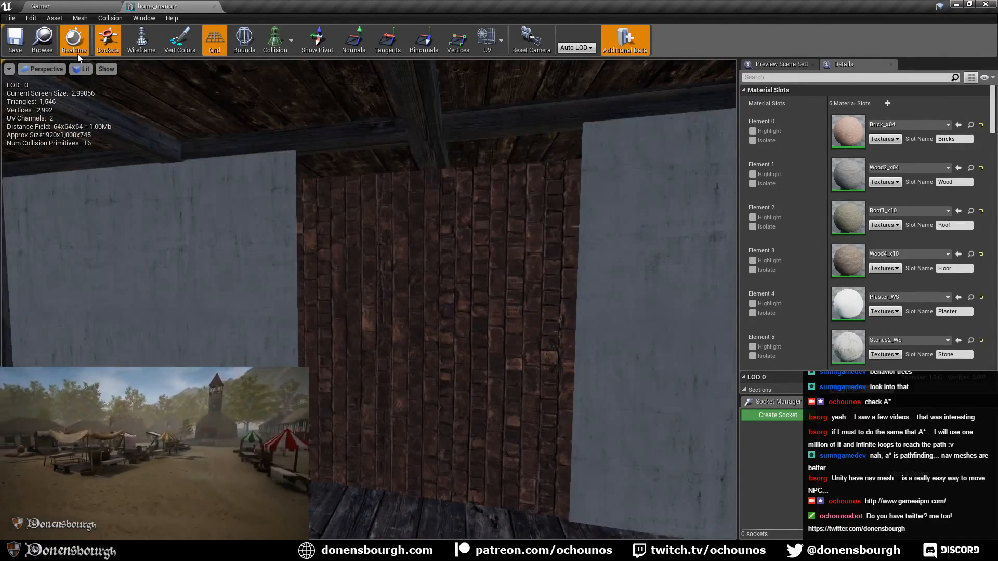
pyautogui.click(15, 40)
pyautogui.hotkey('ctrl', 'F4')
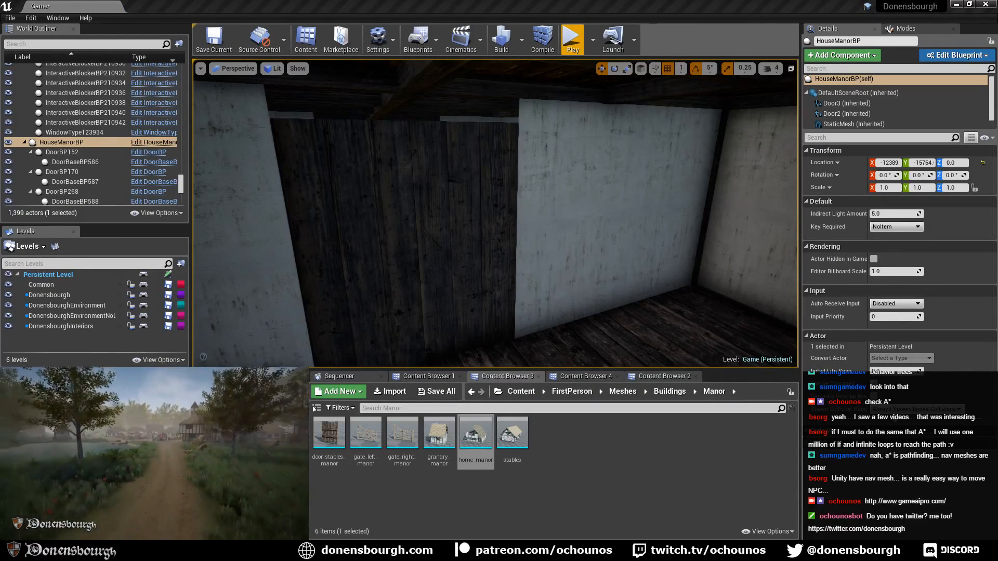
# - Start playing the level inside the manor house and walk past the chimney and stairs to test the door and collisions
pyautogui.moveTo(396, 278); pyautogui.dragTo(396, 278, button='right')
pyautogui.press('s')
pyautogui.press('w')
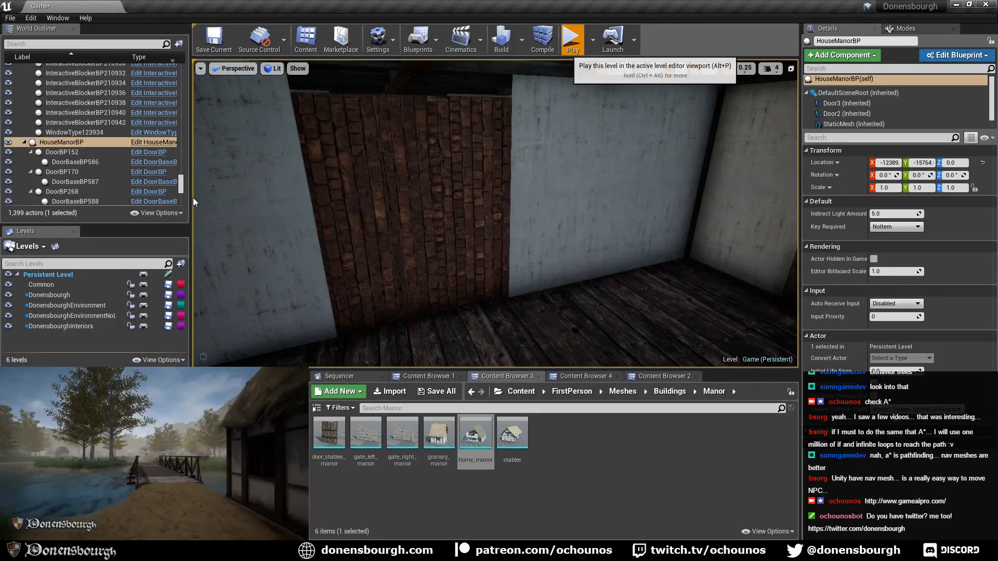
pyautogui.click(572, 39)
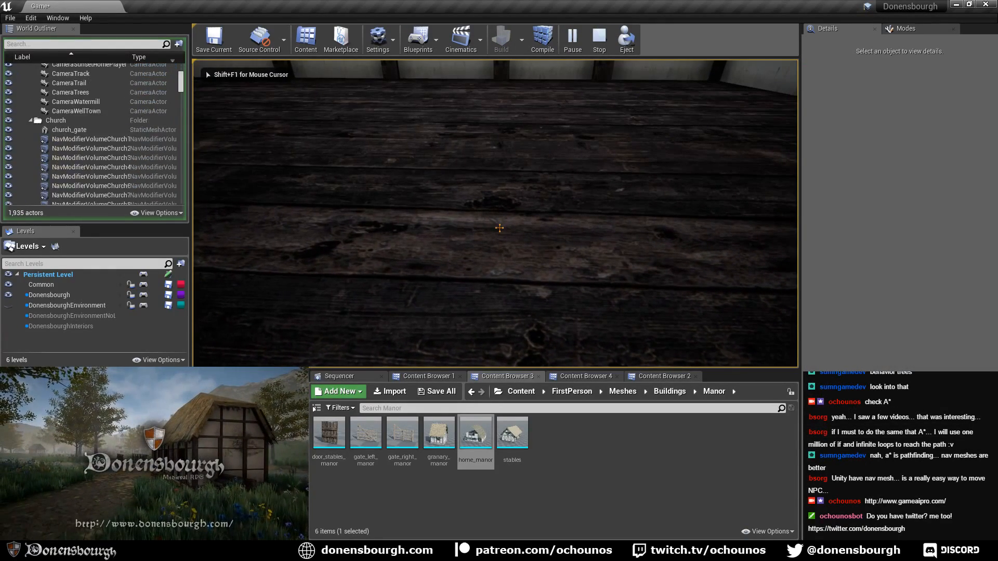
pyautogui.press('w')
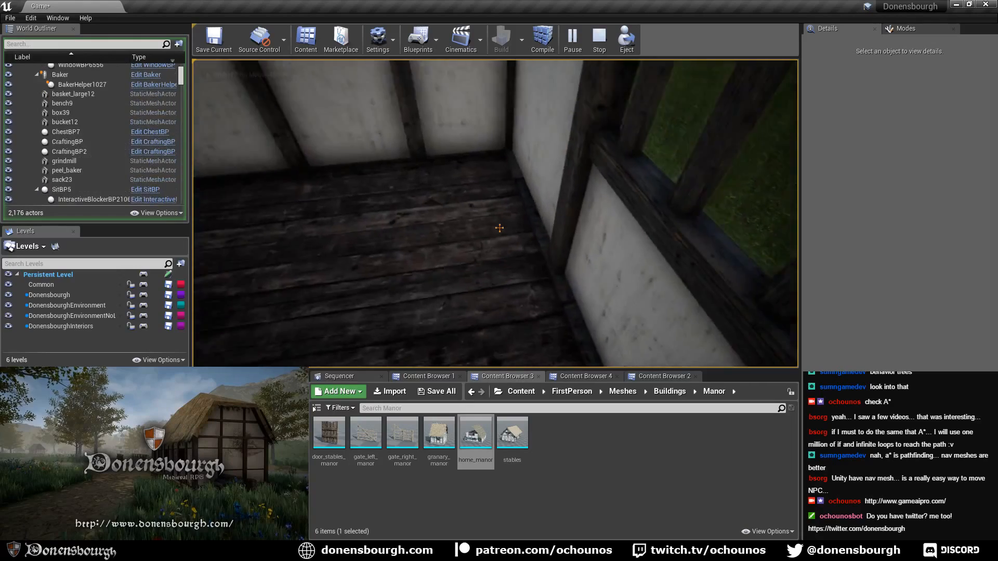
pyautogui.press('w')
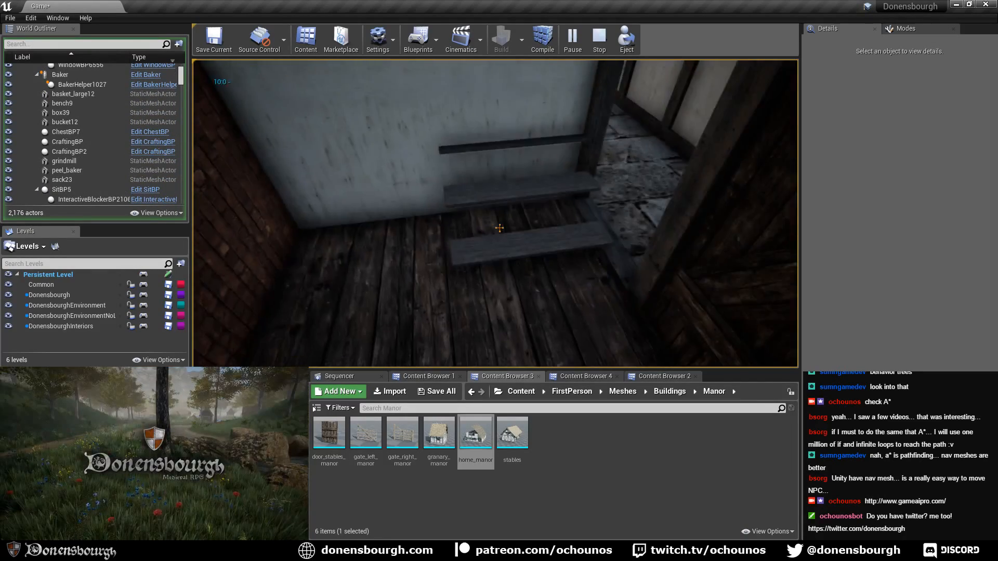
pyautogui.press('e')
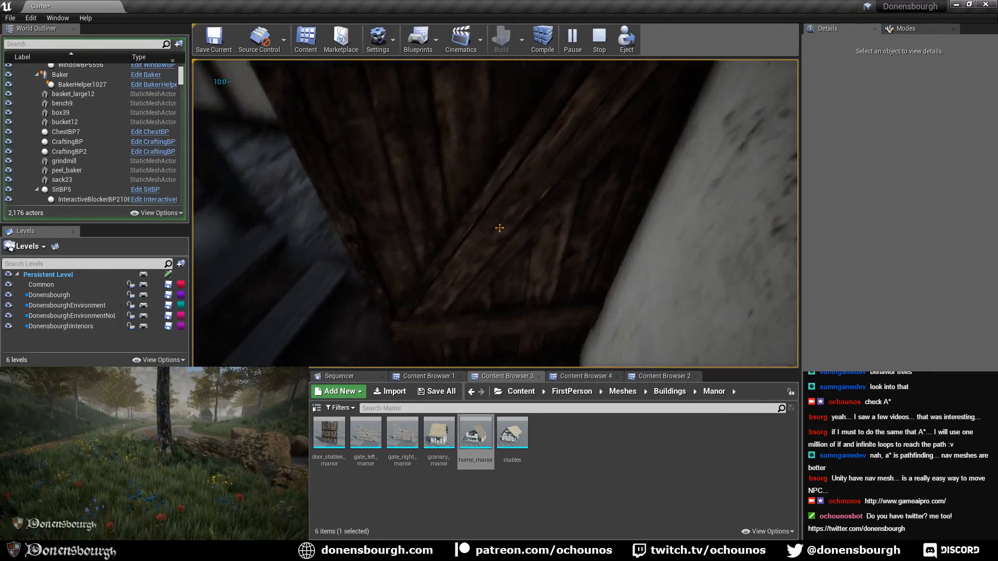
pyautogui.press('w')
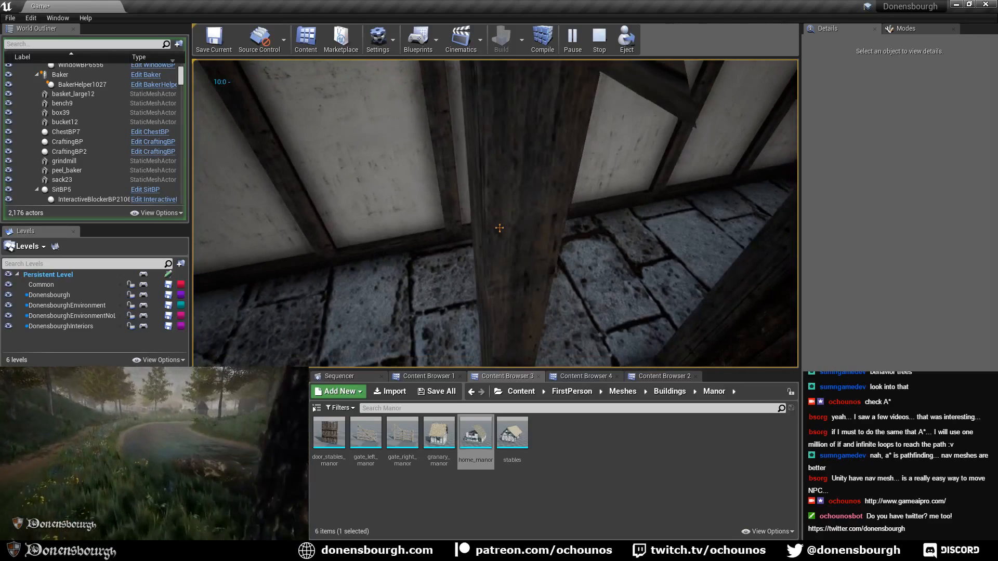
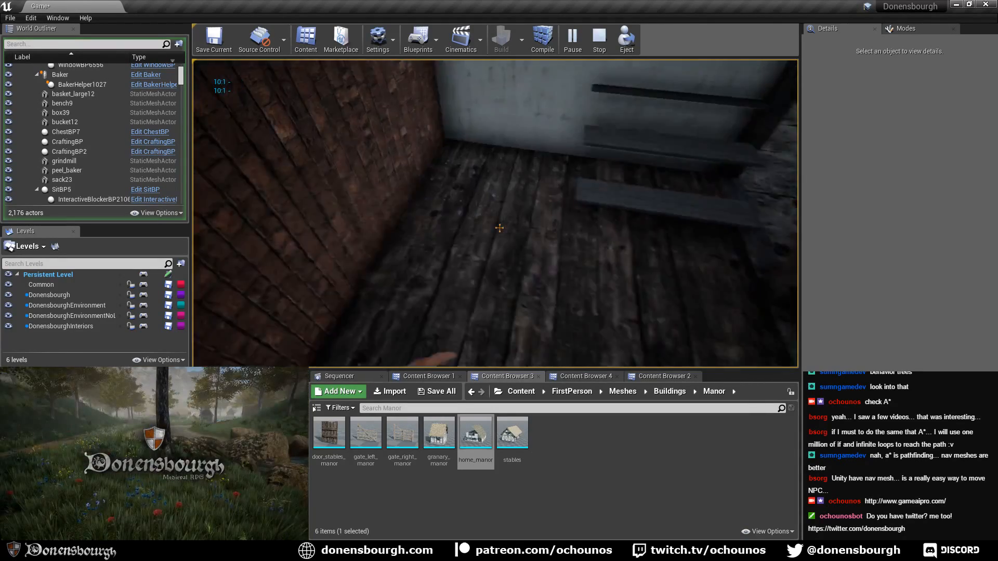
# - Walk back and forth through the manor's interior doorway, operating the door to check its clearance and collisions, and stop the play session
pyautogui.press('w')
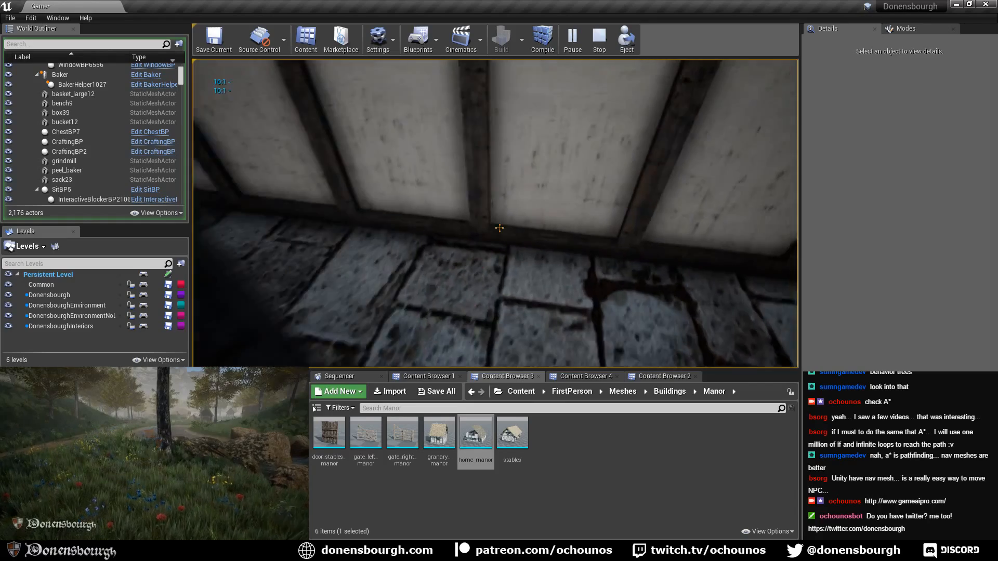
pyautogui.press('w')
pyautogui.press('e')
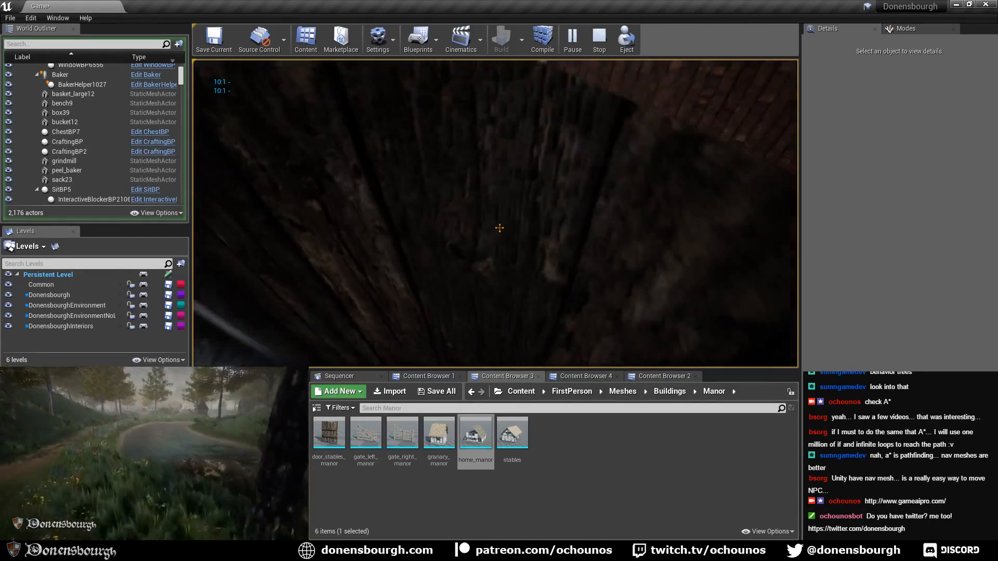
pyautogui.press('e')
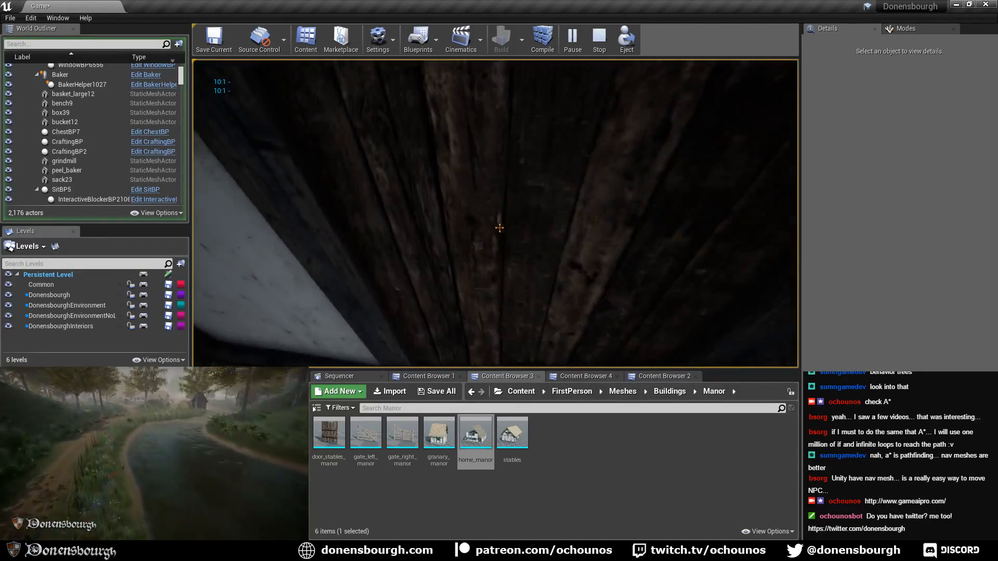
pyautogui.press('w')
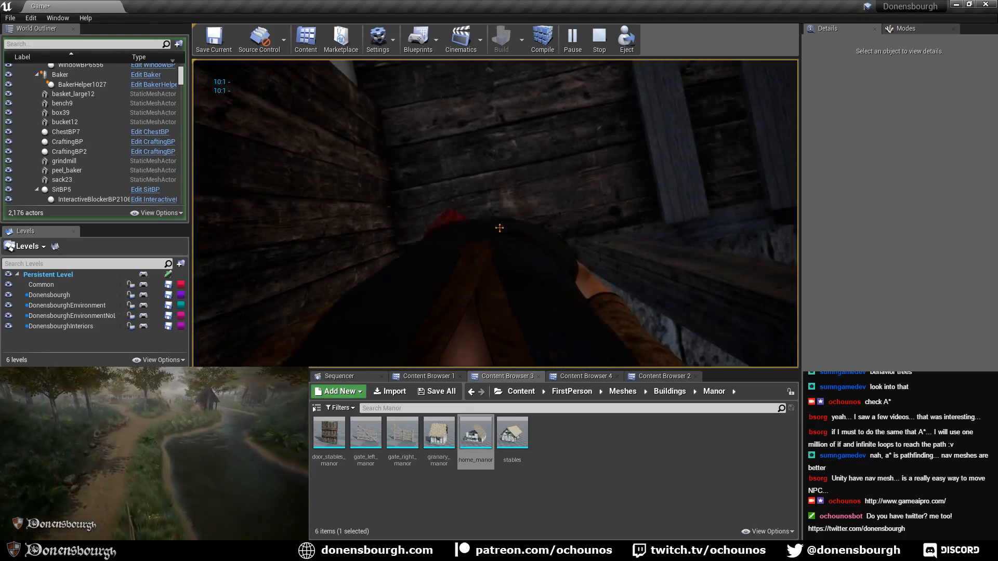
pyautogui.press('w')
pyautogui.press('s')
pyautogui.press('w')
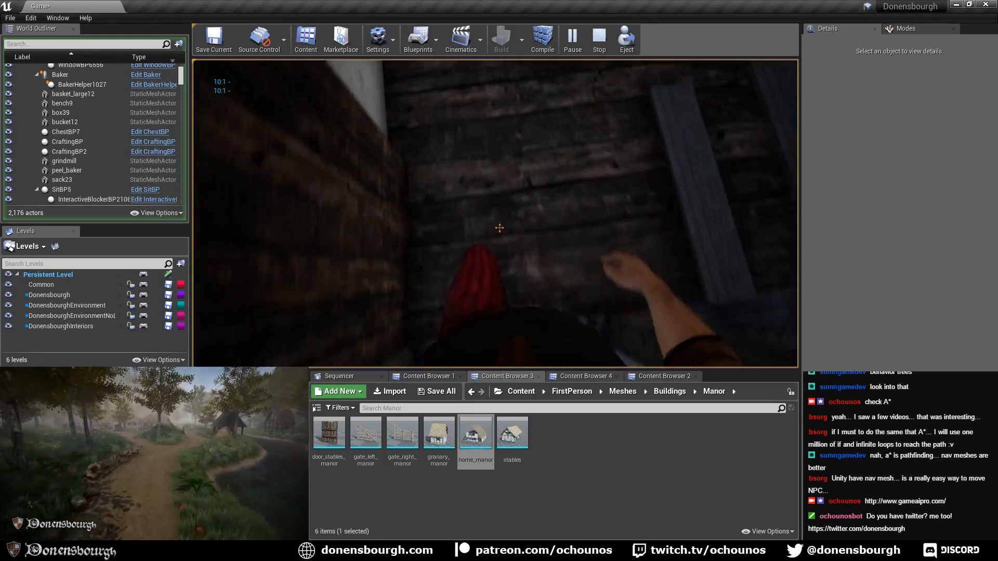
pyautogui.press('s')
pyautogui.press('w')
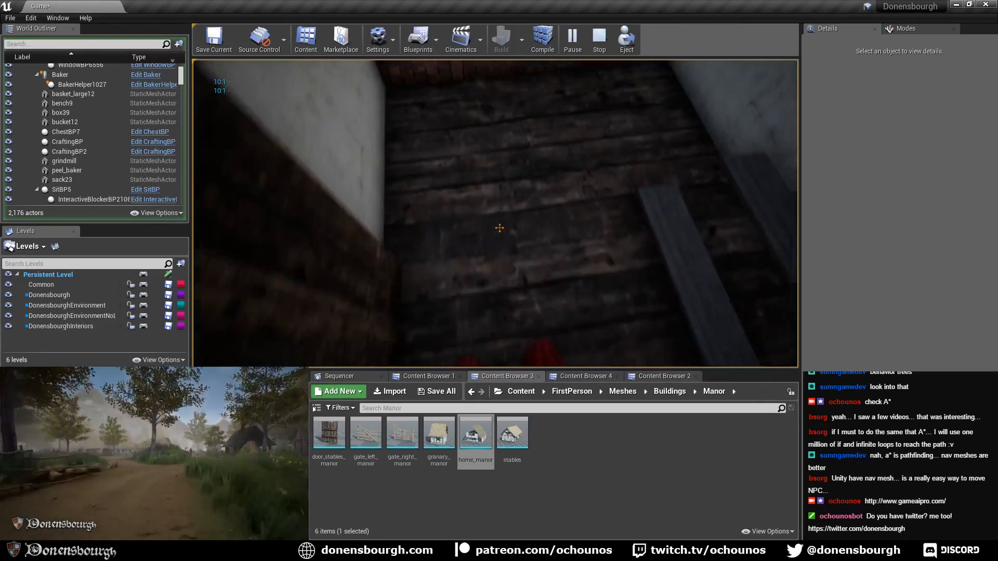
pyautogui.press('w')
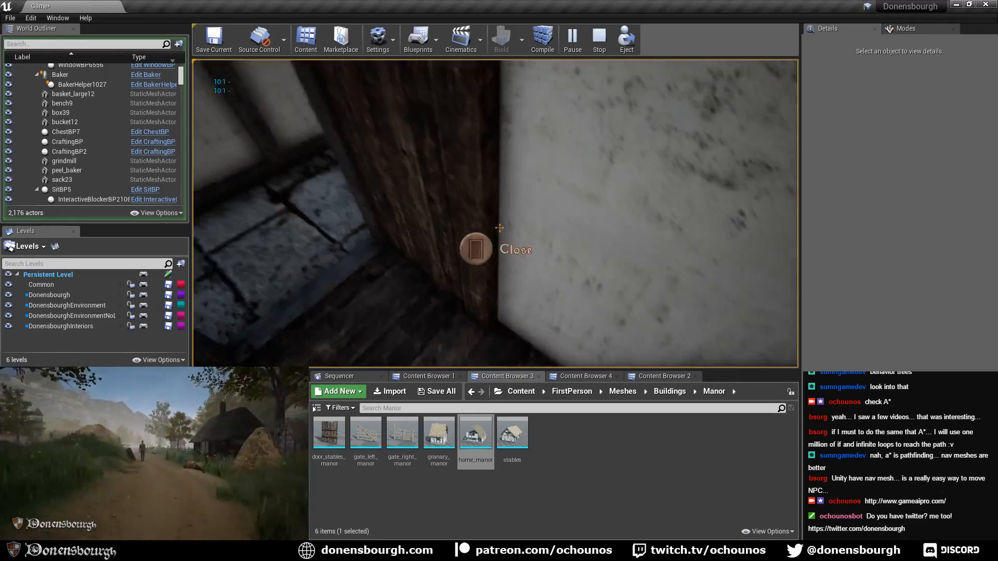
pyautogui.press('Escape')
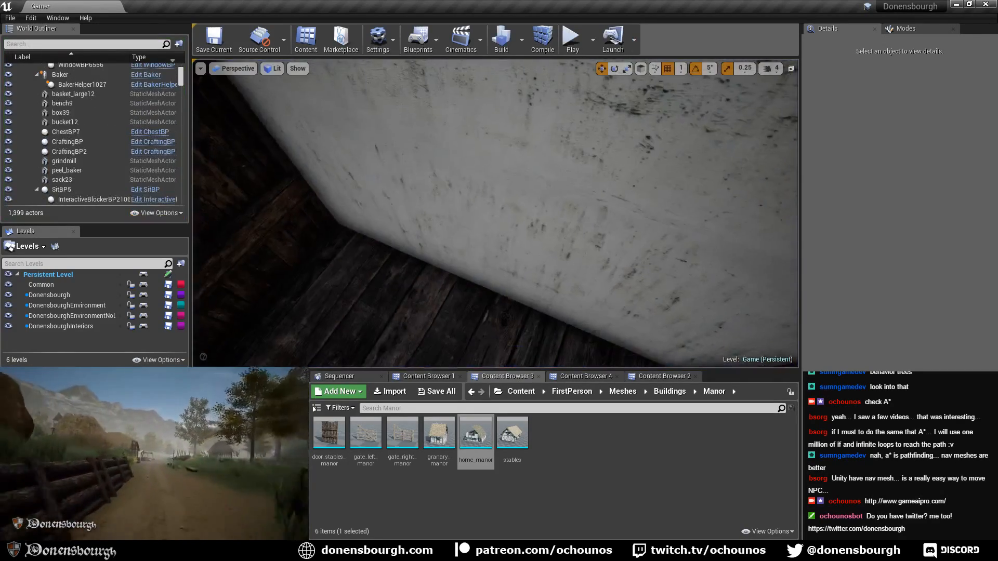
# - Open the HouseManorBP blueprint and show the interior door near the stairs in its 3D preview
pyautogui.click(438, 374)
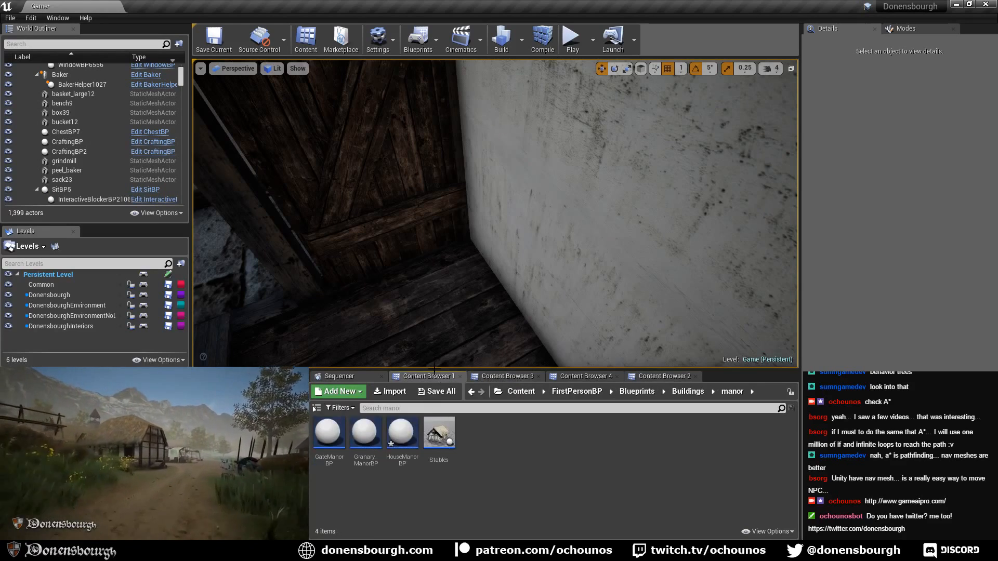
pyautogui.doubleClick(400, 433)
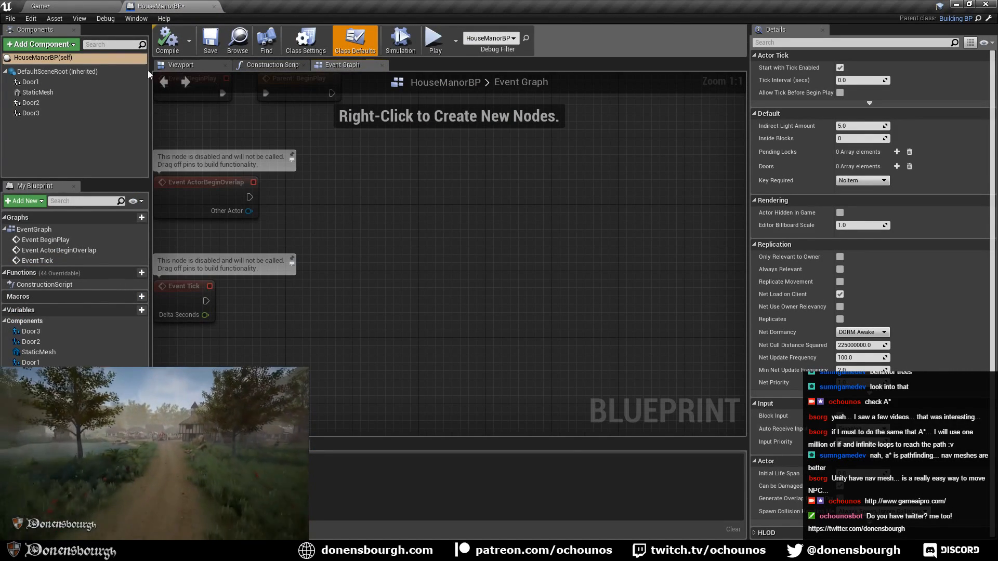
pyautogui.click(181, 64)
pyautogui.press('w')
pyautogui.moveTo(449, 253); pyautogui.dragTo(406, 255, button='right')
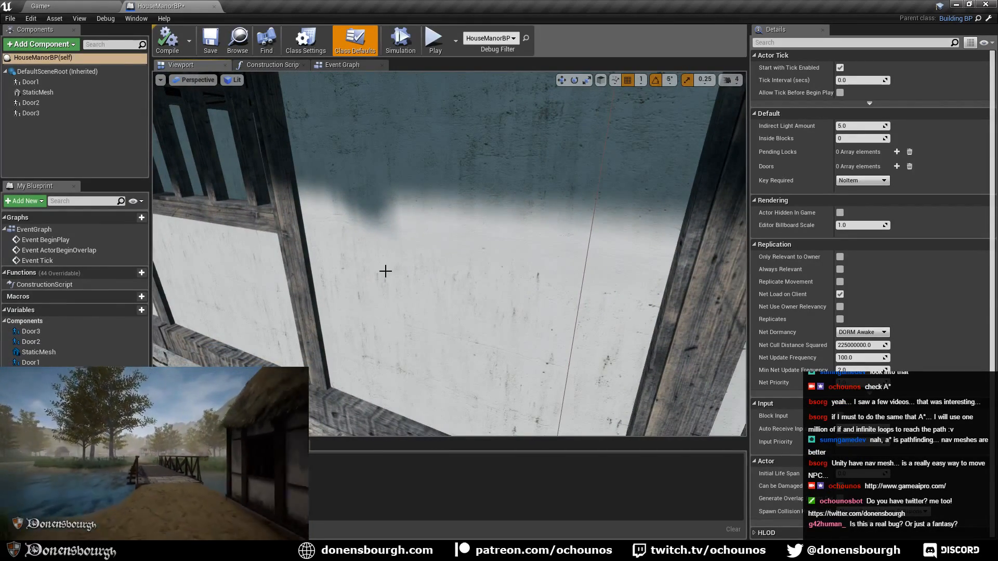
pyautogui.moveTo(387, 296); pyautogui.dragTo(478, 260, button='right')
pyautogui.press('w')
pyautogui.press('w')
pyautogui.press('w')
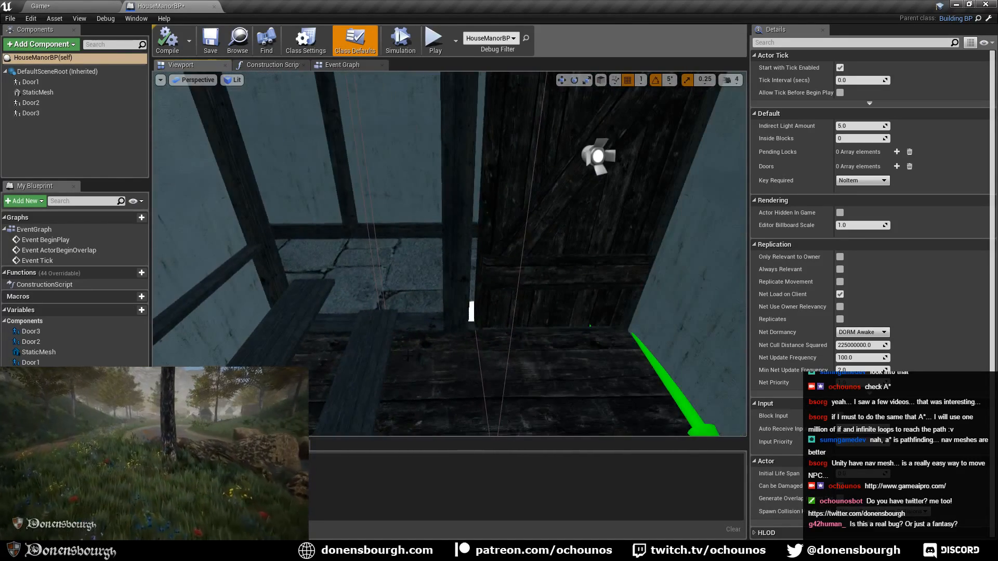
# - Move Door3 within its frame to about X 290 and Y 2, and save and compile the blueprint
pyautogui.click(468, 313)
pyautogui.moveTo(479, 260); pyautogui.dragTo(499, 265, button='right')
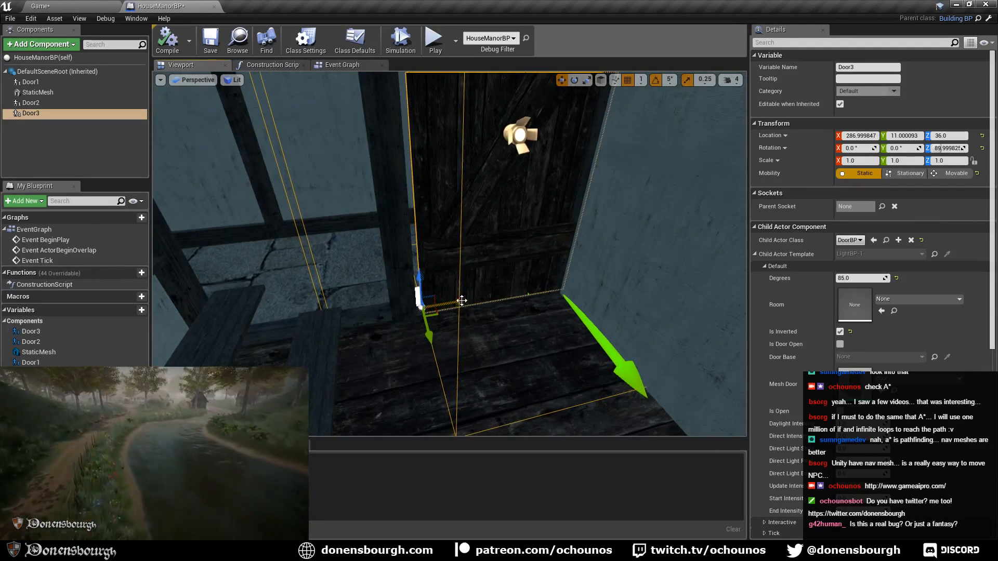
pyautogui.moveTo(462, 301); pyautogui.dragTo(447, 300)
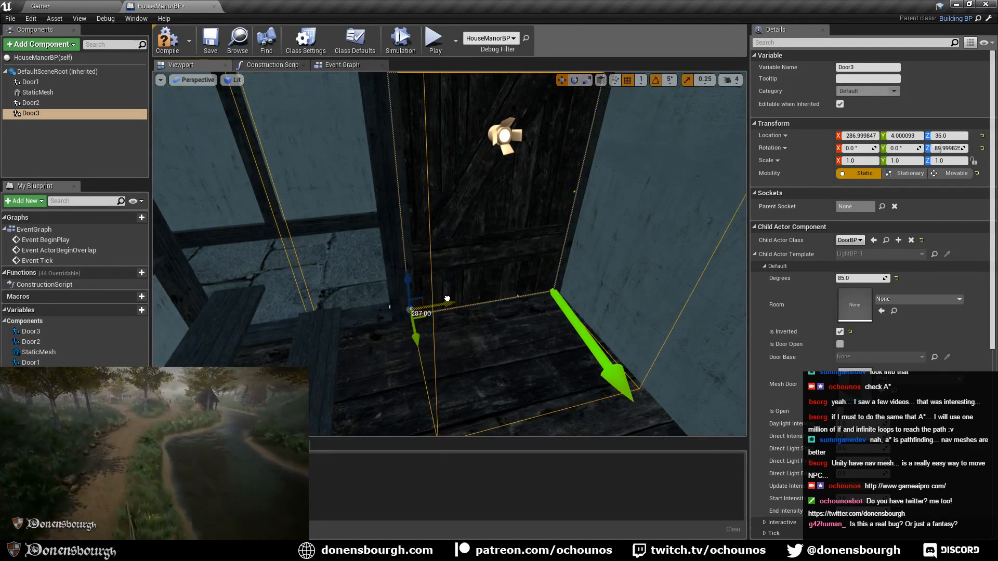
pyautogui.moveTo(415, 338); pyautogui.dragTo(415, 332)
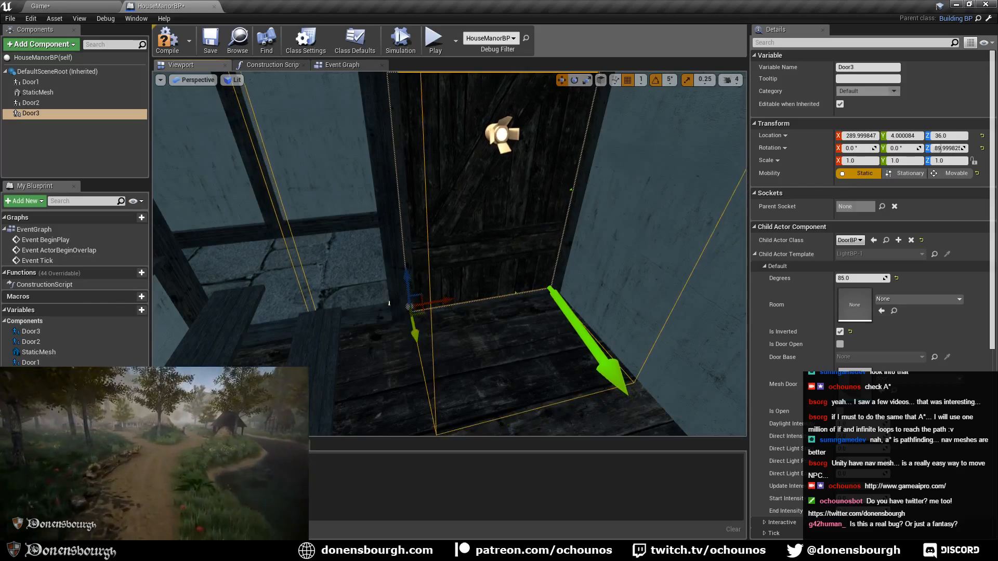
pyautogui.moveTo(423, 331); pyautogui.dragTo(626, 325, button='right')
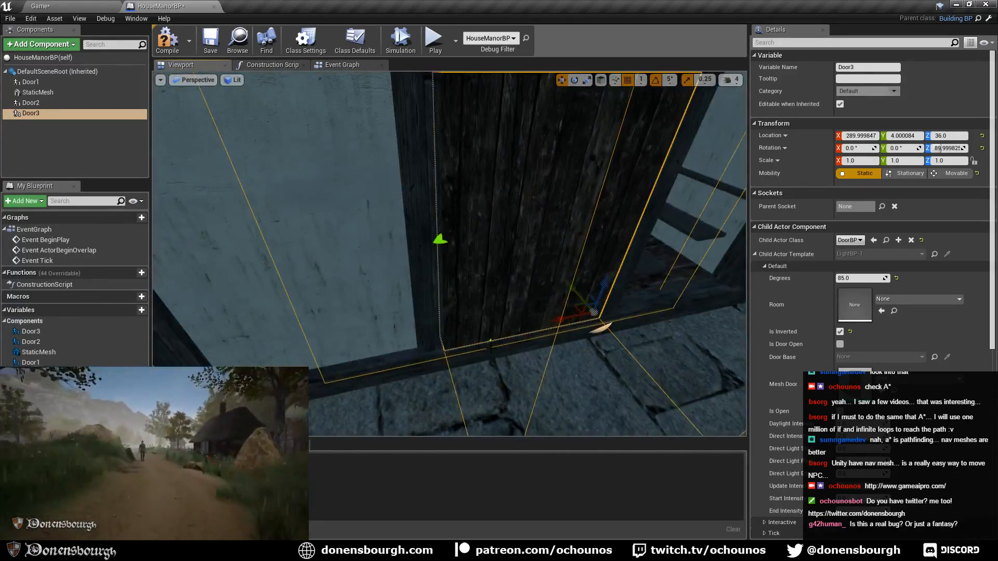
pyautogui.moveTo(554, 320); pyautogui.dragTo(558, 320)
pyautogui.moveTo(555, 328); pyautogui.dragTo(621, 327, button='right')
pyautogui.hotkey('ctrl', 's')
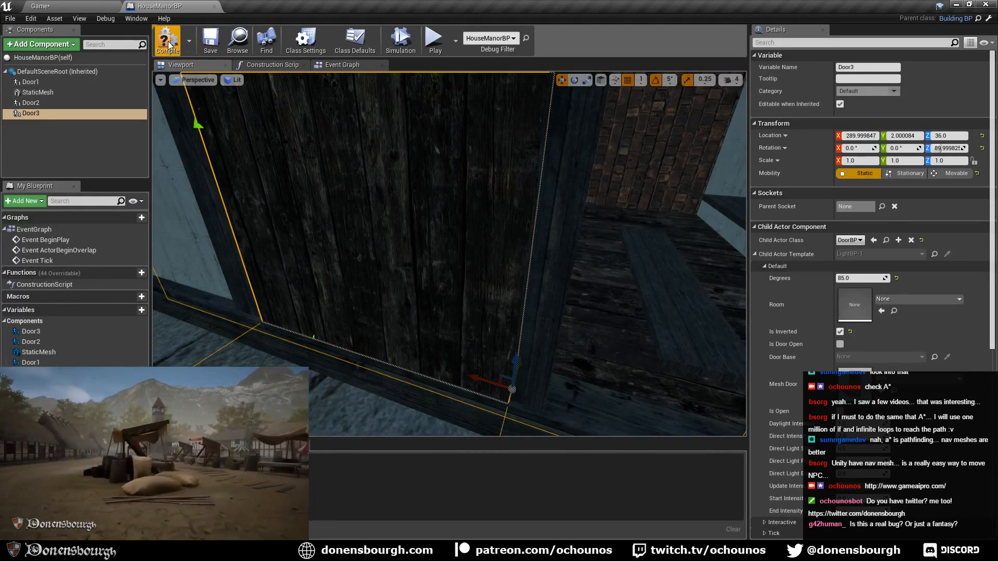
pyautogui.click(164, 49)
# - Return to the level and play-test the repositioned Door3, checking its opening angle against the adjacent white wall from both sides
pyautogui.click(64, 5)
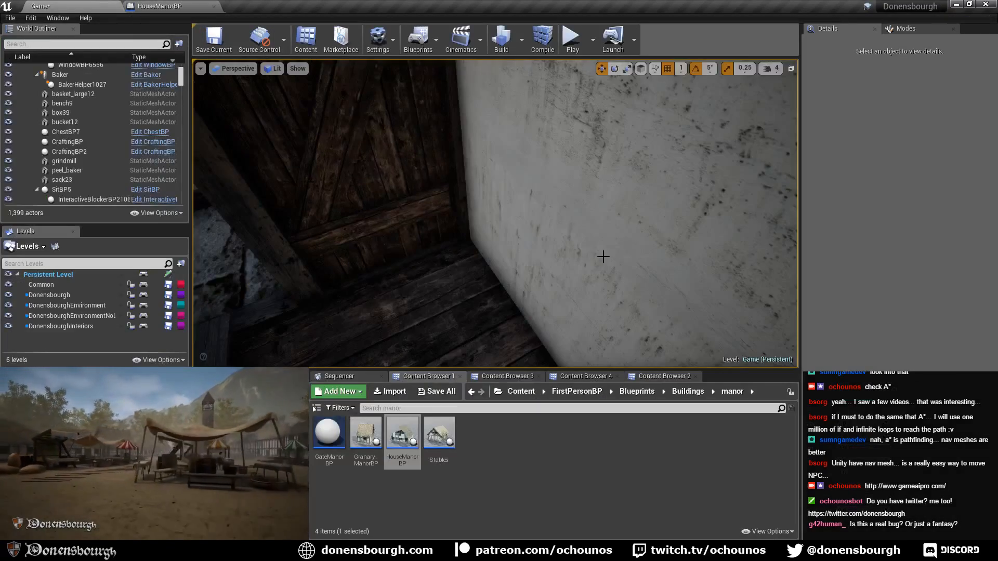
pyautogui.moveTo(518, 264); pyautogui.dragTo(519, 257, button='right')
pyautogui.click(572, 41)
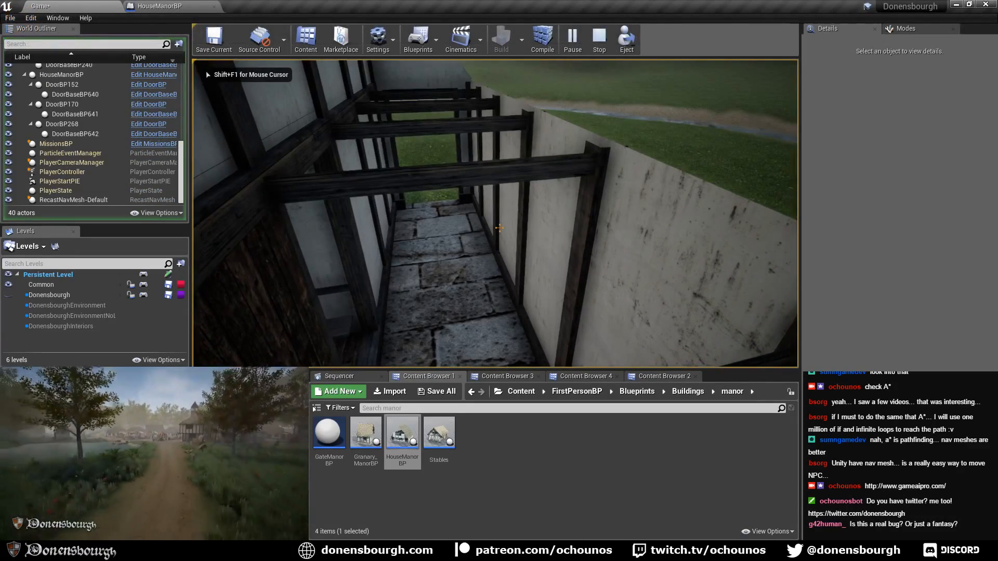
pyautogui.press('w')
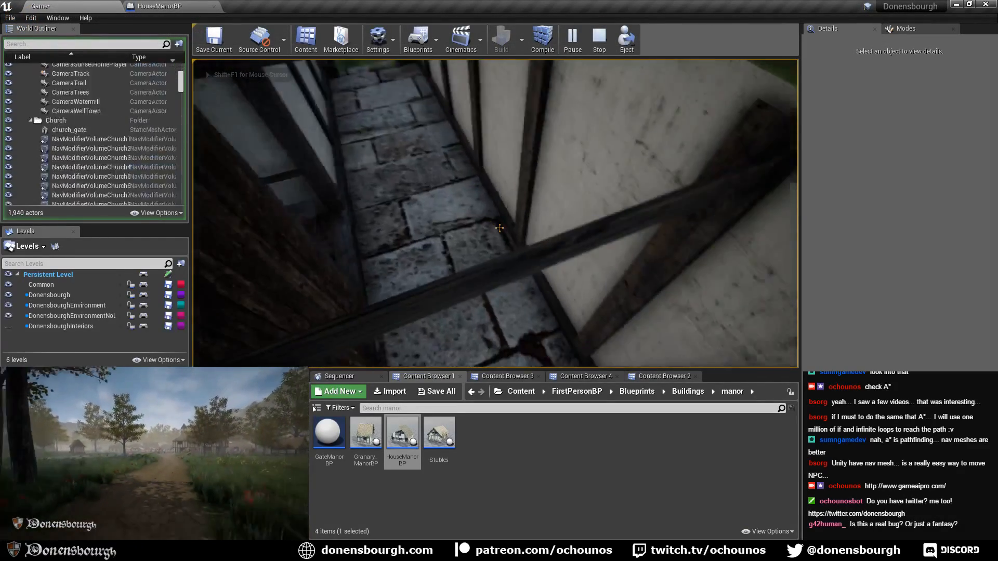
pyautogui.press('w')
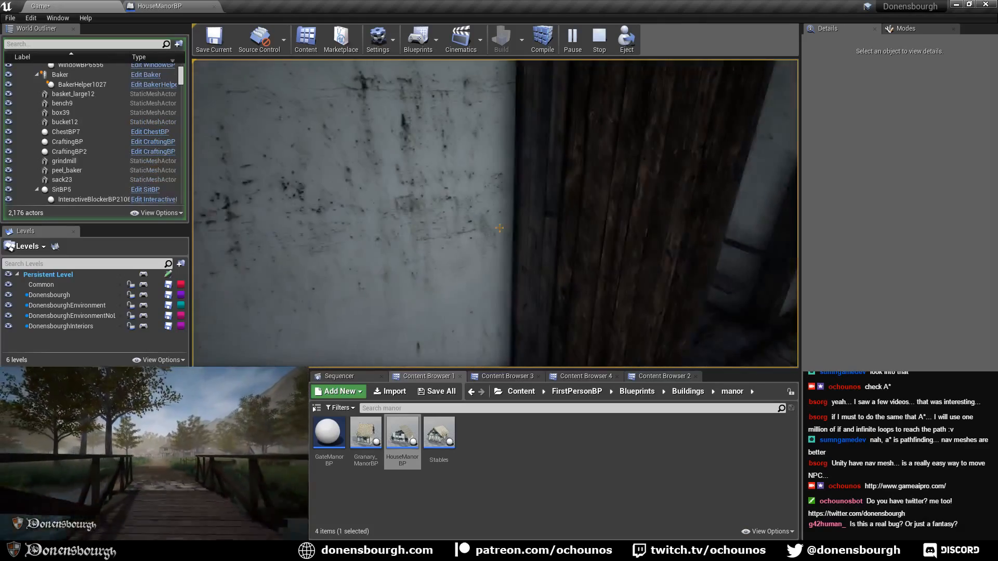
pyautogui.press('w')
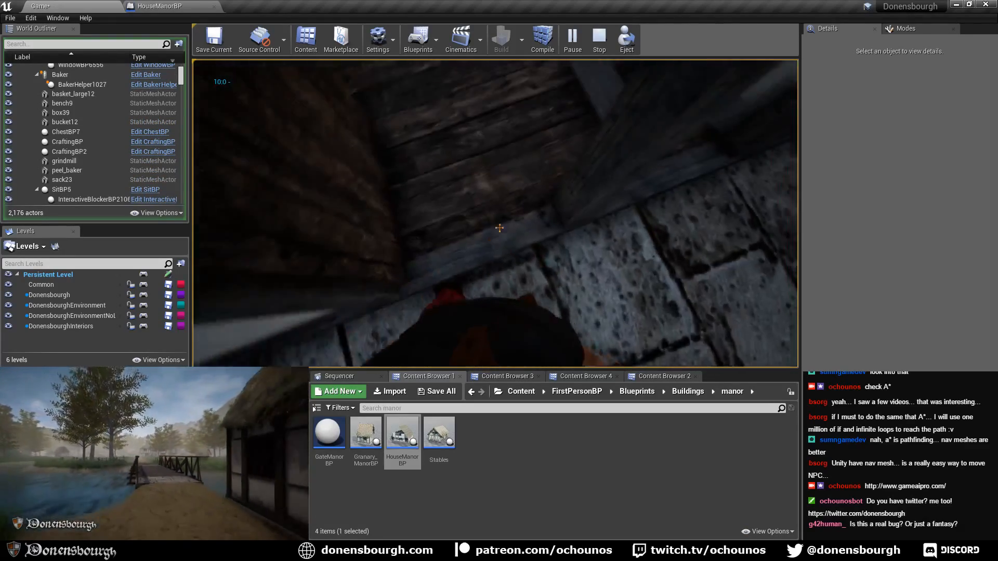
pyautogui.press('w')
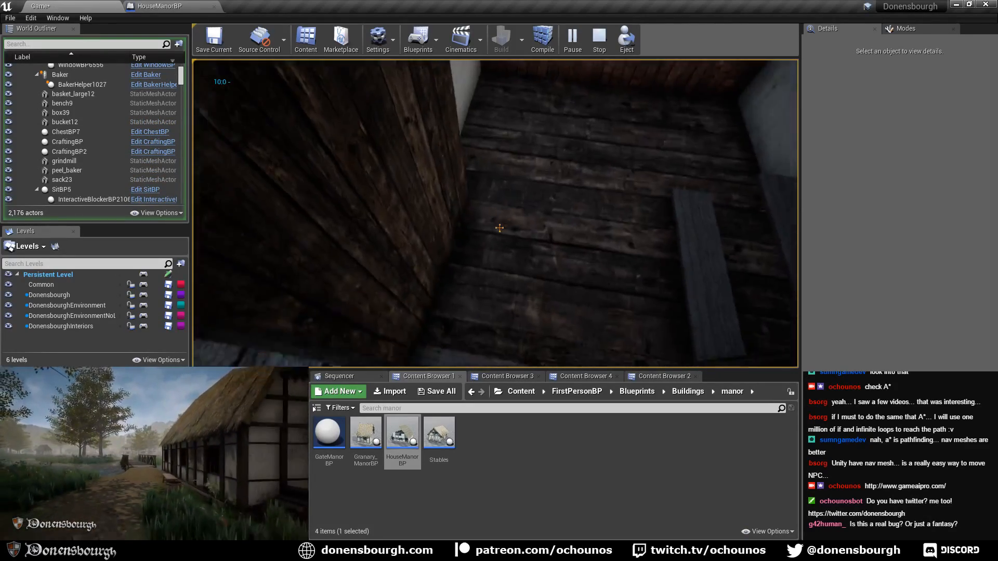
pyautogui.press('w')
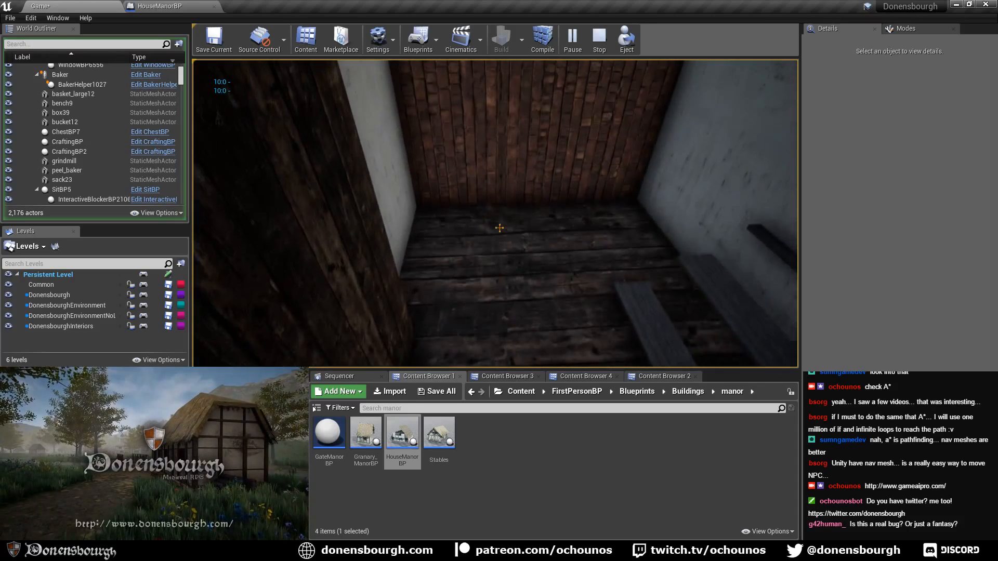
pyautogui.press('s')
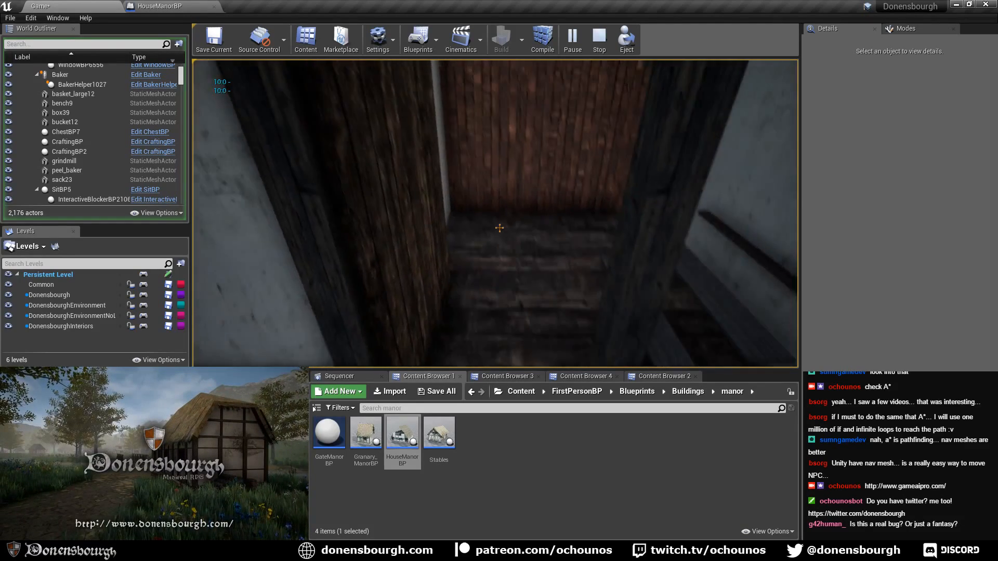
pyautogui.press('w')
pyautogui.press('s')
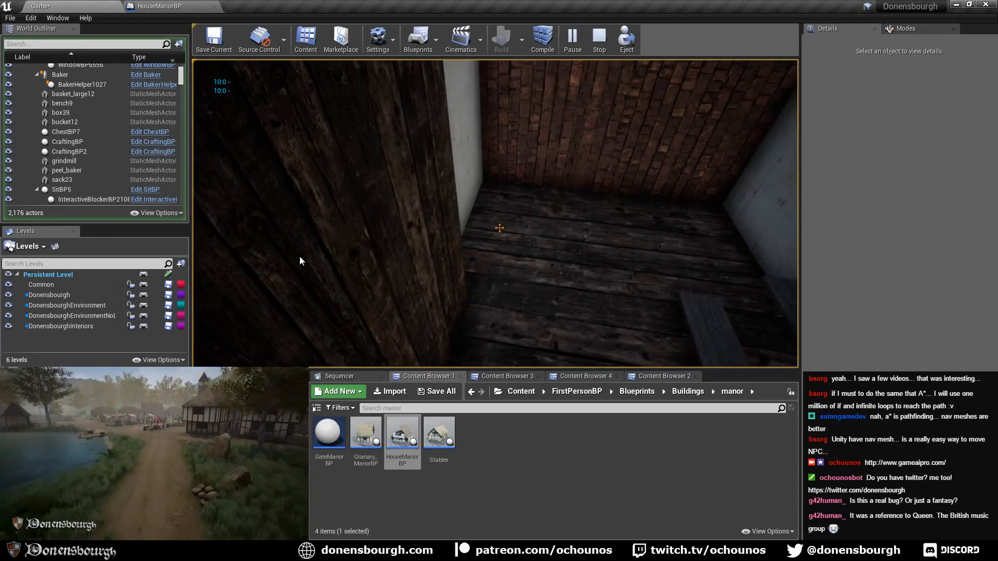
pyautogui.press('Escape')
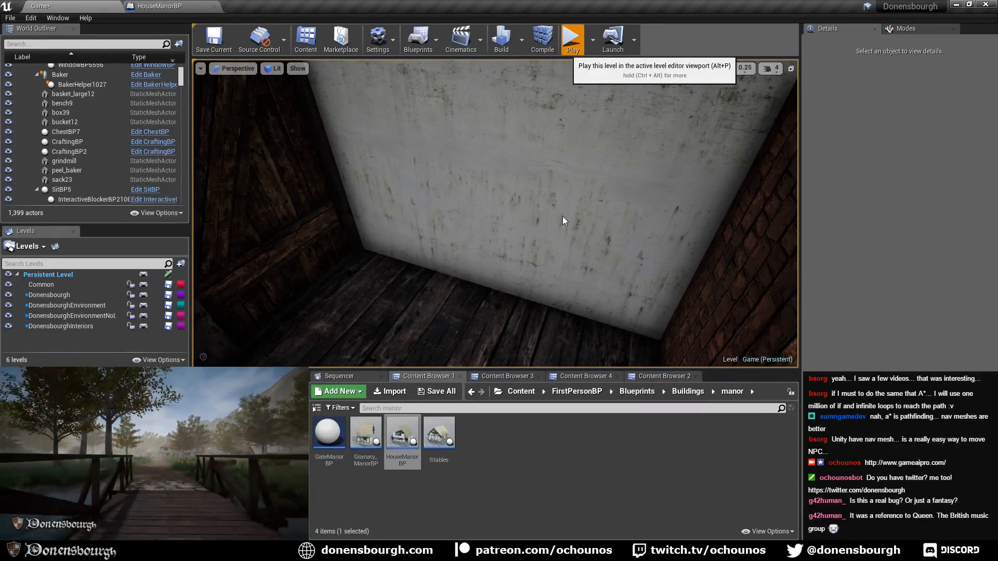
pyautogui.hotkey('alt', 'p')
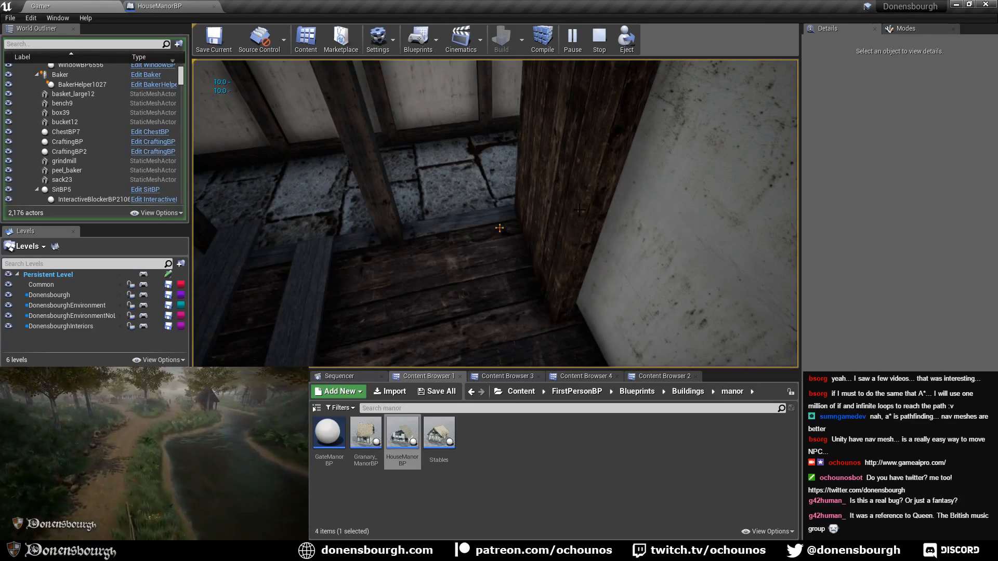
pyautogui.press('Escape')
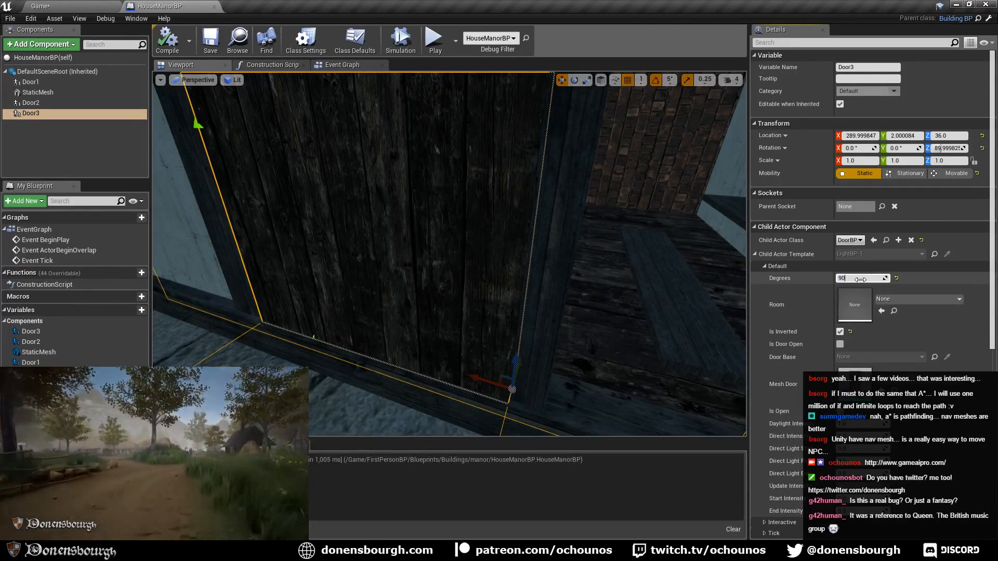
# - Set Door3's Degrees to 90 in HouseManorBP, and save and compile the blueprint
pyautogui.press('Return')
pyautogui.click(201, 51)
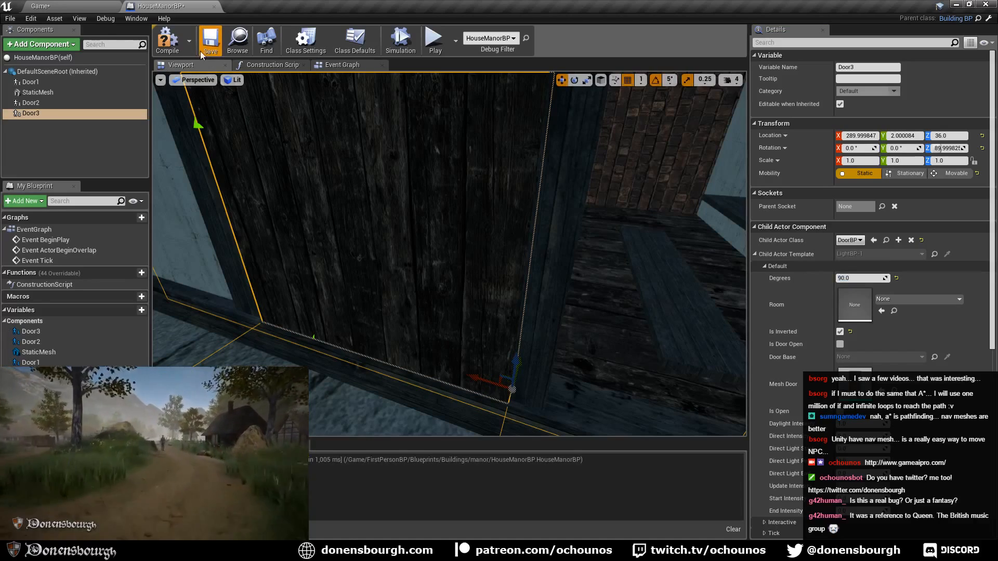
pyautogui.click(165, 49)
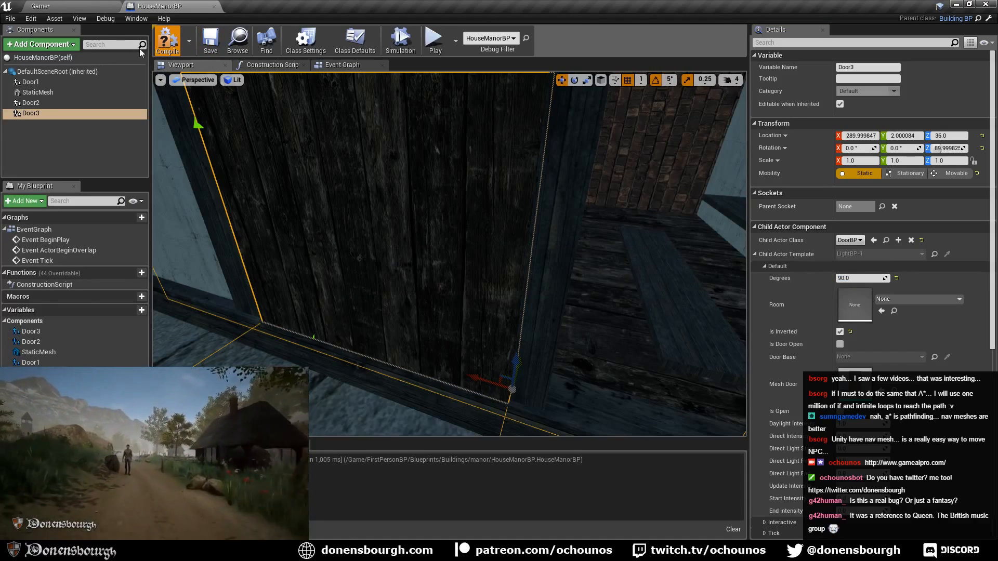
# - Return to the level, play-test Door3 at its new opening angle, and examine its doorway up close in the viewport
pyautogui.click(87, 5)
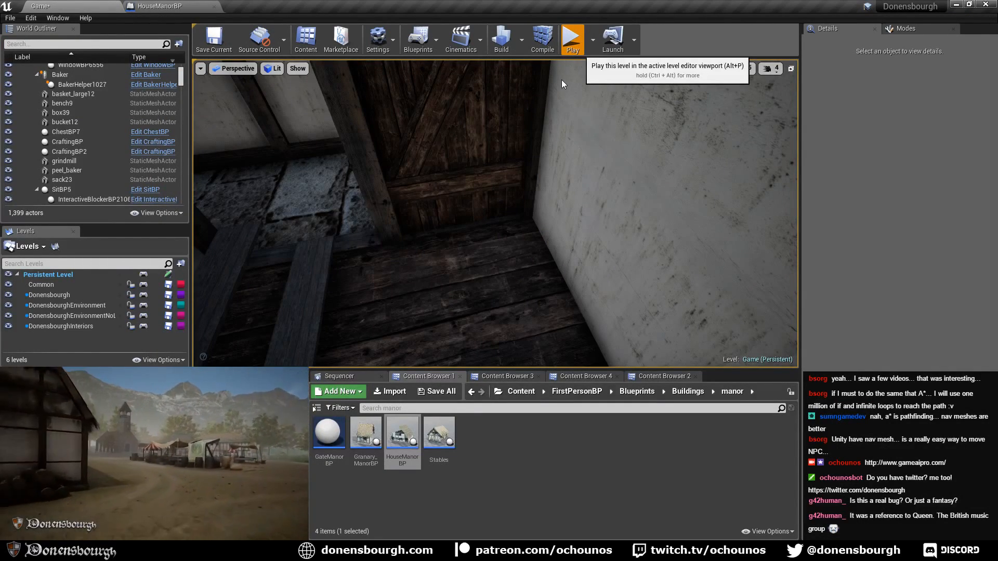
pyautogui.click(573, 39)
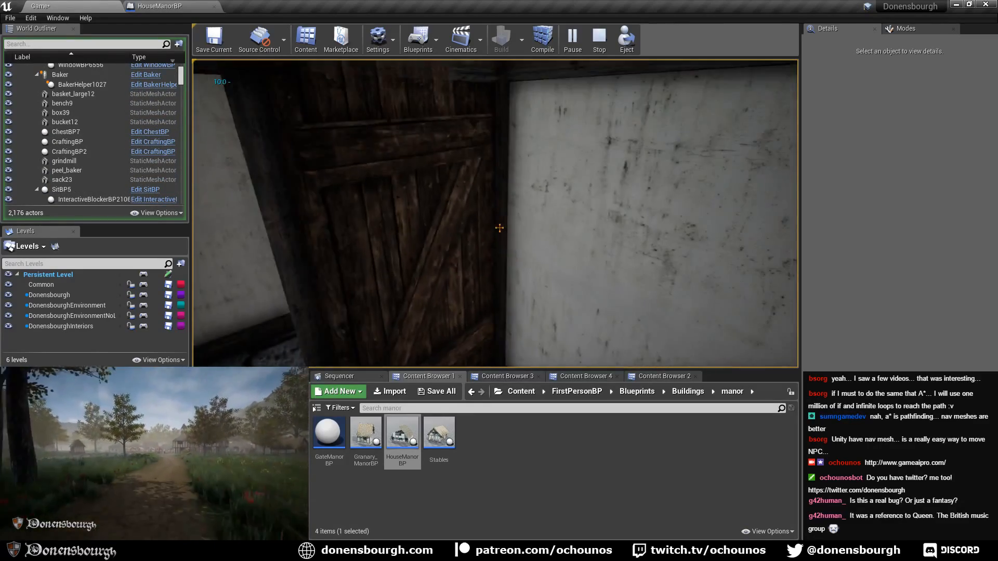
pyautogui.press('w')
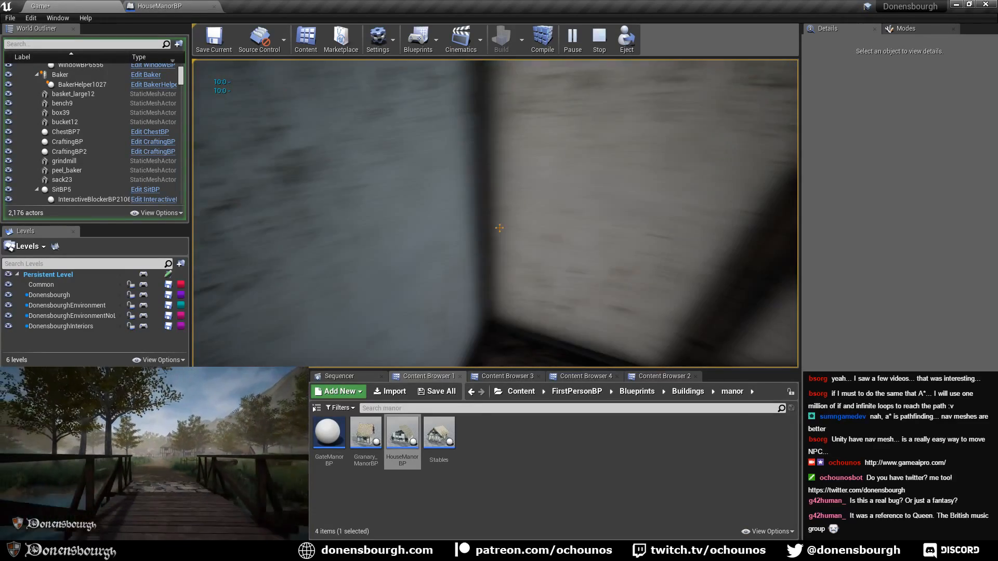
pyautogui.press('w')
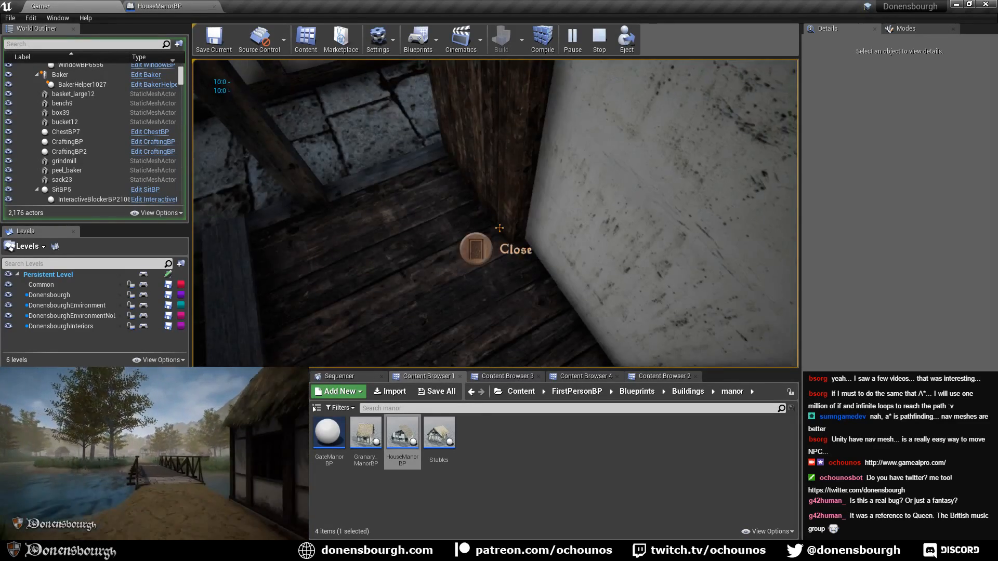
pyautogui.press('w')
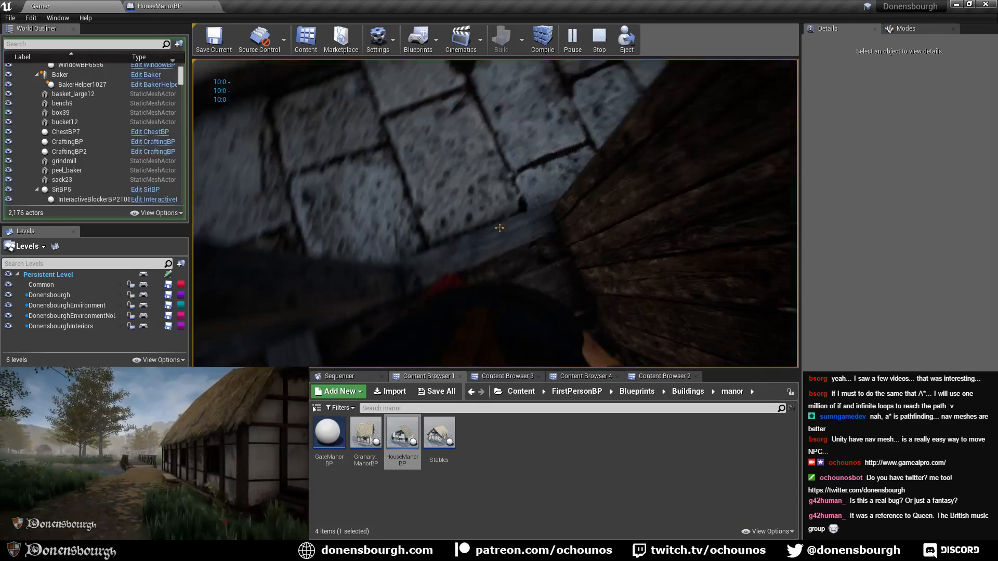
pyautogui.press('w')
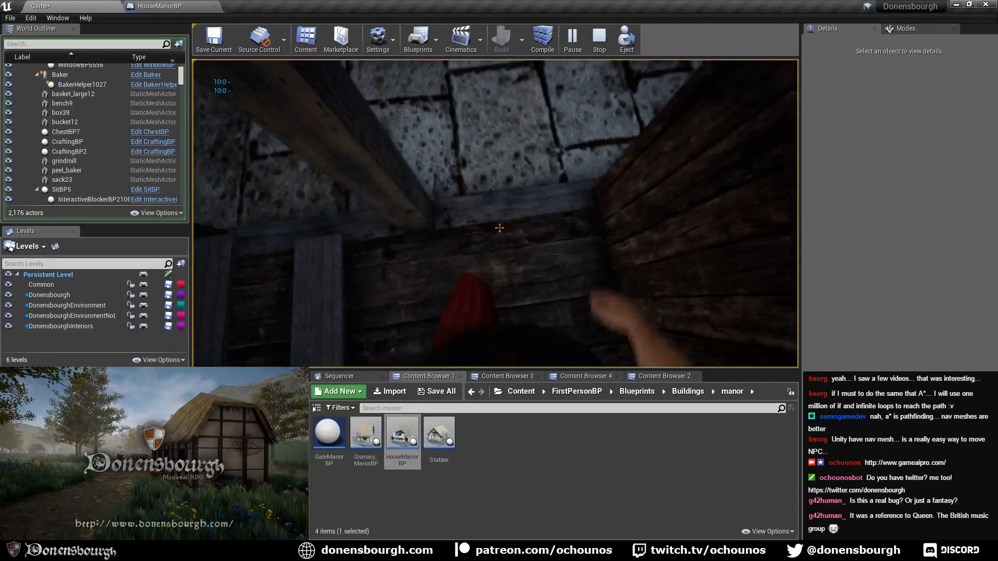
pyautogui.press('w')
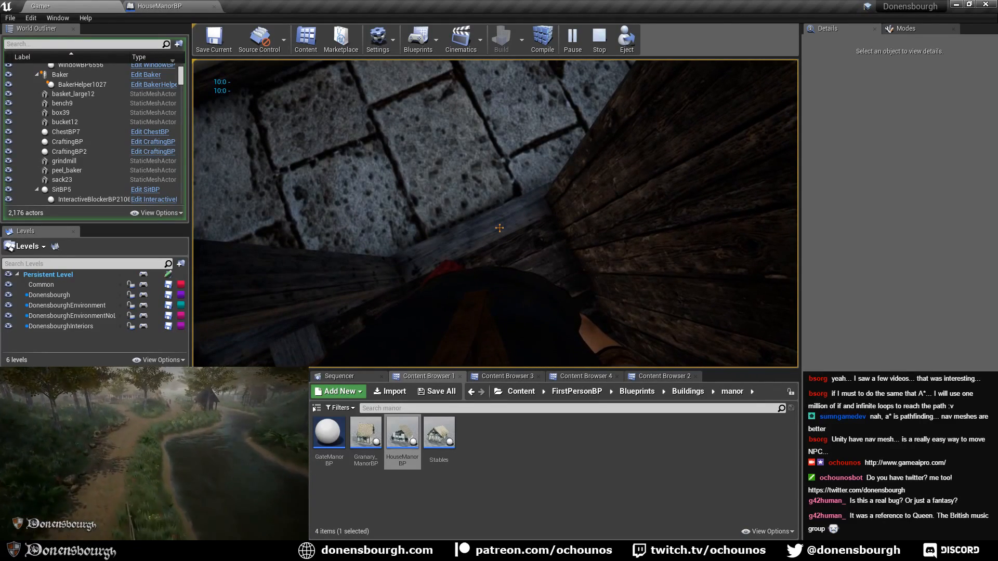
pyautogui.press('Escape')
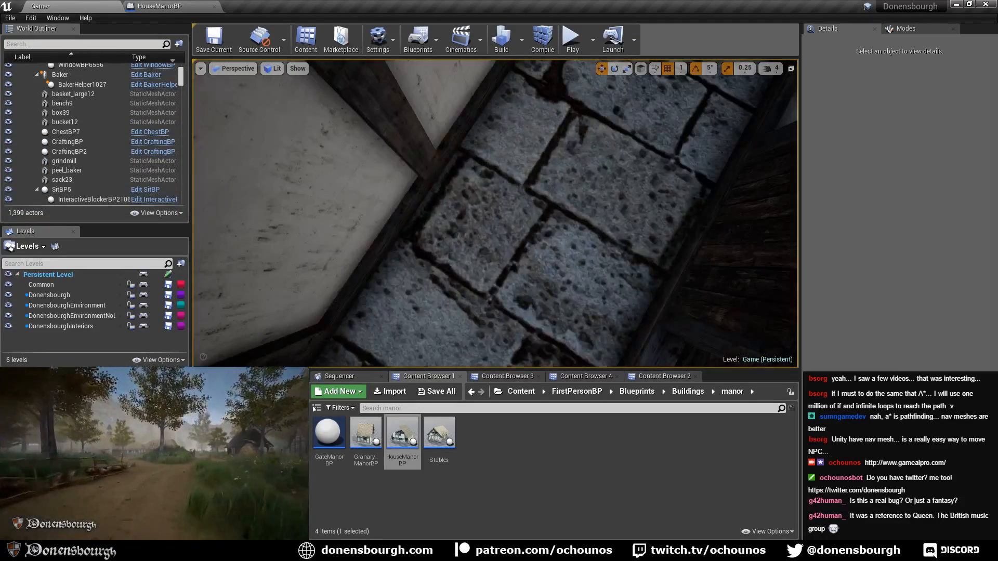
pyautogui.moveTo(516, 272); pyautogui.dragTo(710, 174, button='right')
pyautogui.press('a')
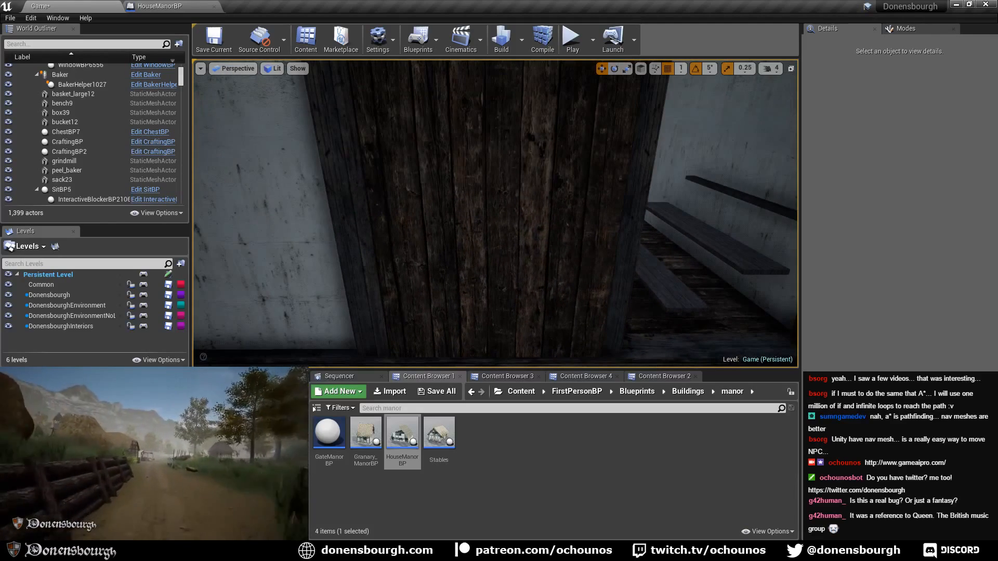
pyautogui.moveTo(482, 251)
pyautogui.mouseDown(button='right')
pyautogui.moveTo(520, 241)
pyautogui.moveTo(488, 268)
pyautogui.mouseUp(button='right')
pyautogui.press('w')
pyautogui.scroll(-2, 481, 252)
pyautogui.press('s')
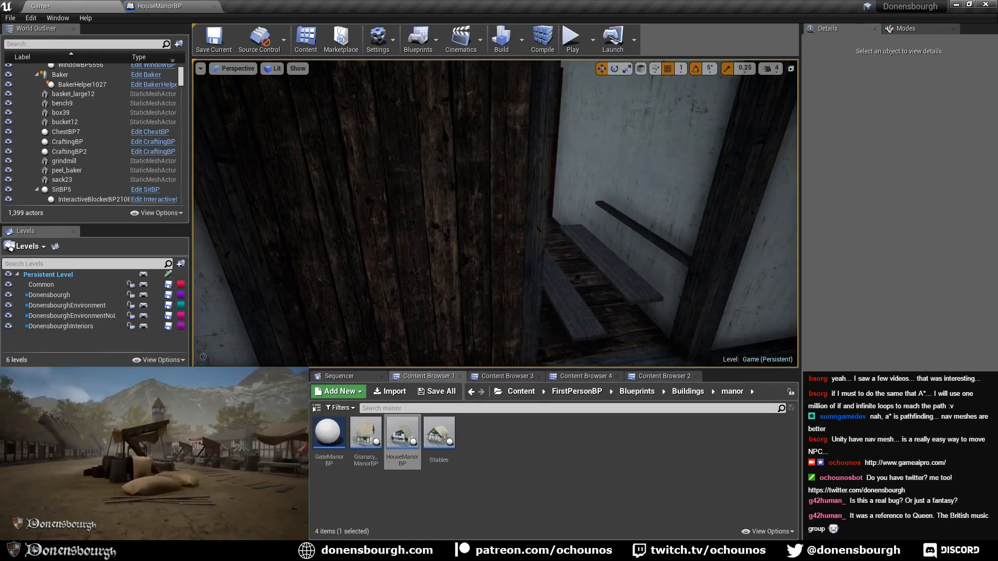
# - Switch to the manor house model in Blender, hide the UBX_Walls_007 collision proxy and show UBX_Walls_003
pyautogui.hotkey('alt', 'Tab')
pyautogui.scroll(-3, 459, 409)
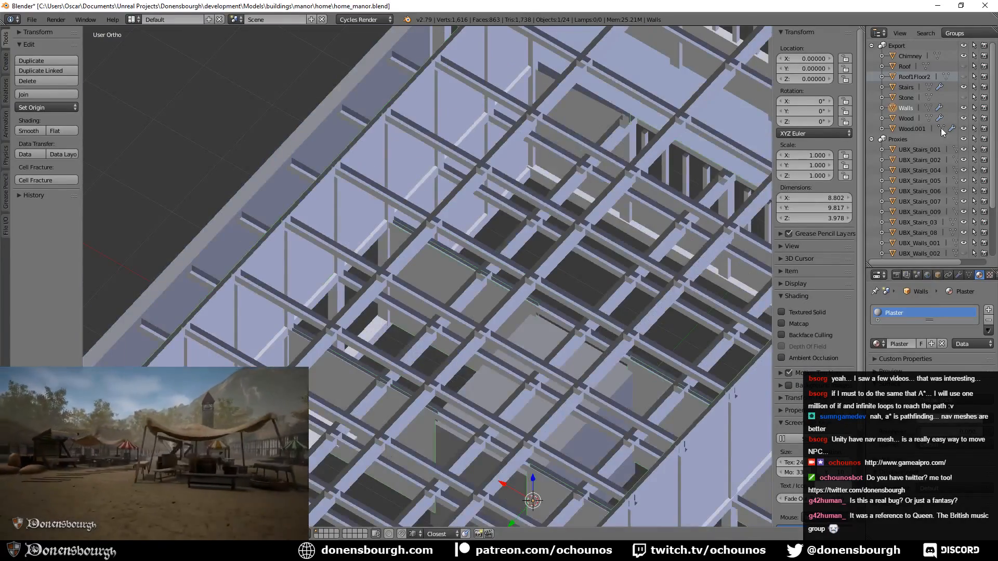
pyautogui.moveTo(454, 298); pyautogui.dragTo(581, 324, button='middle')
pyautogui.scroll(-4, 938, 257)
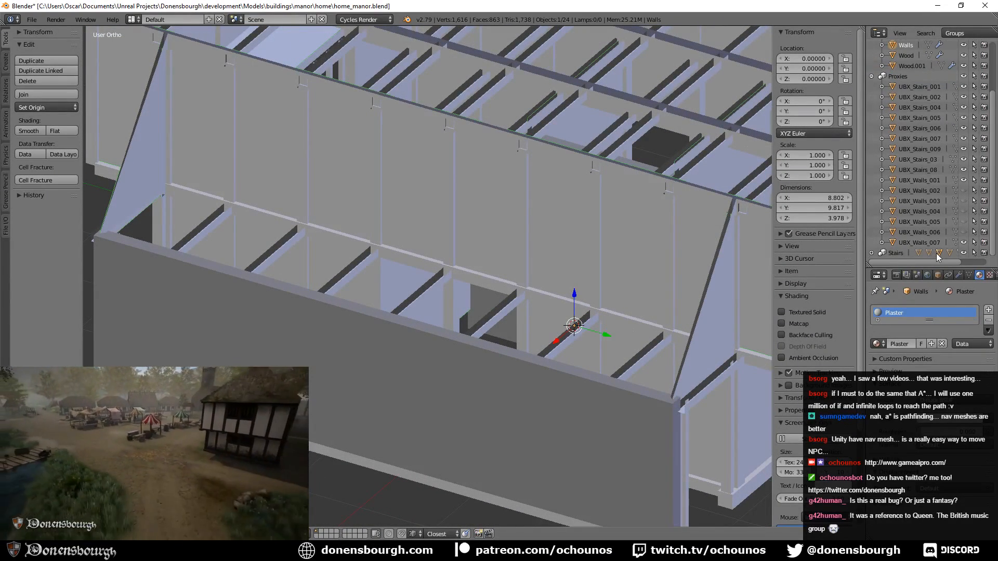
pyautogui.click(962, 242)
pyautogui.click(965, 233)
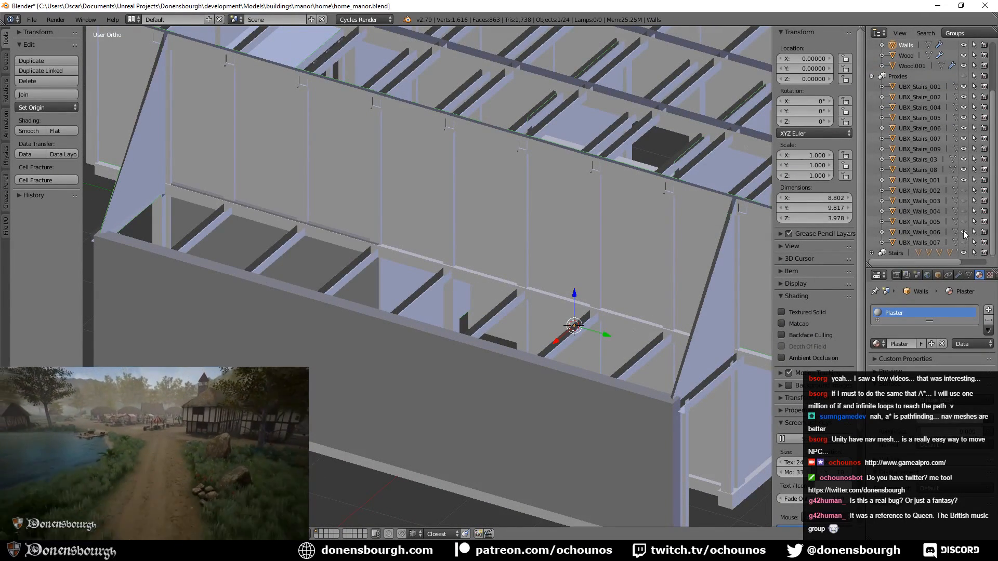
pyautogui.click(965, 234)
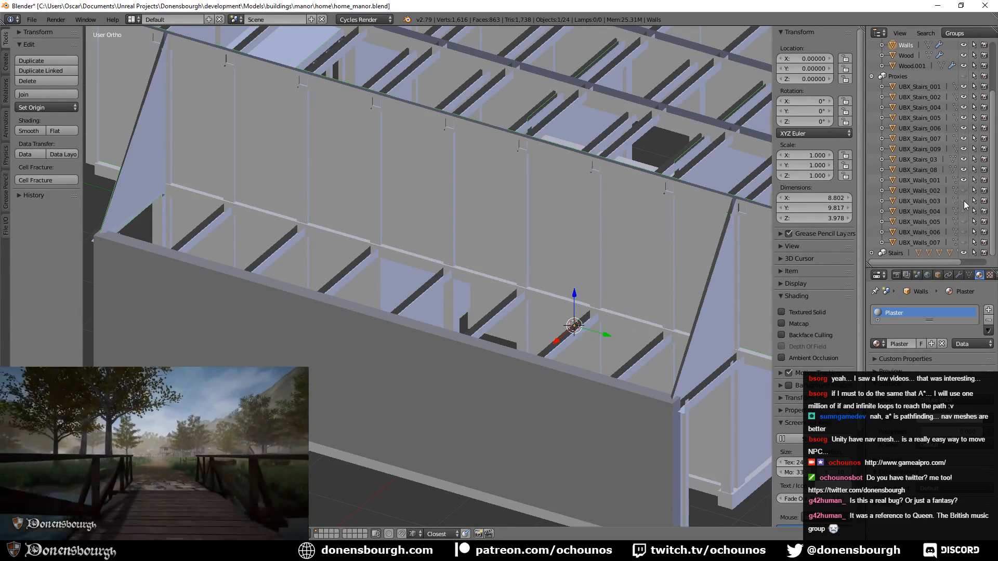
# - Shorten the UBX_Walls_003 collision proxy to about 3.97 in Y by pulling its end face back from the doorway opening
pyautogui.press('Tab')
pyautogui.press('KP_Decimal')
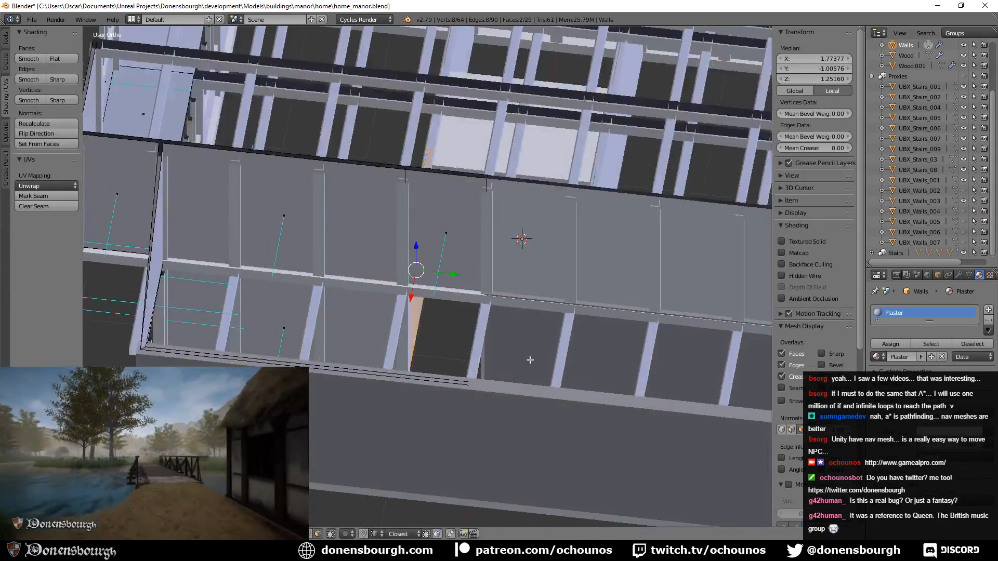
pyautogui.moveTo(529, 361); pyautogui.dragTo(555, 356, button='middle')
pyautogui.scroll(3, 556, 356)
pyautogui.press('Tab')
pyautogui.rightClick(647, 313)
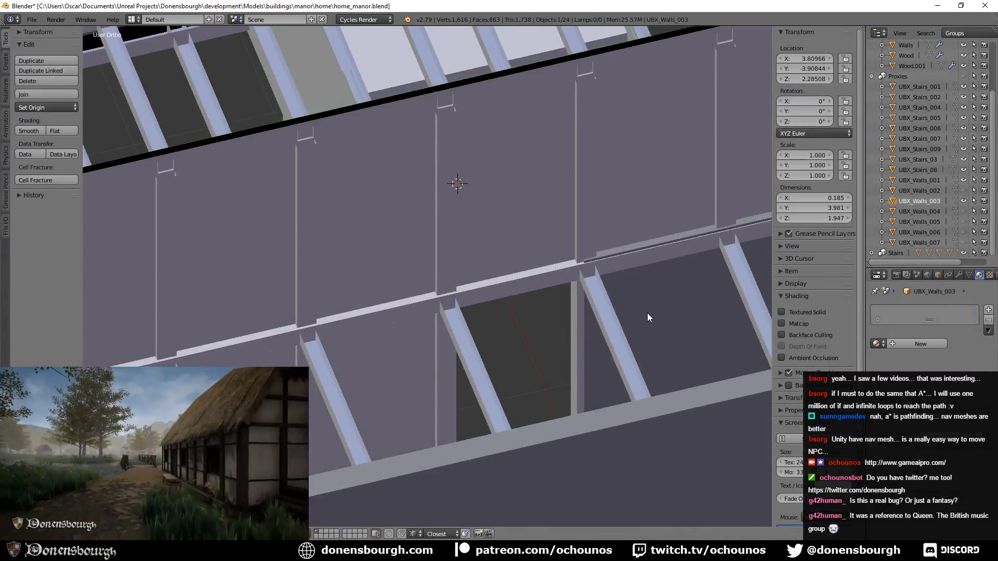
pyautogui.press('Tab')
pyautogui.moveTo(607, 344)
pyautogui.mouseDown()
pyautogui.moveTo(598, 349)
pyautogui.moveTo(643, 335)
pyautogui.moveTo(607, 339)
pyautogui.mouseUp()
pyautogui.click(598, 344)
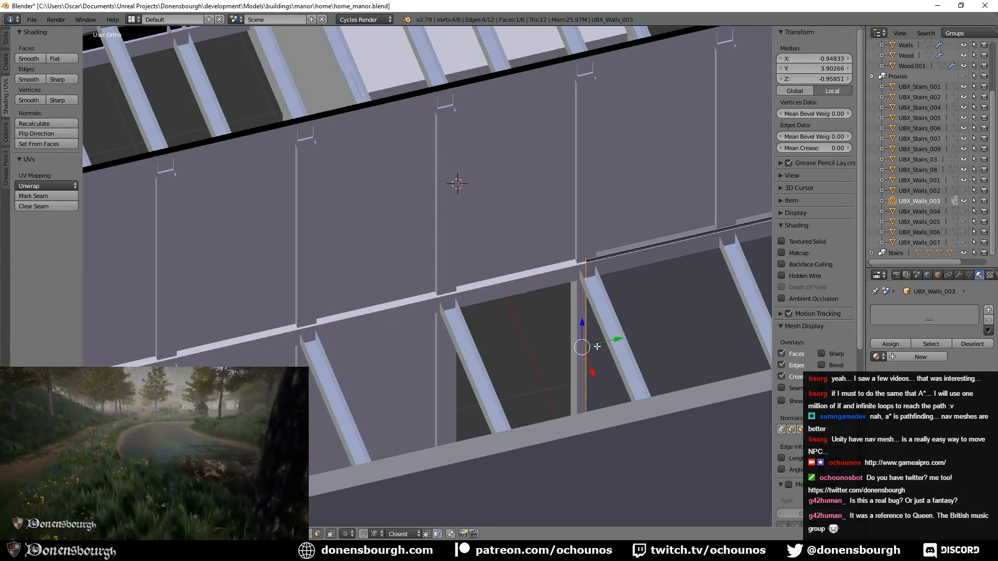
pyautogui.moveTo(597, 344); pyautogui.dragTo(561, 317, button='middle')
pyautogui.scroll(2, 545, 319)
pyautogui.moveTo(506, 281); pyautogui.dragTo(471, 230, button='middle')
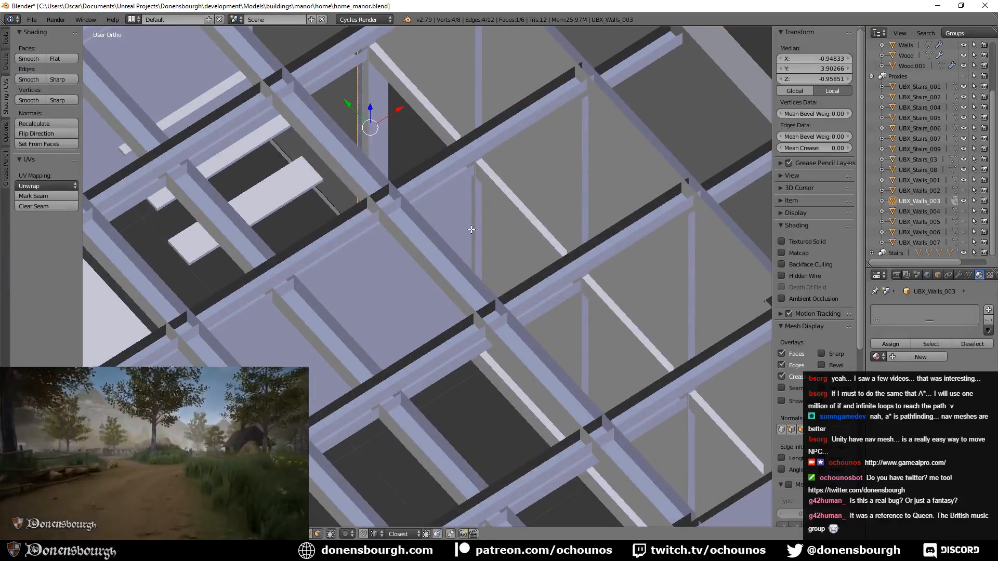
pyautogui.moveTo(340, 316); pyautogui.dragTo(386, 304, button='middle')
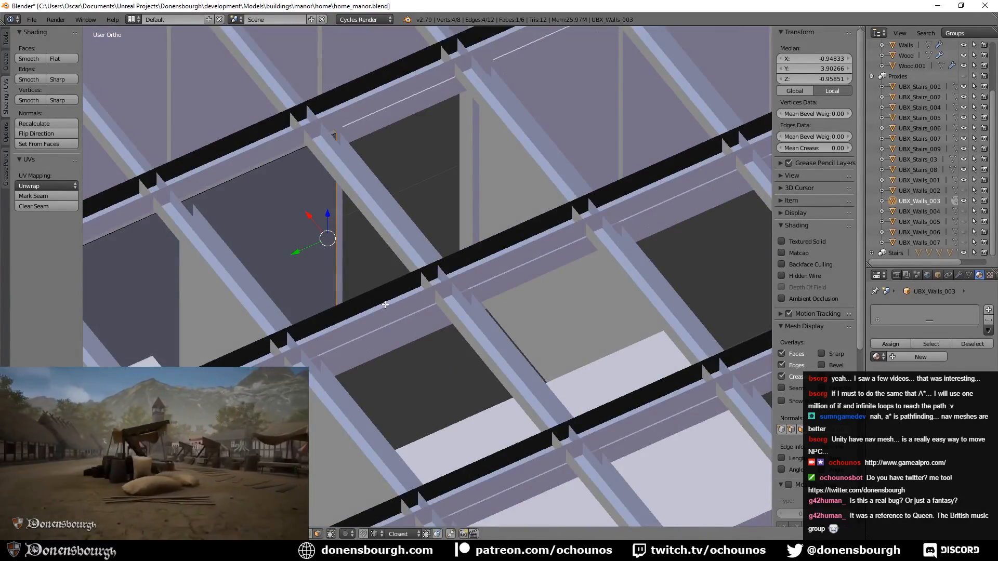
# - Save over home_manor.blend and export the manor house as FBX
pyautogui.hotkey('ctrl', 's')
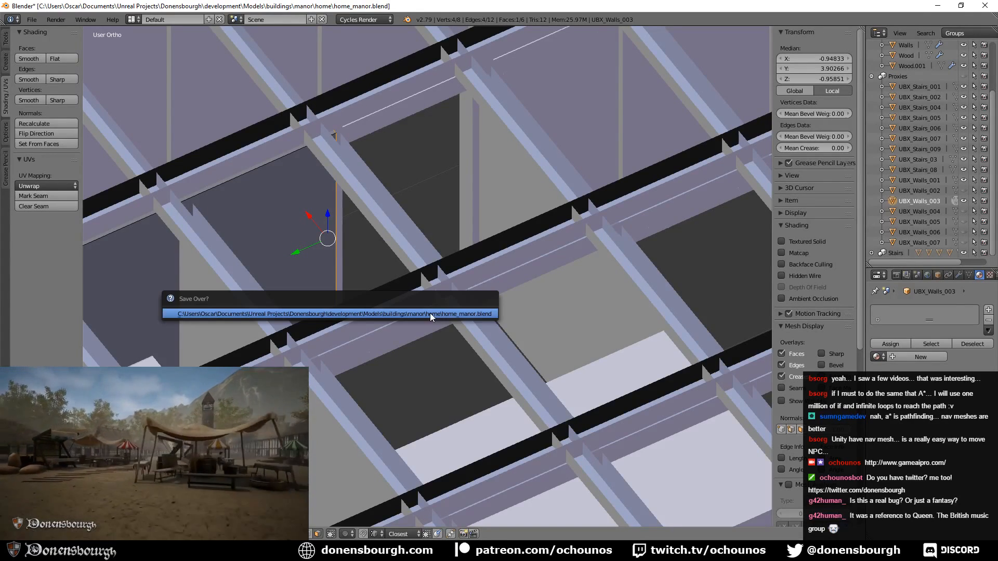
pyautogui.click(429, 313)
pyautogui.moveTo(430, 313); pyautogui.dragTo(400, 326, button='middle')
pyautogui.press('Tab')
pyautogui.click(32, 19)
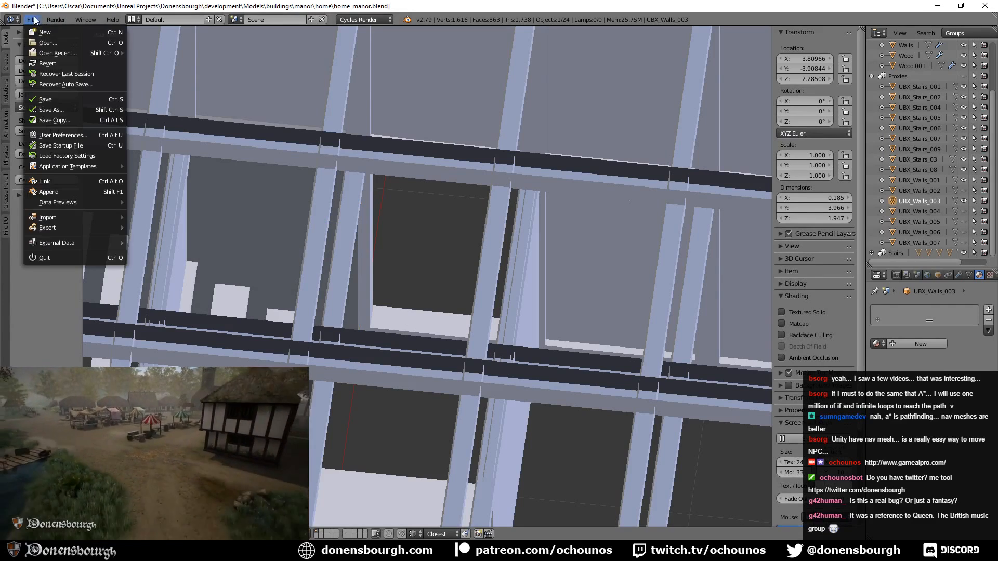
pyautogui.moveTo(83, 228)
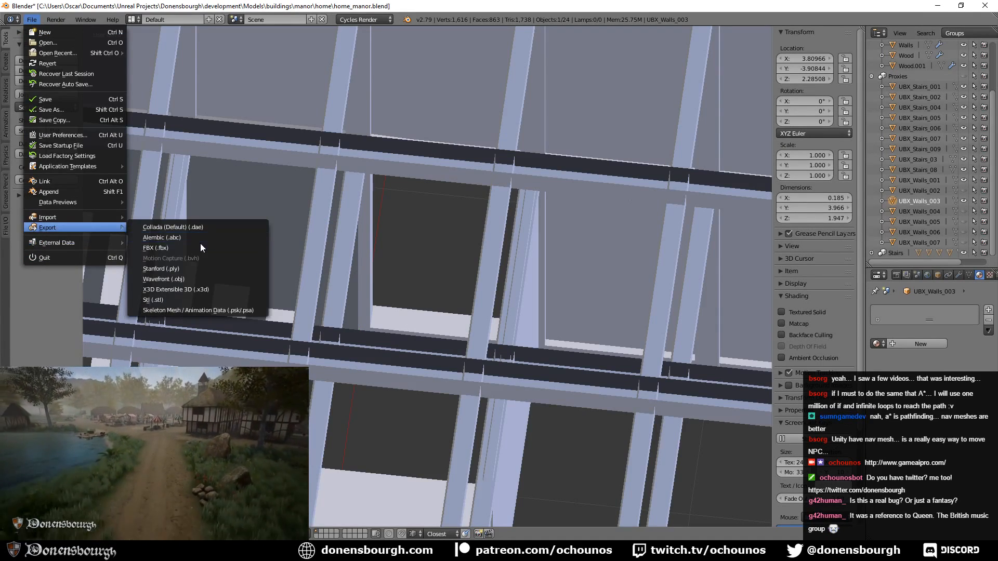
pyautogui.click(201, 248)
pyautogui.press('Return')
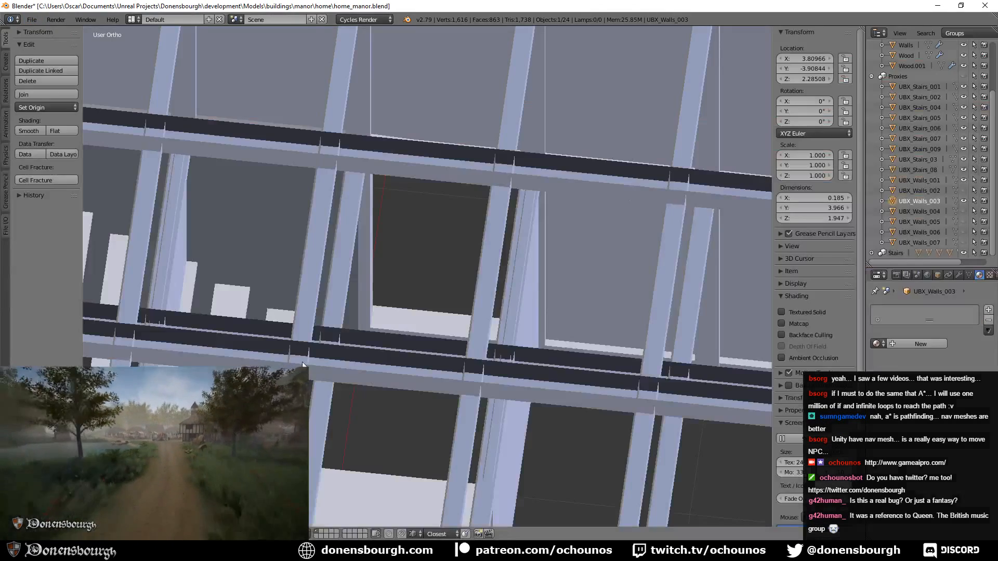
# - Switch back to Unreal Editor and reimport the home_manor mesh from the Manor meshes folder
pyautogui.hotkey('alt', 'Tab')
pyautogui.rightClick(408, 437)
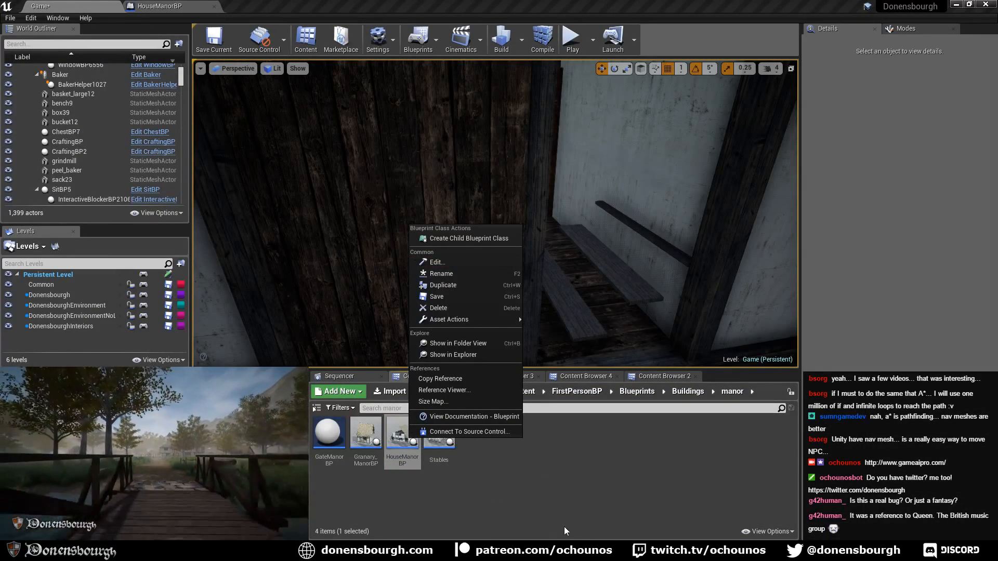
pyautogui.click(566, 531)
pyautogui.click(497, 376)
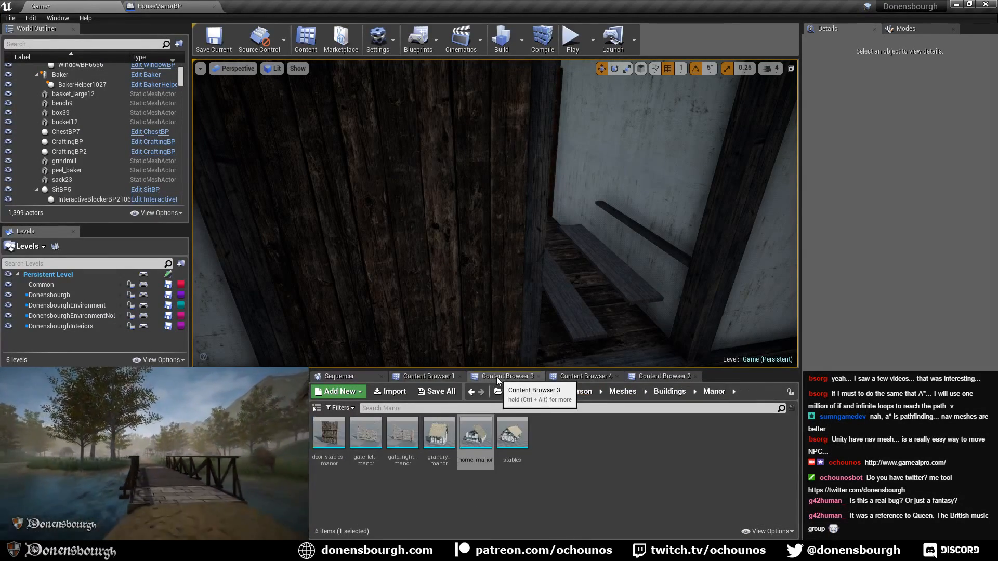
pyautogui.rightClick(476, 441)
pyautogui.click(526, 193)
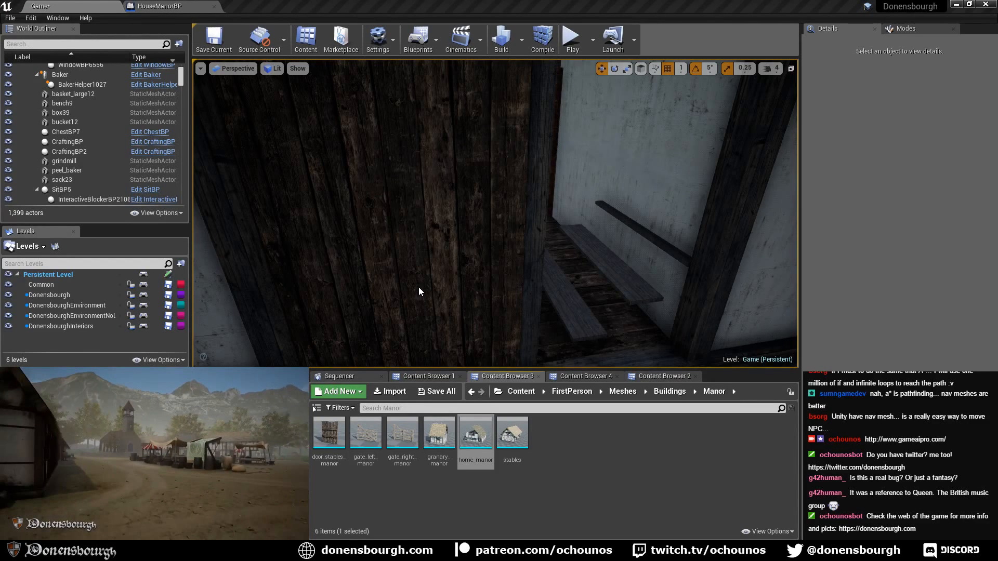
# - Play-test the reimported manor house from the stone-floored corridor, walking through Door3's doorway and checking the opened door against its frame
pyautogui.click(419, 288)
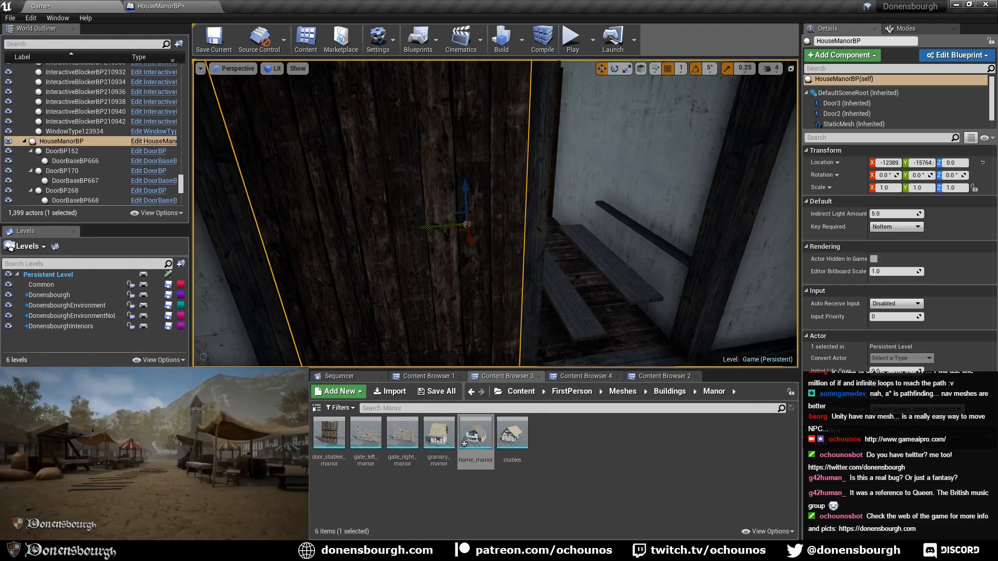
pyautogui.moveTo(419, 287); pyautogui.dragTo(359, 268, button='right')
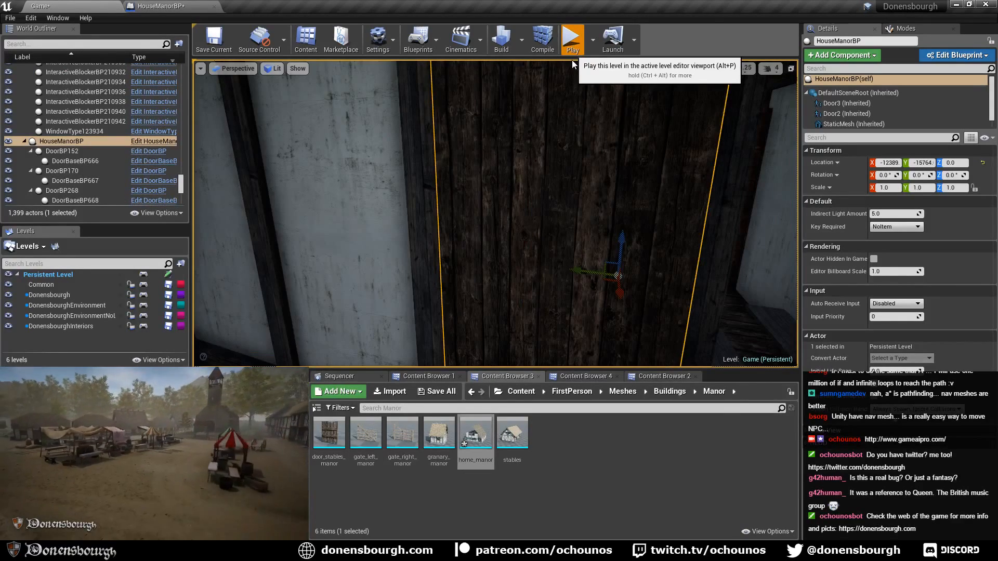
pyautogui.click(572, 61)
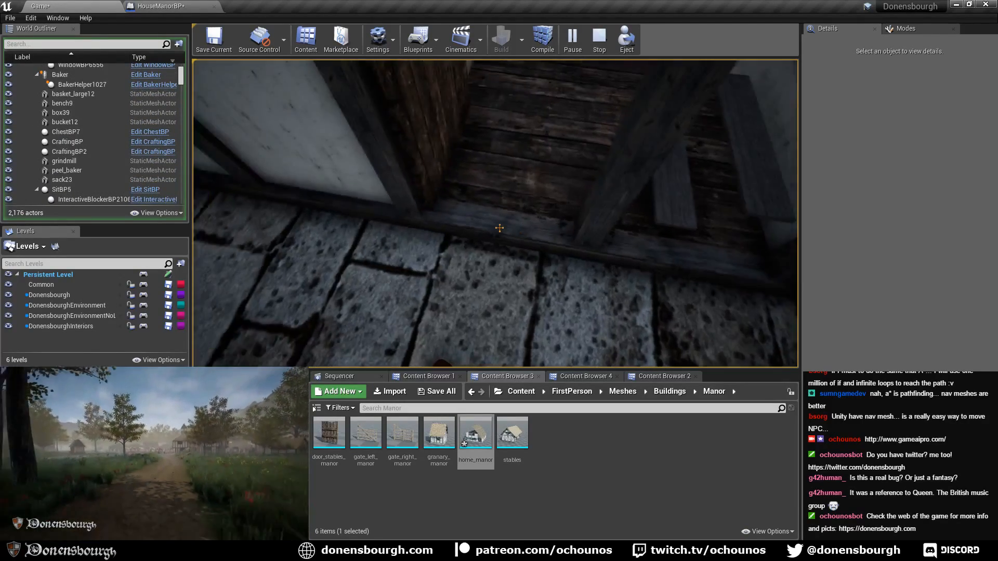
pyautogui.press('w')
pyautogui.press('w')
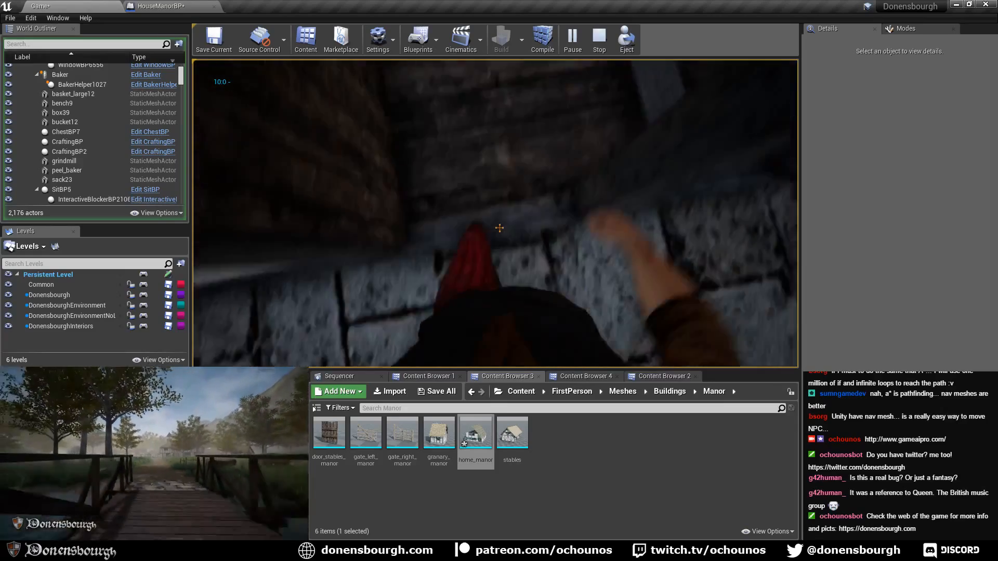
pyautogui.press('w')
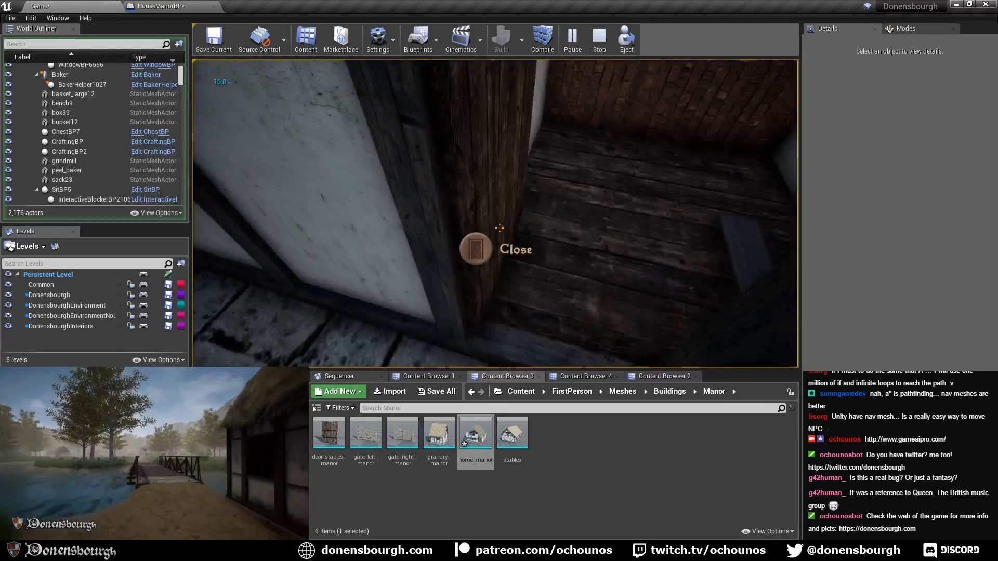
pyautogui.press('Escape')
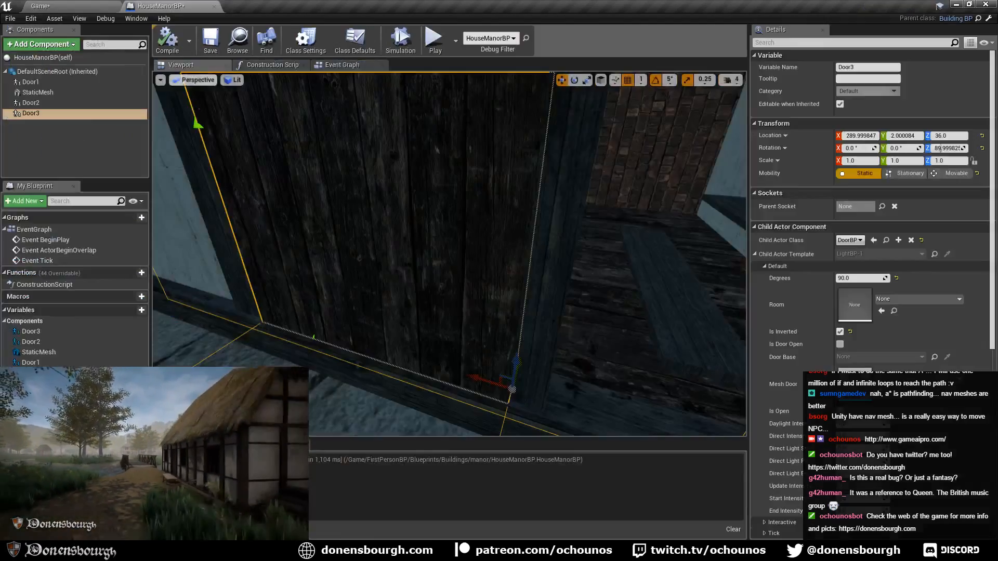
# - Move Door3 along Y to about 4 in HouseManorBP
pyautogui.moveTo(479, 381); pyautogui.dragTo(472, 379)
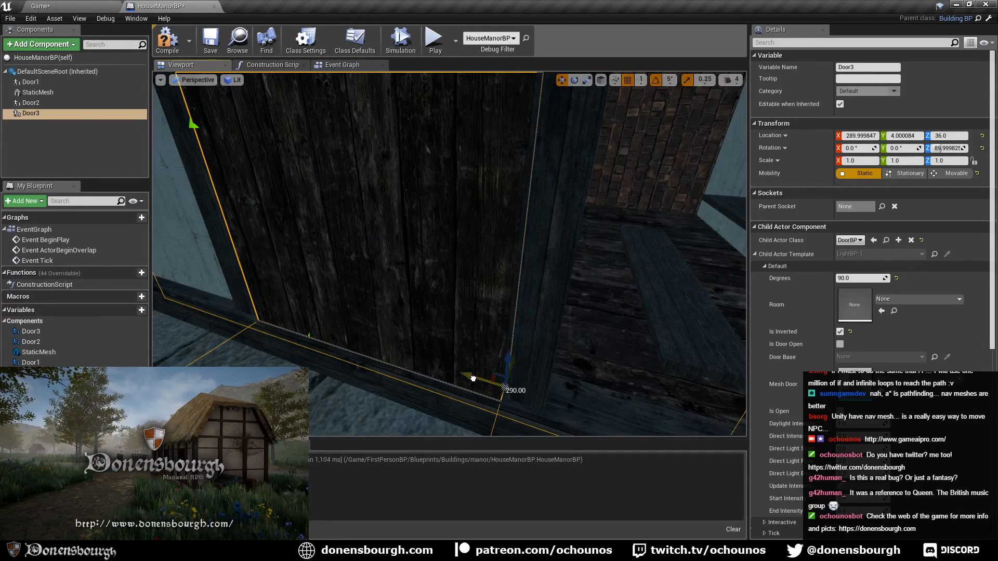
# - Save and compile the HouseManorBP blueprint and return to the game level
pyautogui.click(208, 41)
pyautogui.click(166, 44)
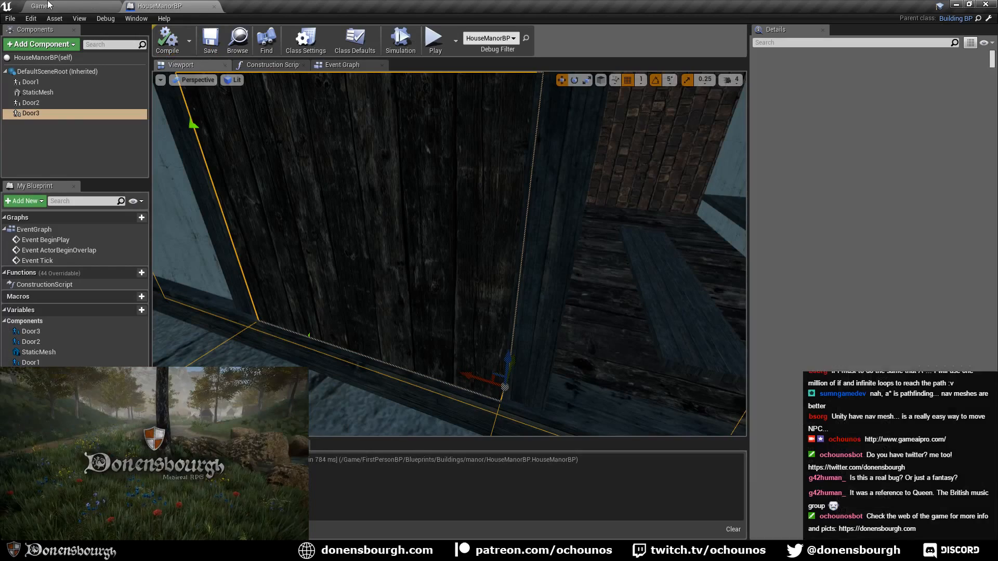
pyautogui.click(68, 7)
pyautogui.moveTo(374, 208); pyautogui.dragTo(377, 208, button='right')
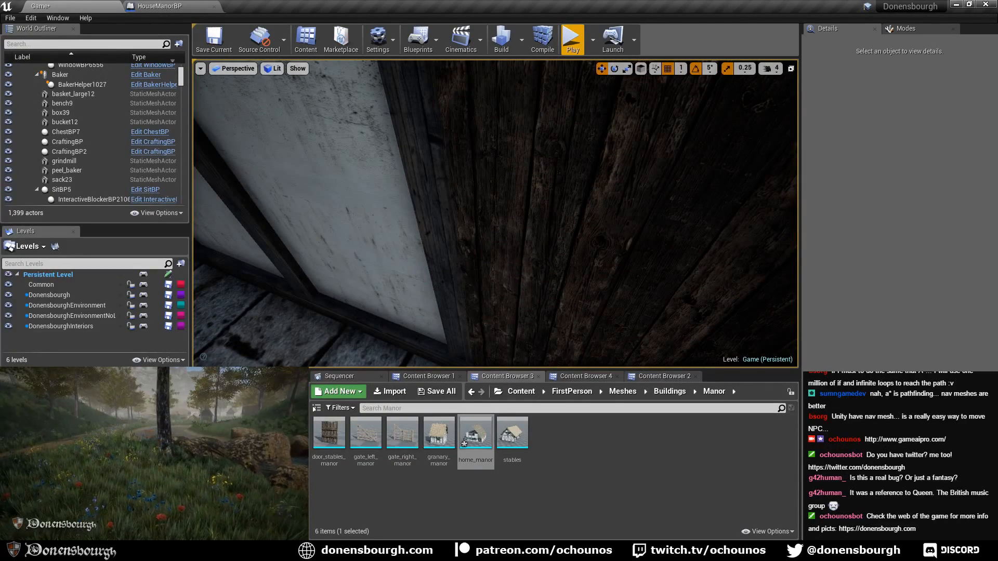
# - Play-test the level by opening the manor door and walking through the doorway into the room
pyautogui.click(572, 51)
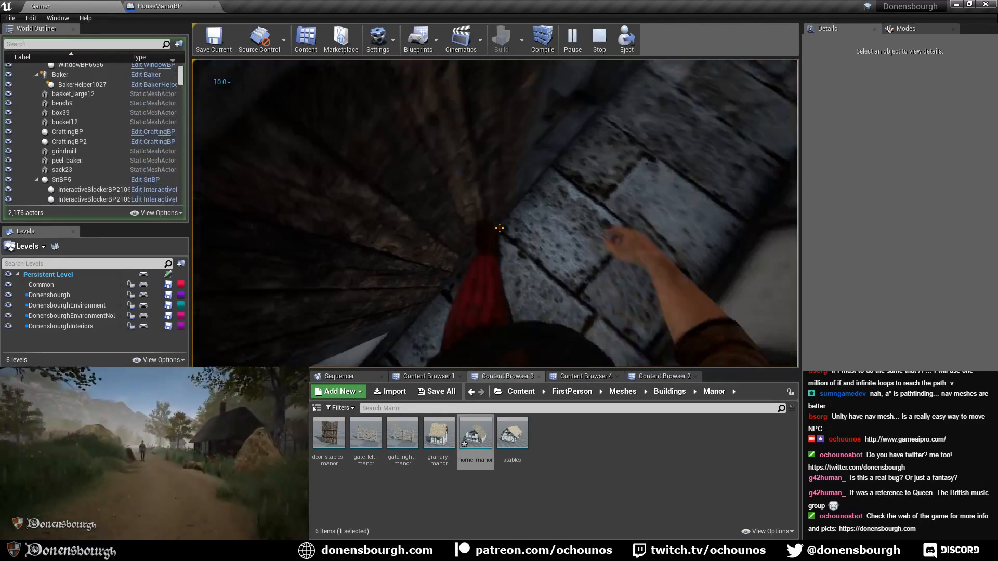
pyautogui.press('e')
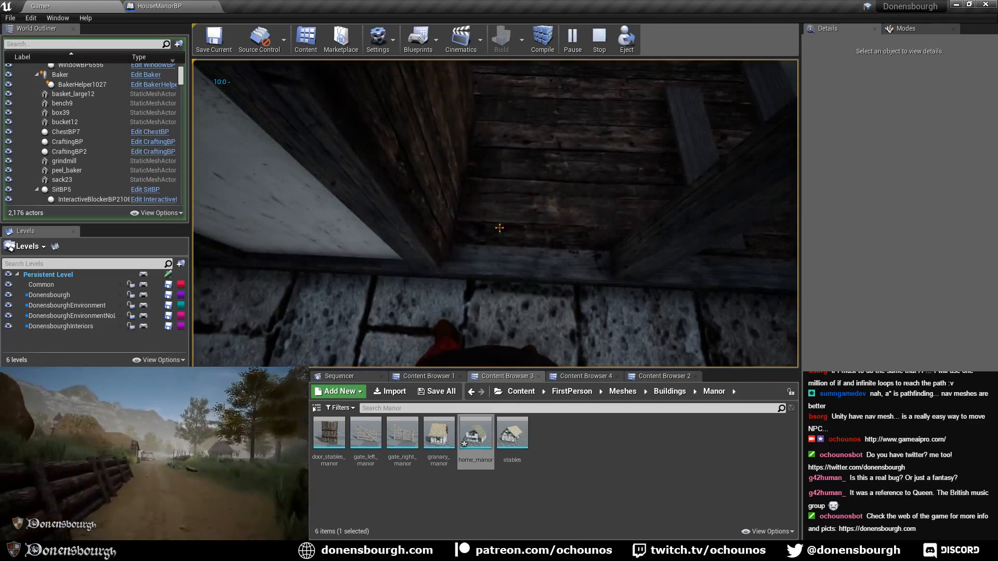
pyautogui.press('w')
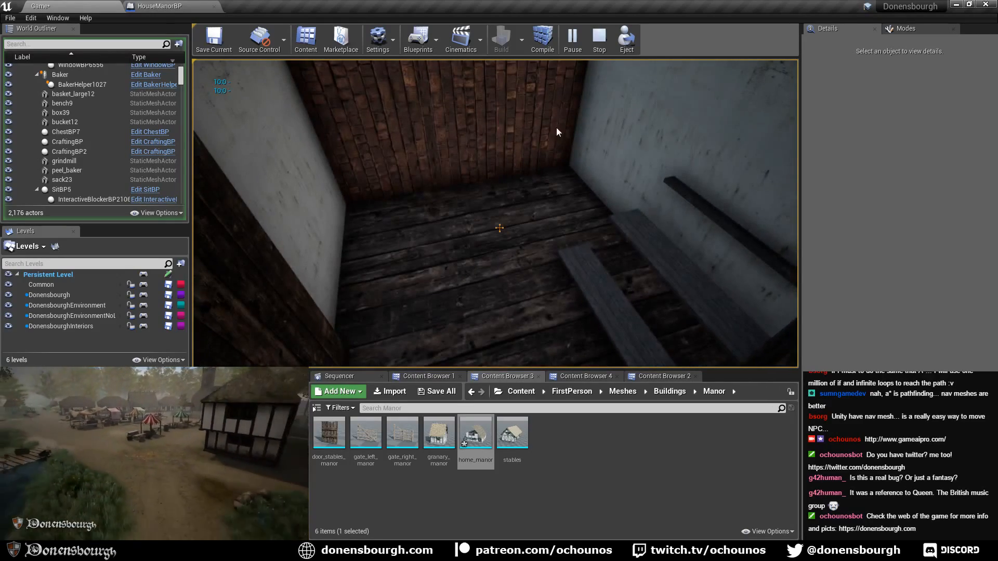
pyautogui.press('Escape')
# - Examine the placed HouseManorBP's door, its frame and the benches inside the room from several angles
pyautogui.rightClick(513, 169)
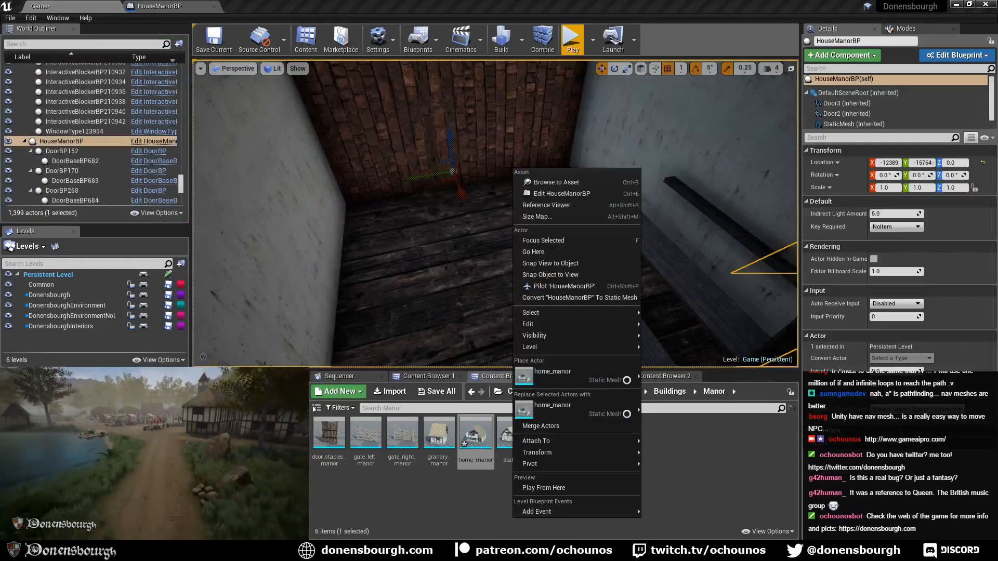
pyautogui.moveTo(513, 169); pyautogui.dragTo(592, 229, button='right')
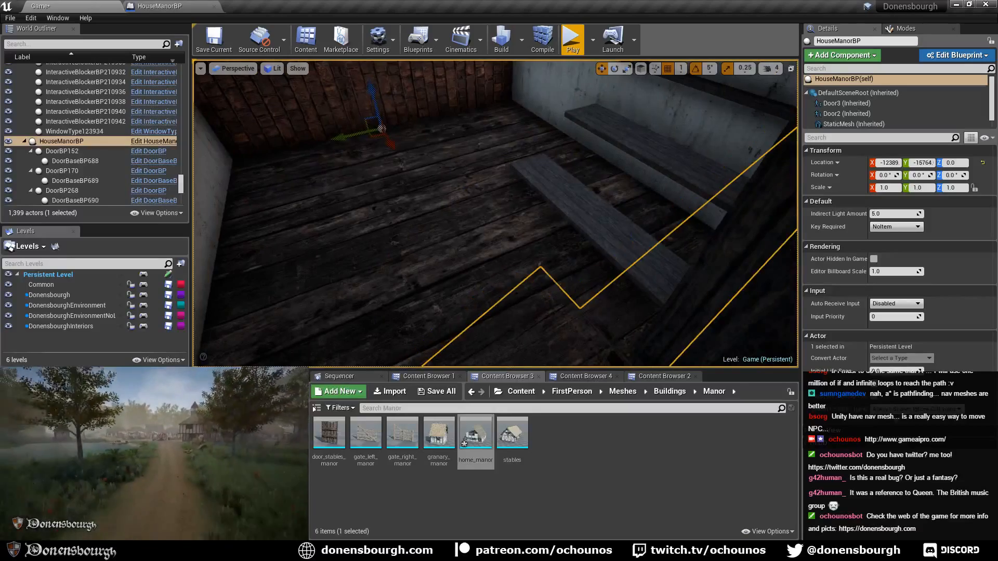
pyautogui.press('s')
pyautogui.moveTo(437, 198); pyautogui.dragTo(465, 190, button='right')
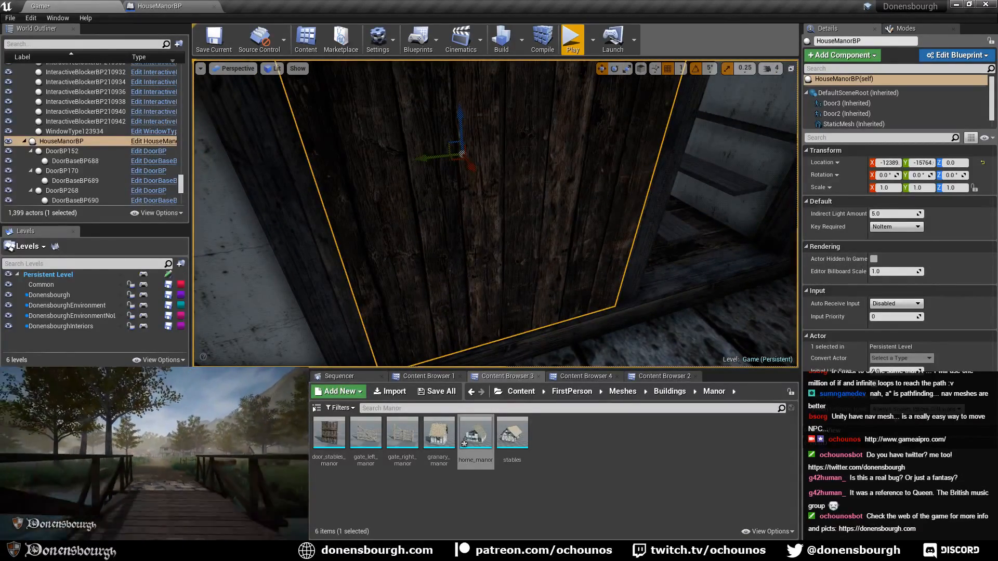
pyautogui.moveTo(572, 208)
pyautogui.mouseDown(button='right')
pyautogui.moveTo(540, 201)
pyautogui.moveTo(583, 200)
pyautogui.mouseUp(button='right')
pyautogui.moveTo(520, 203)
pyautogui.mouseDown(button='right')
pyautogui.moveTo(531, 202)
pyautogui.moveTo(499, 200)
pyautogui.moveTo(536, 200)
pyautogui.moveTo(520, 208)
pyautogui.mouseUp(button='right')
pyautogui.press('d')
pyautogui.press('a')
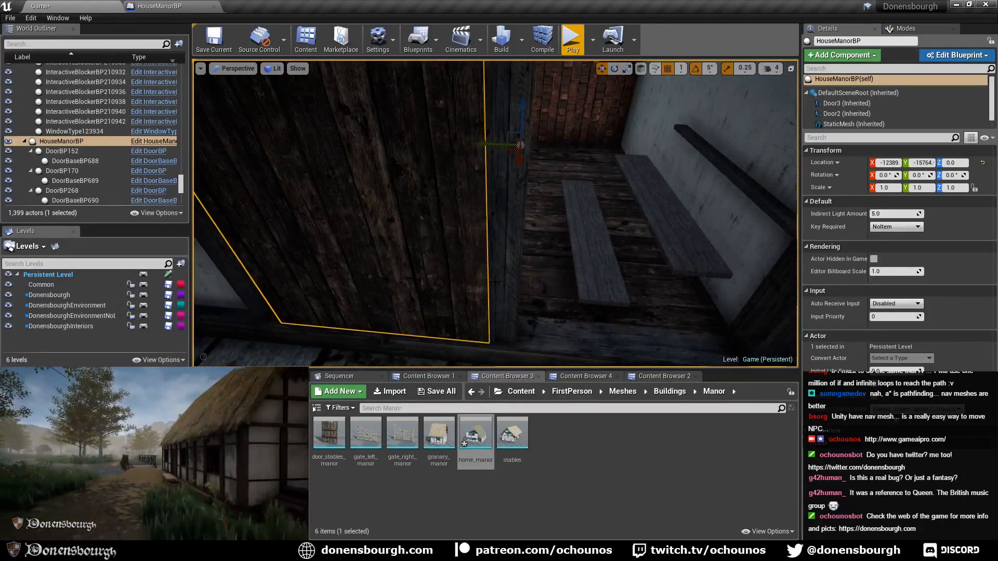
pyautogui.moveTo(493, 282)
pyautogui.mouseDown(button='right')
pyautogui.moveTo(477, 257)
pyautogui.moveTo(483, 278)
pyautogui.mouseUp(button='right')
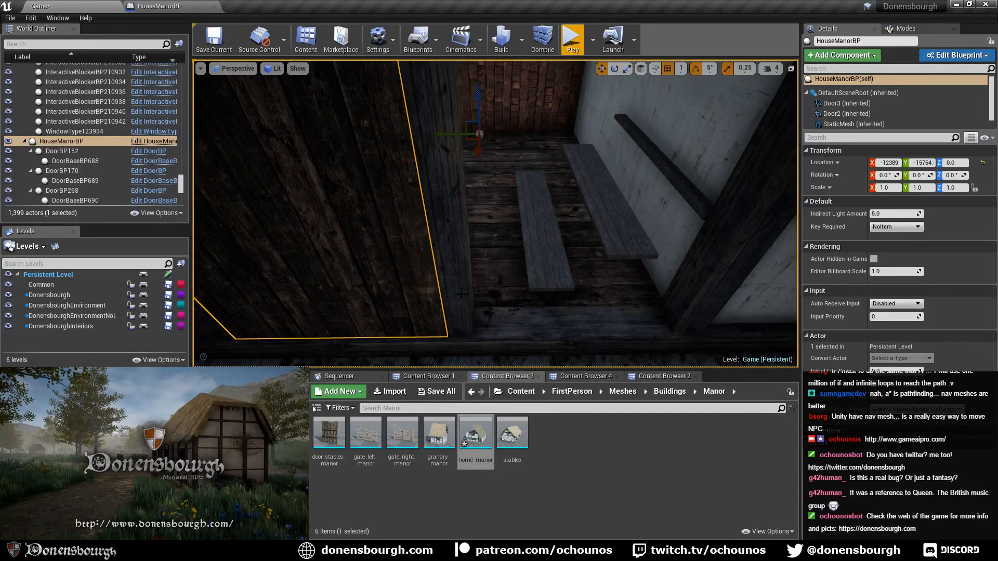
# - Switch to Blender, move the selected end face of UBX_Walls_003 along Y to about 3.97, and save the file
pyautogui.hotkey('alt', 'Tab')
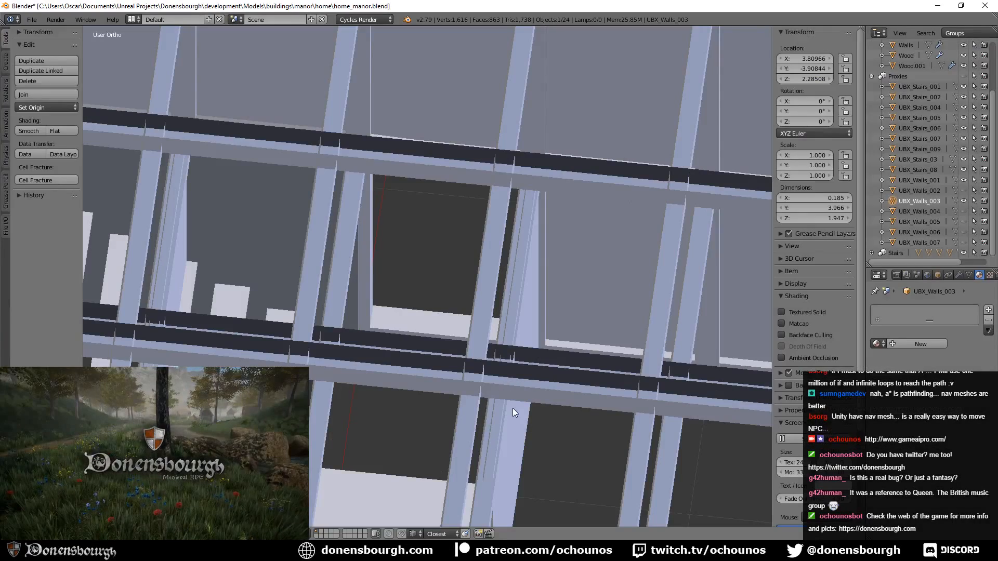
pyautogui.press('Tab')
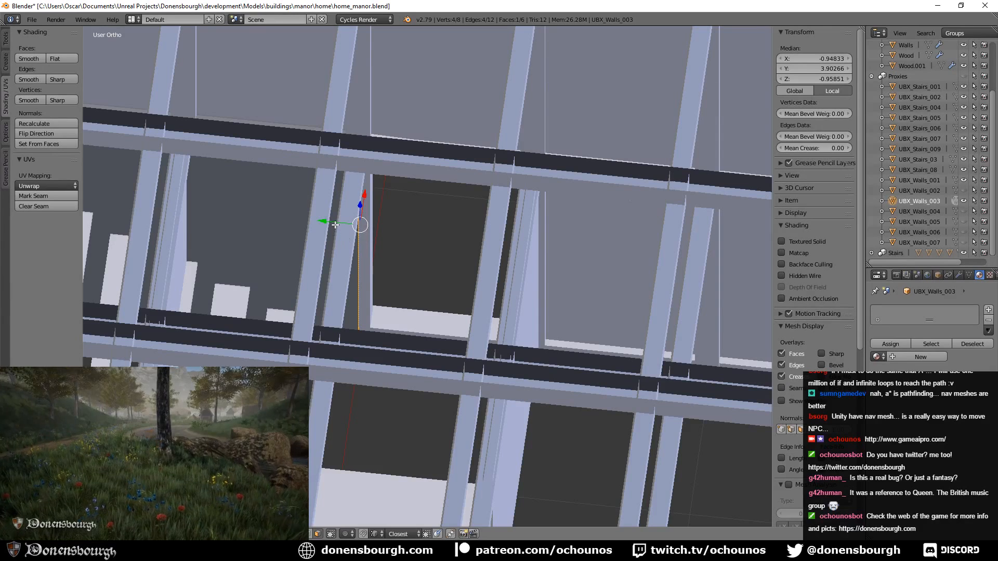
pyautogui.moveTo(335, 225); pyautogui.dragTo(324, 227)
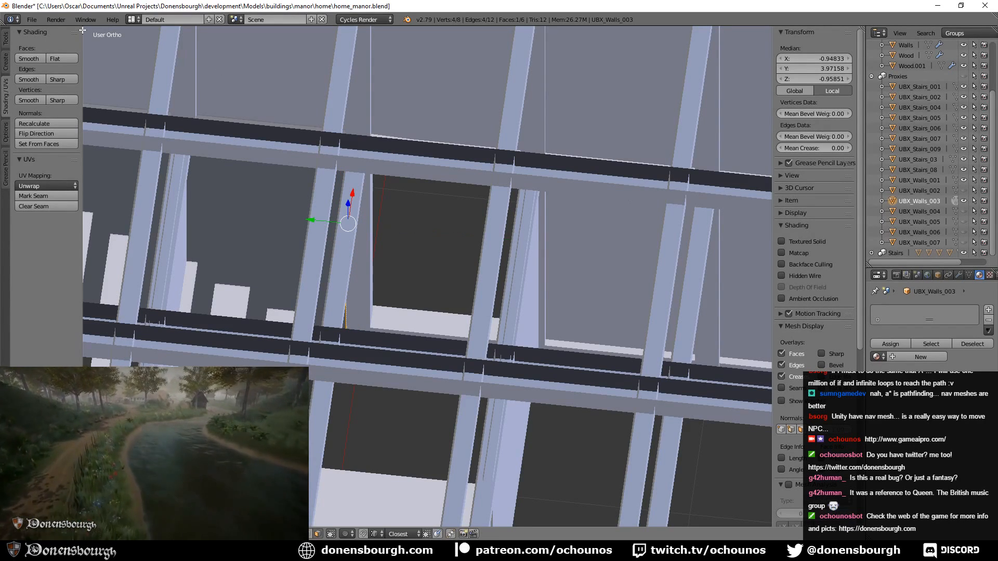
pyautogui.hotkey('ctrl', 's')
pyautogui.click(282, 185)
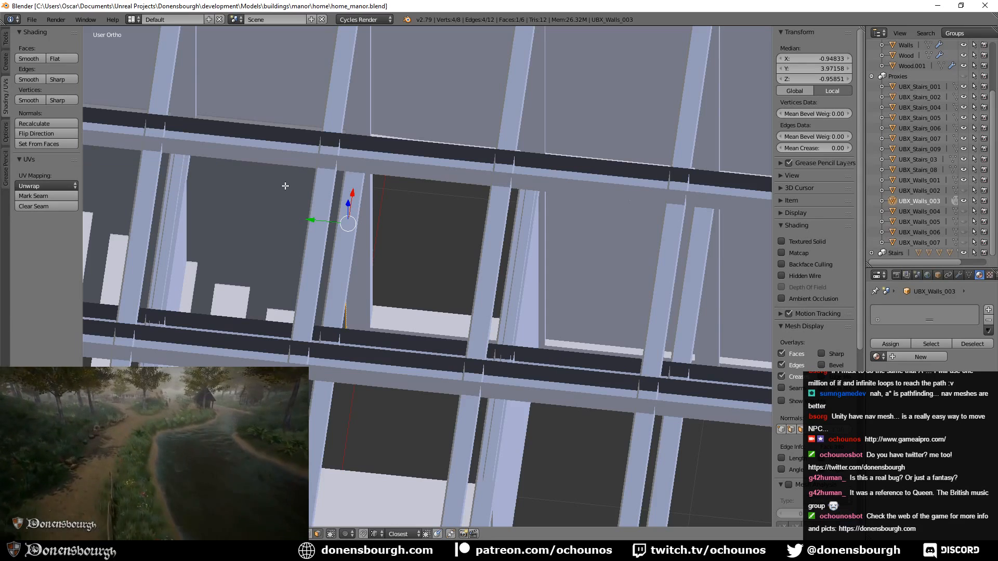
# - Export the manor house model in FBX format
pyautogui.click(33, 20)
pyautogui.moveTo(85, 223)
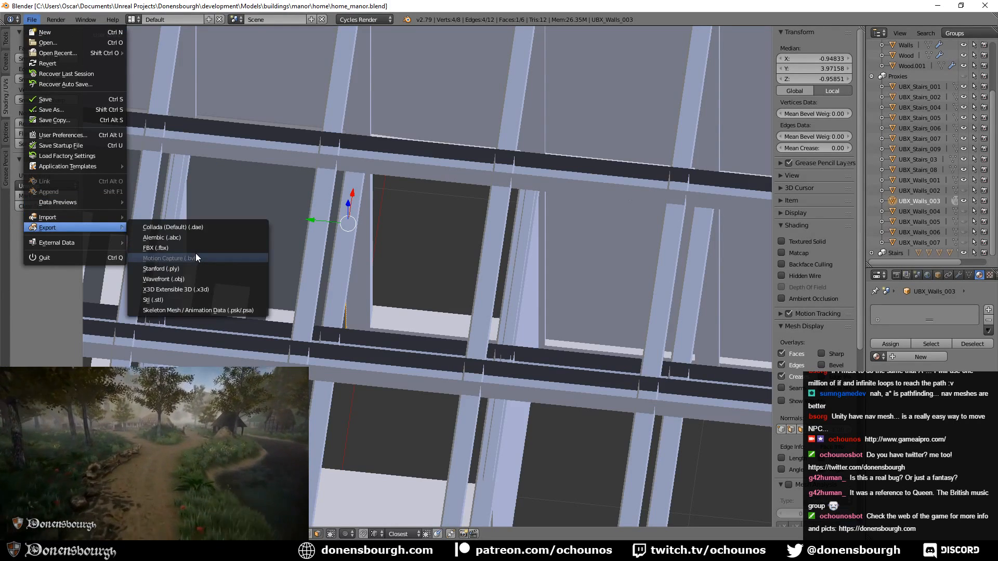
pyautogui.click(196, 258)
pyautogui.press('Escape')
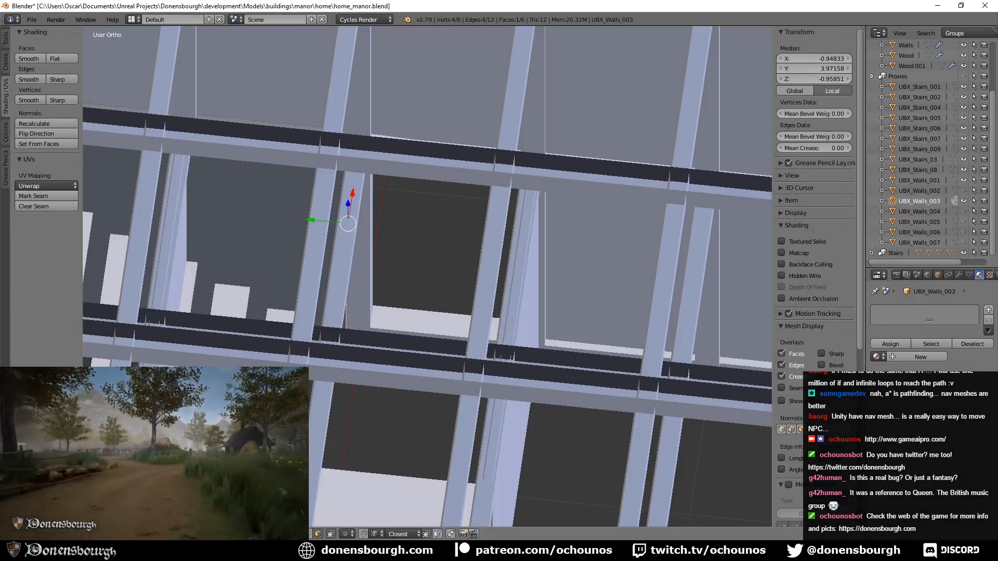
# - Switch to Unreal Engine and reimport the home_manor static mesh
pyautogui.hotkey('alt', 'Tab')
pyautogui.rightClick(475, 434)
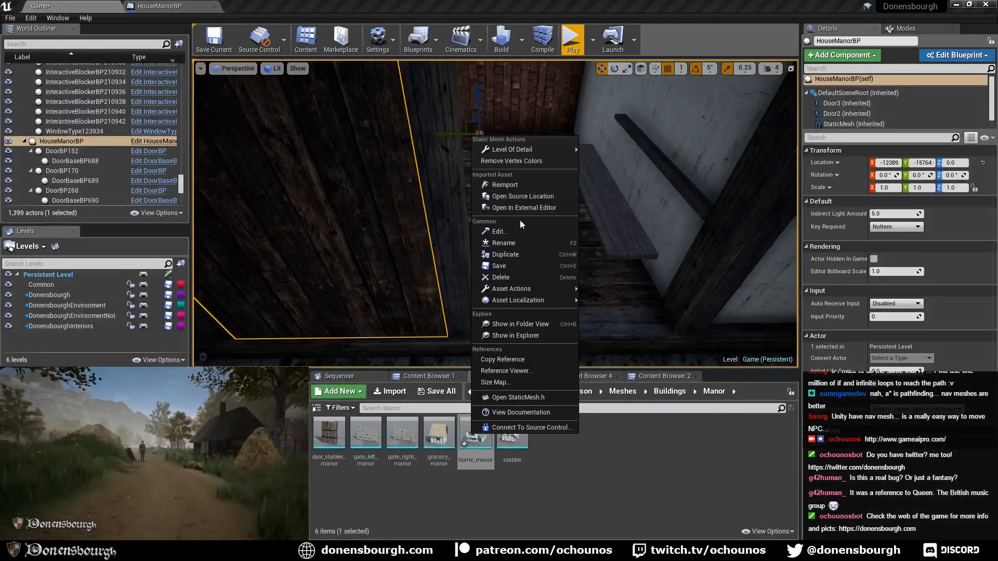
pyautogui.click(521, 184)
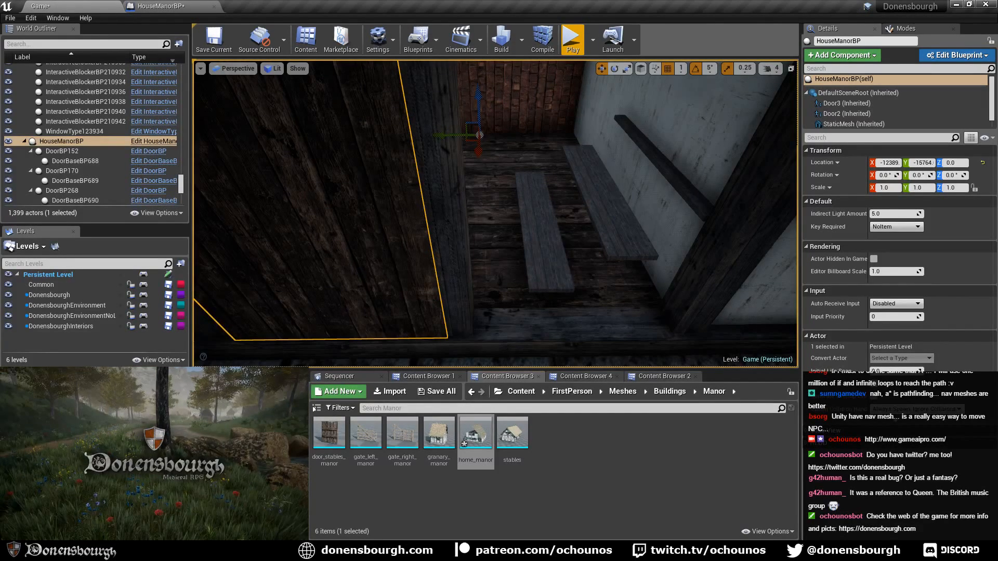
# - Play-test the level again to check movement through the manor doorway and around the interior
pyautogui.moveTo(562, 71); pyautogui.dragTo(574, 40, button='right')
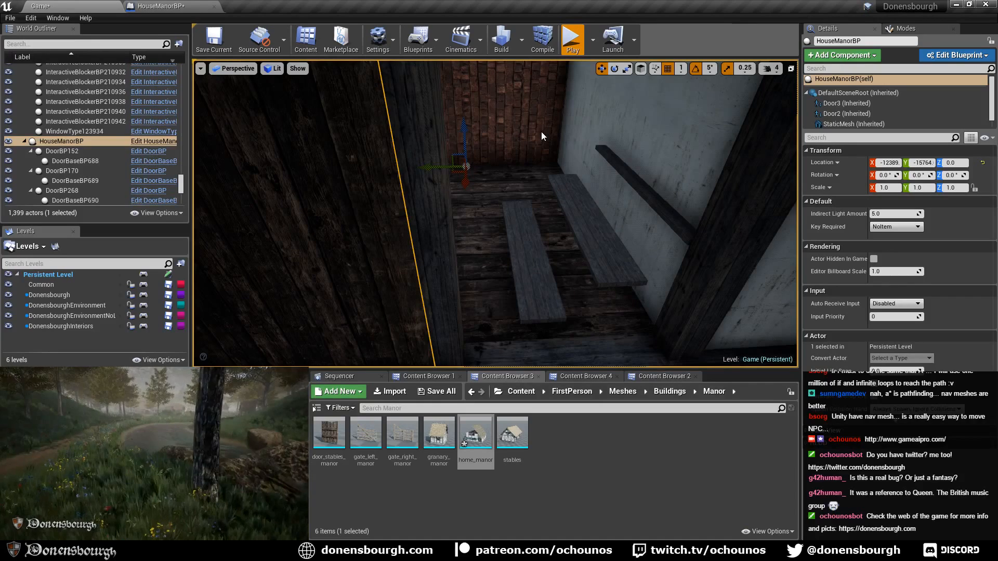
pyautogui.click(573, 40)
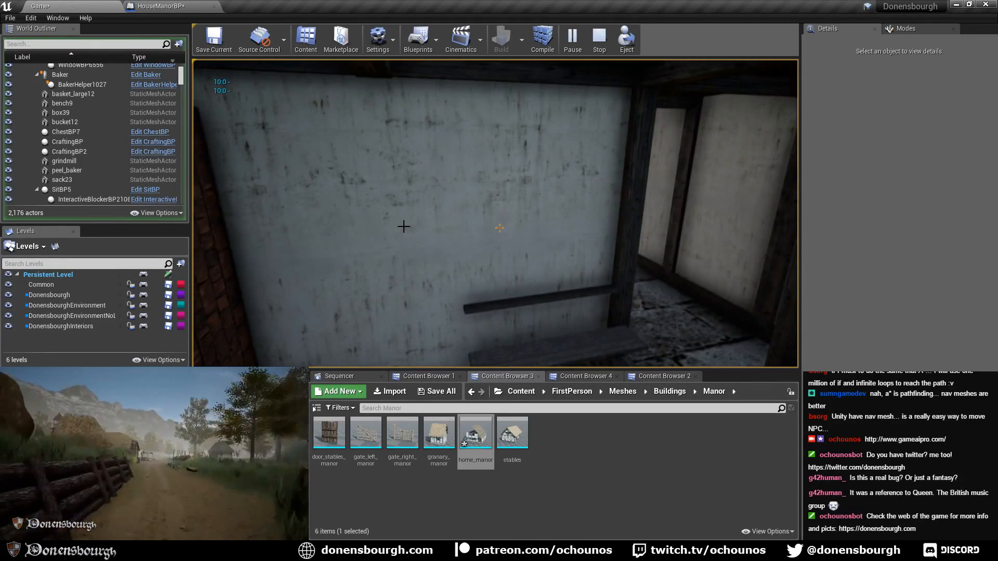
pyautogui.press('Escape')
pyautogui.moveTo(469, 241); pyautogui.dragTo(456, 266, button='right')
# - Switch to Blender, leave mesh editing of UBX_Walls_003, and hide and collapse the whole Proxies group
pyautogui.hotkey('alt', 'Tab')
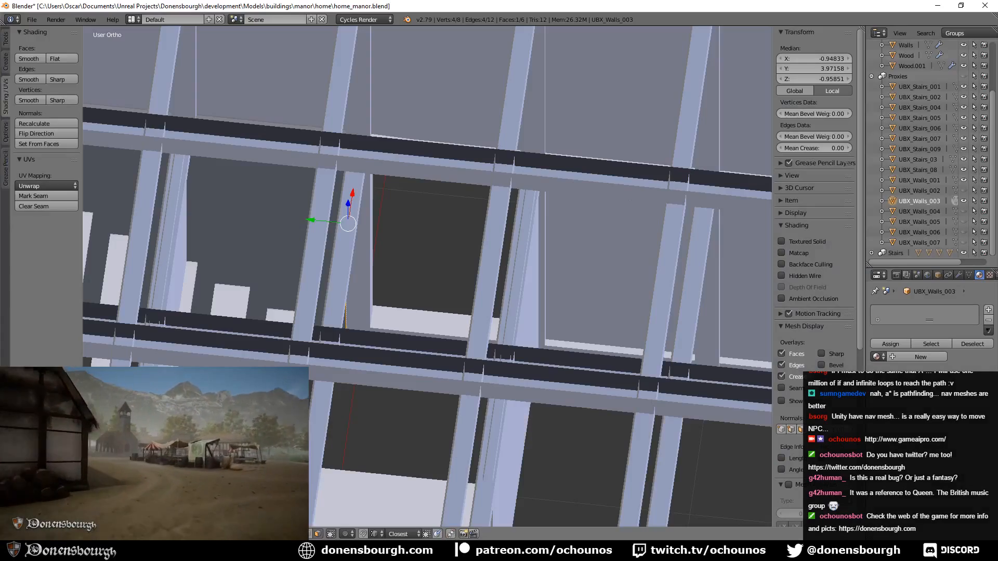
pyautogui.press('g')
pyautogui.rightClick(384, 315)
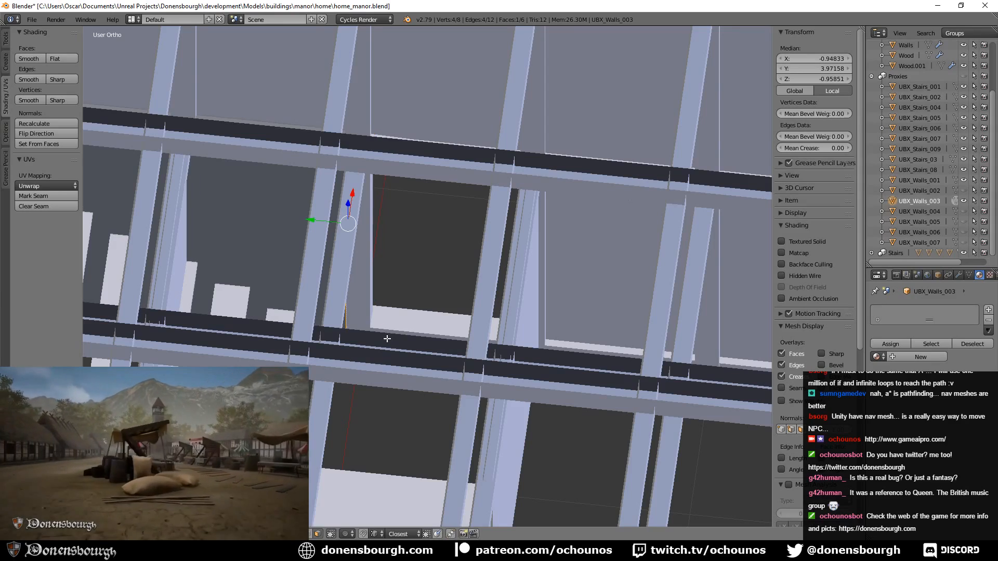
pyautogui.moveTo(385, 339); pyautogui.dragTo(388, 372, button='middle')
pyautogui.press('Tab')
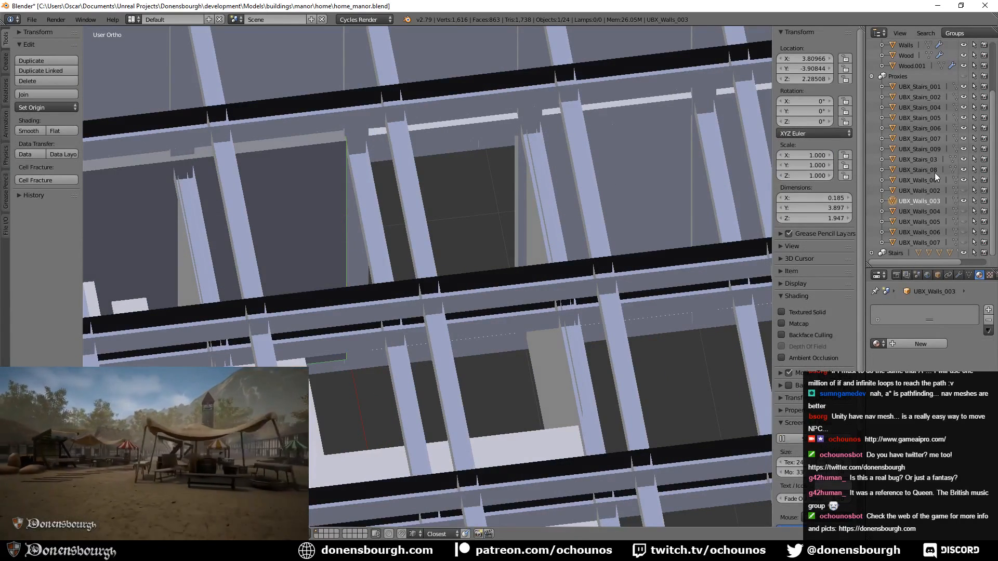
pyautogui.click(964, 201)
pyautogui.click(963, 77)
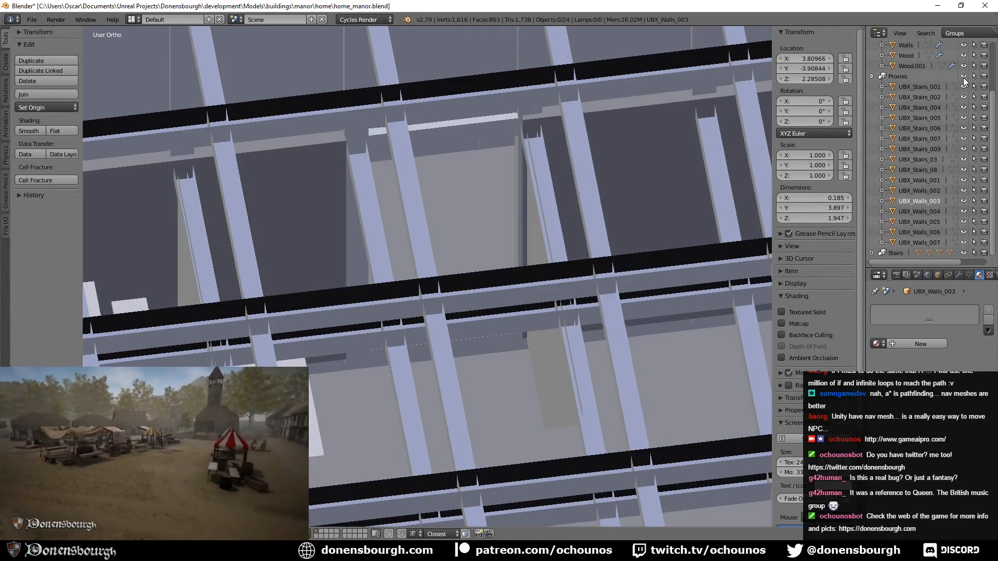
pyautogui.click(872, 75)
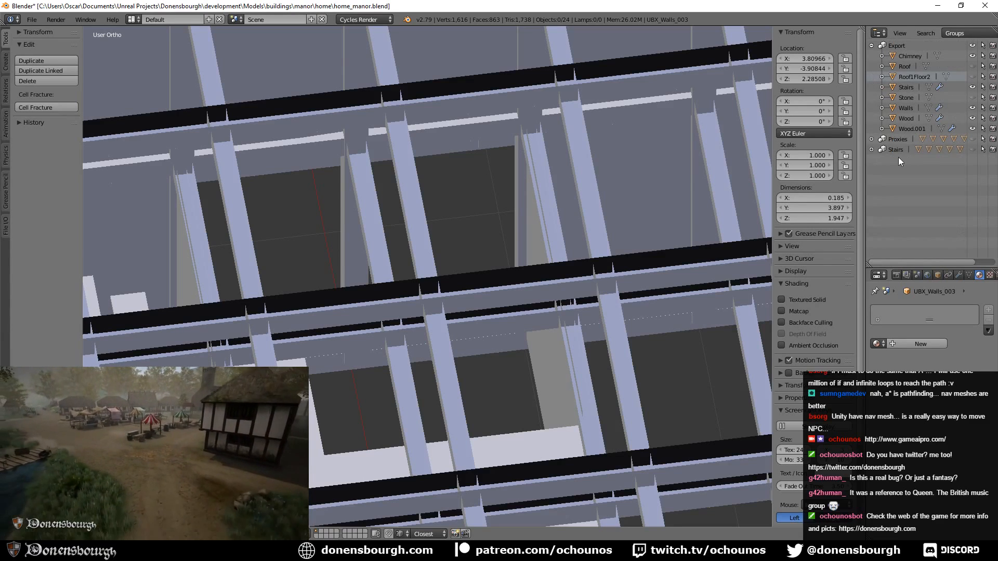
# - Hide the Wood and Wood.001 objects in the Export group, keeping the Chimney shown
pyautogui.click(971, 56)
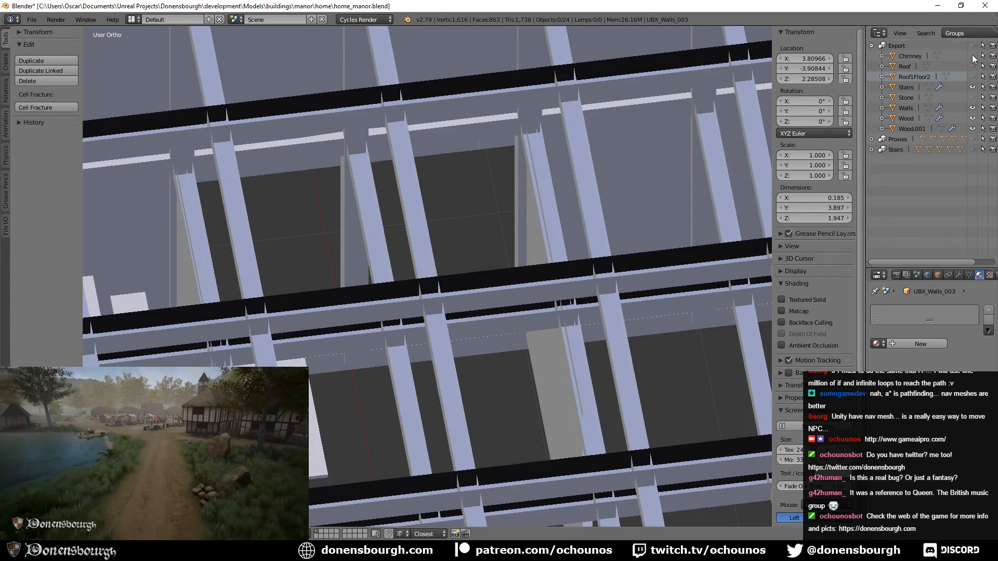
pyautogui.click(974, 56)
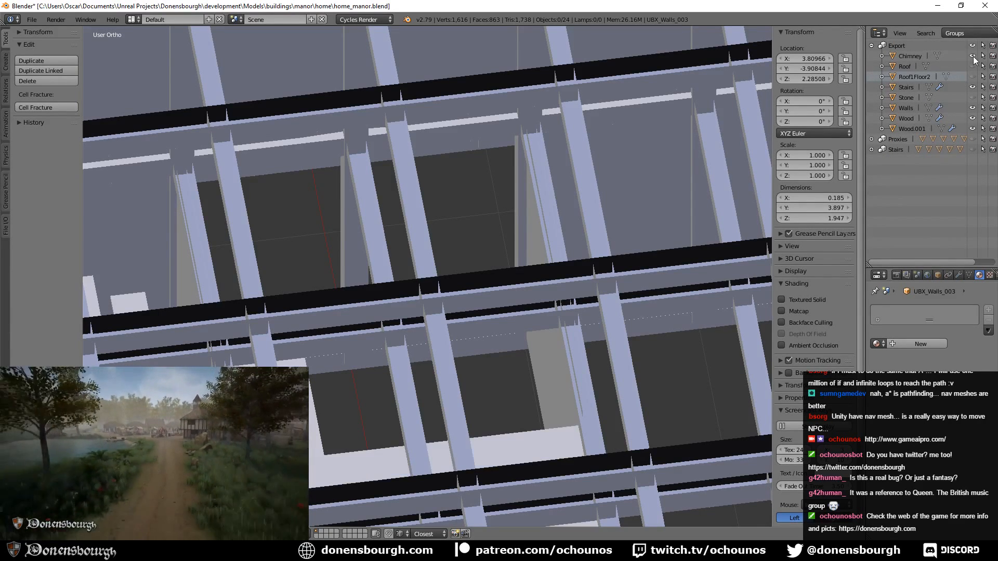
pyautogui.click(974, 119)
pyautogui.click(974, 129)
# - Examine the layout of the manor's interior walls, chimney block and stairs from several angles
pyautogui.scroll(-2, 466, 255)
pyautogui.scroll(-1, 466, 254)
pyautogui.keyDown('shift'); pyautogui.moveTo(416, 267); pyautogui.dragTo(481, 258, button='middle'); pyautogui.keyUp('shift')
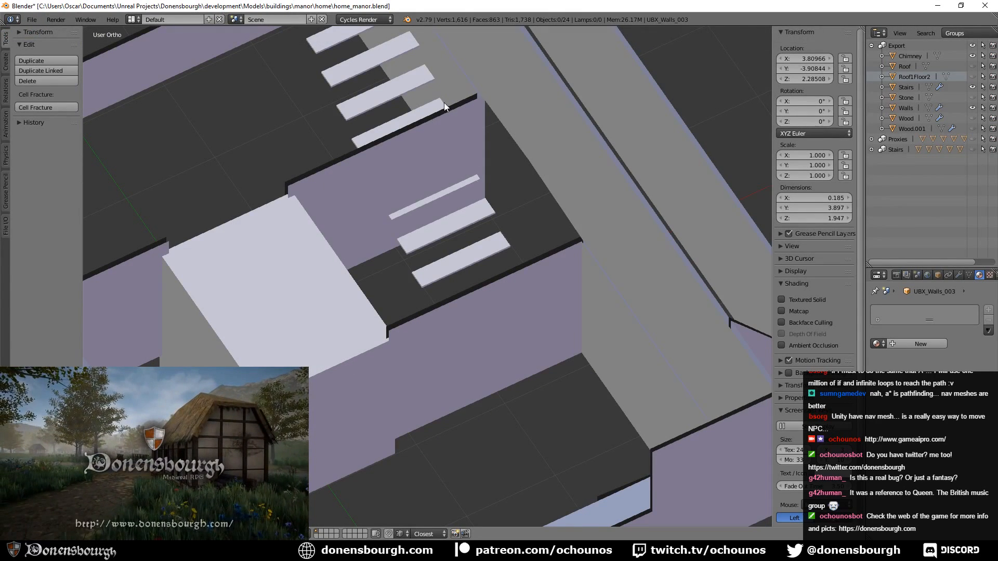
pyautogui.keyDown('shift'); pyautogui.moveTo(328, 299); pyautogui.dragTo(459, 276, button='middle'); pyautogui.keyUp('shift')
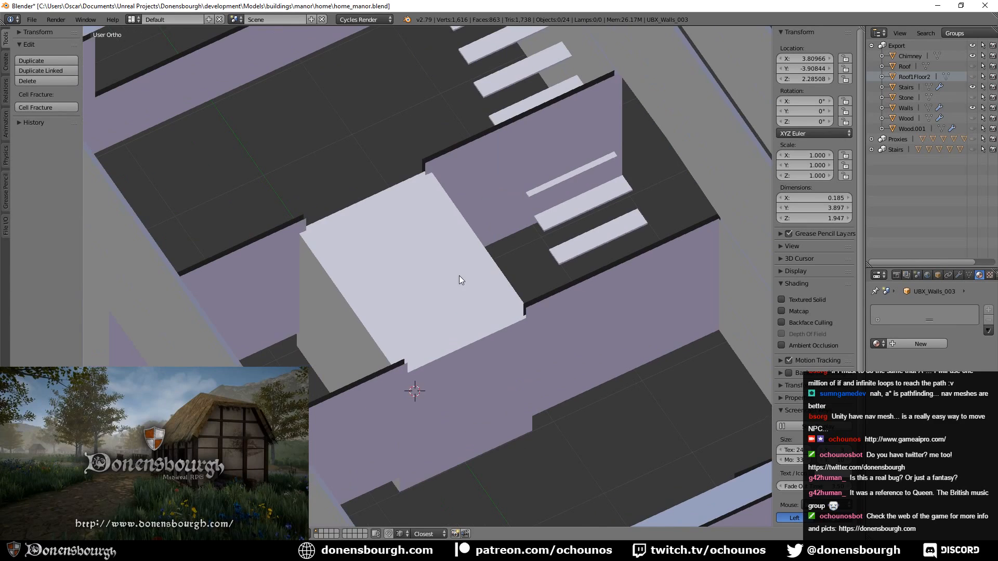
pyautogui.moveTo(426, 305); pyautogui.dragTo(450, 310, button='middle')
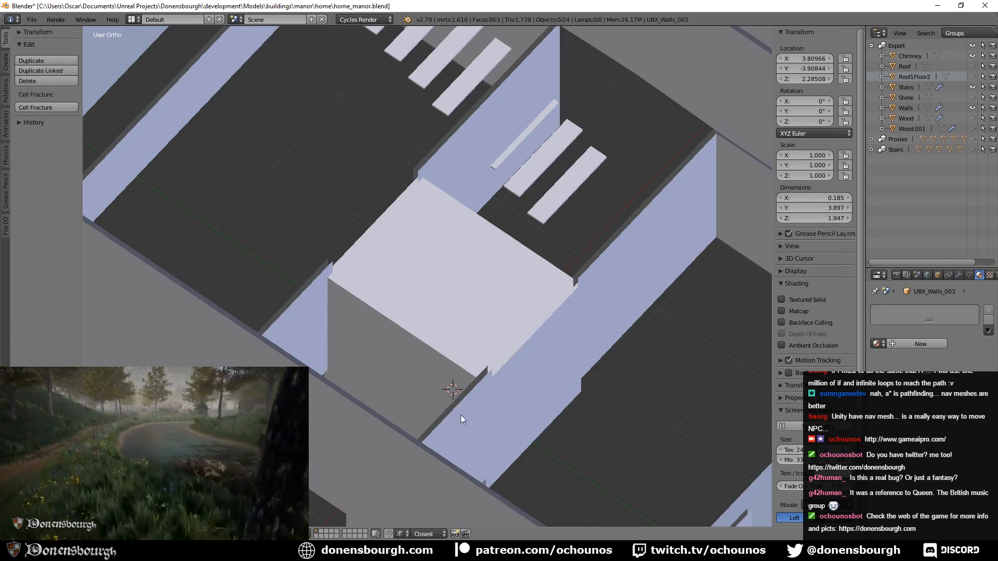
pyautogui.keyDown('shift'); pyautogui.moveTo(331, 407); pyautogui.dragTo(345, 272, button='middle'); pyautogui.keyUp('shift')
pyautogui.moveTo(307, 420); pyautogui.dragTo(308, 400, button='middle')
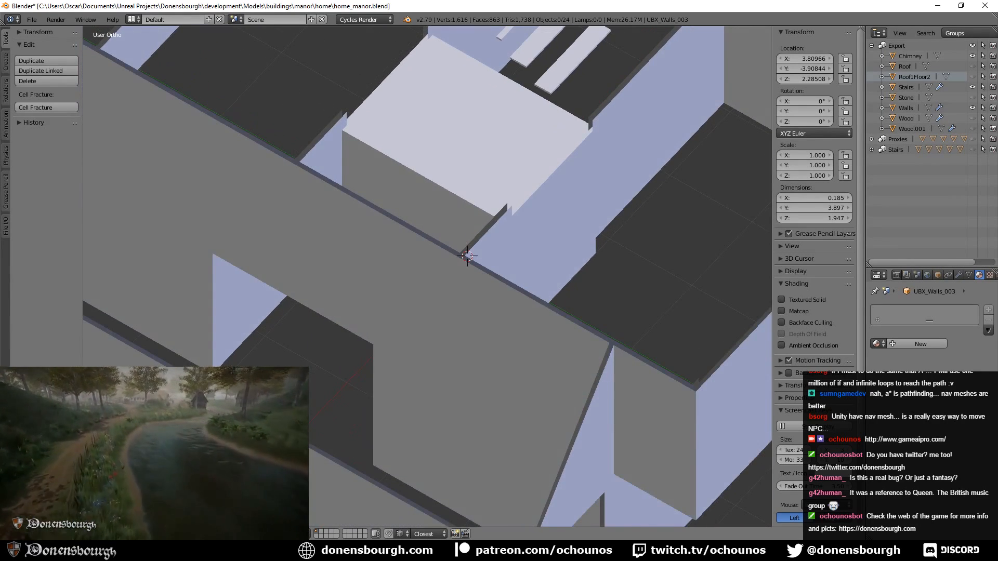
pyautogui.moveTo(399, 363); pyautogui.dragTo(409, 382, button='middle')
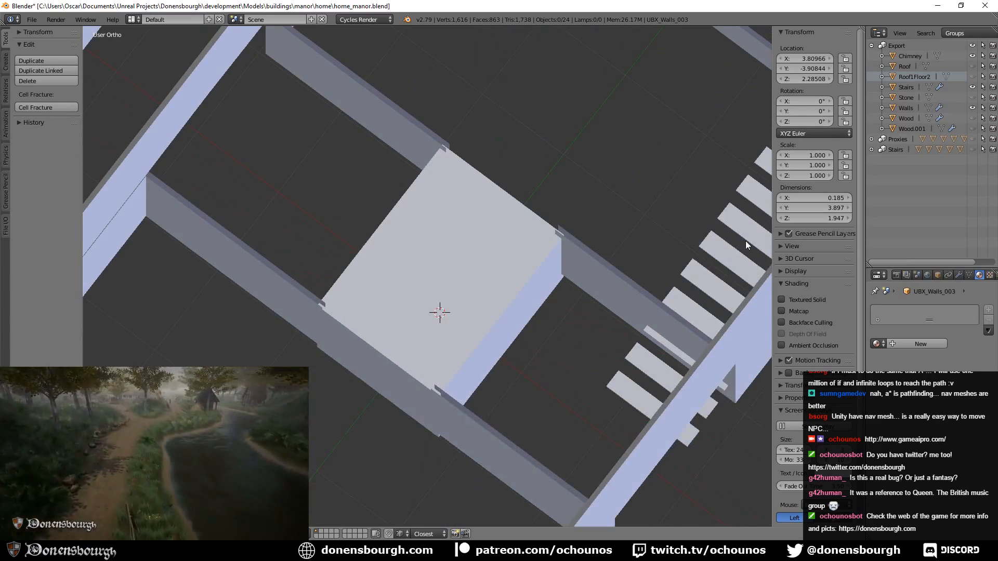
pyautogui.moveTo(120, 280); pyautogui.dragTo(379, 361, button='middle')
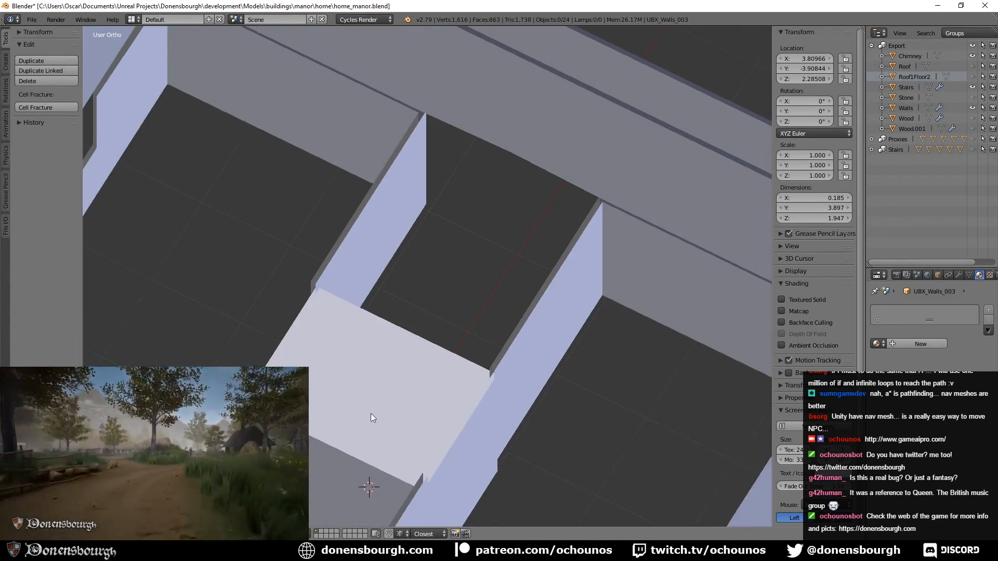
pyautogui.moveTo(370, 413); pyautogui.dragTo(473, 51, button='middle')
pyautogui.moveTo(492, 160); pyautogui.dragTo(492, 383, button='middle')
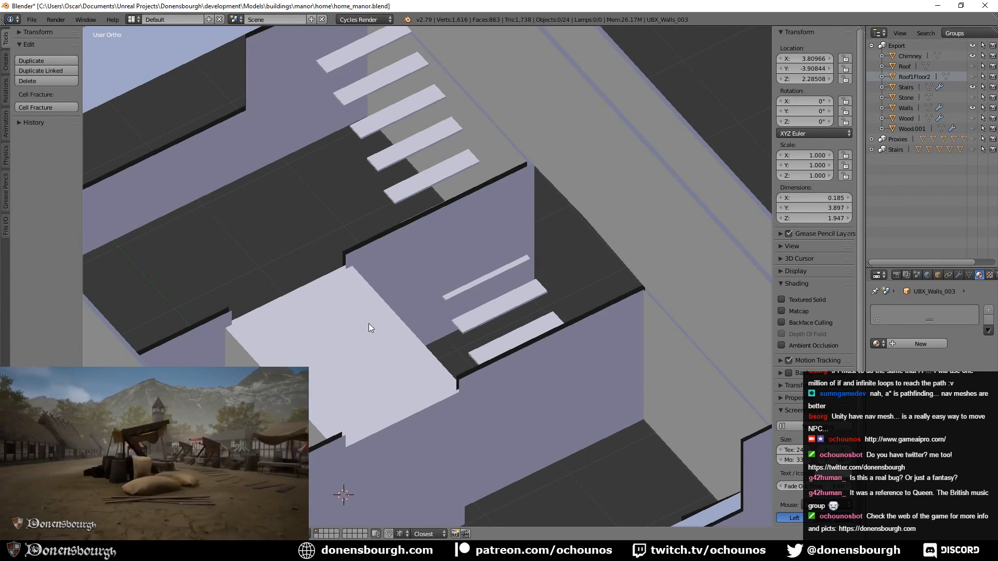
pyautogui.keyDown('shift'); pyautogui.moveTo(373, 439); pyautogui.dragTo(383, 406, button='middle'); pyautogui.keyUp('shift')
pyautogui.moveTo(393, 332); pyautogui.dragTo(392, 404, button='middle')
pyautogui.keyDown('shift'); pyautogui.moveTo(380, 366); pyautogui.dragTo(357, 402, button='middle'); pyautogui.keyUp('shift')
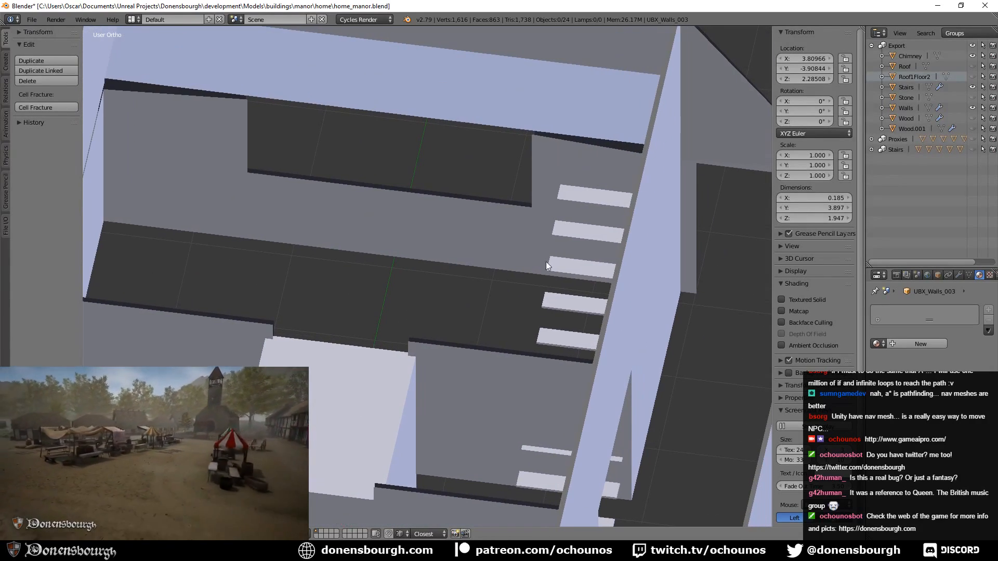
# - Expand the Proxies group, then show and select only the UBX_Walls_002 base slab
pyautogui.moveTo(396, 322); pyautogui.dragTo(458, 360, button='middle')
pyautogui.scroll(-2, 475, 334)
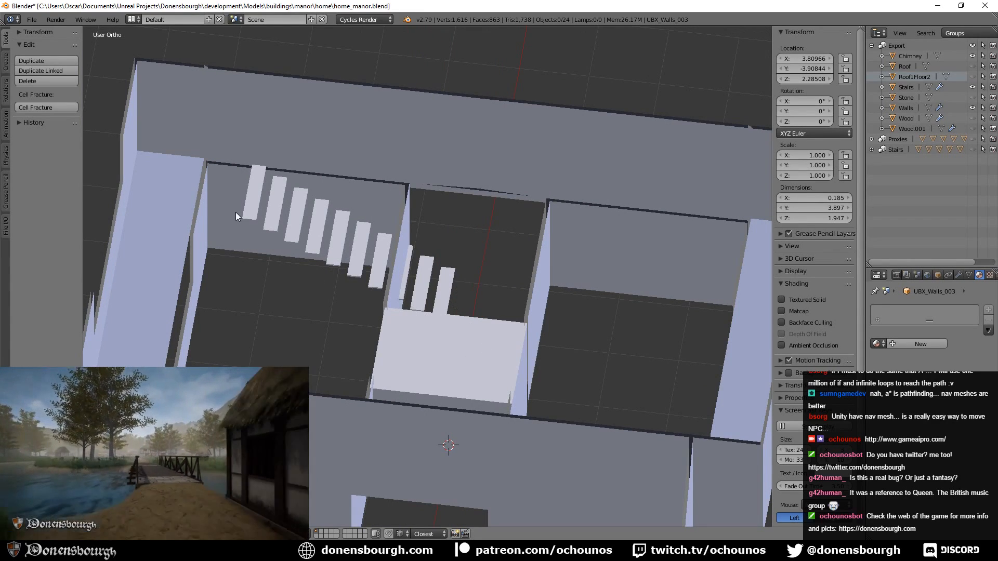
pyautogui.moveTo(558, 313); pyautogui.dragTo(385, 307, button='middle')
pyautogui.keyDown('shift'); pyautogui.moveTo(439, 387); pyautogui.dragTo(392, 325, button='middle'); pyautogui.keyUp('shift')
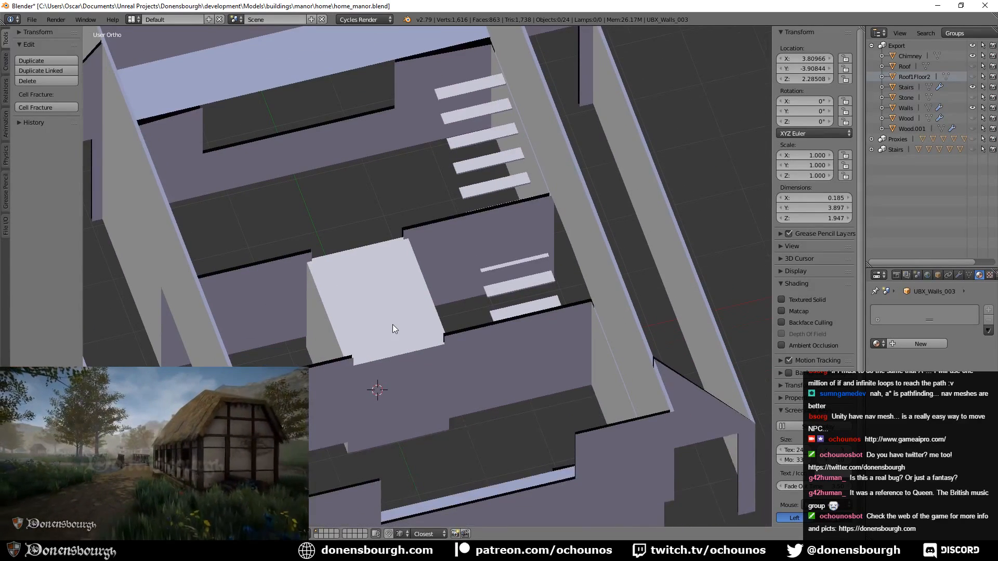
pyautogui.click(872, 139)
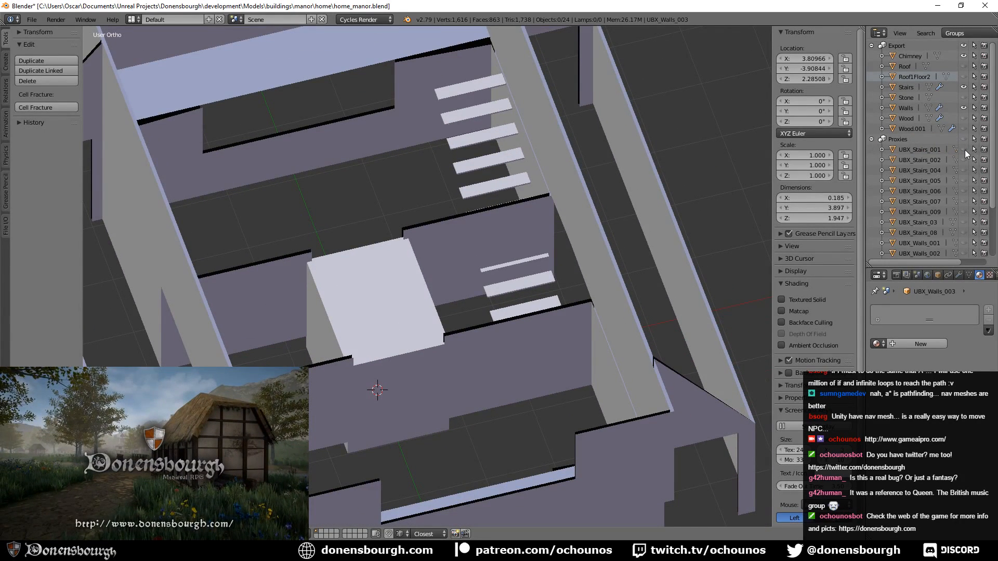
pyautogui.scroll(-2, 965, 150)
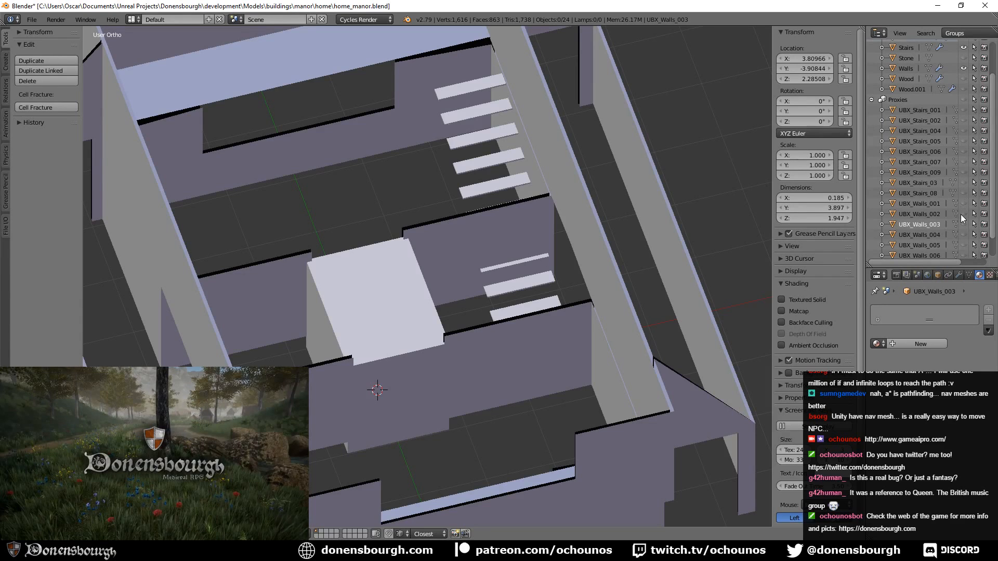
pyautogui.click(964, 205)
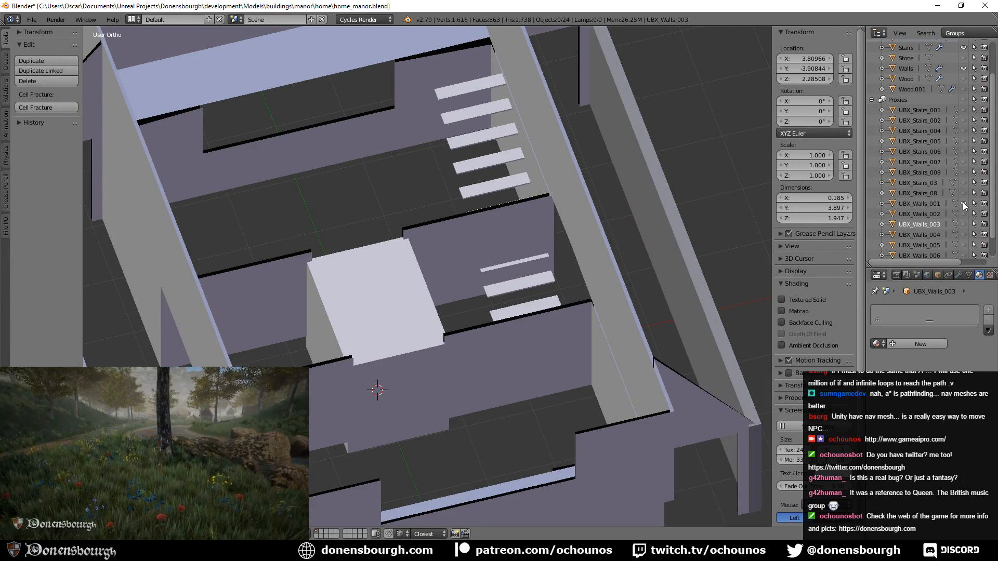
pyautogui.click(964, 205)
pyautogui.click(963, 212)
pyautogui.click(963, 211)
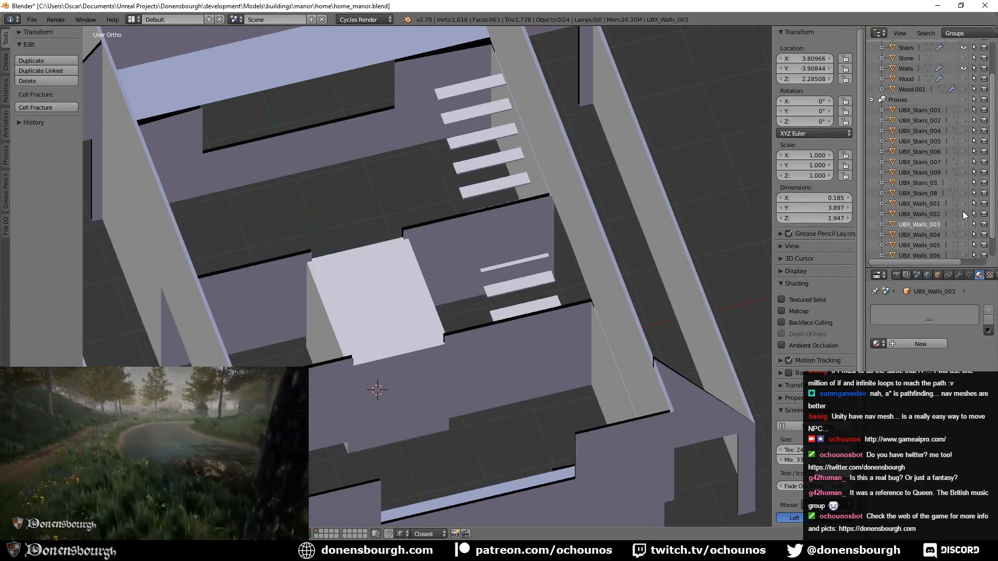
pyautogui.click(963, 211)
pyautogui.click(928, 213)
# - Show the Roof1Floor2 object and display the manor as a wireframe in front view
pyautogui.moveTo(281, 317); pyautogui.dragTo(477, 295, button='middle')
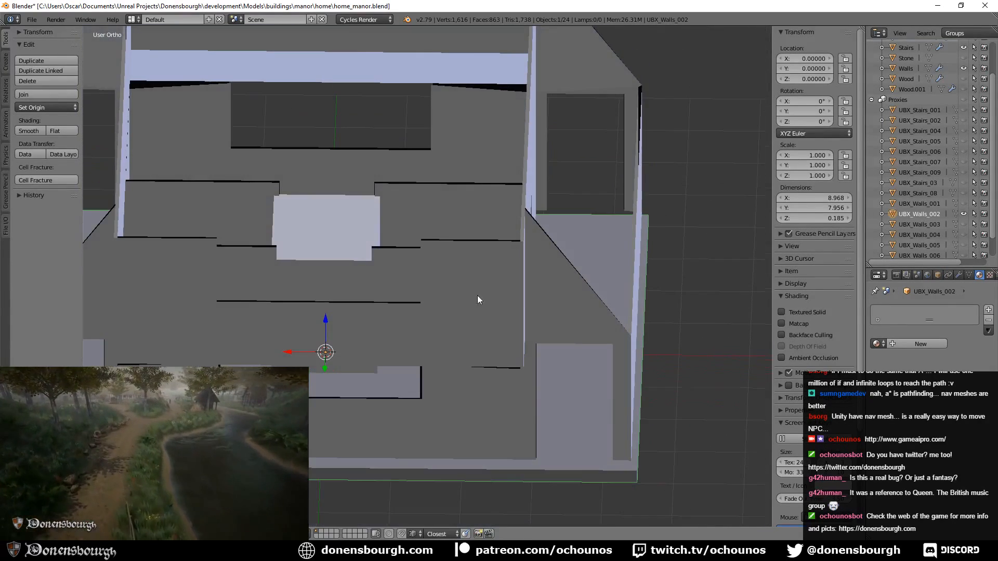
pyautogui.scroll(4, 950, 104)
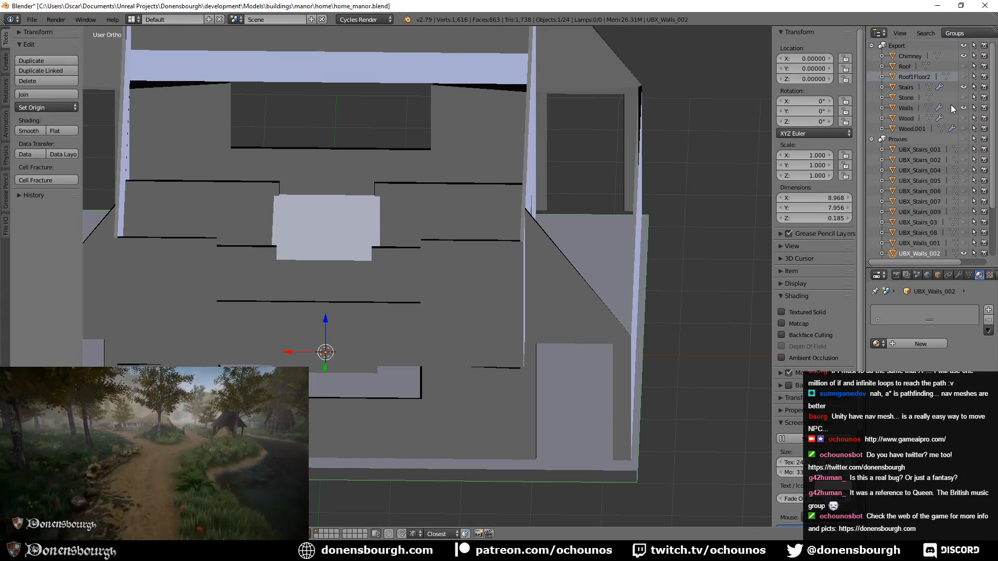
pyautogui.click(964, 77)
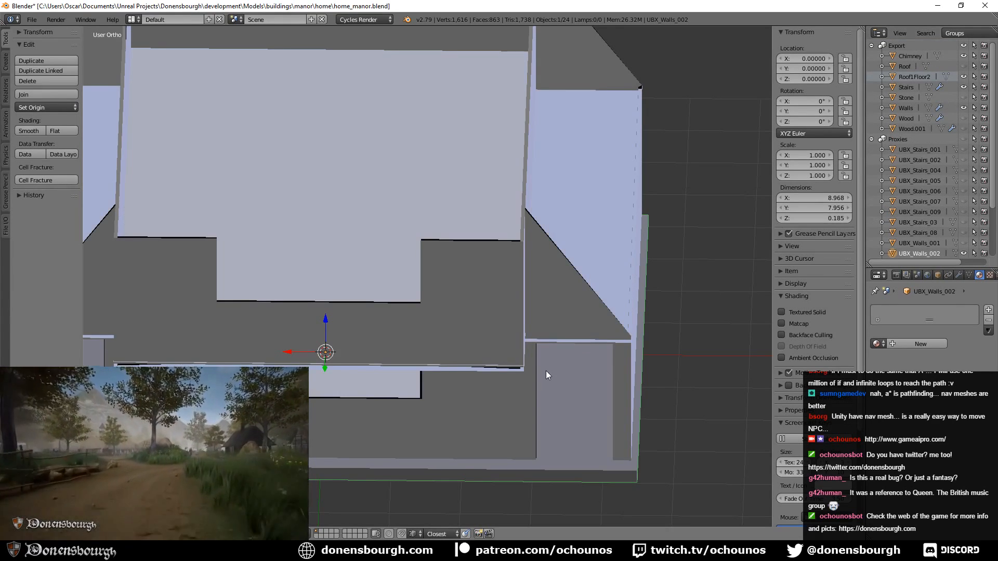
pyautogui.moveTo(546, 370); pyautogui.dragTo(564, 324, button='middle')
pyautogui.press('KP_1')
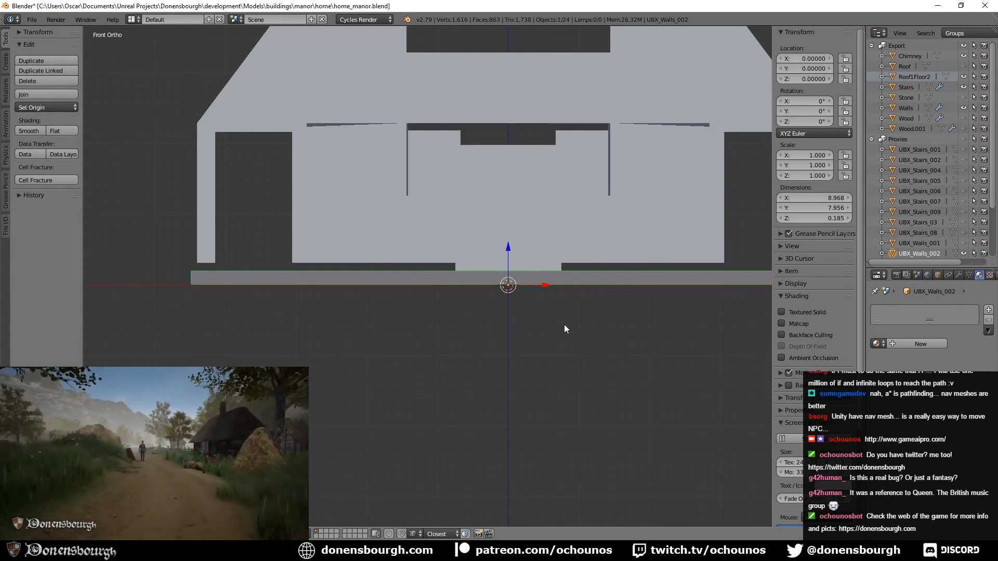
pyautogui.press('z')
# - Duplicate the UBX_Walls_002 base slab in place and open the copy's mesh for editing
pyautogui.scroll(2, 563, 325)
pyautogui.keyDown('shift'); pyautogui.moveTo(414, 309); pyautogui.dragTo(480, 358, button='middle'); pyautogui.keyUp('shift')
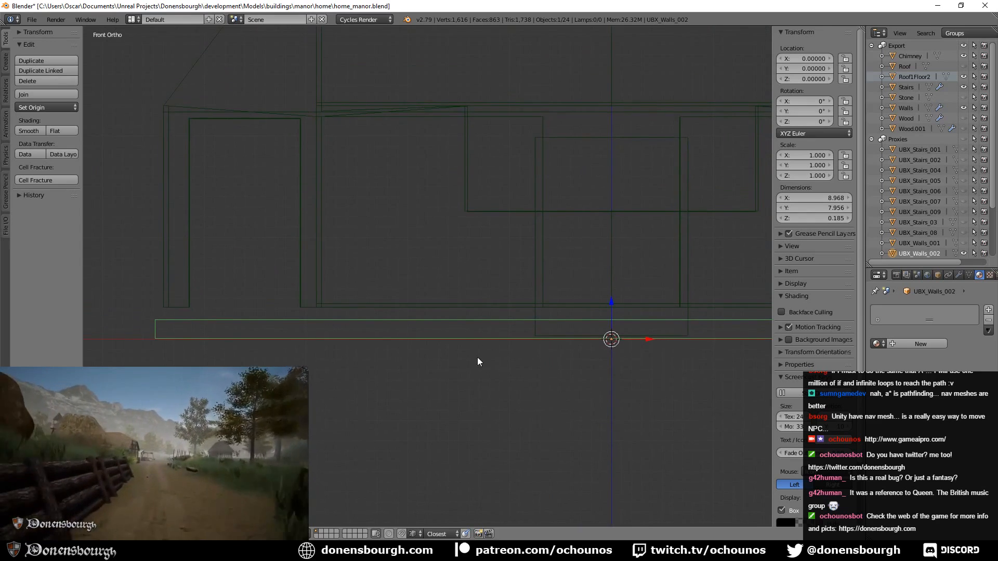
pyautogui.scroll(1, 475, 356)
pyautogui.keyDown('shift'); pyautogui.moveTo(336, 339); pyautogui.dragTo(416, 377, button='middle'); pyautogui.keyUp('shift')
pyautogui.keyDown('shift'); pyautogui.moveTo(291, 389); pyautogui.dragTo(167, 366, button='middle'); pyautogui.keyUp('shift')
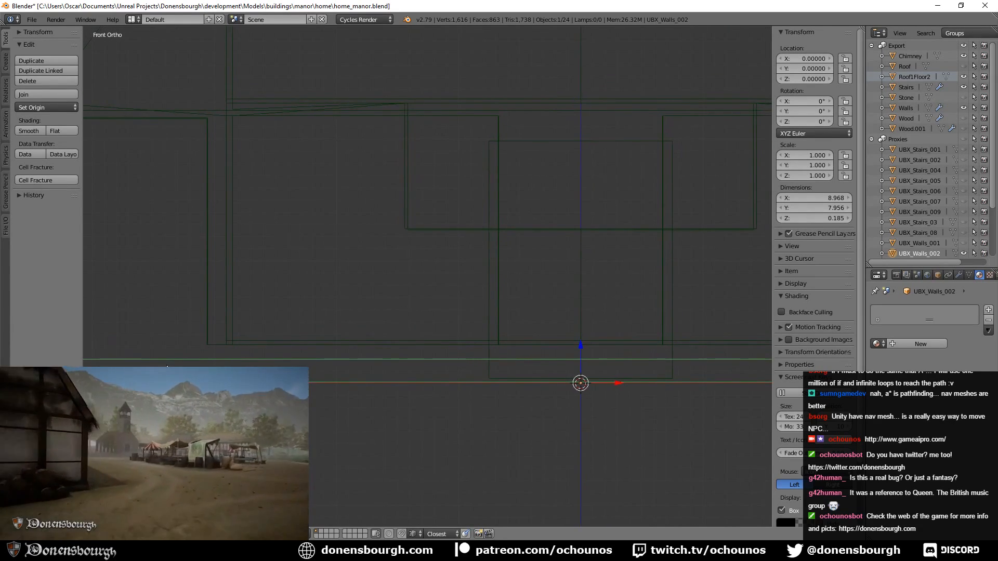
pyautogui.scroll(-3, 234, 338)
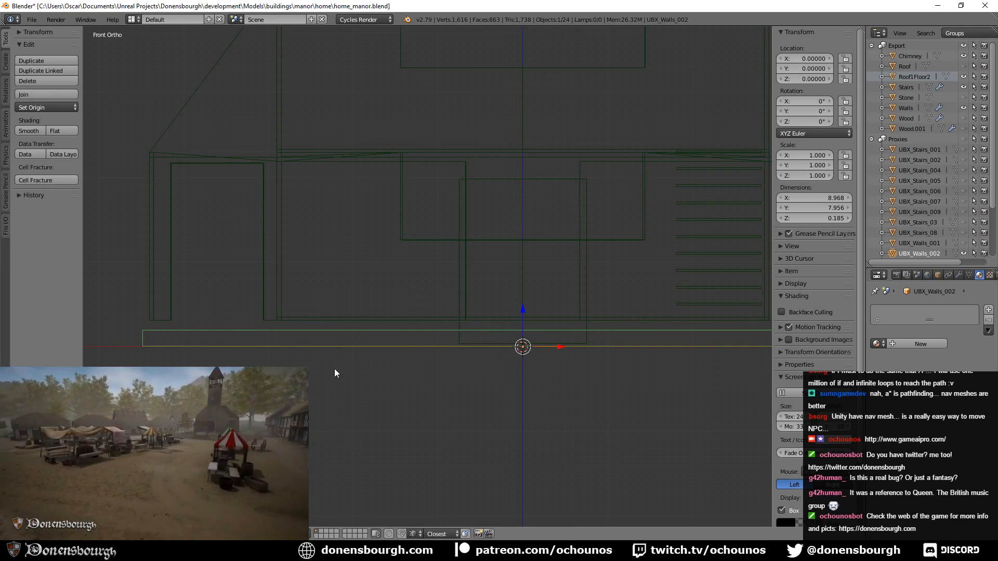
pyautogui.press('Home')
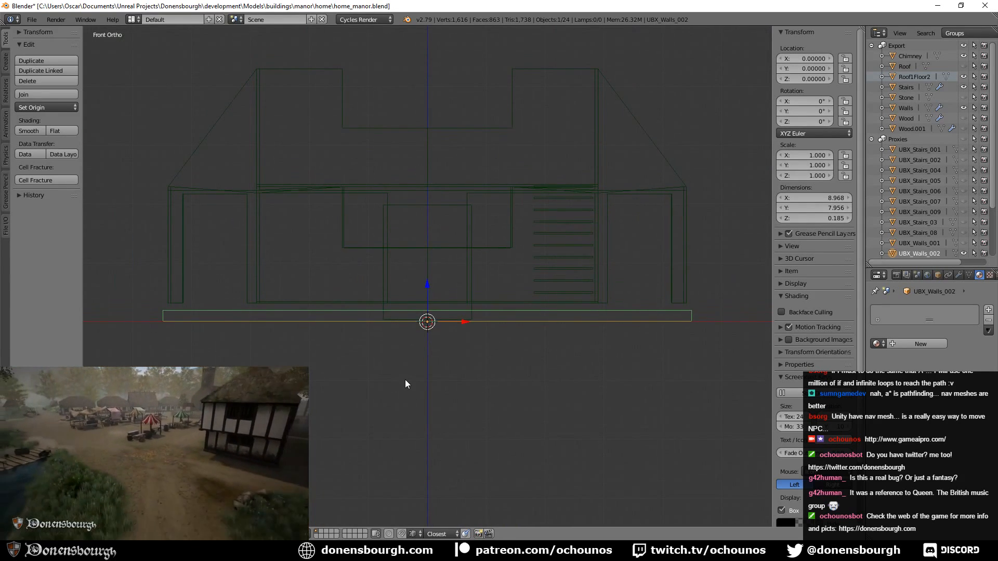
pyautogui.hotkey('shift', 'd')
pyautogui.rightClick(405, 380)
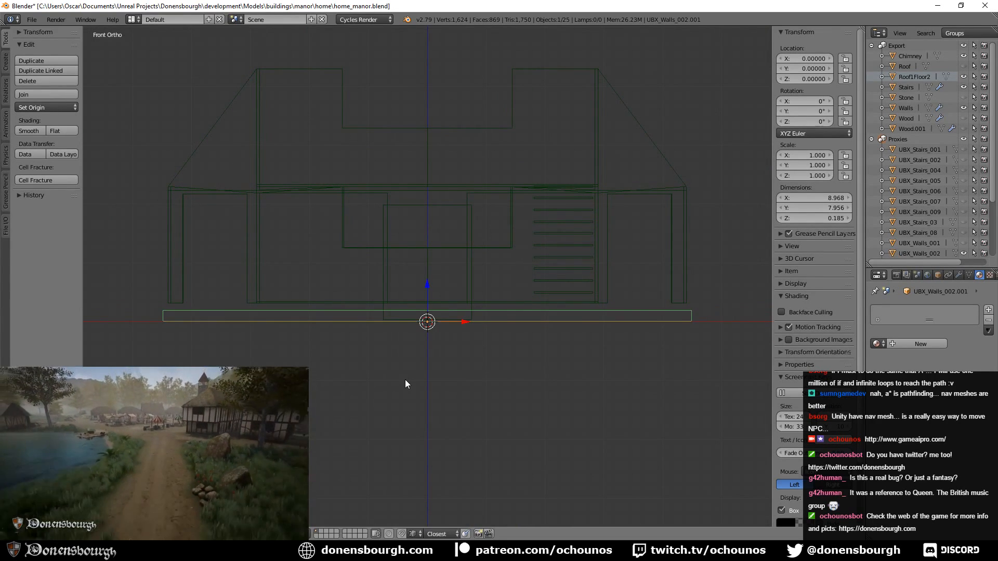
pyautogui.press('Tab')
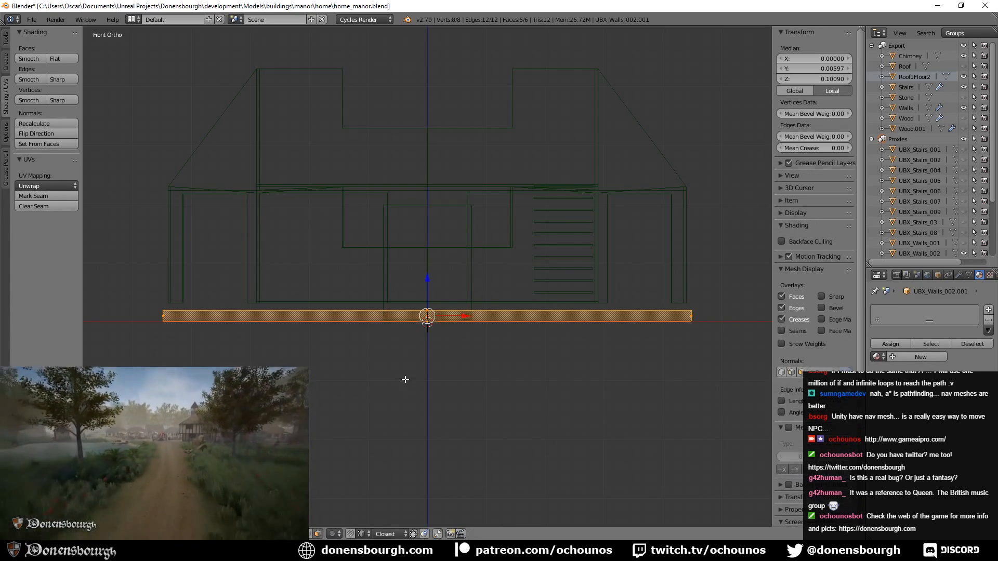
# - Raise the copied slab's mesh to a median Z of about 0.303 and thin it to about 0.099 high
pyautogui.scroll(2, 426, 292)
pyautogui.moveTo(427, 293); pyautogui.dragTo(425, 281)
pyautogui.rightClick(434, 322)
pyautogui.scroll(-3, 425, 359)
# - Narrow the copied slab along X to about 6.122 to match the outer faces of the manor's central walls
pyautogui.press('a')
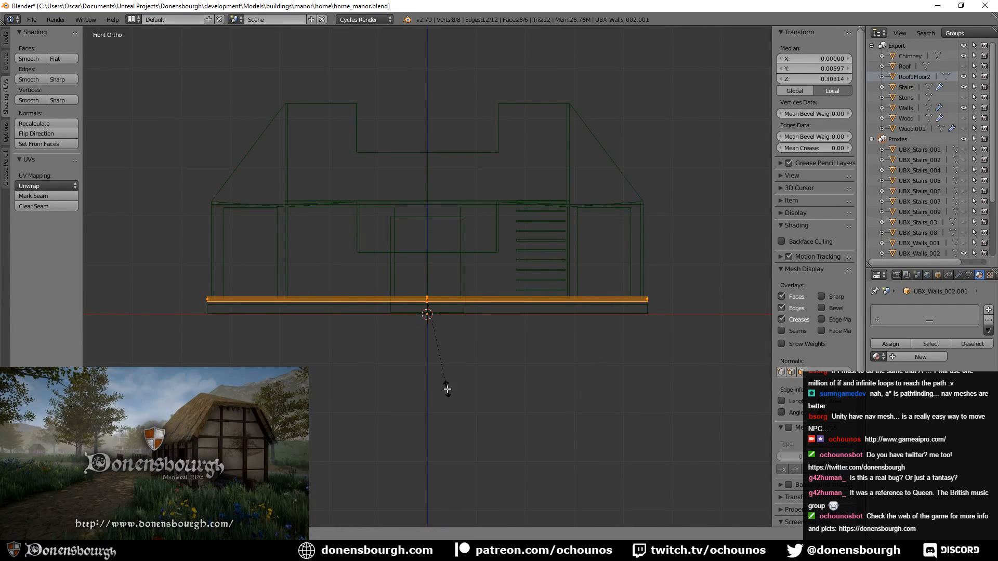
pyautogui.click(429, 363)
pyautogui.scroll(4, 385, 355)
pyautogui.keyDown('shift'); pyautogui.moveTo(368, 352); pyautogui.dragTo(565, 363, button='middle'); pyautogui.keyUp('shift')
pyautogui.scroll(4, 568, 365)
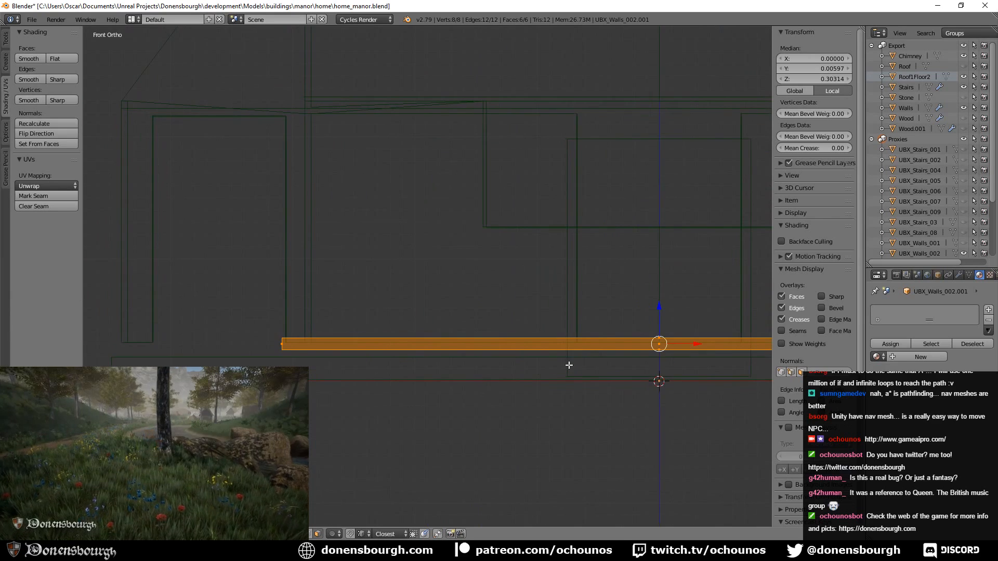
pyautogui.keyDown('shift'); pyautogui.moveTo(306, 410); pyautogui.dragTo(522, 399, button='middle'); pyautogui.keyUp('shift')
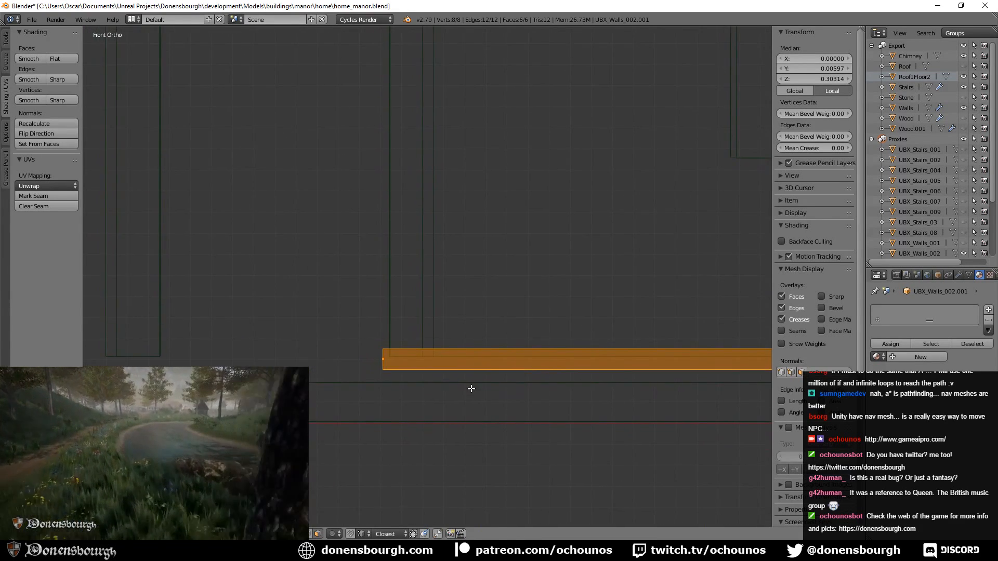
pyautogui.scroll(2, 404, 375)
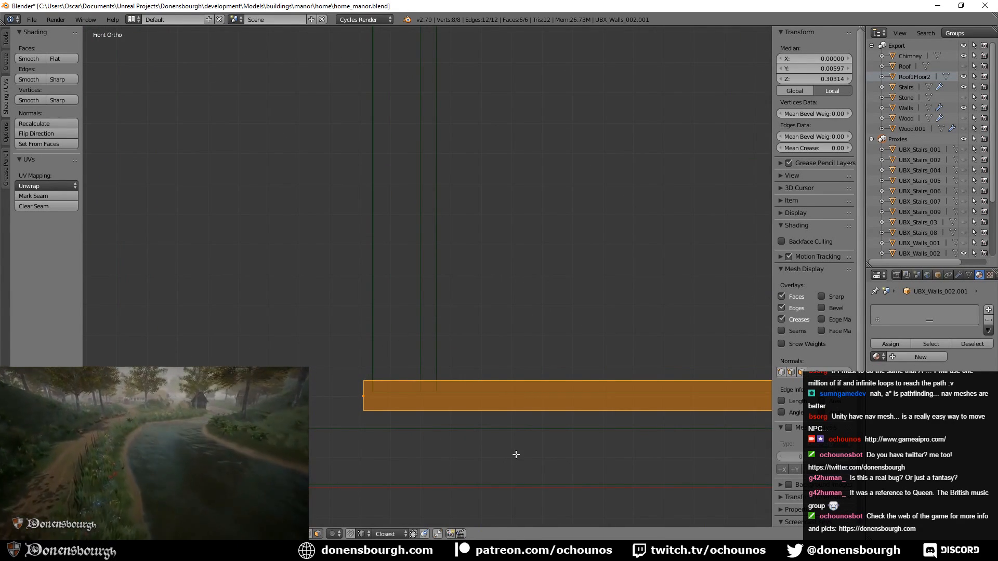
pyautogui.press('s')
pyautogui.press('x')
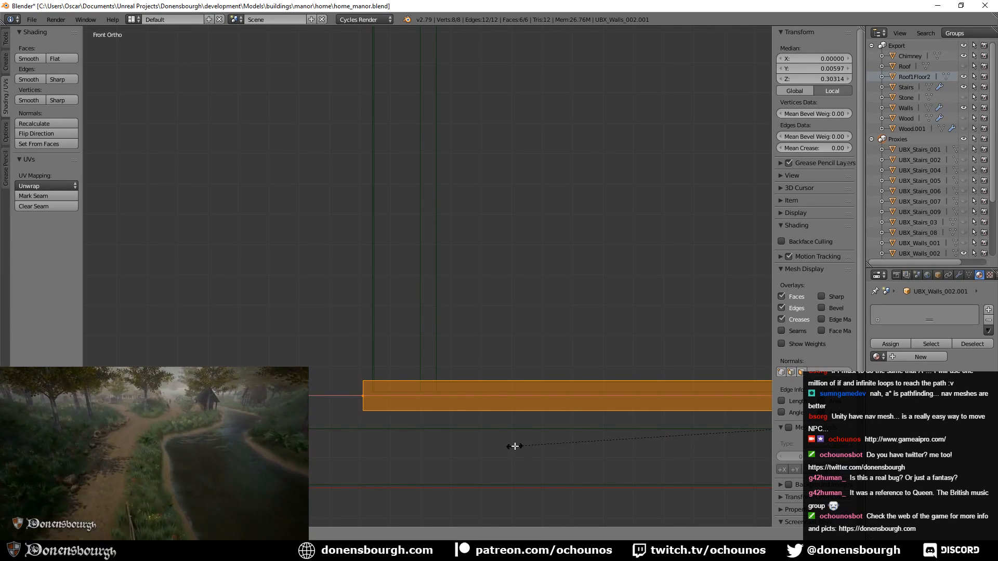
pyautogui.click(522, 445)
# - Check the slab from above, leave mesh editing and rename the copy UBX_Walls_008
pyautogui.scroll(-10, 531, 413)
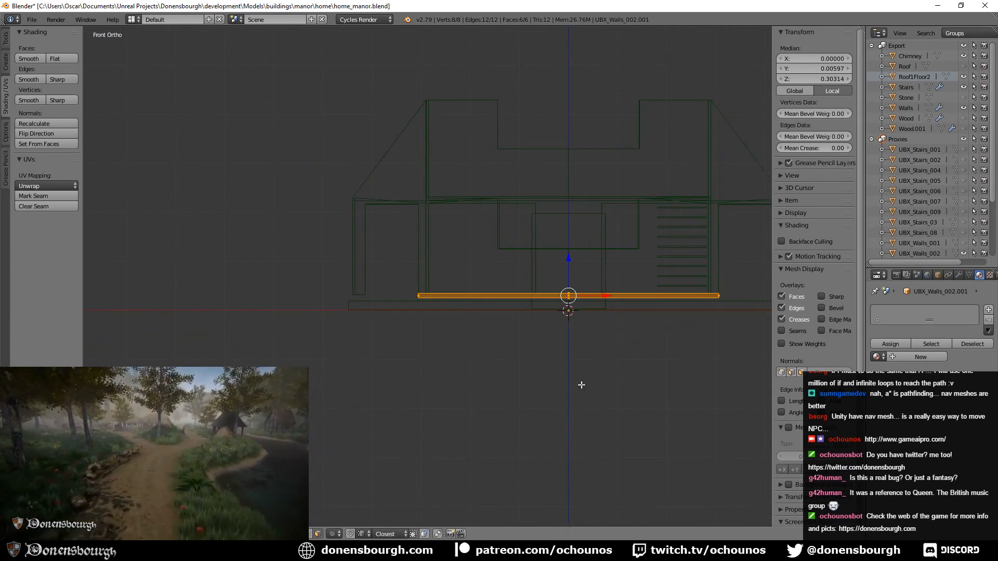
pyautogui.keyDown('shift'); pyautogui.moveTo(579, 383); pyautogui.dragTo(508, 424, button='middle'); pyautogui.keyUp('shift')
pyautogui.press('KP_7')
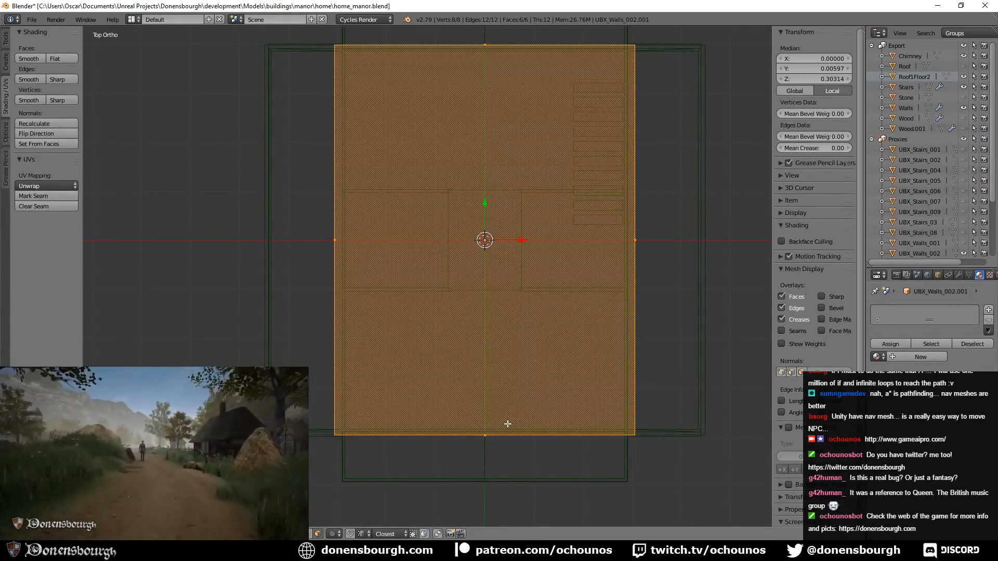
pyautogui.press('Tab')
pyautogui.scroll(-4, 897, 209)
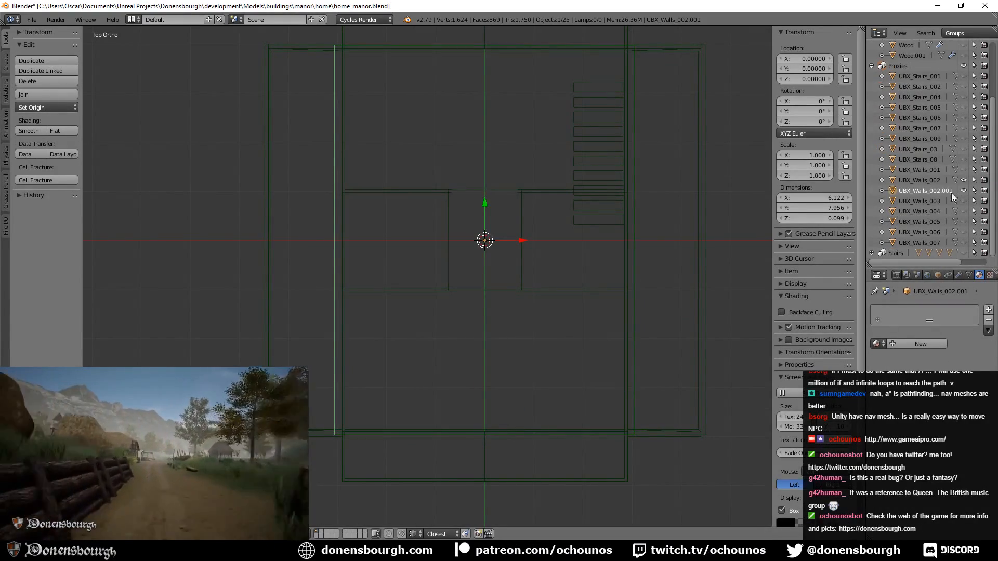
pyautogui.doubleClick(943, 190)
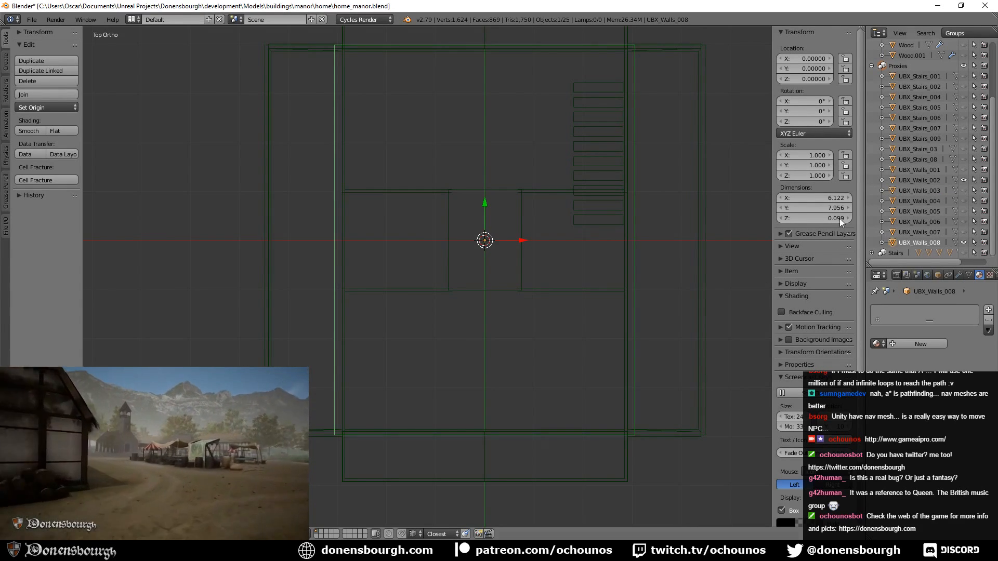
# - Return to solid shading and hide UBX_Walls_002, leaving the manor in object mode
pyautogui.moveTo(613, 249)
pyautogui.mouseDown(button='middle')
pyautogui.moveTo(458, 304)
pyautogui.moveTo(466, 258)
pyautogui.moveTo(456, 307)
pyautogui.mouseUp(button='middle')
pyautogui.press('z')
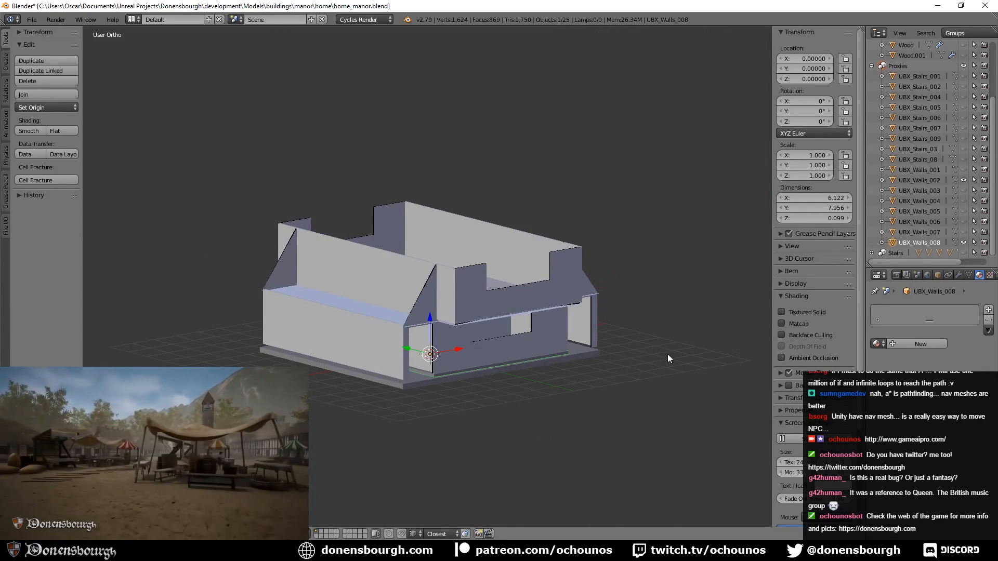
pyautogui.click(956, 242)
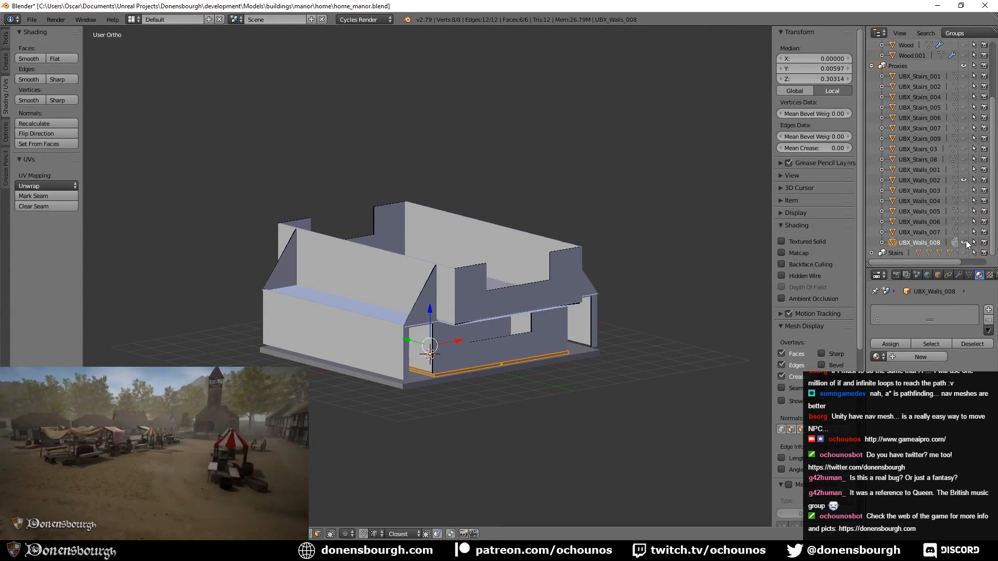
pyautogui.click(964, 180)
pyautogui.moveTo(567, 378)
pyautogui.mouseDown(button='middle')
pyautogui.moveTo(564, 366)
pyautogui.moveTo(556, 374)
pyautogui.mouseUp(button='middle')
pyautogui.press('Tab')
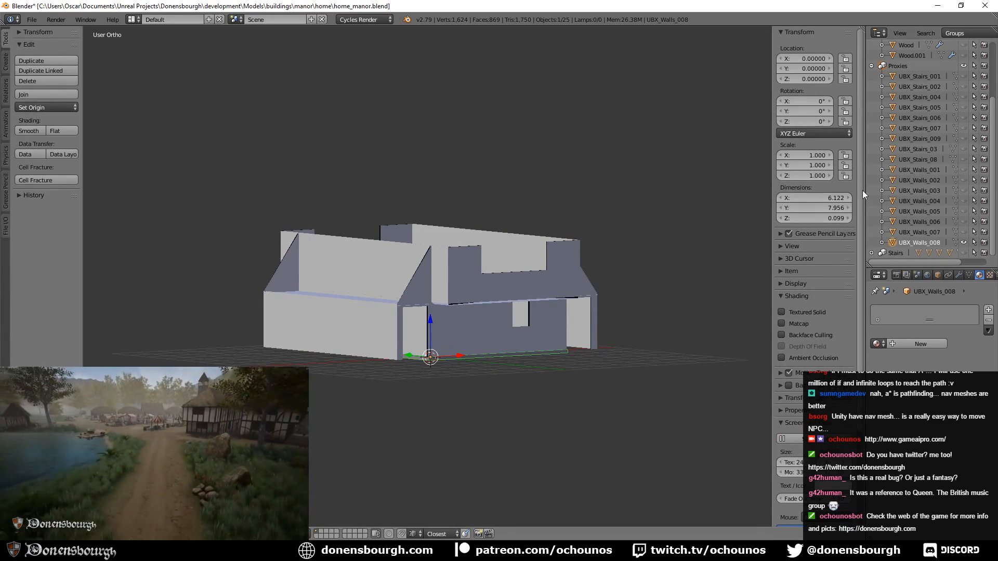
# - Deselect everything and hide UBX_Walls_008 and Roof1Floor2 to expose the manor's interior
pyautogui.press('a')
pyautogui.moveTo(459, 320)
pyautogui.mouseDown(button='middle')
pyautogui.moveTo(406, 347)
pyautogui.moveTo(475, 344)
pyautogui.moveTo(462, 338)
pyautogui.mouseUp(button='middle')
pyautogui.scroll(3, 915, 151)
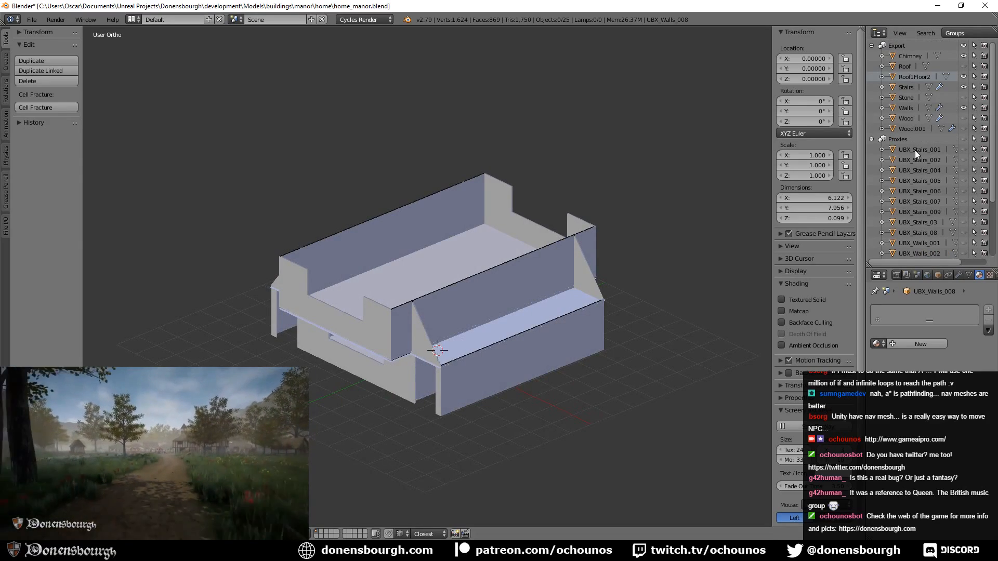
pyautogui.click(964, 77)
# - Examine the stair treads and the interior walls around the chimney block from above
pyautogui.moveTo(452, 309); pyautogui.dragTo(441, 341, button='middle')
pyautogui.scroll(4, 474, 347)
pyautogui.scroll(3, 474, 343)
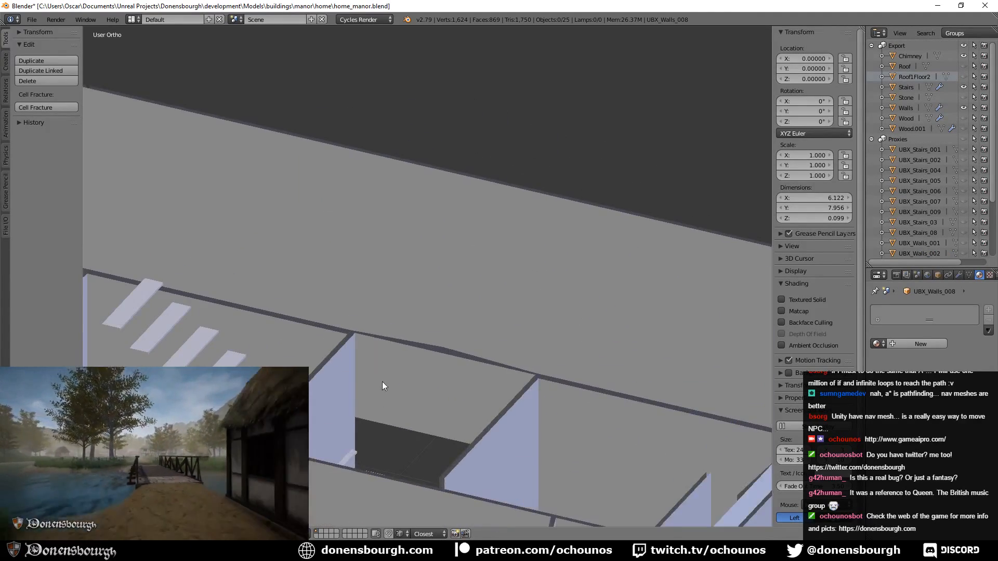
pyautogui.keyDown('shift'); pyautogui.moveTo(338, 446); pyautogui.dragTo(436, 290, button='middle'); pyautogui.keyUp('shift')
pyautogui.keyDown('shift'); pyautogui.moveTo(370, 302); pyautogui.dragTo(275, 189, button='middle'); pyautogui.keyUp('shift')
pyautogui.scroll(3, 380, 291)
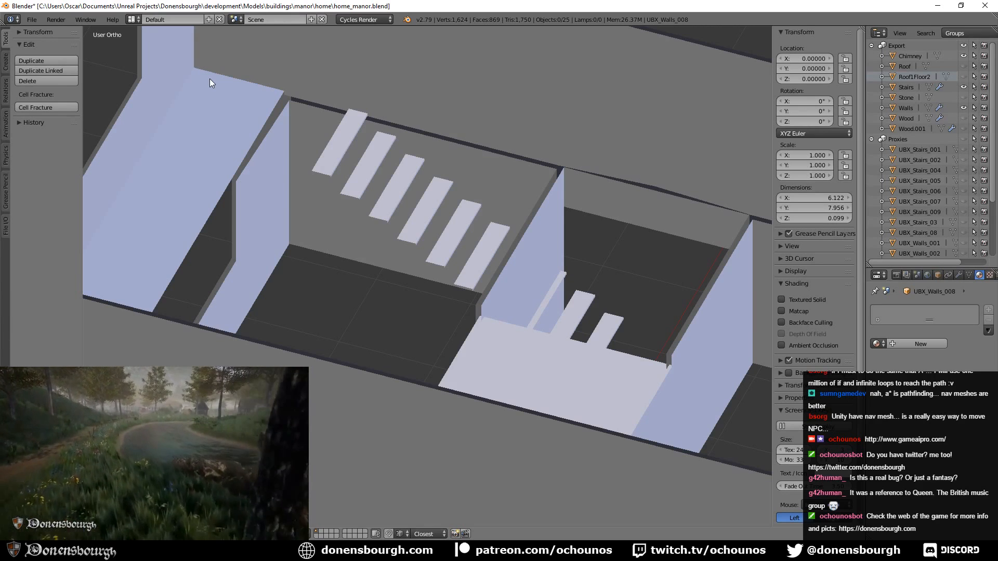
# - Select all objects of the Stairs group and examine how the treads run past the interior wall
pyautogui.scroll(-2, 914, 177)
pyautogui.scroll(-2, 914, 207)
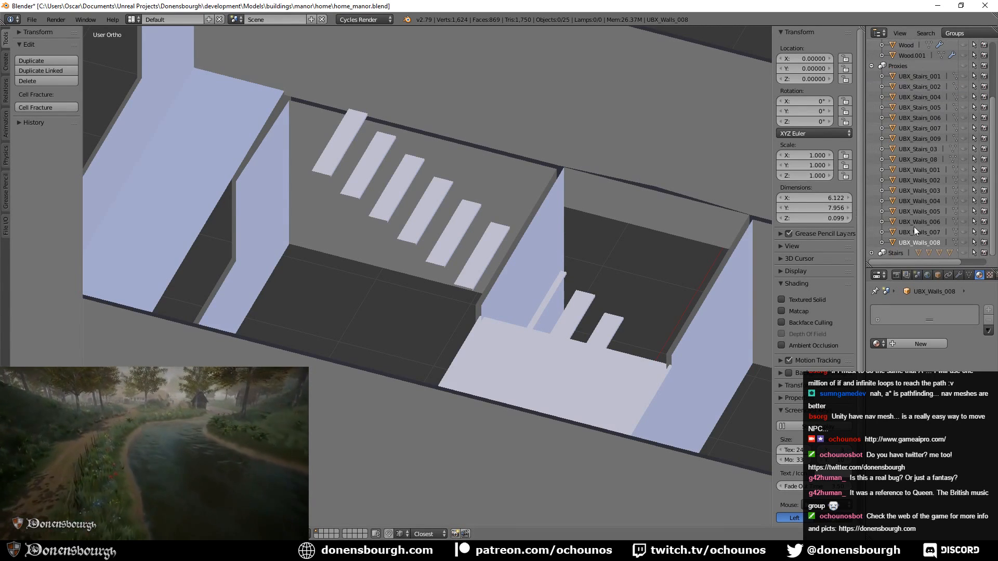
pyautogui.click(894, 254)
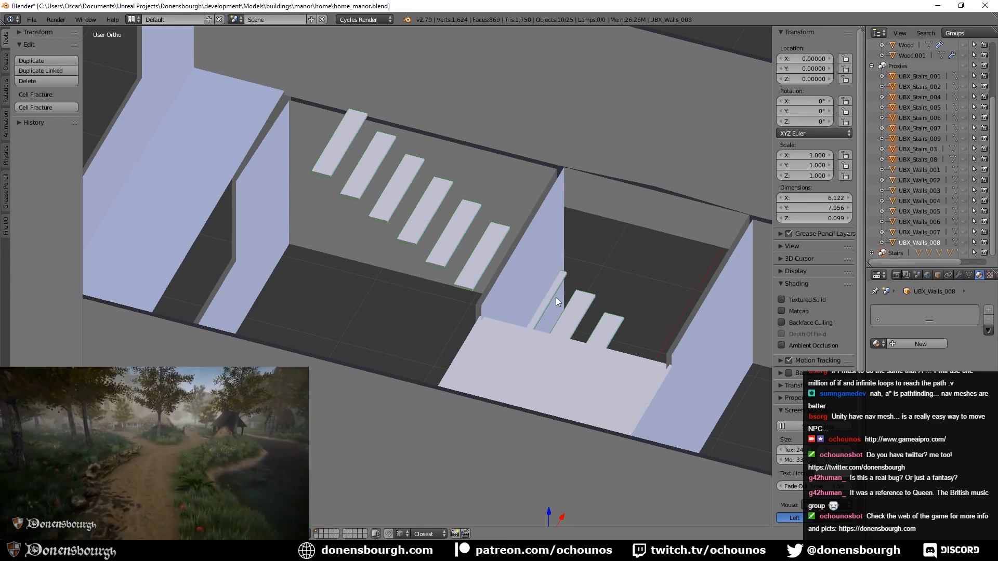
pyautogui.moveTo(416, 311); pyautogui.dragTo(431, 345, button='middle')
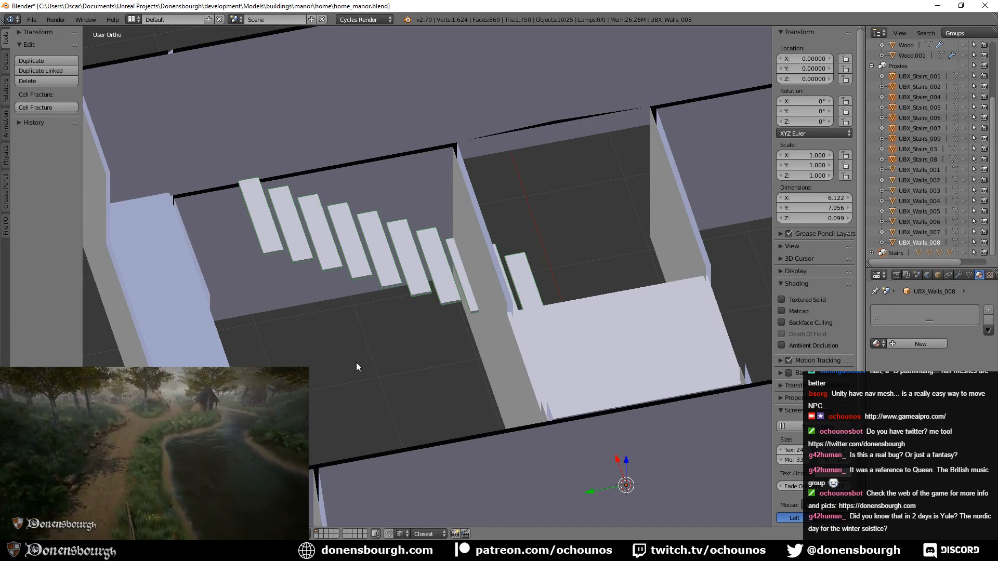
pyautogui.keyDown('shift'); pyautogui.moveTo(375, 348); pyautogui.dragTo(430, 391, button='middle'); pyautogui.keyUp('shift')
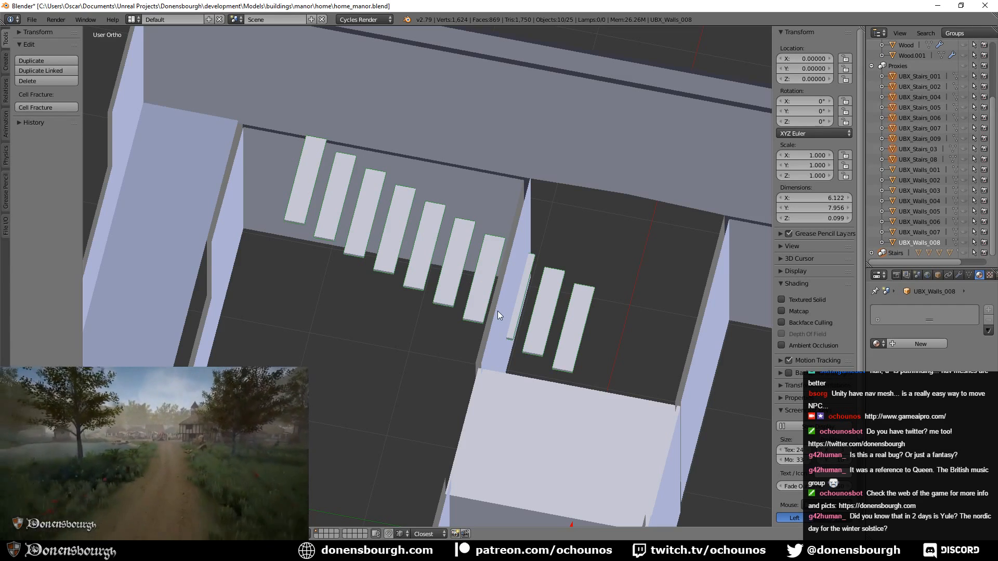
# - Move all selected stair treads along the long wall until the lowest tread clears the interior wall beside the chimney block
pyautogui.press('g')
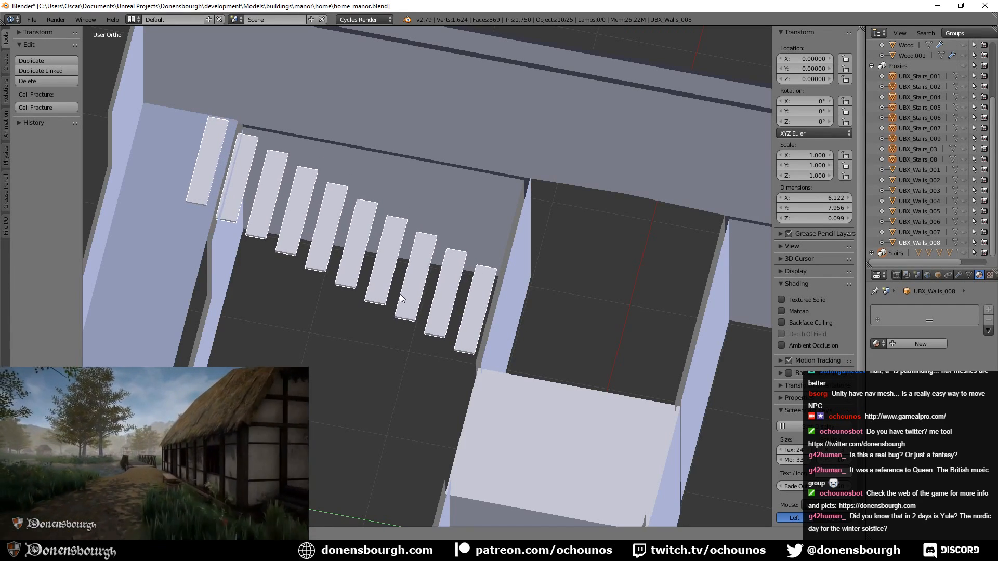
pyautogui.click(409, 301)
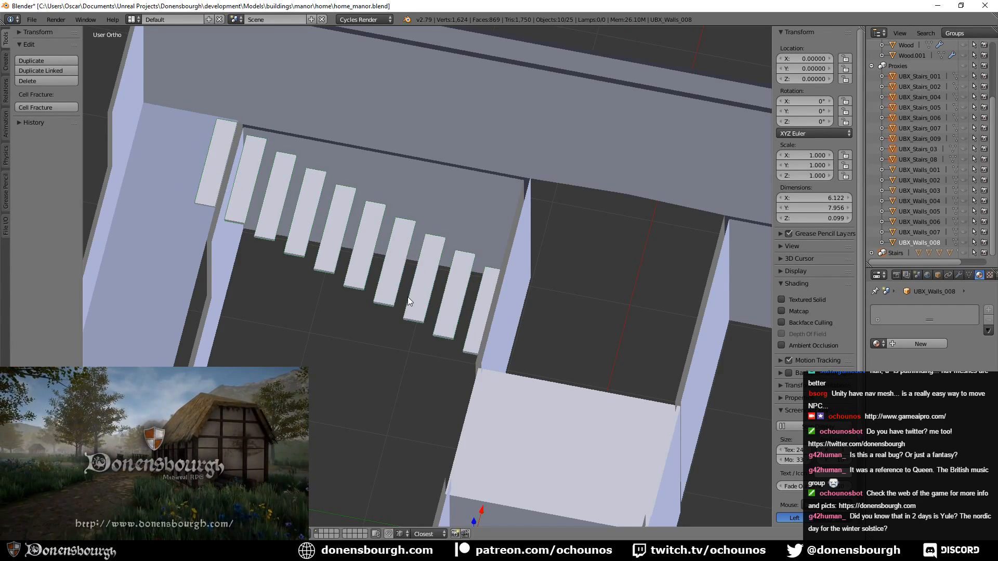
pyautogui.moveTo(464, 372); pyautogui.dragTo(312, 296, button='middle')
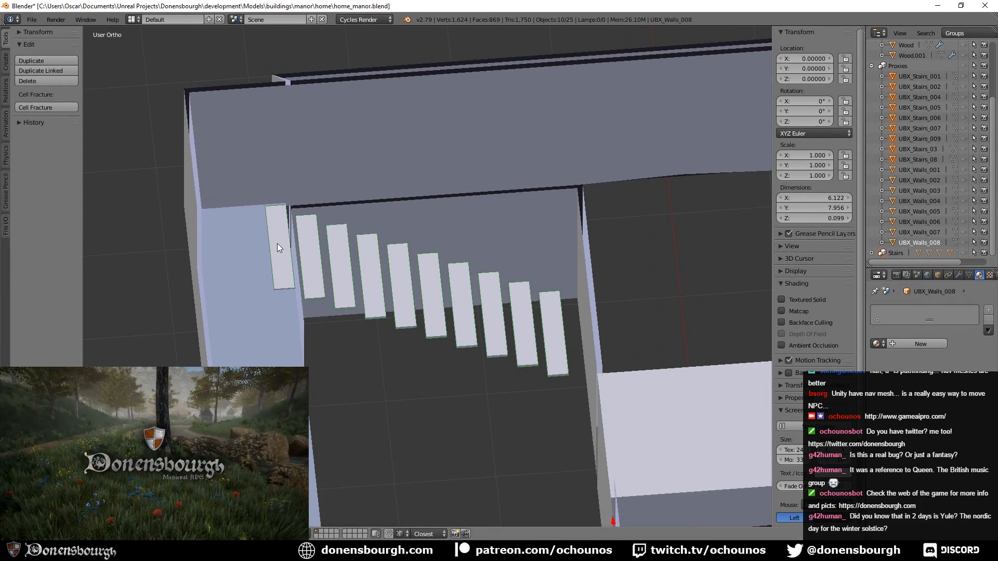
pyautogui.moveTo(331, 354); pyautogui.dragTo(421, 354, button='middle')
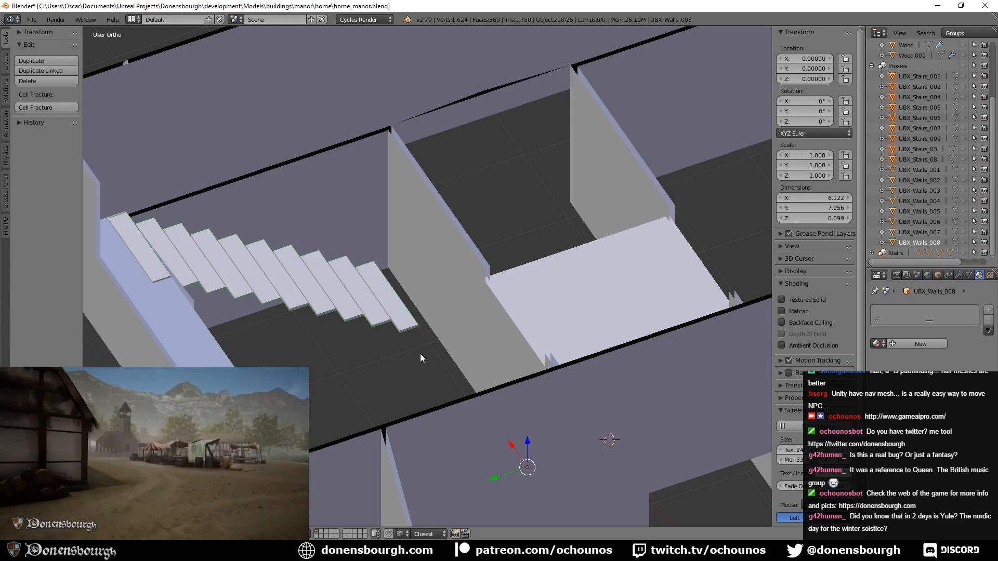
# - Examine the repositioned stairs, the chimney block and the narrow side rooms along the manor's long wall
pyautogui.scroll(4, 572, 380)
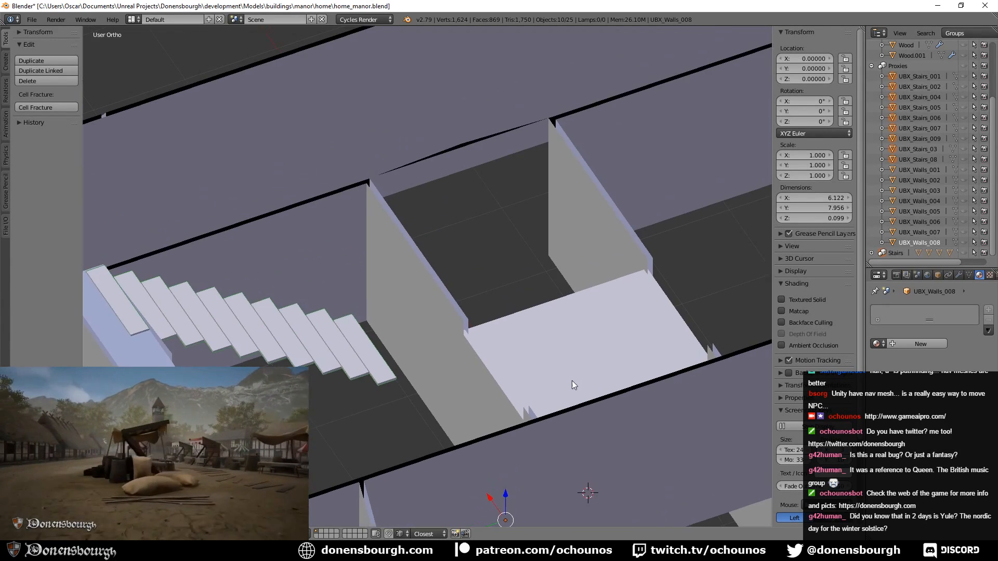
pyautogui.moveTo(385, 398); pyautogui.dragTo(463, 404, button='middle')
pyautogui.keyDown('shift'); pyautogui.moveTo(440, 448); pyautogui.dragTo(448, 417, button='middle'); pyautogui.keyUp('shift')
pyautogui.keyDown('shift'); pyautogui.moveTo(317, 398); pyautogui.dragTo(392, 320, button='middle'); pyautogui.keyUp('shift')
pyautogui.scroll(-3, 488, 405)
pyautogui.scroll(-1, 395, 320)
pyautogui.keyDown('shift'); pyautogui.moveTo(465, 333); pyautogui.dragTo(440, 354, button='middle'); pyautogui.keyUp('shift')
pyautogui.moveTo(493, 352); pyautogui.dragTo(431, 366, button='middle')
pyautogui.moveTo(368, 349); pyautogui.dragTo(140, 379, button='middle')
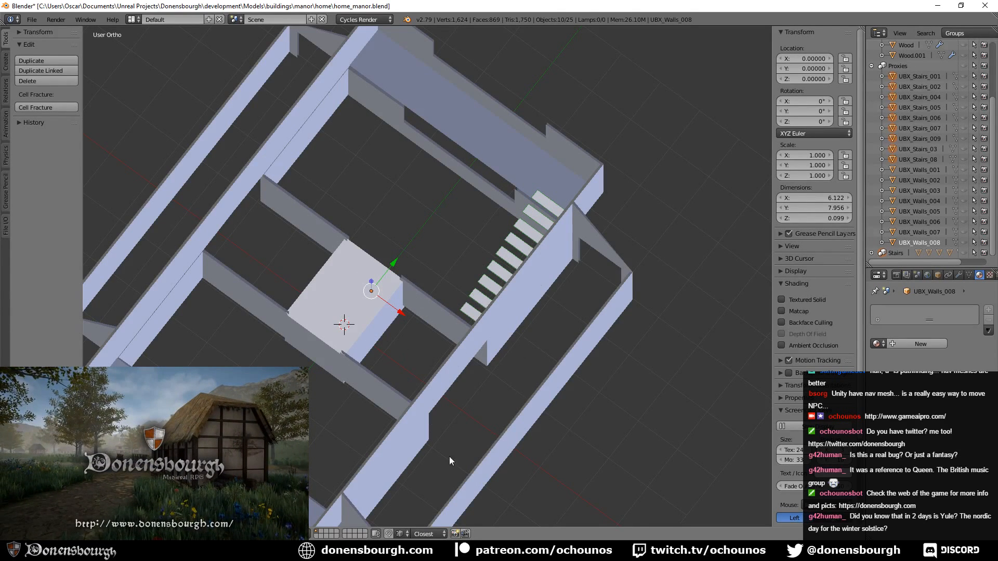
pyautogui.moveTo(450, 462); pyautogui.dragTo(444, 403, button='middle')
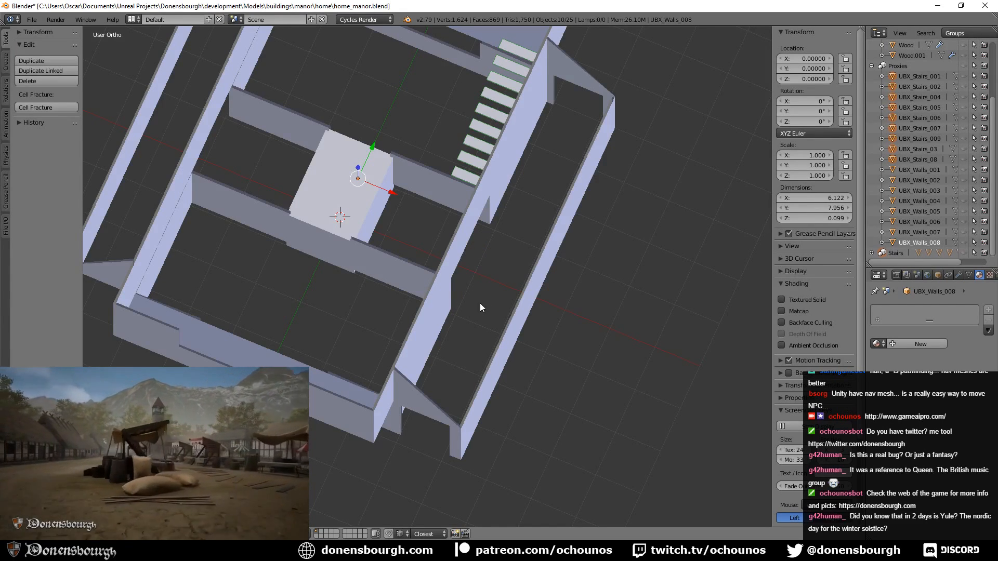
# - Edit the Walls mesh and cut a vertical edge loop through the long wall, sliding it close to the edge of the opening
pyautogui.scroll(5, 445, 306)
pyautogui.rightClick(448, 329)
pyautogui.press('Tab')
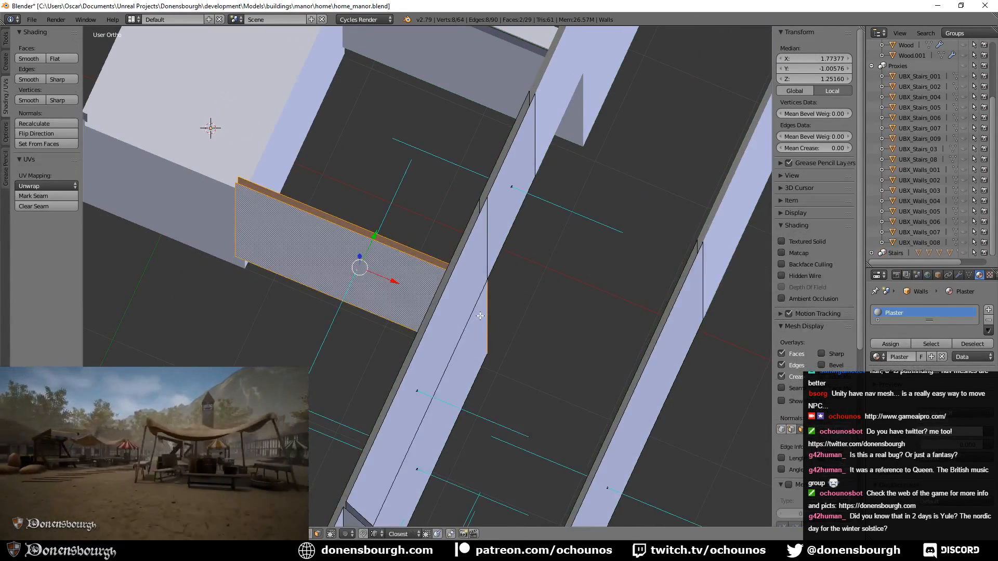
pyautogui.keyDown('shift'); pyautogui.moveTo(475, 310); pyautogui.dragTo(369, 302, button='middle'); pyautogui.keyUp('shift')
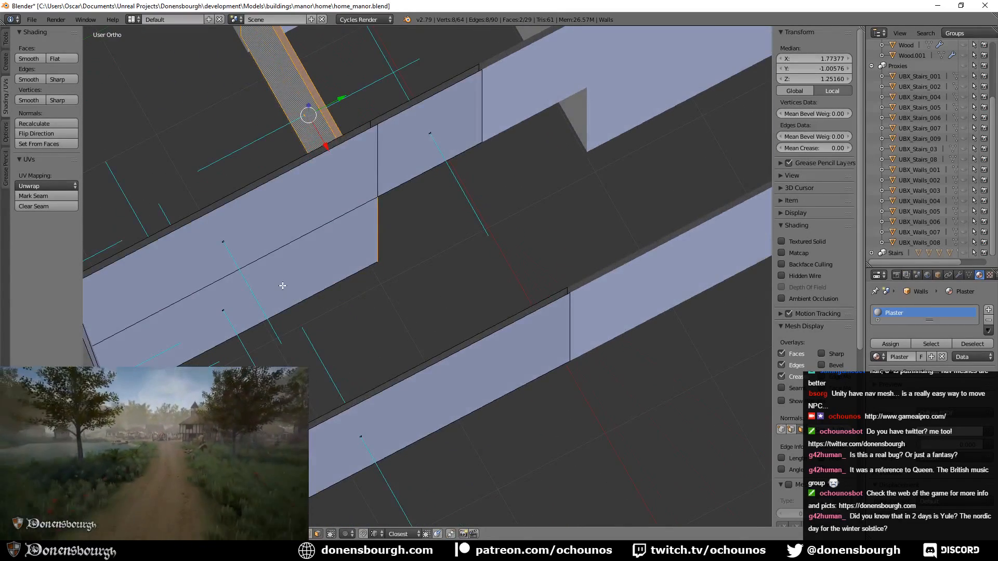
pyautogui.hotkey('ctrl', 'r')
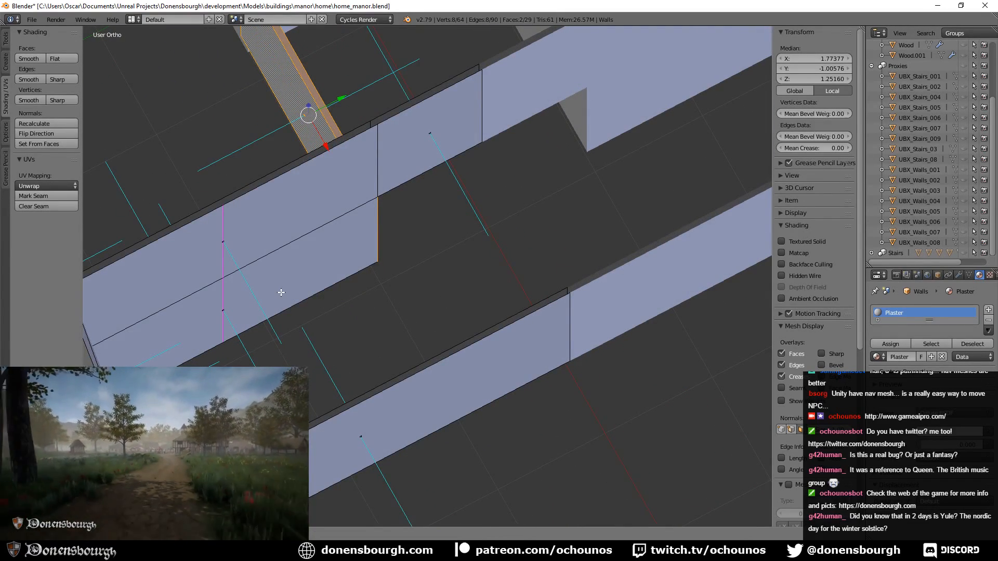
pyautogui.click(281, 291)
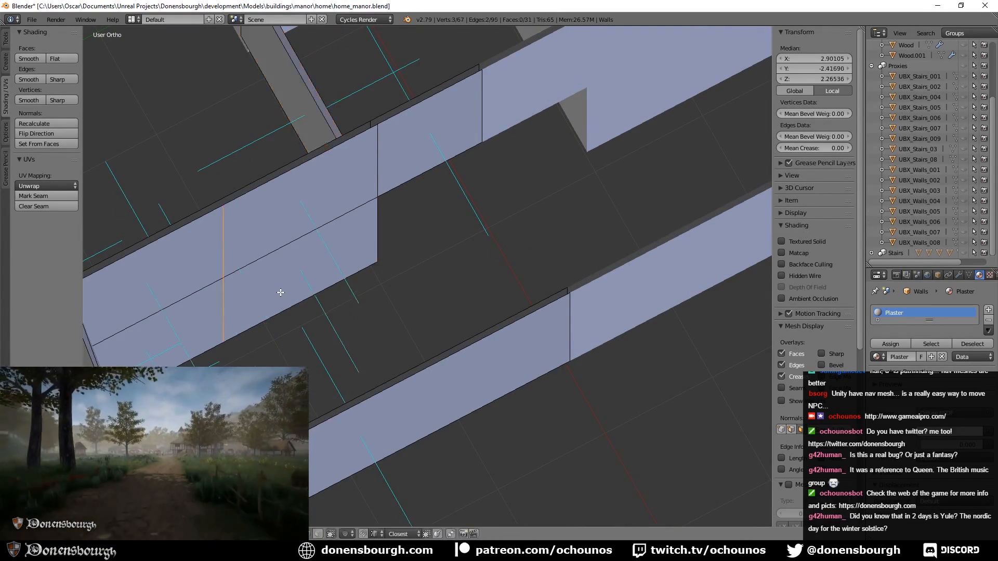
pyautogui.click(437, 233)
# - Move the new edge loop along Y to about -1.034 to match the interior wall's thickness
pyautogui.moveTo(399, 259); pyautogui.dragTo(473, 308, button='middle')
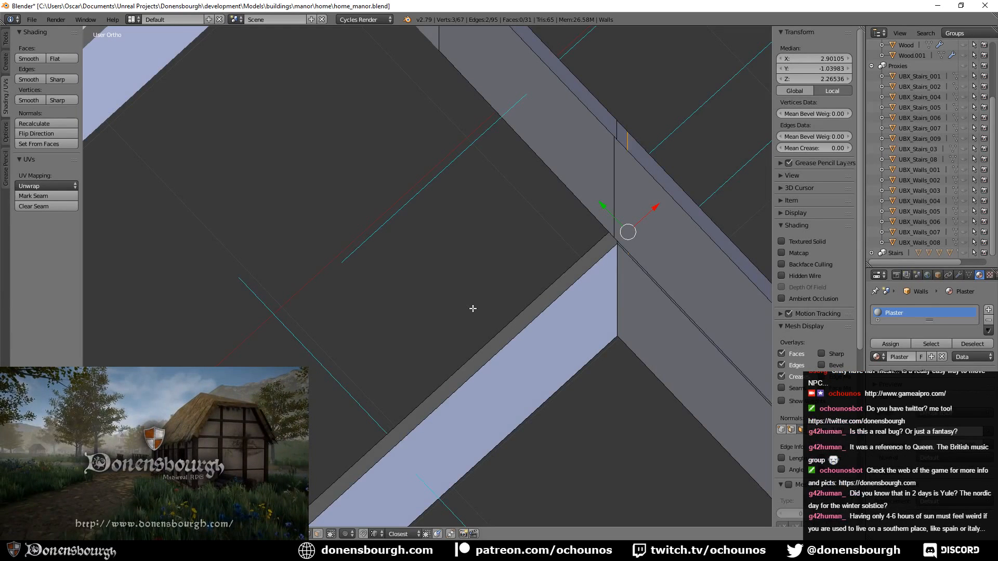
pyautogui.press('ctrl+KP_3')
pyautogui.moveTo(465, 253)
pyautogui.keyDown('shift'); pyautogui.mouseDown(button='middle')
pyautogui.moveTo(484, 425)
pyautogui.moveTo(504, 436)
pyautogui.mouseUp(button='middle'); pyautogui.keyUp('shift')
pyautogui.press('z')
pyautogui.scroll(-3, 461, 314)
pyautogui.scroll(-1, 460, 314)
pyautogui.keyDown('shift'); pyautogui.moveTo(496, 297); pyautogui.dragTo(313, 356, button='middle'); pyautogui.keyUp('shift')
pyautogui.scroll(5, 314, 355)
pyautogui.keyDown('shift'); pyautogui.moveTo(371, 237); pyautogui.dragTo(363, 403, button='middle'); pyautogui.keyUp('shift')
pyautogui.keyDown('shift'); pyautogui.moveTo(344, 196); pyautogui.dragTo(397, 328, button='middle'); pyautogui.keyUp('shift')
pyautogui.scroll(2, 379, 299)
pyautogui.press('g')
pyautogui.press('y')
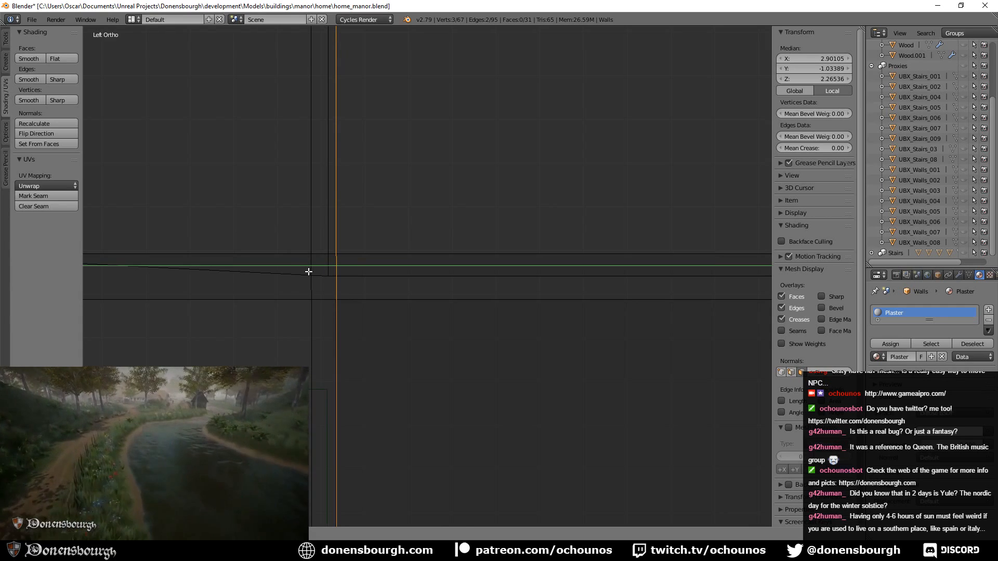
# - Extrude the two vertical edges beside the opening along X to about 4.349, forming a partition towards the outer wall
pyautogui.scroll(-6, 309, 271)
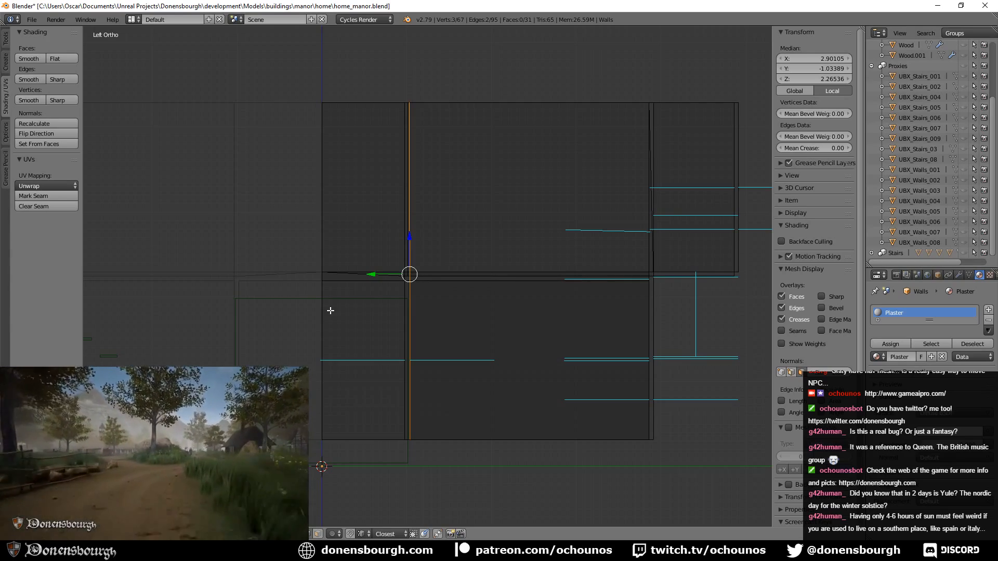
pyautogui.scroll(-1, 366, 308)
pyautogui.moveTo(372, 311)
pyautogui.keyDown('shift'); pyautogui.mouseDown(button='middle')
pyautogui.moveTo(374, 272)
pyautogui.moveTo(362, 325)
pyautogui.mouseUp(button='middle'); pyautogui.keyUp('shift')
pyautogui.moveTo(408, 295)
pyautogui.mouseDown(button='middle')
pyautogui.moveTo(339, 350)
pyautogui.moveTo(391, 335)
pyautogui.moveTo(377, 351)
pyautogui.moveTo(390, 366)
pyautogui.mouseUp(button='middle')
pyautogui.press('z')
pyautogui.scroll(5, 390, 366)
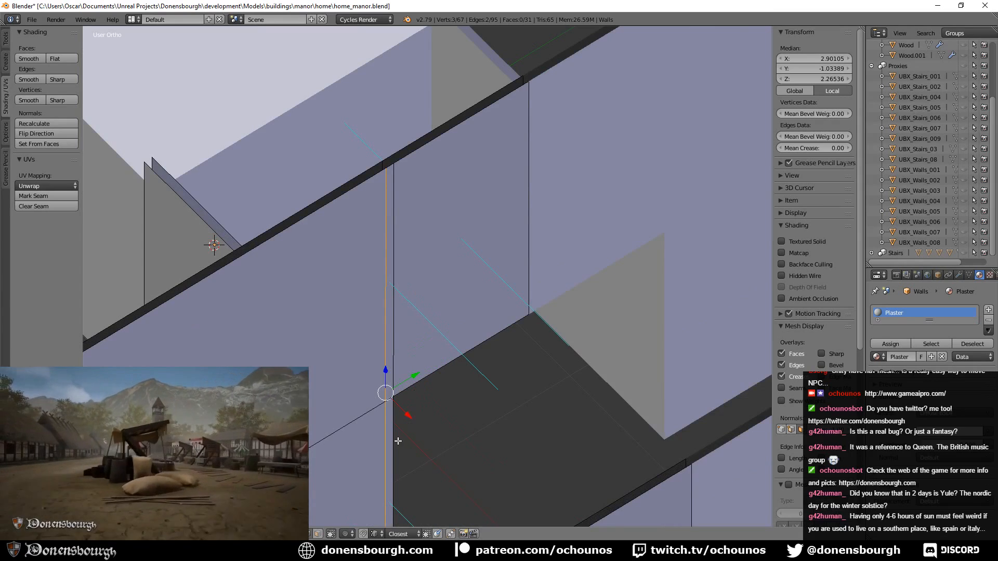
pyautogui.keyDown('shift'); pyautogui.rightClick(384, 431); pyautogui.keyUp('shift')
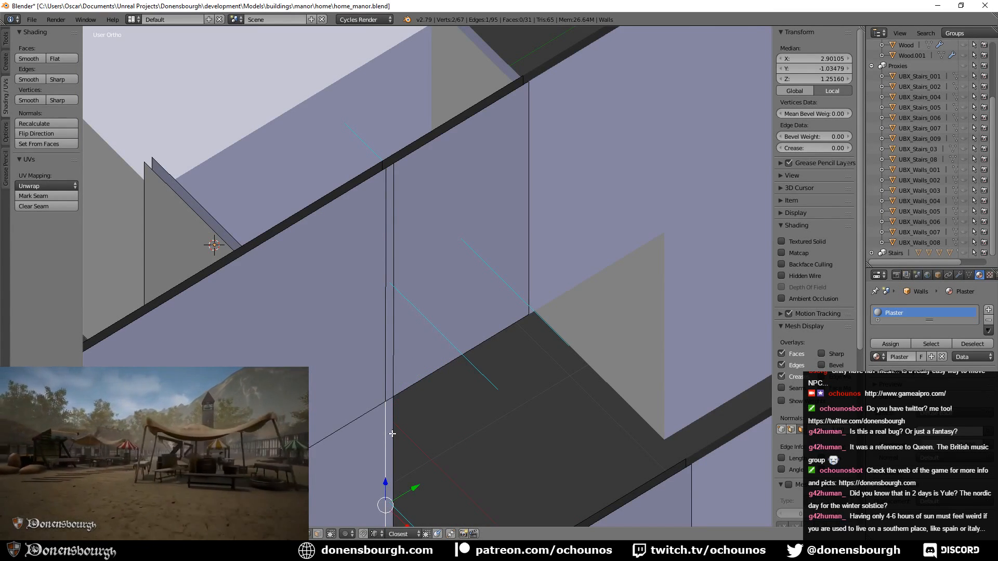
pyautogui.keyDown('shift'); pyautogui.moveTo(422, 462); pyautogui.dragTo(387, 296, button='middle'); pyautogui.keyUp('shift')
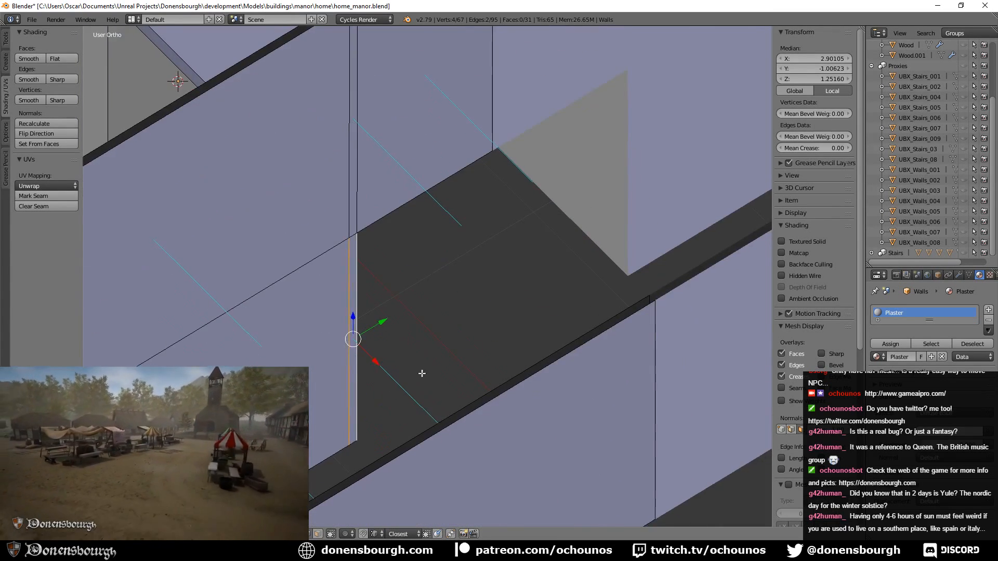
pyautogui.keyDown('shift'); pyautogui.moveTo(416, 377); pyautogui.dragTo(444, 337, button='middle'); pyautogui.keyUp('shift')
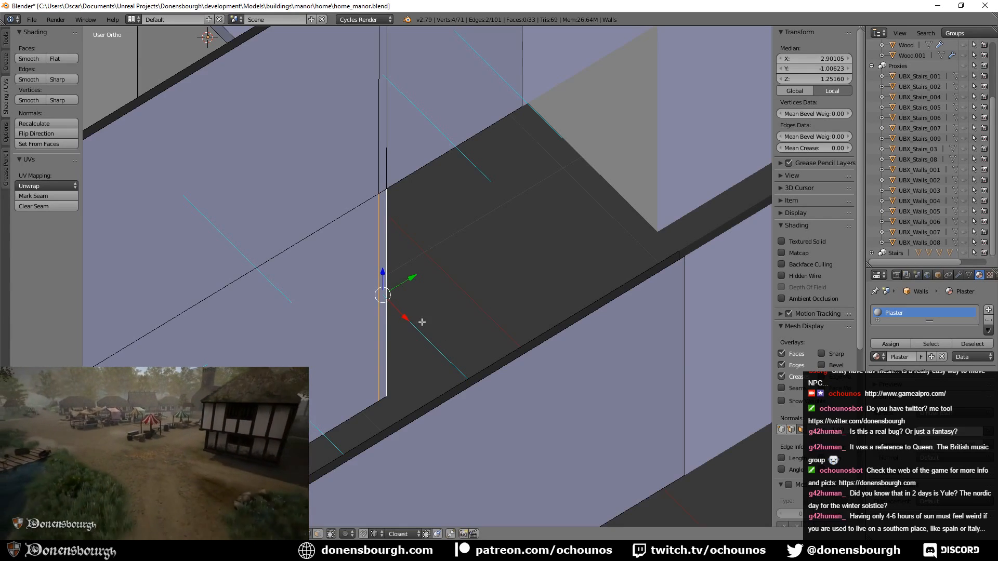
pyautogui.press('e')
pyautogui.press('x')
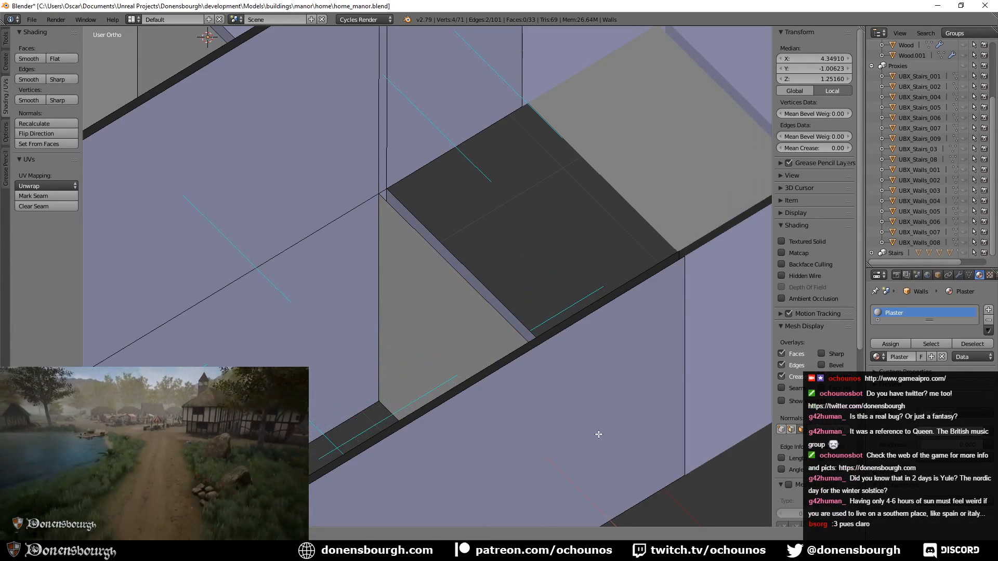
pyautogui.click(588, 439)
# - Shift the partition's extruded end edges along X to 4.3757, into the thickness of the outer wall
pyautogui.keyDown('shift'); pyautogui.moveTo(588, 439); pyautogui.dragTo(541, 407, button='middle'); pyautogui.keyUp('shift')
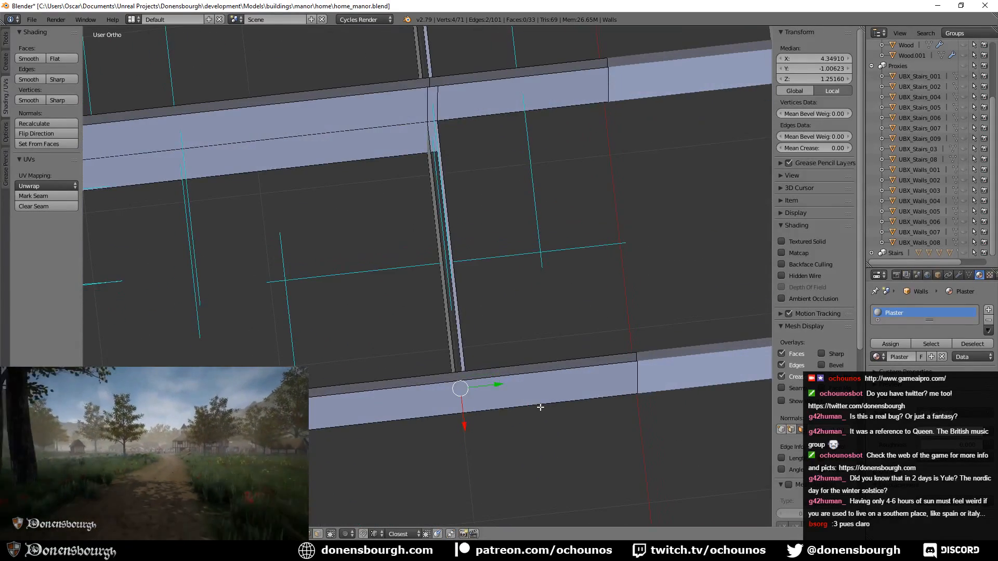
pyautogui.press('KP_7')
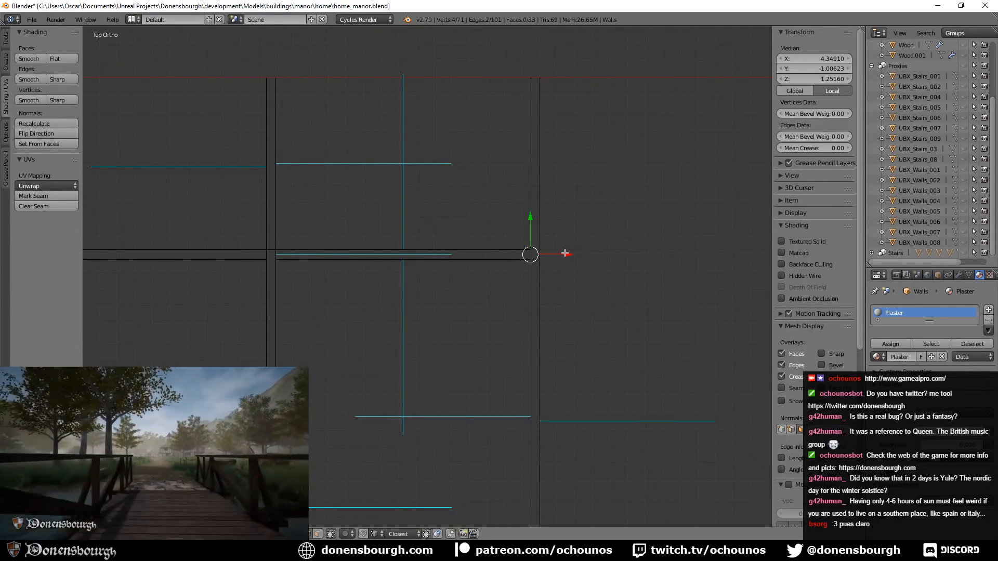
pyautogui.moveTo(565, 253); pyautogui.dragTo(570, 251)
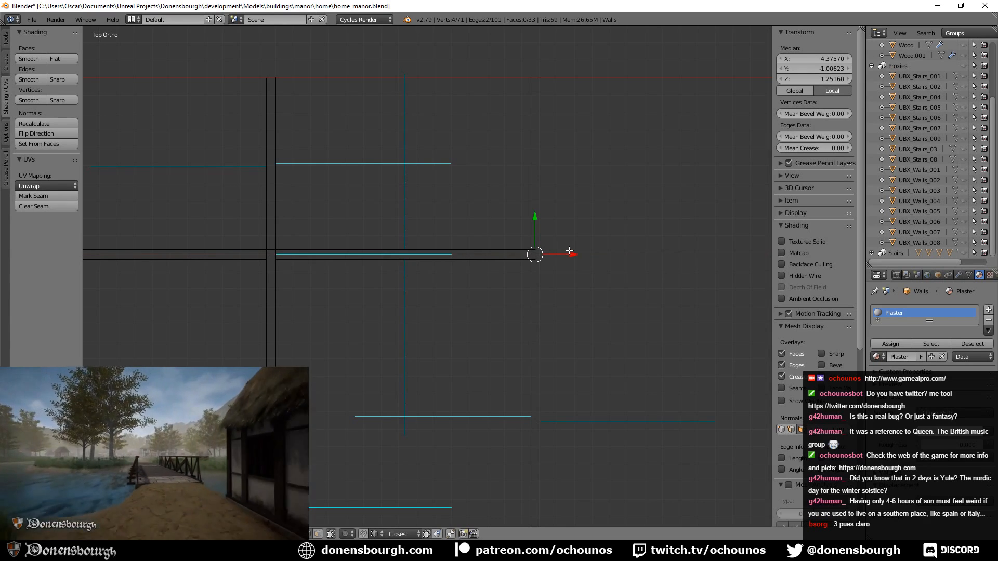
pyautogui.keyDown('shift'); pyautogui.moveTo(535, 299); pyautogui.dragTo(577, 311, button='middle'); pyautogui.keyUp('shift')
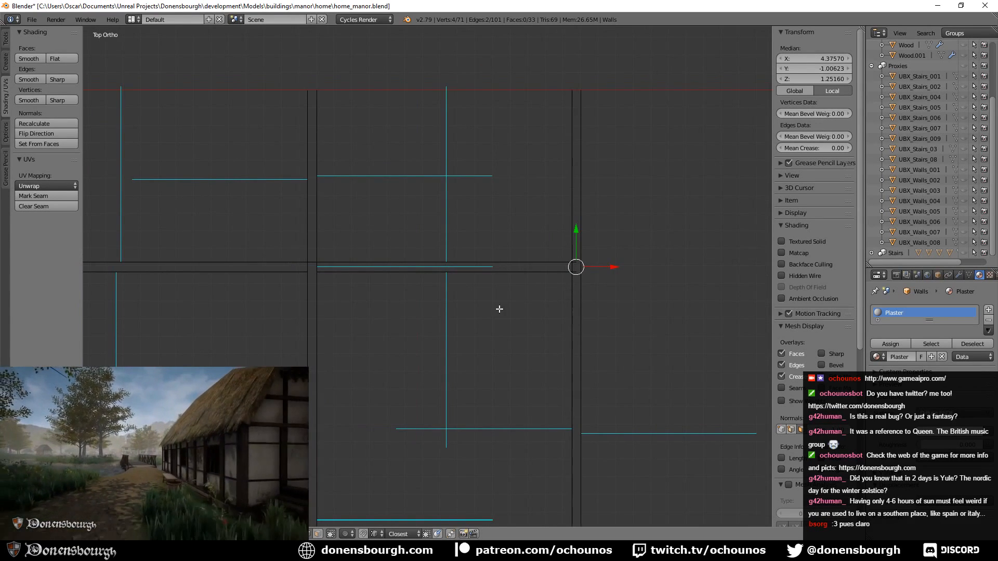
pyautogui.keyDown('shift'); pyautogui.moveTo(500, 308); pyautogui.dragTo(485, 328, button='middle'); pyautogui.keyUp('shift')
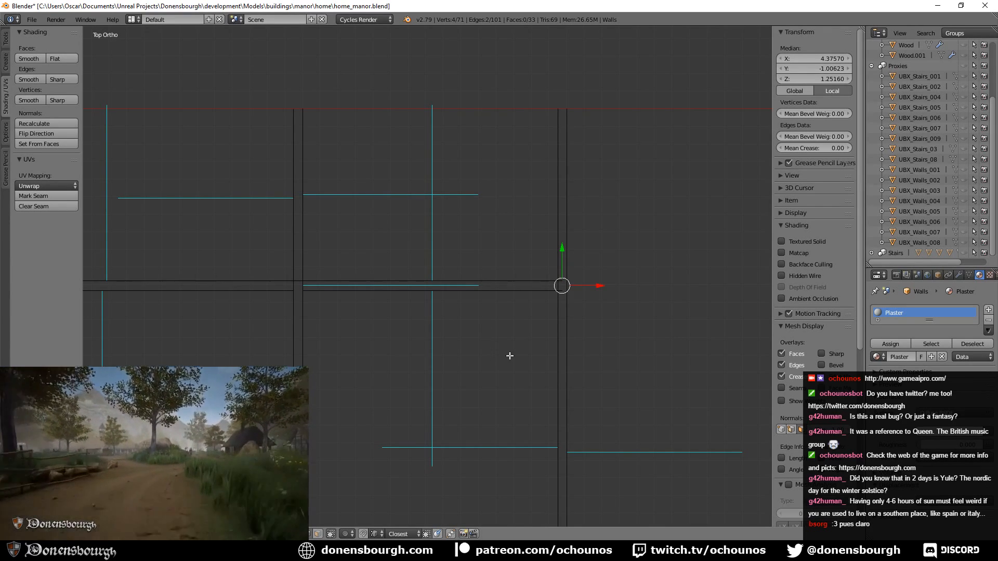
# - Examine the new partition and its junctions with the long walls and neighbouring rooms from several angles
pyautogui.moveTo(509, 355)
pyautogui.keyDown('shift'); pyautogui.mouseDown(button='middle')
pyautogui.moveTo(463, 341)
pyautogui.moveTo(458, 316)
pyautogui.moveTo(500, 317)
pyautogui.moveTo(472, 356)
pyautogui.moveTo(521, 386)
pyautogui.moveTo(607, 330)
pyautogui.moveTo(488, 359)
pyautogui.moveTo(398, 319)
pyautogui.moveTo(513, 397)
pyautogui.moveTo(517, 430)
pyautogui.moveTo(468, 338)
pyautogui.moveTo(370, 294)
pyautogui.mouseUp(button='middle'); pyautogui.keyUp('shift')
pyautogui.press('z')
pyautogui.press('z')
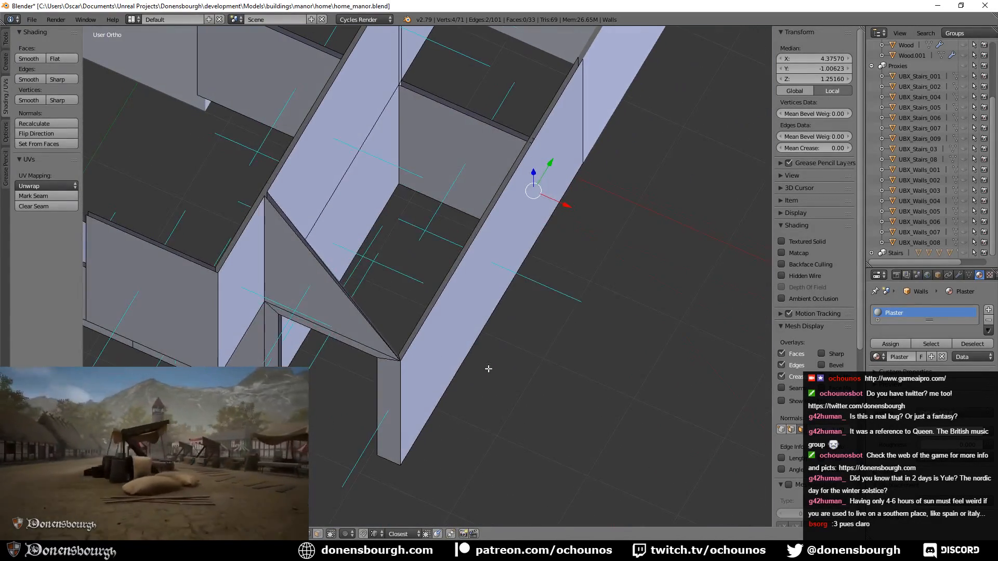
pyautogui.moveTo(347, 262); pyautogui.dragTo(763, 389, button='middle')
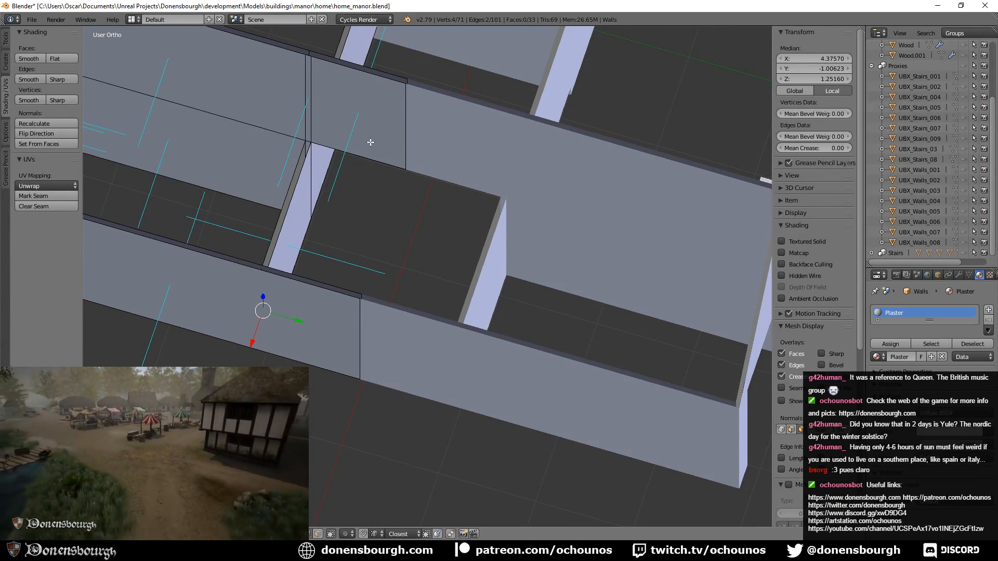
pyautogui.moveTo(524, 211); pyautogui.dragTo(367, 256, button='middle')
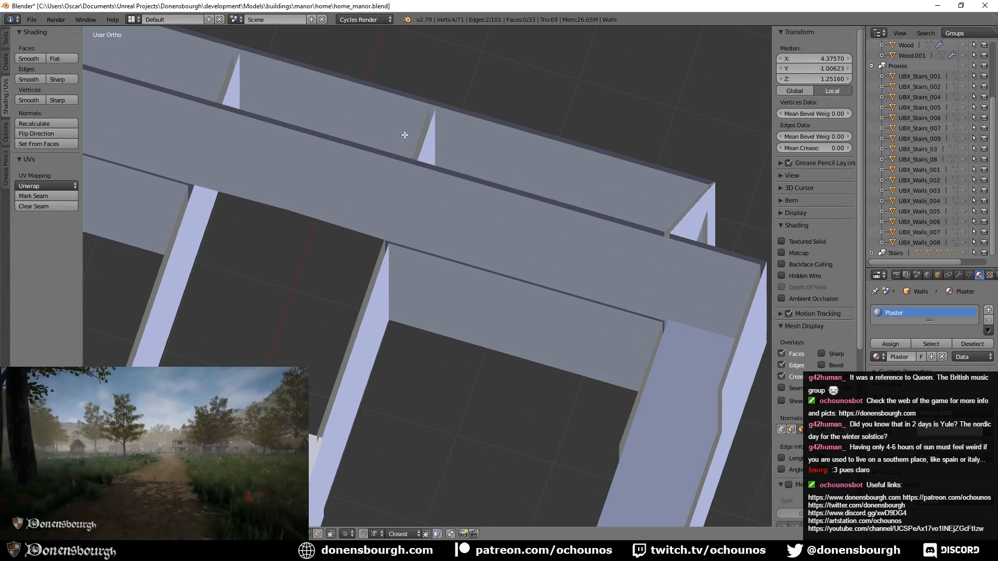
pyautogui.moveTo(525, 225); pyautogui.dragTo(386, 264, button='middle')
pyautogui.keyDown('shift'); pyautogui.moveTo(350, 204); pyautogui.dragTo(357, 170, button='middle'); pyautogui.keyUp('shift')
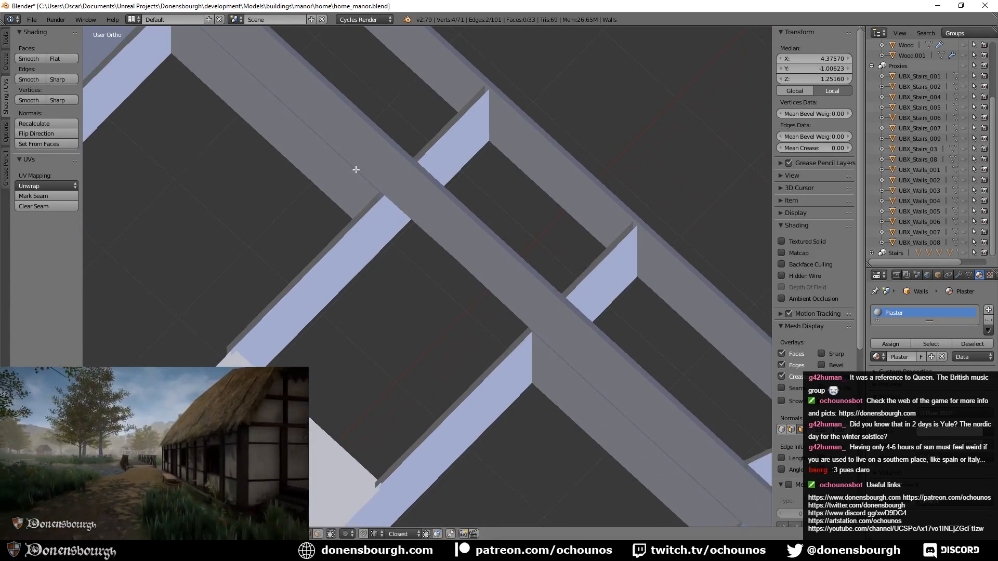
pyautogui.keyDown('shift'); pyautogui.moveTo(305, 220); pyautogui.dragTo(293, 317, button='middle'); pyautogui.keyUp('shift')
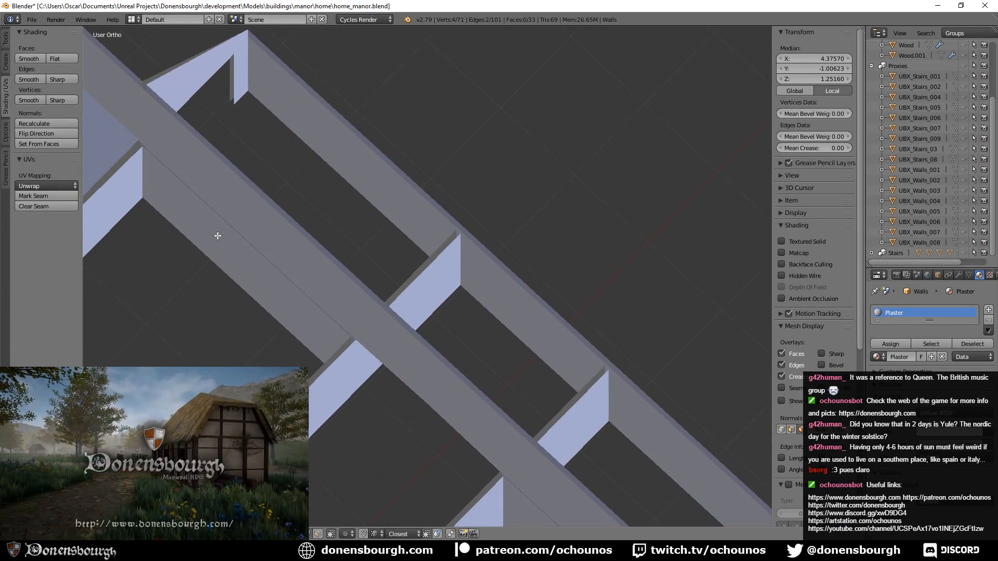
pyautogui.keyDown('shift'); pyautogui.moveTo(393, 303); pyautogui.dragTo(218, 31, button='middle'); pyautogui.keyUp('shift')
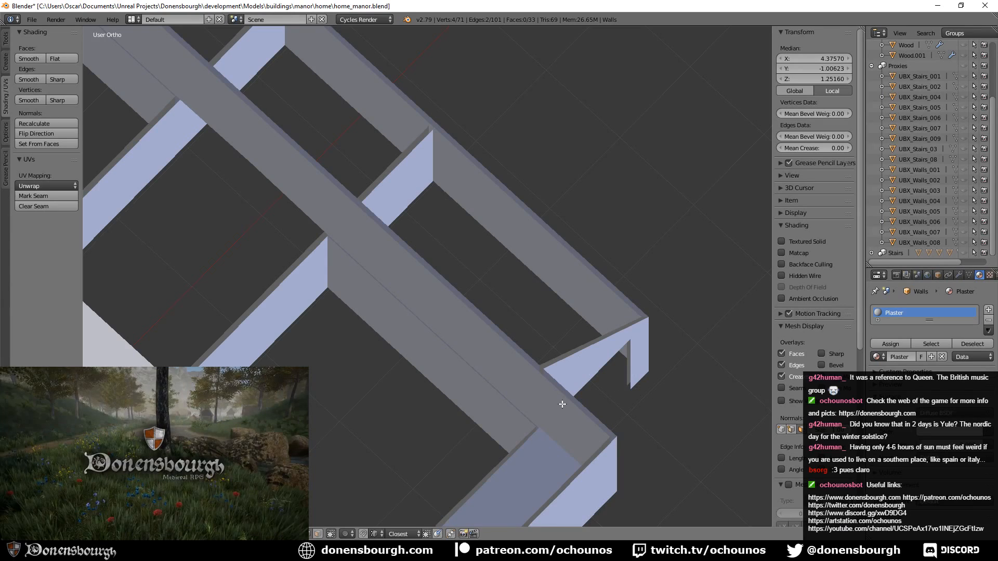
pyautogui.keyDown('shift'); pyautogui.moveTo(423, 316); pyautogui.dragTo(373, 349, button='middle'); pyautogui.keyUp('shift')
pyautogui.keyDown('shift'); pyautogui.moveTo(356, 384); pyautogui.dragTo(464, 334, button='middle'); pyautogui.keyUp('shift')
# - Leave edit mode on the Walls mesh and save over the existing home_manor.blend file
pyautogui.press('Tab')
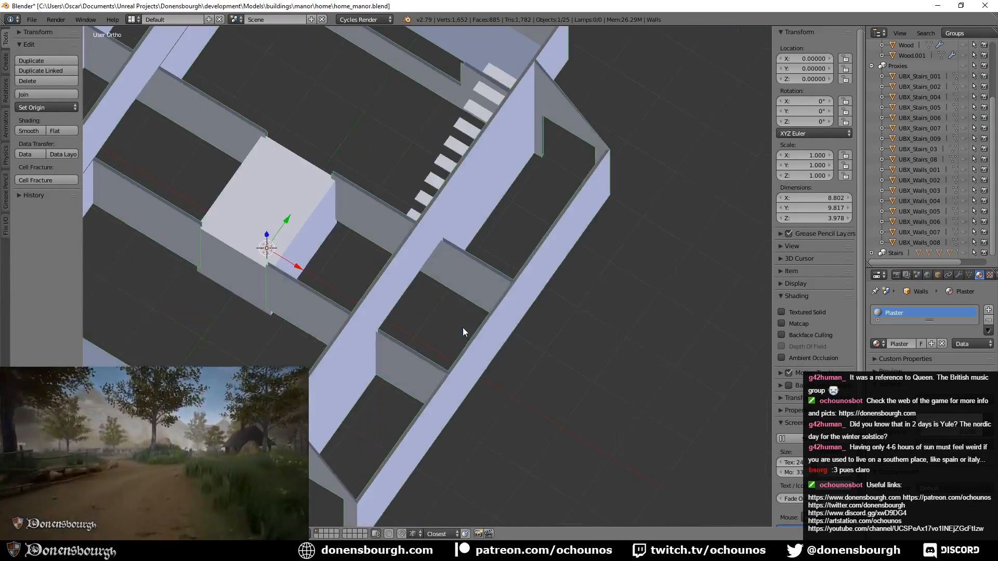
pyautogui.hotkey('ctrl', 's')
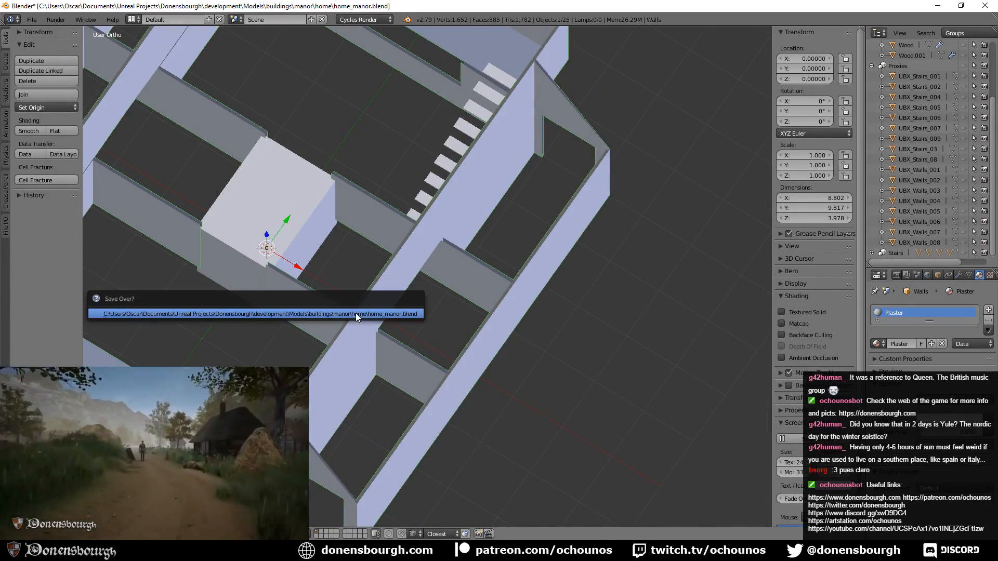
pyautogui.click(355, 313)
# - Export the manor house as FBX, overwriting home_manor.fbx in the home folder
pyautogui.click(32, 19)
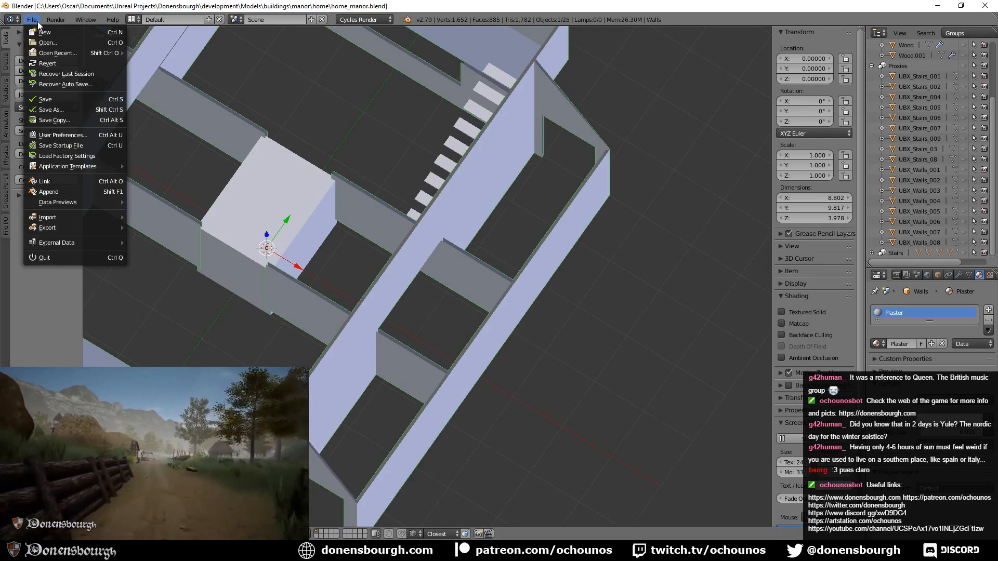
pyautogui.press('Escape')
pyautogui.click(31, 20)
pyautogui.moveTo(100, 229)
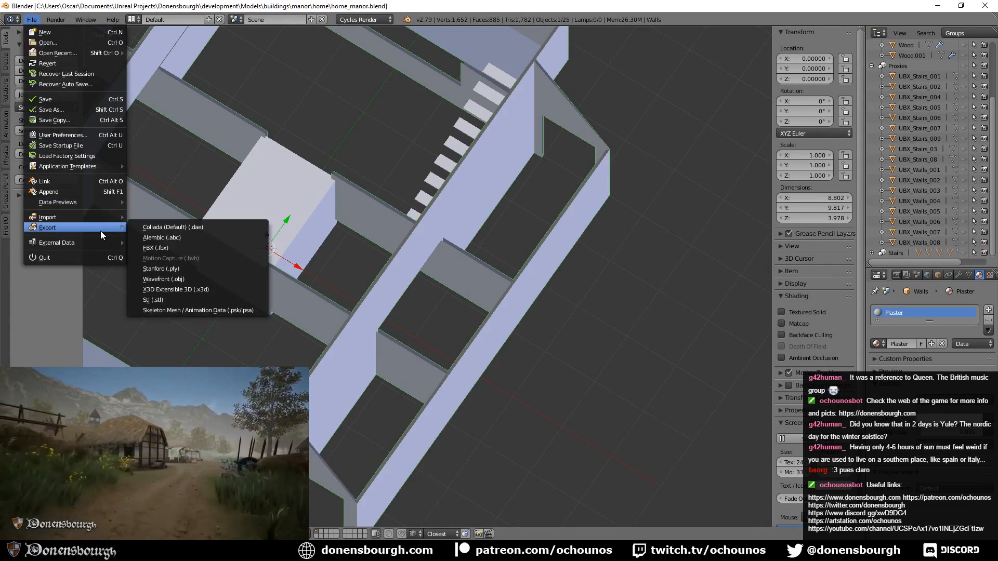
pyautogui.click(178, 249)
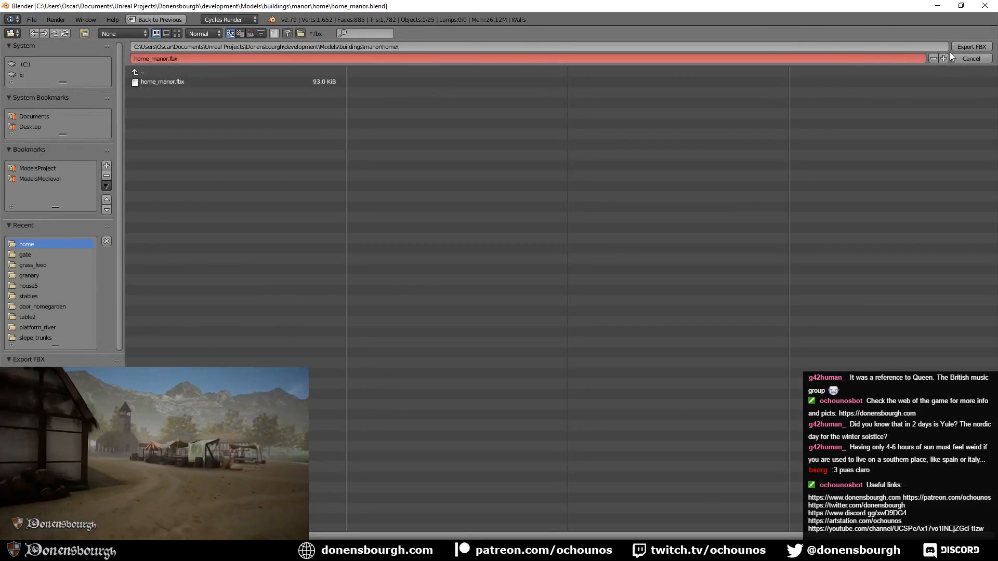
pyautogui.click(971, 47)
# - Switch to the Unreal Editor and reimport the home_manor static mesh
pyautogui.click(364, 550)
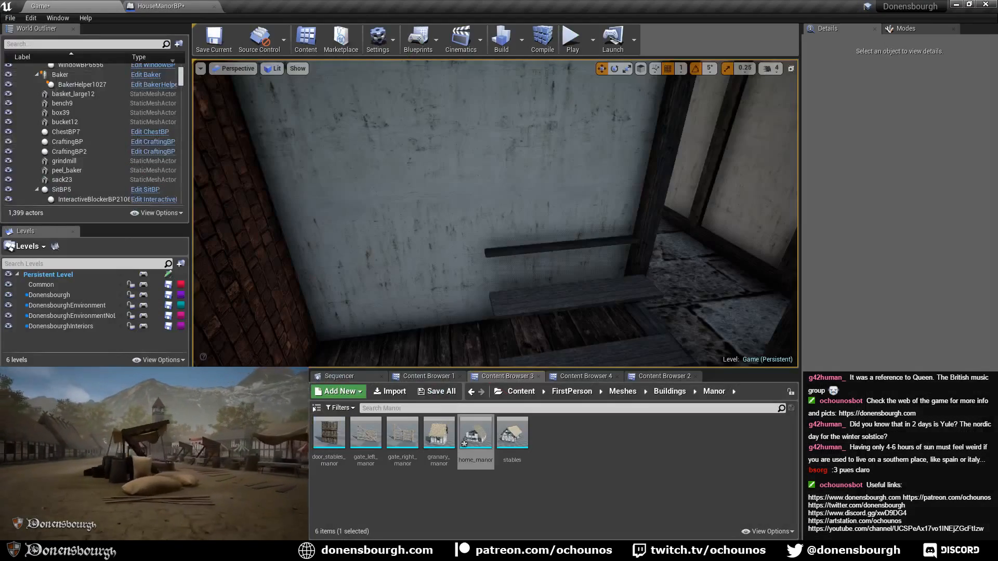
pyautogui.rightClick(484, 427)
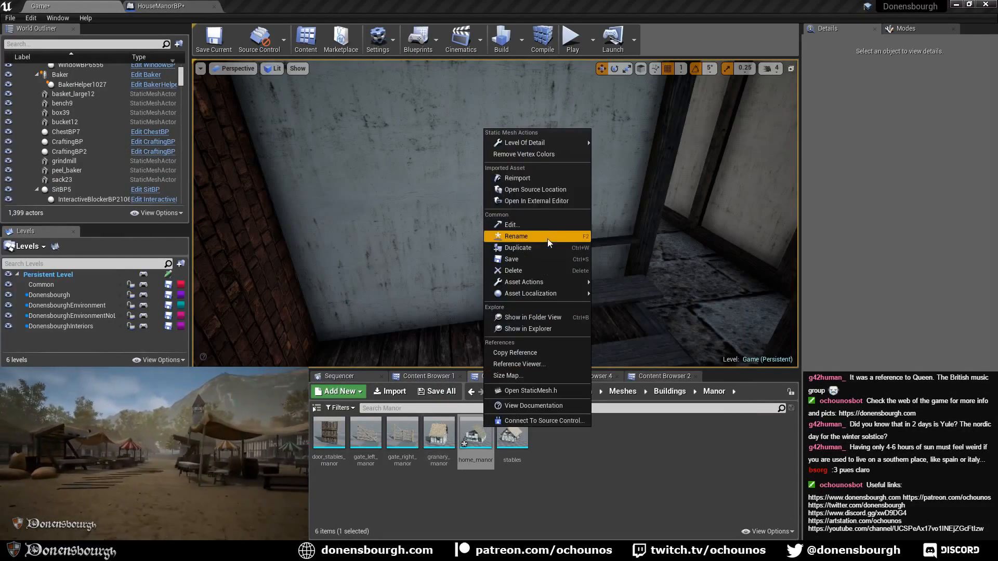
pyautogui.click(538, 174)
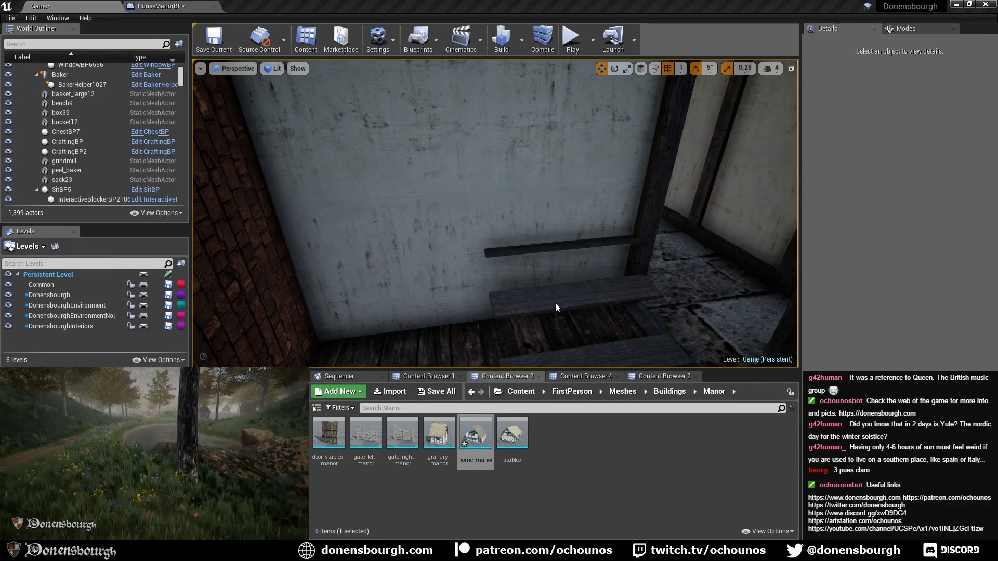
# - Playtest the manor house, opening its corner door and walking through the interior and back outside
pyautogui.rightClick(465, 253)
pyautogui.click(435, 262)
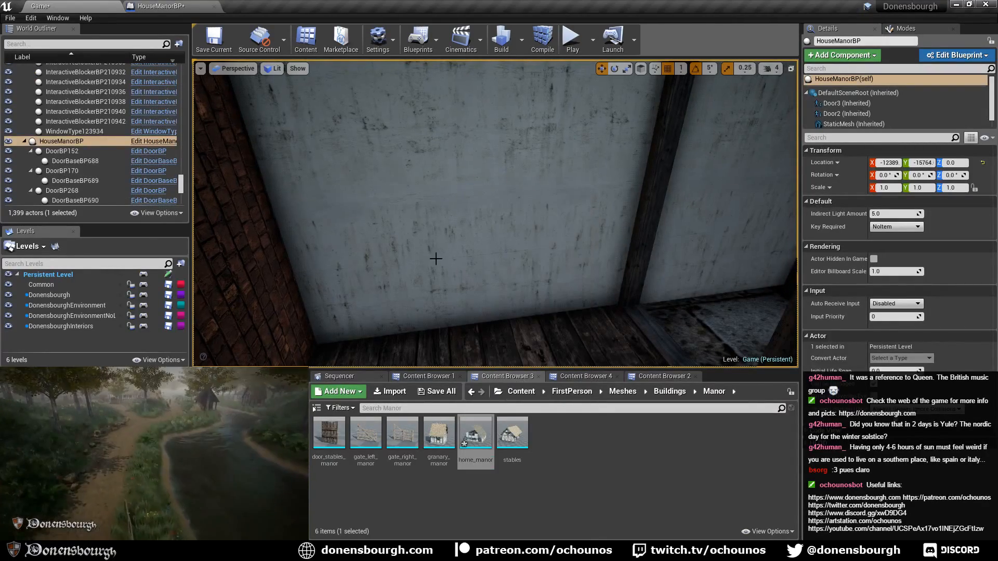
pyautogui.press('Escape')
pyautogui.moveTo(435, 262)
pyautogui.mouseDown(button='right')
pyautogui.moveTo(448, 284)
pyautogui.moveTo(435, 279)
pyautogui.mouseUp(button='right')
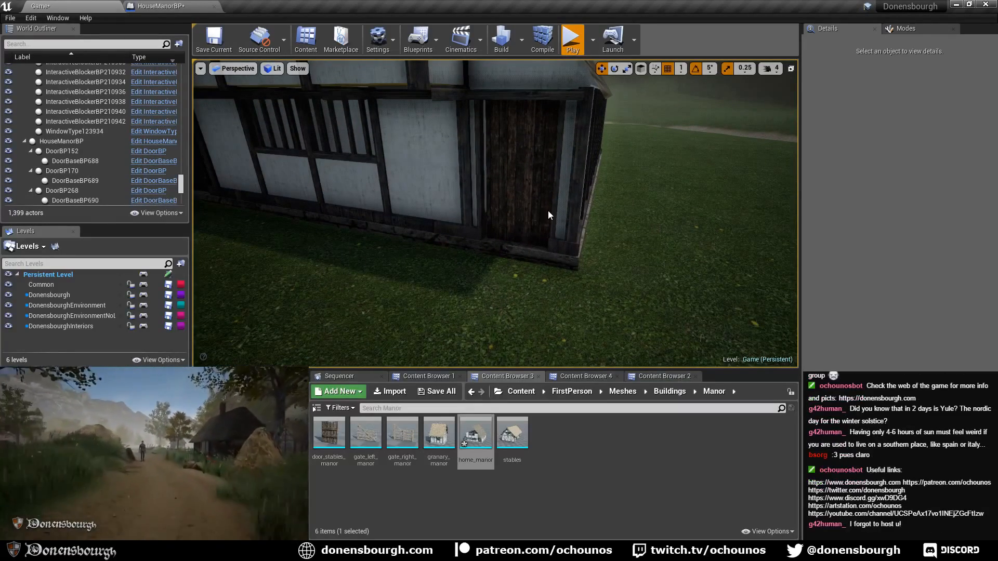
pyautogui.hotkey('alt', 'p')
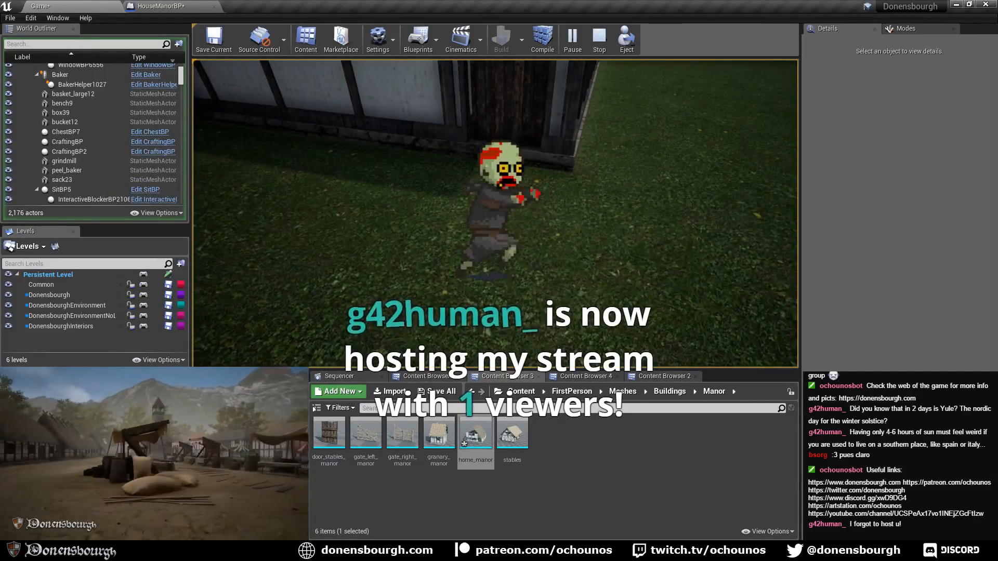
pyautogui.press('w')
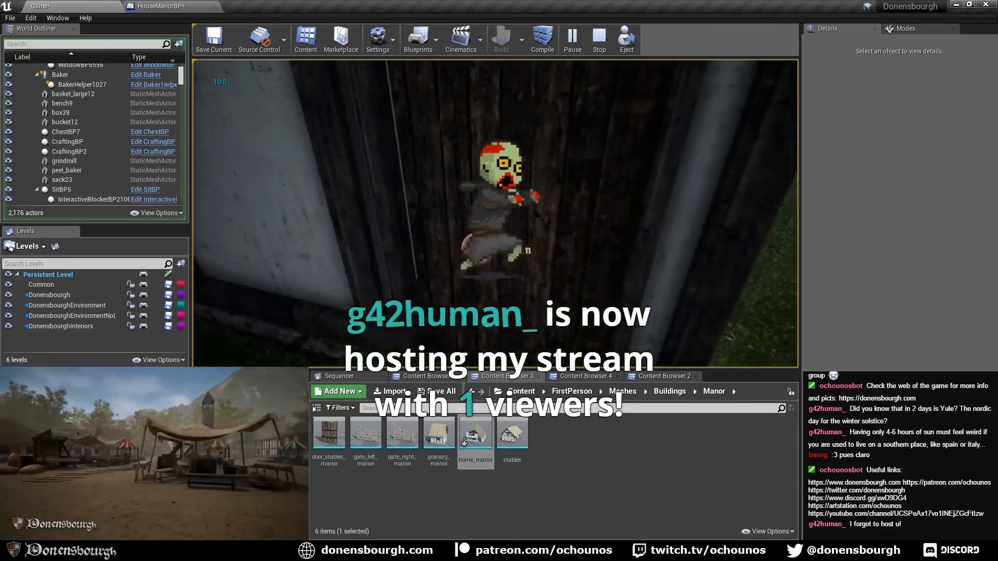
pyautogui.press('e')
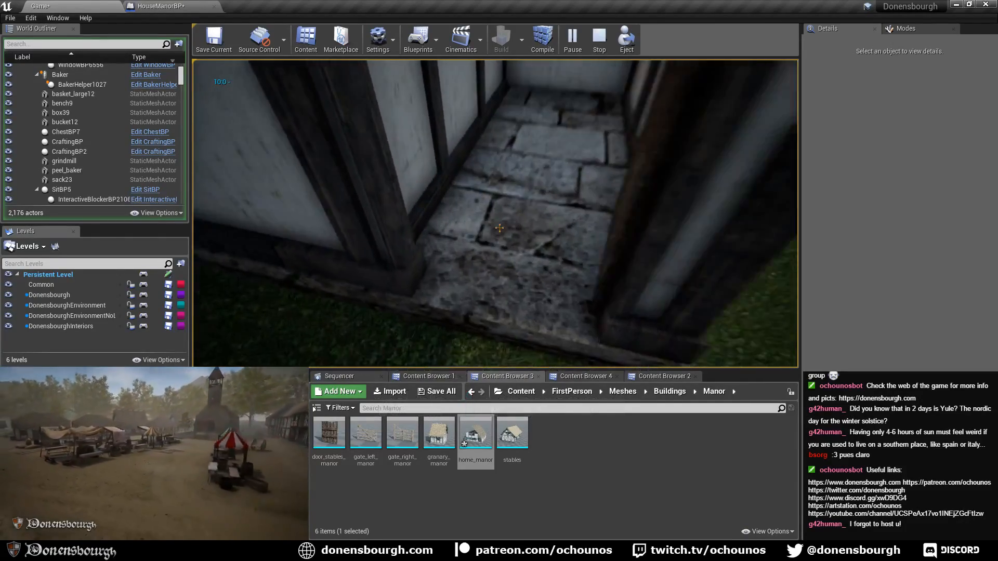
pyautogui.press('w')
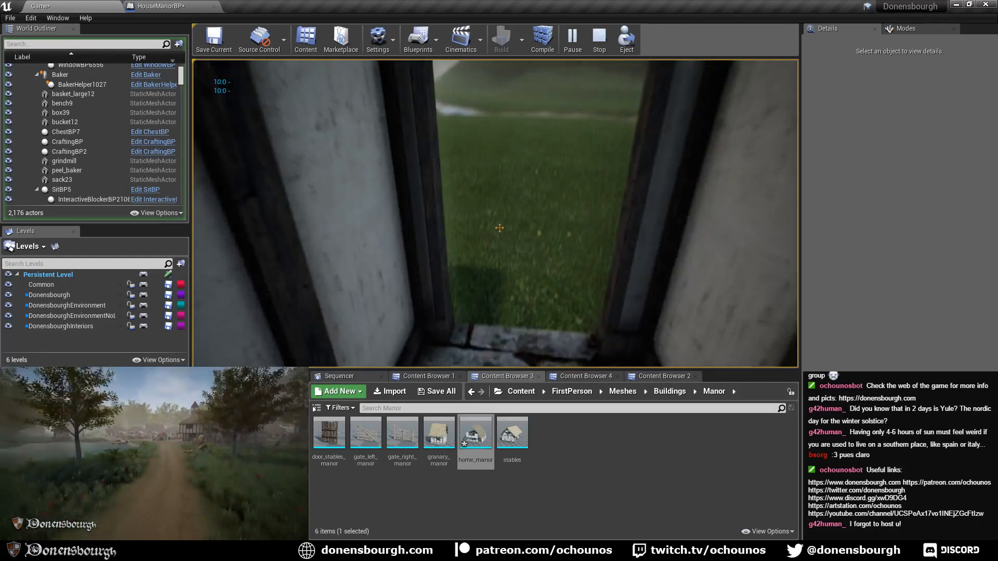
pyautogui.press('w')
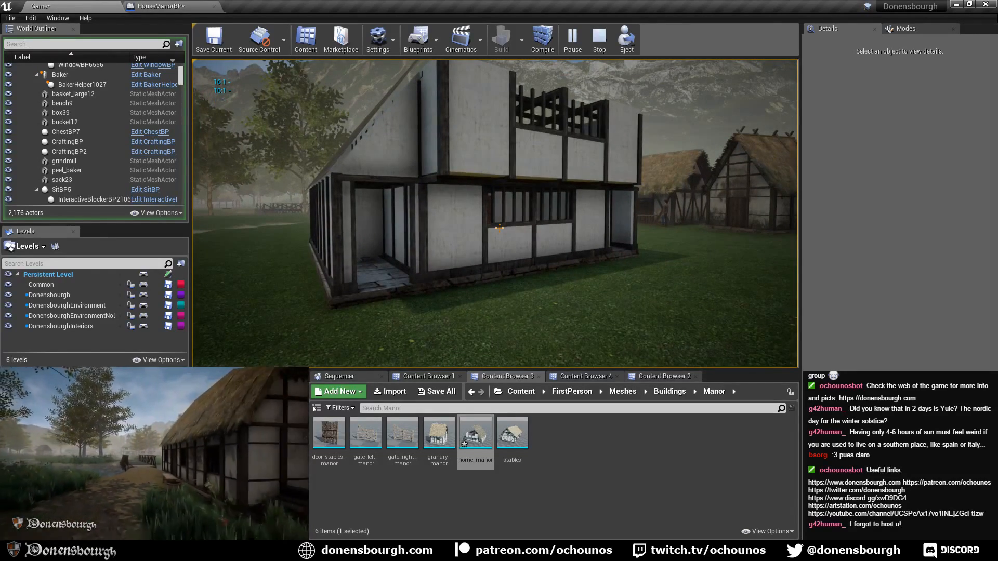
pyautogui.press('Escape')
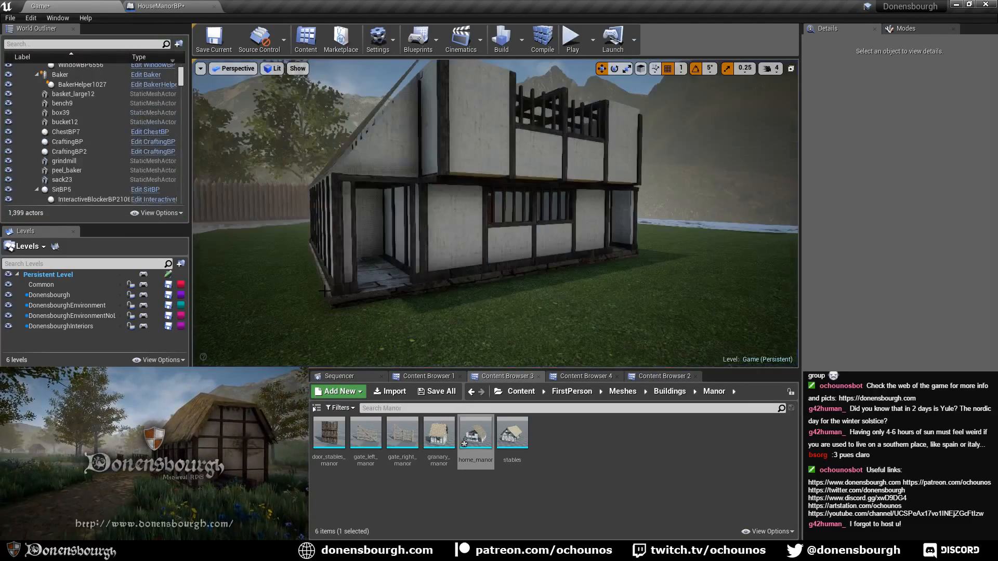
# - Inspect the manor house's roof, front facade, interior walls and upper-floor beams from outside and inside
pyautogui.moveTo(495, 213); pyautogui.dragTo(556, 221, button='right')
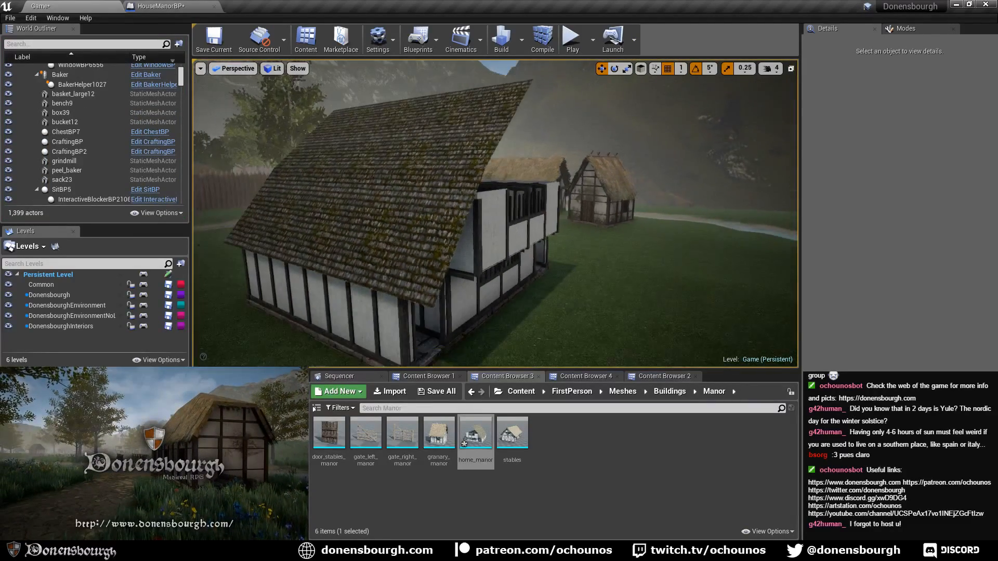
pyautogui.moveTo(485, 289); pyautogui.dragTo(485, 288, button='right')
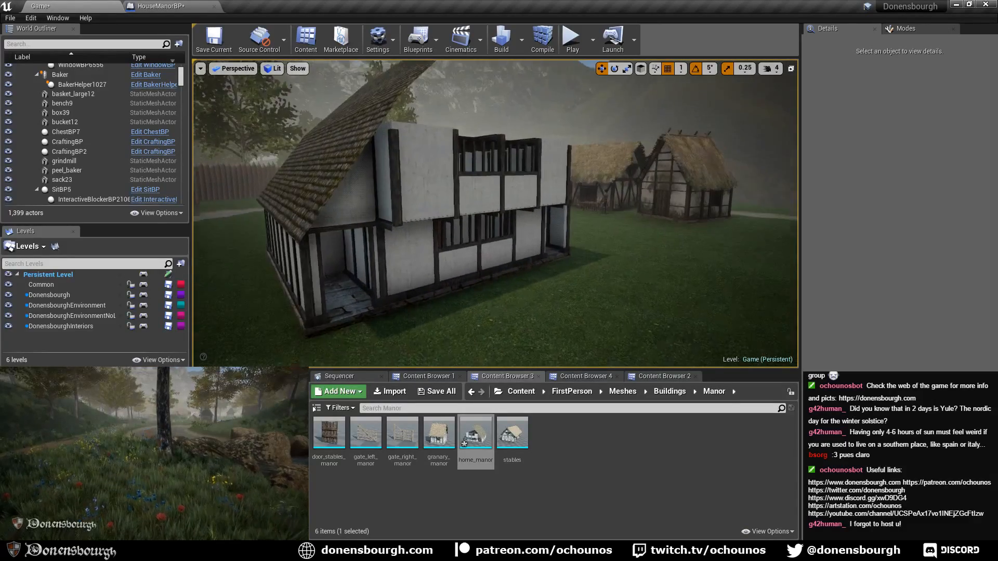
pyautogui.moveTo(496, 213); pyautogui.dragTo(488, 235, button='right')
pyautogui.moveTo(494, 295); pyautogui.dragTo(531, 295, button='right')
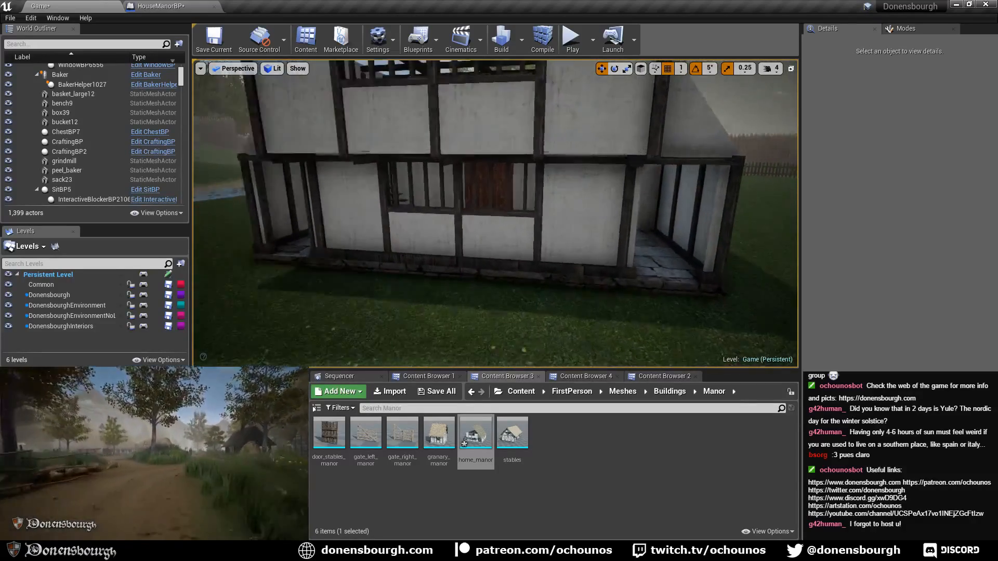
pyautogui.moveTo(530, 295); pyautogui.dragTo(536, 280, button='right')
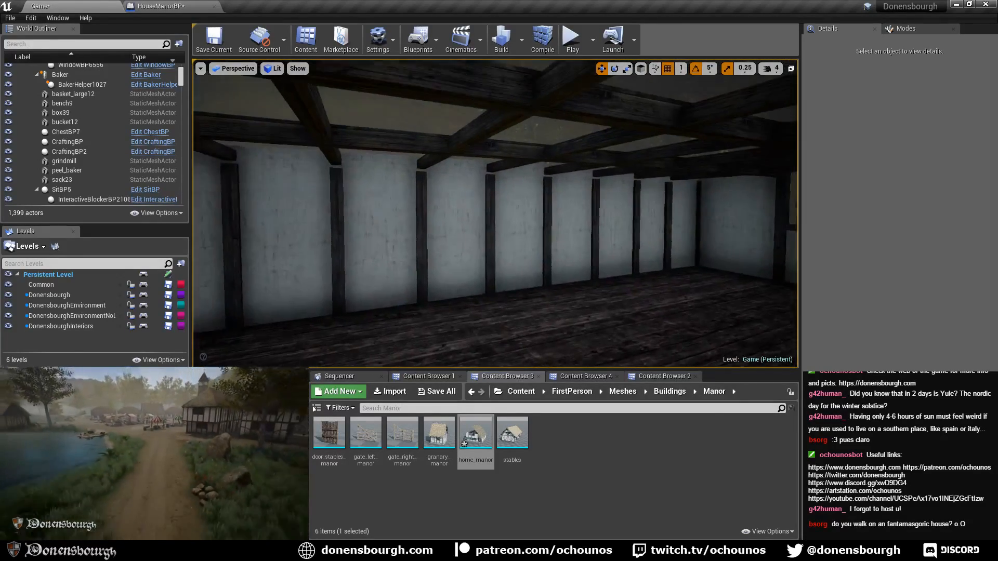
pyautogui.moveTo(496, 213); pyautogui.dragTo(504, 234, button='right')
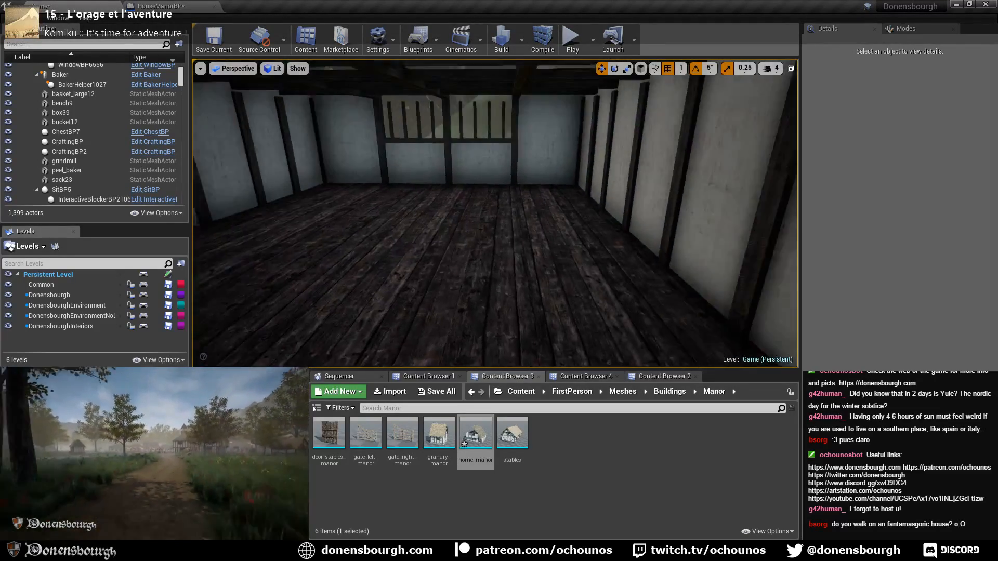
pyautogui.press('e')
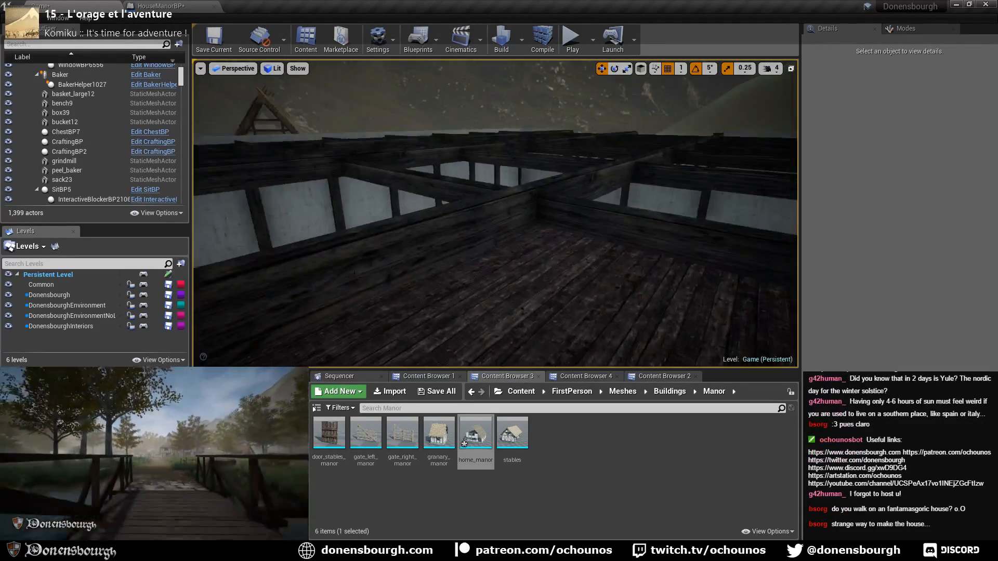
pyautogui.moveTo(368, 279); pyautogui.dragTo(359, 296, button='right')
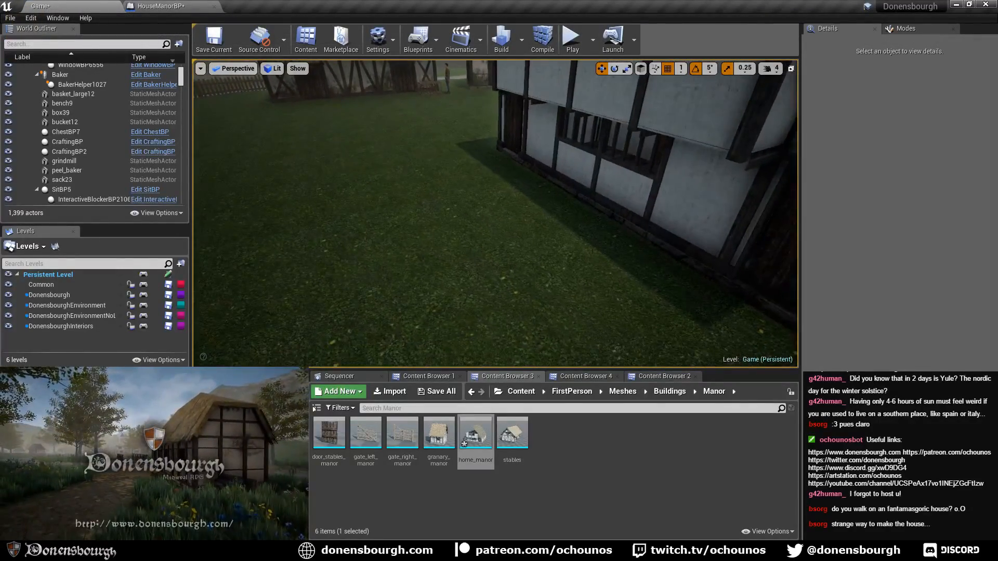
# - Examine the facade around the manor's corner door and the walls, windows and corners of its plank-floored rooms
pyautogui.press('s')
pyautogui.moveTo(495, 213); pyautogui.dragTo(607, 179, button='right')
pyautogui.press('a')
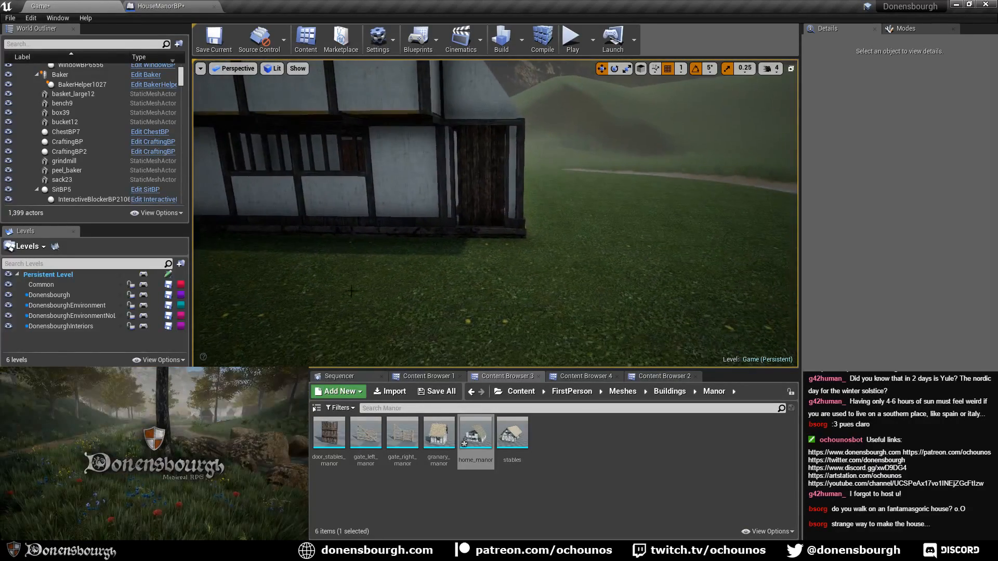
pyautogui.moveTo(495, 213); pyautogui.dragTo(520, 208, button='right')
pyautogui.press('s')
pyautogui.press('a')
pyautogui.press('s')
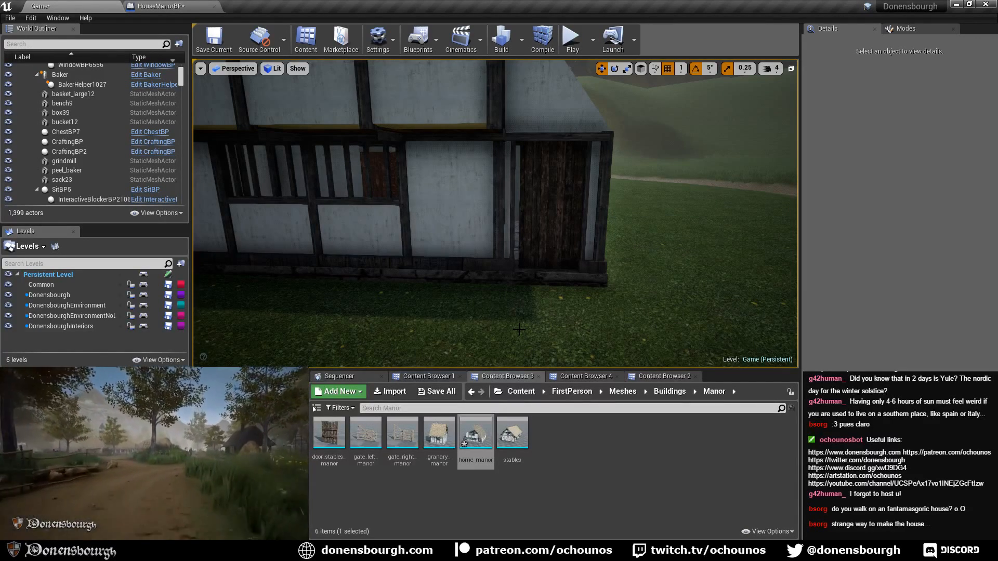
pyautogui.press('w')
pyautogui.moveTo(431, 317); pyautogui.dragTo(358, 322, button='right')
pyautogui.press('s')
pyautogui.press('w')
pyautogui.press('w')
pyautogui.press('s')
pyautogui.press('s')
pyautogui.press('w')
pyautogui.press('s')
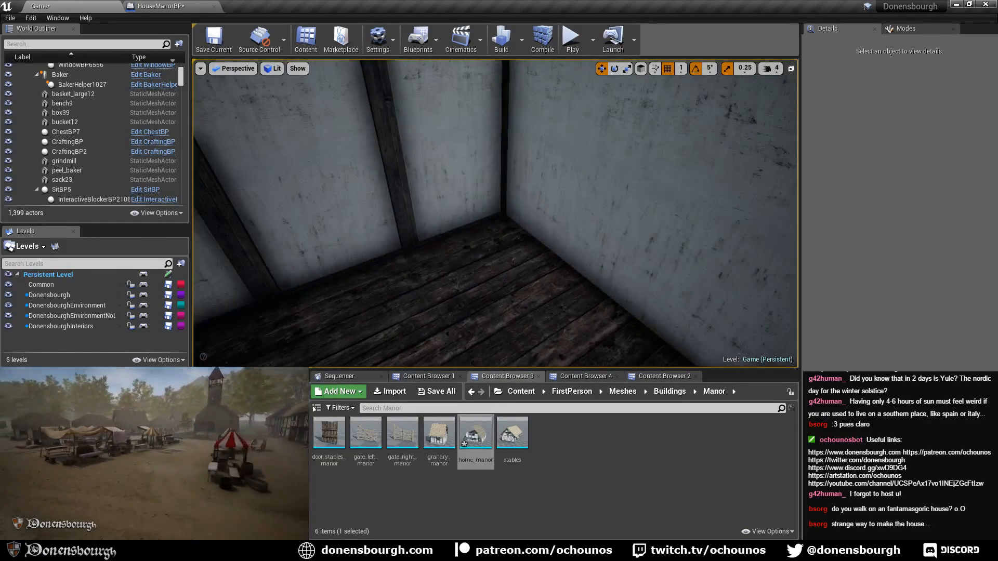
pyautogui.moveTo(479, 298); pyautogui.dragTo(598, 307, button='right')
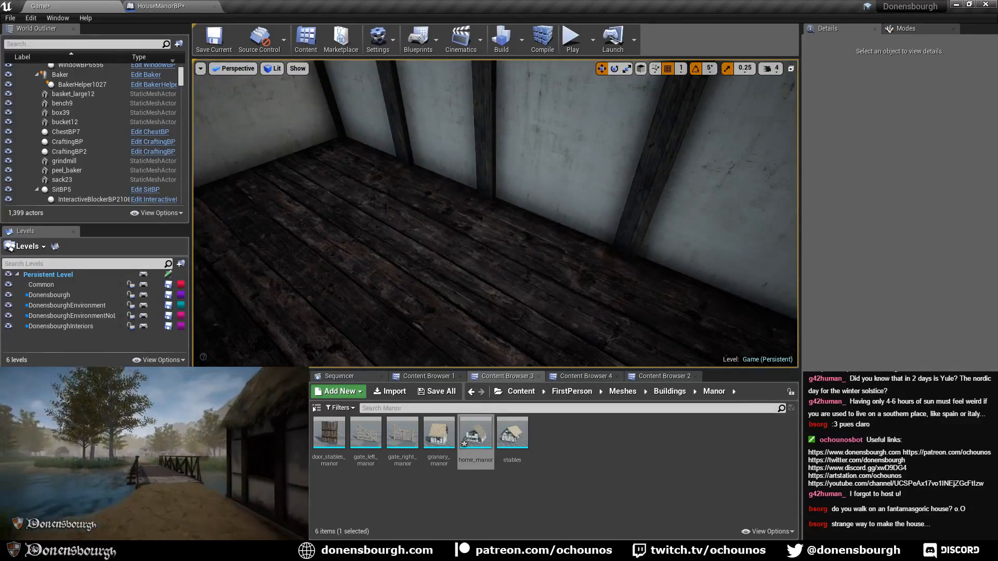
pyautogui.moveTo(495, 213); pyautogui.dragTo(443, 189, button='right')
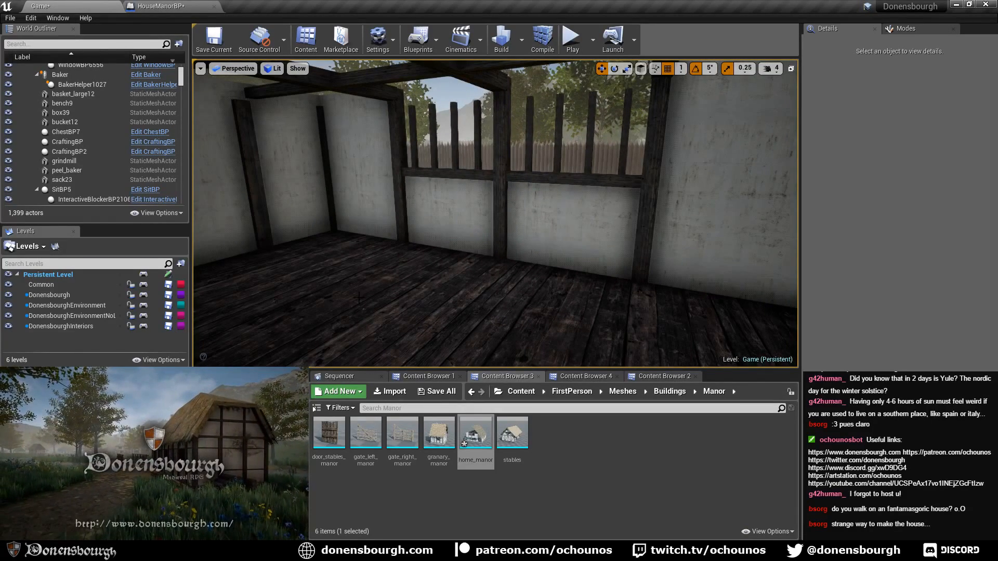
pyautogui.moveTo(496, 213); pyautogui.dragTo(543, 249, button='right')
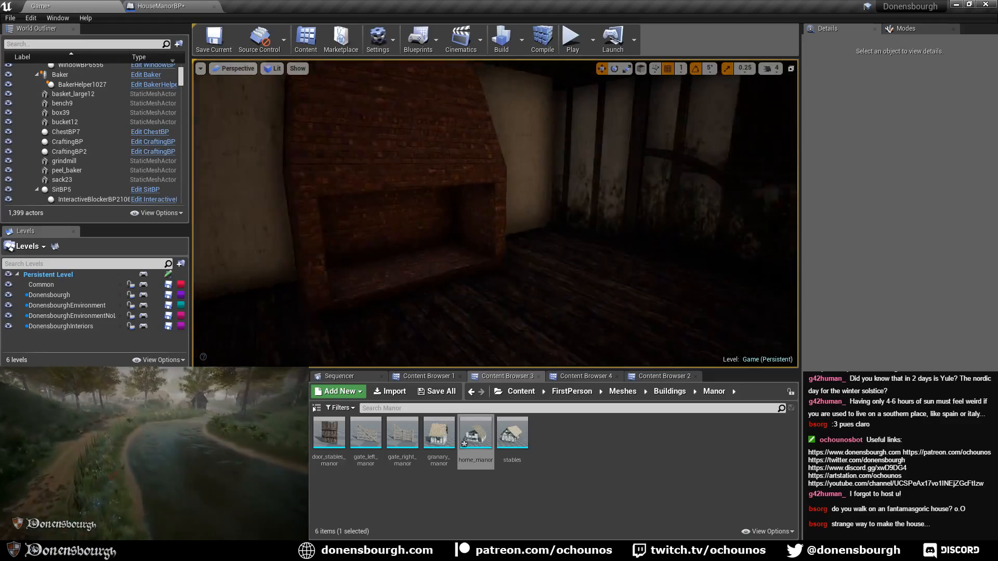
# - View the village houses in Unlit mode for comparison, and return the viewport to Lit mode
pyautogui.click(276, 72)
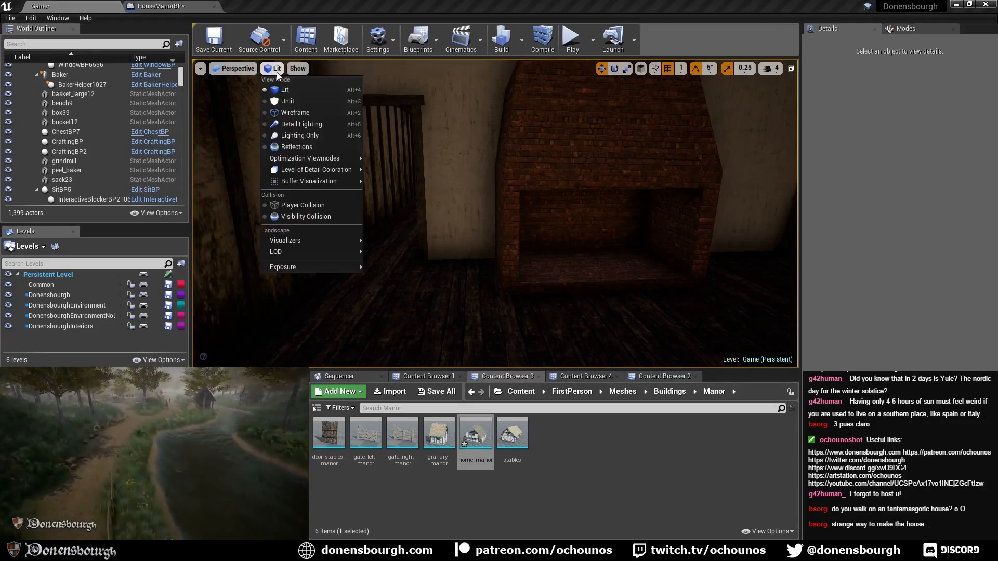
pyautogui.click(283, 99)
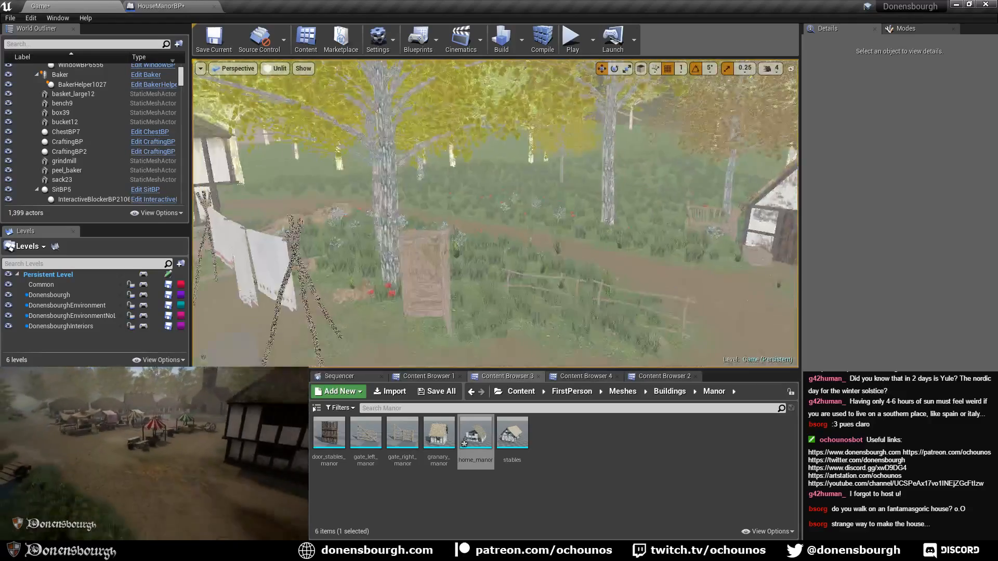
pyautogui.moveTo(495, 213); pyautogui.dragTo(364, 214, button='right')
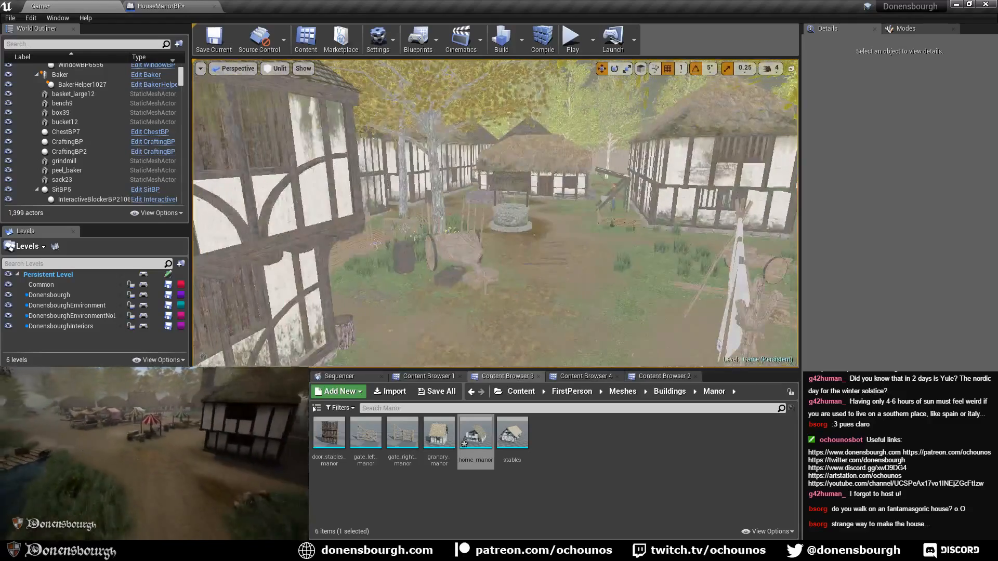
pyautogui.click(275, 70)
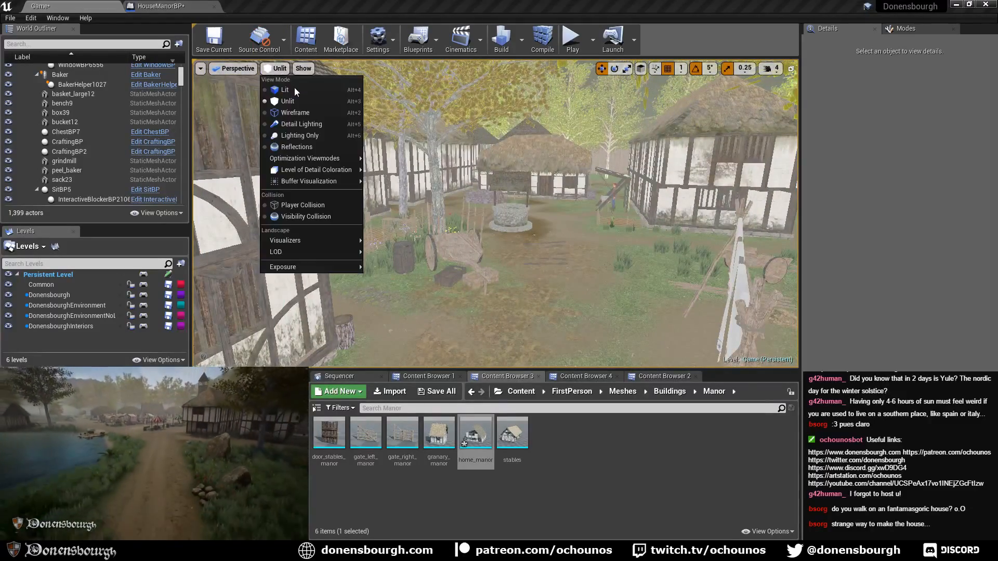
pyautogui.click(294, 89)
# - Examine the dark interiors of the existing village houses, including their timber walls, partitions and doors
pyautogui.press('w')
pyautogui.moveTo(495, 213); pyautogui.dragTo(364, 255, button='right')
pyautogui.press('w')
pyautogui.press('w')
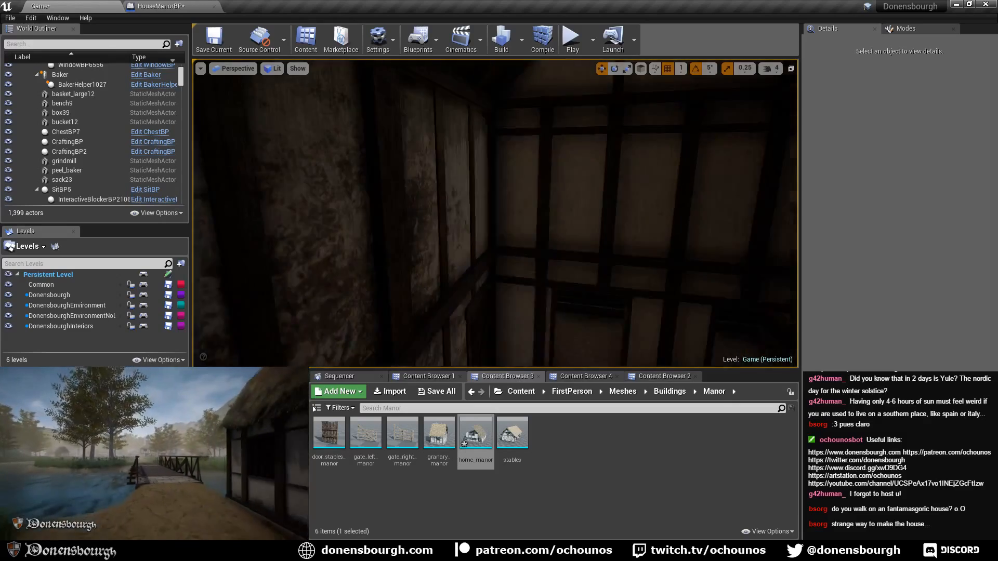
pyautogui.moveTo(495, 214); pyautogui.dragTo(452, 250, button='right')
pyautogui.press('w')
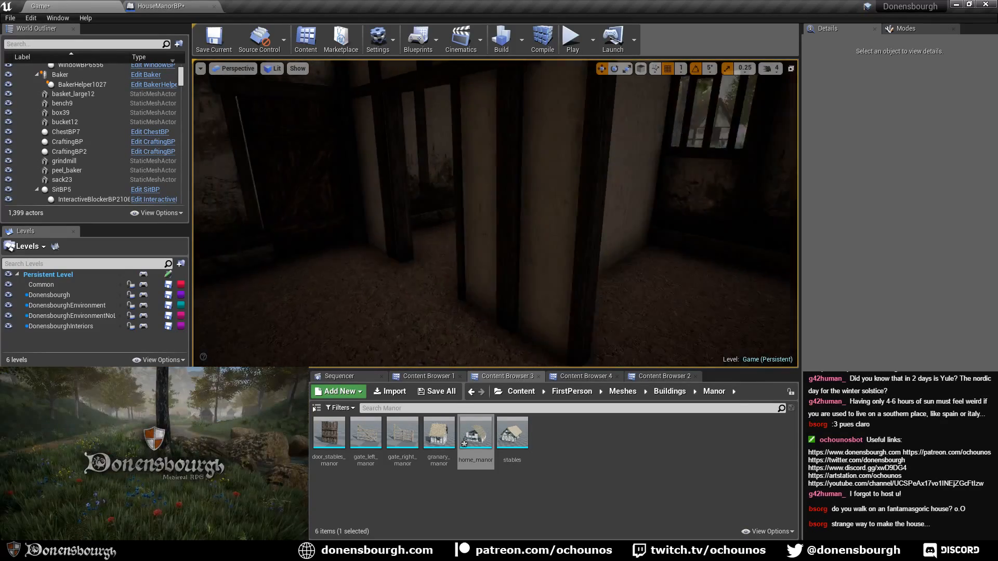
pyautogui.press('w')
pyautogui.moveTo(495, 214); pyautogui.dragTo(447, 207, button='right')
pyautogui.press('w')
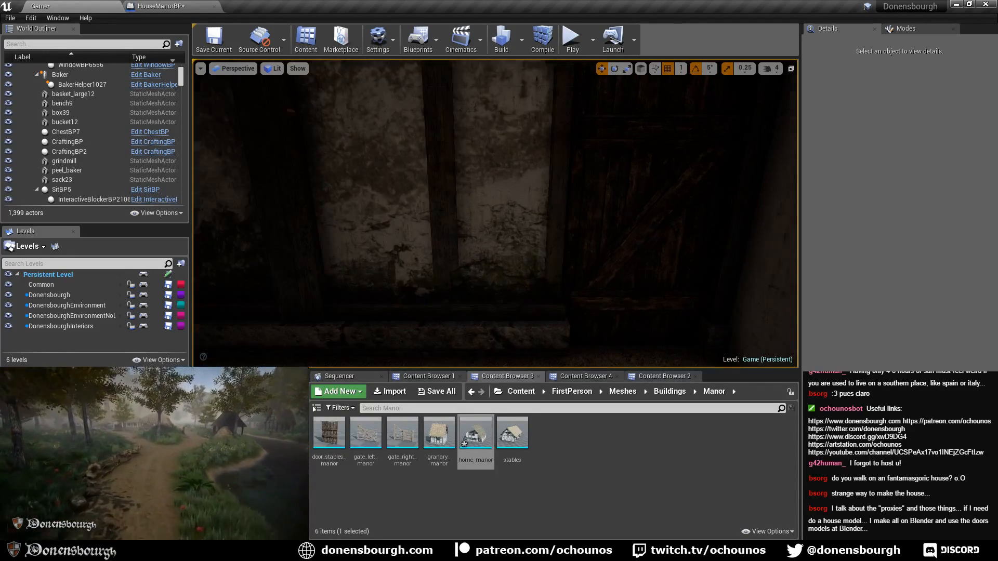
pyautogui.press('w')
pyautogui.moveTo(495, 214); pyautogui.dragTo(250, 218, button='right')
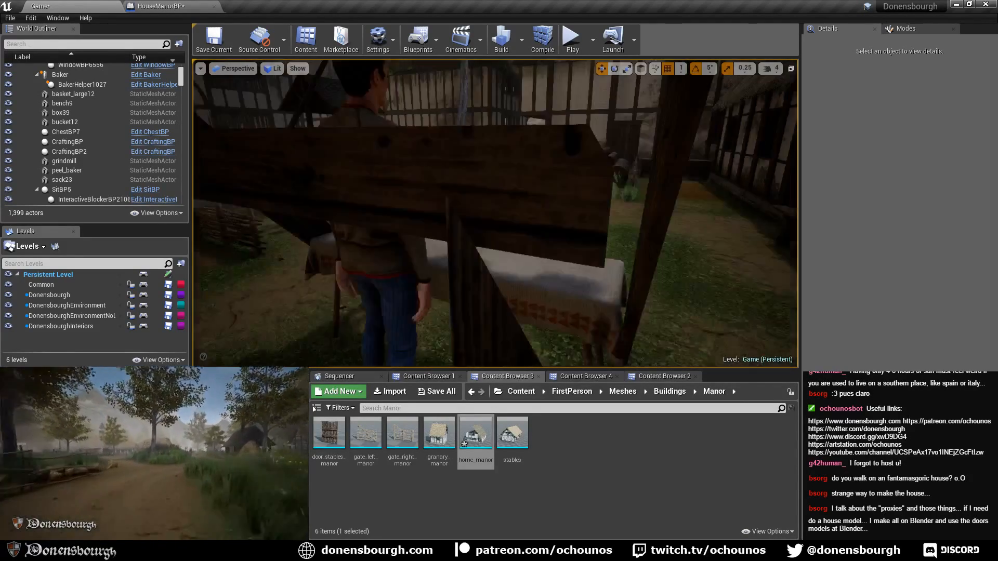
# - Leave the covered village stall and examine the manor house's ground-floor facade, corner doors and barred windows
pyautogui.press('w')
pyautogui.moveTo(495, 213); pyautogui.dragTo(459, 198, button='right')
pyautogui.press('w')
pyautogui.press('w')
pyautogui.press('w')
pyautogui.press('s')
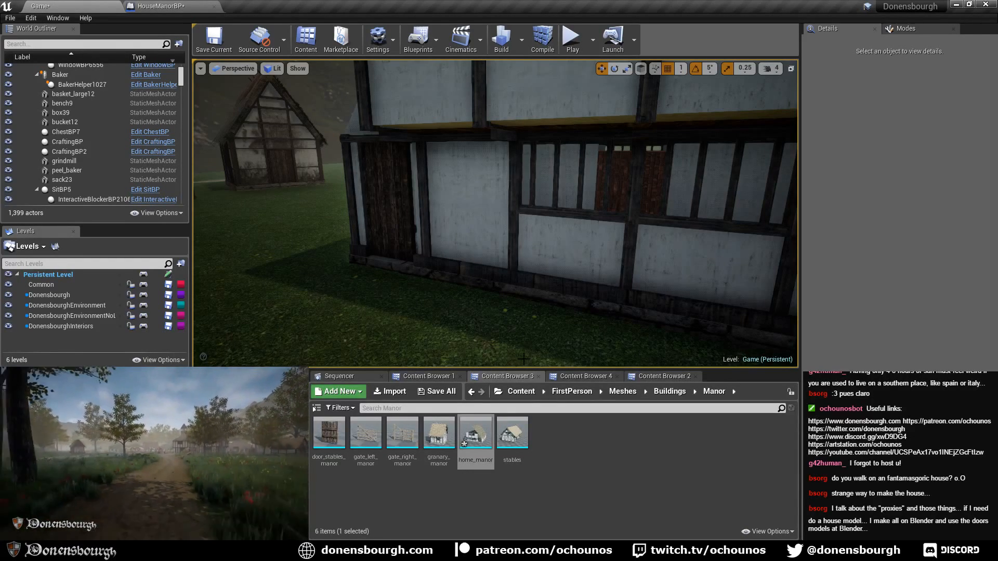
pyautogui.moveTo(494, 307); pyautogui.dragTo(527, 300, button='right')
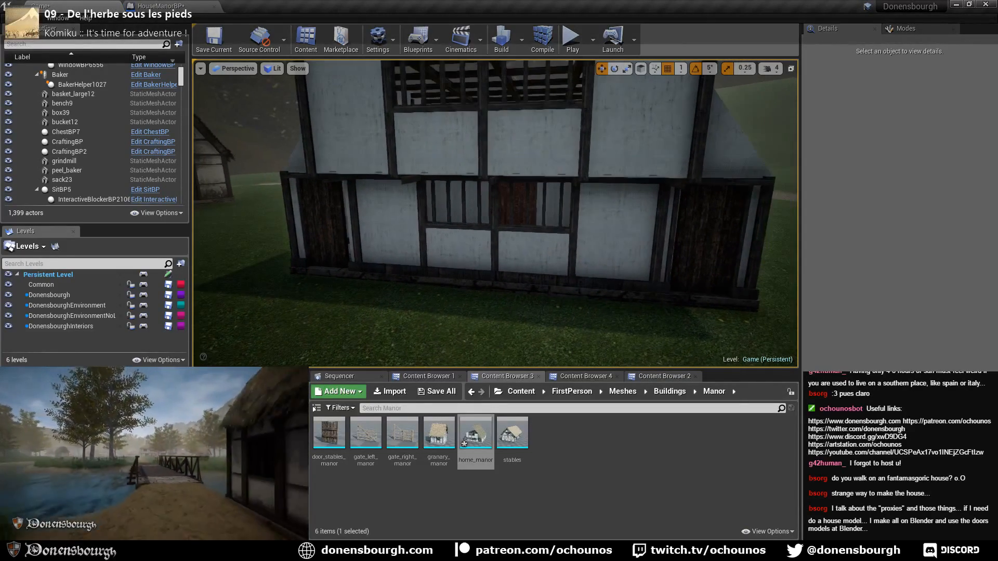
# - Check the static mesh and door components in the HouseManorBP blueprint, and return to the level
pyautogui.click(176, 4)
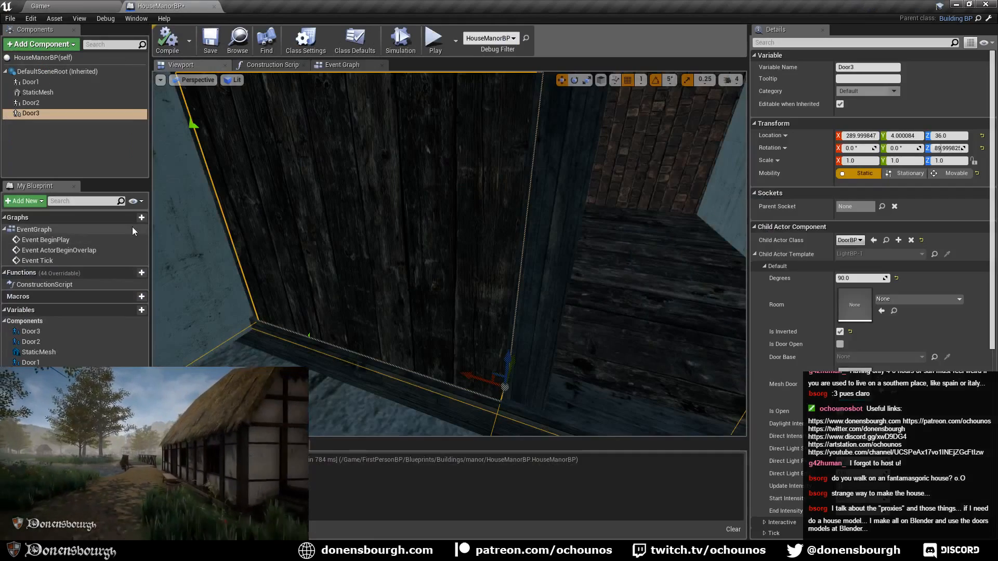
pyautogui.click(228, 194)
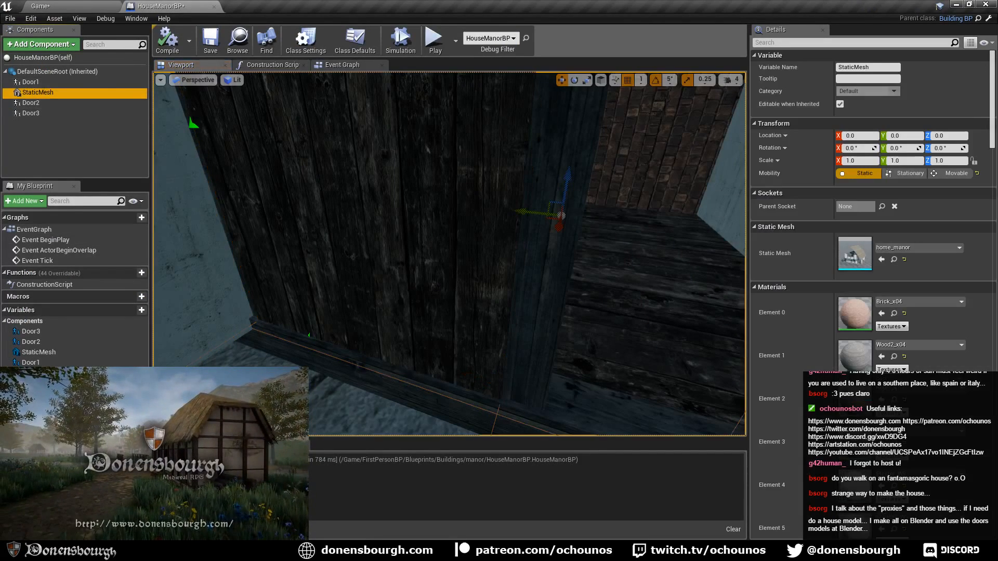
pyautogui.click(51, 84)
pyautogui.click(50, 104)
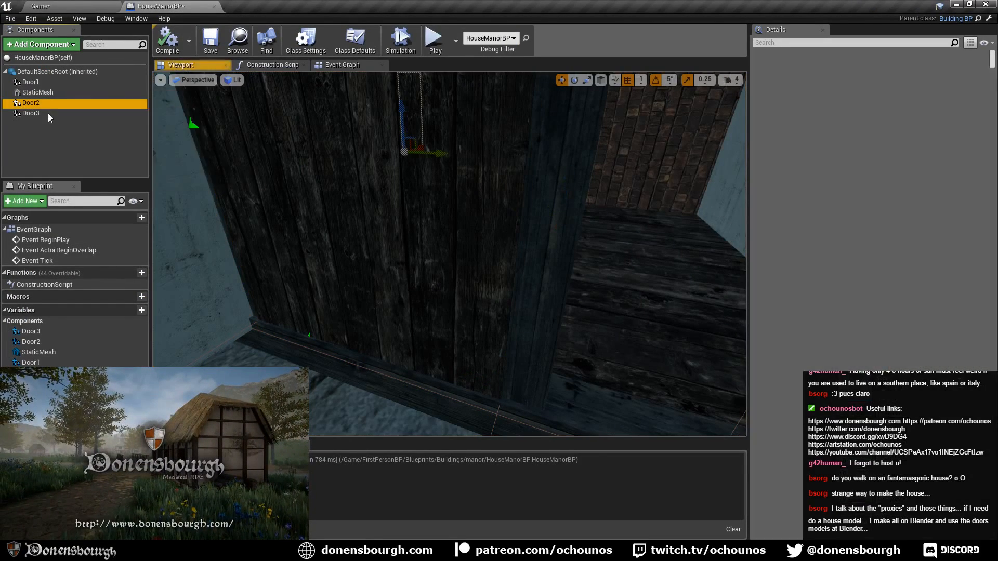
pyautogui.click(53, 113)
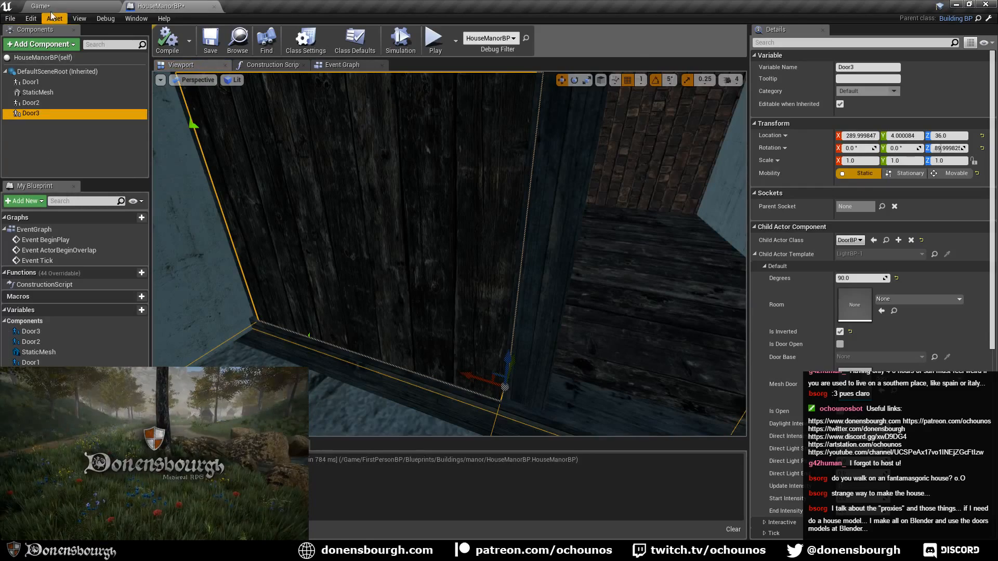
pyautogui.click(43, 5)
# - Compare the manor house's front facade with the neighbouring thatched buildings from outside
pyautogui.moveTo(496, 214); pyautogui.dragTo(398, 179, button='right')
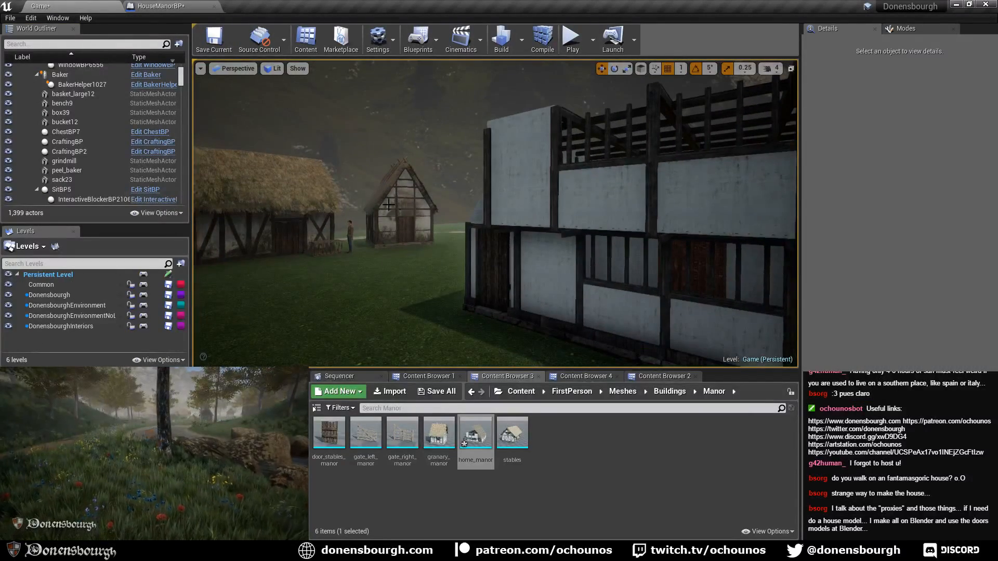
pyautogui.moveTo(331, 128)
pyautogui.mouseDown(button='right')
pyautogui.moveTo(279, 130)
pyautogui.moveTo(338, 143)
pyautogui.mouseUp(button='right')
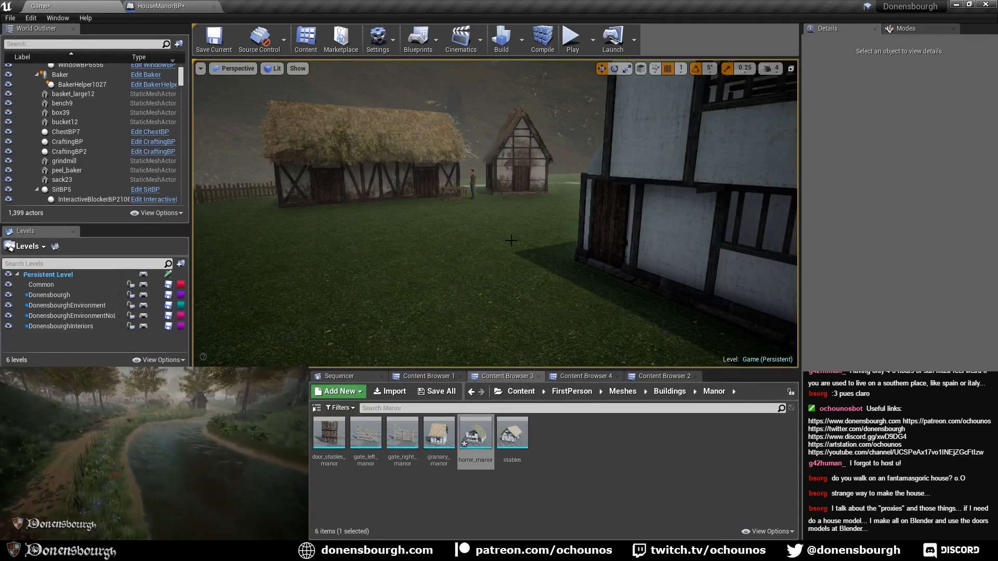
pyautogui.moveTo(512, 240); pyautogui.dragTo(637, 232, button='right')
pyautogui.press('s')
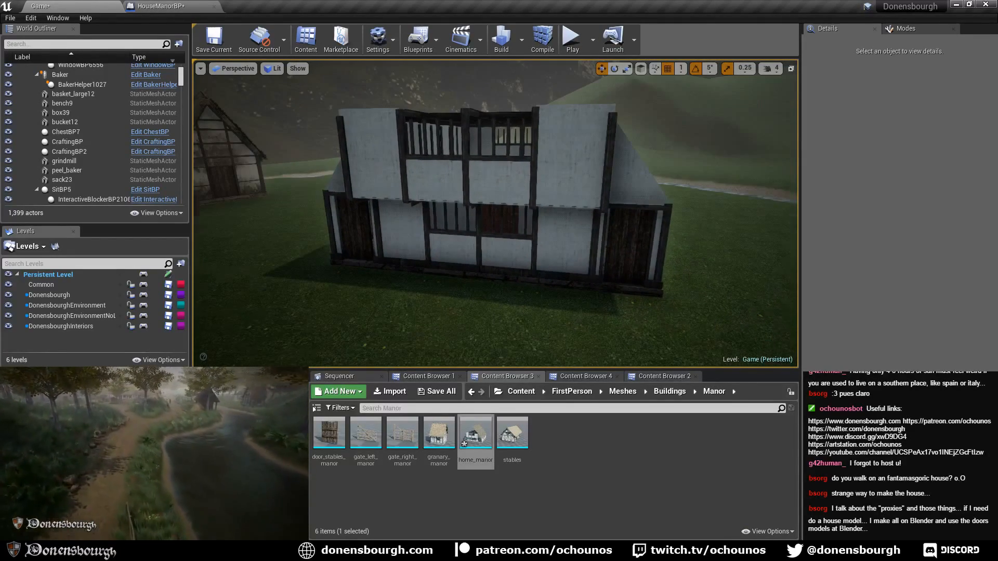
pyautogui.press('w')
pyautogui.moveTo(501, 228); pyautogui.dragTo(504, 237, button='right')
pyautogui.press('w')
pyautogui.press('s')
pyautogui.press('s')
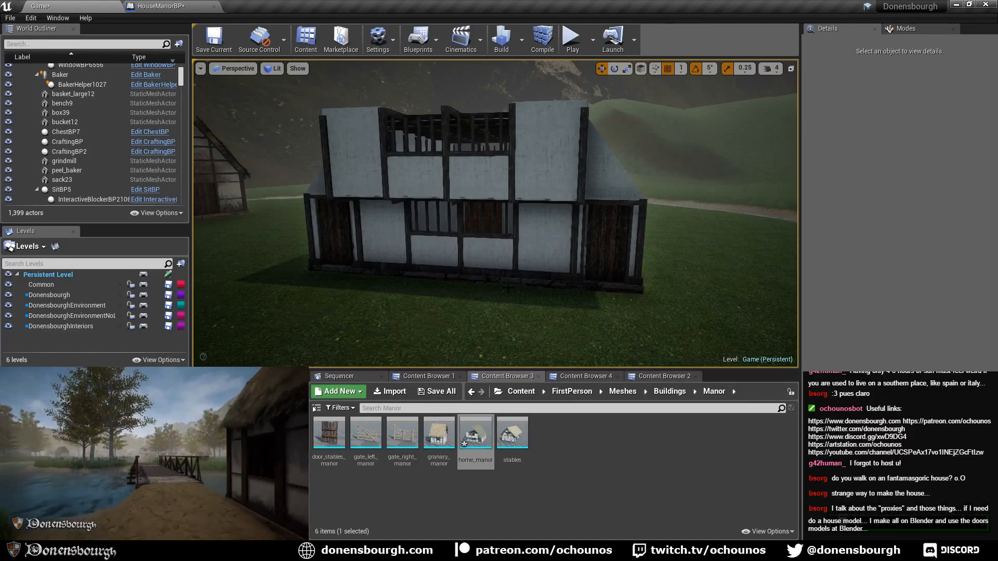
pyautogui.moveTo(495, 302); pyautogui.dragTo(496, 311, button='right')
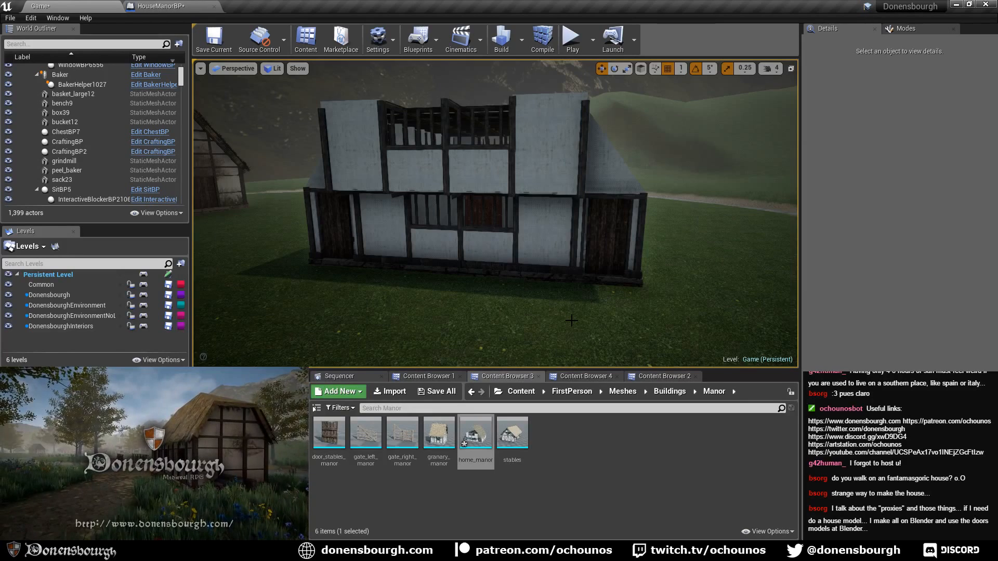
pyautogui.moveTo(550, 326); pyautogui.dragTo(580, 294, button='right')
pyautogui.press('w')
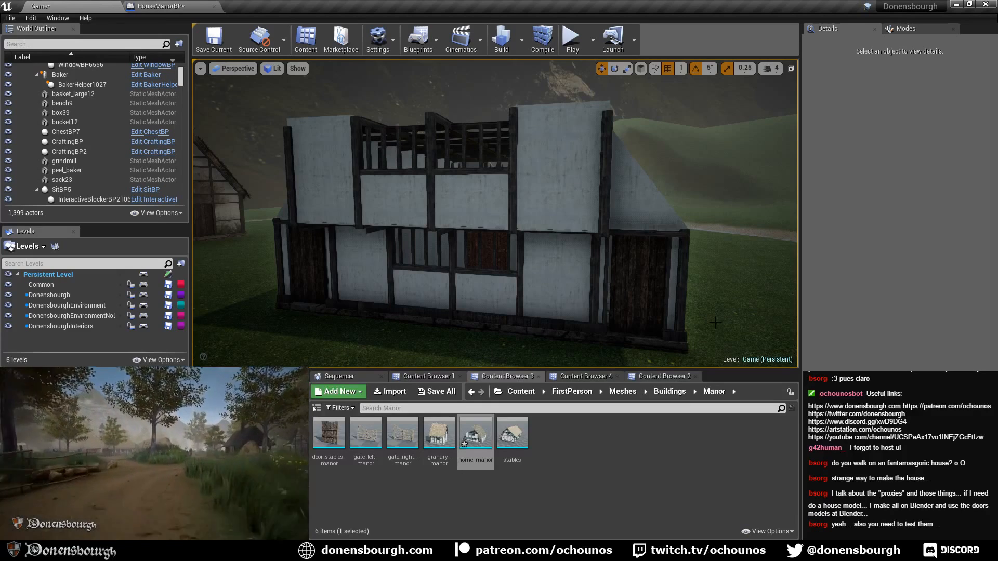
pyautogui.scroll(2, 506, 282)
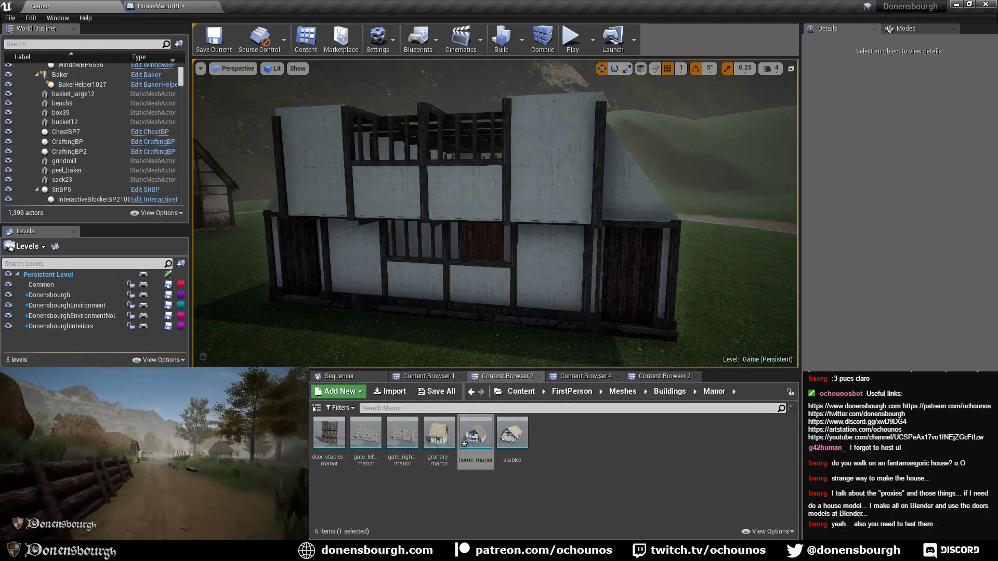
pyautogui.scroll(2, 540, 303)
pyautogui.moveTo(539, 303); pyautogui.dragTo(512, 304, button='right')
pyautogui.press('s')
pyautogui.press('w')
pyautogui.press('s')
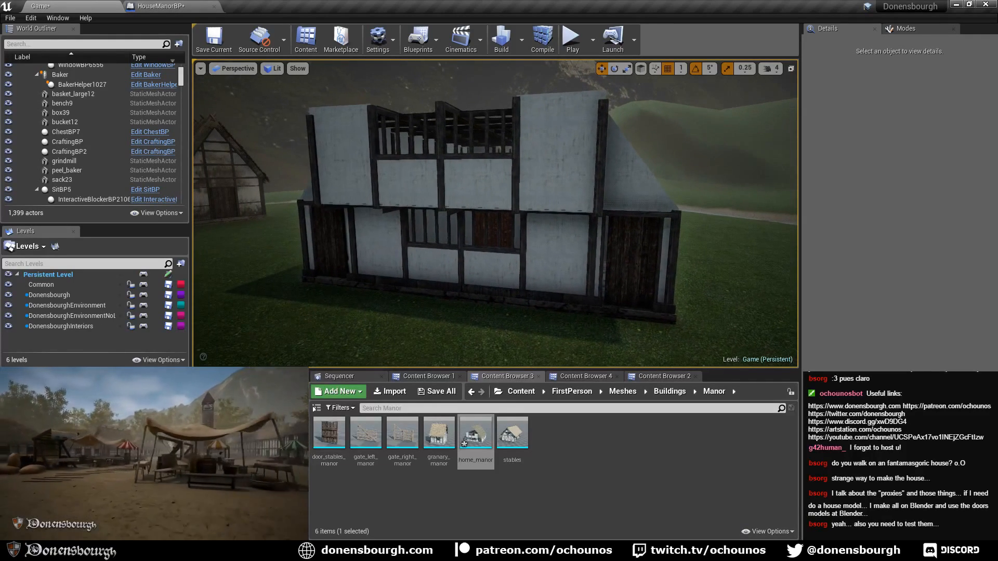
pyautogui.moveTo(660, 293); pyautogui.dragTo(661, 295, button='right')
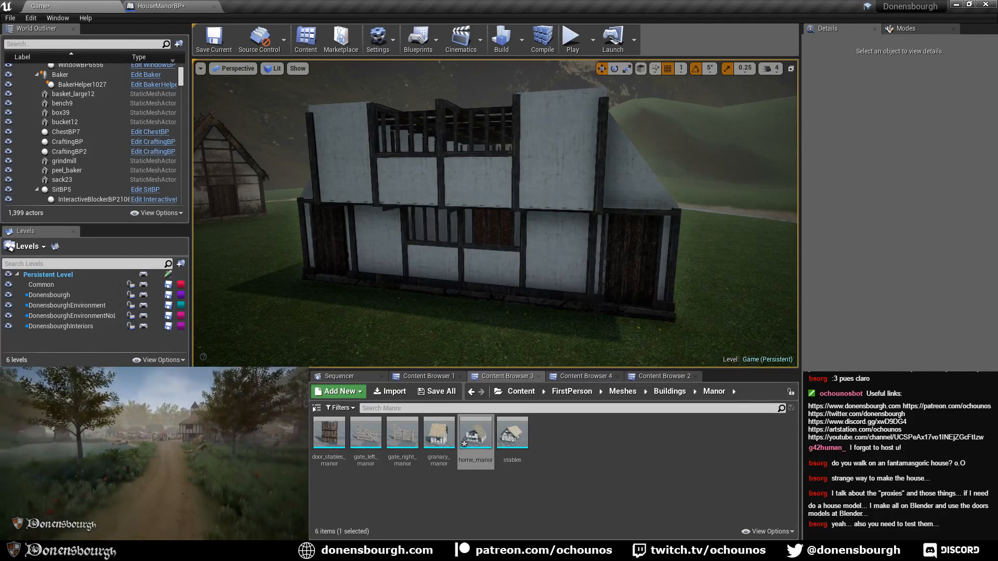
pyautogui.press('d')
pyautogui.moveTo(556, 317)
pyautogui.mouseDown(button='right')
pyautogui.moveTo(532, 314)
pyautogui.moveTo(555, 322)
pyautogui.mouseUp(button='right')
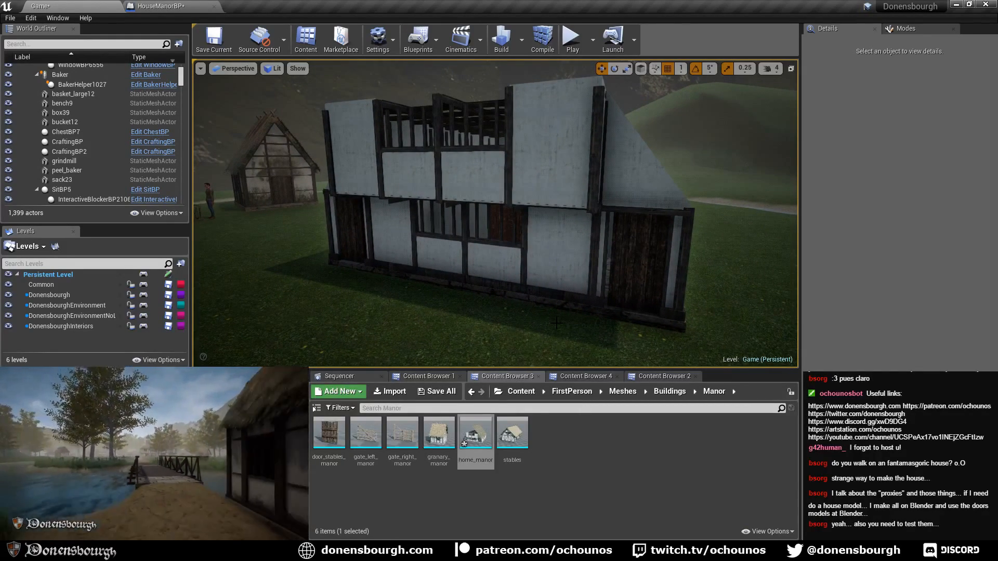
# - Play the level and walk through the manor's corner door to test the stone-floored entrance passage and its collisions
pyautogui.click(572, 39)
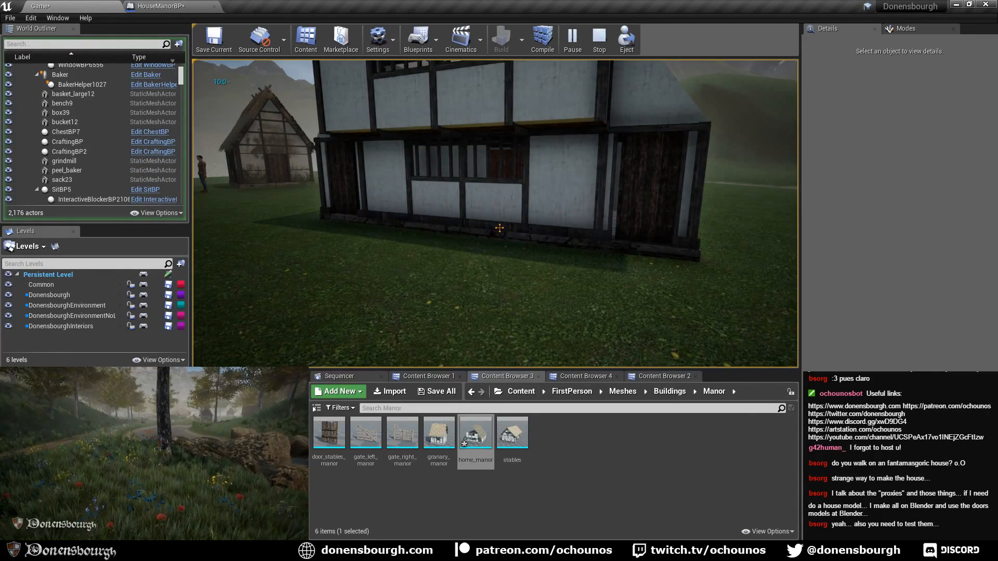
pyautogui.press('w')
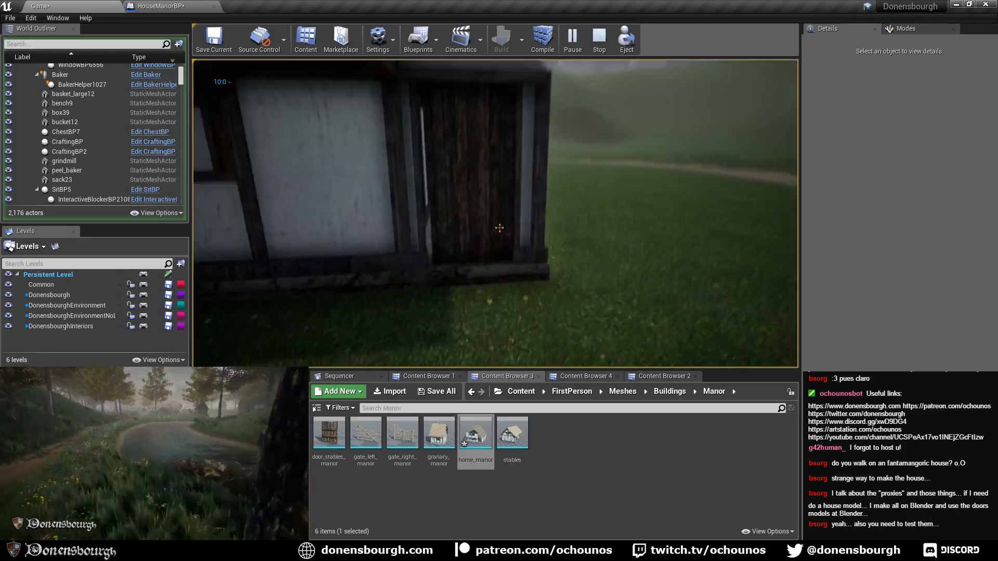
pyautogui.press('w')
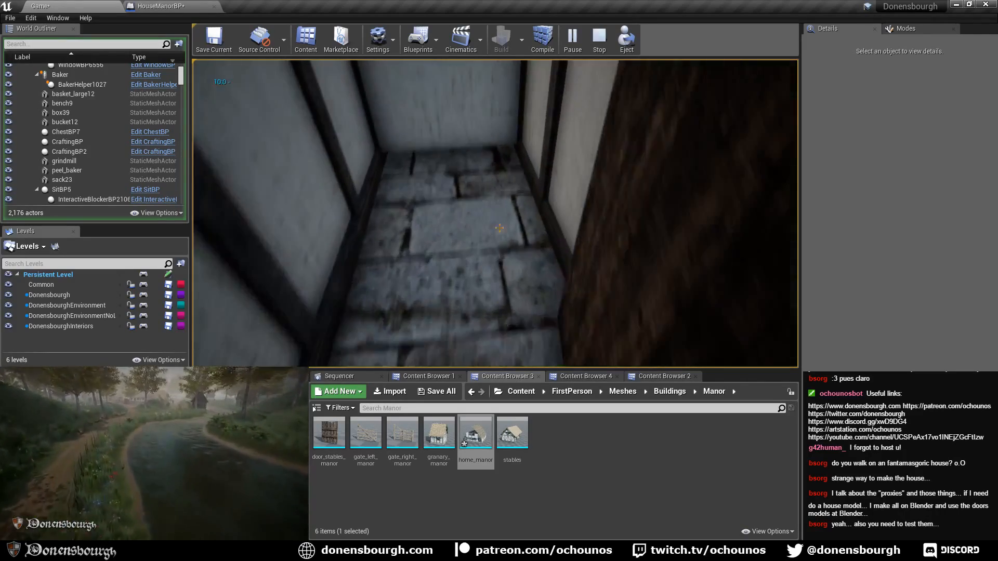
pyautogui.press('w')
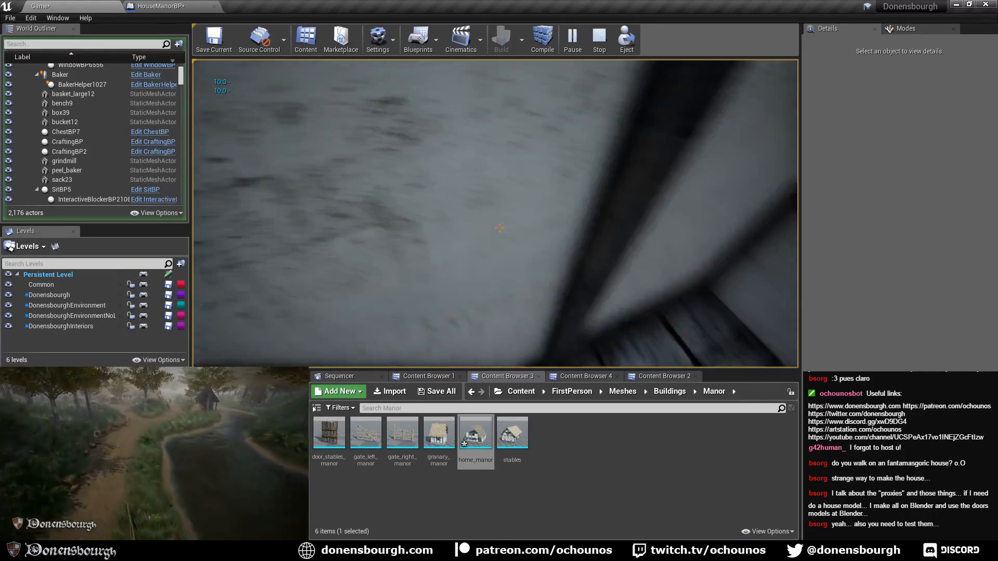
pyautogui.press('w')
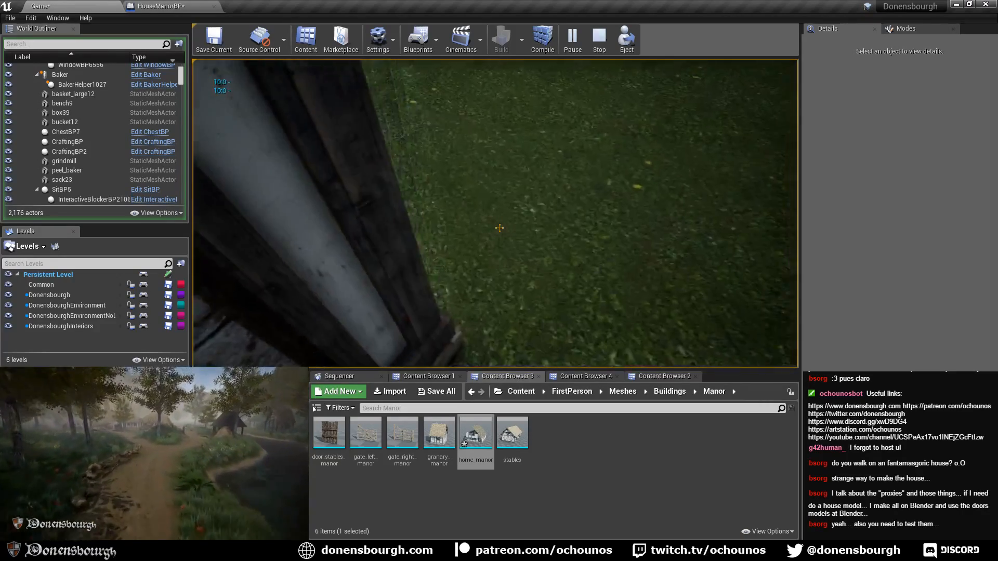
pyautogui.press('w')
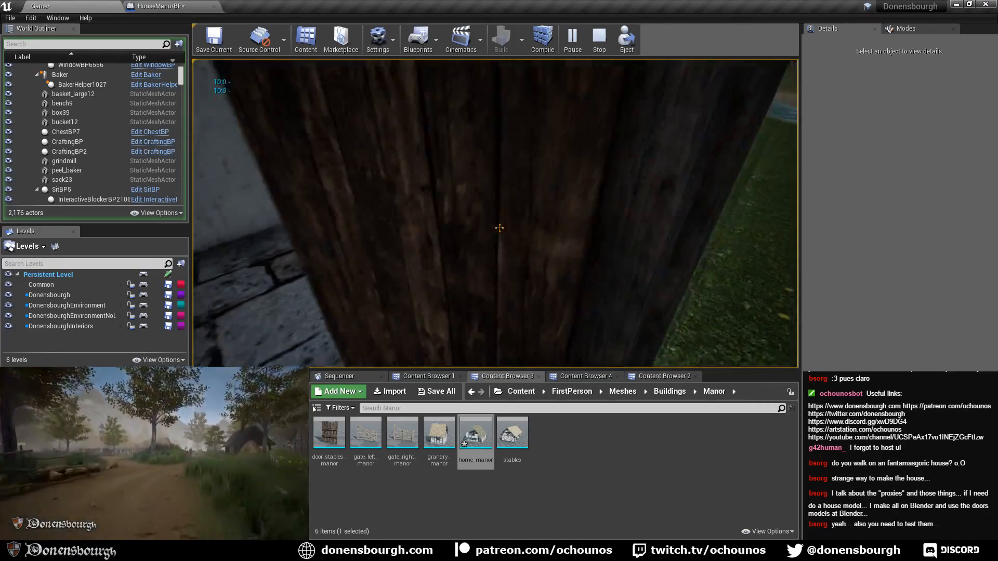
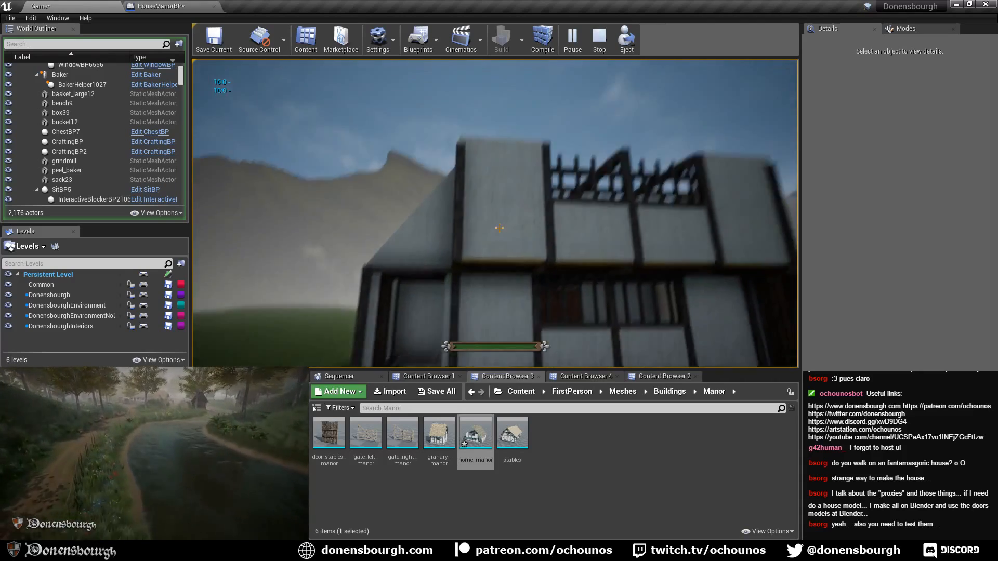
# - View the manor from a distance in play mode, approach its other corner entrance with the stone steps, and stop playing
pyautogui.press('s')
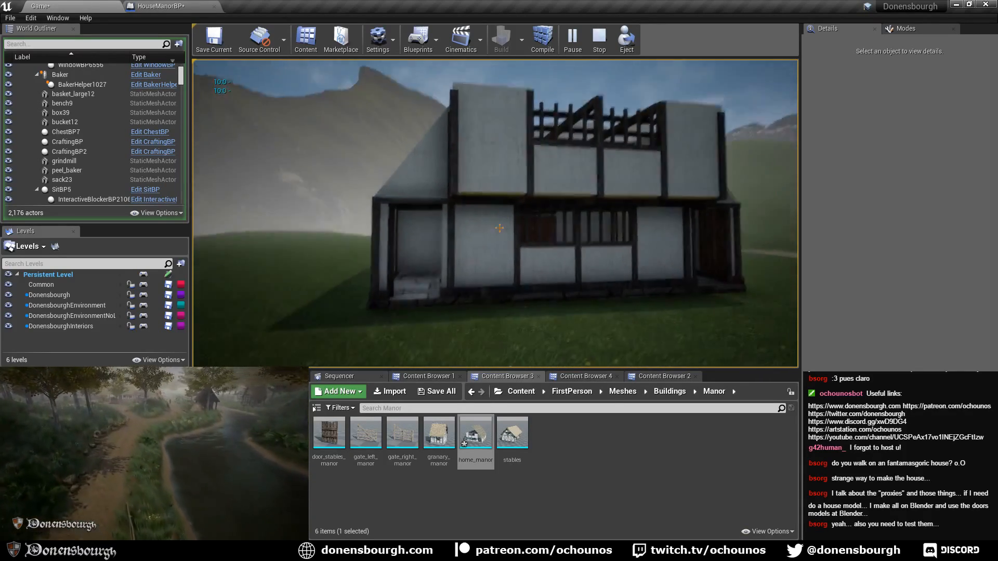
pyautogui.press('s')
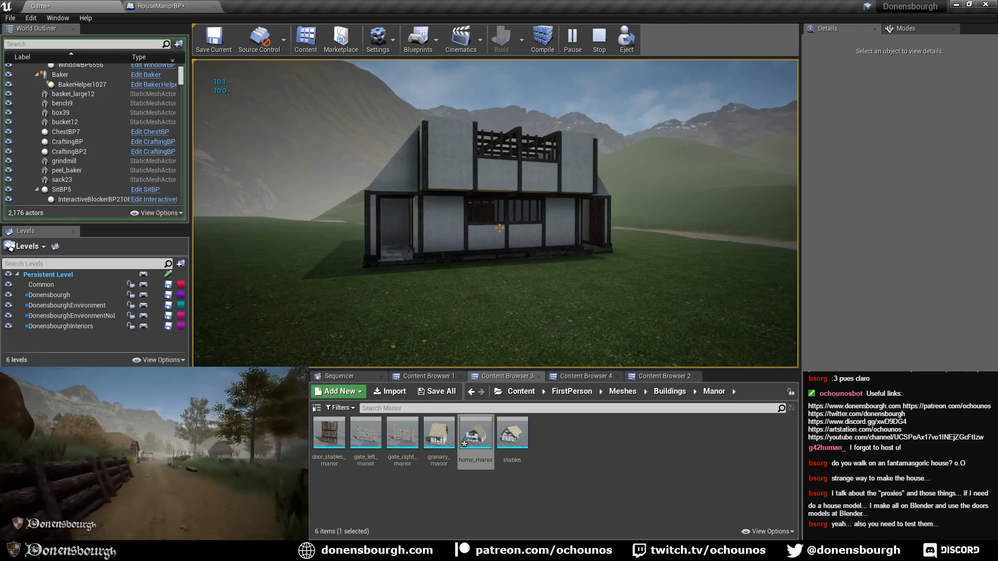
pyautogui.press('w')
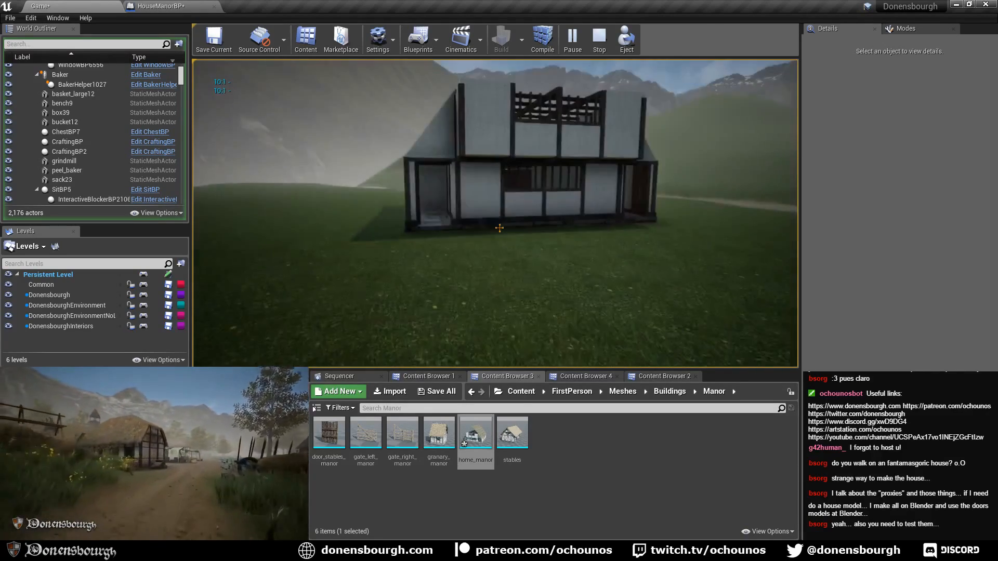
pyautogui.press('w')
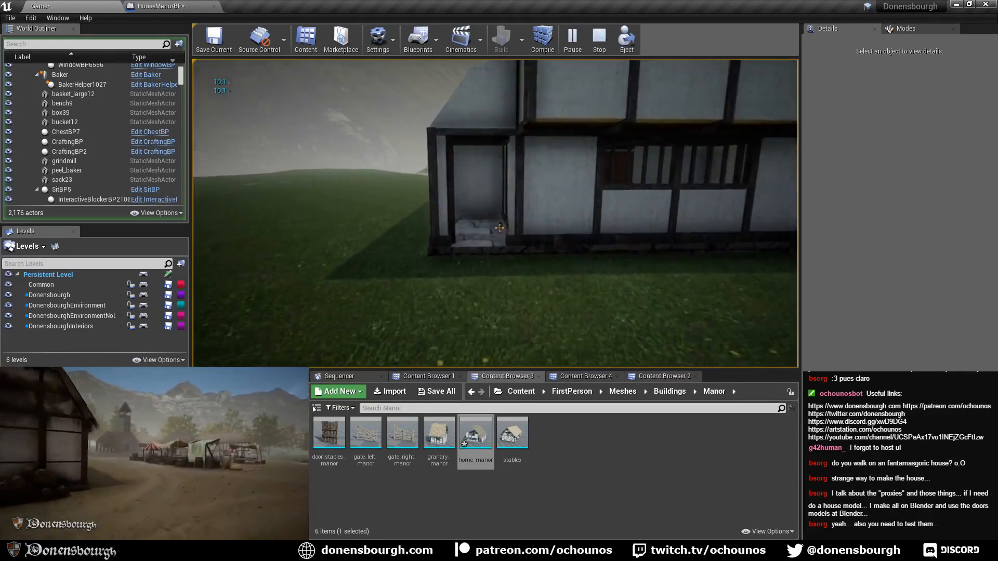
pyautogui.press('w')
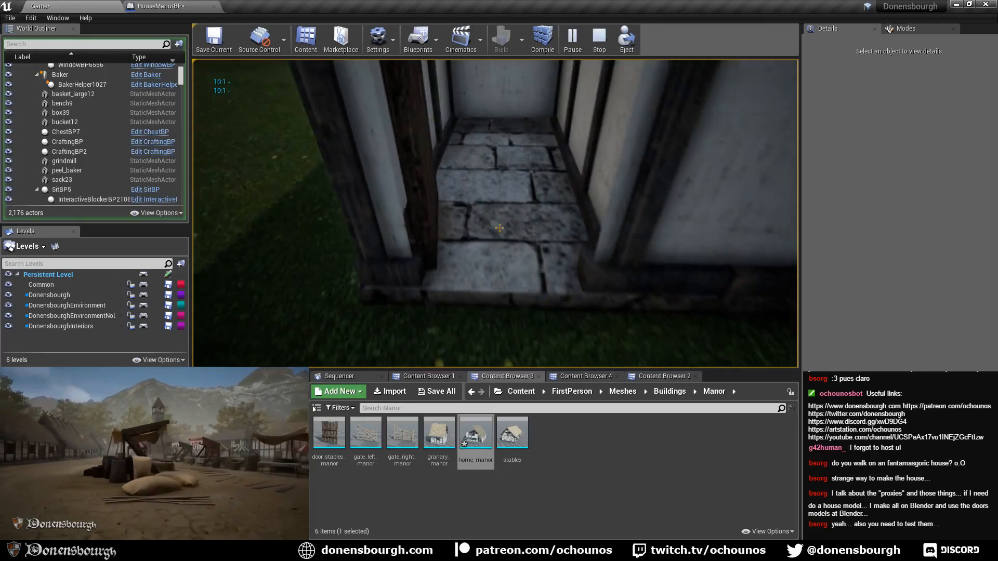
pyautogui.press('s')
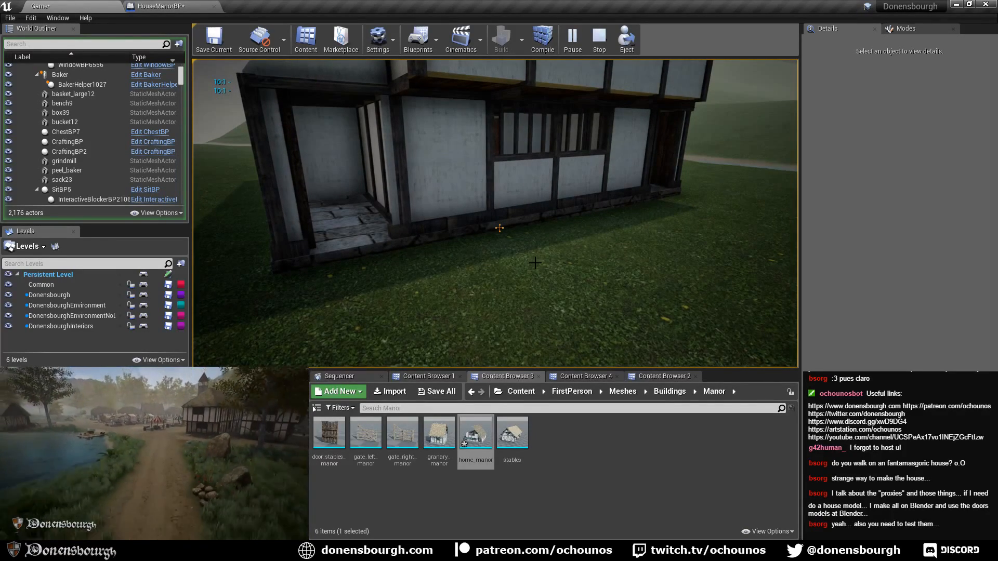
pyautogui.press('Escape')
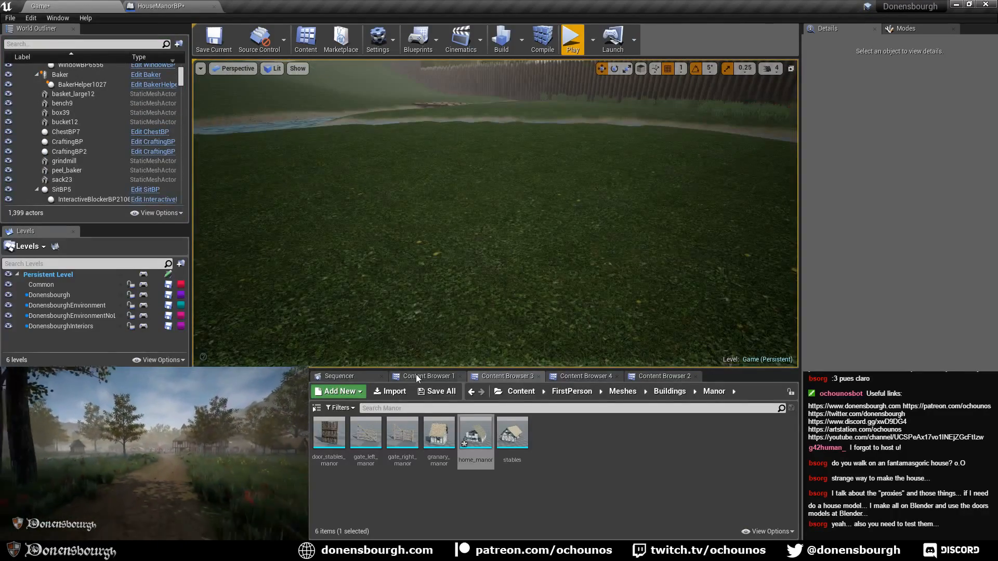
# - Place a House1BP from the Blueprints Buildings folder on the grass beside the manor house, and deselect it
pyautogui.click(419, 375)
pyautogui.moveTo(419, 270); pyautogui.dragTo(387, 268, button='right')
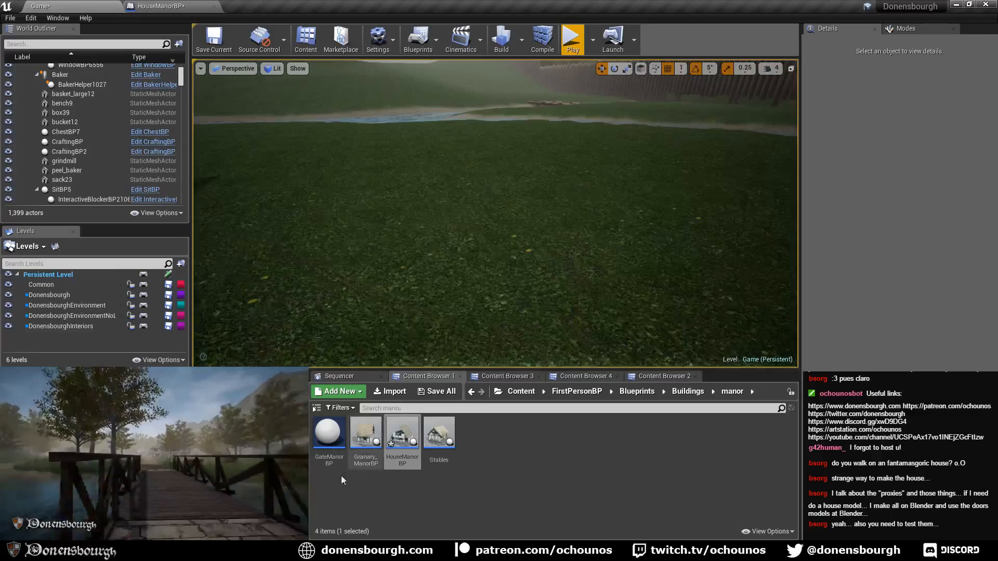
pyautogui.click(687, 392)
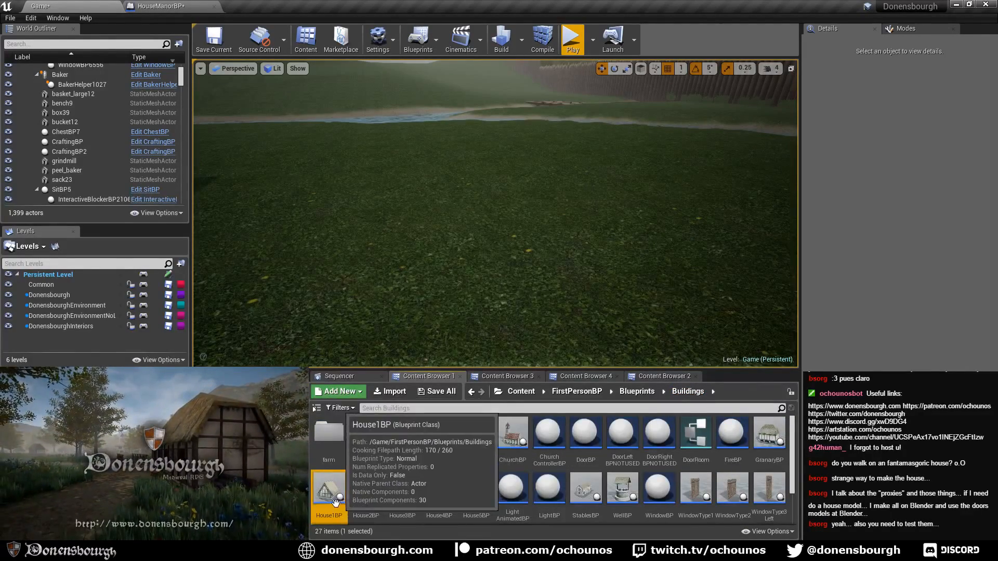
pyautogui.moveTo(329, 488); pyautogui.dragTo(555, 185)
pyautogui.press('s')
pyautogui.moveTo(555, 186); pyautogui.dragTo(555, 140, button='right')
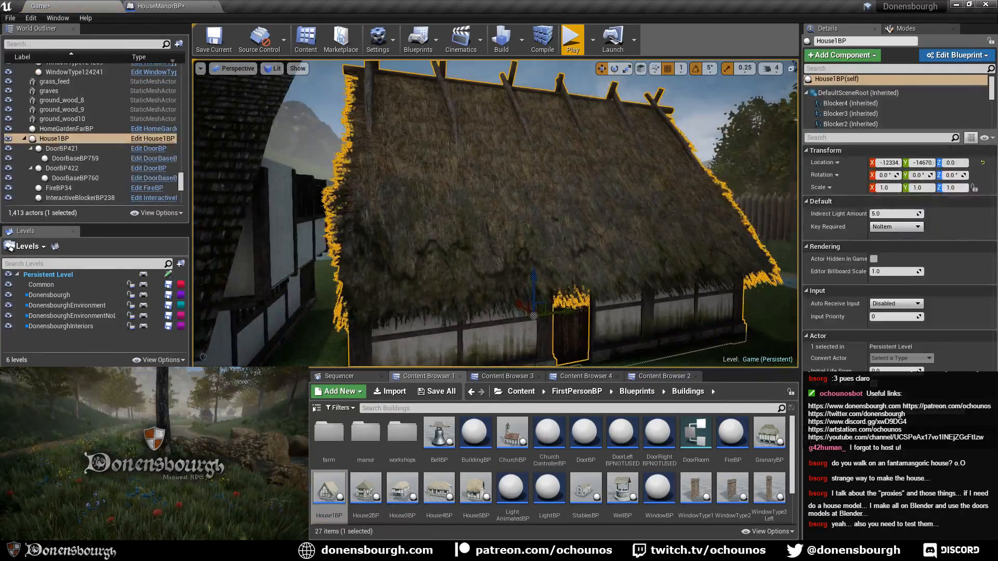
pyautogui.press('Escape')
# - Examine the interior walls and floor of the placed thatched house, and compare its exterior with the manor beside it
pyautogui.moveTo(551, 238); pyautogui.dragTo(562, 304, button='right')
pyautogui.press('w')
pyautogui.press('s')
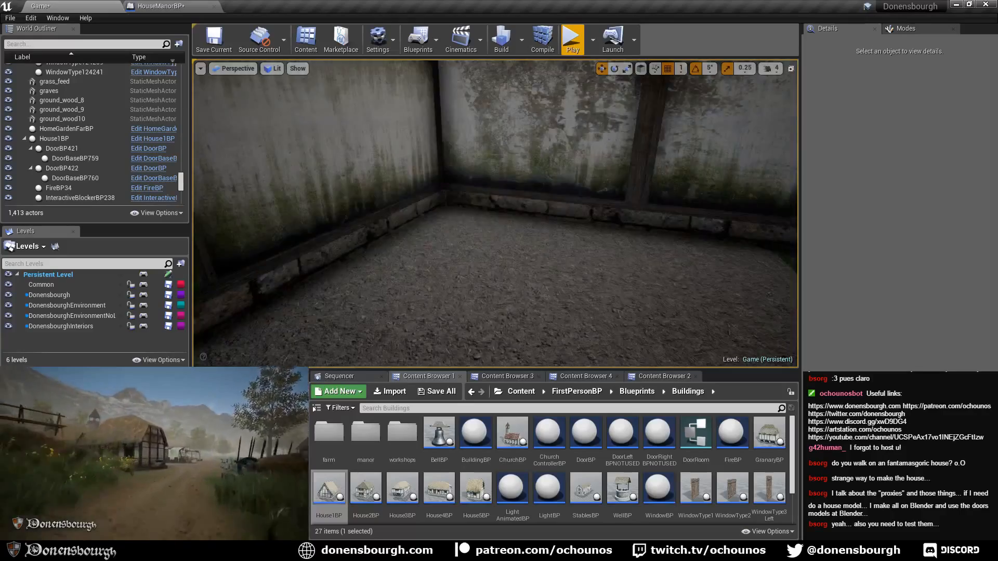
pyautogui.moveTo(494, 213); pyautogui.dragTo(415, 215, button='right')
pyautogui.press('s')
pyautogui.moveTo(539, 213)
pyautogui.mouseDown(button='right')
pyautogui.moveTo(533, 236)
pyautogui.moveTo(542, 189)
pyautogui.moveTo(539, 221)
pyautogui.moveTo(520, 219)
pyautogui.mouseUp(button='right')
pyautogui.press('s')
pyautogui.press('s')
pyautogui.press('w')
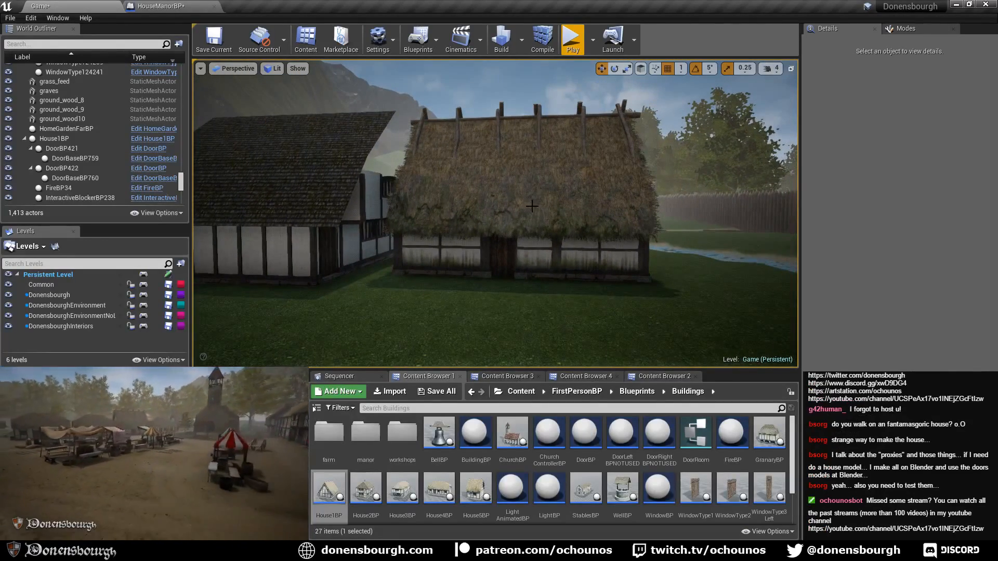
# - Delete the House1BP placed beside the manor house, and view the manor's front with its overhanging upper floor
pyautogui.click(533, 207)
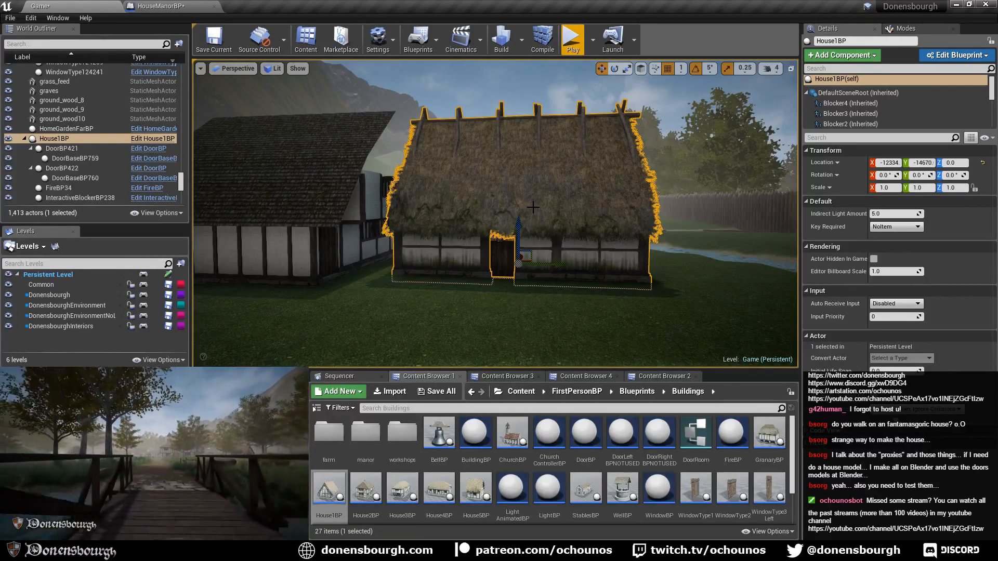
pyautogui.press('Delete')
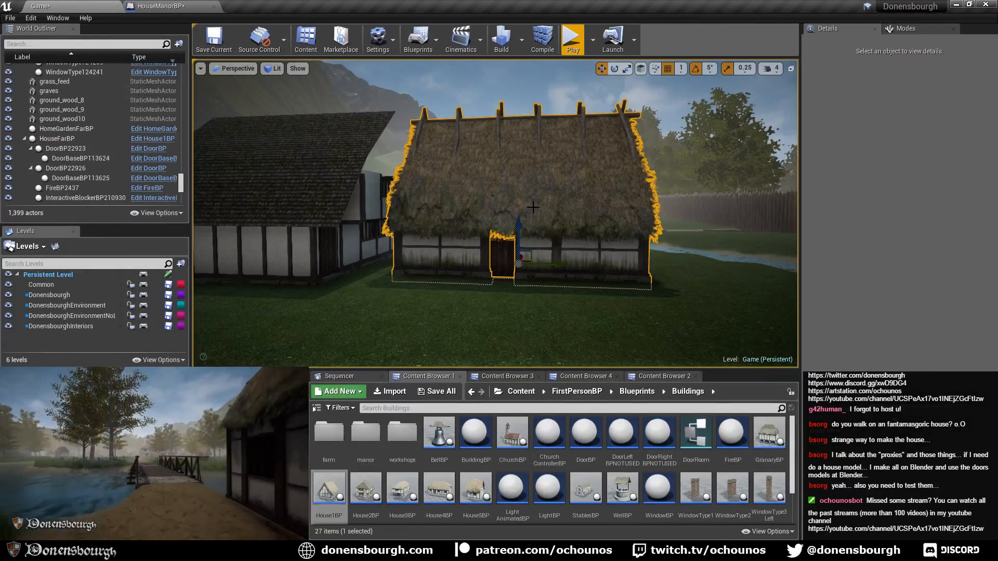
pyautogui.moveTo(533, 207); pyautogui.dragTo(472, 244, button='right')
pyautogui.press('s')
pyautogui.press('d')
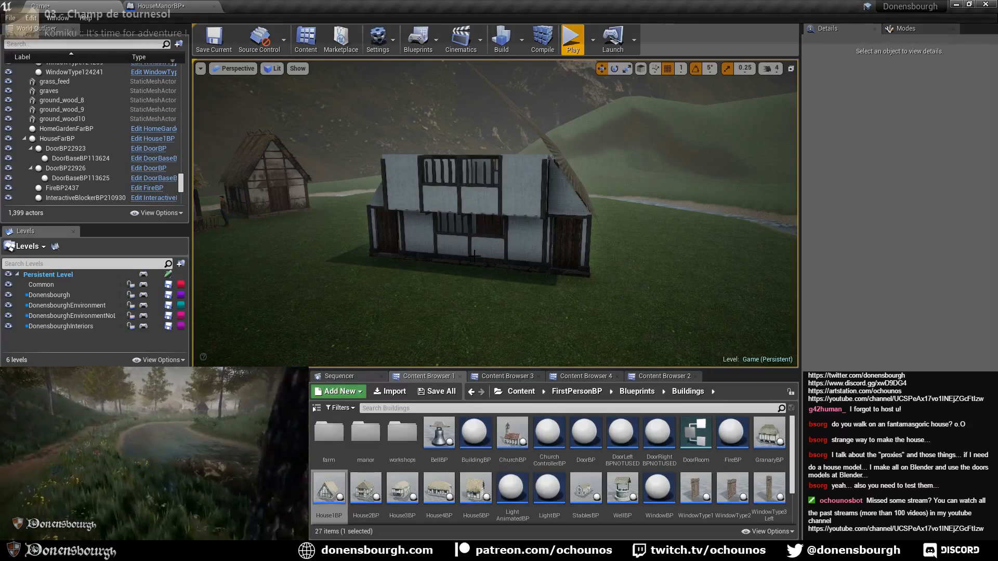
pyautogui.press('d')
pyautogui.moveTo(472, 244); pyautogui.dragTo(441, 289, button='right')
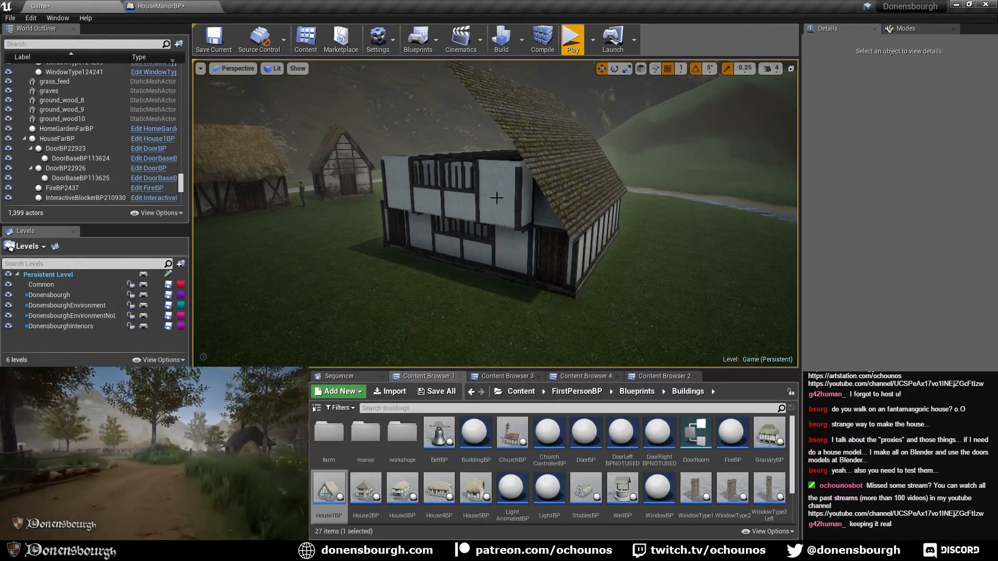
# - Examine the manor's front windows, corner door, side wall and sloping roof from close up and from a distance
pyautogui.press('a')
pyautogui.moveTo(508, 224); pyautogui.dragTo(527, 228, button='right')
pyautogui.press('w')
pyautogui.press('w')
pyautogui.press('s')
pyautogui.press('w')
pyautogui.press('s')
pyautogui.press('w')
pyautogui.press('s')
pyautogui.press('d')
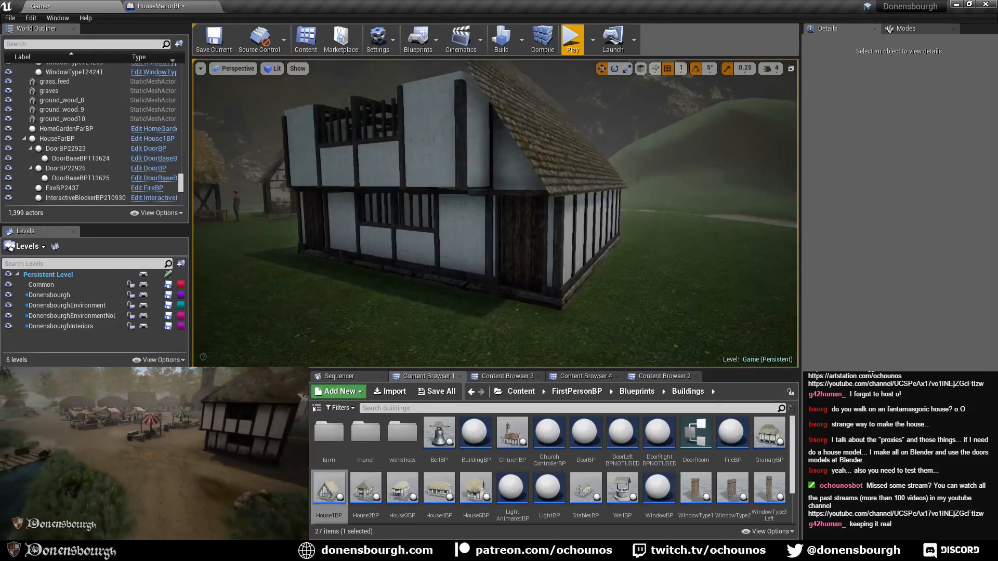
pyautogui.moveTo(395, 297)
pyautogui.mouseDown(button='right')
pyautogui.moveTo(353, 295)
pyautogui.moveTo(397, 298)
pyautogui.moveTo(386, 296)
pyautogui.mouseUp(button='right')
pyautogui.press('d')
pyautogui.press('s')
pyautogui.press('w')
pyautogui.press('s')
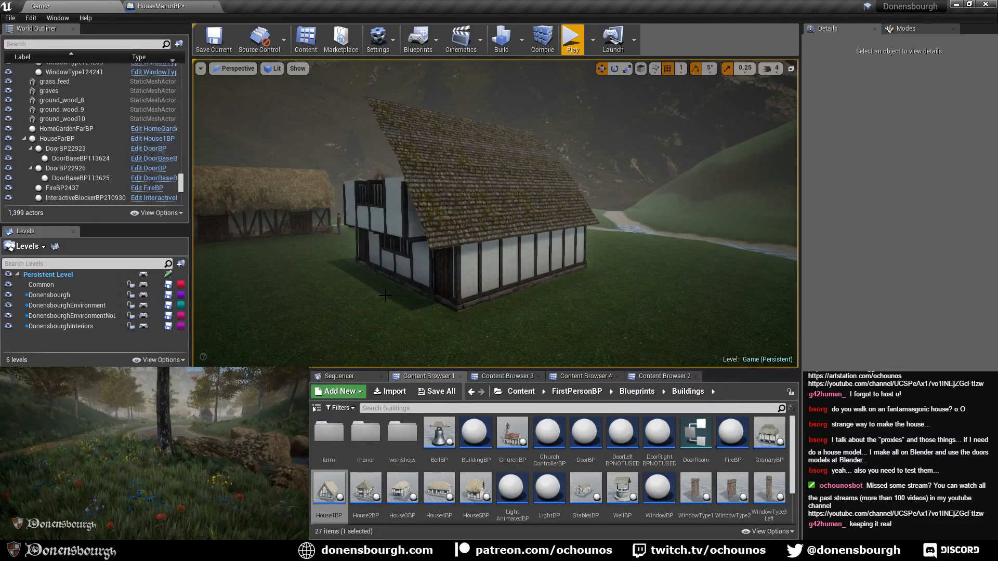
pyautogui.moveTo(386, 295); pyautogui.dragTo(483, 297, button='right')
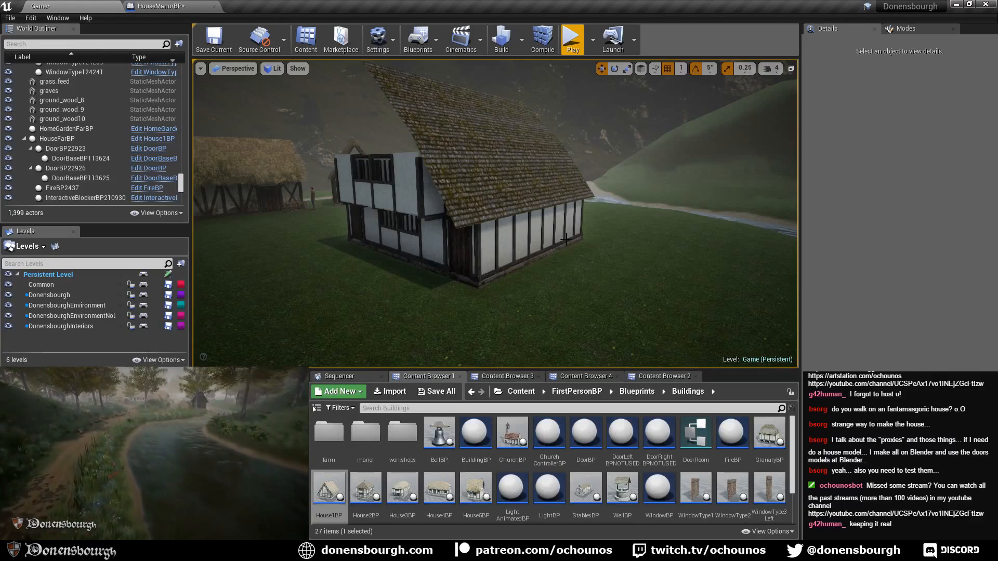
pyautogui.moveTo(557, 271); pyautogui.dragTo(543, 270, button='right')
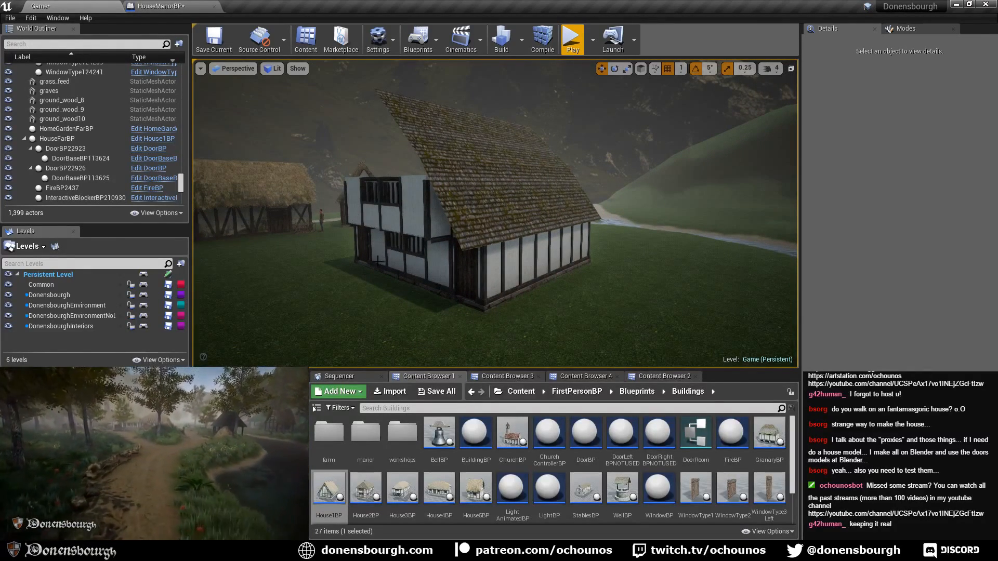
pyautogui.moveTo(420, 299); pyautogui.dragTo(444, 241, button='right')
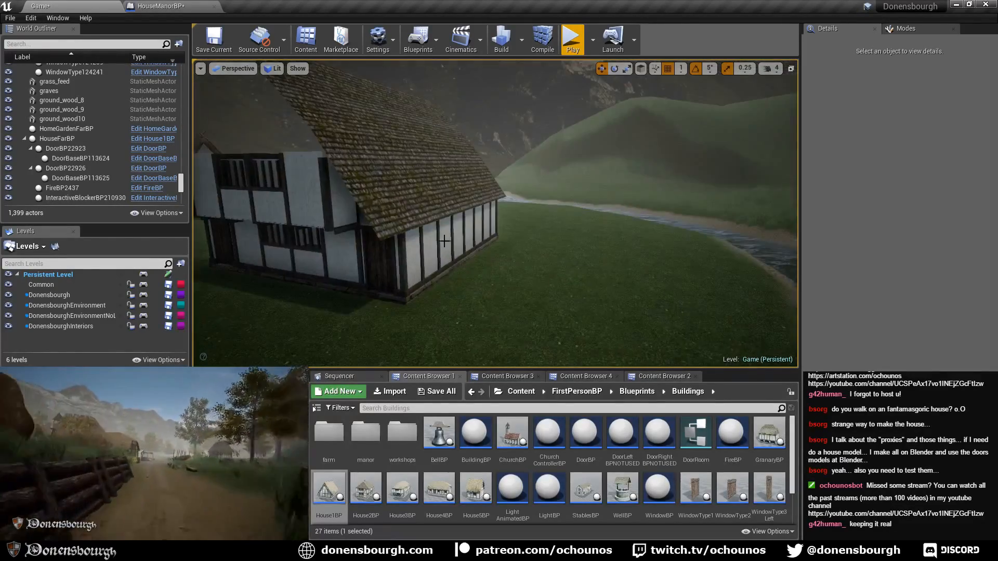
pyautogui.moveTo(401, 210); pyautogui.dragTo(522, 252, button='right')
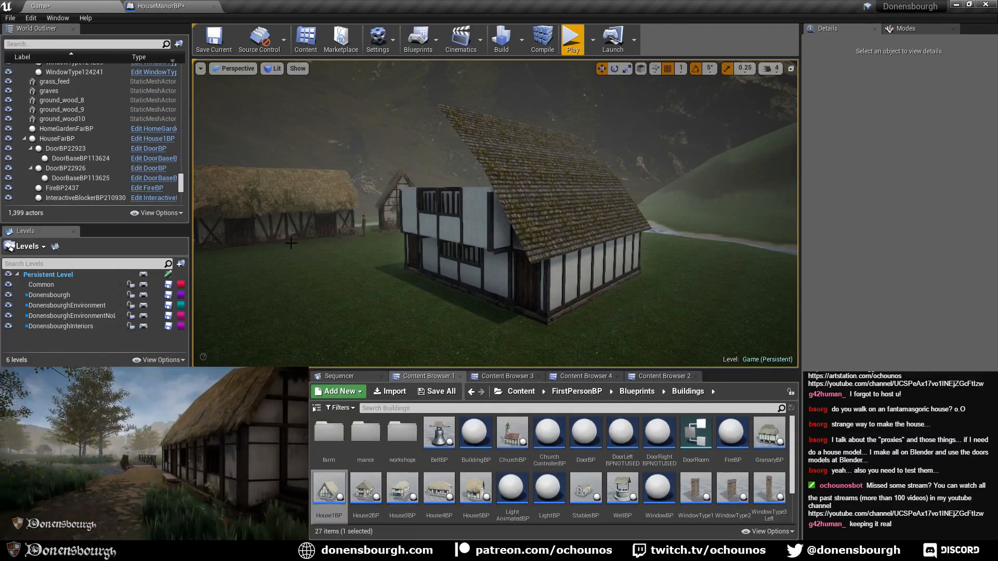
pyautogui.moveTo(306, 301); pyautogui.dragTo(289, 309, button='right')
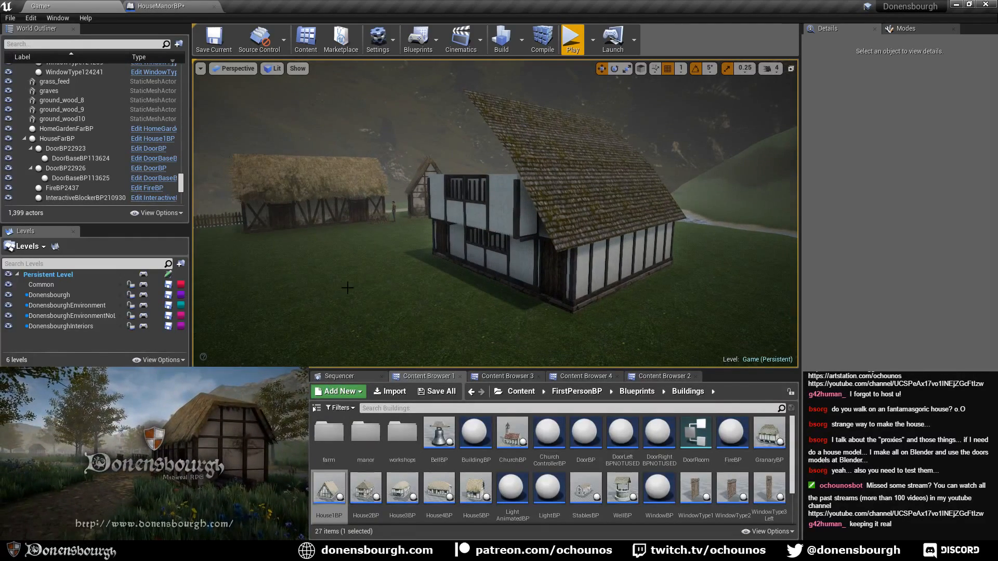
pyautogui.moveTo(348, 289); pyautogui.dragTo(339, 296, button='right')
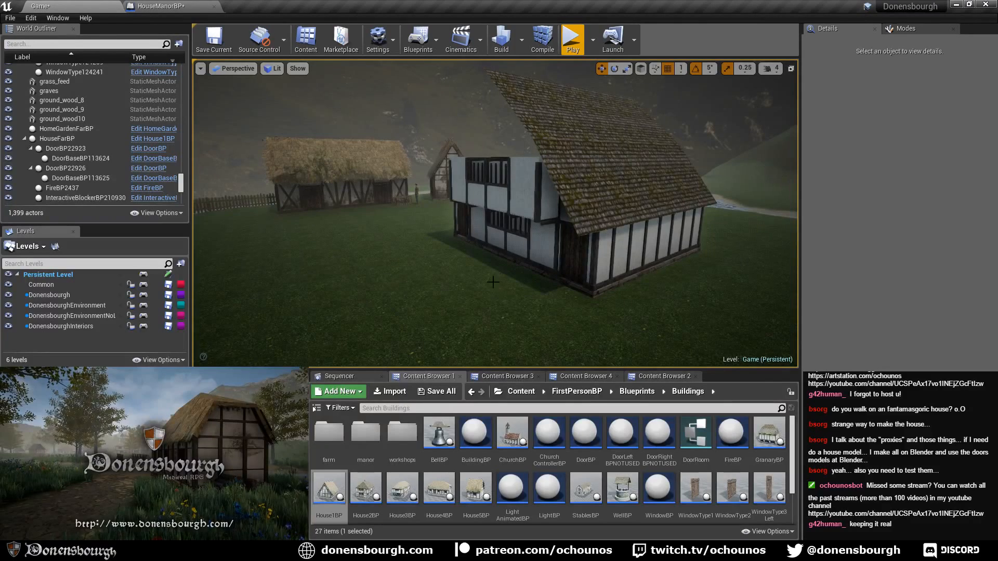
pyautogui.moveTo(437, 284); pyautogui.dragTo(441, 281, button='right')
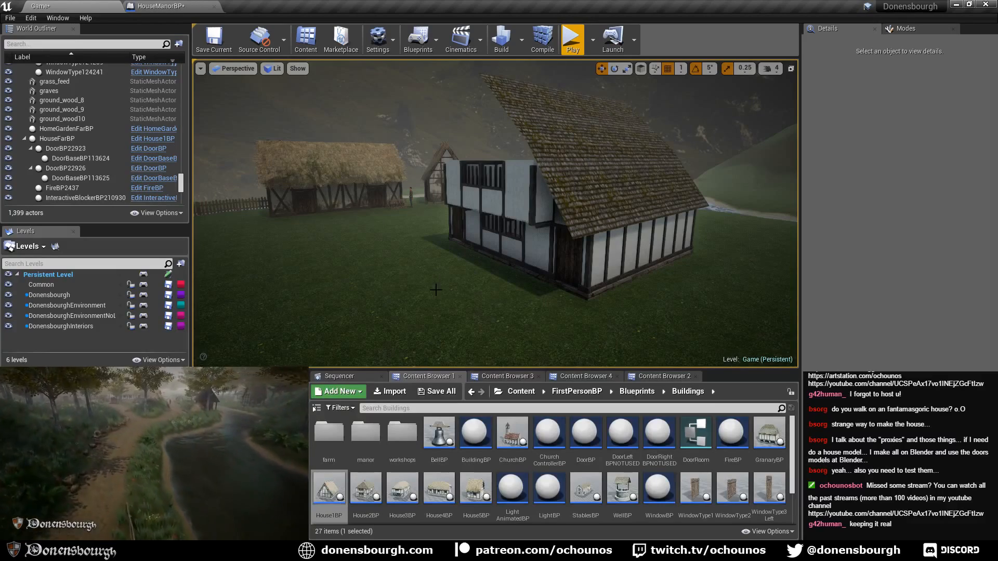
pyautogui.moveTo(429, 295); pyautogui.dragTo(475, 277, button='right')
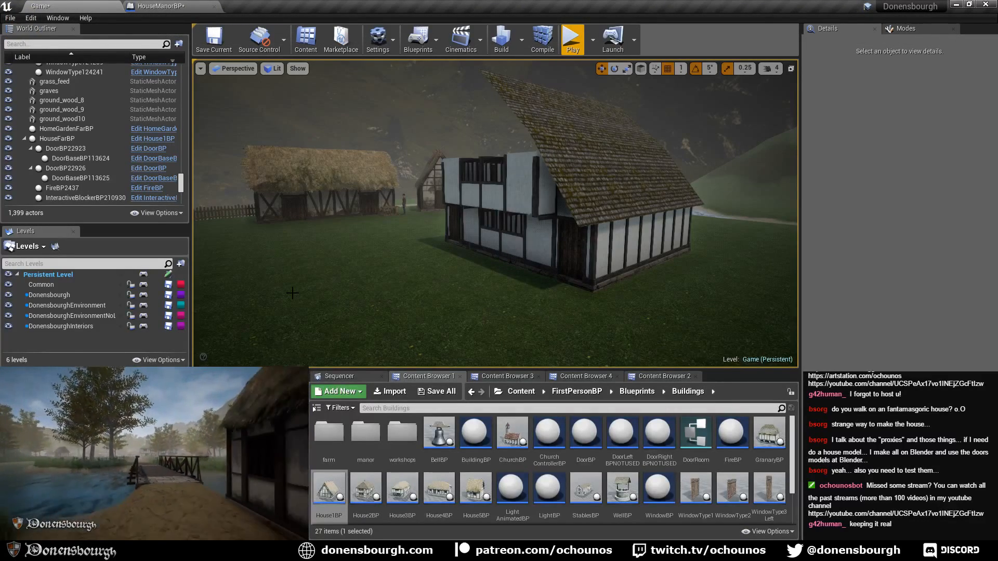
pyautogui.moveTo(495, 214)
pyautogui.mouseDown(button='right')
pyautogui.moveTo(506, 222)
pyautogui.moveTo(502, 206)
pyautogui.moveTo(487, 206)
pyautogui.mouseUp(button='right')
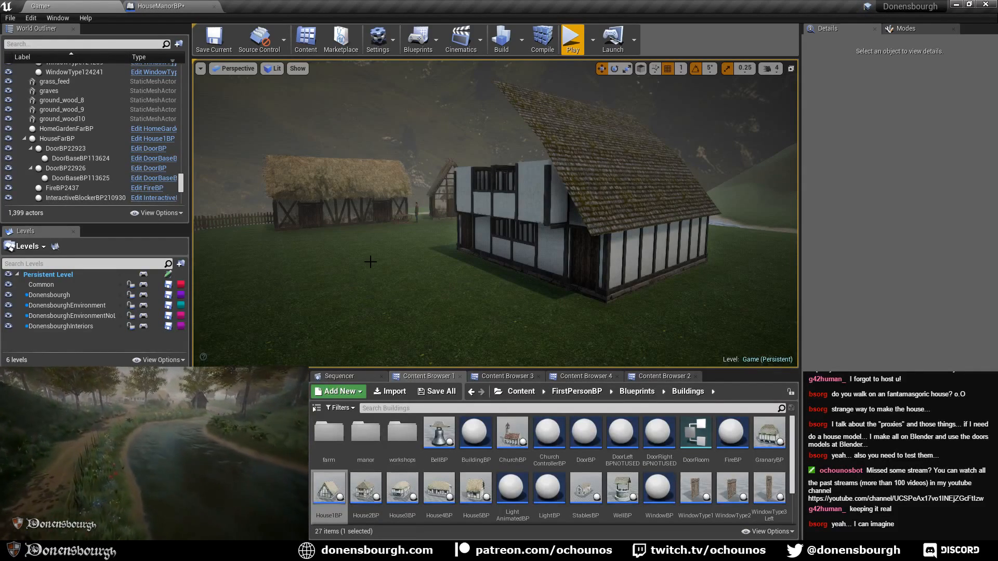
pyautogui.moveTo(356, 292); pyautogui.dragTo(380, 277, button='right')
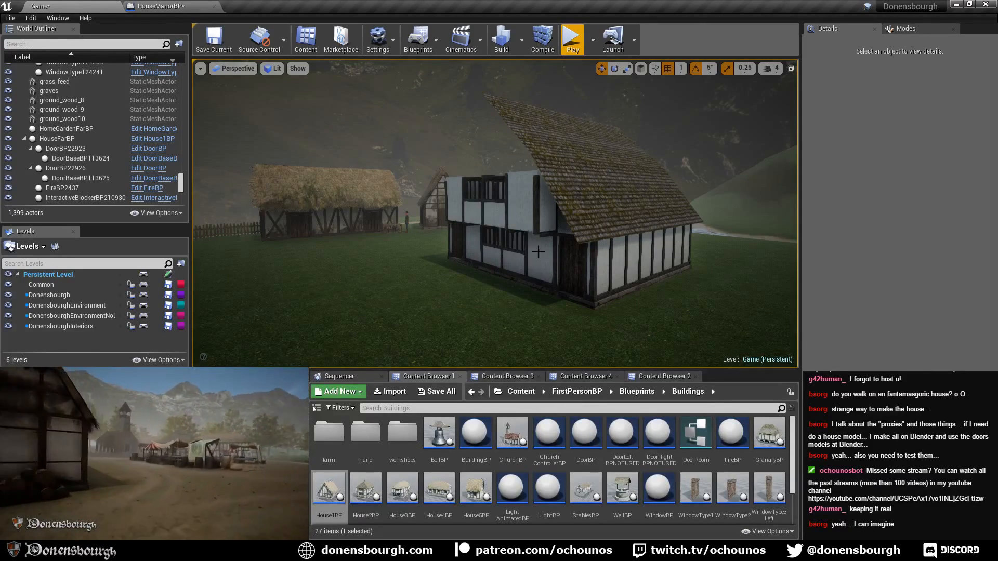
pyautogui.moveTo(417, 283); pyautogui.dragTo(413, 286, button='right')
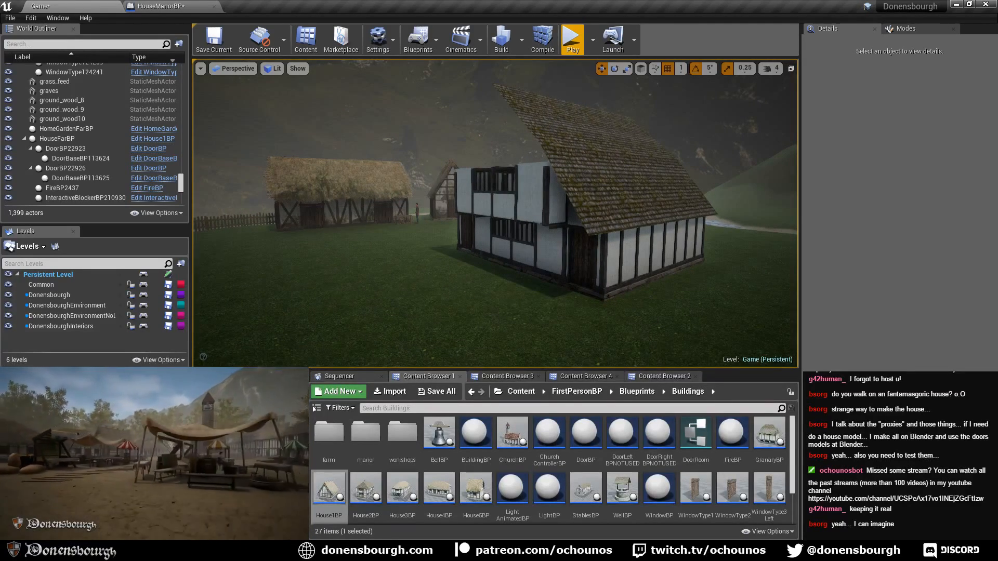
pyautogui.moveTo(414, 282); pyautogui.dragTo(422, 280, button='right')
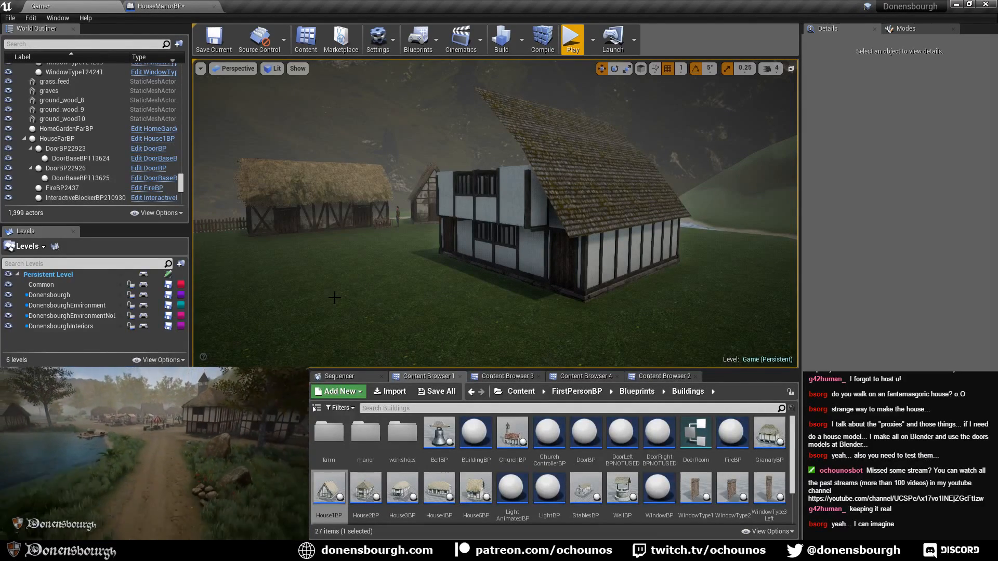
# - Switch to Blender and examine the manor model's walls, door openings, inner partitions and stairs from several angles
pyautogui.hotkey('alt', 'Tab')
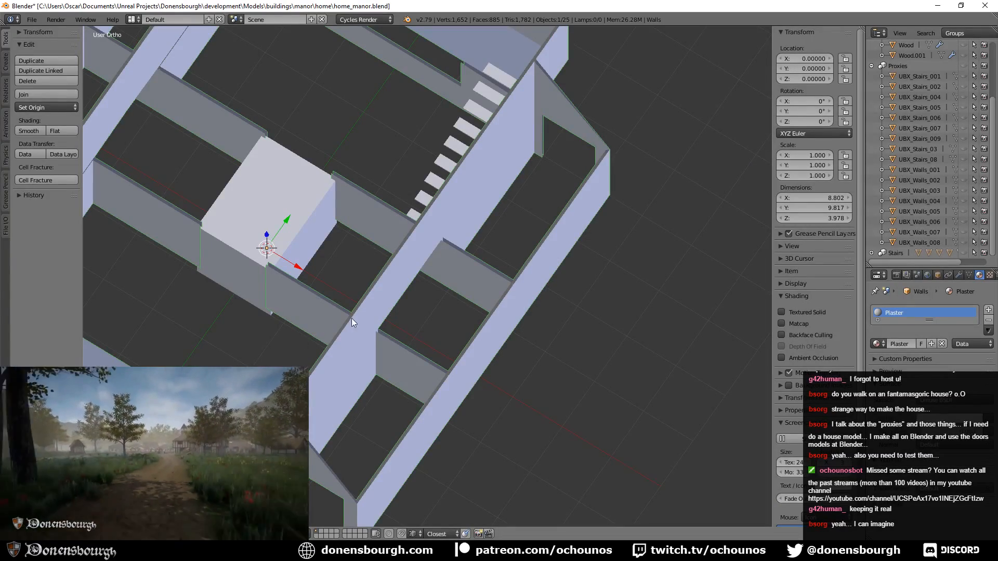
pyautogui.moveTo(352, 318); pyautogui.dragTo(425, 311, button='middle')
pyautogui.scroll(-2, 332, 305)
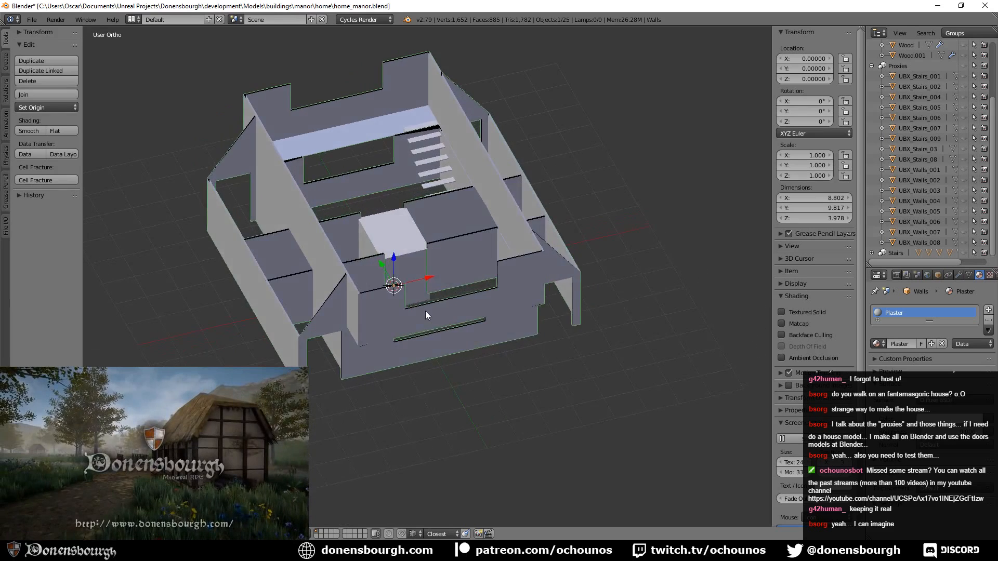
pyautogui.scroll(6, 425, 311)
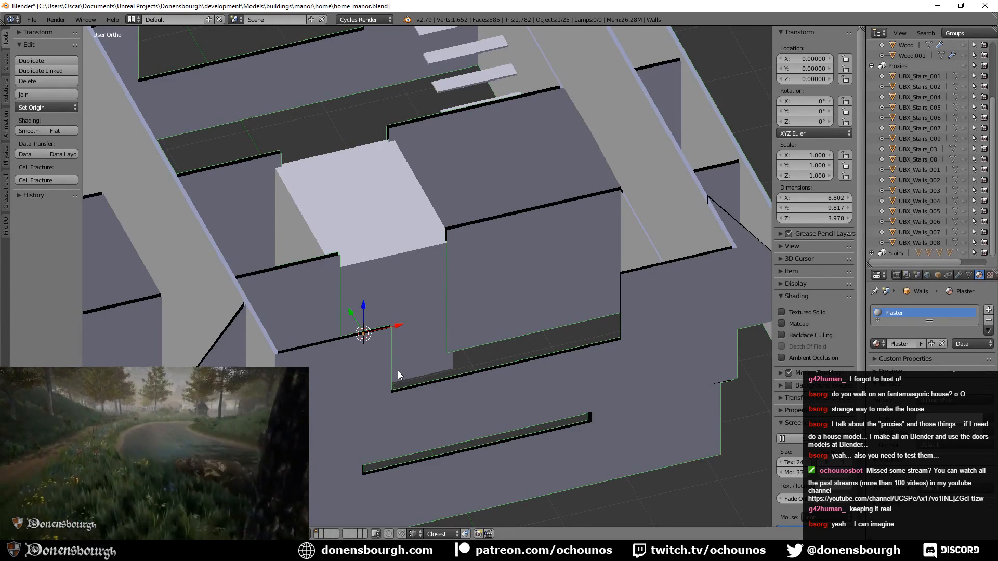
pyautogui.scroll(-4, 421, 358)
pyautogui.keyDown('shift'); pyautogui.moveTo(426, 345); pyautogui.dragTo(438, 387, button='middle'); pyautogui.keyUp('shift')
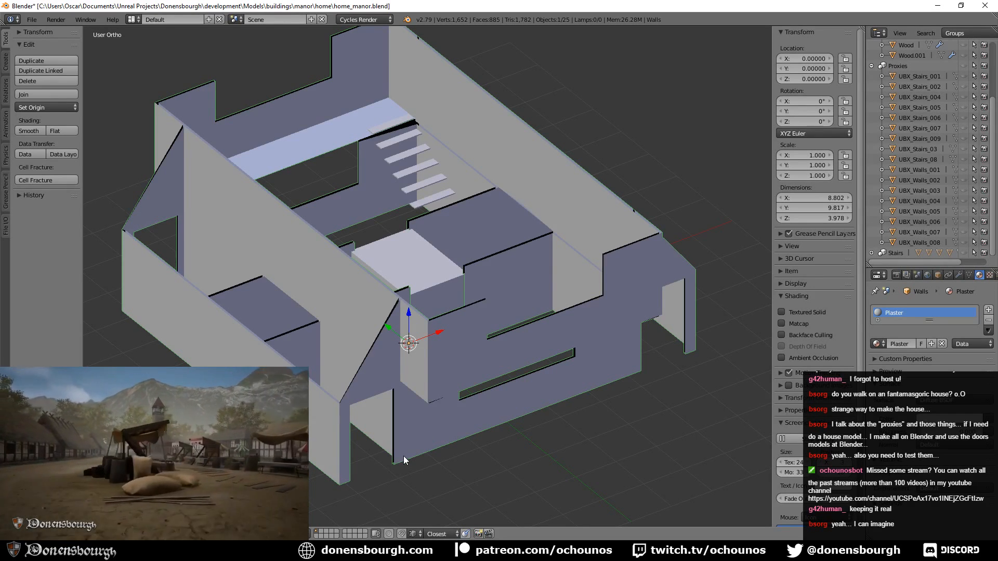
pyautogui.moveTo(404, 459); pyautogui.dragTo(391, 440, button='middle')
pyautogui.moveTo(345, 400); pyautogui.dragTo(387, 387, button='middle')
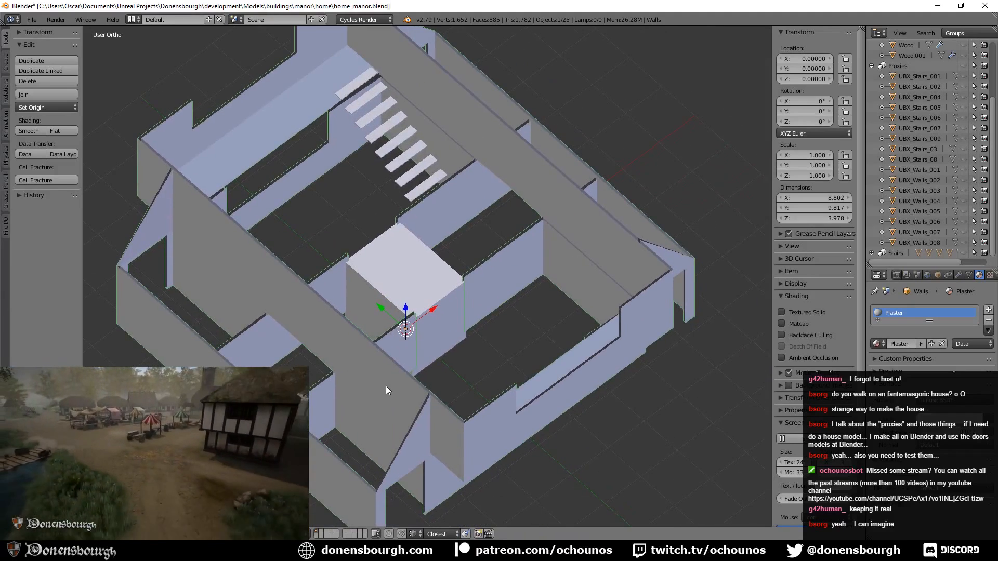
pyautogui.keyDown('shift'); pyautogui.moveTo(451, 374); pyautogui.dragTo(439, 398, button='middle'); pyautogui.keyUp('shift')
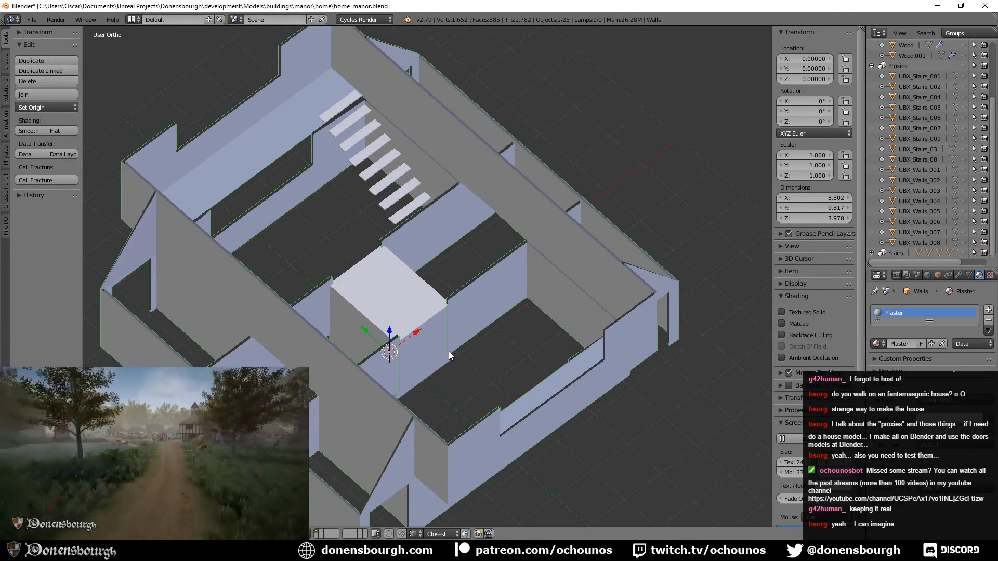
# - Select the faces of the inner partition wall beside the central block and separate them from the Walls object
pyautogui.press('Tab')
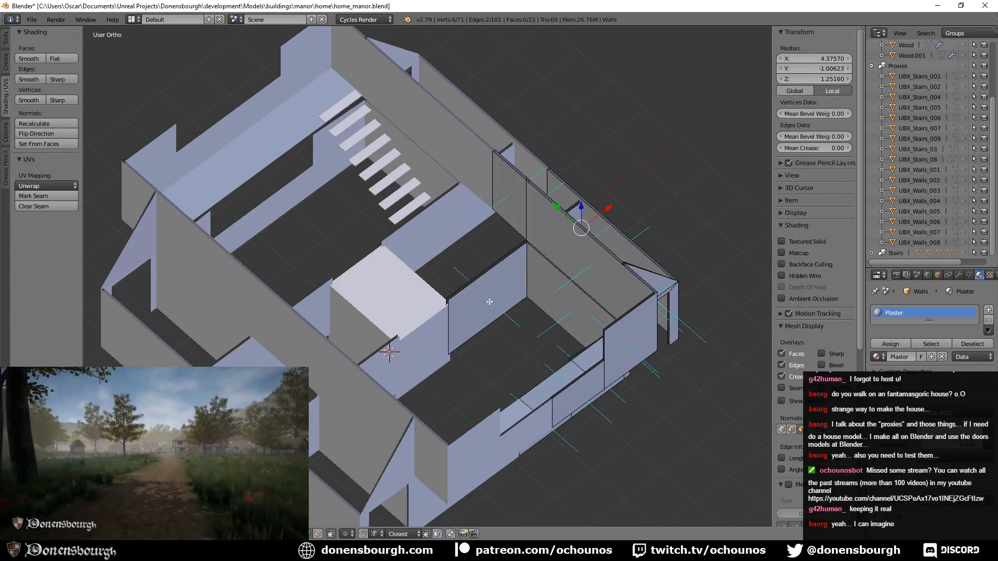
pyautogui.rightClick(488, 307)
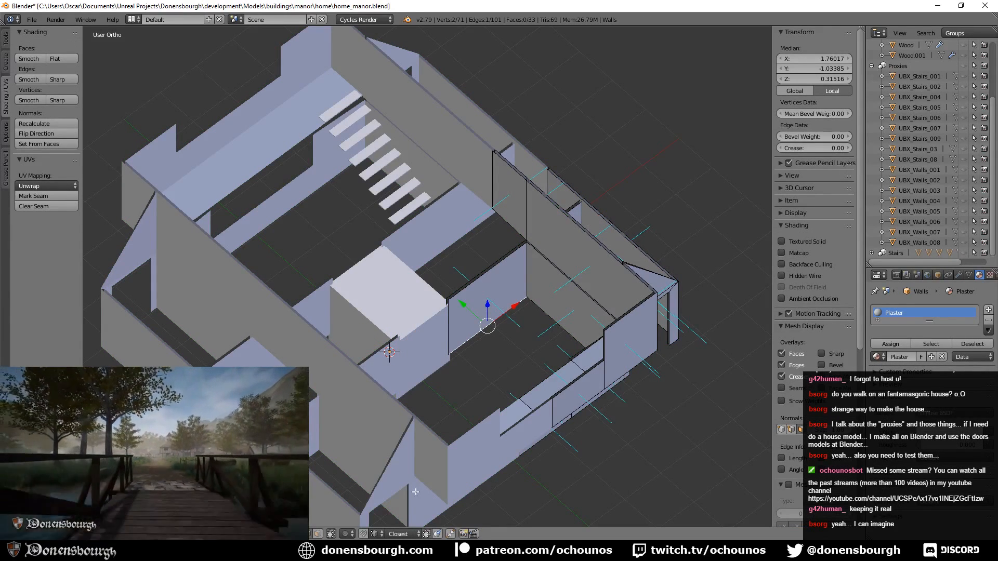
pyautogui.press('3')
pyautogui.rightClick(474, 340)
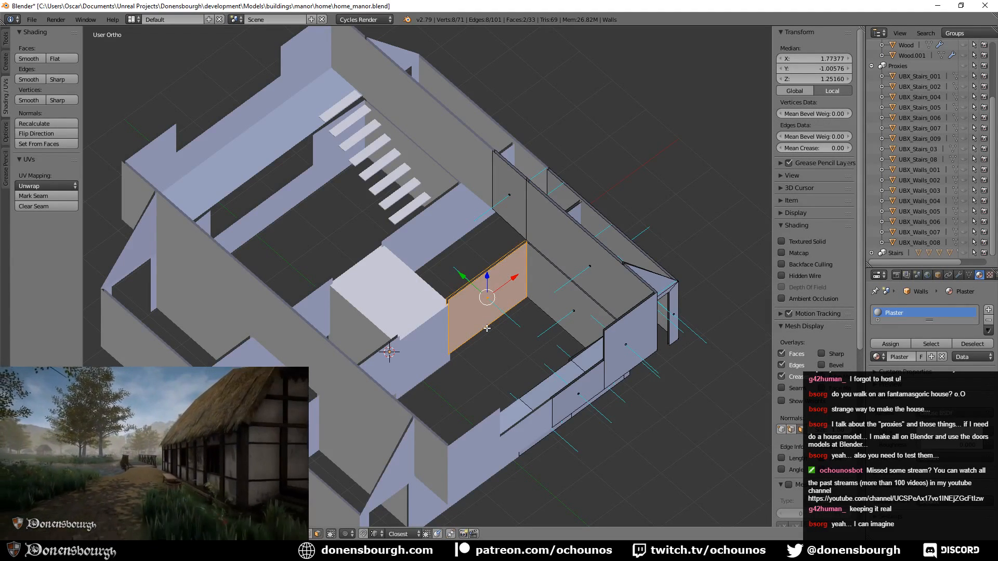
pyautogui.press('p')
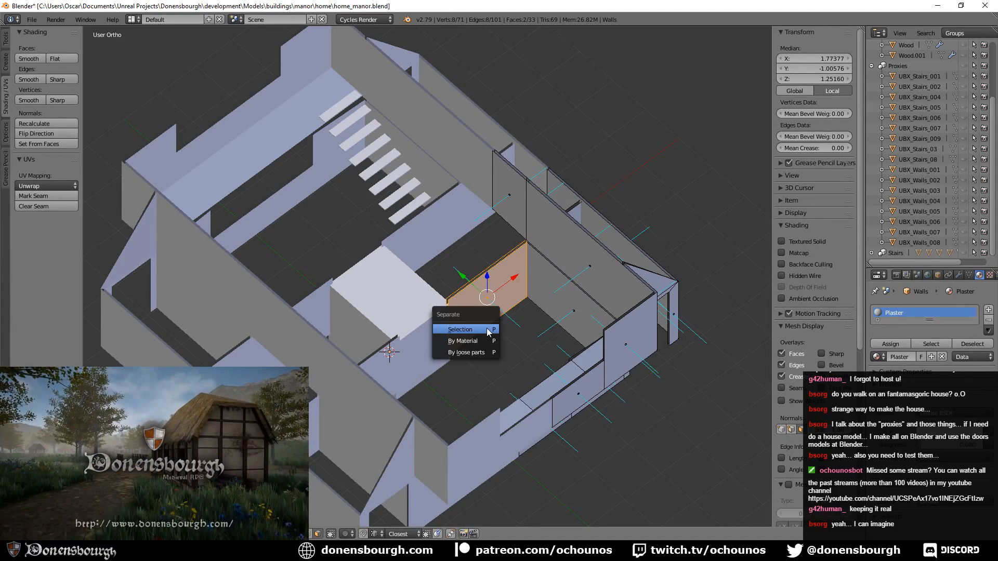
pyautogui.click(487, 328)
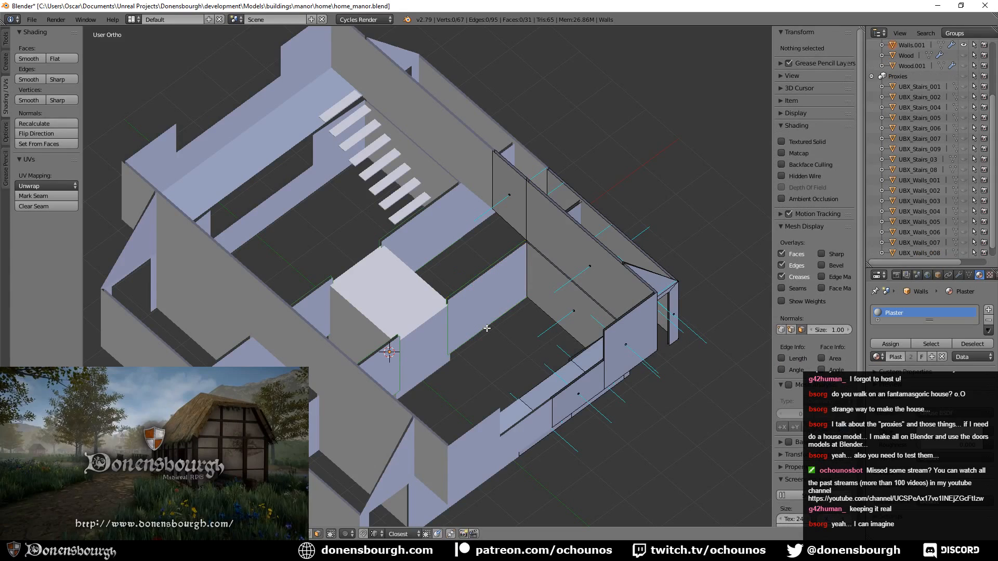
# - Check the separated Walls.001 object by toggling its visibility, and apply its Mirror modifier
pyautogui.scroll(3, 931, 115)
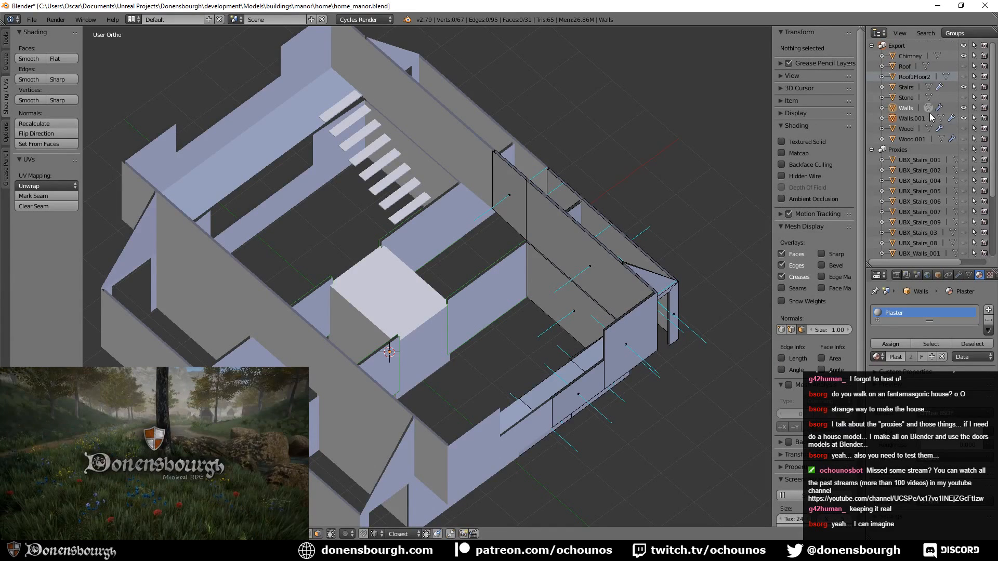
pyautogui.click(964, 119)
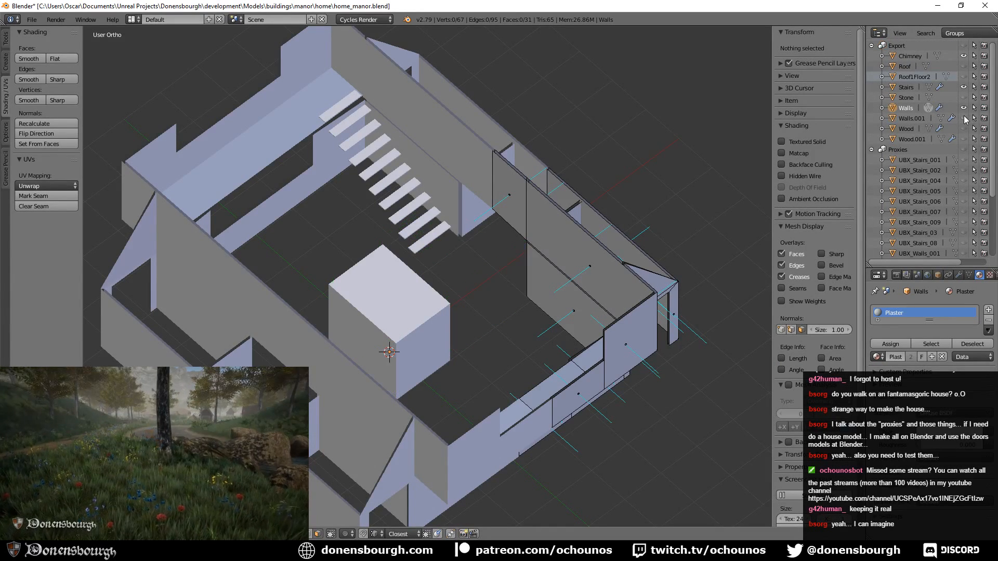
pyautogui.click(964, 119)
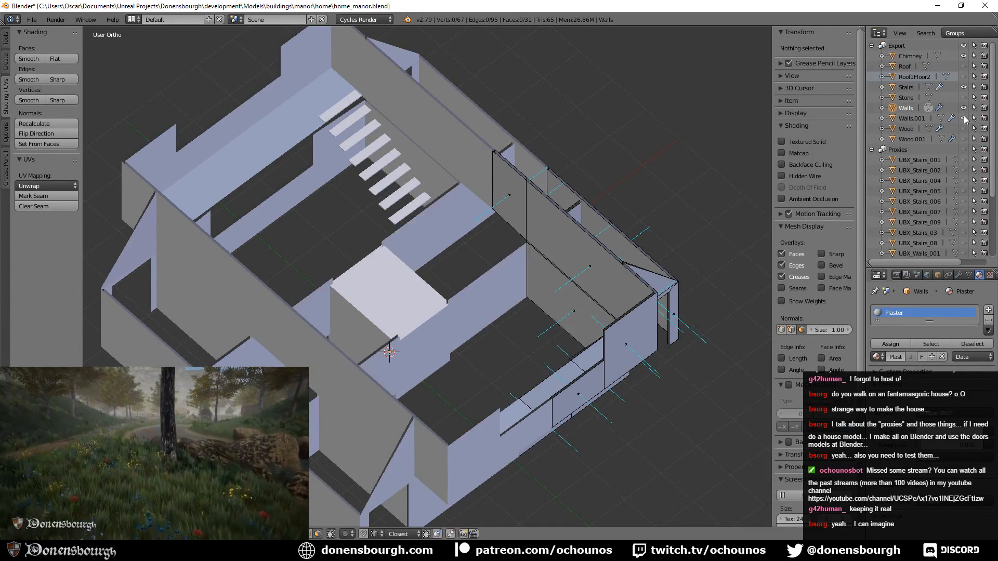
pyautogui.click(909, 119)
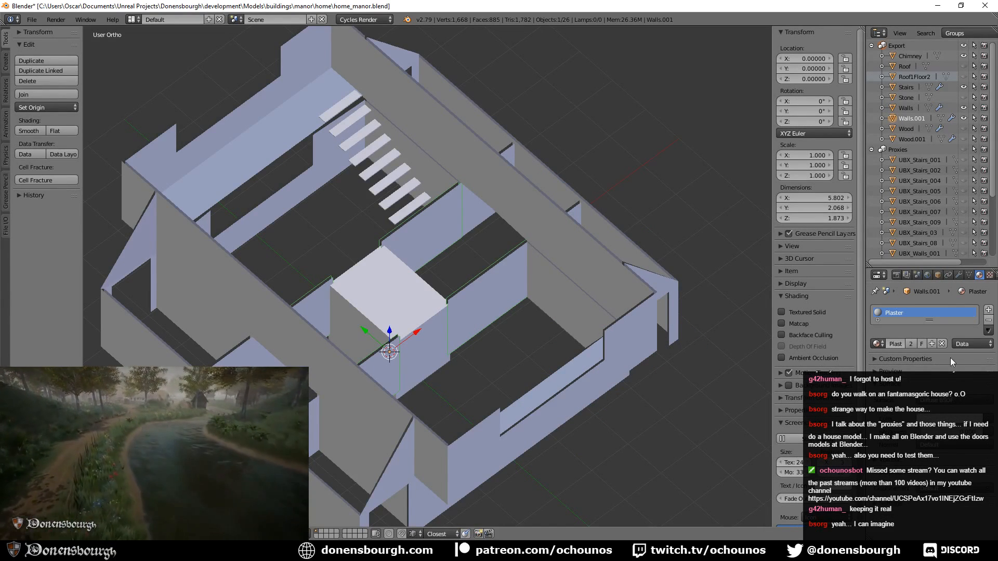
pyautogui.click(959, 275)
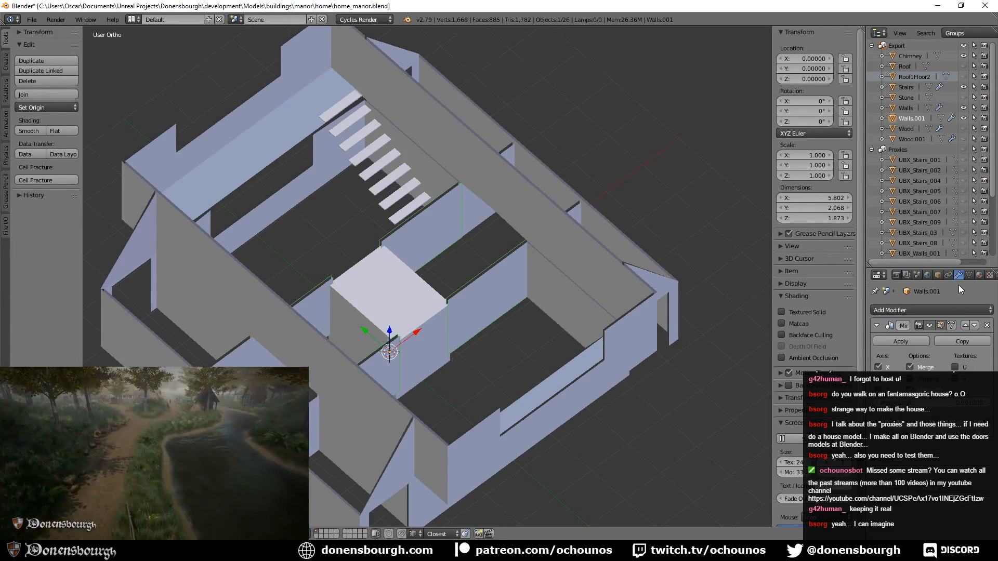
pyautogui.click(907, 340)
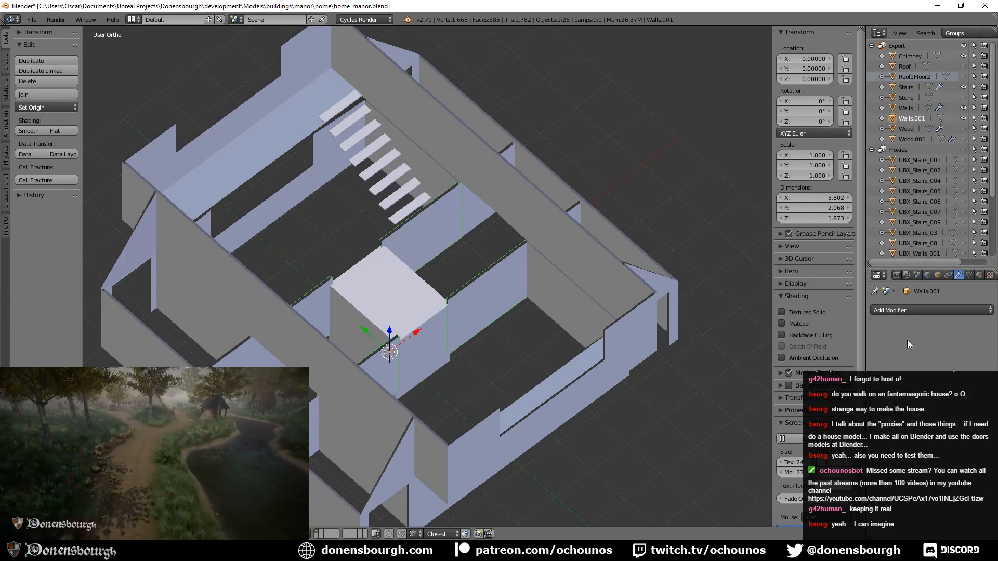
# - Delete the faces of two diagonally opposite partition panels beside the central block in Walls.001, hiding the main Walls object meanwhile
pyautogui.click(964, 108)
pyautogui.press('Tab')
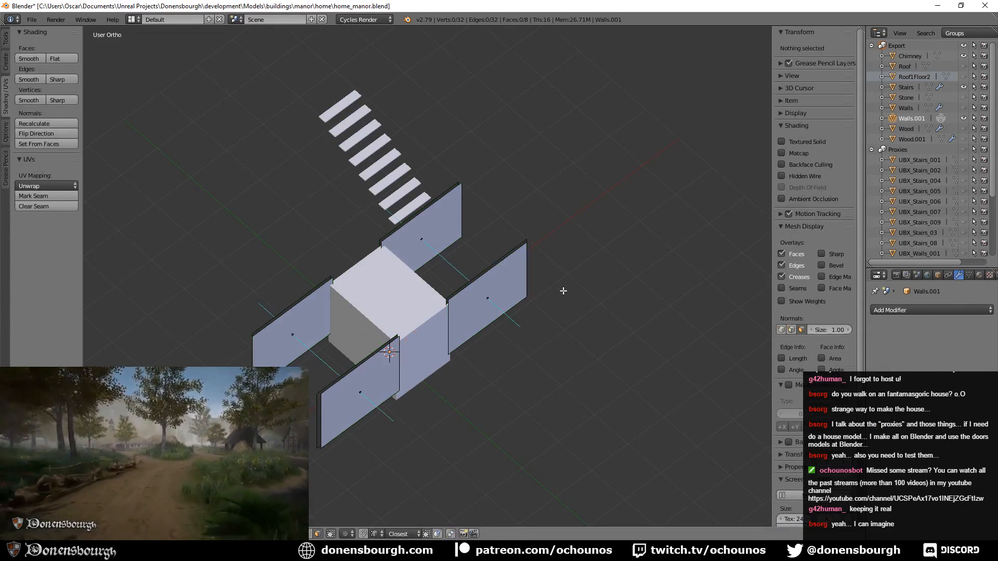
pyautogui.rightClick(417, 230)
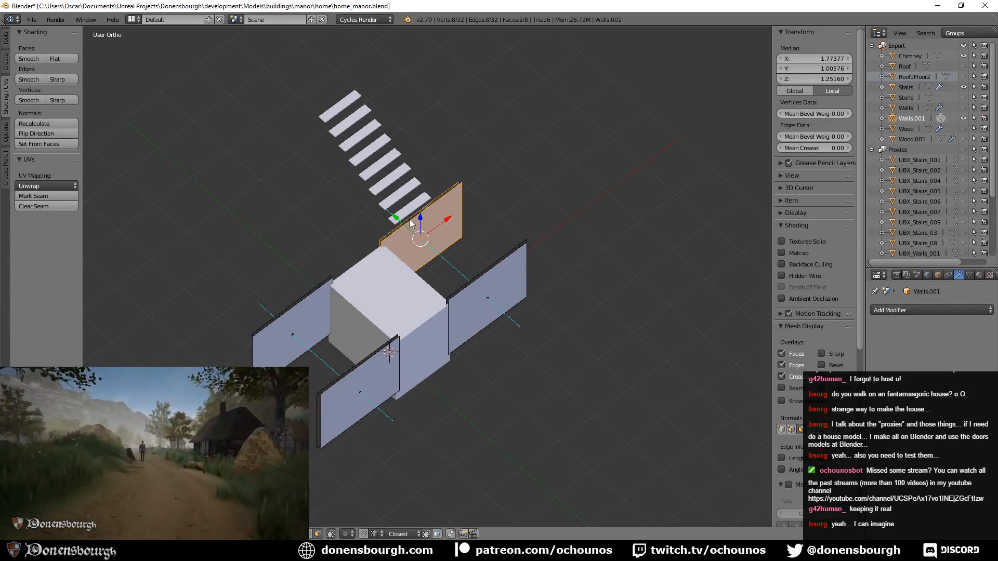
pyautogui.press('x')
pyautogui.click(410, 236)
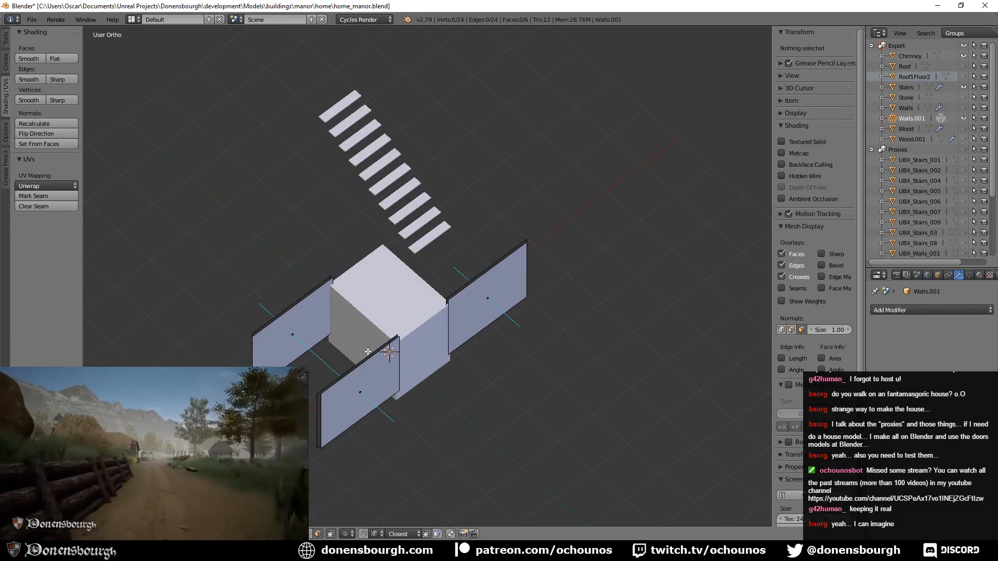
pyautogui.rightClick(368, 369)
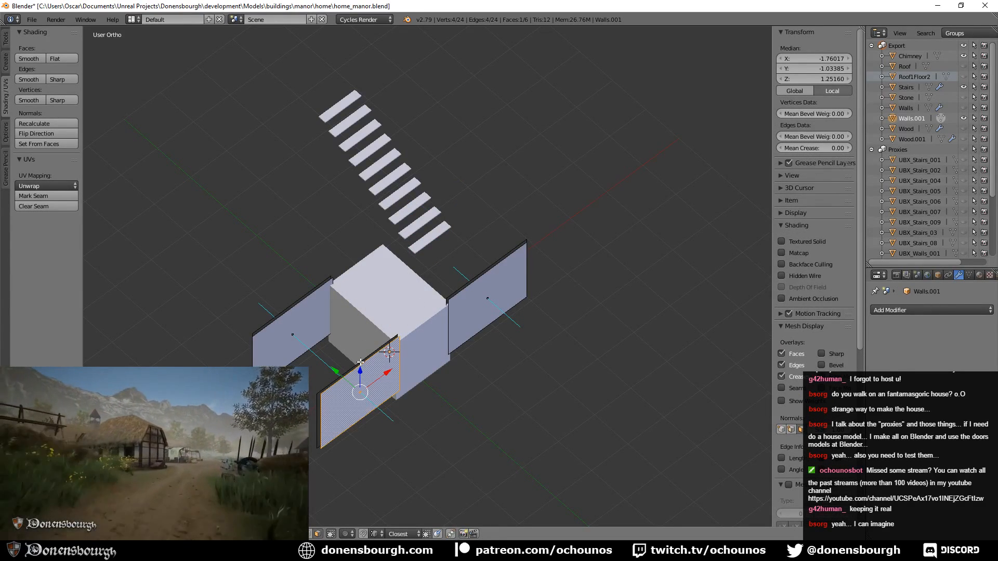
pyautogui.press('x')
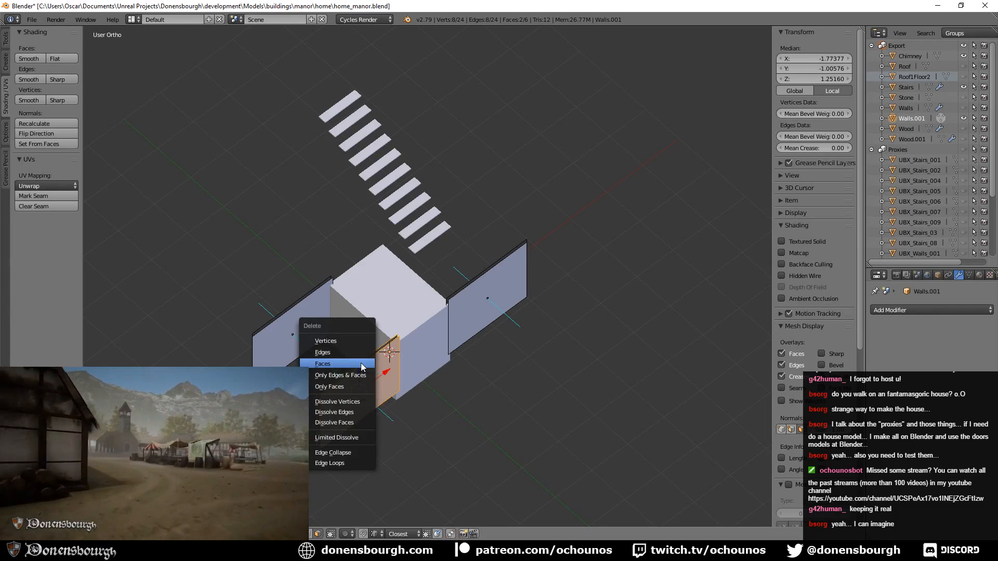
pyautogui.click(363, 367)
pyautogui.moveTo(389, 340)
pyautogui.keyDown('shift'); pyautogui.mouseDown(button='middle')
pyautogui.moveTo(373, 347)
pyautogui.moveTo(379, 337)
pyautogui.mouseUp(button='middle'); pyautogui.keyUp('shift')
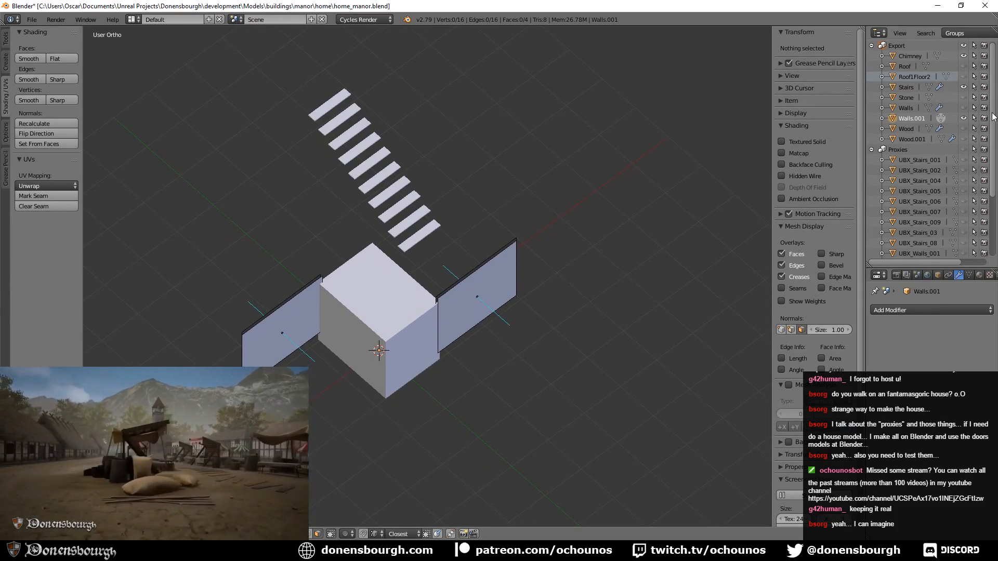
pyautogui.click(964, 110)
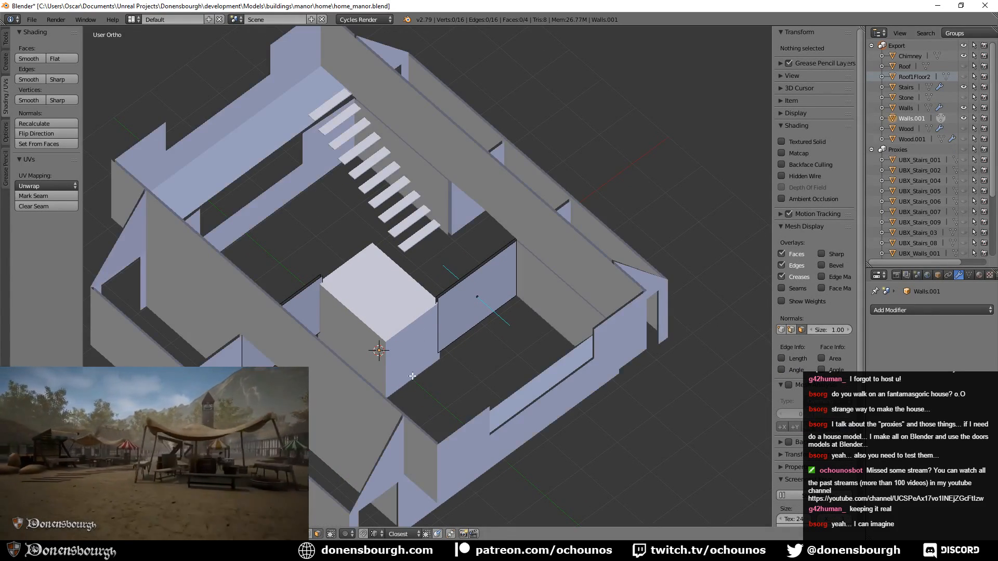
# - Select both faces of the short partition in the side corridor of the Walls object and separate them into their own object
pyautogui.moveTo(413, 376); pyautogui.dragTo(340, 351, button='middle')
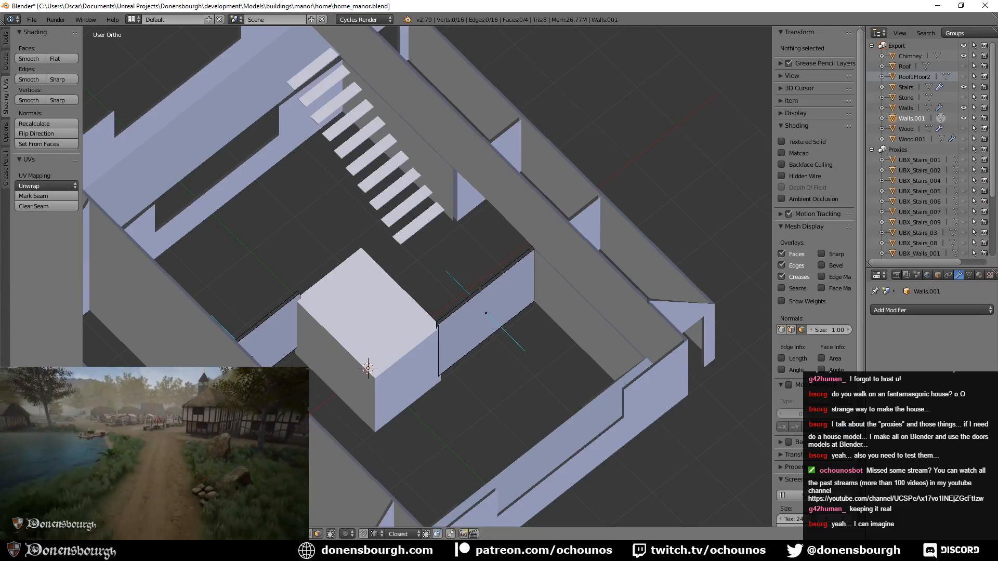
pyautogui.moveTo(613, 284); pyautogui.dragTo(457, 276, button='middle')
pyautogui.moveTo(483, 307); pyautogui.dragTo(394, 271, button='middle')
pyautogui.press('Tab')
pyautogui.rightClick(488, 280)
pyautogui.press('Tab')
pyautogui.scroll(4, 394, 271)
pyautogui.moveTo(298, 261); pyautogui.dragTo(333, 299, button='middle')
pyautogui.scroll(-5, 334, 299)
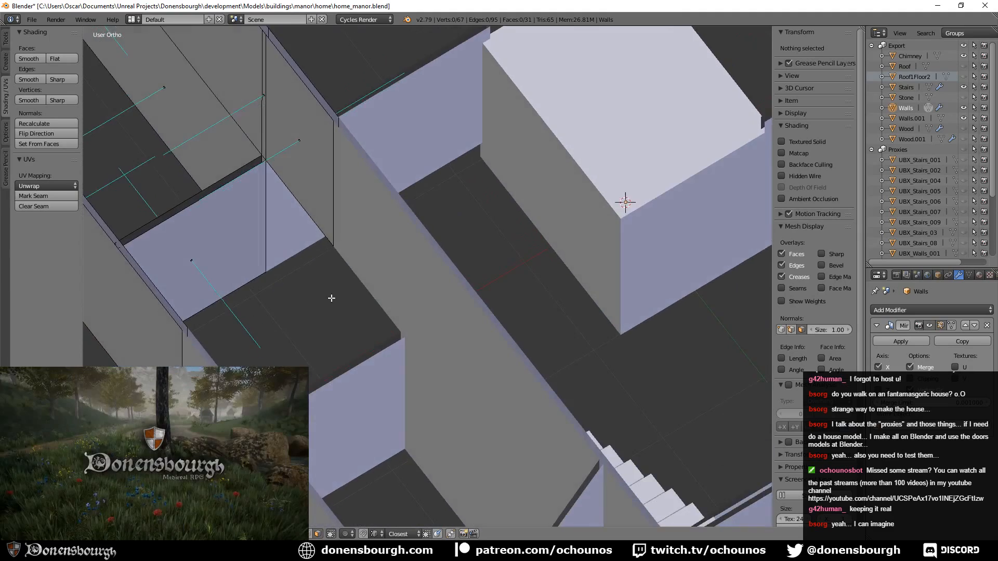
pyautogui.rightClick(331, 276)
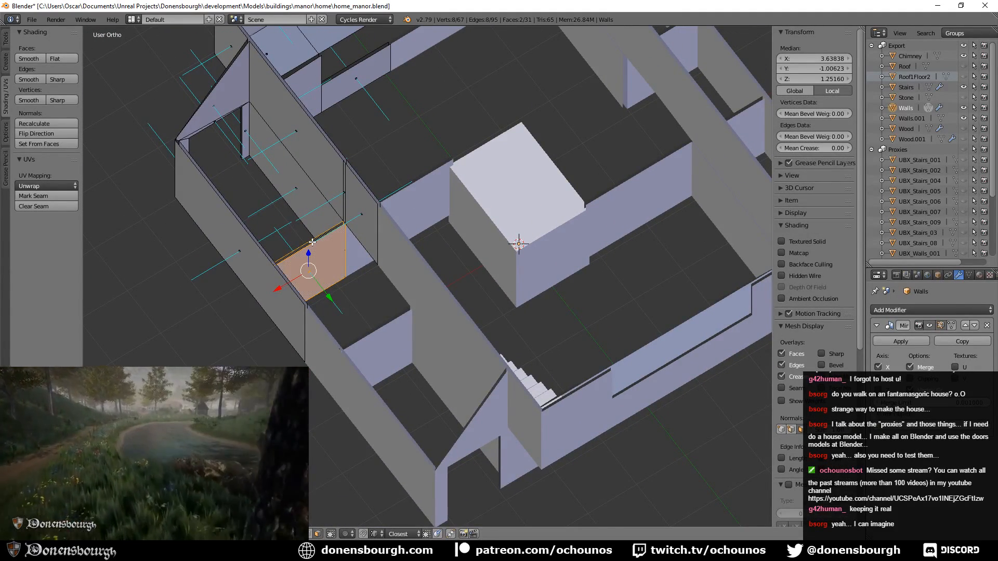
pyautogui.press('p')
pyautogui.click(312, 242)
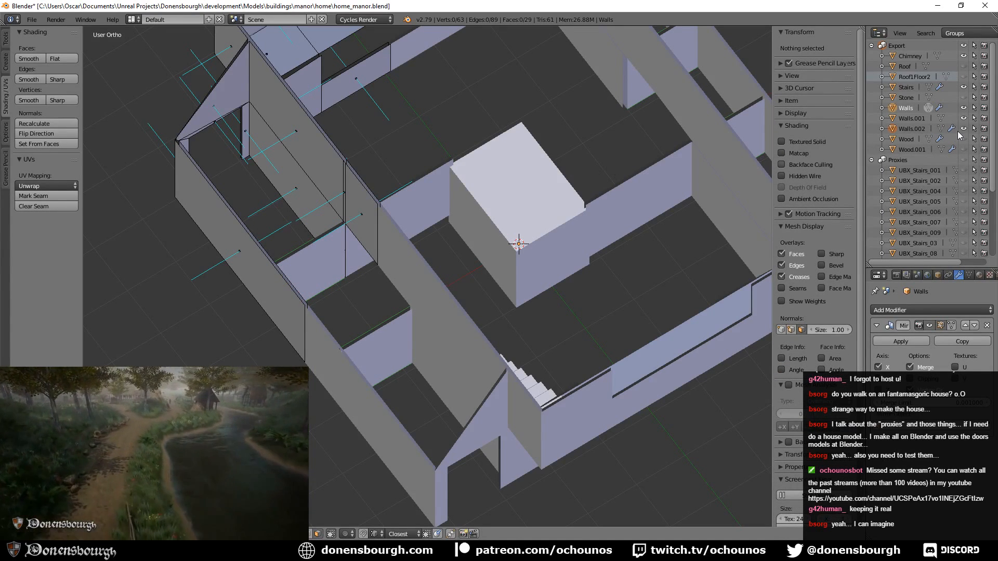
# - Apply the Mirror modifier of Walls.002 and join Walls.001 into it
pyautogui.click(921, 128)
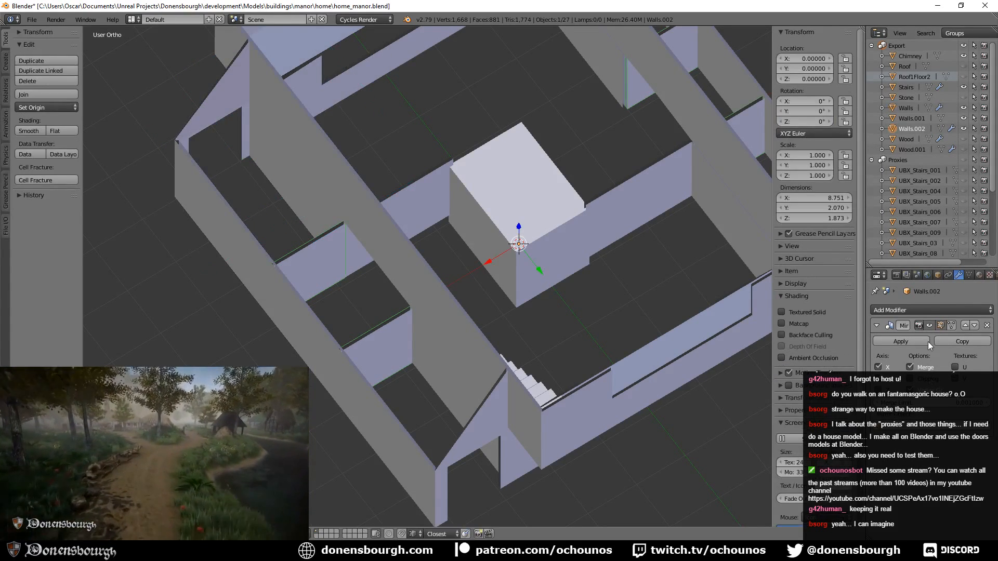
pyautogui.click(901, 342)
pyautogui.keyDown('ctrl'); pyautogui.click(914, 118); pyautogui.keyUp('ctrl')
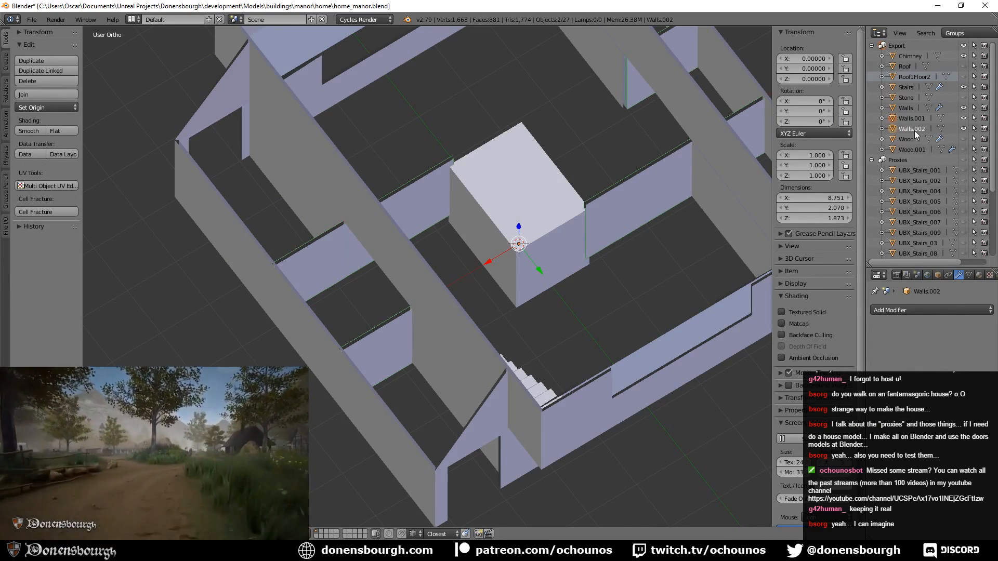
pyautogui.click(41, 95)
# - Delete one partition panel in each side corridor from the joined Walls.002 mesh, choosing the diagonally opposite pair
pyautogui.press('Tab')
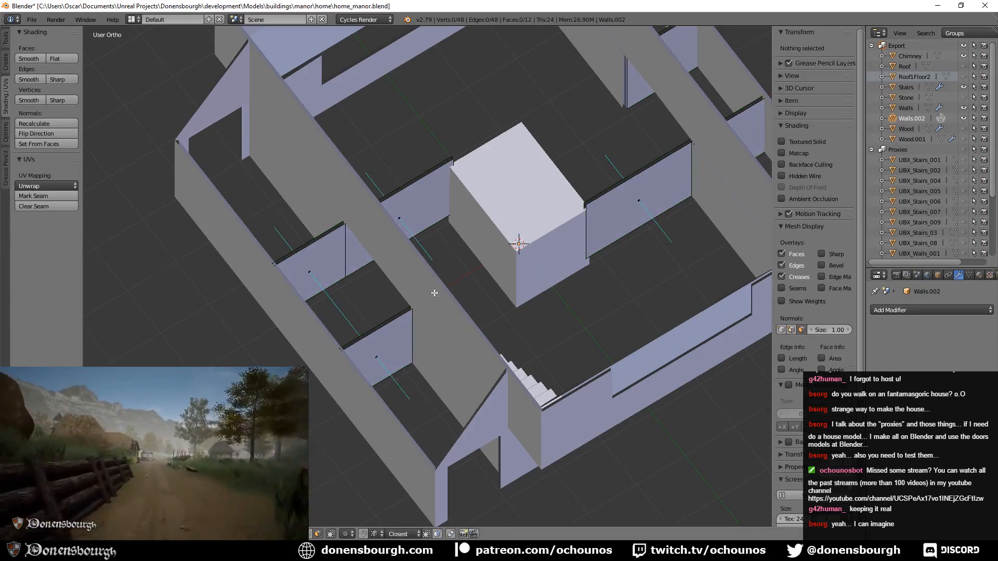
pyautogui.moveTo(451, 283); pyautogui.dragTo(388, 363, button='middle')
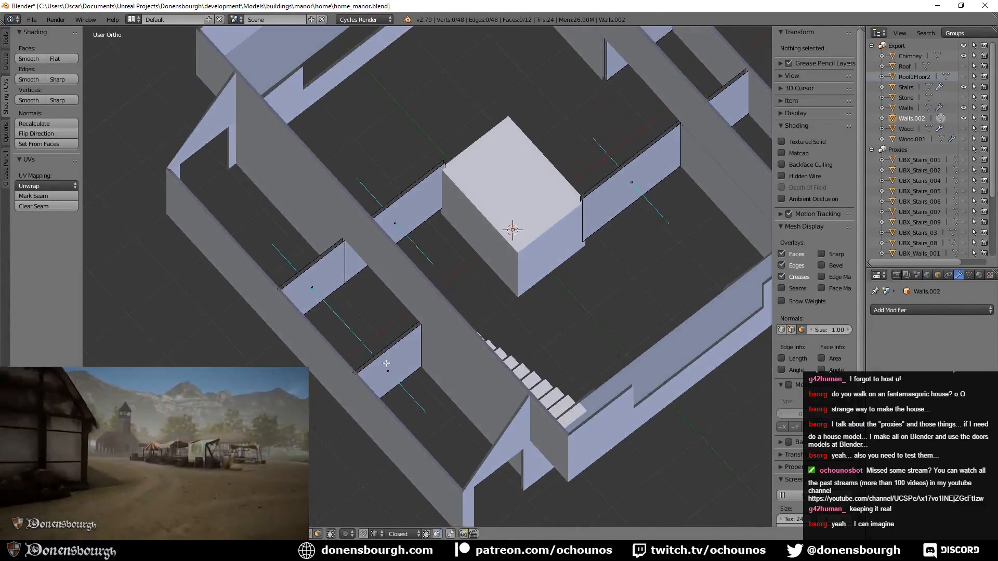
pyautogui.rightClick(377, 347)
pyautogui.keyDown('shift'); pyautogui.rightClick(383, 351); pyautogui.keyUp('shift')
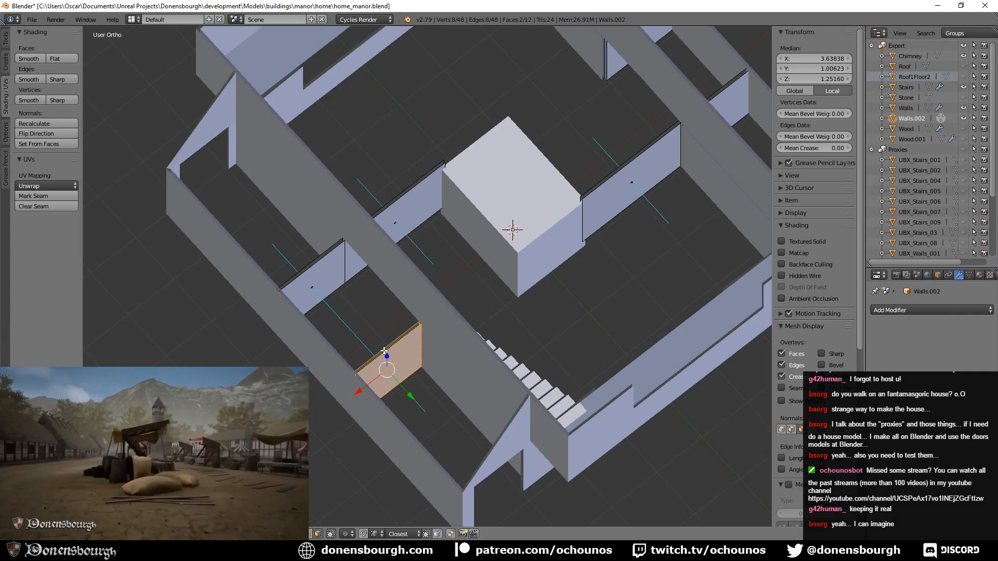
pyautogui.press('x')
pyautogui.click(385, 351)
pyautogui.moveTo(384, 350); pyautogui.dragTo(522, 129, button='middle')
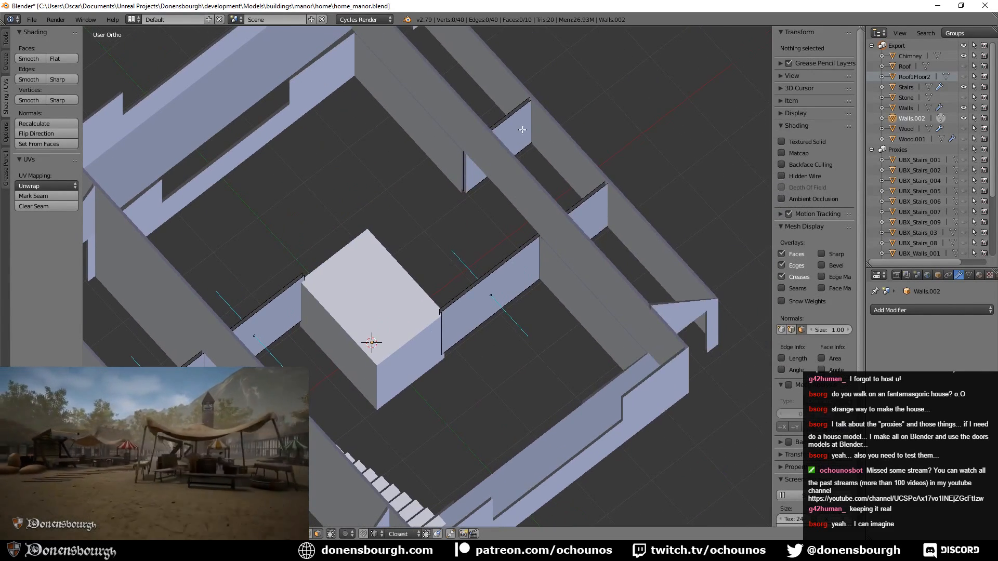
pyautogui.rightClick(511, 118)
pyautogui.keyDown('shift'); pyautogui.rightClick(509, 115); pyautogui.keyUp('shift')
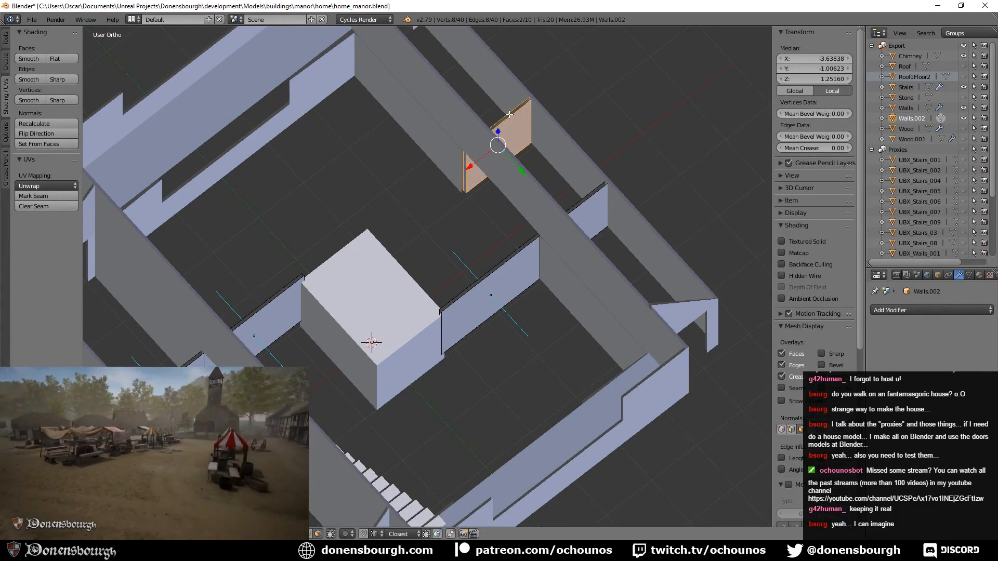
pyautogui.press('x')
pyautogui.click(509, 115)
pyautogui.scroll(-4, 463, 285)
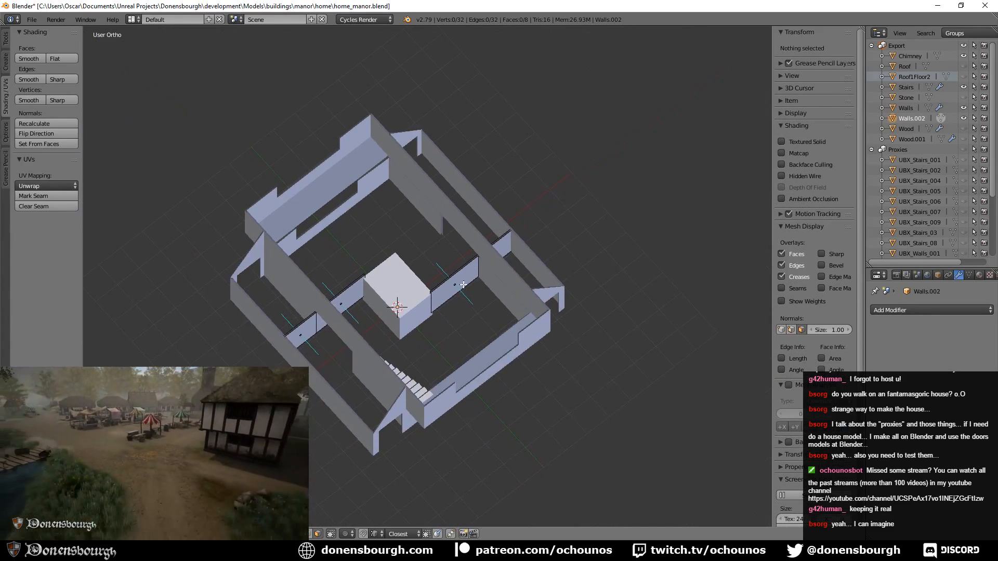
pyautogui.moveTo(463, 285); pyautogui.dragTo(465, 284, button='middle')
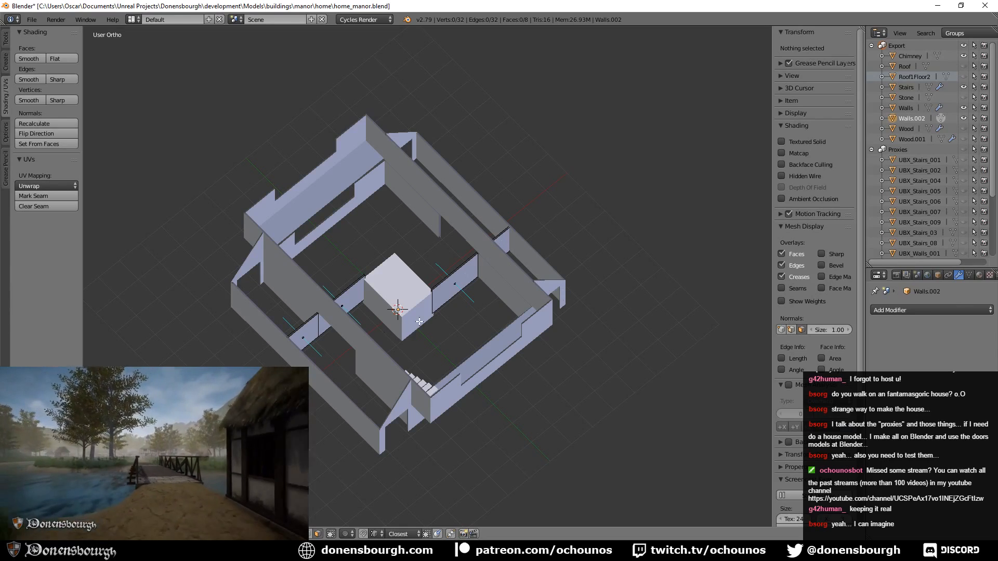
# - Delete the narrow end face of the long inner wall at the opening beside the corridor partition in the Walls object
pyautogui.scroll(5, 419, 322)
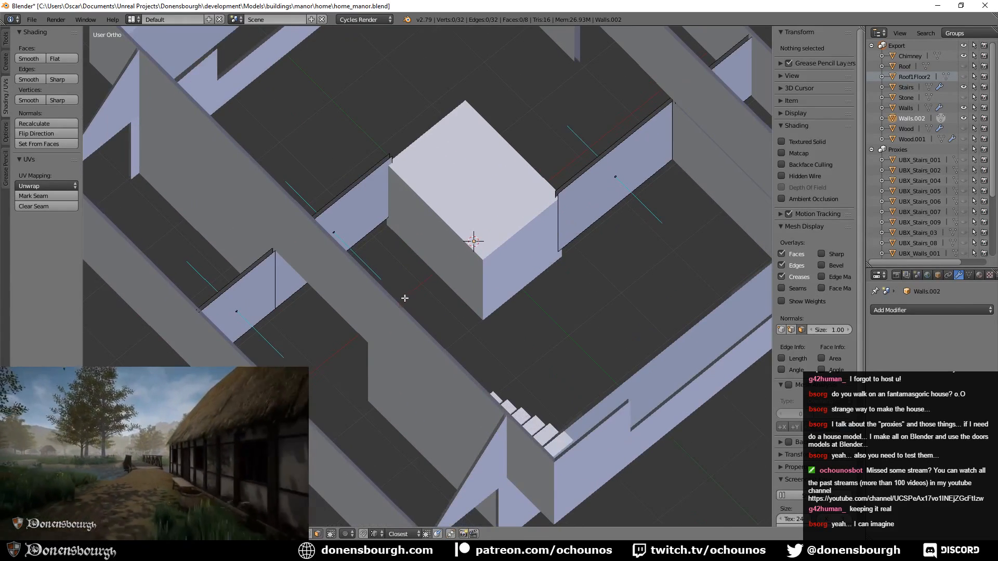
pyautogui.press('Tab')
pyautogui.scroll(2, 349, 358)
pyautogui.rightClick(336, 353)
pyautogui.press('Tab')
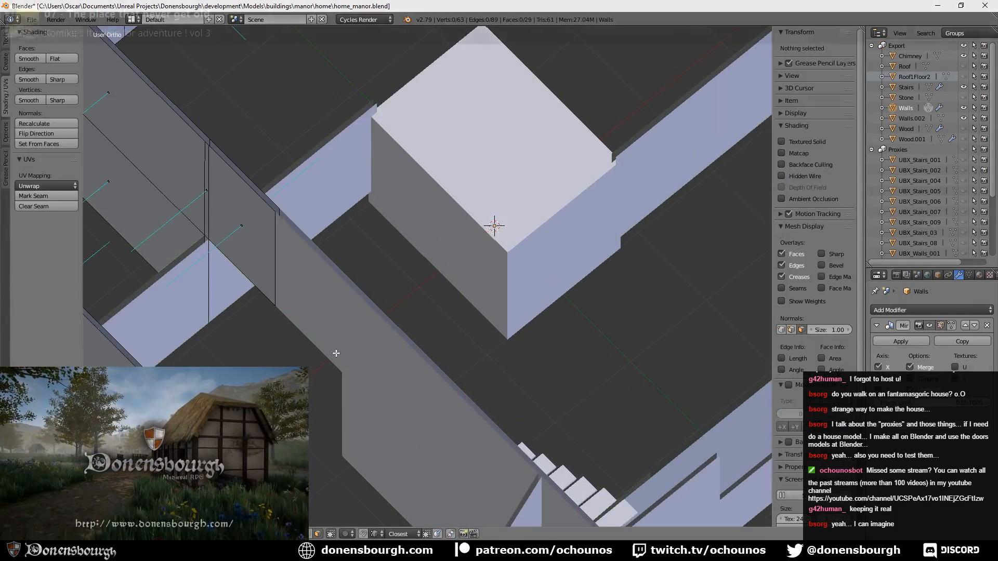
pyautogui.keyDown('shift'); pyautogui.moveTo(358, 347); pyautogui.dragTo(404, 315, button='middle'); pyautogui.keyUp('shift')
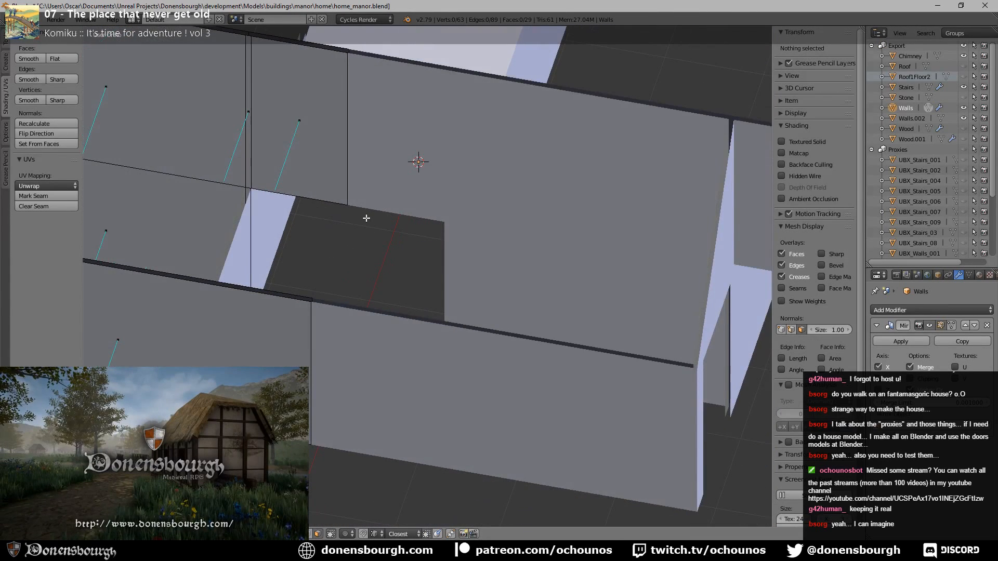
pyautogui.keyDown('shift'); pyautogui.moveTo(366, 218); pyautogui.dragTo(365, 240, button='middle'); pyautogui.keyUp('shift')
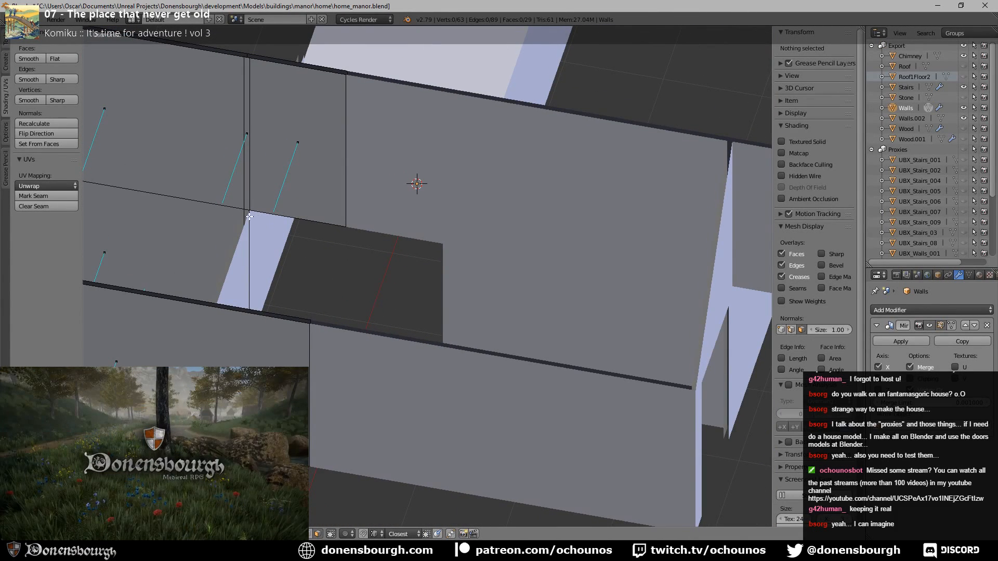
pyautogui.keyDown('shift'); pyautogui.moveTo(371, 270); pyautogui.dragTo(346, 281, button='middle'); pyautogui.keyUp('shift')
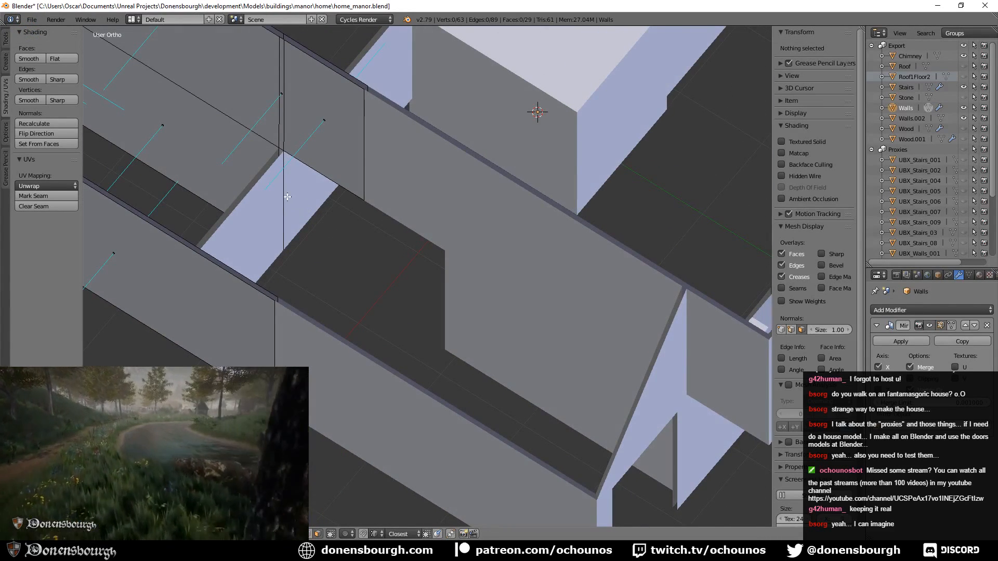
pyautogui.rightClick(287, 200)
pyautogui.scroll(1, 319, 249)
pyautogui.scroll(1, 319, 249)
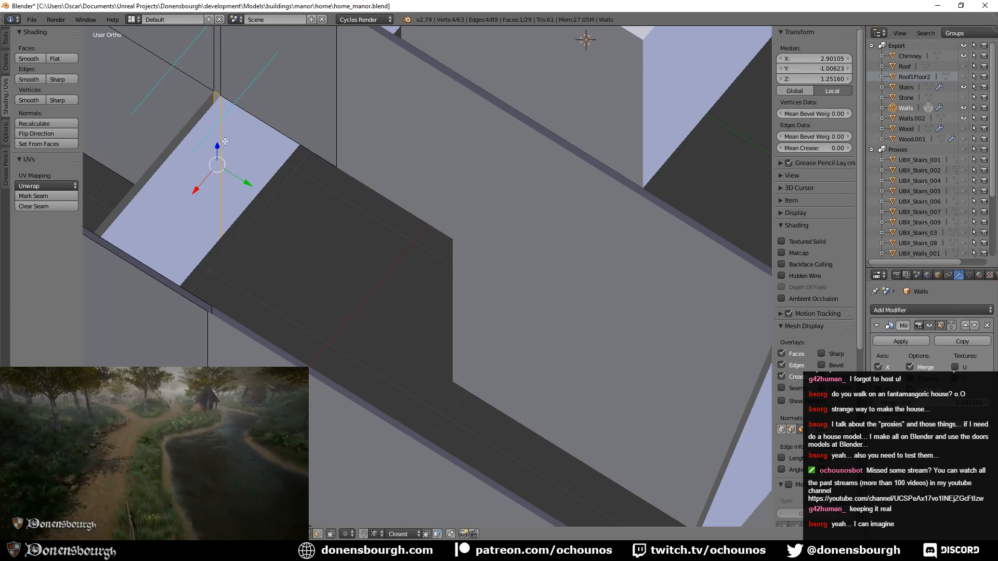
pyautogui.rightClick(225, 206)
pyautogui.moveTo(252, 258); pyautogui.dragTo(307, 281, button='middle')
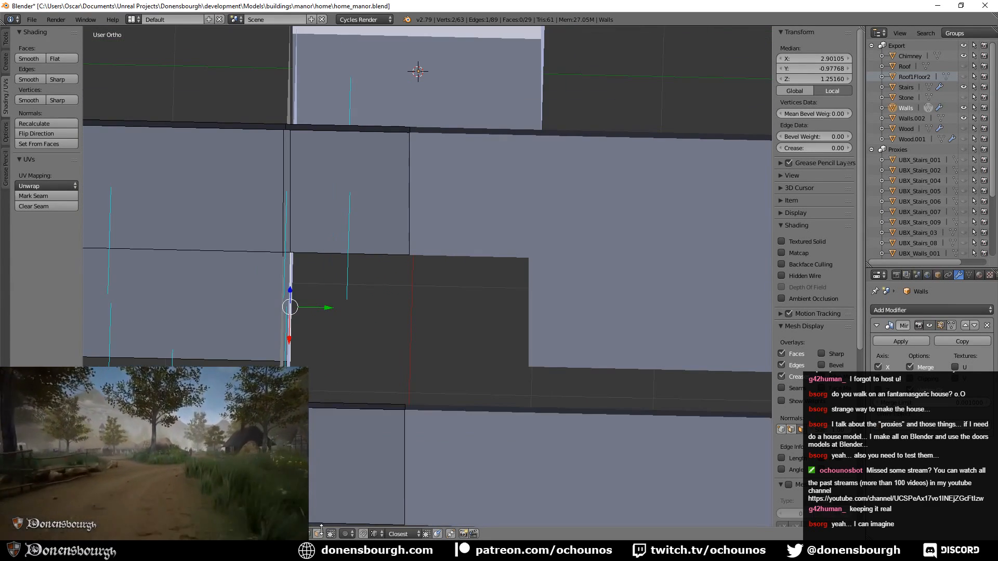
pyautogui.keyDown('shift'); pyautogui.rightClick(287, 300); pyautogui.keyUp('shift')
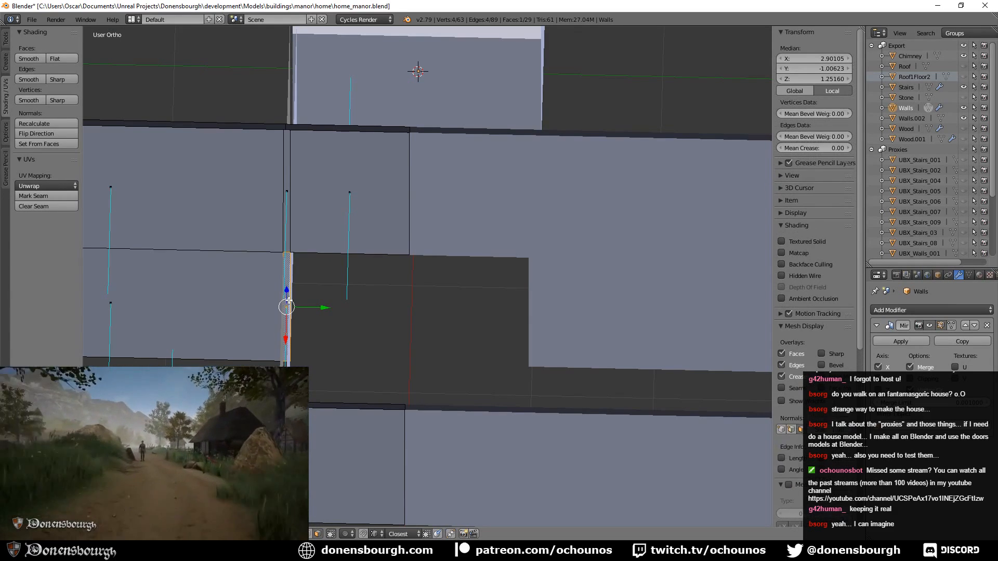
pyautogui.press('x')
pyautogui.click(294, 298)
# - Extrude the two vertical edges at the long inner wall's open end along Y to close the opening near the mirror line
pyautogui.moveTo(306, 329); pyautogui.dragTo(297, 328, button='middle')
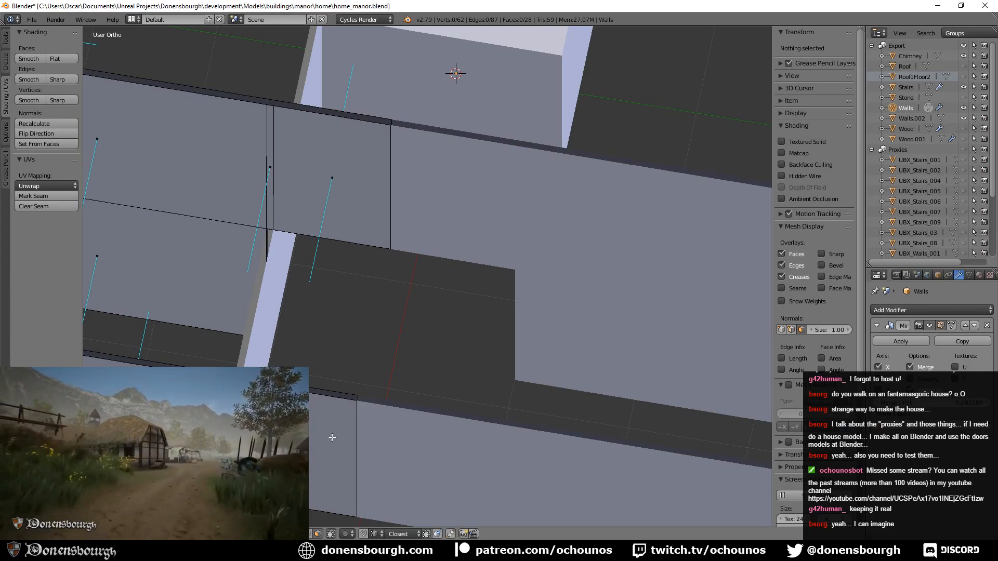
pyautogui.rightClick(267, 247)
pyautogui.keyDown('shift'); pyautogui.rightClick(270, 249); pyautogui.keyUp('shift')
pyautogui.moveTo(292, 298); pyautogui.dragTo(344, 291, button='middle')
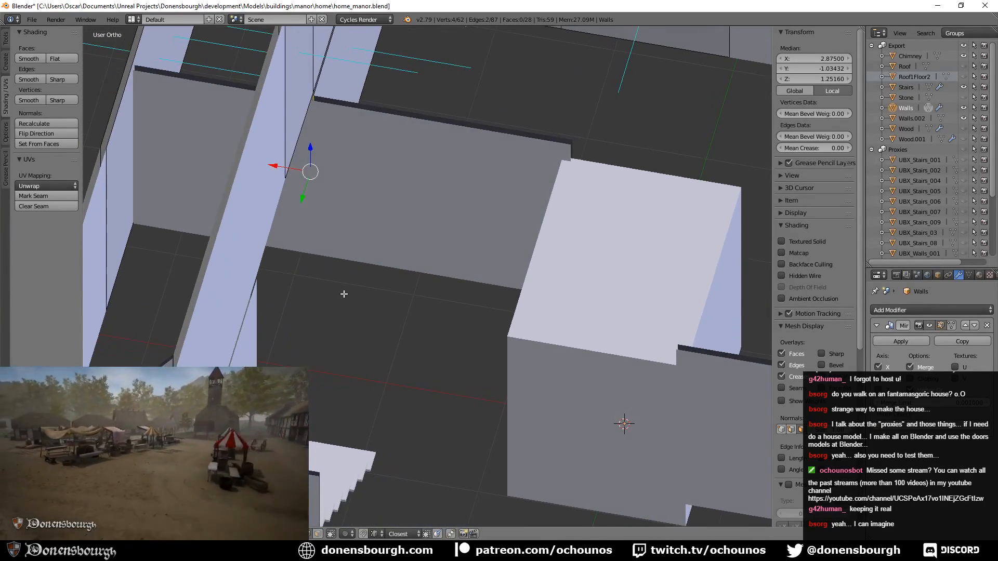
pyautogui.moveTo(357, 234); pyautogui.dragTo(384, 267, button='middle')
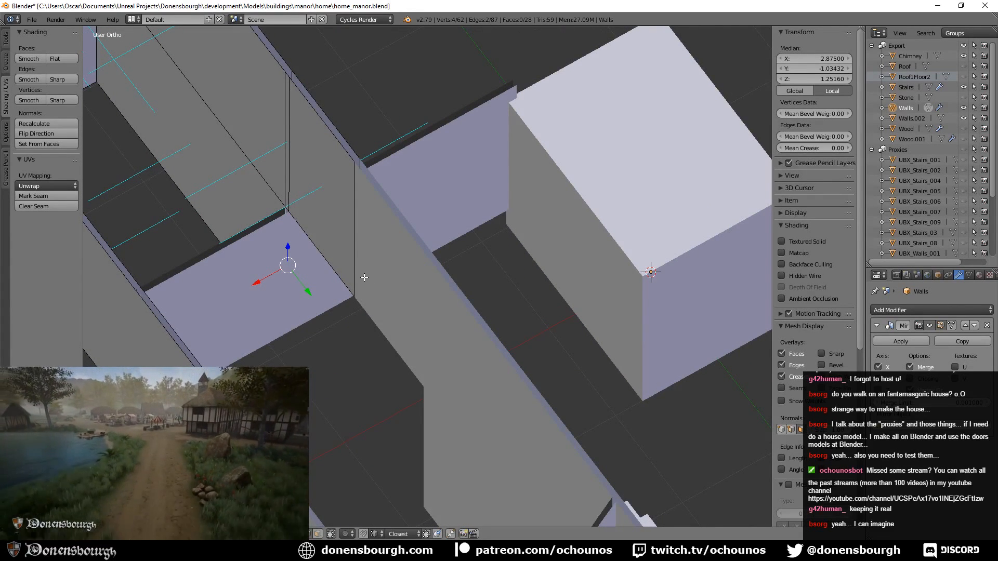
pyautogui.press('e')
pyautogui.rightClick(323, 286)
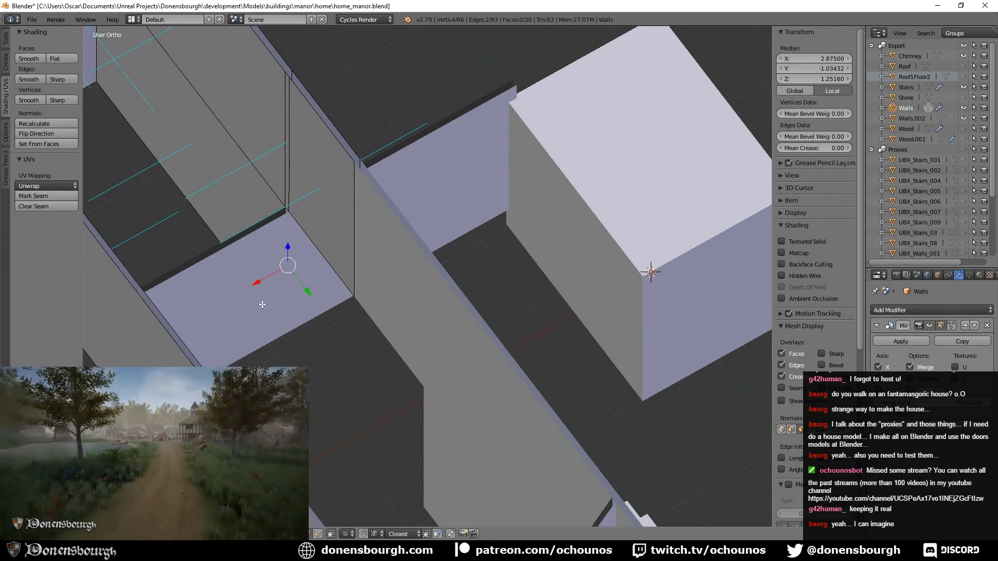
pyautogui.press('g')
pyautogui.press('y')
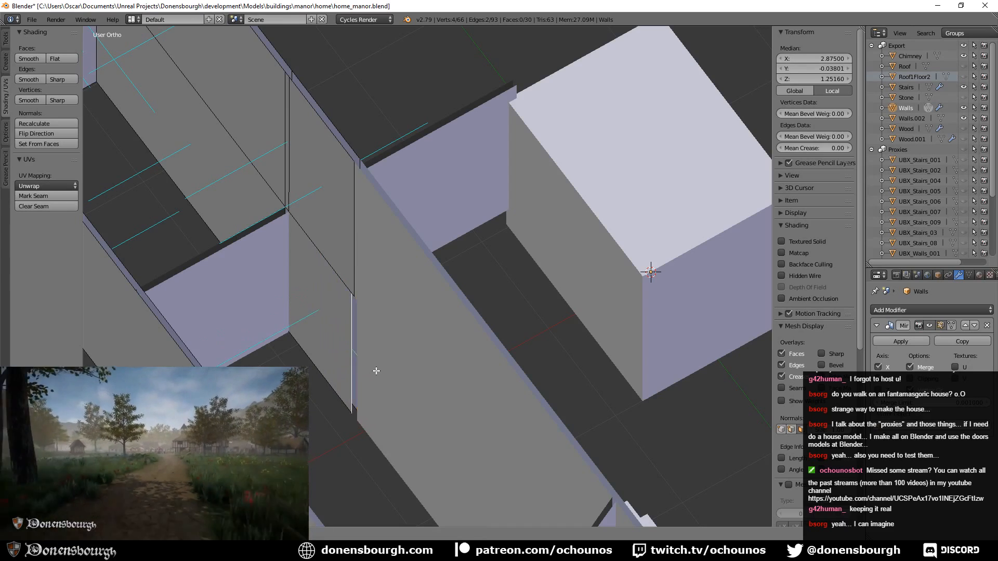
pyautogui.click(375, 374)
# - Set the median Y position of the extruded wall edges to 0
pyautogui.keyDown('shift'); pyautogui.moveTo(389, 410); pyautogui.dragTo(449, 371, button='middle'); pyautogui.keyUp('shift')
pyautogui.click(814, 68)
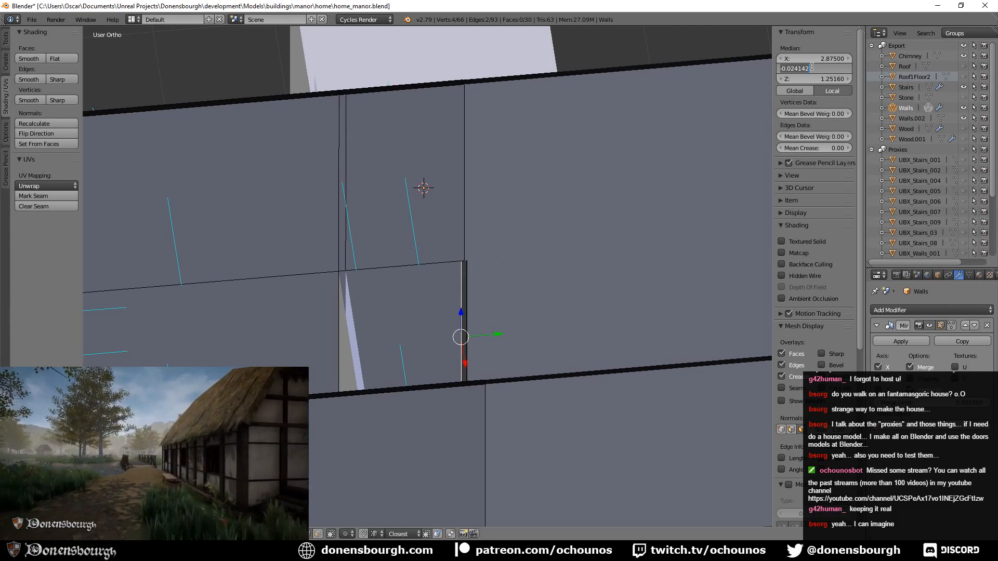
pyautogui.write('0')
pyautogui.press('Return')
pyautogui.moveTo(527, 186); pyautogui.dragTo(485, 201, button='middle')
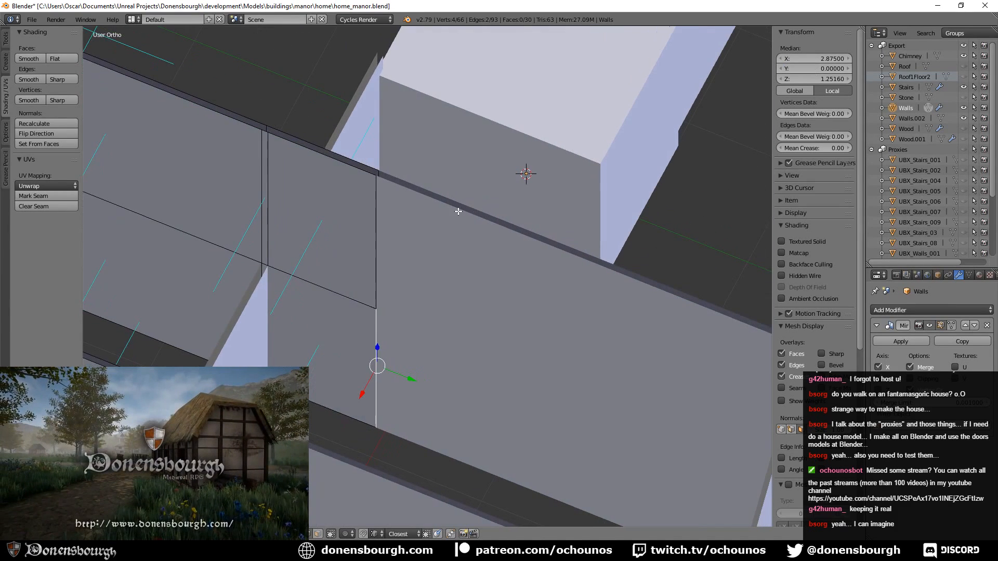
# - Separate both faces of the newly extruded long inner wall panel next to the mirror line from Walls into a new object
pyautogui.click(318, 534)
pyautogui.rightClick(305, 349)
pyautogui.moveTo(342, 316); pyautogui.dragTo(298, 146, button='middle')
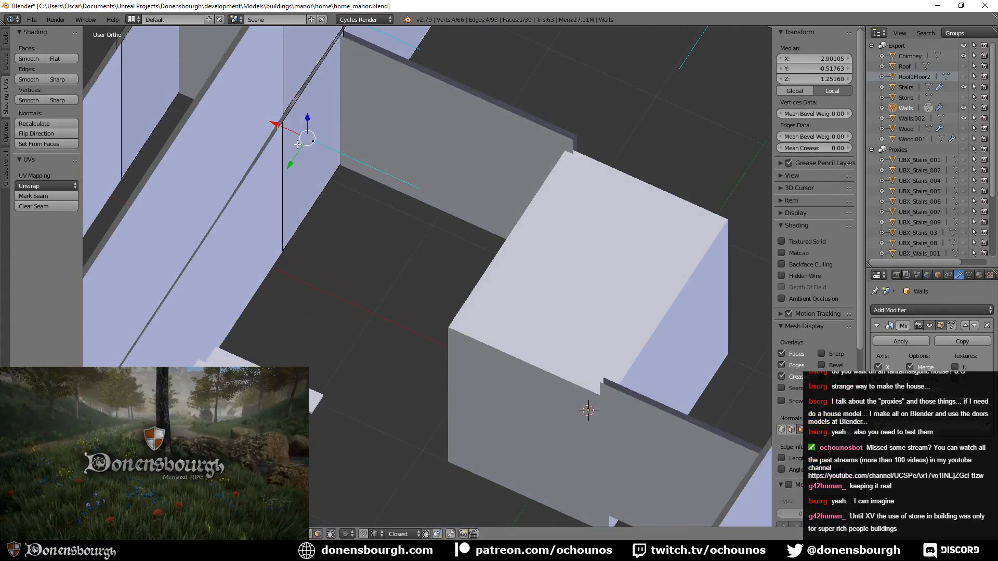
pyautogui.keyDown('shift'); pyautogui.rightClick(298, 146); pyautogui.keyUp('shift')
pyautogui.press('p')
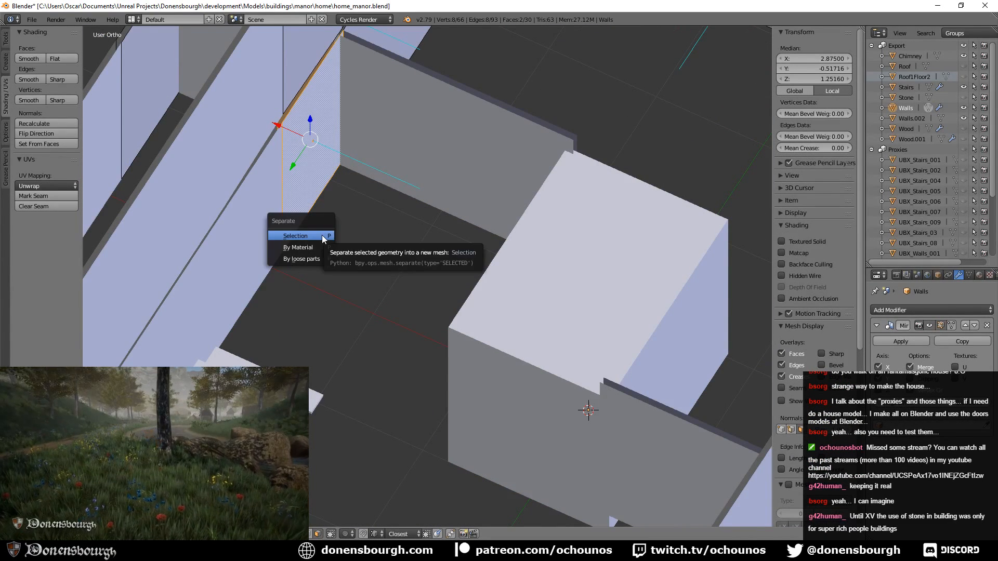
pyautogui.click(322, 235)
pyautogui.press('Tab')
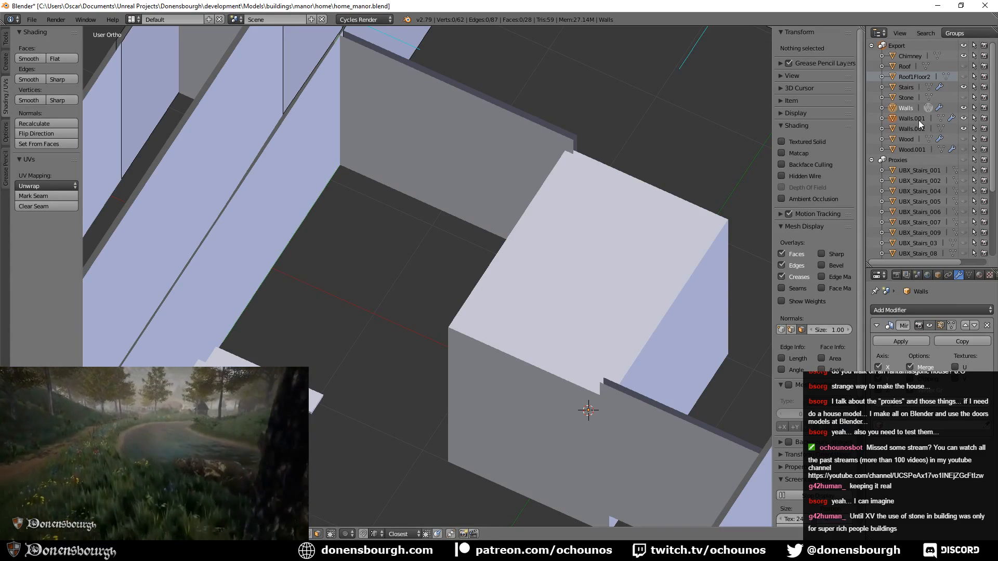
# - Apply the Mirror modifier on Walls.001 and join the object into Walls.002
pyautogui.click(912, 118)
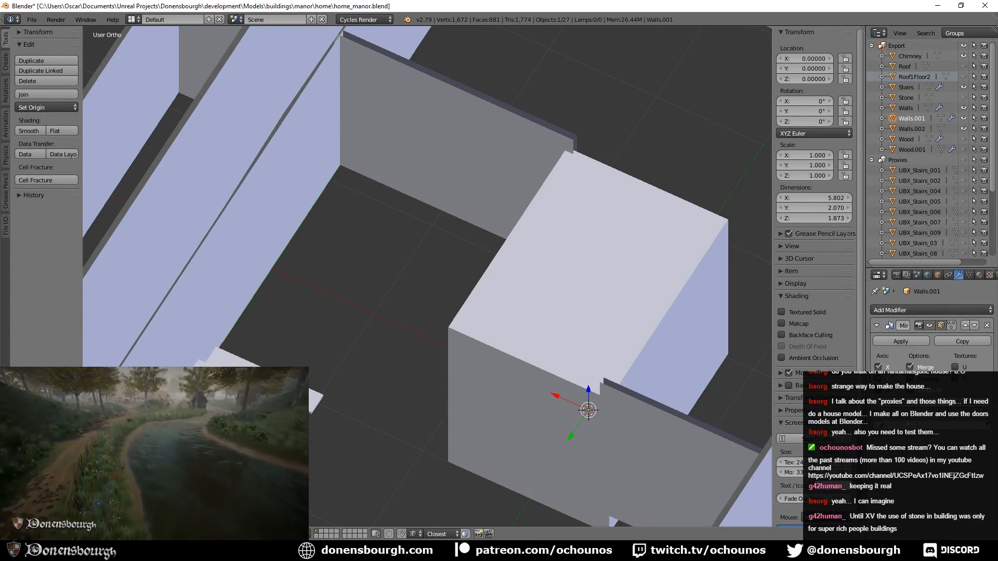
pyautogui.click(912, 340)
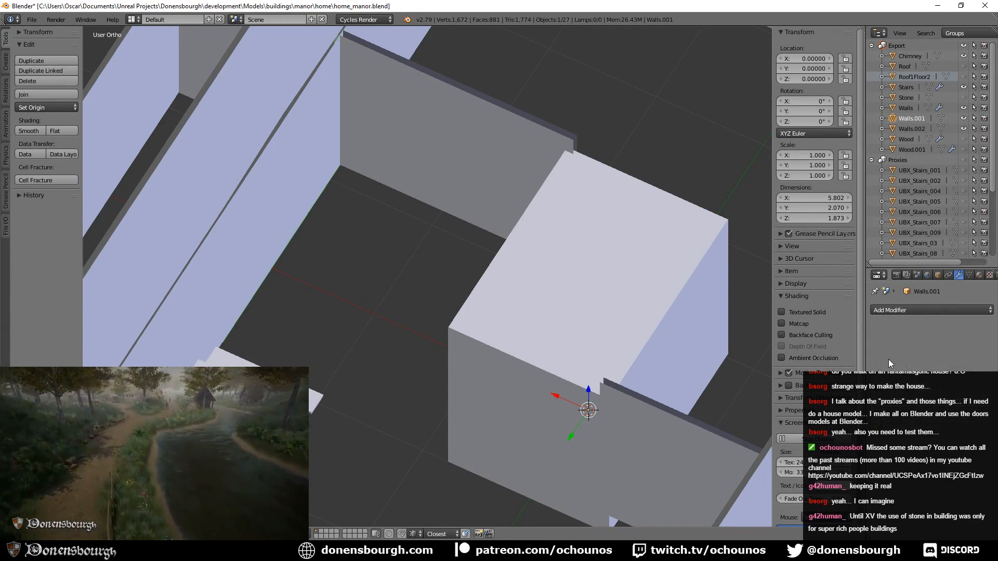
pyautogui.keyDown('shift'); pyautogui.click(919, 129); pyautogui.keyUp('shift')
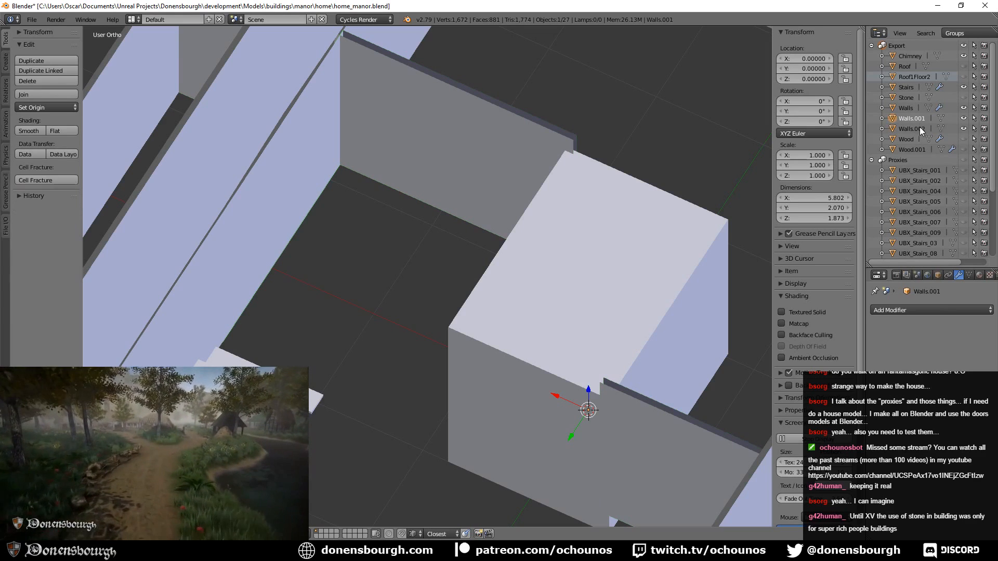
pyautogui.click(39, 93)
pyautogui.keyDown('shift'); pyautogui.moveTo(363, 299); pyautogui.dragTo(376, 326, button='middle'); pyautogui.keyUp('shift')
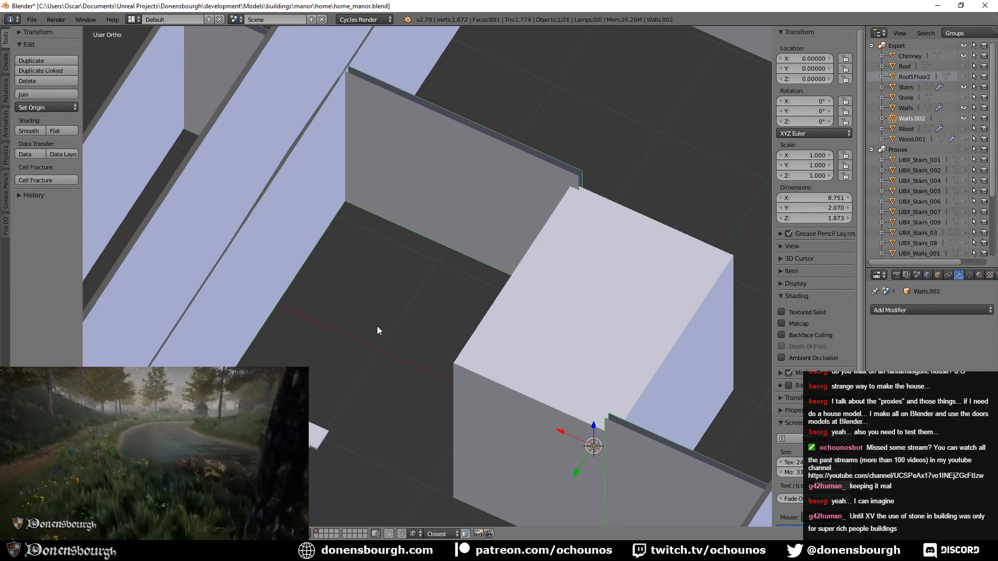
pyautogui.press('g')
pyautogui.press('Escape')
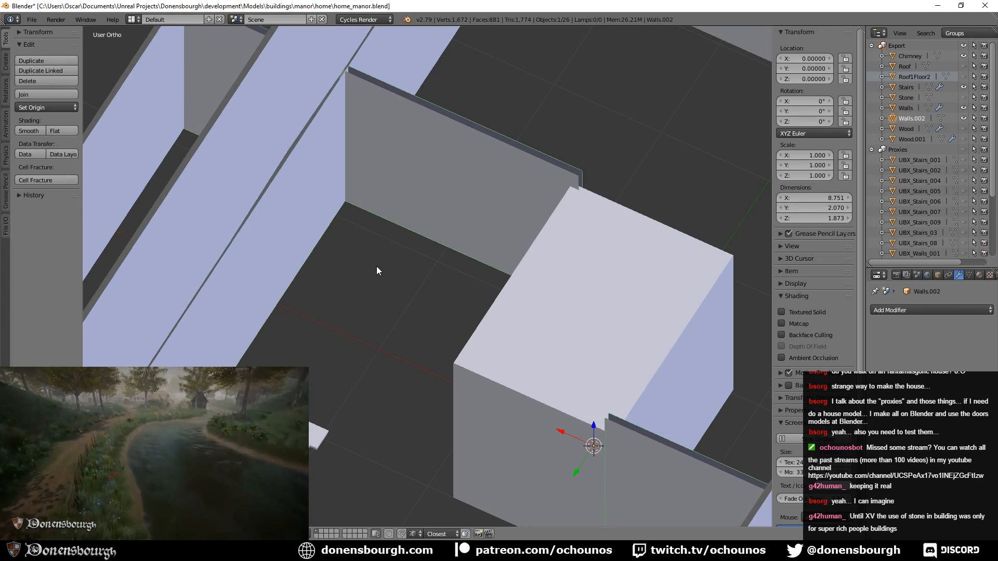
# - Switch to Unreal Editor and place a House1BP instance on the grass near the manor house
pyautogui.hotkey('alt', 'Tab')
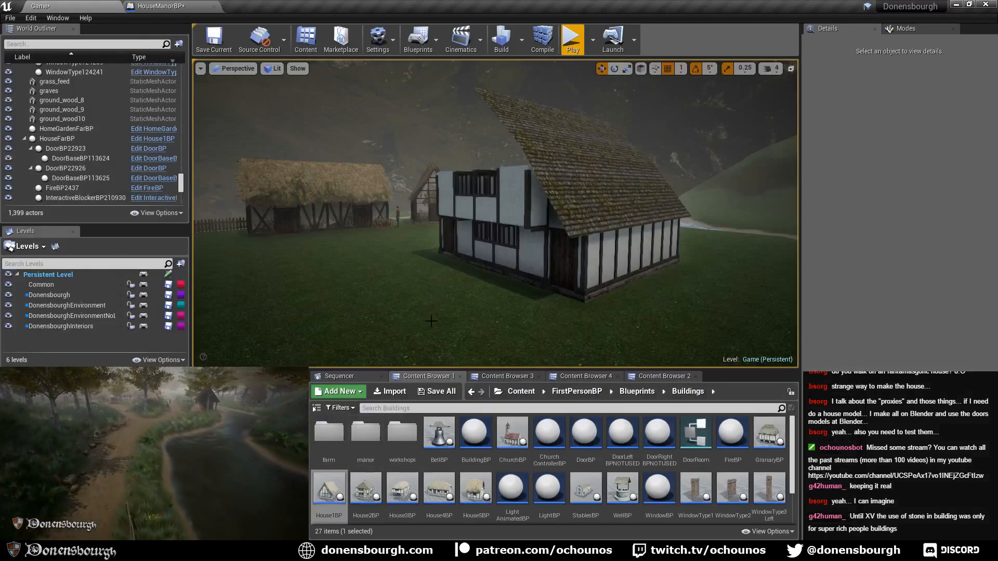
pyautogui.press('a')
pyautogui.moveTo(426, 315); pyautogui.dragTo(317, 352, button='right')
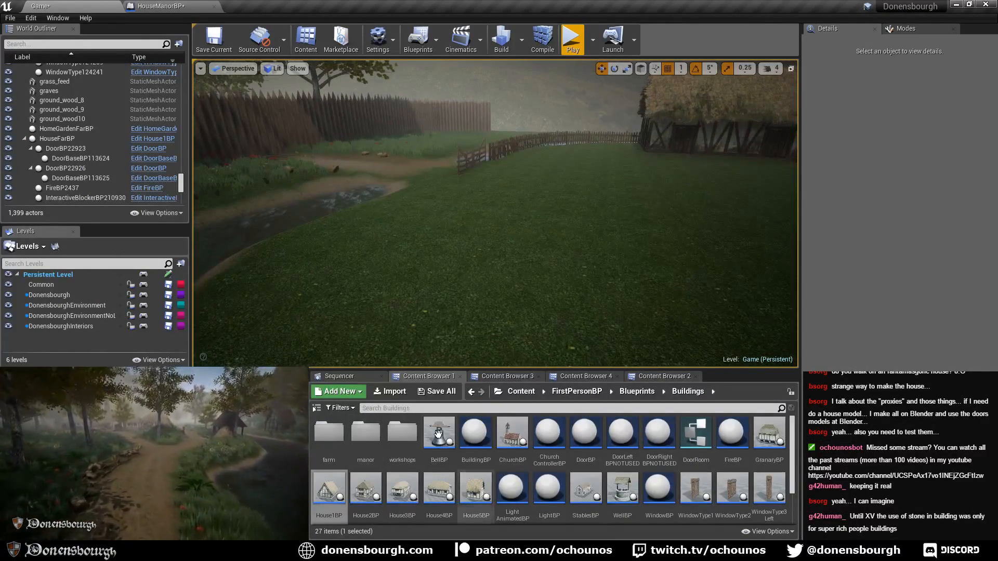
pyautogui.moveTo(337, 495); pyautogui.dragTo(499, 241)
# - Examine the placed House1BP's interior, including its partitions, doorways and floor layout
pyautogui.moveTo(459, 293); pyautogui.dragTo(291, 286, button='right')
pyautogui.press('w')
pyautogui.press('w')
pyautogui.press('w')
pyautogui.press('s')
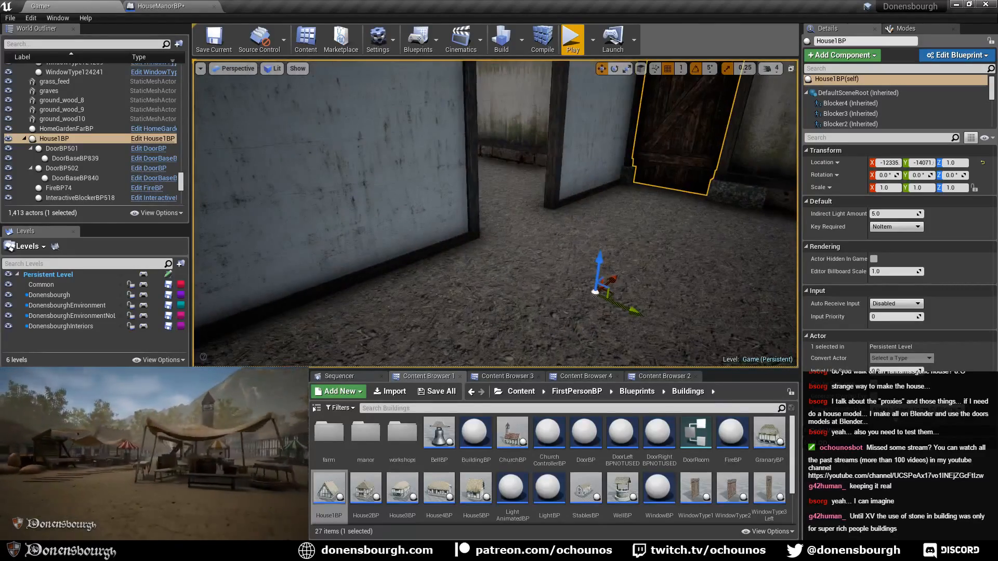
pyautogui.moveTo(492, 206); pyautogui.dragTo(322, 207, button='right')
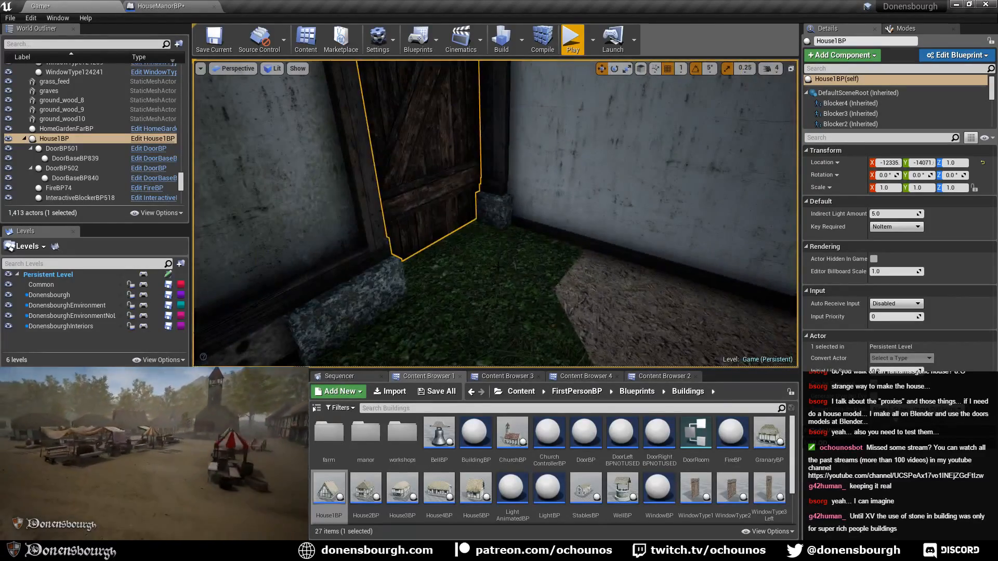
pyautogui.moveTo(499, 267); pyautogui.dragTo(533, 282, button='right')
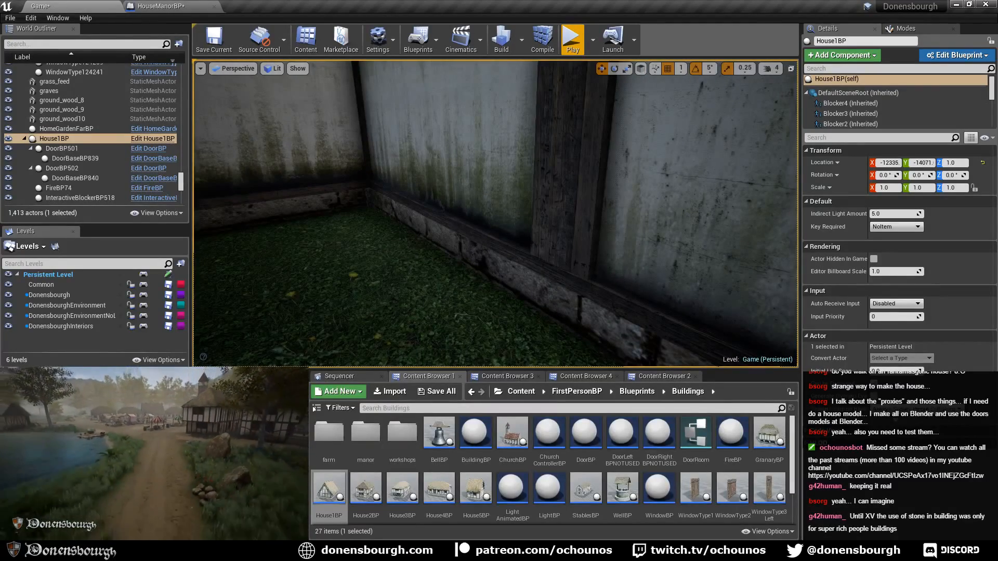
pyautogui.moveTo(423, 312); pyautogui.dragTo(385, 301, button='right')
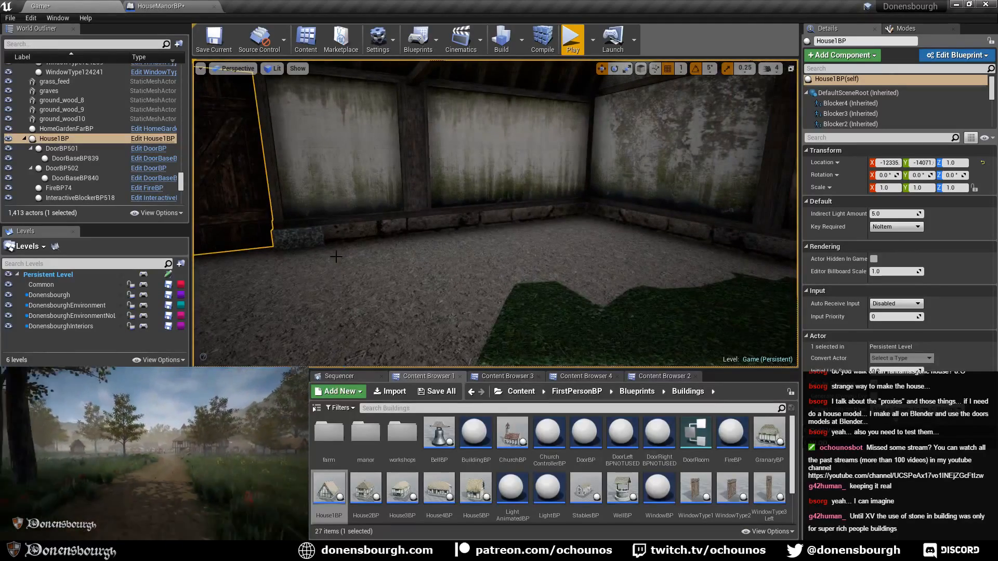
pyautogui.moveTo(438, 251); pyautogui.dragTo(390, 368, button='right')
pyautogui.moveTo(640, 305); pyautogui.dragTo(551, 328, button='right')
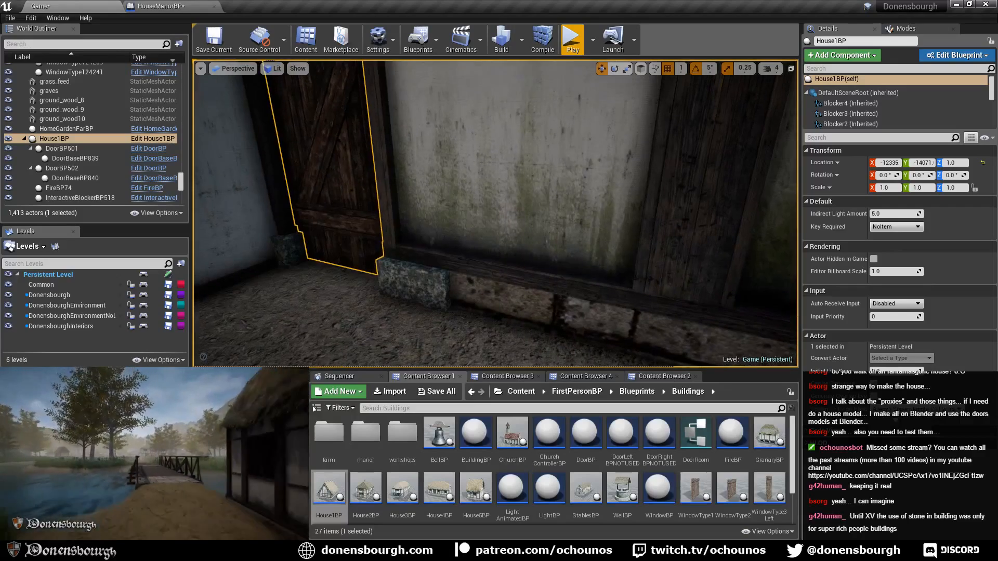
# - Delete the temporarily placed House1BP instance from the level after viewing its exterior
pyautogui.moveTo(496, 214); pyautogui.dragTo(453, 262, button='right')
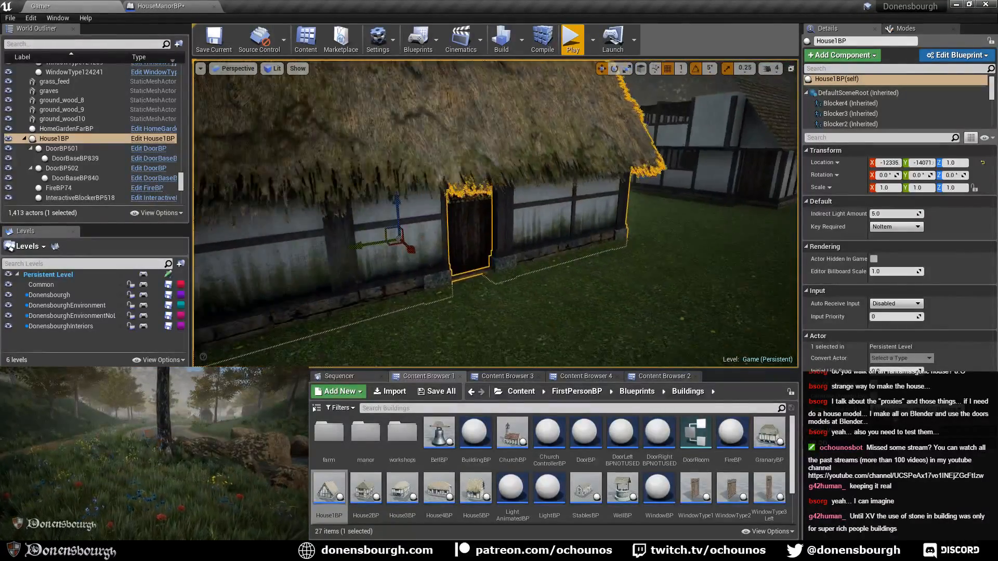
pyautogui.moveTo(499, 290); pyautogui.dragTo(477, 290, button='right')
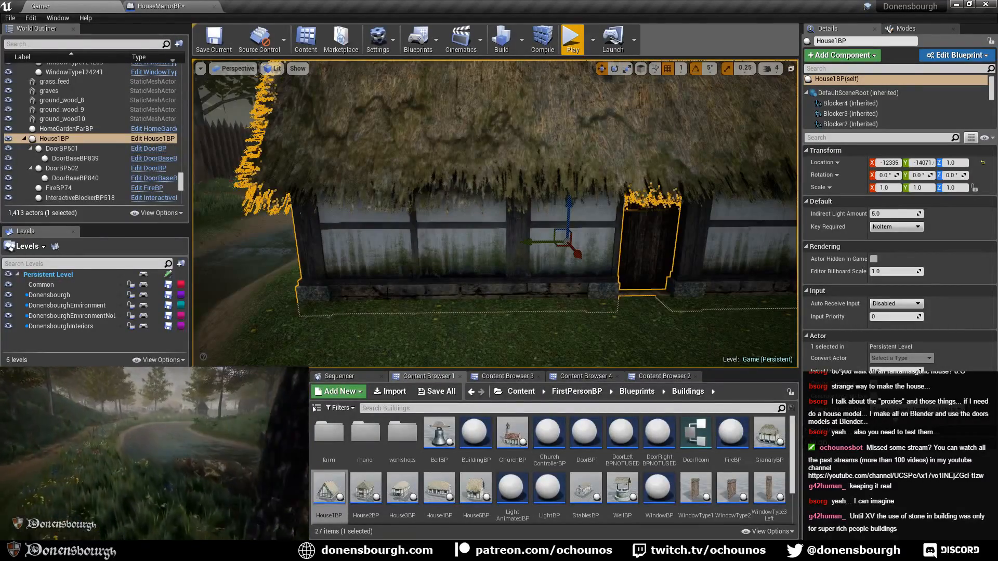
pyautogui.press('Delete')
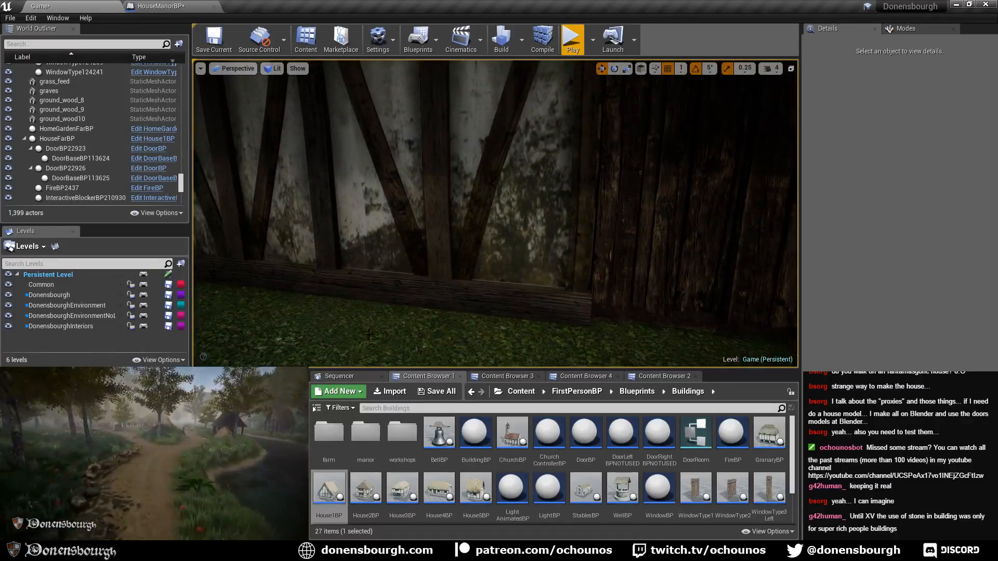
# - Examine a neighbouring building's interior and the manor house's exterior doors and facade in the level
pyautogui.moveTo(495, 249); pyautogui.dragTo(598, 250, button='right')
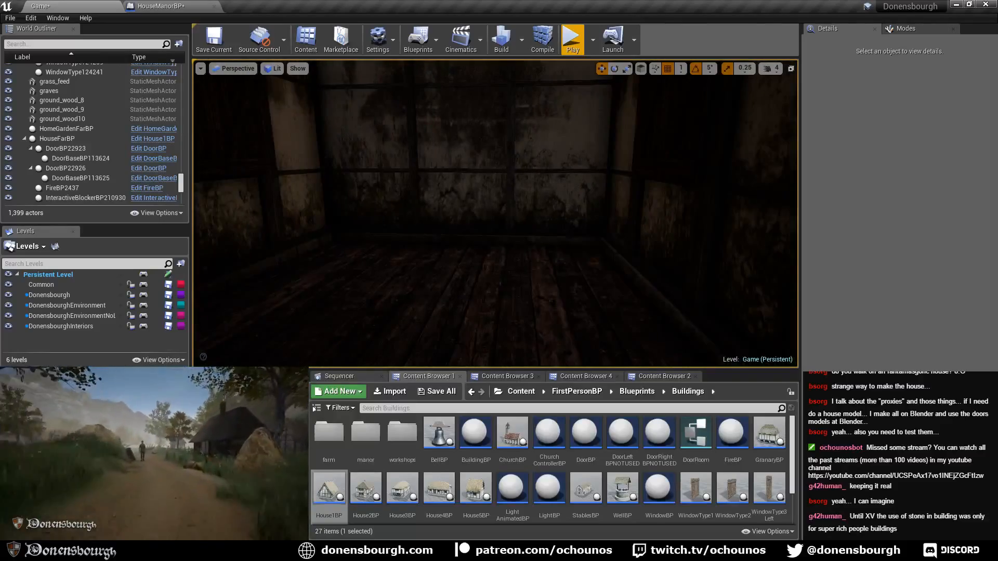
pyautogui.moveTo(495, 213); pyautogui.dragTo(291, 213, button='right')
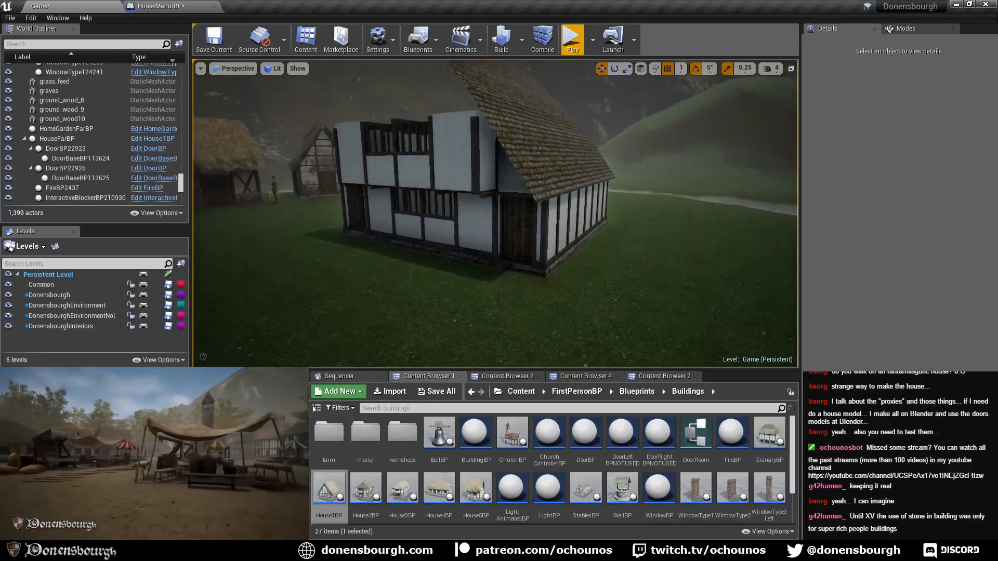
pyautogui.moveTo(374, 349); pyautogui.dragTo(390, 326, button='right')
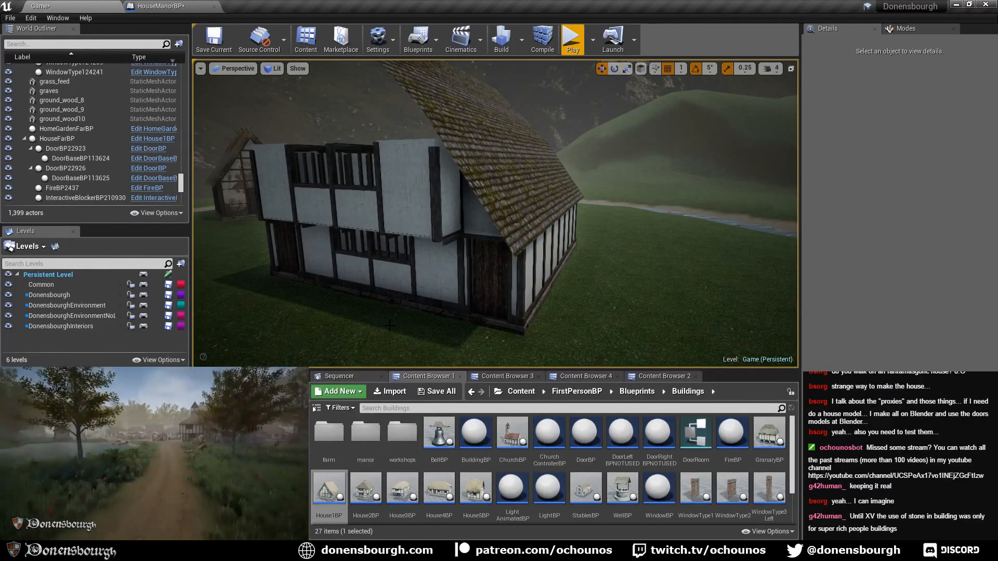
pyautogui.moveTo(390, 326)
pyautogui.mouseDown(button='right')
pyautogui.moveTo(390, 312)
pyautogui.moveTo(400, 322)
pyautogui.mouseUp(button='right')
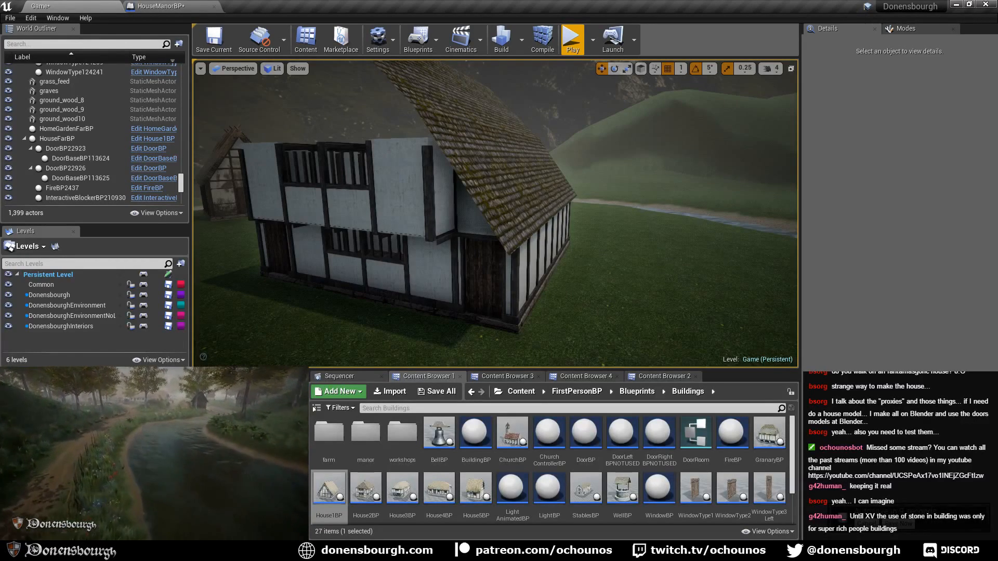
pyautogui.moveTo(495, 213); pyautogui.dragTo(486, 208, button='right')
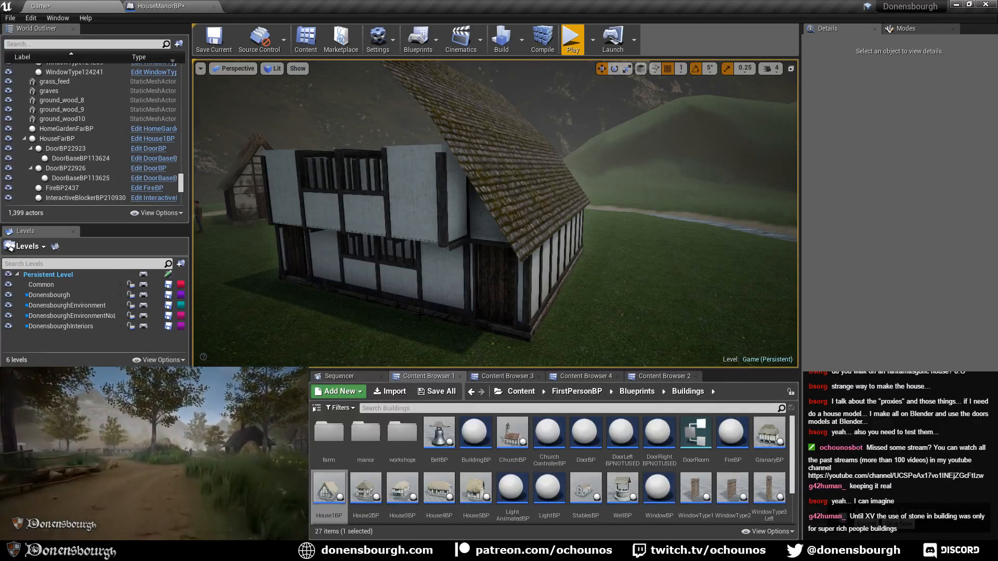
pyautogui.moveTo(420, 315); pyautogui.dragTo(431, 309, button='right')
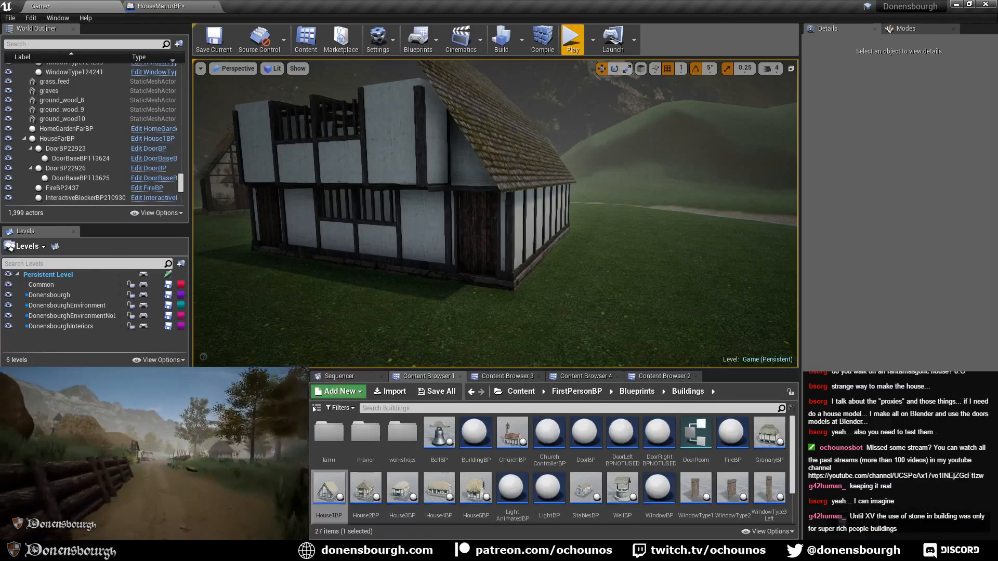
# - Switch back to Blender and delete both faces of the Walls.002 long-wall panel at X -2.875, Y 0.517
pyautogui.hotkey('alt', 'Tab')
pyautogui.moveTo(364, 382); pyautogui.dragTo(311, 361, button='middle')
pyautogui.scroll(-5, 311, 361)
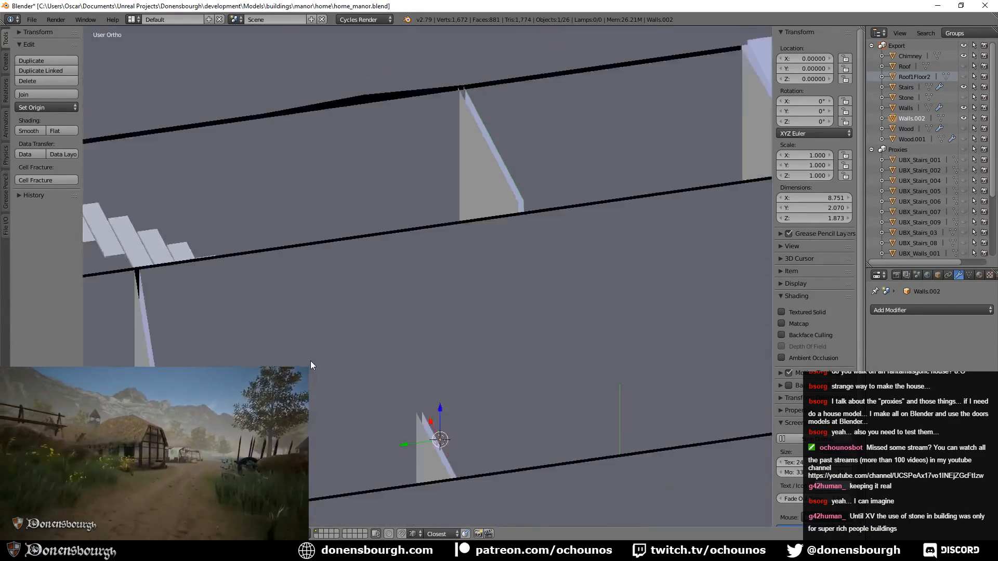
pyautogui.scroll(2, 385, 370)
pyautogui.moveTo(448, 389); pyautogui.dragTo(359, 395, button='middle')
pyautogui.moveTo(301, 365)
pyautogui.keyDown('shift'); pyautogui.mouseDown(button='middle')
pyautogui.moveTo(464, 372)
pyautogui.moveTo(423, 384)
pyautogui.moveTo(416, 404)
pyautogui.moveTo(426, 383)
pyautogui.mouseUp(button='middle'); pyautogui.keyUp('shift')
pyautogui.scroll(-2, 440, 385)
pyautogui.press('Tab')
pyautogui.scroll(3, 423, 384)
pyautogui.rightClick(338, 432)
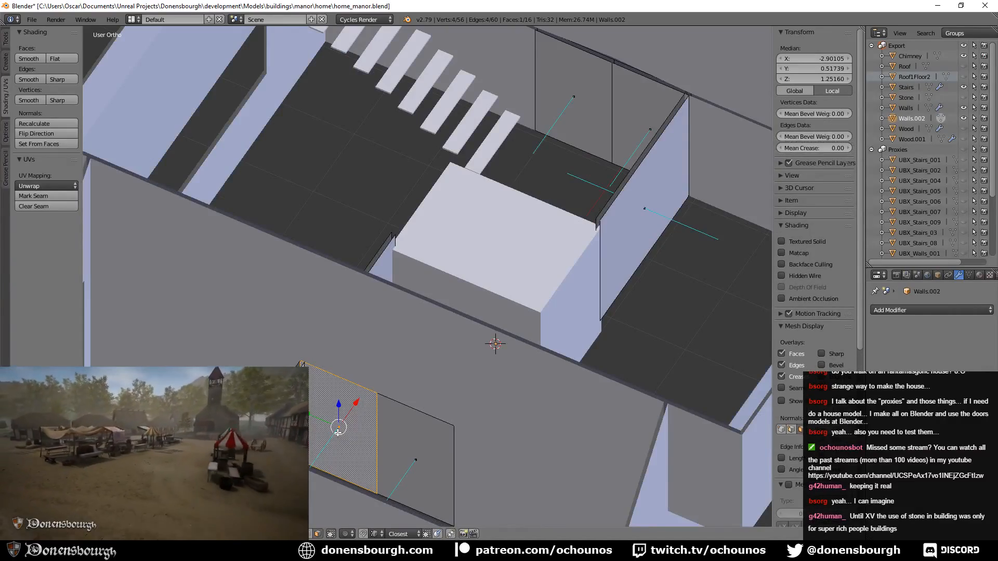
pyautogui.moveTo(337, 406); pyautogui.dragTo(295, 405, button='middle')
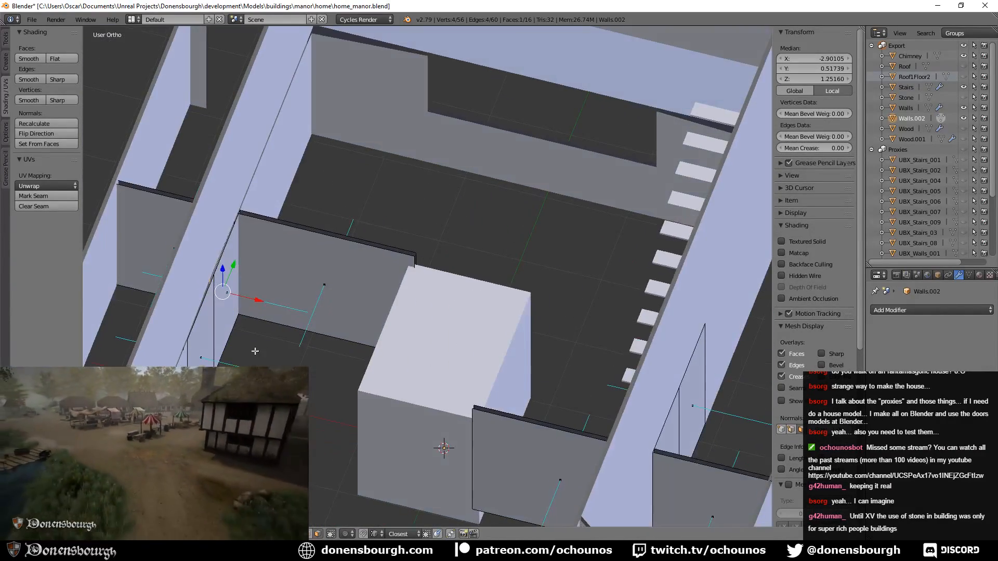
pyautogui.keyDown('shift'); pyautogui.rightClick(233, 312); pyautogui.keyUp('shift')
pyautogui.moveTo(251, 317); pyautogui.dragTo(209, 288, button='middle')
pyautogui.moveTo(222, 241); pyautogui.dragTo(266, 366, button='middle')
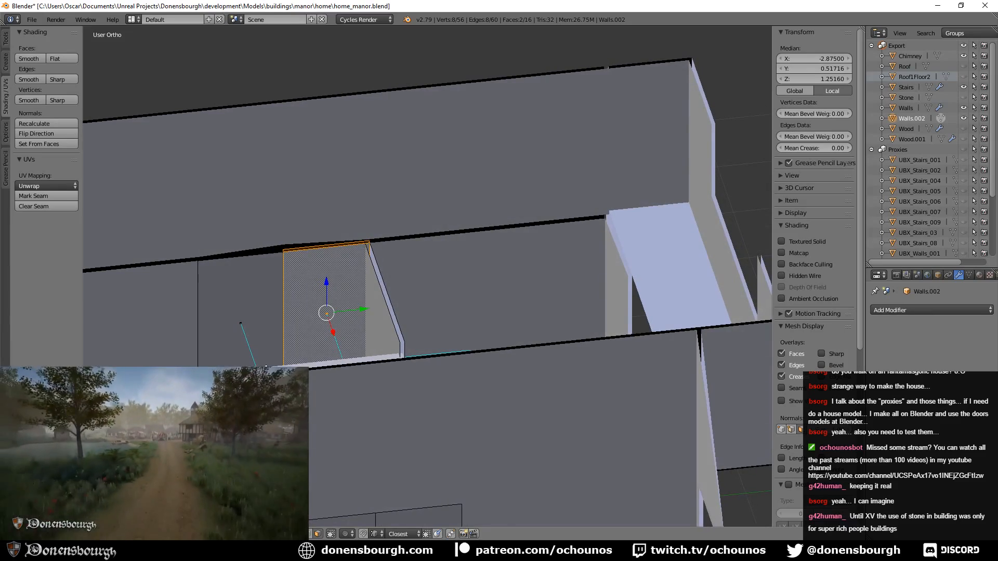
pyautogui.press('x')
pyautogui.click(228, 351)
# - Delete both faces of the diagonally opposite Walls.002 panel at X 2.875, Y -0.517, and leave mesh editing
pyautogui.moveTo(268, 370); pyautogui.dragTo(237, 533, button='middle')
pyautogui.rightClick(467, 301)
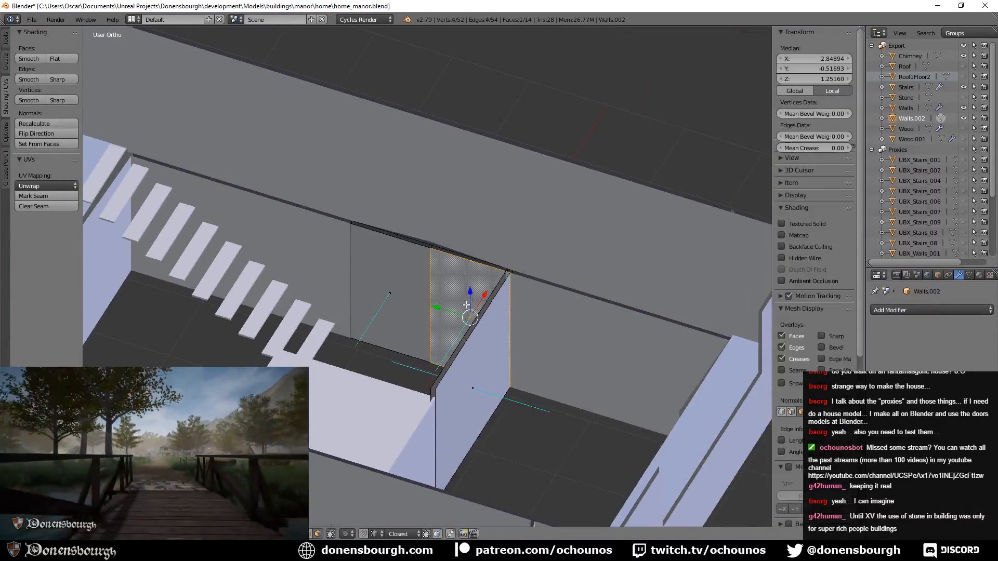
pyautogui.moveTo(467, 301); pyautogui.dragTo(548, 430, button='middle')
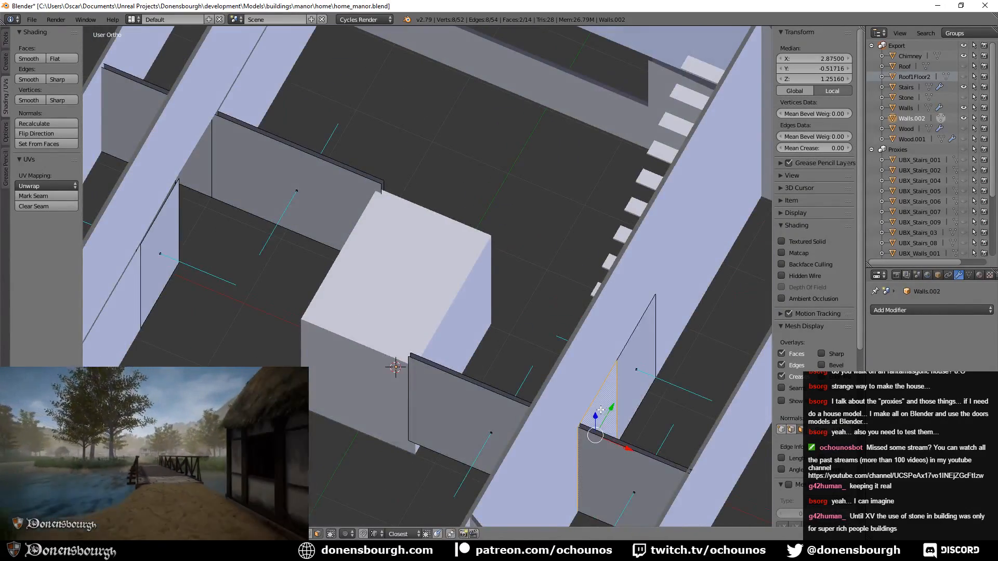
pyautogui.press('x')
pyautogui.click(547, 475)
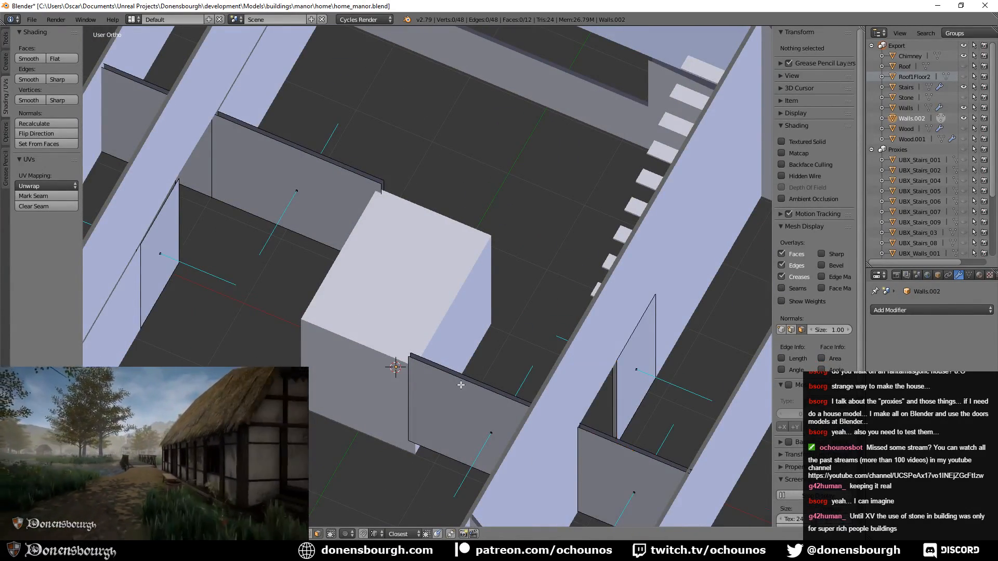
pyautogui.scroll(-3, 462, 385)
pyautogui.moveTo(379, 393); pyautogui.dragTo(450, 367, button='middle')
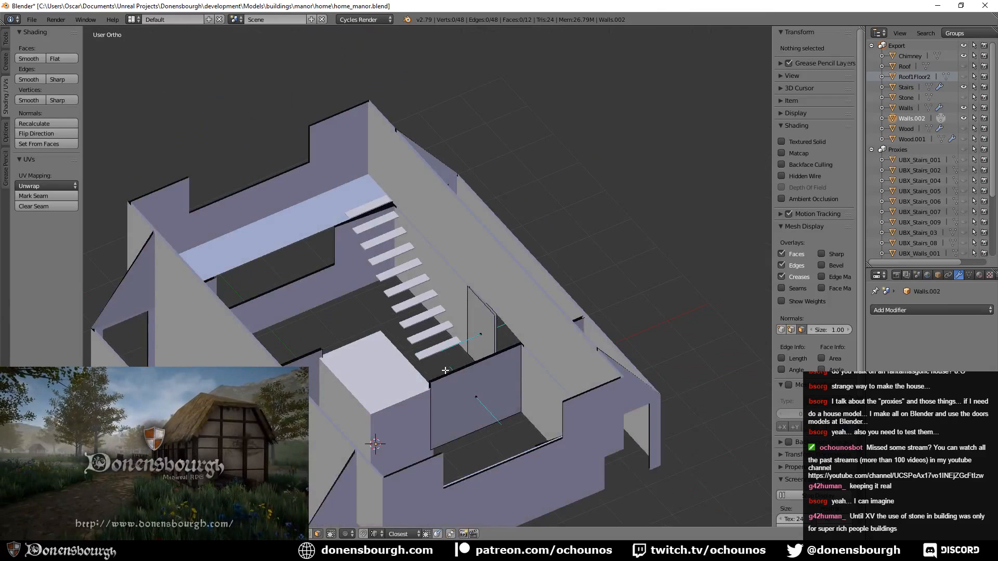
pyautogui.press('Tab')
# - Save the house model over the existing home_manor.blend file
pyautogui.keyDown('shift'); pyautogui.moveTo(387, 397); pyautogui.dragTo(423, 351, button='middle'); pyautogui.keyUp('shift')
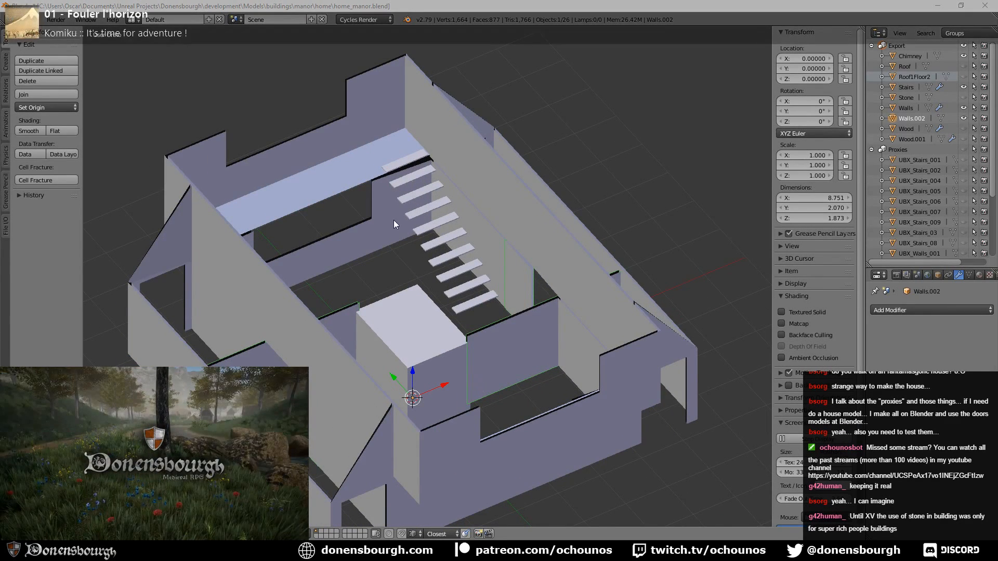
pyautogui.moveTo(388, 235); pyautogui.dragTo(400, 220, button='middle')
pyautogui.hotkey('ctrl', 's')
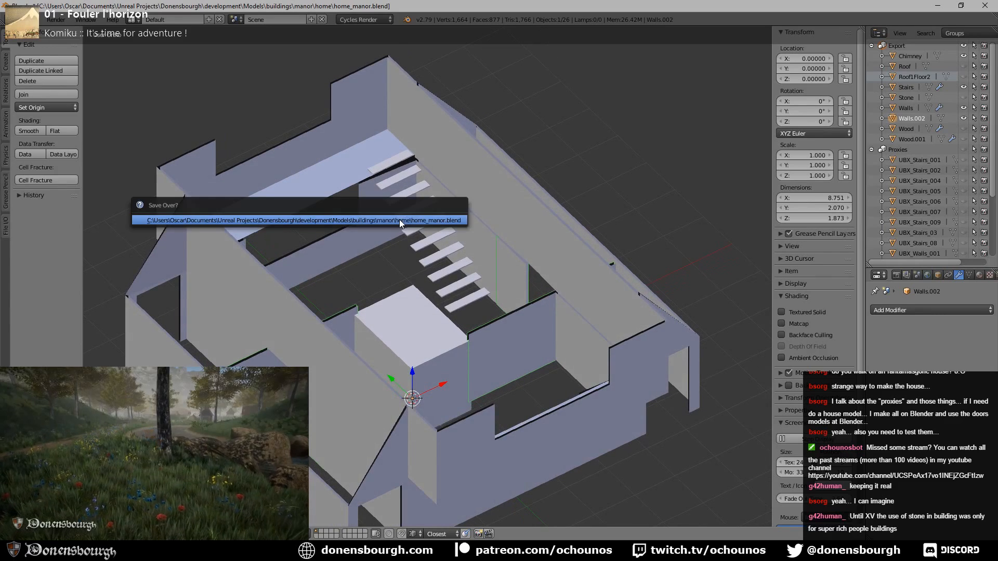
pyautogui.click(399, 219)
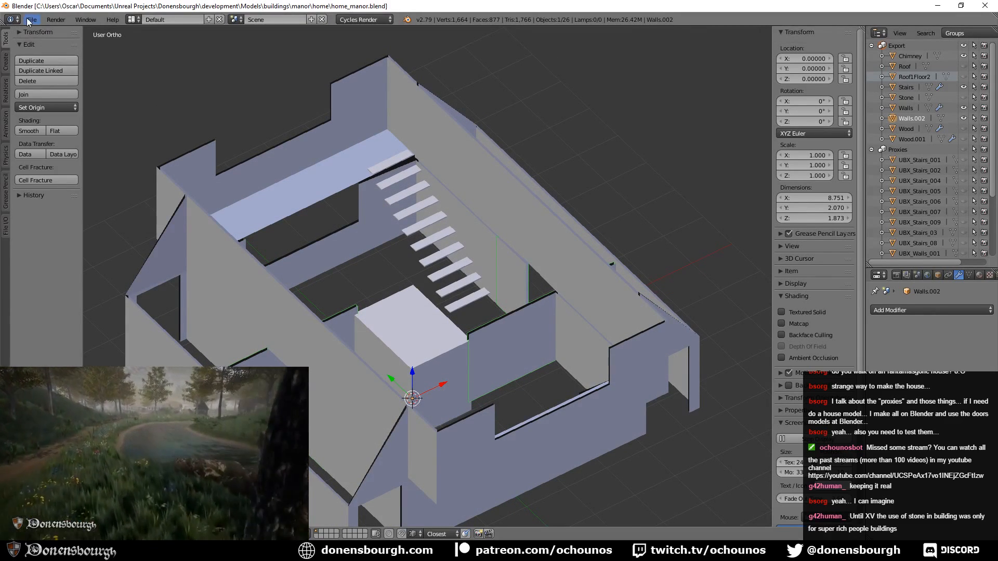
# - Export the reworked manor house model as an FBX file
pyautogui.click(28, 21)
pyautogui.moveTo(109, 228)
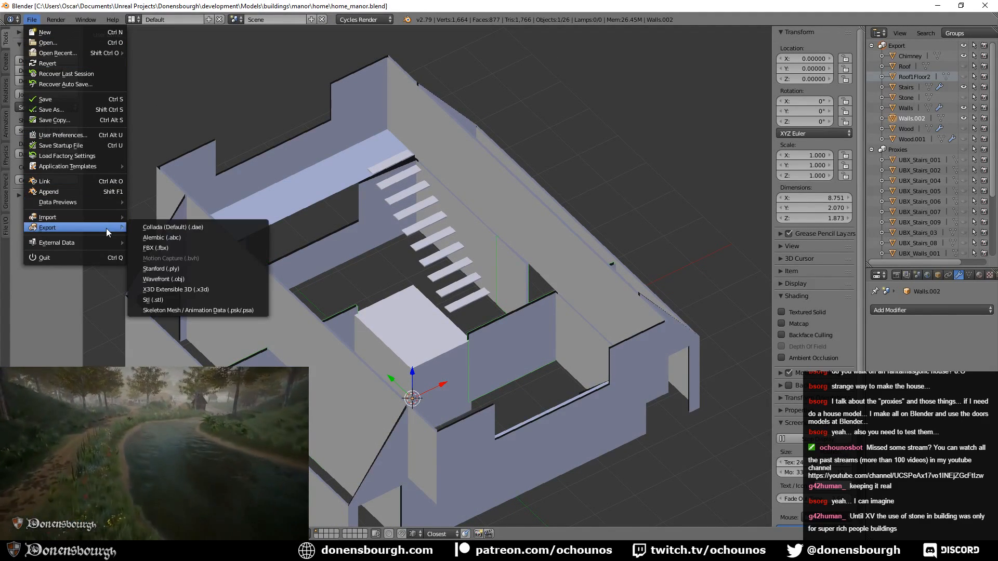
pyautogui.click(187, 248)
pyautogui.click(956, 49)
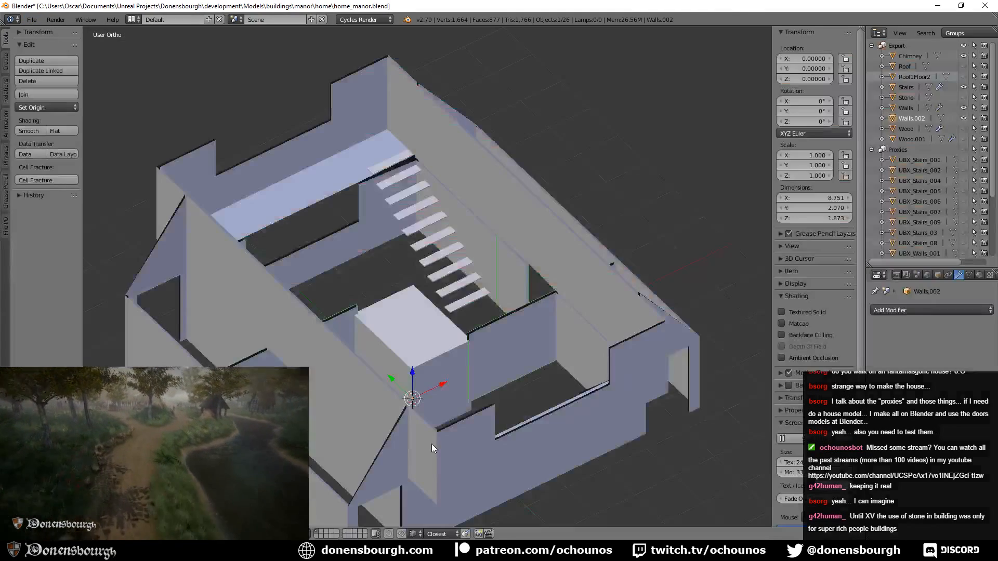
# - Switch to the Unreal Editor and reimport the home_manor static mesh from the Meshes/Buildings/Manor folder
pyautogui.click(401, 551)
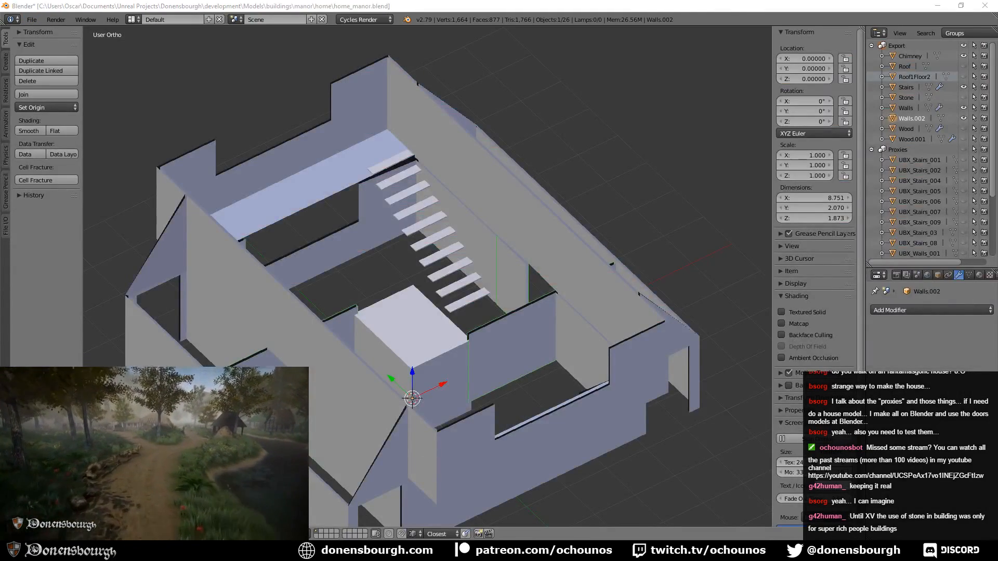
pyautogui.click(582, 376)
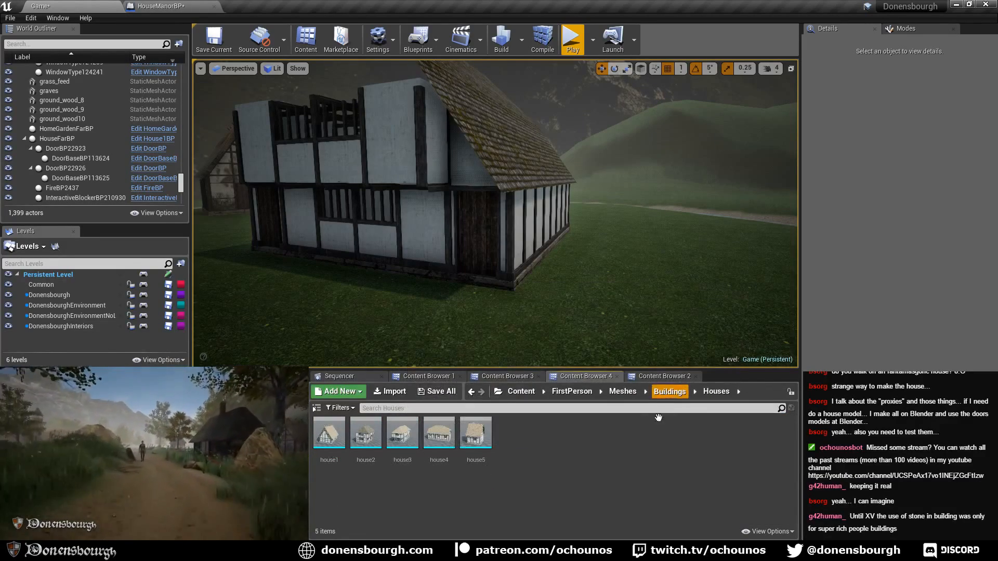
pyautogui.click(669, 392)
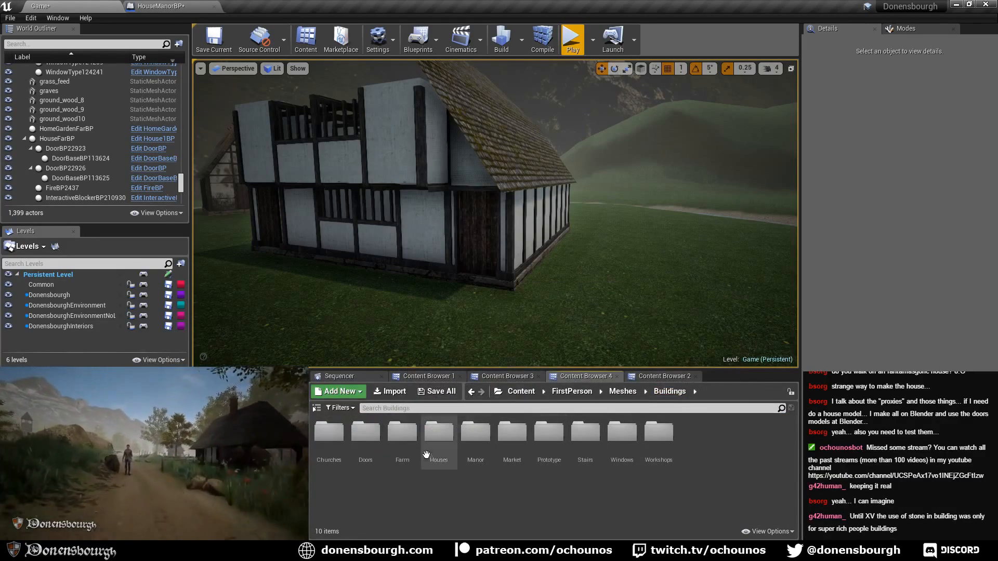
pyautogui.doubleClick(474, 432)
pyautogui.rightClick(463, 429)
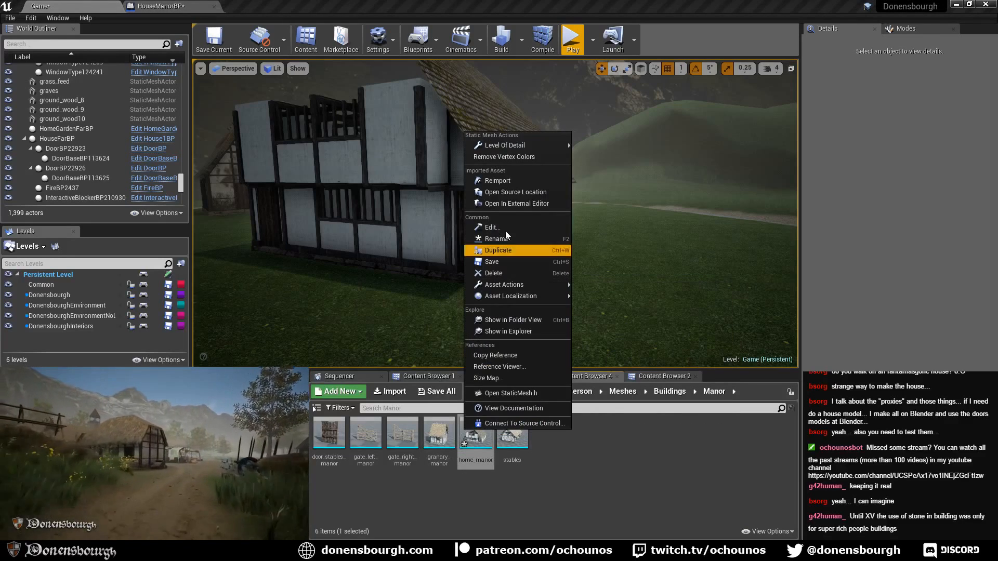
pyautogui.click(517, 183)
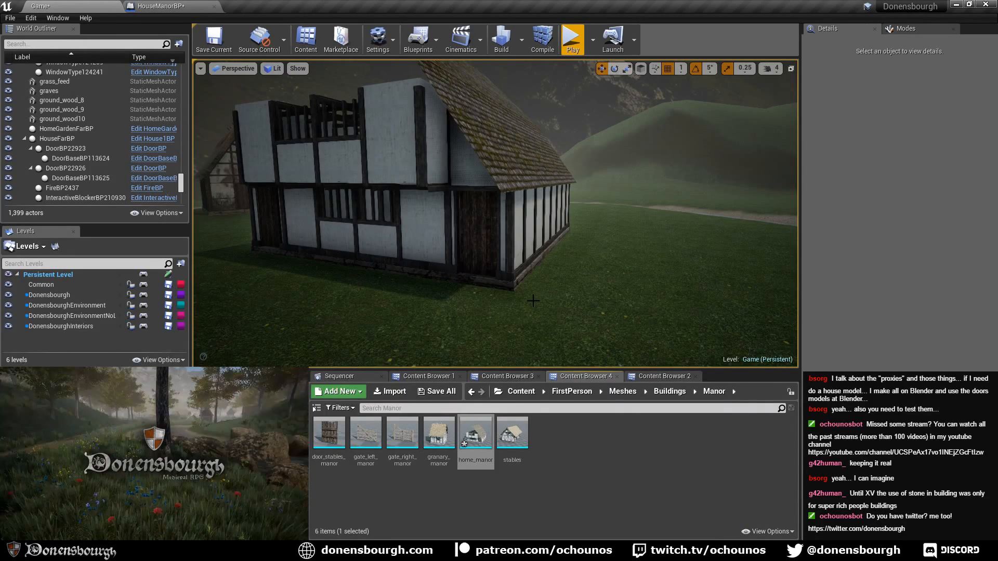
# - Play the level and enter the manor house through its corner door to inspect the narrow stone-floored corridor
pyautogui.moveTo(523, 254); pyautogui.dragTo(503, 260, button='right')
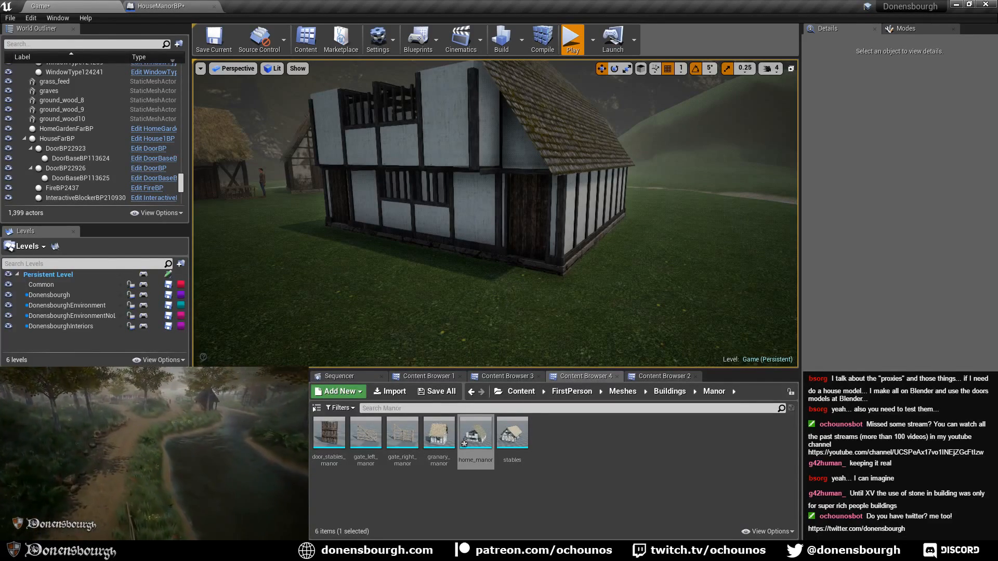
pyautogui.click(572, 39)
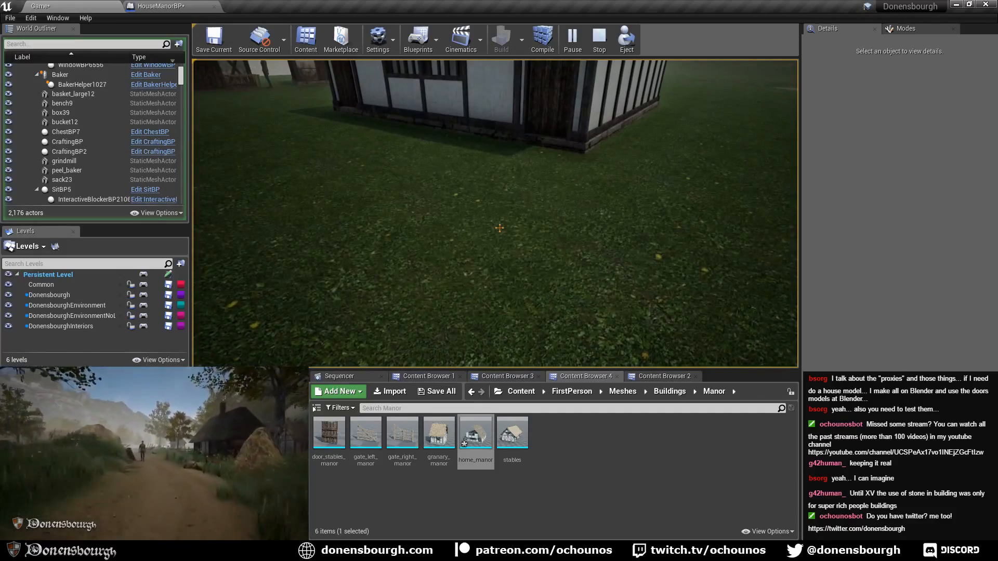
pyautogui.press('w')
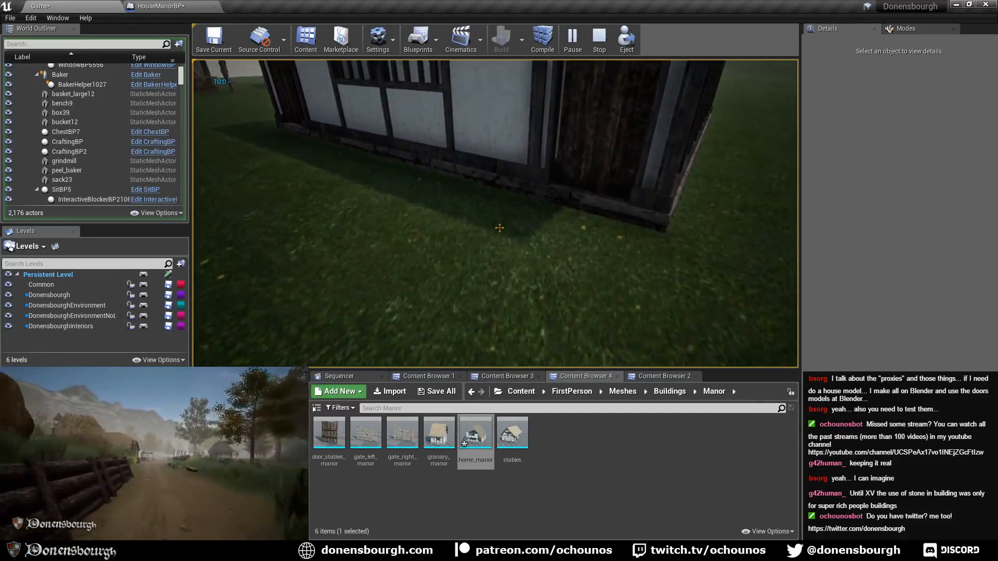
pyautogui.press('w')
pyautogui.press('e')
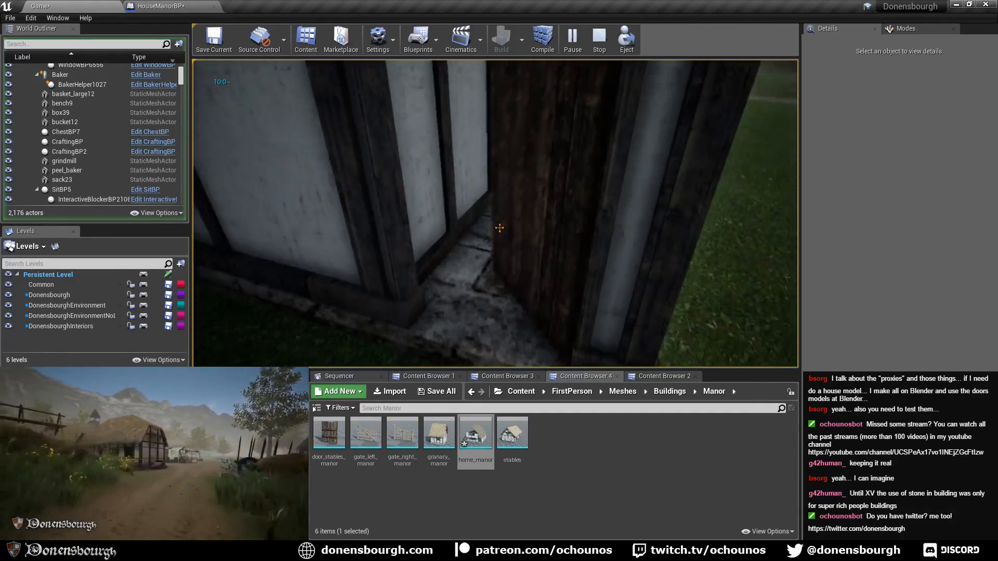
pyautogui.press('w')
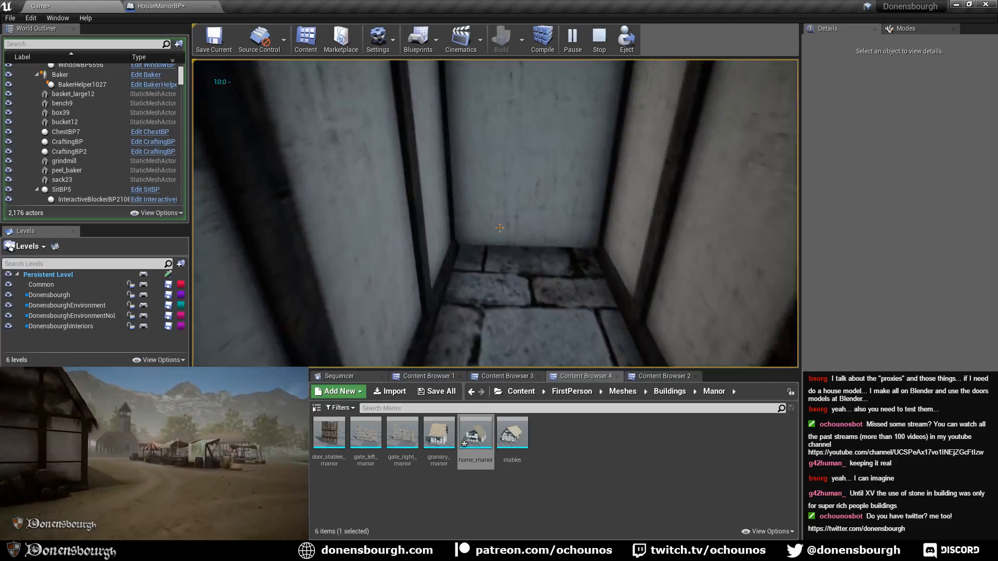
pyautogui.press('s')
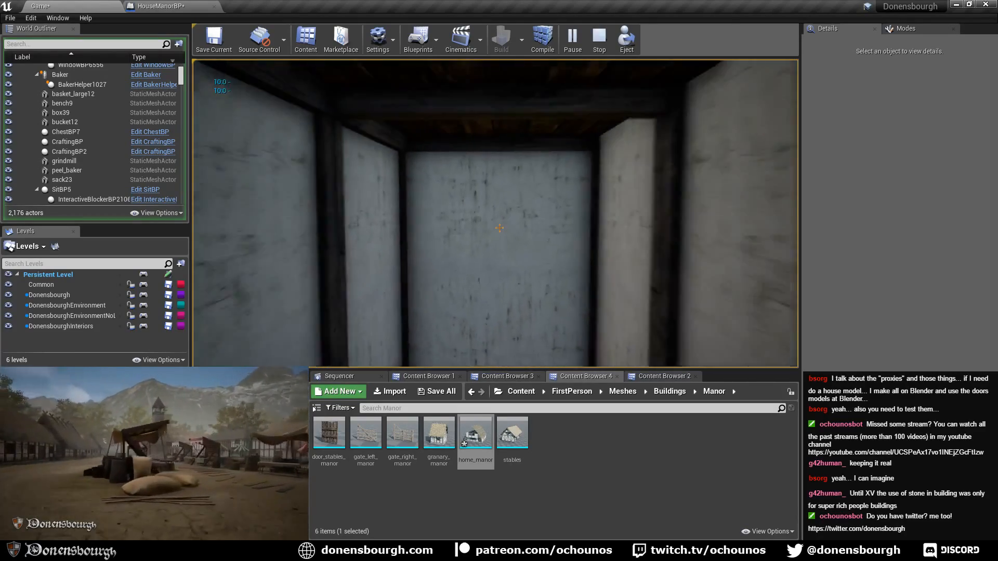
pyautogui.press('s')
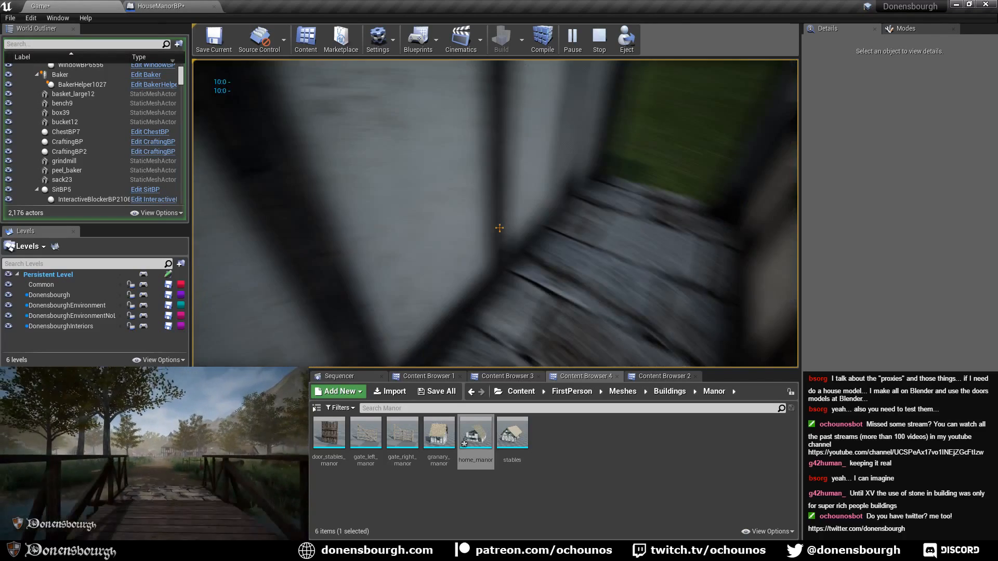
# - Walk through the ground-floor rooms in play mode to examine the staircase, brick chimney, partition walls and doorways
pyautogui.press('w')
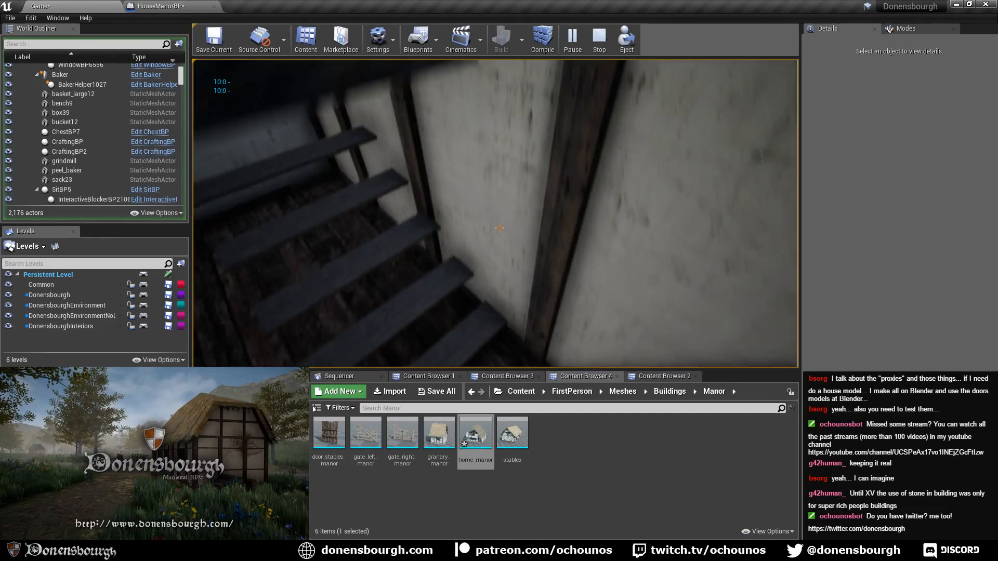
pyautogui.press('w')
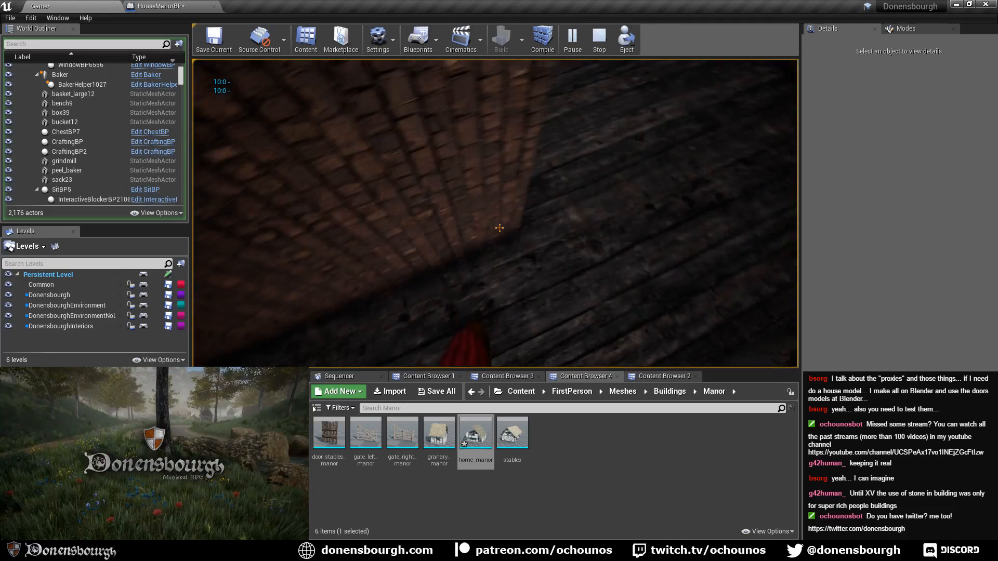
pyautogui.press('w')
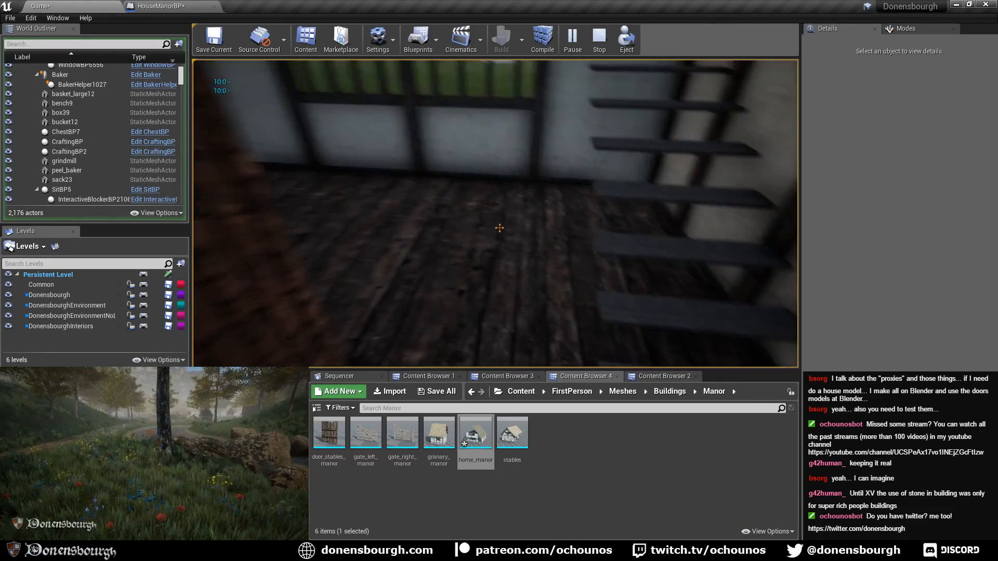
pyautogui.press('w')
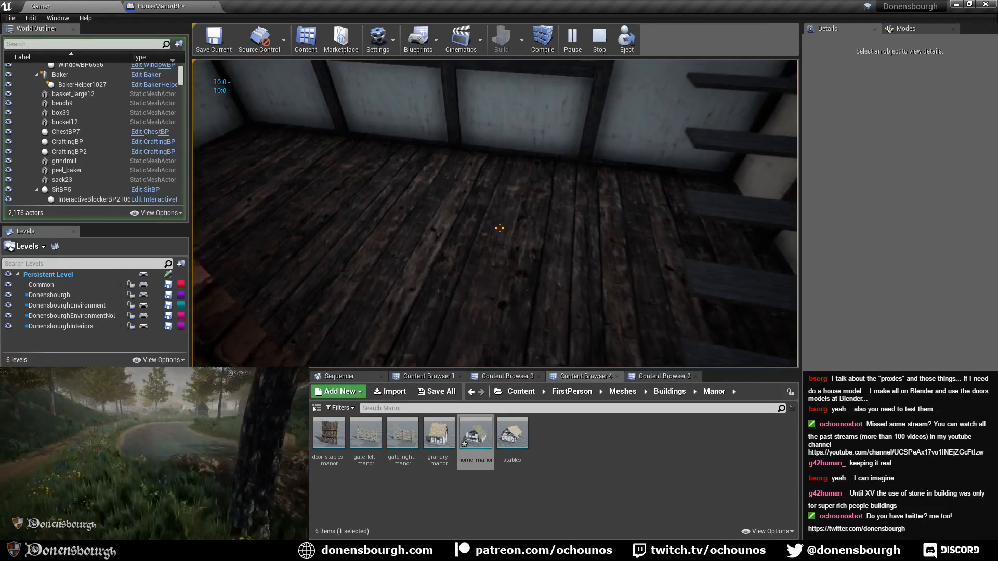
pyautogui.press('w')
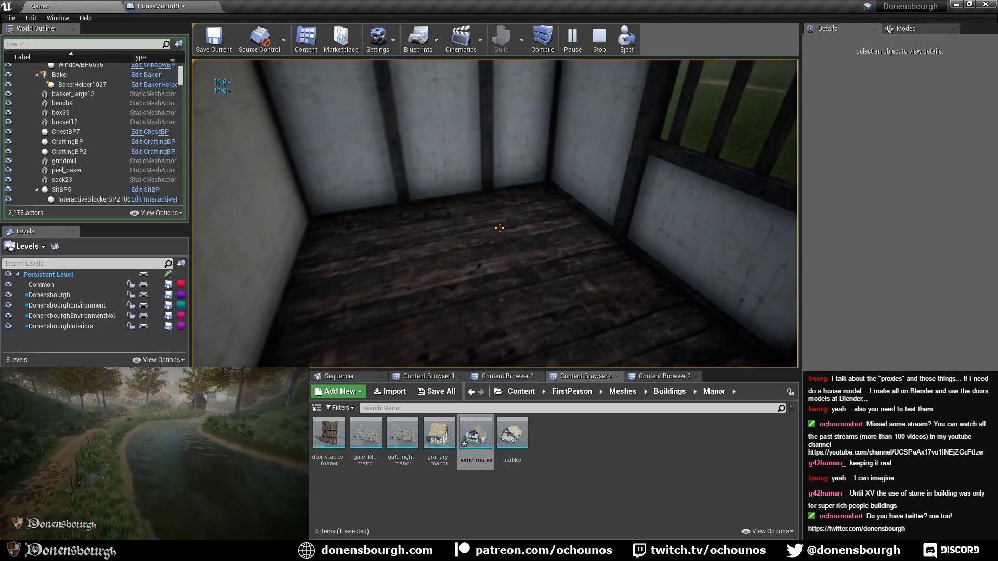
pyautogui.press('w')
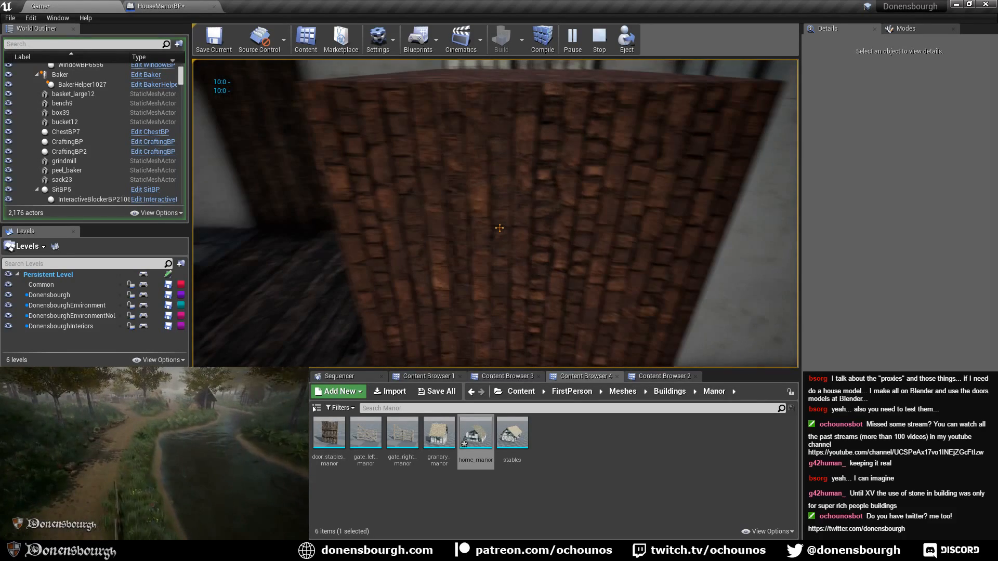
pyautogui.press('s')
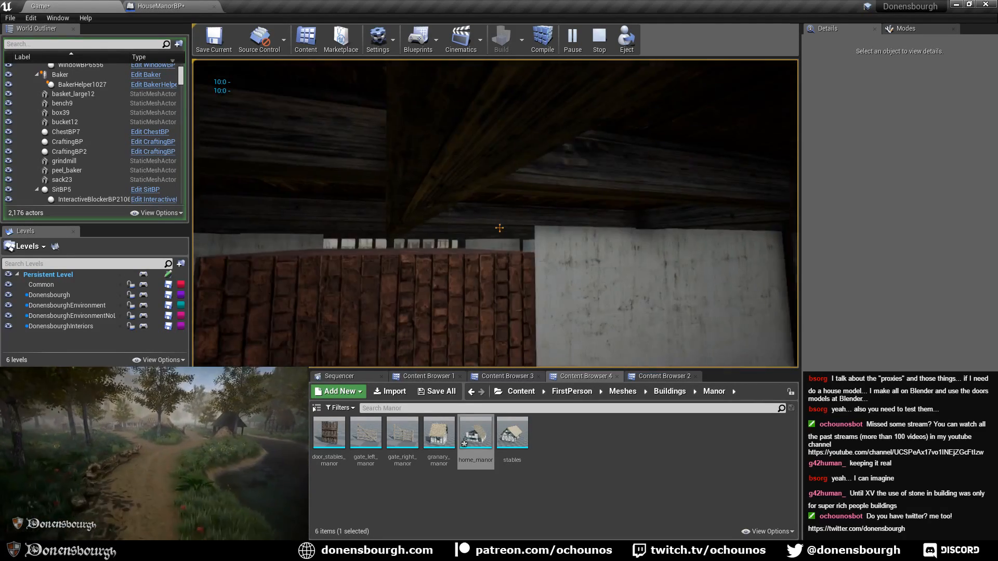
pyautogui.press('w')
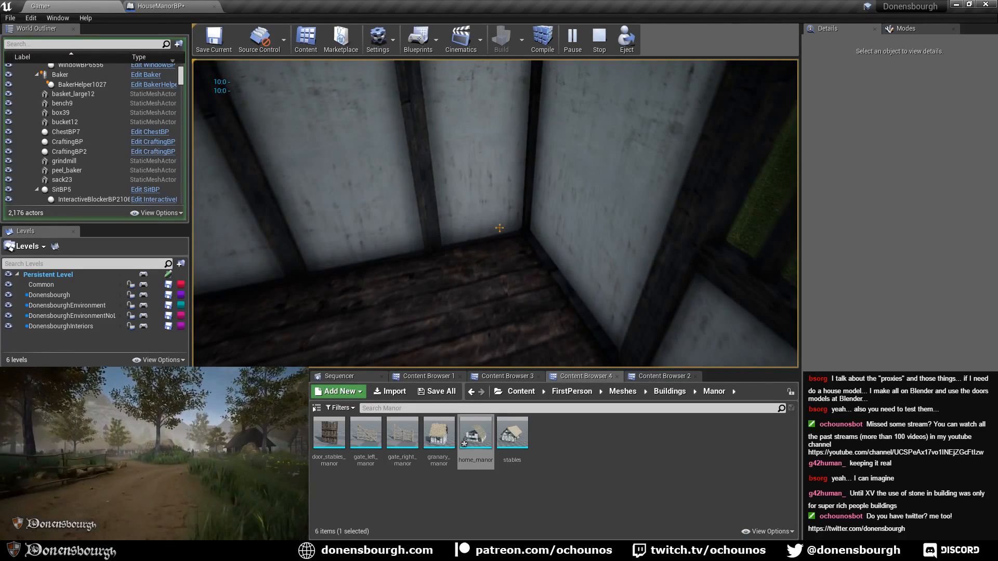
pyautogui.press('w')
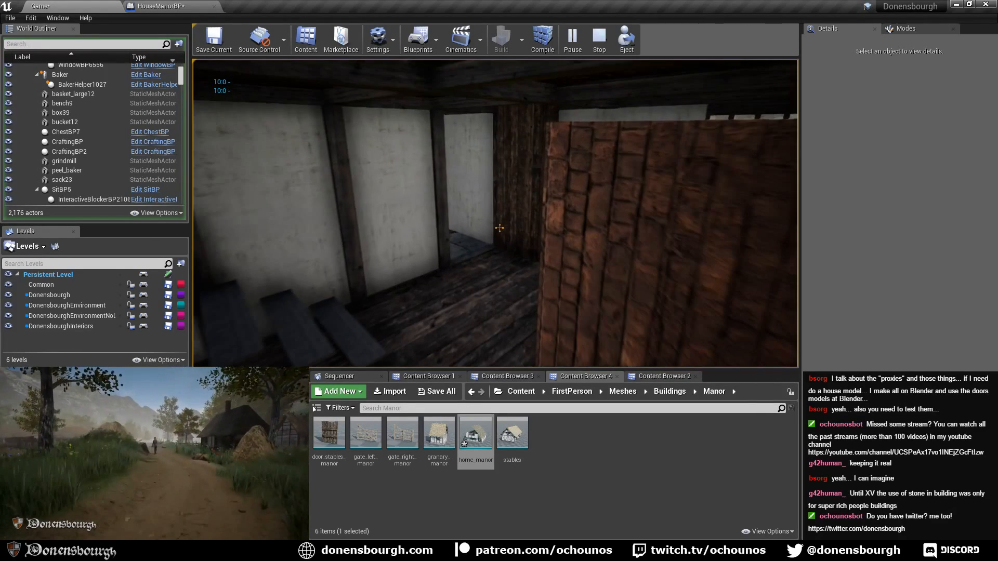
pyautogui.press('w')
# - Walk around the large wooden-floored upper room to check its space, and return to the stairs
pyautogui.press('w')
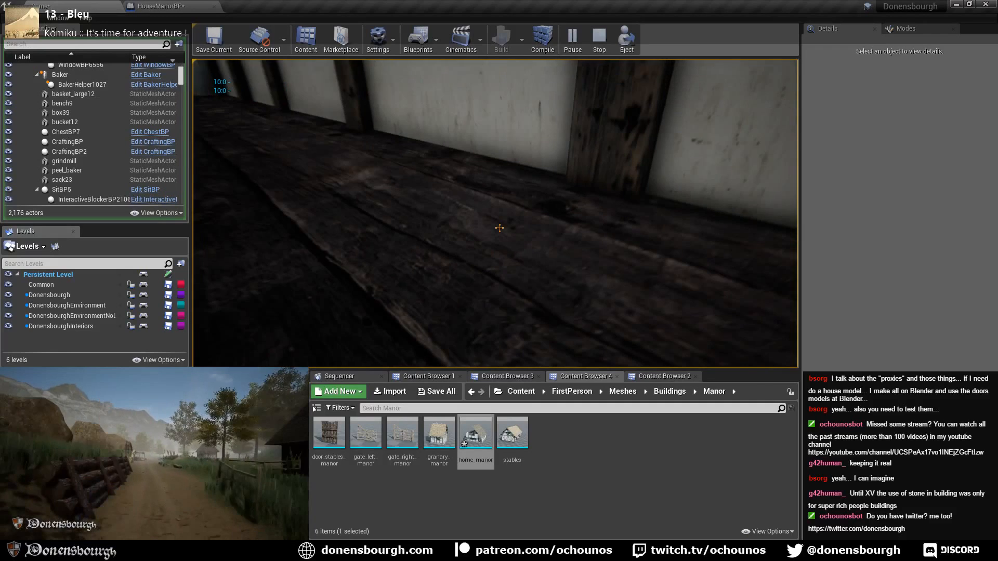
pyautogui.press('w')
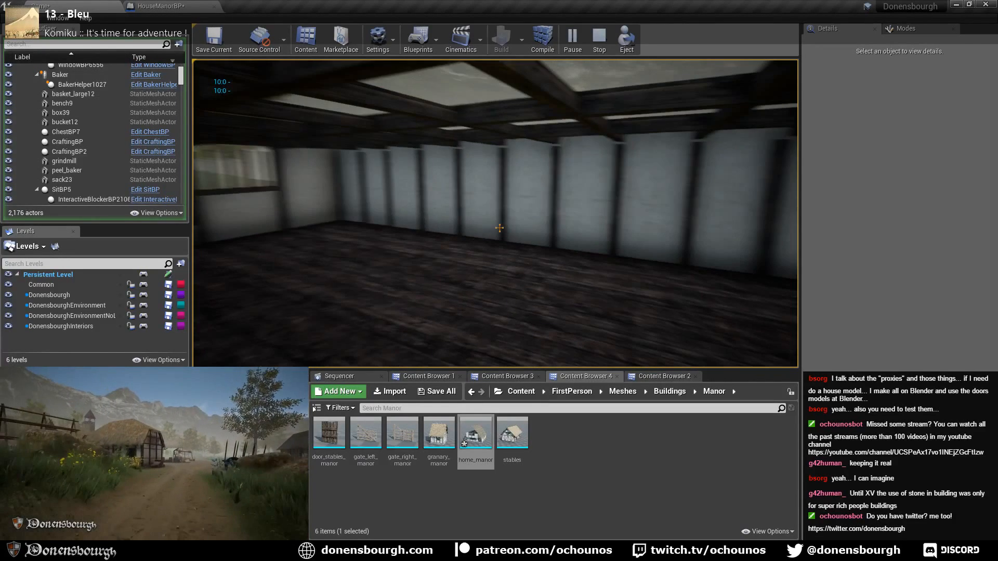
pyautogui.press('w')
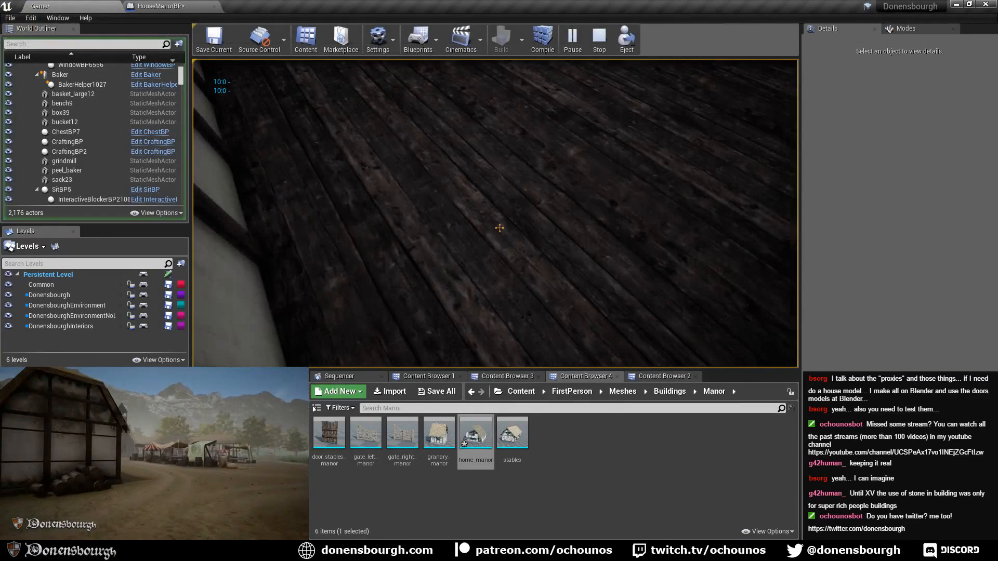
pyautogui.press('w')
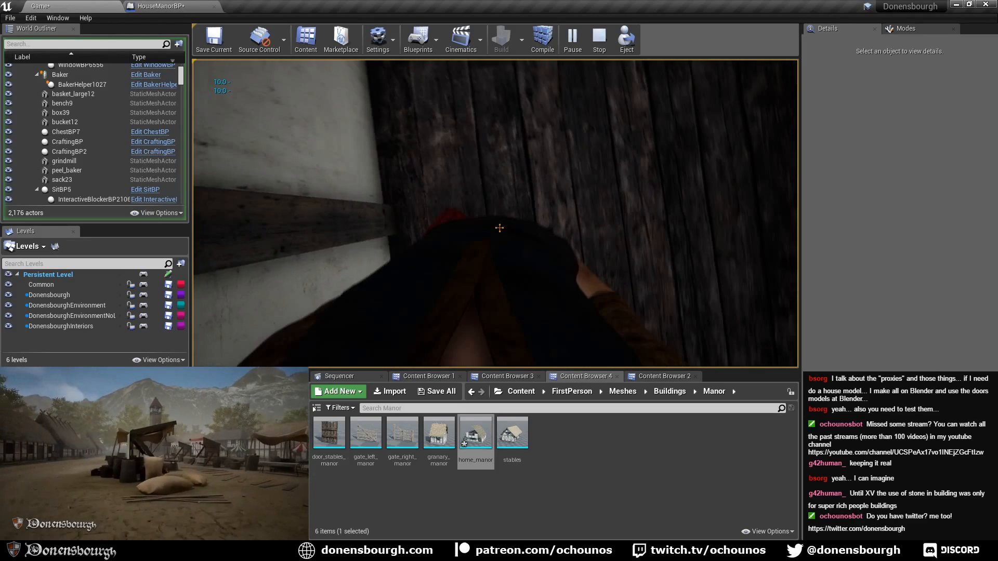
pyautogui.press('w')
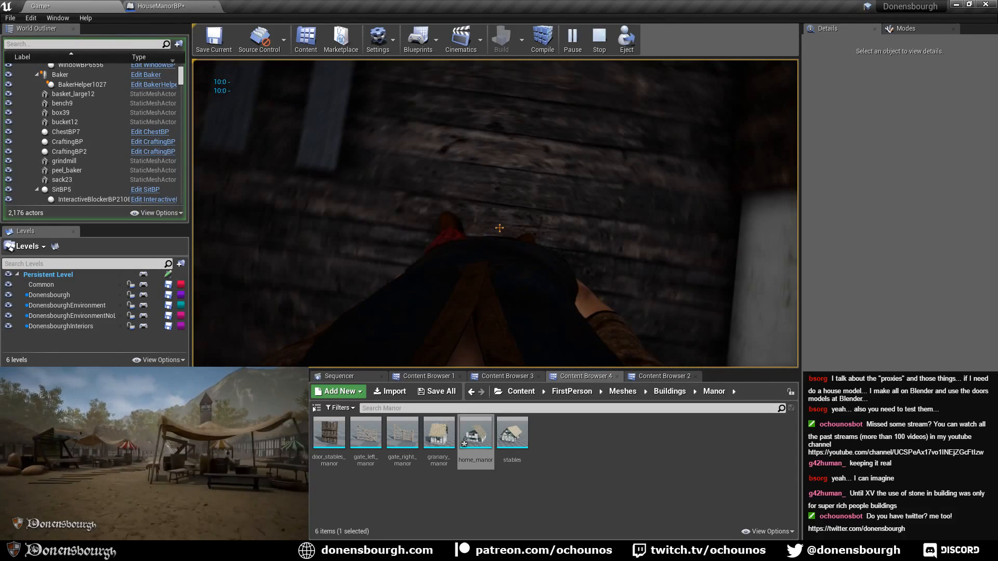
# - Inspect the stone corridor from inside and outside, the surrounding grounds, and the corner beside the brick chimney
pyautogui.press('w')
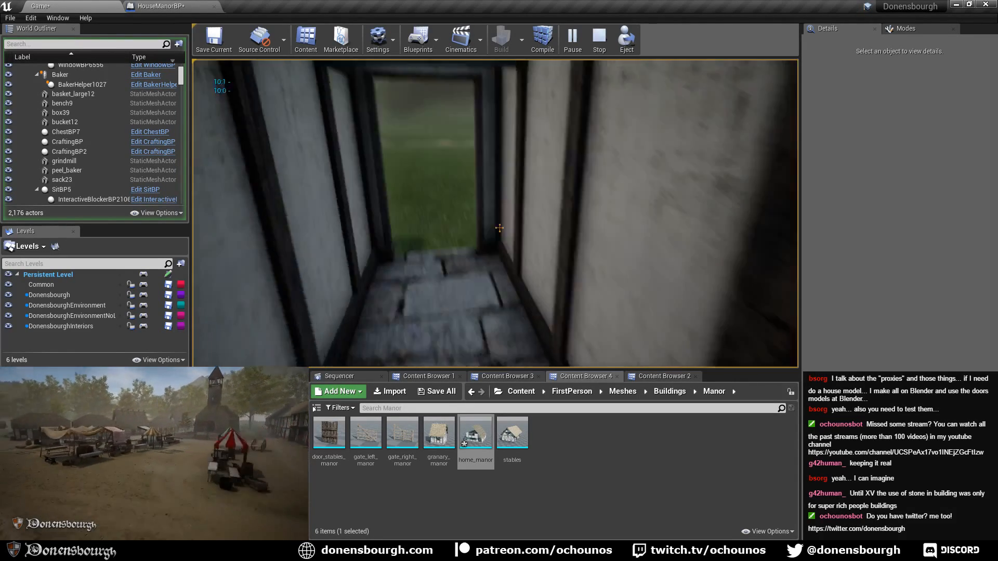
pyautogui.press('w')
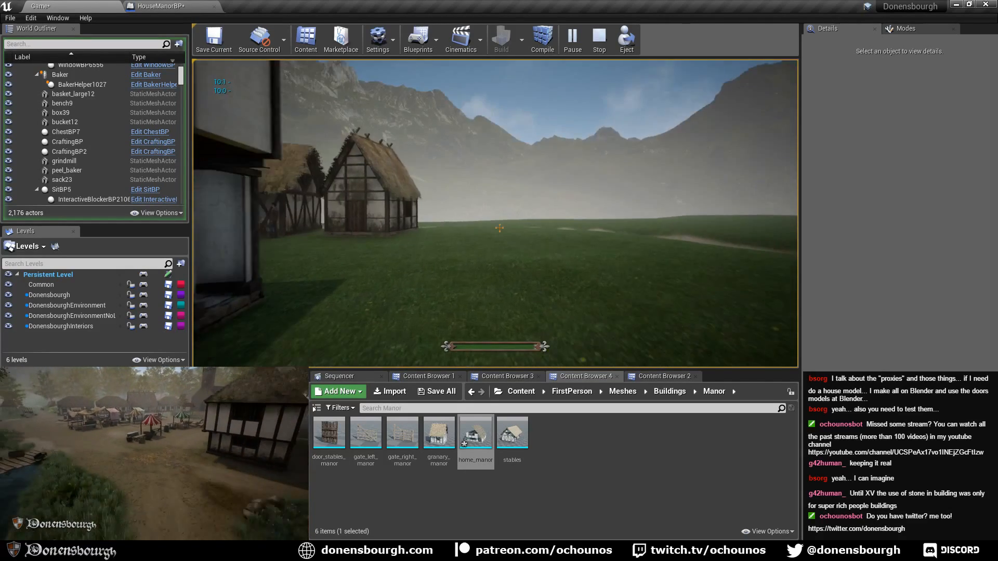
pyautogui.press('w')
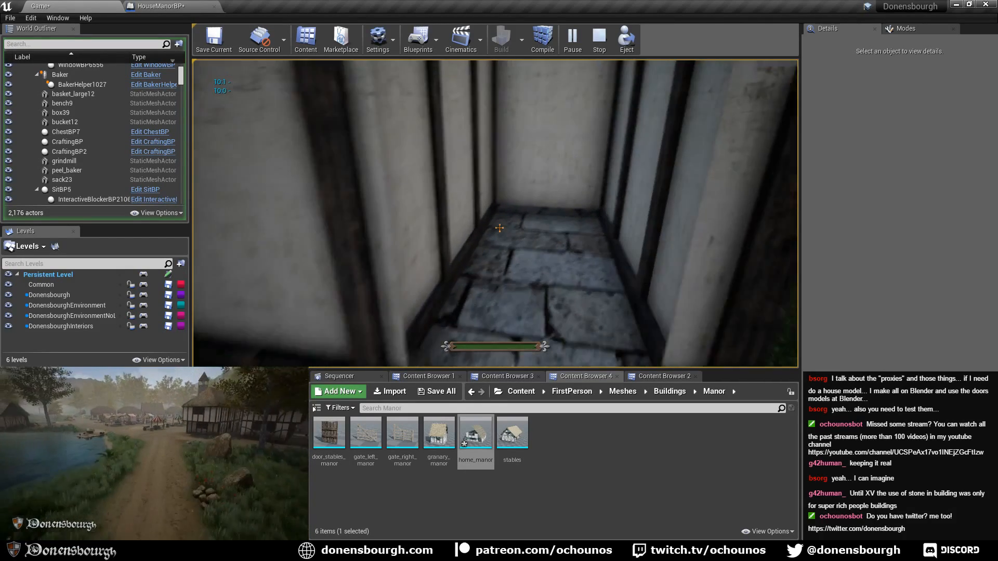
pyautogui.press('s')
pyautogui.press('w')
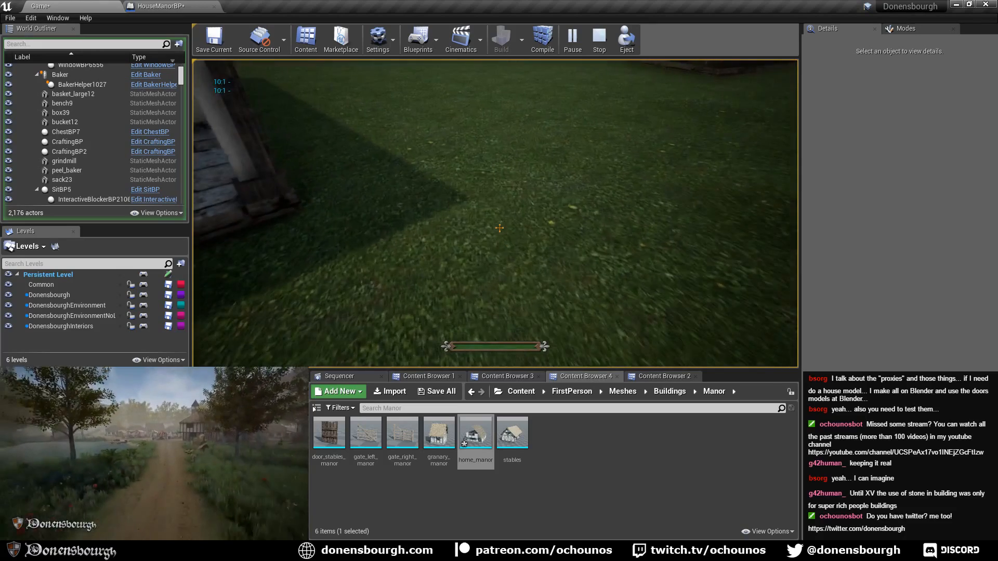
pyautogui.press('w')
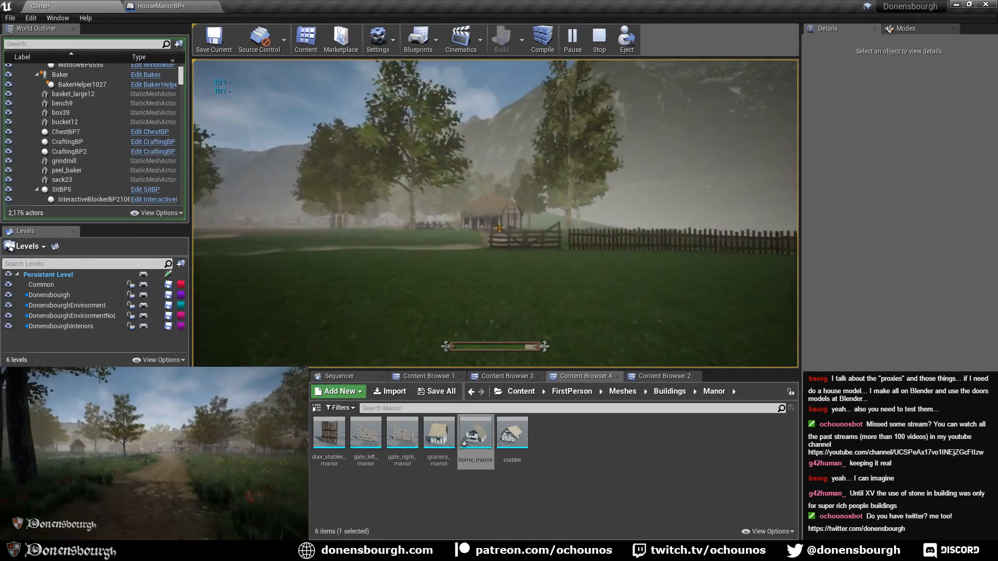
pyautogui.press('w')
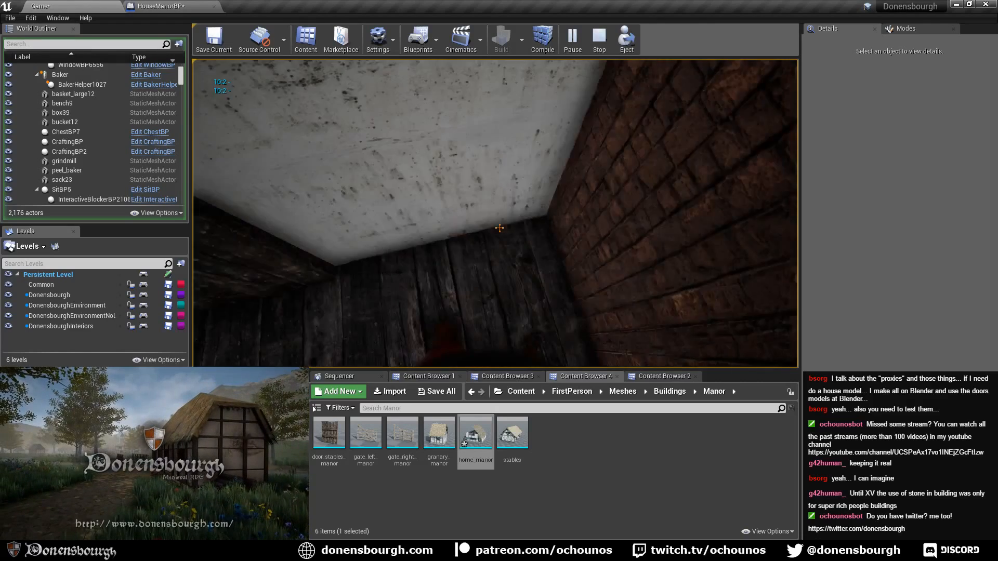
pyautogui.press('w')
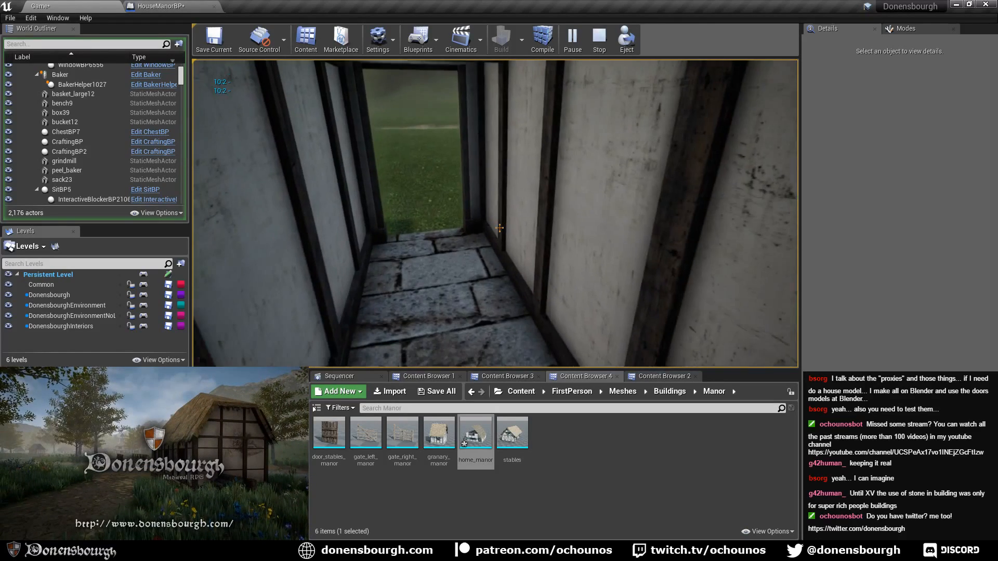
# - Walk out of the stone corridor and around the grounds in play mode to examine the manor house from outside
pyautogui.press('w')
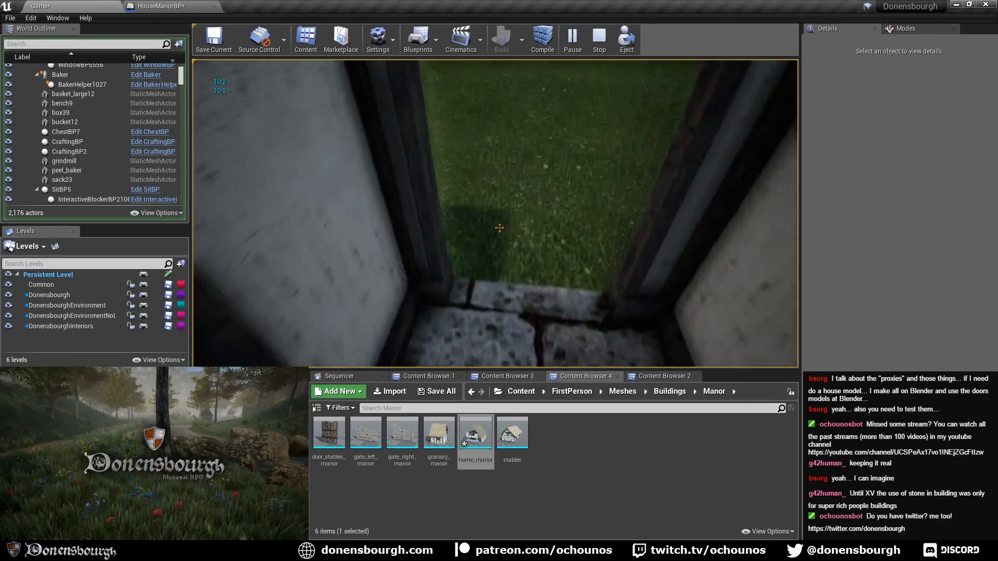
pyautogui.press('w')
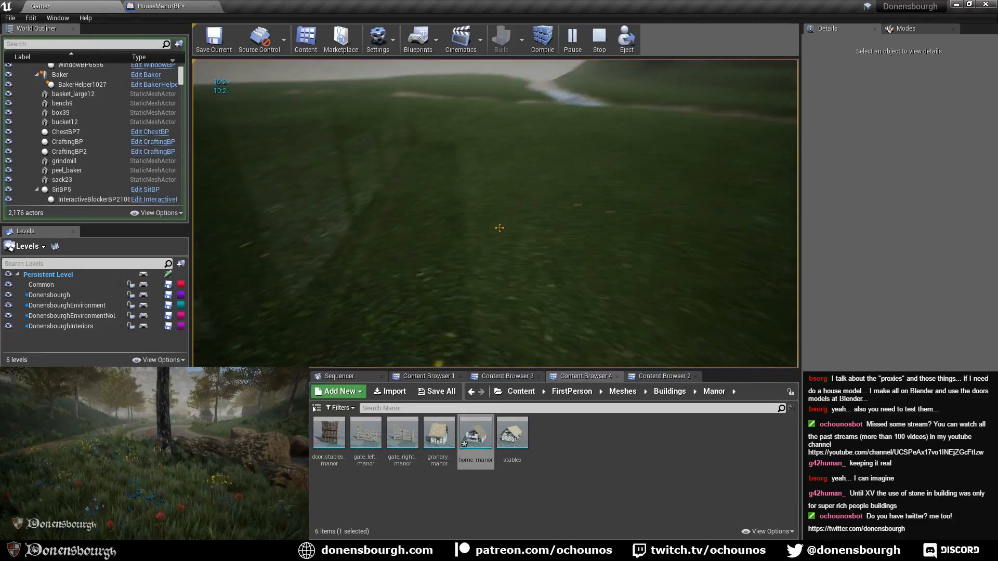
pyautogui.press('w')
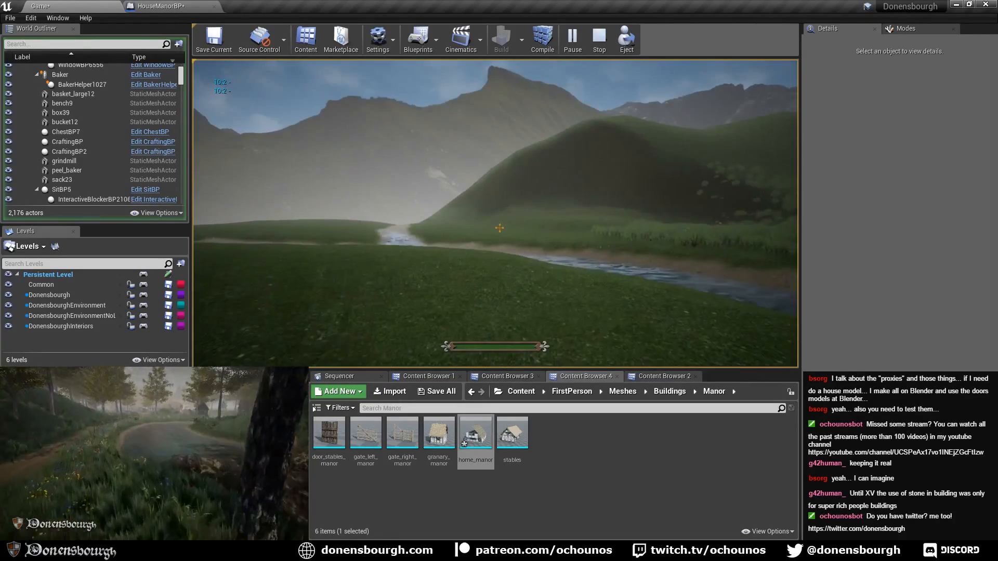
pyautogui.press('w')
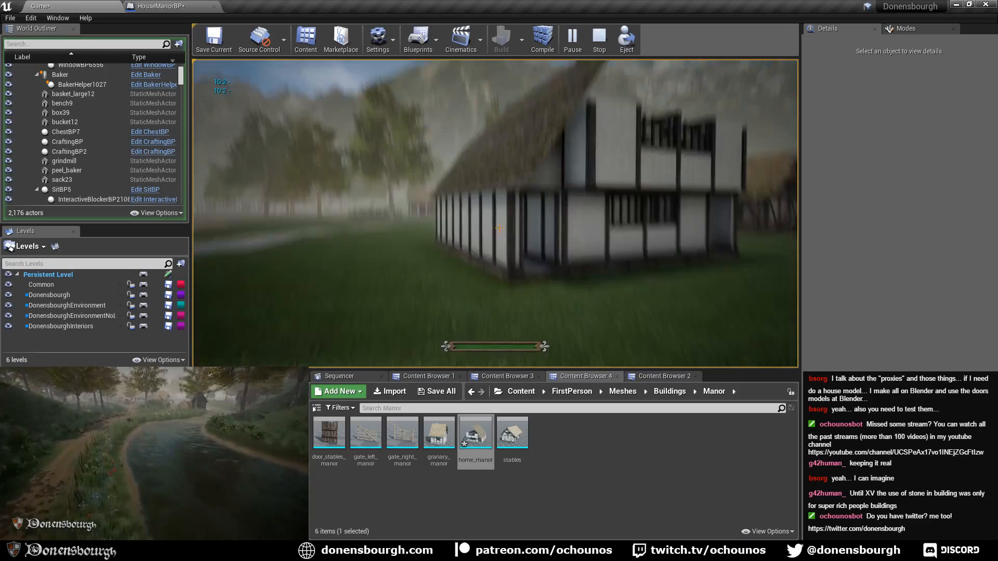
pyautogui.press('w')
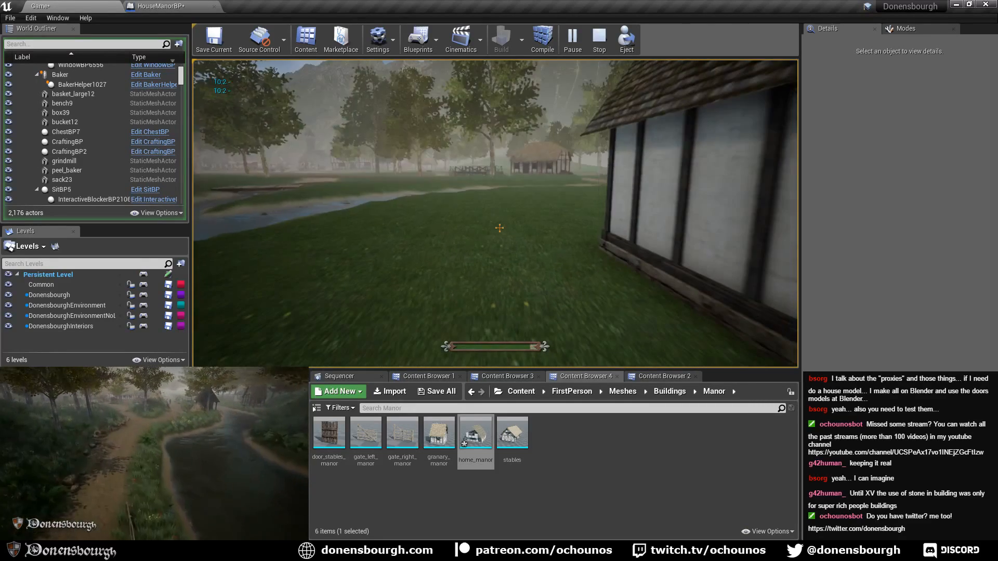
pyautogui.press('w')
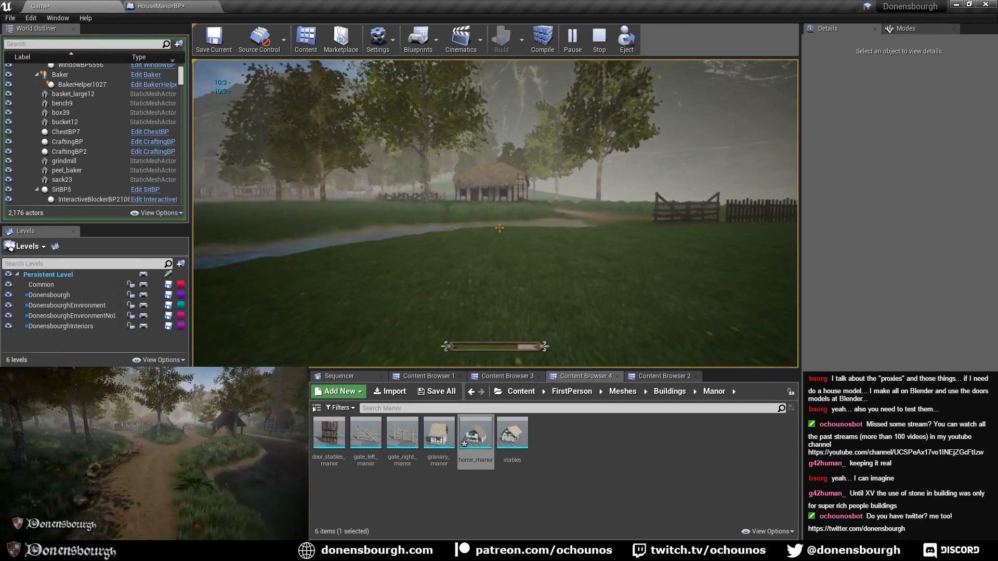
pyautogui.press('s')
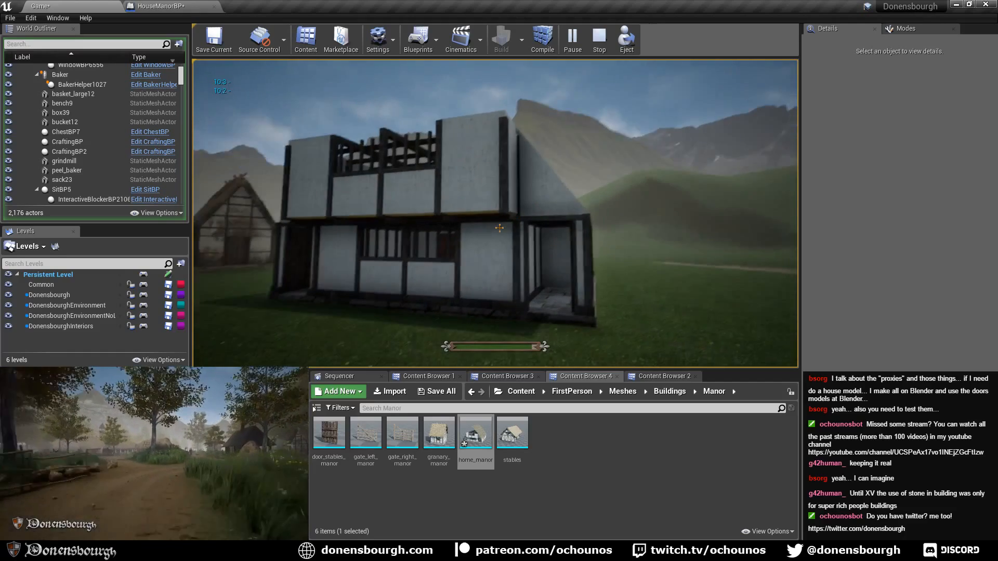
# - Stop the play session and inspect the manor house's exterior and corner door in the level viewport
pyautogui.press('Escape')
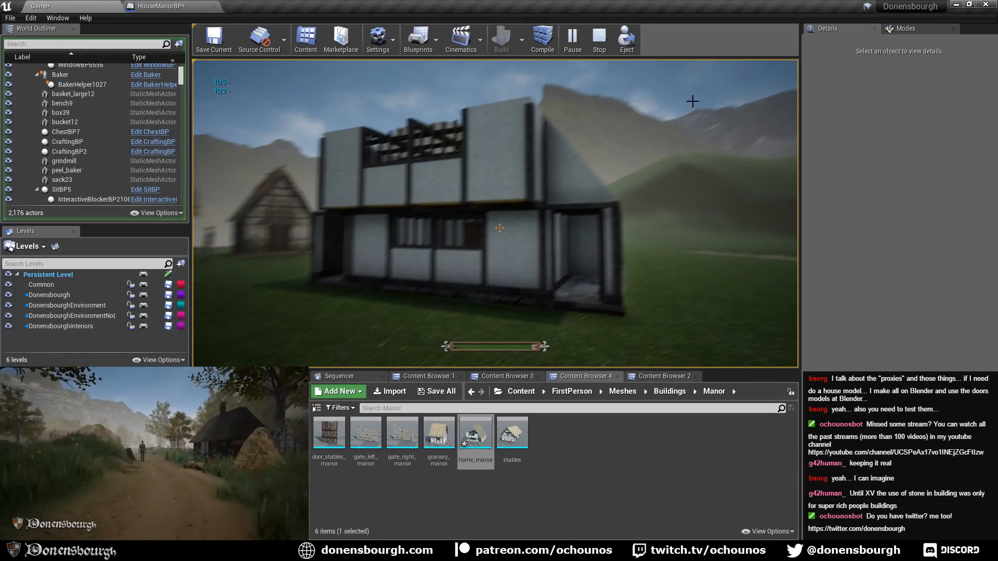
pyautogui.press('Escape')
pyautogui.click(697, 103)
pyautogui.press('a')
pyautogui.moveTo(697, 103); pyautogui.dragTo(655, 111, button='right')
pyautogui.press('d')
pyautogui.press('s')
pyautogui.moveTo(457, 230)
pyautogui.mouseDown(button='right')
pyautogui.moveTo(483, 229)
pyautogui.moveTo(452, 239)
pyautogui.mouseUp(button='right')
pyautogui.press('Escape')
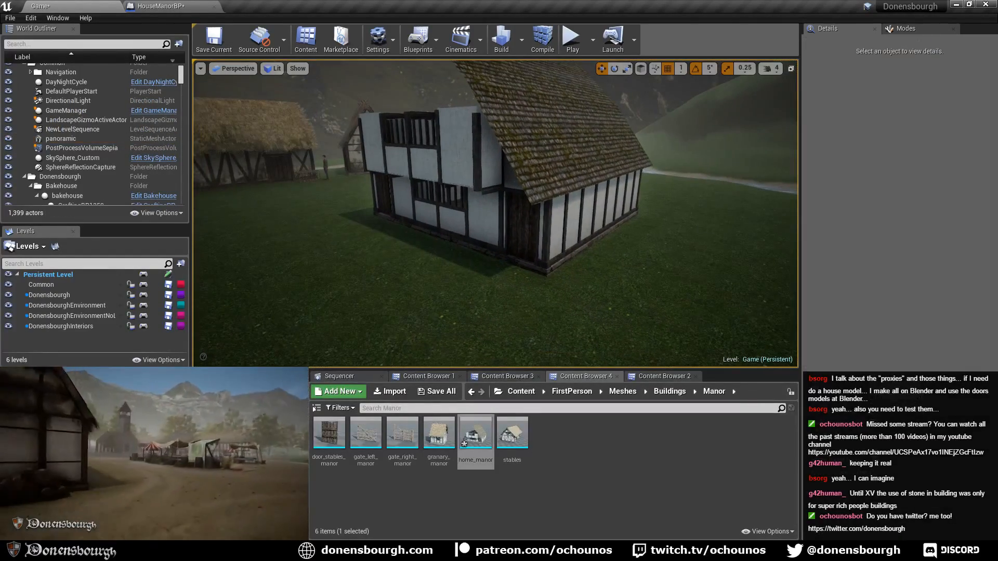
# - Switch to Blender and examine the inner walls around the chimney block, the stairs and the narrow side corridor
pyautogui.hotkey('alt', 'Tab')
pyautogui.scroll(-4, 398, 324)
pyautogui.moveTo(397, 324); pyautogui.dragTo(425, 305, button='middle')
pyautogui.scroll(5, 475, 385)
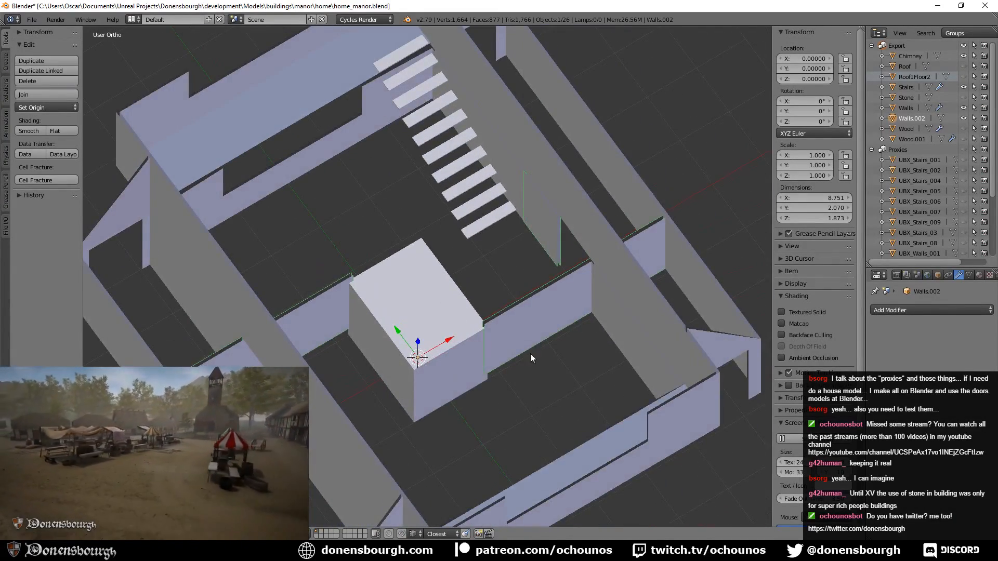
pyautogui.keyDown('shift'); pyautogui.moveTo(571, 407); pyautogui.dragTo(594, 329, button='middle'); pyautogui.keyUp('shift')
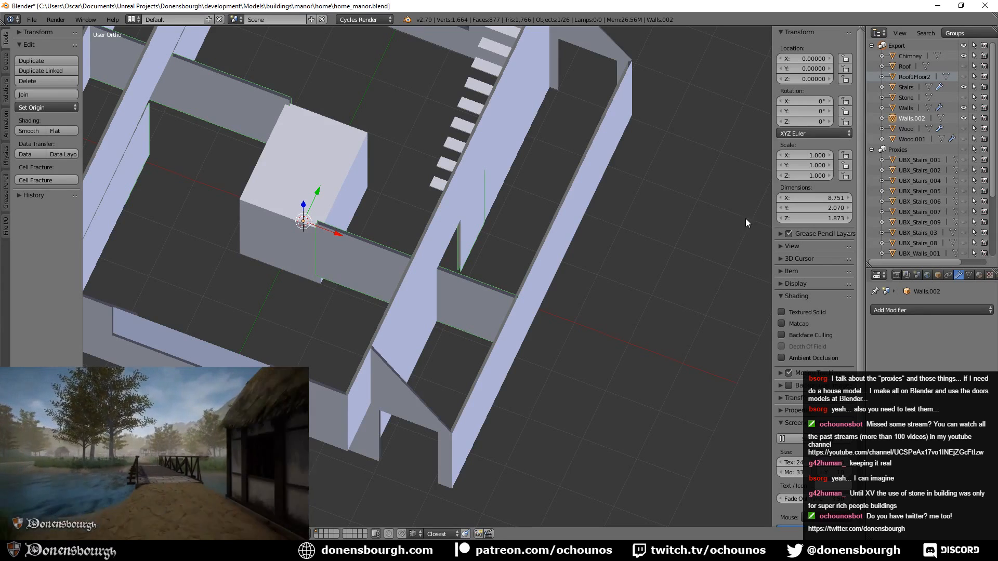
# - Toggle the visibility of collision proxies UBX_Walls_008, UBX_Walls_007 and UBX_Walls_006 to identify their walls, and select UBX_Walls_006
pyautogui.scroll(-4, 945, 224)
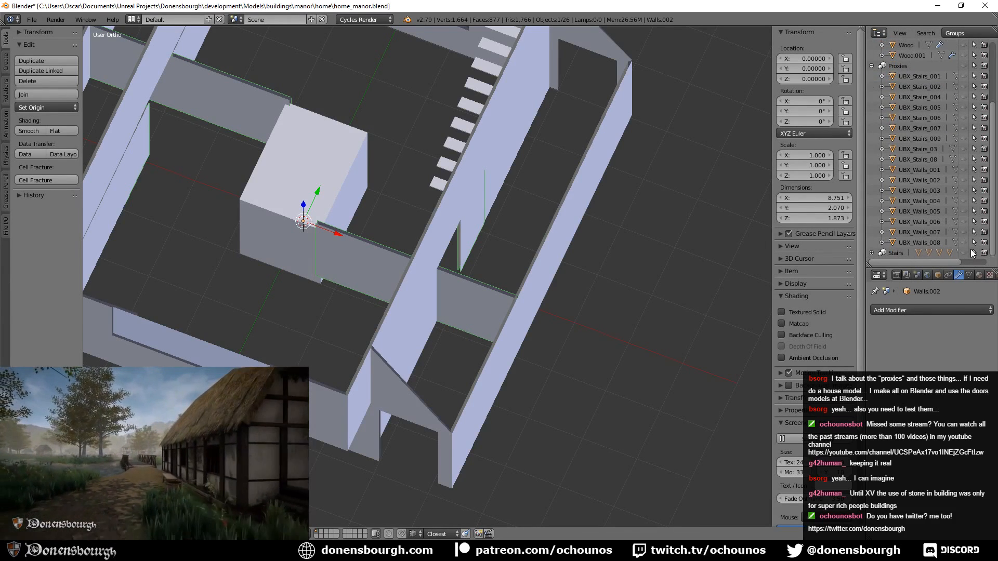
pyautogui.click(963, 242)
pyautogui.click(963, 243)
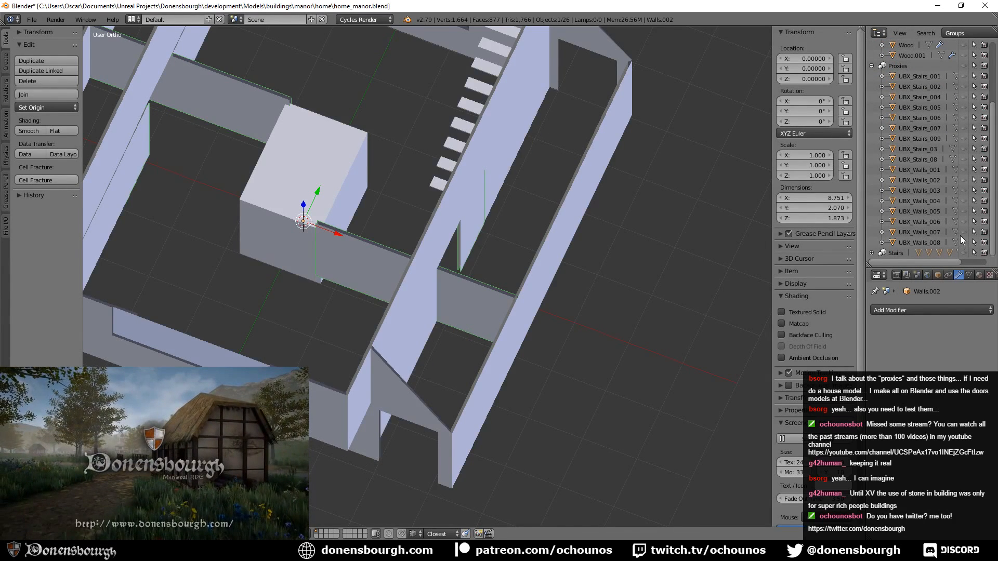
pyautogui.click(964, 233)
pyautogui.click(963, 233)
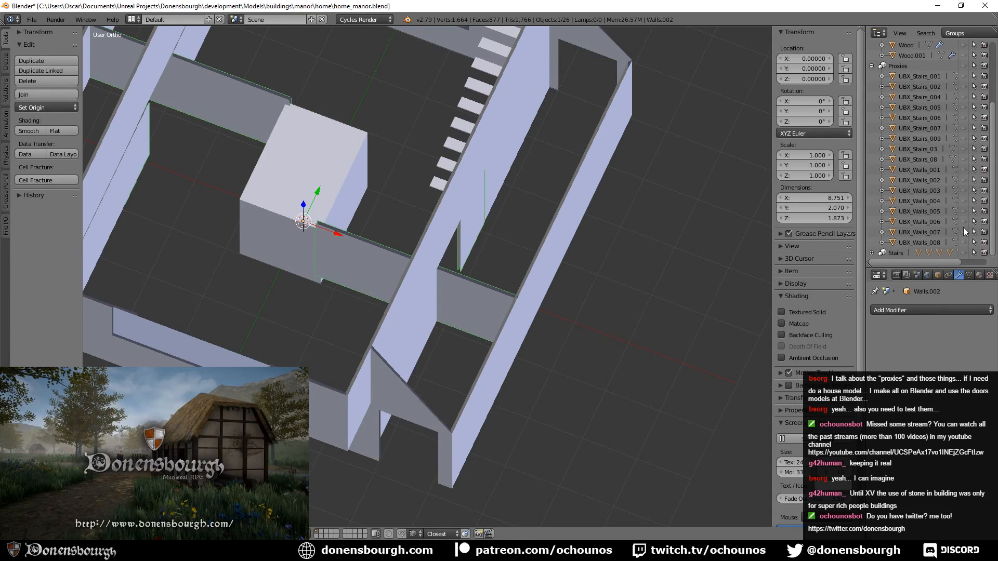
pyautogui.click(963, 221)
pyautogui.click(963, 220)
pyautogui.click(963, 221)
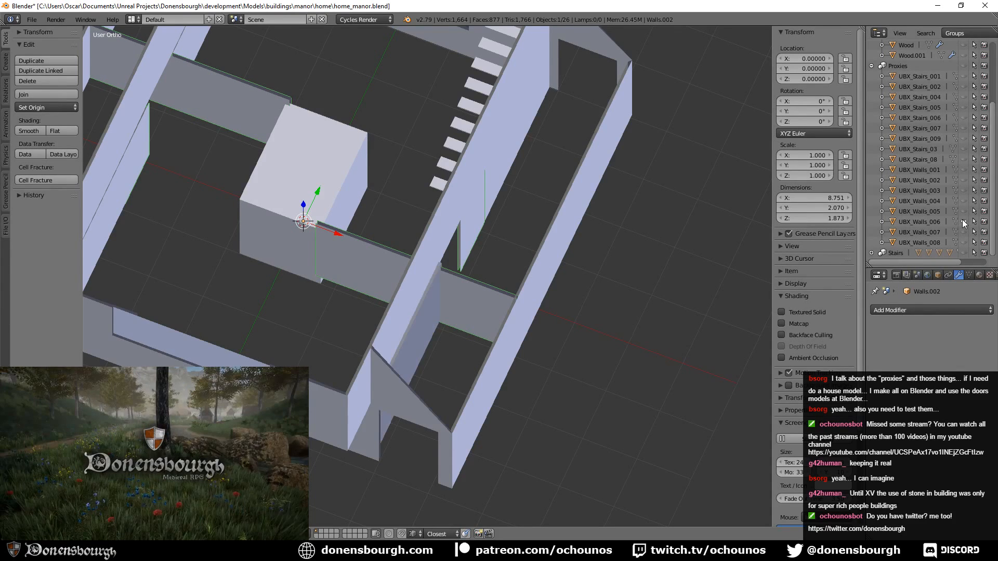
pyautogui.click(963, 221)
pyautogui.click(919, 222)
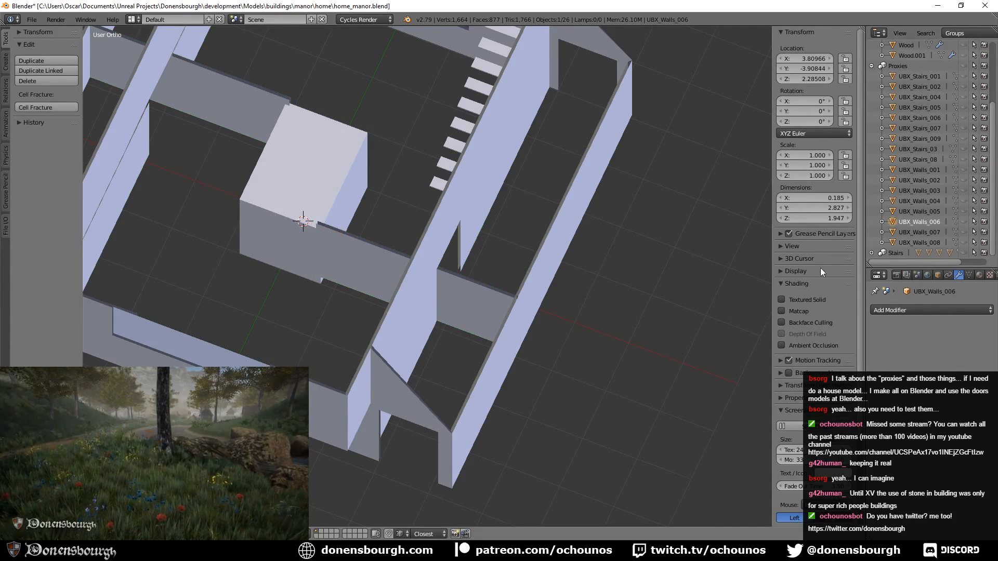
# - Unhide the wall proxy UBX_Walls_006 and duplicate it in place
pyautogui.click(963, 221)
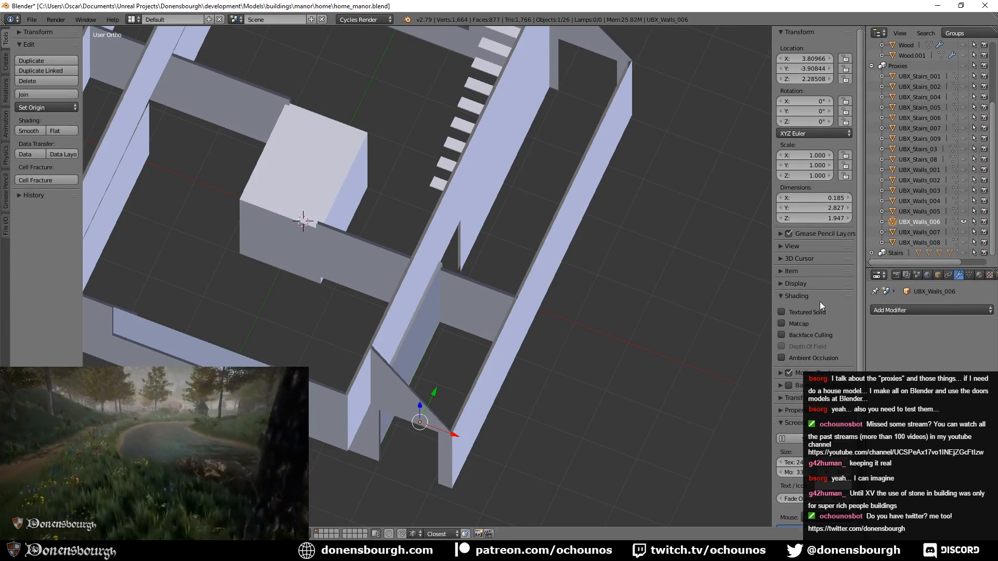
pyautogui.press('Tab')
pyautogui.press('Tab')
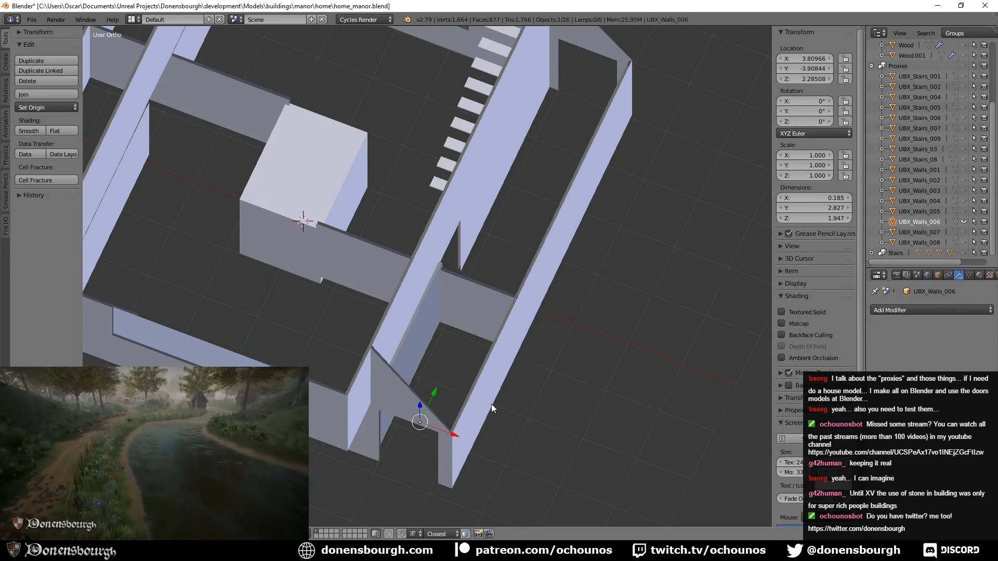
pyautogui.hotkey('shift', 'd')
pyautogui.rightClick(491, 404)
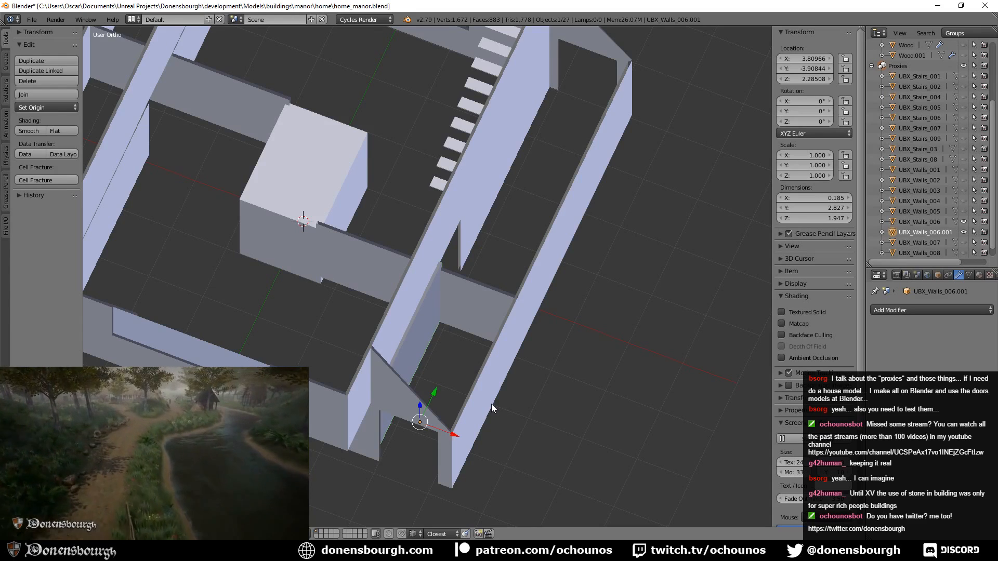
pyautogui.keyDown('shift'); pyautogui.moveTo(550, 364); pyautogui.dragTo(555, 411, button='middle'); pyautogui.keyUp('shift')
# - Move the copy's whole mesh along Y to the wall stretch beside the stairs, at a median Y of about 6.32
pyautogui.press('Tab')
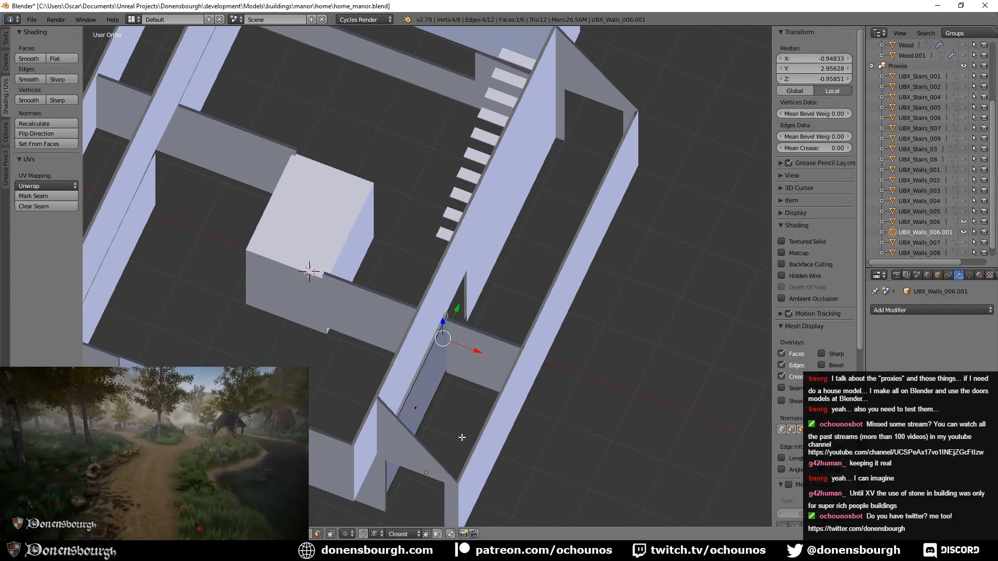
pyautogui.press('a')
pyautogui.press('g')
pyautogui.press('y')
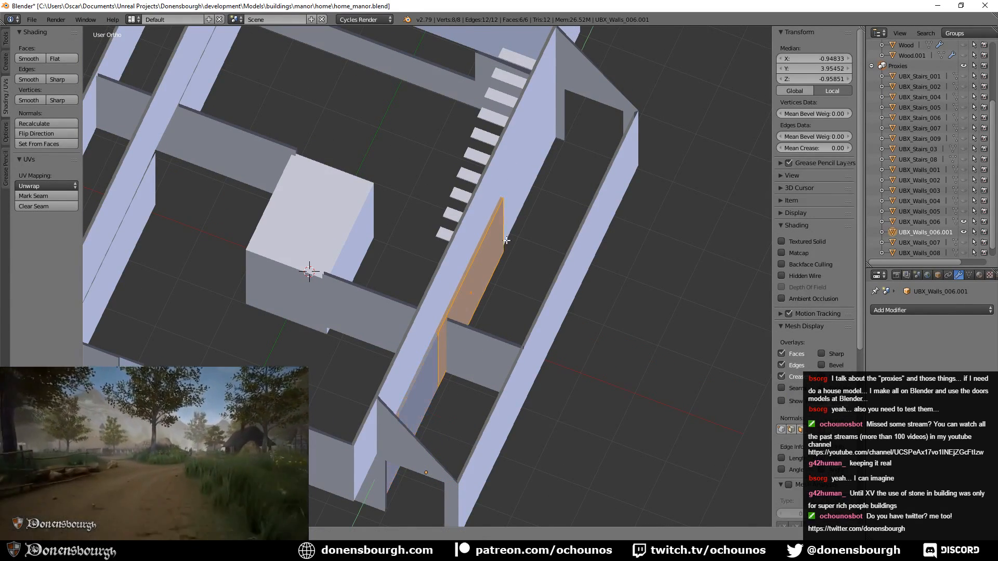
pyautogui.click(537, 167)
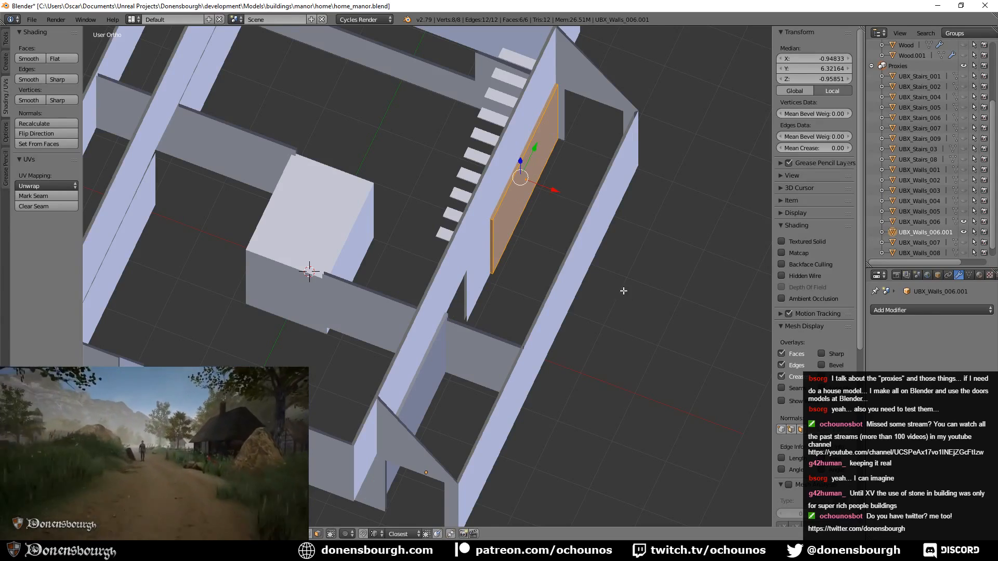
# - Select the copied wall's end face nearest the doorway and unhide the Wood object
pyautogui.moveTo(624, 291); pyautogui.dragTo(458, 383, button='middle')
pyautogui.moveTo(671, 395); pyautogui.dragTo(520, 413, button='middle')
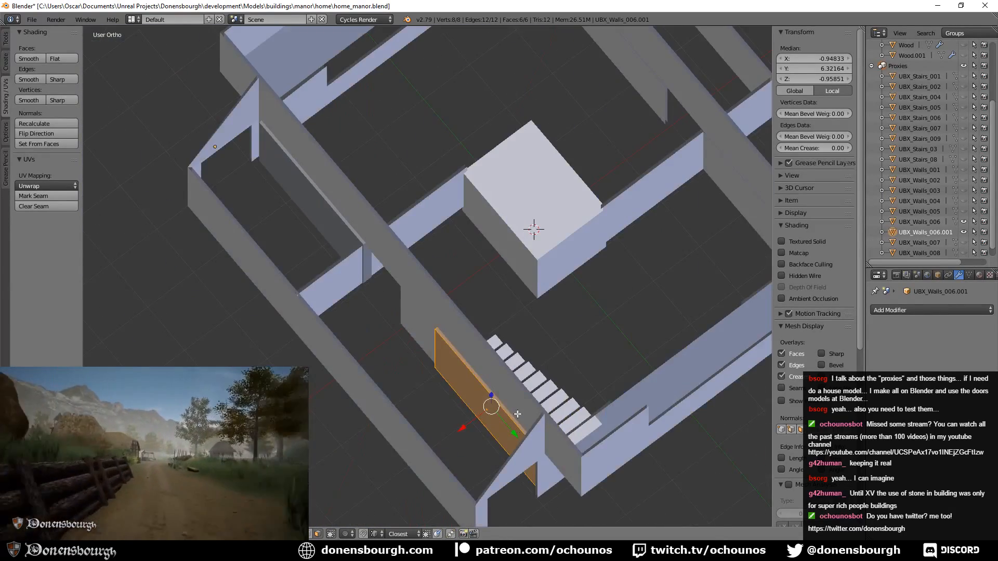
pyautogui.scroll(3, 520, 414)
pyautogui.keyDown('shift'); pyautogui.moveTo(519, 495); pyautogui.dragTo(434, 388, button='middle'); pyautogui.keyUp('shift')
pyautogui.scroll(2, 517, 397)
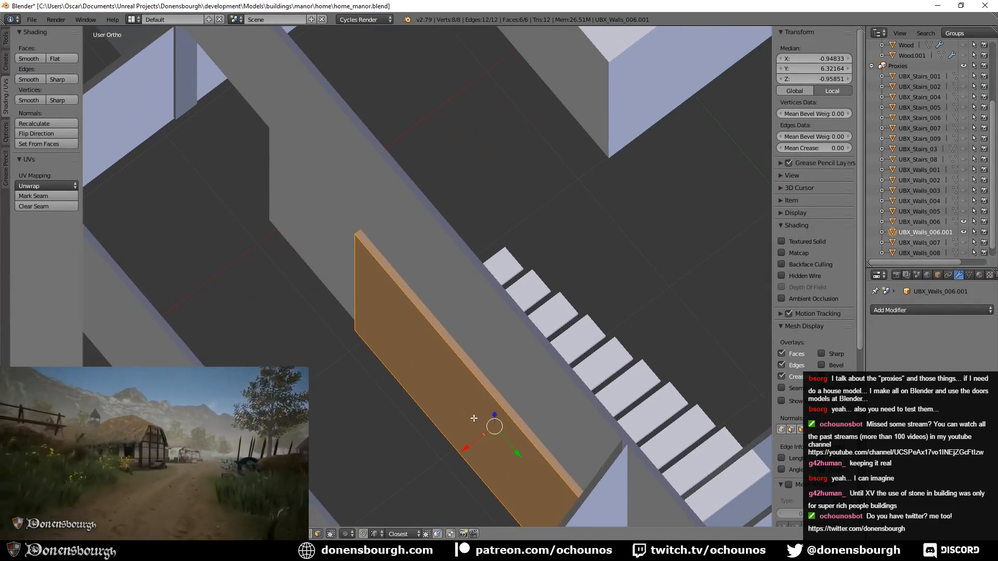
pyautogui.moveTo(343, 313); pyautogui.dragTo(439, 310, button='middle')
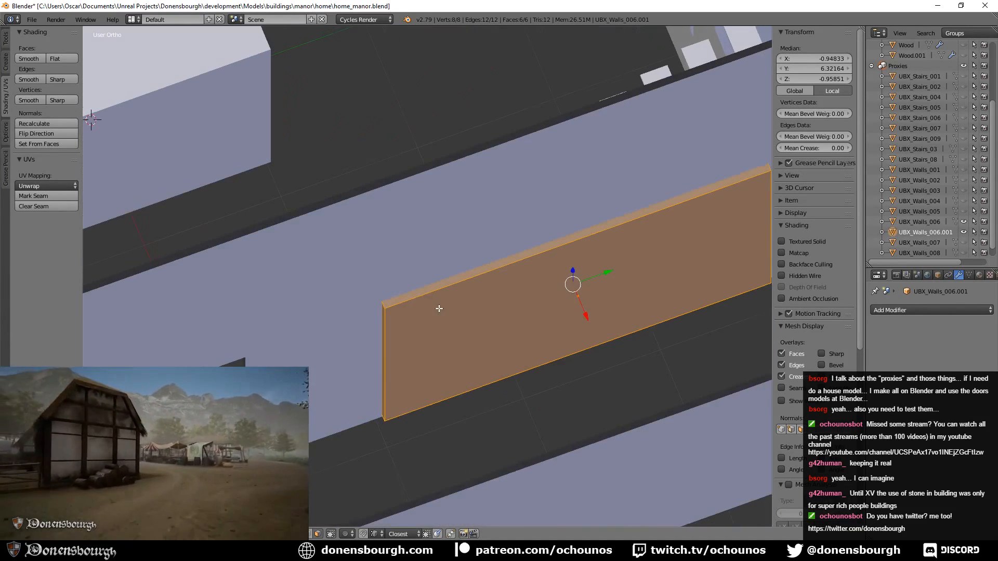
pyautogui.rightClick(383, 345)
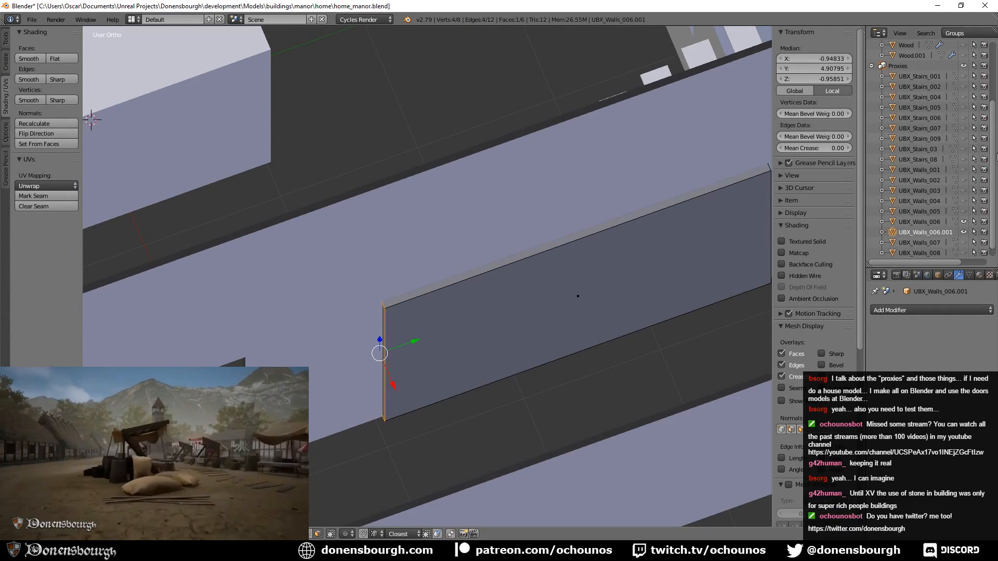
pyautogui.scroll(4, 968, 107)
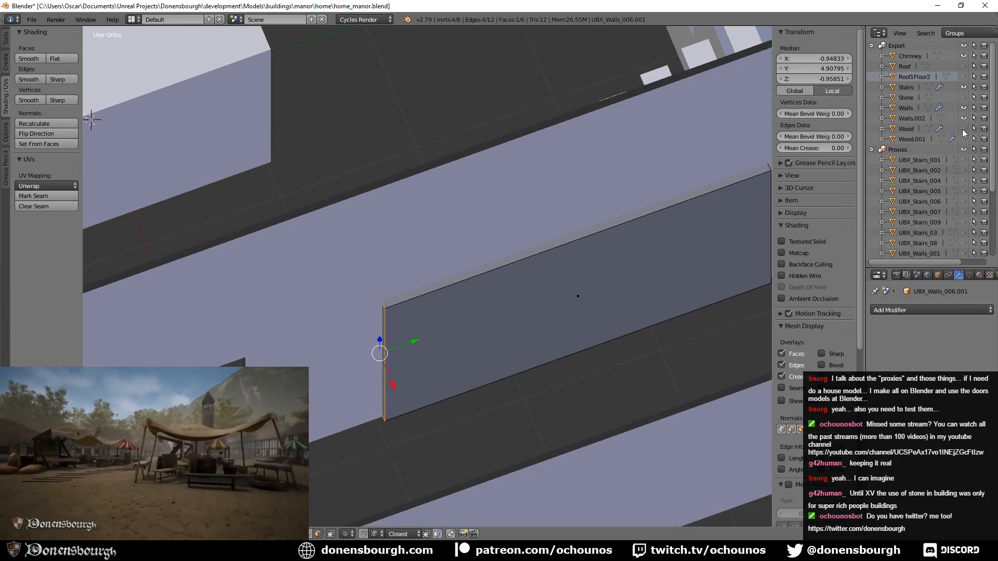
pyautogui.click(964, 129)
# - Extend the selected end face along Y to the wooden doorway post, at about Y 3.93, and finish mesh editing
pyautogui.moveTo(403, 343); pyautogui.dragTo(273, 388)
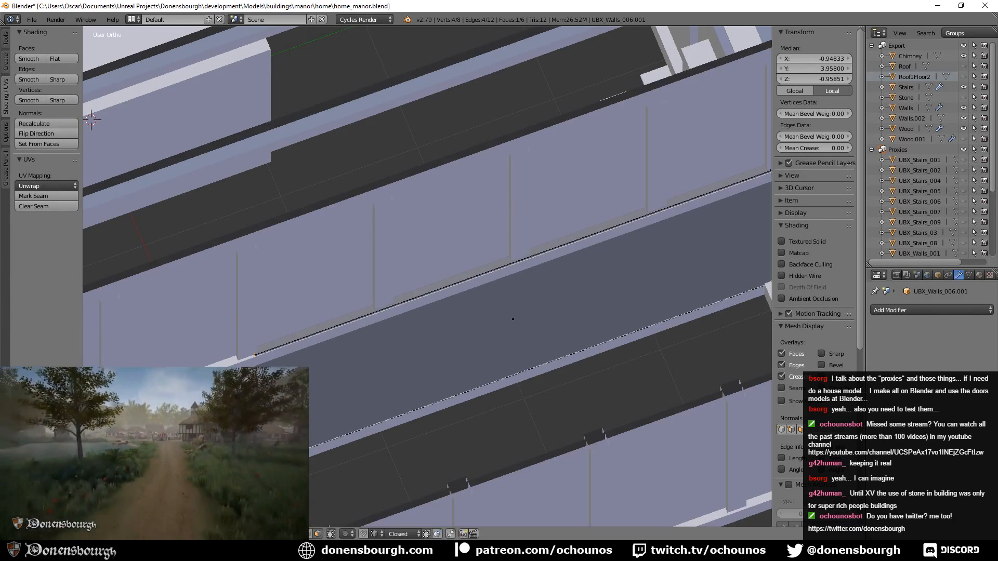
pyautogui.keyDown('shift'); pyautogui.moveTo(274, 388); pyautogui.dragTo(389, 372, button='middle'); pyautogui.keyUp('shift')
pyautogui.moveTo(389, 372); pyautogui.dragTo(388, 373)
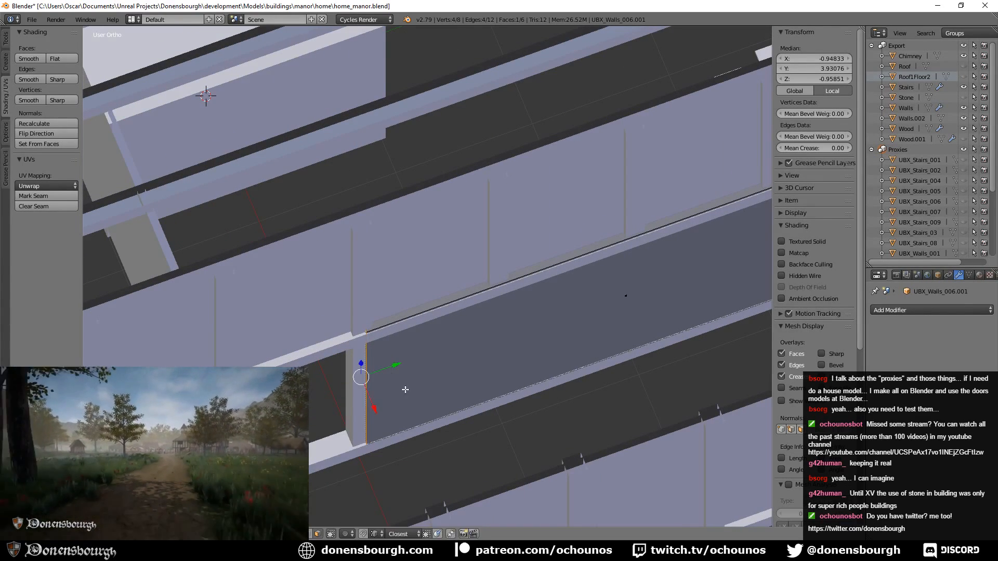
pyautogui.moveTo(442, 405)
pyautogui.keyDown('shift'); pyautogui.mouseDown(button='middle')
pyautogui.moveTo(486, 395)
pyautogui.moveTo(451, 398)
pyautogui.mouseUp(button='middle'); pyautogui.keyUp('shift')
pyautogui.keyDown('shift'); pyautogui.moveTo(499, 433); pyautogui.dragTo(471, 429, button='middle'); pyautogui.keyUp('shift')
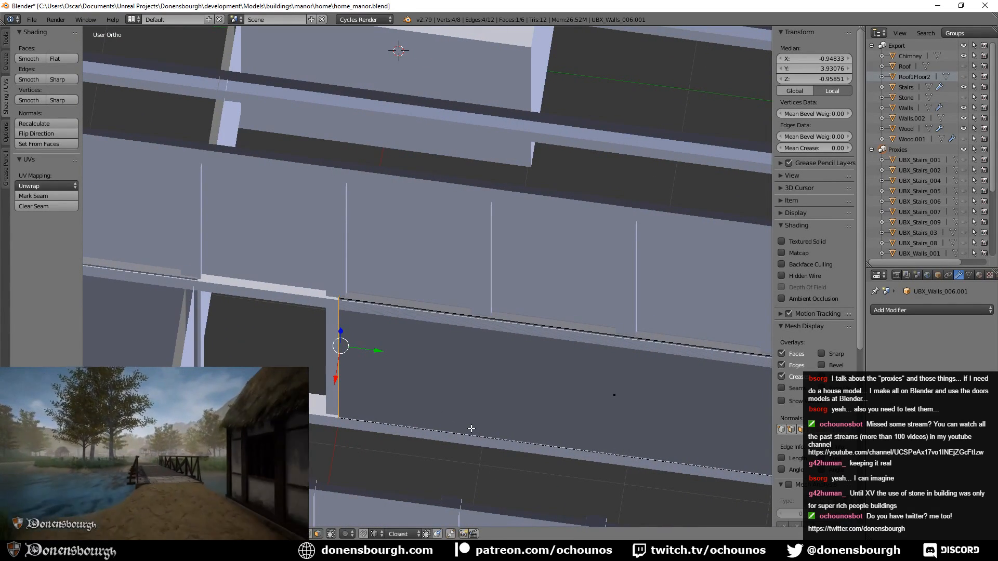
pyautogui.moveTo(438, 444); pyautogui.dragTo(485, 386, button='middle')
pyautogui.press('Tab')
# - Rename the copied wall proxy as UBX_Walls_009
pyautogui.scroll(-5, 913, 214)
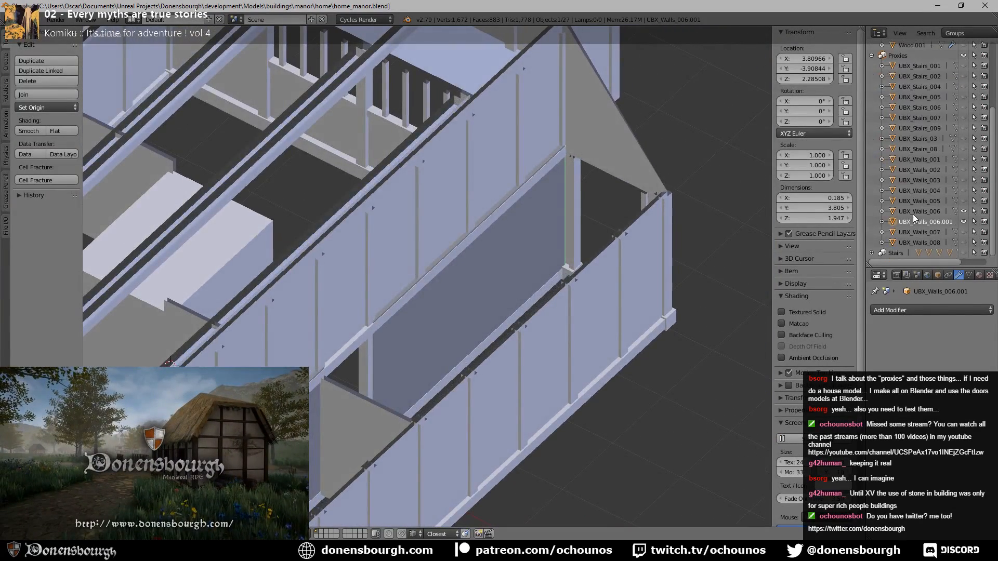
pyautogui.doubleClick(938, 219)
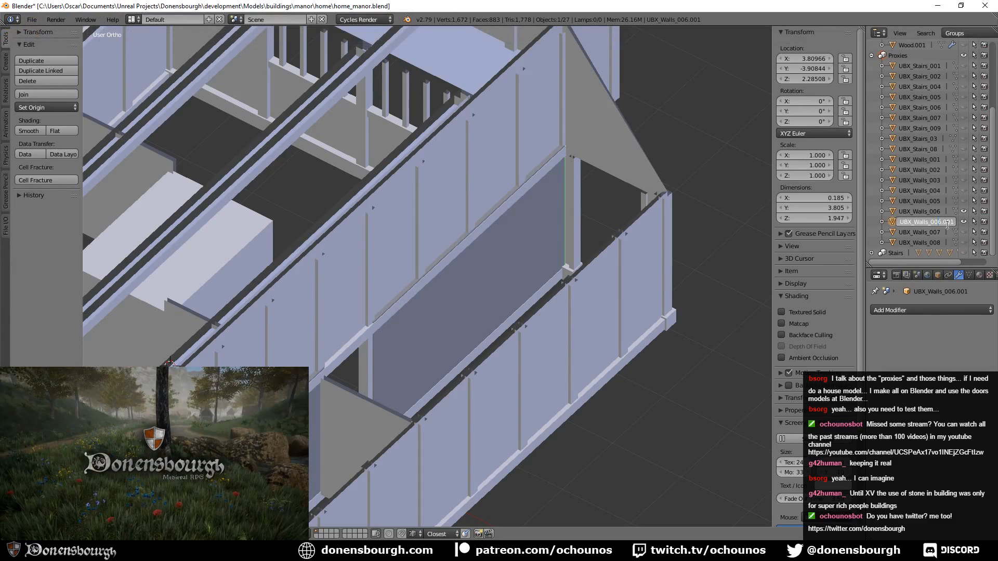
pyautogui.write('UBX_Walls_009')
pyautogui.press('Return')
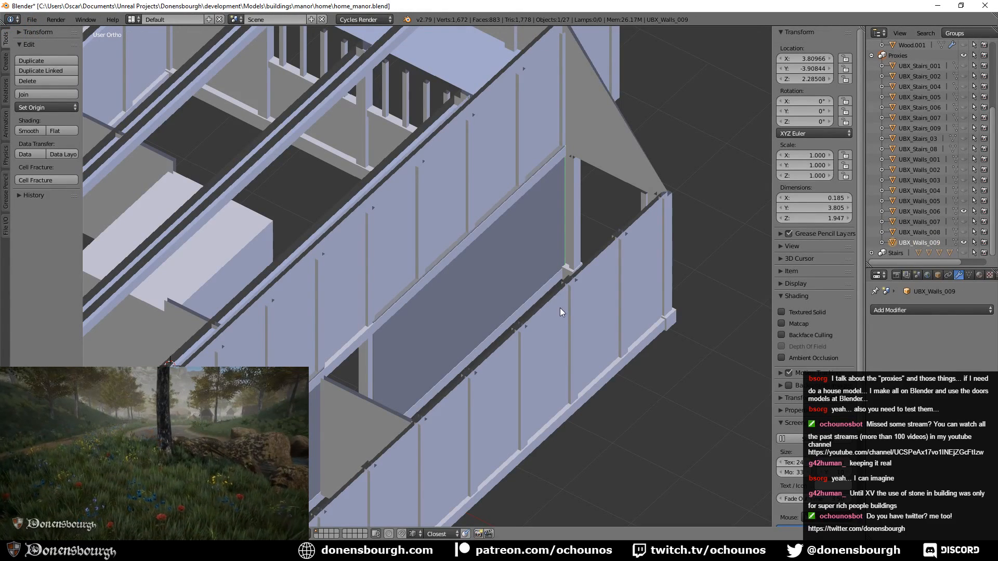
# - Unhide all objects in the Proxies group
pyautogui.keyDown('shift'); pyautogui.moveTo(740, 359); pyautogui.dragTo(764, 295, button='middle'); pyautogui.keyUp('shift')
pyautogui.scroll(1, 967, 104)
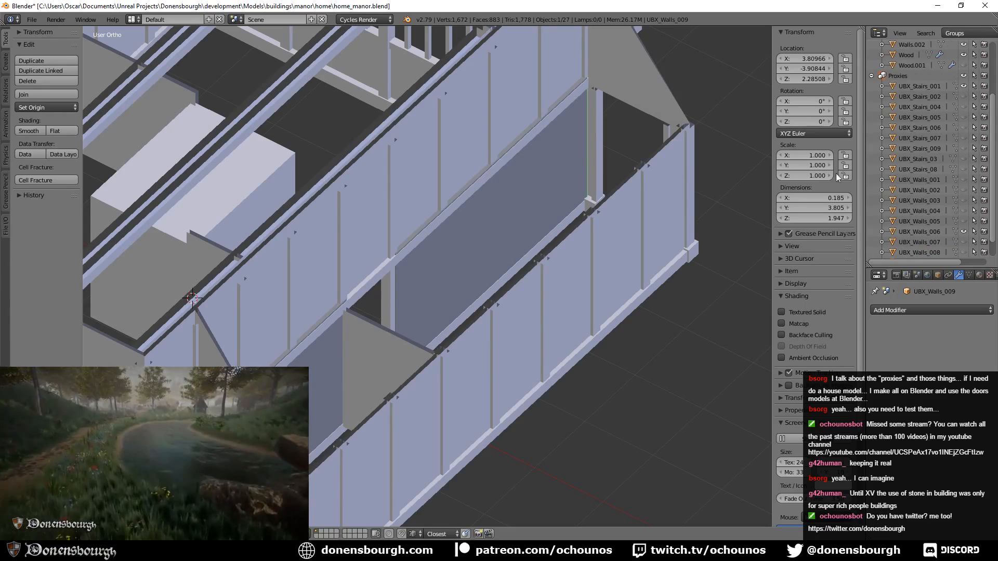
pyautogui.click(964, 76)
pyautogui.scroll(-3, 645, 342)
pyautogui.moveTo(566, 370); pyautogui.dragTo(494, 378, button='middle')
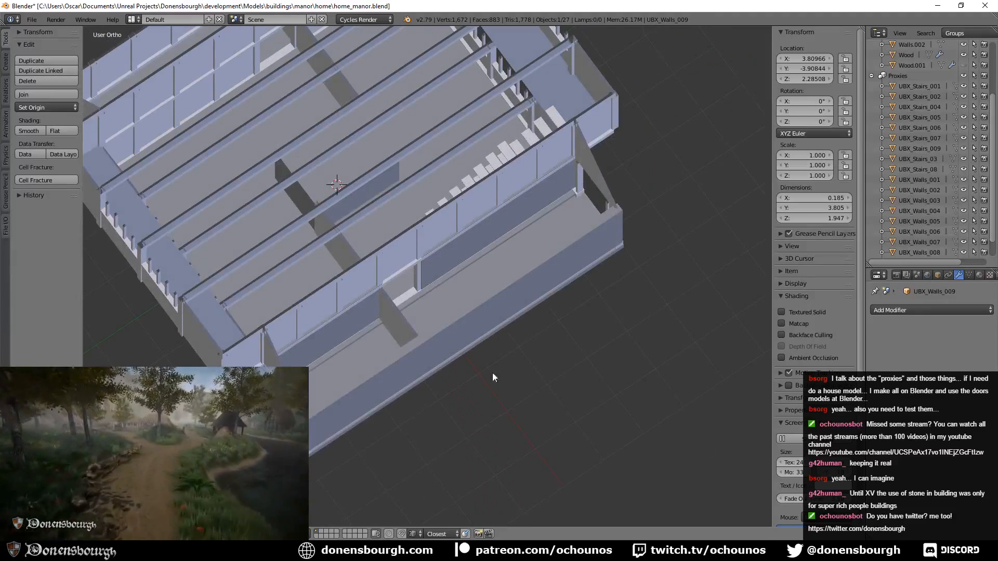
# - Duplicate UBX_Walls_006 in place and rotate the copy's whole mesh 90° about Z
pyautogui.rightClick(355, 312)
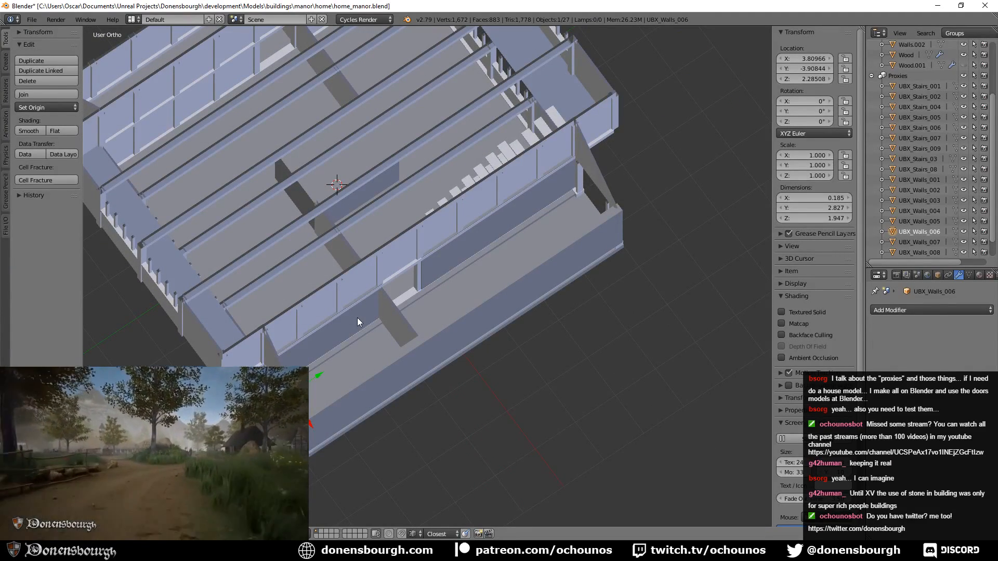
pyautogui.hotkey('shift', 'd')
pyautogui.rightClick(357, 318)
pyautogui.press('Tab')
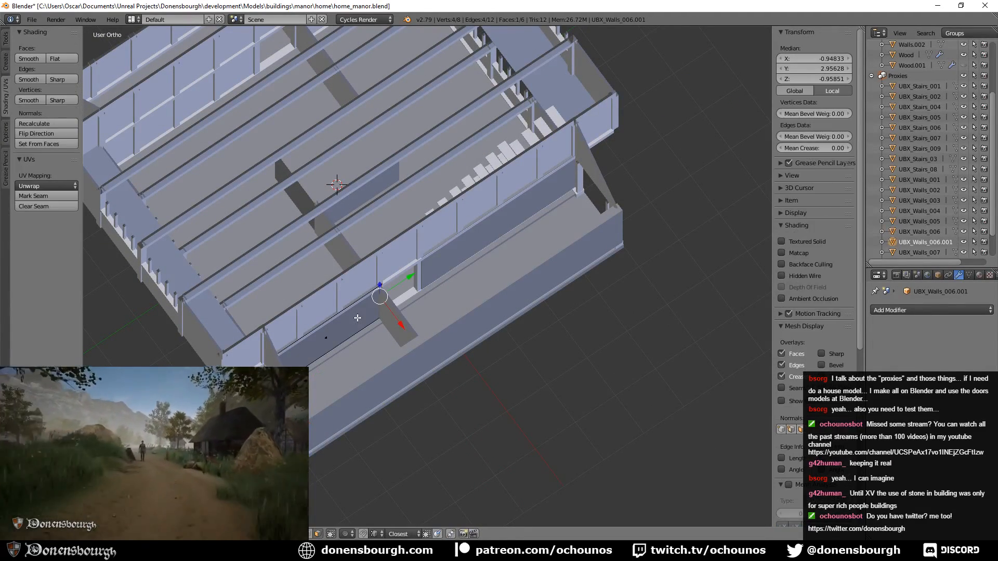
pyautogui.press('a')
pyautogui.press('a')
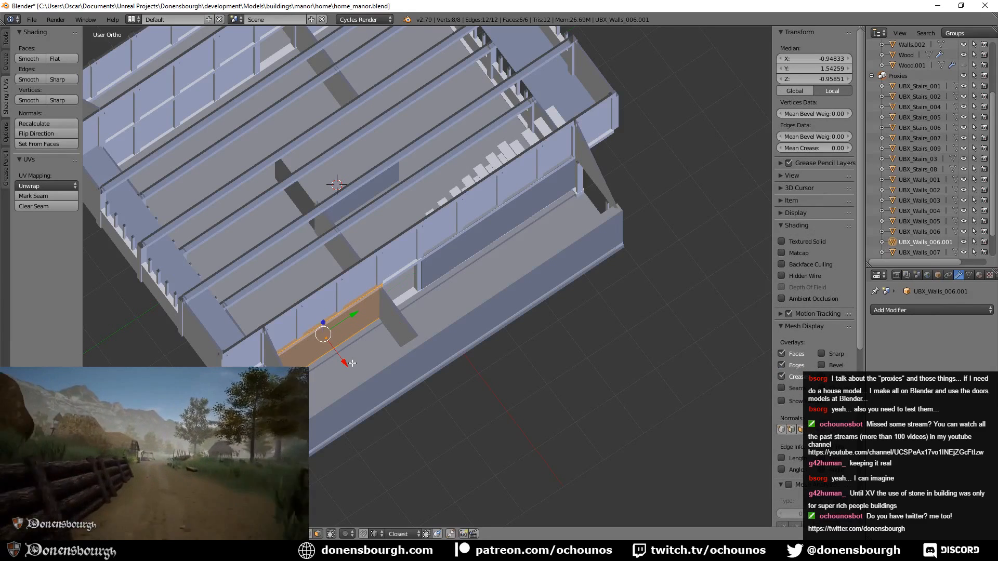
pyautogui.write('sz90')
pyautogui.press('Return')
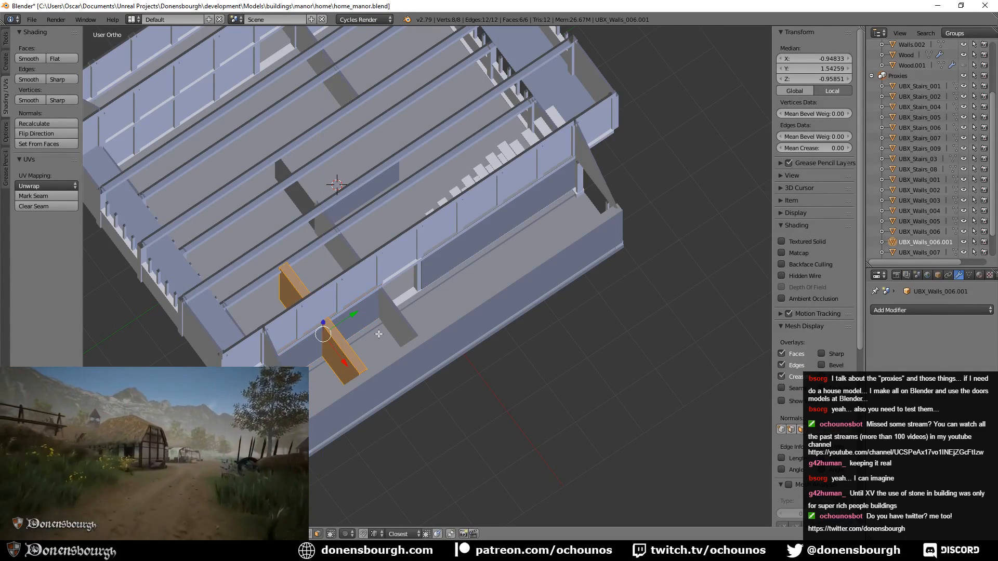
# - Move the rotated mesh along Y onto the cross wall by the doorway, at about Y 2.92, and thin it along Y
pyautogui.moveTo(358, 316); pyautogui.dragTo(410, 300)
pyautogui.scroll(4, 409, 300)
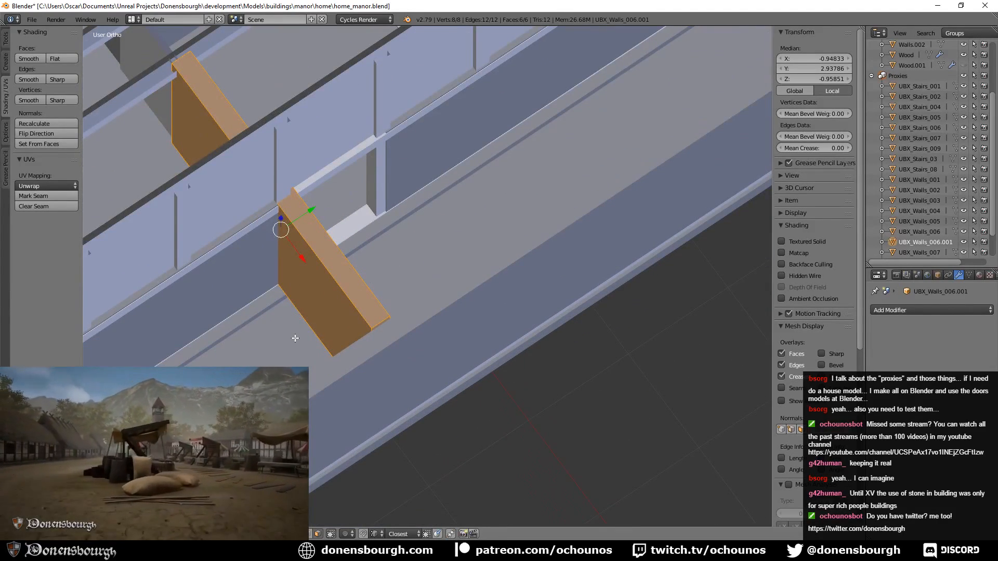
pyautogui.press('s')
pyautogui.press('y')
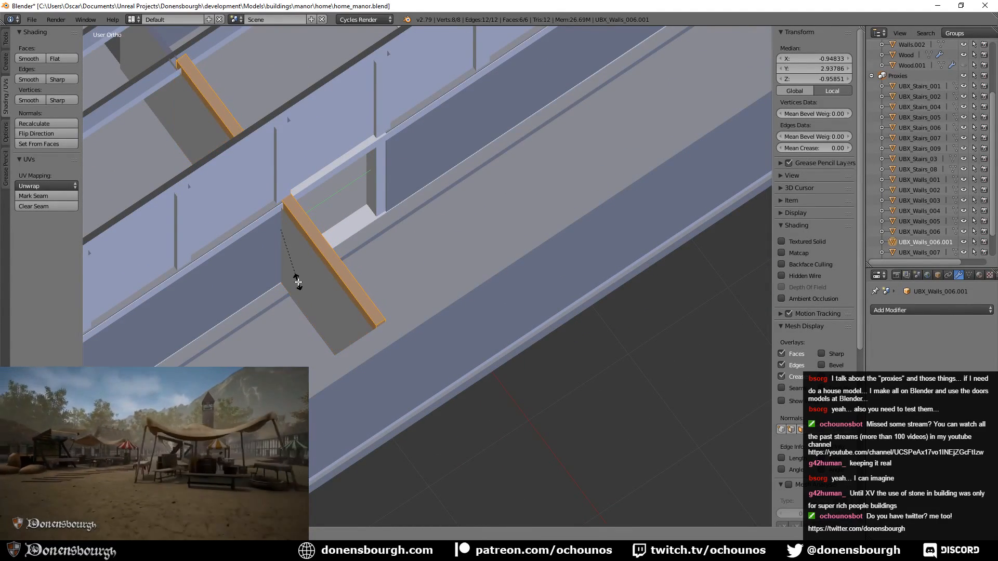
pyautogui.click(303, 212)
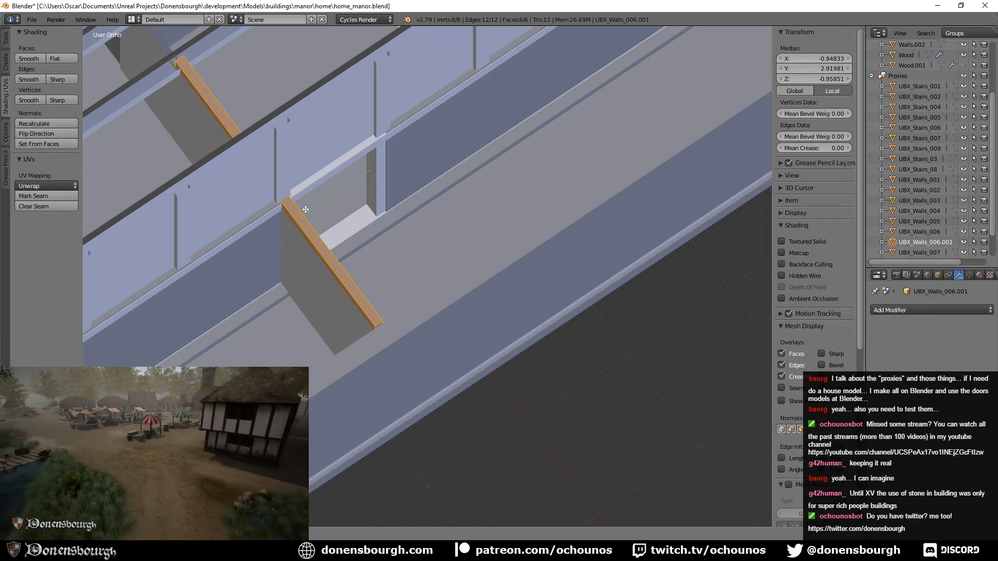
pyautogui.click(306, 210)
# - Adjust the cross wall proxy's outer end face along X to fit against the outer side wall
pyautogui.moveTo(273, 272); pyautogui.dragTo(563, 288, button='middle')
pyautogui.scroll(-5, 492, 316)
pyautogui.keyDown('shift'); pyautogui.moveTo(474, 334); pyautogui.dragTo(418, 395, button='middle'); pyautogui.keyUp('shift')
pyautogui.scroll(4, 390, 364)
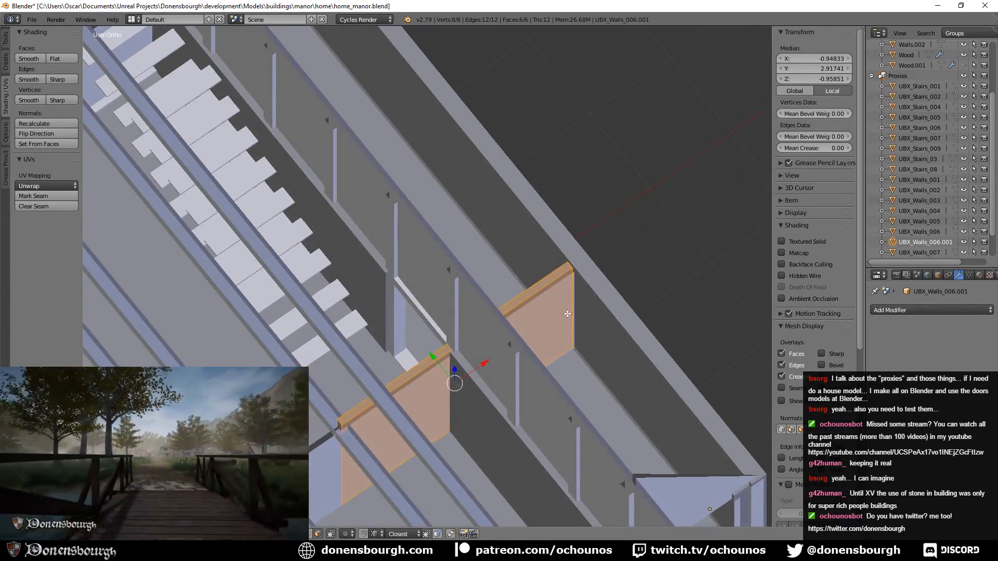
pyautogui.moveTo(570, 293); pyautogui.dragTo(518, 309, button='middle')
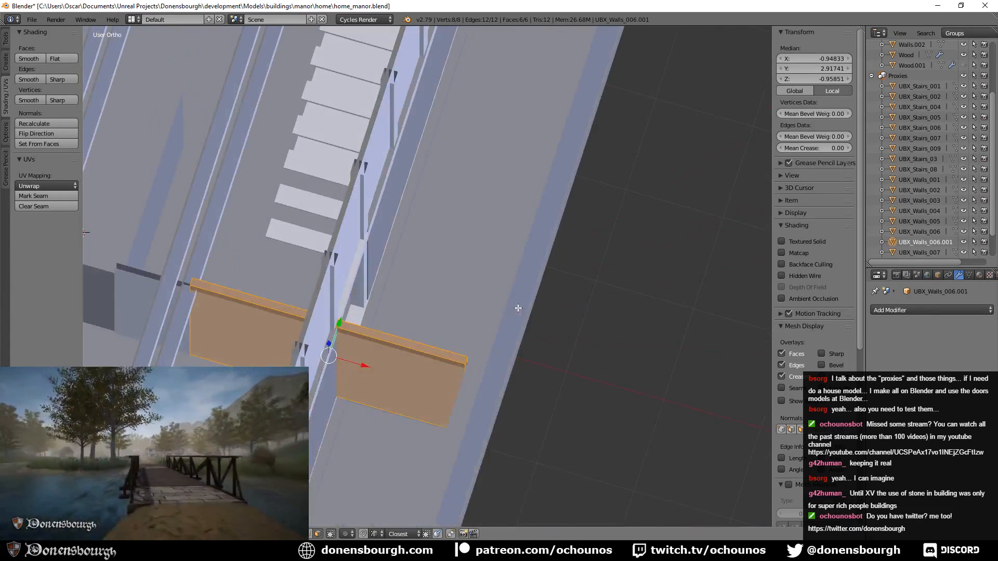
pyautogui.rightClick(469, 363)
pyautogui.press('g')
pyautogui.press('x')
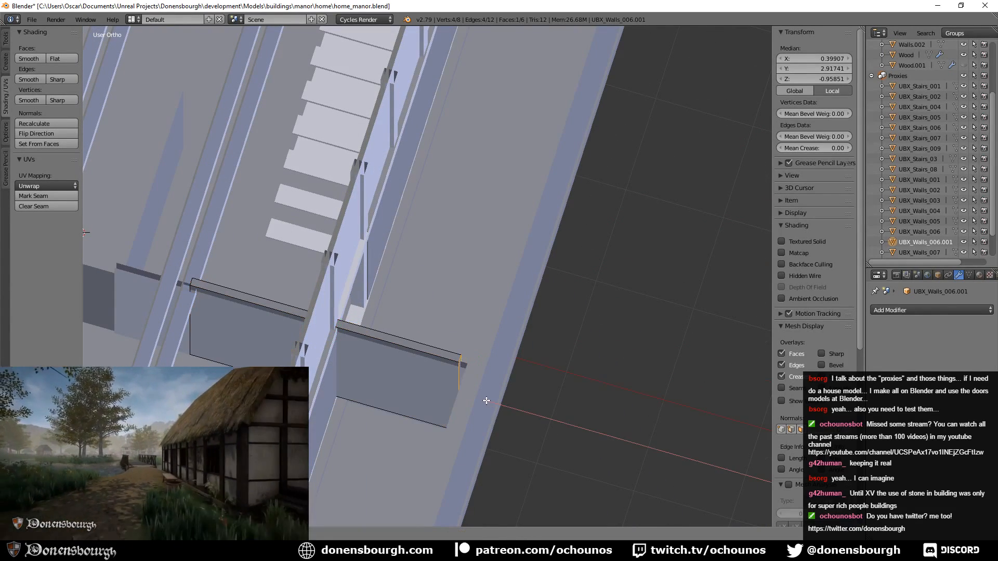
pyautogui.click(493, 402)
# - Extend the cross wall proxy's inner end face along X to the interior wall corner, at about X -4.56, and finish mesh editing
pyautogui.moveTo(313, 326); pyautogui.dragTo(497, 320, button='middle')
pyautogui.keyDown('shift'); pyautogui.moveTo(494, 371); pyautogui.dragTo(538, 243, button='middle'); pyautogui.keyUp('shift')
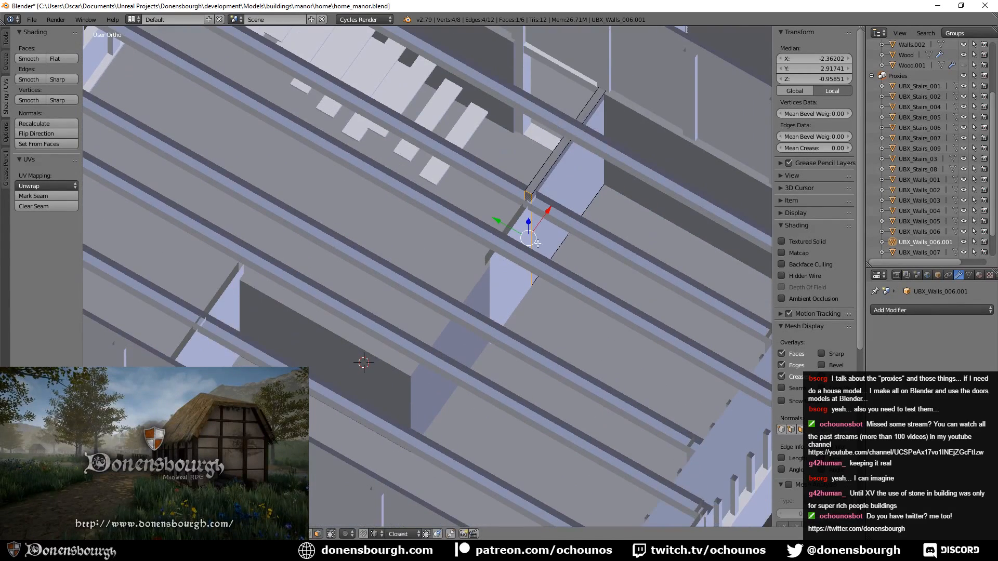
pyautogui.moveTo(549, 215); pyautogui.dragTo(433, 350)
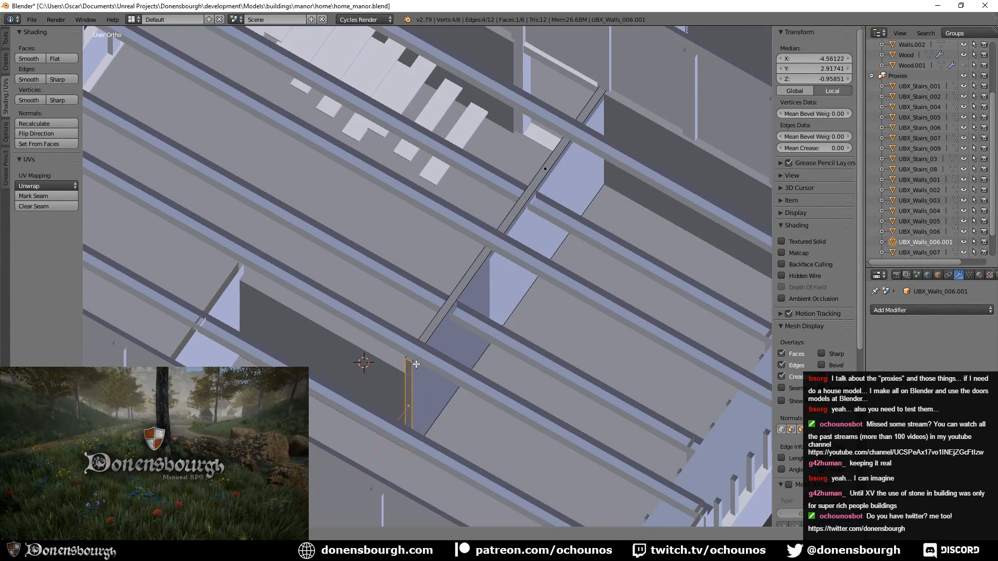
pyautogui.moveTo(415, 363); pyautogui.dragTo(398, 293, button='middle')
pyautogui.press('Tab')
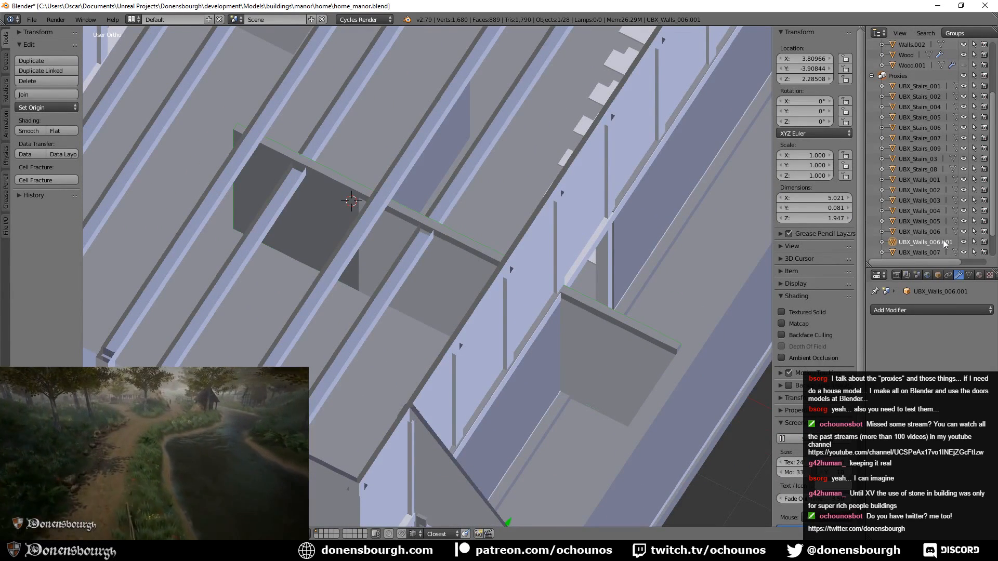
# - Rename the cross wall proxy as UBX_Walls_010
pyautogui.scroll(-2, 945, 245)
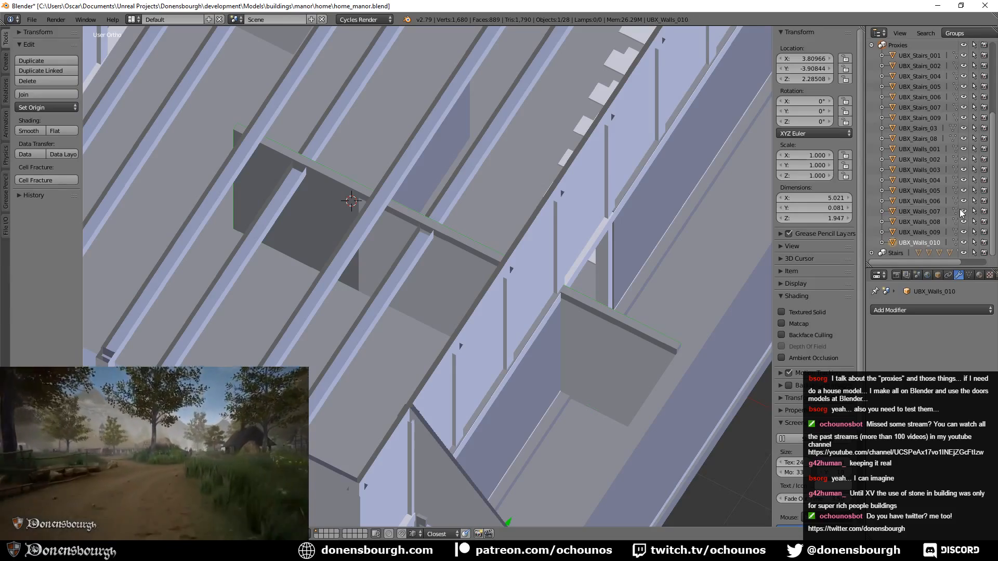
pyautogui.scroll(-5, 341, 349)
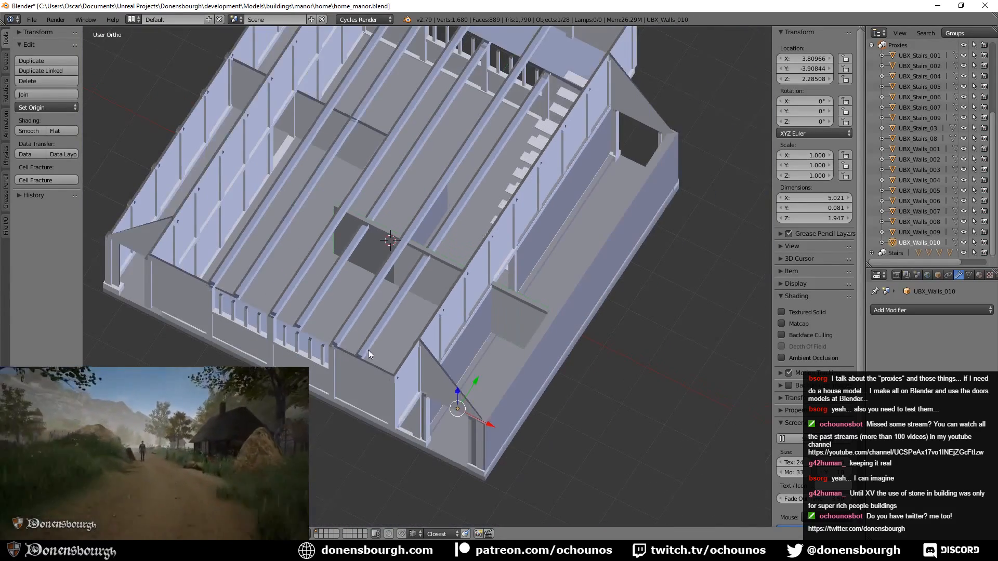
pyautogui.moveTo(368, 351)
pyautogui.mouseDown(button='middle')
pyautogui.moveTo(366, 366)
pyautogui.moveTo(362, 349)
pyautogui.mouseUp(button='middle')
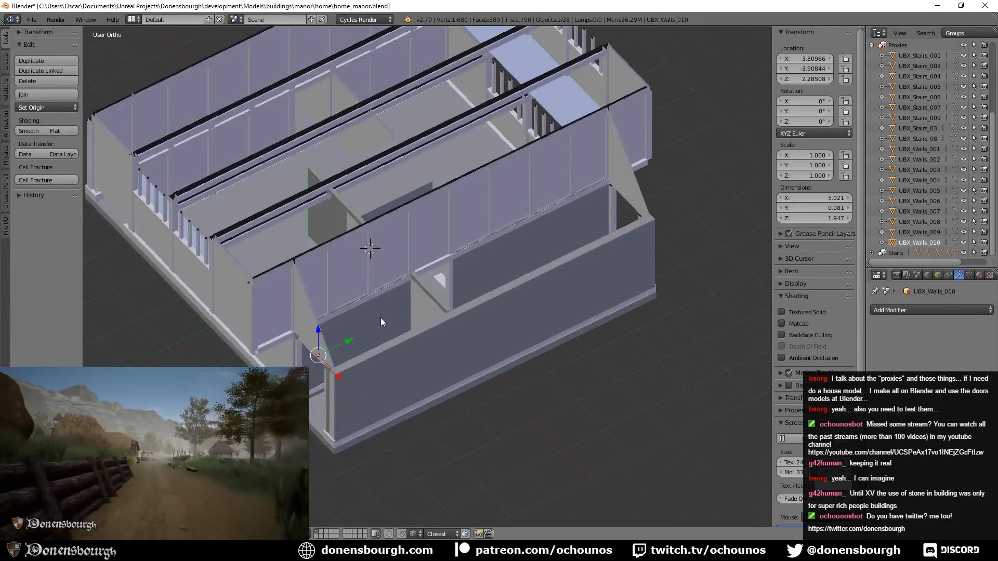
# - Duplicate the UBX_Walls_009 proxy beside the doorway in place and open the copy's mesh for editing
pyautogui.rightClick(488, 266)
pyautogui.press('Tab')
pyautogui.rightClick(522, 221)
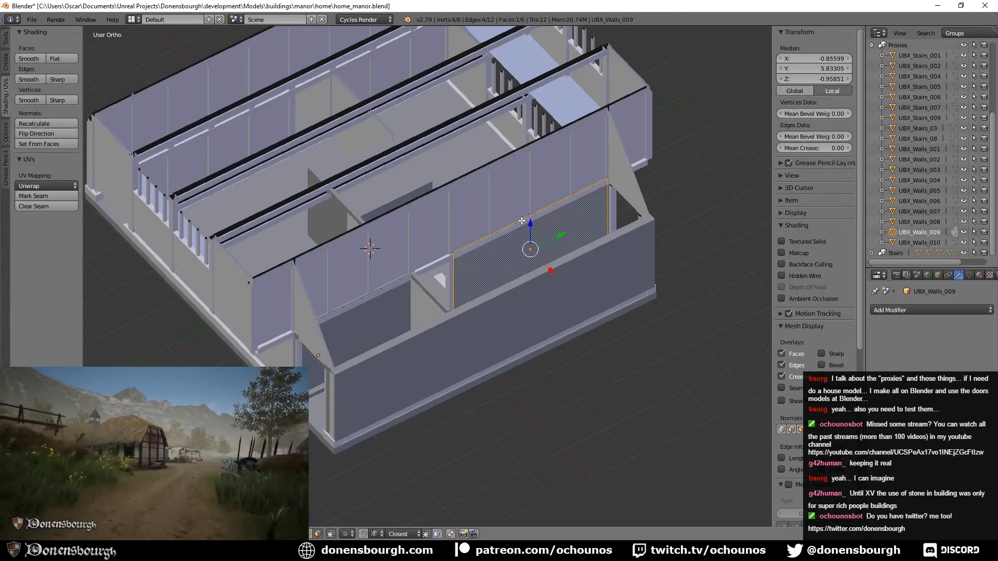
pyautogui.moveTo(536, 230); pyautogui.dragTo(515, 264, button='middle')
pyautogui.scroll(2, 508, 323)
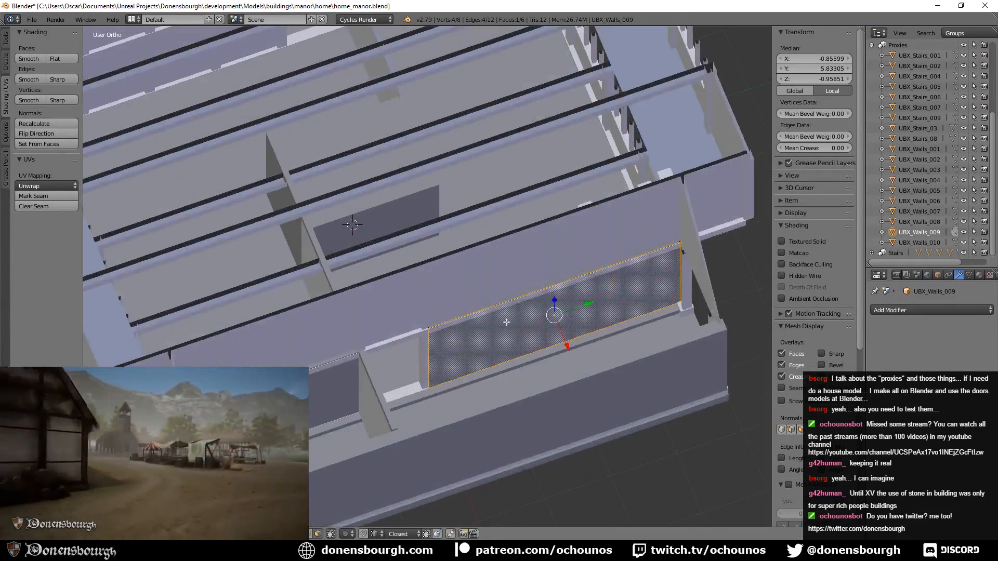
pyautogui.keyDown('shift'); pyautogui.moveTo(507, 323); pyautogui.dragTo(432, 278, button='middle'); pyautogui.keyUp('shift')
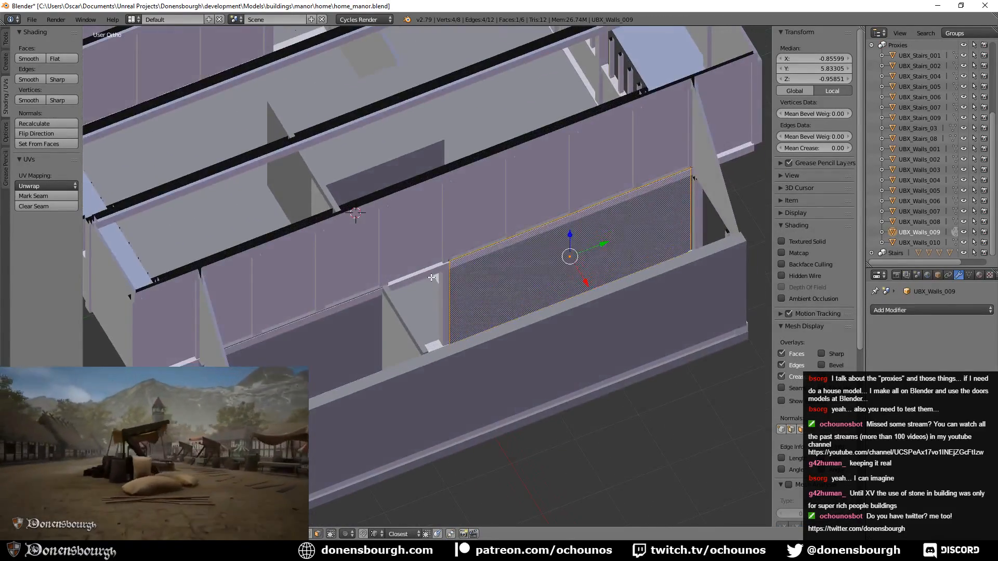
pyautogui.moveTo(326, 366); pyautogui.dragTo(341, 355, button='middle')
pyautogui.press('Tab')
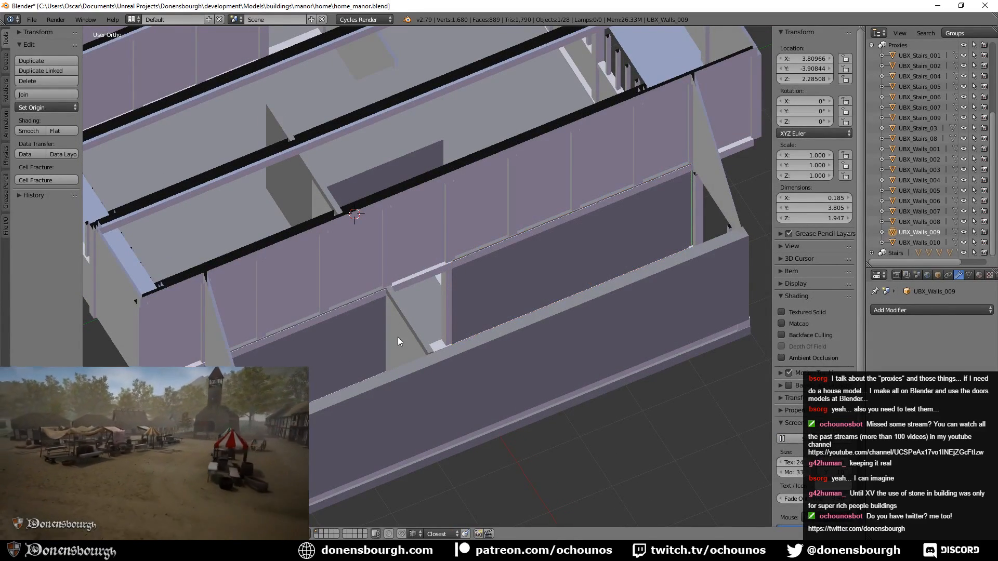
pyautogui.hotkey('shift', 'd')
pyautogui.rightClick(460, 321)
pyautogui.press('Tab')
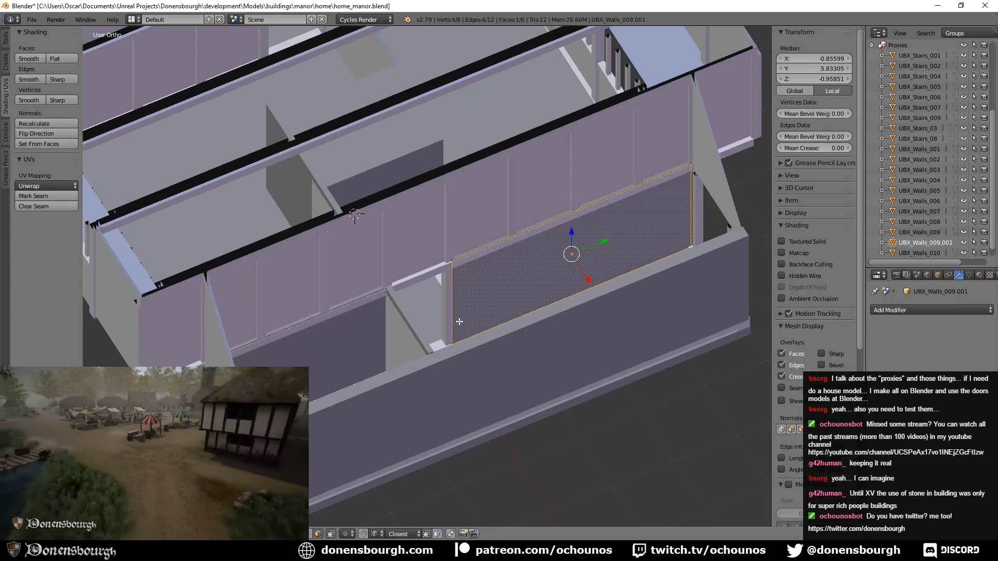
# - Raise the copy's whole mesh onto the upper wall, at about local Z 0.97, and set its median Y to 0
pyautogui.moveTo(571, 227); pyautogui.dragTo(476, 196)
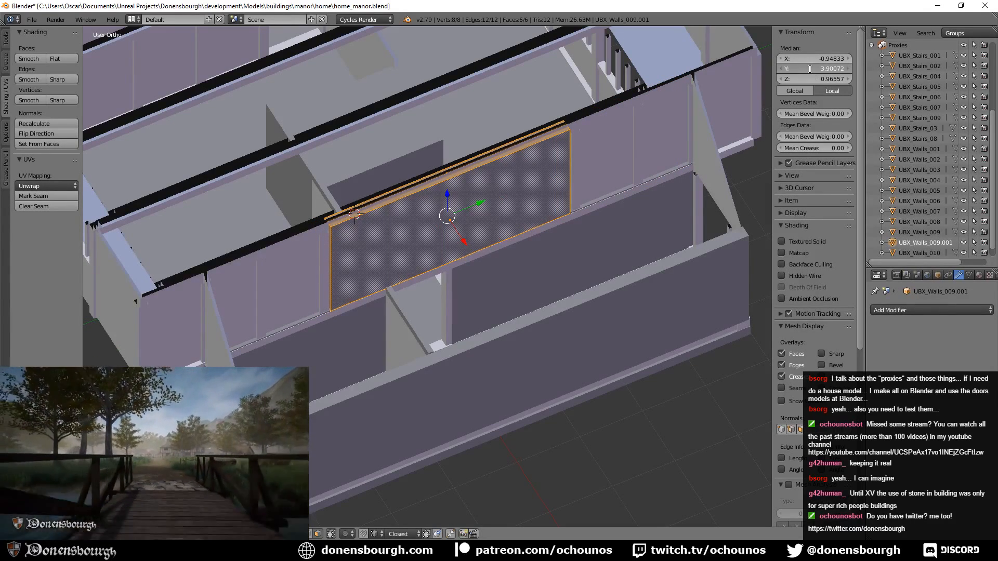
pyautogui.click(812, 69)
pyautogui.write('0')
pyautogui.press('Return')
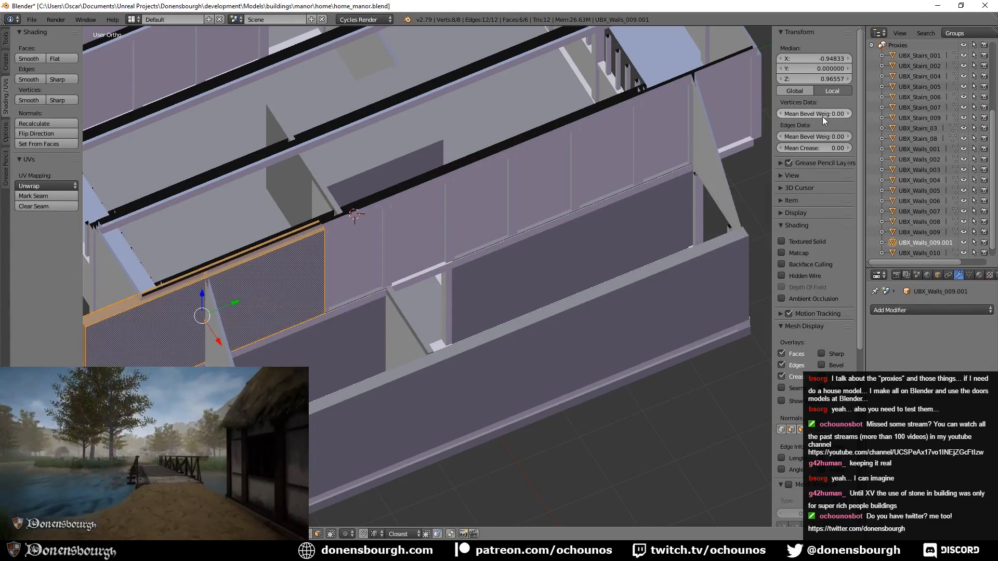
# - Apply the upper wall proxy's location, then its rotation and scale, and reopen its mesh for editing
pyautogui.press('Tab')
pyautogui.hotkey('ctrl', 'a')
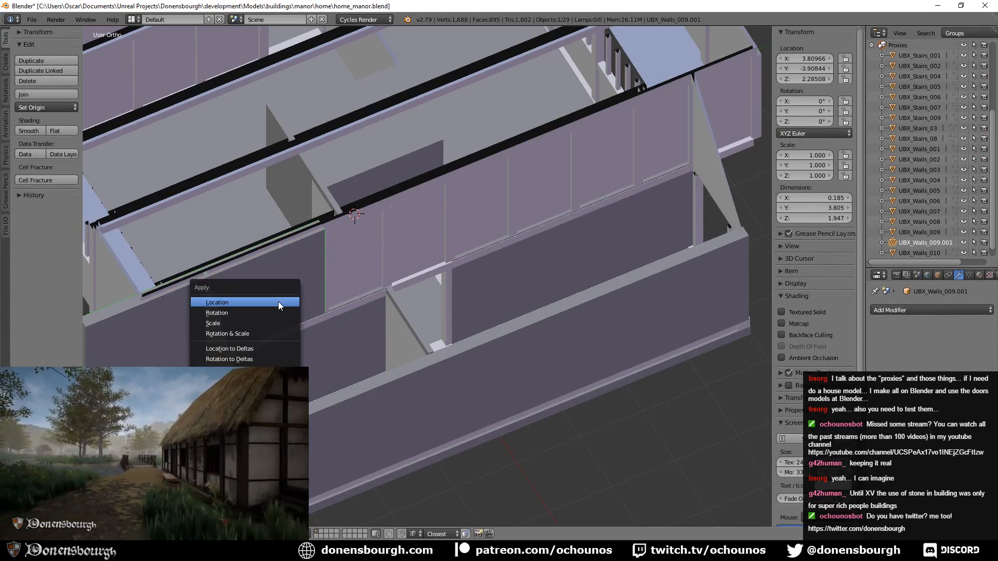
pyautogui.click(279, 303)
pyautogui.hotkey('ctrl', 'a')
pyautogui.click(272, 336)
pyautogui.press('Tab')
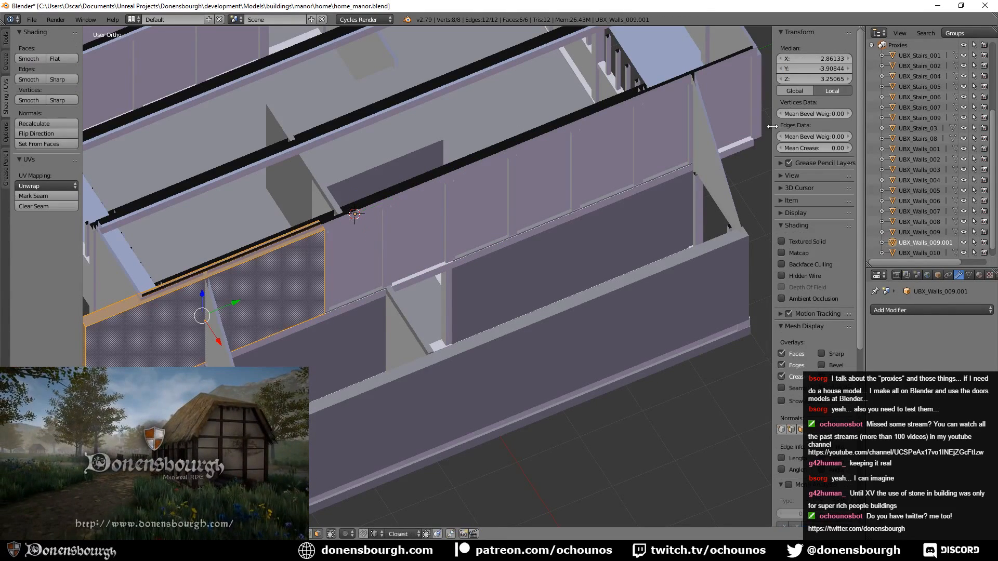
# - Center the upper wall mesh at Y 0, stretch it along Y to the full wall length of about 9.73, and finish mesh editing
pyautogui.write('0')
pyautogui.press('Return')
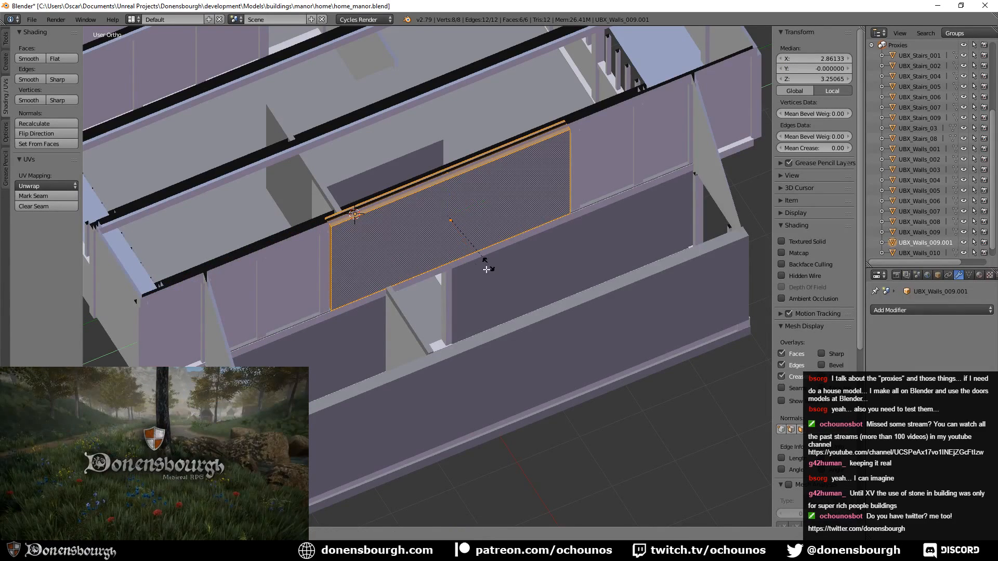
pyautogui.click(467, 375)
pyautogui.moveTo(466, 364); pyautogui.dragTo(421, 324, button='middle')
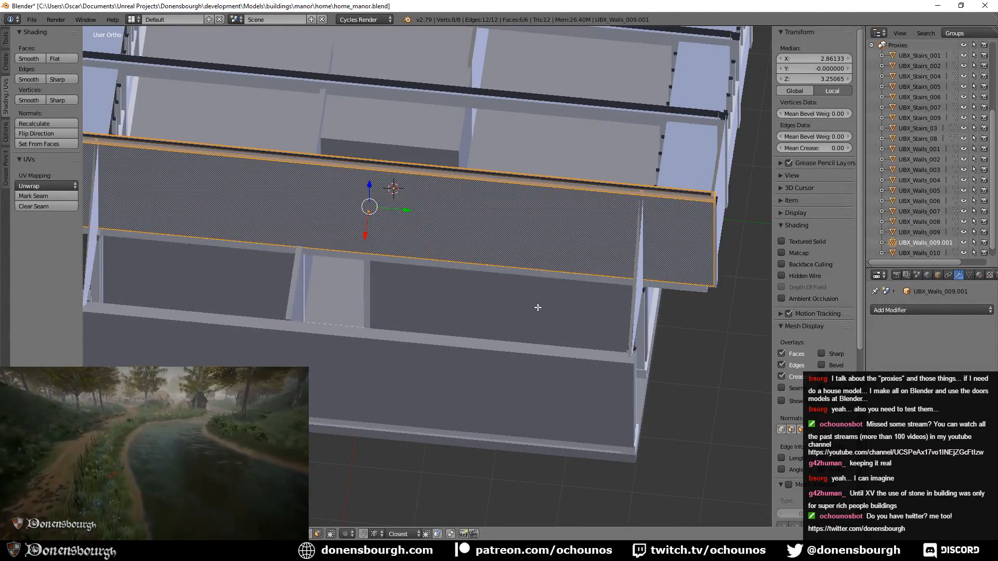
pyautogui.press('s')
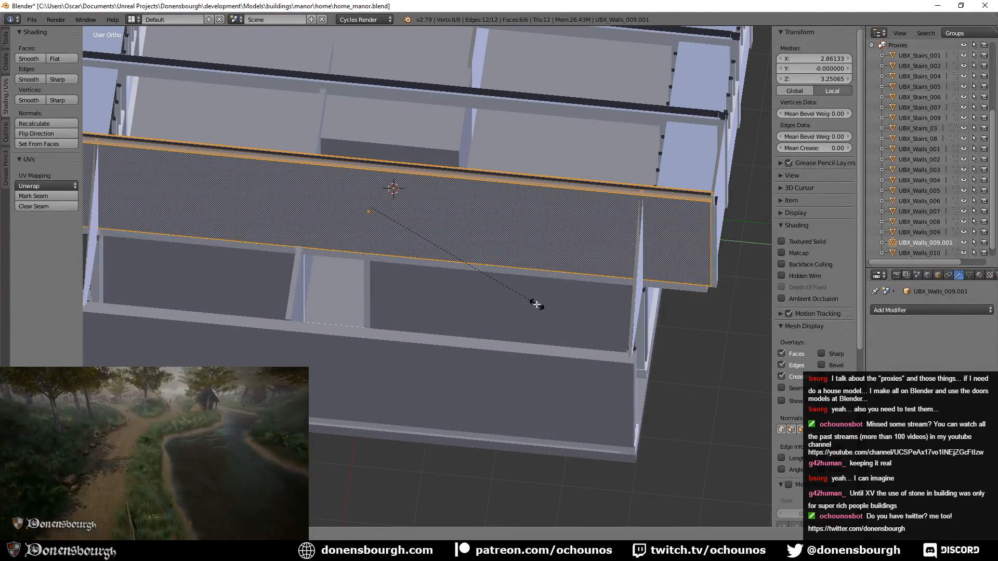
pyautogui.click(536, 304)
pyautogui.scroll(-4, 440, 293)
pyautogui.keyDown('shift'); pyautogui.moveTo(450, 274); pyautogui.dragTo(502, 314, button='middle'); pyautogui.keyUp('shift')
pyautogui.press('Tab')
# - Inspect how the new upper wall proxy fits at both ends of the wall and around the side doorway
pyautogui.scroll(1, 497, 315)
pyautogui.scroll(3, 501, 314)
pyautogui.keyDown('shift'); pyautogui.moveTo(432, 284); pyautogui.dragTo(495, 359, button='middle'); pyautogui.keyUp('shift')
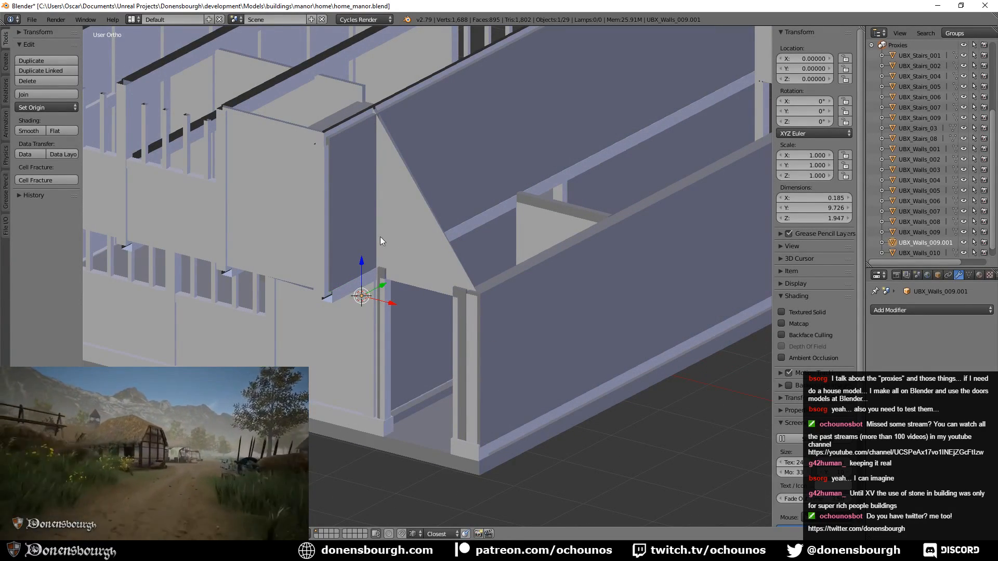
pyautogui.keyDown('shift'); pyautogui.moveTo(467, 278); pyautogui.dragTo(330, 282, button='middle'); pyautogui.keyUp('shift')
pyautogui.moveTo(495, 307); pyautogui.dragTo(457, 326, button='middle')
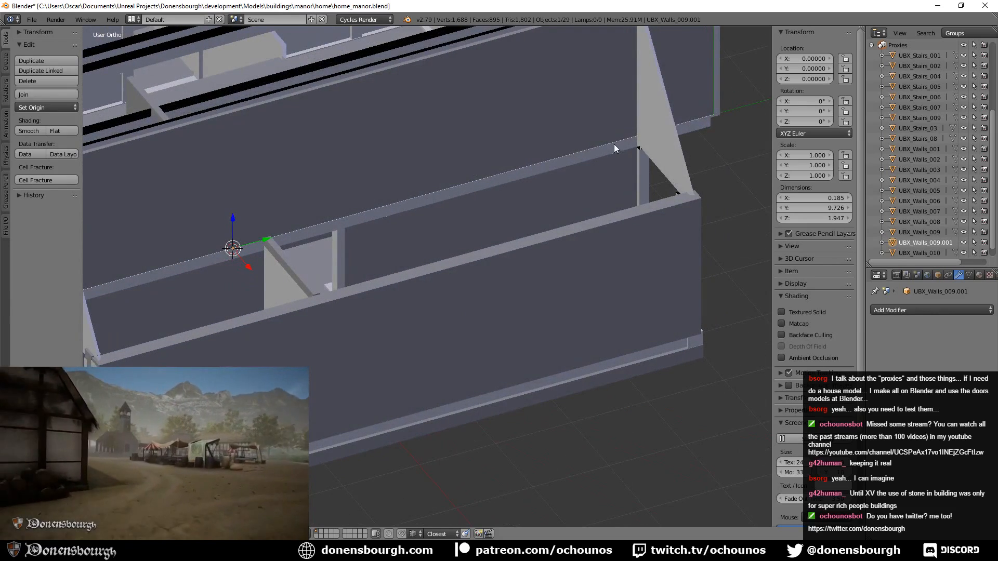
pyautogui.moveTo(259, 280); pyautogui.dragTo(541, 345, button='middle')
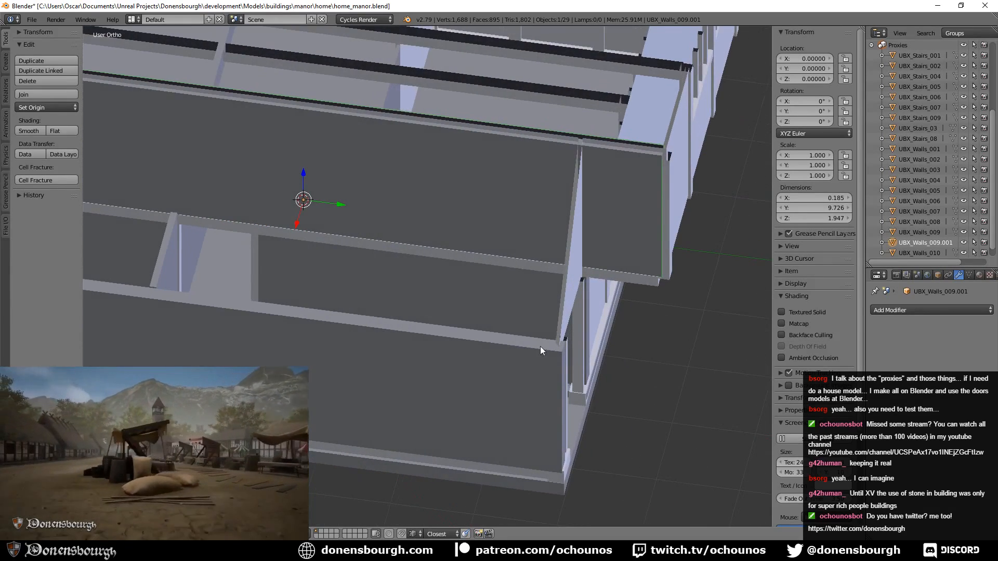
pyautogui.moveTo(401, 234); pyautogui.dragTo(491, 291, button='middle')
pyautogui.scroll(3, 383, 363)
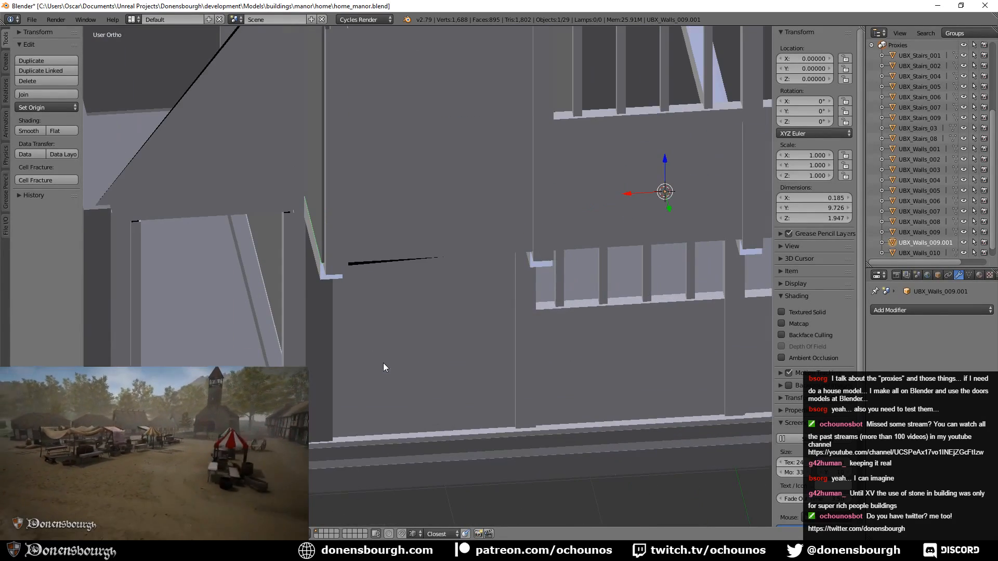
pyautogui.moveTo(319, 372); pyautogui.dragTo(460, 380, button='middle')
pyautogui.scroll(-2, 485, 385)
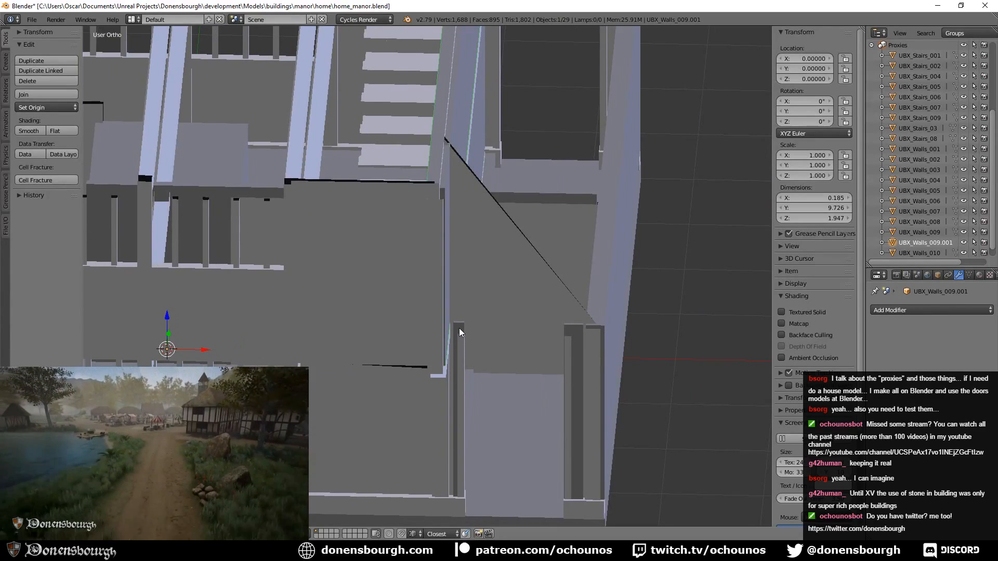
# - Duplicate the two narrow doorway side proxies, UBX_Walls_004 and UBX_Walls_005, in place
pyautogui.rightClick(460, 331)
pyautogui.keyDown('shift'); pyautogui.rightClick(497, 410); pyautogui.keyUp('shift')
pyautogui.keyDown('shift'); pyautogui.moveTo(497, 410); pyautogui.dragTo(503, 351, button='middle'); pyautogui.keyUp('shift')
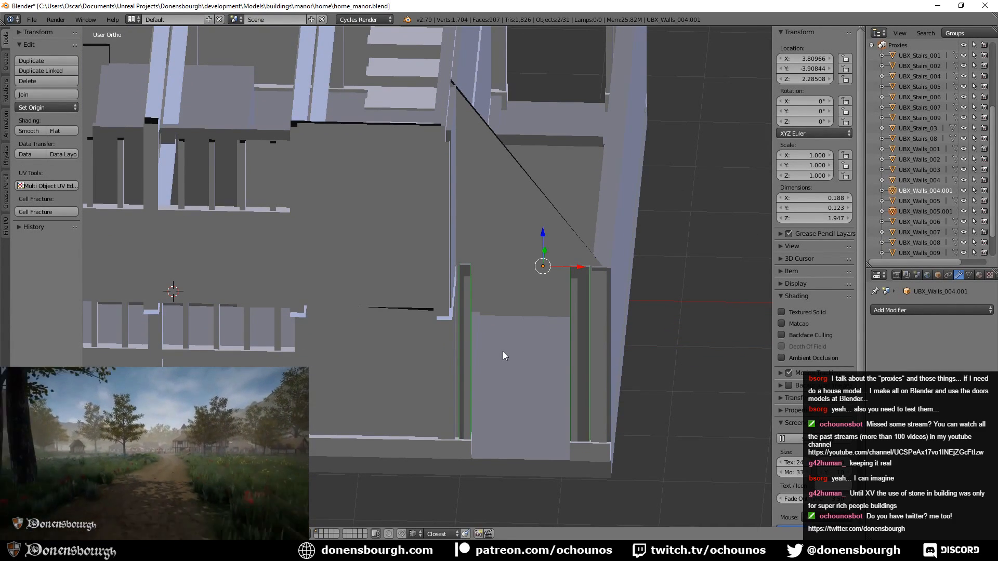
pyautogui.hotkey('shift', 'd')
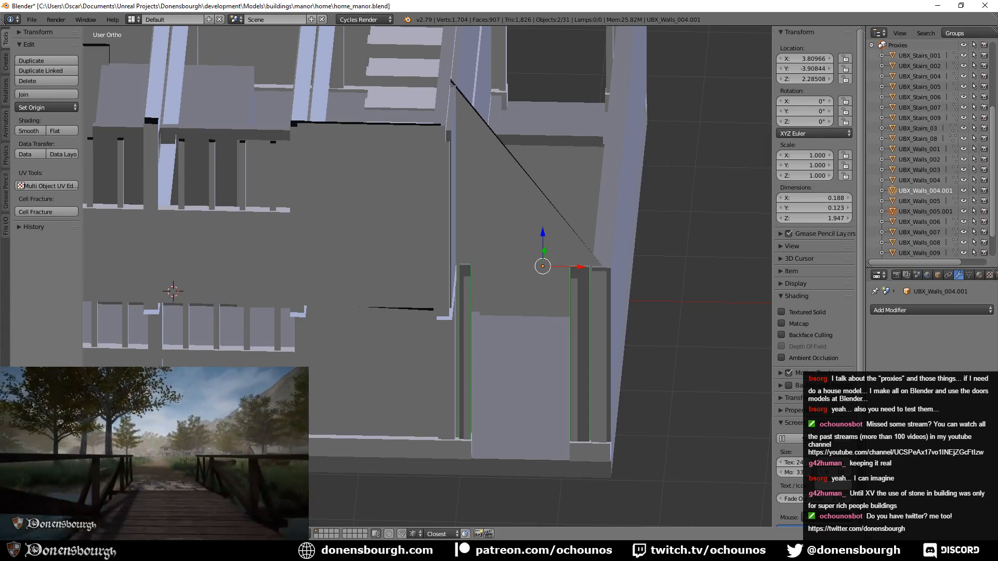
# - Rotate the two duplicated doorway proxies 180° about Z around the 3D cursor, with the cursor snapped to the scene center
pyautogui.scroll(-3, 428, 276)
pyautogui.scroll(-4, 385, 475)
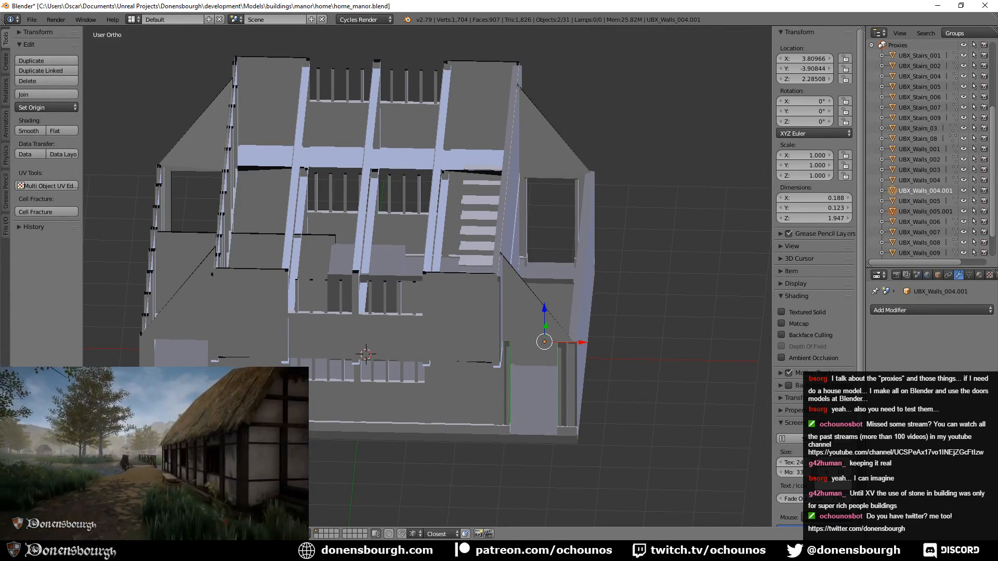
pyautogui.press('.')
pyautogui.hotkey('shift', 's')
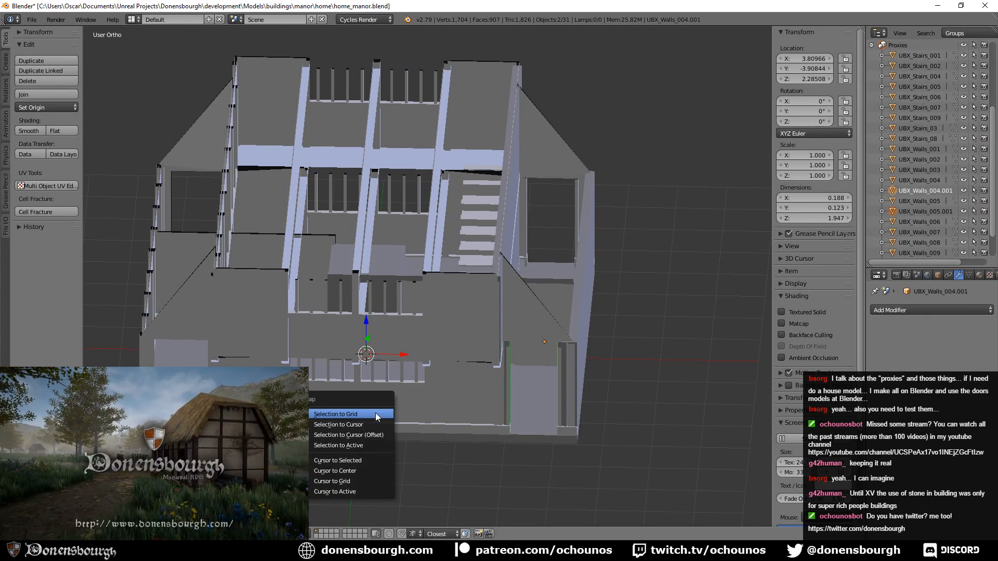
pyautogui.click(364, 470)
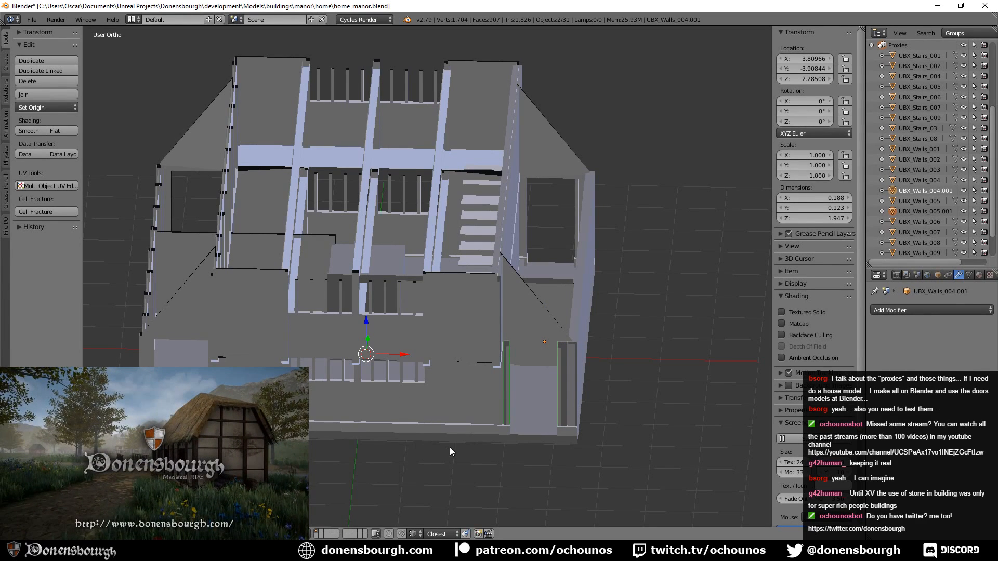
pyautogui.write('r')
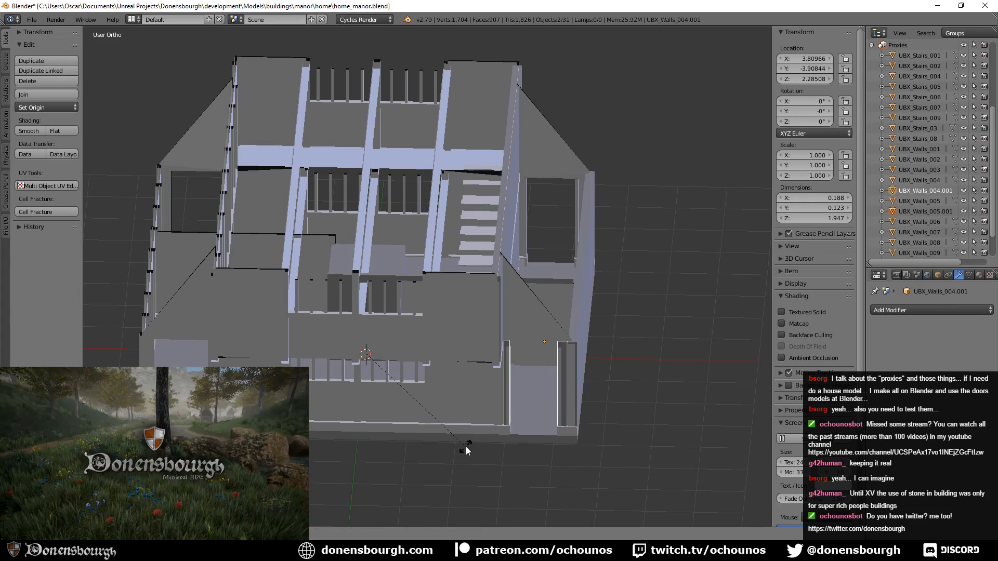
pyautogui.write('z180')
pyautogui.press('Return')
pyautogui.moveTo(465, 447); pyautogui.dragTo(444, 415, button='middle')
pyautogui.press('Tab')
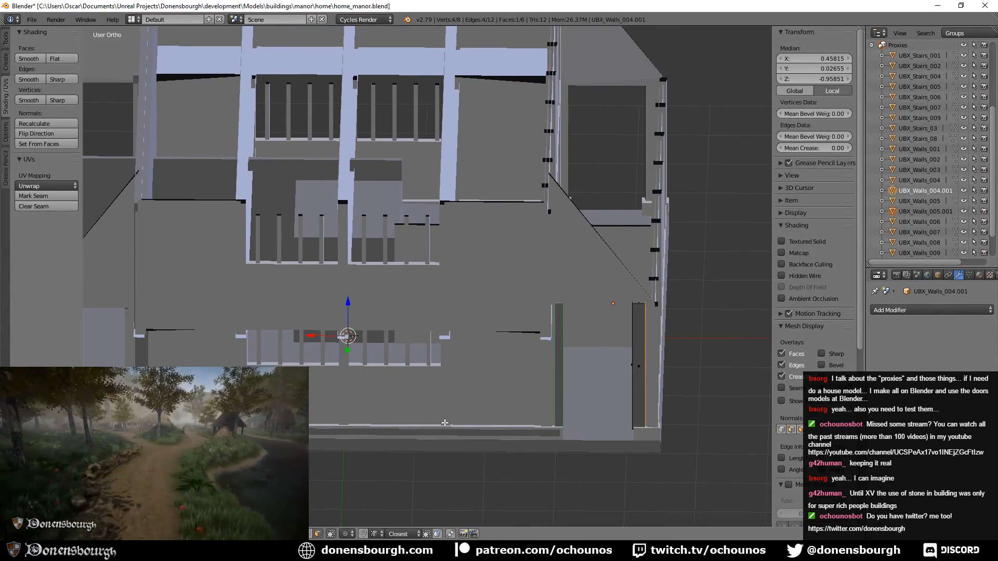
pyautogui.press('Tab')
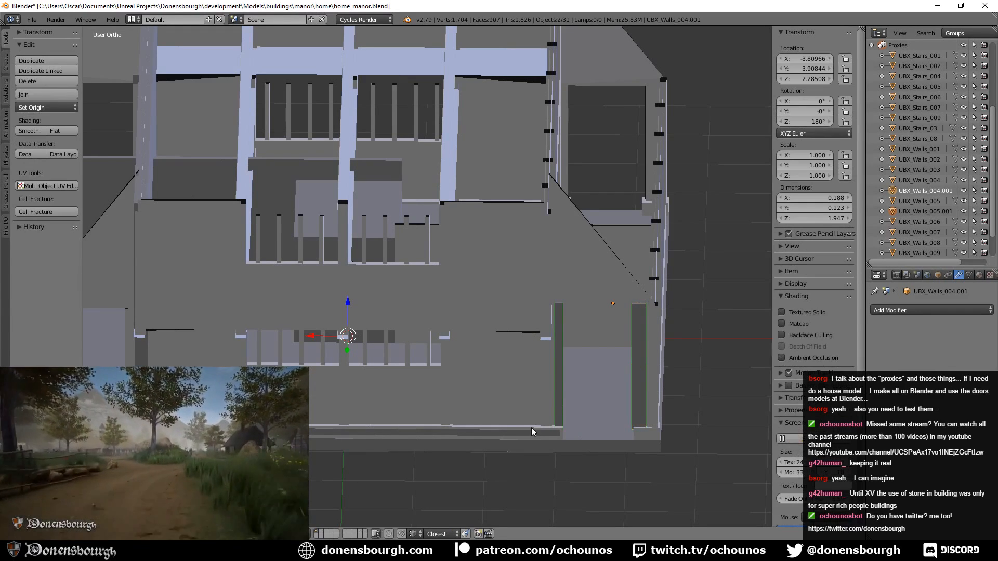
# - Try duplicating the rotated doorway proxies again and setting the active copy's X location to 3.80966
pyautogui.hotkey('shift', 'd')
pyautogui.rightClick(549, 423)
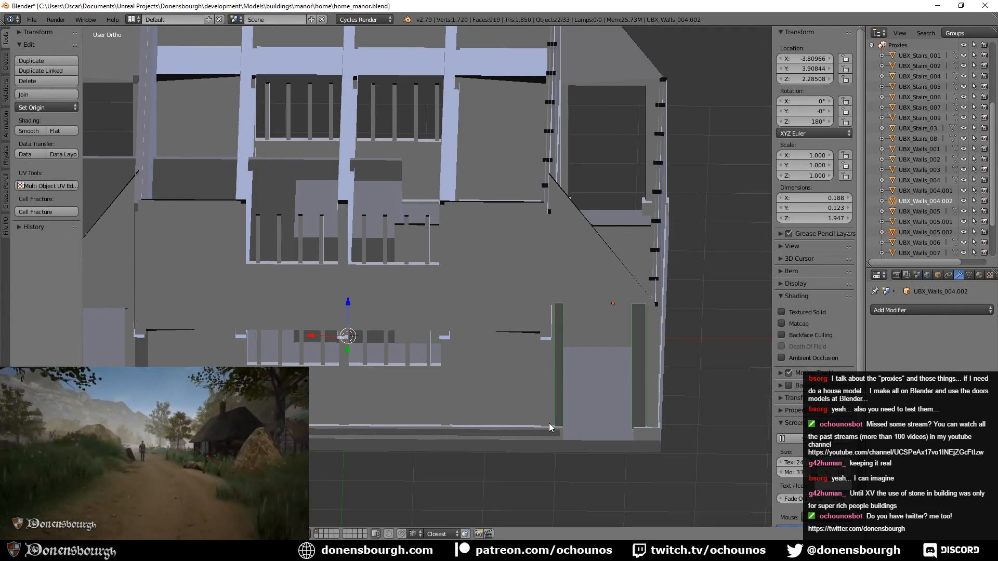
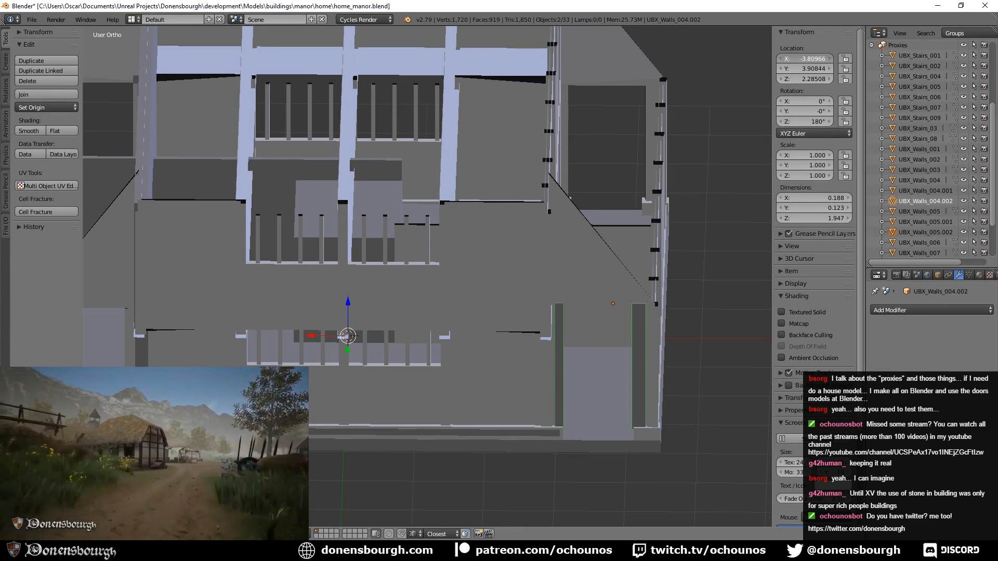
pyautogui.click(782, 59)
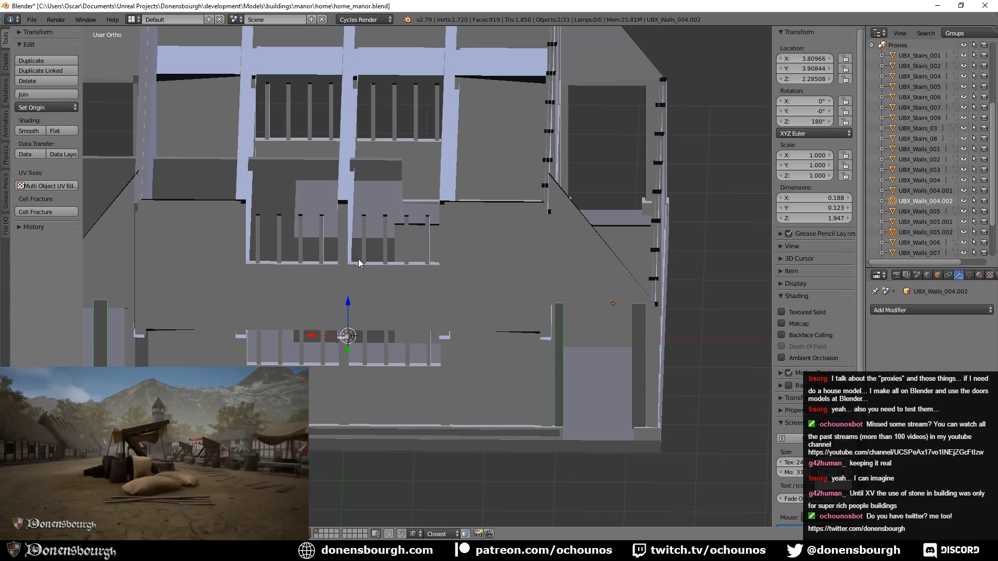
pyautogui.keyDown('shift'); pyautogui.moveTo(361, 262); pyautogui.dragTo(555, 202, button='middle'); pyautogui.keyUp('shift')
pyautogui.moveTo(452, 242); pyautogui.dragTo(473, 241, button='middle')
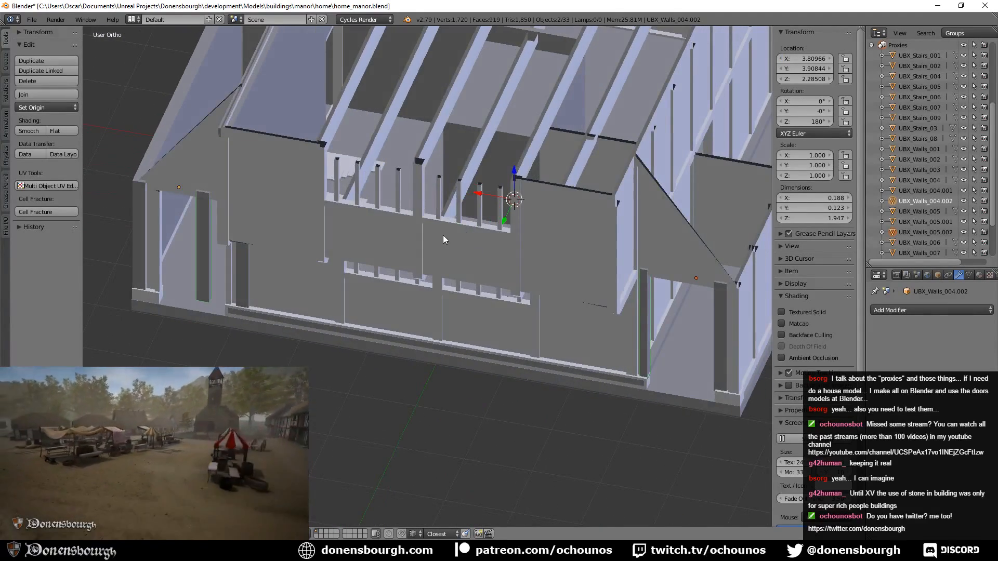
# - Undo the second duplication and its X location change, keeping the first copies rotated 180°
pyautogui.hotkey('ctrl', 'z')
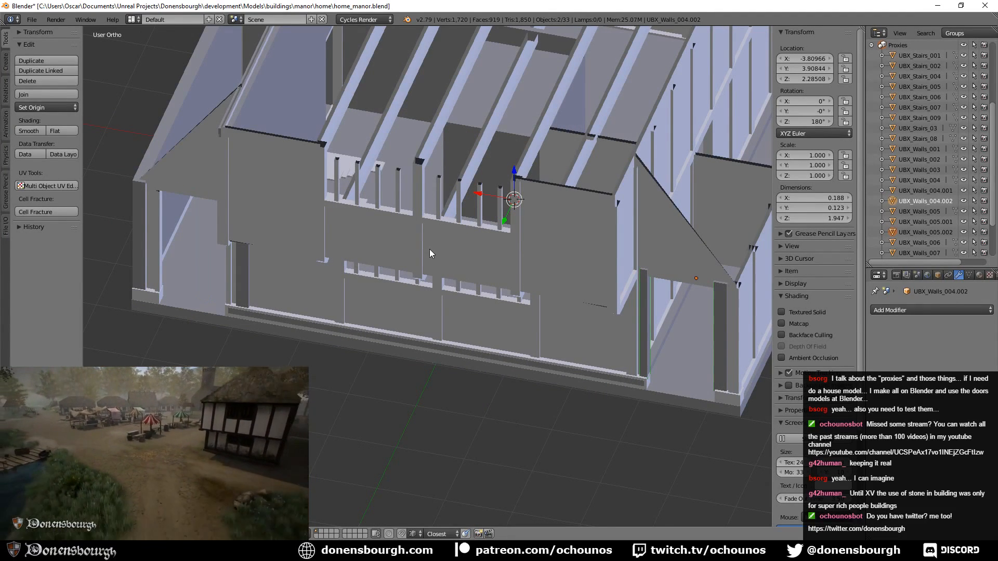
pyautogui.hotkey('ctrl', 'z')
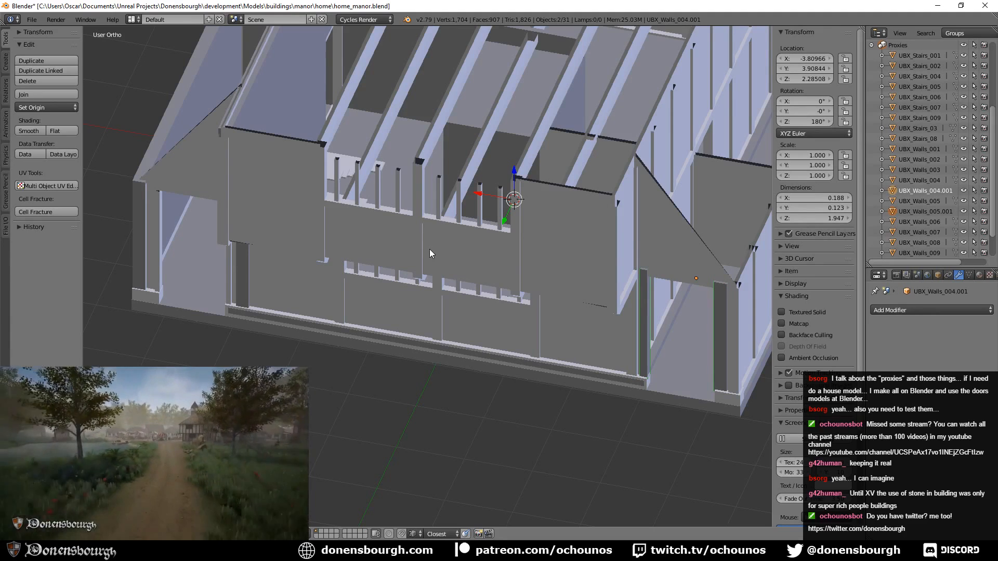
pyautogui.hotkey('ctrl', 'z')
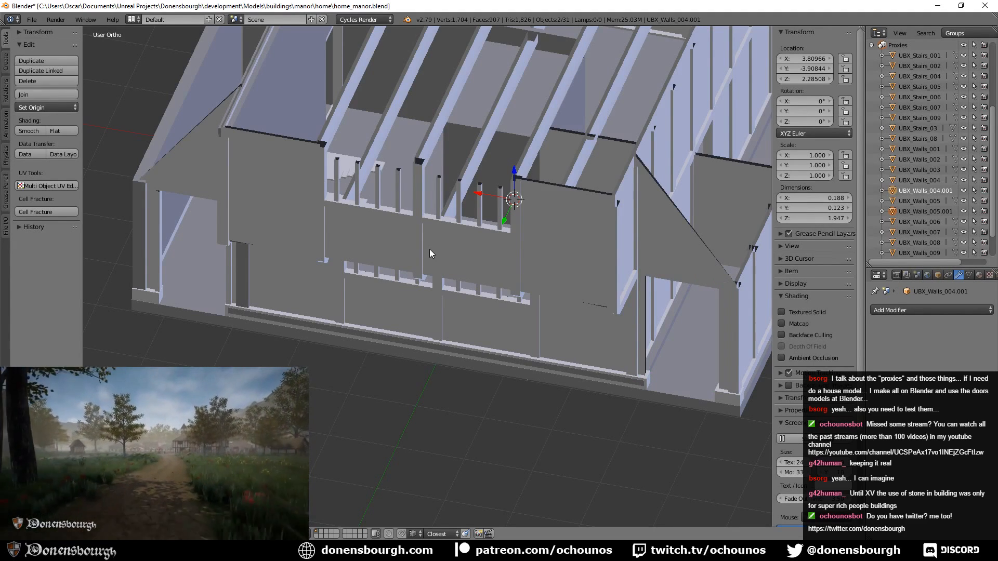
pyautogui.keyDown('shift'); pyautogui.moveTo(401, 230); pyautogui.dragTo(341, 267, button='middle'); pyautogui.keyUp('shift')
pyautogui.hotkey('ctrl', 'shift', 'z')
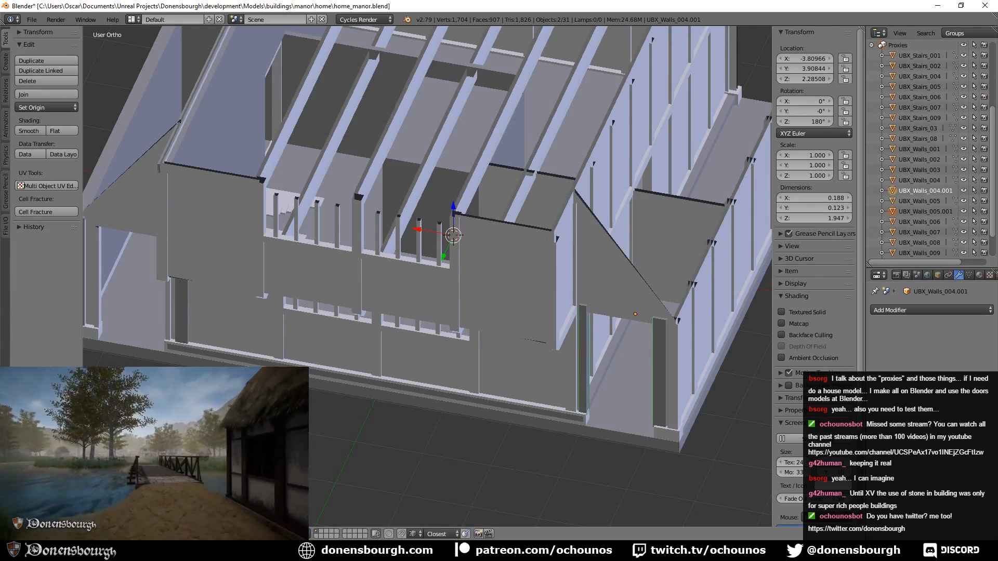
# - Apply the location of the two rotated doorway proxies at the opposite doorway
pyautogui.hotkey('ctrl', 'a')
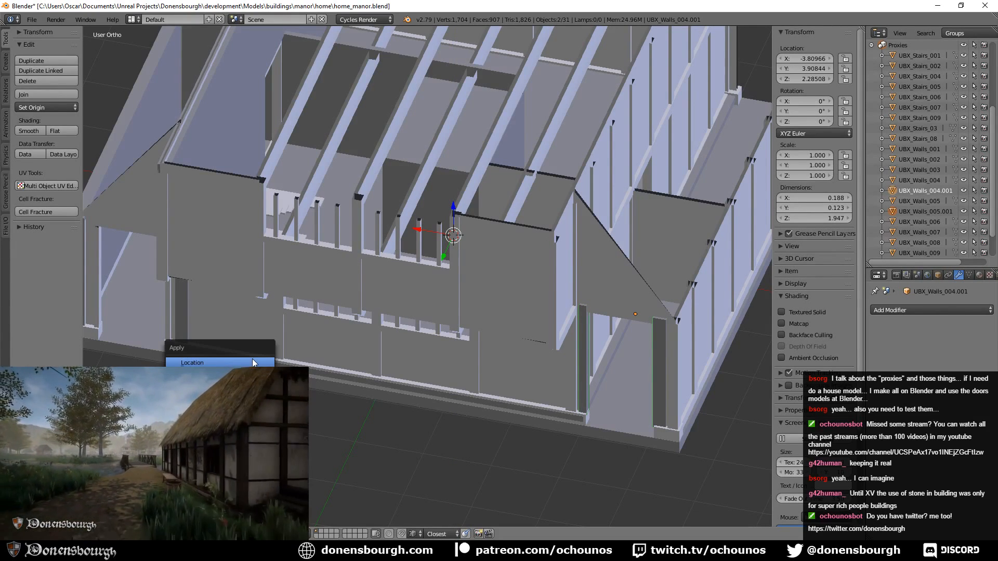
pyautogui.click(251, 360)
pyautogui.keyDown('shift'); pyautogui.moveTo(607, 412); pyautogui.dragTo(525, 342, button='middle'); pyautogui.keyUp('shift')
pyautogui.keyDown('shift'); pyautogui.moveTo(580, 307); pyautogui.dragTo(551, 380, button='middle'); pyautogui.keyUp('shift')
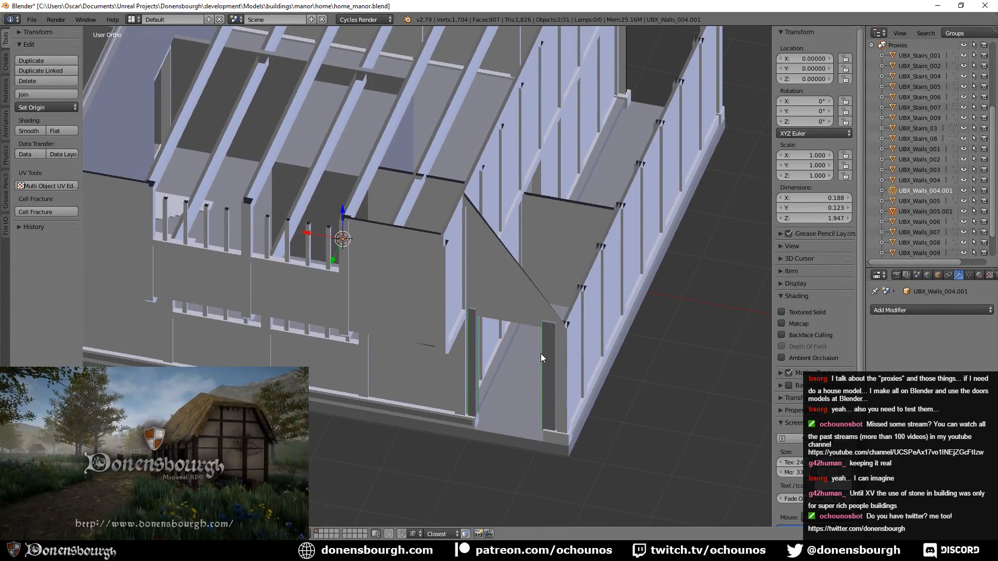
# - Apply the rotation and scale of proxy UBX_Walls_004.001 and the location of proxy UBX_Walls_005.001 at the doorway
pyautogui.rightClick(543, 348)
pyautogui.rightClick(548, 370)
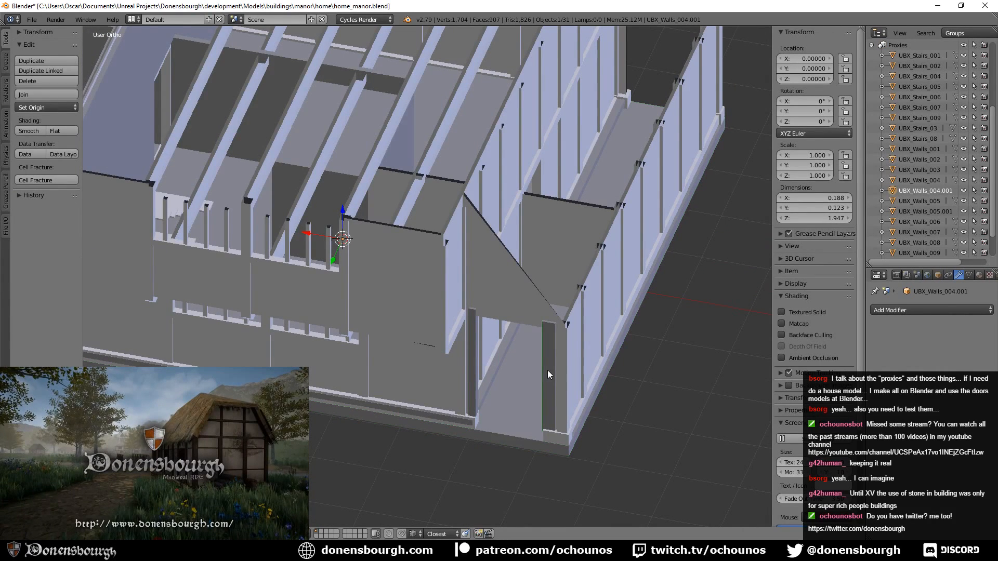
pyautogui.hotkey('ctrl', 'a')
pyautogui.click(547, 370)
pyautogui.hotkey('ctrl', 'a')
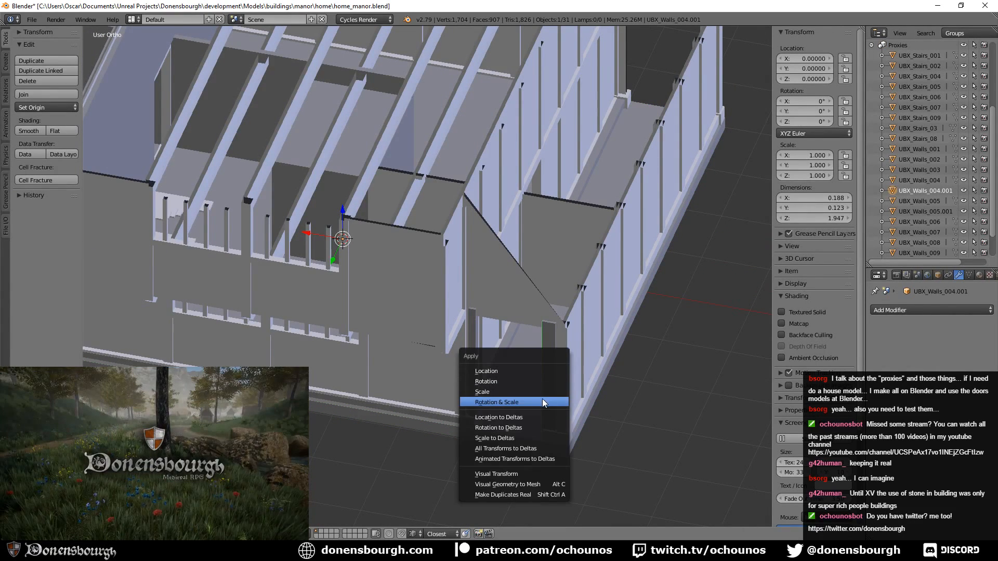
pyautogui.click(542, 398)
pyautogui.rightClick(475, 326)
pyautogui.hotkey('ctrl', 'a')
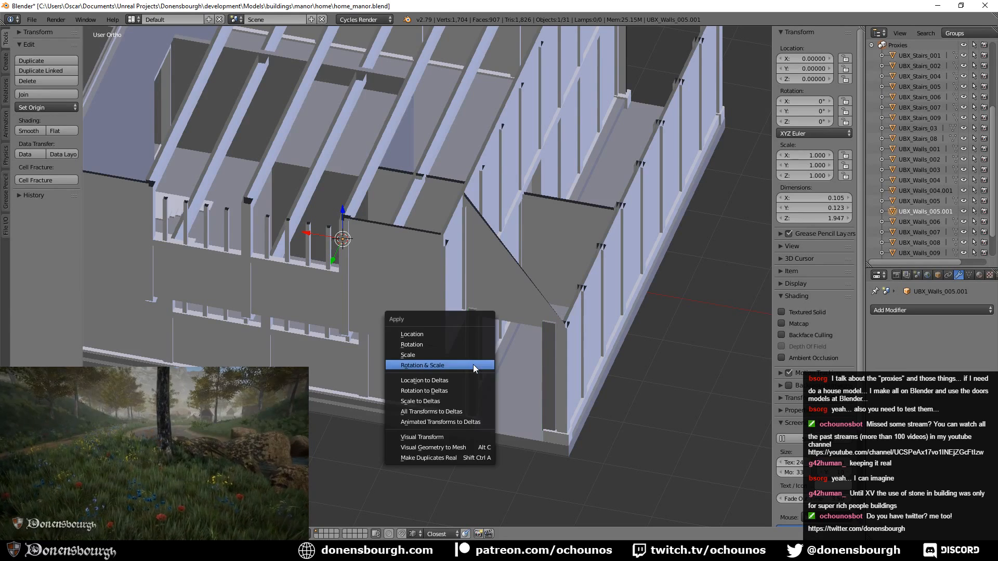
pyautogui.click(459, 334)
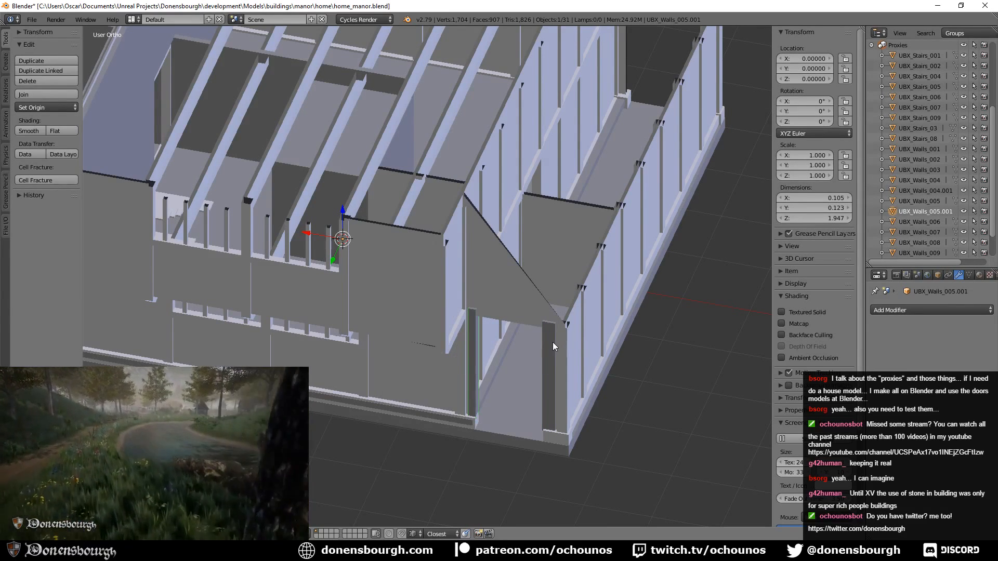
# - Duplicate doorway proxy UBX_Walls_004.001 in place and set the copied mesh's median X to 4.17394, placing it at the opposite doorway
pyautogui.rightClick(542, 360)
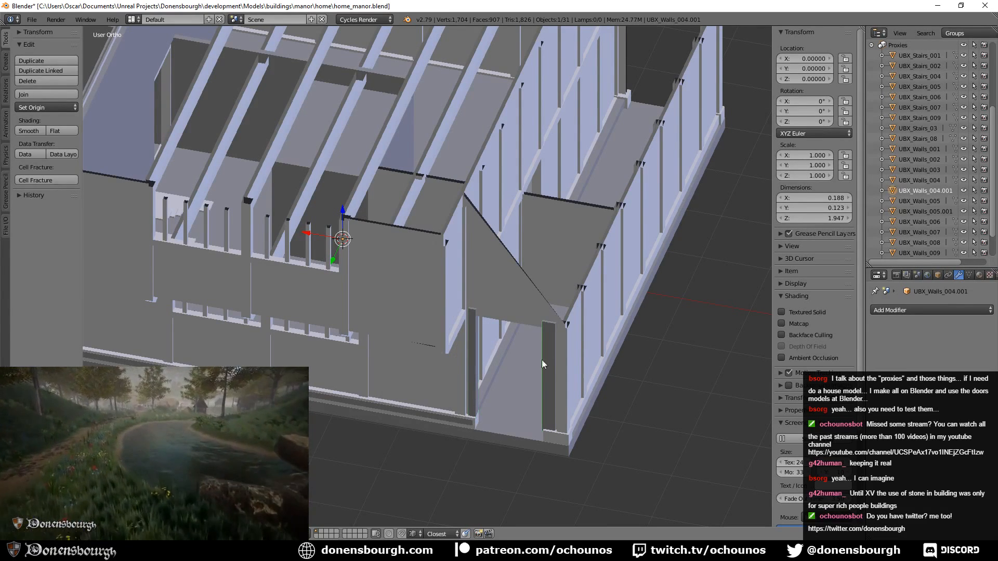
pyautogui.keyDown('shift'); pyautogui.rightClick(472, 319); pyautogui.keyUp('shift')
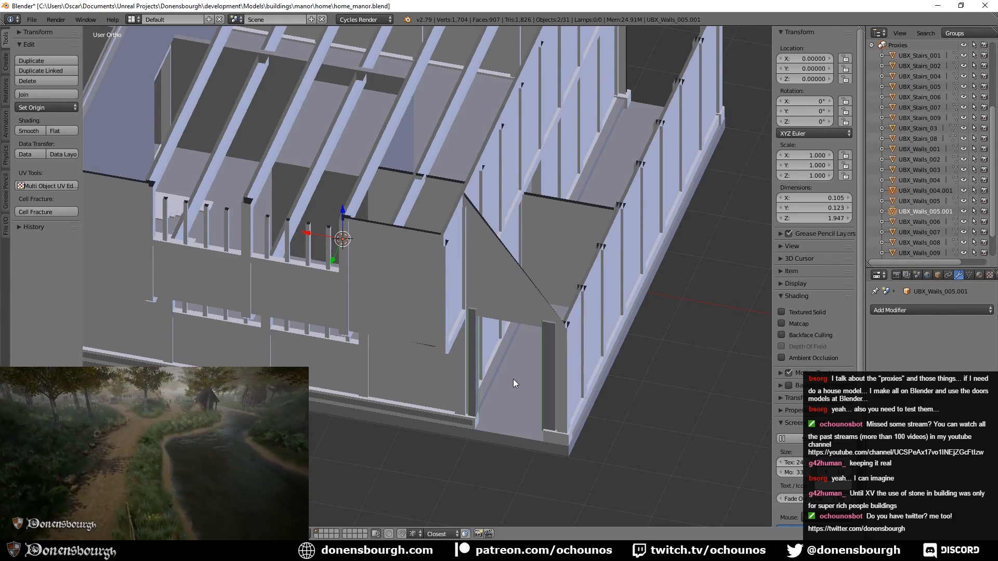
pyautogui.rightClick(551, 358)
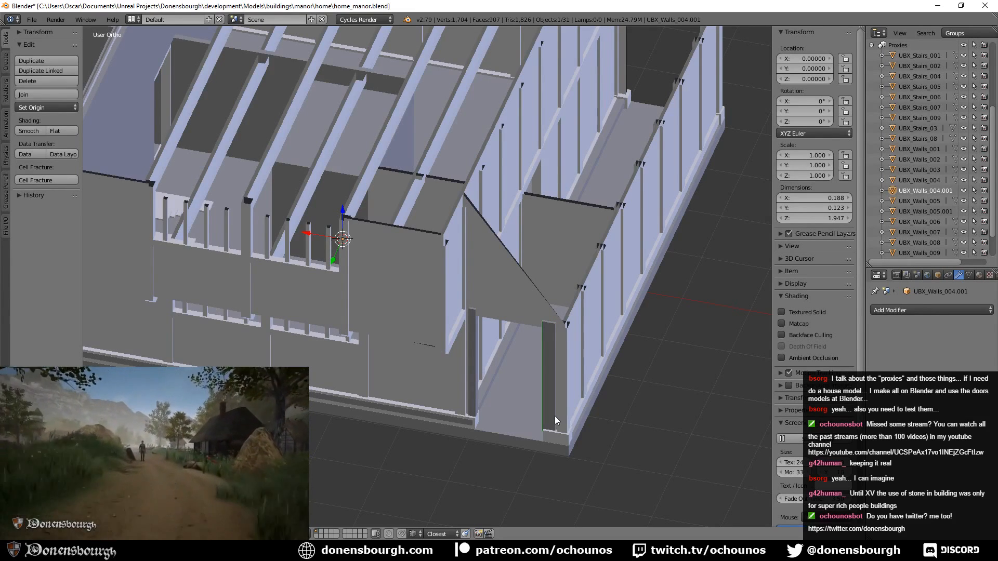
pyautogui.hotkey('shift', 'd')
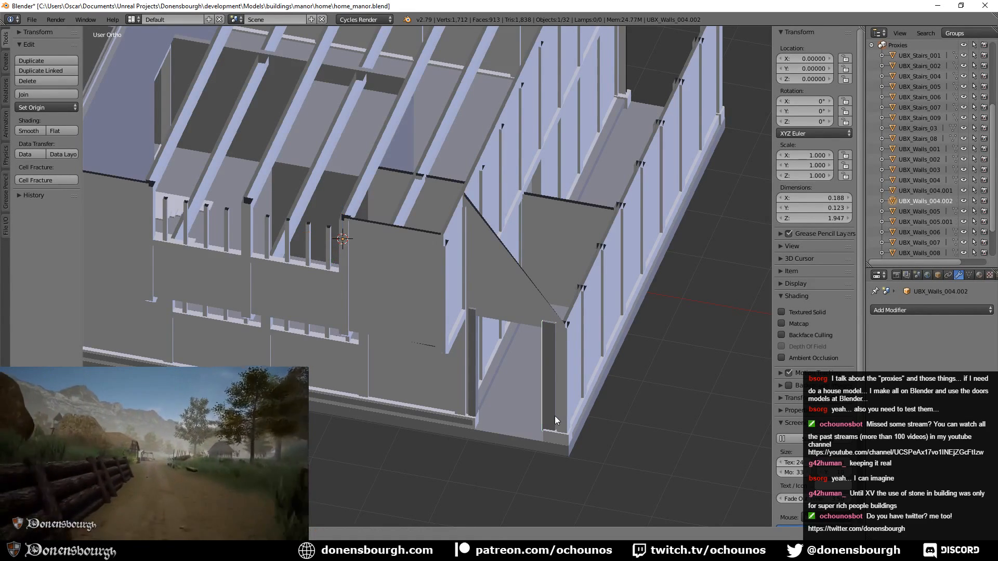
pyautogui.rightClick(555, 415)
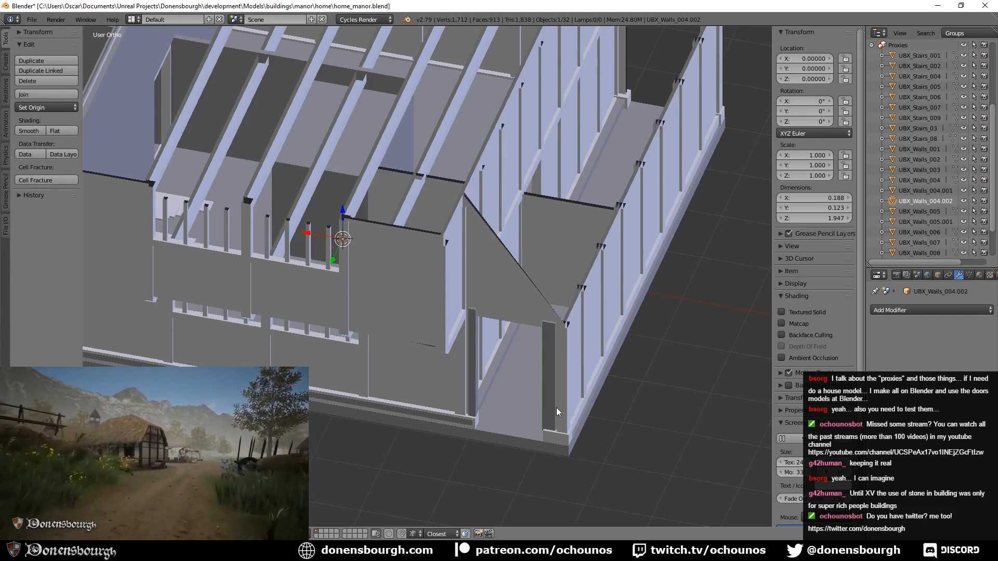
pyautogui.press('Tab')
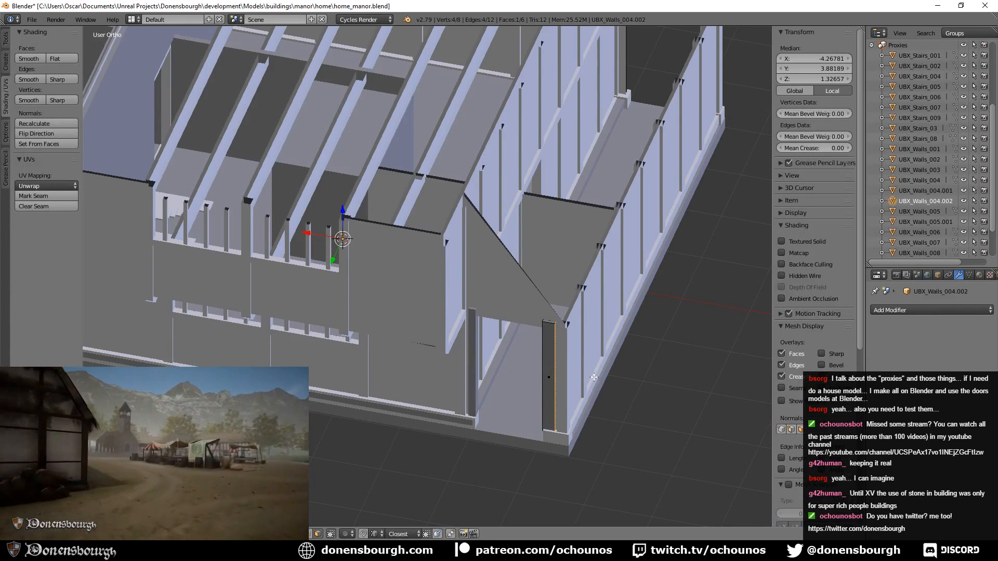
pyautogui.press('a')
pyautogui.press('a')
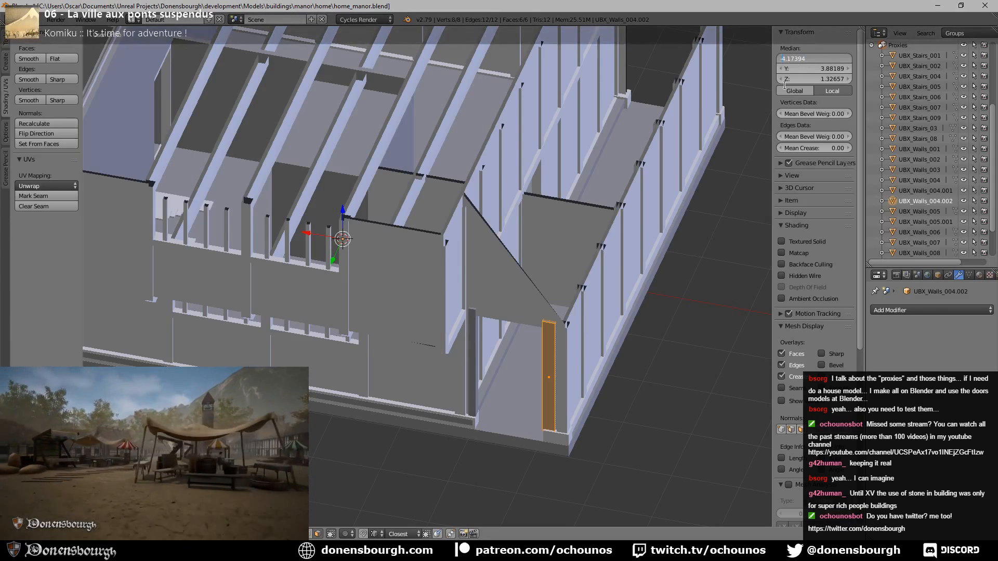
pyautogui.press('Return')
pyautogui.scroll(-4, 418, 152)
pyautogui.keyDown('shift'); pyautogui.moveTo(316, 312); pyautogui.dragTo(407, 281, button='middle'); pyautogui.keyUp('shift')
pyautogui.scroll(4, 407, 282)
pyautogui.press('Tab')
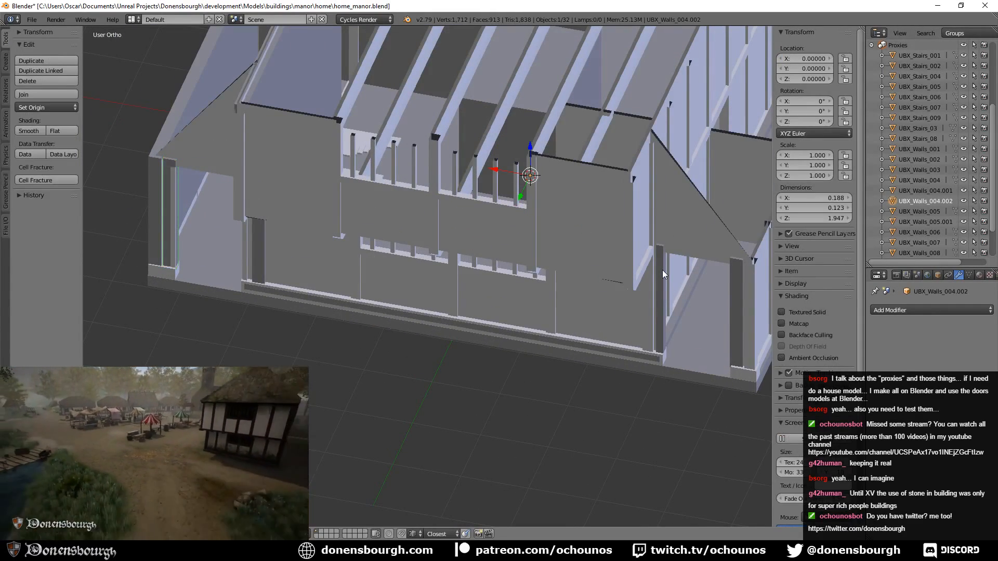
# - Duplicate doorway proxy UBX_Walls_005.001 in place and set the copied mesh's median X to 3.04636
pyautogui.rightClick(677, 335)
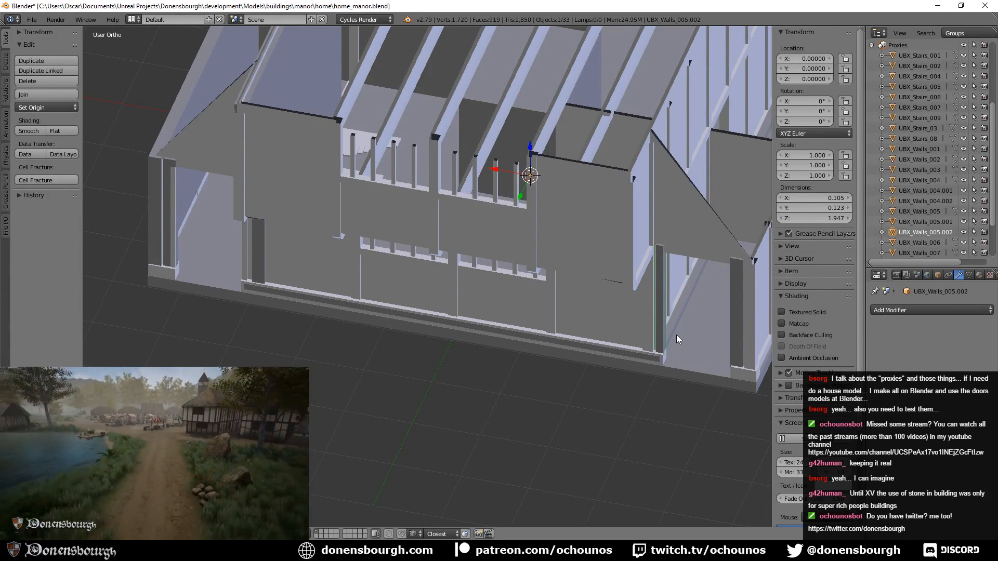
pyautogui.press('Tab')
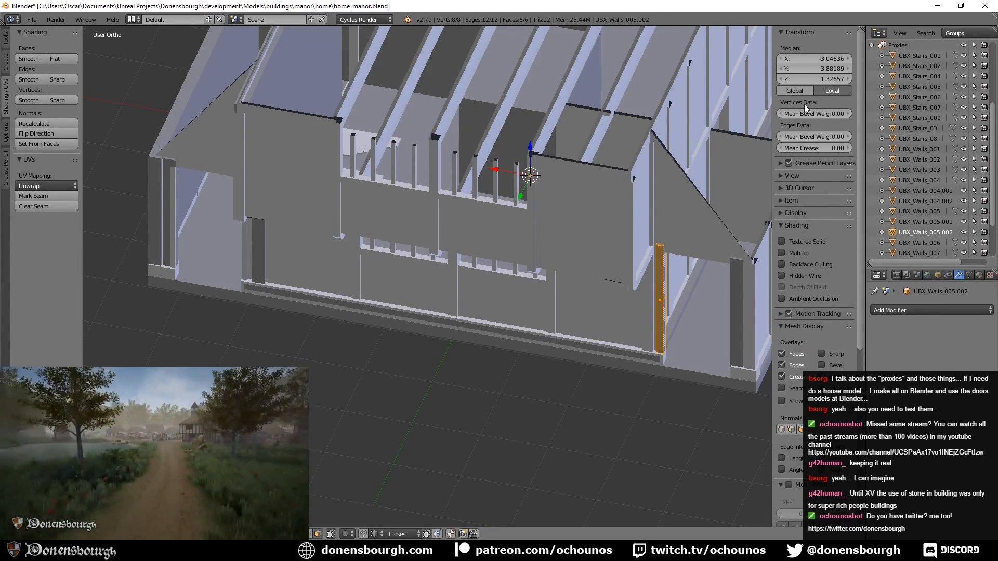
pyautogui.click(784, 61)
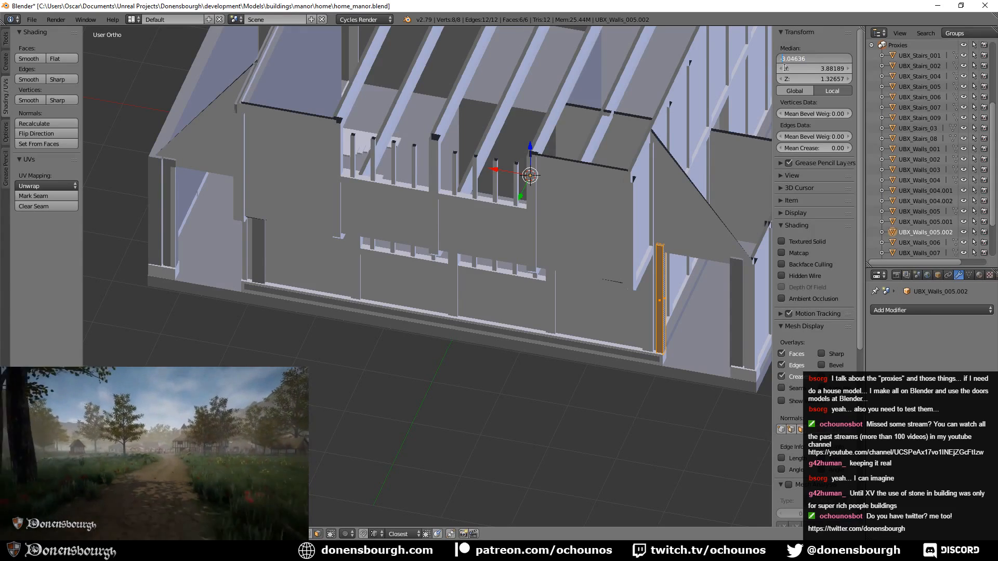
pyautogui.press('Return')
pyautogui.press('Tab')
# - Duplicate proxies UBX_Walls_004.002 and UBX_Walls_005.002 together and rotate the copies 180° about Z
pyautogui.keyDown('shift'); pyautogui.moveTo(270, 253); pyautogui.dragTo(414, 304, button='middle'); pyautogui.keyUp('shift')
pyautogui.rightClick(376, 258)
pyautogui.rightClick(380, 259)
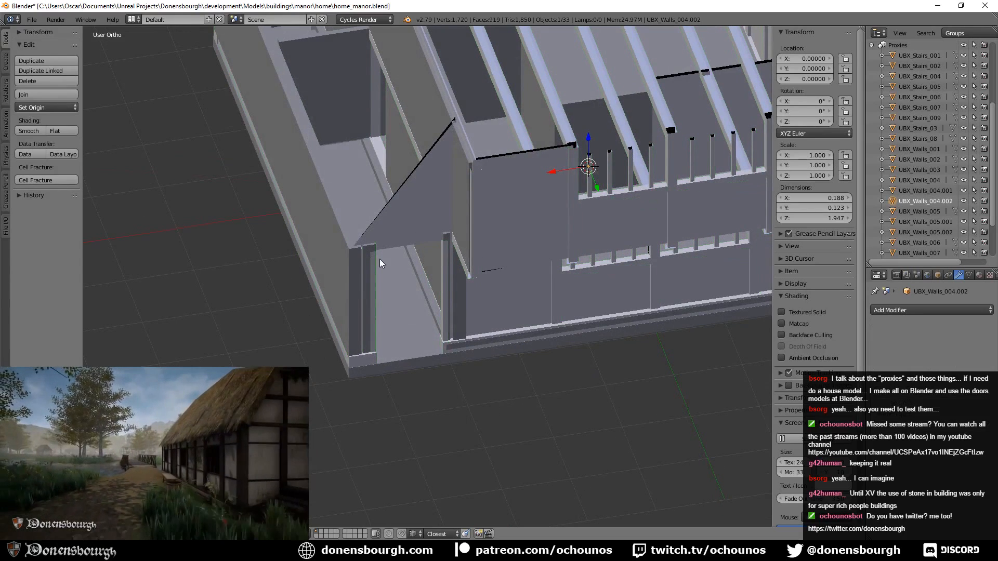
pyautogui.keyDown('shift'); pyautogui.rightClick(448, 237); pyautogui.keyUp('shift')
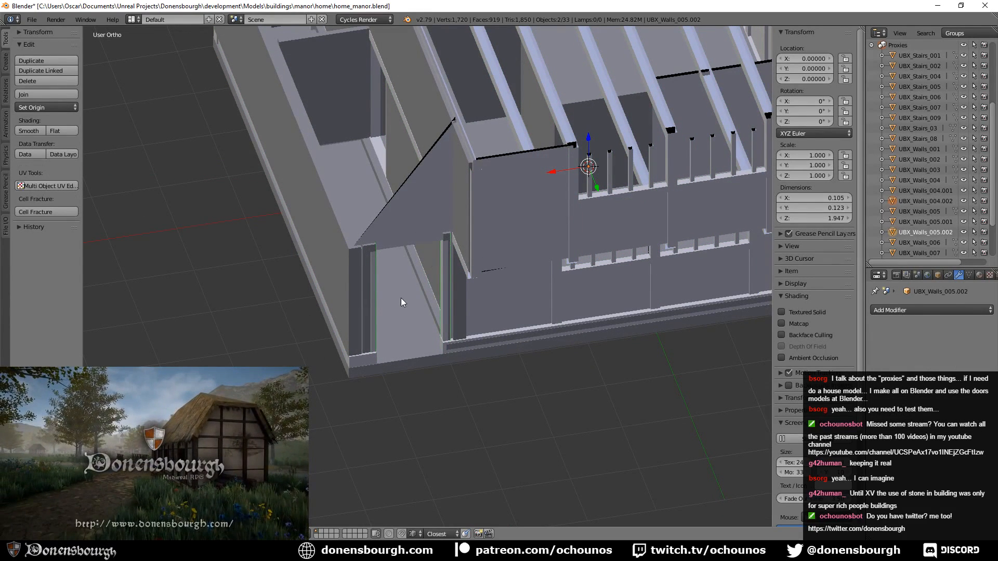
pyautogui.hotkey('shift', 'd')
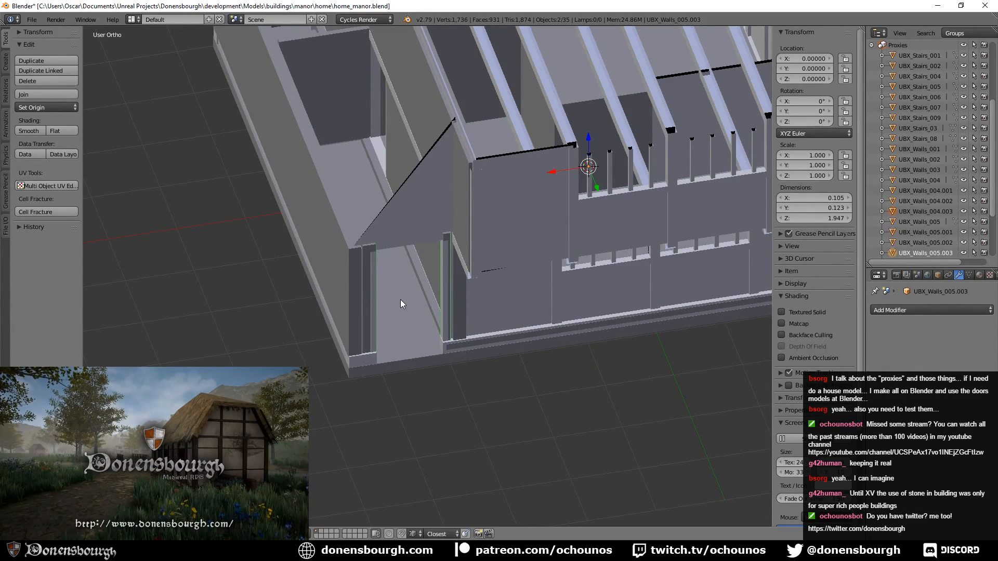
pyautogui.write('rz180')
pyautogui.press('Return')
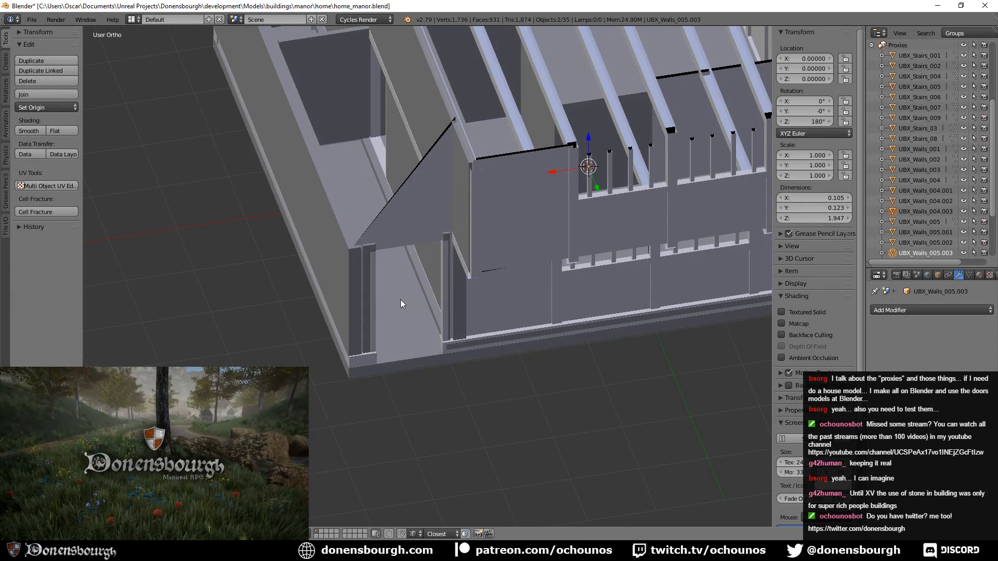
# - Rename the doorway proxy UBX_Walls_004.001 as UBX_Walls_011
pyautogui.scroll(-5, 400, 300)
pyautogui.moveTo(401, 299); pyautogui.dragTo(320, 315, button='middle')
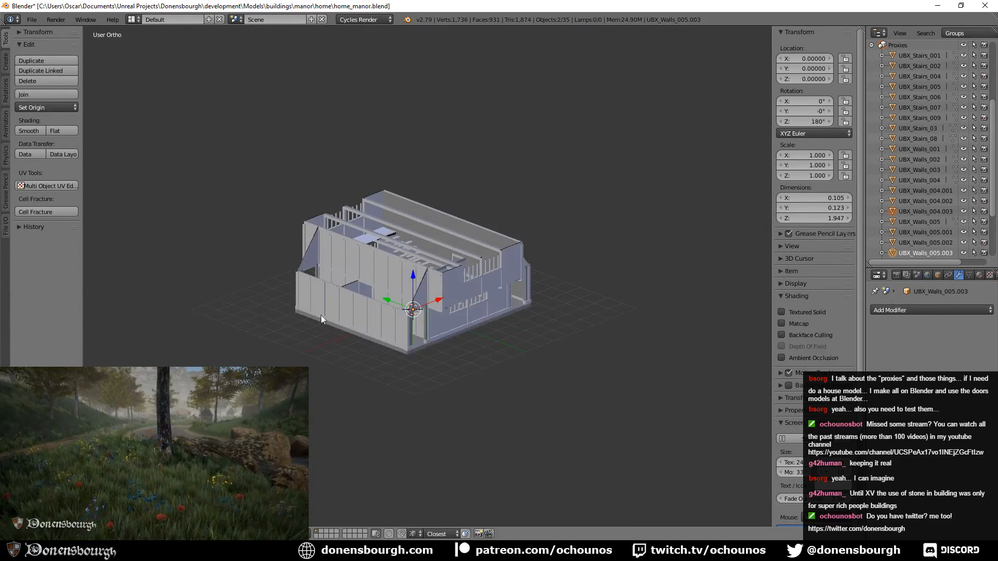
pyautogui.scroll(5, 427, 350)
pyautogui.keyDown('shift'); pyautogui.moveTo(427, 350); pyautogui.dragTo(475, 304, button='middle'); pyautogui.keyUp('shift')
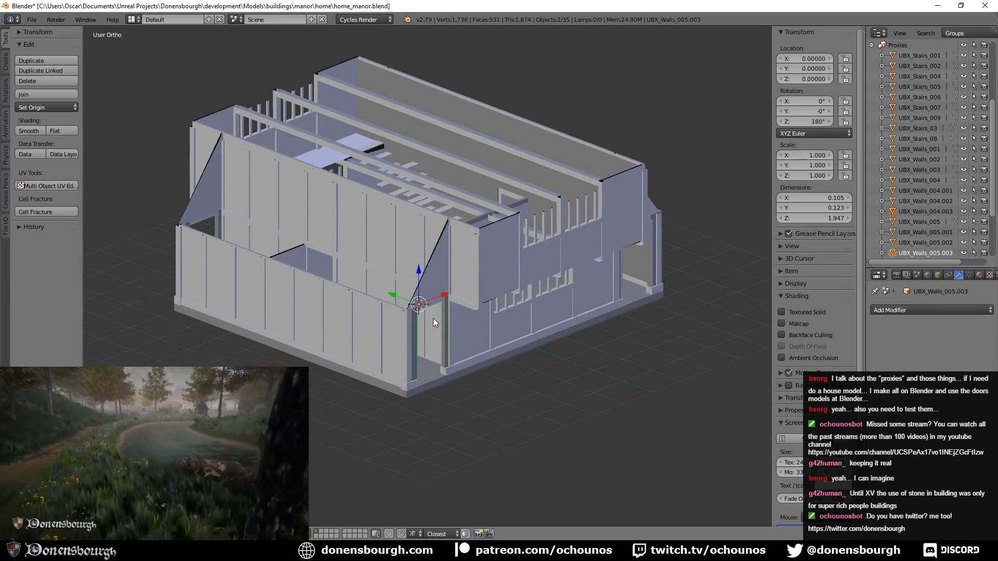
pyautogui.scroll(-3, 919, 180)
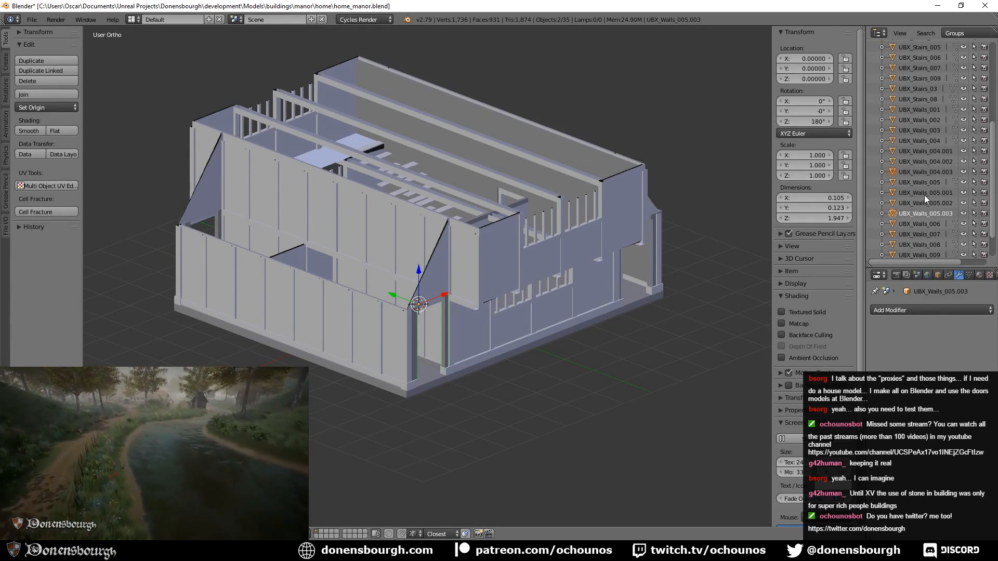
pyautogui.scroll(-1, 930, 182)
pyautogui.scroll(-1, 937, 214)
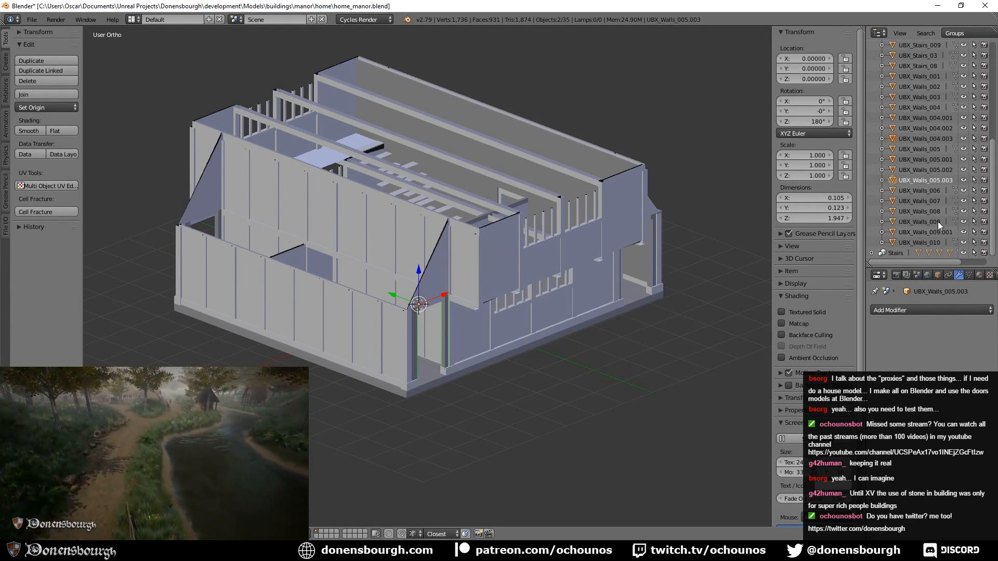
pyautogui.click(939, 118)
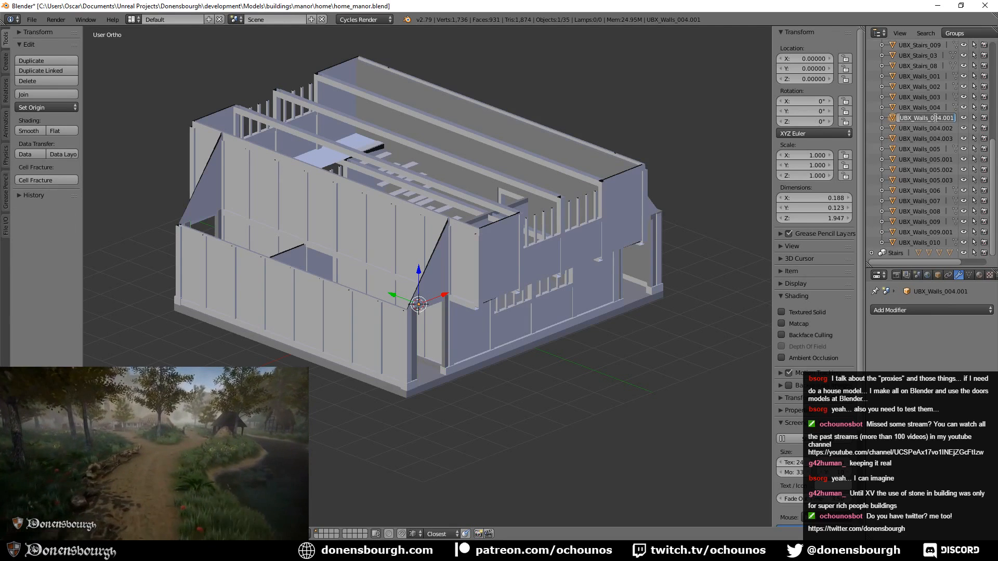
pyautogui.doubleClick(947, 118)
pyautogui.write('11')
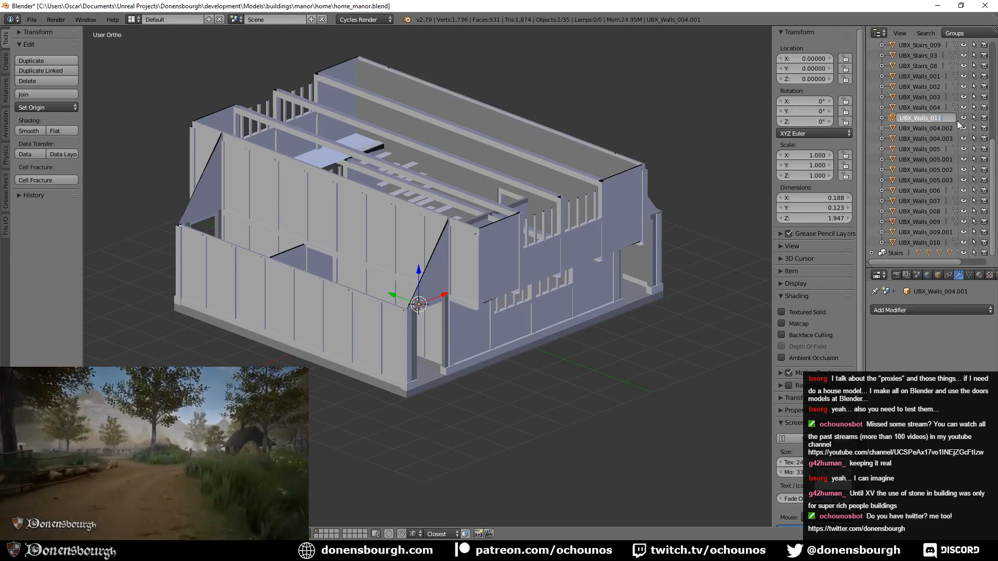
pyautogui.press('Return')
# - Rename UBX_Walls_004.002 as UBX_Walls_012 and UBX_Walls_004.003 as UBX_Walls_013
pyautogui.doubleClick(934, 119)
pyautogui.moveTo(935, 117); pyautogui.dragTo(977, 113)
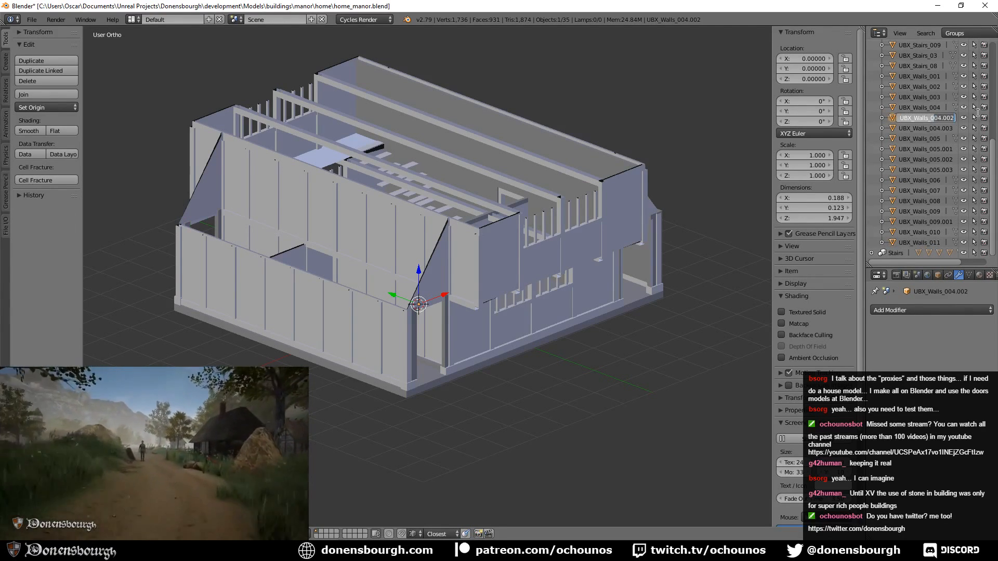
pyautogui.write('12')
pyautogui.press('Return')
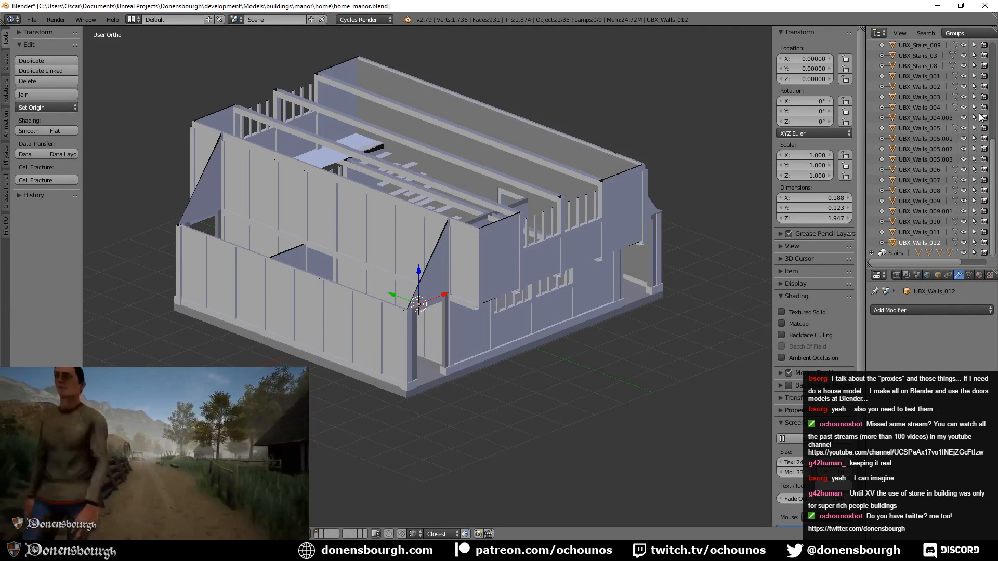
pyautogui.doubleClick(936, 118)
pyautogui.moveTo(937, 118); pyautogui.dragTo(974, 114)
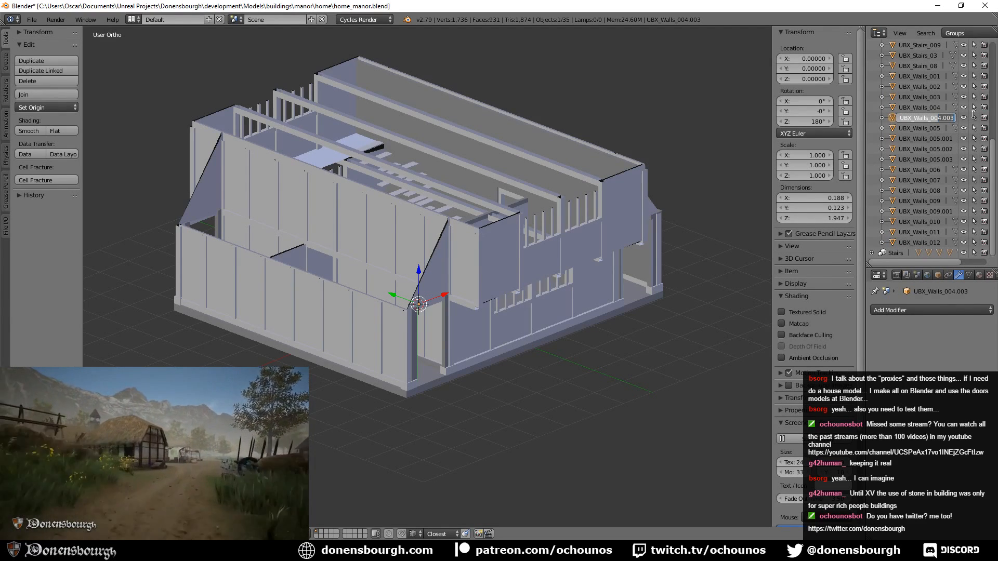
pyautogui.press('BackSpace')
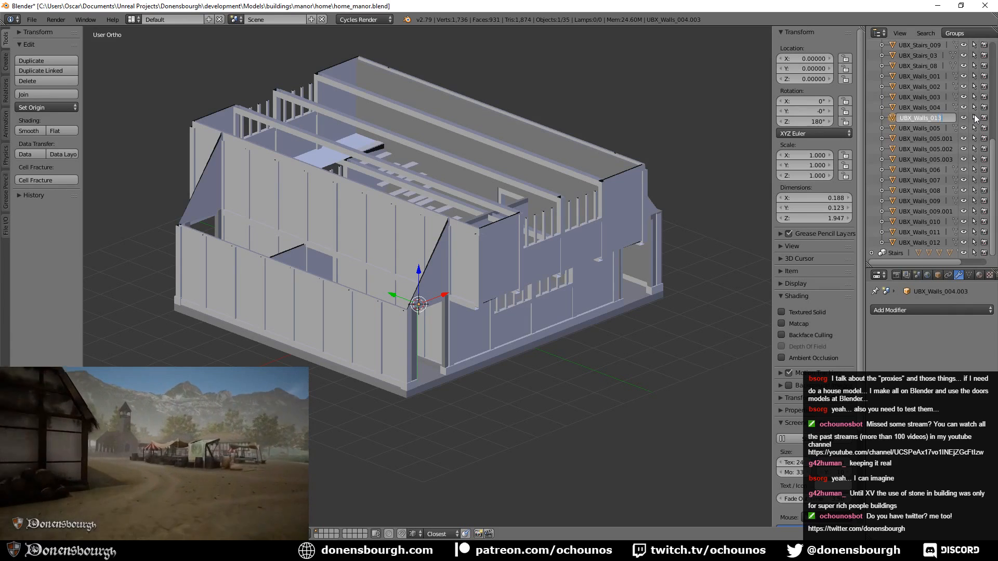
pyautogui.press('Return')
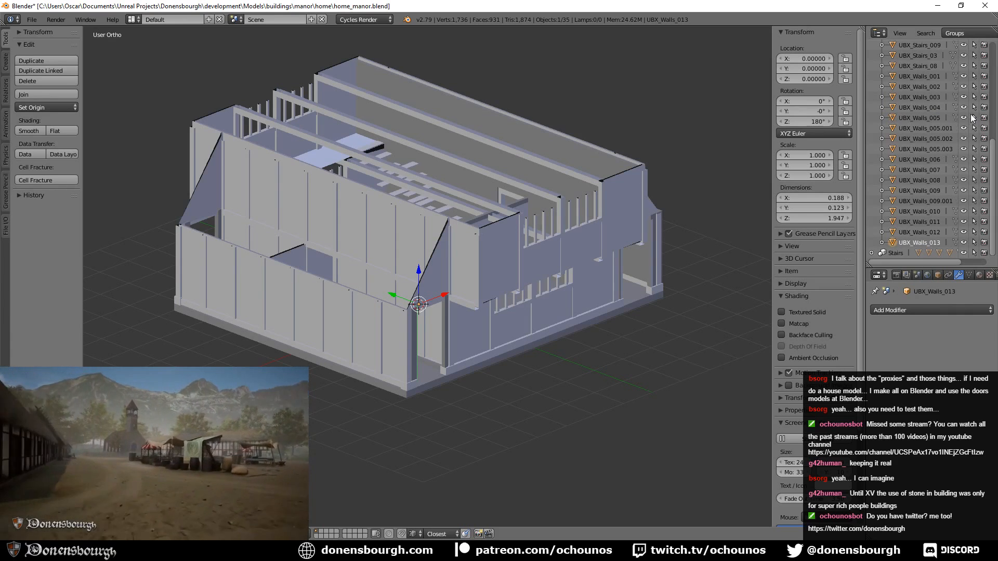
# - Rename UBX_Walls_005.001 as UBX_Walls_014 and UBX_Walls_005.002 as UBX_Walls_015
pyautogui.doubleClick(944, 128)
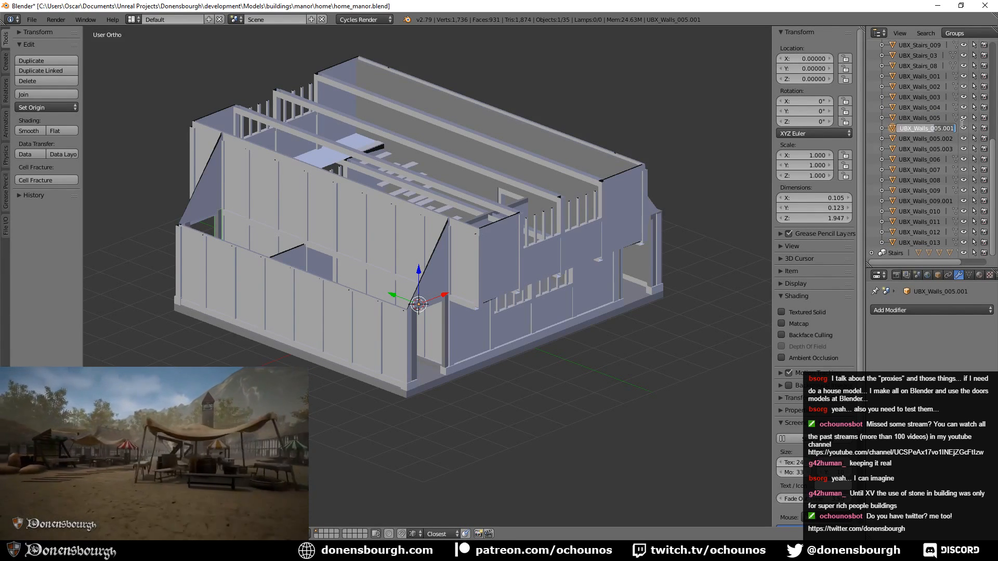
pyautogui.write('UBX_Walls_014')
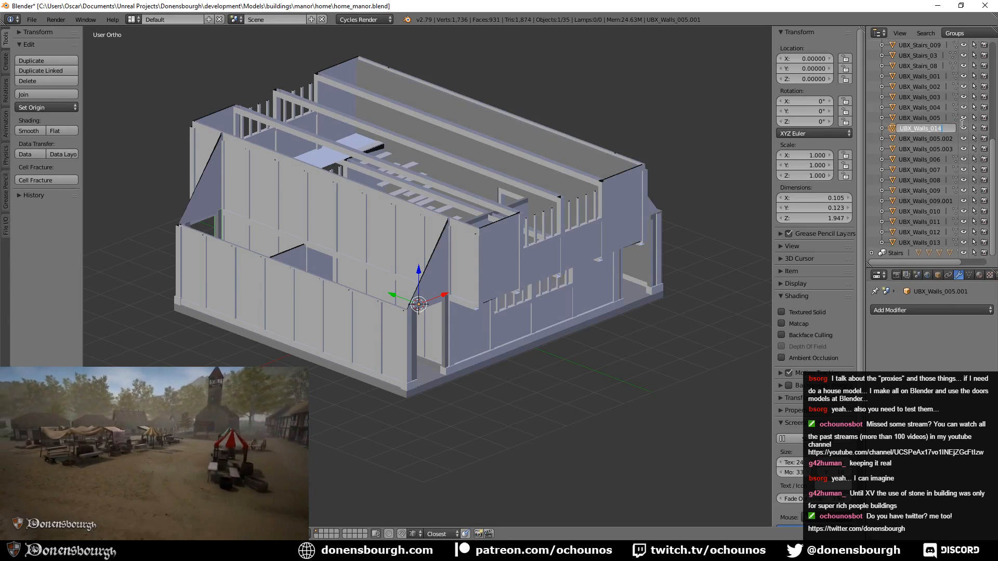
pyautogui.press('Return')
pyautogui.click(944, 128)
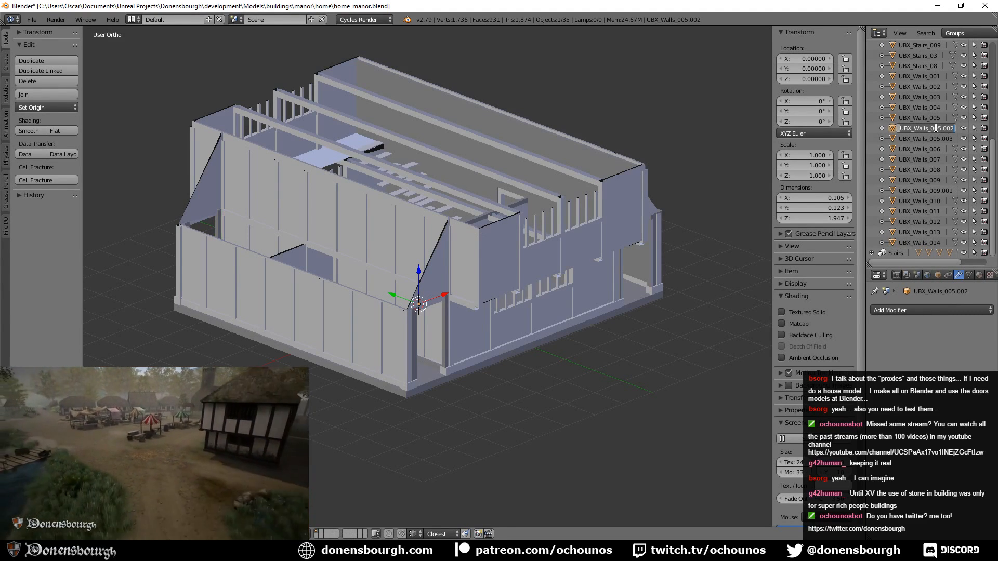
pyautogui.doubleClick(943, 128)
pyautogui.write('UBX_Walls_015')
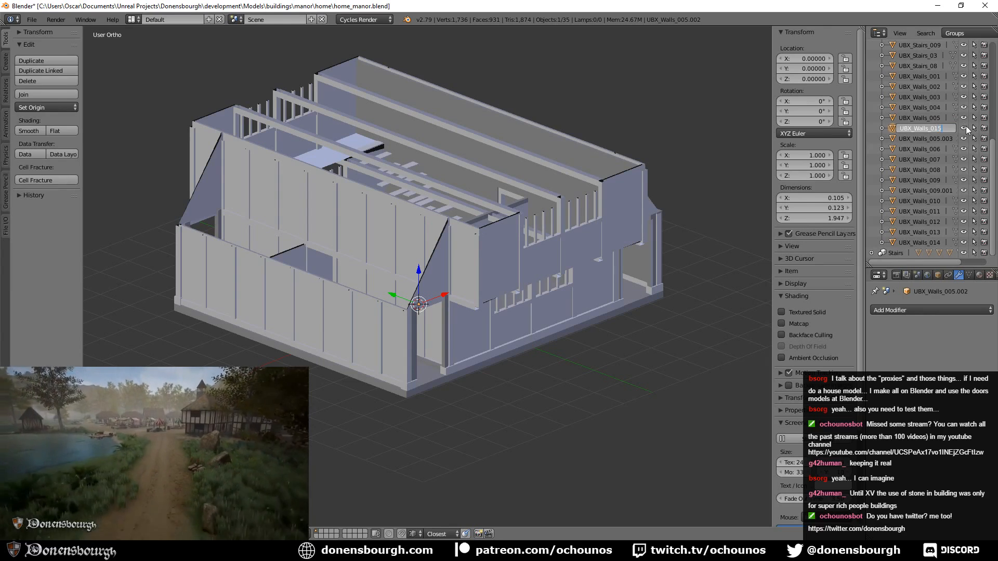
pyautogui.press('Return')
# - Rename the doorway proxy UBX_Walls_005.003 as UBX_Walls_016
pyautogui.click(946, 130)
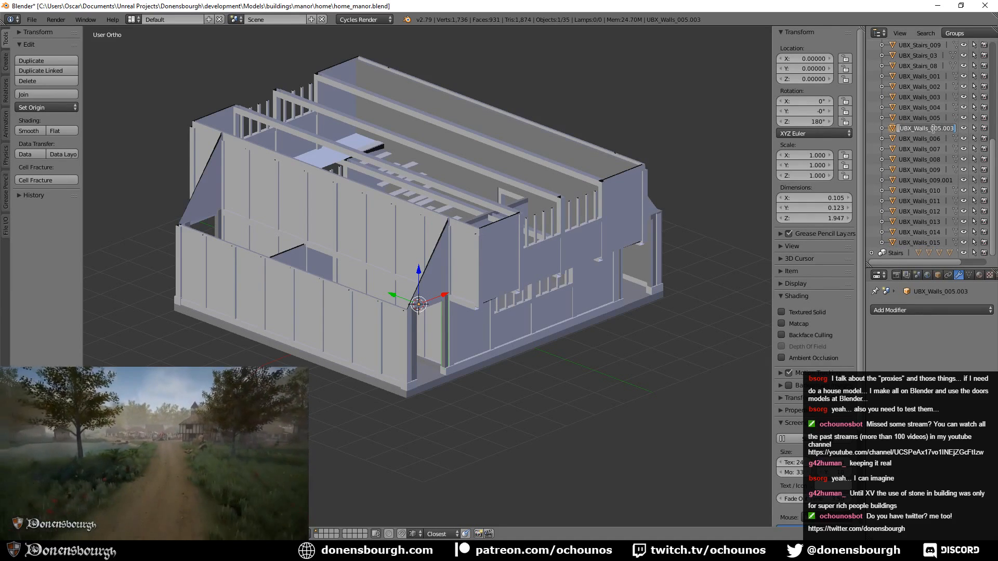
pyautogui.doubleClick(945, 129)
pyautogui.write('UBX_Walls_016')
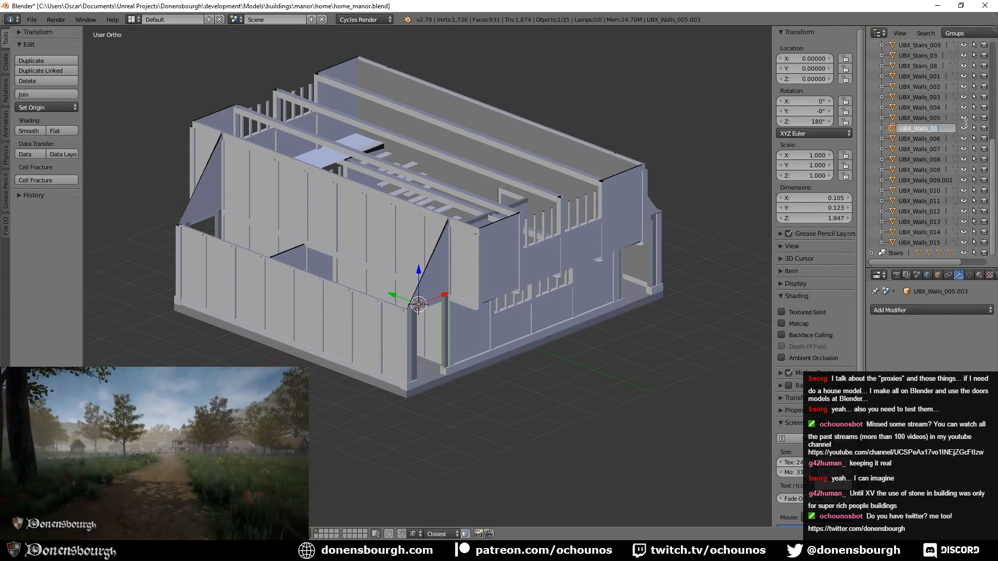
pyautogui.press('Return')
# - Rename the wall proxy UBX_Walls_009.001 as UBX_Walls_017
pyautogui.click(937, 171)
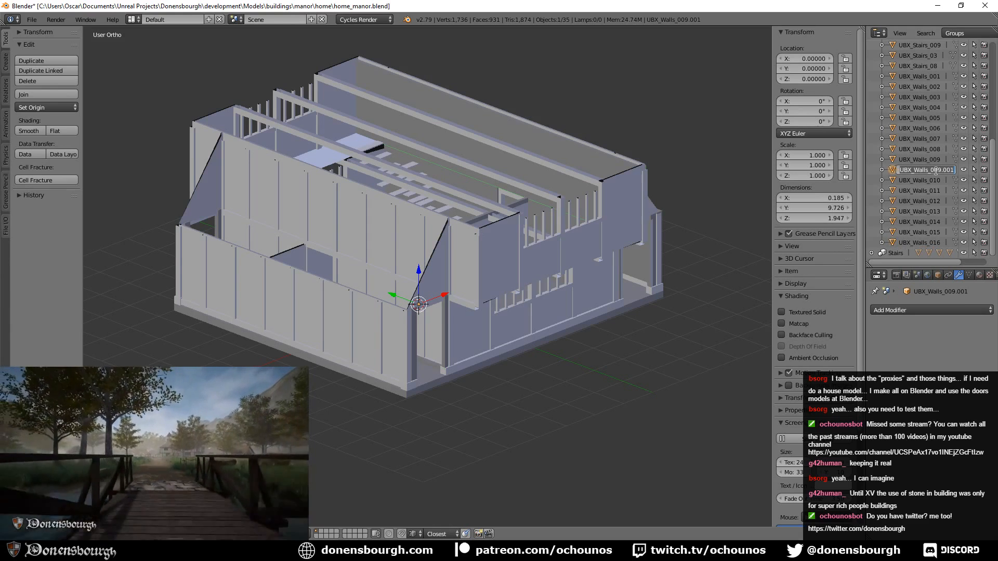
pyautogui.doubleClick(937, 171)
pyautogui.write('UBX_Walls_02')
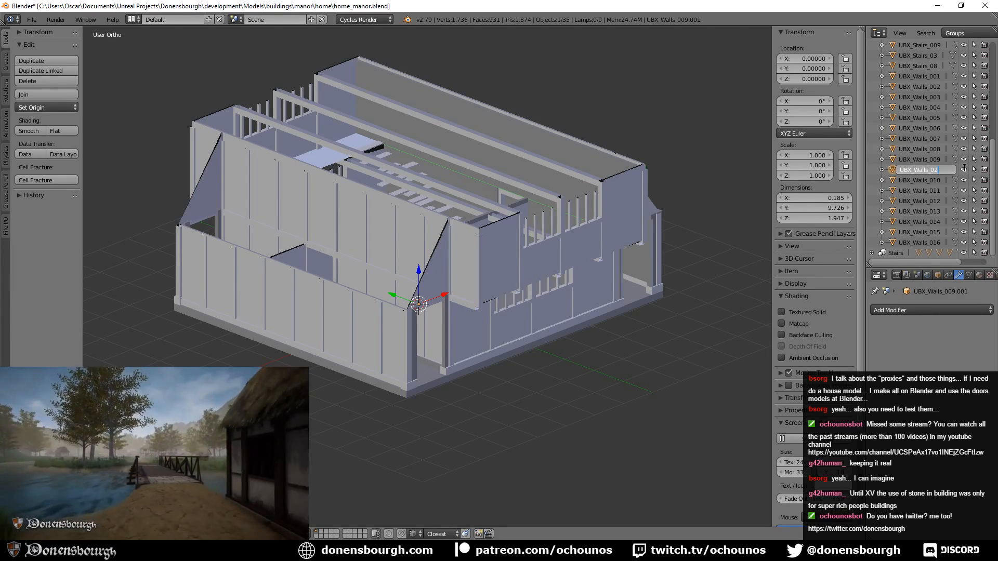
pyautogui.press('BackSpace')
pyautogui.write('17')
pyautogui.press('Return')
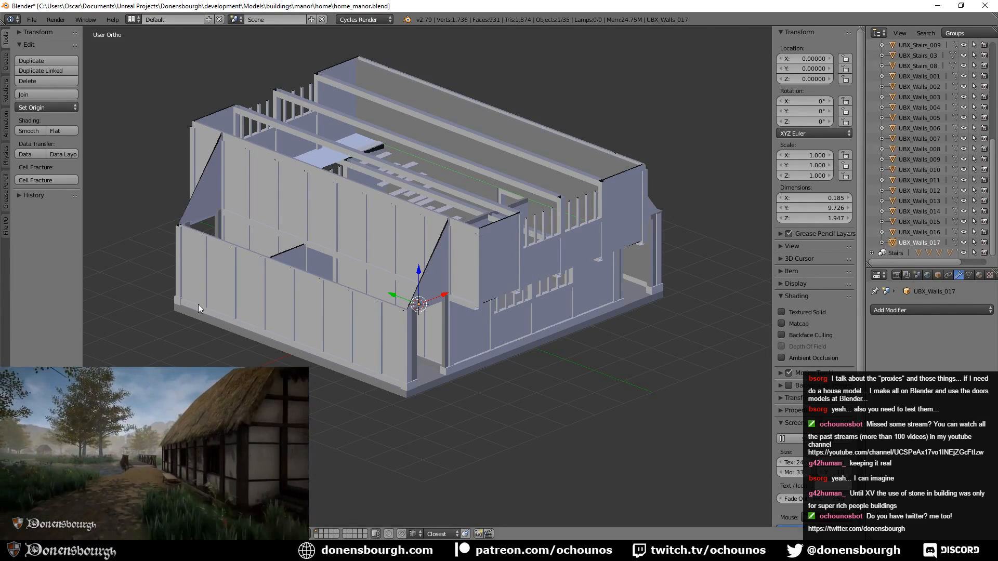
# - Duplicate the side wall proxies, including UBX_Walls_001, 006, 009 and 017, and rotate the copies 180° about Z
pyautogui.scroll(-2, 345, 293)
pyautogui.moveTo(346, 292); pyautogui.dragTo(417, 330, button='middle')
pyautogui.scroll(6, 416, 327)
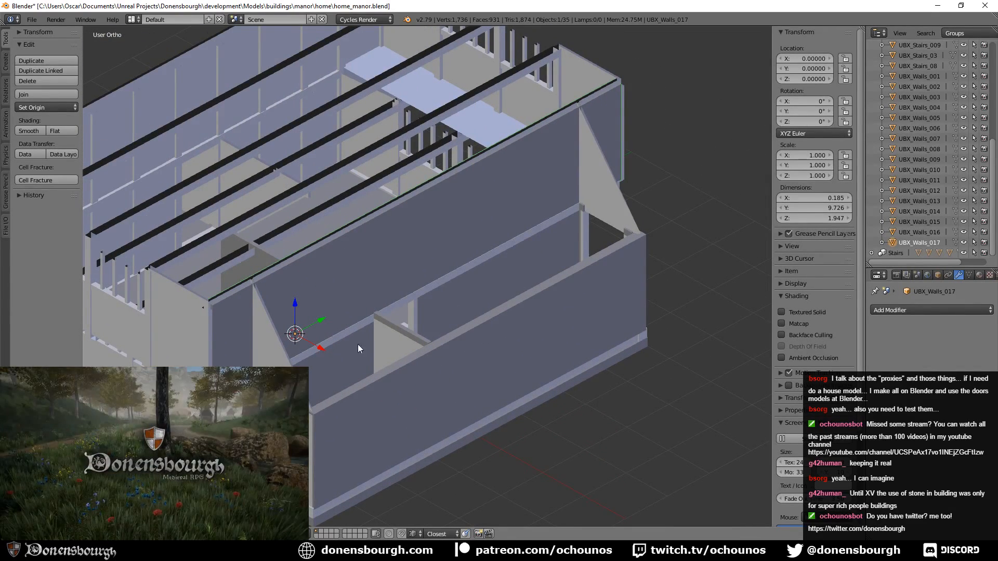
pyautogui.rightClick(339, 351)
pyautogui.keyDown('shift'); pyautogui.rightClick(392, 342); pyautogui.keyUp('shift')
pyautogui.keyDown('shift'); pyautogui.rightClick(450, 290); pyautogui.keyUp('shift')
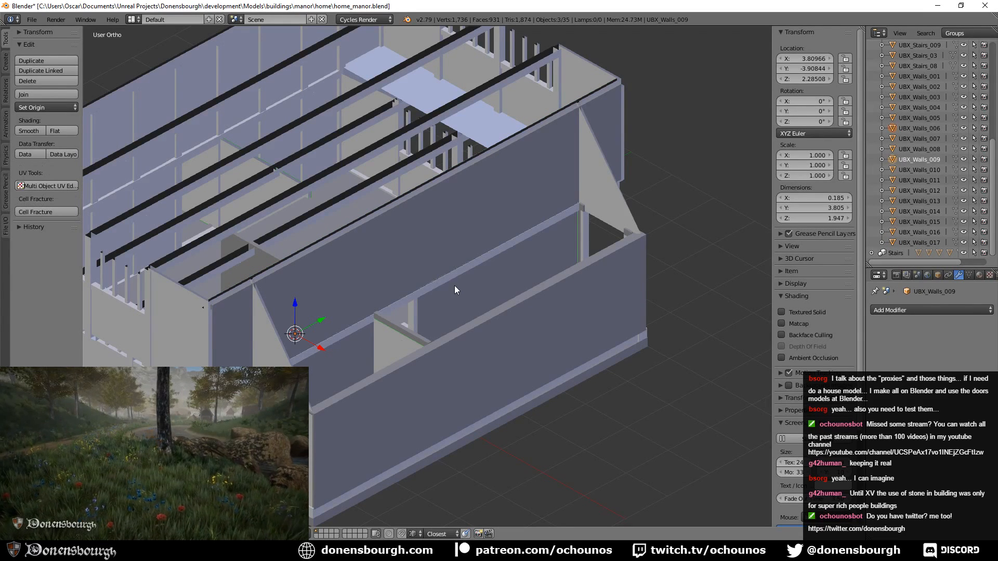
pyautogui.keyDown('shift'); pyautogui.rightClick(521, 334); pyautogui.keyUp('shift')
pyautogui.keyDown('shift'); pyautogui.rightClick(421, 248); pyautogui.keyUp('shift')
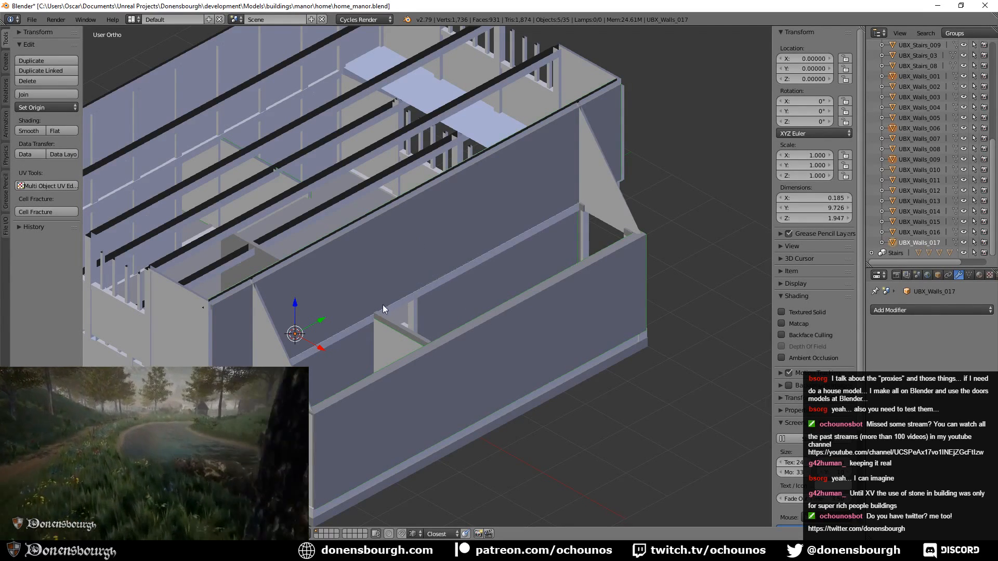
pyautogui.keyDown('shift'); pyautogui.moveTo(390, 274); pyautogui.dragTo(532, 333, button='middle'); pyautogui.keyUp('shift')
pyautogui.scroll(-3, 491, 252)
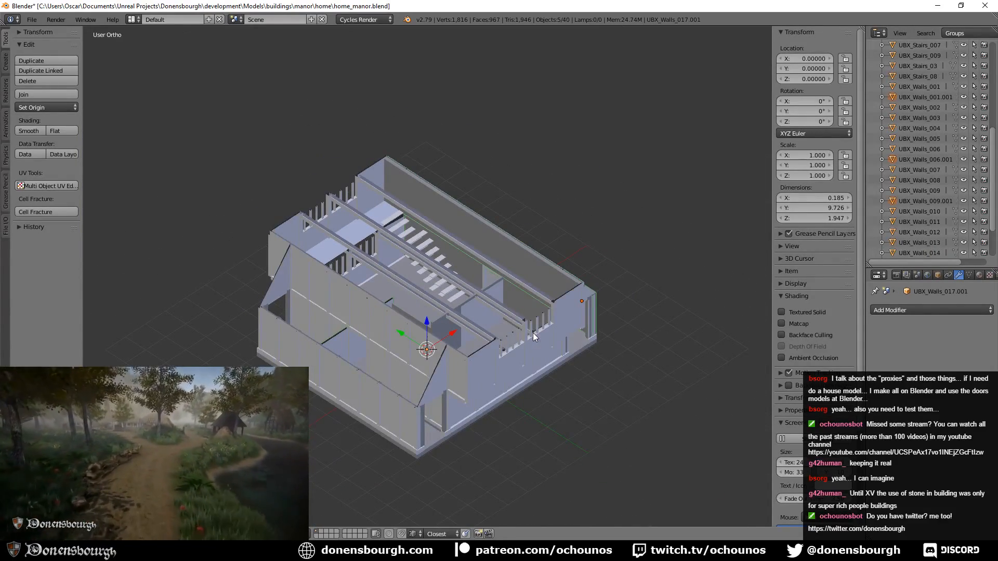
pyautogui.hotkey('shift', 'd')
pyautogui.write('rz180')
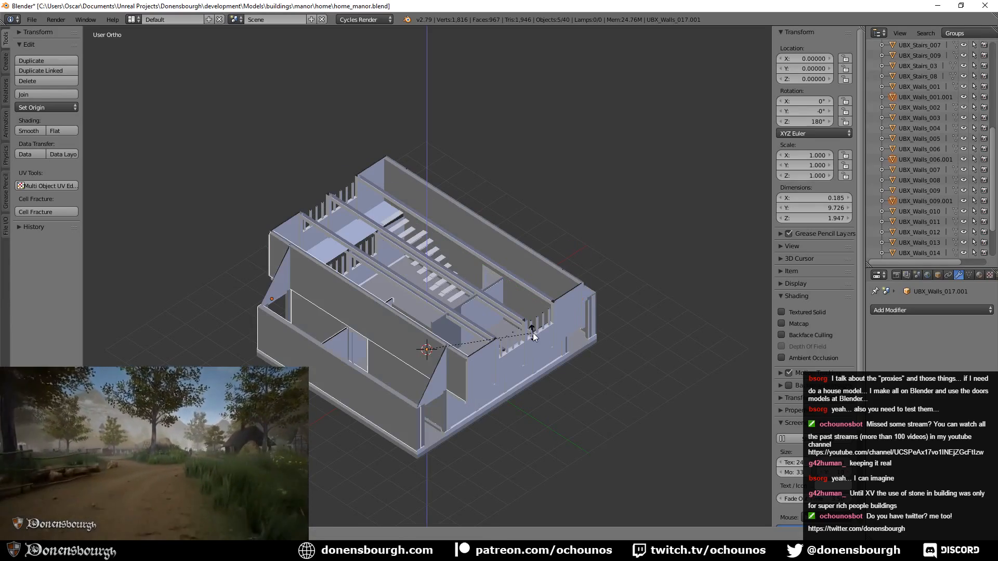
pyautogui.press('Return')
# - Duplicate the cross-wall proxy UBX_Walls_010 and rotate the copy 180° about Z
pyautogui.keyDown('shift'); pyautogui.moveTo(472, 399); pyautogui.dragTo(480, 314, button='middle'); pyautogui.keyUp('shift')
pyautogui.scroll(7, 483, 318)
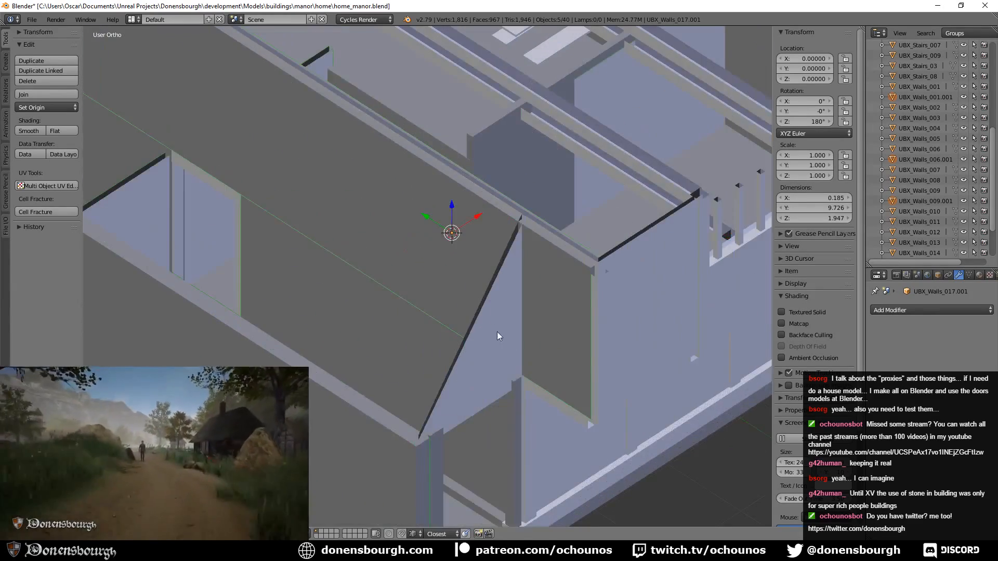
pyautogui.keyDown('shift'); pyautogui.moveTo(549, 340); pyautogui.dragTo(563, 264, button='middle'); pyautogui.keyUp('shift')
pyautogui.moveTo(593, 333); pyautogui.dragTo(528, 275, button='middle')
pyautogui.scroll(-3, 531, 249)
pyautogui.keyDown('shift'); pyautogui.moveTo(534, 229); pyautogui.dragTo(544, 309, button='middle'); pyautogui.keyUp('shift')
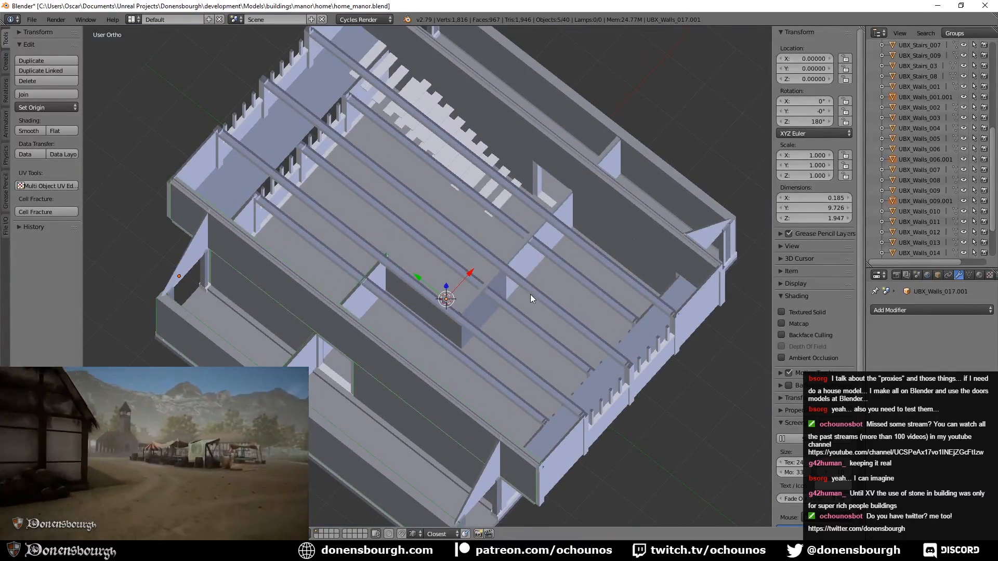
pyautogui.rightClick(493, 284)
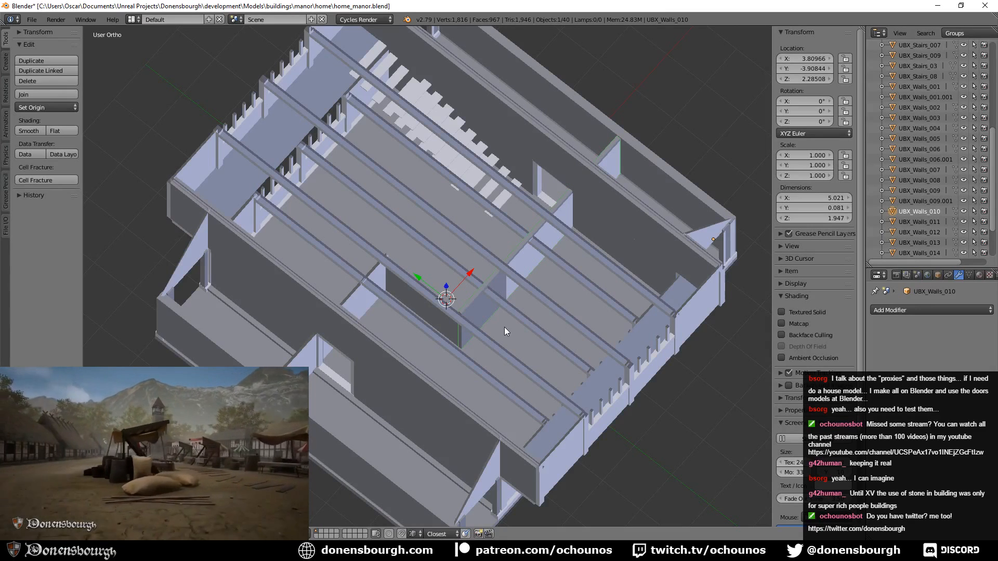
pyautogui.hotkey('shift', 'd')
pyautogui.press('Escape')
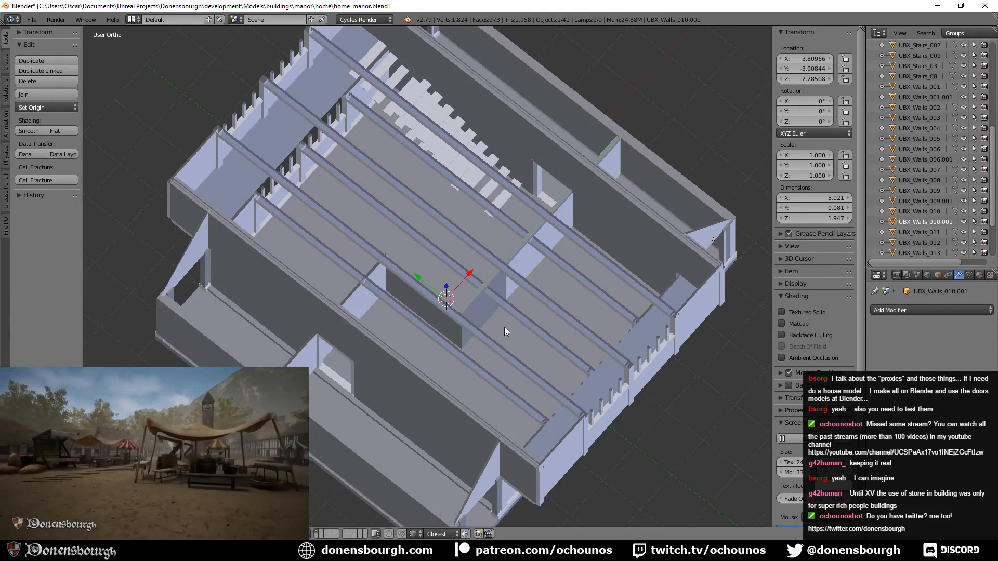
pyautogui.write('r')
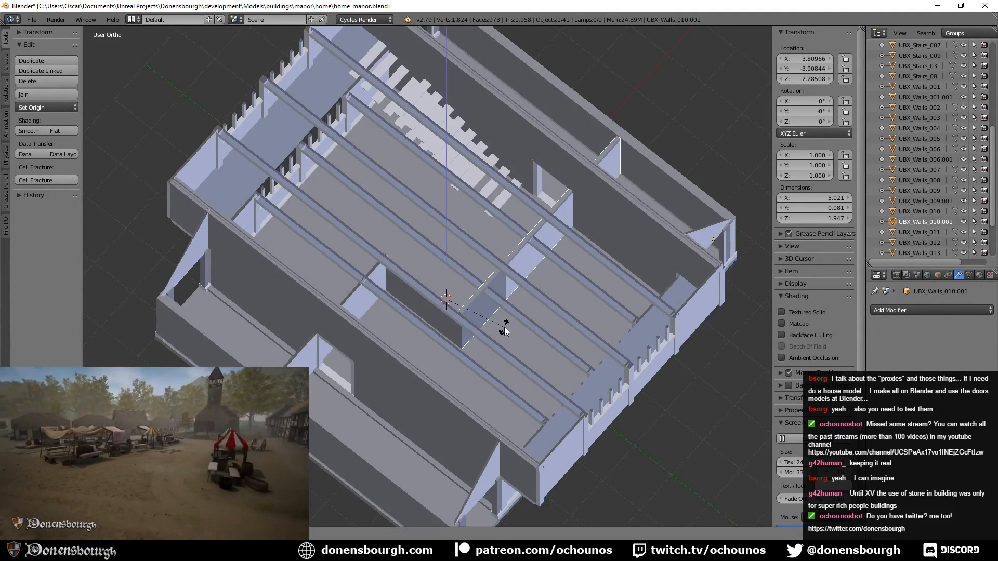
pyautogui.write('180')
pyautogui.press('Return')
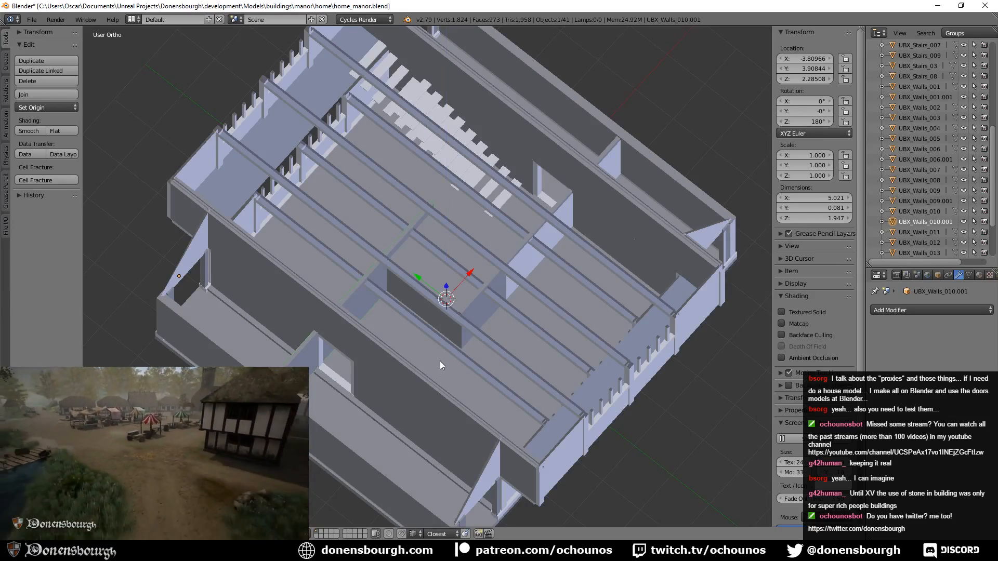
# - Rename the duplicated wall proxy UBX_Walls_001.001 as UBX_Walls_018
pyautogui.moveTo(451, 351); pyautogui.dragTo(400, 300, button='middle')
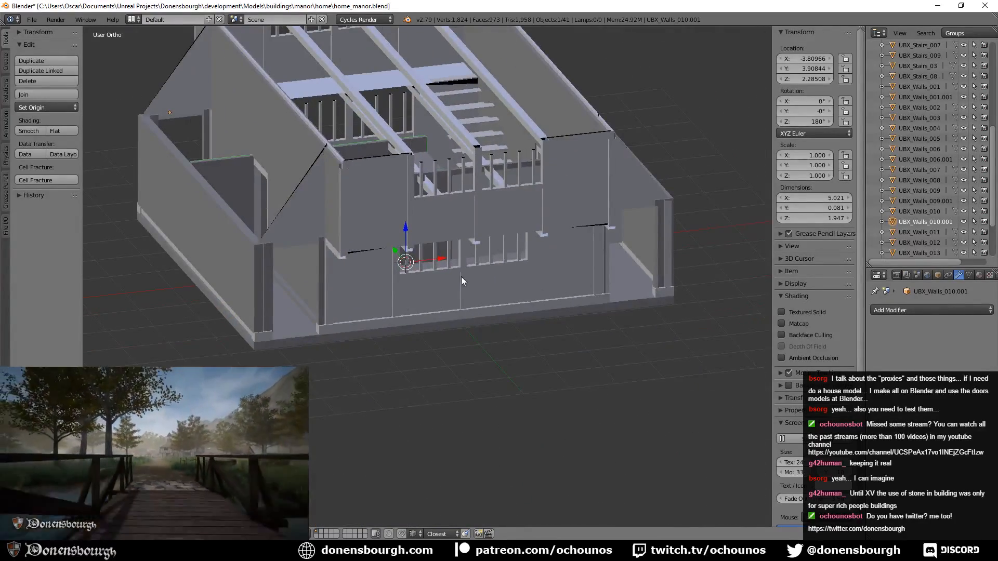
pyautogui.keyDown('shift'); pyautogui.moveTo(461, 276); pyautogui.dragTo(453, 355, button='middle'); pyautogui.keyUp('shift')
pyautogui.moveTo(474, 315); pyautogui.dragTo(486, 341, button='middle')
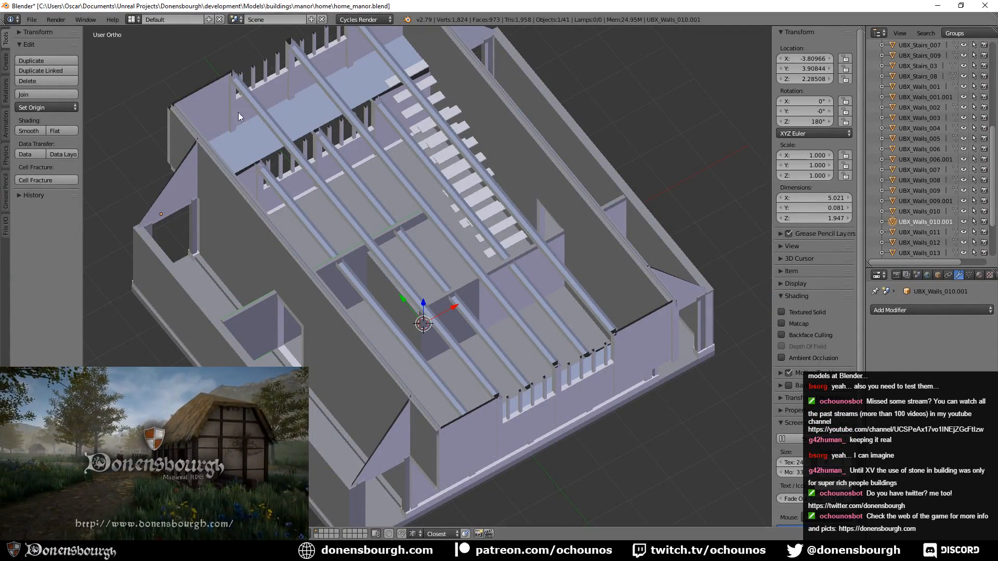
pyautogui.keyDown('shift'); pyautogui.moveTo(476, 259); pyautogui.dragTo(464, 237, button='middle'); pyautogui.keyUp('shift')
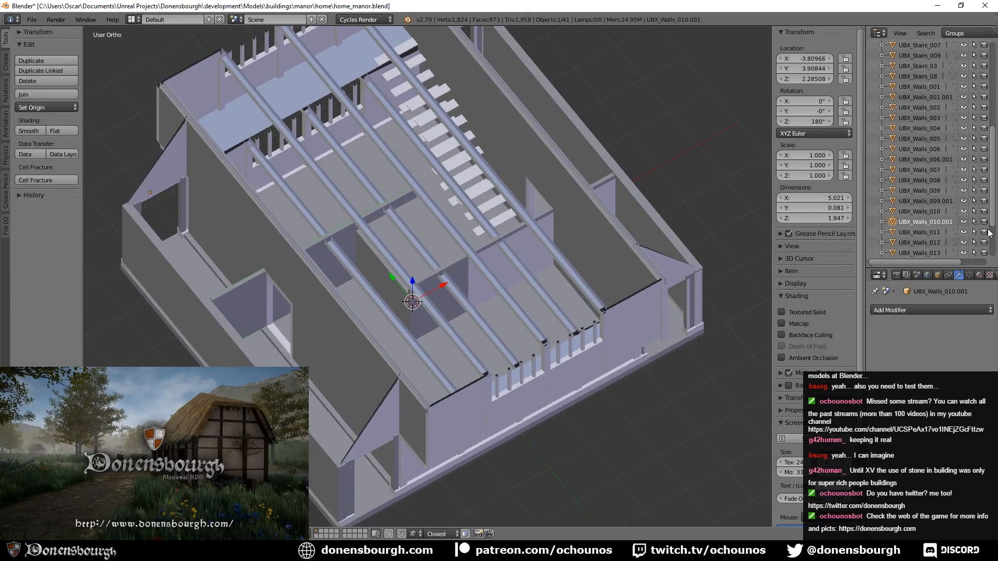
pyautogui.scroll(-3, 938, 163)
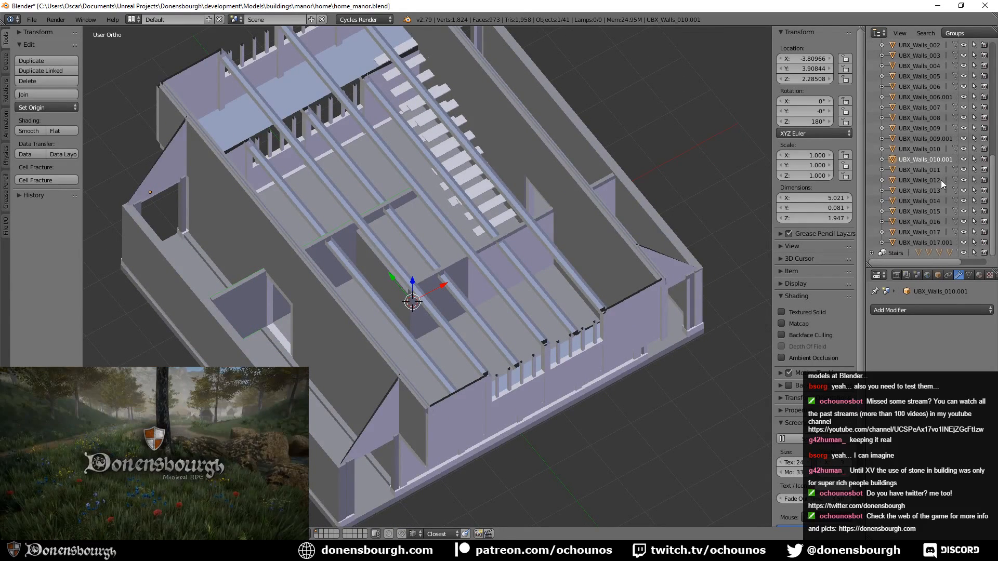
pyautogui.scroll(7, 941, 185)
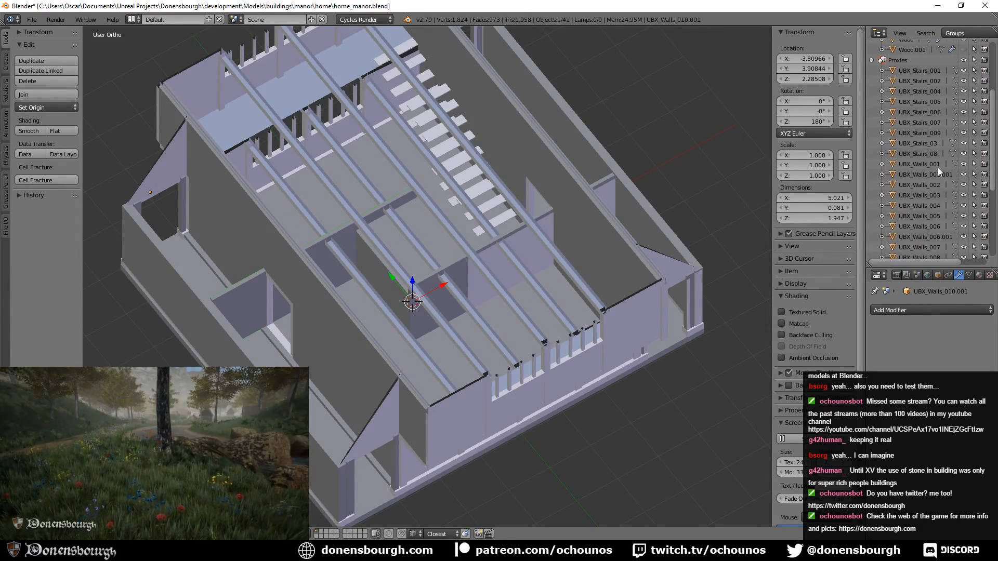
pyautogui.doubleClick(941, 174)
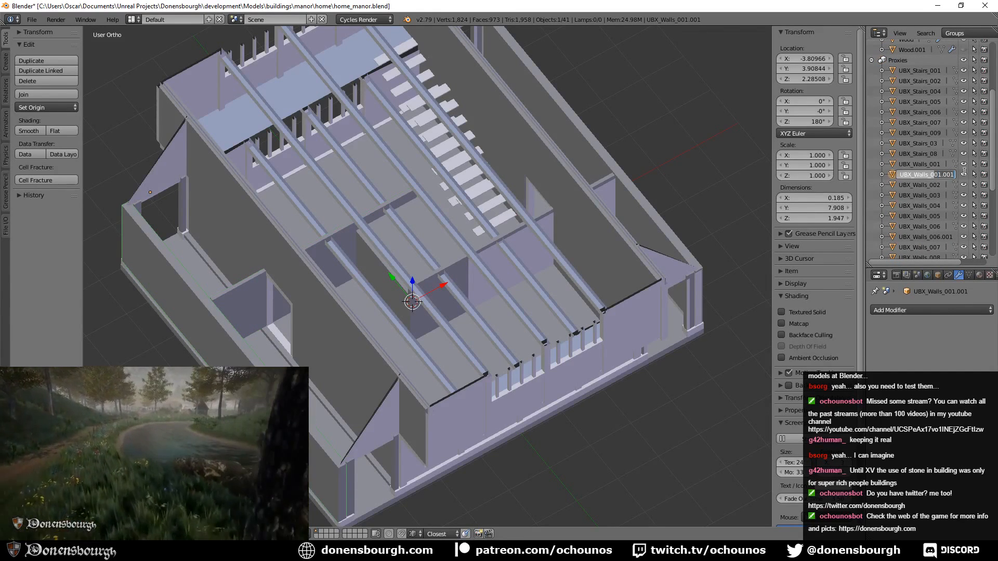
pyautogui.write('UBX_Walls_018')
pyautogui.press('Return')
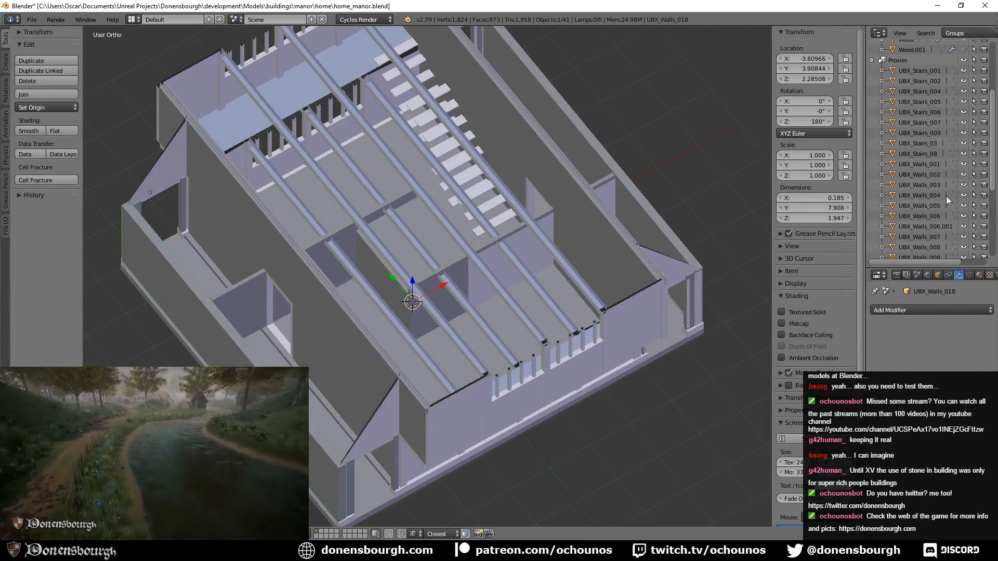
# - Rename UBX_Walls_006.001 as UBX_Walls_019 and UBX_Walls_009.001 as UBX_Walls_020
pyautogui.doubleClick(935, 227)
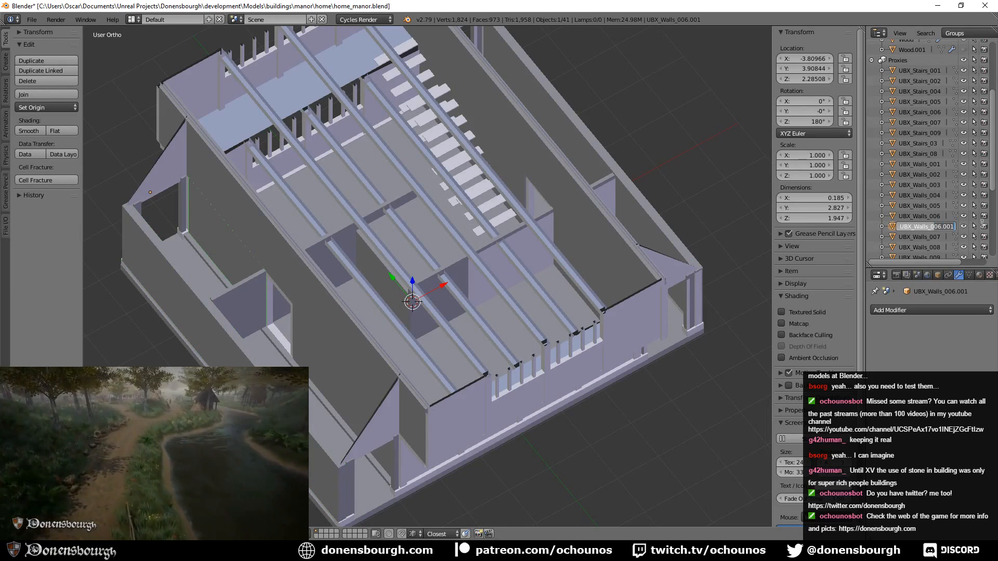
pyautogui.write('UBX_Walls_019')
pyautogui.press('Return')
pyautogui.scroll(-3, 935, 214)
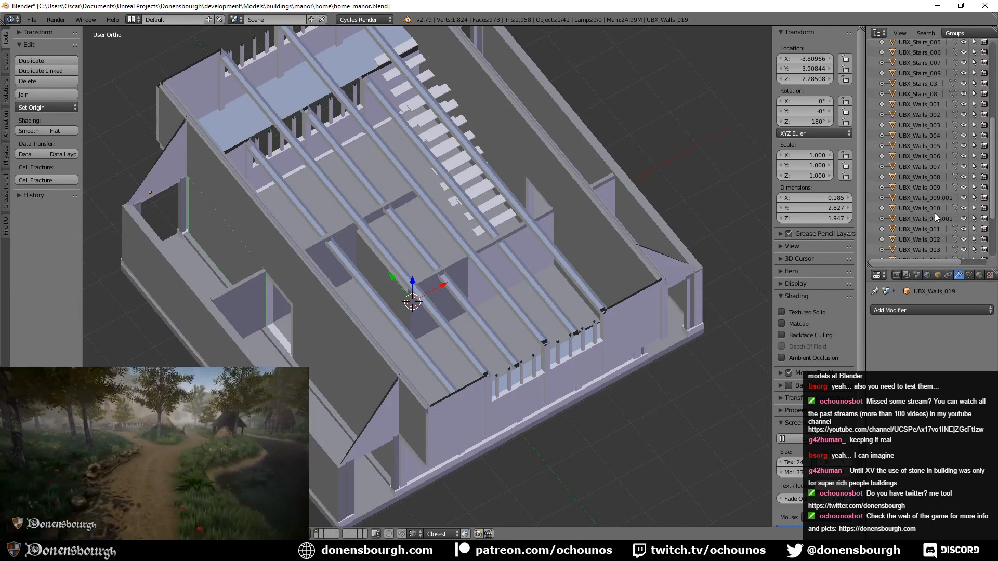
pyautogui.doubleClick(934, 197)
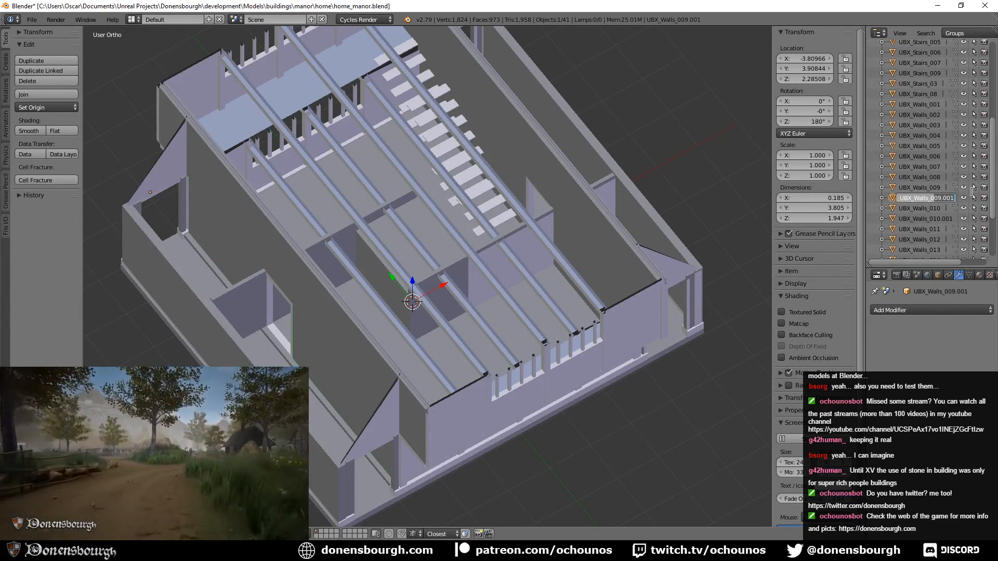
pyautogui.write('UBX_Walls_02')
pyautogui.press('Return')
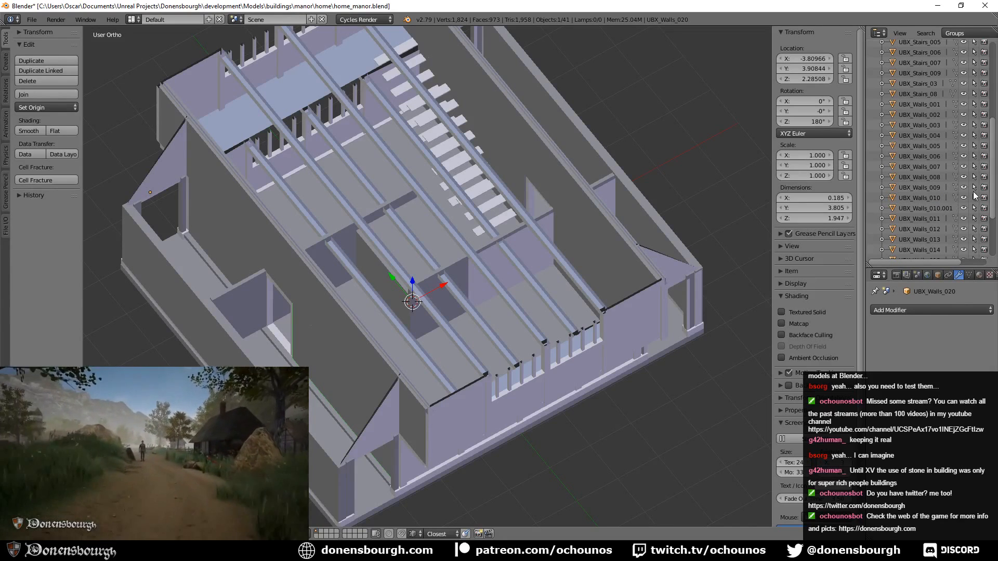
# - Rename UBX_Walls_010.001 as UBX_Walls_021 and UBX_Walls_017.001 as UBX_Walls_022
pyautogui.doubleClick(928, 207)
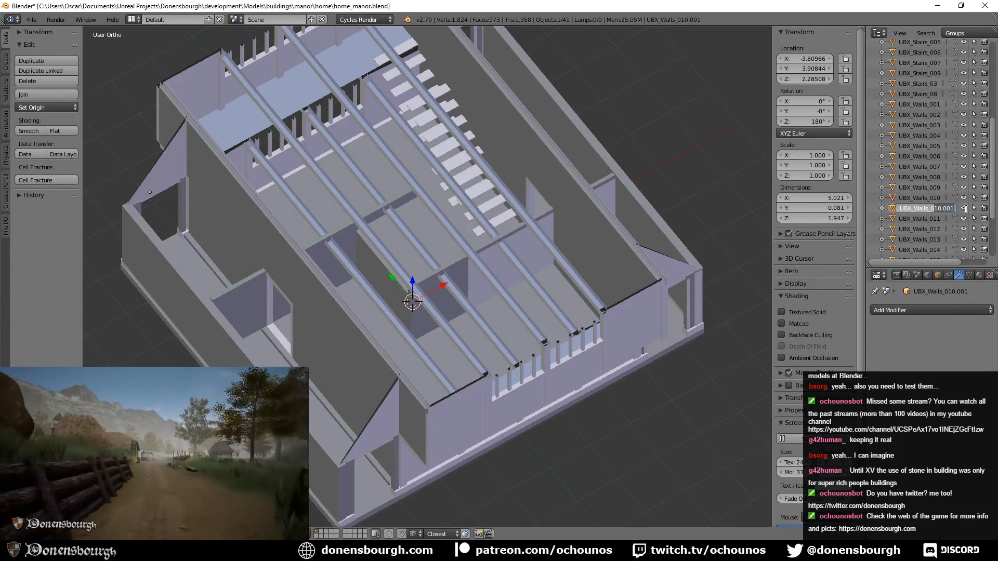
pyautogui.write('UBX_Walls_021')
pyautogui.press('Return')
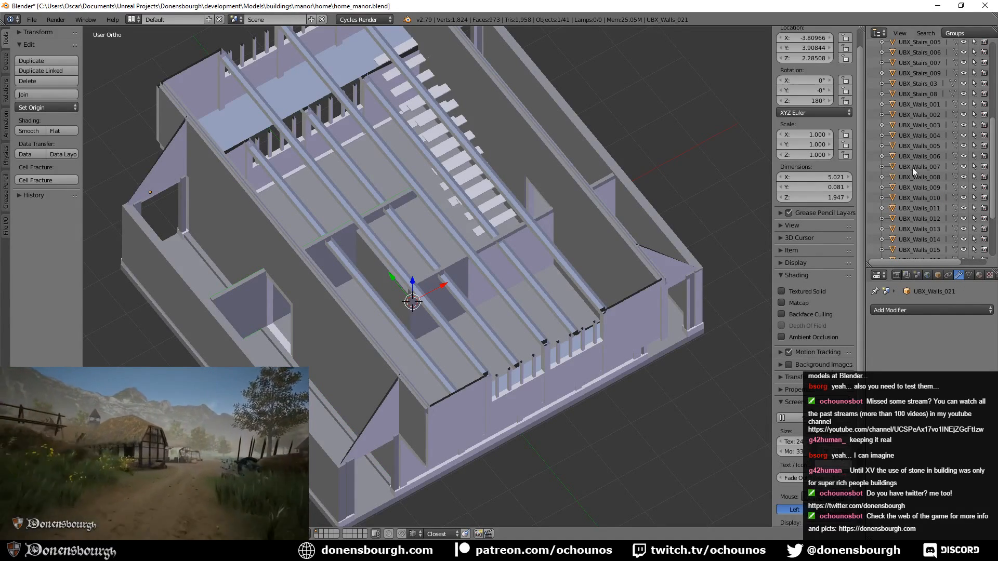
pyautogui.scroll(-5, 922, 167)
pyautogui.doubleClick(934, 201)
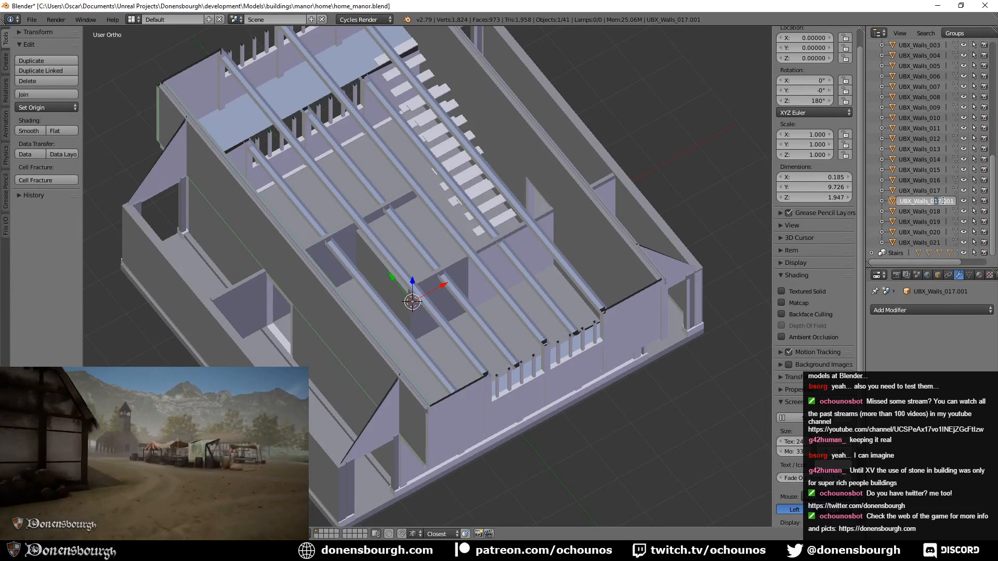
pyautogui.write('UBX_Walls_022')
pyautogui.press('Return')
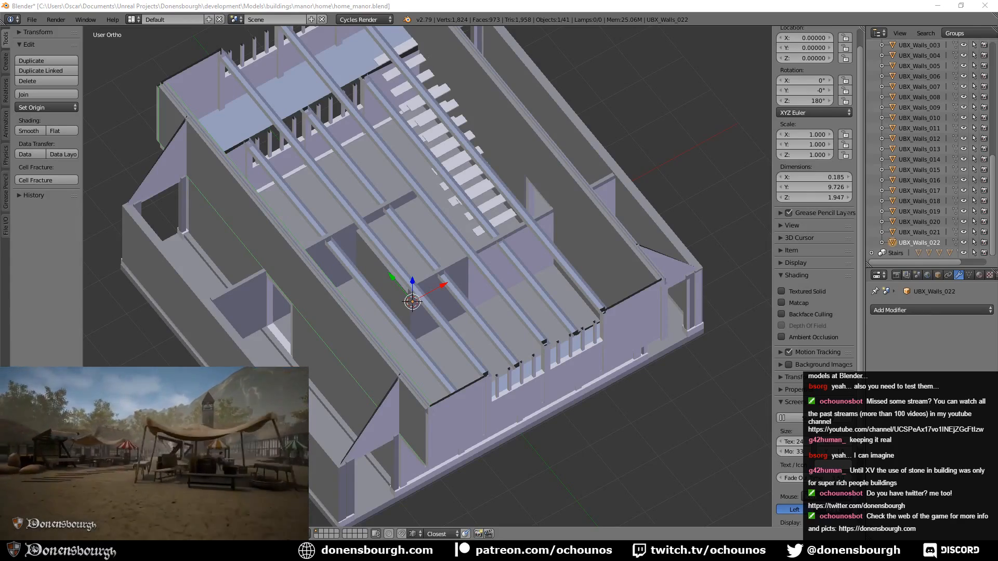
# - Select the stair proxy UBX_Stairs_001 in the model and expand the Stairs group in the outliner
pyautogui.scroll(-2, 464, 294)
pyautogui.moveTo(479, 294); pyautogui.dragTo(508, 314, button='middle')
pyautogui.scroll(4, 394, 307)
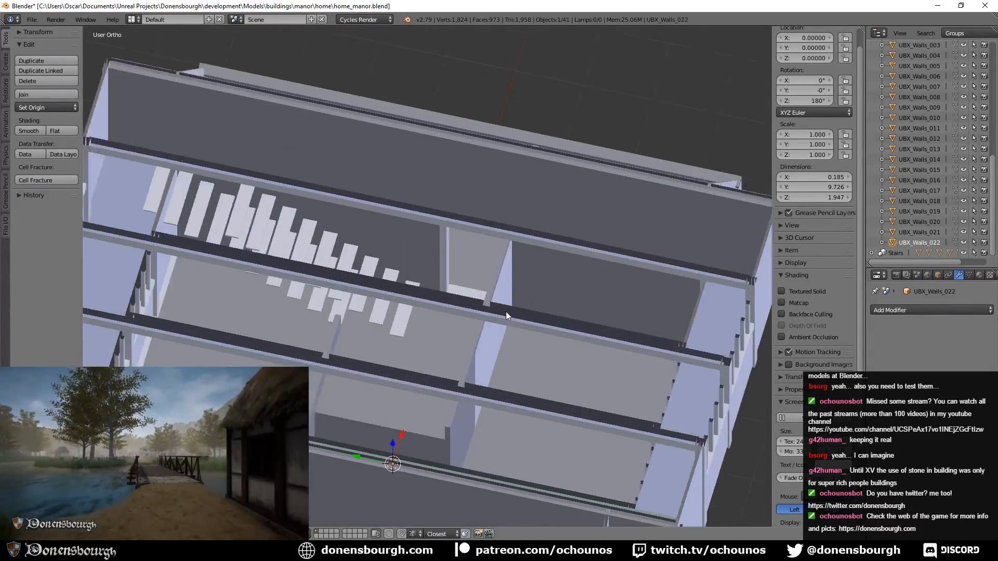
pyautogui.keyDown('shift'); pyautogui.moveTo(343, 265); pyautogui.dragTo(456, 292, button='middle'); pyautogui.keyUp('shift')
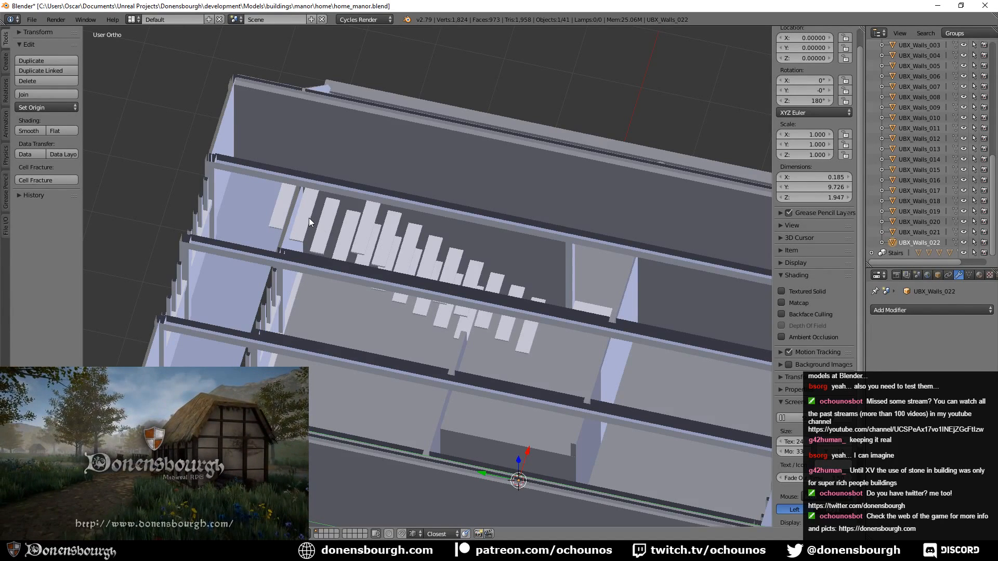
pyautogui.rightClick(364, 222)
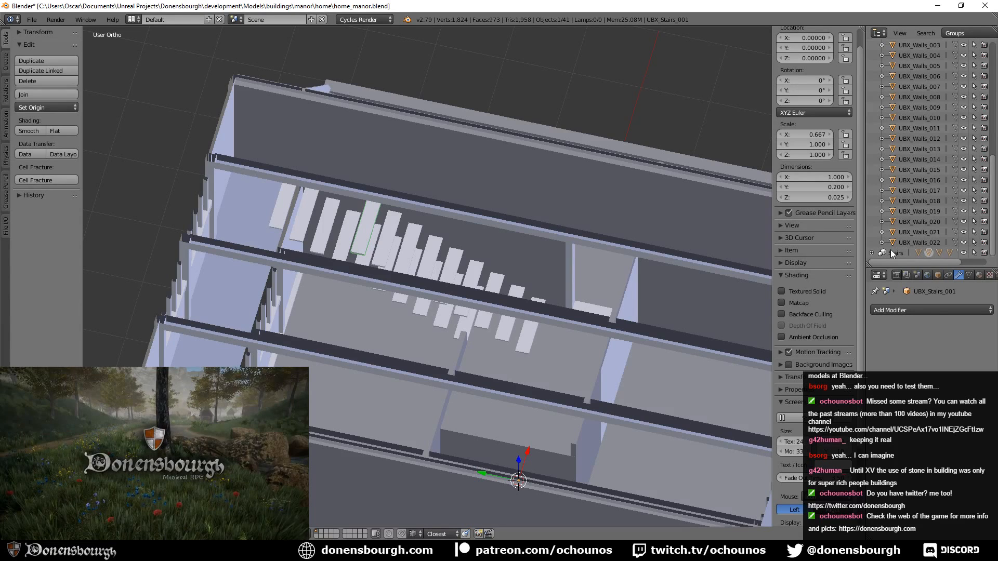
pyautogui.click(872, 253)
pyautogui.scroll(-5, 954, 239)
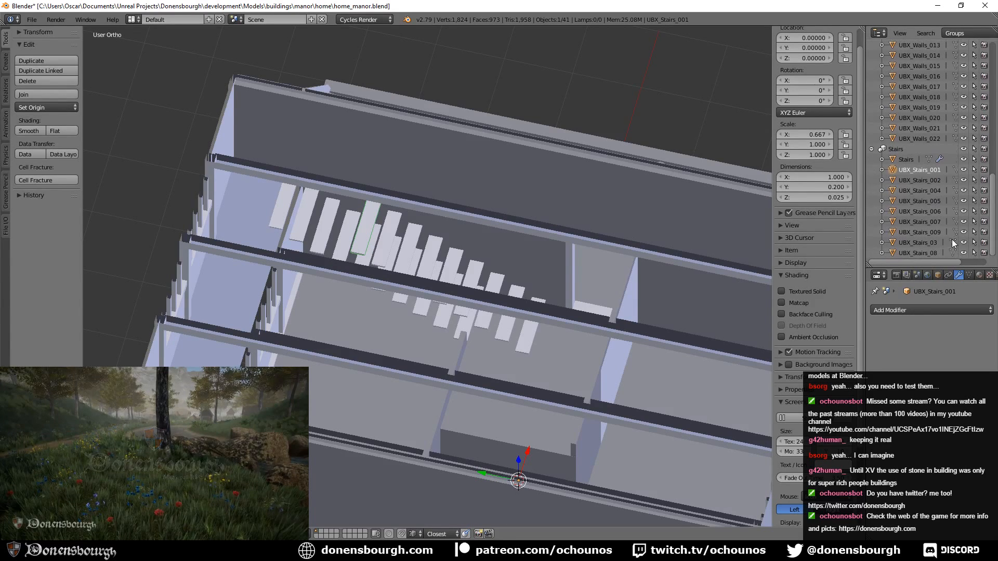
# - Add the other stair proxies, UBX_Stairs_002 through UBX_Stairs_009 including the misnumbered 03 and 08, to the selection
pyautogui.keyDown('ctrl'); pyautogui.click(932, 180); pyautogui.keyUp('ctrl')
pyautogui.keyDown('ctrl'); pyautogui.click(928, 190); pyautogui.keyUp('ctrl')
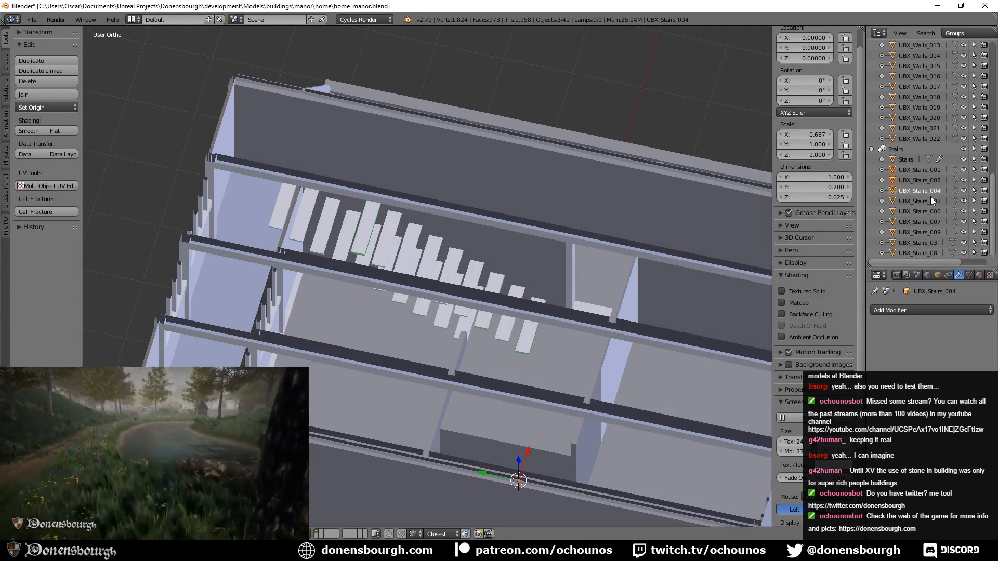
pyautogui.keyDown('ctrl'); pyautogui.click(930, 201); pyautogui.keyUp('ctrl')
pyautogui.keyDown('ctrl'); pyautogui.click(932, 211); pyautogui.keyUp('ctrl')
pyautogui.keyDown('ctrl'); pyautogui.click(931, 221); pyautogui.keyUp('ctrl')
pyautogui.keyDown('ctrl'); pyautogui.click(932, 232); pyautogui.keyUp('ctrl')
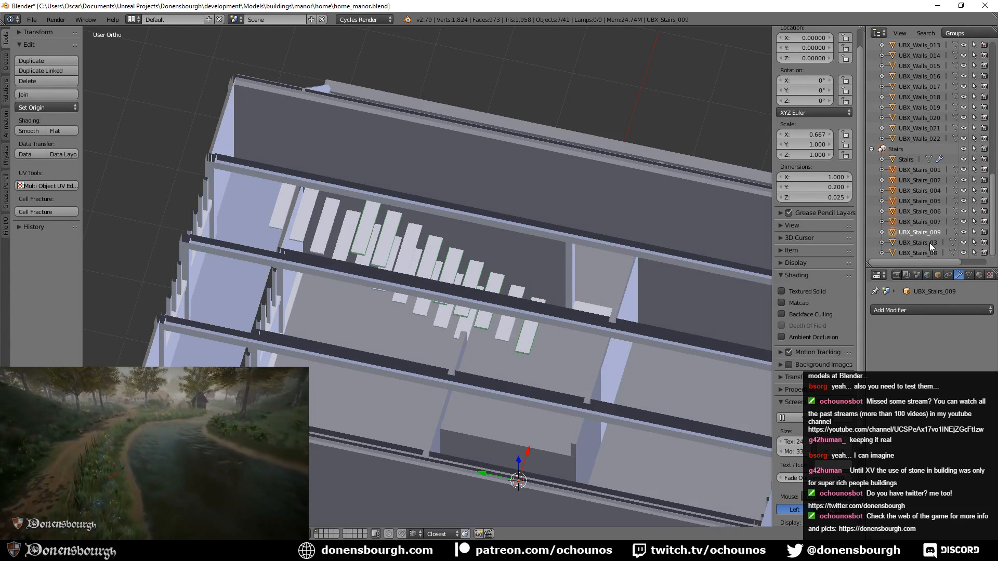
pyautogui.keyDown('ctrl'); pyautogui.click(929, 242); pyautogui.keyUp('ctrl')
pyautogui.keyDown('ctrl'); pyautogui.click(931, 251); pyautogui.keyUp('ctrl')
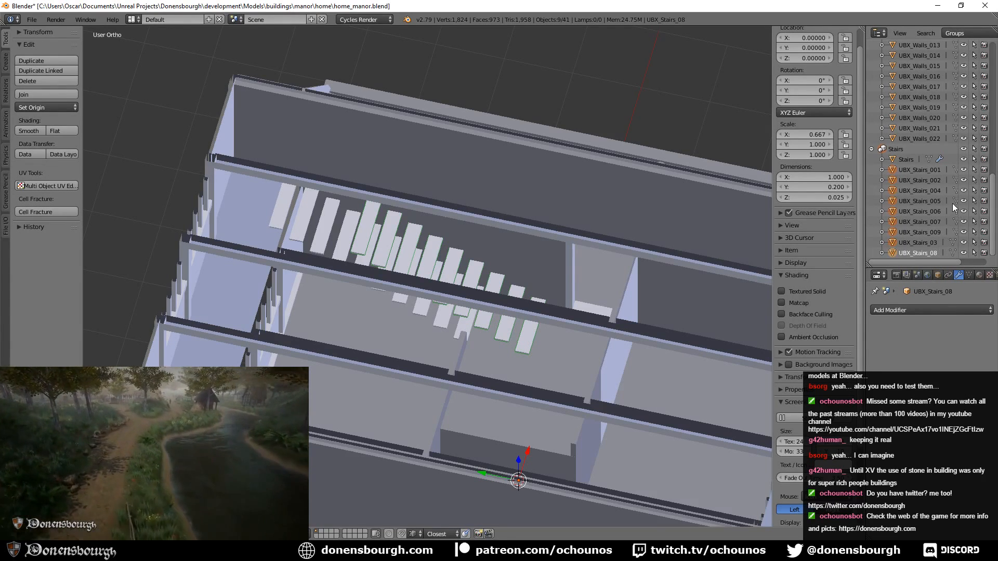
# - Rename UBX_Stairs_03 as UBX_Stairs_003 and UBX_Stairs_08 as UBX_Stairs_008
pyautogui.doubleClick(932, 243)
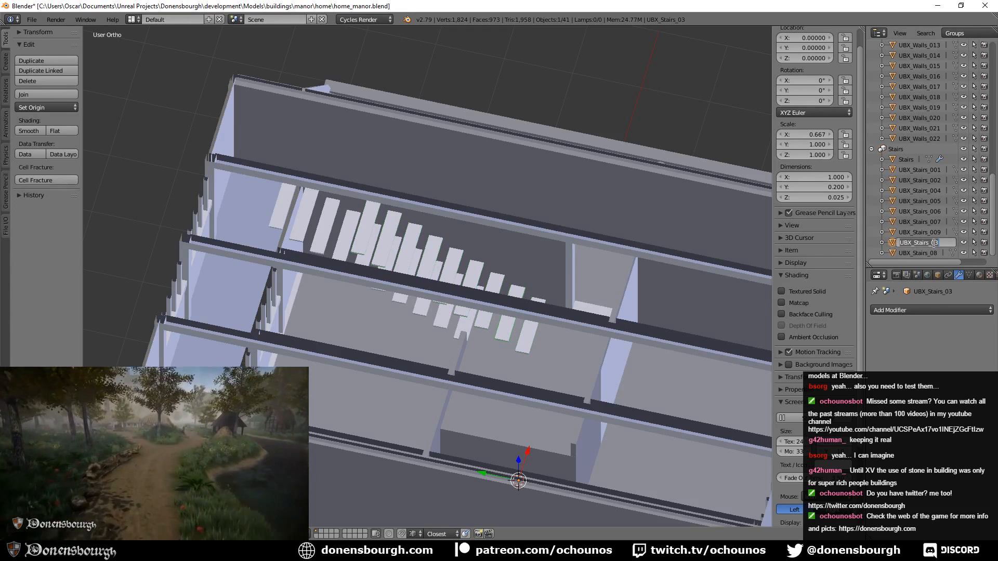
pyautogui.press('Return')
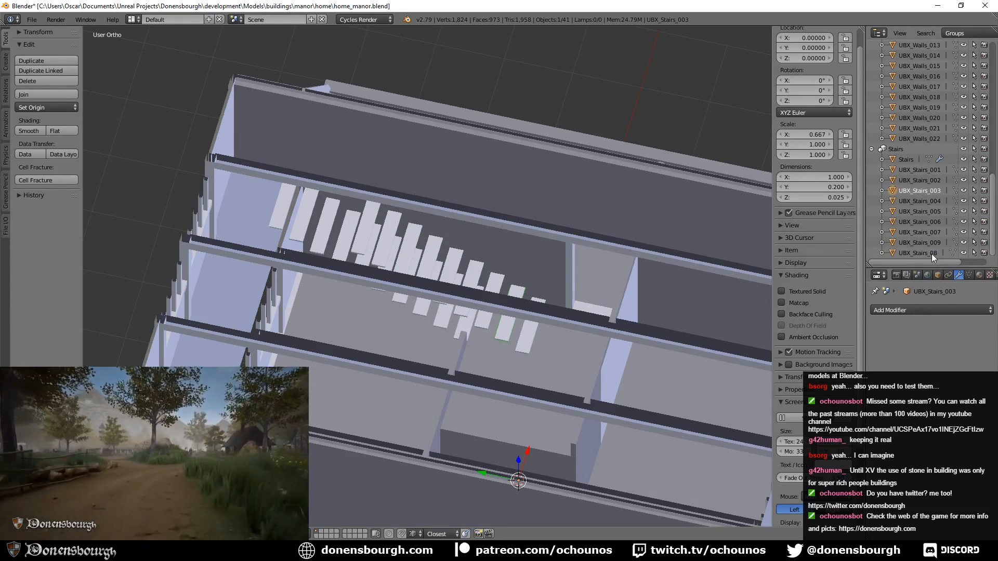
pyautogui.click(932, 253)
pyautogui.doubleClick(933, 253)
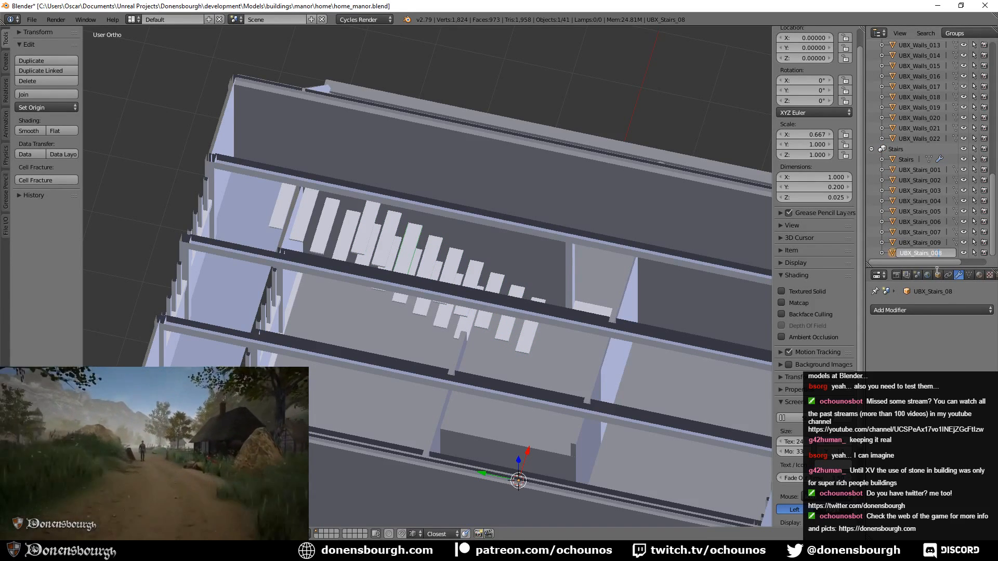
pyautogui.press('Return')
# - Select all nine stair proxies UBX_Stairs_001 to UBX_Stairs_009 and move them about 0.907 along Y onto the stair treads
pyautogui.click(928, 170)
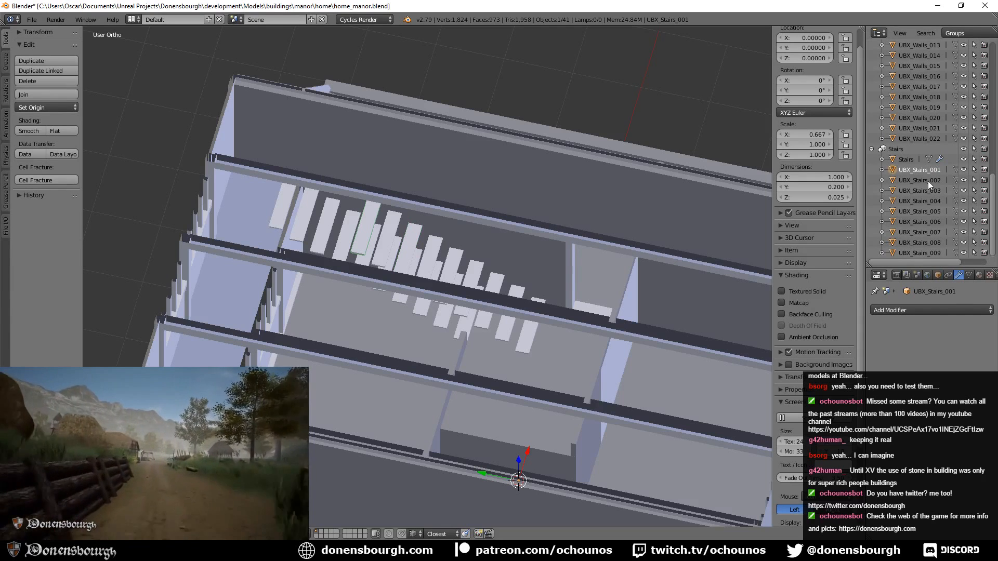
pyautogui.keyDown('shift'); pyautogui.click(929, 181); pyautogui.keyUp('shift')
pyautogui.keyDown('shift'); pyautogui.click(930, 189); pyautogui.keyUp('shift')
pyautogui.keyDown('shift'); pyautogui.click(930, 201); pyautogui.keyUp('shift')
pyautogui.keyDown('shift'); pyautogui.click(931, 205); pyautogui.keyUp('shift')
pyautogui.keyDown('shift'); pyautogui.click(931, 213); pyautogui.keyUp('shift')
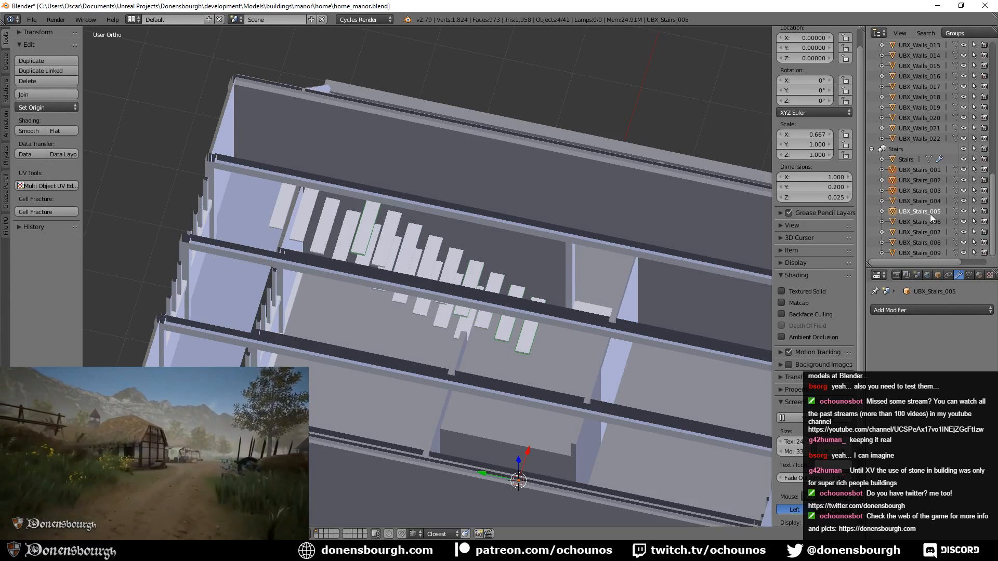
pyautogui.keyDown('shift'); pyautogui.click(929, 222); pyautogui.keyUp('shift')
pyautogui.keyDown('shift'); pyautogui.click(928, 232); pyautogui.keyUp('shift')
pyautogui.keyDown('shift'); pyautogui.click(927, 242); pyautogui.keyUp('shift')
pyautogui.keyDown('shift'); pyautogui.click(928, 253); pyautogui.keyUp('shift')
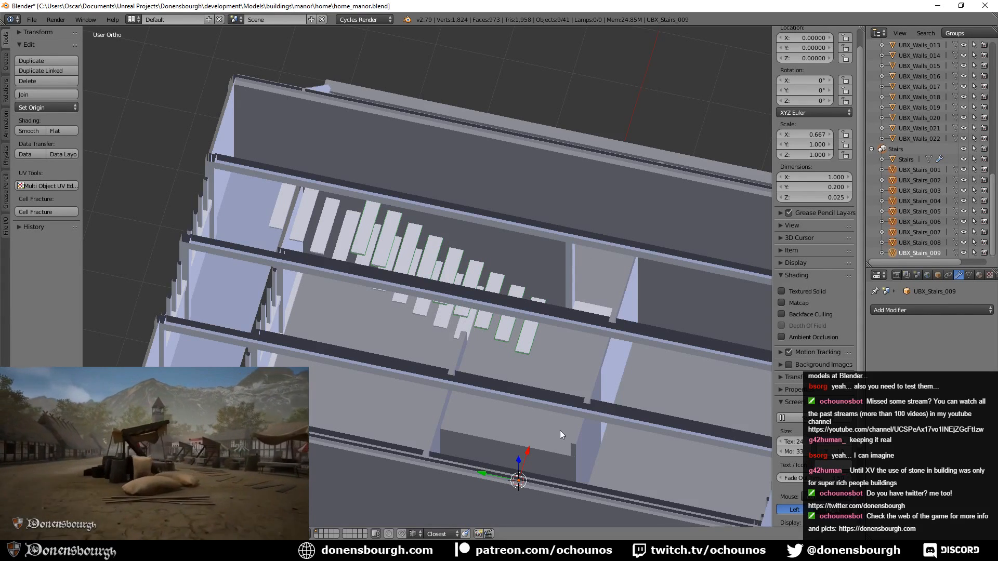
pyautogui.moveTo(488, 475); pyautogui.dragTo(427, 456)
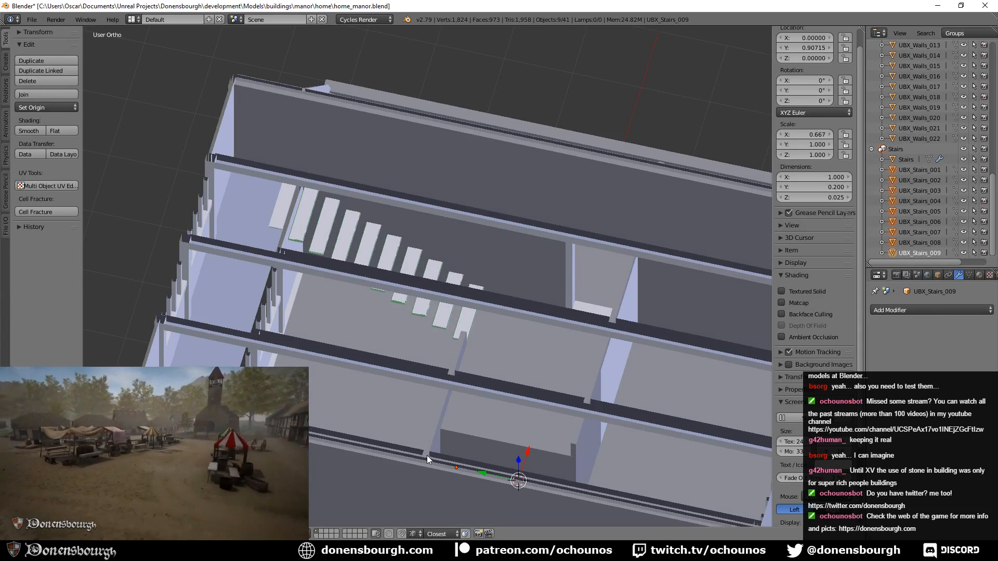
# - Fine-tune the selected stair proxies along Y to about 0.900 so they line up with the treads
pyautogui.scroll(5, 451, 337)
pyautogui.moveTo(432, 303); pyautogui.dragTo(432, 303)
pyautogui.keyDown('shift'); pyautogui.moveTo(432, 303); pyautogui.dragTo(468, 220, button='middle'); pyautogui.keyUp('shift')
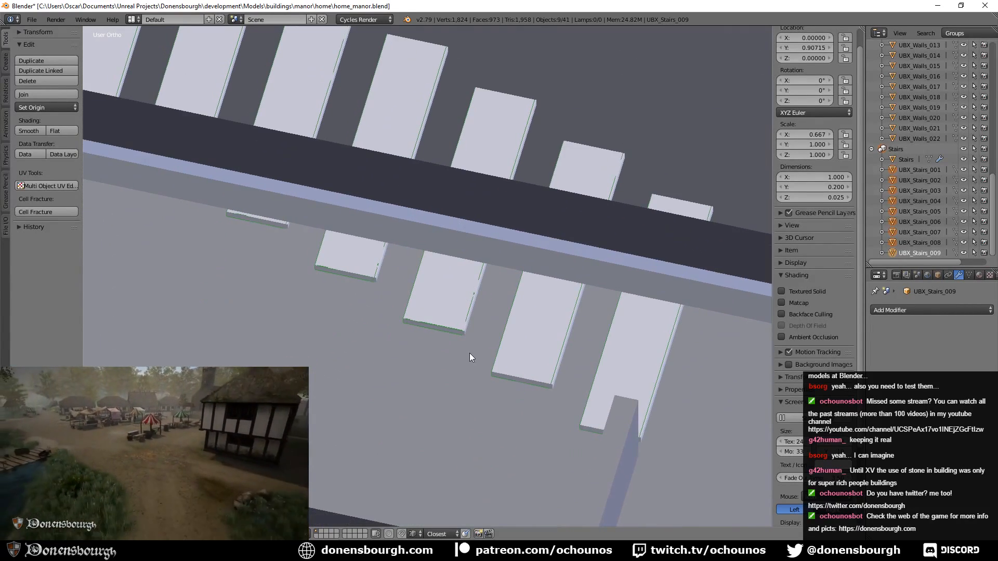
pyautogui.scroll(-2, 472, 372)
pyautogui.keyDown('shift'); pyautogui.moveTo(472, 381); pyautogui.dragTo(467, 293, button='middle'); pyautogui.keyUp('shift')
pyautogui.scroll(-4, 433, 458)
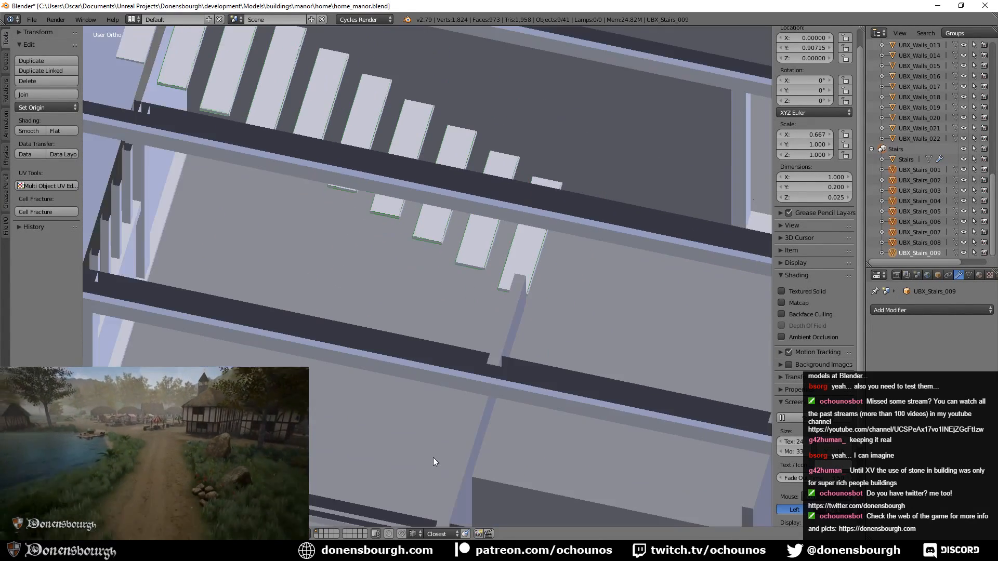
pyautogui.scroll(5, 441, 371)
pyautogui.scroll(-2, 395, 364)
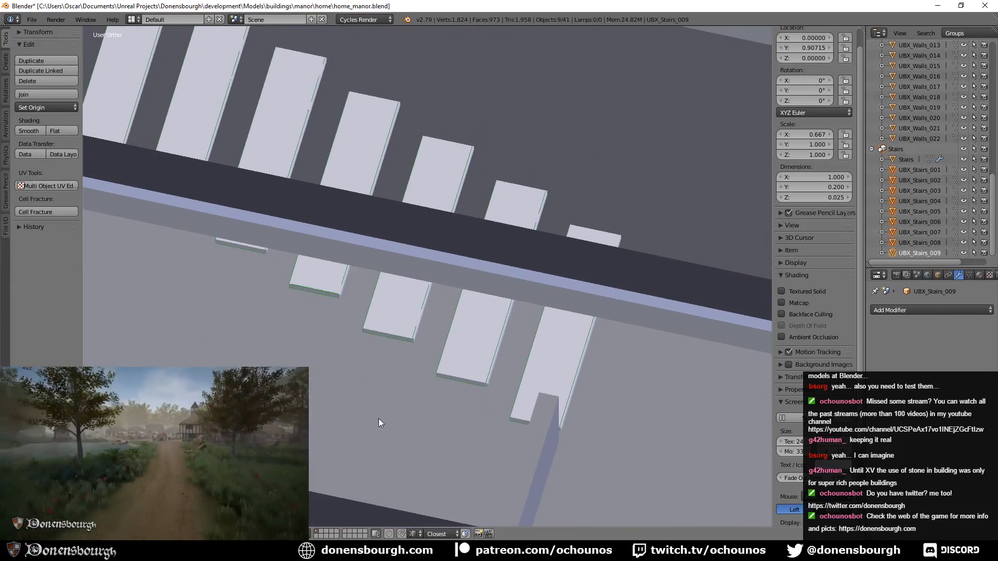
pyautogui.scroll(2, 378, 419)
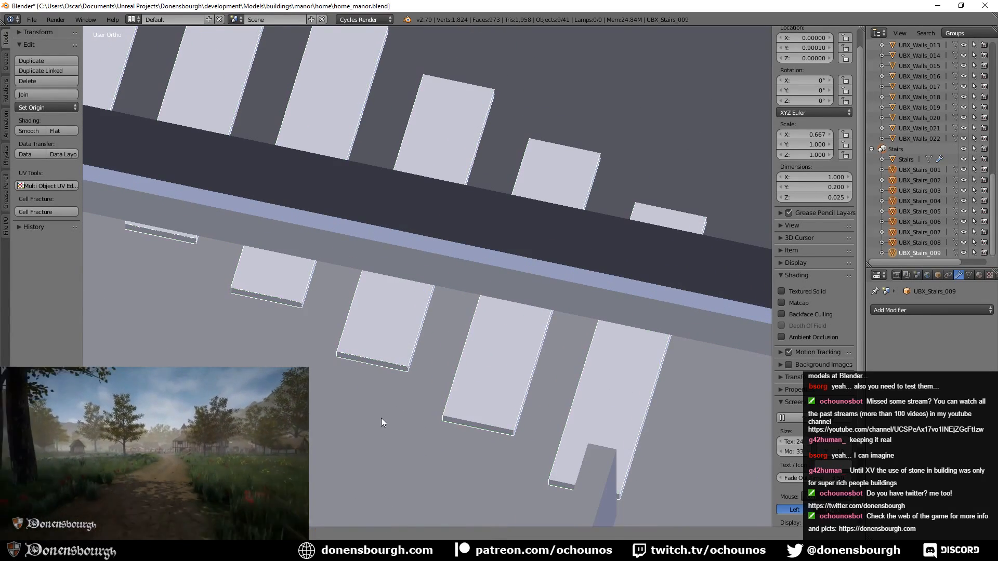
pyautogui.scroll(-6, 380, 388)
pyautogui.keyDown('shift'); pyautogui.moveTo(398, 356); pyautogui.dragTo(398, 357, button='middle'); pyautogui.keyUp('shift')
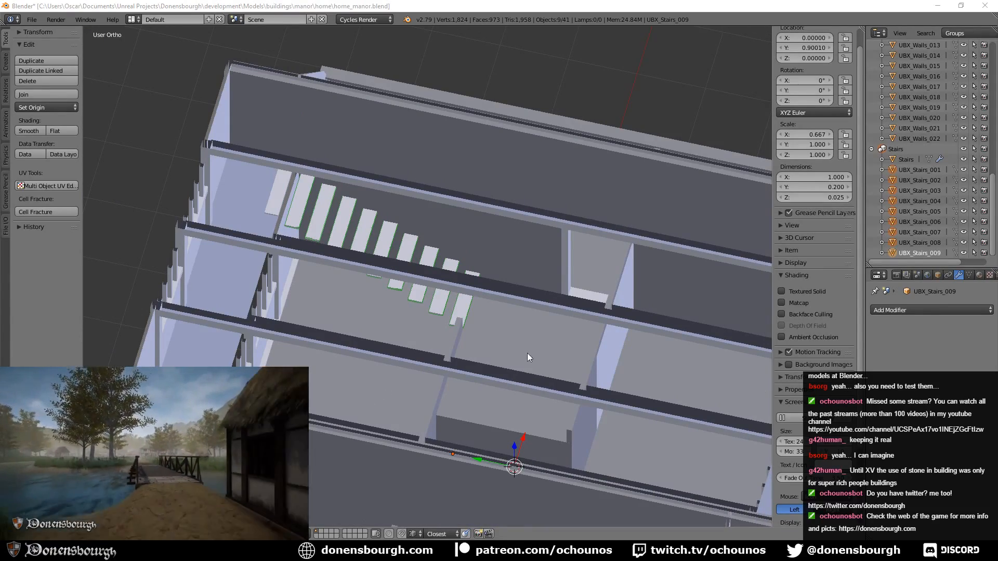
pyautogui.scroll(-5, 527, 353)
pyautogui.moveTo(522, 355); pyautogui.dragTo(500, 386, button='middle')
pyautogui.scroll(4, 491, 353)
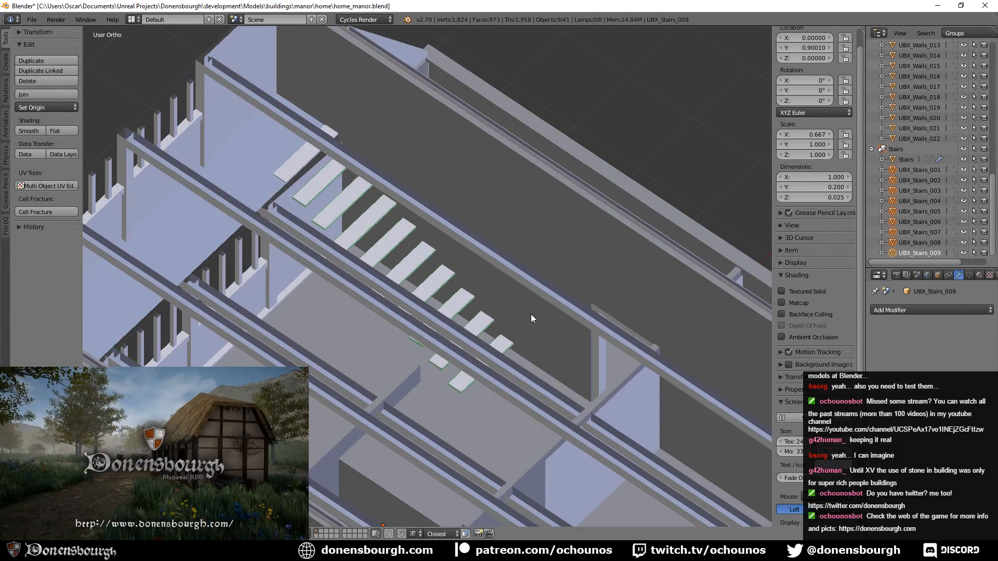
# - Save the file and export the manor house model as FBX
pyautogui.hotkey('ctrl', 's')
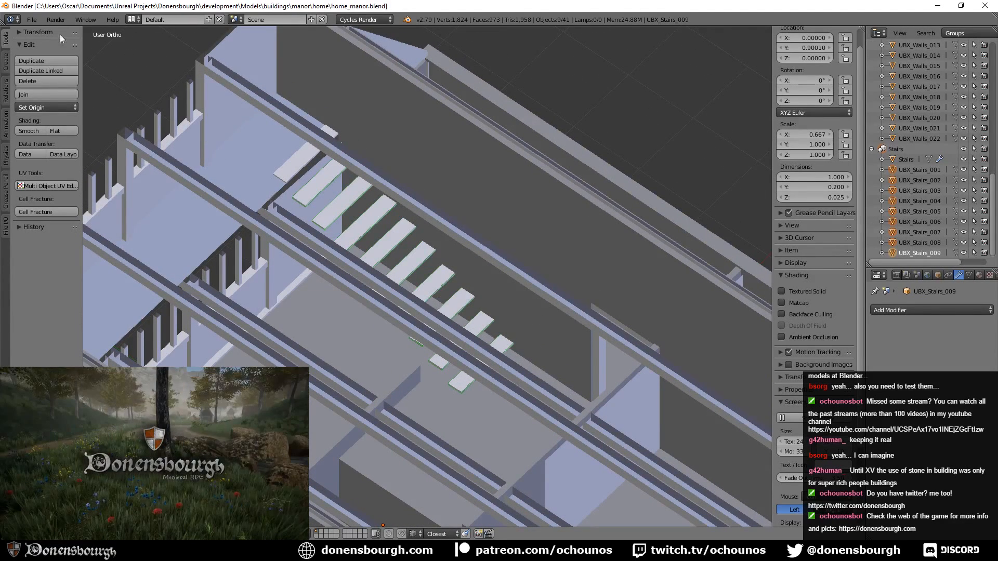
pyautogui.click(31, 19)
pyautogui.moveTo(85, 230)
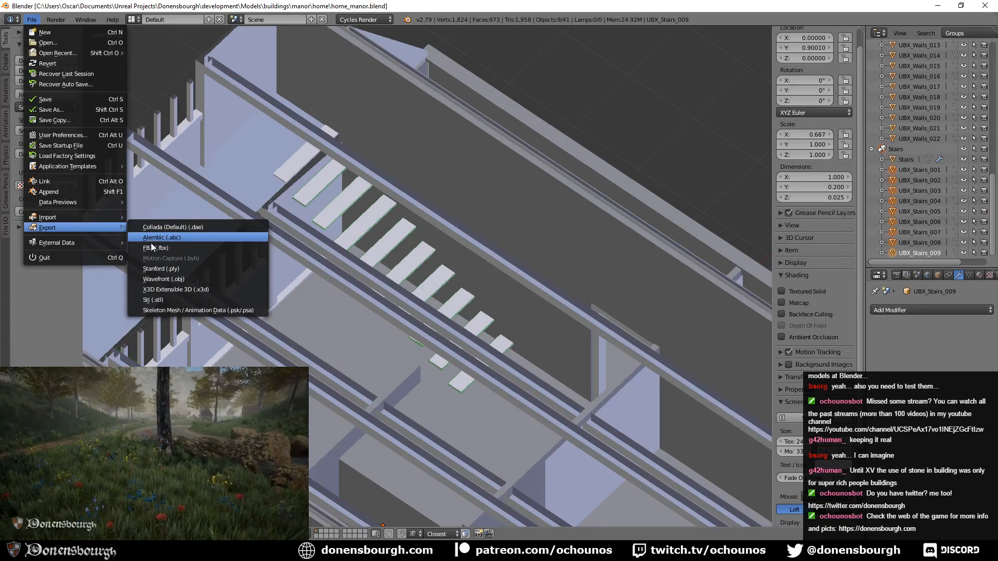
pyautogui.click(152, 248)
pyautogui.click(954, 46)
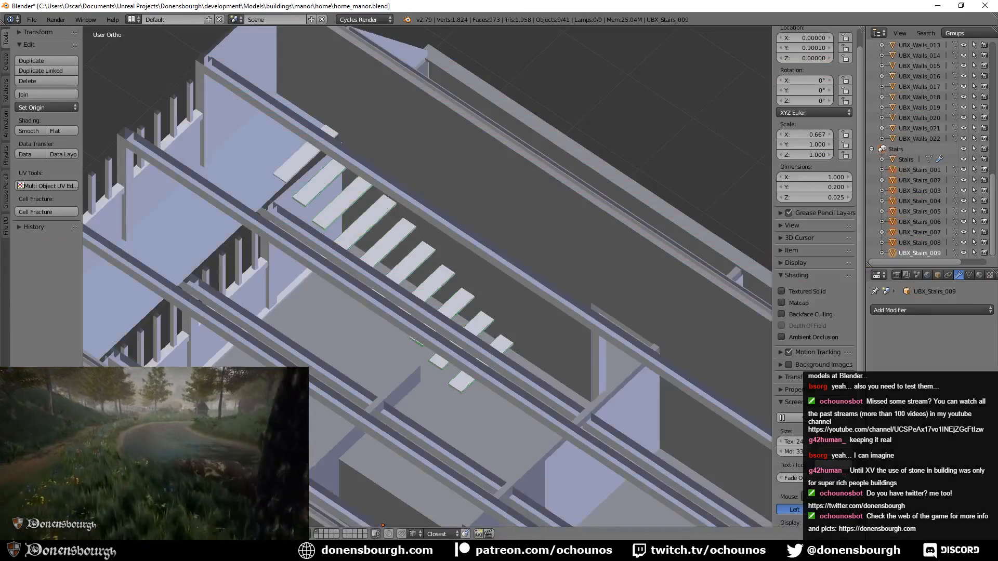
# - Switch to Unreal Editor and reimport the home_manor static mesh
pyautogui.click(384, 550)
pyautogui.rightClick(476, 435)
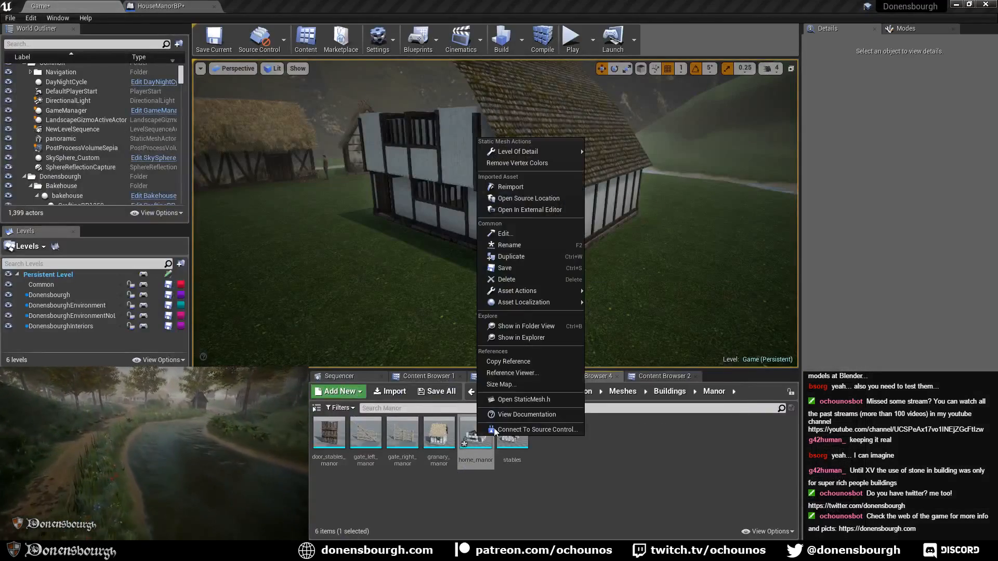
pyautogui.click(500, 186)
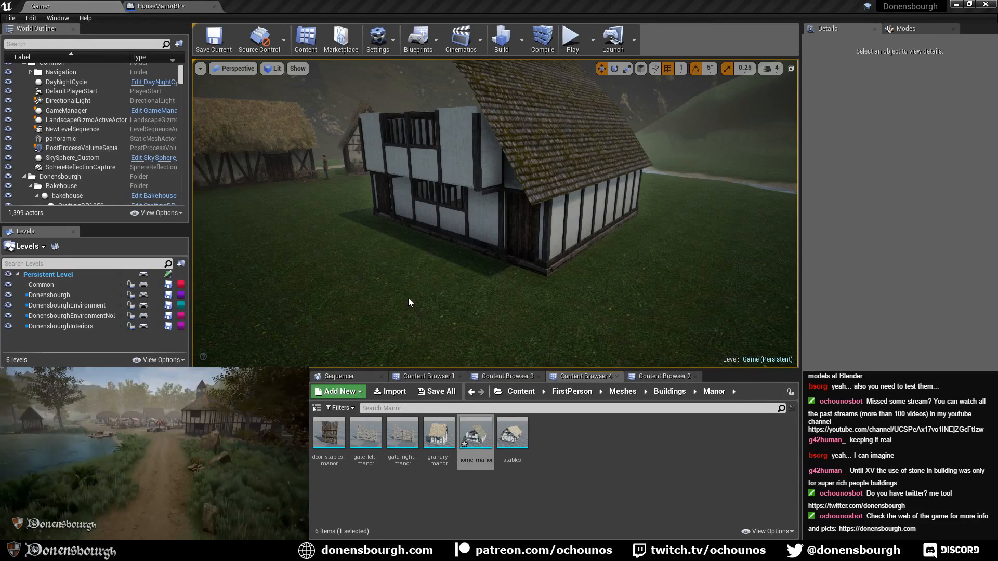
# - Start a play test of the level from in front of the manor house's corner door
pyautogui.press('a')
pyautogui.moveTo(433, 290); pyautogui.dragTo(491, 290, button='right')
pyautogui.press('w')
pyautogui.press('a')
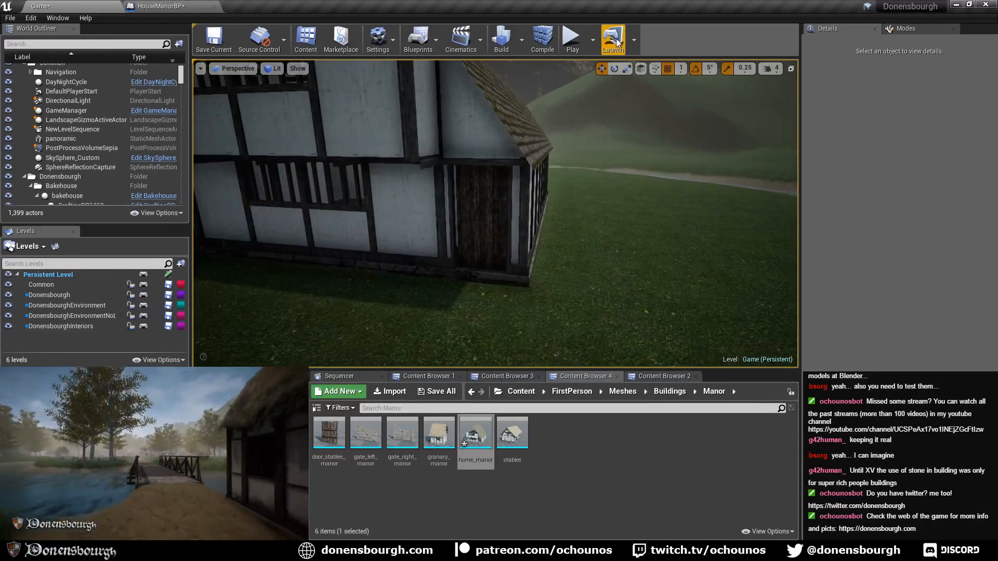
pyautogui.click(573, 46)
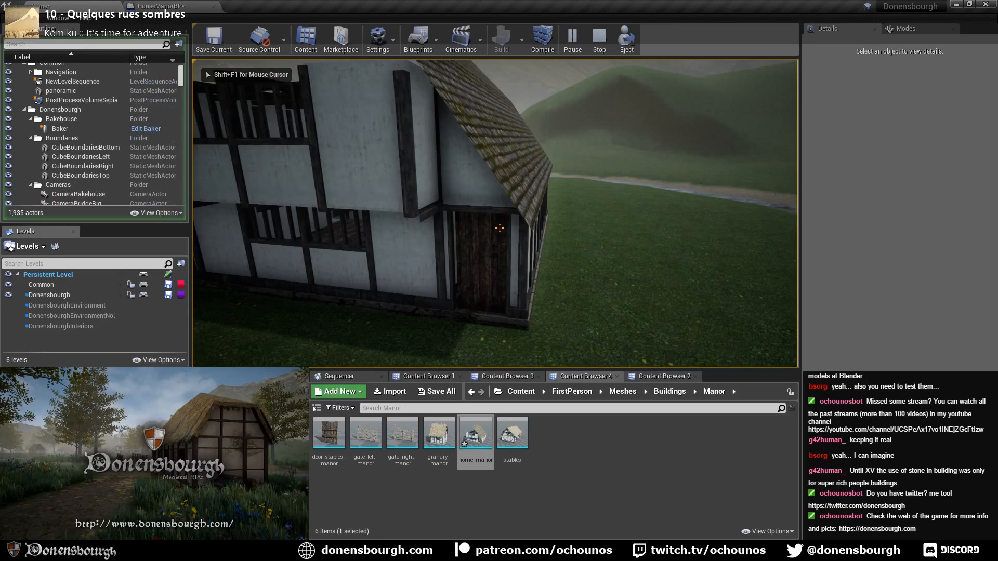
# - Open the manor's corner door and walk into the stone corridor to test the door and wall collisions
pyautogui.press('w')
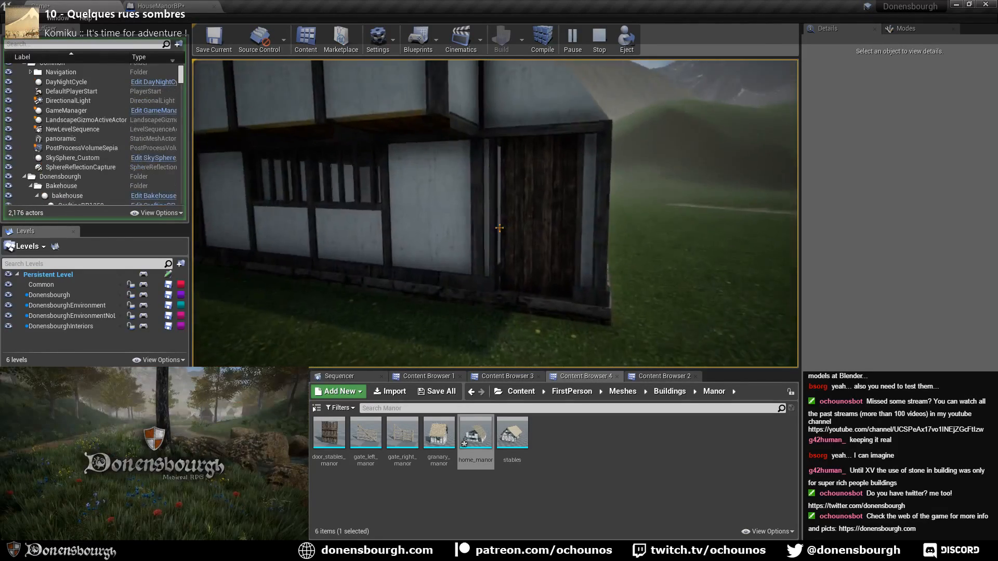
pyautogui.press('e')
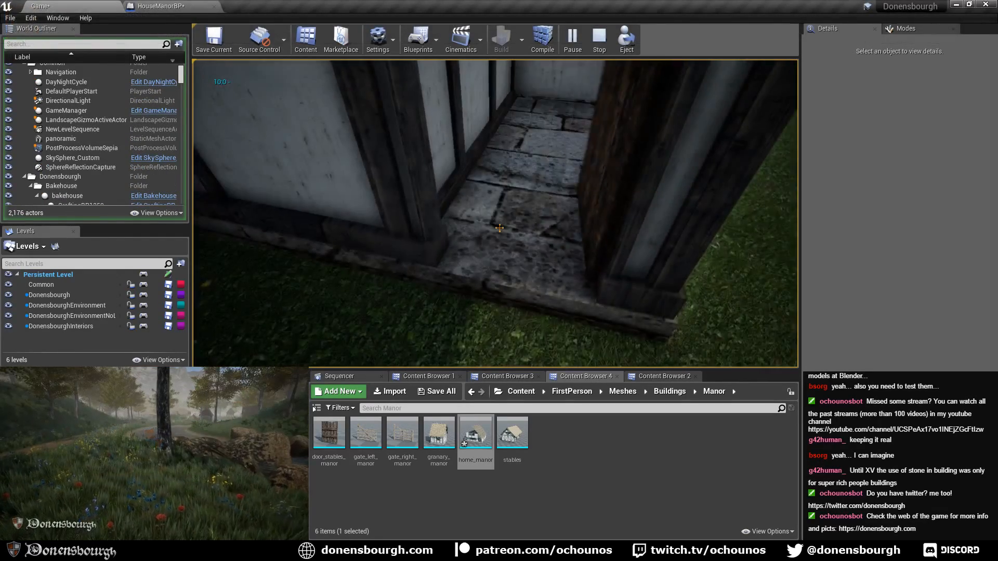
pyautogui.press('w')
pyautogui.press('w')
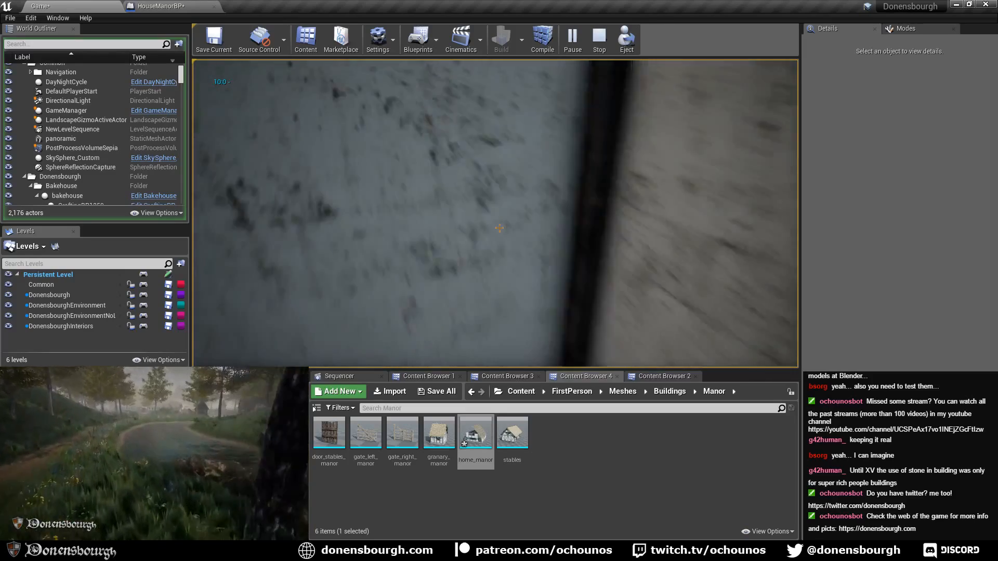
pyautogui.press('w')
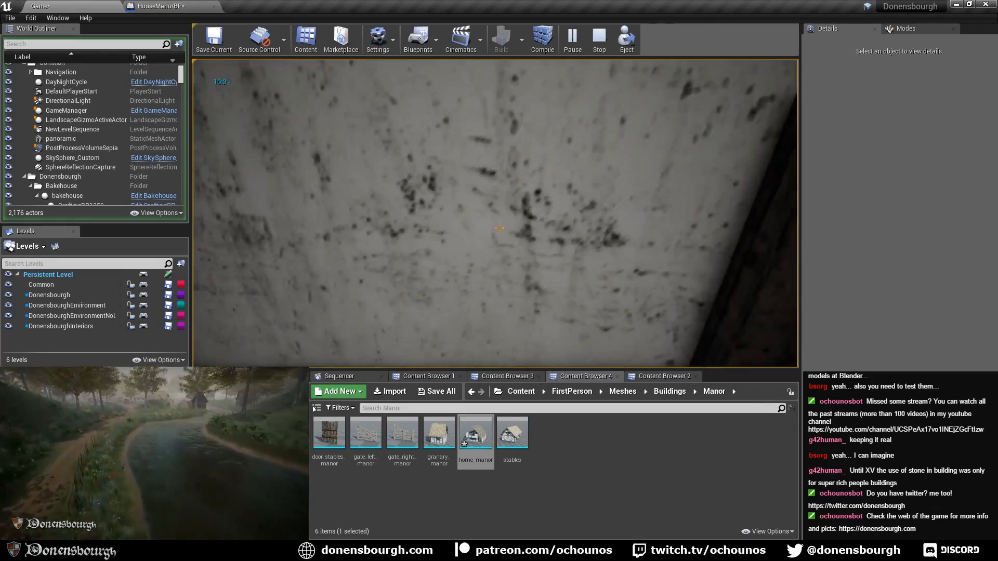
pyautogui.press('w')
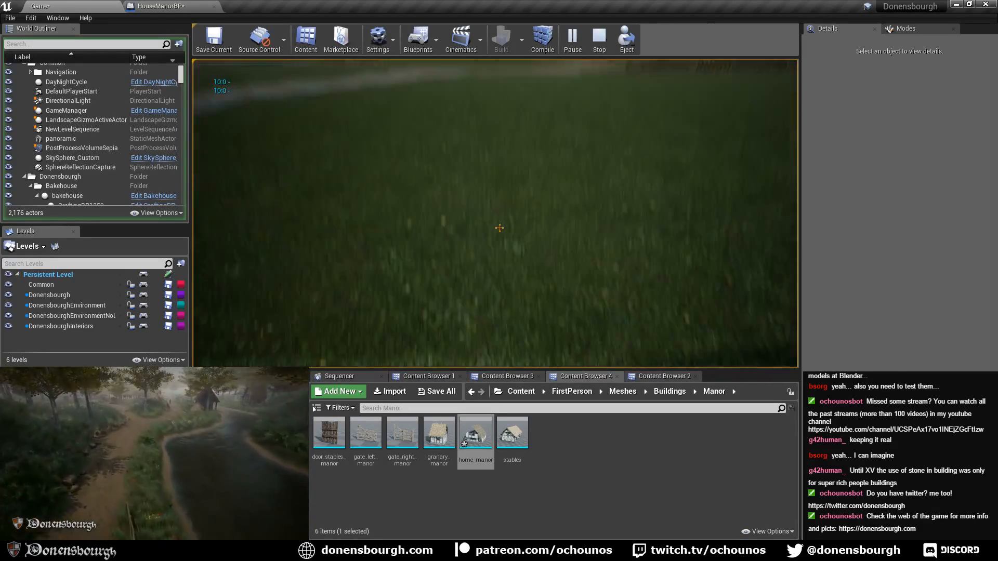
# - Walk along the outside wall to another corner door, open it and test the collisions along its corridor
pyautogui.press('w')
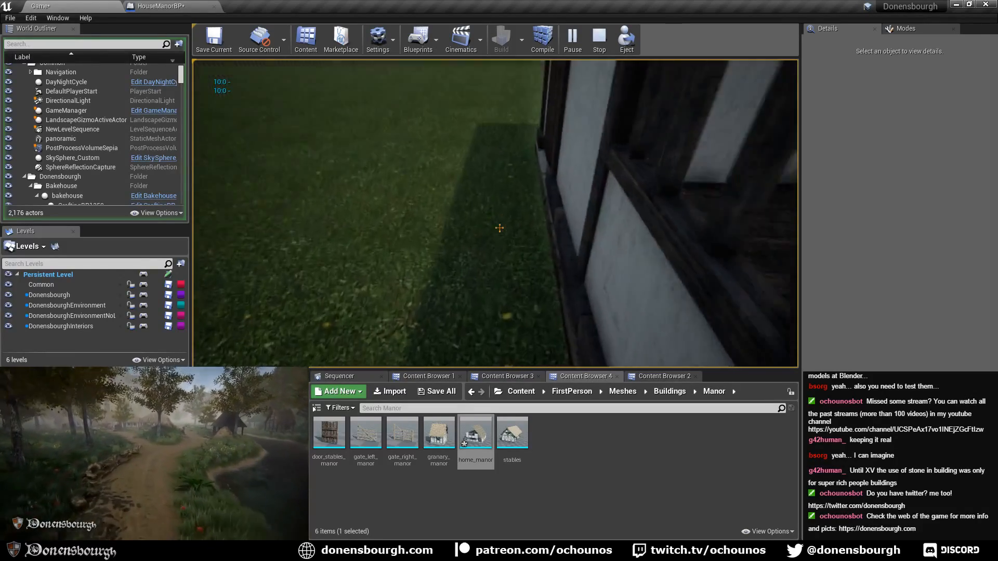
pyautogui.press('w')
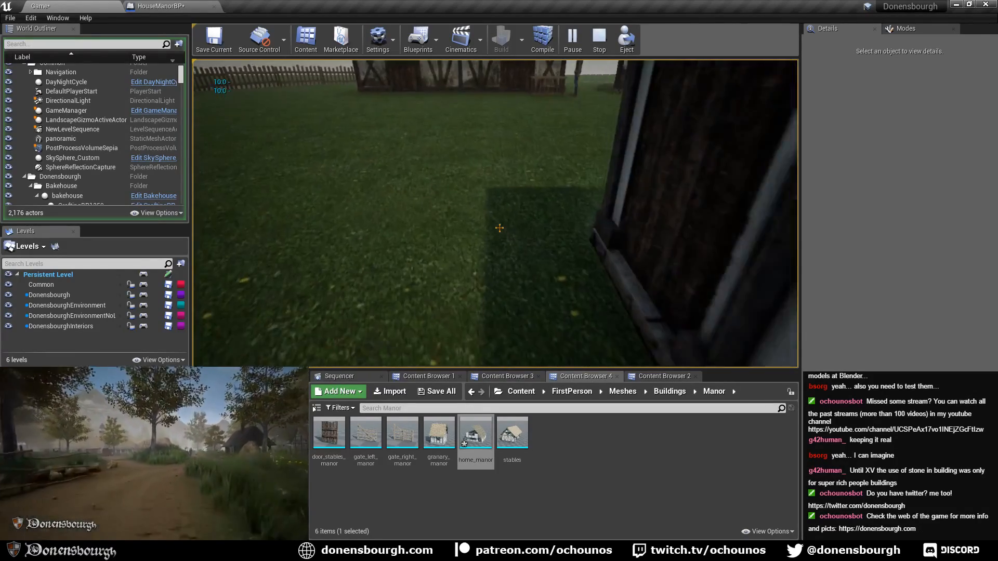
pyautogui.press('e')
pyautogui.press('w')
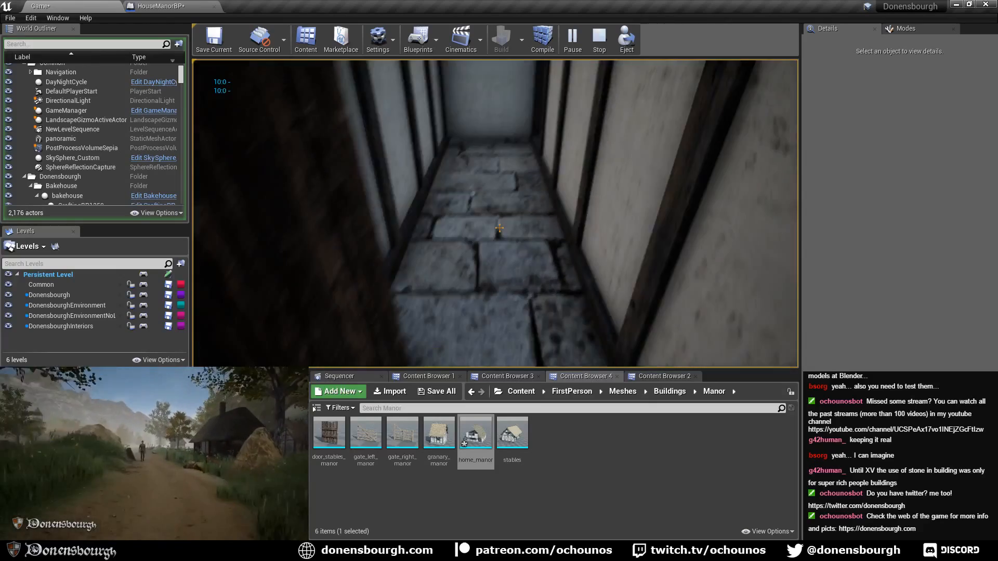
pyautogui.press('w')
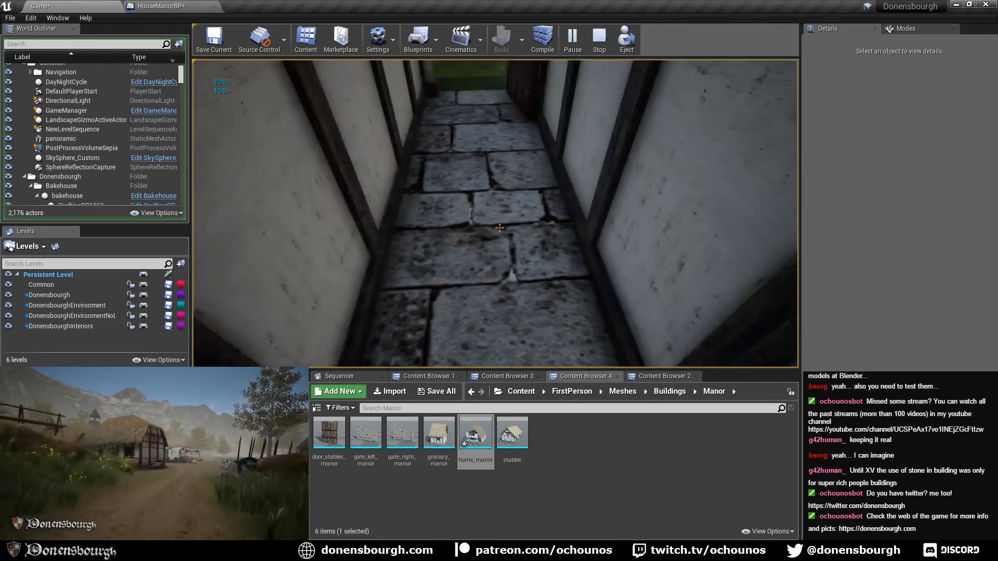
pyautogui.press('w')
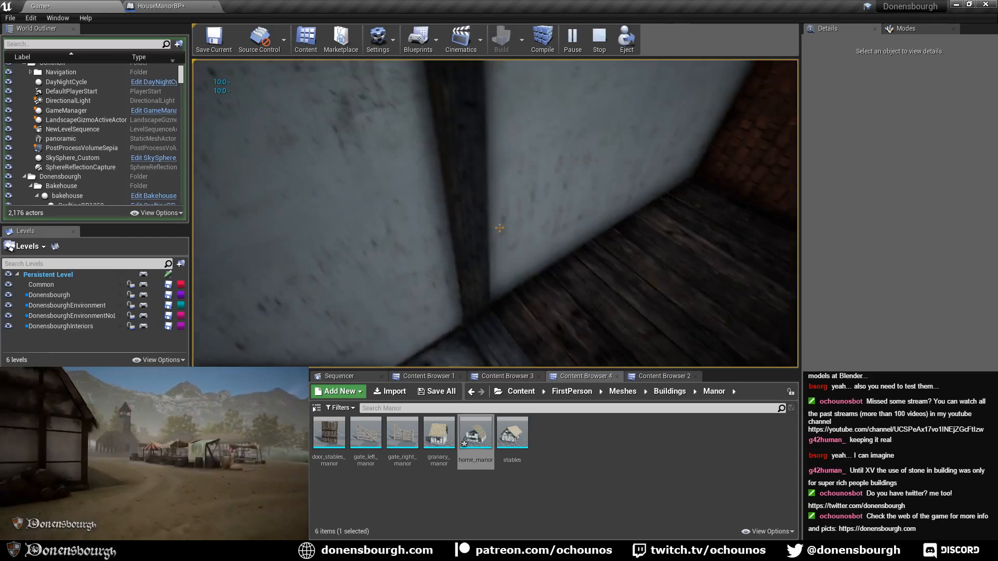
pyautogui.press('w')
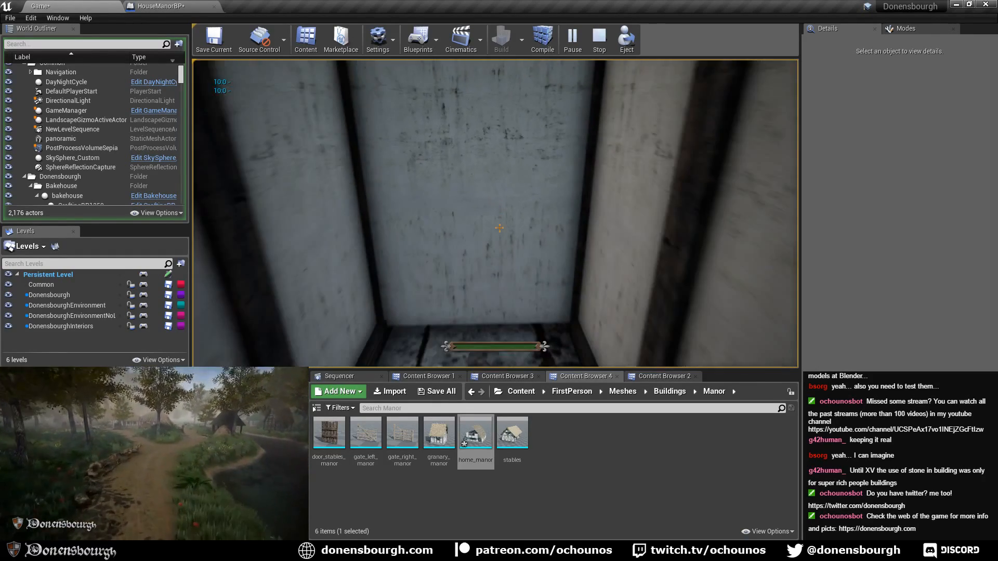
# - Step back and forth where the stone floor meets the dark timber while looking down to test the collisions there
pyautogui.press('s')
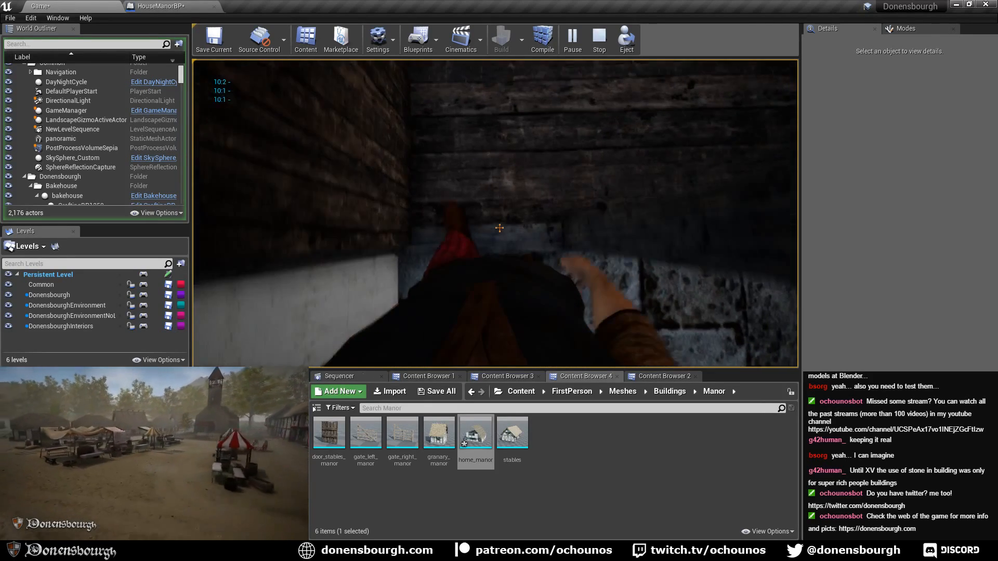
pyautogui.press('s')
pyautogui.press('w')
pyautogui.press('s')
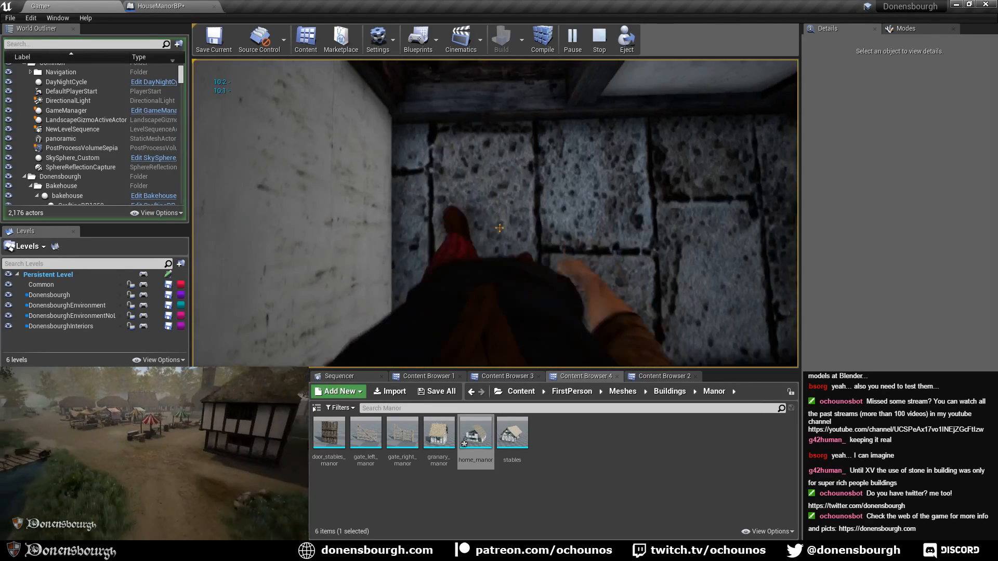
pyautogui.press('w')
pyautogui.press('s')
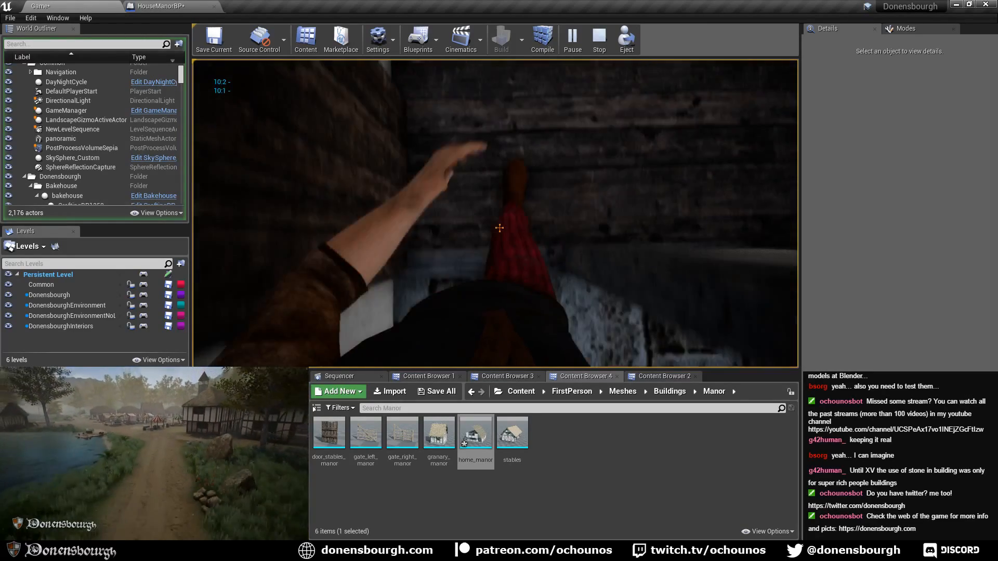
pyautogui.press('w')
# - Run out of the manor, look back at its facade and end the play test
pyautogui.hotkey('shift', 'w')
pyautogui.hotkey('shift', 'w')
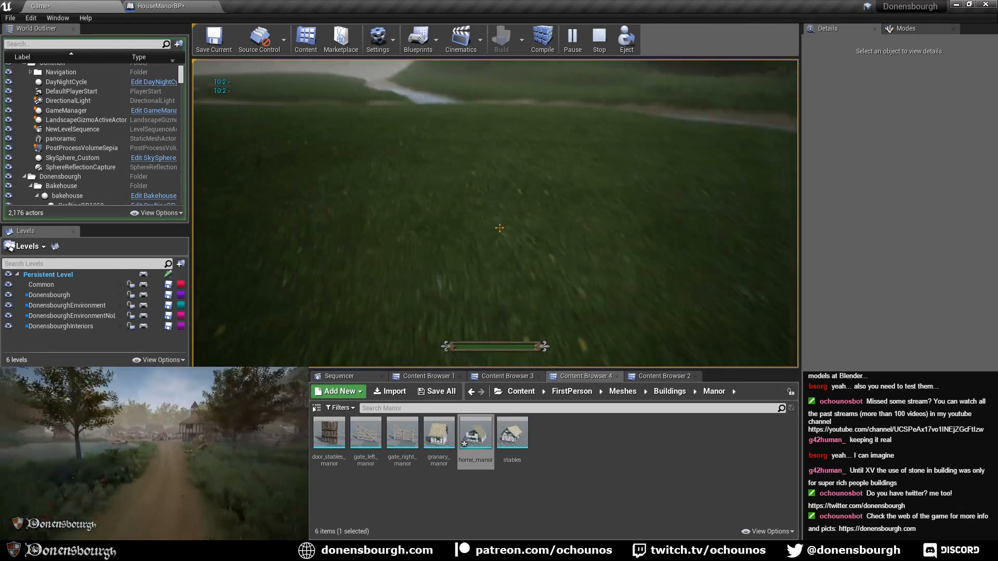
pyautogui.press('s')
pyautogui.press('s')
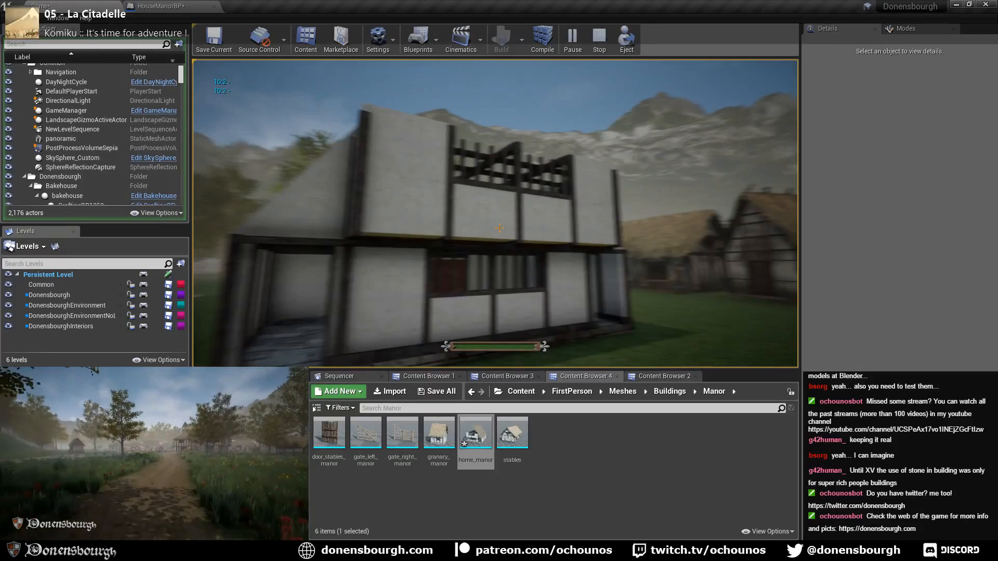
pyautogui.hotkey('shift', 'F1')
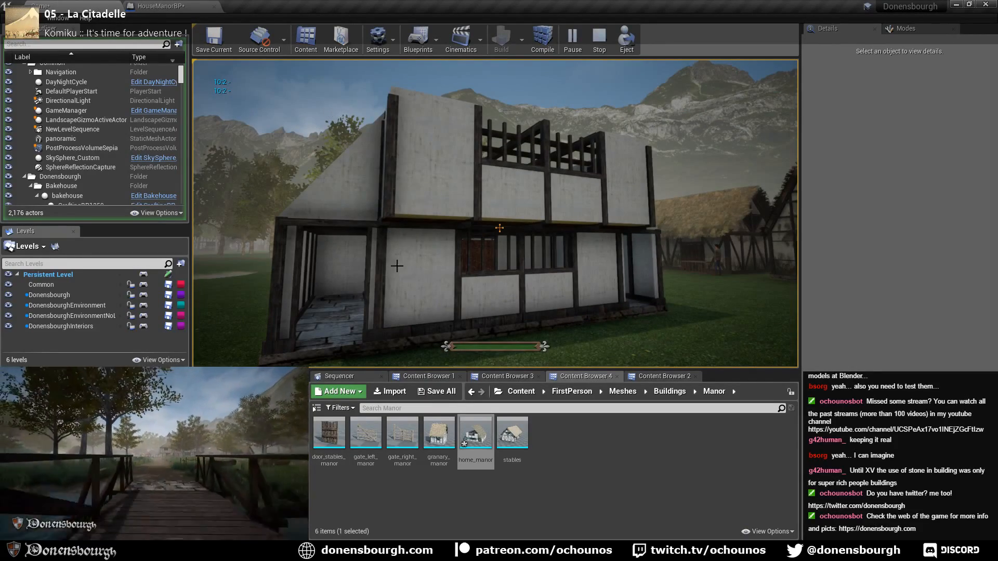
pyautogui.press('Escape')
pyautogui.moveTo(410, 254); pyautogui.dragTo(451, 244, button='right')
pyautogui.press('s')
pyautogui.press('a')
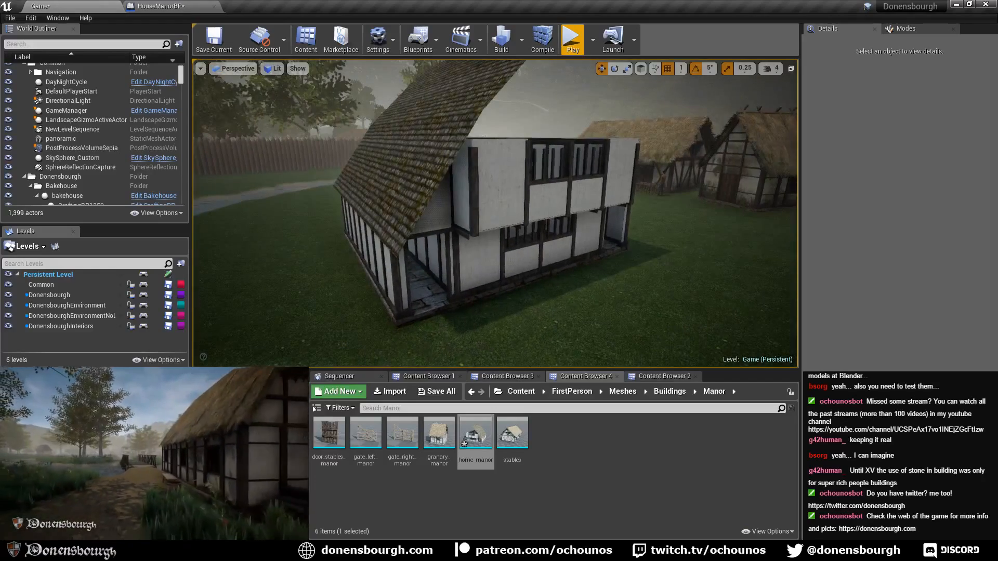
# - Switch to Blender and move the long face of interior wall proxy UBX_Walls_010 so it is about 0.122 thick along Y
pyautogui.hotkey('alt', 'Tab')
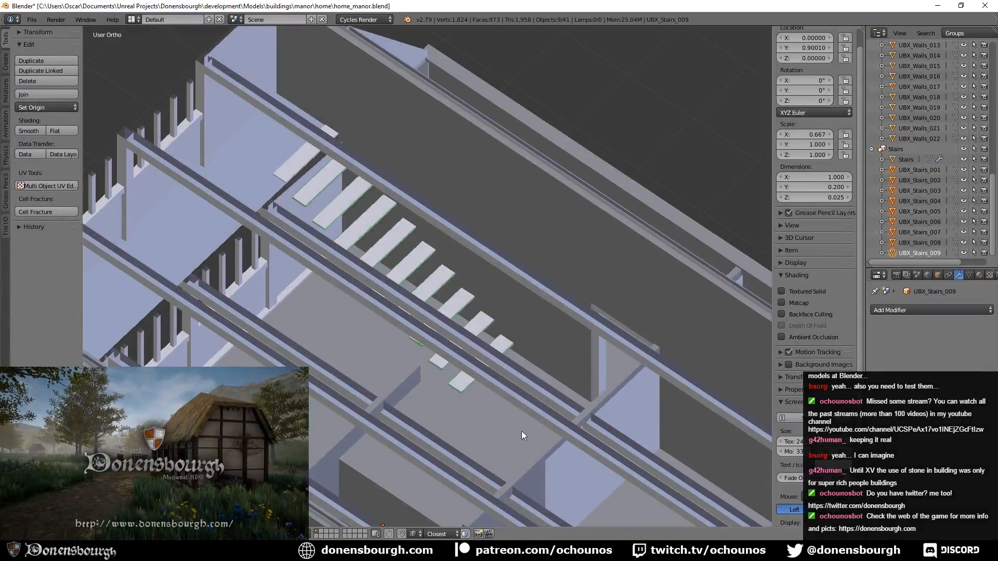
pyautogui.moveTo(522, 432); pyautogui.dragTo(506, 343, button='middle')
pyautogui.rightClick(504, 339)
pyautogui.press('Tab')
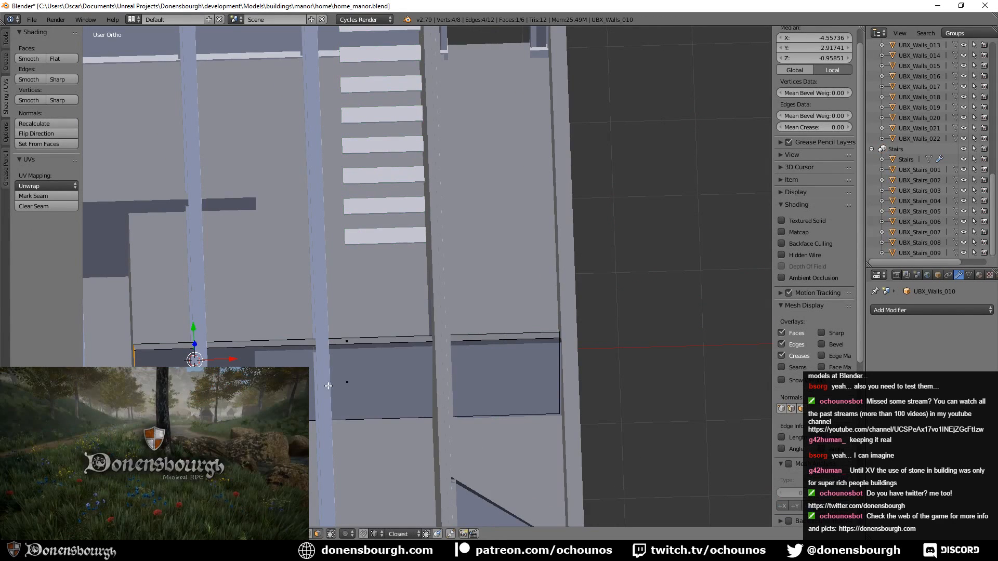
pyautogui.rightClick(345, 384)
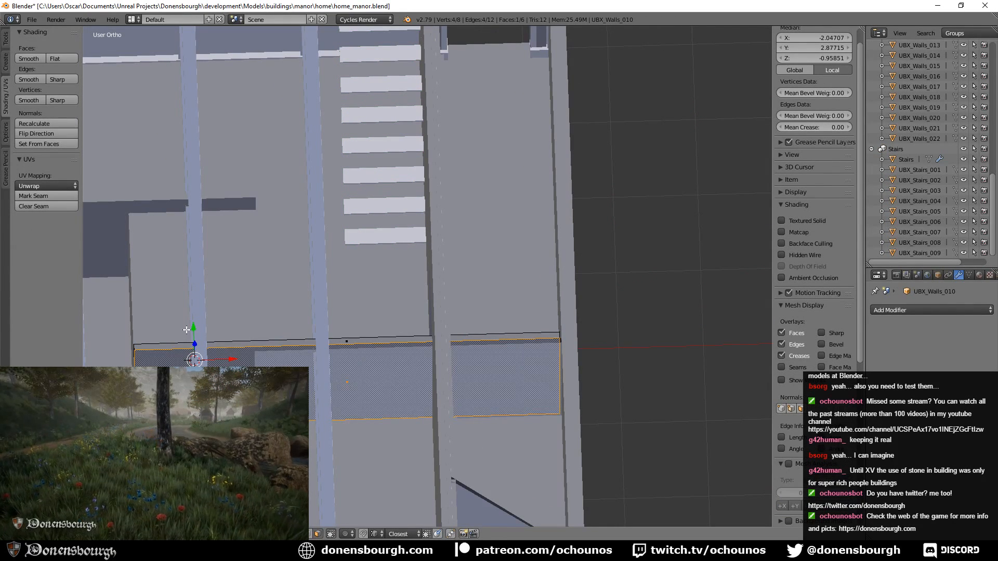
pyautogui.moveTo(187, 329); pyautogui.dragTo(192, 330)
pyautogui.press('Tab')
# - Thicken the opposite interior wall proxy UBX_Walls_021 to about 0.101 along Y and save the file
pyautogui.keyDown('shift'); pyautogui.moveTo(382, 359); pyautogui.dragTo(650, 344, button='middle'); pyautogui.keyUp('shift')
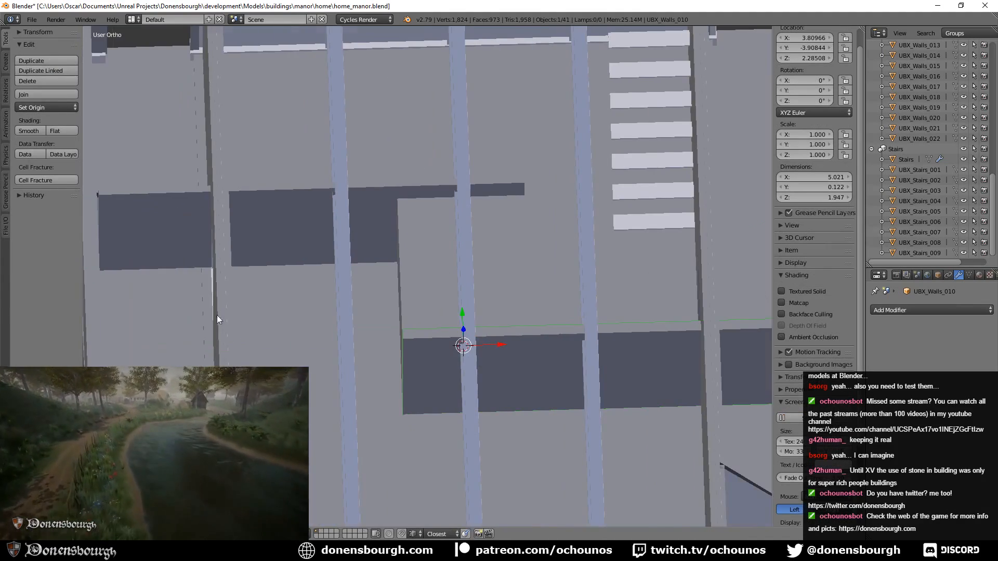
pyautogui.moveTo(216, 315); pyautogui.dragTo(385, 319, button='middle')
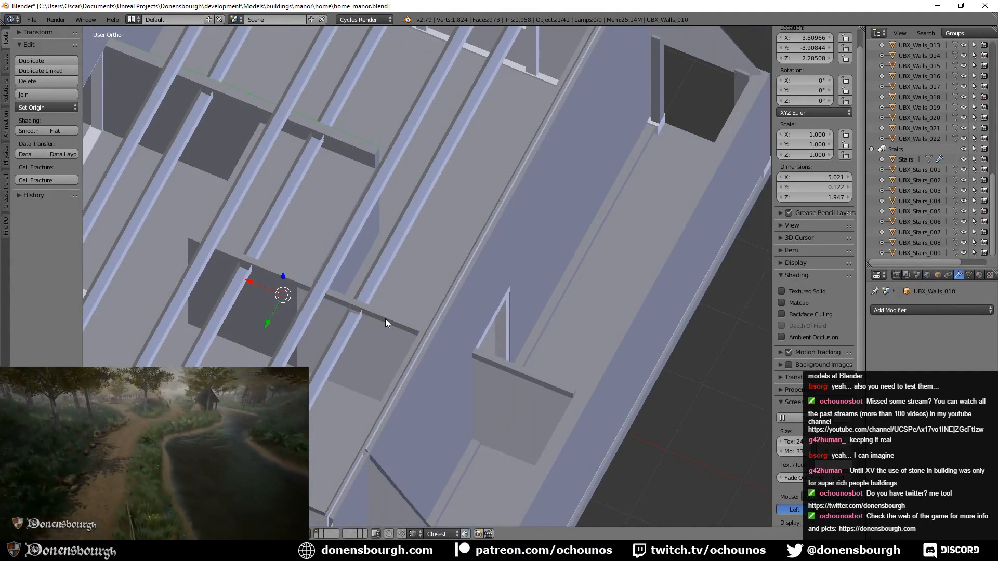
pyautogui.rightClick(385, 320)
pyautogui.press('Tab')
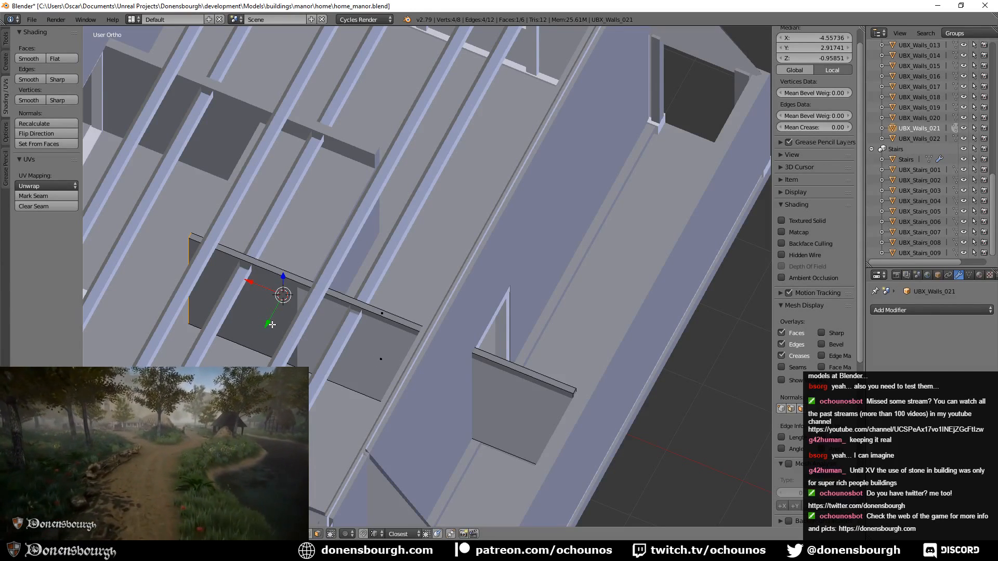
pyautogui.moveTo(272, 325); pyautogui.dragTo(270, 321)
pyautogui.rightClick(375, 360)
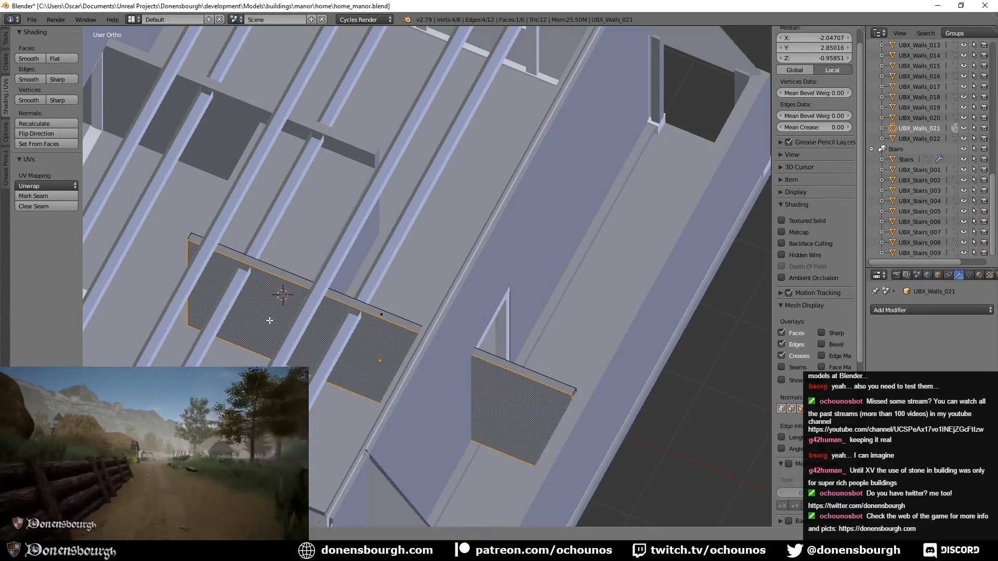
pyautogui.click(270, 321)
pyautogui.press('Tab')
pyautogui.scroll(-3, 270, 320)
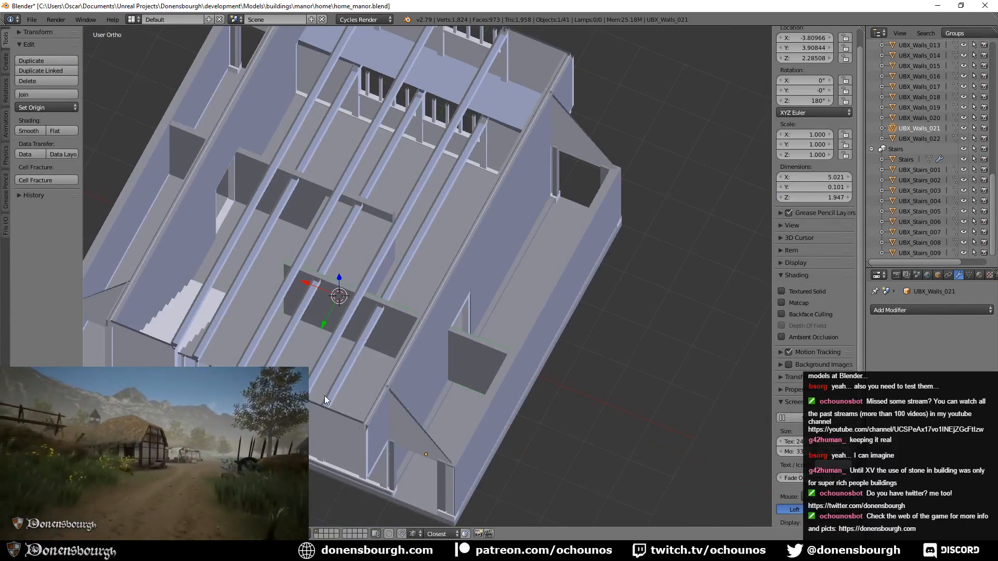
pyautogui.hotkey('ctrl', 's')
pyautogui.click(325, 396)
# - Duplicate the wall proxy UBX_Walls_019 beside the corner doorway, leaving the copy in place
pyautogui.keyDown('shift'); pyautogui.moveTo(398, 382); pyautogui.dragTo(463, 395, button='middle'); pyautogui.keyUp('shift')
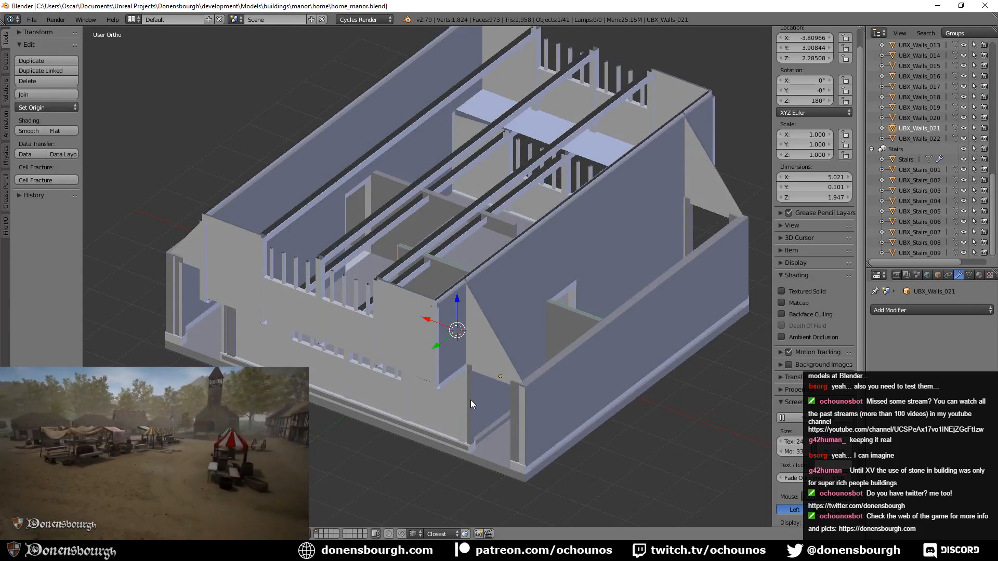
pyautogui.rightClick(476, 402)
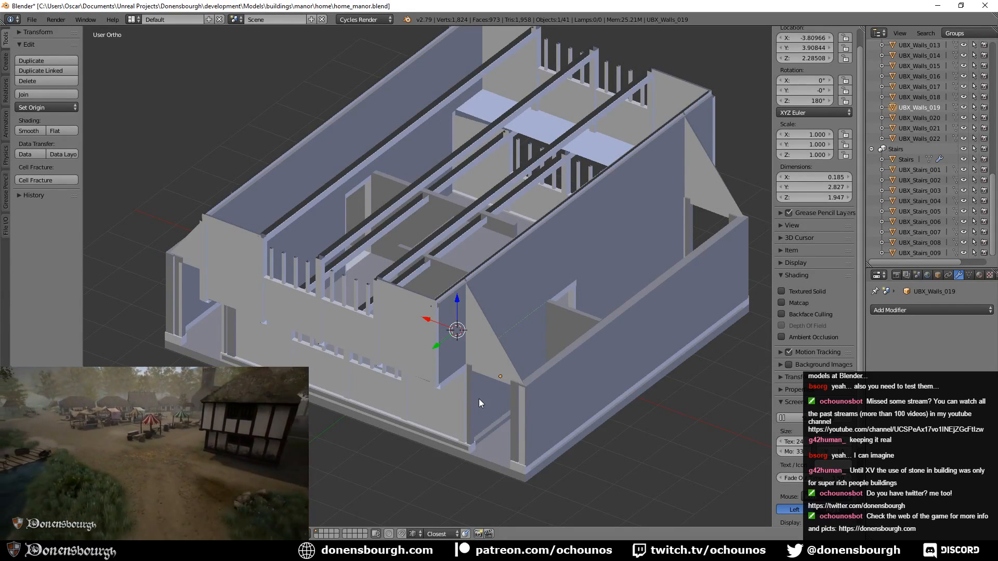
pyautogui.hotkey('shift', 'd')
pyautogui.rightClick(478, 398)
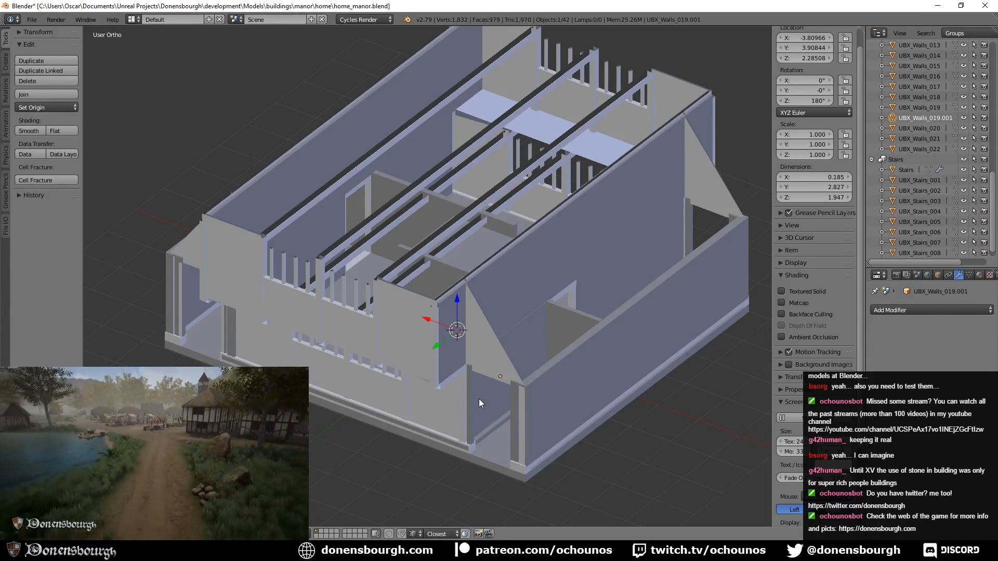
# - Try rotating the duplicated wall proxy 180° about the Z axis
pyautogui.write('rz180')
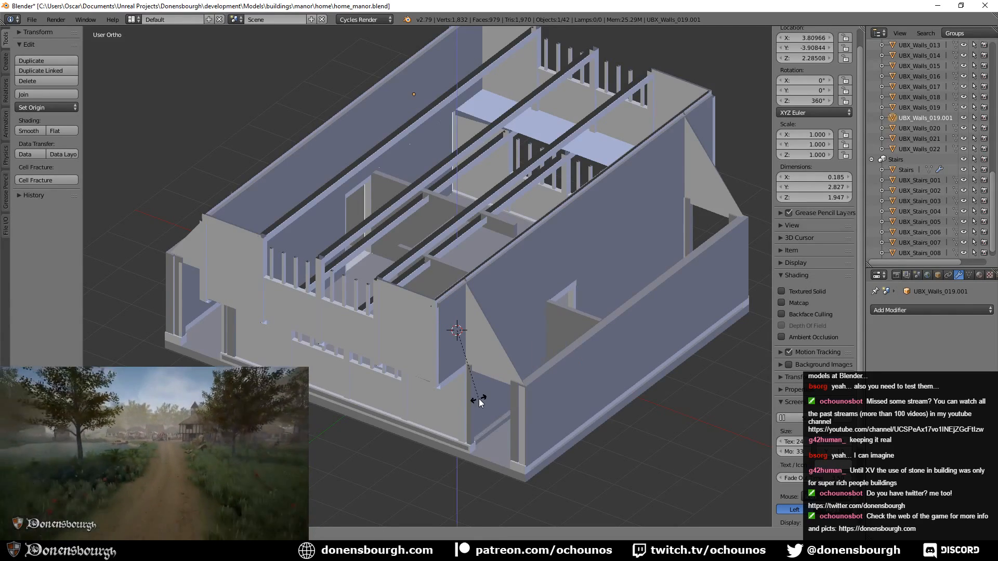
pyautogui.press('Return')
pyautogui.scroll(-3, 410, 302)
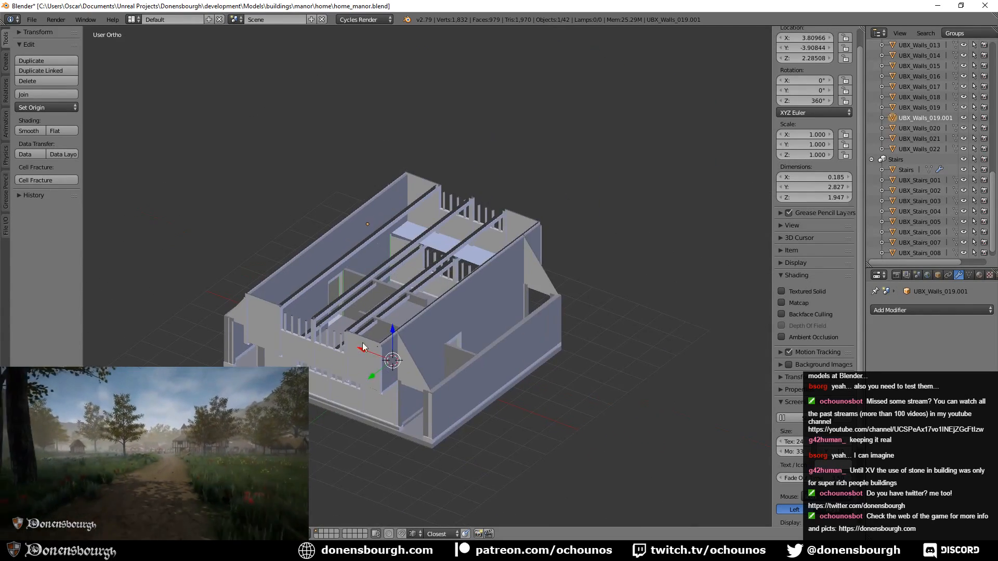
pyautogui.moveTo(363, 347); pyautogui.dragTo(382, 401, button='middle')
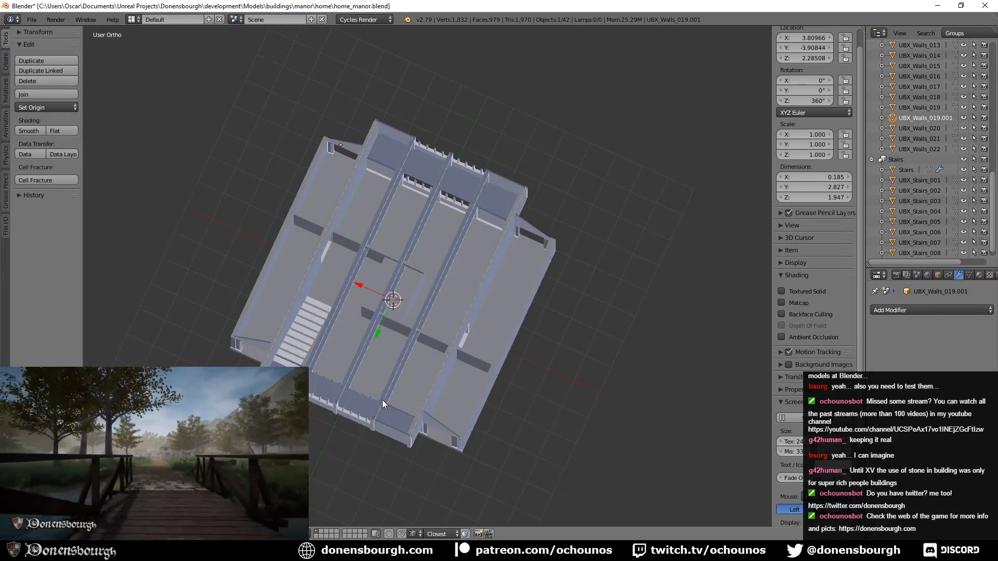
pyautogui.hotkey('ctrl', 'z')
# - Rotate the duplicated wall proxy 90° about the Z axis
pyautogui.moveTo(359, 431); pyautogui.dragTo(358, 420, button='middle')
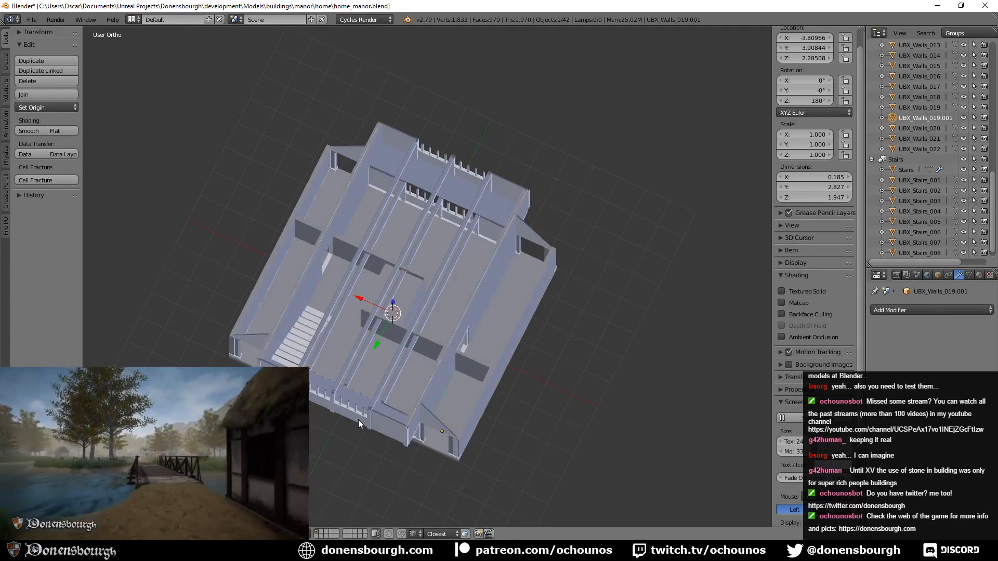
pyautogui.write('rz90')
pyautogui.press('Return')
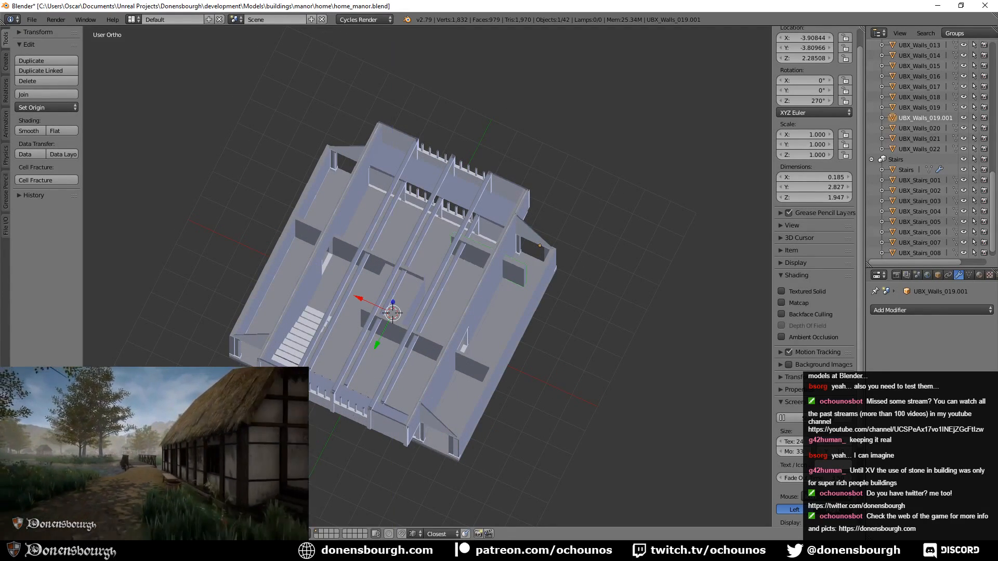
# - Set the local median X of the duplicated wall proxy's whole mesh to 0
pyautogui.moveTo(397, 402); pyautogui.dragTo(356, 431, button='middle')
pyautogui.scroll(5, 369, 407)
pyautogui.press('Tab')
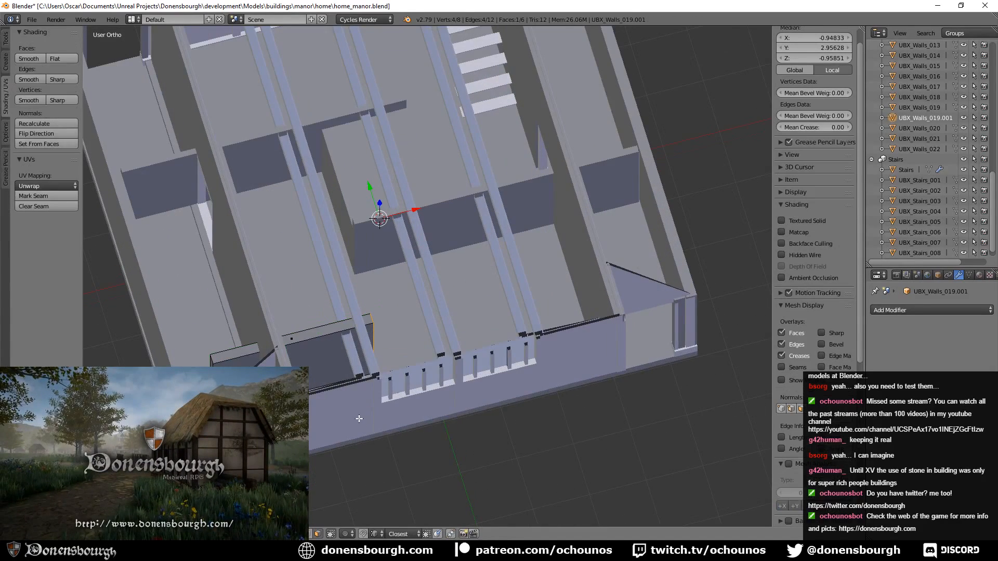
pyautogui.press('a')
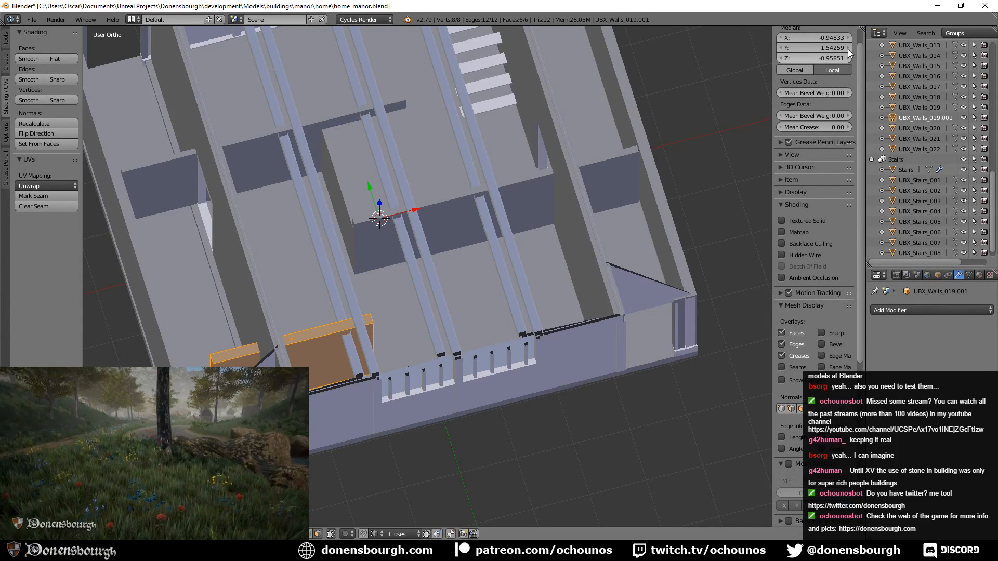
pyautogui.click(822, 38)
pyautogui.press('Return')
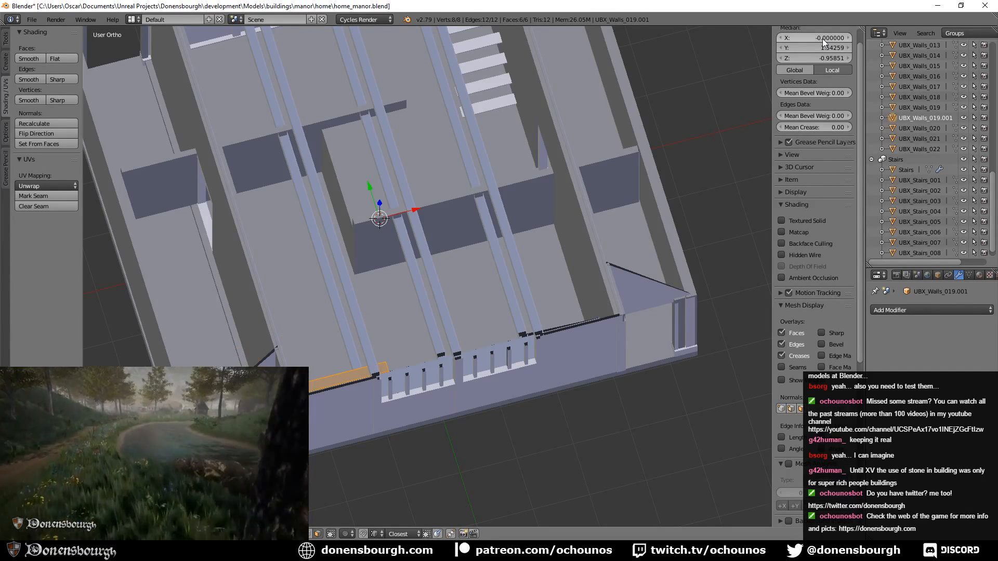
pyautogui.keyDown('shift'); pyautogui.moveTo(391, 339); pyautogui.dragTo(395, 309, button='middle'); pyautogui.keyUp('shift')
pyautogui.press('Tab')
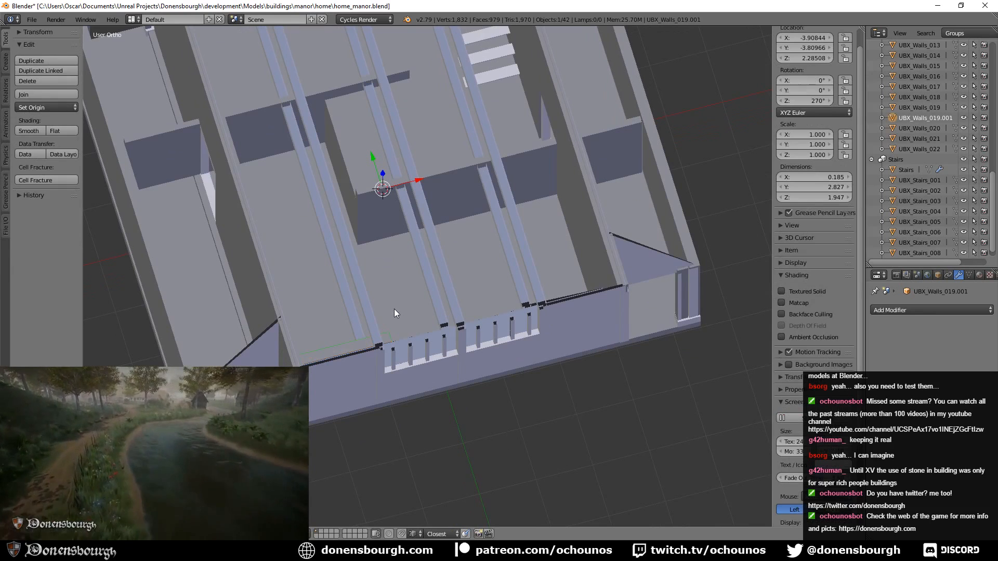
# - Apply the duplicated wall's location, rotation and scale, and set its mesh's median X to 0
pyautogui.hotkey('ctrl', 'a')
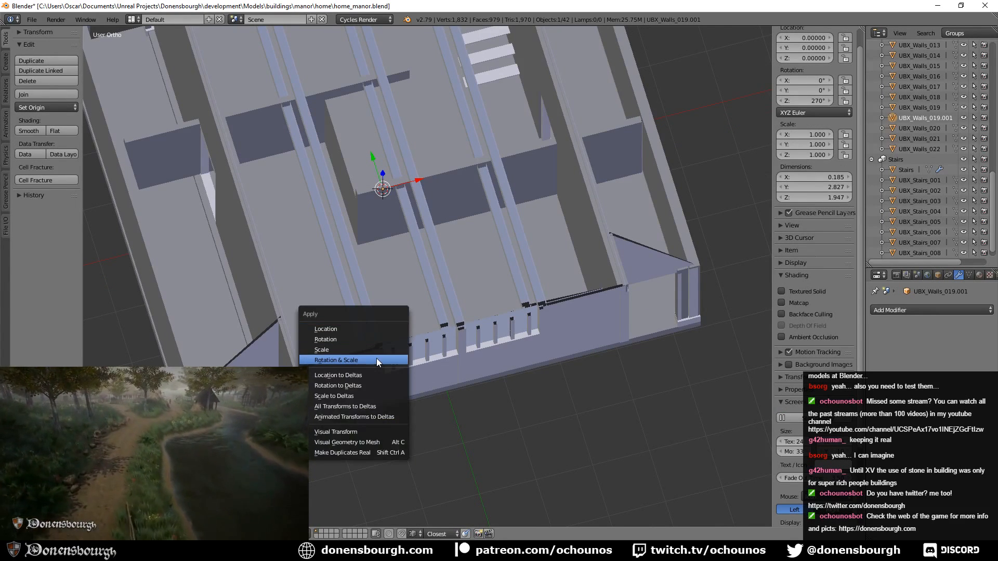
pyautogui.click(377, 358)
pyautogui.press('Tab')
pyautogui.click(806, 37)
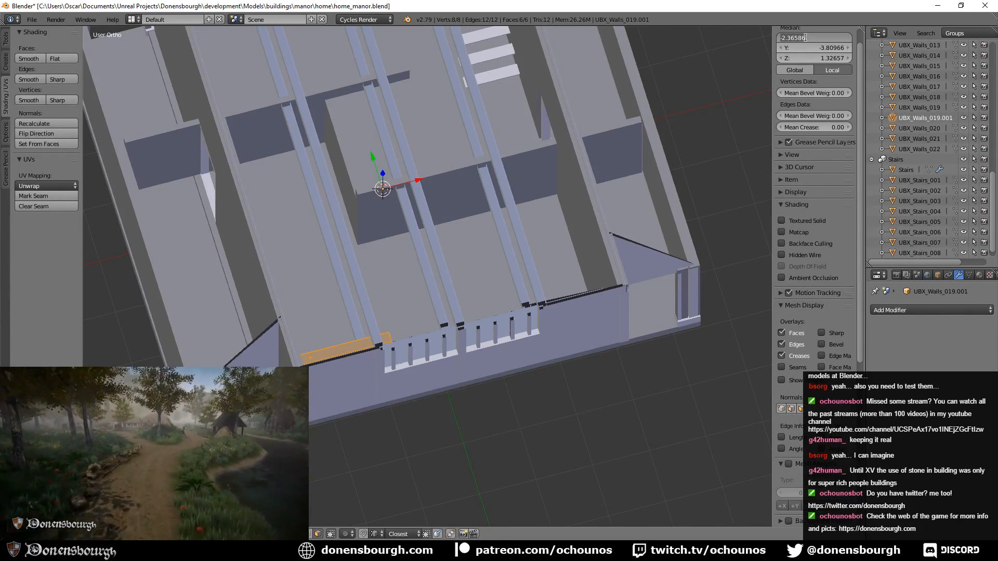
pyautogui.write('0')
pyautogui.press('Return')
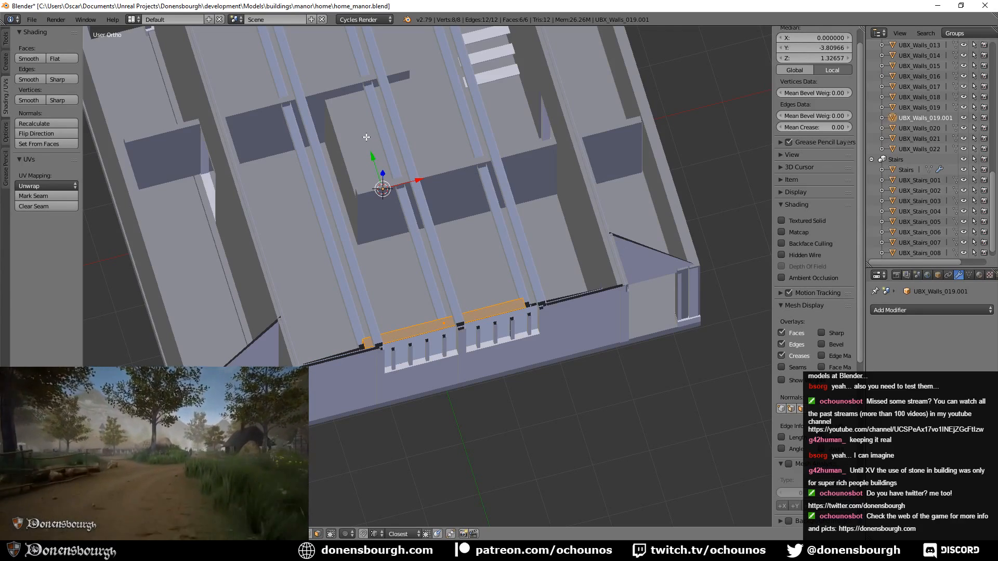
# - Move the copied wall's mesh along Y to about -3.877, onto the front ground-floor wall line
pyautogui.press('g')
pyautogui.press('y')
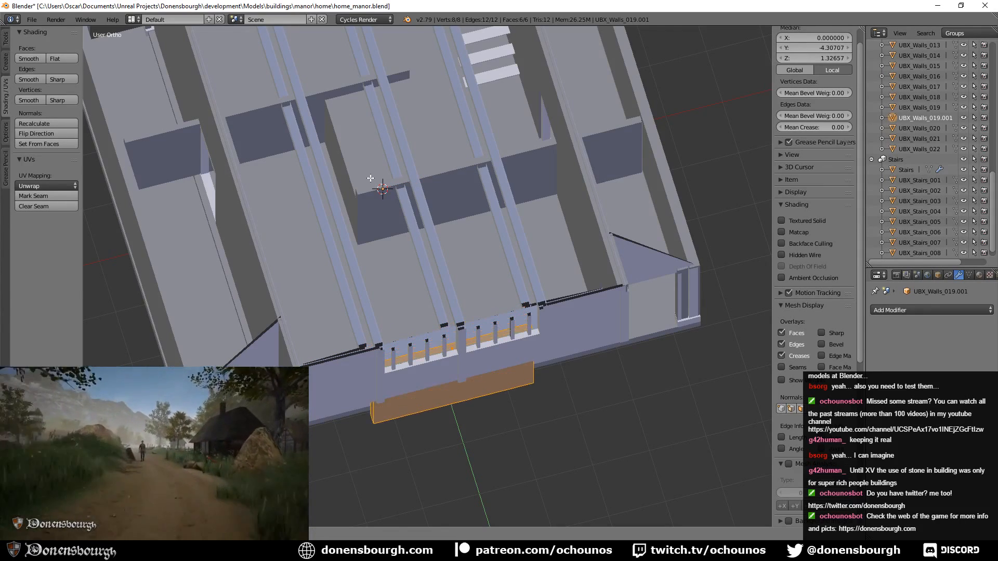
pyautogui.click(368, 168)
pyautogui.press('KP_7')
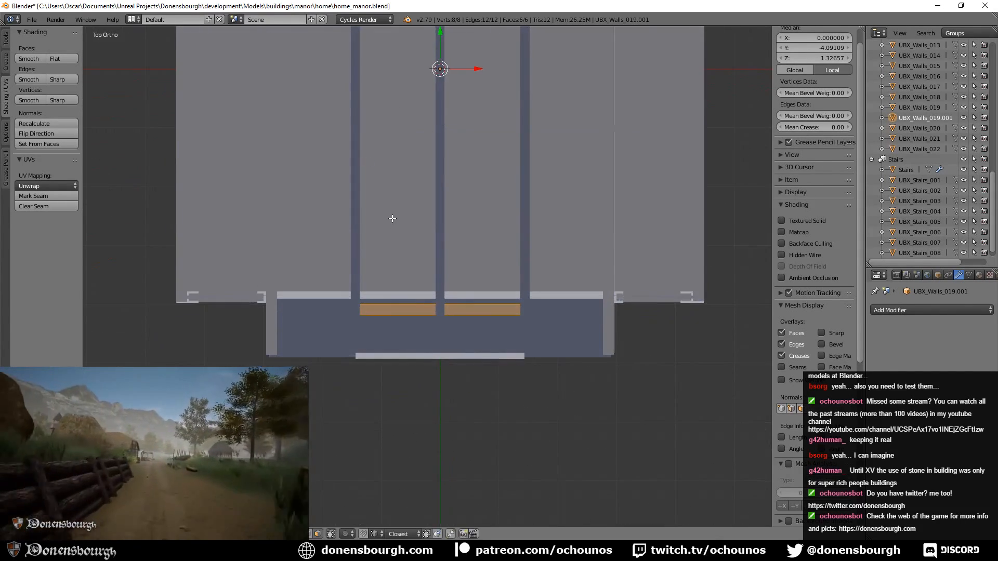
pyautogui.press('z')
pyautogui.scroll(6, 452, 256)
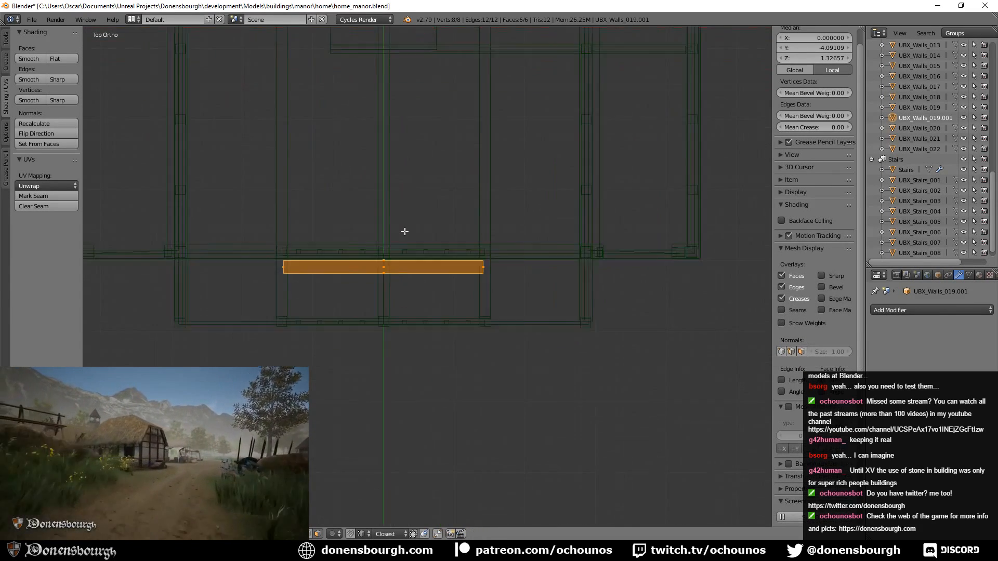
pyautogui.keyDown('shift'); pyautogui.moveTo(373, 176); pyautogui.dragTo(395, 227, button='middle'); pyautogui.keyUp('shift')
pyautogui.scroll(-4, 413, 167)
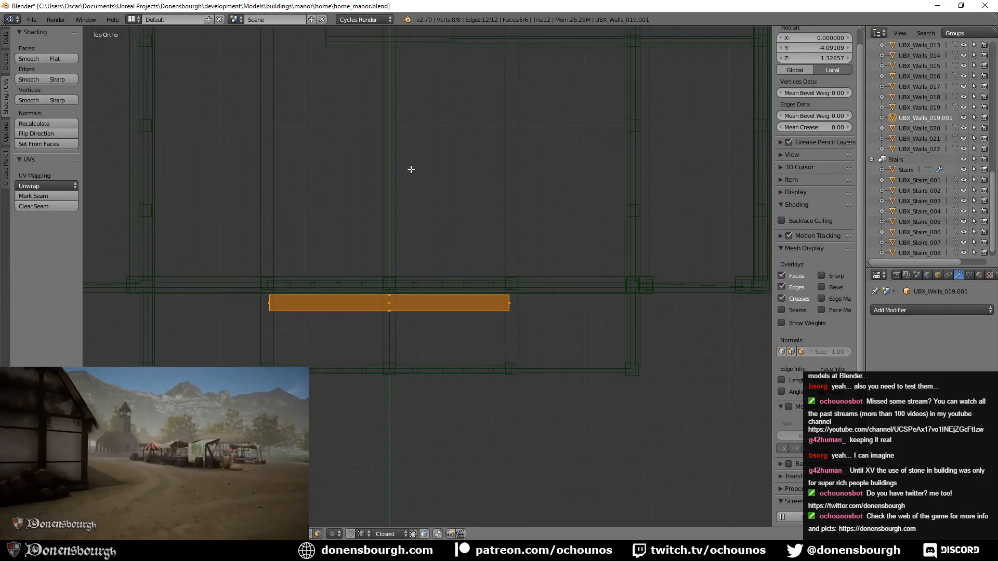
pyautogui.keyDown('shift'); pyautogui.moveTo(412, 167); pyautogui.dragTo(371, 227, button='middle'); pyautogui.keyUp('shift')
pyautogui.press('g')
pyautogui.press('y')
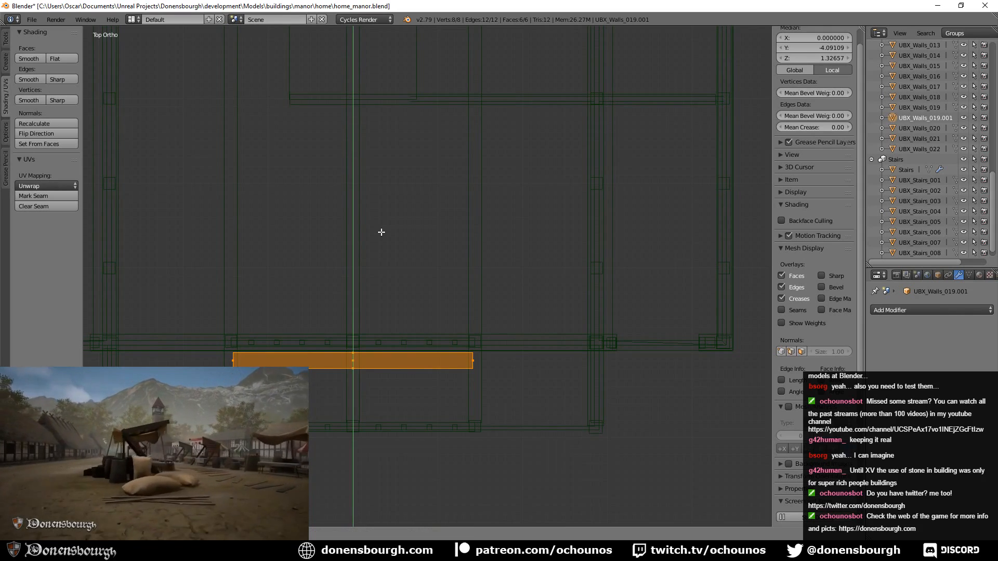
pyautogui.click(383, 214)
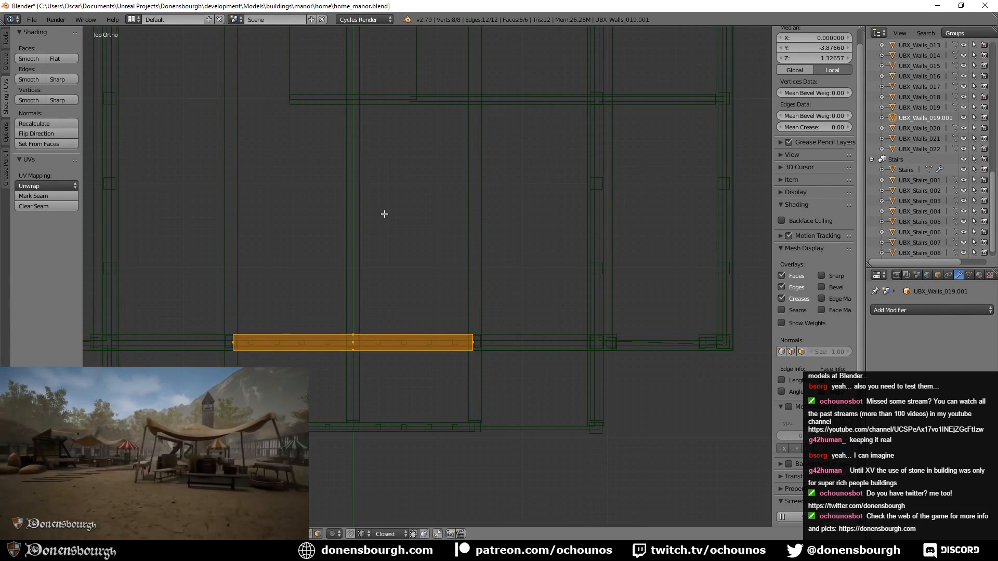
# - Stretch the front wall proxy along X to about 5.378 so it spans the opening between the corner posts
pyautogui.press('s')
pyautogui.press('x')
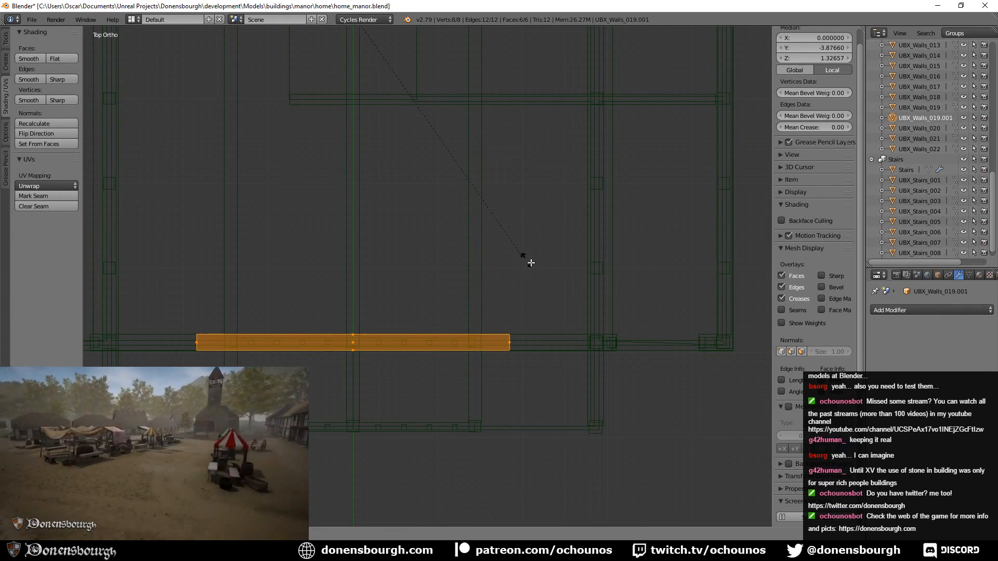
pyautogui.click(670, 311)
pyautogui.scroll(-4, 345, 374)
pyautogui.moveTo(346, 374); pyautogui.dragTo(360, 266, button='middle')
pyautogui.press('z')
pyautogui.scroll(-3, 363, 272)
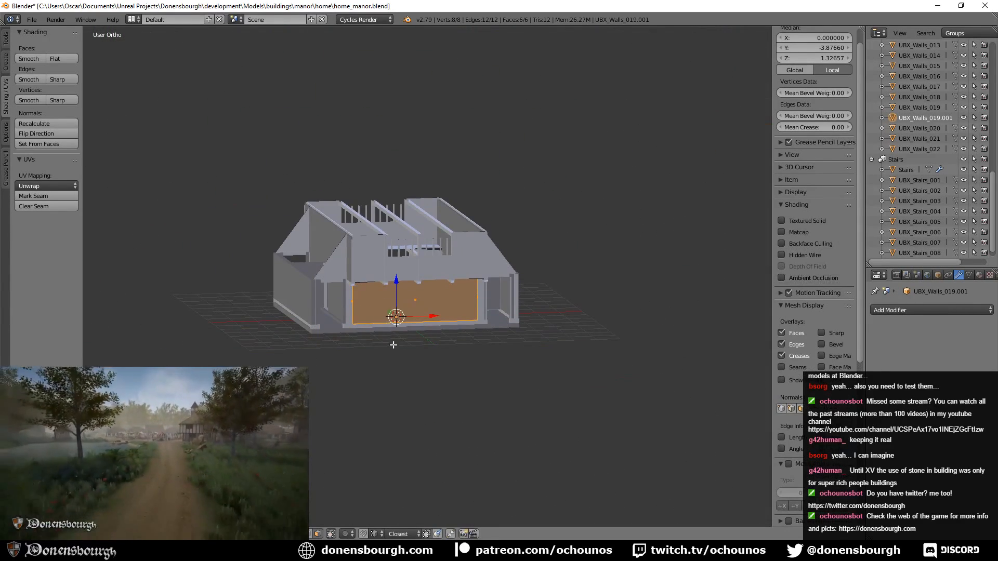
pyautogui.press('Tab')
# - Duplicate the front ground-floor wall proxy and rotate the copy 180° about Z onto the opposite end of the house
pyautogui.moveTo(403, 341); pyautogui.dragTo(450, 297, button='middle')
pyautogui.scroll(5, 388, 363)
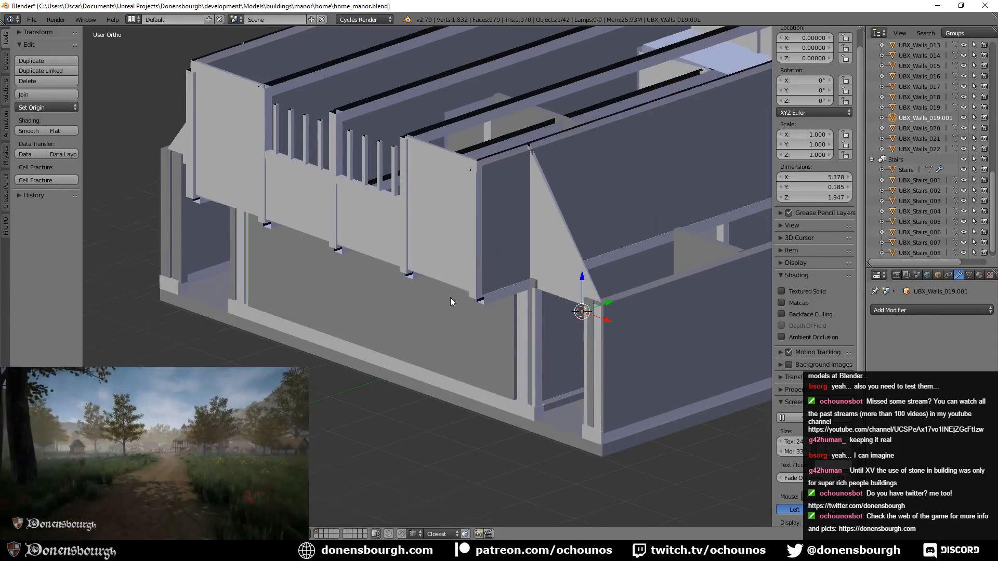
pyautogui.moveTo(440, 340); pyautogui.dragTo(537, 336, button='middle')
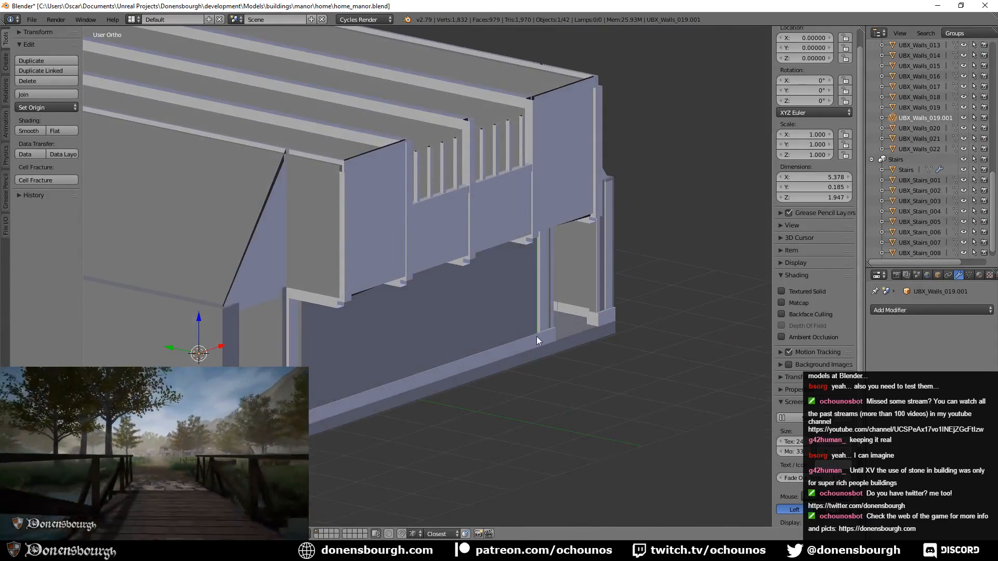
pyautogui.moveTo(463, 373); pyautogui.dragTo(361, 398, button='middle')
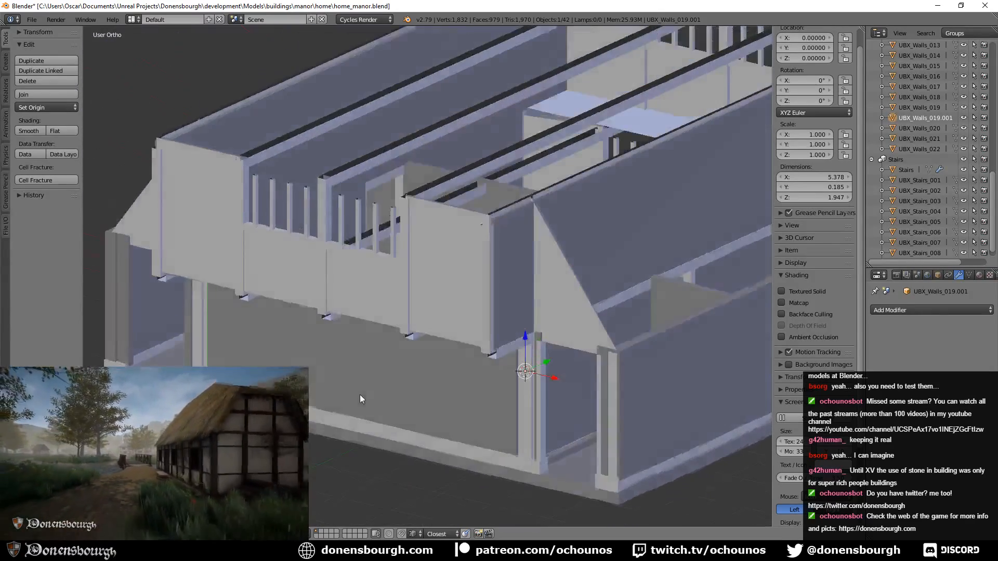
pyautogui.rightClick(340, 374)
pyautogui.rightClick(345, 373)
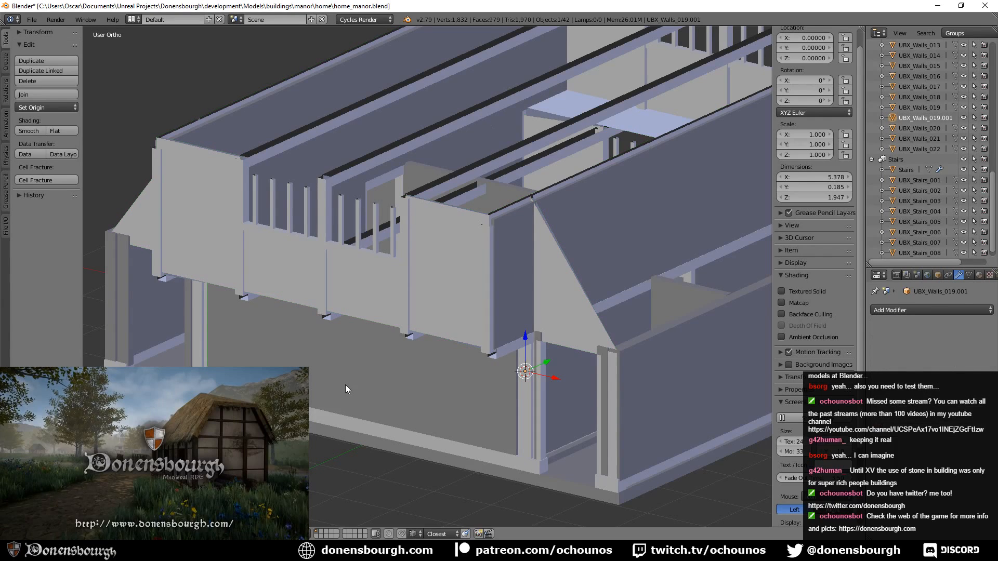
pyautogui.hotkey('shift', 'd')
pyautogui.press('r')
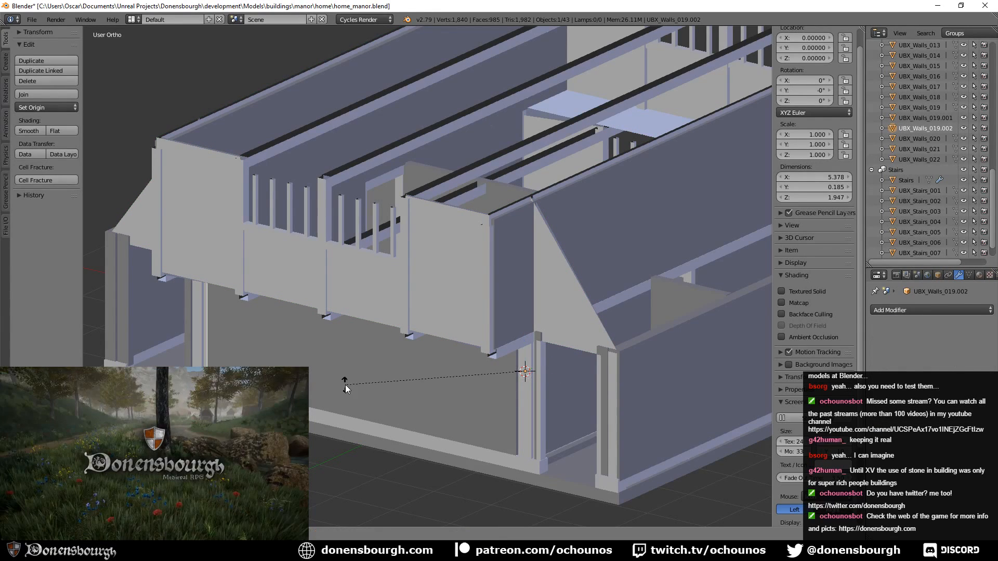
pyautogui.press('z')
pyautogui.press('1')
pyautogui.press('8')
pyautogui.press('0')
pyautogui.press('Return')
# - Duplicate the front ground-floor wall proxy UBX_Walls_019.001 again, leaving the copy in place
pyautogui.scroll(-5, 345, 385)
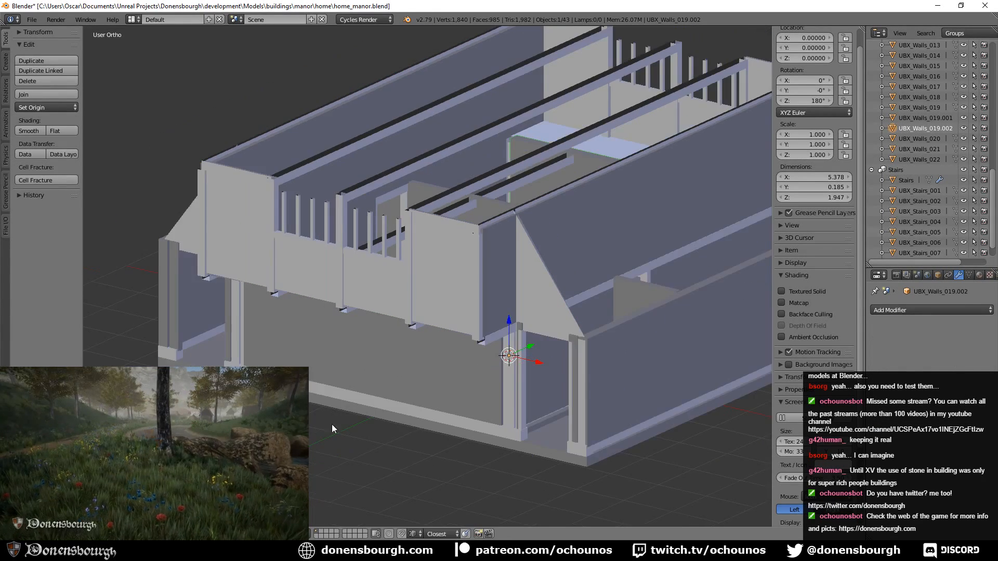
pyautogui.moveTo(332, 424); pyautogui.dragTo(424, 468, button='middle')
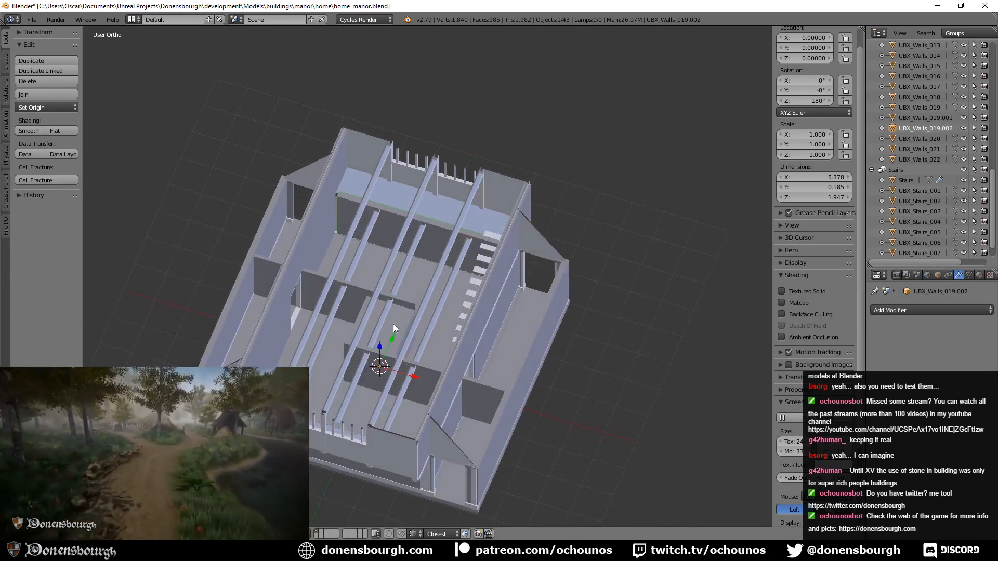
pyautogui.moveTo(442, 407); pyautogui.dragTo(531, 345, button='middle')
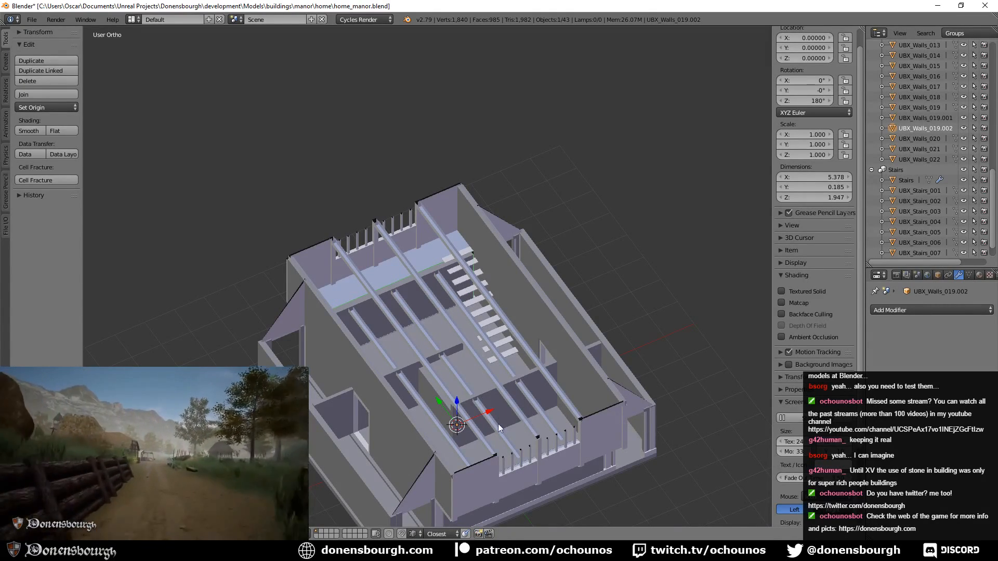
pyautogui.moveTo(498, 423); pyautogui.dragTo(471, 427, button='middle')
pyautogui.scroll(5, 487, 415)
pyautogui.scroll(-5, 500, 382)
pyautogui.scroll(-2, 500, 381)
pyautogui.rightClick(403, 441)
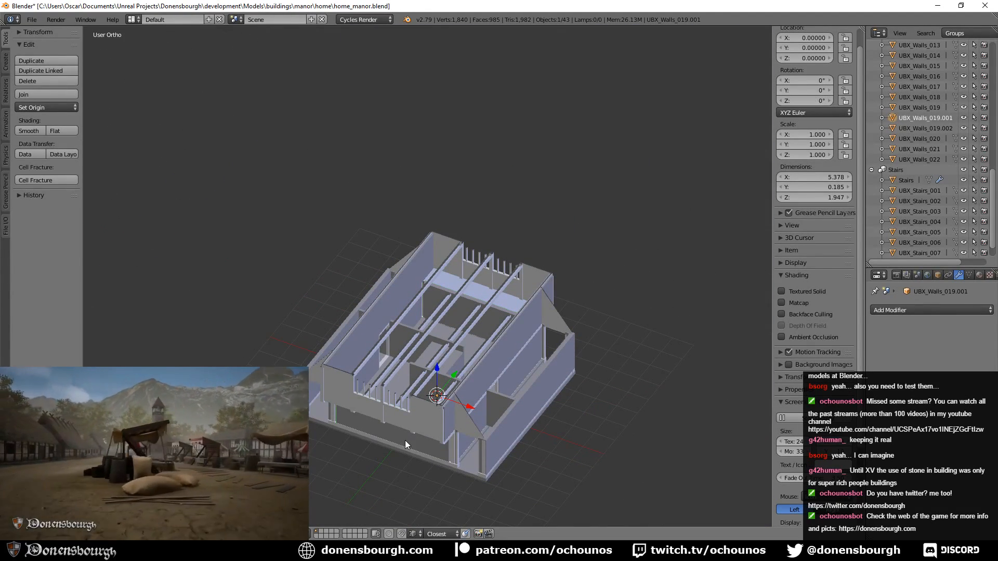
pyautogui.hotkey('shift', 'd')
pyautogui.rightClick(404, 441)
# - Raise the new copy's whole mesh 2 units along Z to the upper floor
pyautogui.press('Tab')
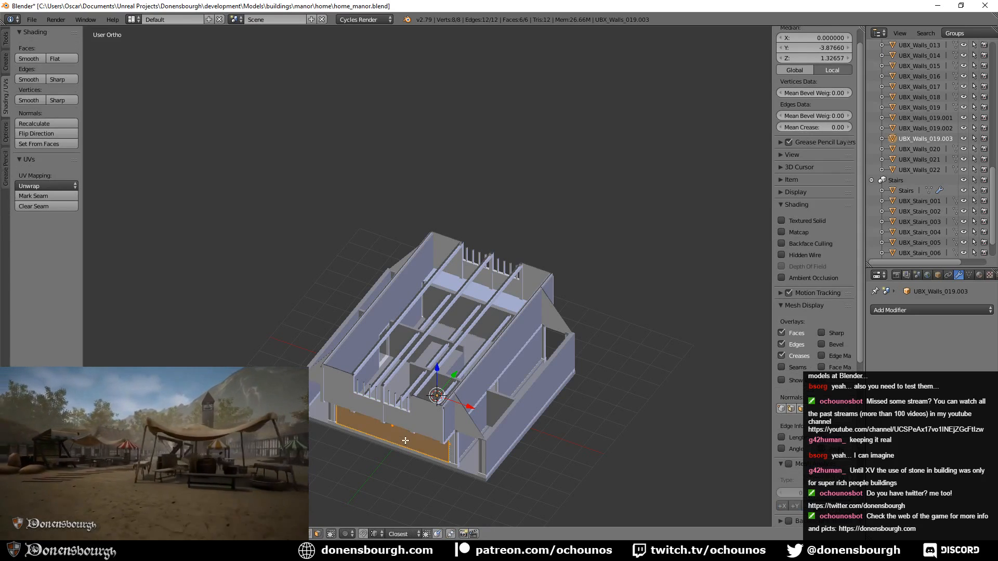
pyautogui.press('a')
pyautogui.press('a')
pyautogui.write('g')
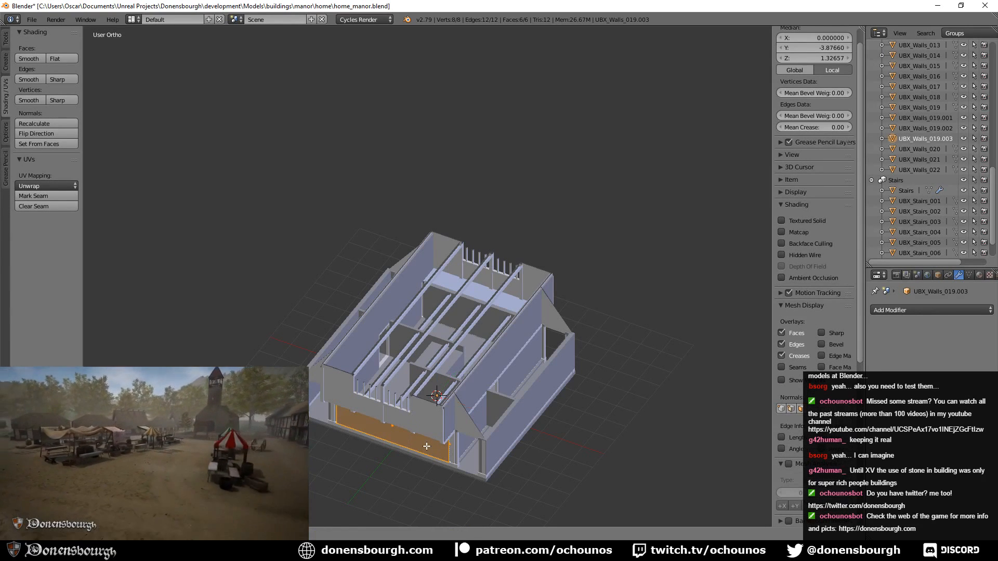
pyautogui.write('z2')
pyautogui.press('Return')
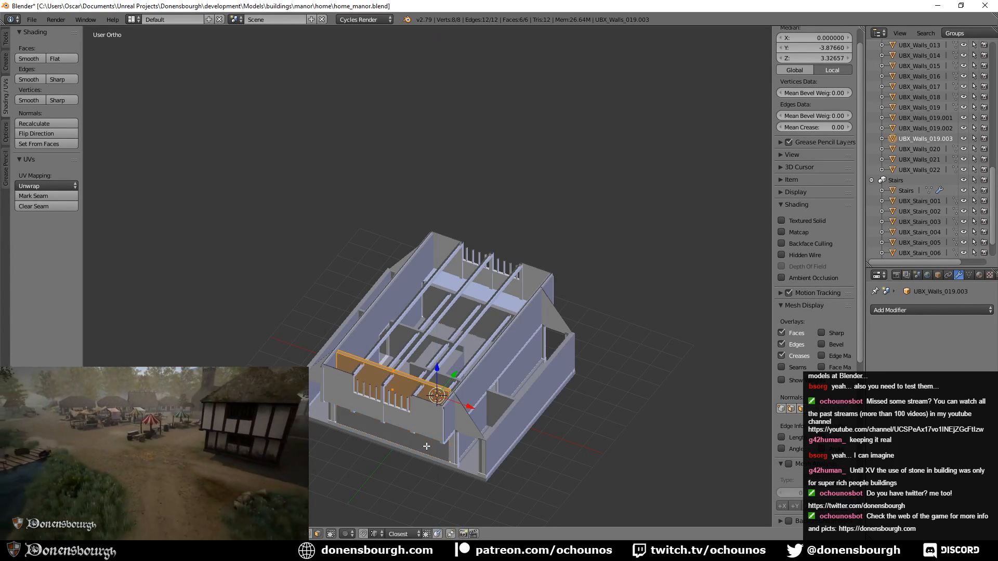
# - Move the raised wall's mesh along Y to -4.8766, in line with the overhanging upper facade
pyautogui.write('gy1')
pyautogui.press('Return')
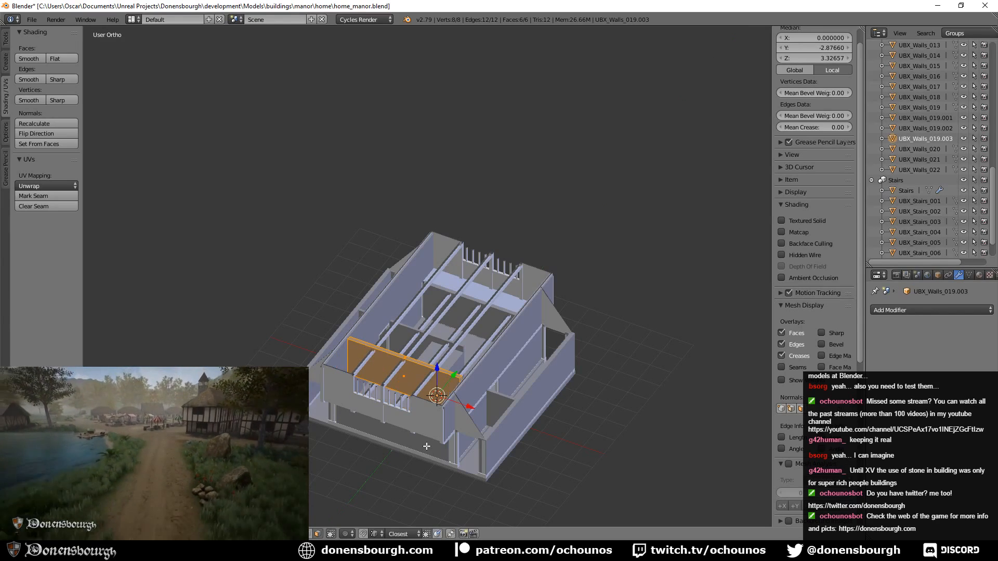
pyautogui.write('gy-2')
pyautogui.press('Return')
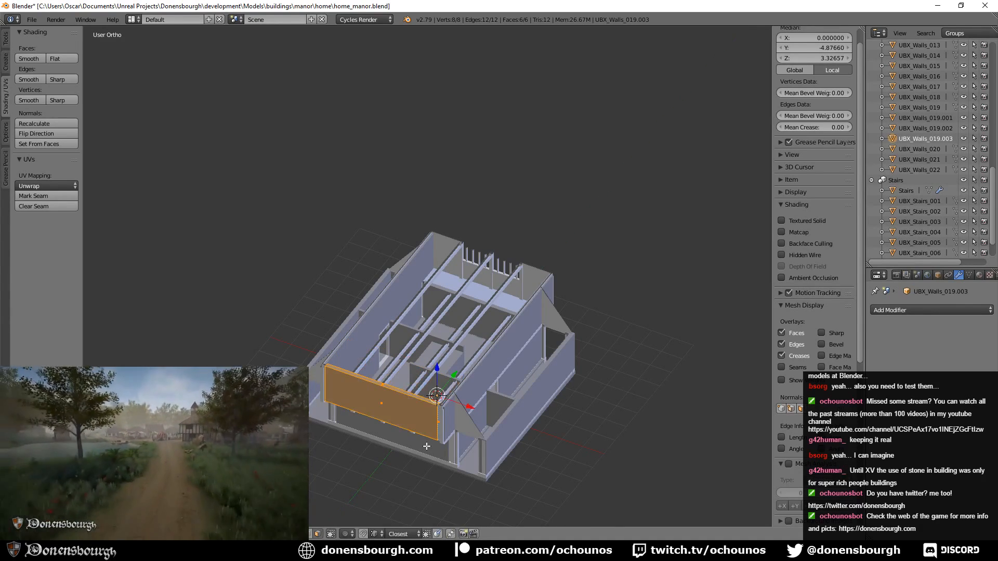
pyautogui.scroll(7, 309, 452)
pyautogui.keyDown('shift'); pyautogui.moveTo(411, 428); pyautogui.dragTo(459, 70, button='middle'); pyautogui.keyUp('shift')
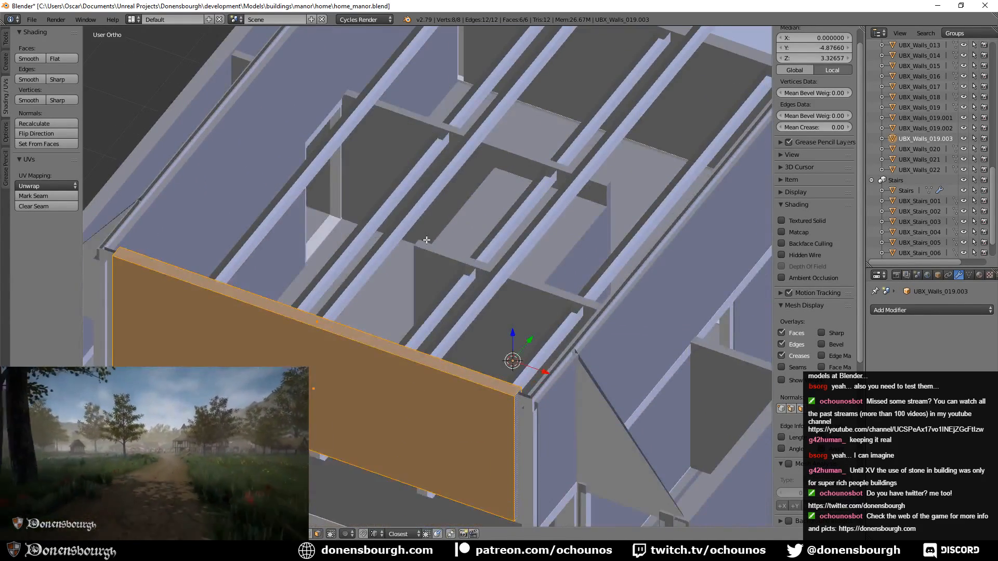
pyautogui.moveTo(428, 239); pyautogui.dragTo(469, 260, button='middle')
pyautogui.press('Tab')
# - Duplicate the upper-floor front wall proxy and rotate the copy 180° about Z onto the opposite facade
pyautogui.hotkey('shift', 'd')
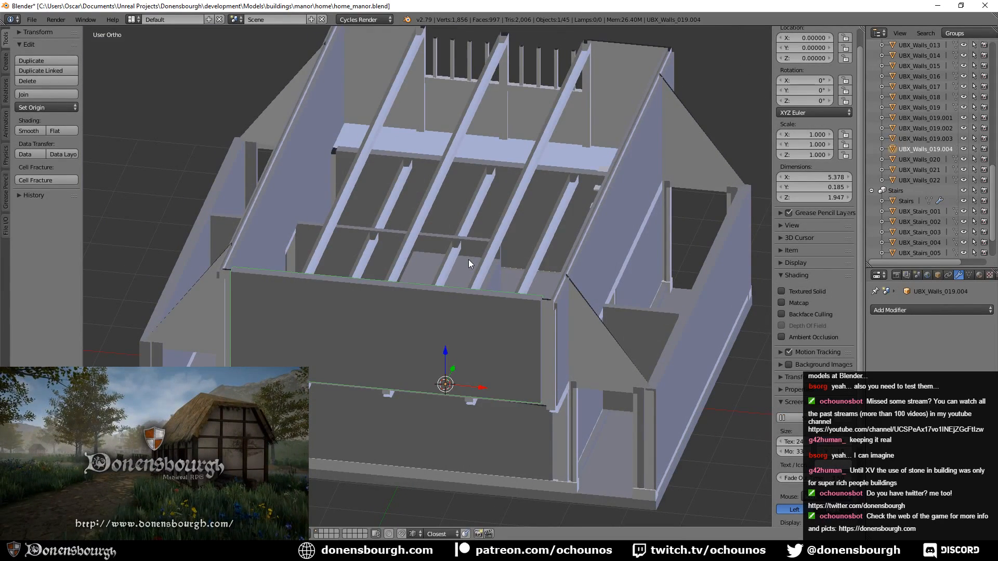
pyautogui.write('rz180')
pyautogui.press('Return')
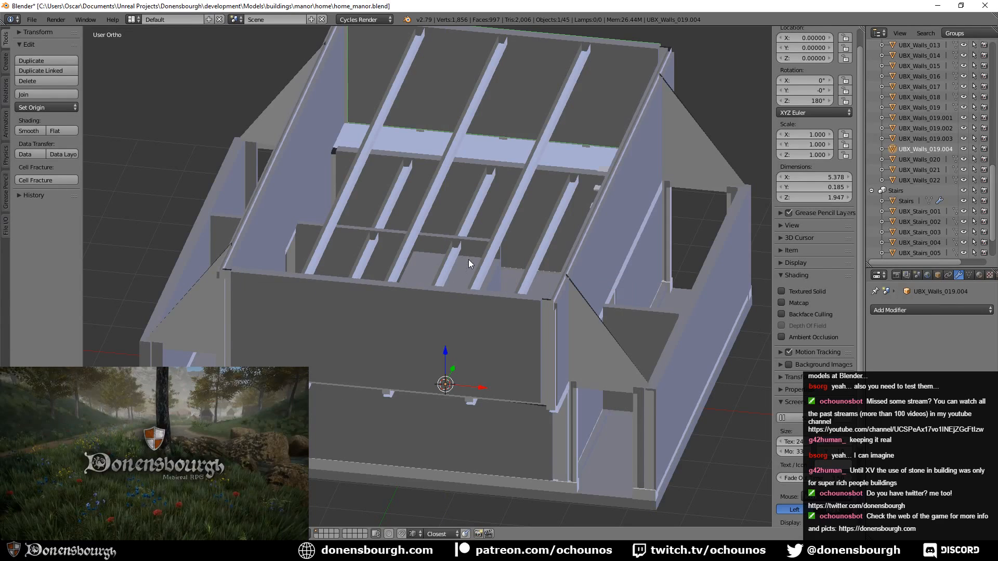
pyautogui.scroll(-3, 445, 313)
pyautogui.moveTo(401, 307); pyautogui.dragTo(473, 397, button='middle')
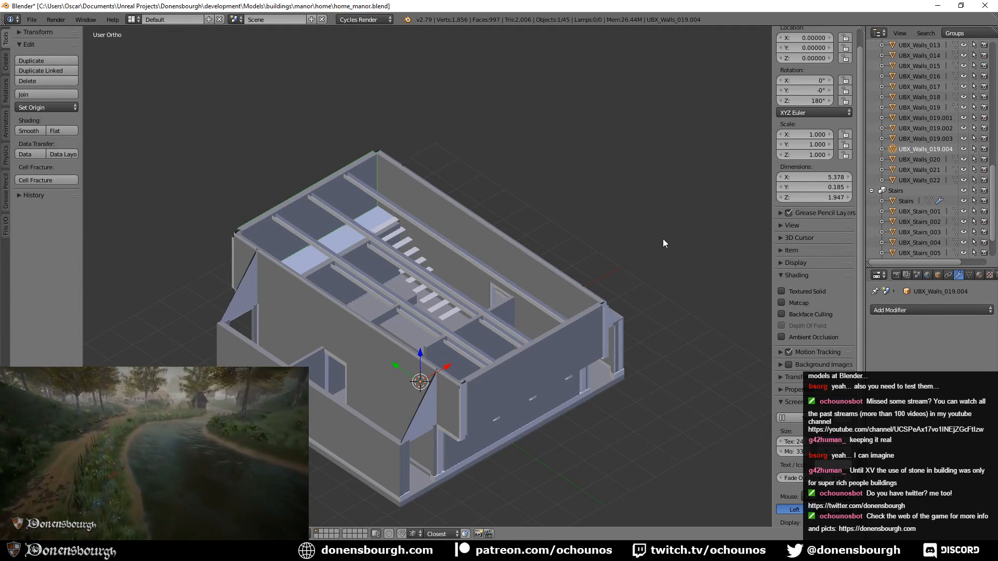
pyautogui.scroll(10, 934, 87)
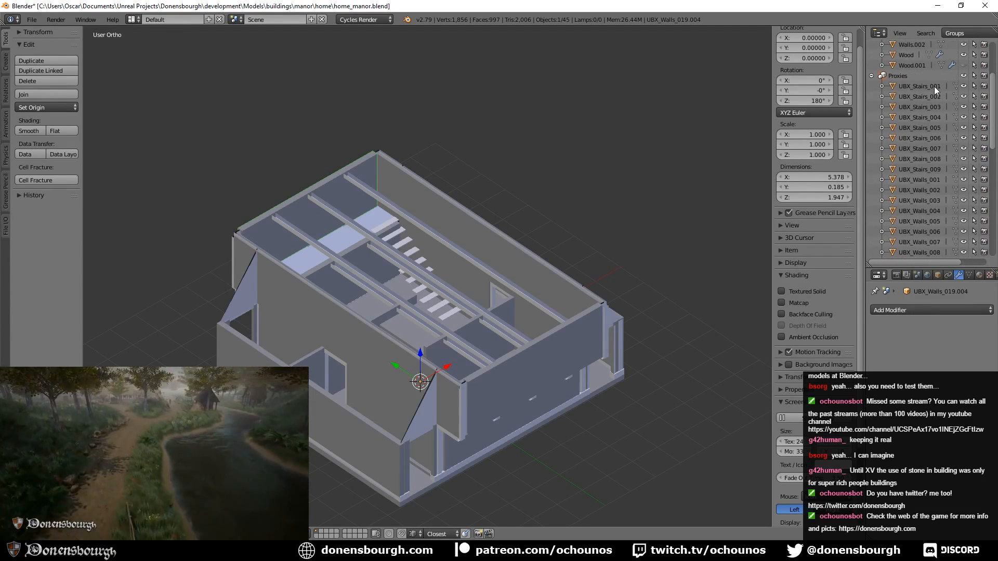
pyautogui.scroll(4, 920, 159)
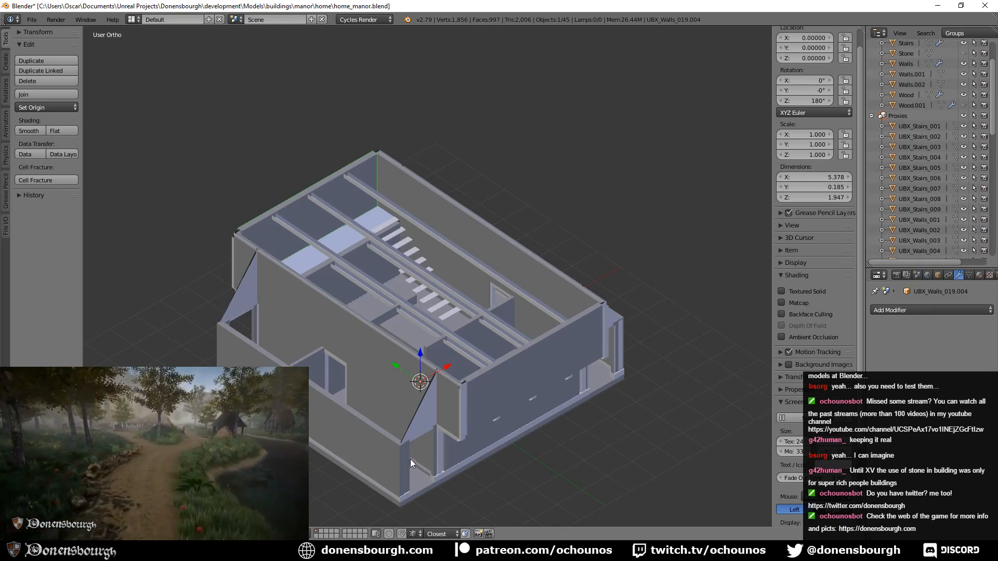
# - Duplicate the floor slab proxy UBX_Walls_008, leaving the copy in place
pyautogui.moveTo(410, 459)
pyautogui.mouseDown(button='middle')
pyautogui.moveTo(394, 483)
pyautogui.moveTo(397, 470)
pyautogui.mouseUp(button='middle')
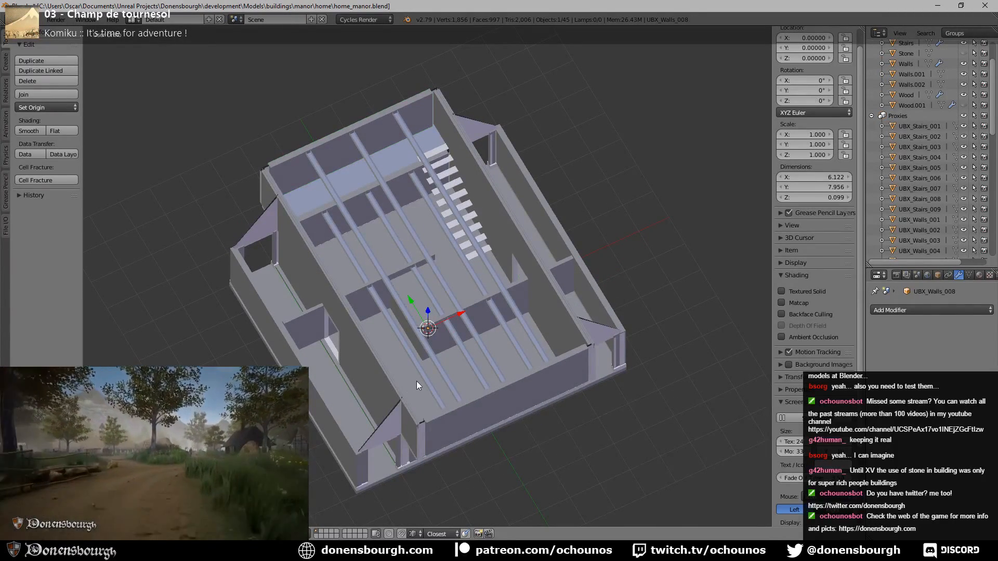
pyautogui.click(422, 428)
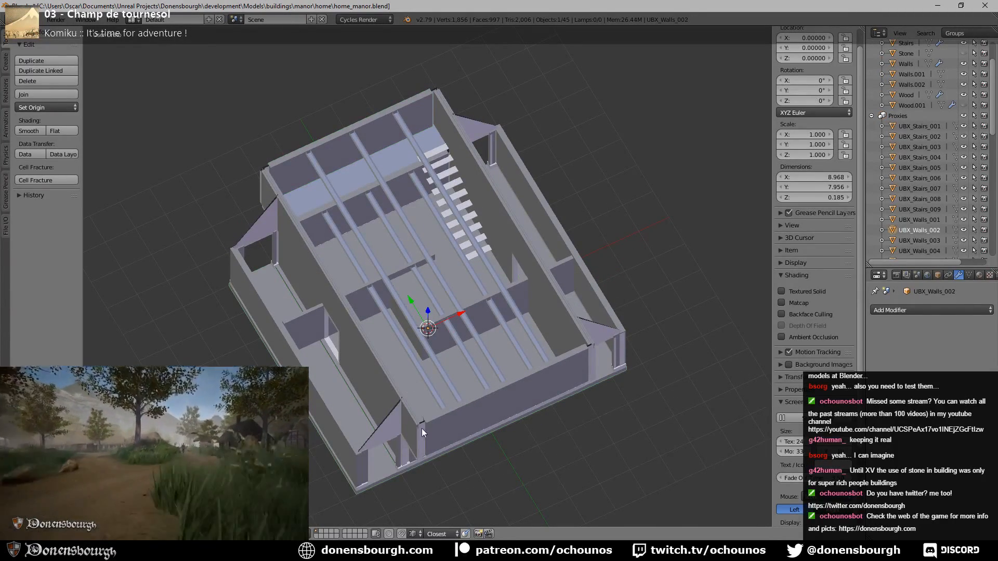
pyautogui.click(402, 376)
pyautogui.hotkey('shift', 'd')
pyautogui.press('Escape')
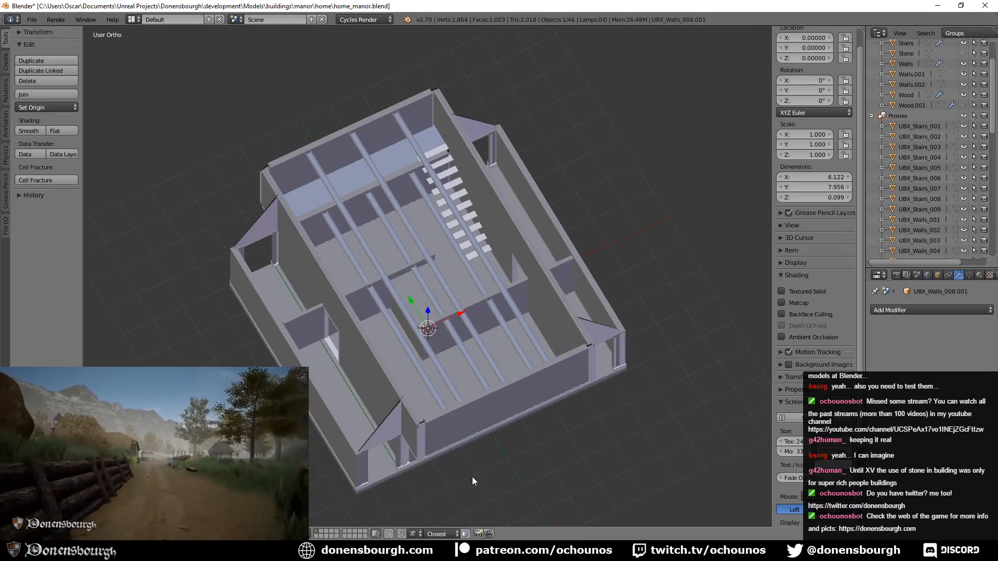
# - In wireframe front view, raise the slab copy along Z to 2.00029, at the base of the upper floor
pyautogui.press('KP_1')
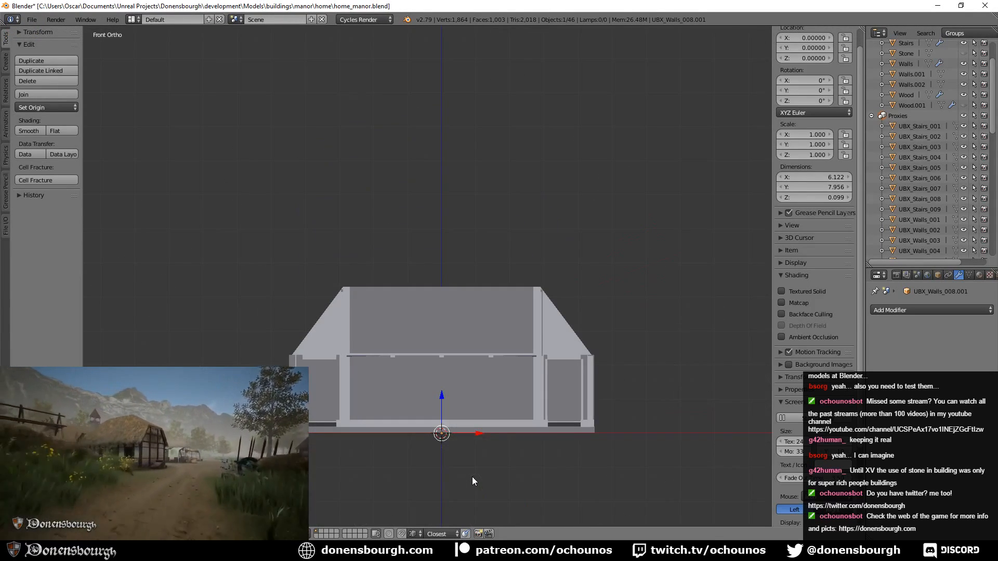
pyautogui.press('z')
pyautogui.scroll(4, 472, 476)
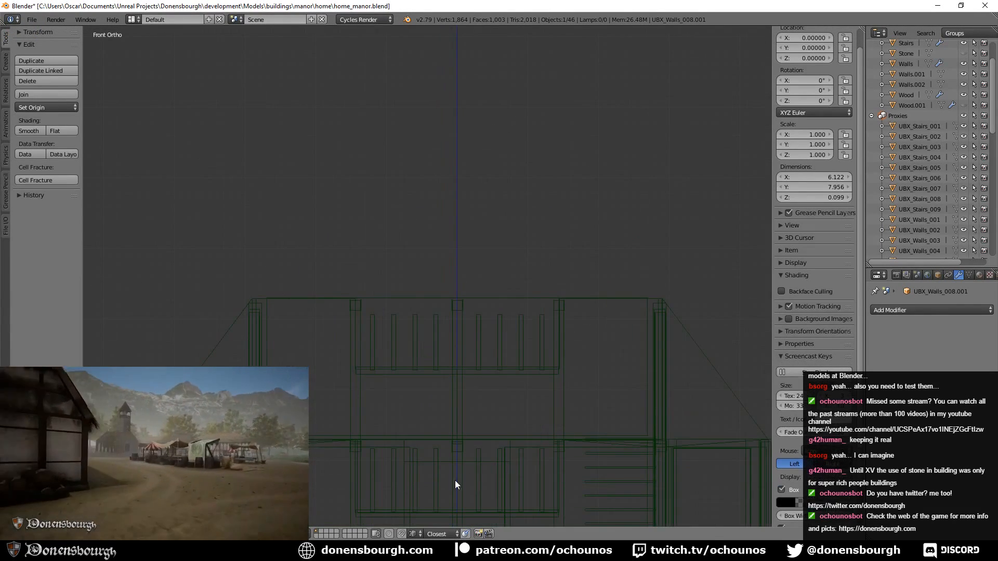
pyautogui.keyDown('shift'); pyautogui.scroll(-5, 453, 426); pyautogui.keyUp('shift')
pyautogui.press('g')
pyautogui.press('z')
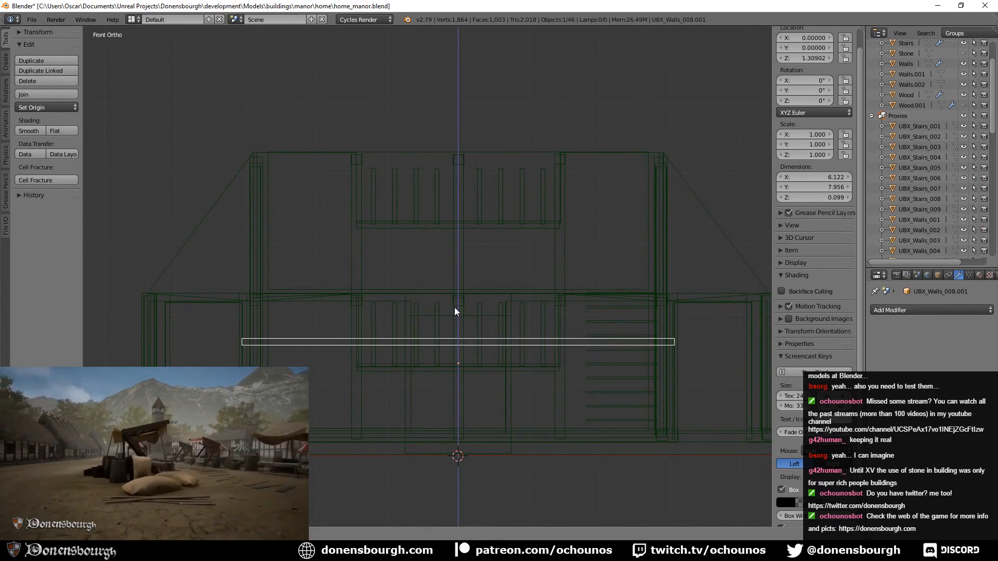
pyautogui.click(455, 282)
pyautogui.scroll(5, 422, 354)
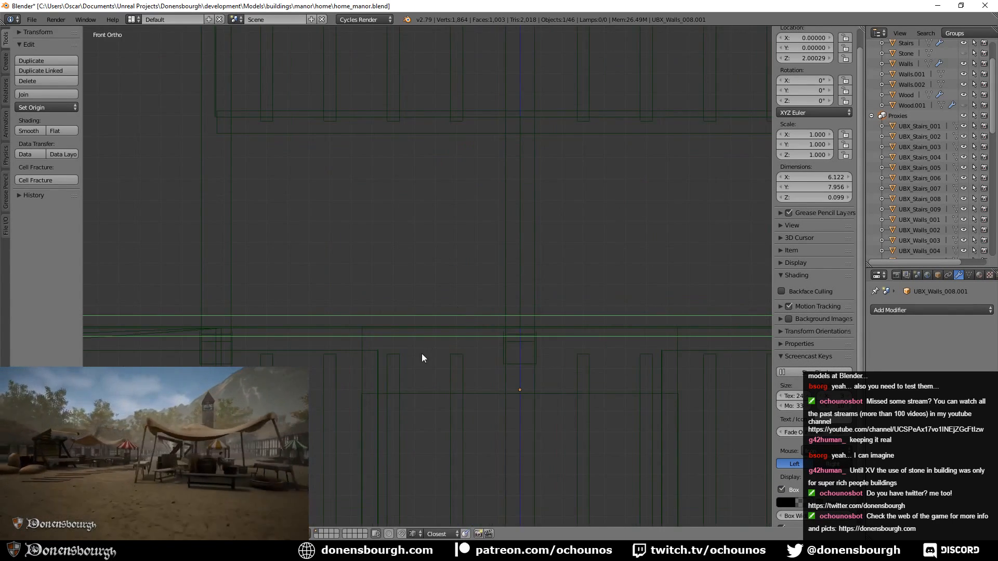
pyautogui.keyDown('shift'); pyautogui.scroll(-3, 510, 312); pyautogui.keyUp('shift')
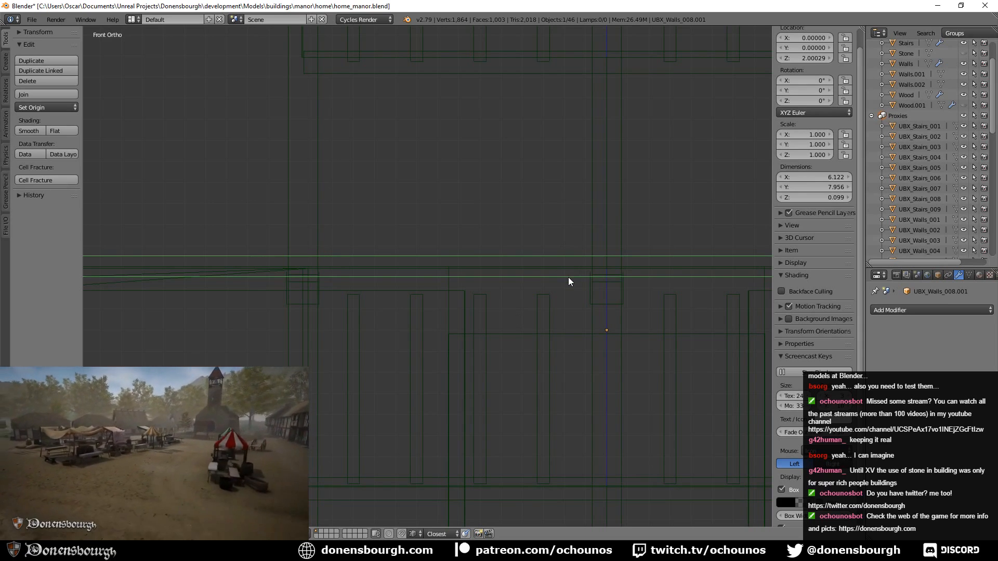
pyautogui.scroll(-4, 485, 307)
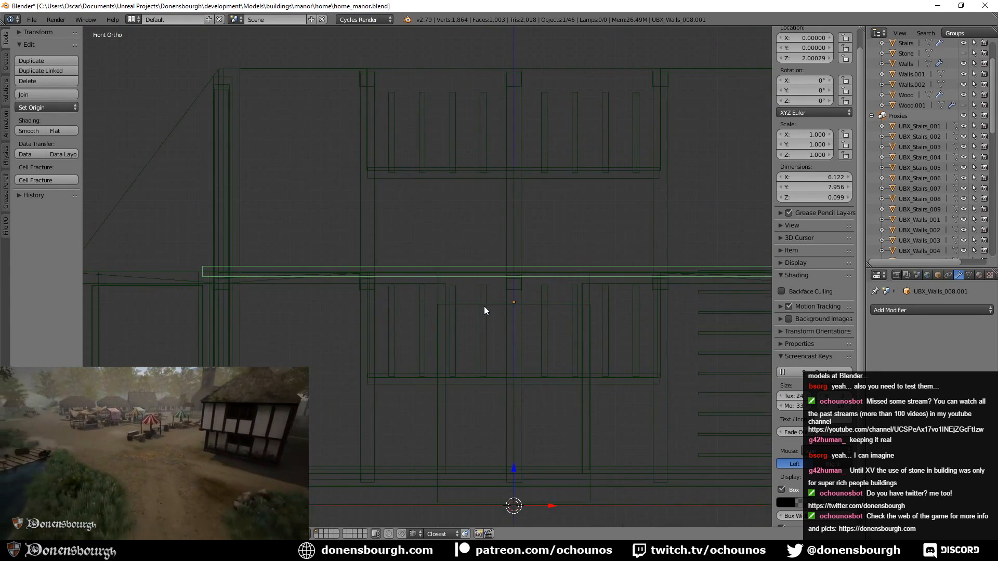
pyautogui.keyDown('shift'); pyautogui.moveTo(561, 300); pyautogui.dragTo(462, 314, button='middle'); pyautogui.keyUp('shift')
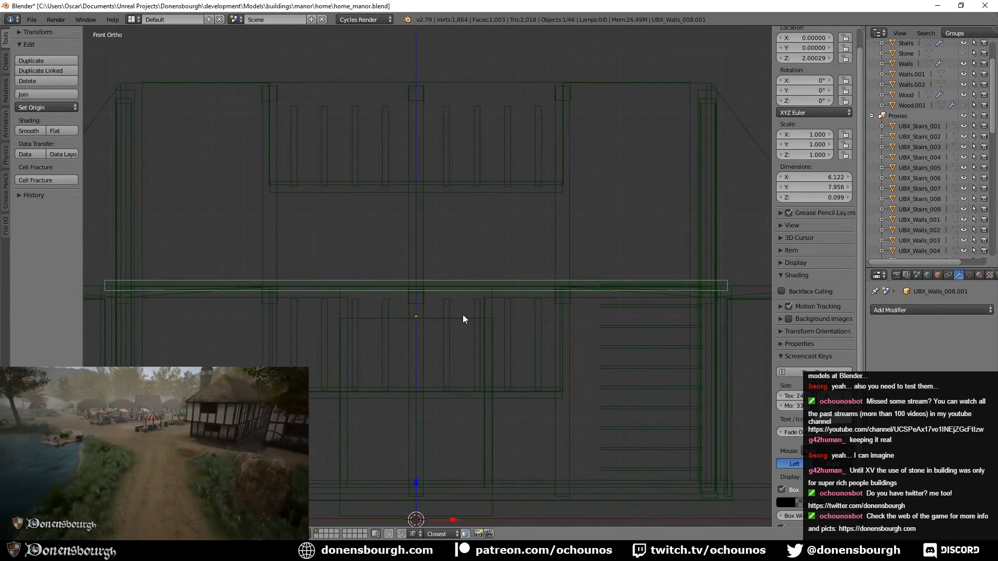
# - Hide the Walls object and apply the slab copy's location
pyautogui.click(964, 63)
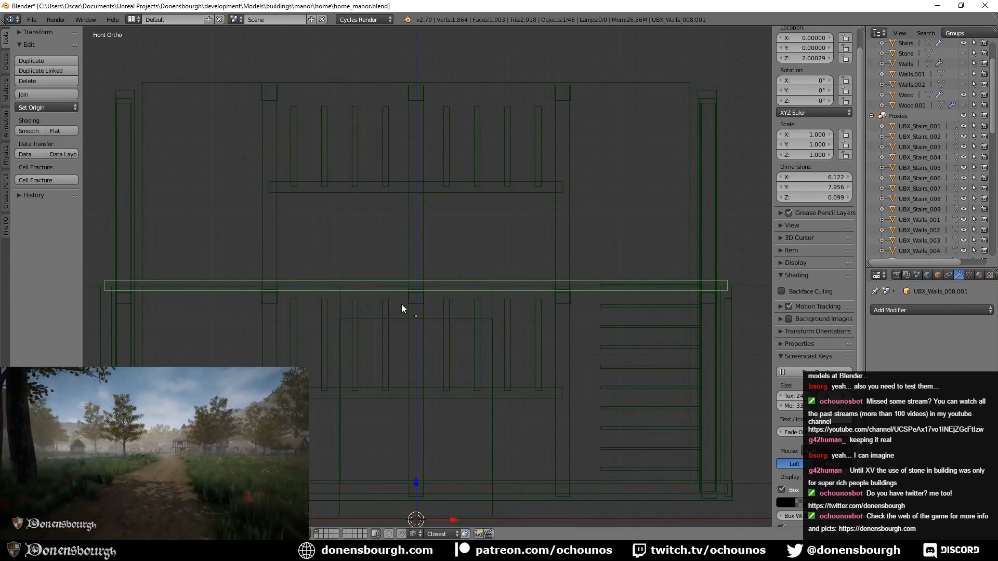
pyautogui.press('Tab')
pyautogui.press('Tab')
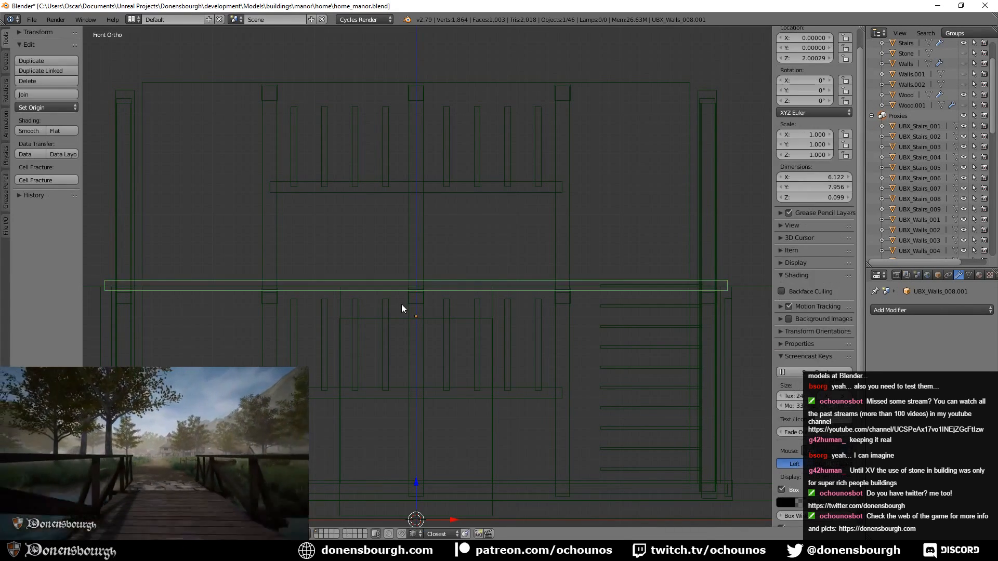
pyautogui.hotkey('ctrl', 'a')
pyautogui.click(387, 274)
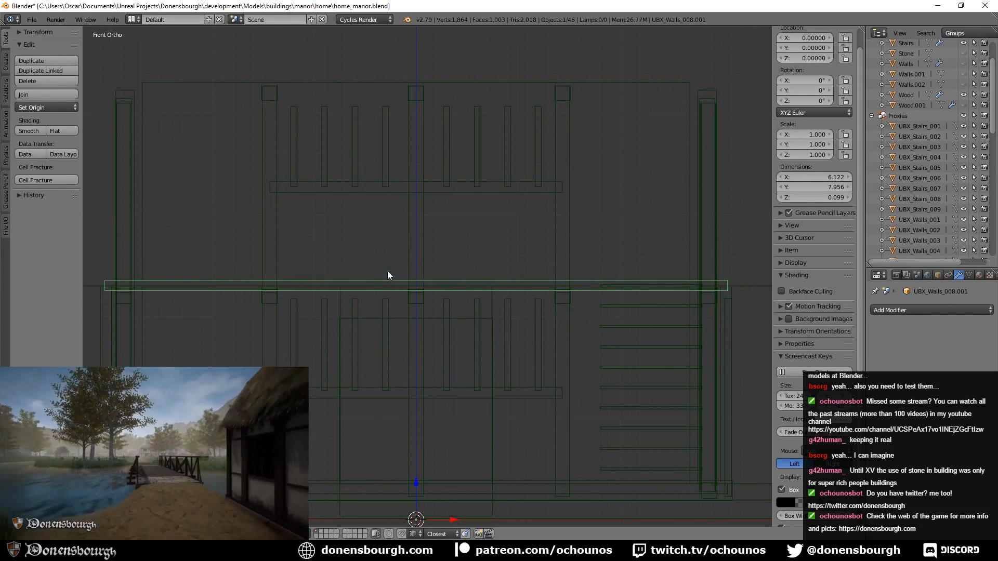
# - Lower the copied slab's whole mesh along Z to a median of 2.283
pyautogui.press('Tab')
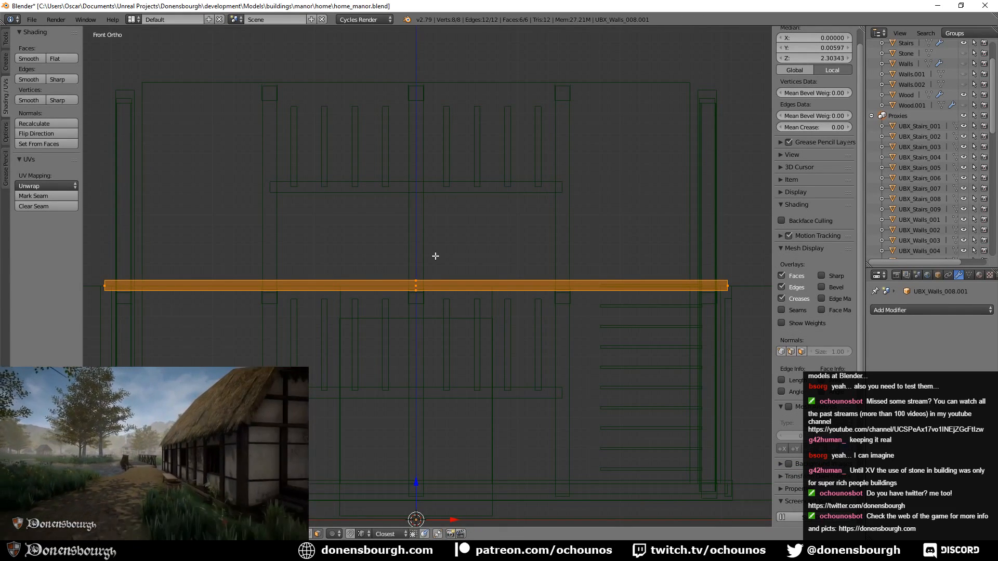
pyautogui.press('g')
pyautogui.press('z')
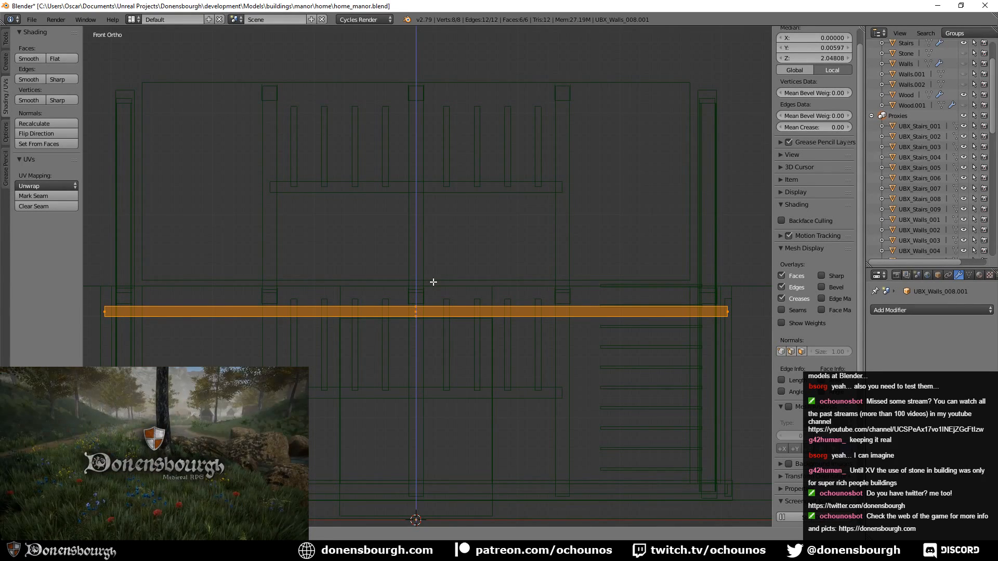
pyautogui.click(443, 258)
# - Show Roof1Floor2 as a reference and lower the slab's mesh along Z to a median of 2.25236
pyautogui.scroll(3, 944, 125)
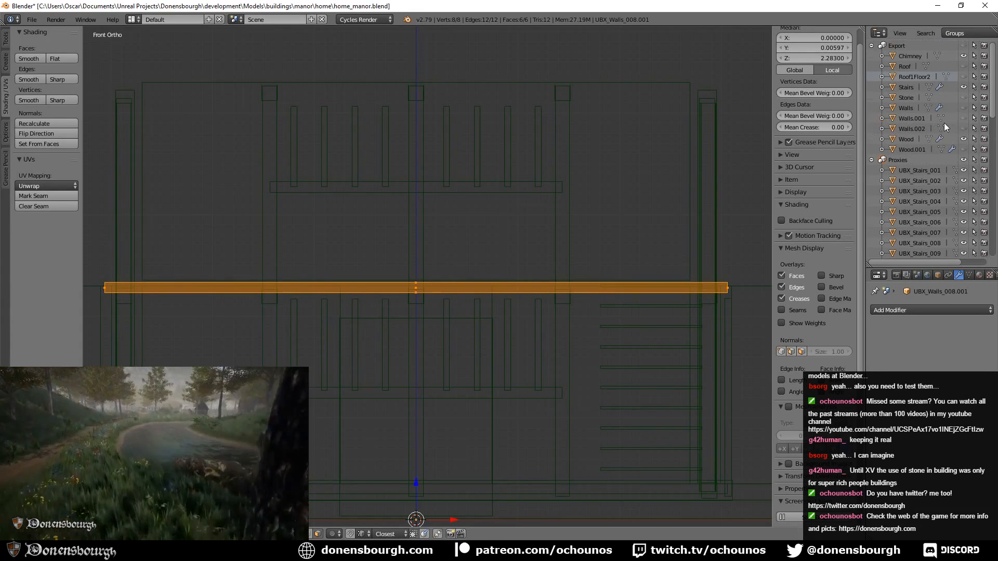
pyautogui.click(963, 76)
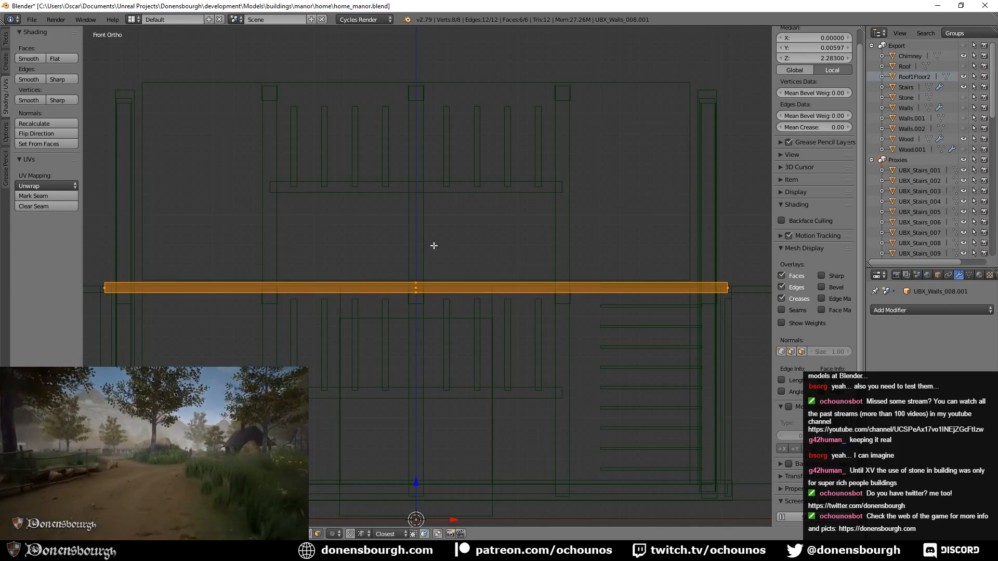
pyautogui.press('g')
pyautogui.press('z')
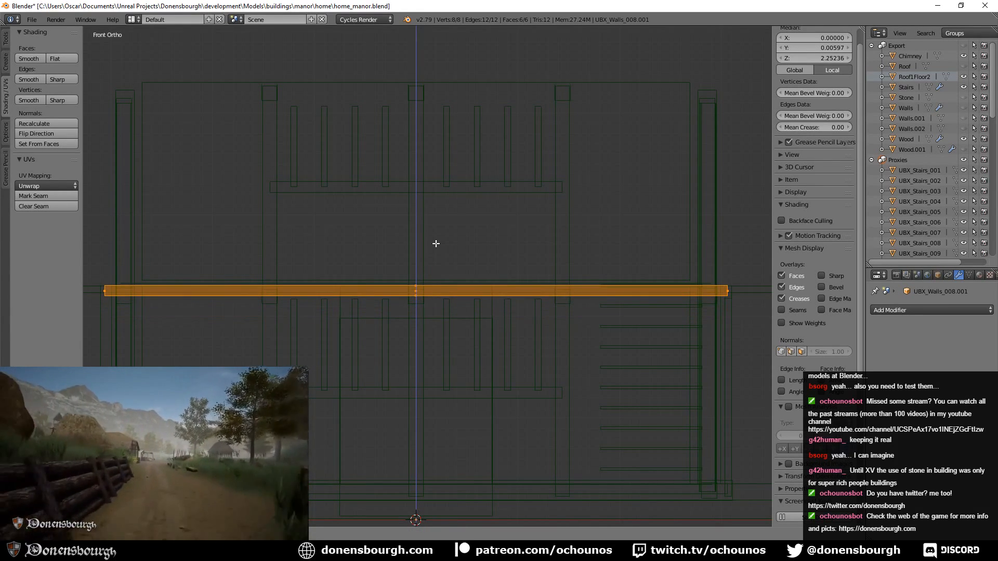
pyautogui.click(436, 243)
# - Hide the Wood object to clear the side view around the slab's end and the overhanging upper wall
pyautogui.moveTo(479, 300); pyautogui.dragTo(505, 309, button='middle')
pyautogui.press('KP_3')
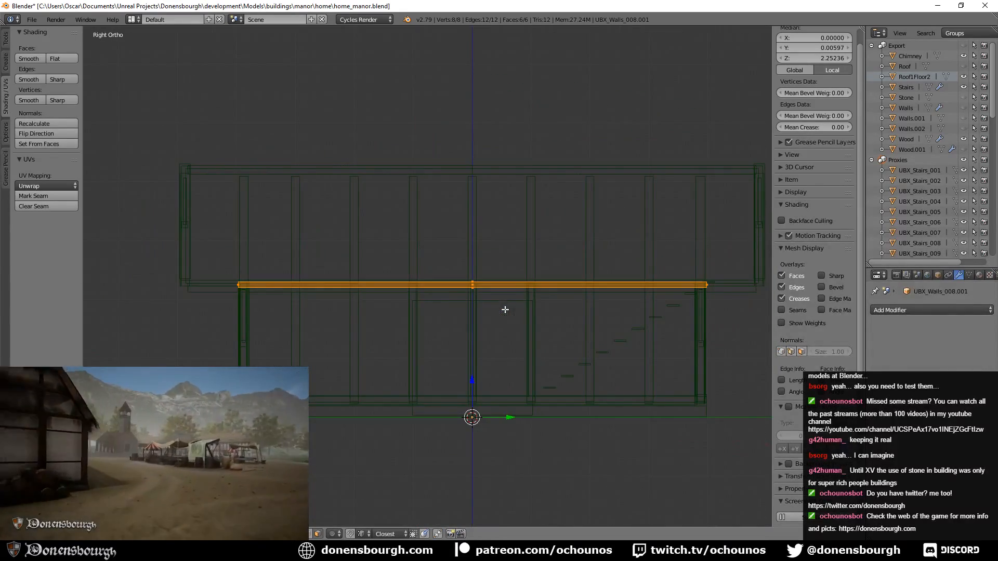
pyautogui.scroll(3, 505, 310)
pyautogui.keyDown('shift'); pyautogui.moveTo(334, 295); pyautogui.dragTo(477, 310, button='middle'); pyautogui.keyUp('shift')
pyautogui.scroll(1, 476, 323)
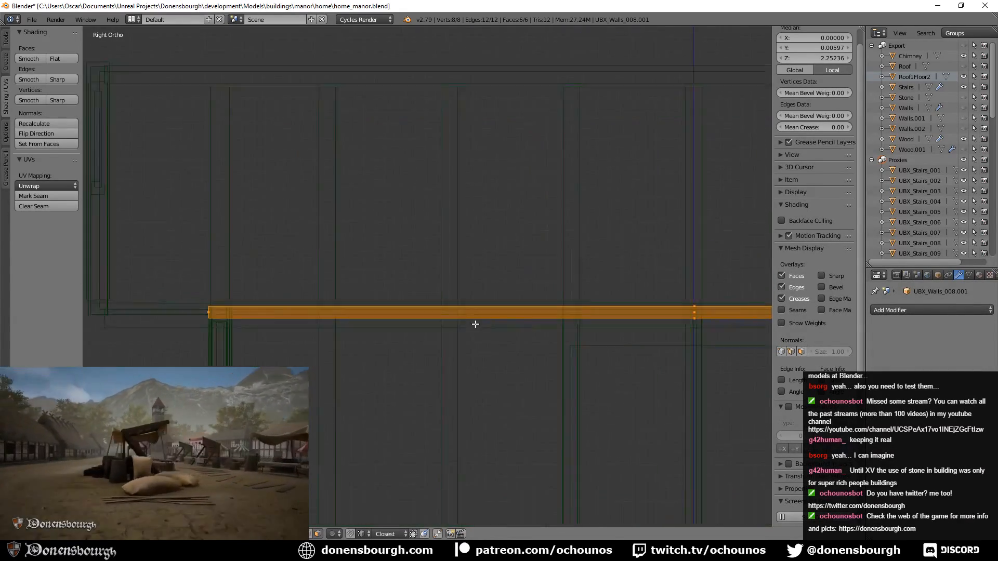
pyautogui.scroll(1, 476, 324)
pyautogui.keyDown('shift'); pyautogui.moveTo(363, 358); pyautogui.dragTo(488, 355, button='middle'); pyautogui.keyUp('shift')
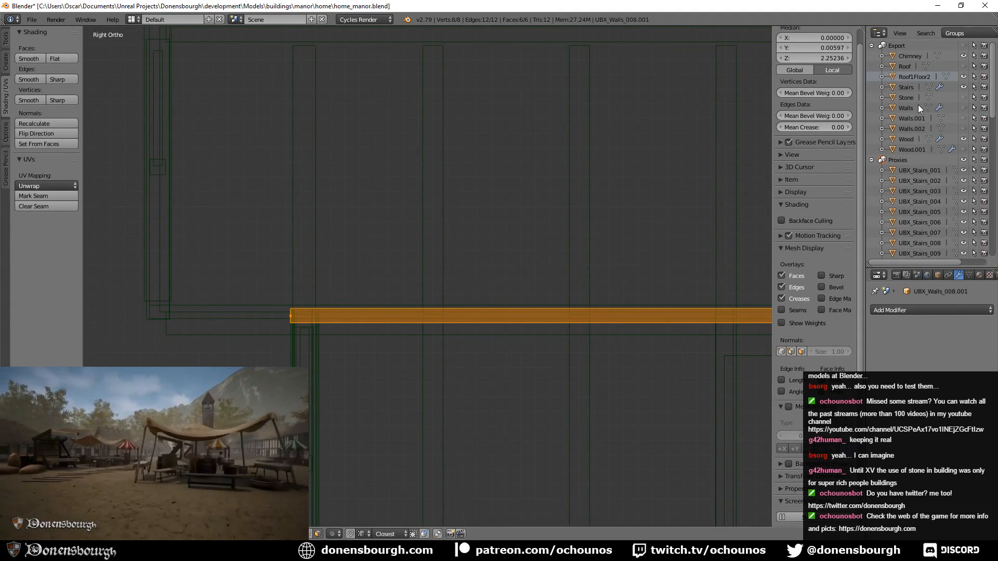
pyautogui.click(965, 139)
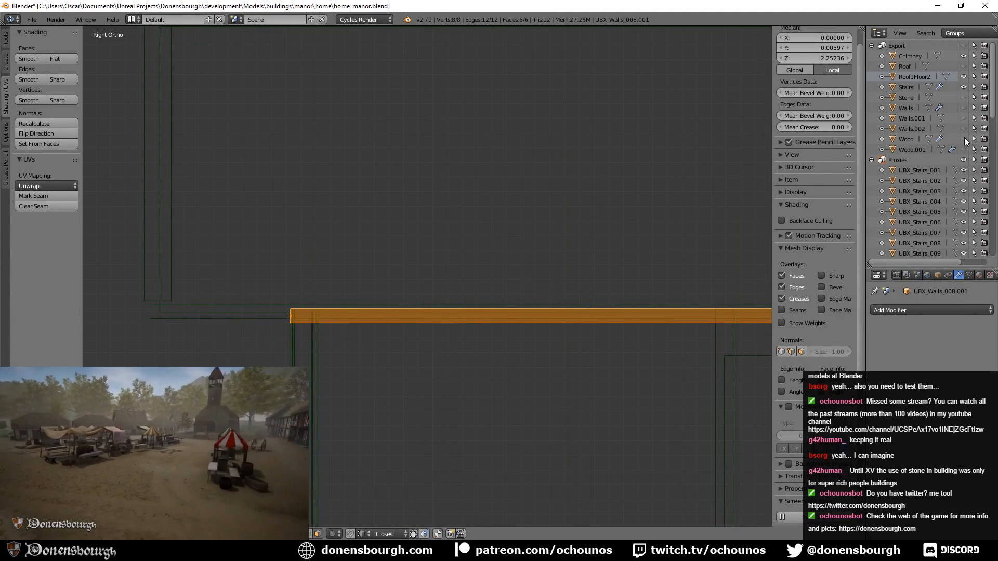
# - Toggle Roof1Floor2's visibility repeatedly to compare its height with the slab proxy, leaving it shown
pyautogui.click(965, 76)
pyautogui.click(965, 75)
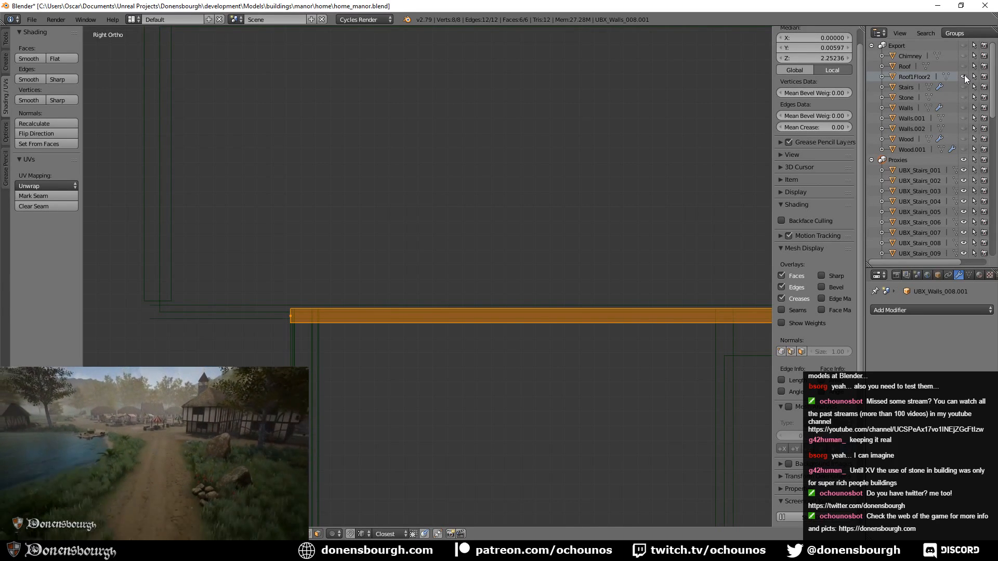
pyautogui.click(965, 76)
pyautogui.click(965, 76)
pyautogui.click(965, 76)
pyautogui.click(965, 76)
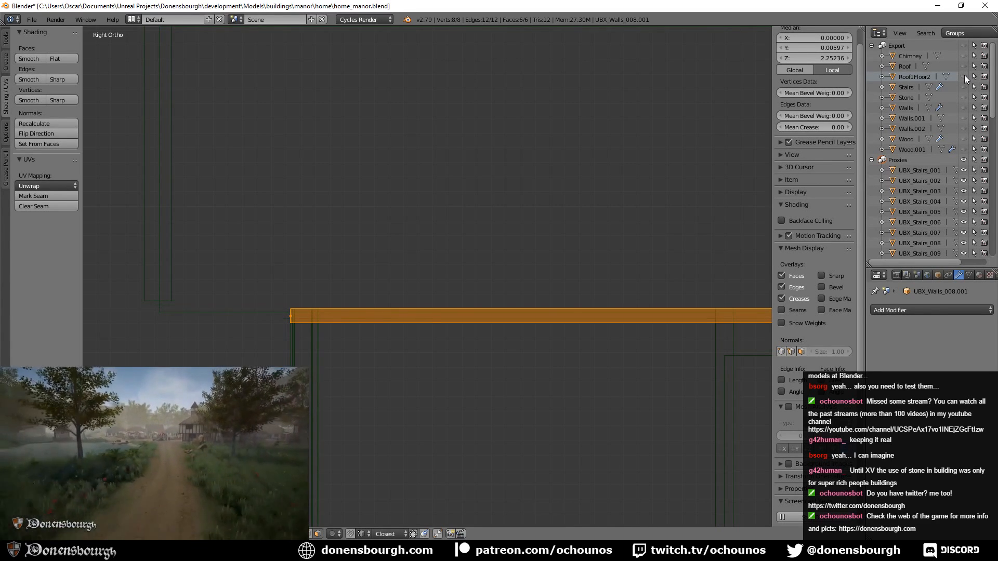
pyautogui.click(965, 76)
pyautogui.click(965, 76)
pyautogui.click(965, 76)
pyautogui.click(965, 76)
pyautogui.click(965, 76)
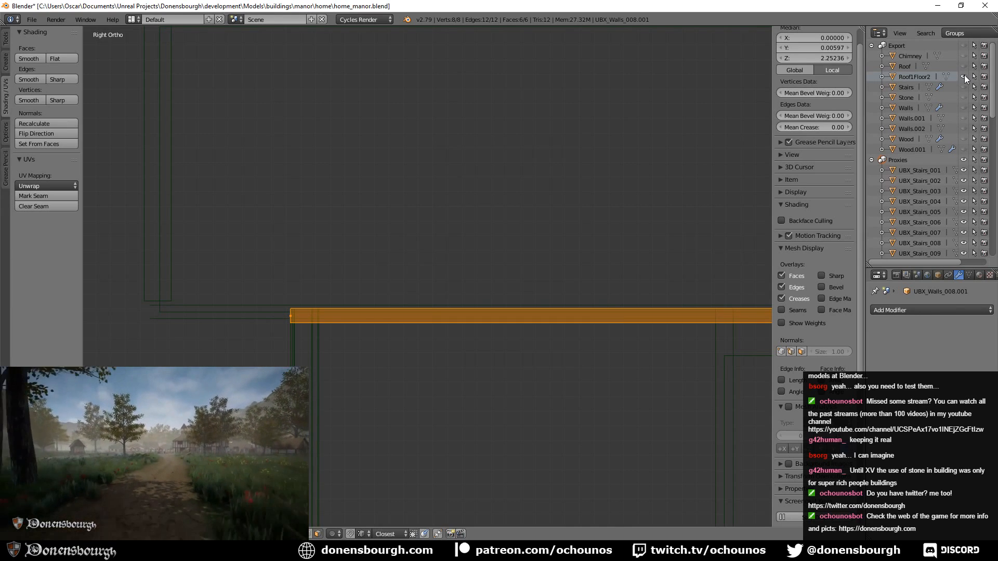
pyautogui.click(965, 76)
pyautogui.click(965, 76)
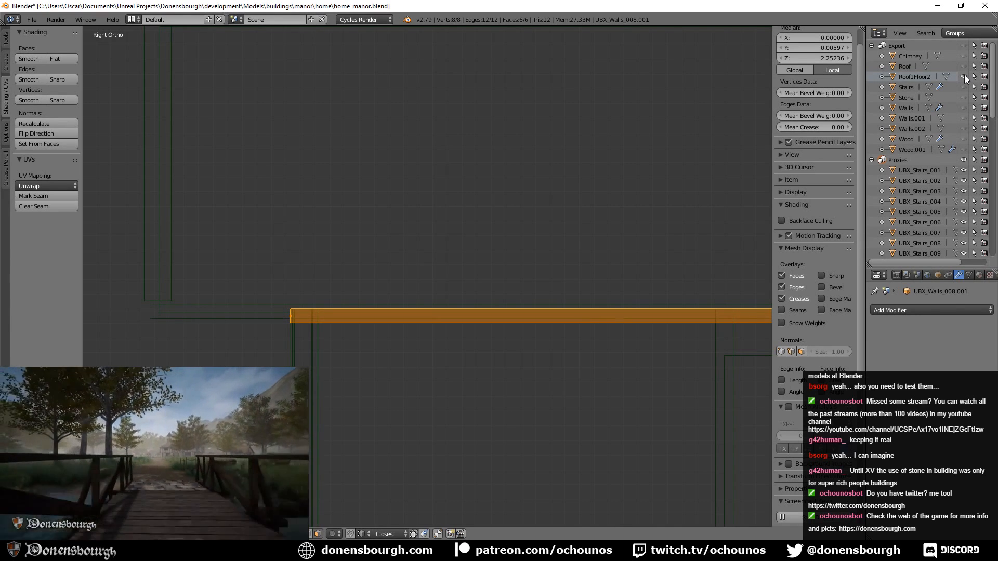
pyautogui.click(965, 76)
pyautogui.click(965, 76)
pyautogui.click(965, 75)
pyautogui.click(965, 75)
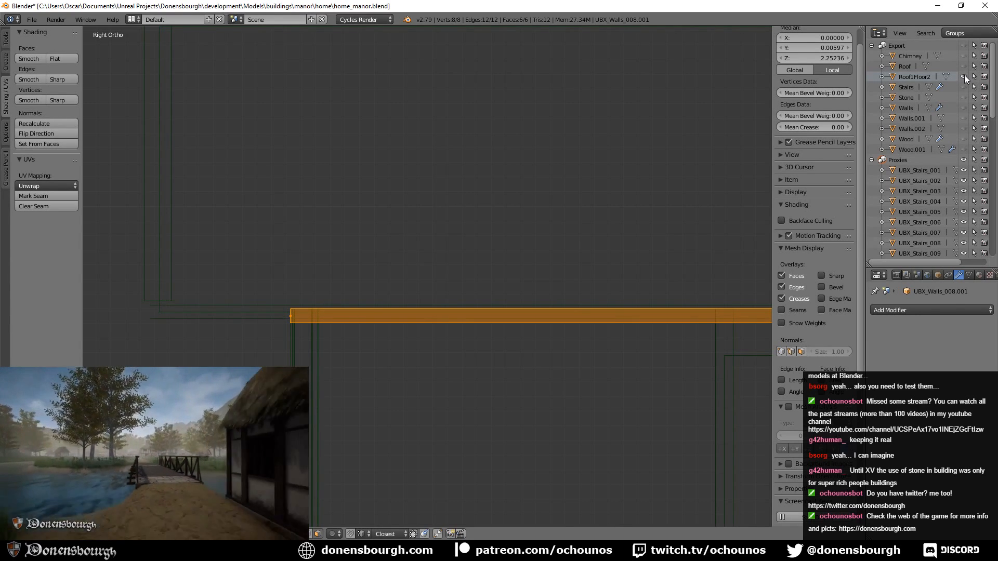
pyautogui.click(965, 76)
# - Raise the slab's mesh to a Z median of 2.27364, aligned with the Roof1Floor2 floor
pyautogui.press('g')
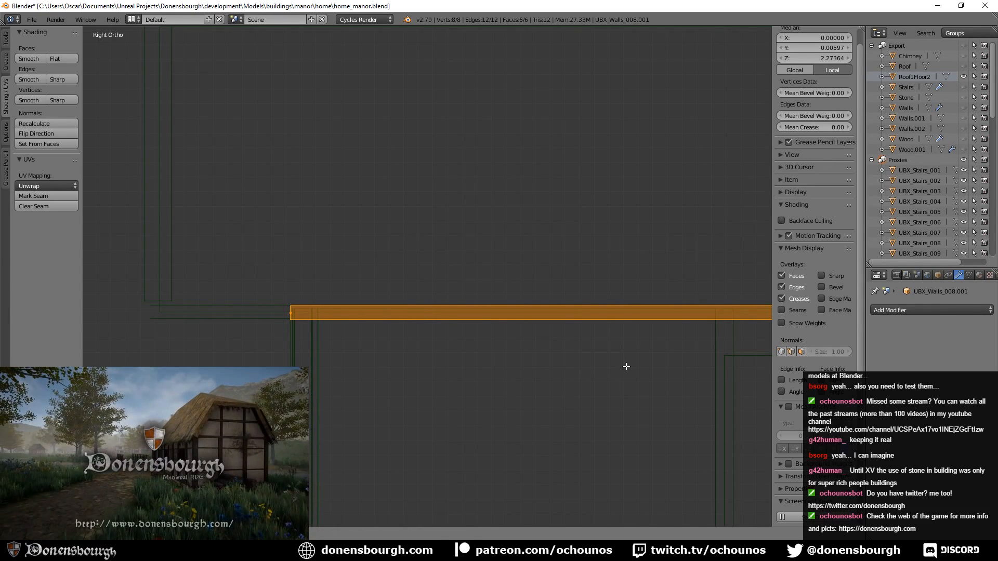
pyautogui.click(625, 367)
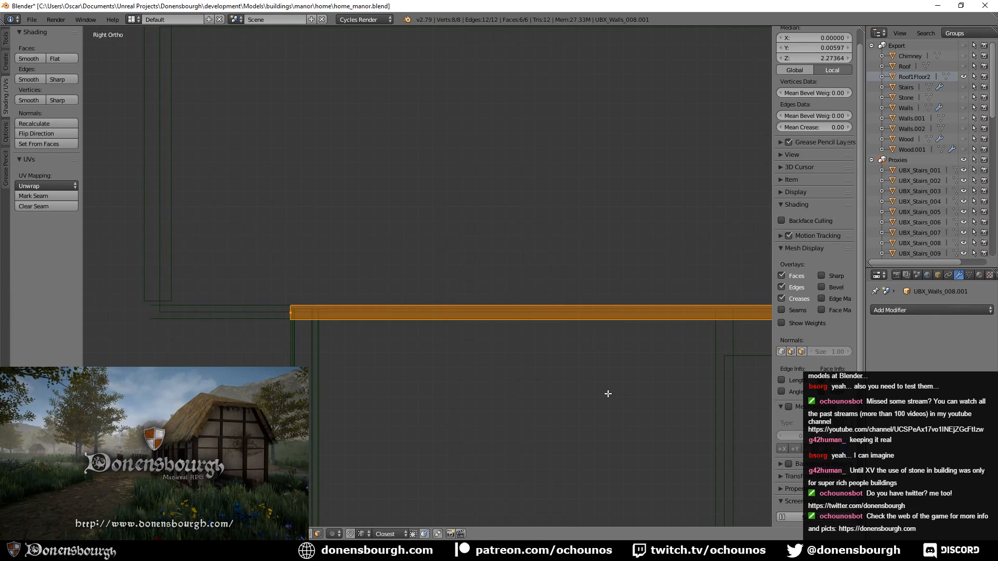
pyautogui.press('g')
pyautogui.rightClick(608, 394)
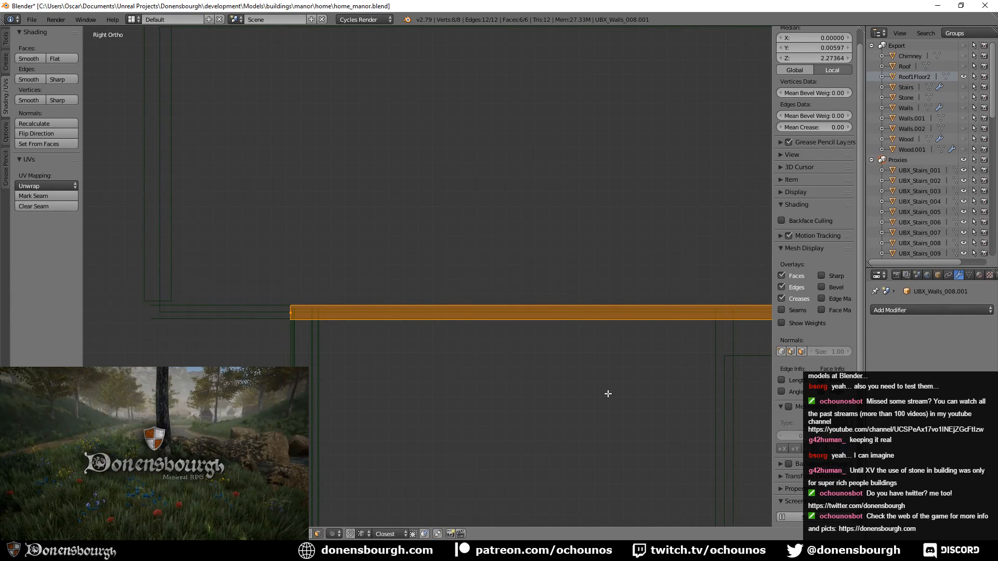
# - Scale the slab's mesh along Y to about 9.96 to reach the overhanging facades, then inspect it in solid shading outside mesh editing
pyautogui.press('s')
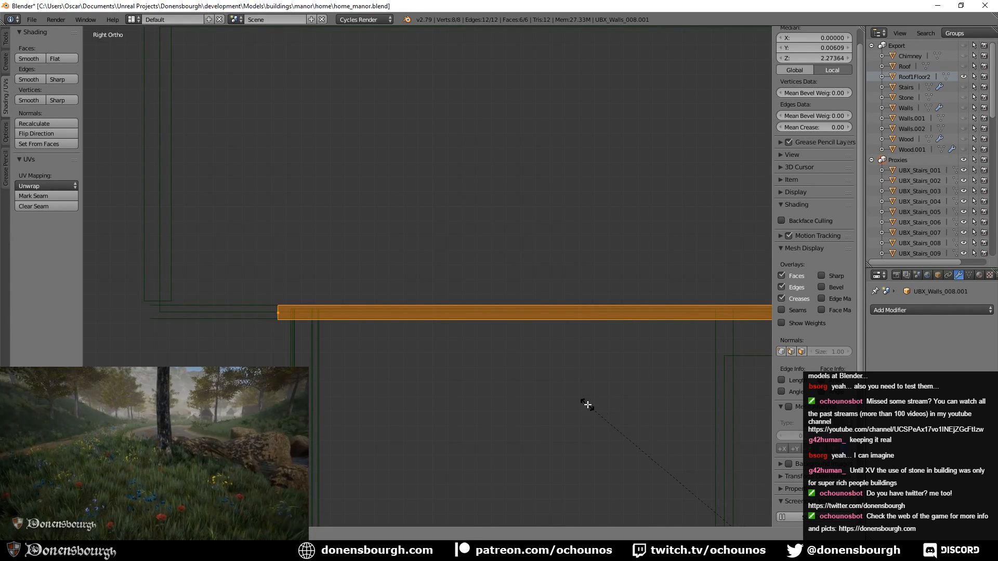
pyautogui.click(501, 380)
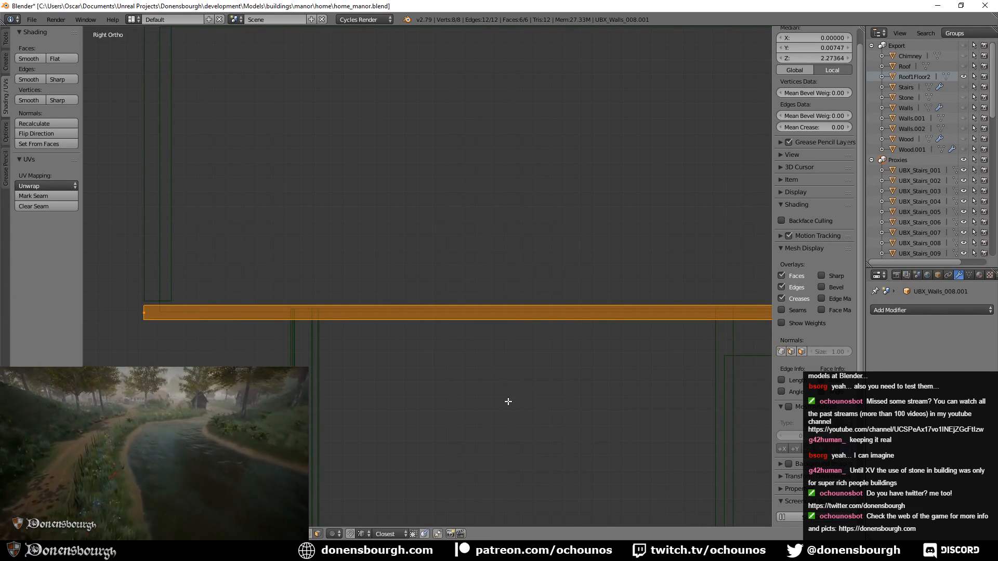
pyautogui.press('z')
pyautogui.moveTo(508, 401)
pyautogui.mouseDown(button='middle')
pyautogui.moveTo(468, 390)
pyautogui.moveTo(574, 405)
pyautogui.moveTo(564, 425)
pyautogui.moveTo(595, 441)
pyautogui.moveTo(593, 399)
pyautogui.moveTo(635, 418)
pyautogui.moveTo(434, 355)
pyautogui.moveTo(538, 388)
pyautogui.moveTo(281, 207)
pyautogui.mouseUp(button='middle')
pyautogui.press('Tab')
pyautogui.scroll(-4, 575, 407)
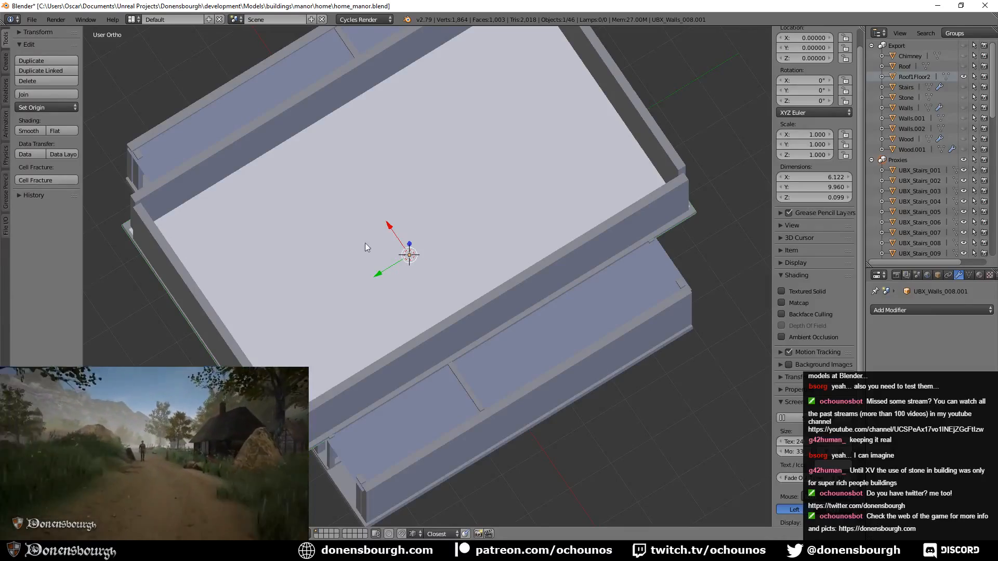
pyautogui.moveTo(365, 242); pyautogui.dragTo(378, 322, button='middle')
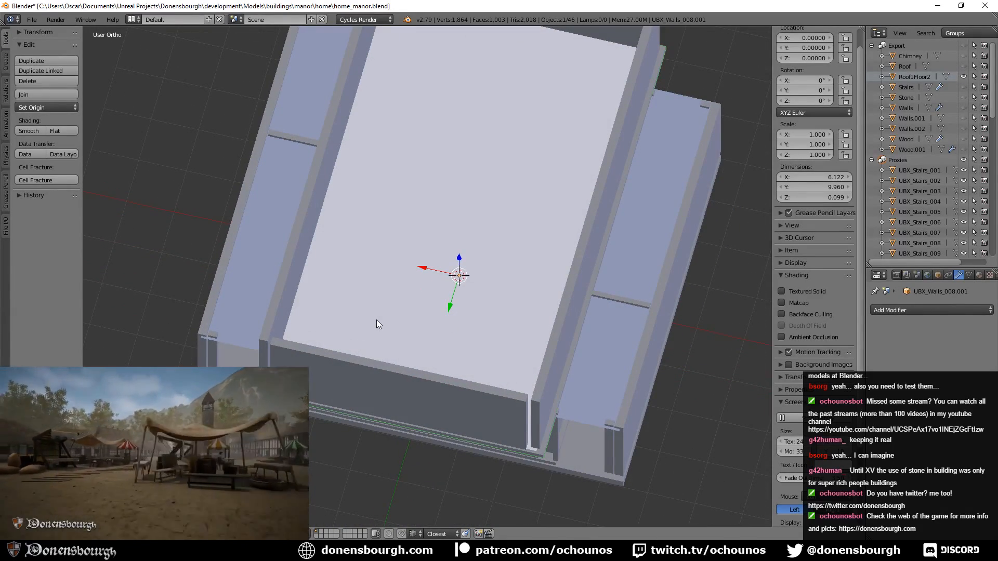
pyautogui.moveTo(347, 376); pyautogui.dragTo(464, 353, button='middle')
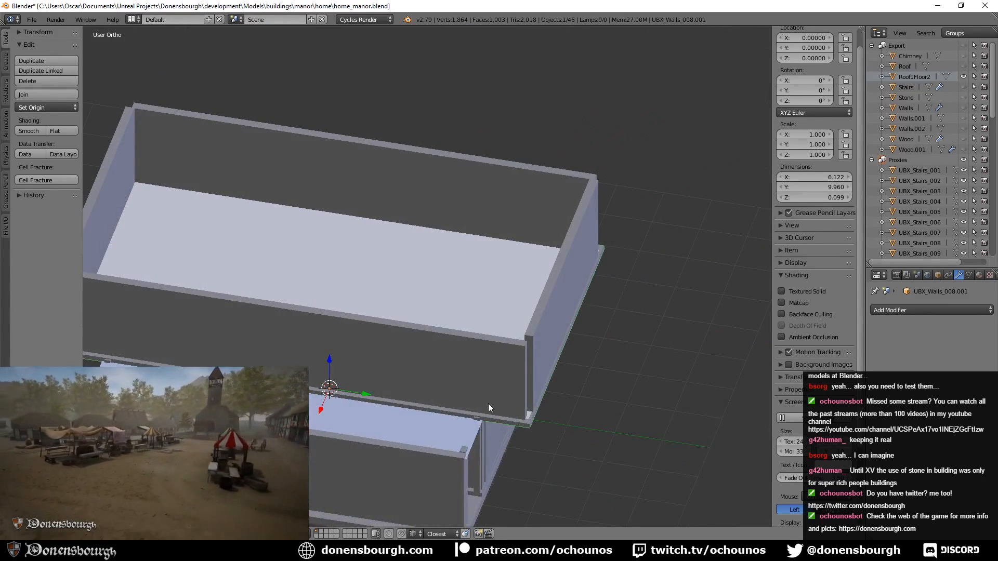
# - Pull the slab's side face inward along X to a median of 0.20469, and locate the Stairs object in the outliner
pyautogui.press('Tab')
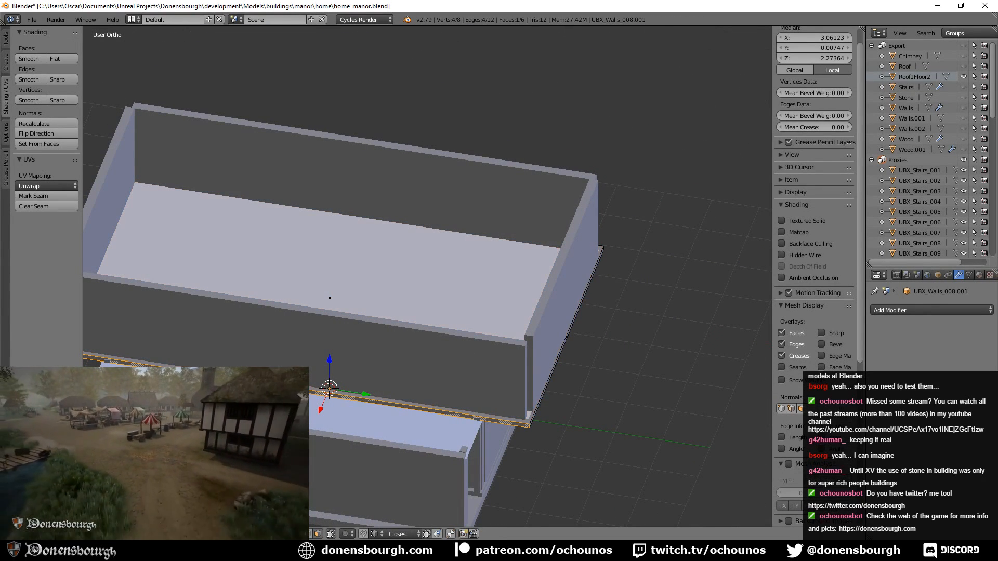
pyautogui.moveTo(321, 410); pyautogui.dragTo(360, 328)
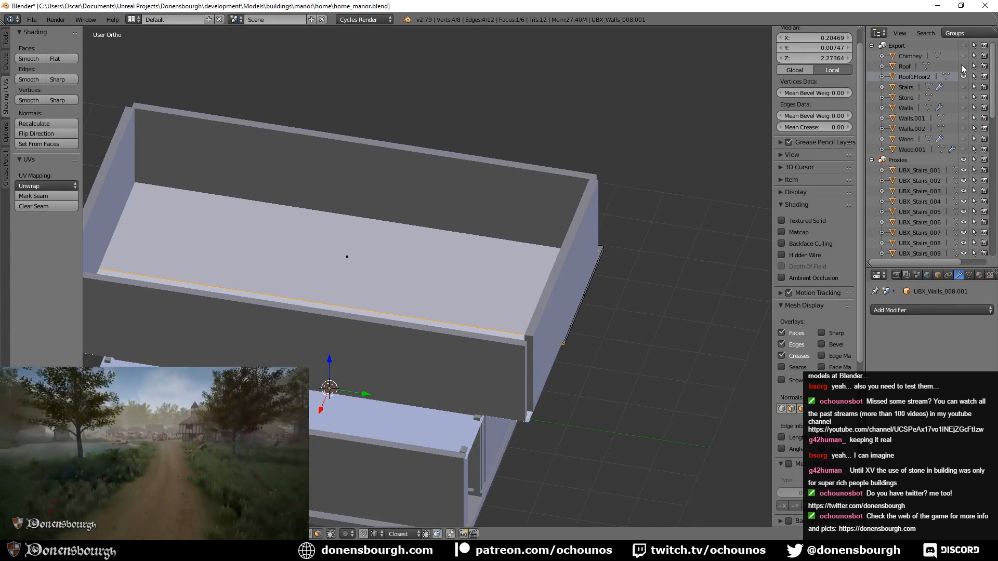
pyautogui.scroll(-10, 954, 206)
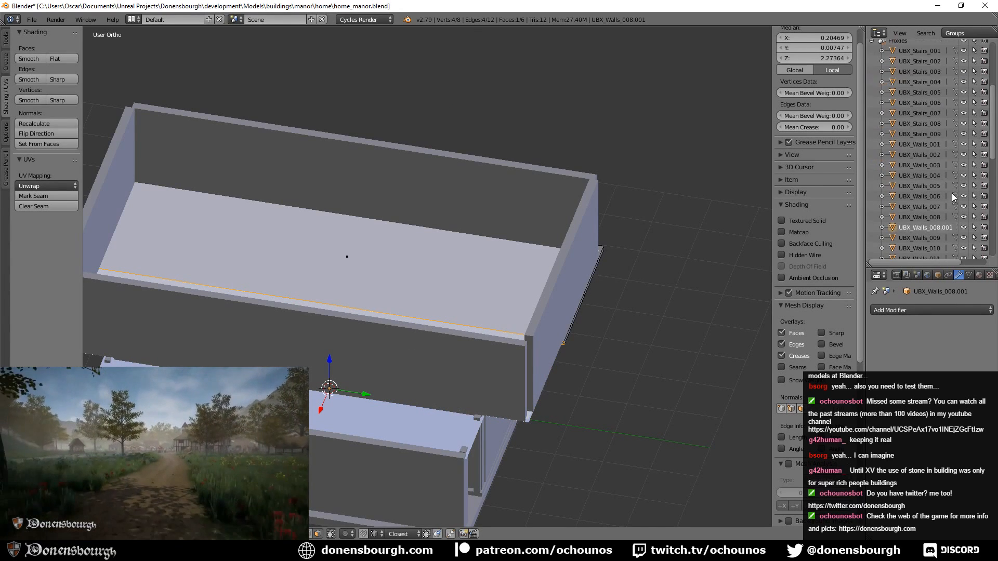
pyautogui.scroll(-6, 955, 156)
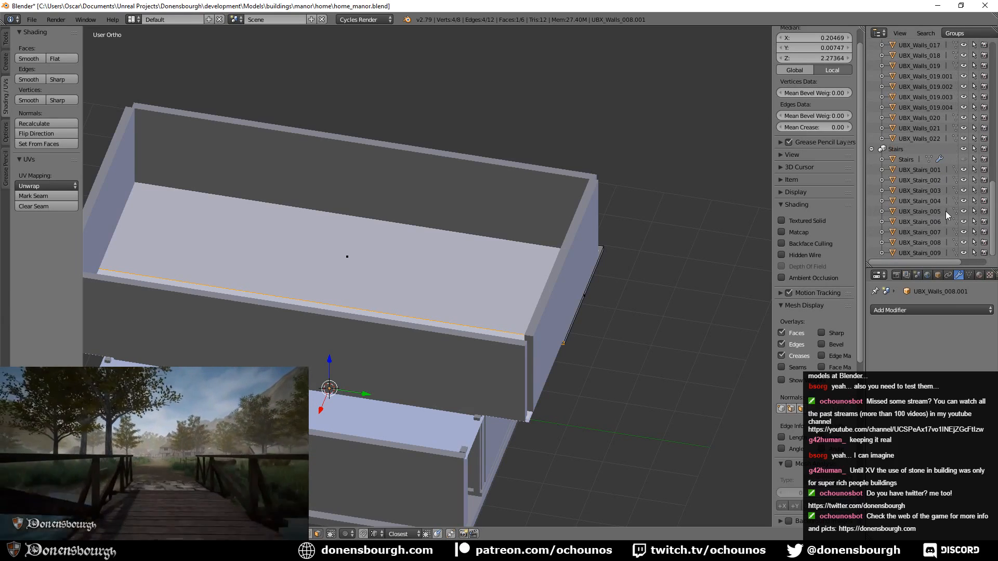
pyautogui.click(965, 160)
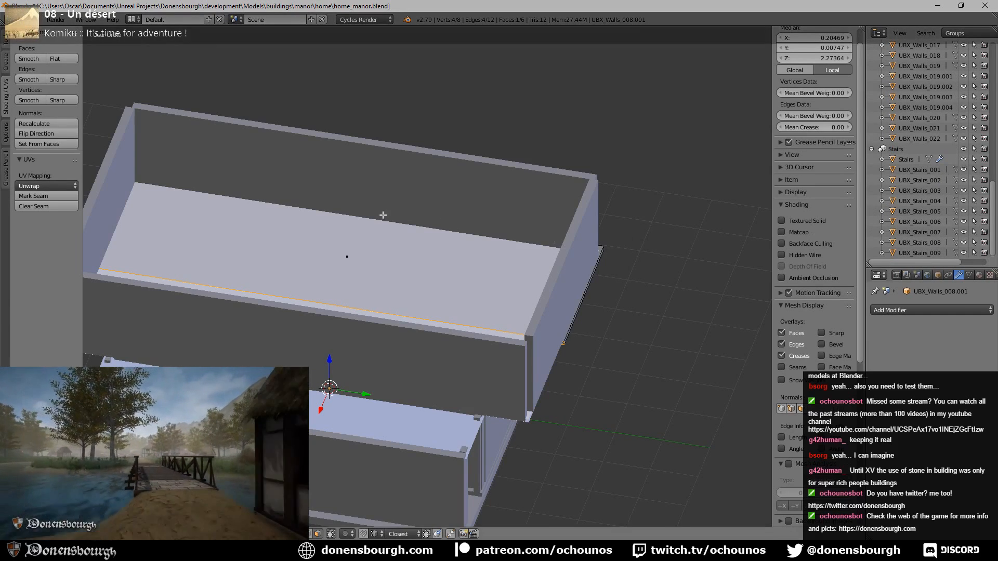
# - Move the slab's side face along X to a median of 1.81268, matching the stairs' inner edge in a top wireframe view
pyautogui.moveTo(384, 217); pyautogui.dragTo(473, 271, button='middle')
pyautogui.press('KP_7')
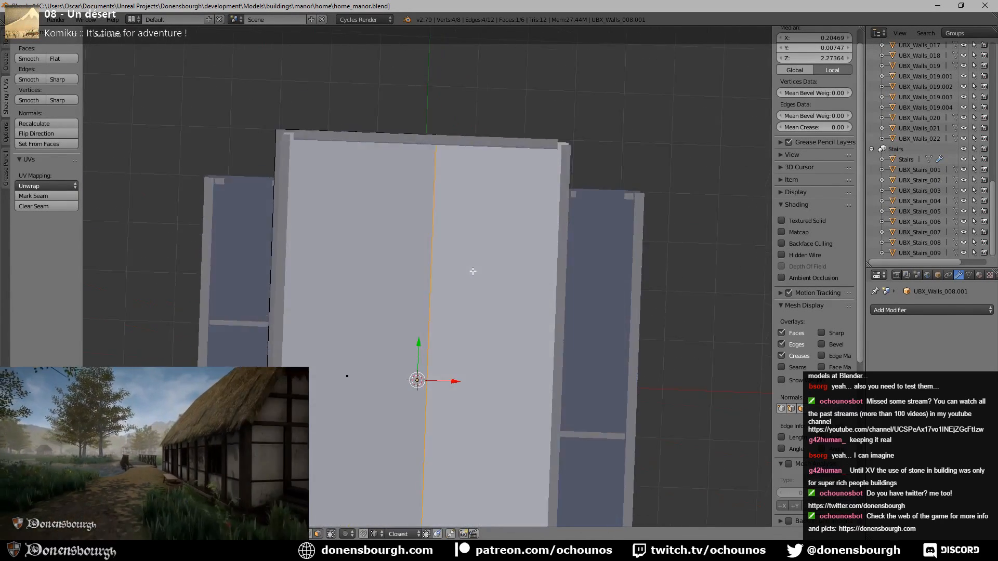
pyautogui.press('z')
pyautogui.keyDown('shift'); pyautogui.moveTo(525, 250); pyautogui.dragTo(507, 157, button='middle'); pyautogui.keyUp('shift')
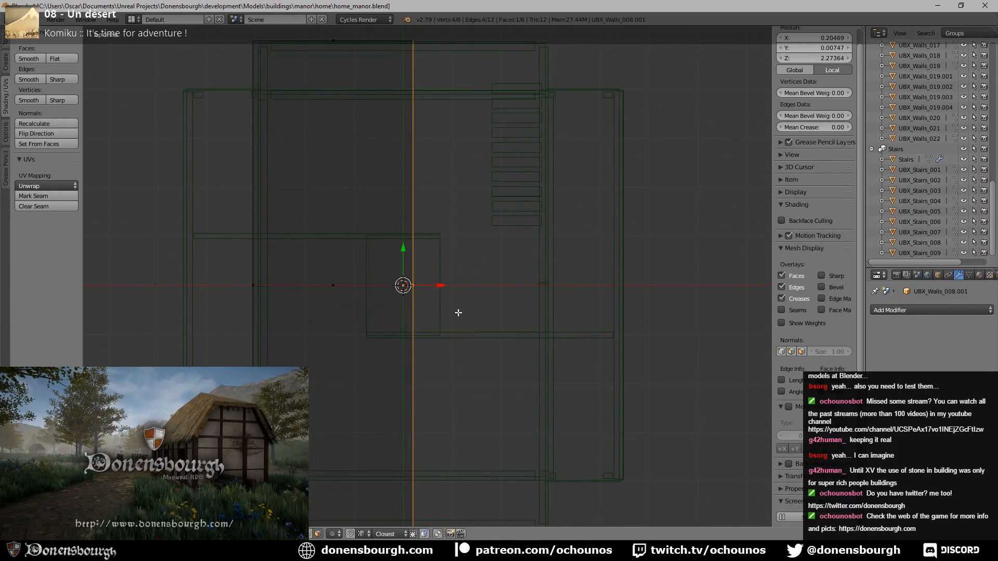
pyautogui.press('g')
pyautogui.press('x')
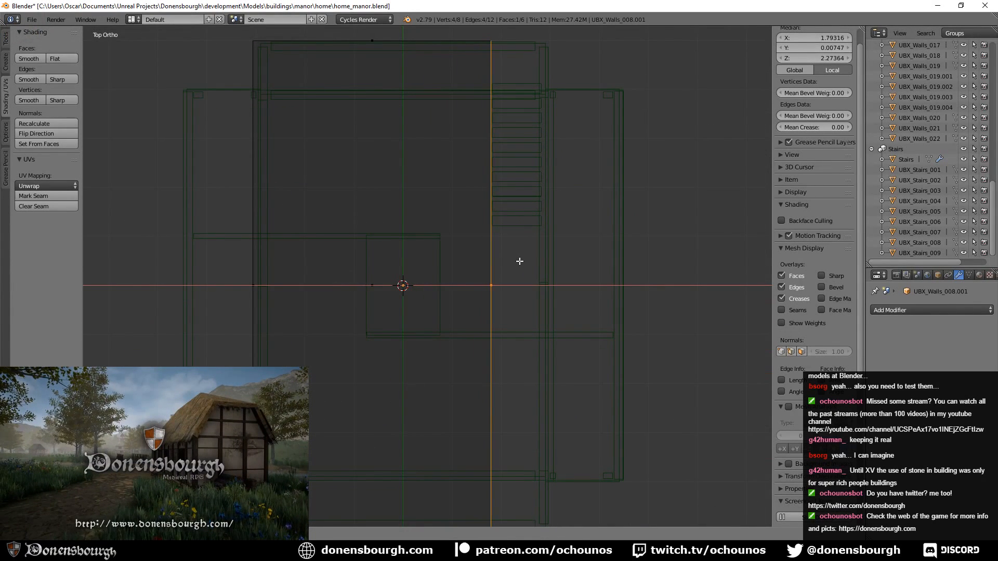
pyautogui.click(519, 261)
pyautogui.scroll(5, 503, 251)
pyautogui.scroll(2, 502, 251)
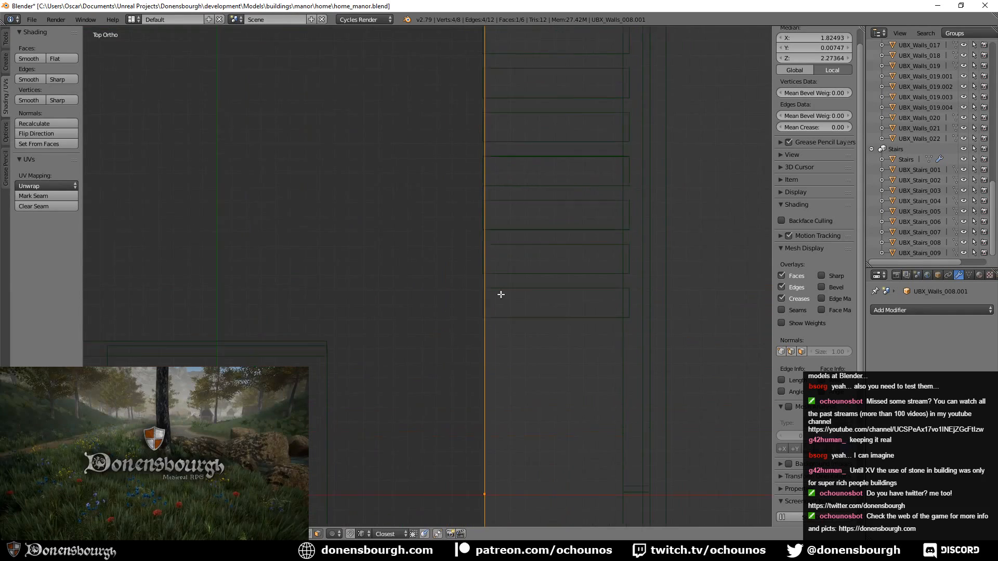
pyautogui.scroll(-4, 514, 350)
pyautogui.scroll(2, 503, 328)
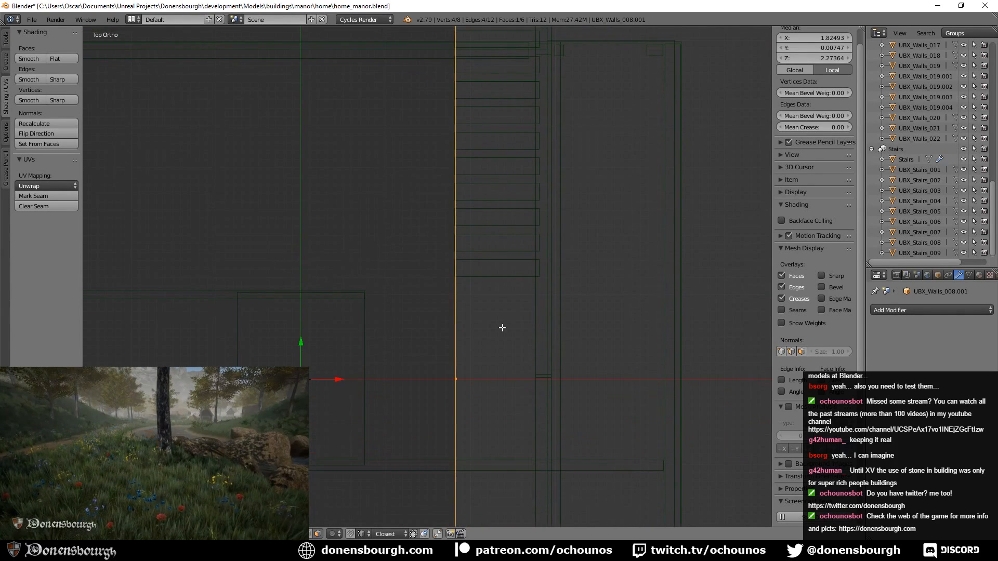
pyautogui.moveTo(343, 381); pyautogui.dragTo(343, 380)
pyautogui.keyDown('shift'); pyautogui.moveTo(501, 379); pyautogui.dragTo(496, 217, button='middle'); pyautogui.keyUp('shift')
pyautogui.scroll(-5, 500, 320)
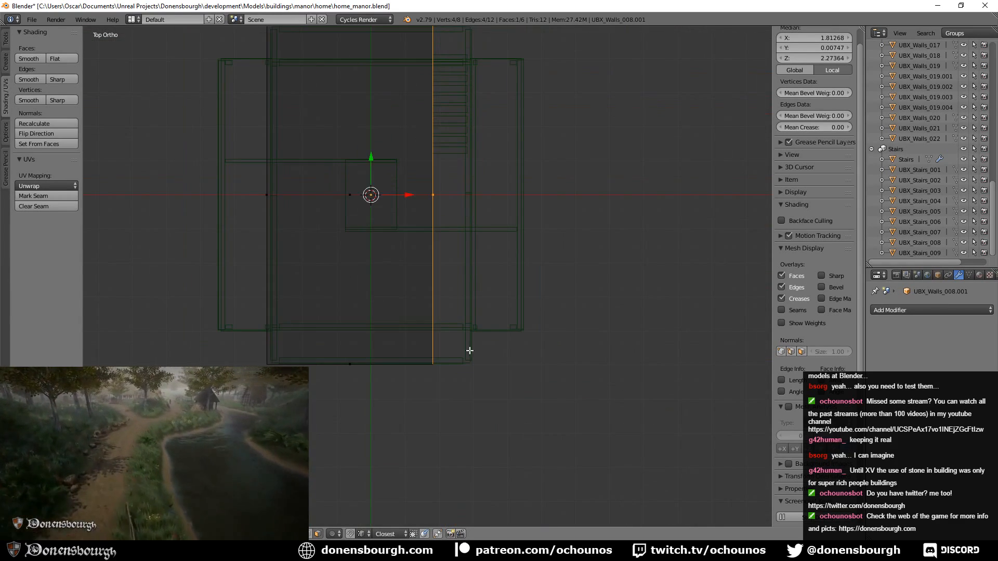
# - Undo the moves of the slab's side face
pyautogui.keyDown('shift'); pyautogui.moveTo(479, 282); pyautogui.dragTo(467, 366, button='middle'); pyautogui.keyUp('shift')
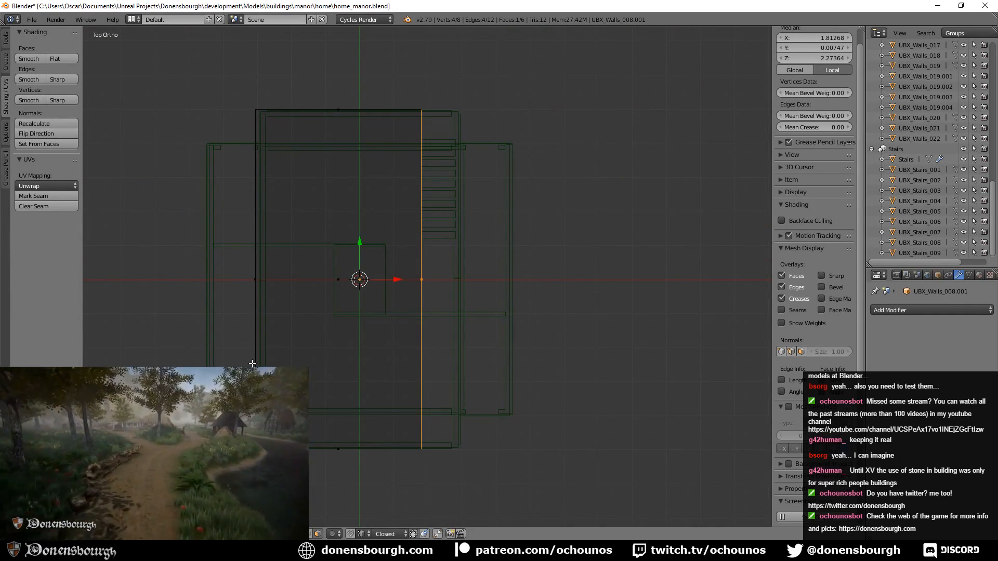
pyautogui.keyDown('shift'); pyautogui.moveTo(301, 330); pyautogui.dragTo(314, 339, button='middle'); pyautogui.keyUp('shift')
pyautogui.scroll(3, 315, 338)
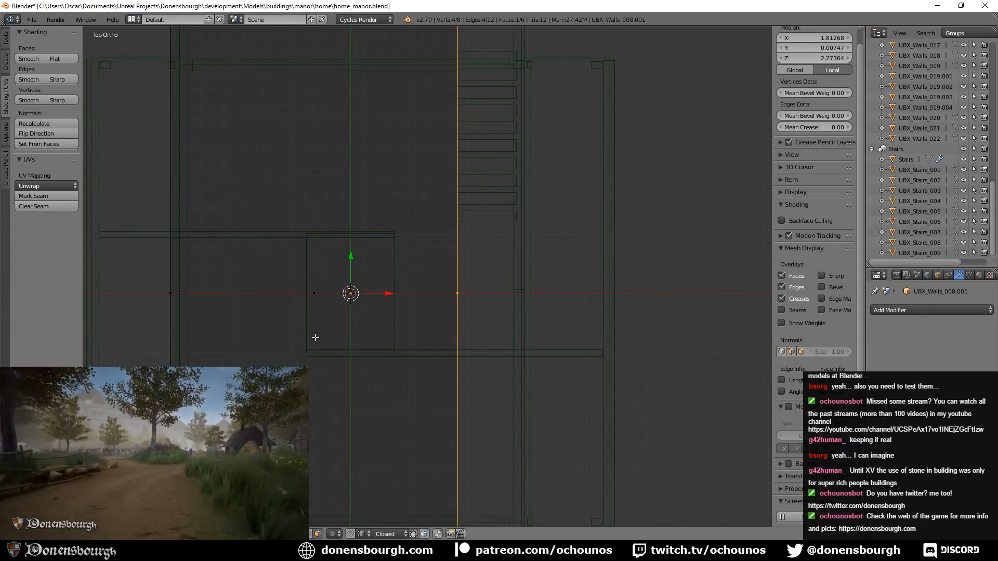
pyautogui.hotkey('ctrl', 'z')
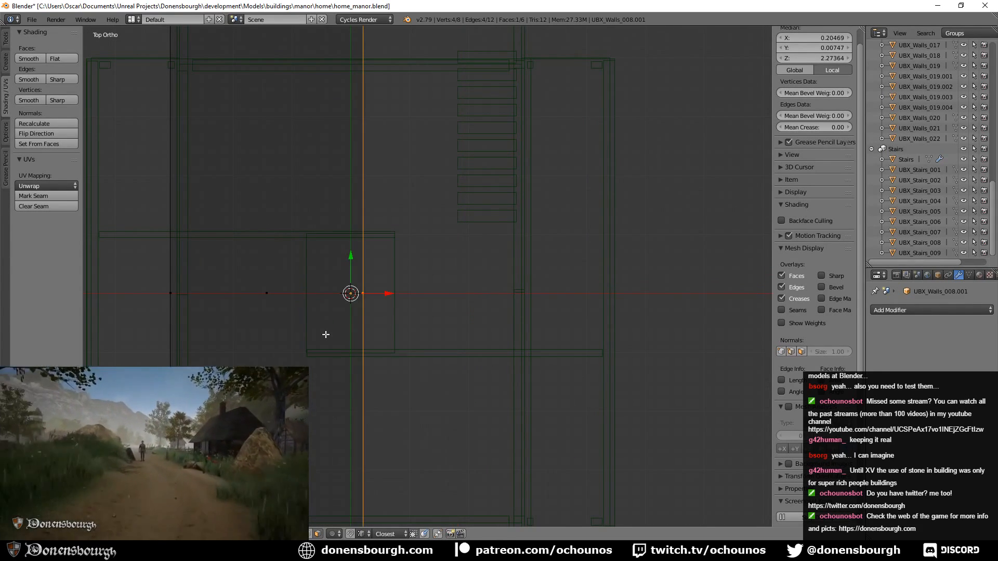
pyautogui.hotkey('ctrl', 'z')
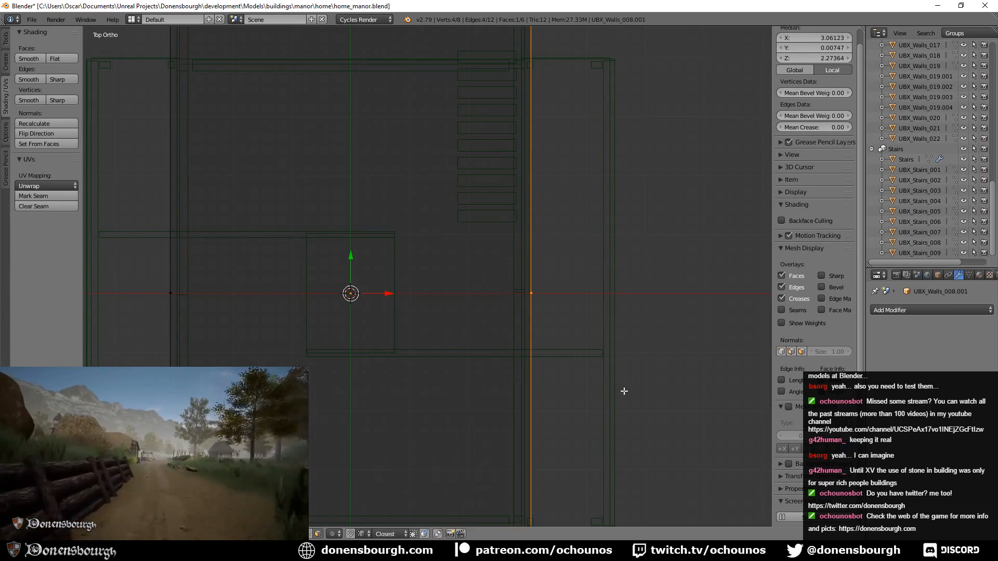
pyautogui.press('s')
pyautogui.press('x')
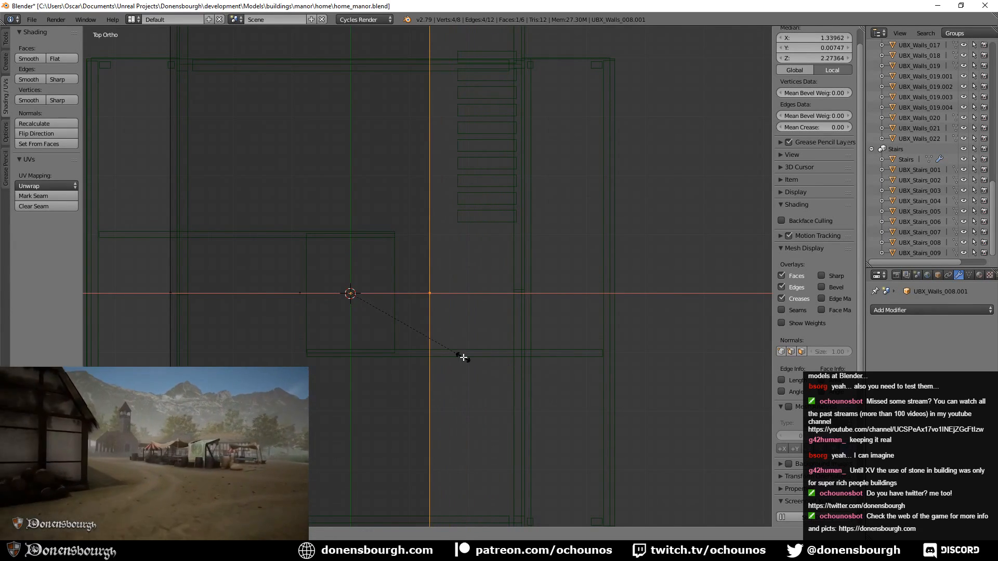
pyautogui.press('Escape')
# - Scale the whole slab mesh along X to about 3.64 so its edge meets the inner side of the stairs
pyautogui.scroll(-5, 462, 359)
pyautogui.keyDown('shift'); pyautogui.moveTo(486, 379); pyautogui.dragTo(504, 360, button='middle'); pyautogui.keyUp('shift')
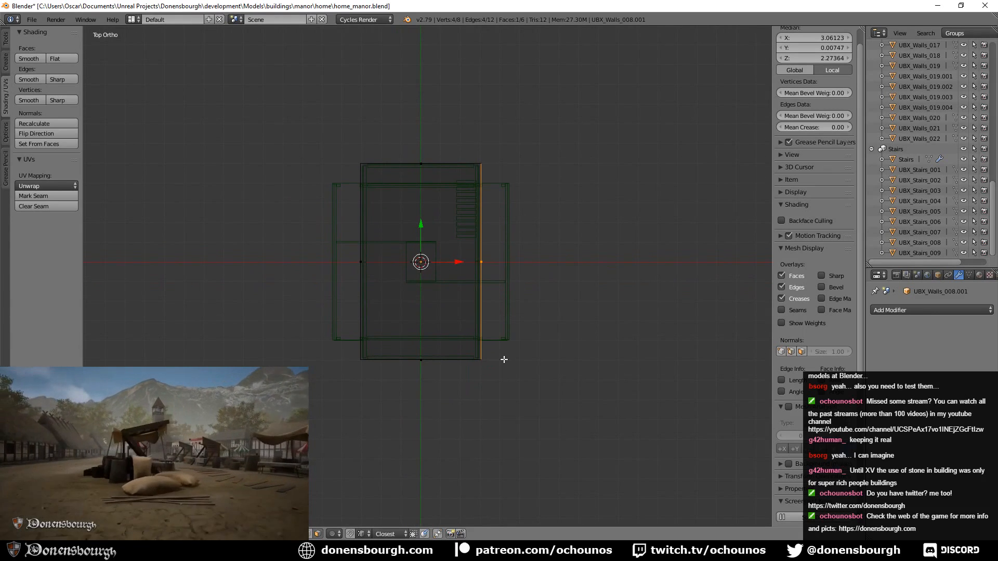
pyautogui.press('a')
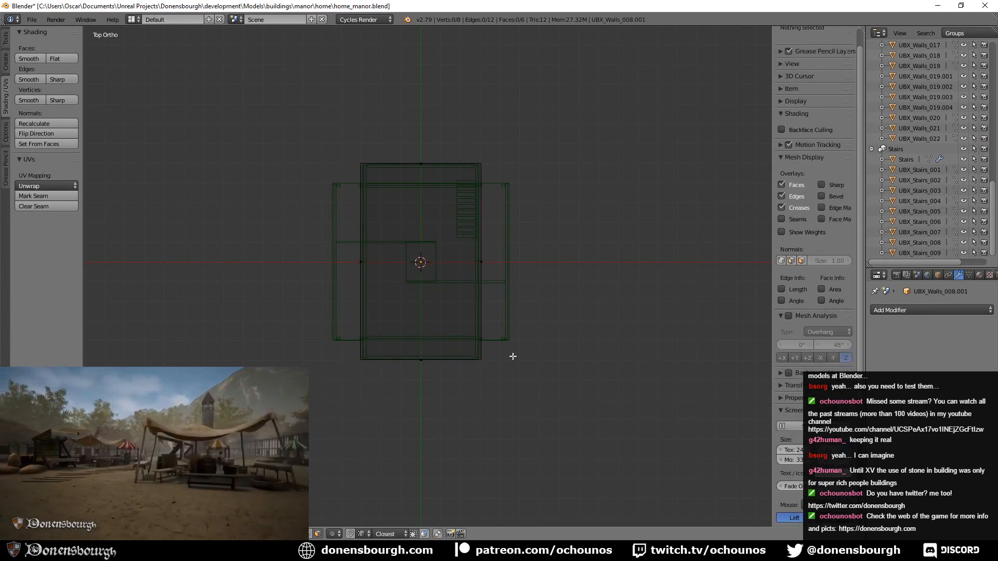
pyautogui.press('a')
pyautogui.scroll(6, 507, 358)
pyautogui.keyDown('shift'); pyautogui.moveTo(504, 359); pyautogui.dragTo(423, 440, button='middle'); pyautogui.keyUp('shift')
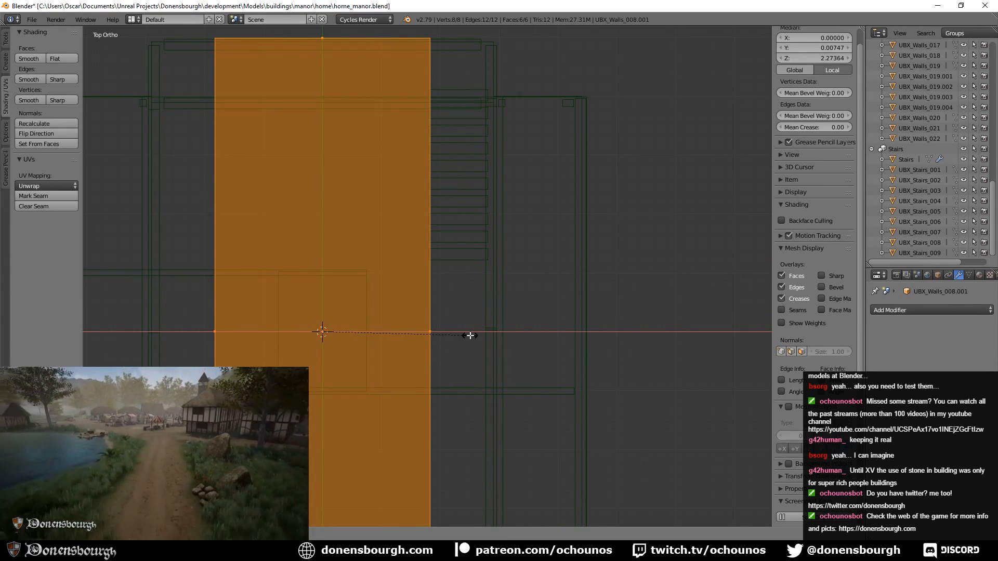
pyautogui.click(470, 336)
pyautogui.scroll(-3, 486, 292)
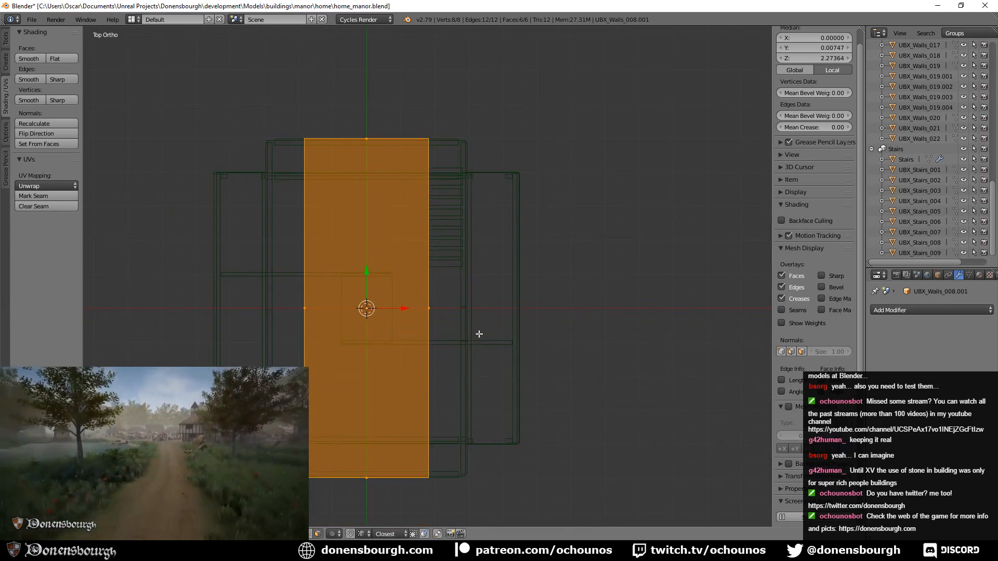
pyautogui.scroll(3, 489, 292)
pyautogui.keyDown('shift'); pyautogui.moveTo(494, 288); pyautogui.dragTo(505, 372, button='middle'); pyautogui.keyUp('shift')
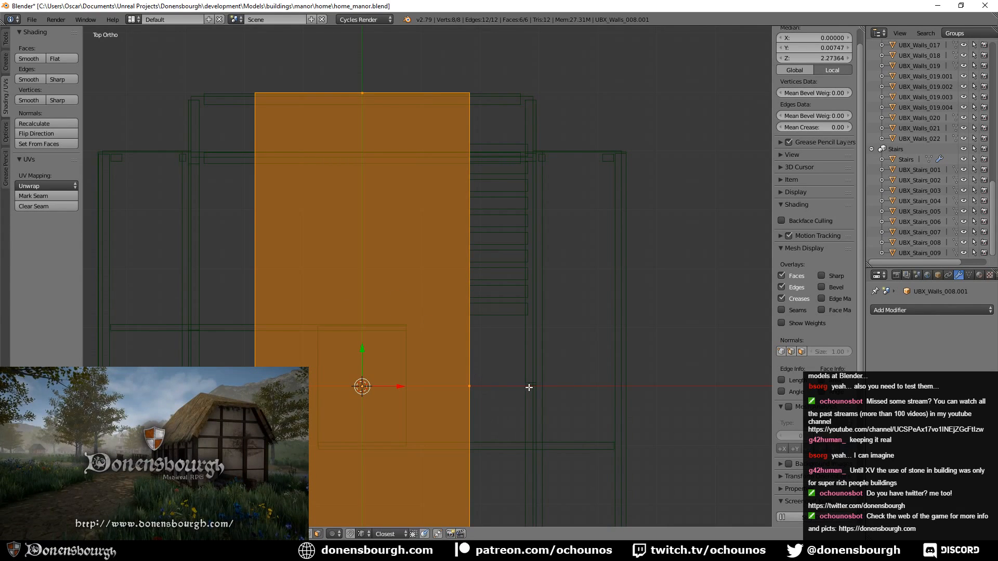
pyautogui.keyDown('shift'); pyautogui.moveTo(552, 383); pyautogui.dragTo(438, 128, button='middle'); pyautogui.keyUp('shift')
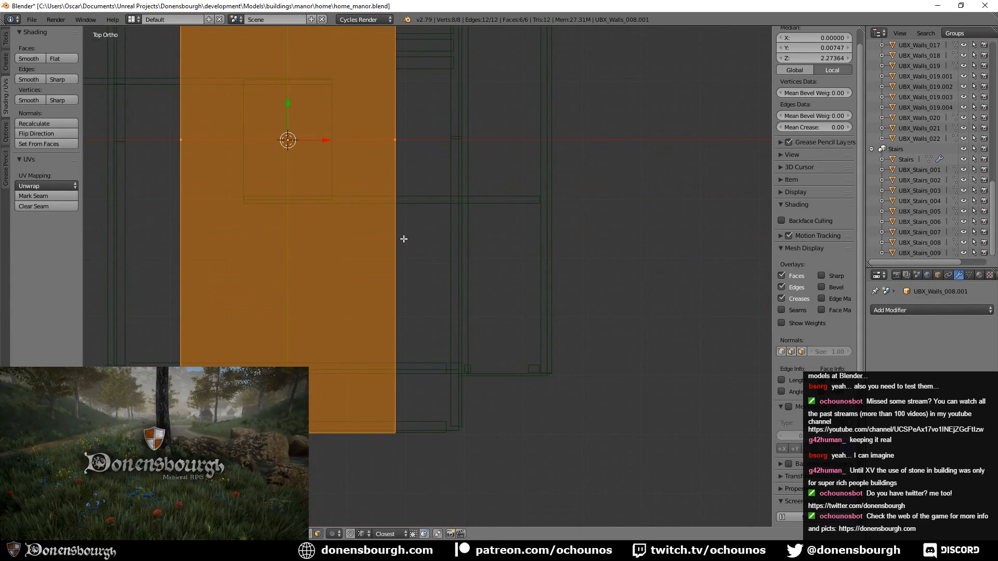
# - Duplicate the narrowed slab in place and shift the copy's mesh along X to a median of 2.37388
pyautogui.press('Tab')
pyautogui.keyDown('shift'); pyautogui.moveTo(386, 229); pyautogui.dragTo(375, 268, button='middle'); pyautogui.keyUp('shift')
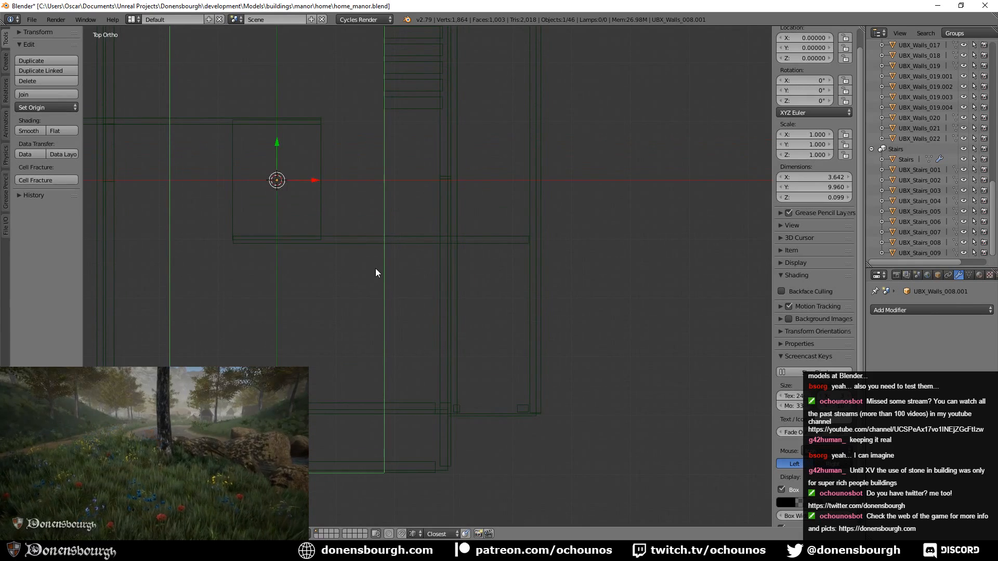
pyautogui.hotkey('shift', 'd')
pyautogui.rightClick(376, 268)
pyautogui.press('Tab')
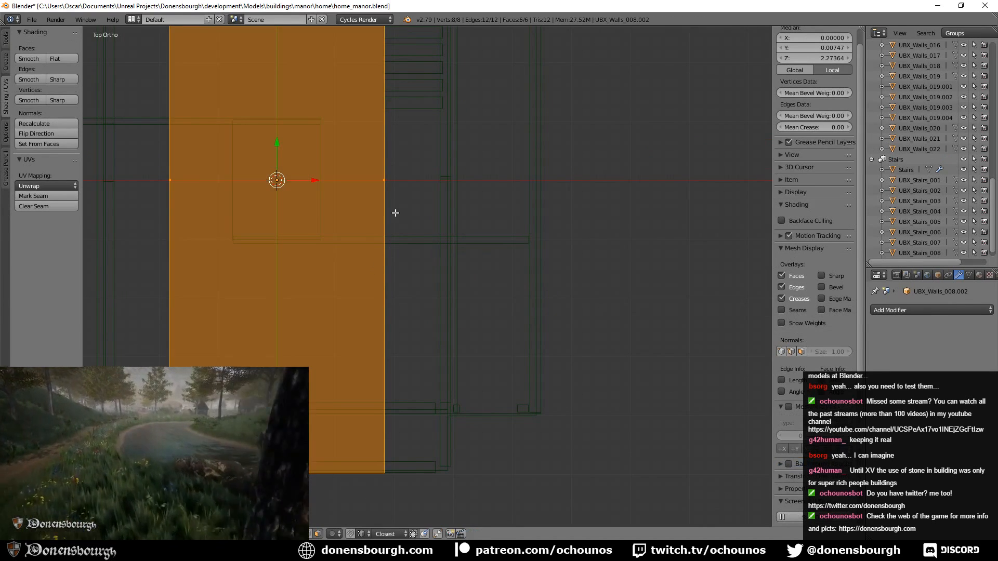
pyautogui.moveTo(312, 181); pyautogui.dragTo(452, 189)
# - Narrow the copied slab along X into a strip and move it over the stairs, between the main slab and the wall
pyautogui.press('s')
pyautogui.press('x')
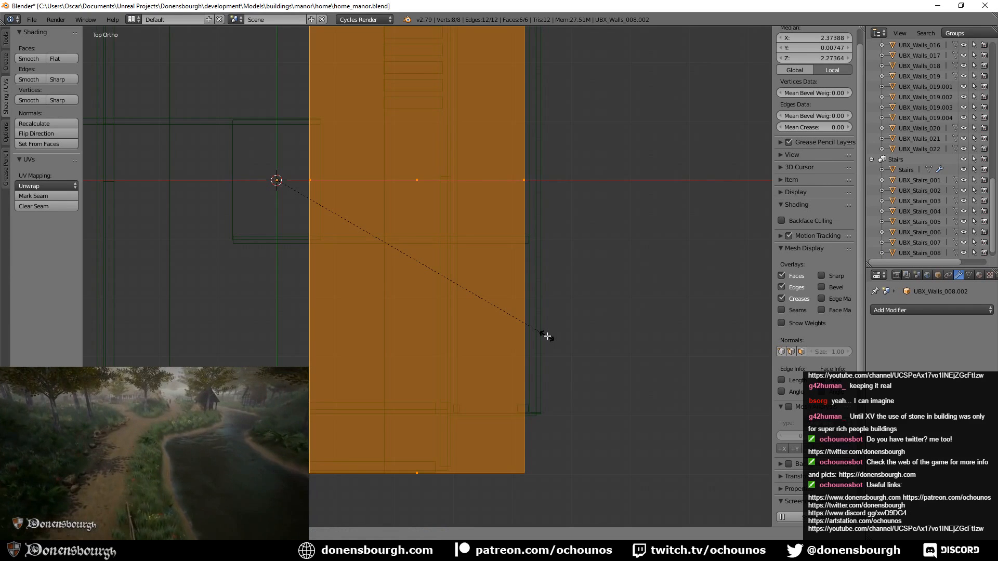
pyautogui.click(303, 227)
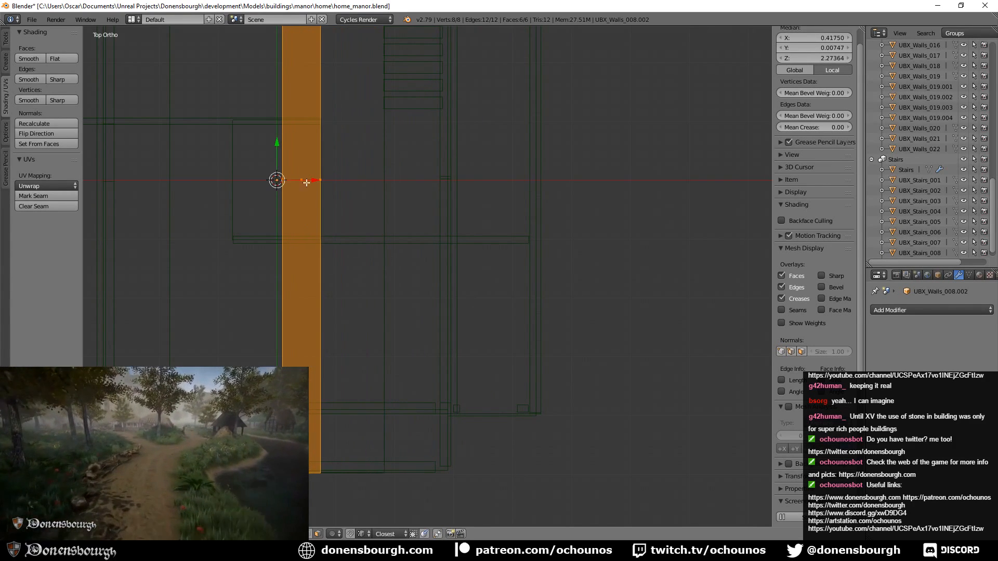
pyautogui.press('g')
pyautogui.press('x')
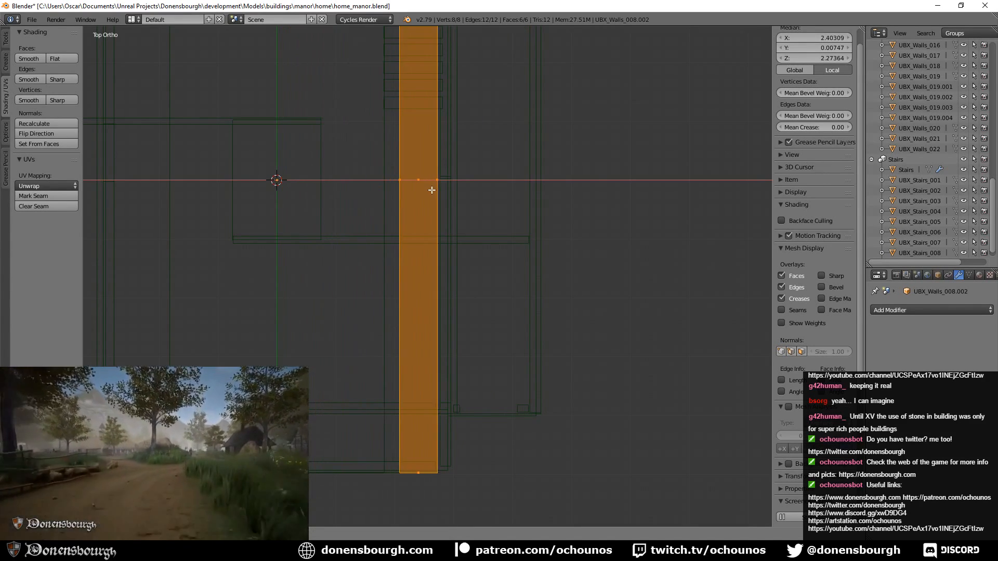
pyautogui.click(427, 191)
# - Widen the strip along X to about 0.9 and place it at an X median of 2.34225, filling the stair-side gap
pyautogui.press('g')
pyautogui.press('x')
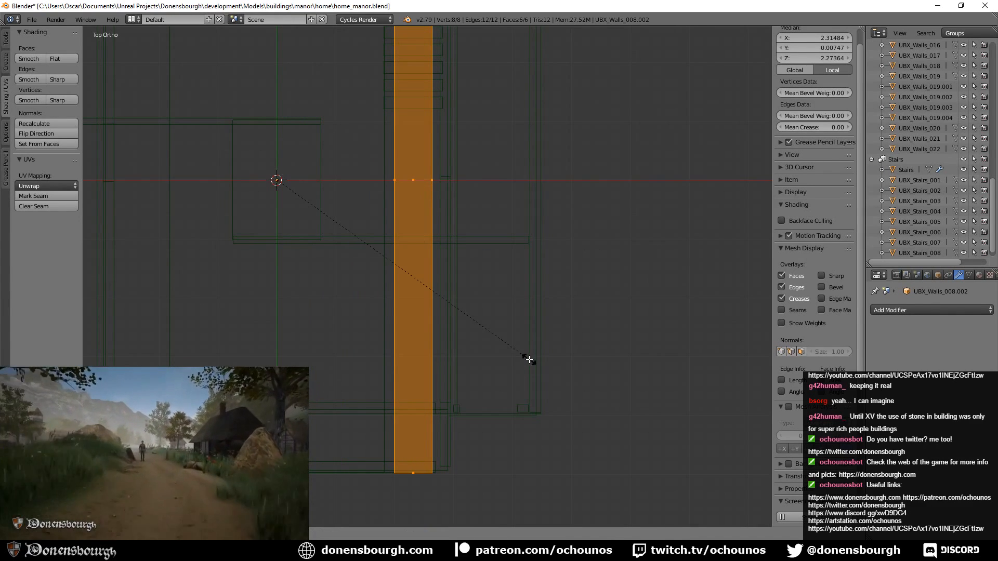
pyautogui.click(584, 396)
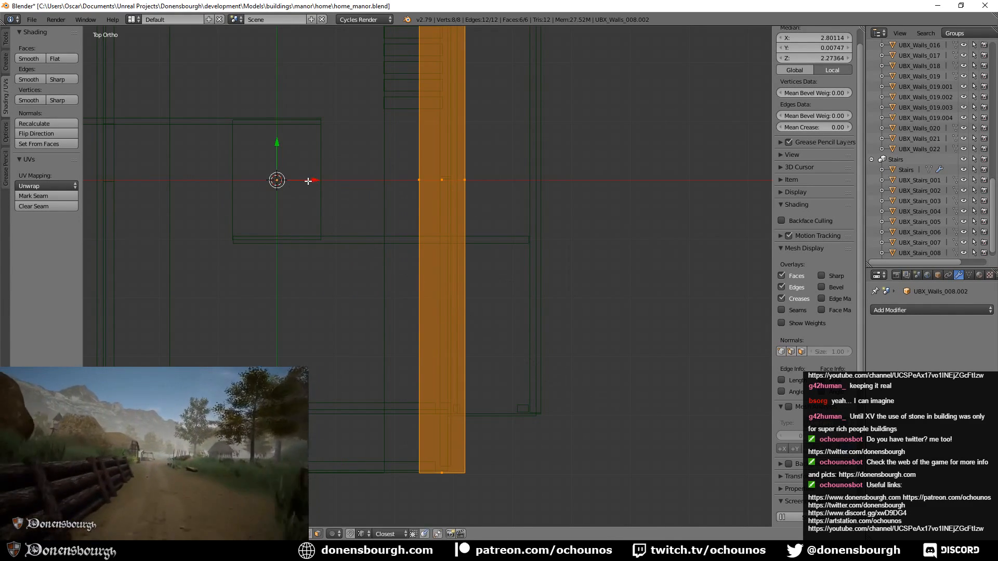
pyautogui.moveTo(308, 181); pyautogui.dragTo(278, 182)
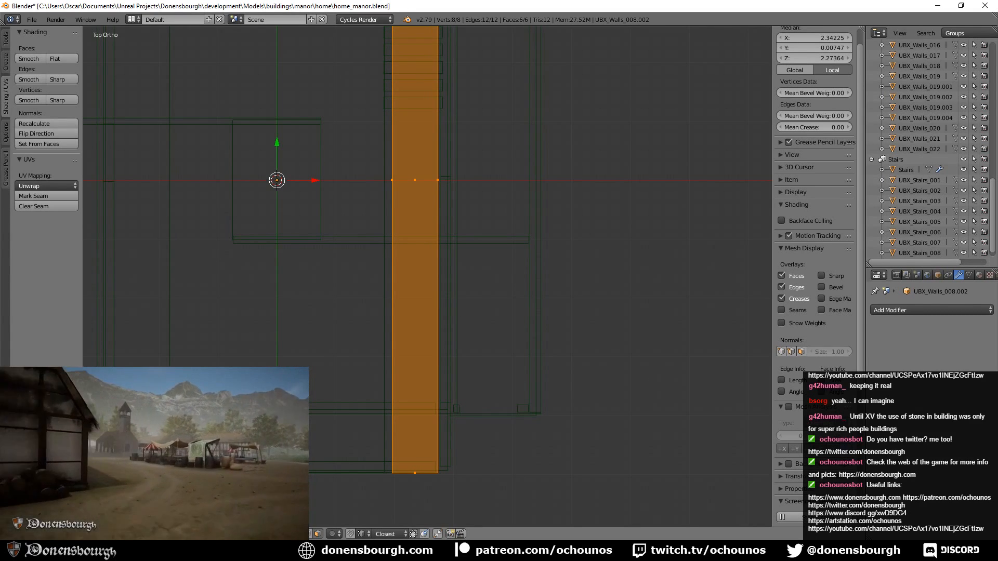
pyautogui.press('s')
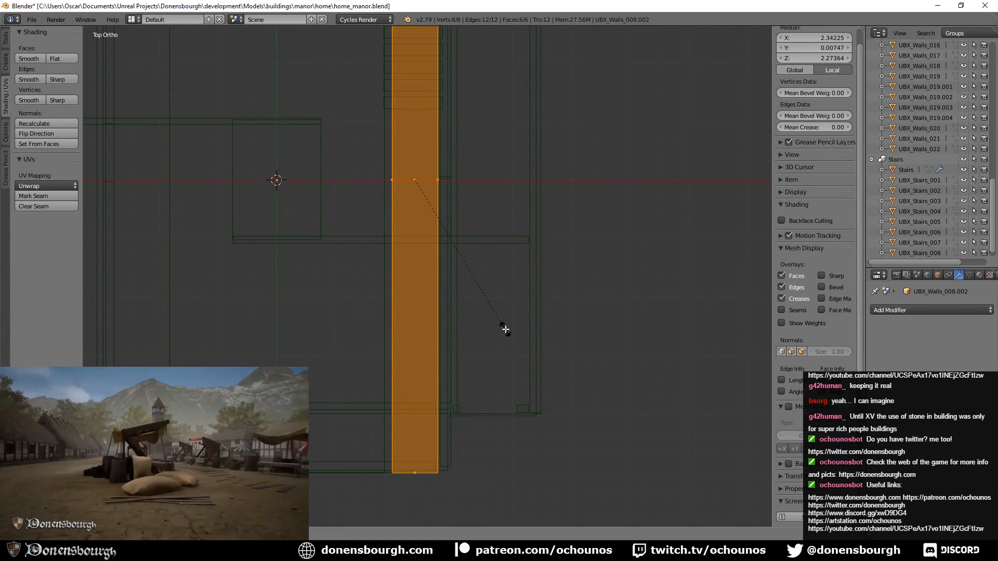
pyautogui.press('x')
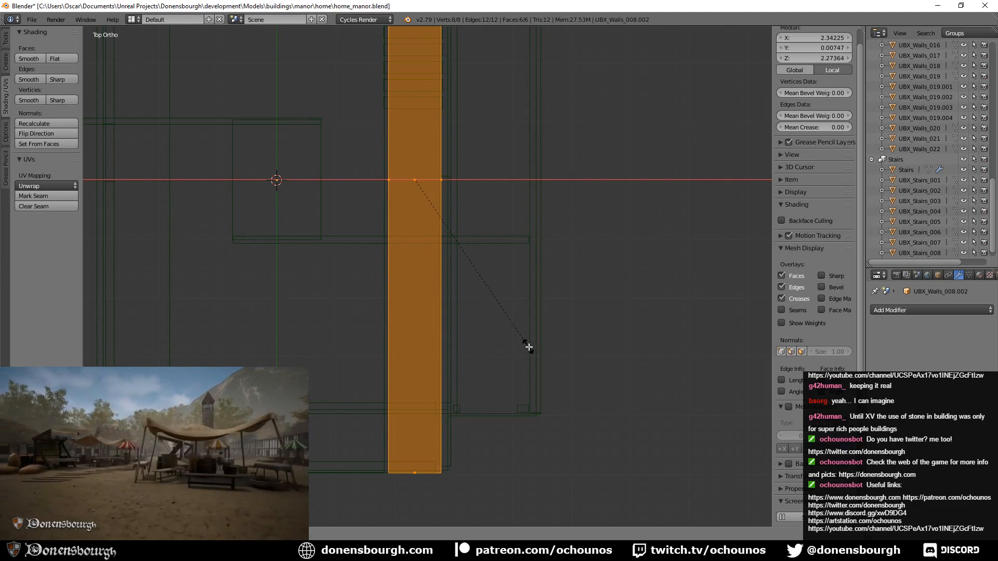
pyautogui.click(528, 344)
# - Move the strip's stair-side end face along Y to about -0.007, shortening the strip to about 4.97 to clear the stairs
pyautogui.keyDown('shift'); pyautogui.moveTo(508, 294); pyautogui.dragTo(474, 399, button='middle'); pyautogui.keyUp('shift')
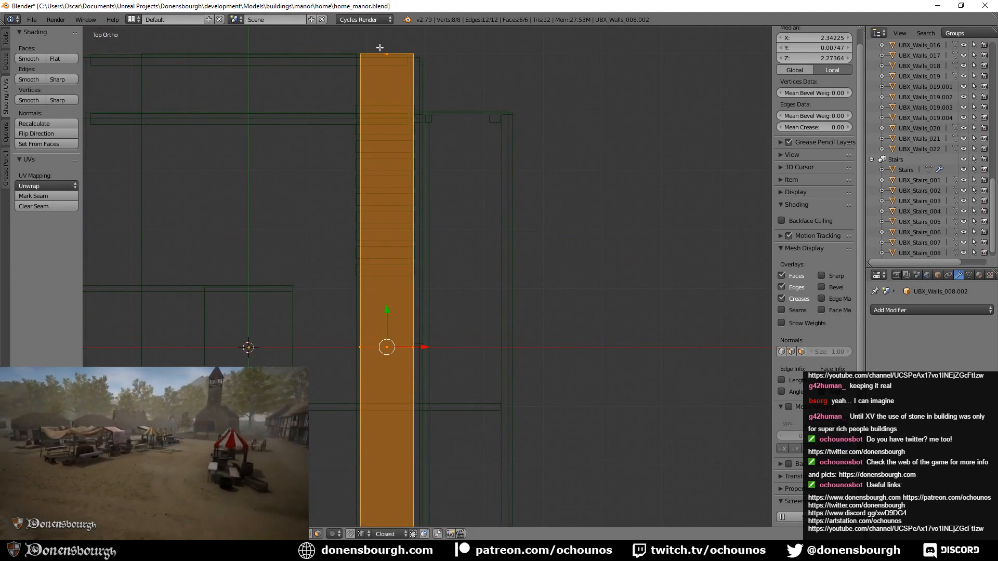
pyautogui.click(380, 47)
pyautogui.press('g')
pyautogui.press('y')
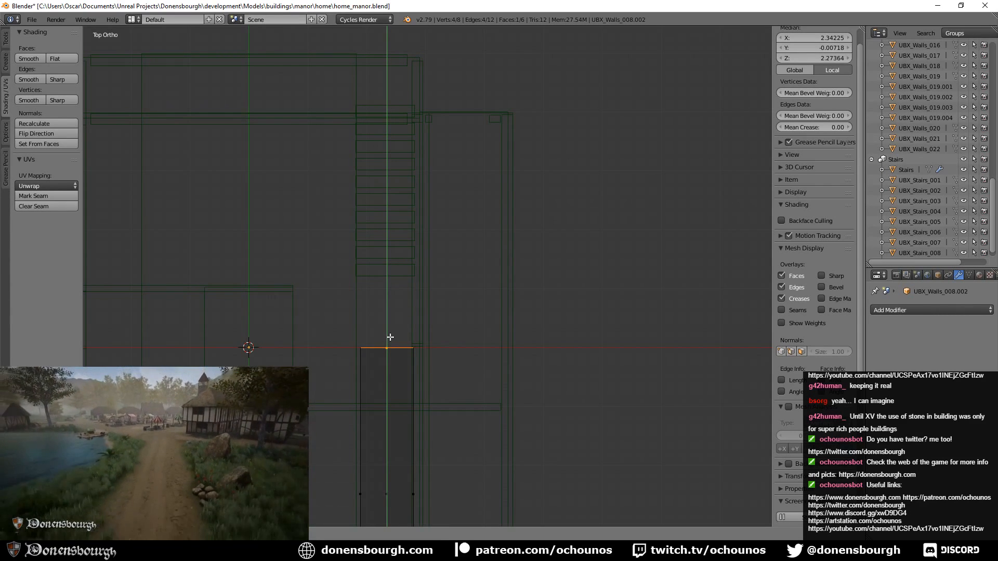
pyautogui.click(390, 338)
# - Duplicate the stair-side floor strip as a new object, leaving the copy in place
pyautogui.keyDown('shift'); pyautogui.moveTo(446, 432); pyautogui.dragTo(442, 384, button='middle'); pyautogui.keyUp('shift')
pyautogui.keyDown('shift'); pyautogui.moveTo(443, 333); pyautogui.dragTo(424, 296, button='middle'); pyautogui.keyUp('shift')
pyautogui.press('Tab')
pyautogui.hotkey('shift', 'd')
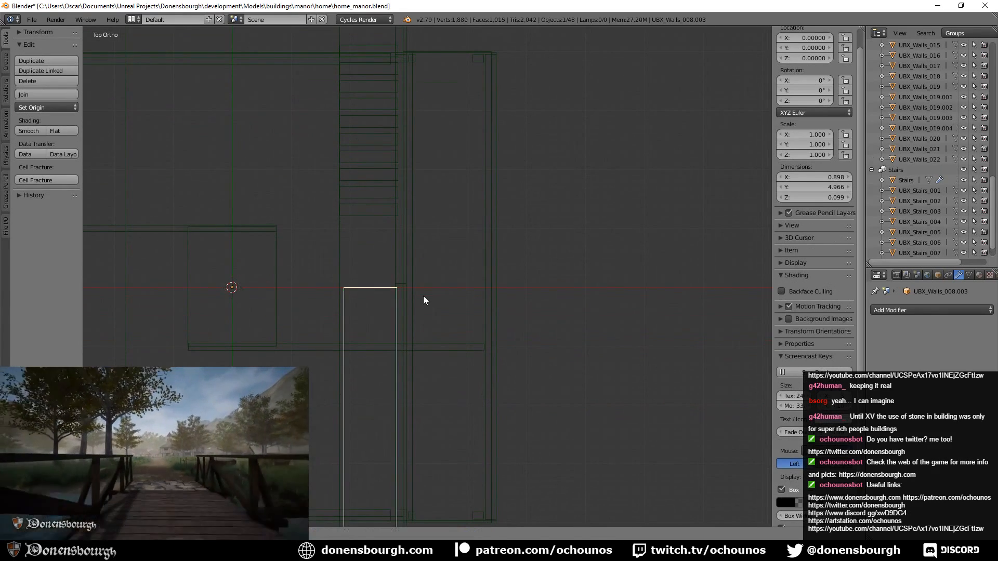
pyautogui.rightClick(423, 296)
# - Move the copied strip's entire mesh along Y to a median of 4.48166, over the opposite end of the stairs
pyautogui.press('Tab')
pyautogui.press('a')
pyautogui.press('a')
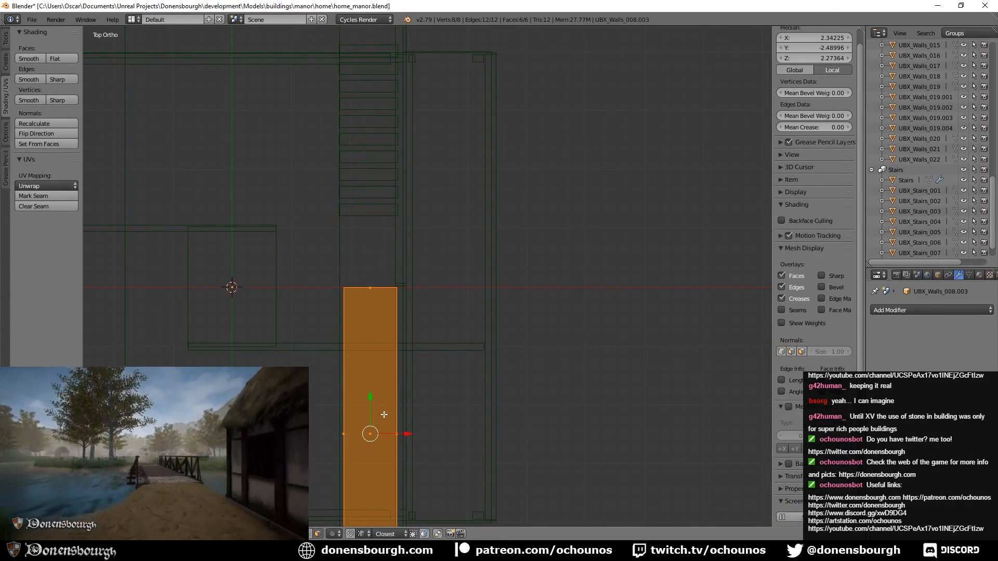
pyautogui.press('g')
pyautogui.press('y')
pyautogui.click(387, 118)
pyautogui.keyDown('shift'); pyautogui.moveTo(387, 118); pyautogui.dragTo(380, 303, button='middle'); pyautogui.keyUp('shift')
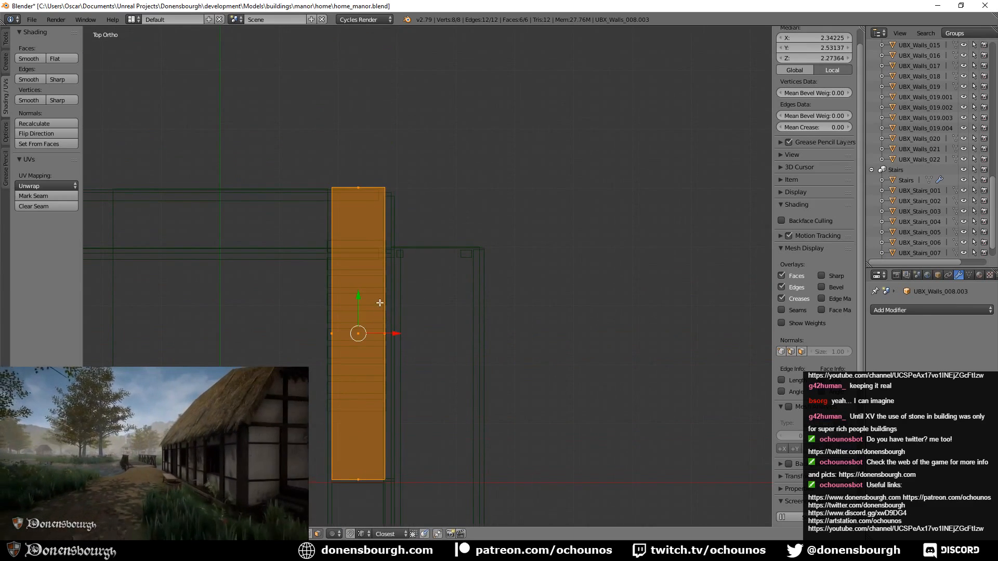
pyautogui.press('g')
pyautogui.press('y')
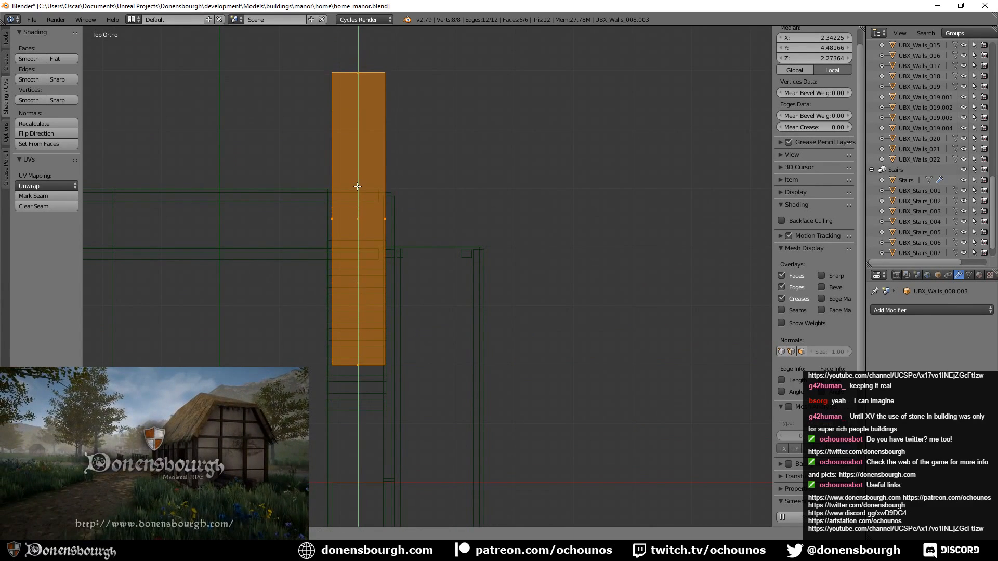
pyautogui.click(357, 186)
# - Shorten the copied strip along Y into a small landing slab and shift it to a Y median of 4.46401
pyautogui.press('s')
pyautogui.press('y')
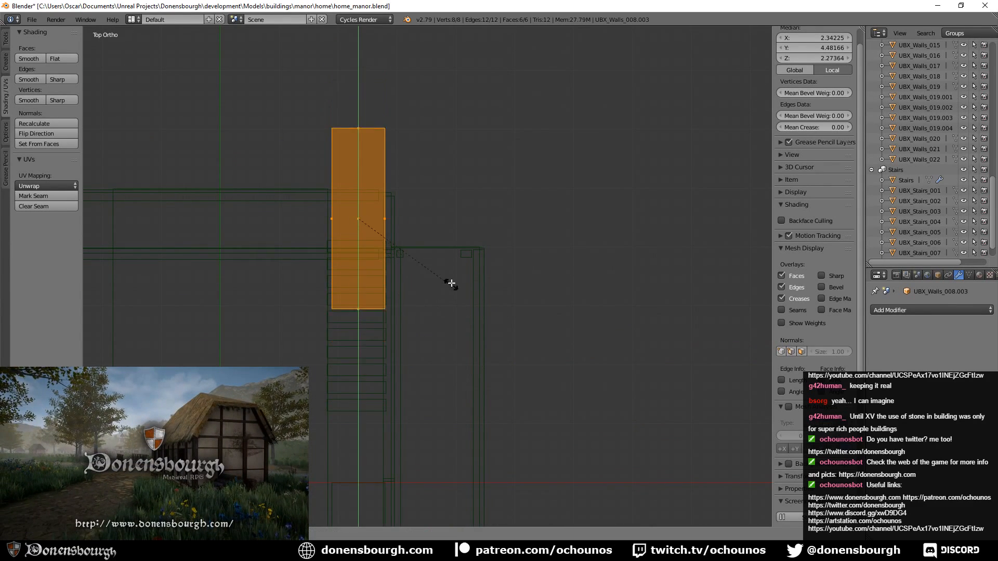
pyautogui.click(399, 217)
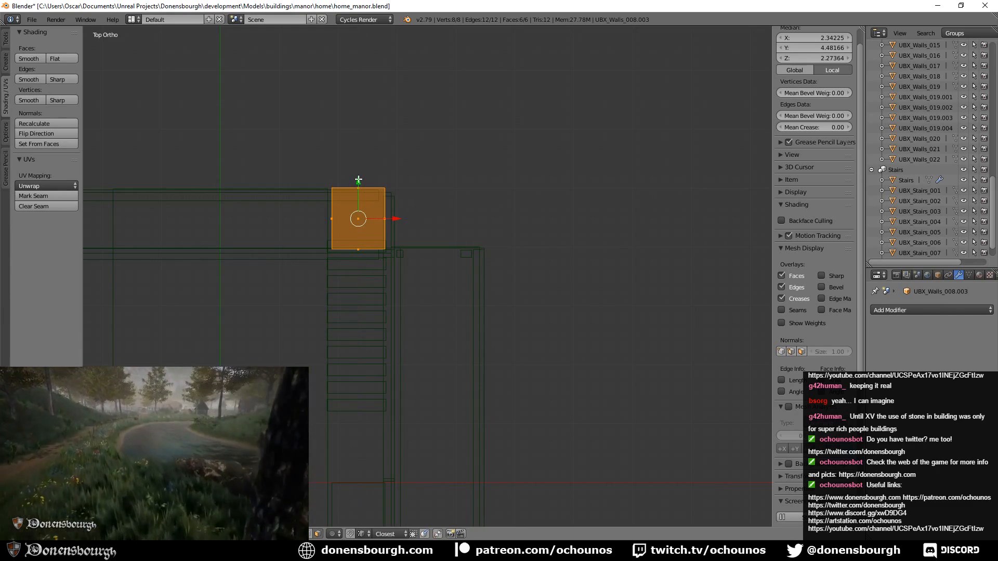
pyautogui.moveTo(359, 179); pyautogui.dragTo(361, 187)
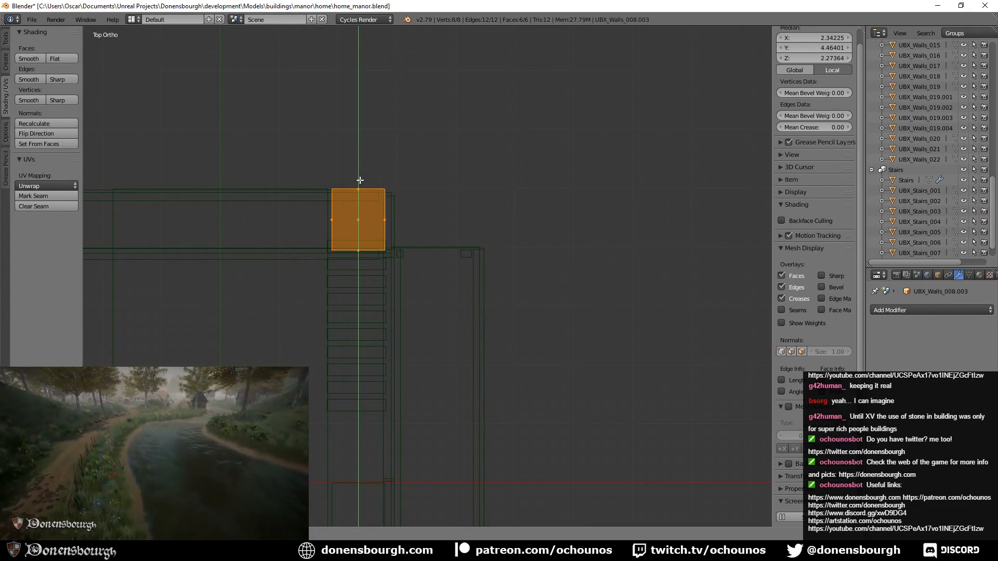
pyautogui.click(360, 180)
# - Move the landing slab's stair-side end face along Y to about 3.833, extending the slab to about 1.16
pyautogui.press('KP_1')
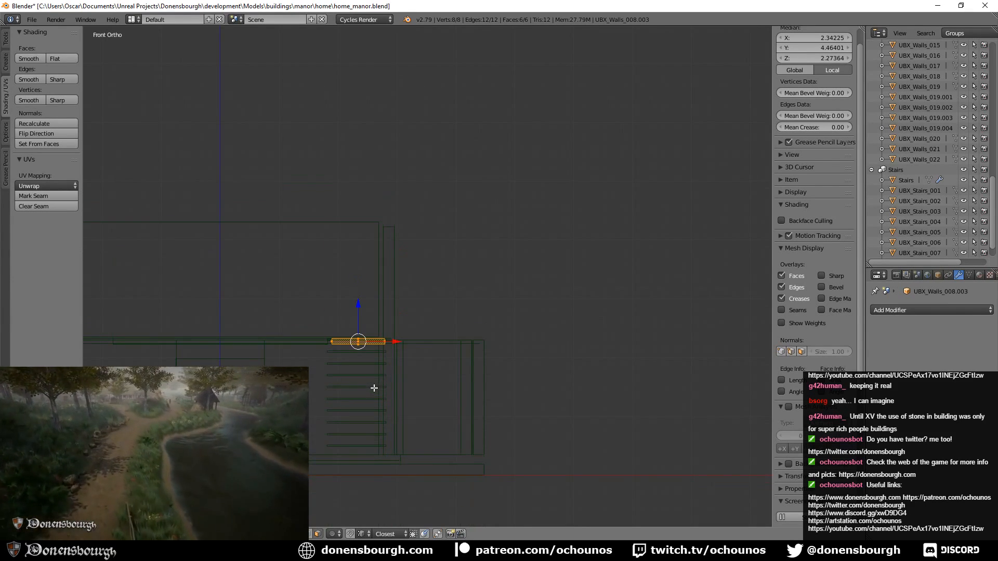
pyautogui.scroll(5, 375, 387)
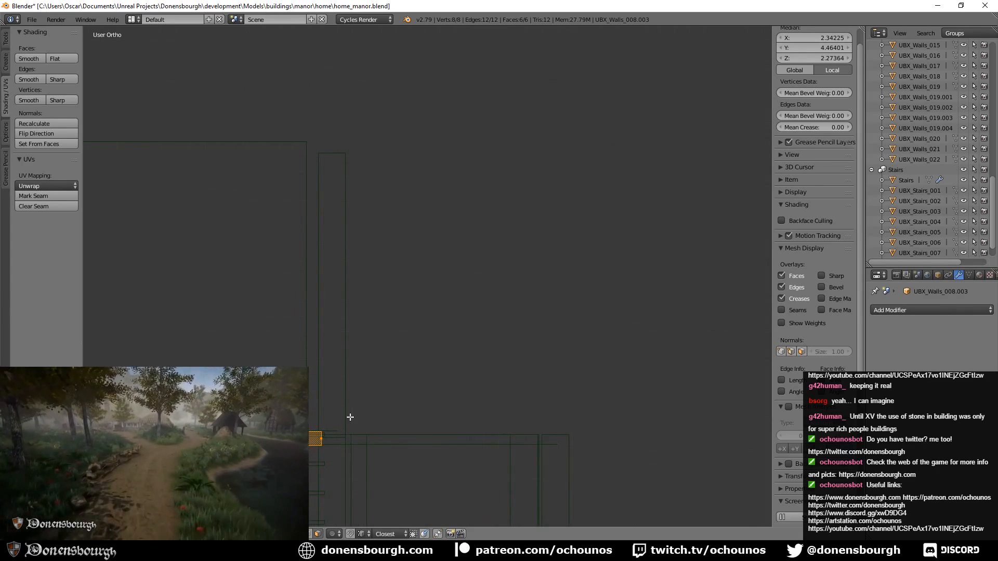
pyautogui.press('KP_3')
pyautogui.keyDown('shift'); pyautogui.moveTo(558, 484); pyautogui.dragTo(562, 379, button='middle'); pyautogui.keyUp('shift')
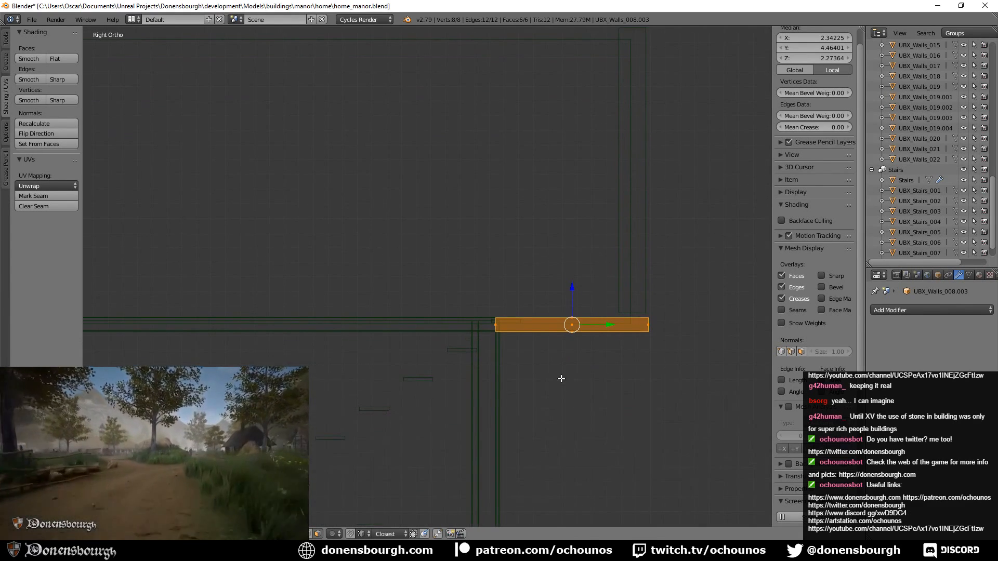
pyautogui.click(497, 326)
pyautogui.press('g')
pyautogui.press('y')
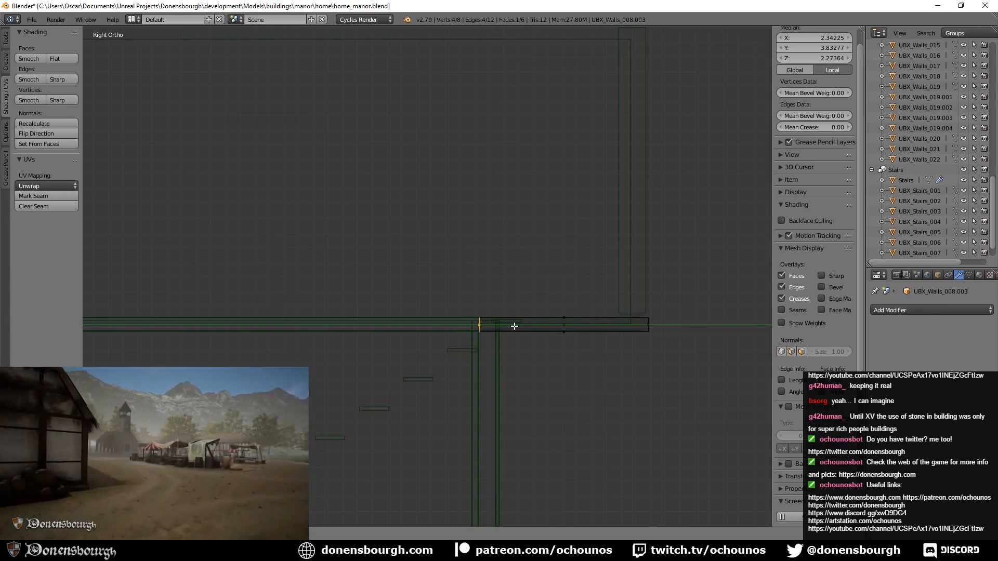
pyautogui.click(514, 326)
pyautogui.moveTo(512, 323); pyautogui.dragTo(627, 348, button='middle')
pyautogui.press('Tab')
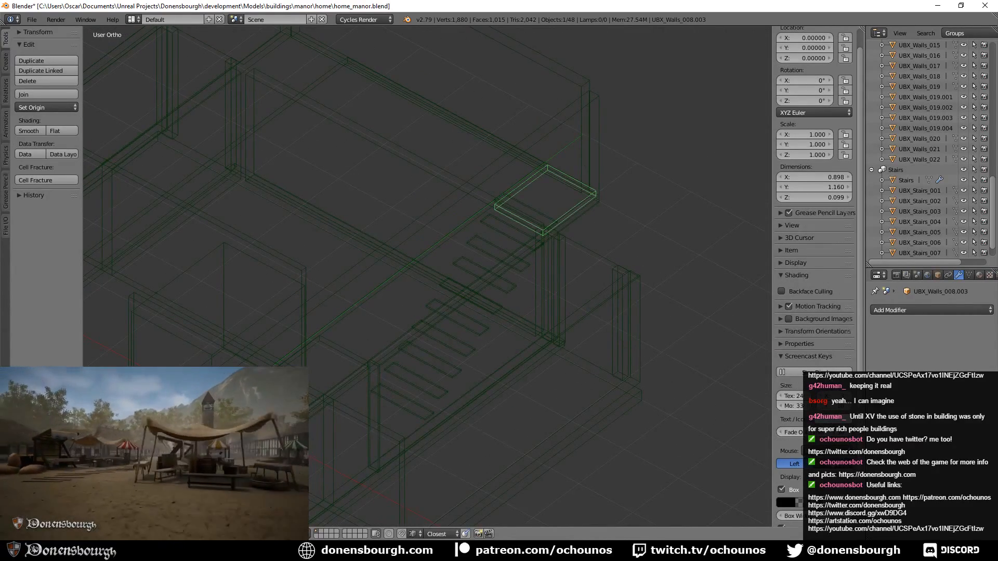
# - Duplicate the two slabs at the ends of the stair opening and rotate the copies 180° about Z
pyautogui.rightClick(339, 351)
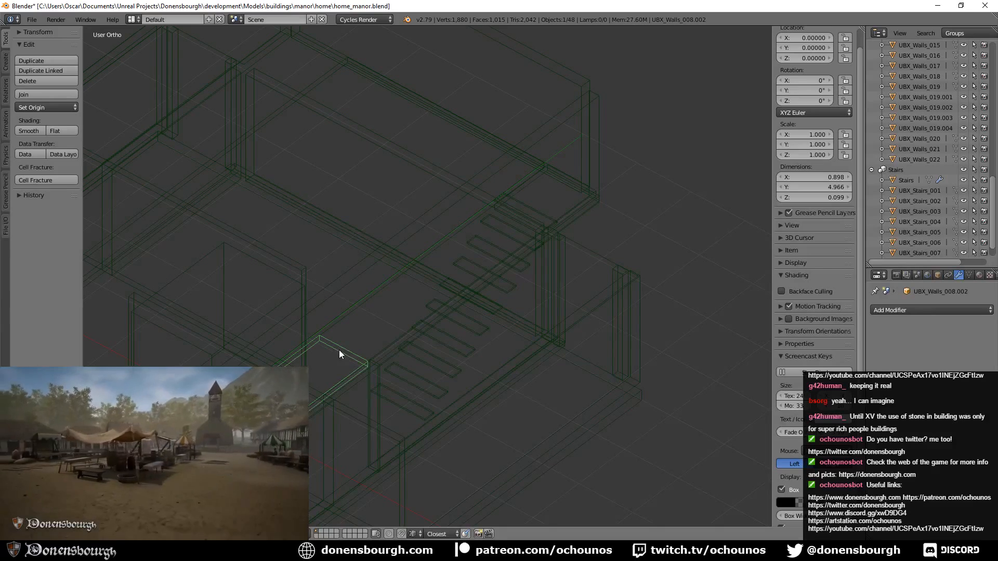
pyautogui.keyDown('shift'); pyautogui.rightClick(538, 171); pyautogui.keyUp('shift')
pyautogui.keyDown('shift'); pyautogui.rightClick(517, 190); pyautogui.keyUp('shift')
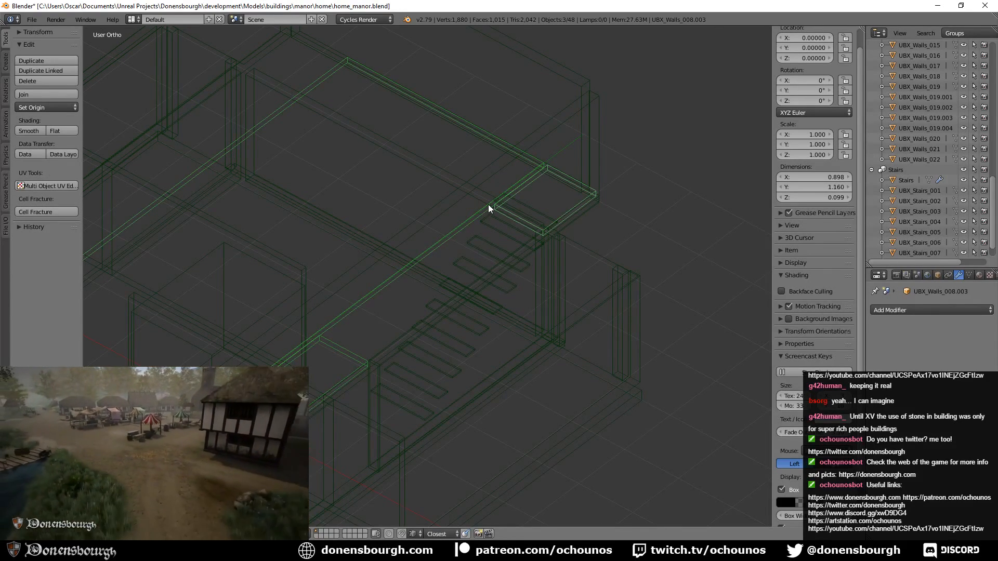
pyautogui.keyDown('shift'); pyautogui.rightClick(460, 231); pyautogui.keyUp('shift')
pyautogui.keyDown('shift'); pyautogui.rightClick(460, 231); pyautogui.keyUp('shift')
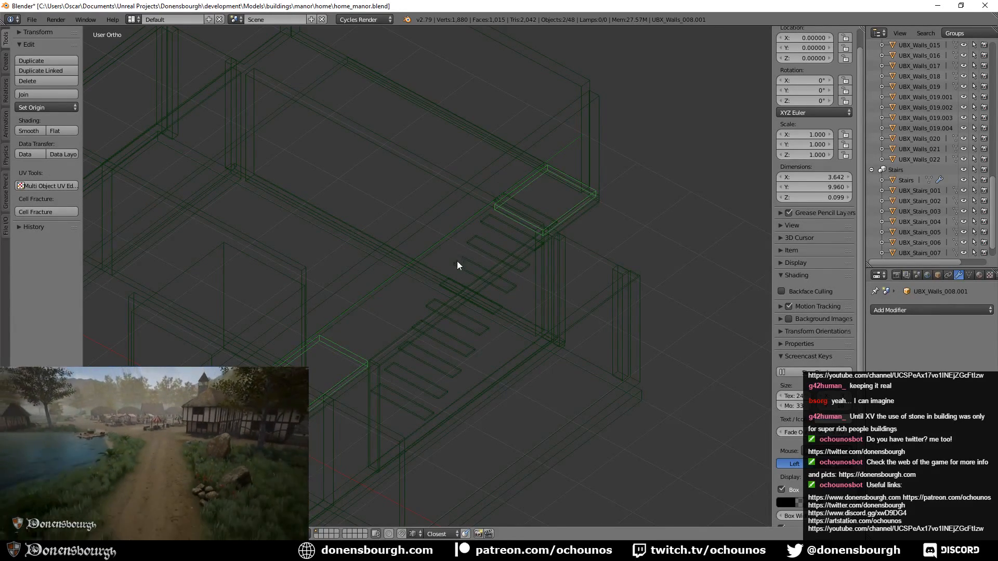
pyautogui.moveTo(457, 265); pyautogui.dragTo(528, 335, button='middle')
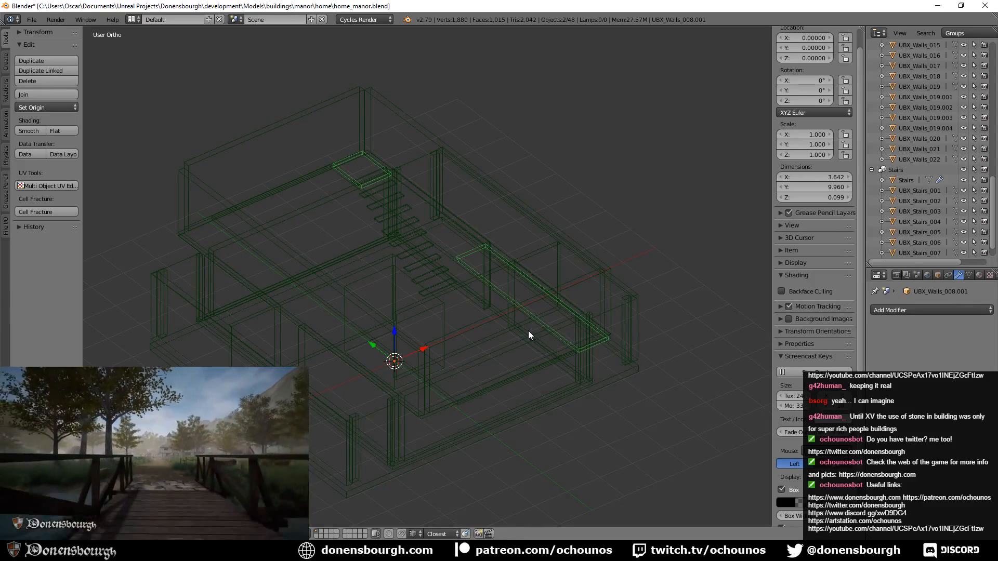
pyautogui.hotkey('shift', 'd')
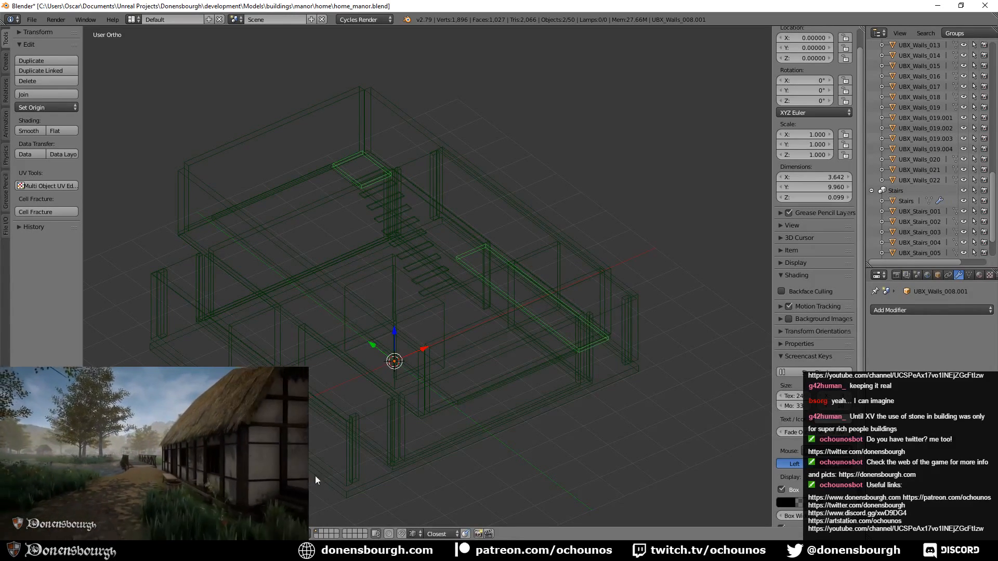
pyautogui.write('rz')
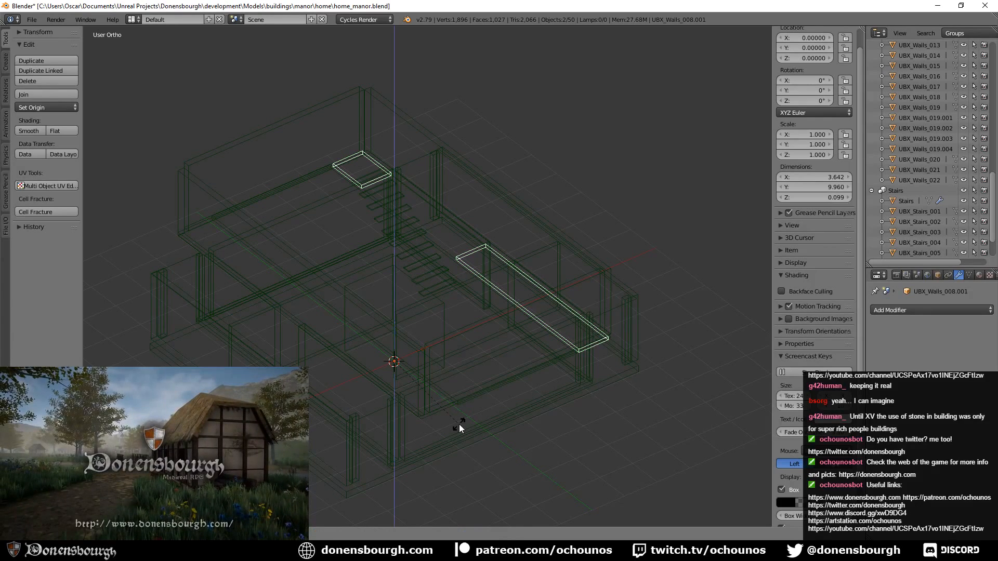
pyautogui.write('180')
pyautogui.press('Return')
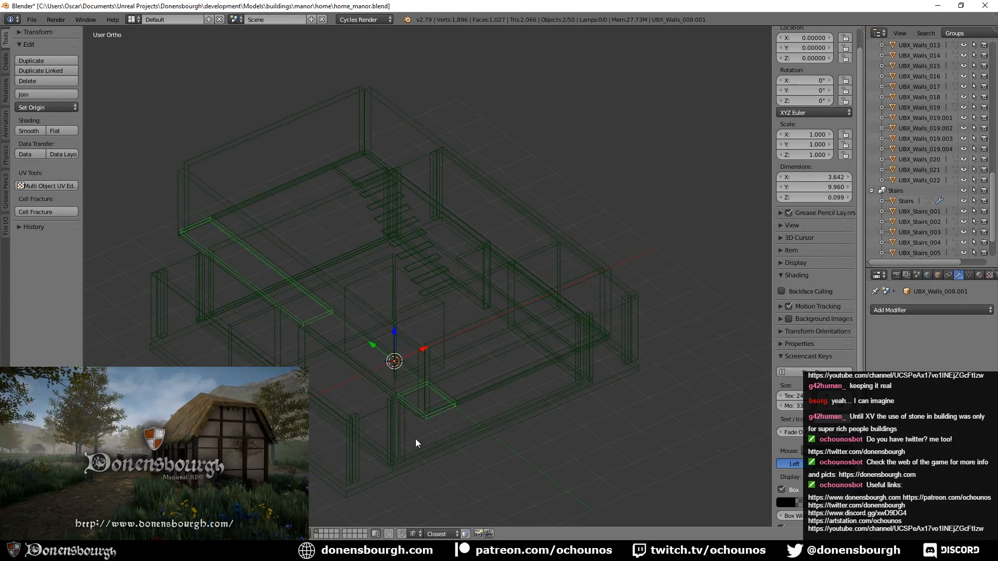
# - Show the model in solid shading and hide Roof1Floor2 to inspect the proxy floor and stair opening
pyautogui.moveTo(364, 401)
pyautogui.mouseDown(button='middle')
pyautogui.moveTo(405, 406)
pyautogui.moveTo(334, 399)
pyautogui.moveTo(475, 428)
pyautogui.mouseUp(button='middle')
pyautogui.press('z')
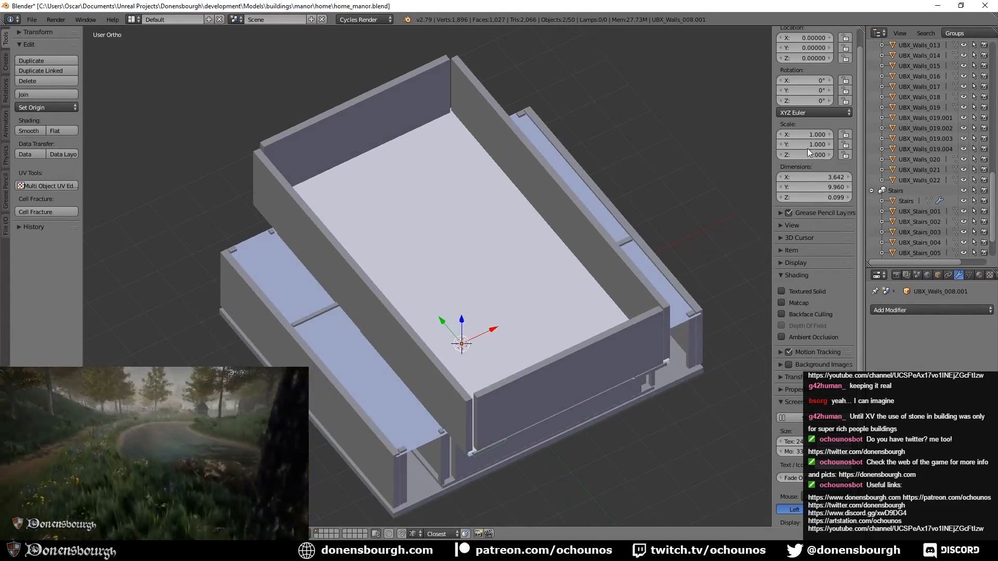
pyautogui.scroll(4, 950, 108)
pyautogui.scroll(10, 950, 108)
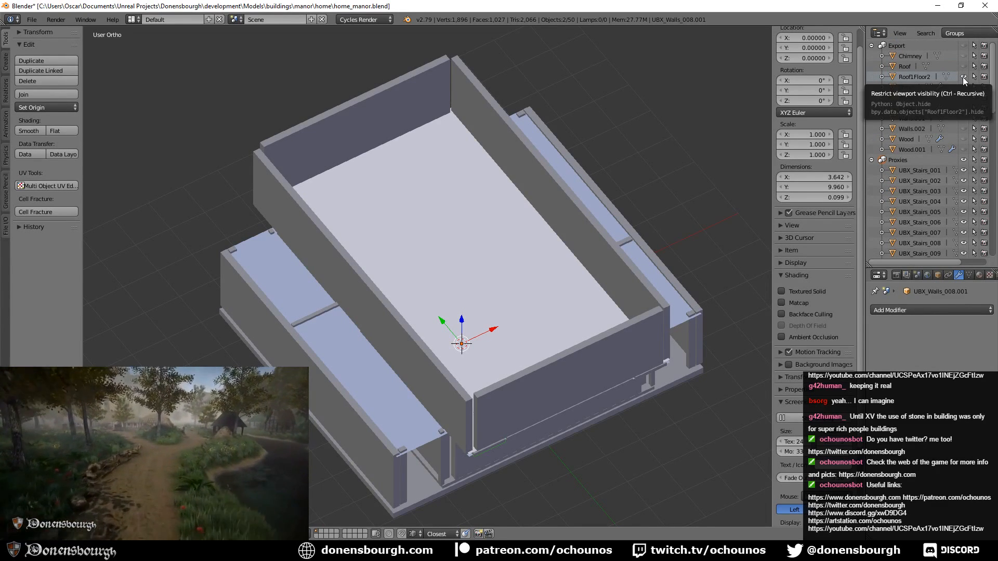
pyautogui.click(964, 77)
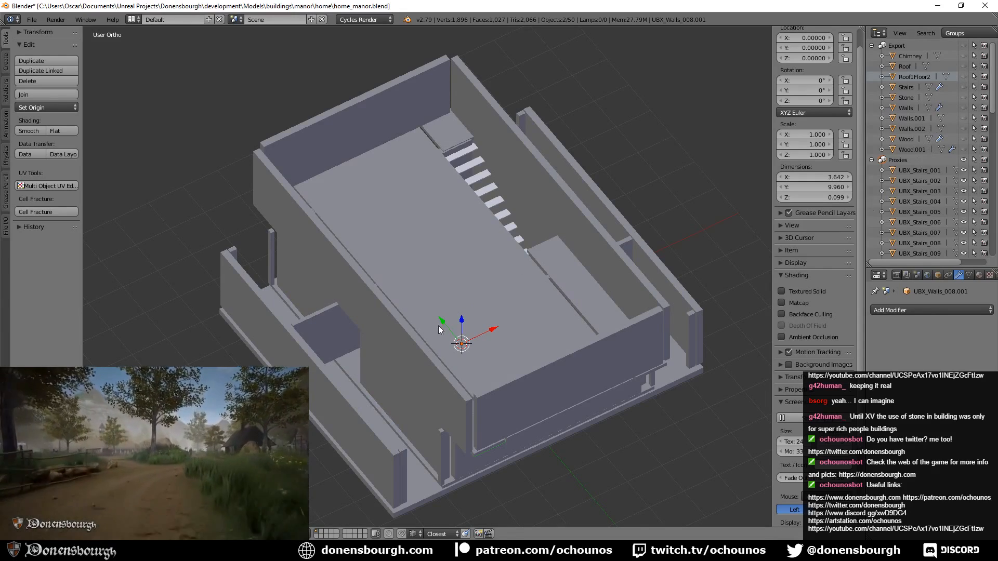
pyautogui.moveTo(507, 289); pyautogui.dragTo(520, 245, button='middle')
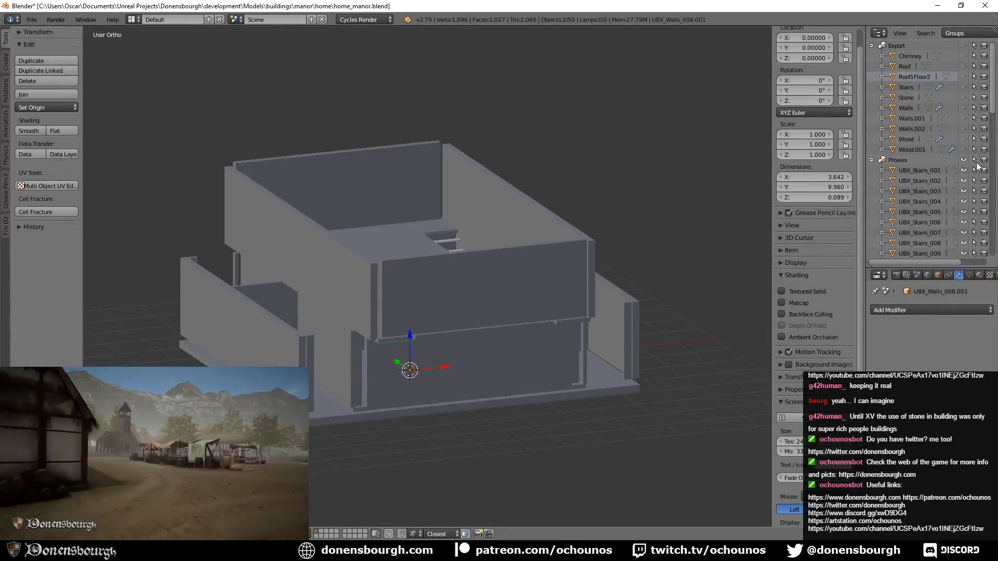
# - Rename the main floor slab UBX_Walls_008.001 to continue the proxy numbering after UBX_Walls_022
pyautogui.scroll(-4, 937, 183)
pyautogui.scroll(-8, 937, 183)
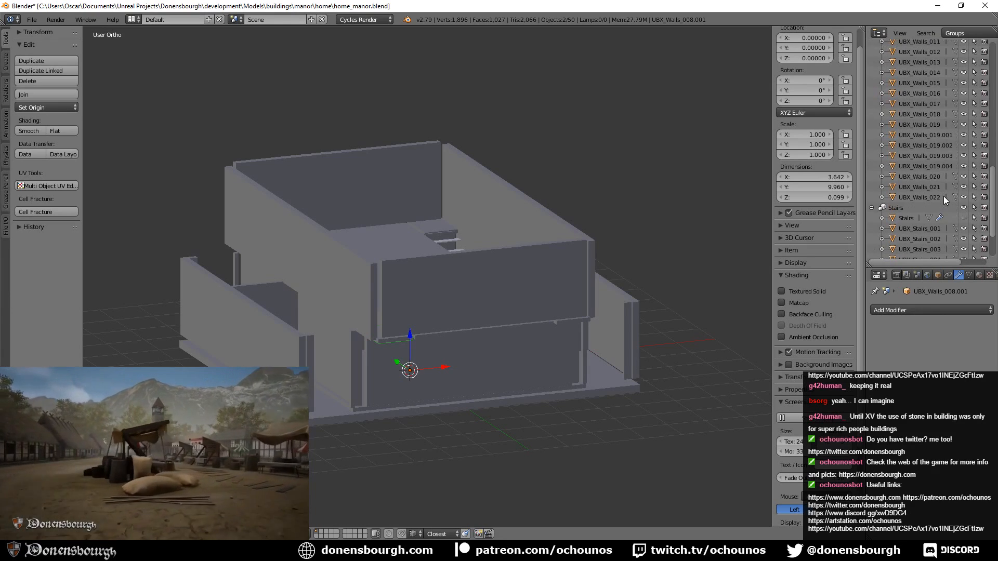
pyautogui.scroll(-8, 942, 202)
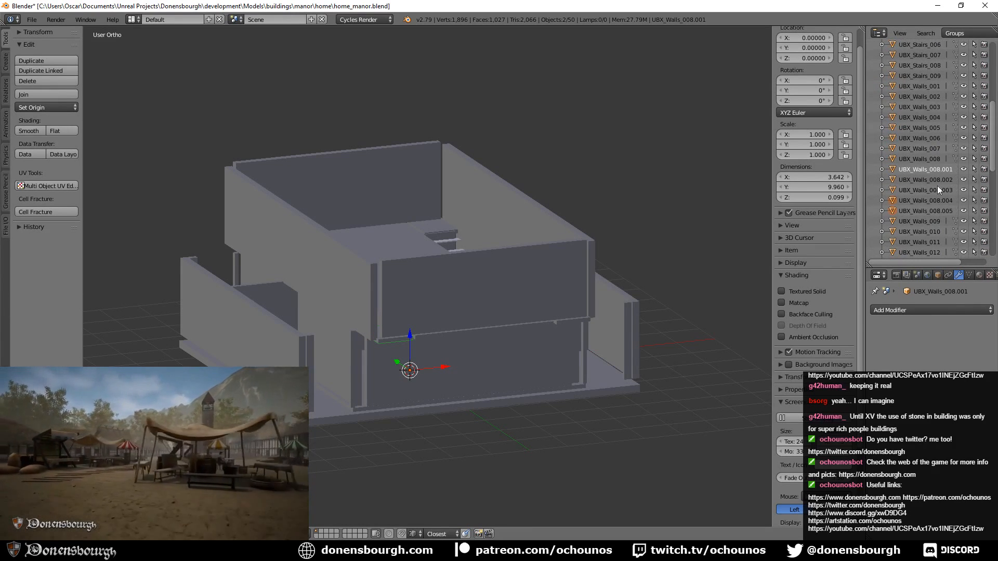
pyautogui.click(940, 170)
pyautogui.doubleClick(941, 169)
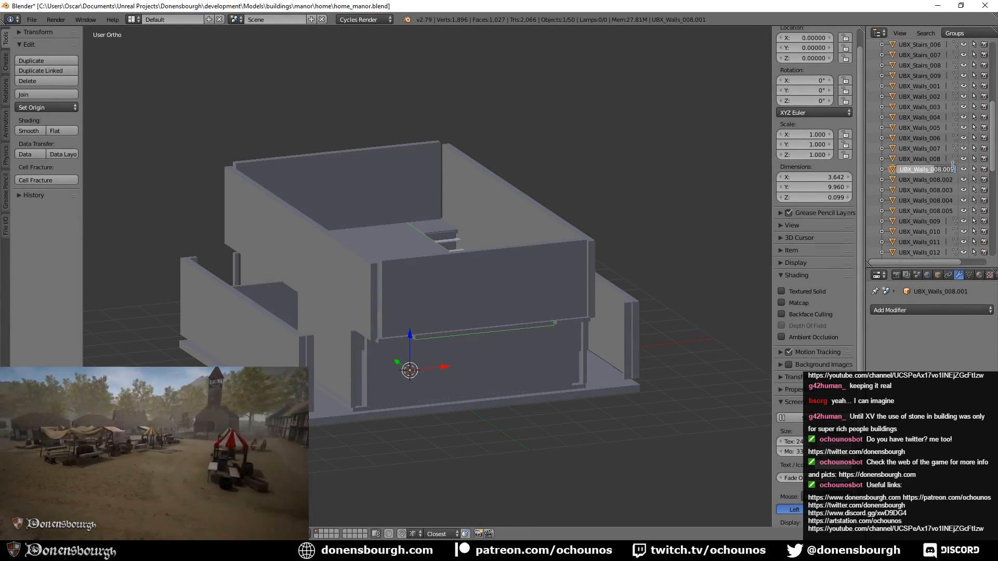
# - Rename UBX_Walls_008.002 as UBX_Walls_024 and UBX_Walls_008.003 as UBX_Walls_025
pyautogui.doubleClick(934, 170)
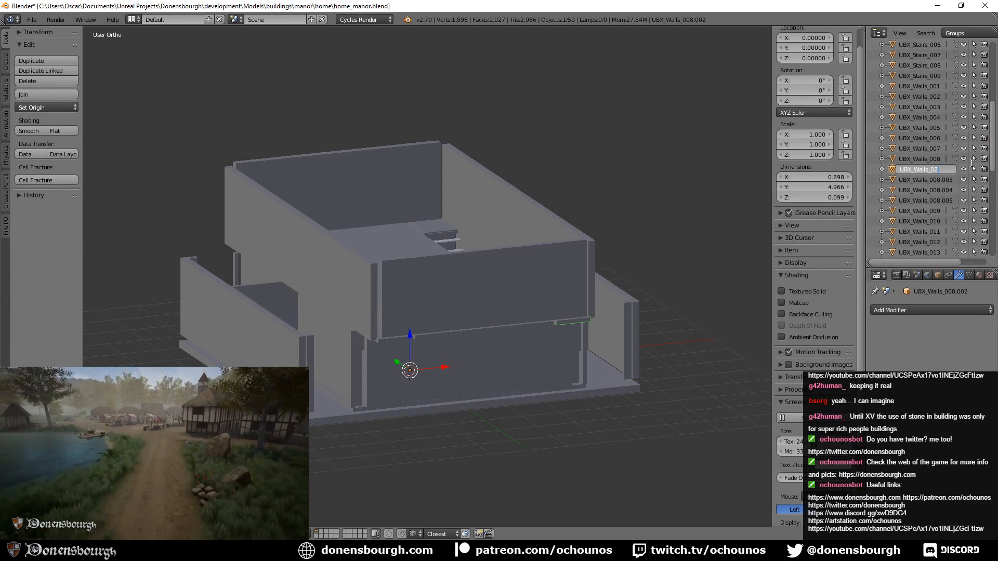
pyautogui.write('4')
pyautogui.press('Return')
pyautogui.doubleClick(928, 170)
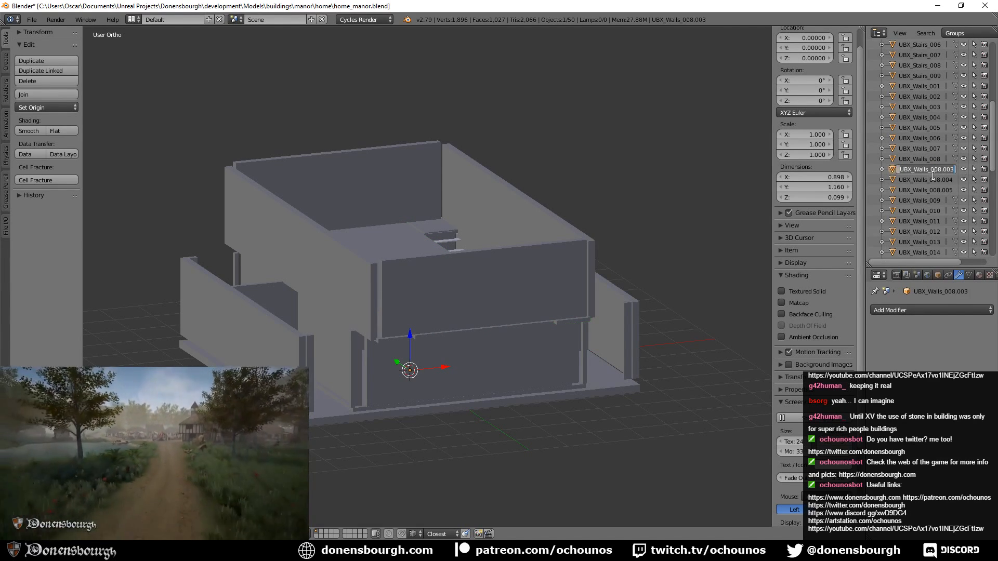
pyautogui.write('UBX_Walls_025')
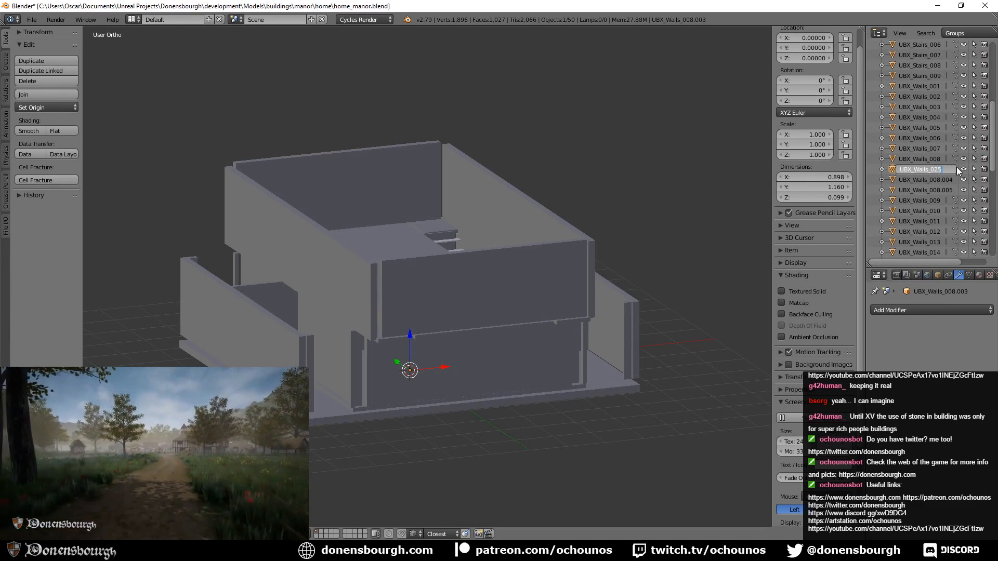
# - Rename the object UBX_Walls_008.003 as UBX_Walls_025 and UBX_Walls_008.004 as UBX_Walls_026
pyautogui.press('Return')
pyautogui.doubleClick(948, 169)
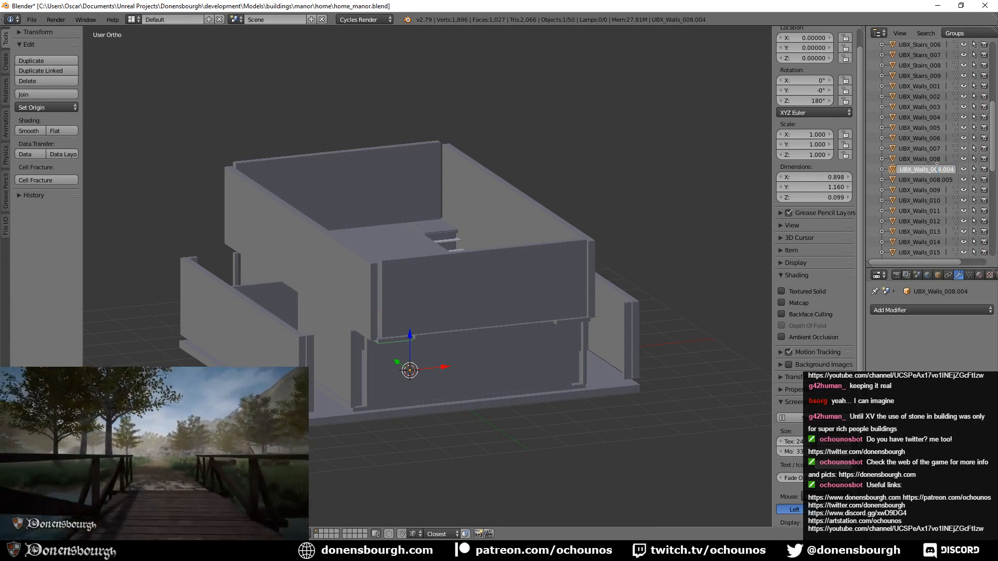
pyautogui.write('UBX_Walls_026')
pyautogui.press('Return')
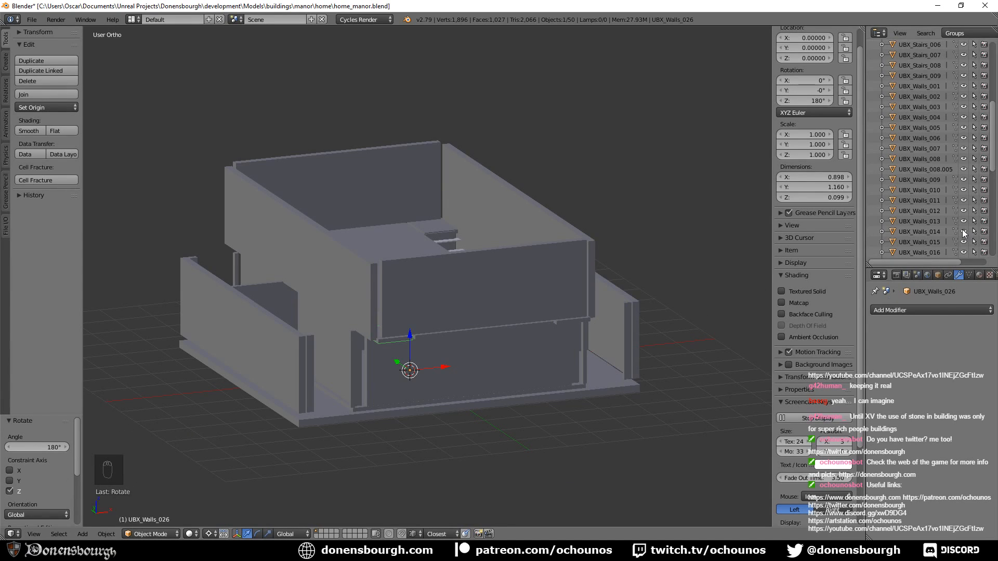
# - Rename the collision wall UBX_Walls_008.005 as UBX_Walls_027
pyautogui.scroll(-5, 959, 231)
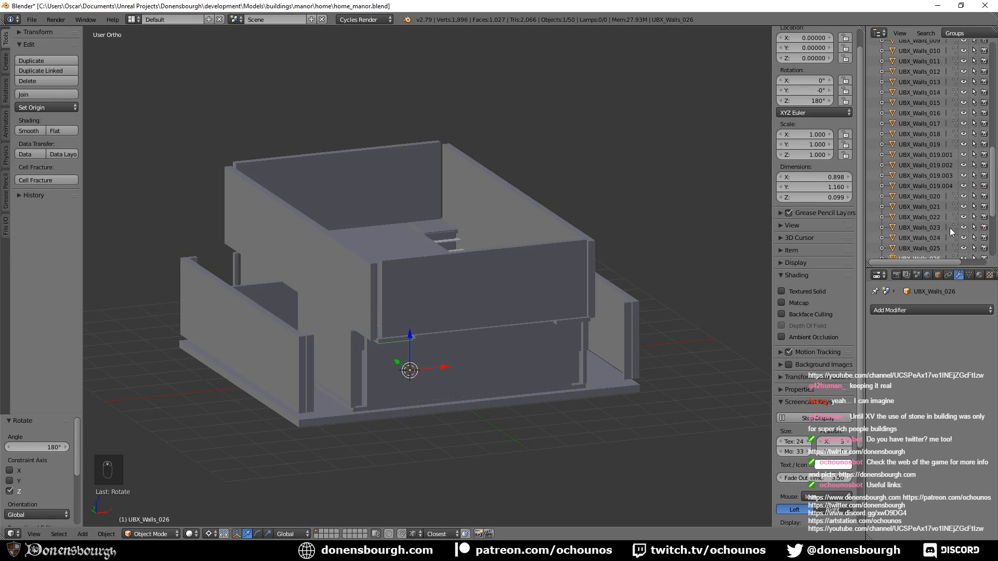
pyautogui.scroll(6, 950, 231)
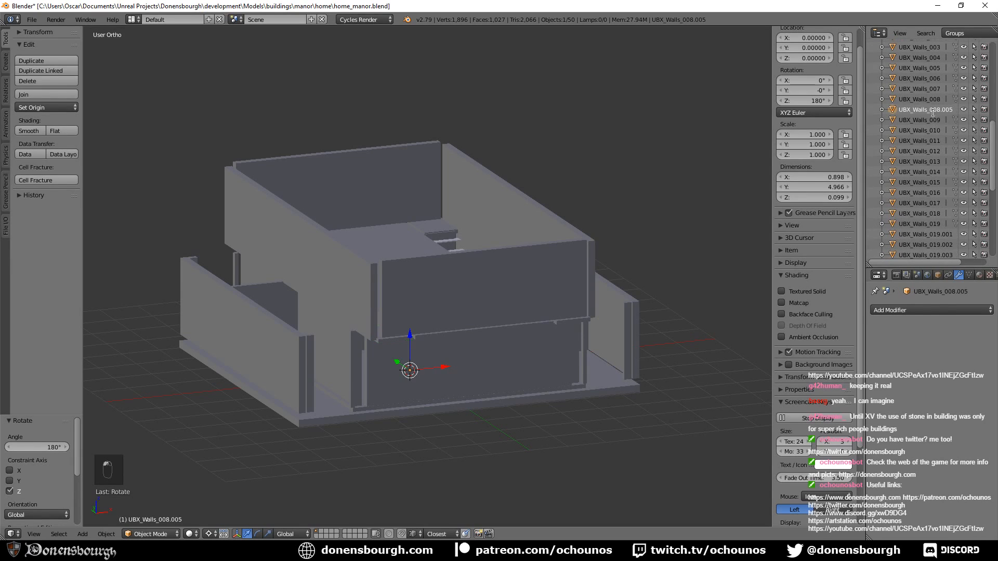
pyautogui.doubleClick(927, 110)
pyautogui.write('UBX_Walls_027')
pyautogui.press('Return')
# - Rename the object UBX_Walls_019.001 as UBX_Walls_028 and UBX_Walls_019.002 as UBX_Walls_029
pyautogui.scroll(-3, 931, 185)
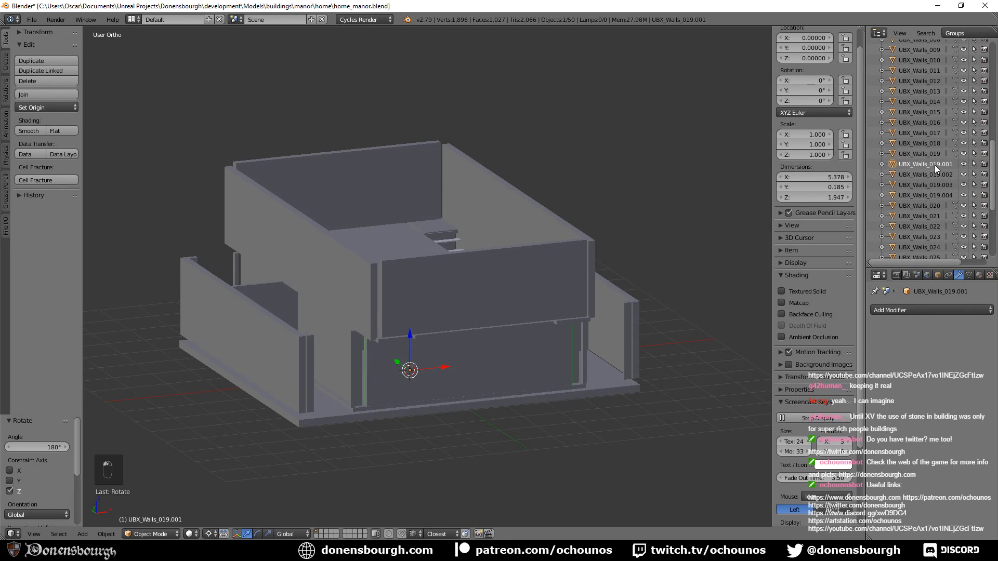
pyautogui.doubleClick(935, 165)
pyautogui.write('UBX_Walls_026')
pyautogui.press('Return')
pyautogui.doubleClick(935, 165)
pyautogui.write('29')
pyautogui.press('Return')
# - Rename the object UBX_Walls_019.003 as UBX_Walls_030 and UBX_Walls_019.004 as UBX_Walls_031
pyautogui.click(932, 165)
pyautogui.doubleClick(947, 164)
pyautogui.write('30')
pyautogui.press('Return')
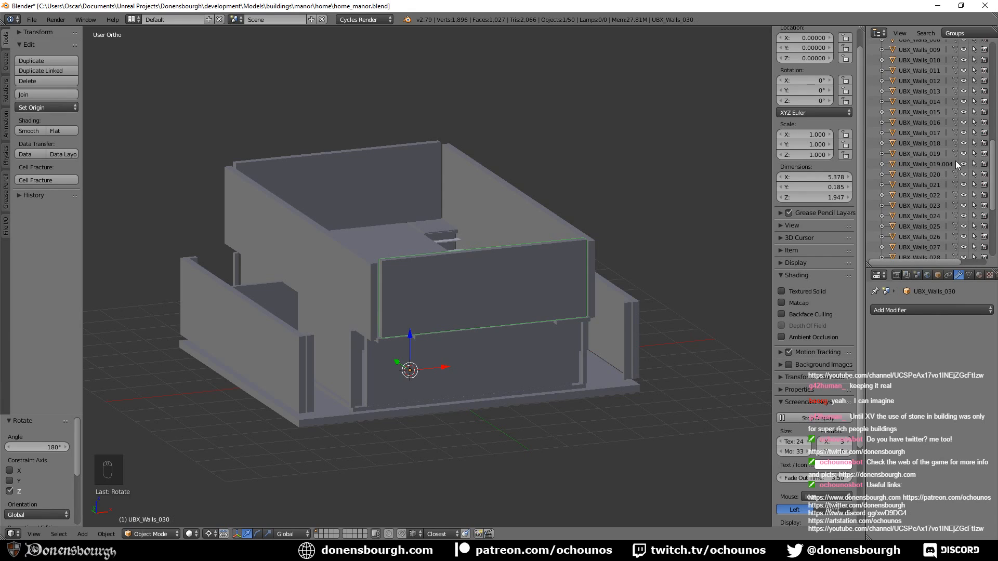
pyautogui.click(939, 163)
pyautogui.doubleClick(939, 164)
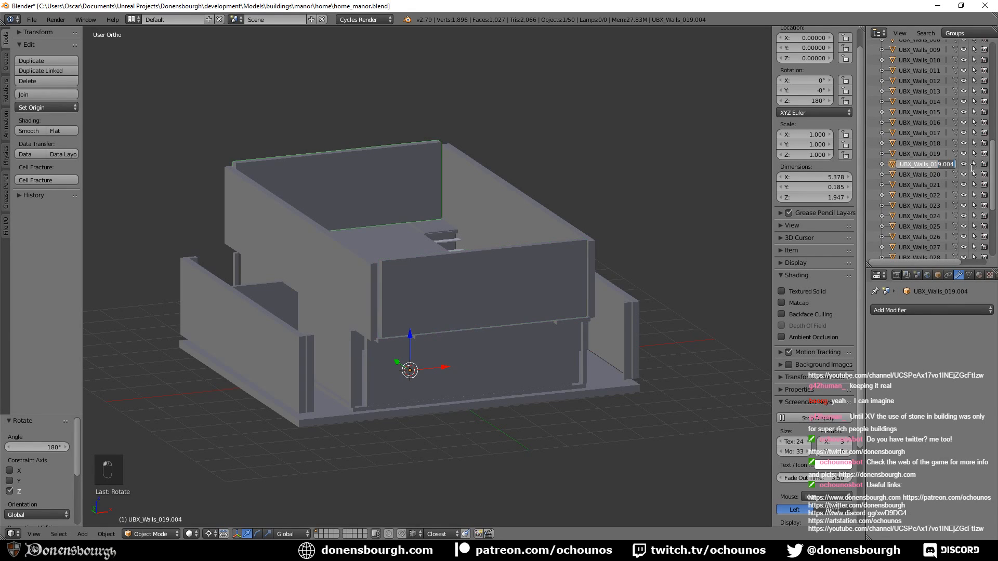
pyautogui.press('BackSpace')
pyautogui.write('31')
pyautogui.press('Return')
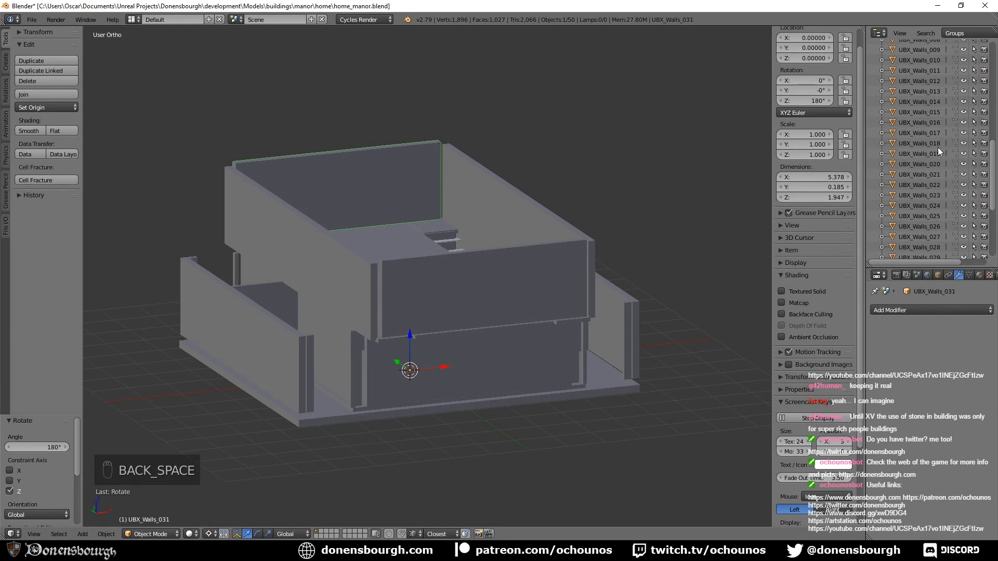
# - Check the renamed wall list and the collision model from several sides, and save the home_manor.blend file
pyautogui.scroll(-5, 907, 201)
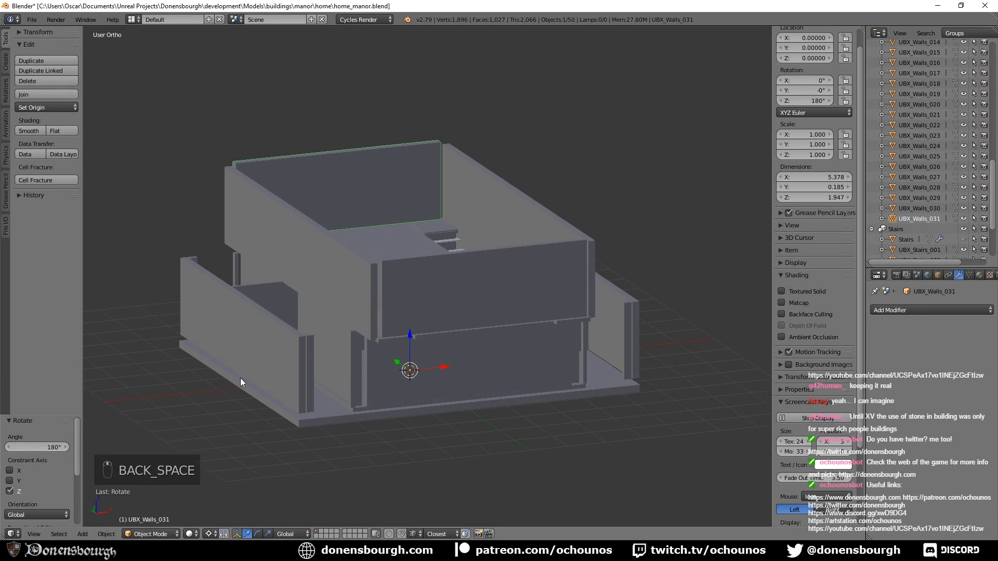
pyautogui.moveTo(240, 379); pyautogui.dragTo(291, 373, button='middle')
pyautogui.hotkey('ctrl', 's')
pyautogui.click(292, 374)
pyautogui.scroll(-3, 292, 376)
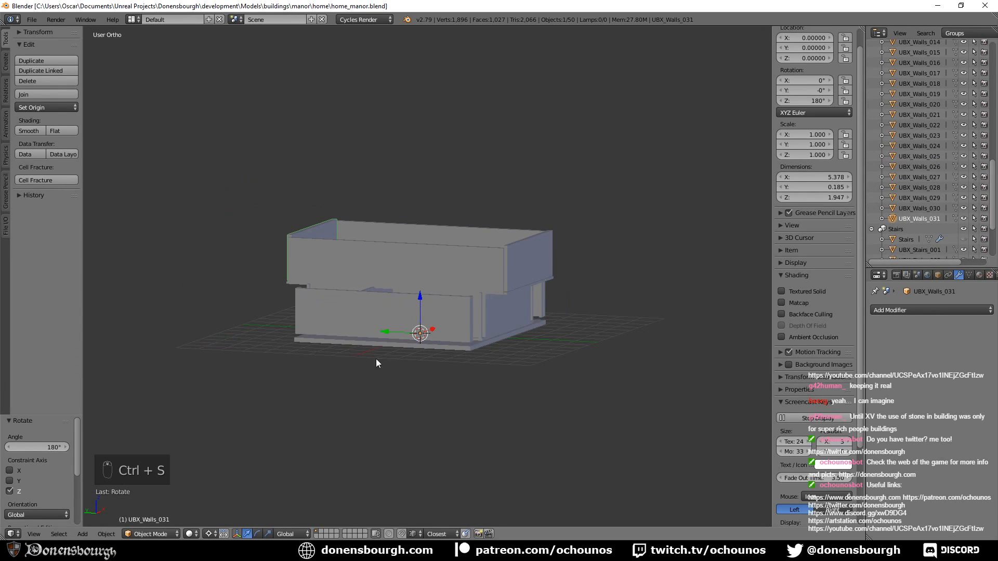
pyautogui.moveTo(498, 410); pyautogui.dragTo(462, 458, button='middle')
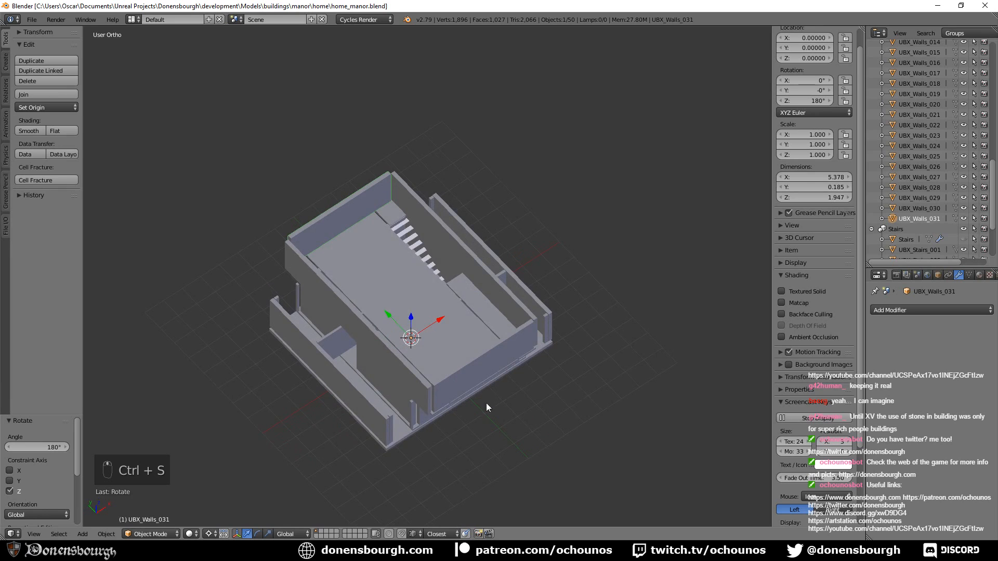
pyautogui.moveTo(485, 404); pyautogui.dragTo(509, 332, button='middle')
pyautogui.hotkey('ctrl', 's')
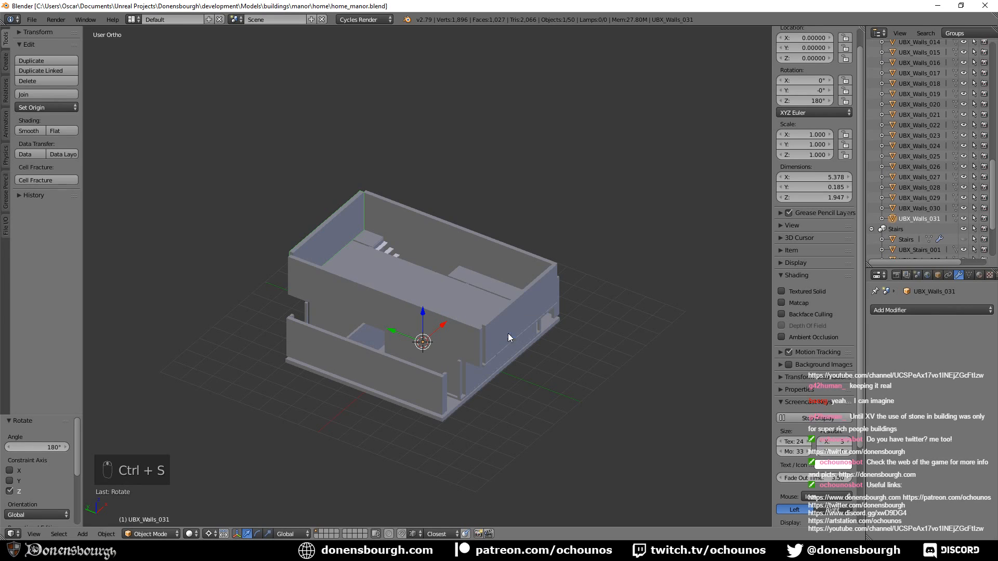
# - Export the model as FBX over the existing home_manor.fbx in the manor home folder
pyautogui.click(38, 18)
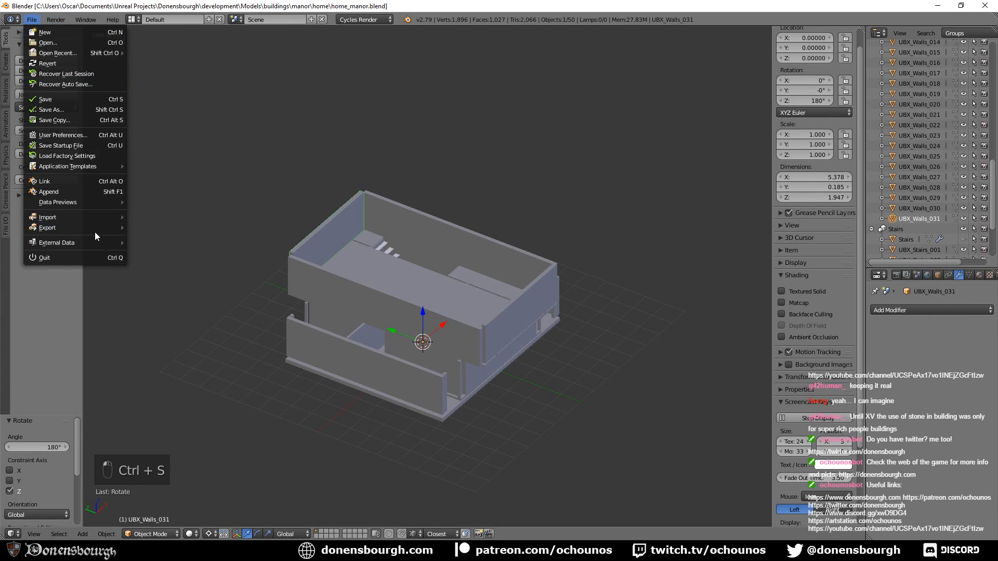
pyautogui.click(31, 19)
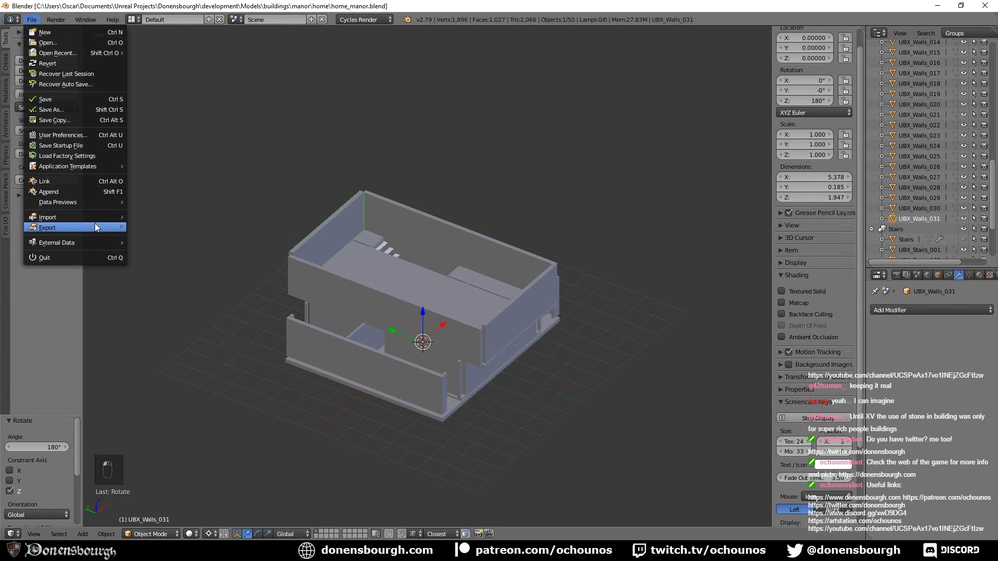
pyautogui.moveTo(83, 227)
pyautogui.click(157, 248)
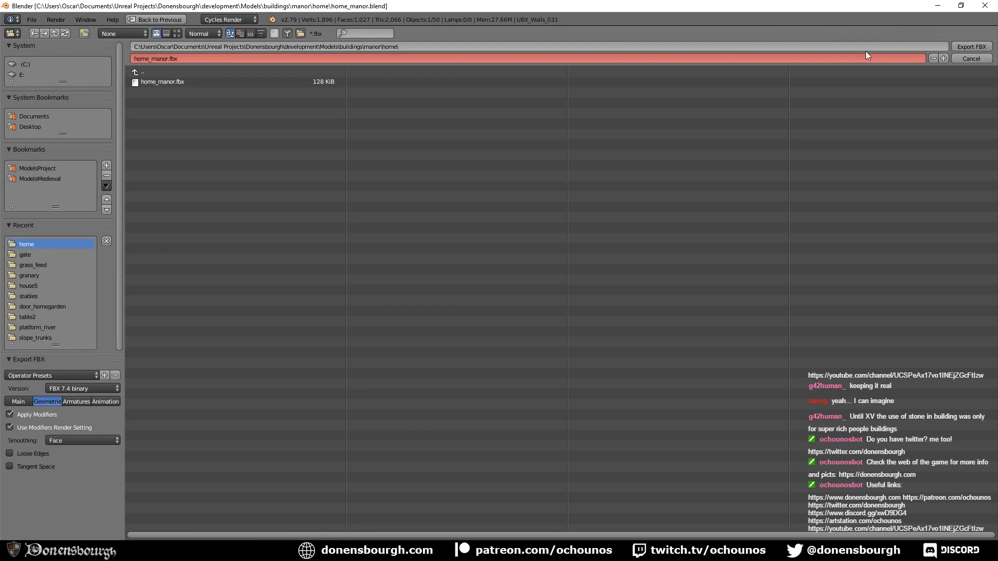
pyautogui.click(970, 46)
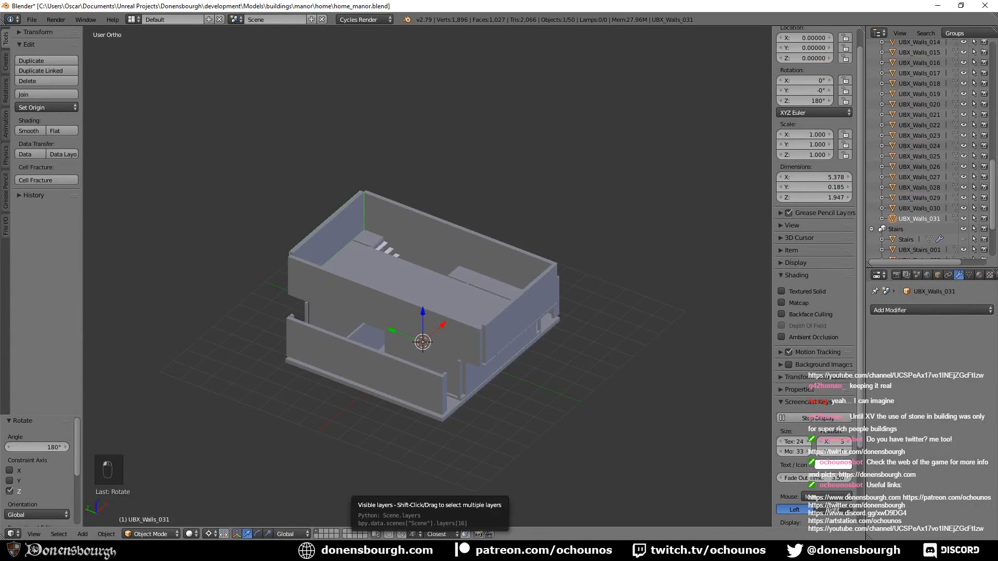
# - Switch to Unreal Editor and reimport the home_manor static mesh in the Manor folder
pyautogui.hotkey('alt', 'Tab')
pyautogui.rightClick(474, 439)
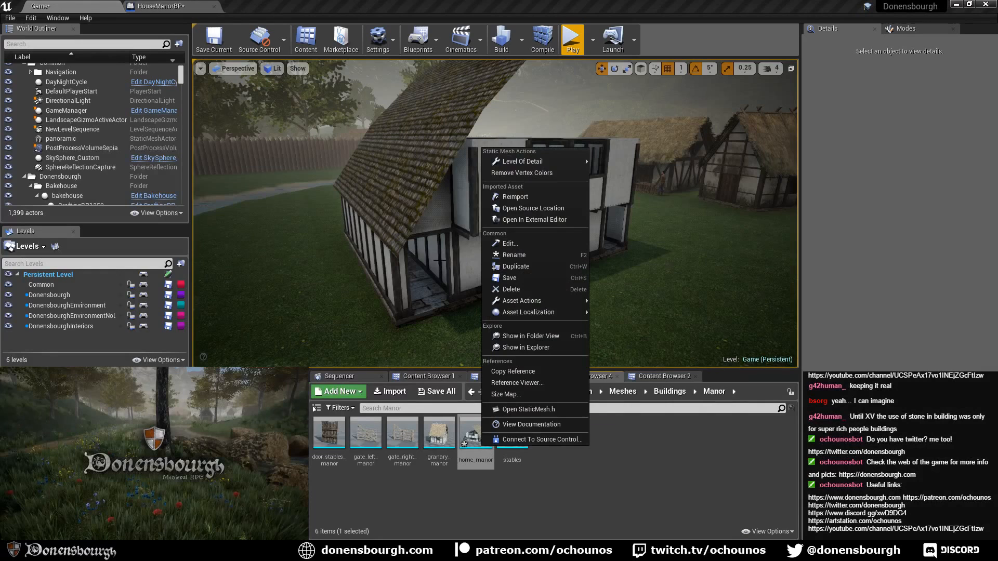
pyautogui.click(517, 206)
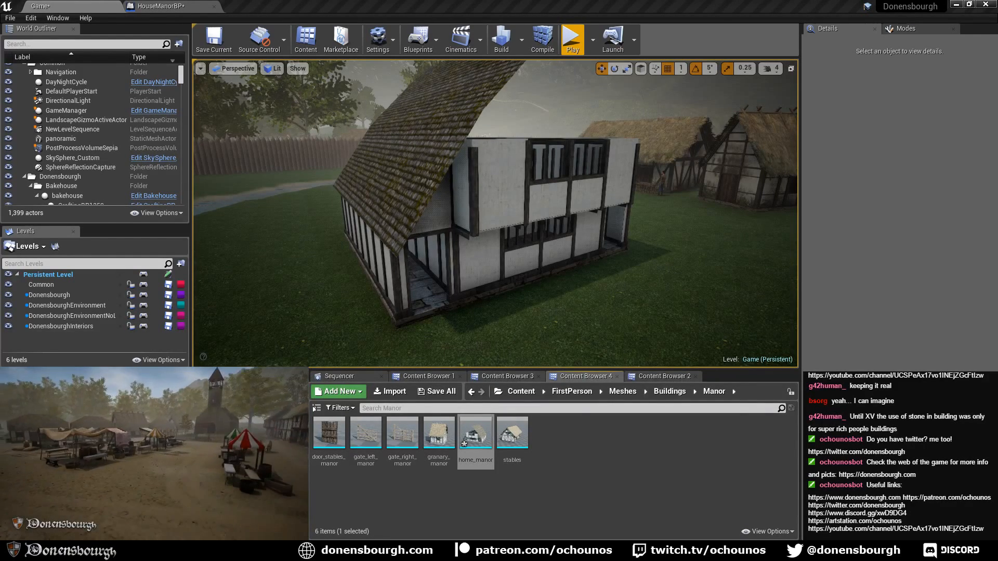
# - Focus on the manor house, play the level and walk against its outer walls and into the entrances to test collisions
pyautogui.click(376, 264)
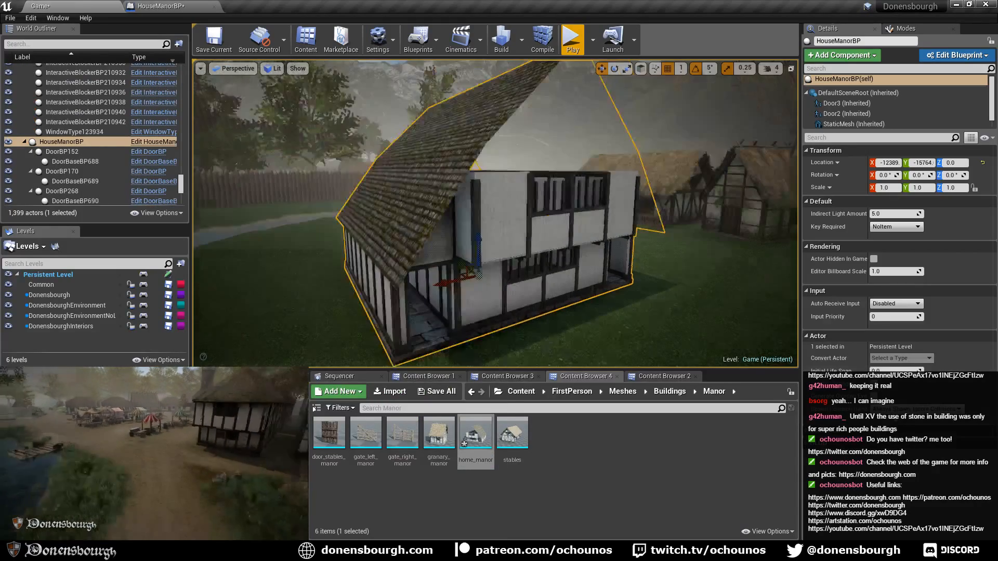
pyautogui.press('f')
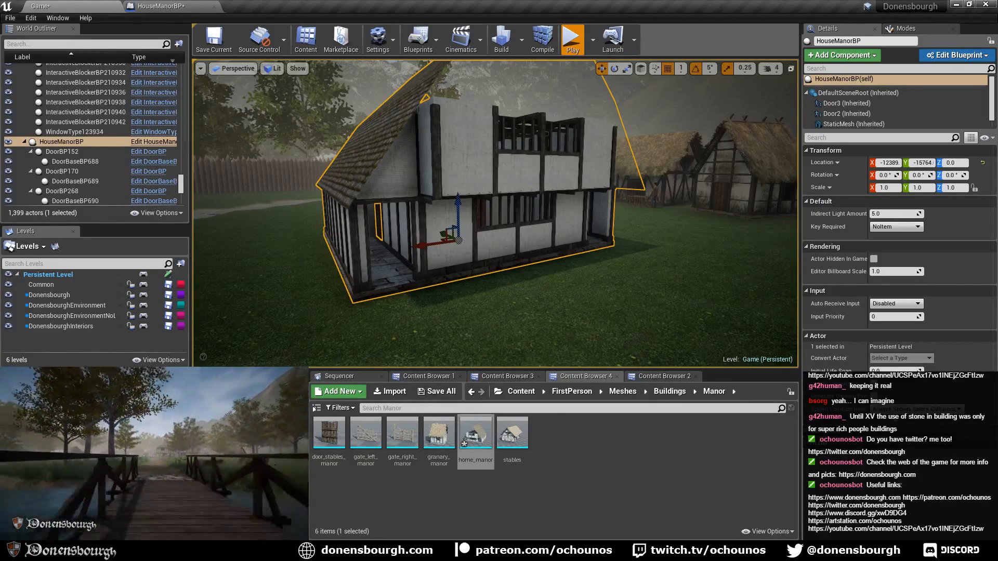
pyautogui.click(572, 39)
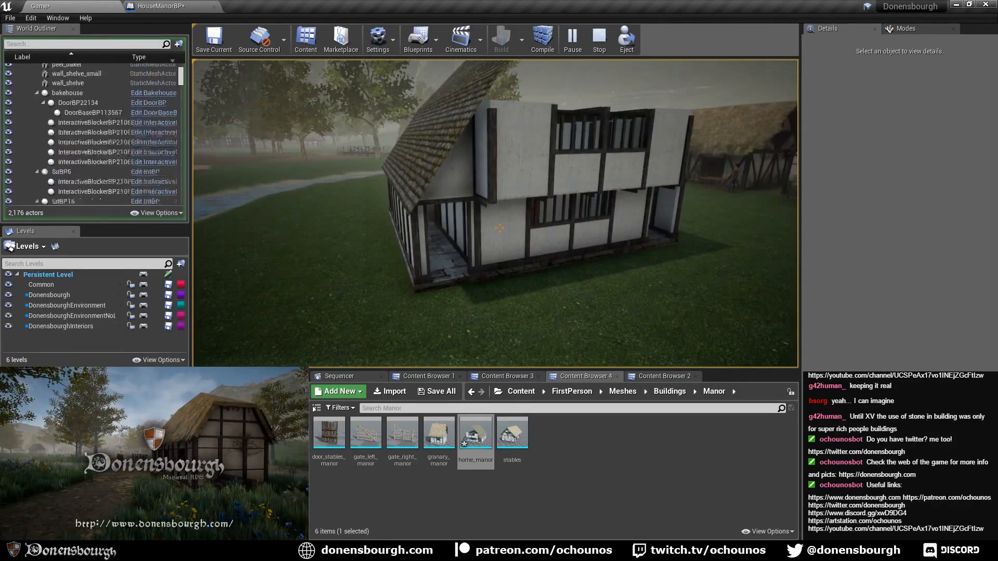
pyautogui.press('w')
pyautogui.hotkey('shift', 'w')
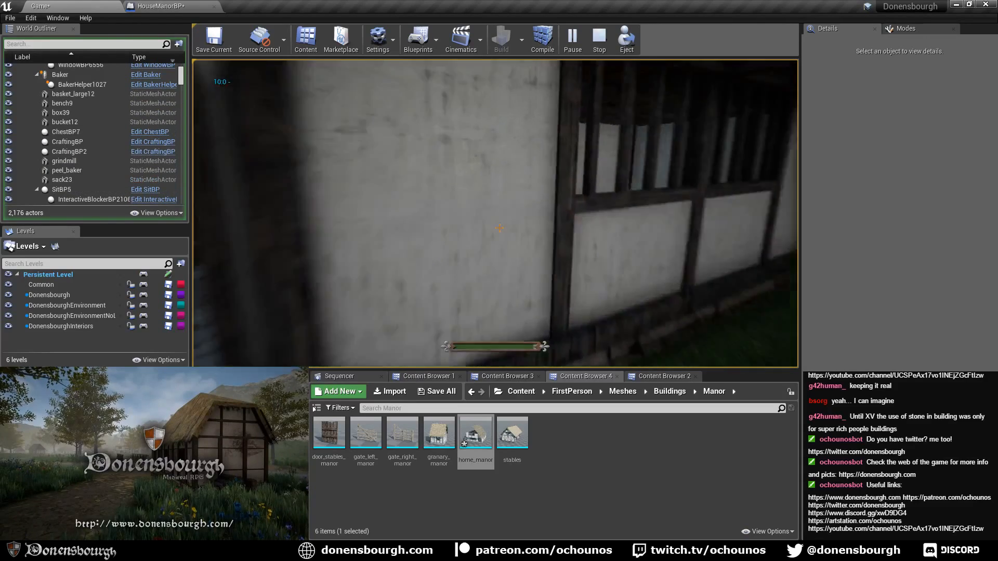
pyautogui.press('s')
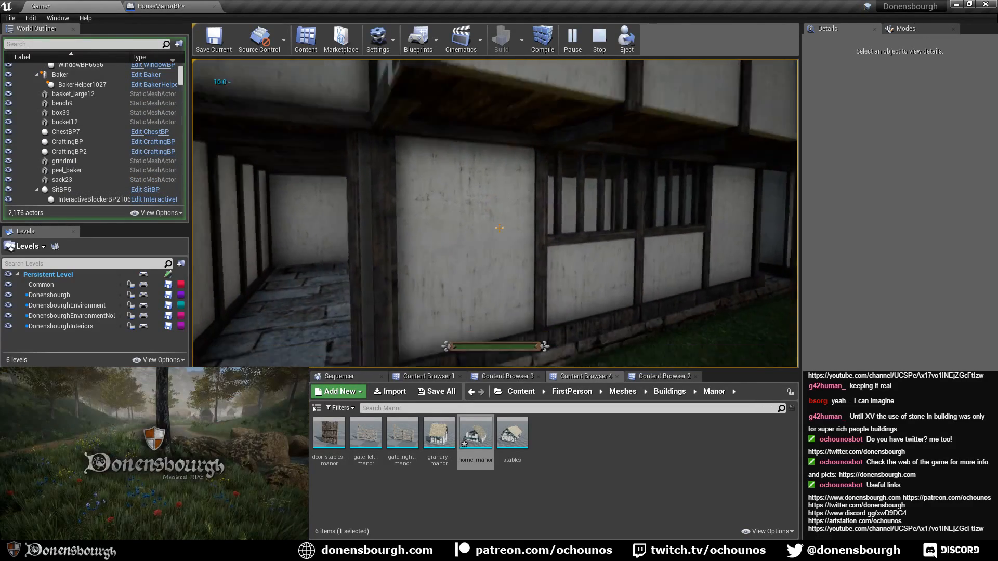
pyautogui.press('w')
pyautogui.press('w')
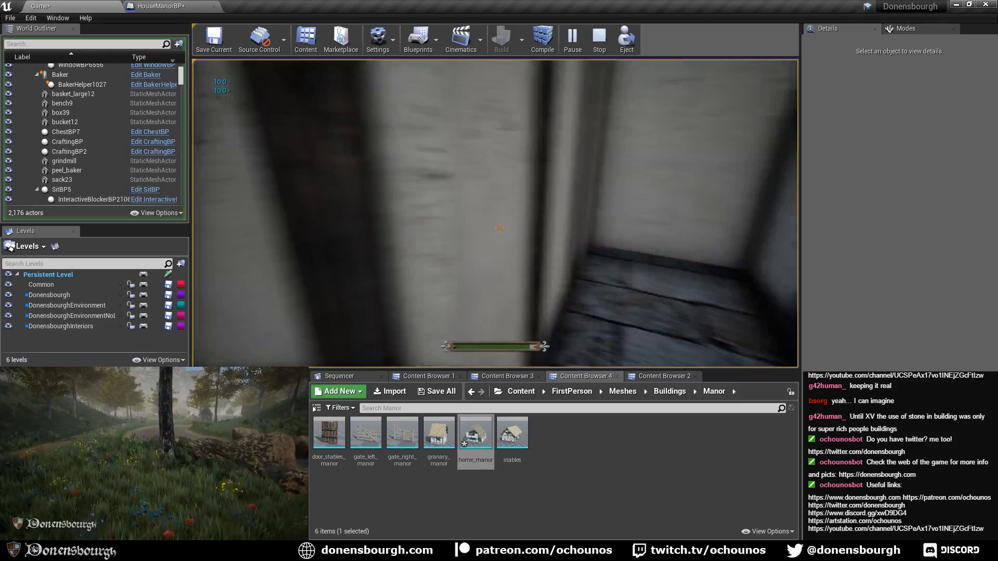
pyautogui.press('w')
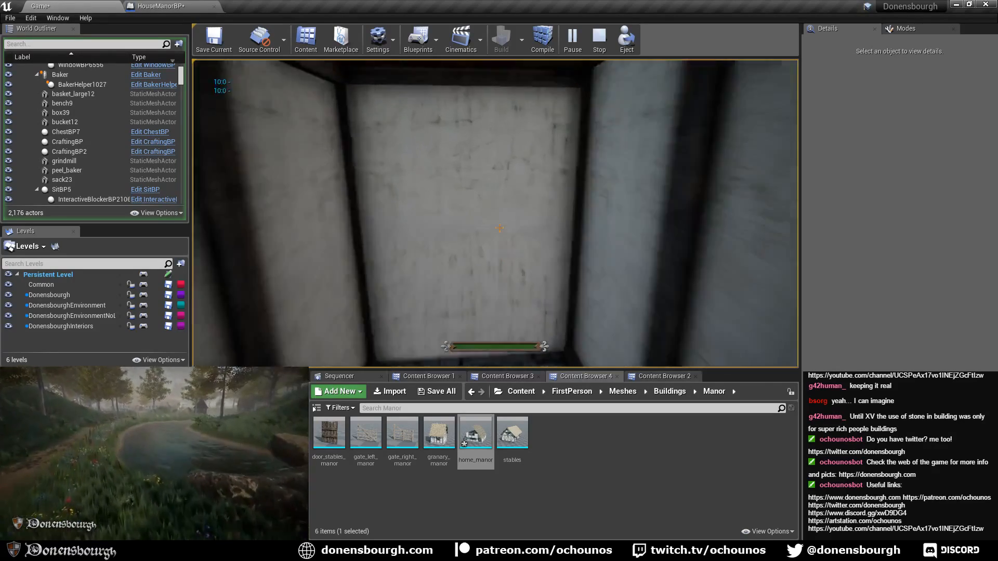
pyautogui.press('w')
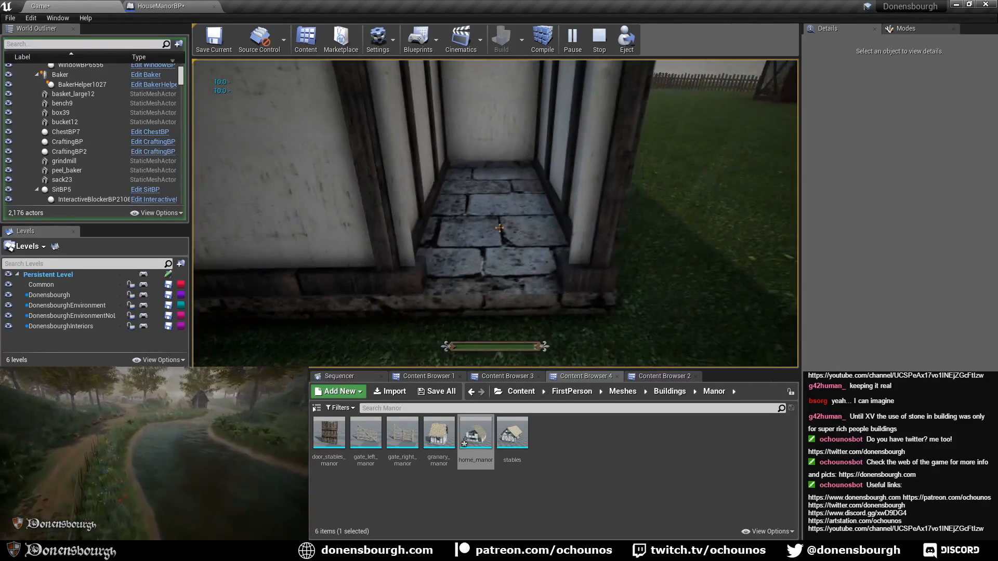
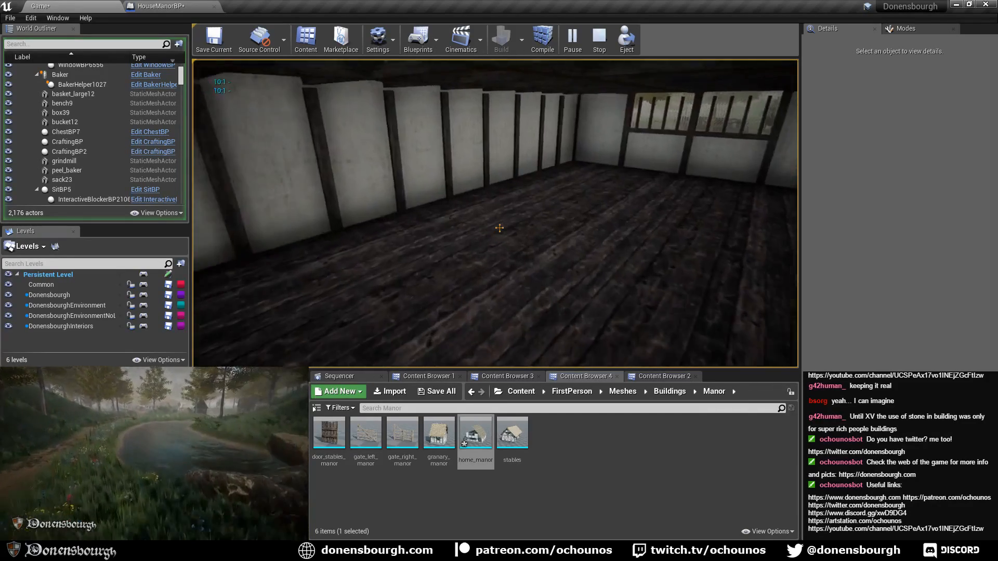
# - Walk through the manor's upper floor, staircase area and ground-floor rooms to test the interior collisions
pyautogui.press('w')
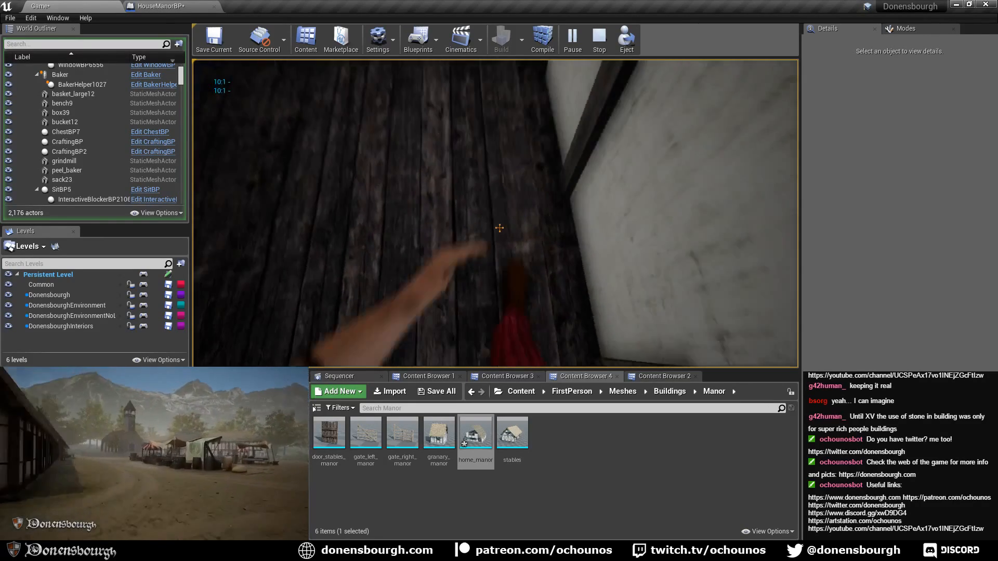
pyautogui.press('w')
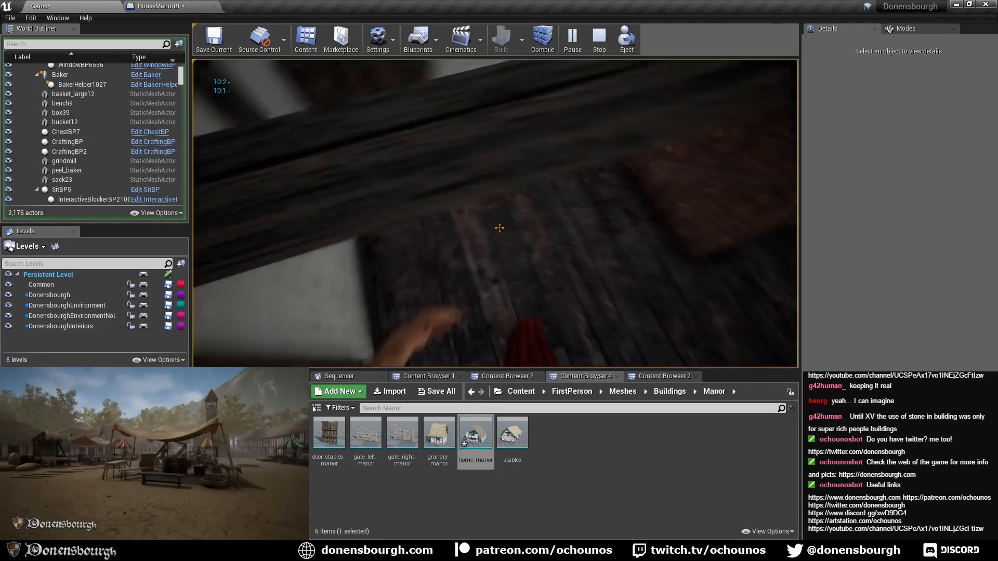
pyautogui.press('w')
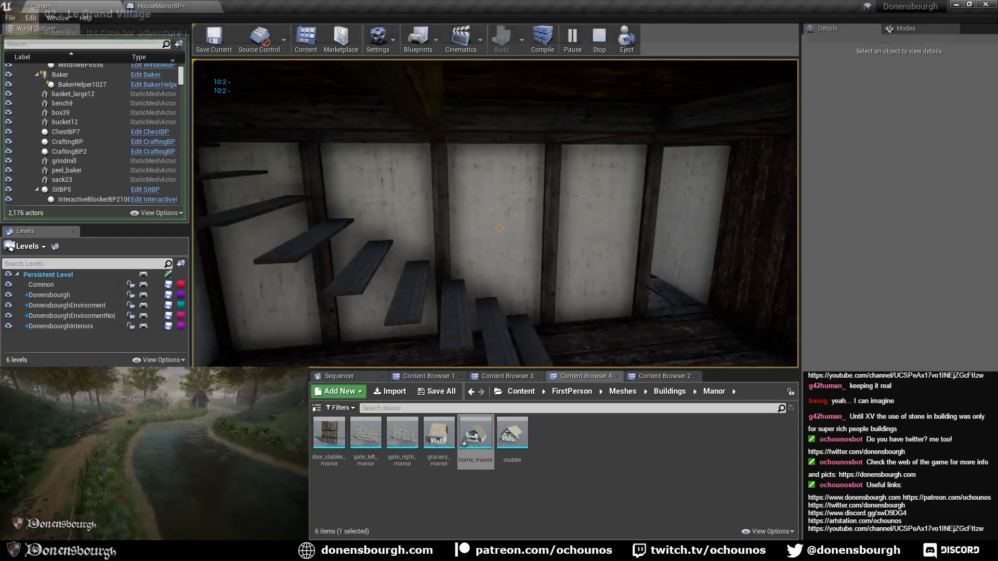
pyautogui.press('w')
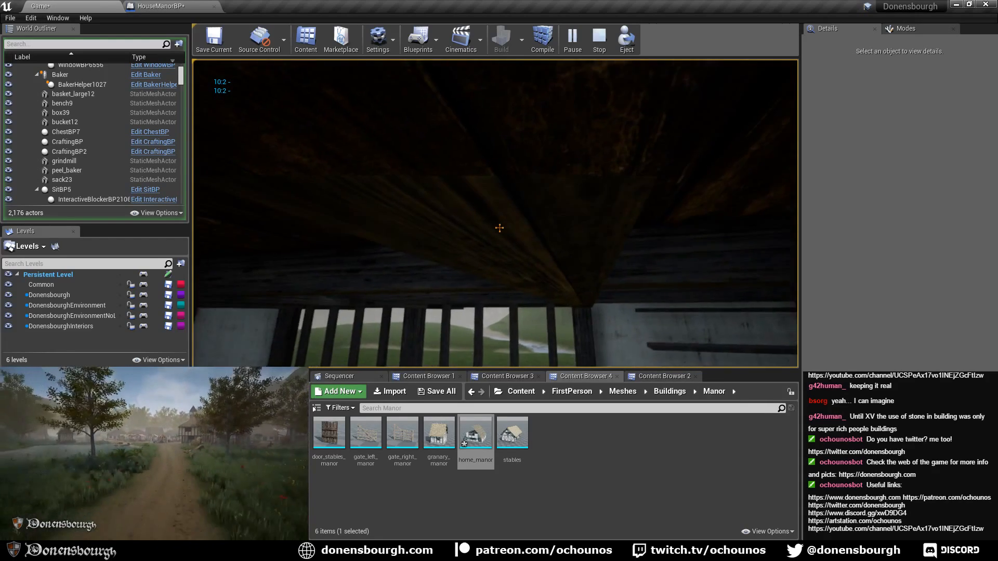
pyautogui.press('w')
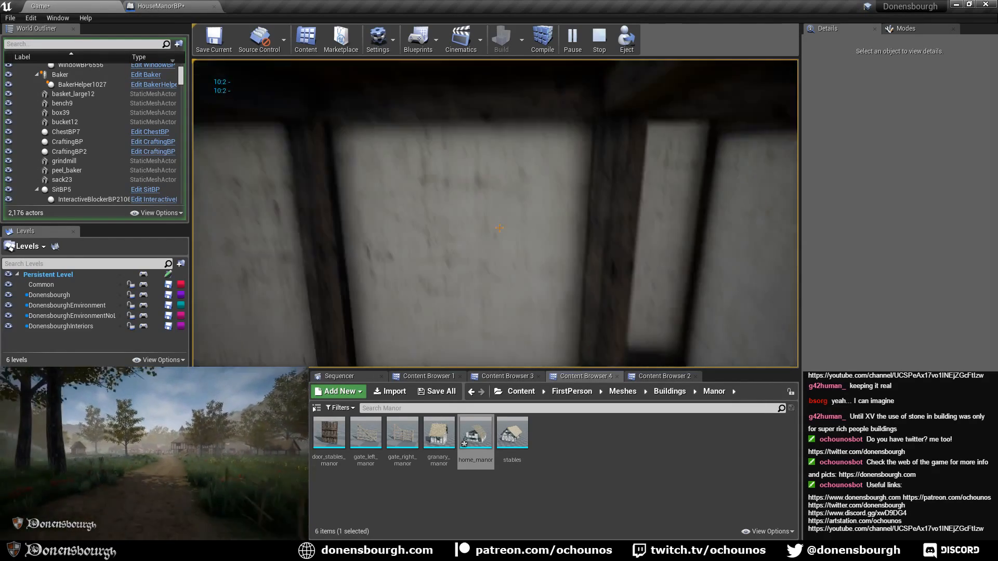
pyautogui.hotkey('shift', 'F1')
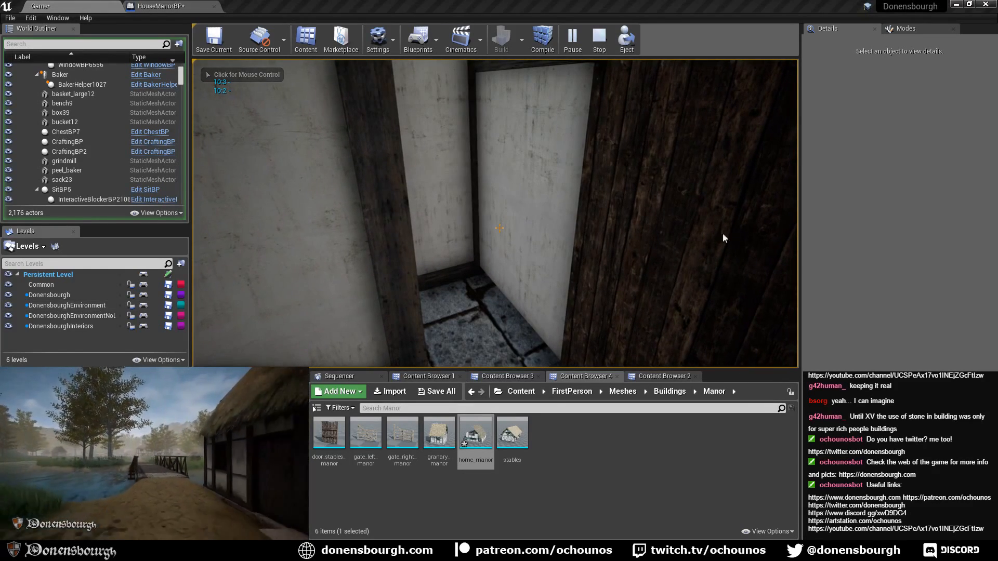
pyautogui.click(675, 273)
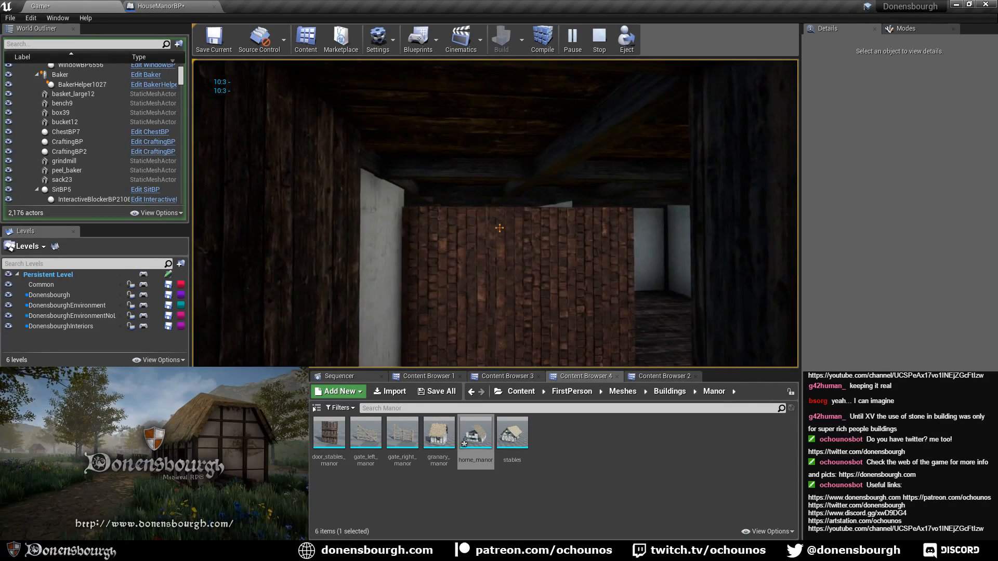
pyautogui.press('w')
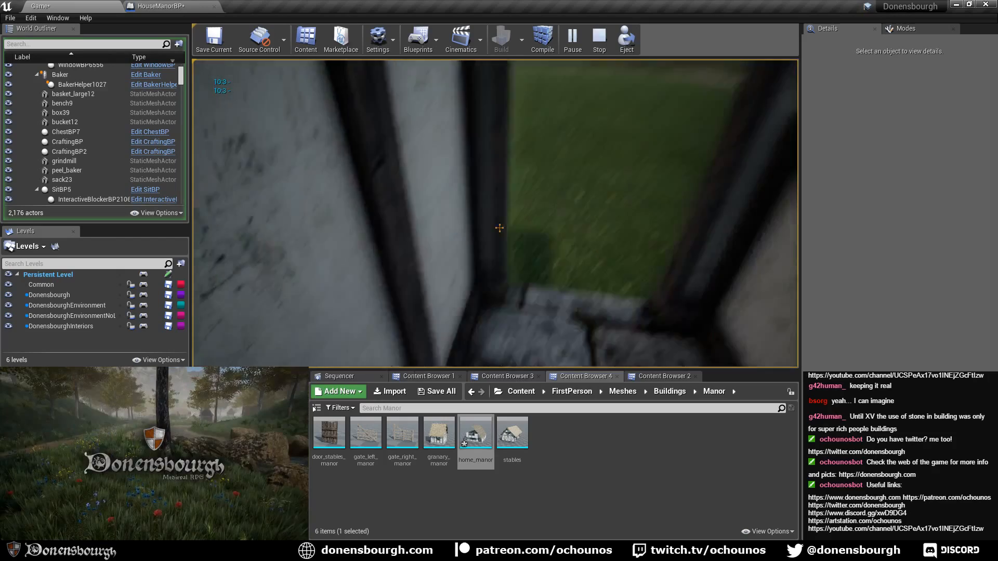
# - Walk out of the manor house and around its outer walls to test the exterior collisions
pyautogui.hotkey('shift', 'w')
pyautogui.press('s')
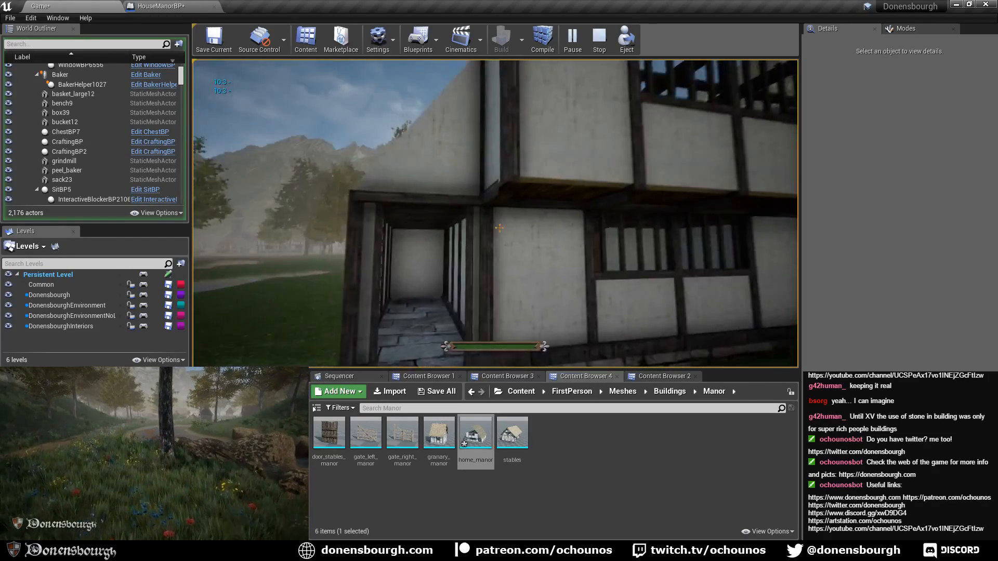
pyautogui.press('s')
pyautogui.press('w')
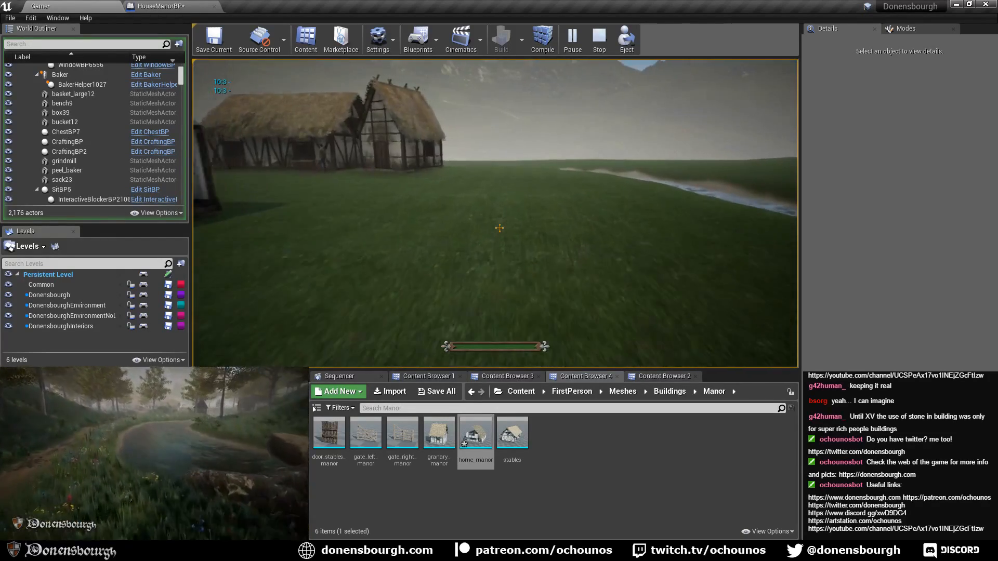
pyautogui.press('s')
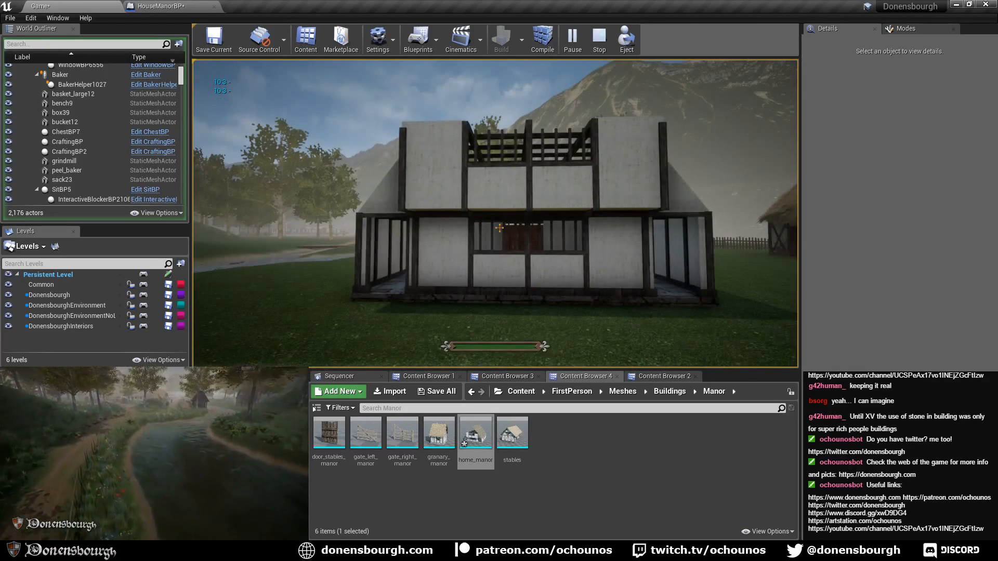
pyautogui.press('w')
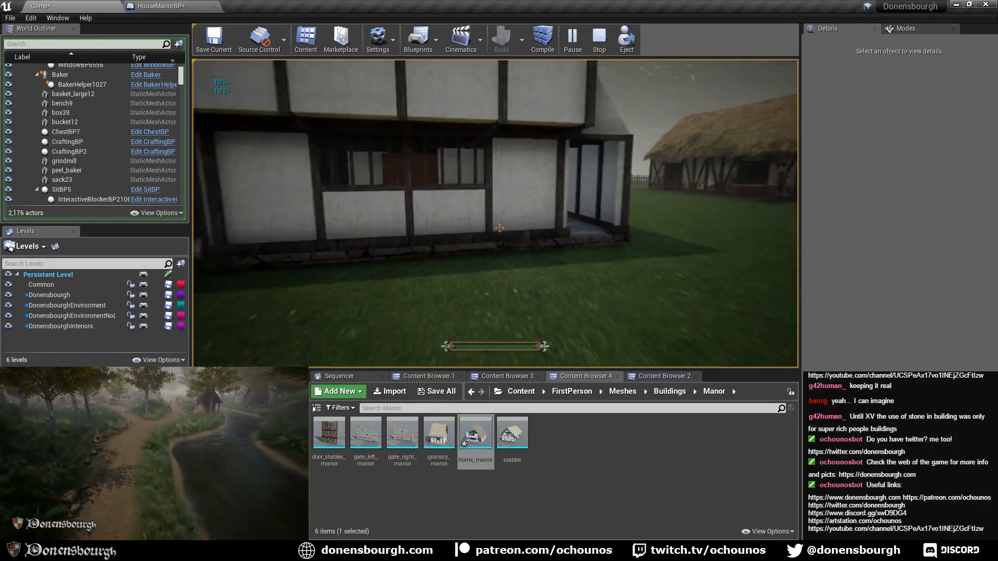
pyautogui.press('w')
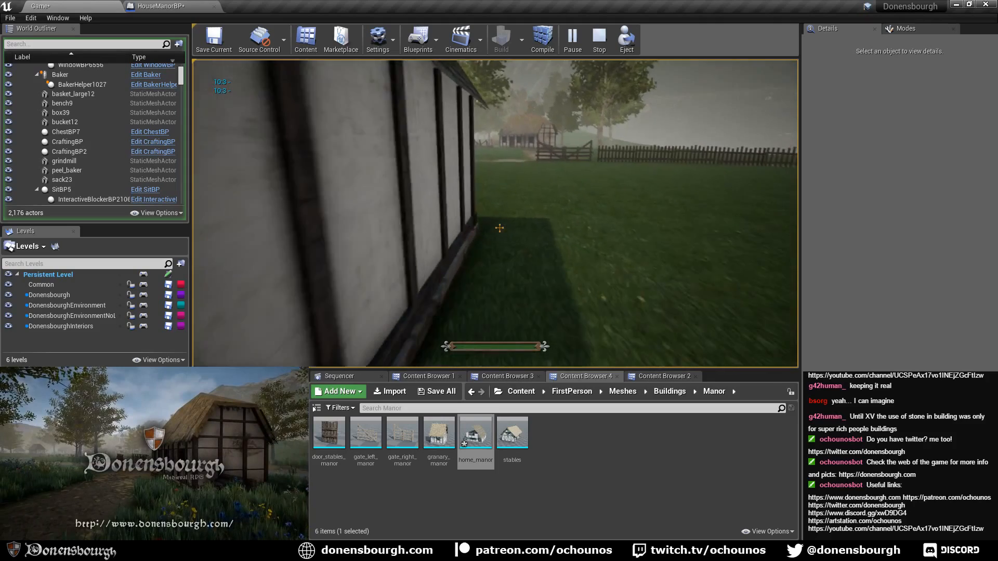
pyautogui.press('w')
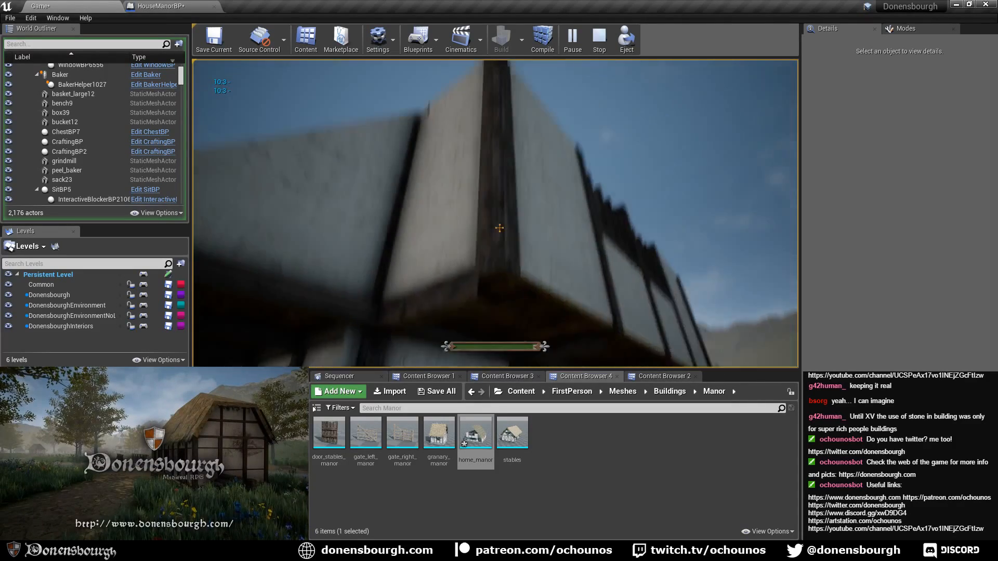
pyautogui.hotkey('shift', 'w')
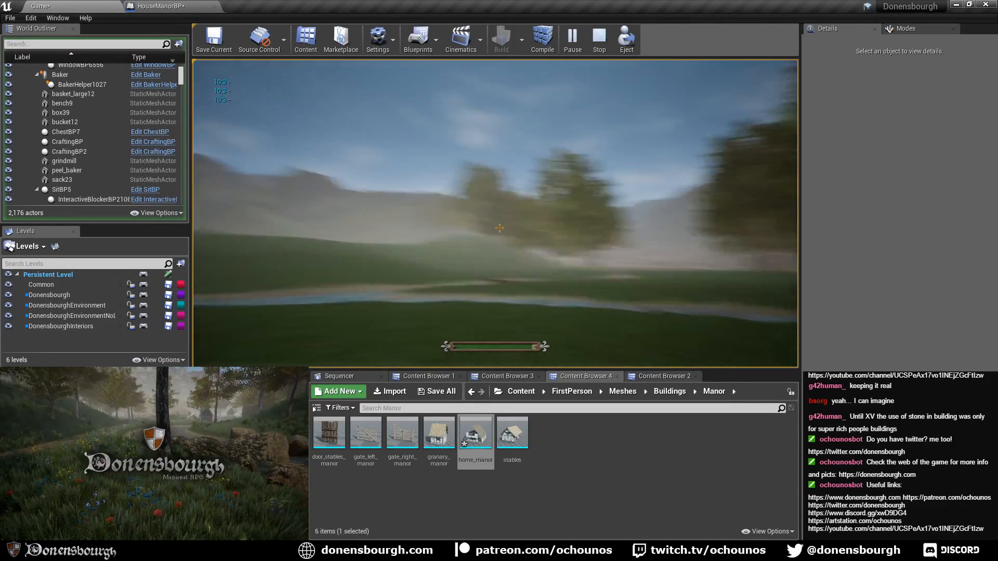
pyautogui.hotkey('shift', 'w')
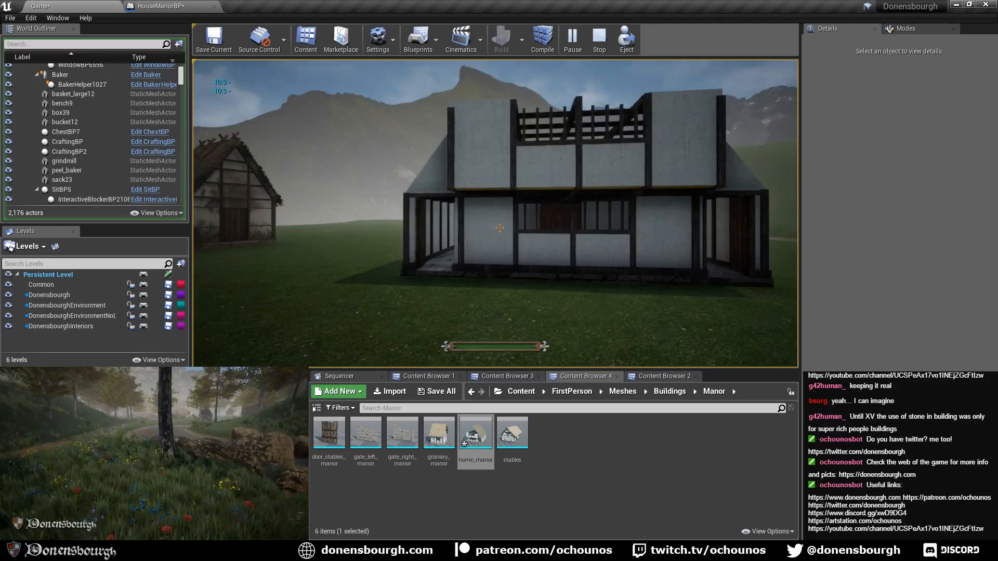
# - Walk through the manor's side entrances and stone-floored corridors to the staircase to test the passages' collisions
pyautogui.press('w')
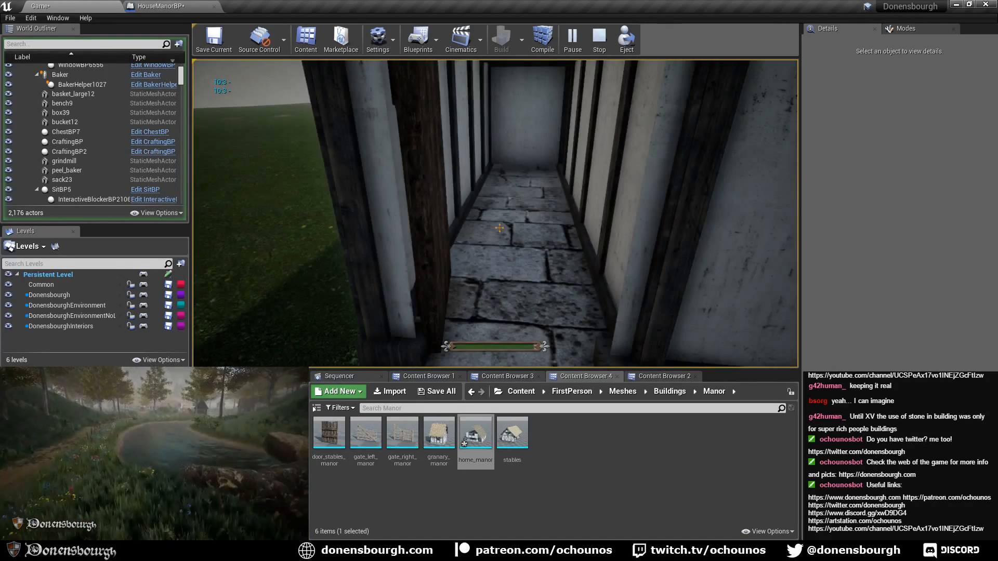
pyautogui.press('w')
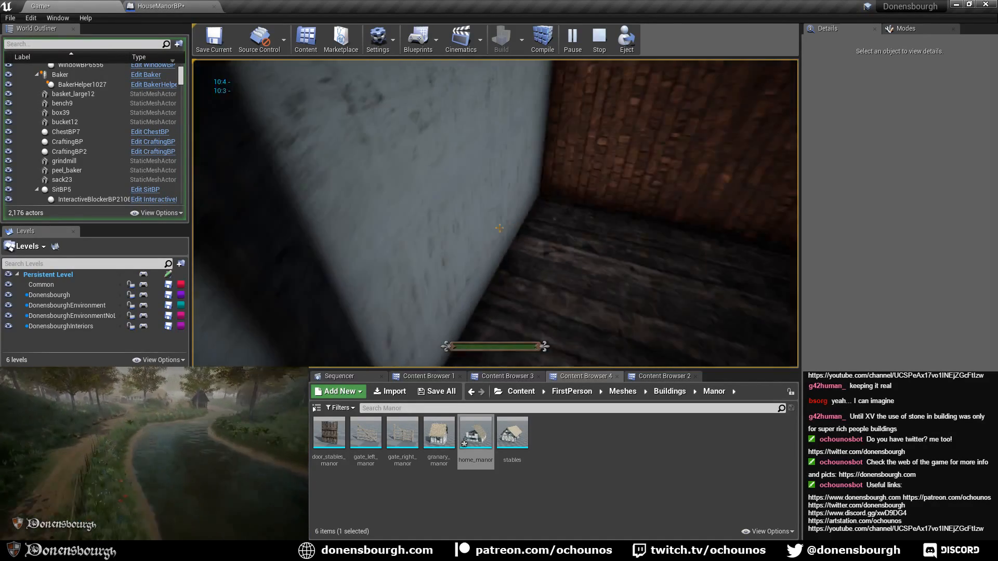
pyautogui.press('w')
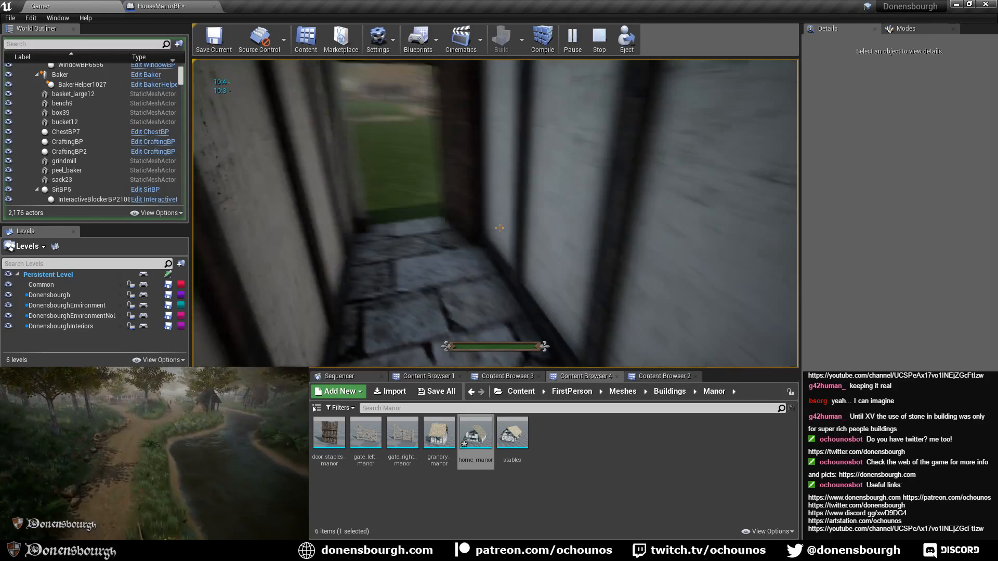
pyautogui.press('w')
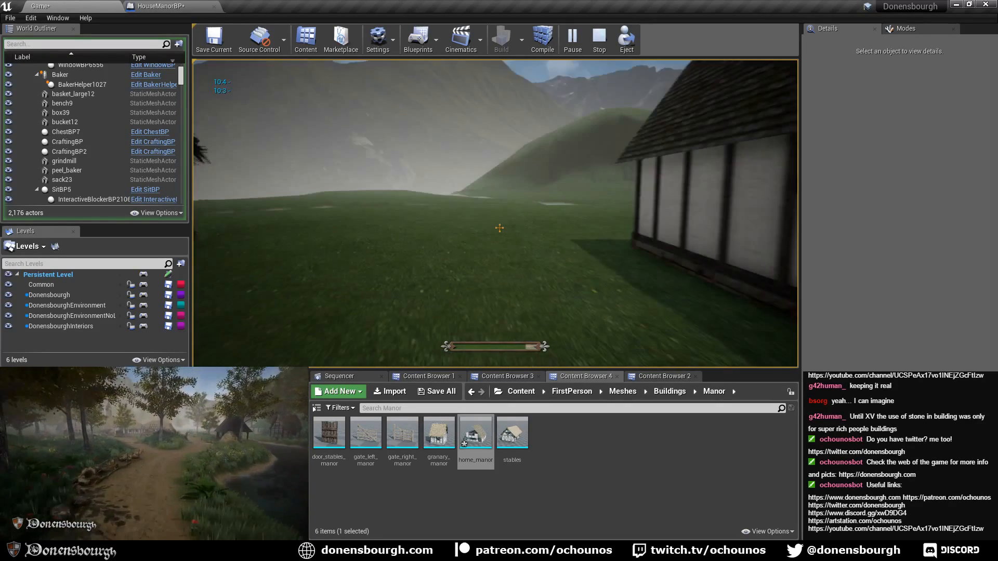
pyautogui.press('w')
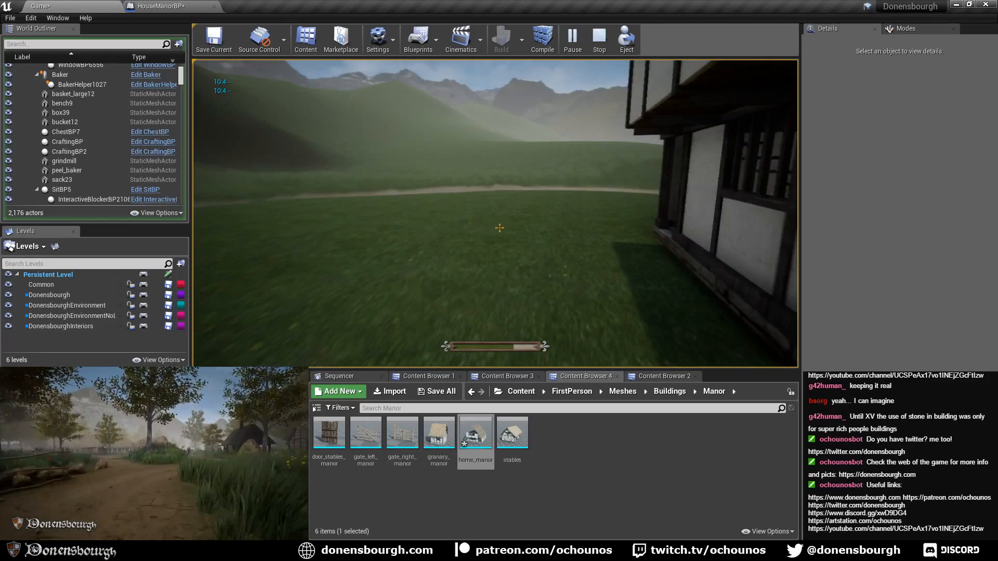
pyautogui.press('w')
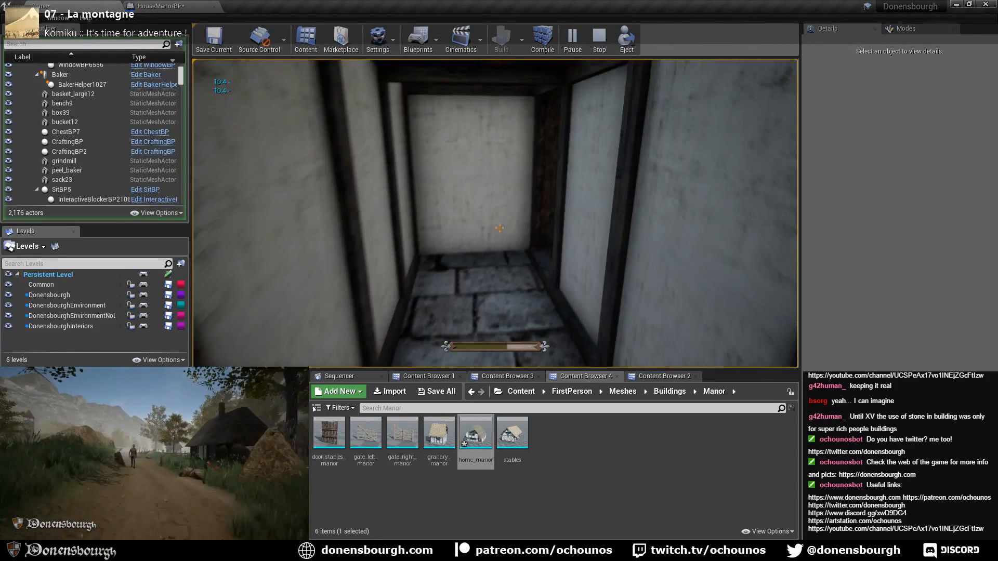
pyautogui.press('w')
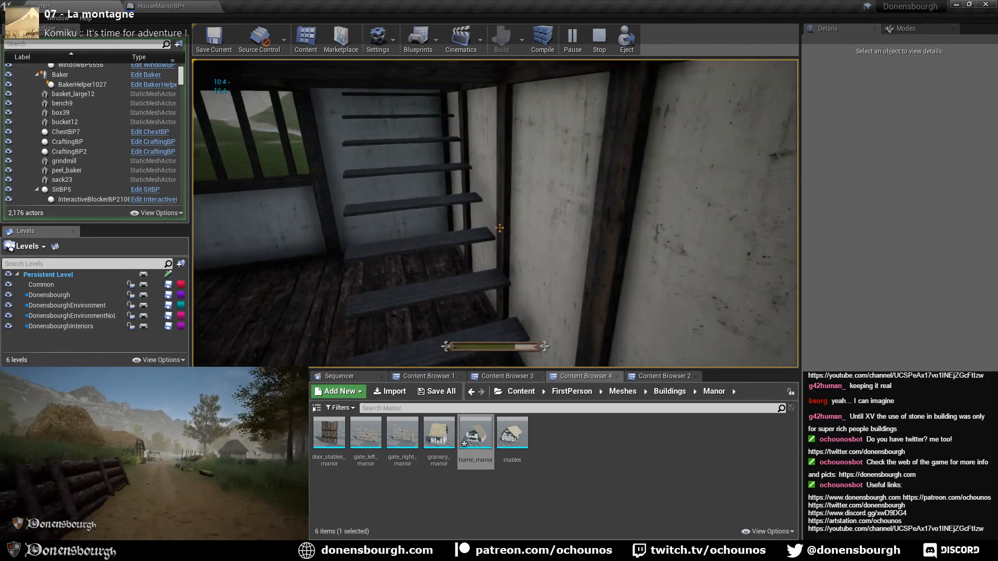
# - Climb to the manor's upper floor and walk against its walls and barred windows at both ends to test collisions
pyautogui.press('w')
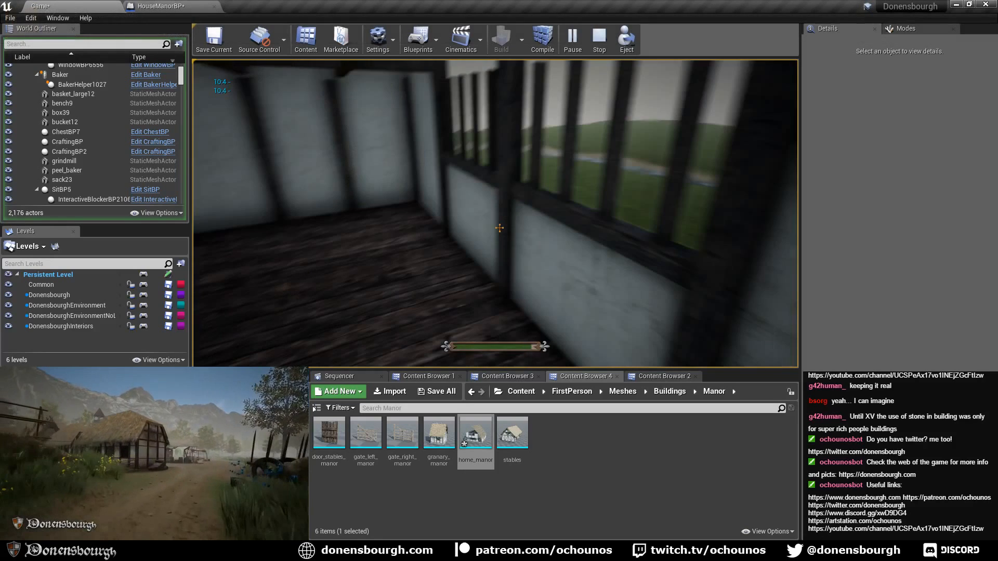
pyautogui.press('w')
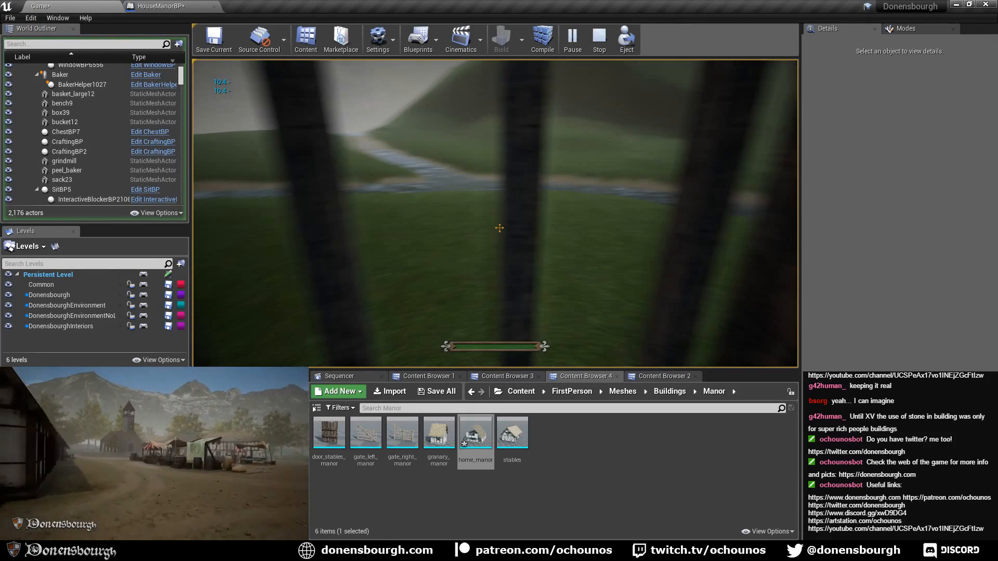
pyautogui.press('w')
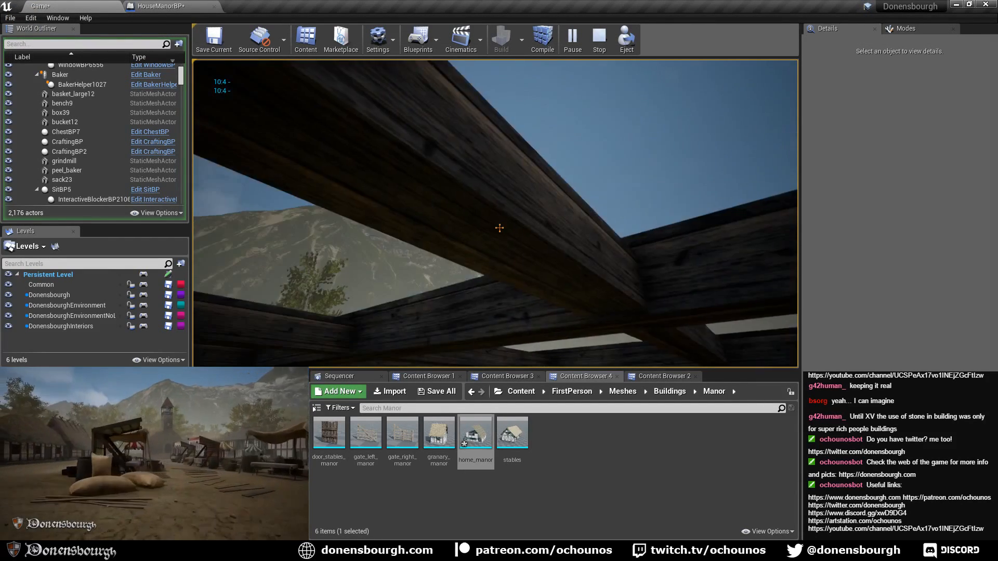
pyautogui.press('w')
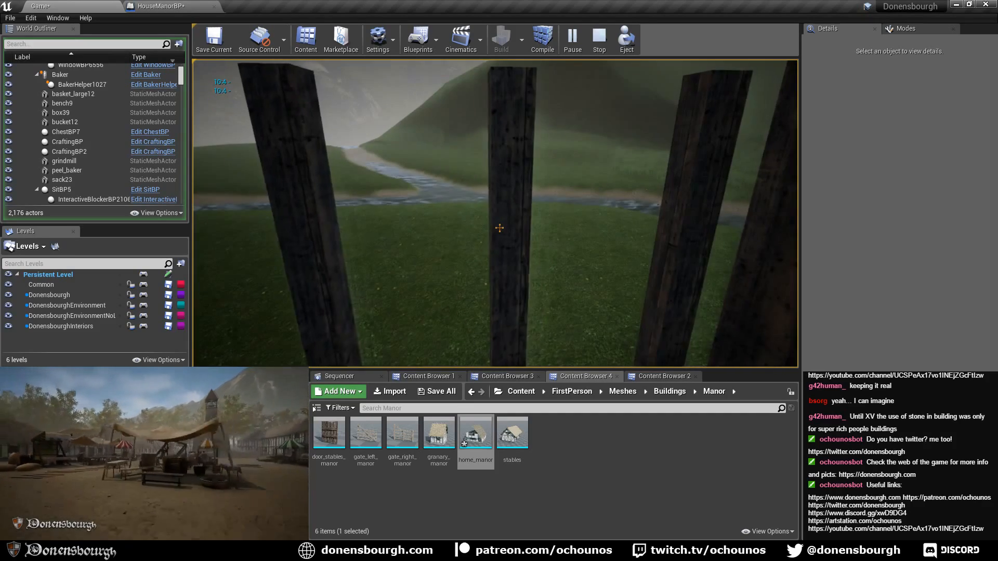
pyautogui.hotkey('shift', 'w')
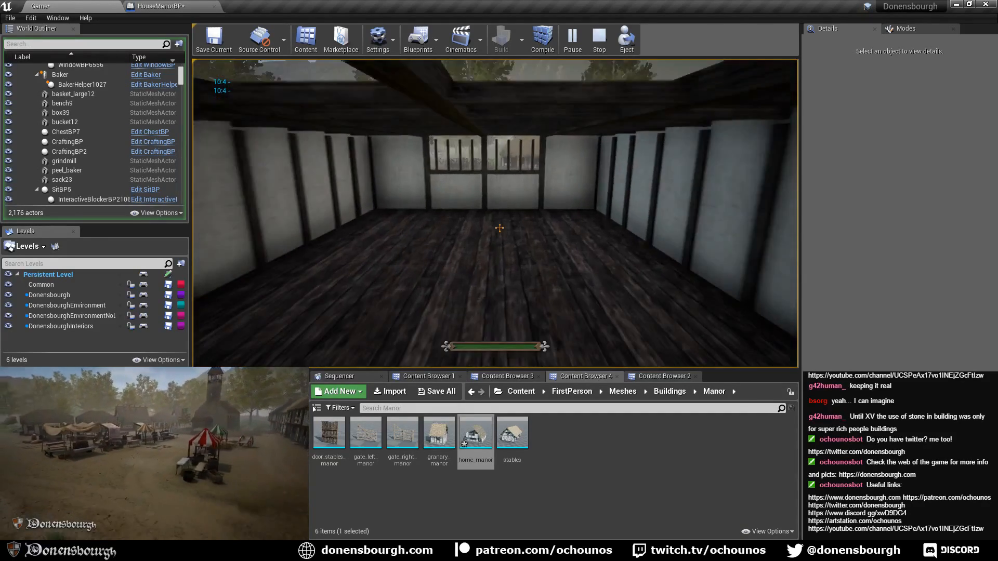
pyautogui.press('w')
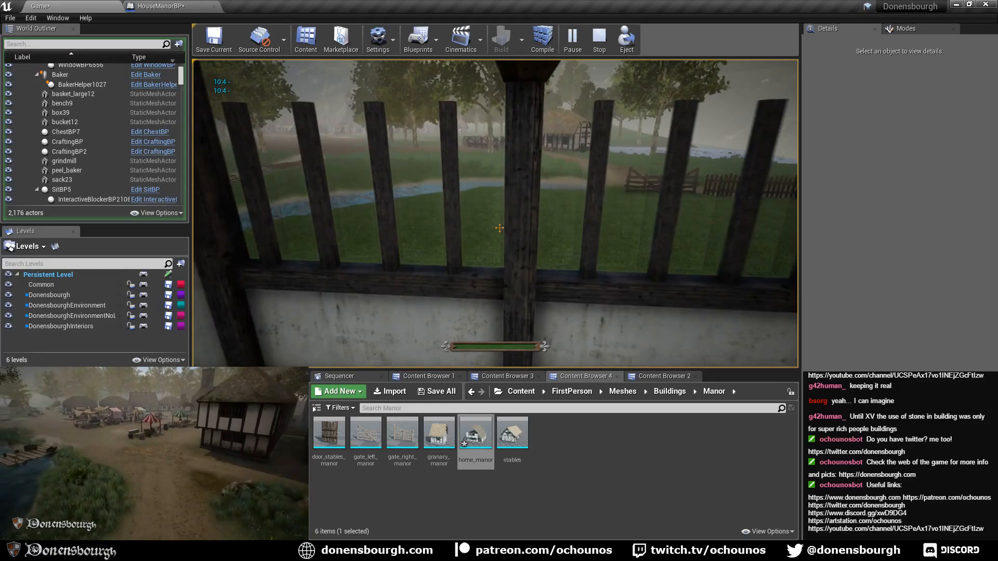
pyautogui.press('w')
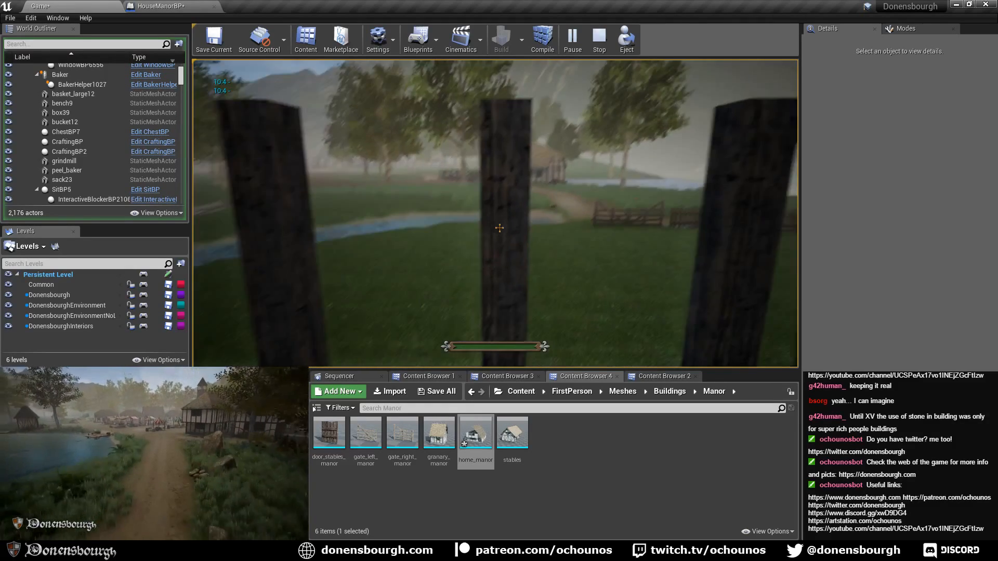
pyautogui.press('w')
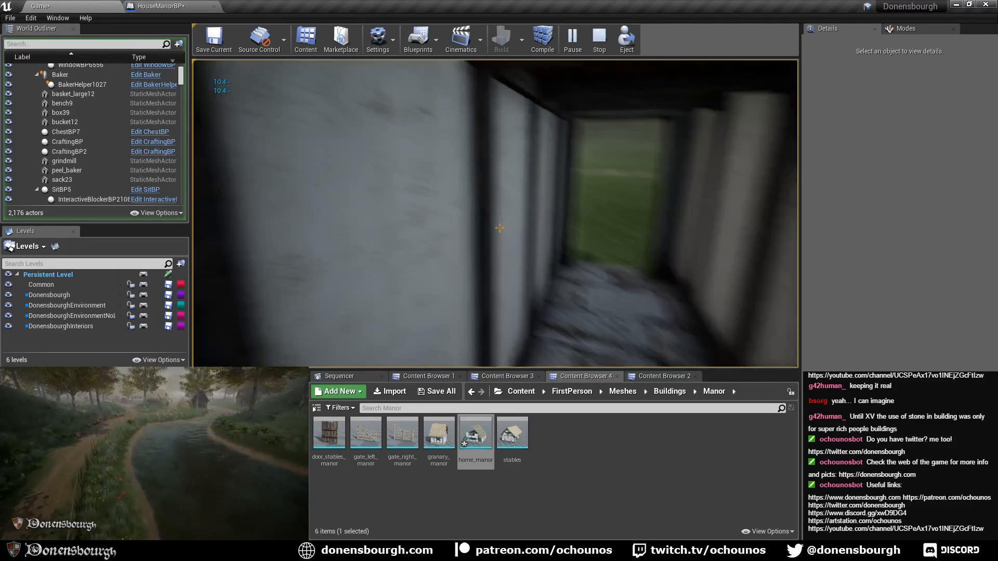
# - Leave the manor, end the play session and inspect the building from outside in the level viewport
pyautogui.hotkey('shift', 'w')
pyautogui.hotkey('shift', 's')
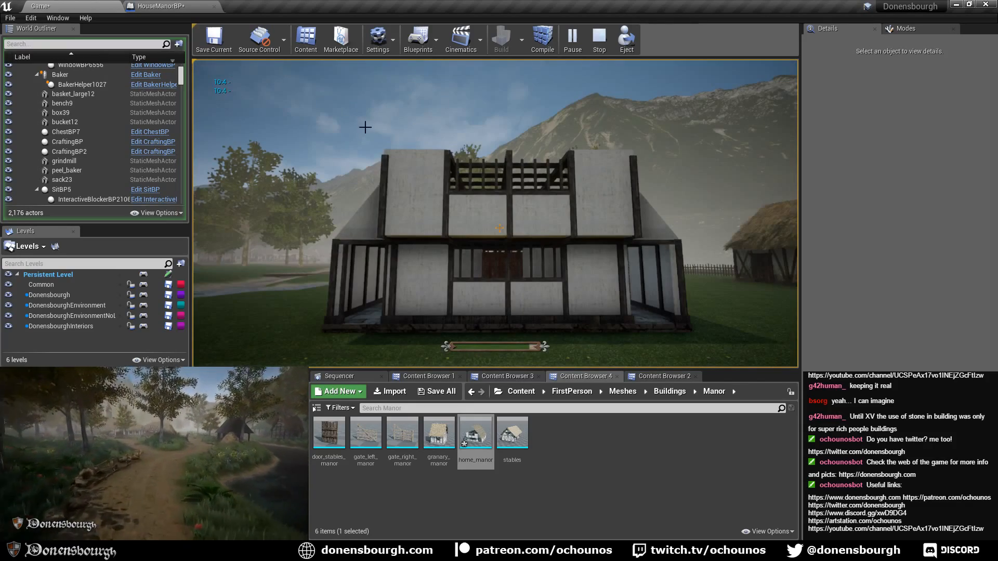
pyautogui.press('Escape')
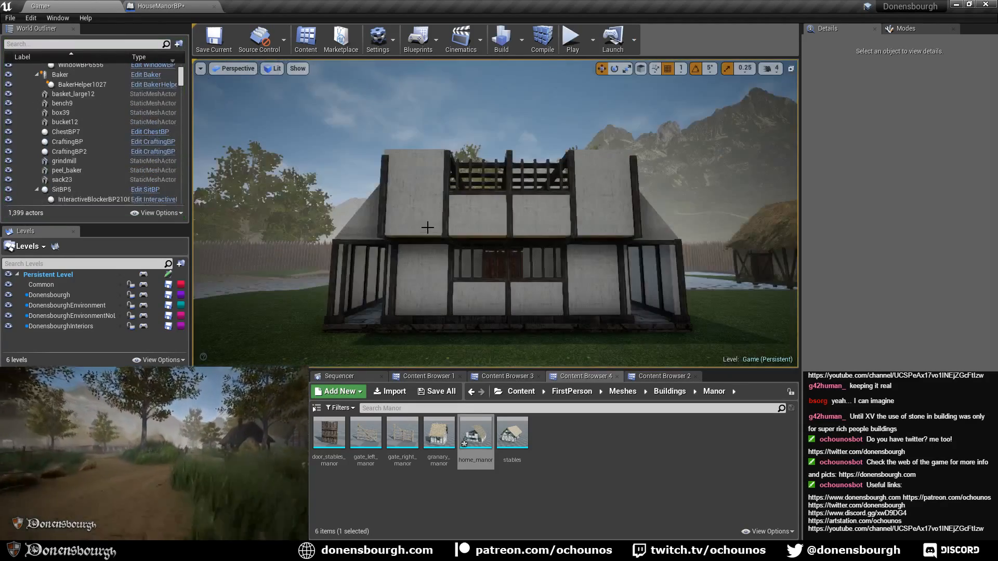
pyautogui.moveTo(427, 227); pyautogui.dragTo(445, 140, button='right')
pyautogui.press('s')
pyautogui.press('s')
pyautogui.press('w')
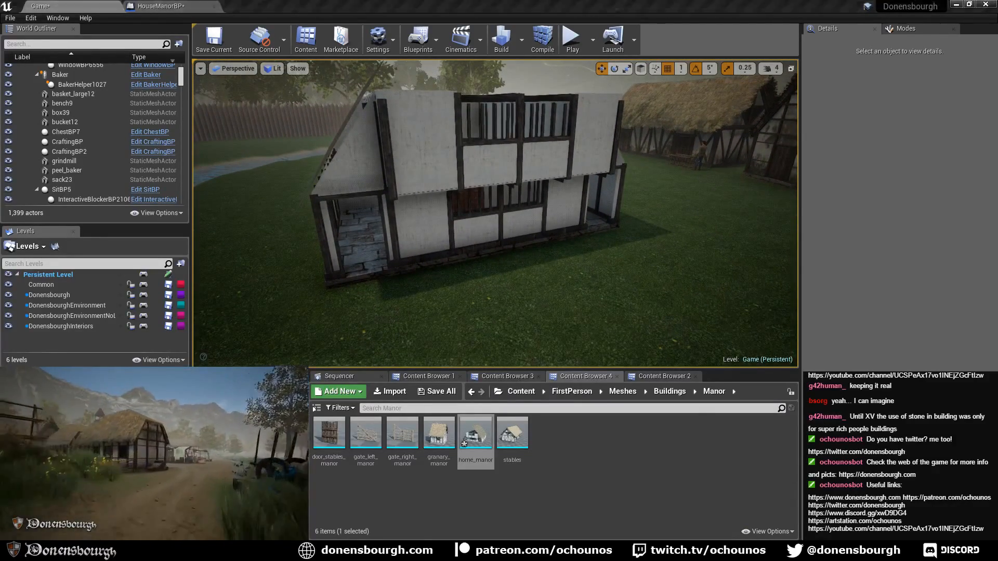
# - Switch to Blender, hide and collapse the Proxies group, and show the Walls and Walls.001 meshes
pyautogui.hotkey('alt', 'Tab')
pyautogui.moveTo(498, 343); pyautogui.dragTo(408, 374, button='middle')
pyautogui.scroll(3, 423, 406)
pyautogui.scroll(5, 931, 127)
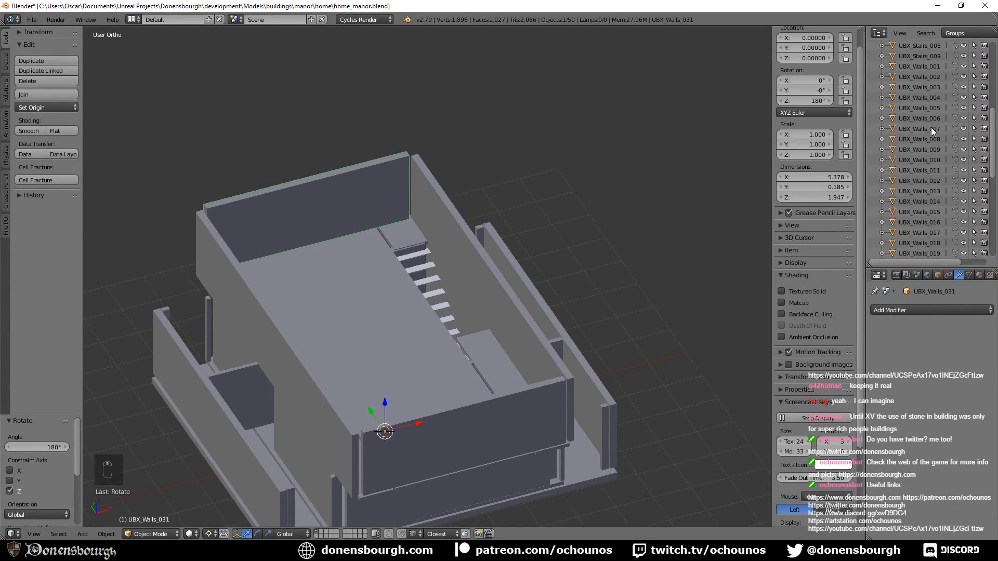
pyautogui.scroll(7, 931, 127)
pyautogui.click(964, 142)
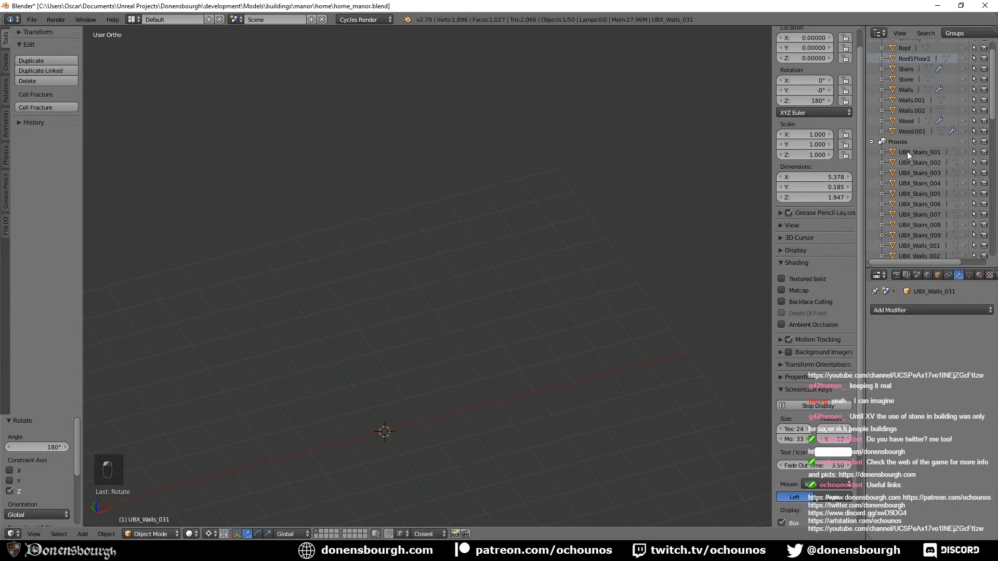
pyautogui.click(872, 141)
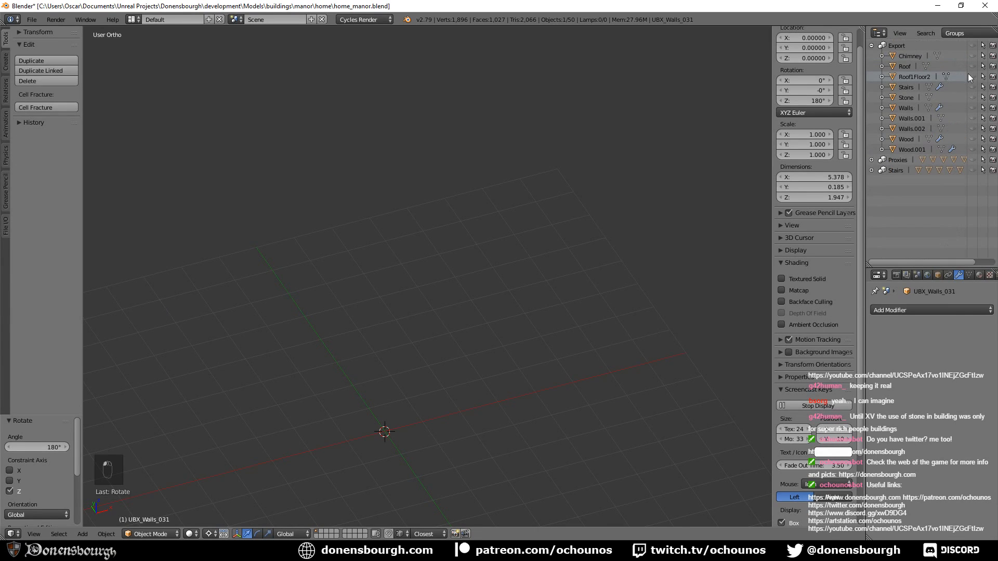
pyautogui.click(972, 108)
pyautogui.click(972, 118)
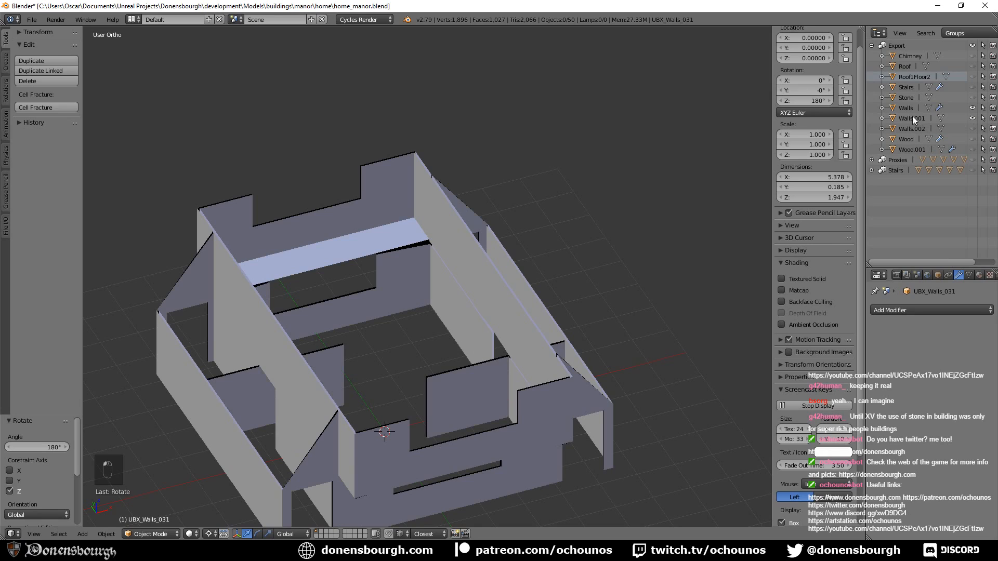
# - Show Walls.002 and join it into Walls.001 as the active object
pyautogui.click(913, 119)
pyautogui.keyDown('ctrl'); pyautogui.click(916, 128); pyautogui.keyUp('ctrl')
pyautogui.click(972, 128)
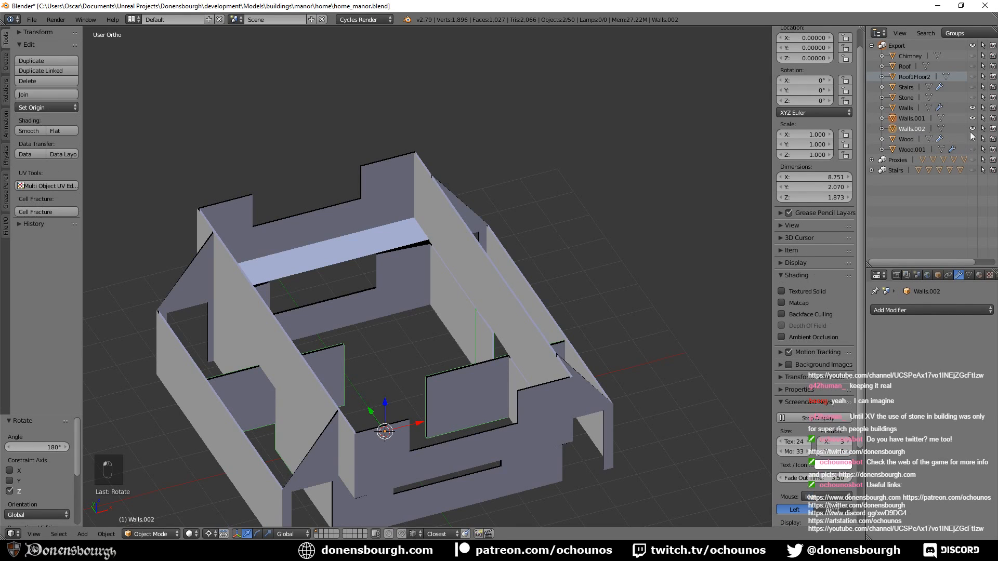
pyautogui.keyDown('ctrl'); pyautogui.click(913, 118); pyautogui.keyUp('ctrl')
pyautogui.click(41, 94)
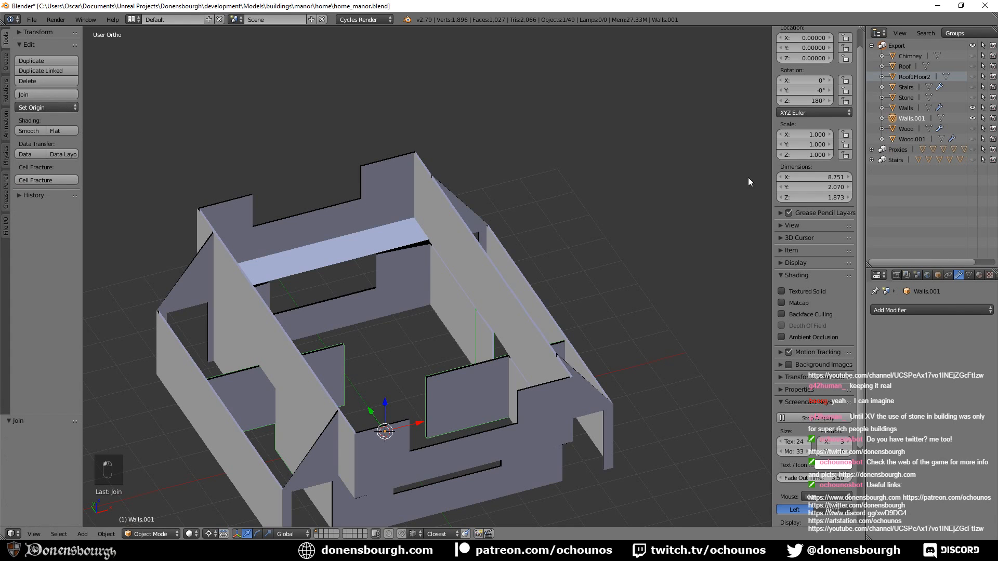
# - Show the Roof1Floor2 mesh with the walls and expand the Stairs group in the object list
pyautogui.moveTo(352, 270); pyautogui.dragTo(457, 267, button='middle')
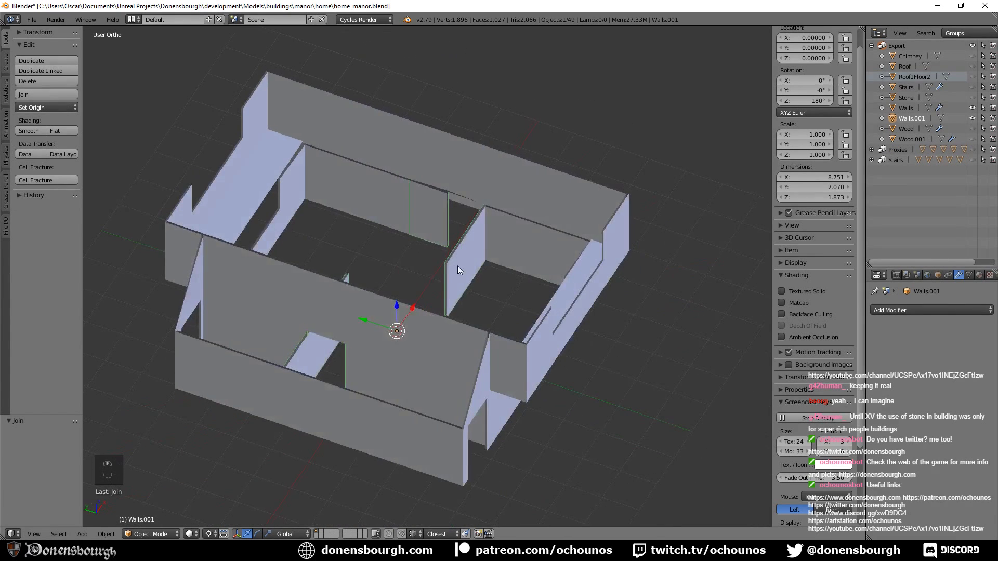
pyautogui.click(973, 77)
pyautogui.moveTo(354, 238); pyautogui.dragTo(412, 275, button='middle')
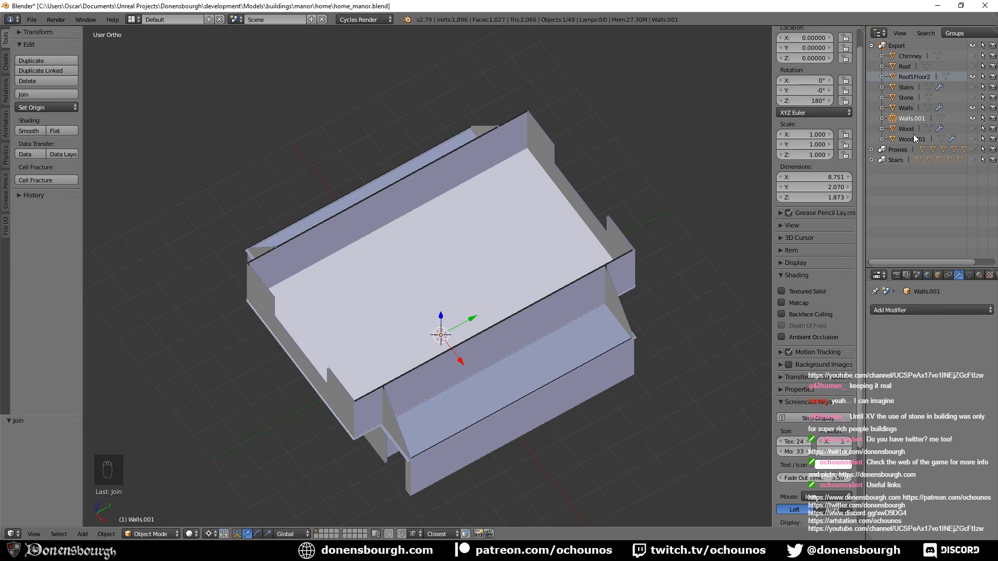
pyautogui.click(872, 160)
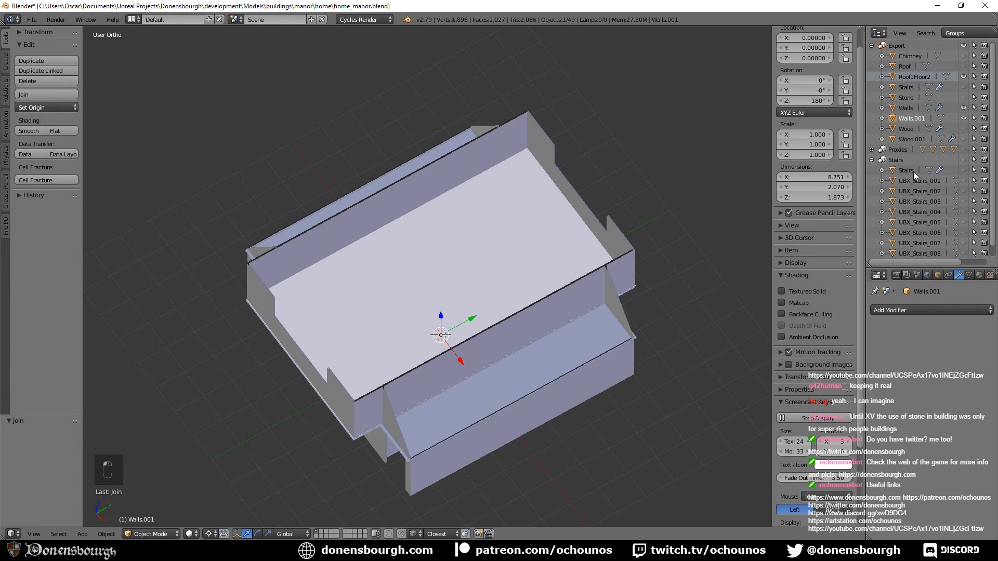
# - Show the Stairs mesh from the Stairs group and display the model in wireframe from the top
pyautogui.click(964, 170)
pyautogui.moveTo(477, 236); pyautogui.dragTo(428, 295, button='middle')
pyautogui.press('z')
pyautogui.scroll(5, 482, 298)
pyautogui.press('KP_7')
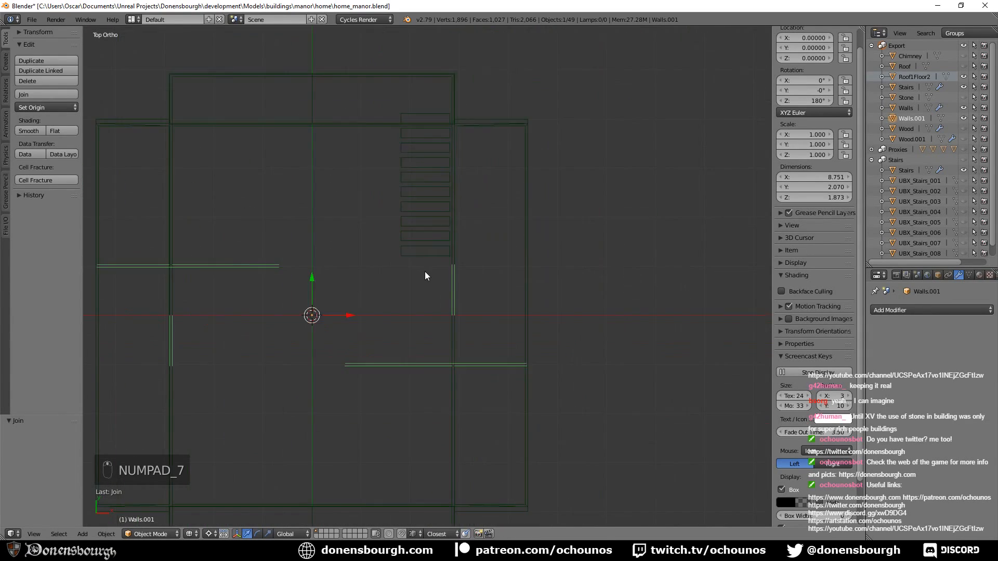
pyautogui.scroll(-2, 425, 271)
# - Open the Roof1Floor2 mesh for editing in face select mode with nothing selected
pyautogui.click(914, 77)
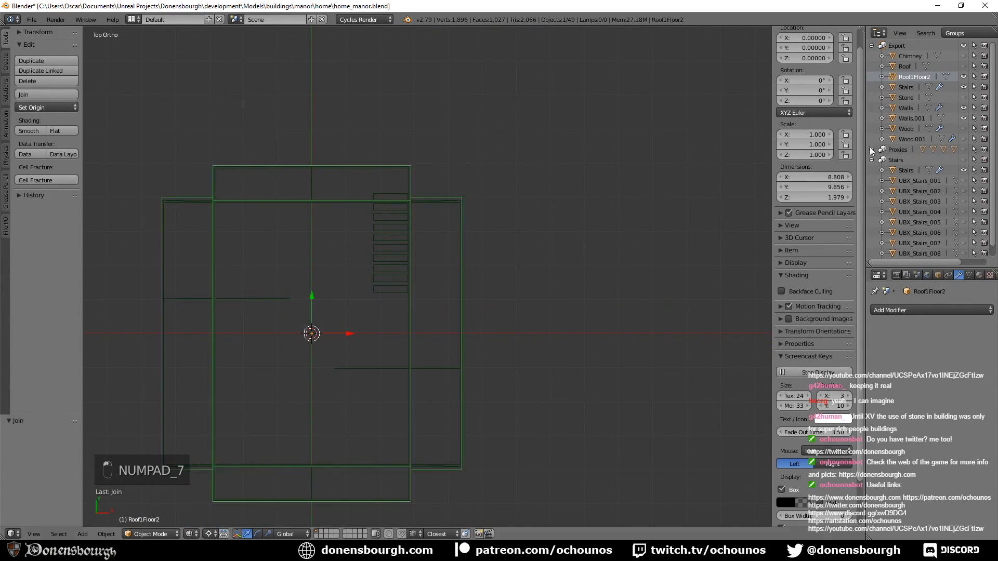
pyautogui.press('Tab')
pyautogui.scroll(4, 401, 312)
pyautogui.keyDown('ctrl'); pyautogui.scroll(-2, 438, 312); pyautogui.keyUp('ctrl')
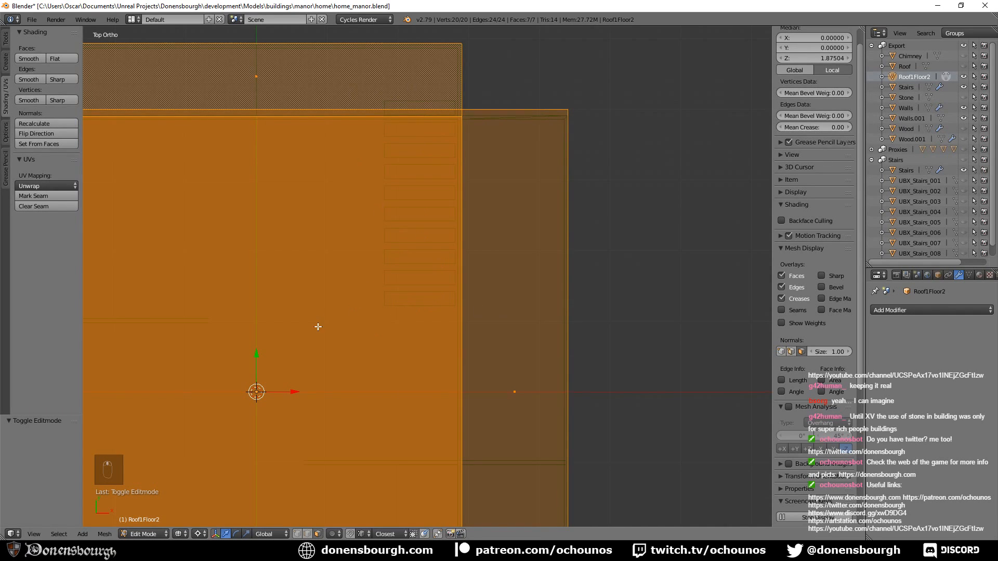
pyautogui.moveTo(345, 345); pyautogui.dragTo(408, 260, button='middle')
pyautogui.keyDown('shift'); pyautogui.moveTo(460, 233); pyautogui.dragTo(454, 289, button='middle'); pyautogui.keyUp('shift')
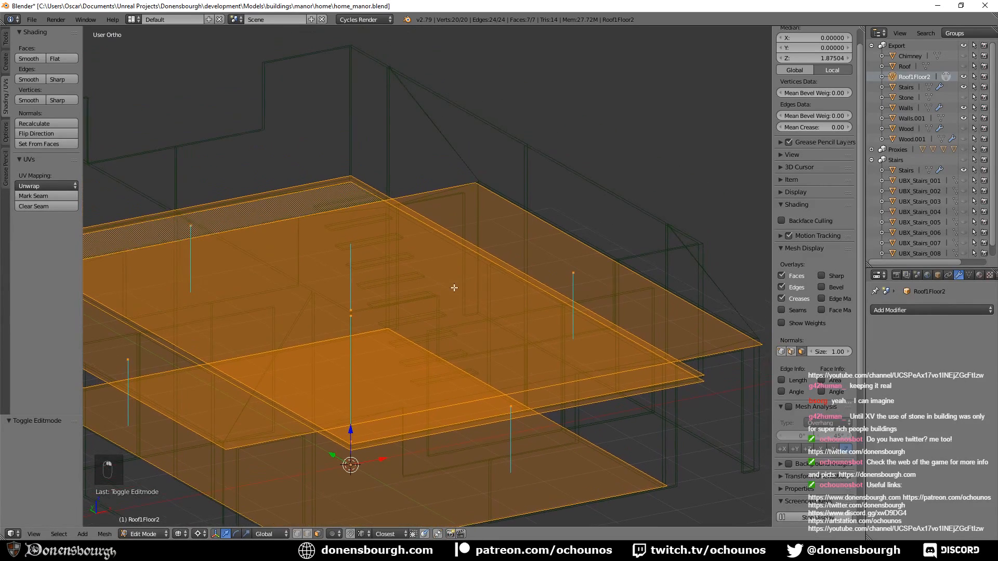
pyautogui.click(316, 534)
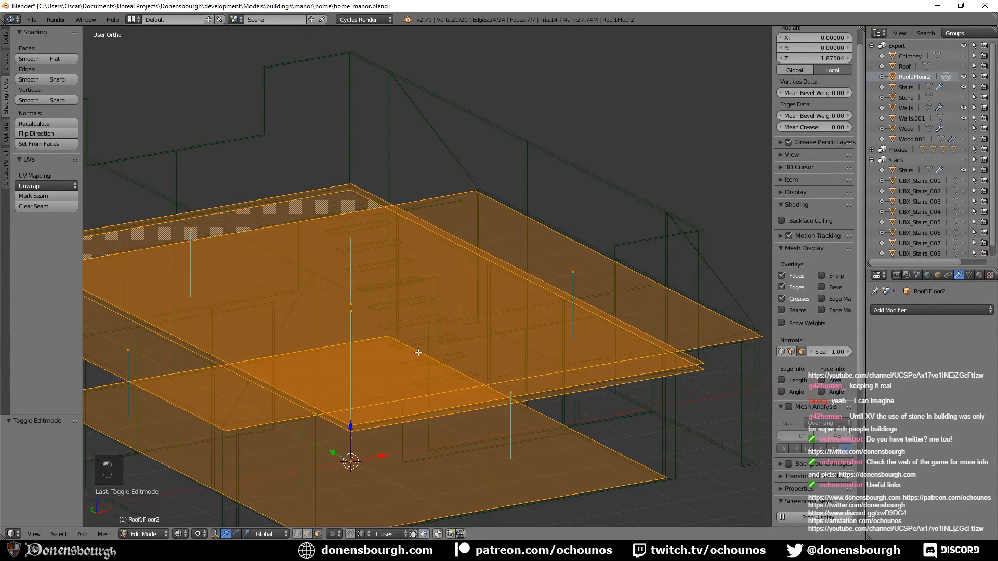
pyautogui.press('a')
pyautogui.moveTo(416, 350); pyautogui.dragTo(420, 305, button='middle')
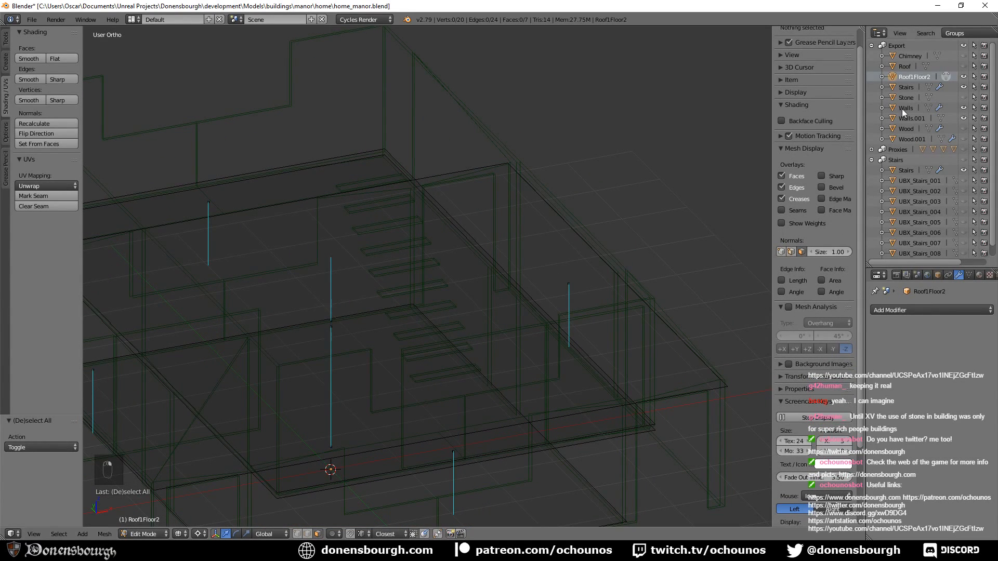
# - Hide the Walls.001 and Walls meshes and select only the large upper face of Roof1Floor2 above the stairs
pyautogui.click(964, 118)
pyautogui.click(964, 108)
pyautogui.moveTo(438, 237); pyautogui.dragTo(426, 258, button='middle')
pyautogui.rightClick(339, 345)
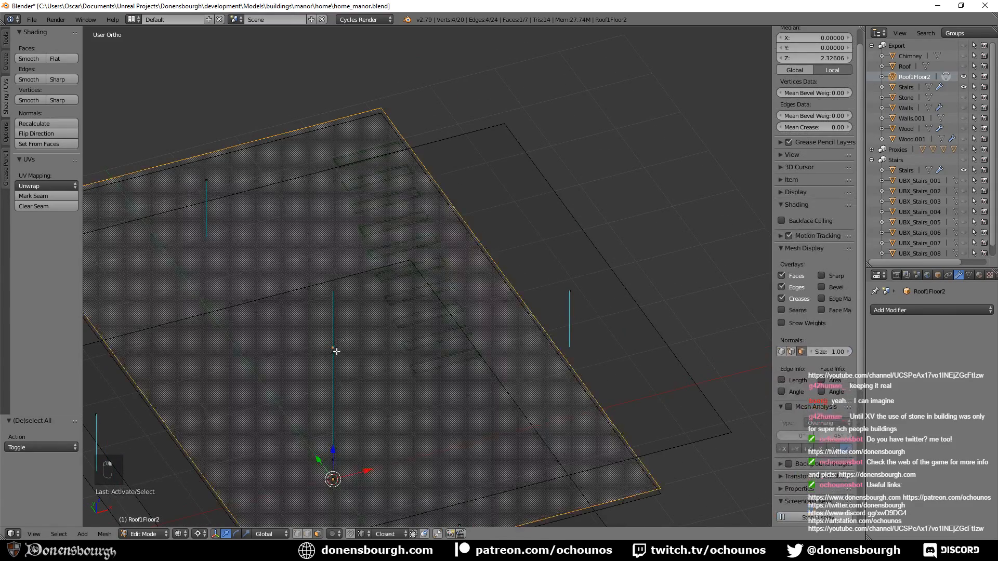
pyautogui.keyDown('shift'); pyautogui.moveTo(386, 295); pyautogui.dragTo(399, 358, button='middle'); pyautogui.keyUp('shift')
pyautogui.keyDown('shift'); pyautogui.rightClick(266, 389); pyautogui.keyUp('shift')
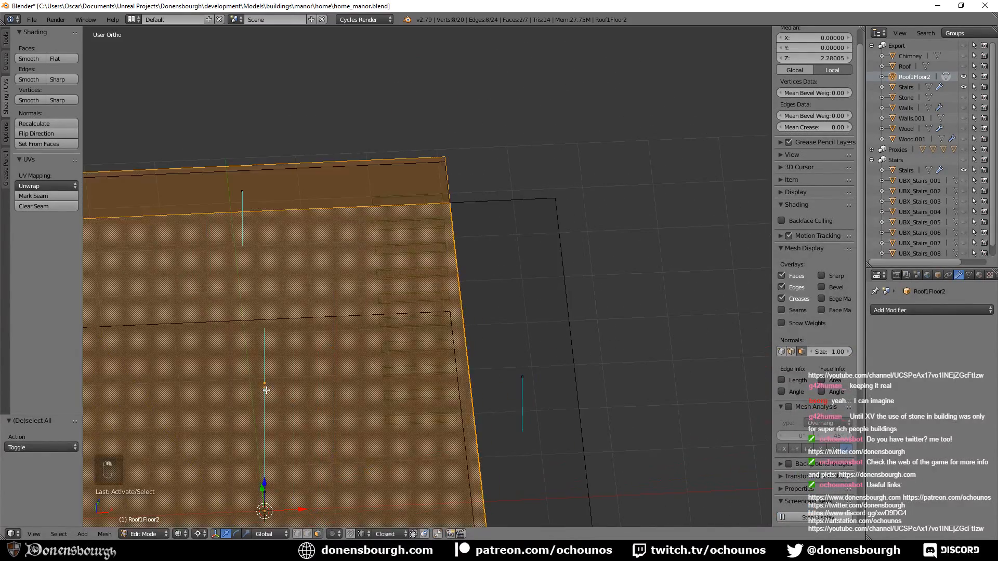
pyautogui.keyDown('shift'); pyautogui.moveTo(265, 392); pyautogui.dragTo(330, 274, button='middle'); pyautogui.keyUp('shift')
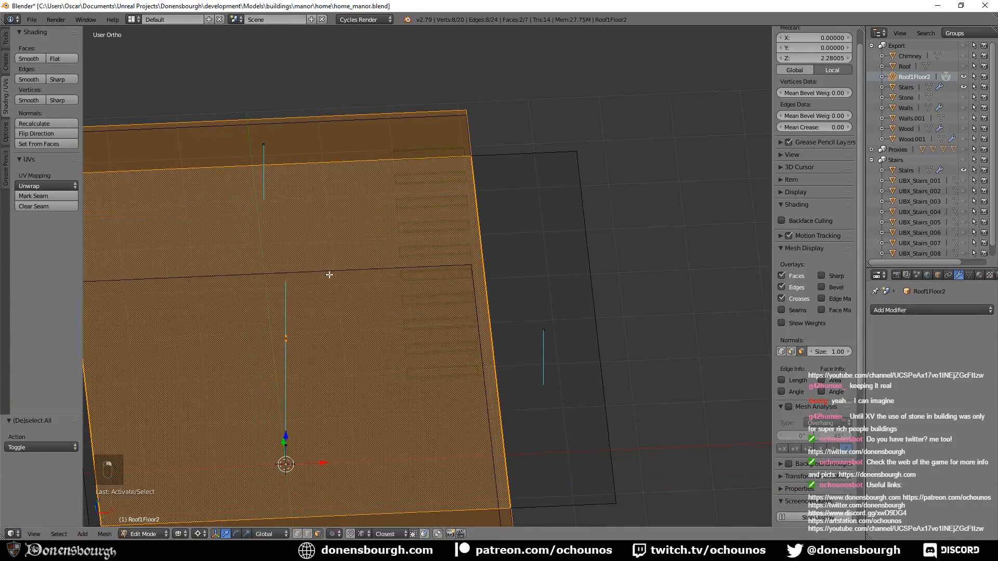
pyautogui.keyDown('shift'); pyautogui.rightClick(302, 318); pyautogui.keyUp('shift')
pyautogui.moveTo(285, 330); pyautogui.dragTo(436, 342, button='middle')
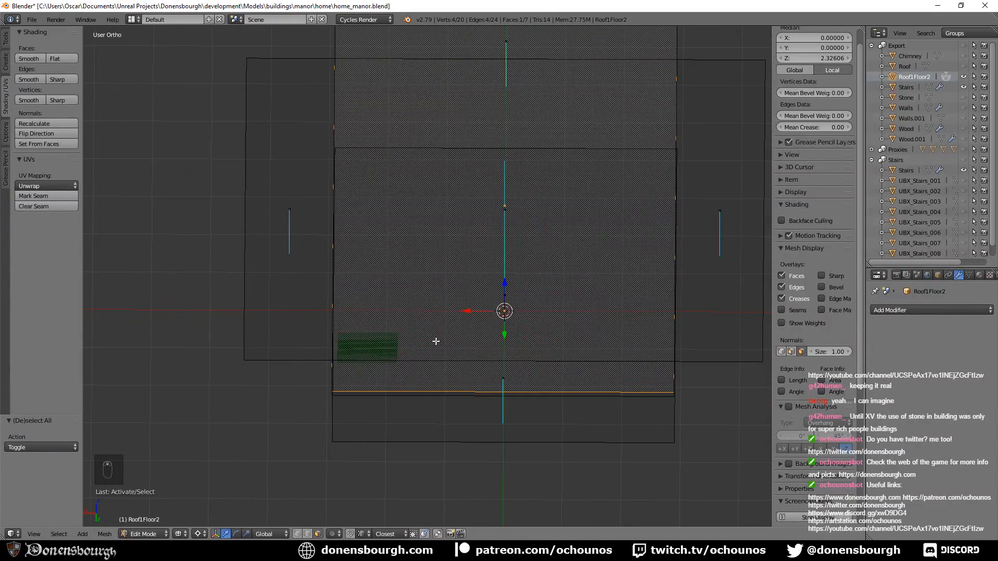
# - Add two evenly spaced lengthwise loop cuts across the floor mesh without sliding them
pyautogui.hotkey('ctrl', 'r')
pyautogui.scroll(1, 436, 341)
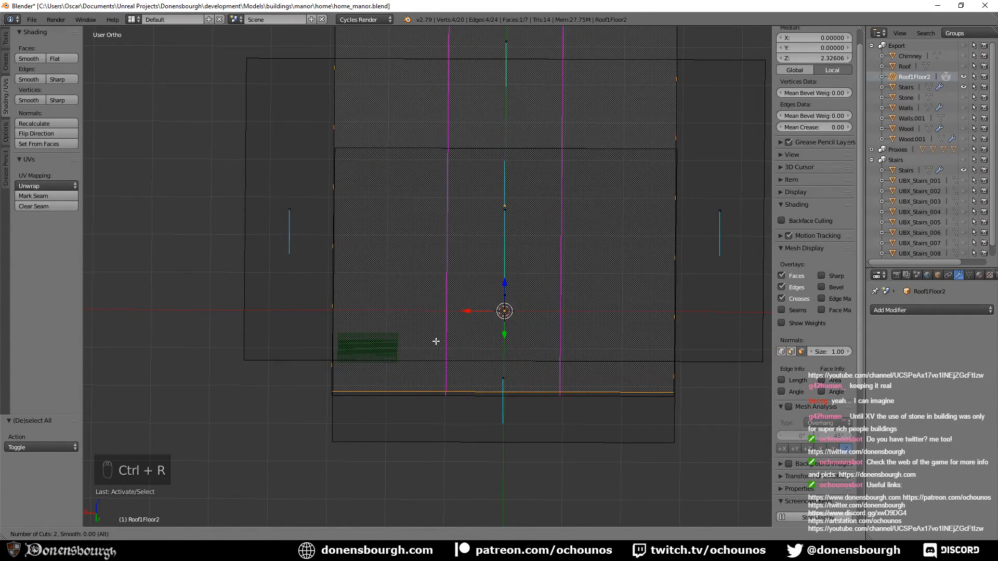
pyautogui.click(436, 341)
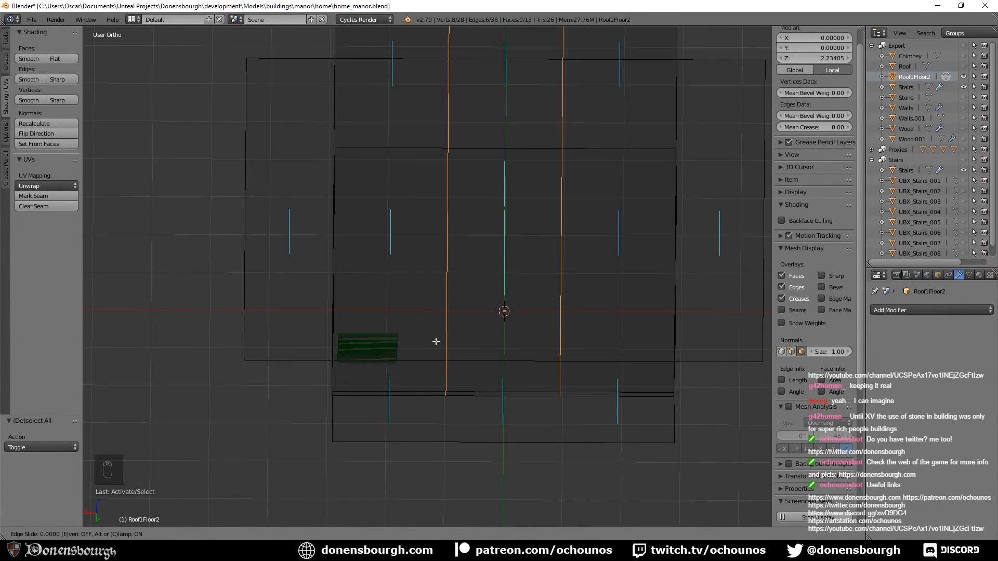
pyautogui.rightClick(436, 341)
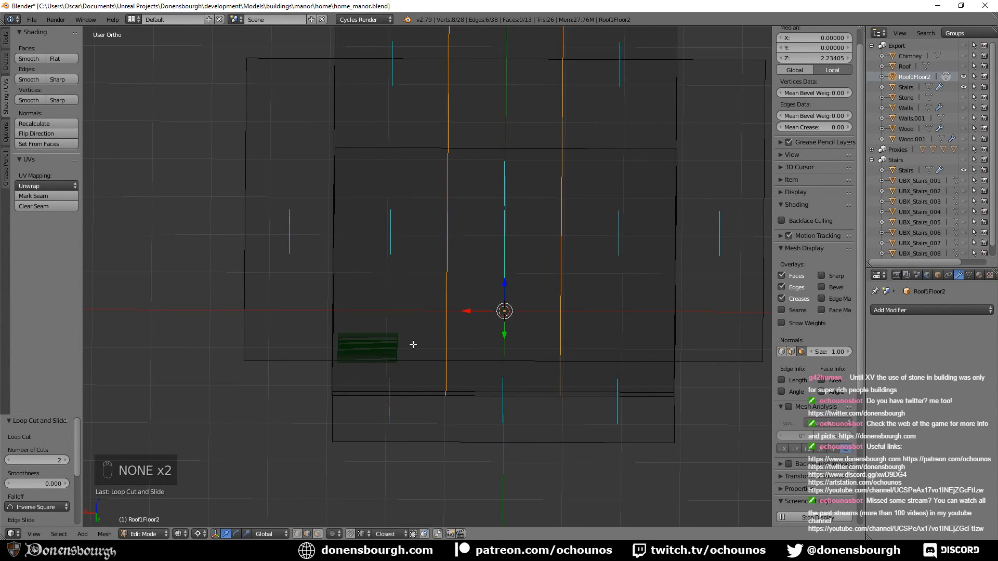
# - Scale the two lengthwise loops apart along X by about 1.856 to reach the inner side of the stairs
pyautogui.press('Home')
pyautogui.press('KP_7')
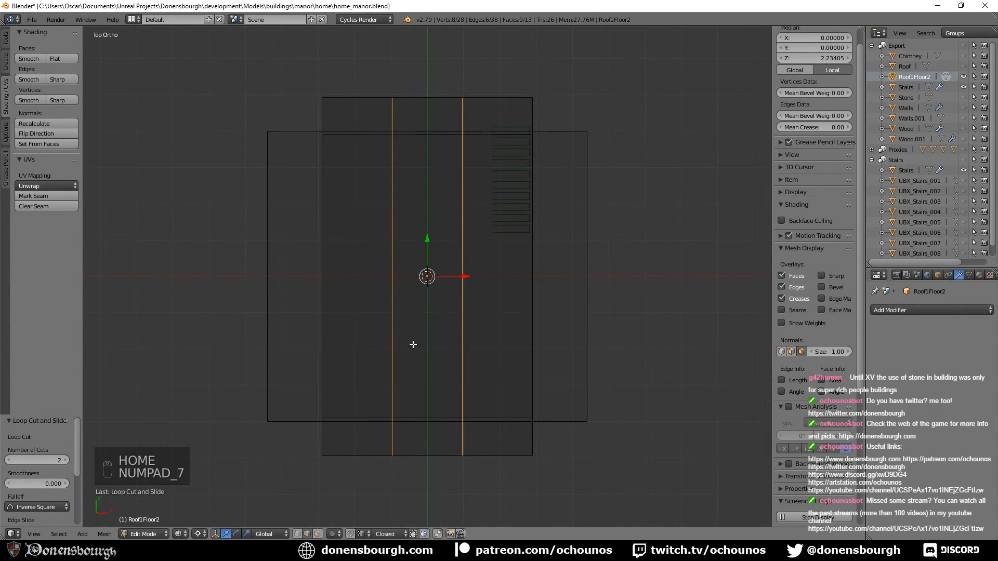
pyautogui.scroll(6, 499, 260)
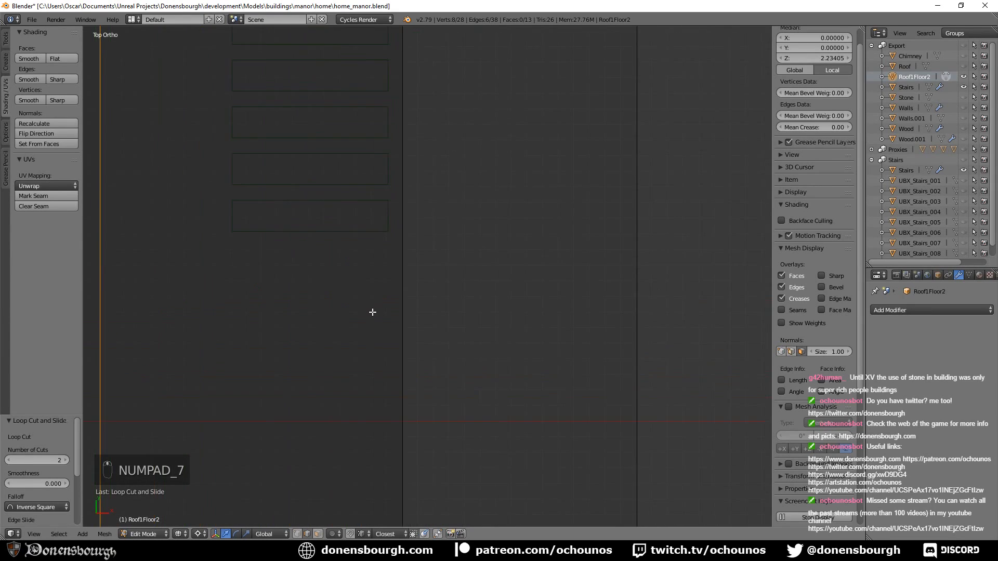
pyautogui.scroll(-3, 355, 310)
pyautogui.press('s')
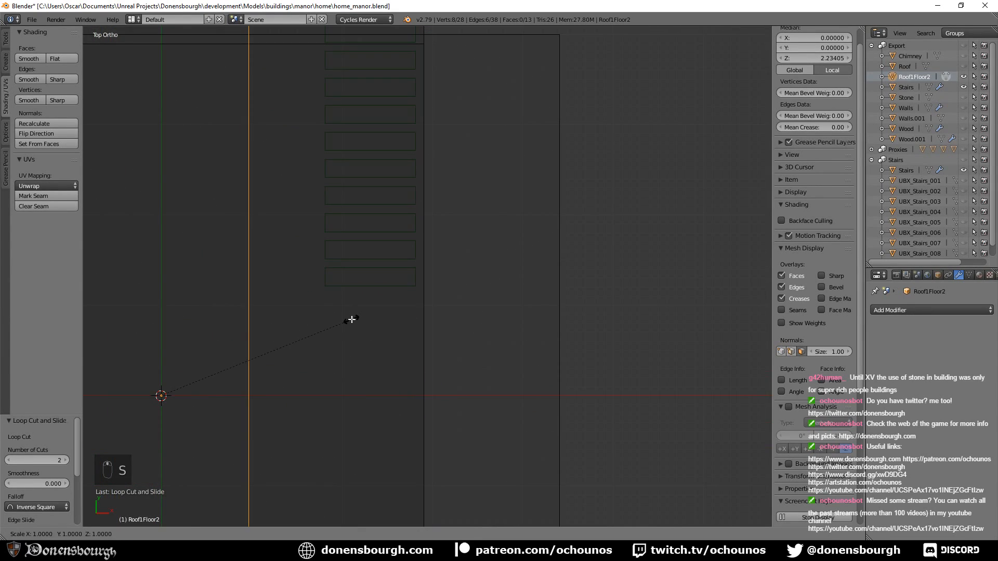
pyautogui.press('x')
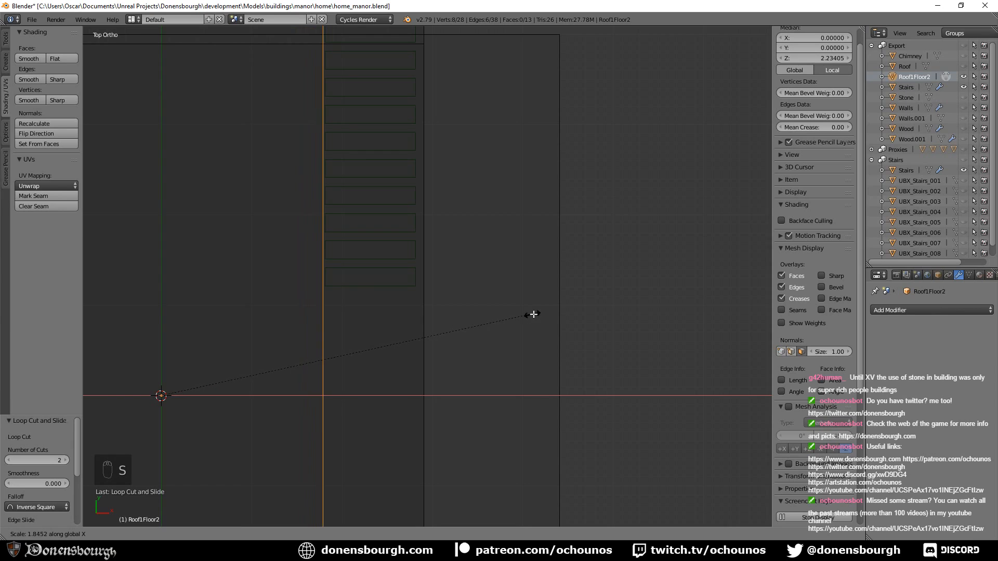
pyautogui.click(534, 315)
pyautogui.scroll(-4, 401, 345)
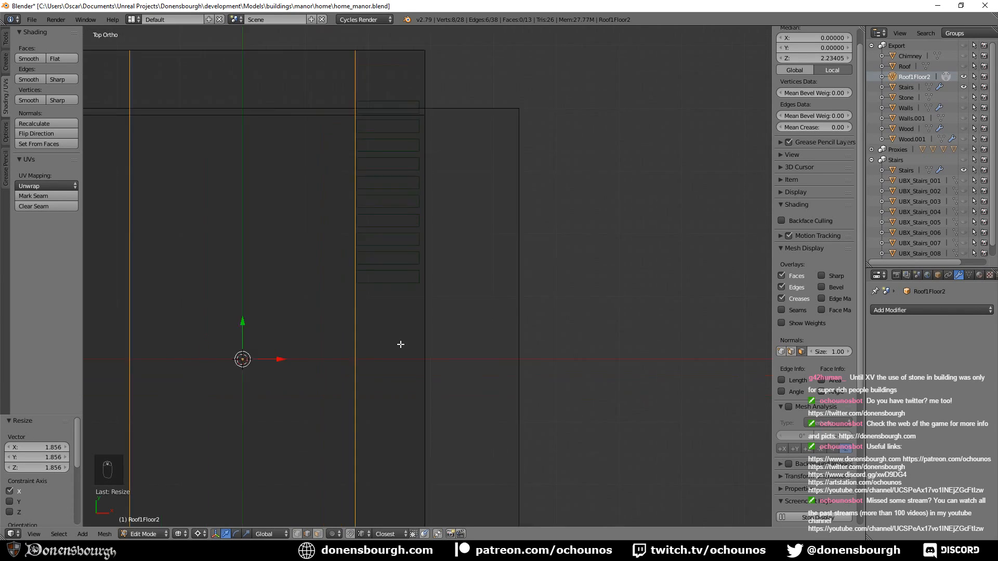
# - Fine-tune the spacing of the two lengthwise loops by scaling them along X by about 0.985
pyautogui.keyDown('shift'); pyautogui.moveTo(376, 349); pyautogui.dragTo(378, 355, button='middle'); pyautogui.keyUp('shift')
pyautogui.scroll(5, 406, 344)
pyautogui.moveTo(416, 286)
pyautogui.keyDown('shift'); pyautogui.mouseDown(button='middle')
pyautogui.moveTo(412, 302)
pyautogui.moveTo(414, 286)
pyautogui.mouseUp(button='middle'); pyautogui.keyUp('shift')
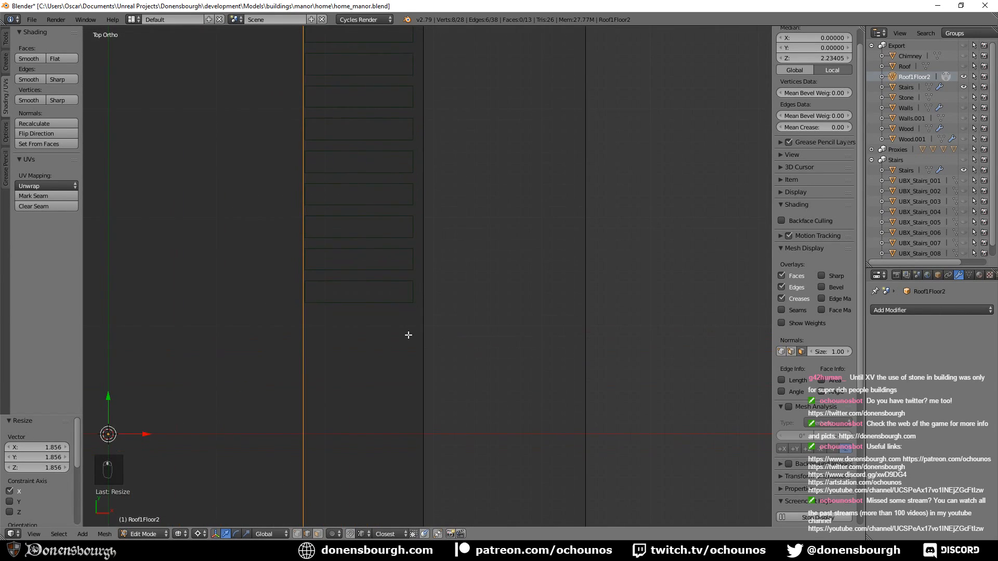
pyautogui.press('s')
pyautogui.press('x')
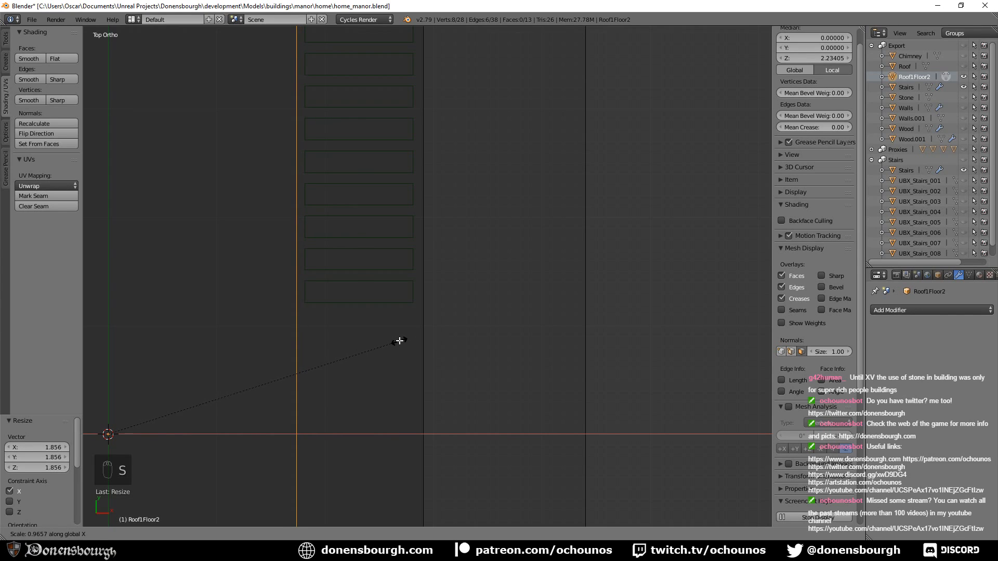
pyautogui.click(405, 338)
pyautogui.scroll(-5, 372, 372)
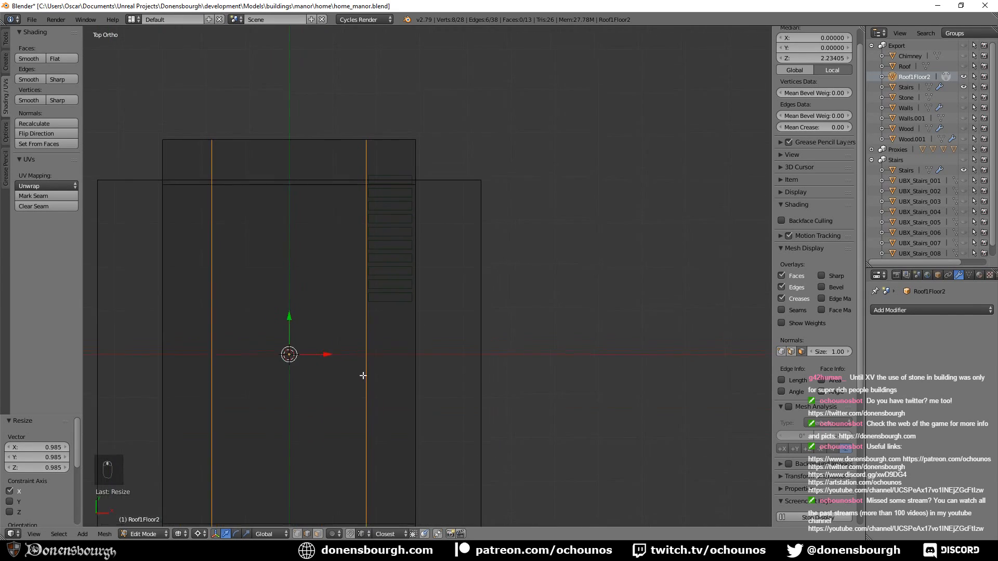
# - Add four evenly spaced crosswise loop cuts across the floor mesh without sliding them
pyautogui.keyDown('shift'); pyautogui.moveTo(372, 396); pyautogui.dragTo(365, 328, button='middle'); pyautogui.keyUp('shift')
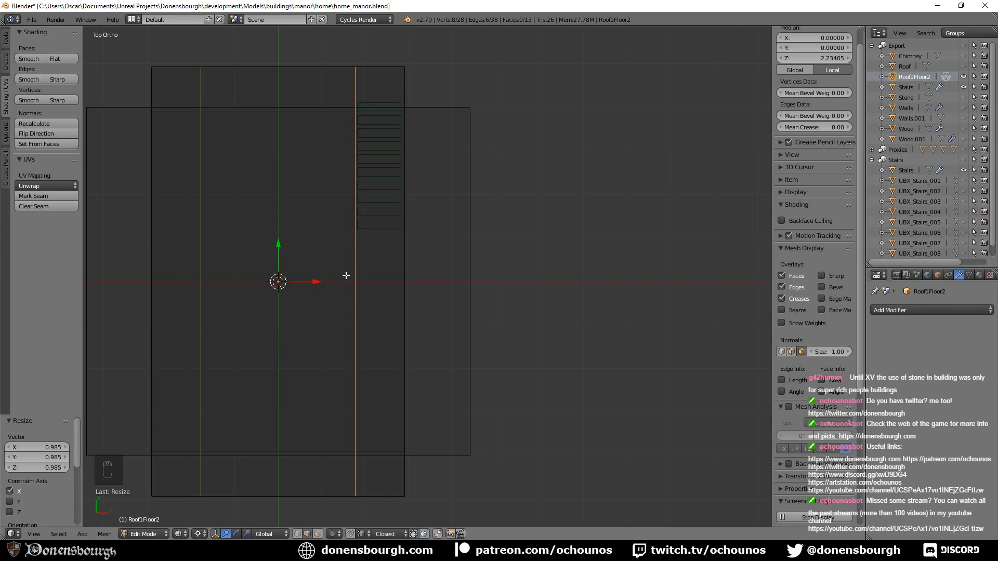
pyautogui.hotkey('ctrl', 'r')
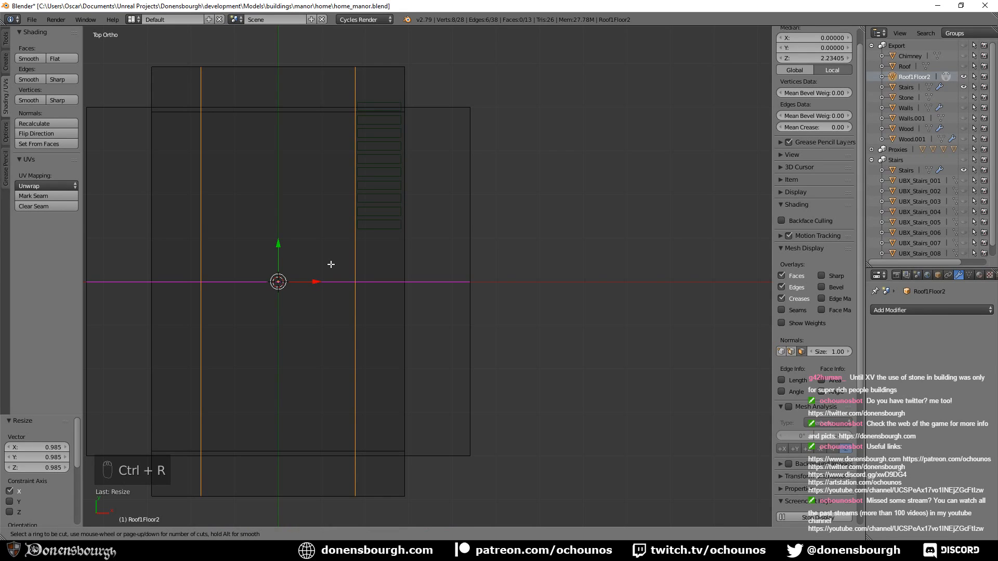
pyautogui.scroll(3, 332, 265)
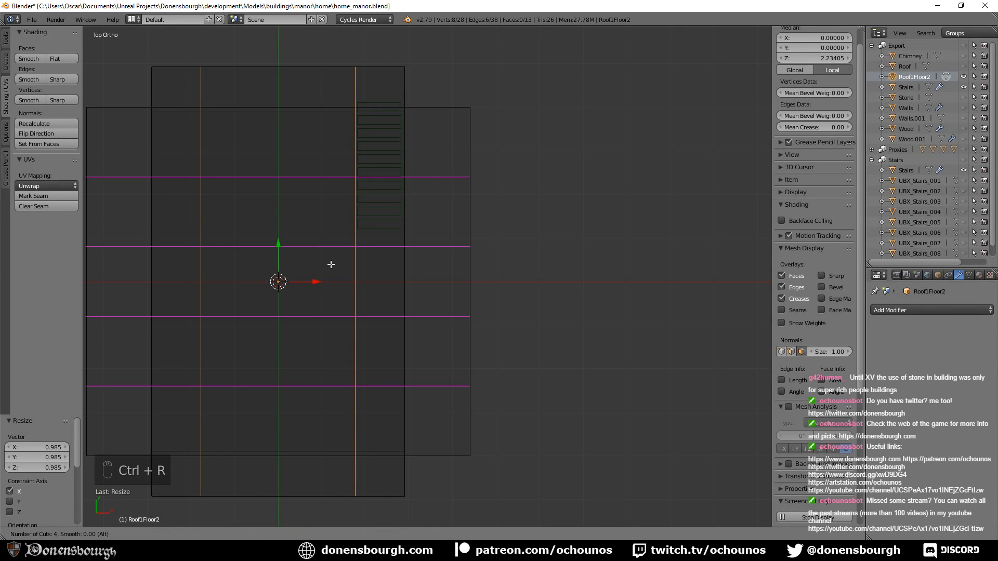
pyautogui.click(331, 265)
pyautogui.rightClick(331, 264)
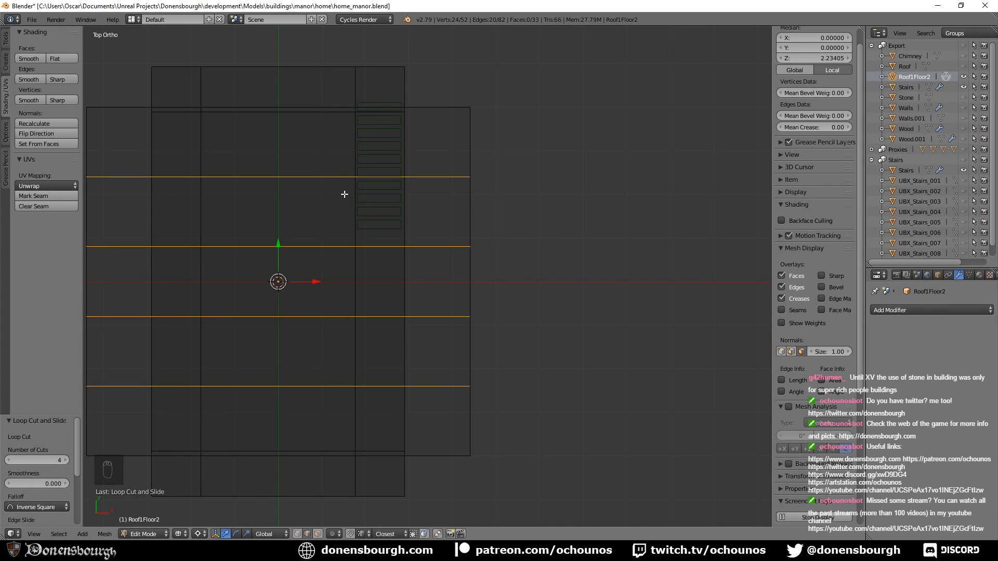
# - Select the two outer crosswise loops and scale them apart along Y by about 1.627, close to the side wing edges
pyautogui.rightClick(337, 177)
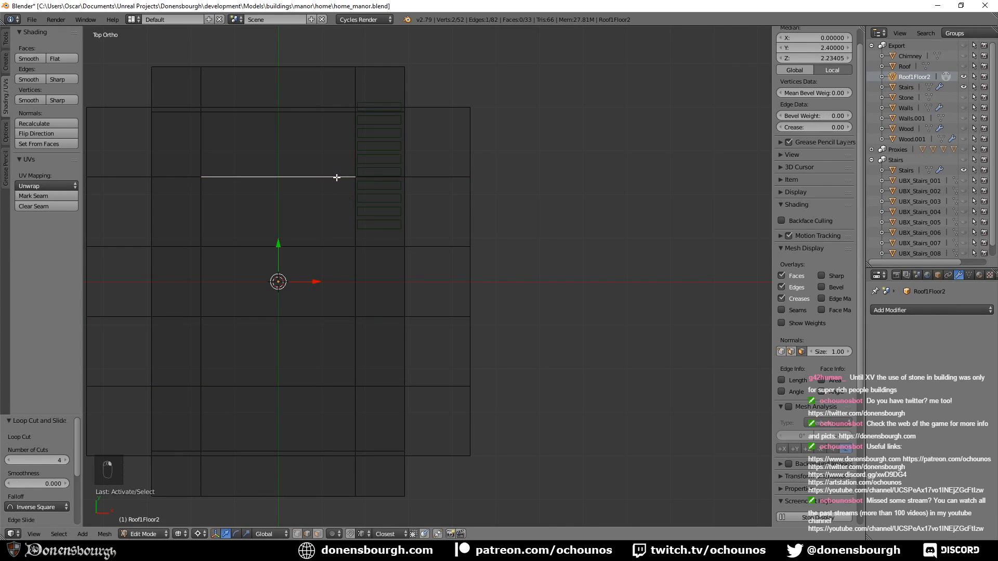
pyautogui.keyDown('alt'); pyautogui.rightClick(383, 180); pyautogui.keyUp('alt')
pyautogui.keyDown('alt'); pyautogui.keyDown('shift'); pyautogui.rightClick(375, 385); pyautogui.keyUp('shift'); pyautogui.keyUp('alt')
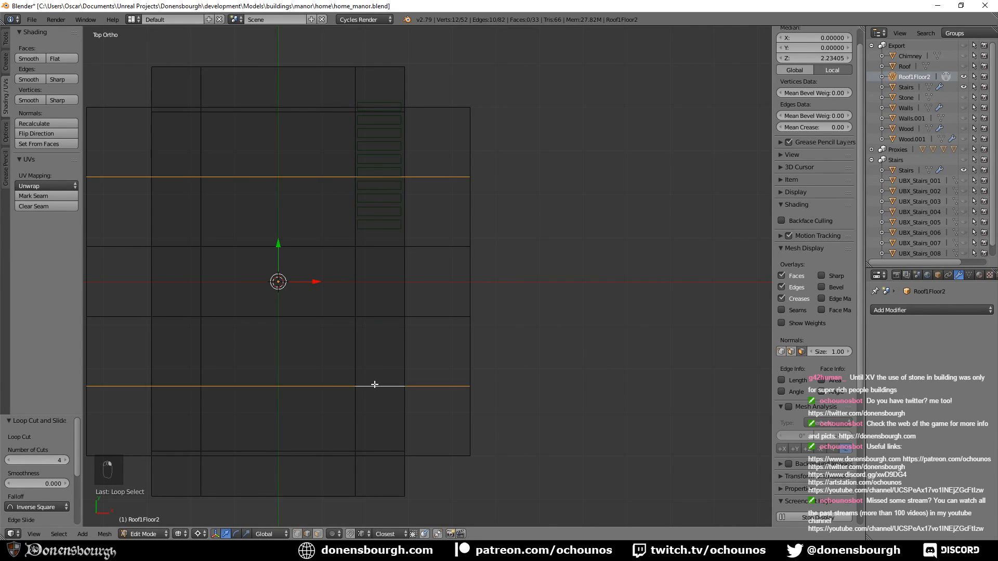
pyautogui.scroll(2, 340, 333)
pyautogui.keyDown('shift'); pyautogui.moveTo(357, 279); pyautogui.dragTo(350, 380, button='middle'); pyautogui.keyUp('shift')
pyautogui.scroll(2, 361, 366)
pyautogui.press('s')
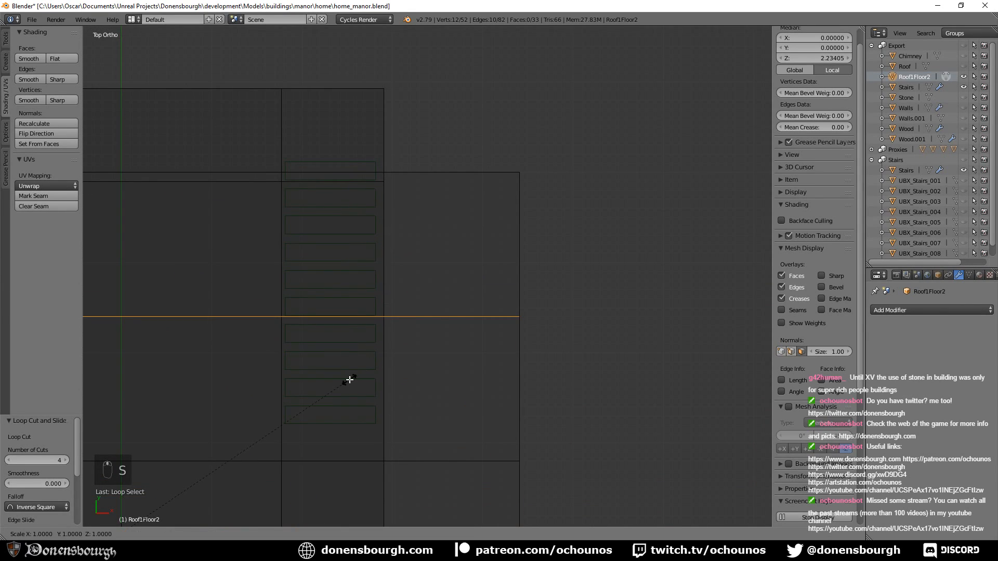
pyautogui.press('y')
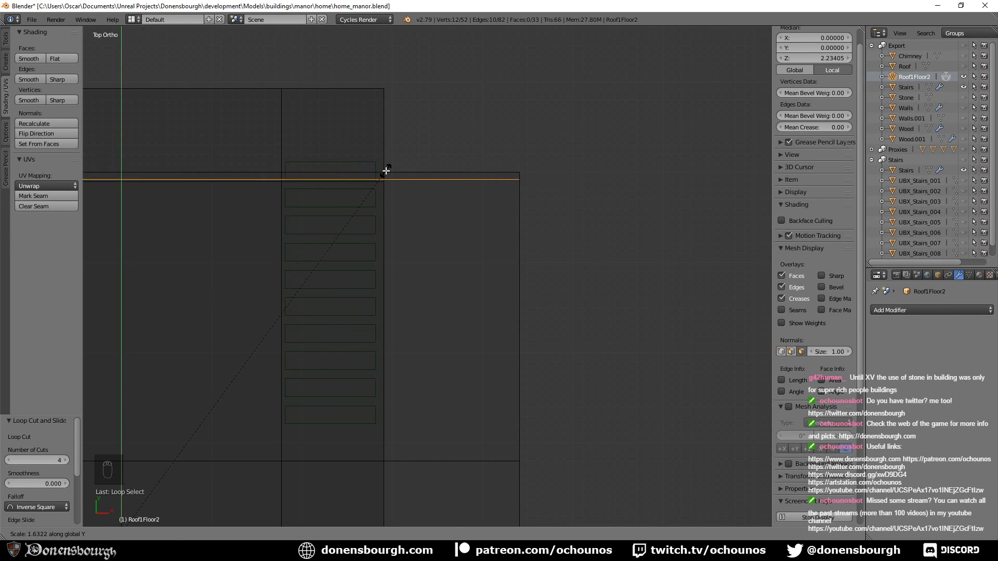
pyautogui.click(387, 173)
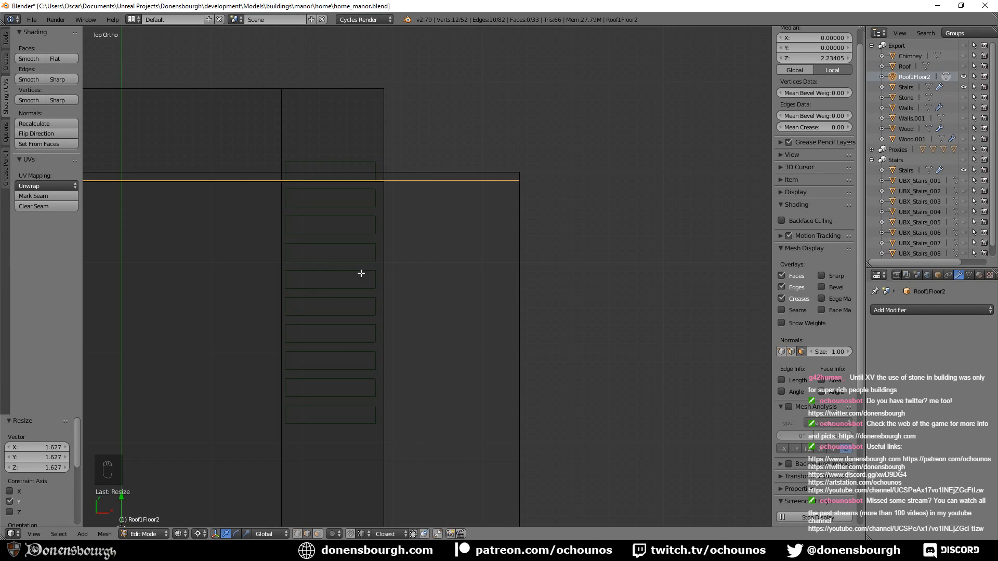
# - Select the two inner crosswise loops and scale them together along Y by about 0.686
pyautogui.scroll(-3, 361, 273)
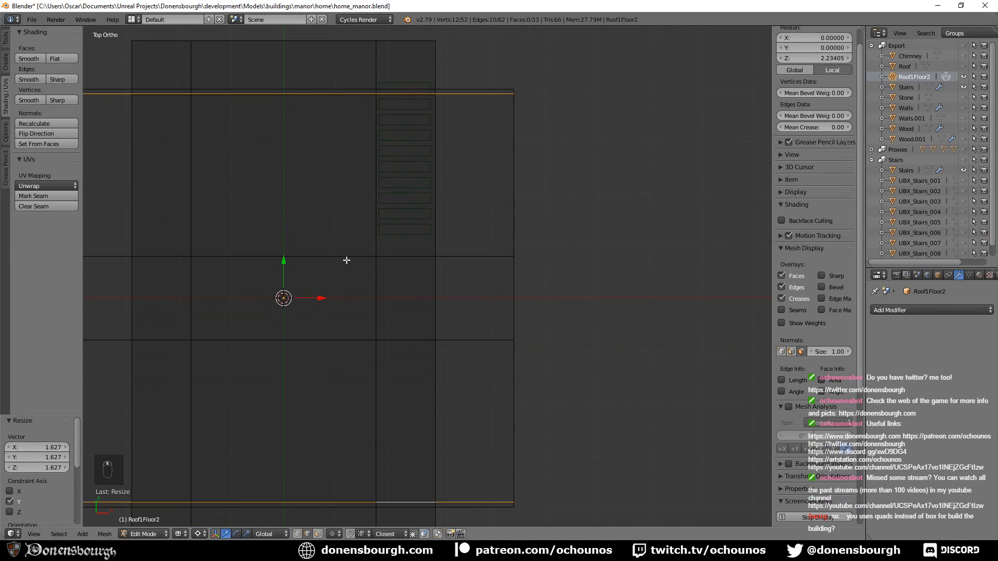
pyautogui.keyDown('alt'); pyautogui.rightClick(347, 260); pyautogui.keyUp('alt')
pyautogui.keyDown('alt'); pyautogui.keyDown('shift'); pyautogui.rightClick(343, 340); pyautogui.keyUp('shift'); pyautogui.keyUp('alt')
pyautogui.moveTo(363, 321)
pyautogui.keyDown('shift'); pyautogui.mouseDown(button='middle')
pyautogui.moveTo(360, 248)
pyautogui.moveTo(365, 315)
pyautogui.mouseUp(button='middle'); pyautogui.keyUp('shift')
pyautogui.scroll(4, 366, 286)
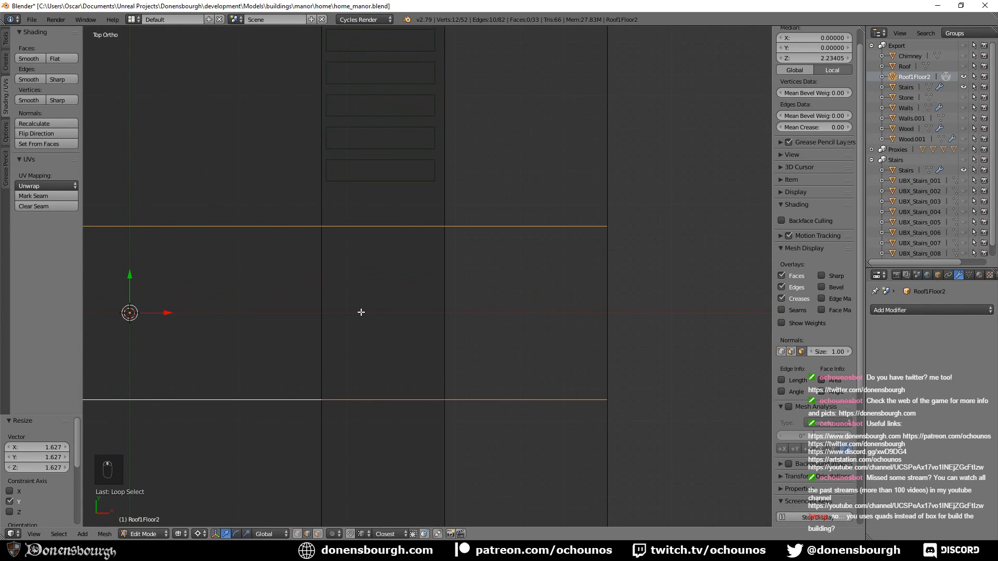
pyautogui.press('s')
pyautogui.press('y')
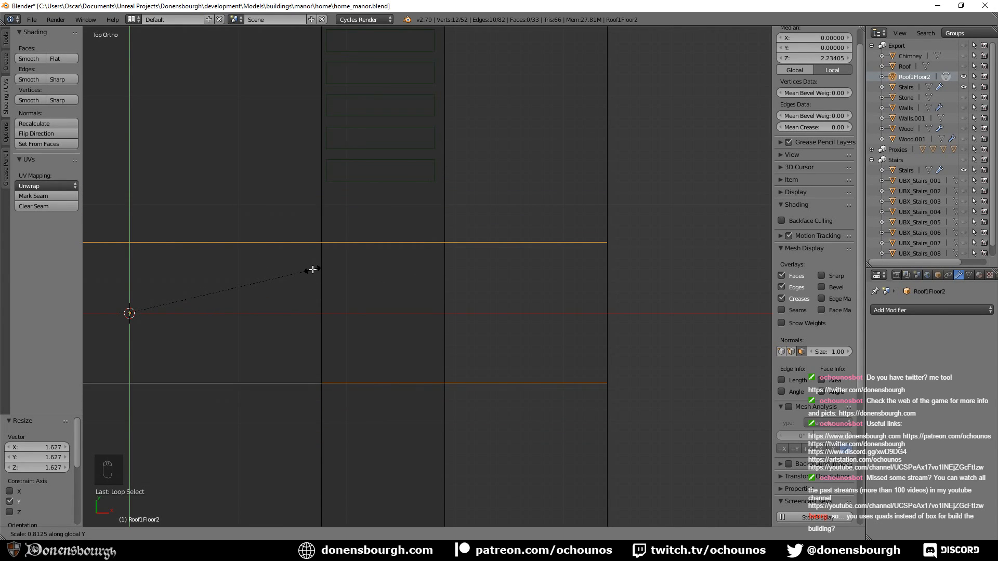
pyautogui.click(285, 283)
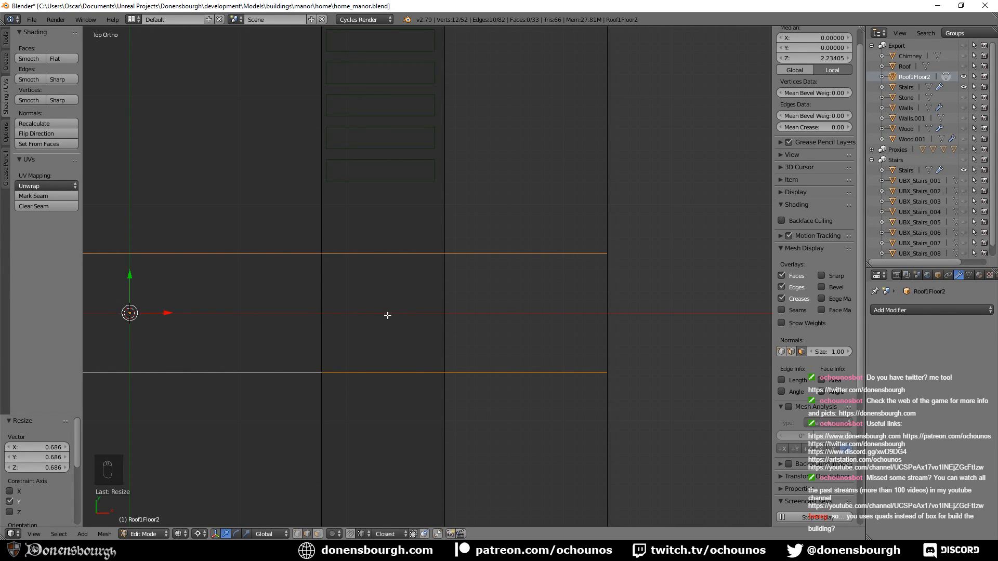
# - Dissolve the two inner crosswise loops and add a single centred crosswise loop cut across the floor mesh in their place
pyautogui.press('x')
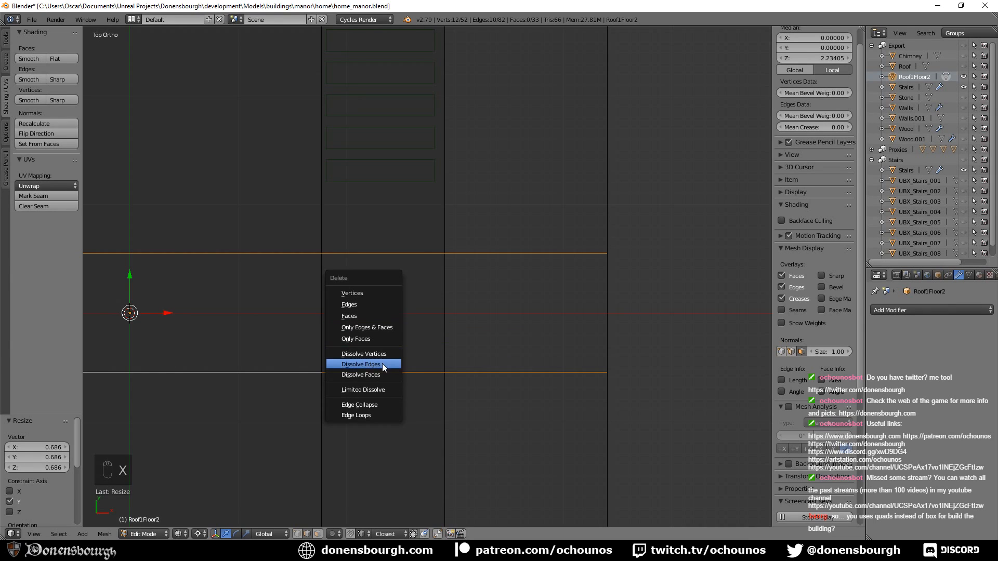
pyautogui.click(382, 363)
pyautogui.hotkey('ctrl', 'r')
pyautogui.click(323, 338)
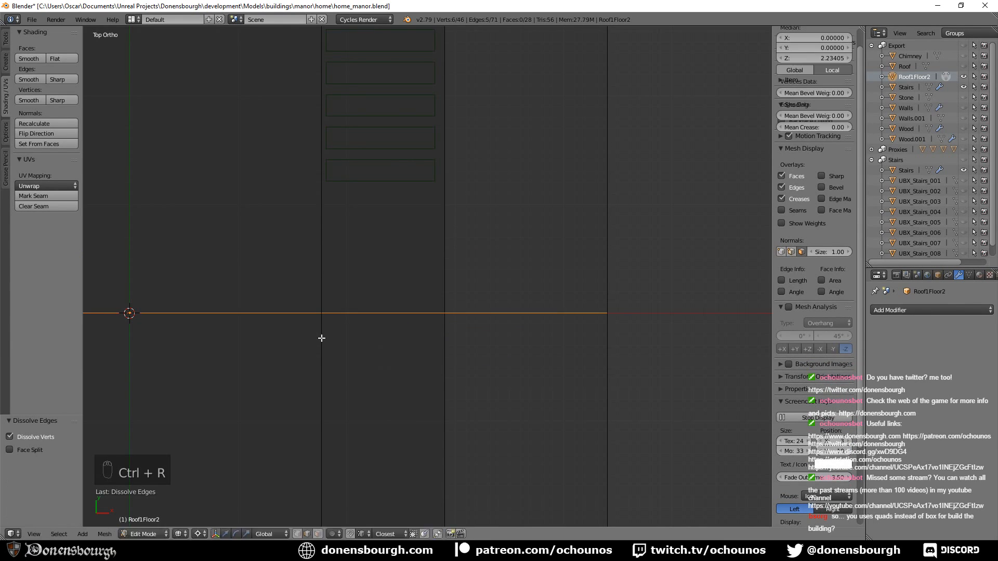
pyautogui.click(321, 338)
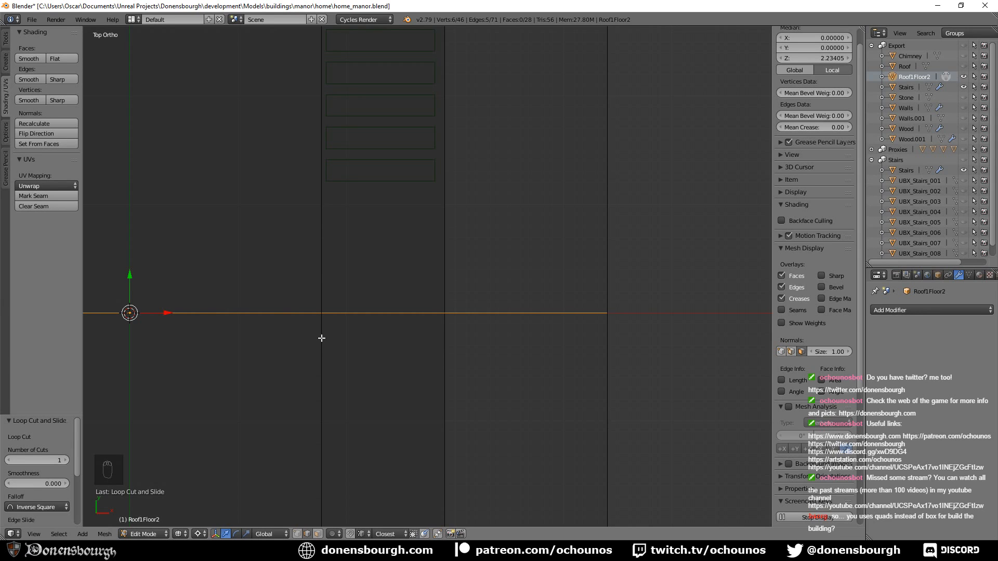
# - Switch to solid shading and face selection, and delete the underside floor face directly above the stairs
pyautogui.scroll(-4, 353, 340)
pyautogui.moveTo(343, 351); pyautogui.dragTo(353, 370, button='middle')
pyautogui.scroll(4, 367, 346)
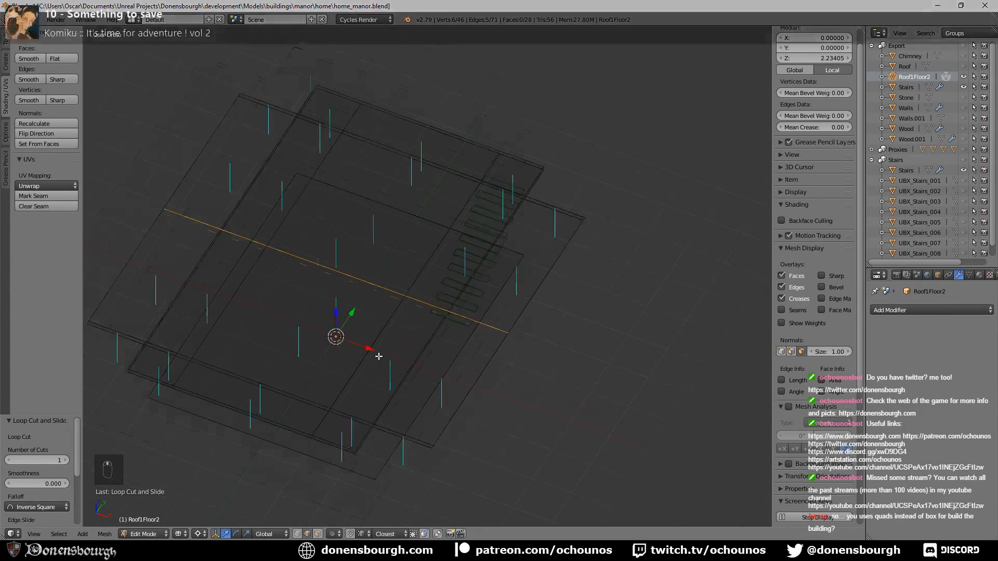
pyautogui.scroll(-2, 379, 323)
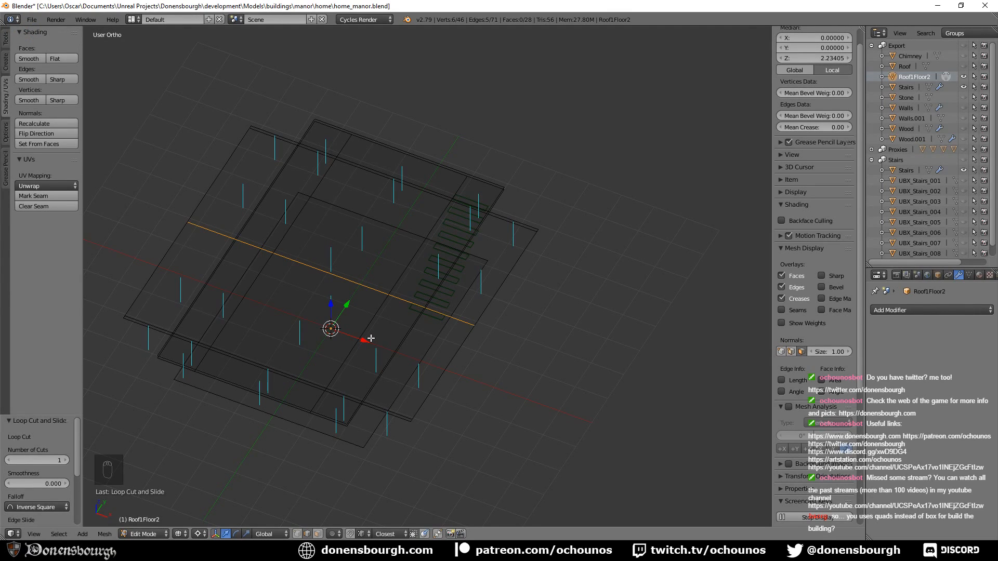
pyautogui.press('z')
pyautogui.moveTo(342, 401); pyautogui.dragTo(357, 422, button='middle')
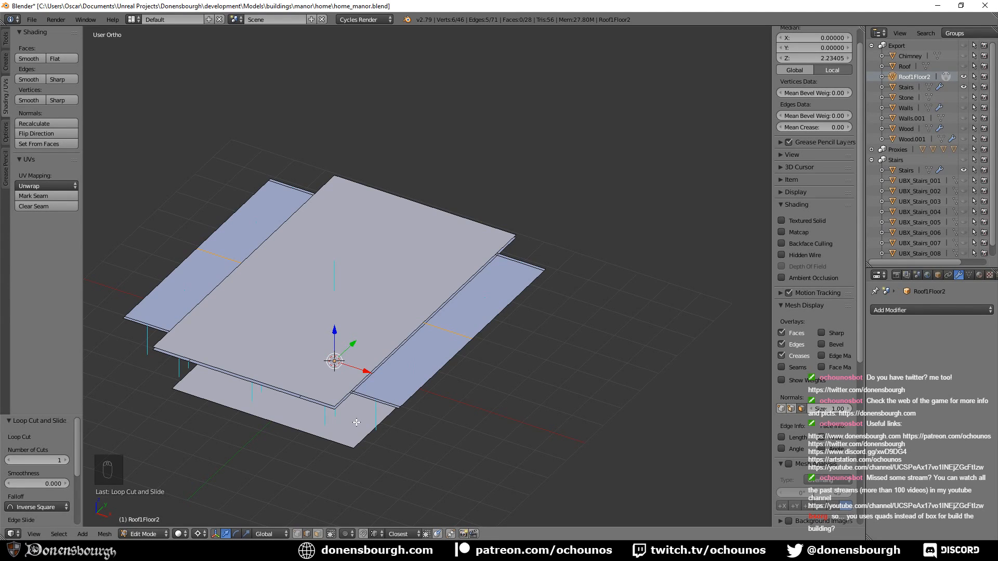
pyautogui.keyDown('shift'); pyautogui.moveTo(338, 423); pyautogui.dragTo(321, 383, button='middle'); pyautogui.keyUp('shift')
pyautogui.moveTo(395, 347); pyautogui.dragTo(383, 374, button='middle')
pyautogui.scroll(4, 381, 374)
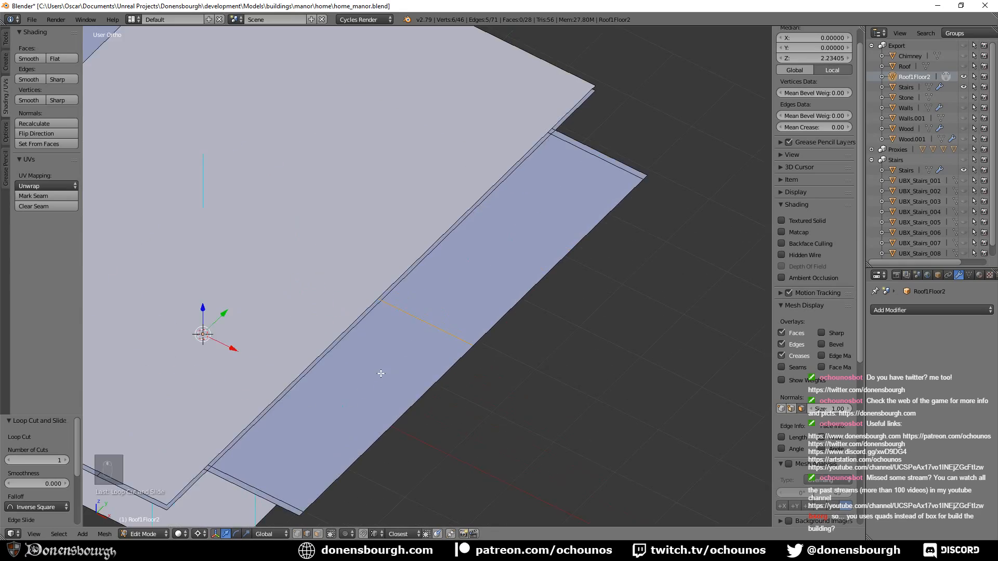
pyautogui.keyDown('shift'); pyautogui.moveTo(399, 337); pyautogui.dragTo(347, 320, button='middle'); pyautogui.keyUp('shift')
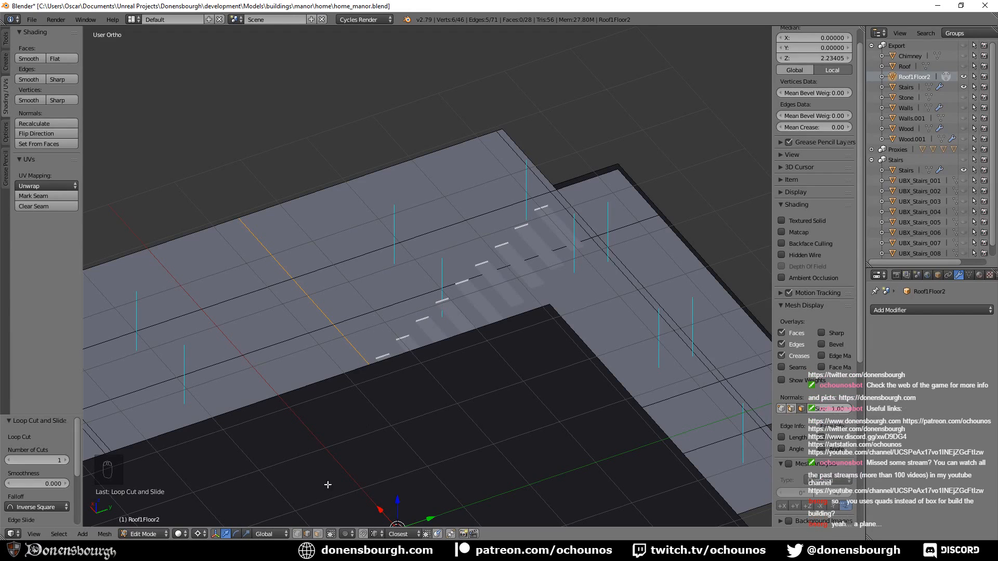
pyautogui.click(319, 534)
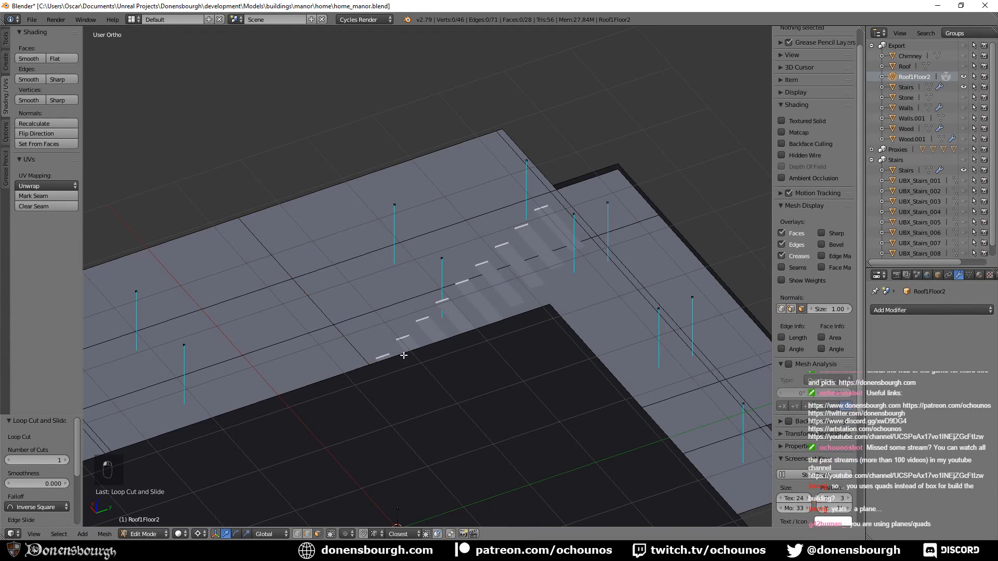
pyautogui.click(404, 272)
pyautogui.press('x')
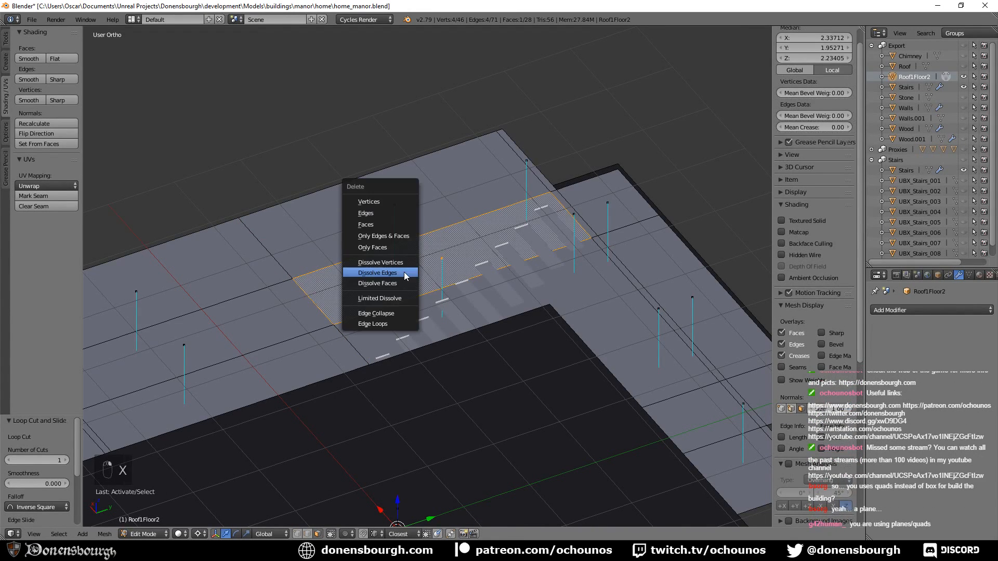
pyautogui.click(399, 223)
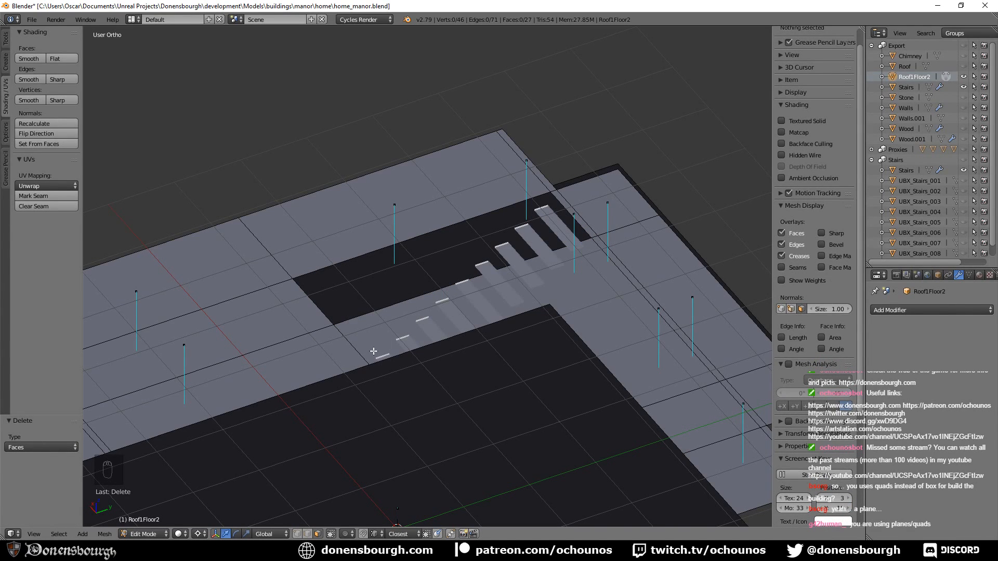
# - Add three evenly spaced crosswise loop cuts to the raised central panel without sliding them
pyautogui.moveTo(367, 325); pyautogui.dragTo(403, 380, button='middle')
pyautogui.scroll(-2, 404, 386)
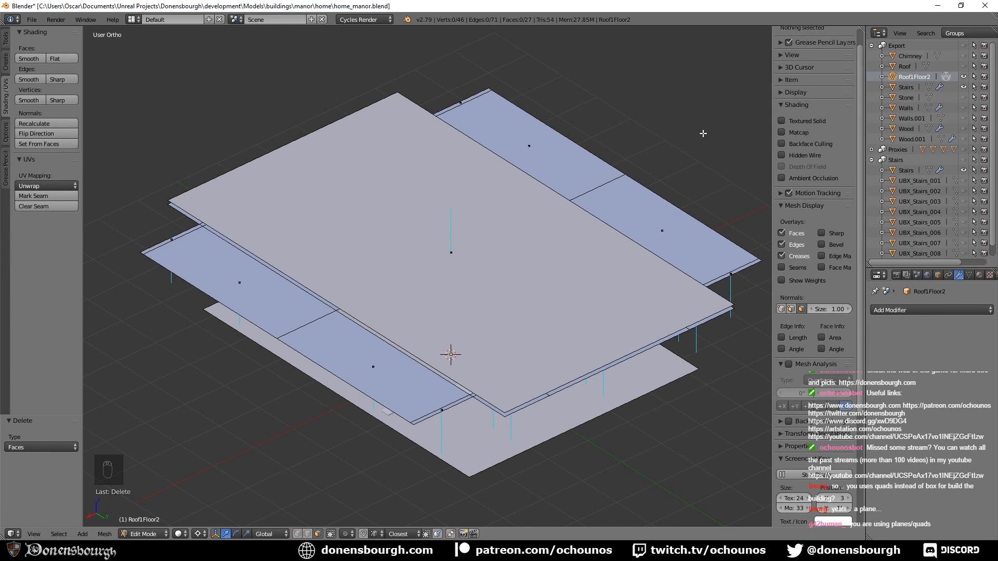
pyautogui.moveTo(438, 393); pyautogui.dragTo(401, 408, button='middle')
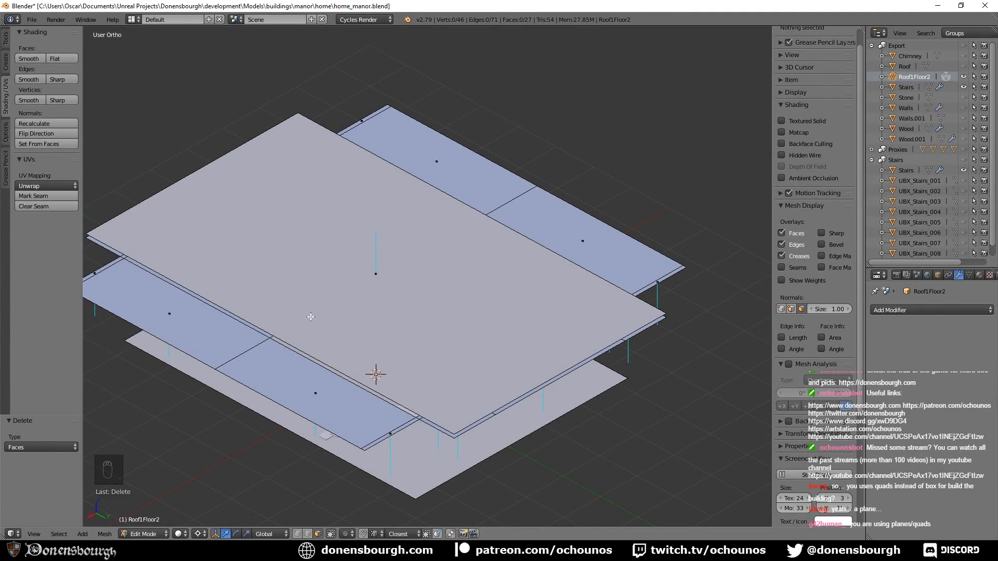
pyautogui.hotkey('ctrl', 'r')
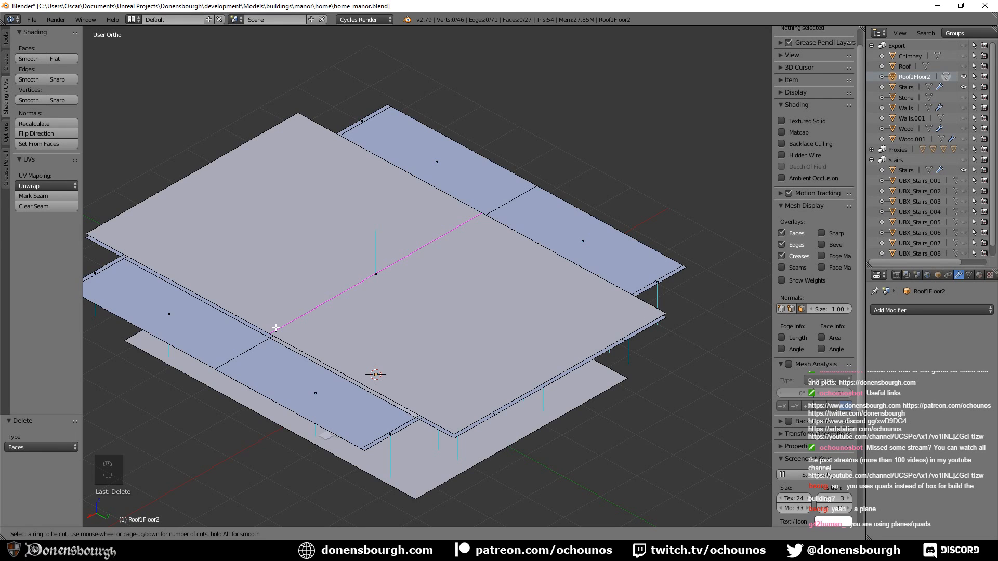
pyautogui.scroll(1, 275, 328)
pyautogui.scroll(1, 275, 328)
pyautogui.click(275, 328)
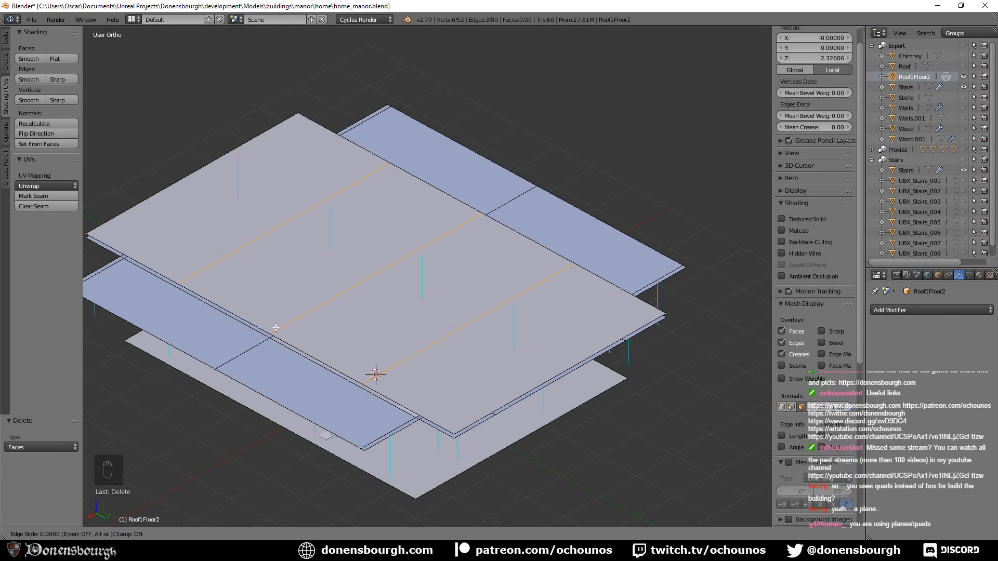
pyautogui.rightClick(276, 328)
# - Add one centred lengthwise loop cut to the raised central panel
pyautogui.moveTo(339, 357); pyautogui.dragTo(468, 324, button='middle')
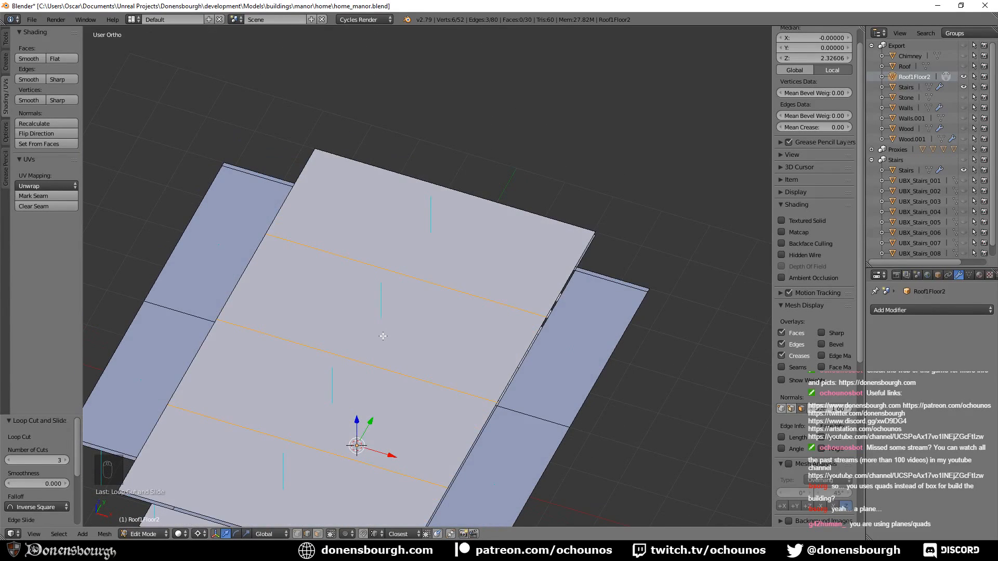
pyautogui.hotkey('ctrl', 'r')
pyautogui.click(413, 271)
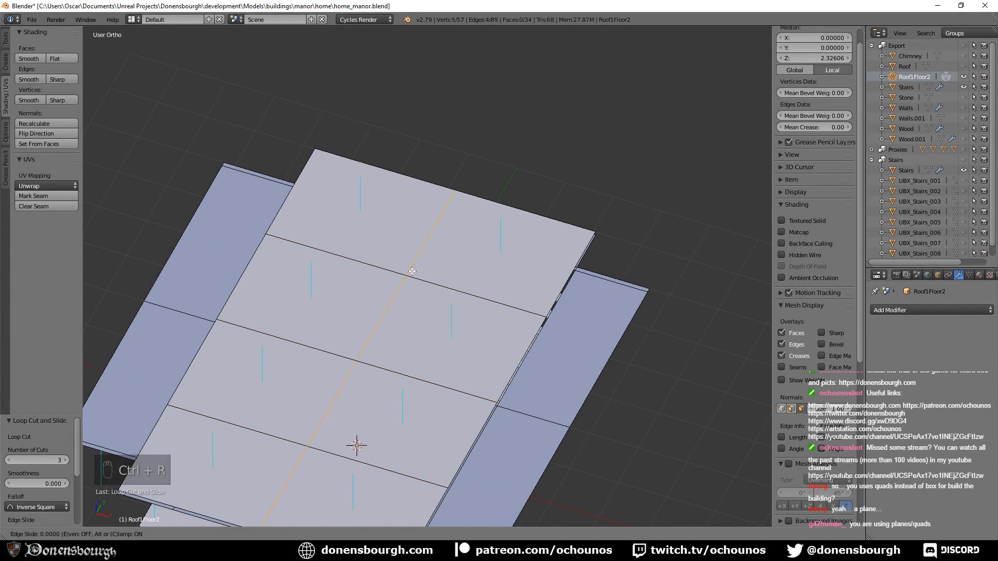
pyautogui.click(412, 271)
# - Select the two outer crosswise loops of the central panel and scale them apart along Y by 1.581, close to the side wing ends
pyautogui.press('KP_7')
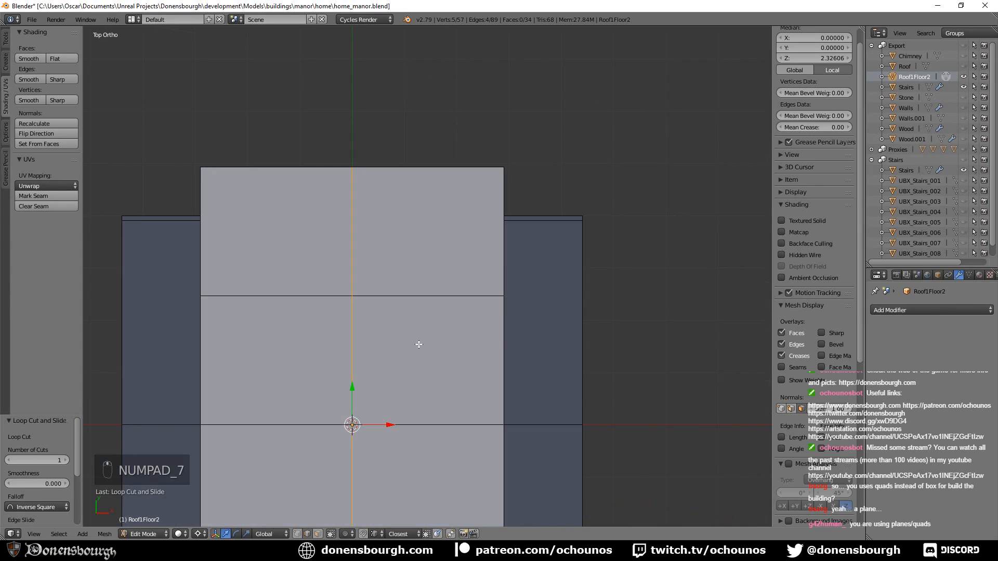
pyautogui.keyDown('shift'); pyautogui.moveTo(419, 345); pyautogui.dragTo(378, 288, button='middle'); pyautogui.keyUp('shift')
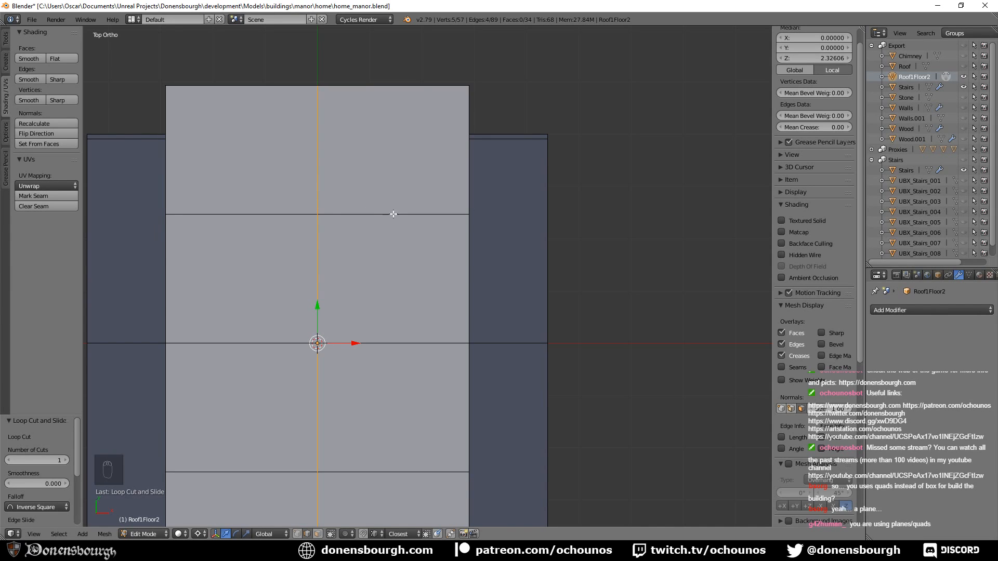
pyautogui.keyDown('shift'); pyautogui.moveTo(295, 282); pyautogui.dragTo(291, 255, button='middle'); pyautogui.keyUp('shift')
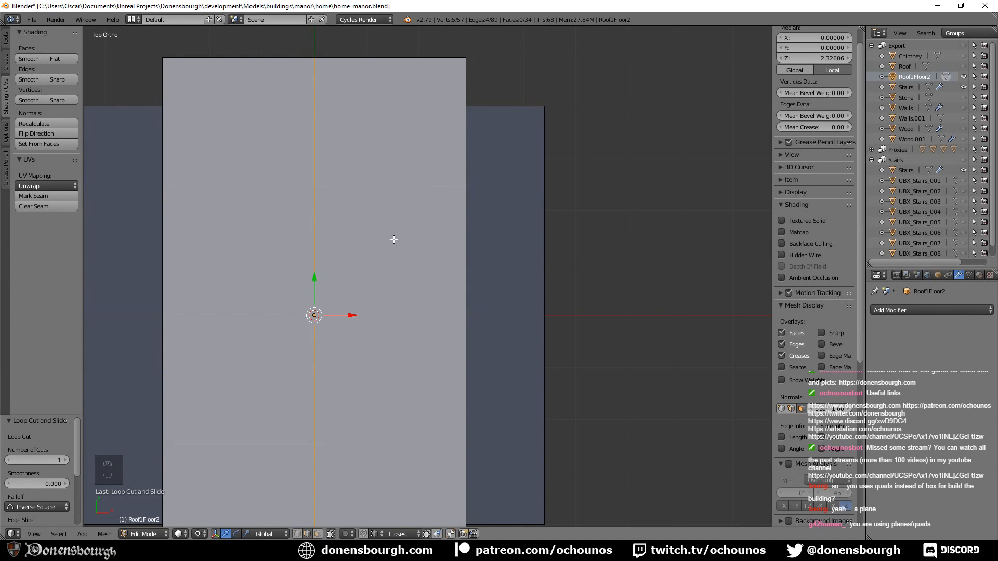
pyautogui.keyDown('shift'); pyautogui.moveTo(402, 284); pyautogui.dragTo(373, 280, button='middle'); pyautogui.keyUp('shift')
pyautogui.scroll(4, 370, 289)
pyautogui.keyDown('shift'); pyautogui.moveTo(375, 229); pyautogui.dragTo(544, 330, button='middle'); pyautogui.keyUp('shift')
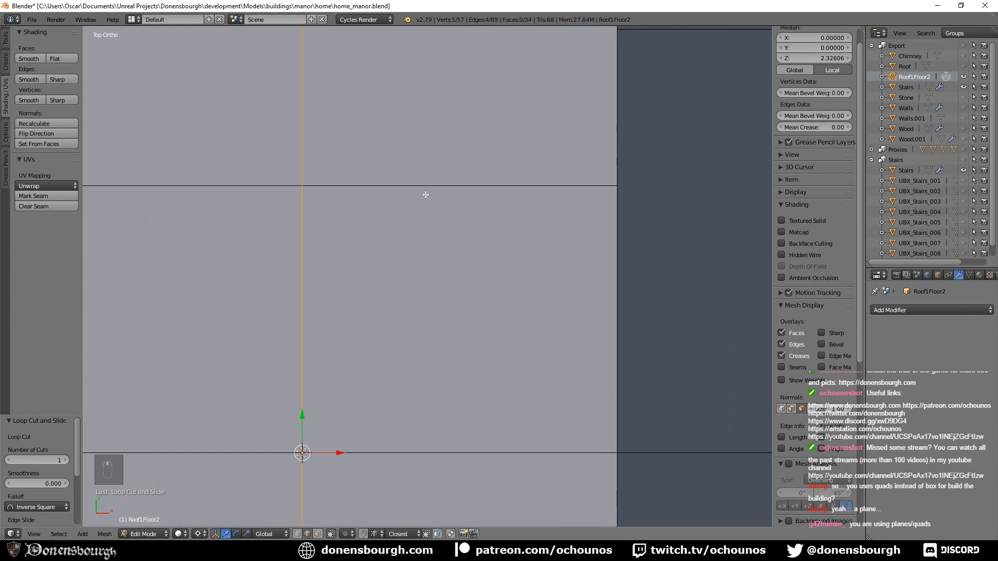
pyautogui.keyDown('alt'); pyautogui.rightClick(422, 186); pyautogui.keyUp('alt')
pyautogui.keyDown('shift'); pyautogui.moveTo(450, 408); pyautogui.dragTo(444, 266, button='middle'); pyautogui.keyUp('shift')
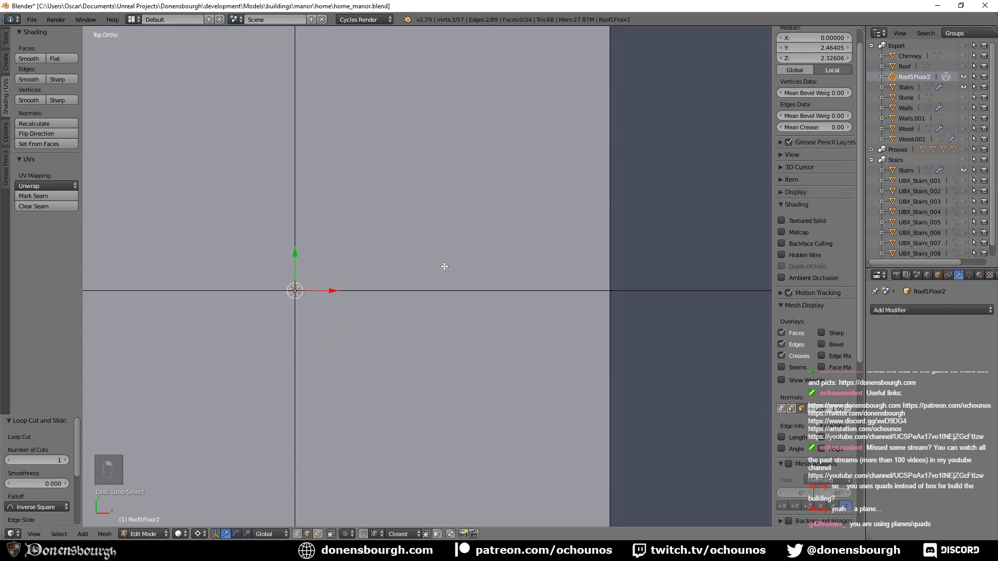
pyautogui.scroll(-3, 437, 467)
pyautogui.keyDown('alt'); pyautogui.keyDown('shift'); pyautogui.rightClick(449, 443); pyautogui.keyUp('shift'); pyautogui.keyUp('alt')
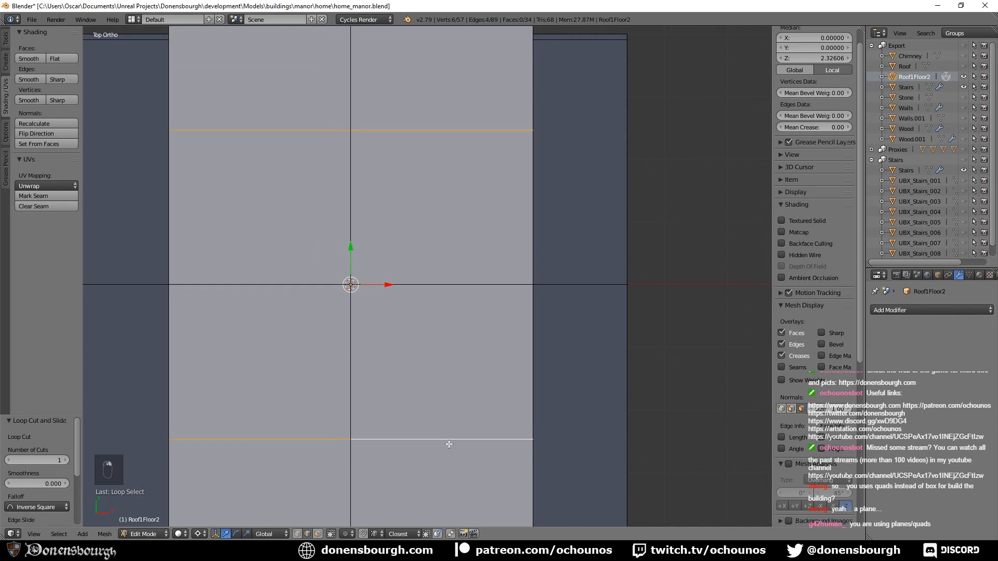
pyautogui.scroll(-2, 417, 317)
pyautogui.press('z')
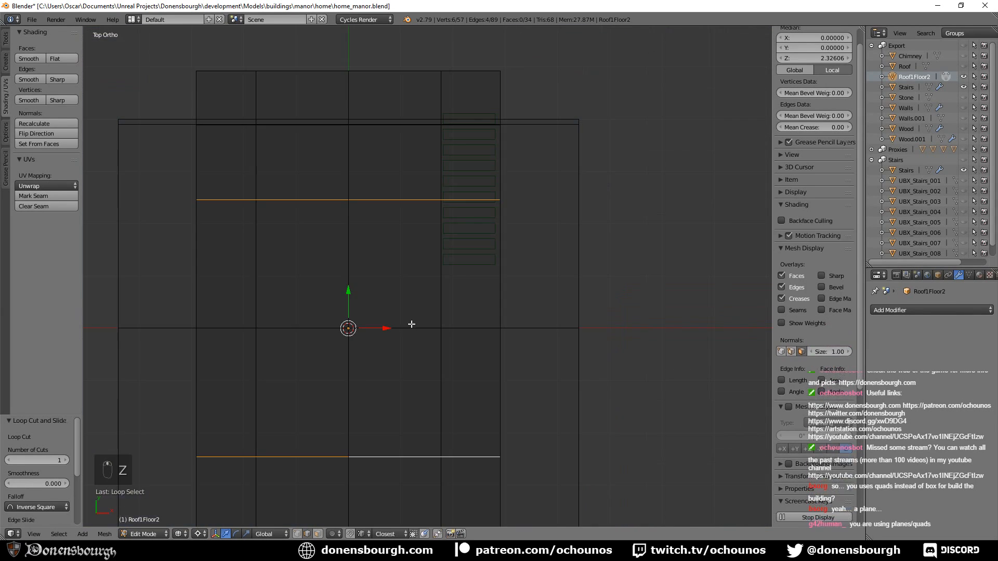
pyautogui.keyDown('shift'); pyautogui.moveTo(411, 325); pyautogui.dragTo(388, 339, button='middle'); pyautogui.keyUp('shift')
pyautogui.keyDown('shift'); pyautogui.moveTo(457, 296); pyautogui.dragTo(389, 334, button='middle'); pyautogui.keyUp('shift')
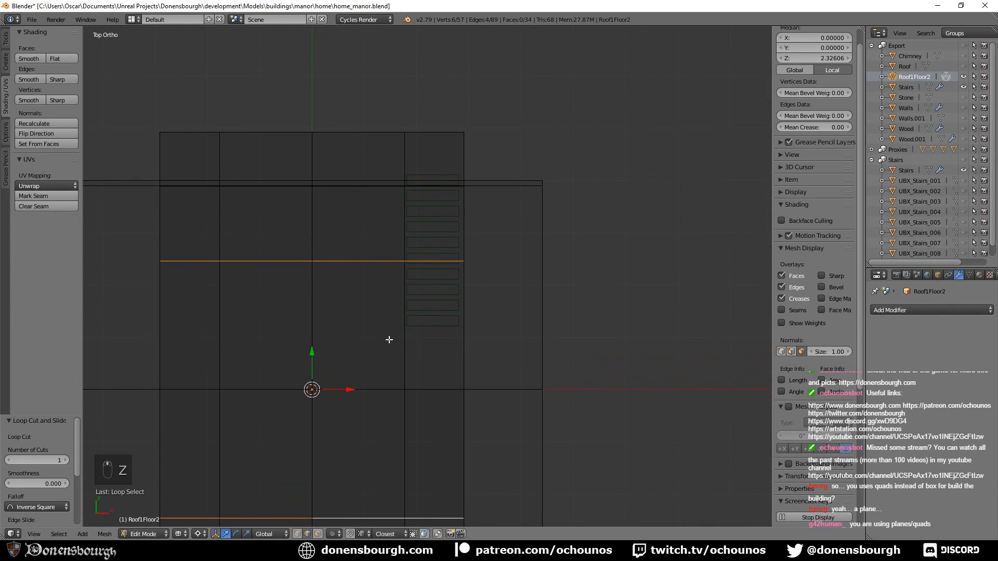
pyautogui.scroll(3, 389, 340)
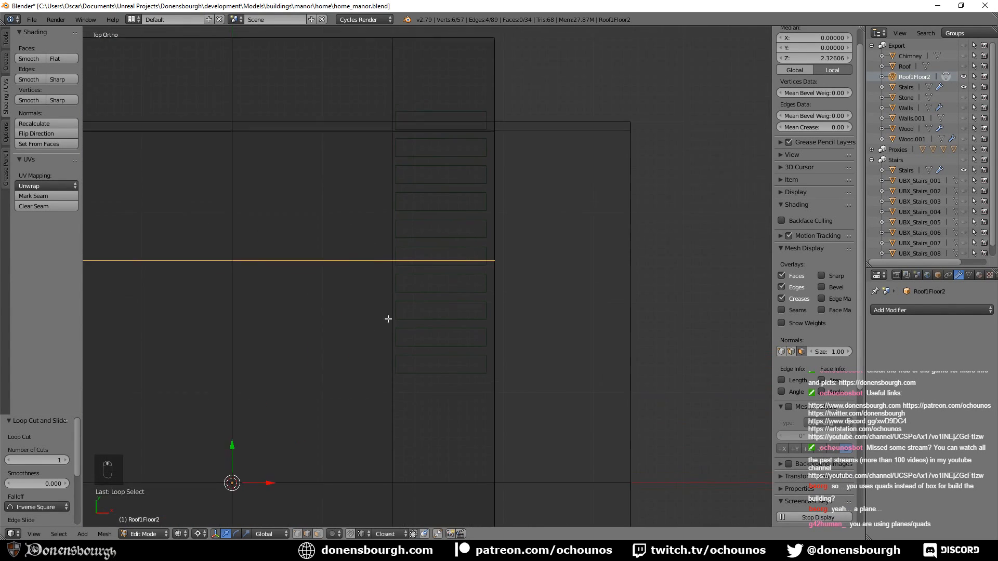
pyautogui.press('s')
pyautogui.press('y')
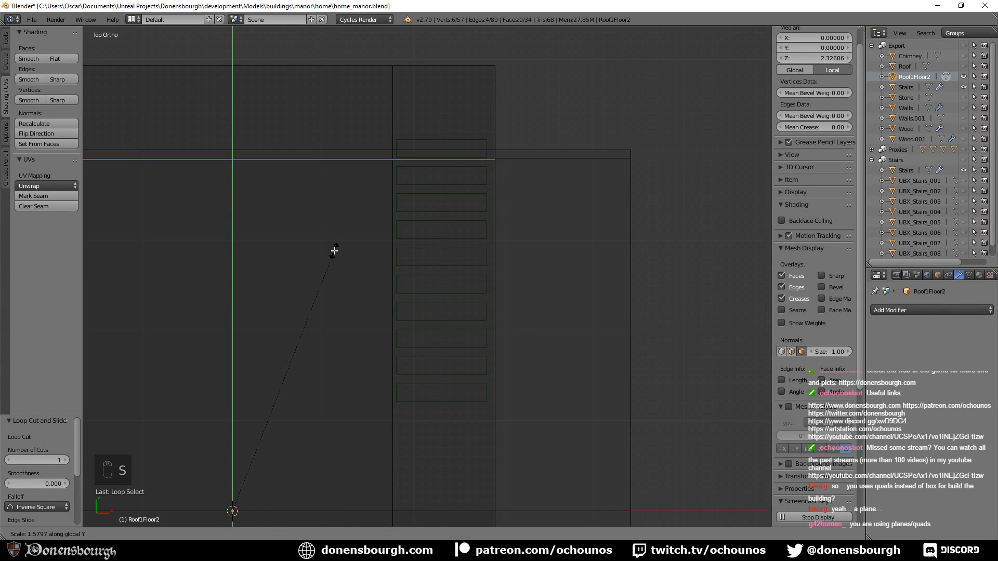
pyautogui.click(335, 250)
# - Switch to face selection and delete the narrow lower floor face diagonally opposite the stairs
pyautogui.scroll(-4, 324, 329)
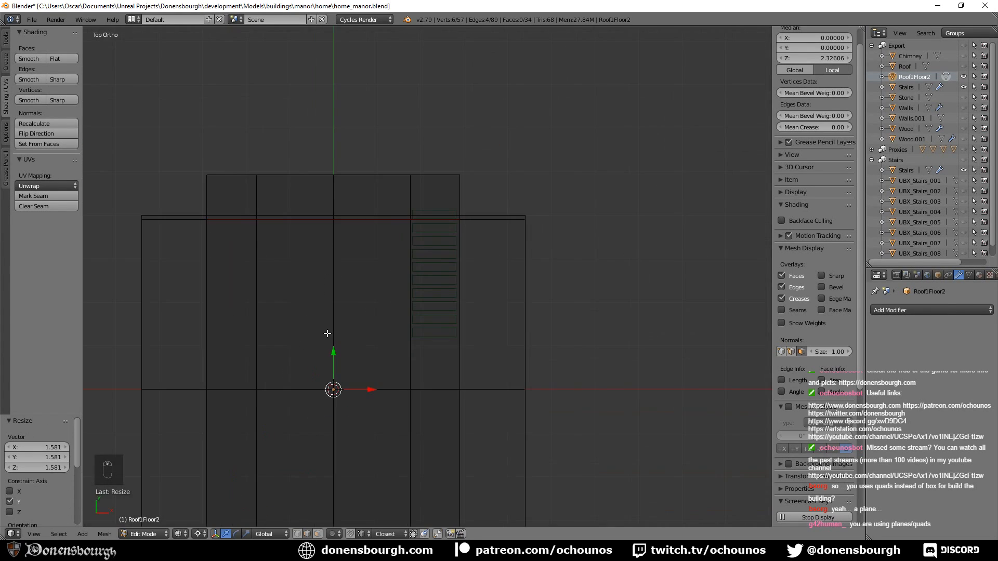
pyautogui.keyDown('shift'); pyautogui.moveTo(337, 351); pyautogui.dragTo(351, 333, button='middle'); pyautogui.keyUp('shift')
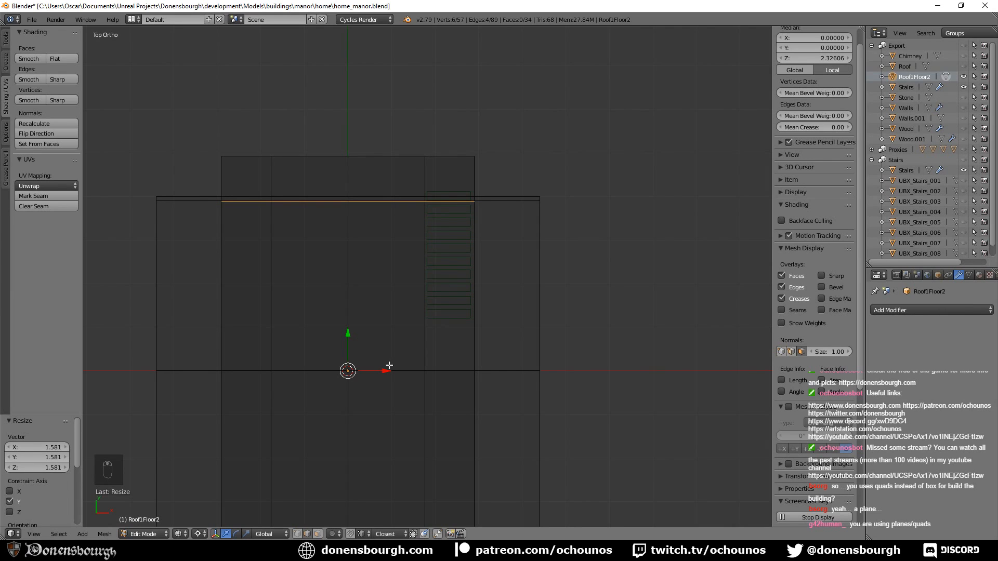
pyautogui.keyDown('shift'); pyautogui.moveTo(299, 459); pyautogui.dragTo(302, 323, button='middle'); pyautogui.keyUp('shift')
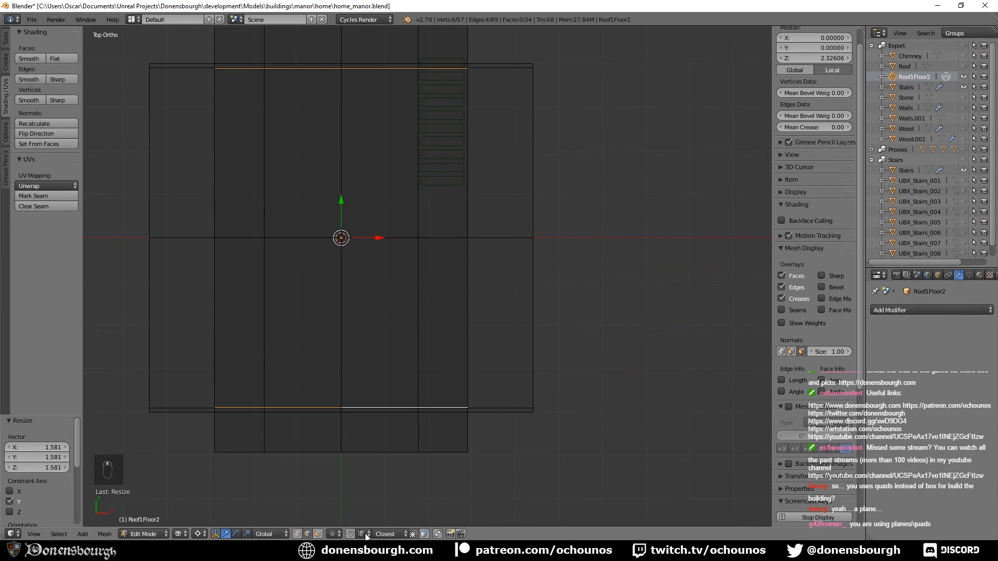
pyautogui.click(317, 534)
pyautogui.rightClick(237, 312)
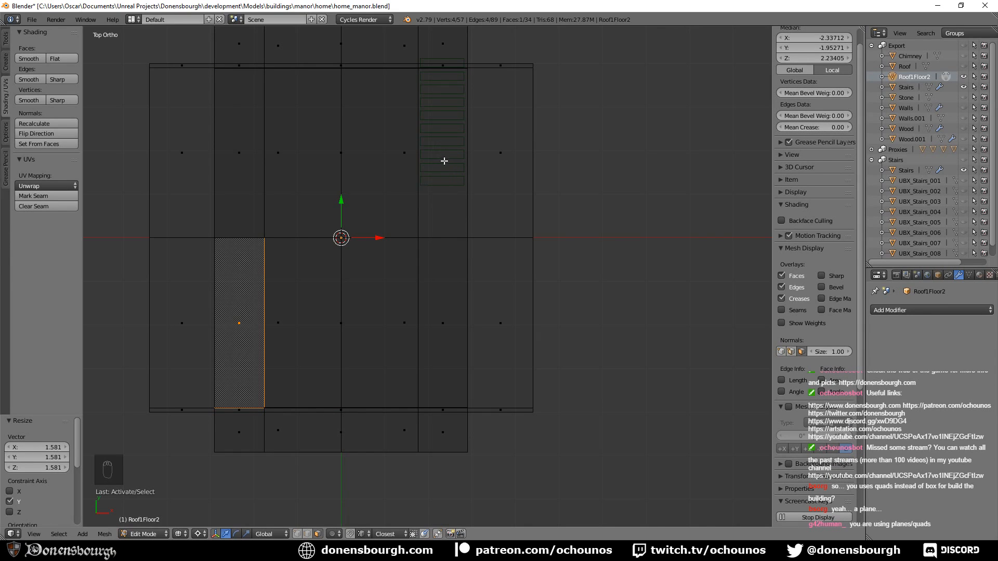
pyautogui.keyDown('shift'); pyautogui.moveTo(438, 193); pyautogui.dragTo(401, 312, button='middle'); pyautogui.keyUp('shift')
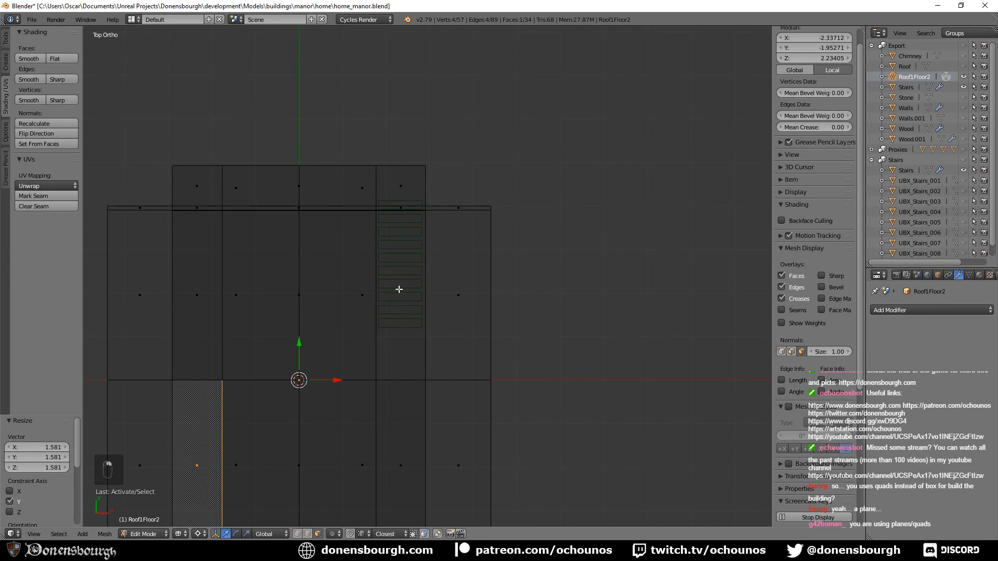
pyautogui.keyDown('shift'); pyautogui.moveTo(343, 377); pyautogui.dragTo(365, 331, button='middle'); pyautogui.keyUp('shift')
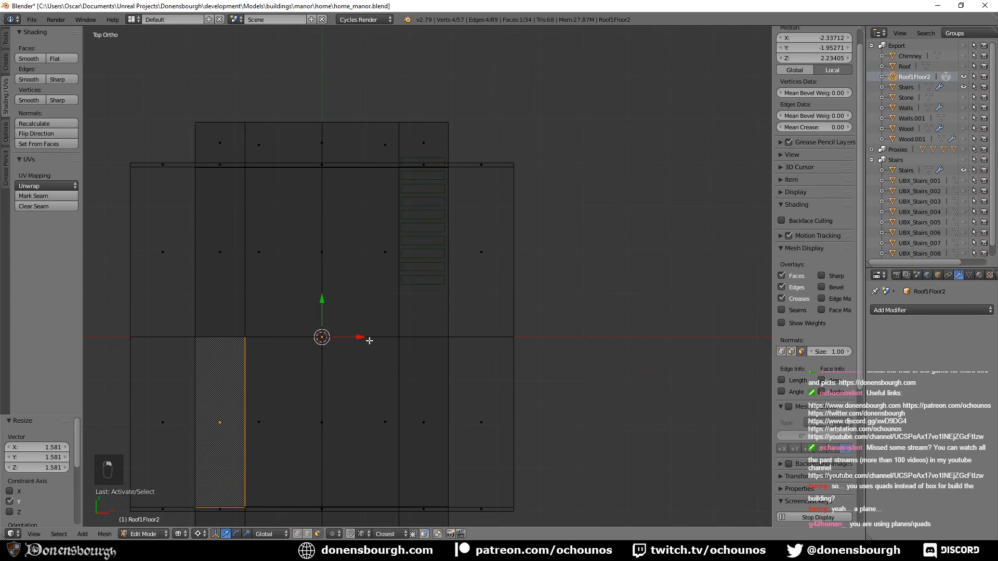
pyautogui.press('x')
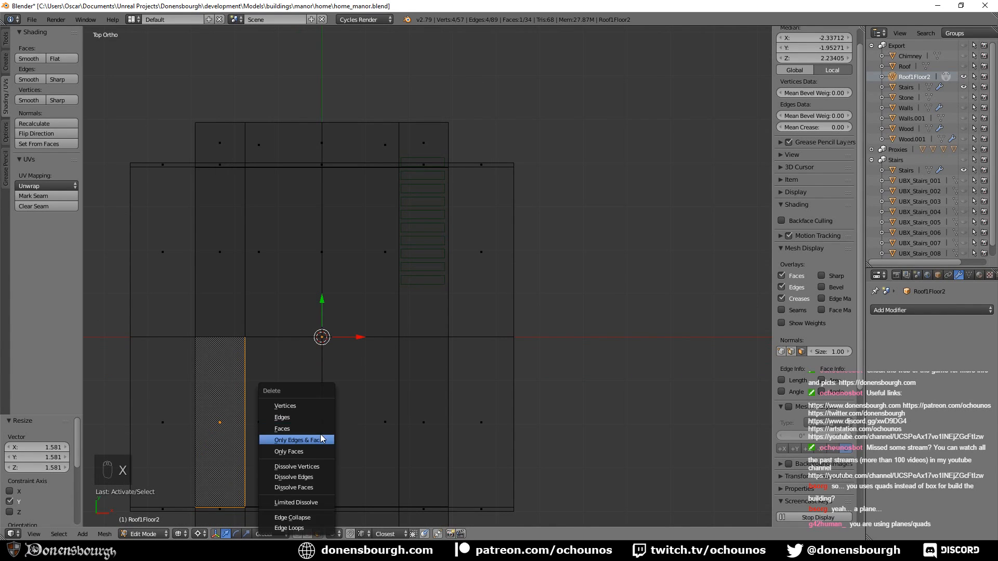
pyautogui.click(314, 428)
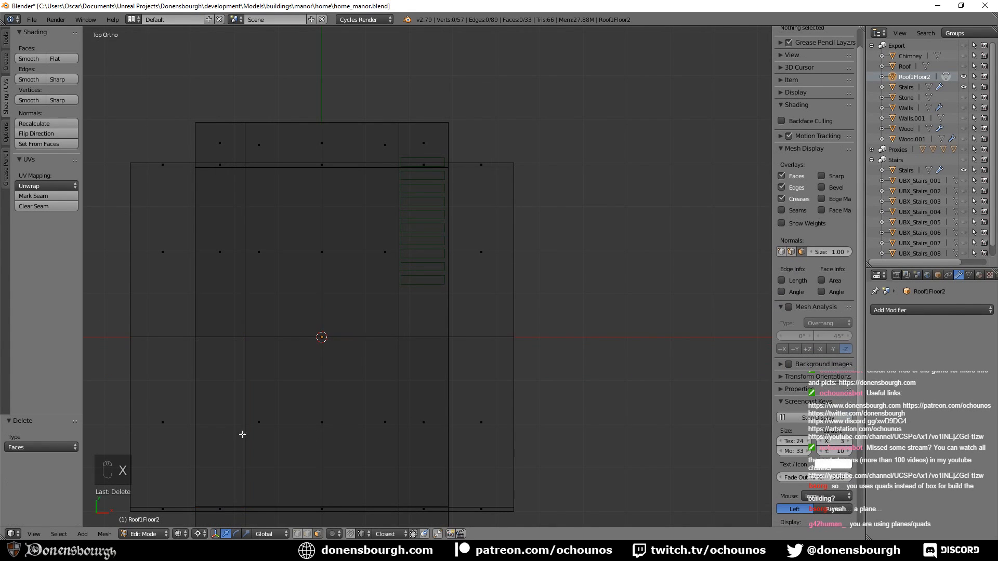
# - Add a centred lengthwise loop cut to each half of the raised central panel without sliding them
pyautogui.moveTo(242, 434)
pyautogui.mouseDown(button='middle')
pyautogui.moveTo(252, 377)
pyautogui.moveTo(221, 385)
pyautogui.moveTo(363, 418)
pyautogui.moveTo(371, 409)
pyautogui.mouseUp(button='middle')
pyautogui.press('z')
pyautogui.moveTo(391, 375); pyautogui.dragTo(425, 340, button='middle')
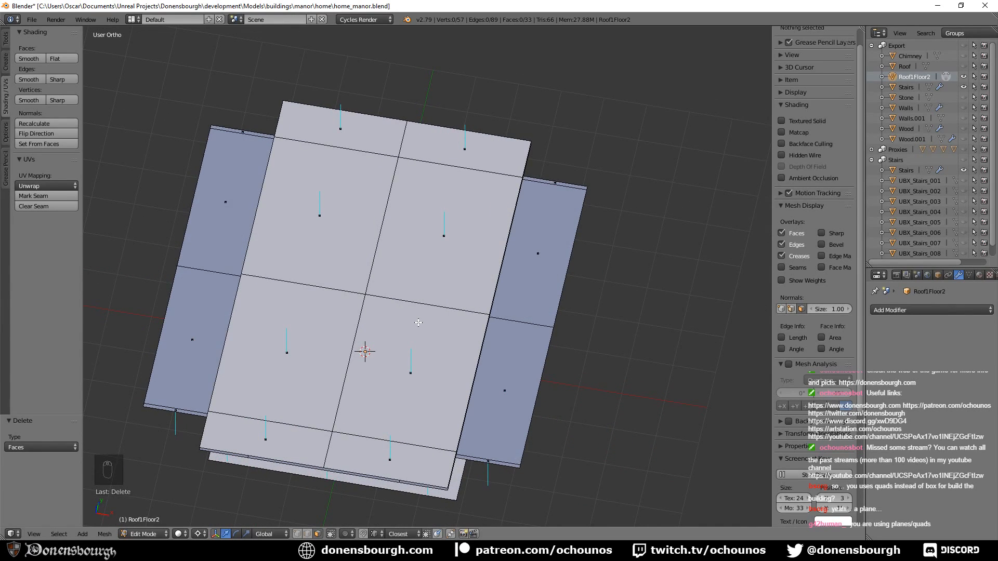
pyautogui.hotkey('ctrl', 'r')
pyautogui.click(418, 322)
pyautogui.rightClick(418, 322)
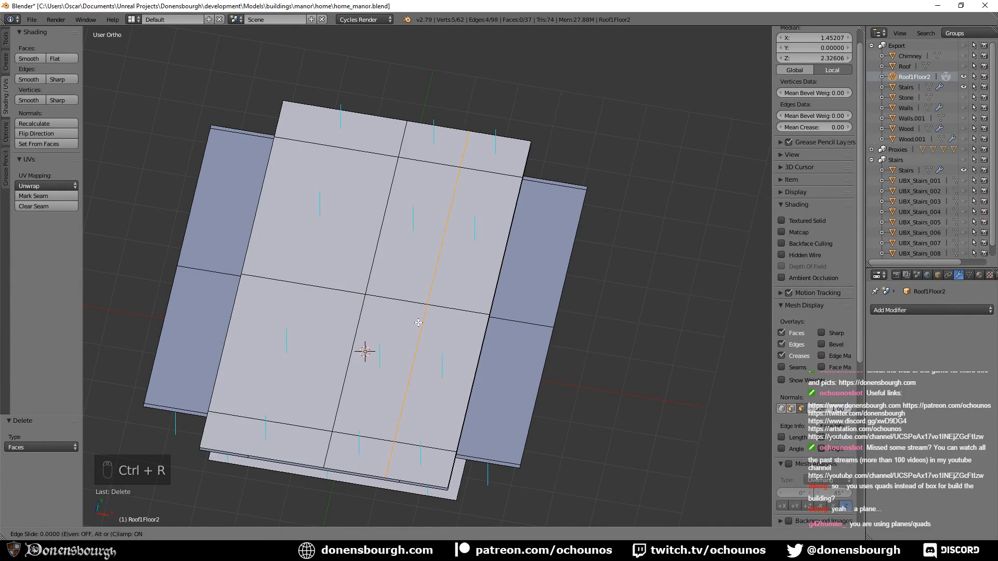
pyautogui.hotkey('ctrl', 'r')
pyautogui.click(310, 269)
pyautogui.rightClick(310, 269)
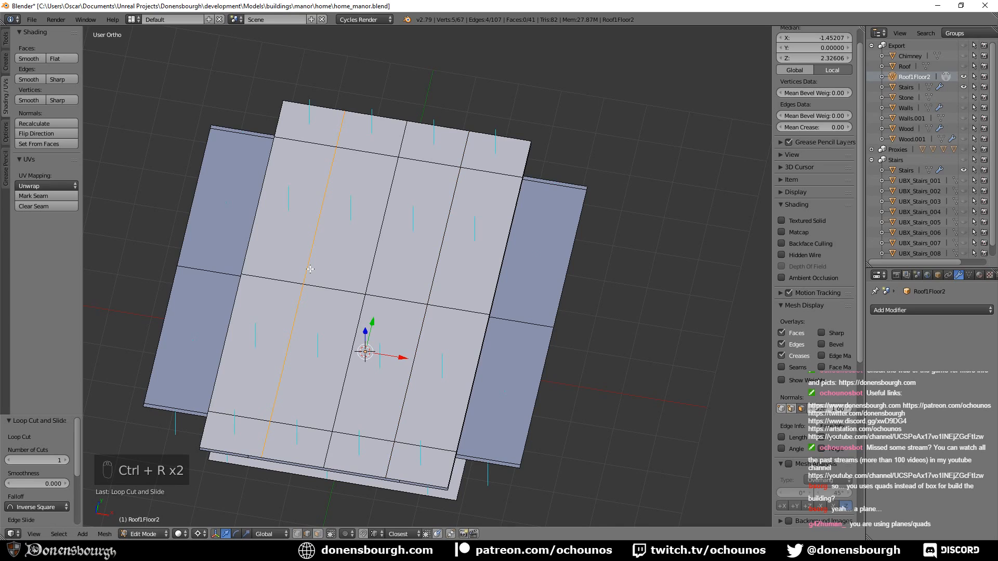
# - Select both new lengthwise loops and scale them apart along X by 1.223, close to the inner edge of the stairs
pyautogui.keyDown('alt'); pyautogui.keyDown('shift'); pyautogui.rightClick(413, 365); pyautogui.keyUp('shift'); pyautogui.keyUp('alt')
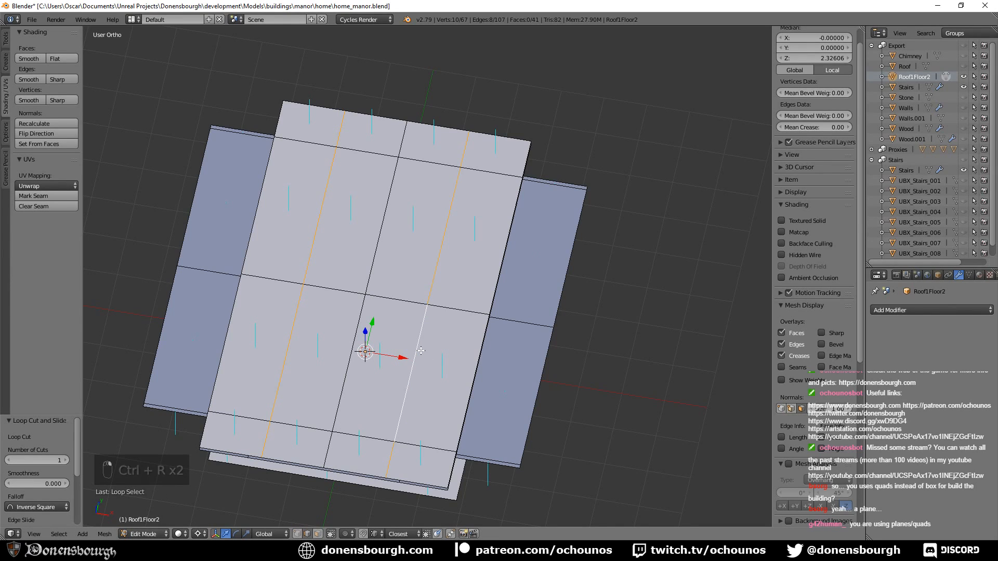
pyautogui.press('KP_1')
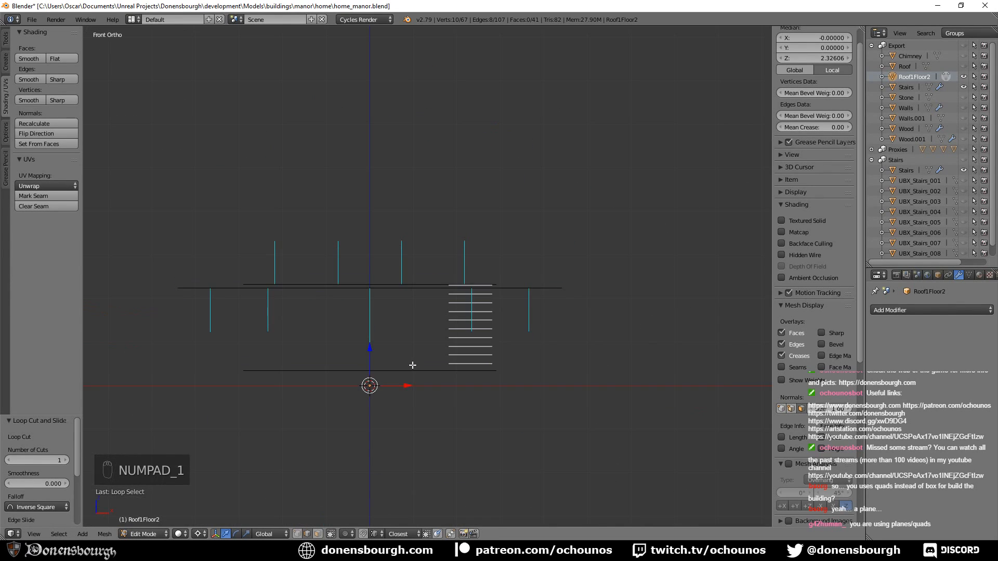
pyautogui.press('KP_7')
pyautogui.press('z')
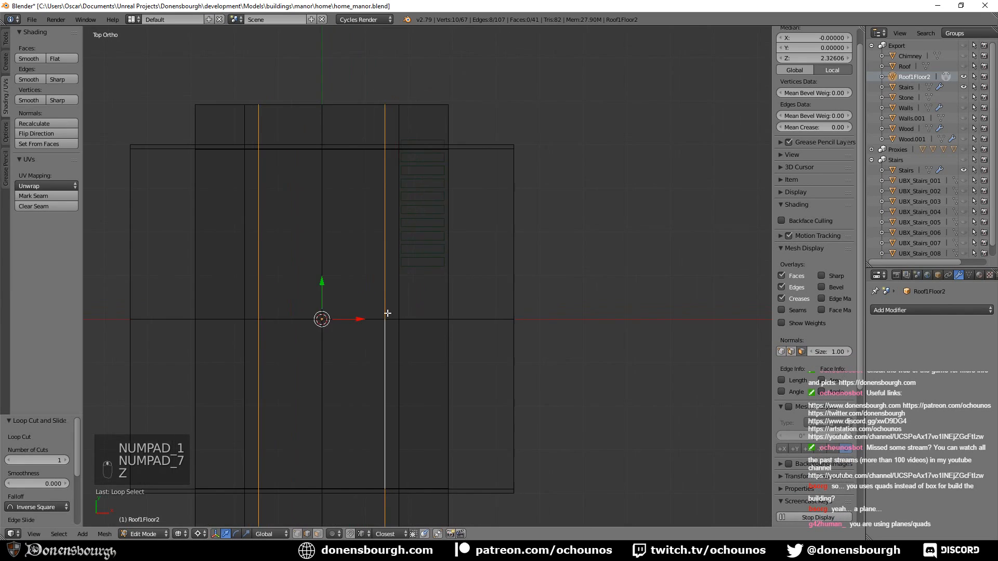
pyautogui.scroll(5, 401, 307)
pyautogui.press('s')
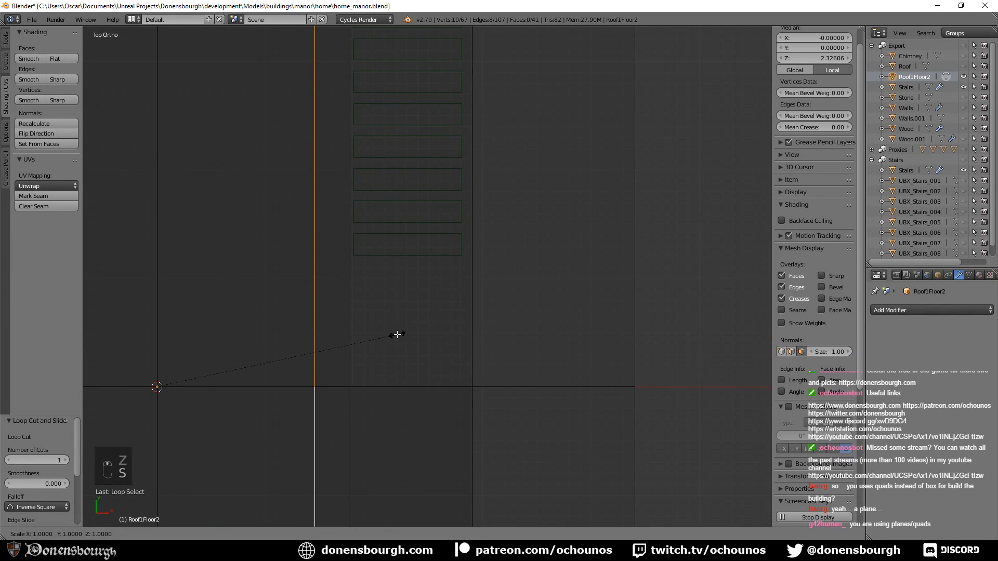
pyautogui.press('x')
pyautogui.click(455, 341)
pyautogui.scroll(-5, 454, 341)
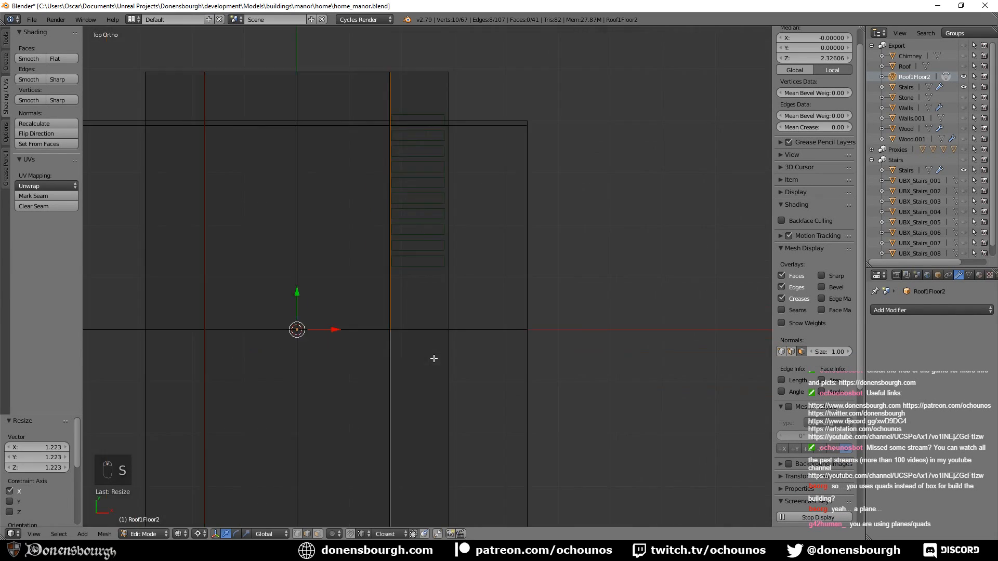
# - Switch to face selection and delete the central panel's narrow face above the stairs and the diagonally opposite one
pyautogui.press('z')
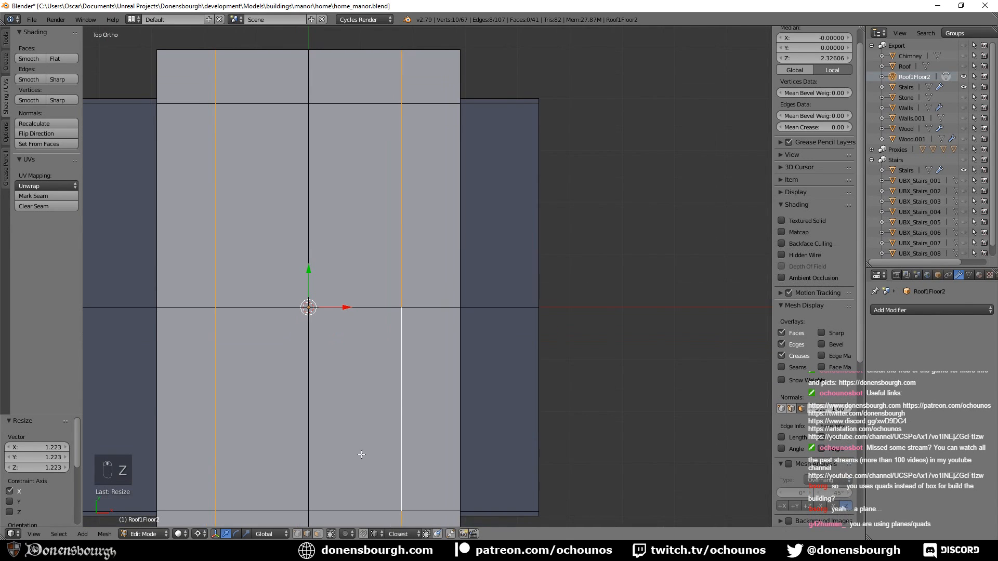
pyautogui.click(318, 534)
pyautogui.click(439, 219)
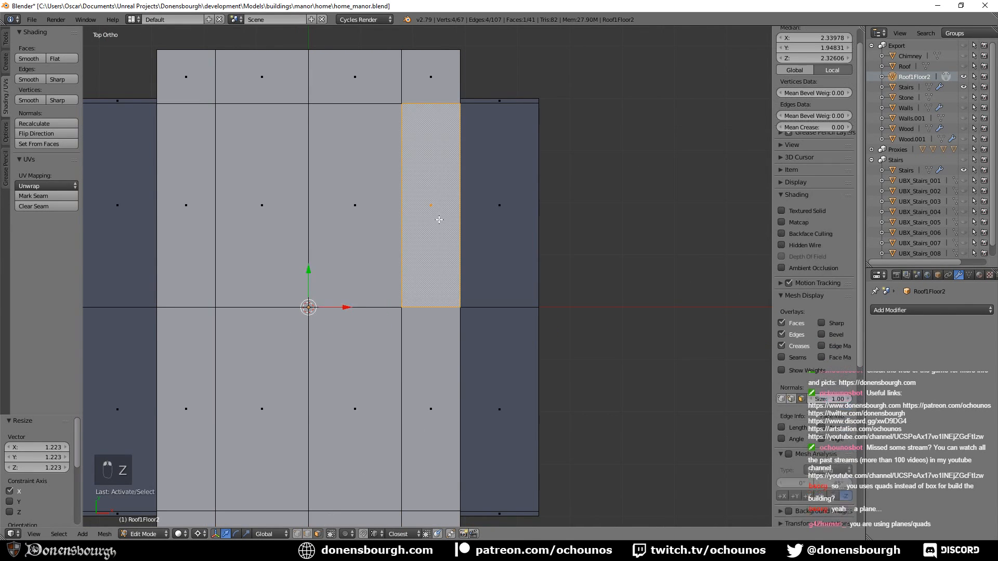
pyautogui.keyDown('shift'); pyautogui.moveTo(439, 219); pyautogui.dragTo(525, 69, button='middle'); pyautogui.keyUp('shift')
pyautogui.keyDown('shift'); pyautogui.rightClick(270, 260); pyautogui.keyUp('shift')
pyautogui.press('x')
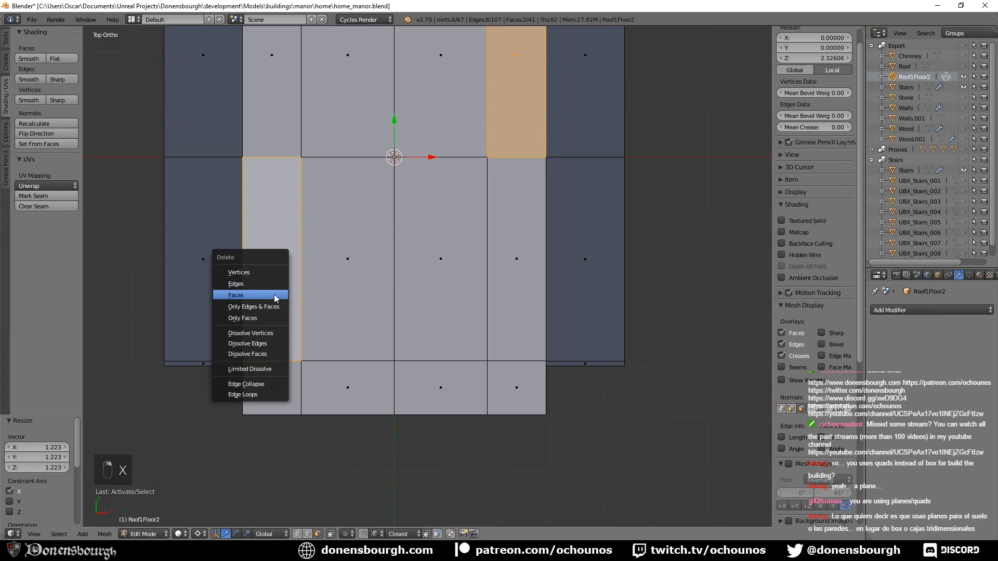
pyautogui.click(275, 298)
pyautogui.moveTo(275, 298); pyautogui.dragTo(354, 378, button='middle')
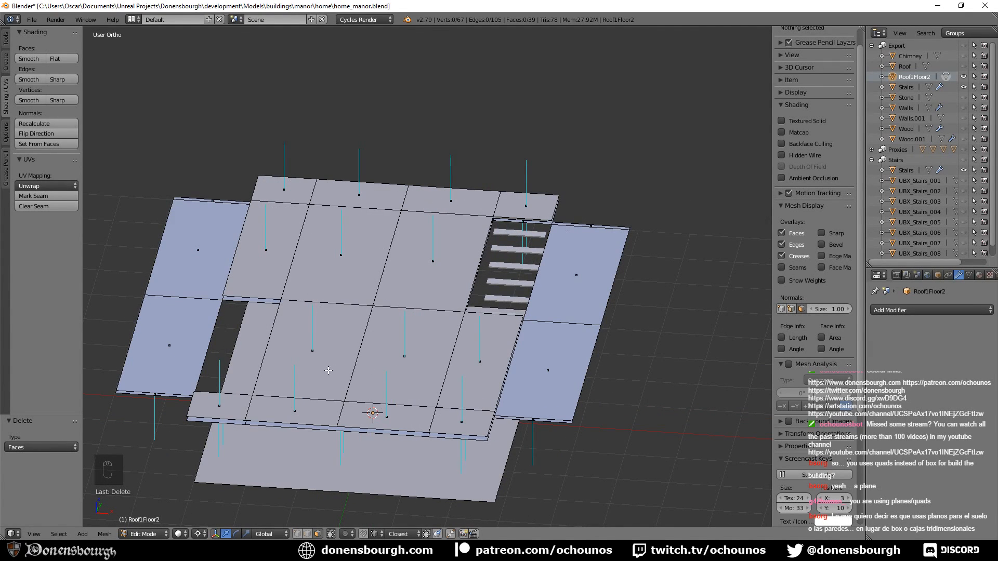
pyautogui.moveTo(405, 398); pyautogui.dragTo(479, 293, button='middle')
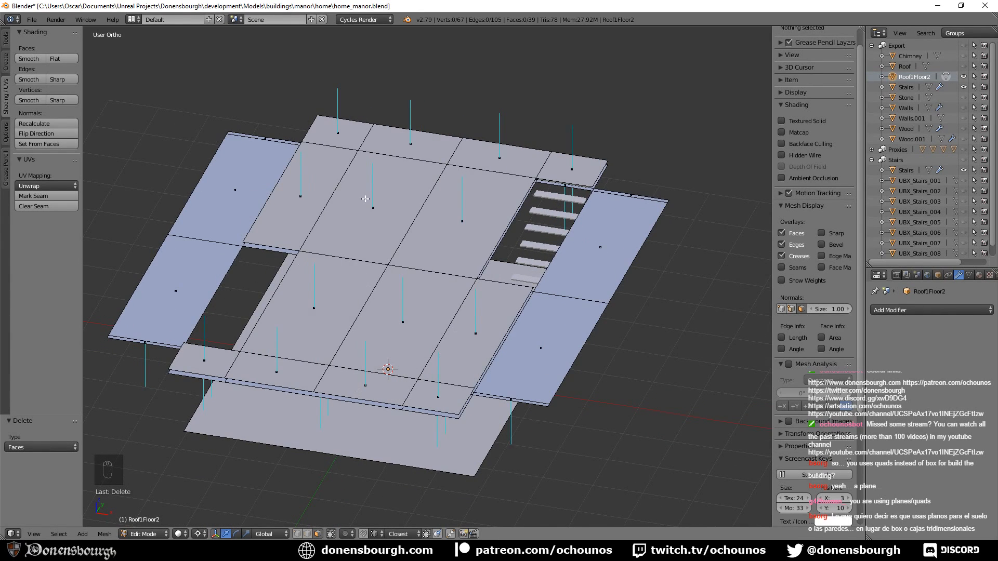
pyautogui.keyDown('shift'); pyautogui.moveTo(402, 281); pyautogui.dragTo(343, 323, button='middle'); pyautogui.keyUp('shift')
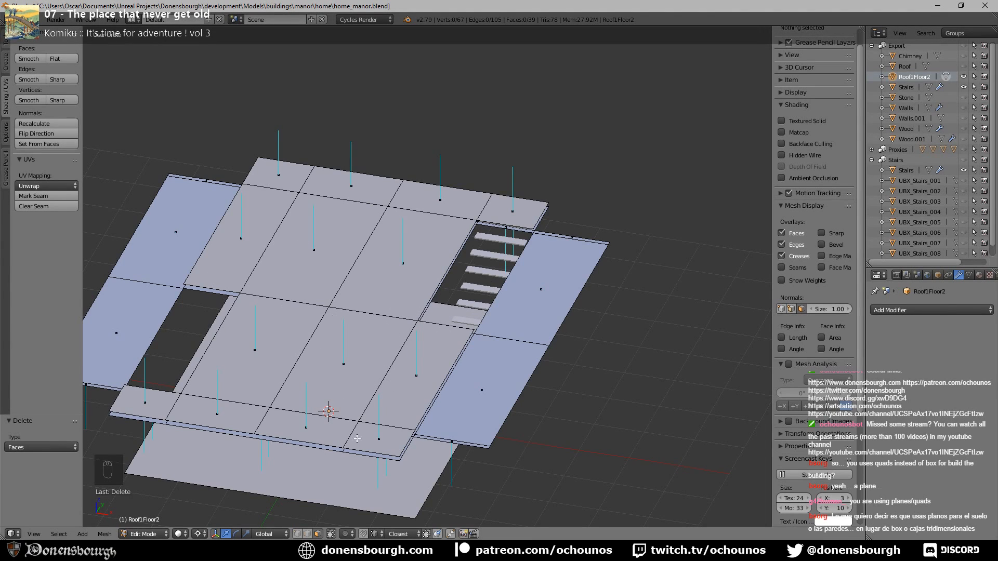
pyautogui.keyDown('shift'); pyautogui.moveTo(321, 392); pyautogui.dragTo(345, 372, button='middle'); pyautogui.keyUp('shift')
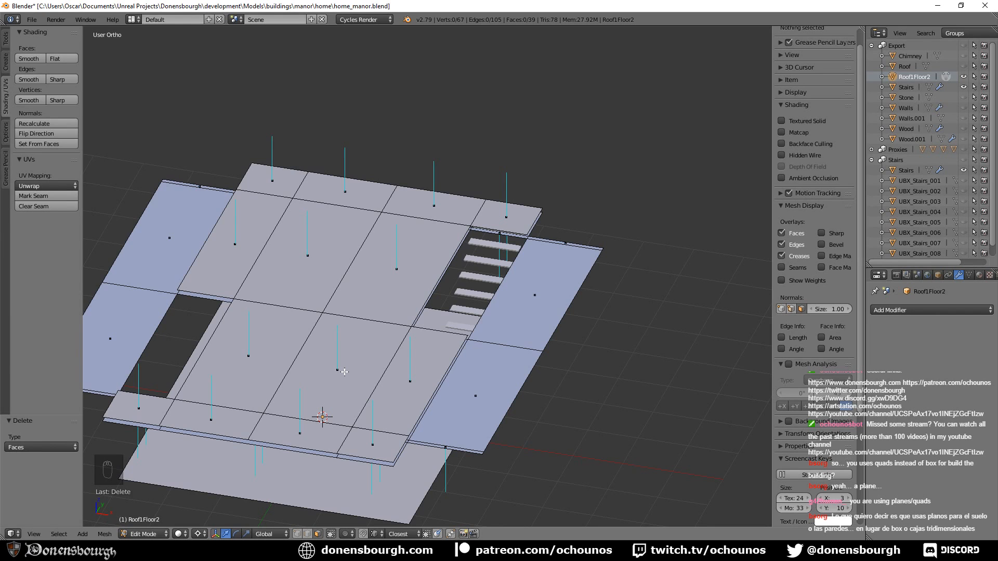
pyautogui.moveTo(328, 401); pyautogui.dragTo(372, 411, button='middle')
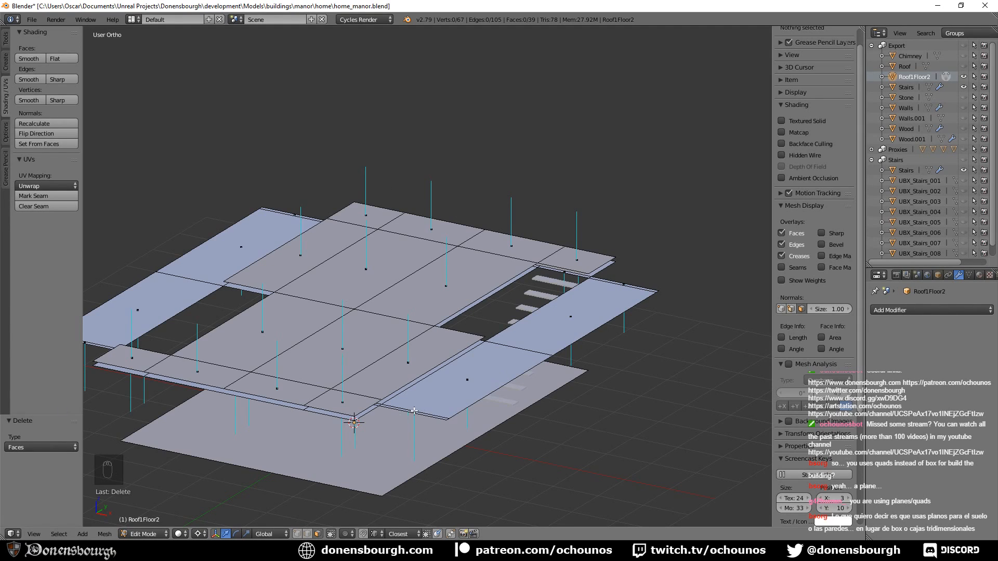
pyautogui.keyDown('shift'); pyautogui.moveTo(373, 440); pyautogui.dragTo(410, 413, button='middle'); pyautogui.keyUp('shift')
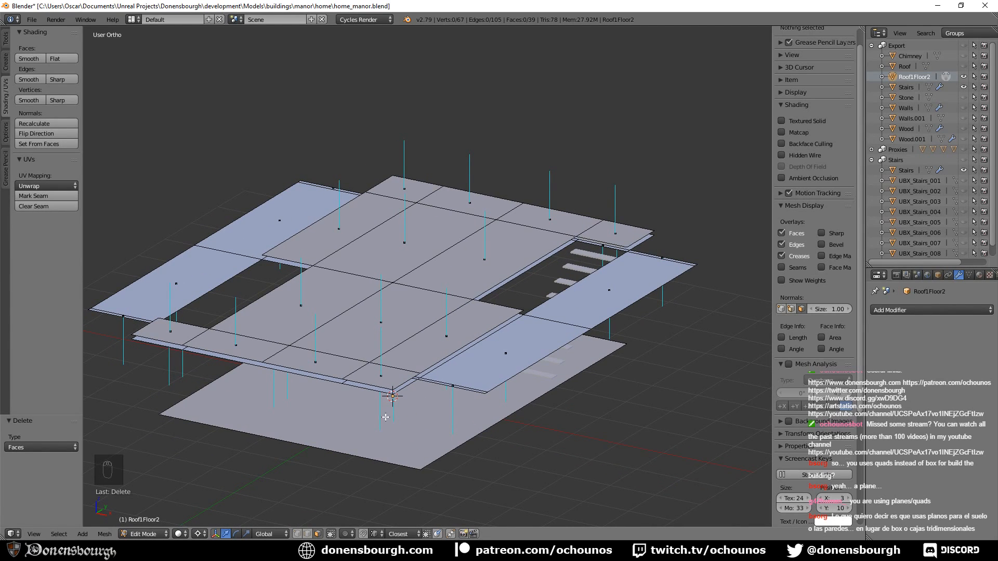
# - Leave mesh editing, show the Wood object, and examine how the floor panels and stair openings fit the timber frame
pyautogui.press('Tab')
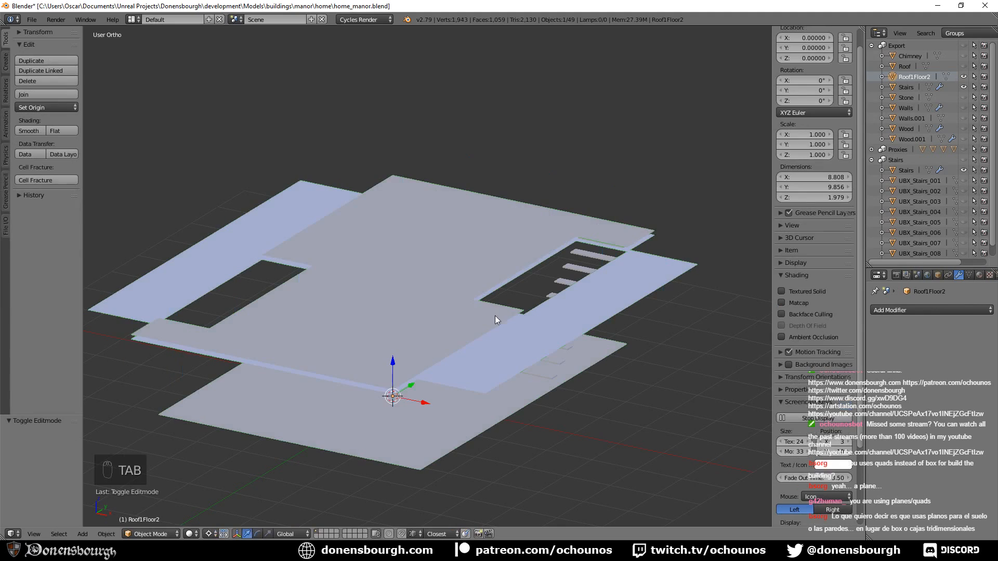
pyautogui.click(964, 128)
pyautogui.scroll(5, 383, 341)
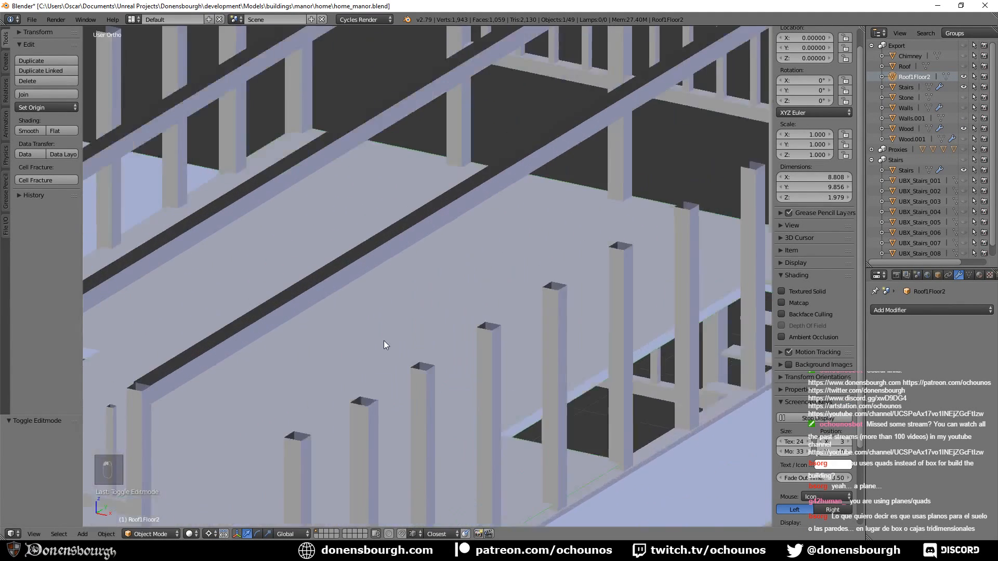
pyautogui.keyDown('shift'); pyautogui.moveTo(384, 341); pyautogui.dragTo(537, 339, button='middle'); pyautogui.keyUp('shift')
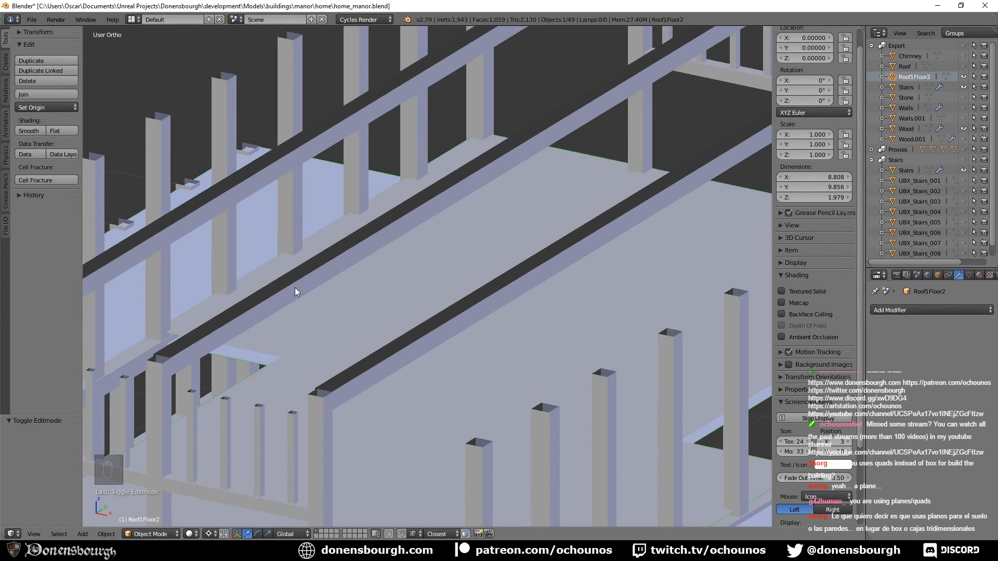
pyautogui.scroll(-3, 328, 333)
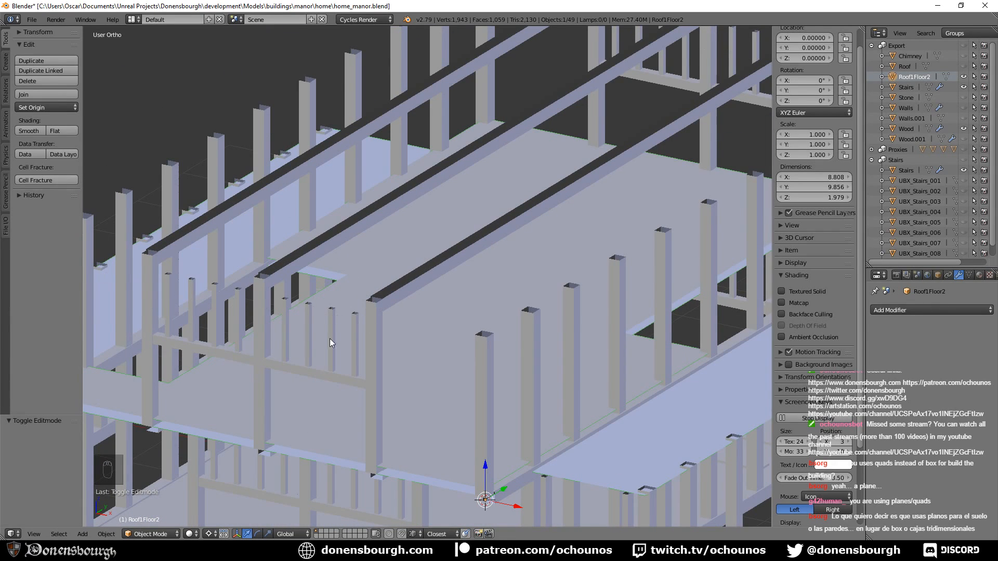
pyautogui.scroll(2, 326, 407)
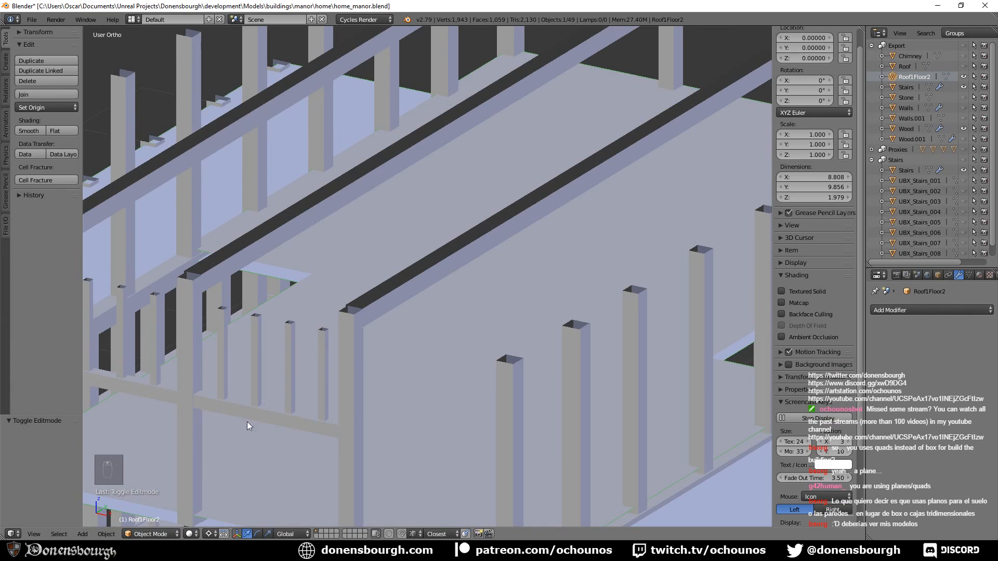
pyautogui.scroll(-4, 340, 437)
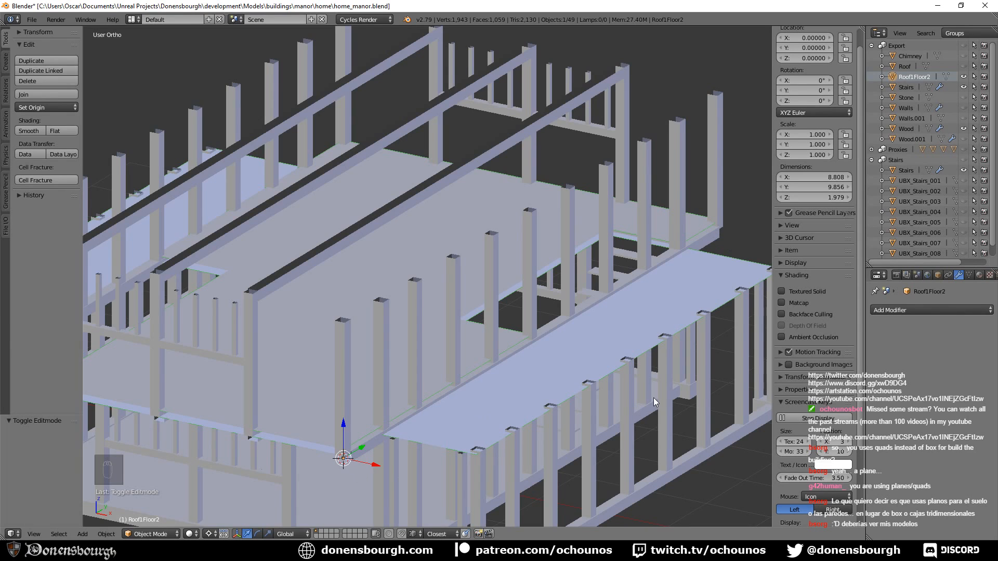
pyautogui.keyDown('shift'); pyautogui.moveTo(365, 463); pyautogui.dragTo(453, 332, button='middle'); pyautogui.keyUp('shift')
pyautogui.press('KP_Decimal')
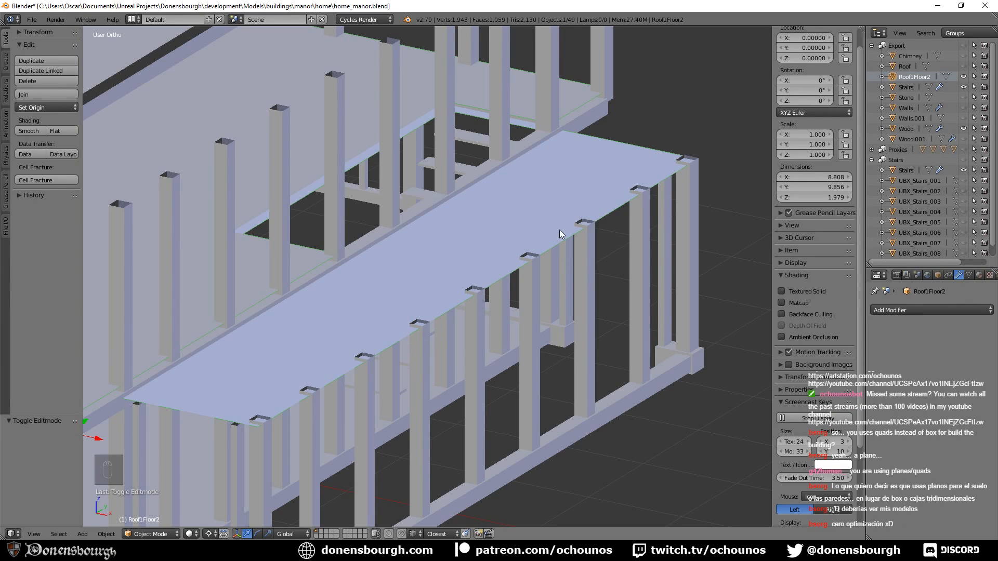
pyautogui.keyDown('shift'); pyautogui.moveTo(329, 289); pyautogui.dragTo(484, 218, button='middle'); pyautogui.keyUp('shift')
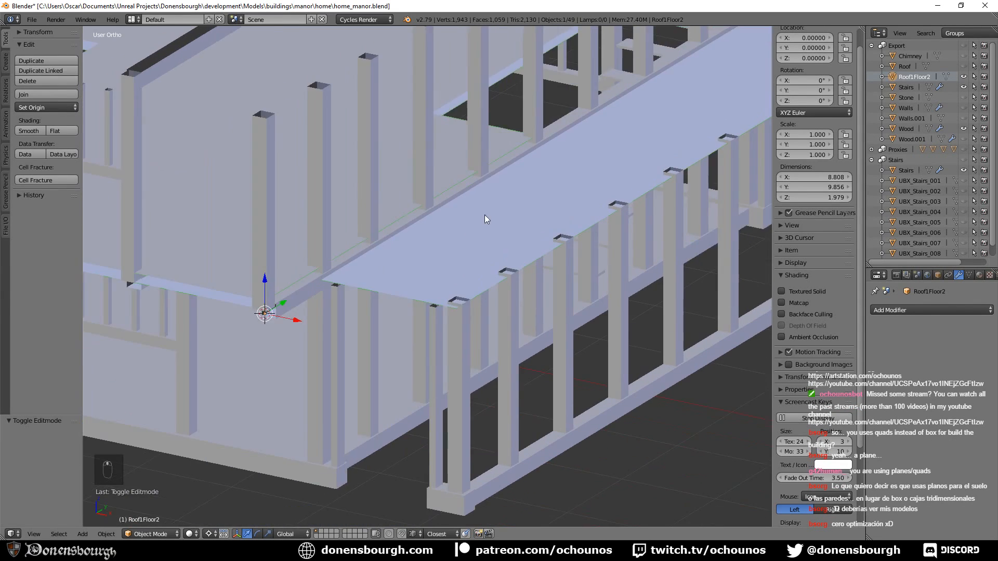
pyautogui.scroll(-7, 485, 219)
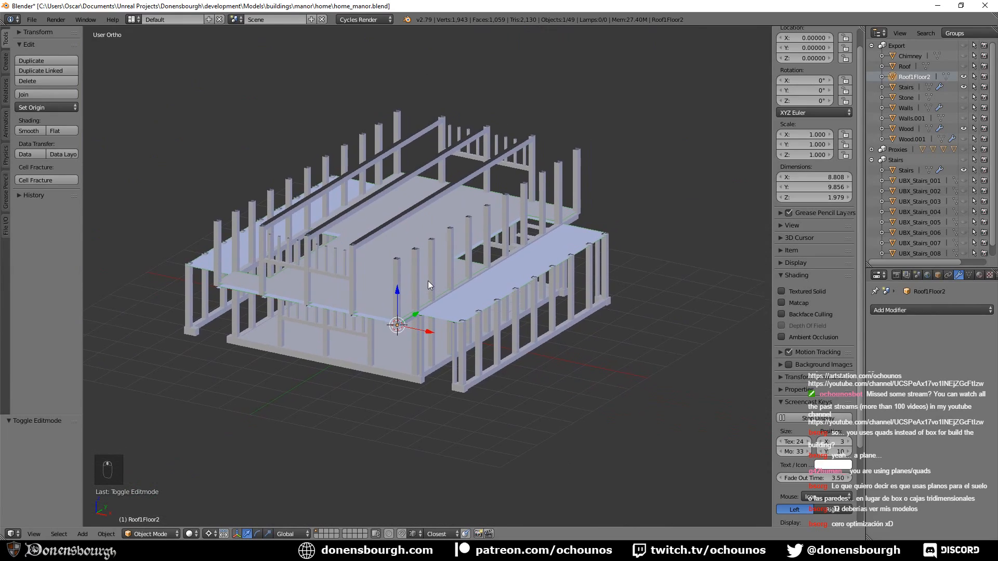
pyautogui.keyDown('shift'); pyautogui.scroll(1, 429, 281); pyautogui.keyUp('shift')
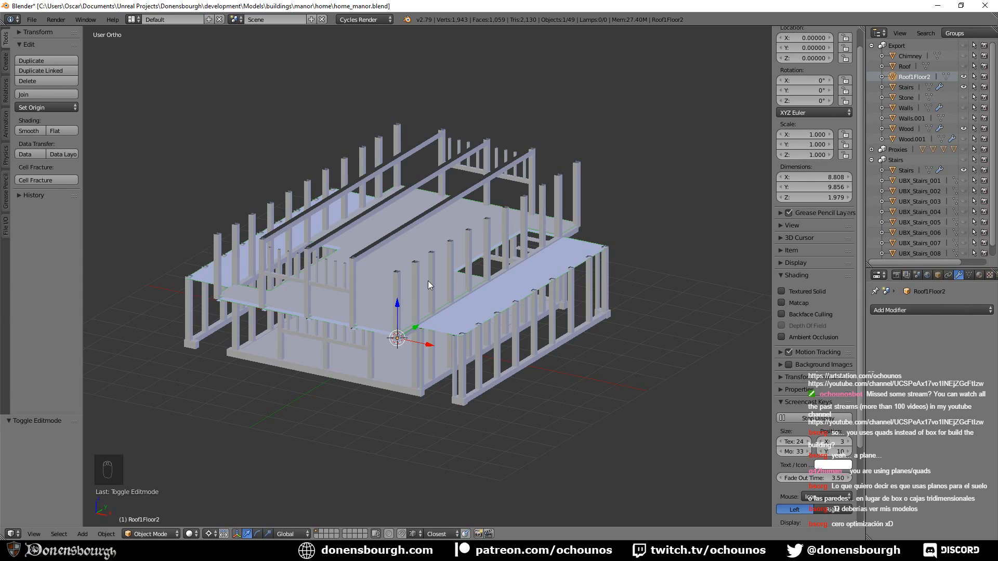
pyautogui.keyDown('shift'); pyautogui.moveTo(313, 357); pyautogui.dragTo(309, 374, button='middle'); pyautogui.keyUp('shift')
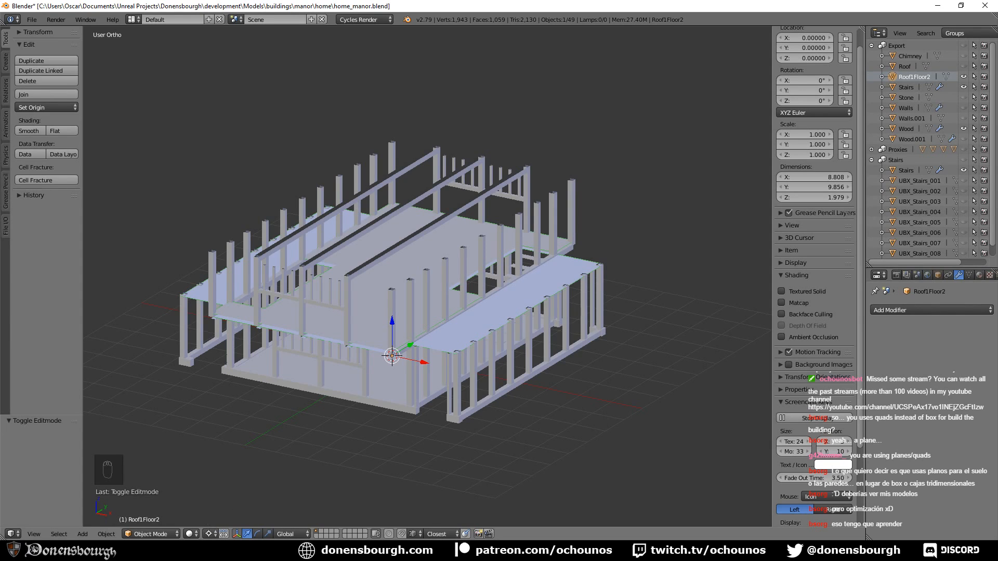
# - Switch to Unreal Editor, examine the mesh details of granary_manor, stables and home_manor, and look around the manor house in the level
pyautogui.click(200, 551)
pyautogui.click(439, 434)
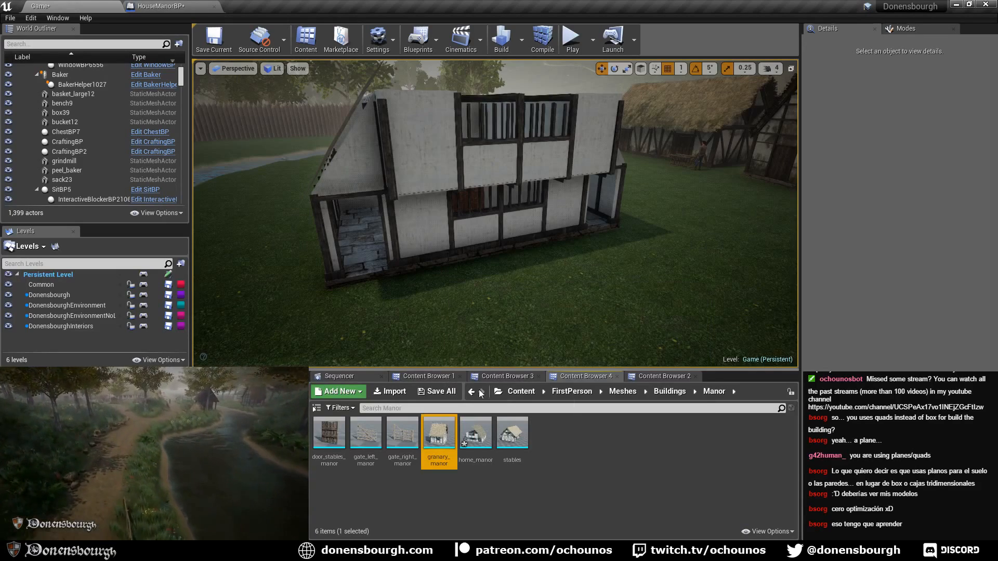
pyautogui.moveTo(442, 435)
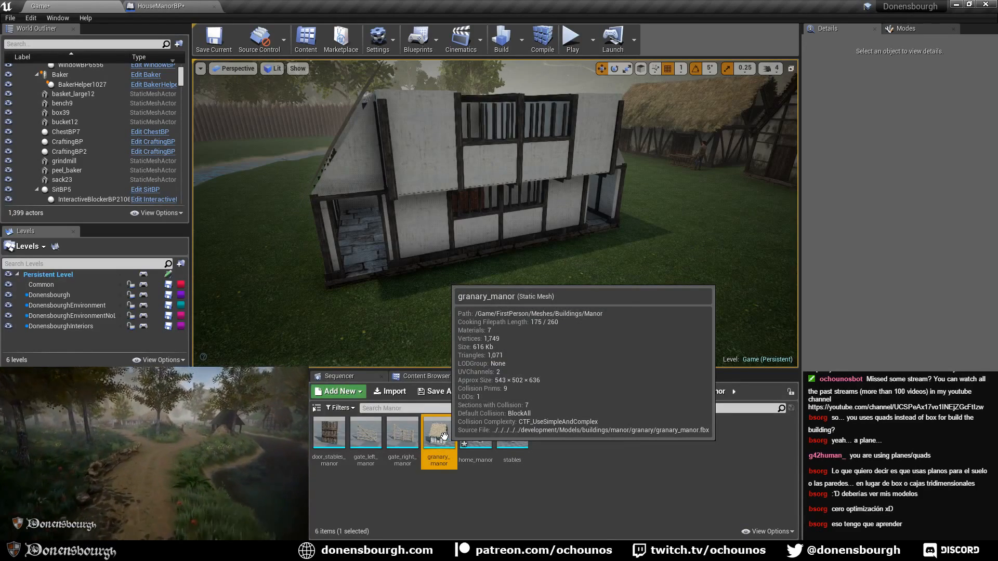
pyautogui.moveTo(513, 433)
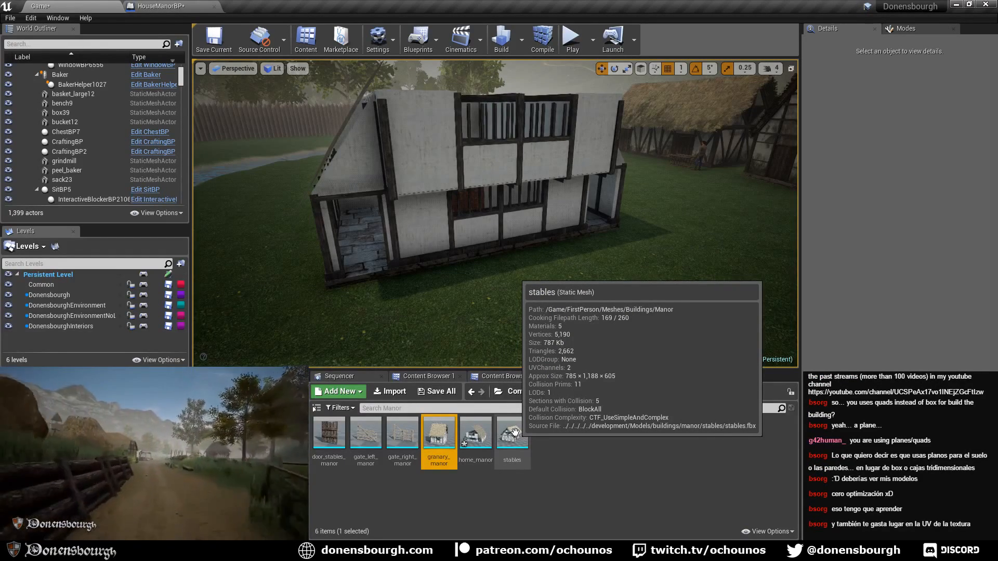
pyautogui.moveTo(482, 436)
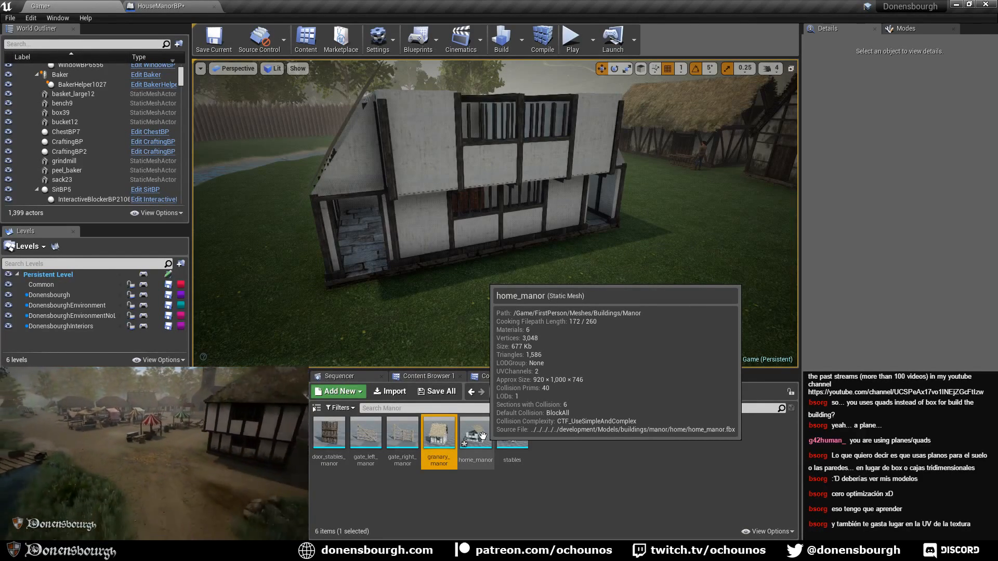
pyautogui.moveTo(446, 329); pyautogui.dragTo(577, 331, button='right')
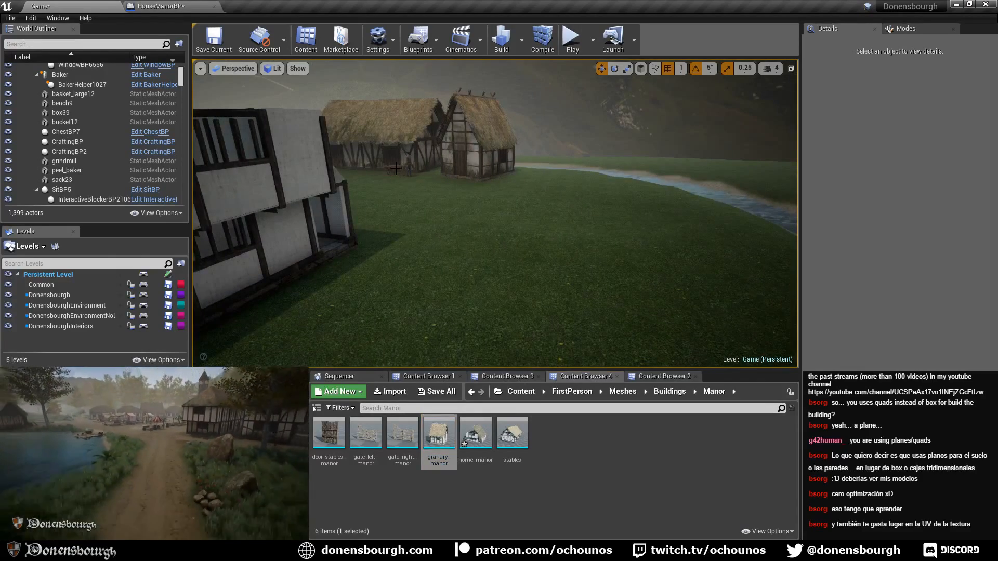
pyautogui.moveTo(396, 168); pyautogui.dragTo(283, 170, button='right')
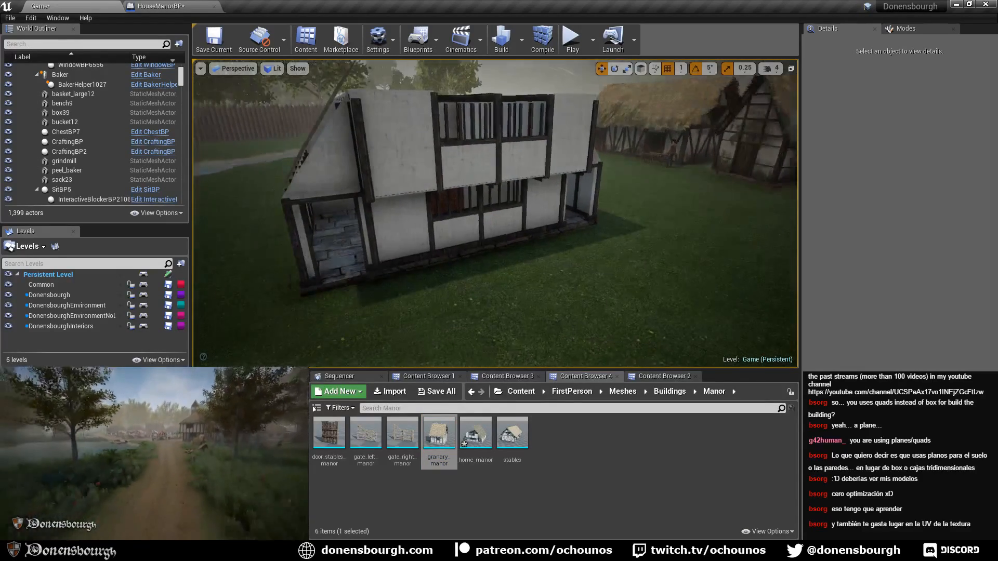
pyautogui.moveTo(424, 317); pyautogui.dragTo(395, 318, button='right')
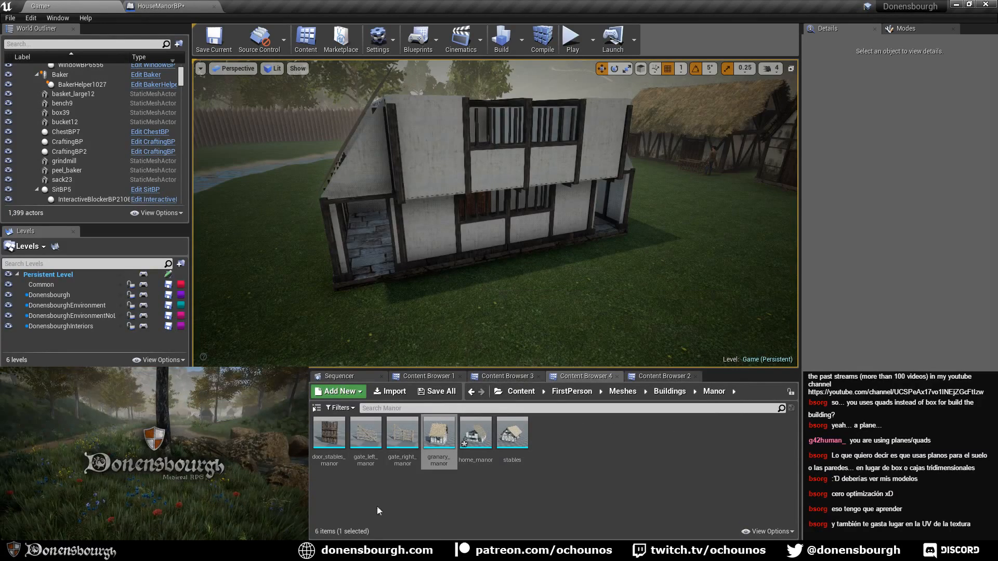
# - Switch to Blender, hide the Wood object, and examine the floor panels with their stair openings
pyautogui.hotkey('alt', 'Tab')
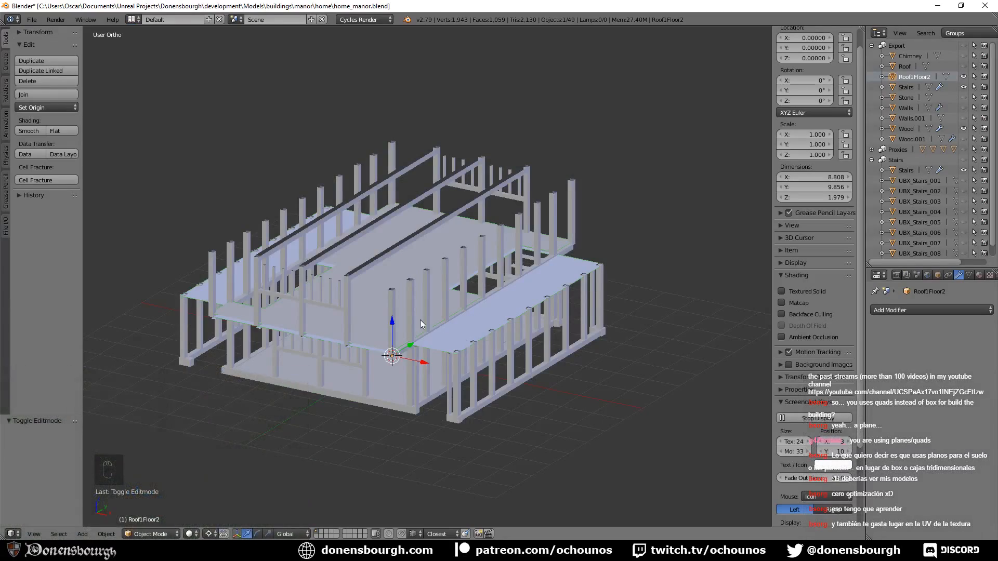
pyautogui.keyDown('shift'); pyautogui.moveTo(420, 320); pyautogui.dragTo(435, 353, button='middle'); pyautogui.keyUp('shift')
pyautogui.scroll(4, 435, 379)
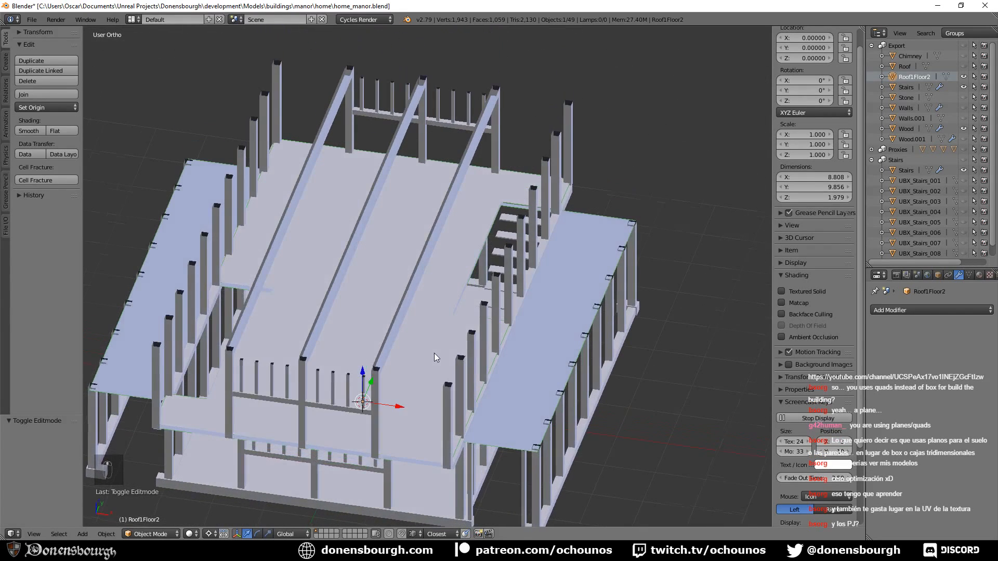
pyautogui.click(963, 128)
pyautogui.keyDown('shift'); pyautogui.moveTo(399, 349); pyautogui.dragTo(401, 315, button='middle'); pyautogui.keyUp('shift')
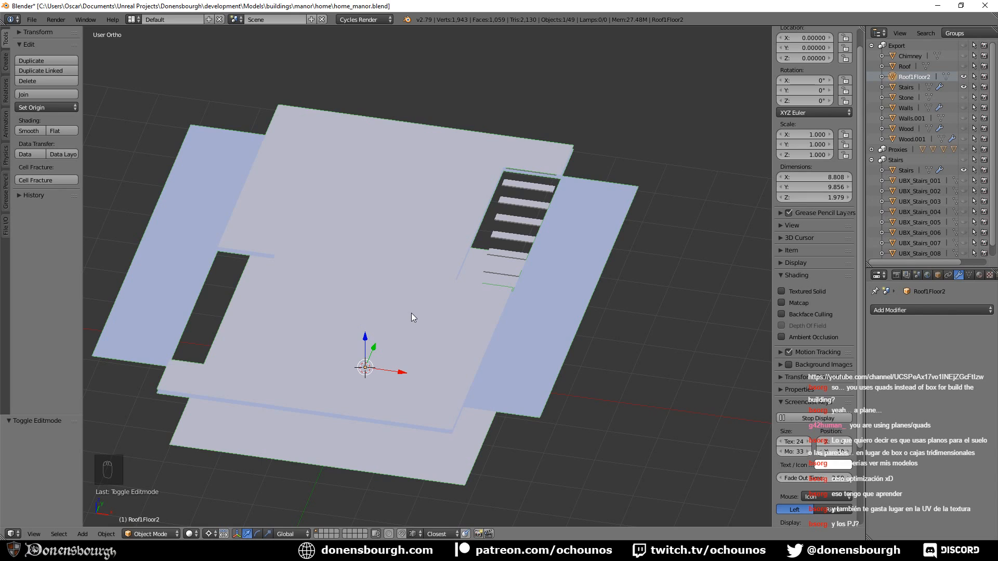
pyautogui.keyDown('shift'); pyautogui.moveTo(402, 314); pyautogui.dragTo(434, 279, button='middle'); pyautogui.keyUp('shift')
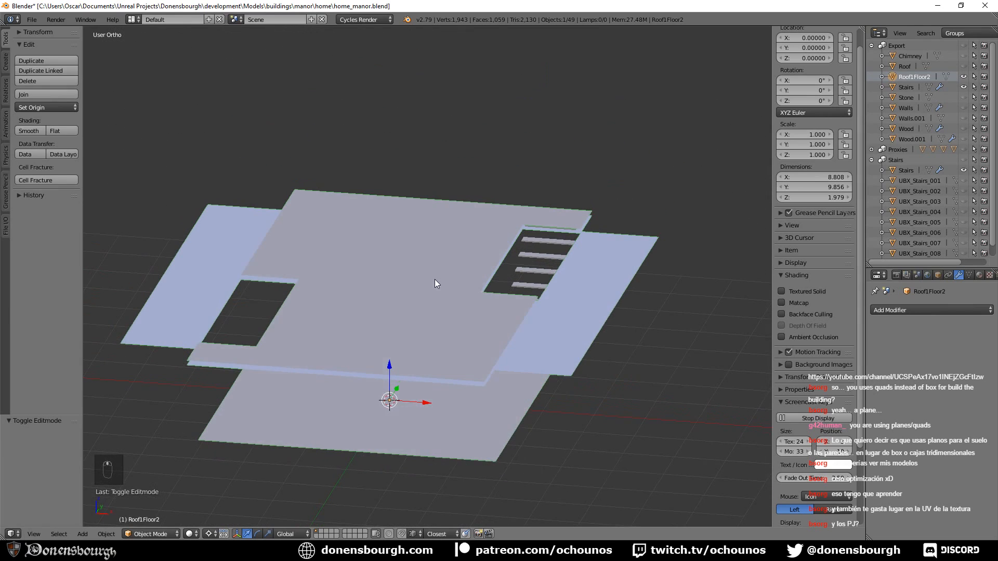
pyautogui.keyDown('shift'); pyautogui.moveTo(430, 313); pyautogui.dragTo(426, 317, button='middle'); pyautogui.keyUp('shift')
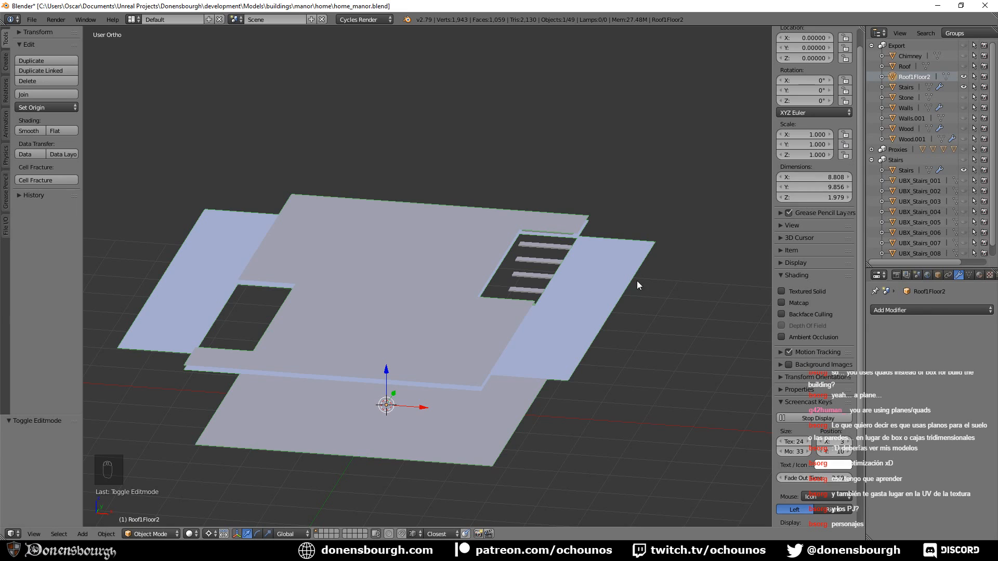
pyautogui.keyDown('shift'); pyautogui.moveTo(464, 336); pyautogui.dragTo(473, 318, button='middle'); pyautogui.keyUp('shift')
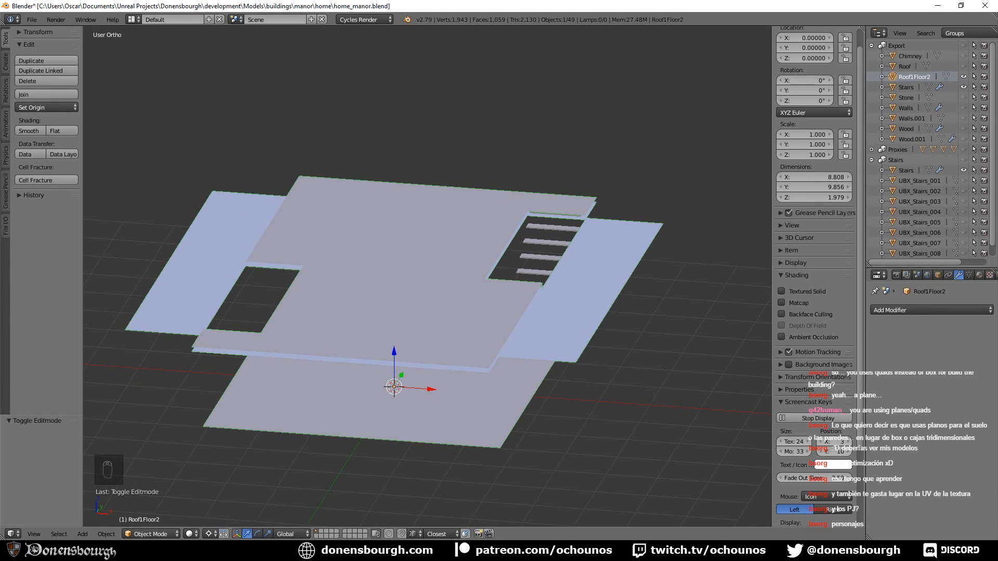
# - Switch to Unreal Editor, move Content Browser 2 next to Content Browser 1, and open Characters/NewCharacters/Male1 in it
pyautogui.hotkey('alt', 'Tab')
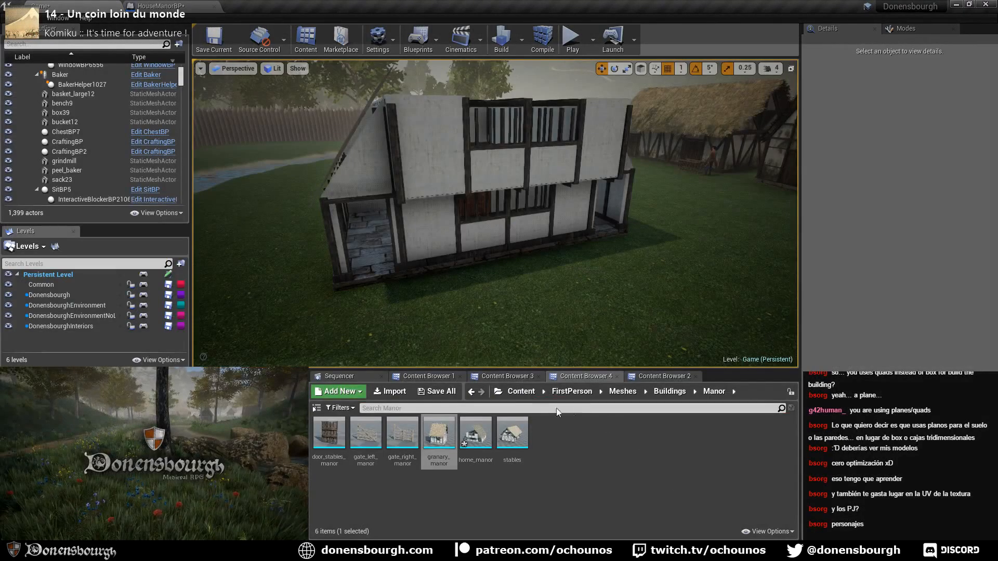
pyautogui.press('Right')
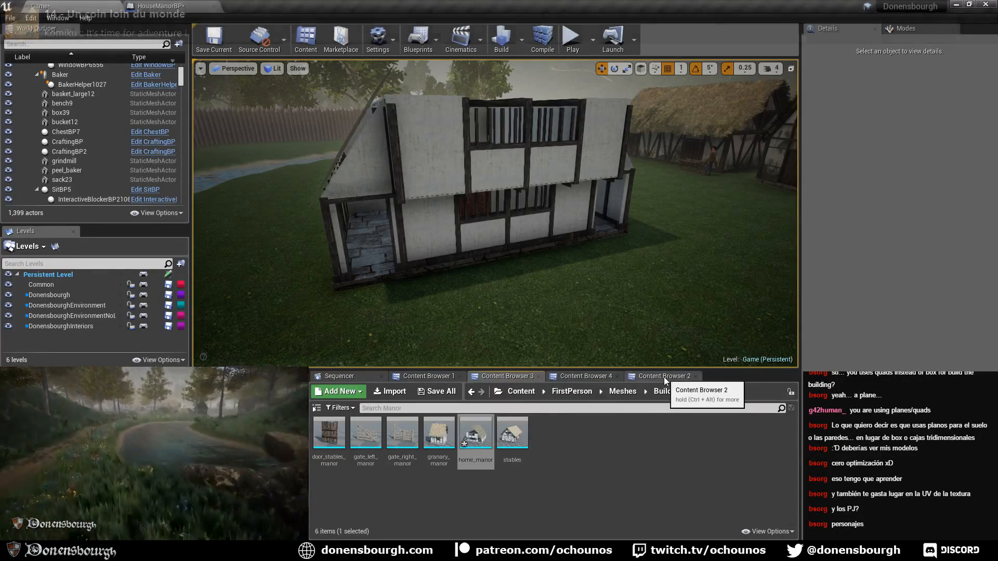
pyautogui.click(665, 377)
pyautogui.moveTo(669, 377); pyautogui.dragTo(510, 379)
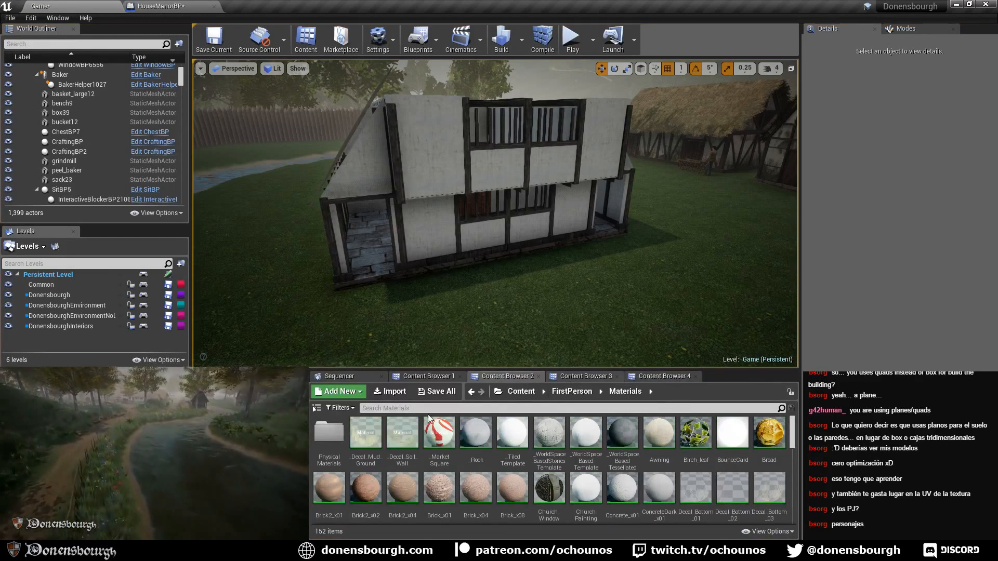
pyautogui.click(521, 391)
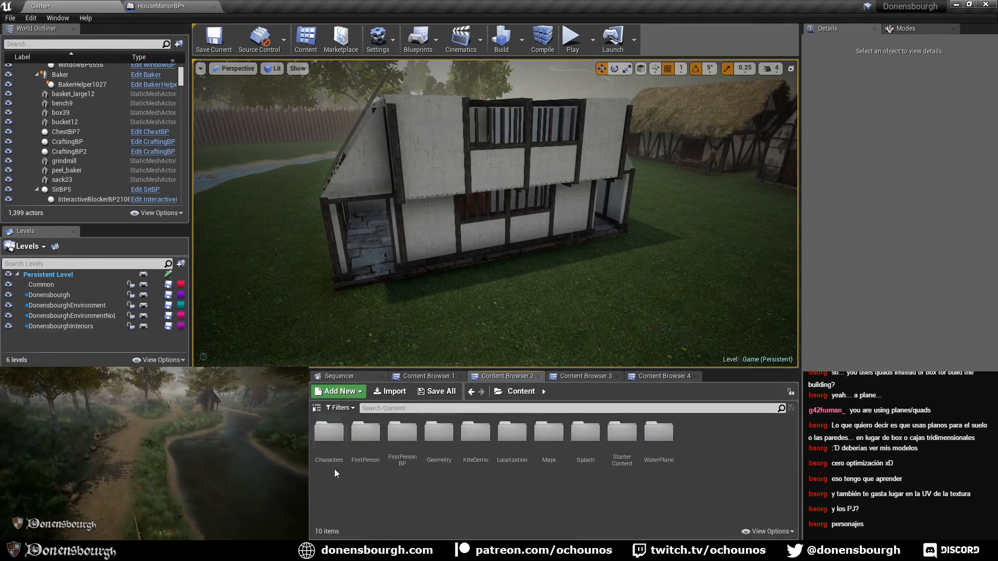
pyautogui.doubleClick(330, 436)
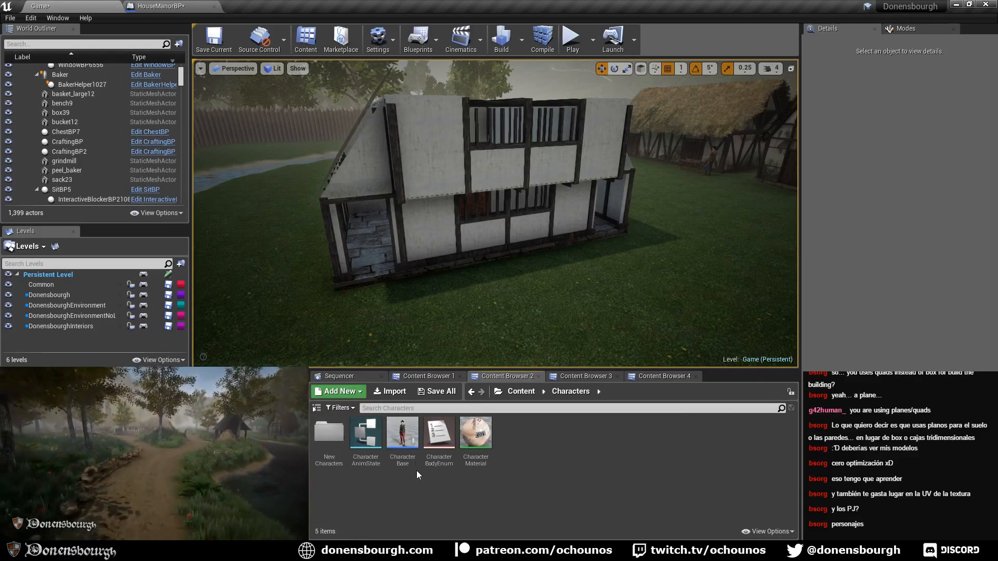
pyautogui.doubleClick(329, 434)
pyautogui.doubleClick(402, 434)
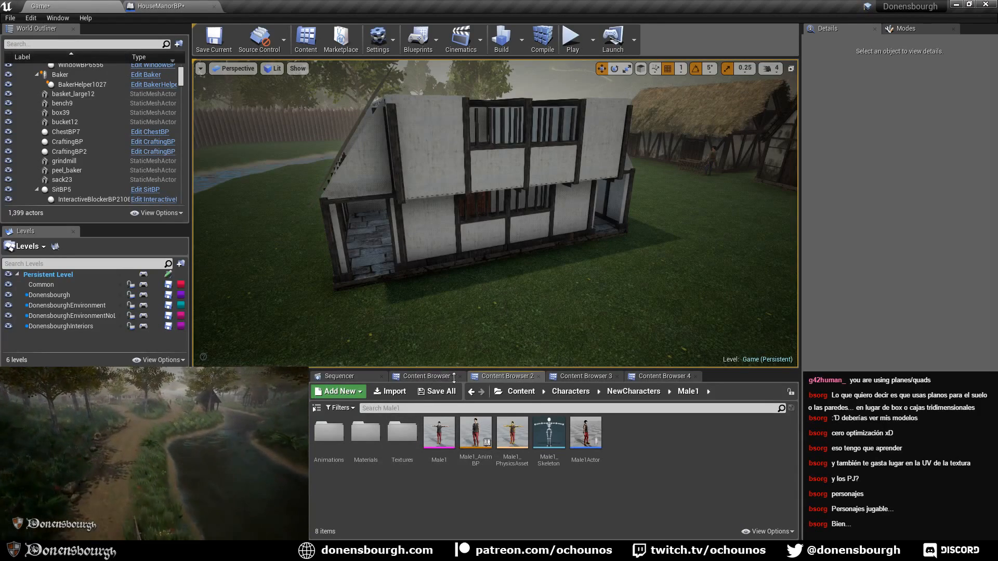
pyautogui.click(436, 378)
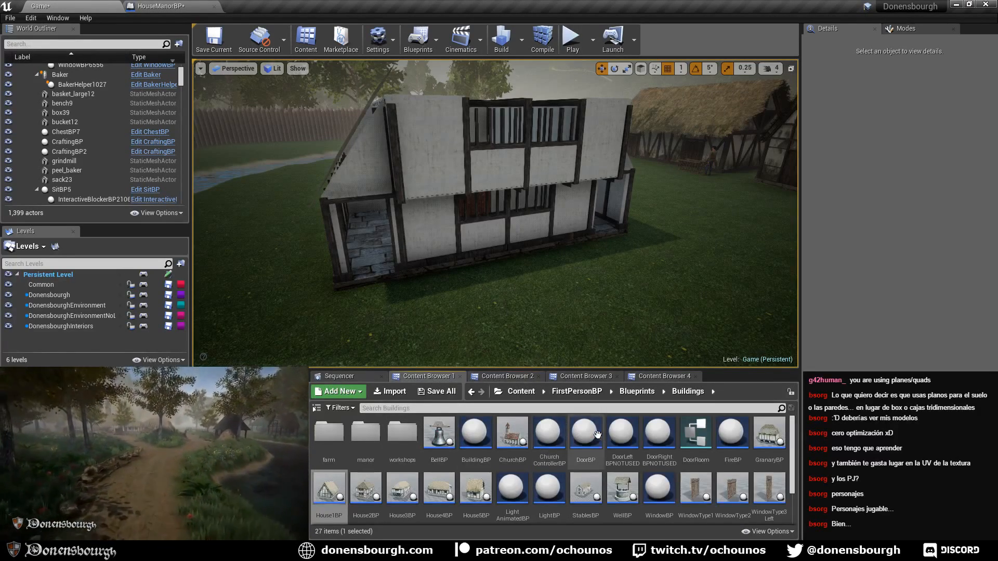
pyautogui.click(583, 376)
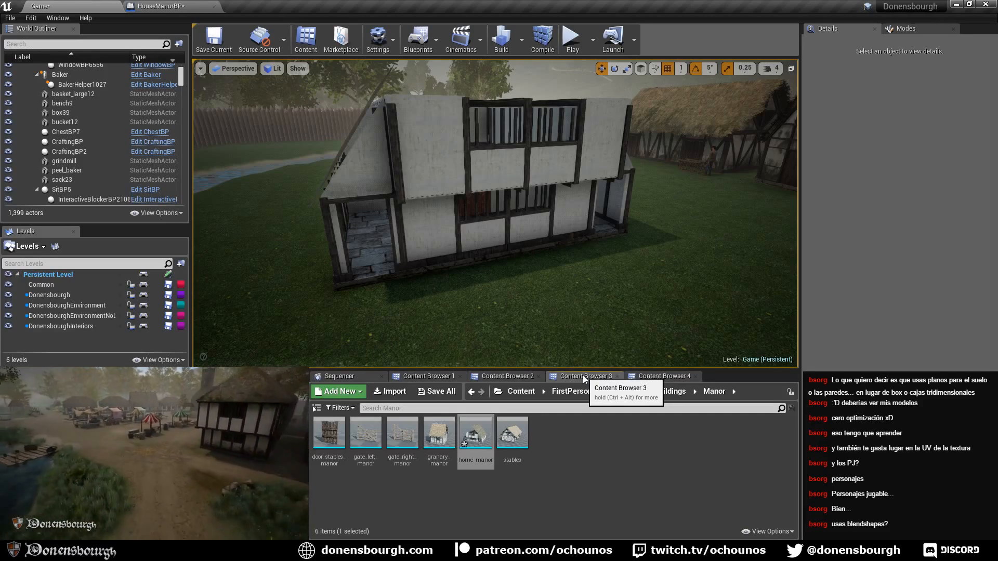
pyautogui.click(431, 376)
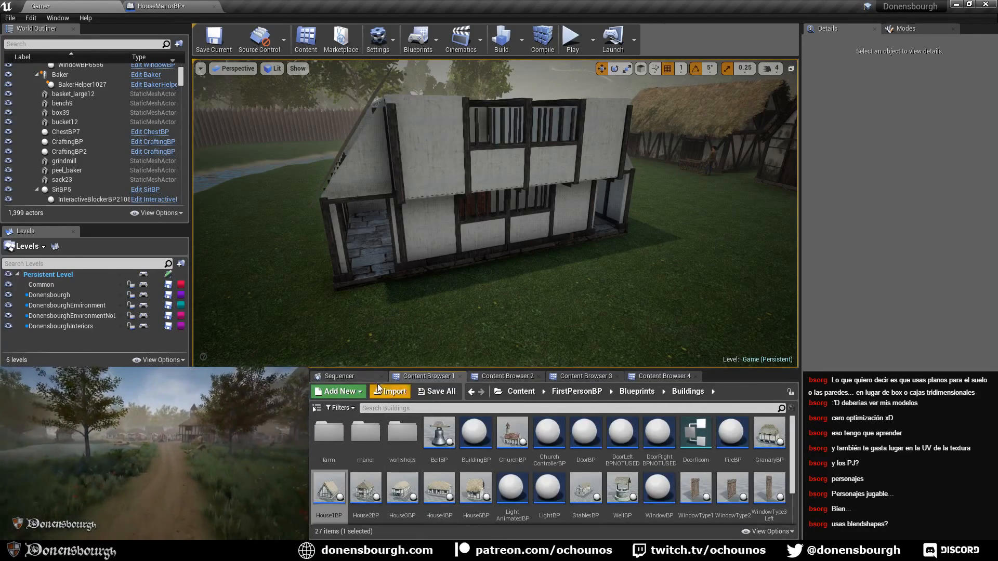
pyautogui.click(484, 376)
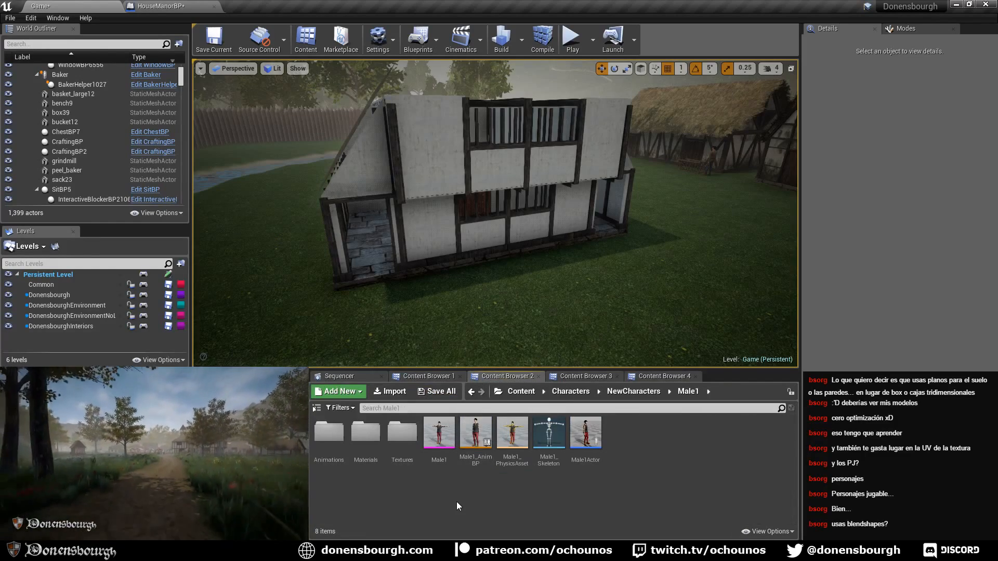
# - Open Male1_AnimBP, preview the character's idle and run animations, and return to the animation blueprint
pyautogui.doubleClick(474, 434)
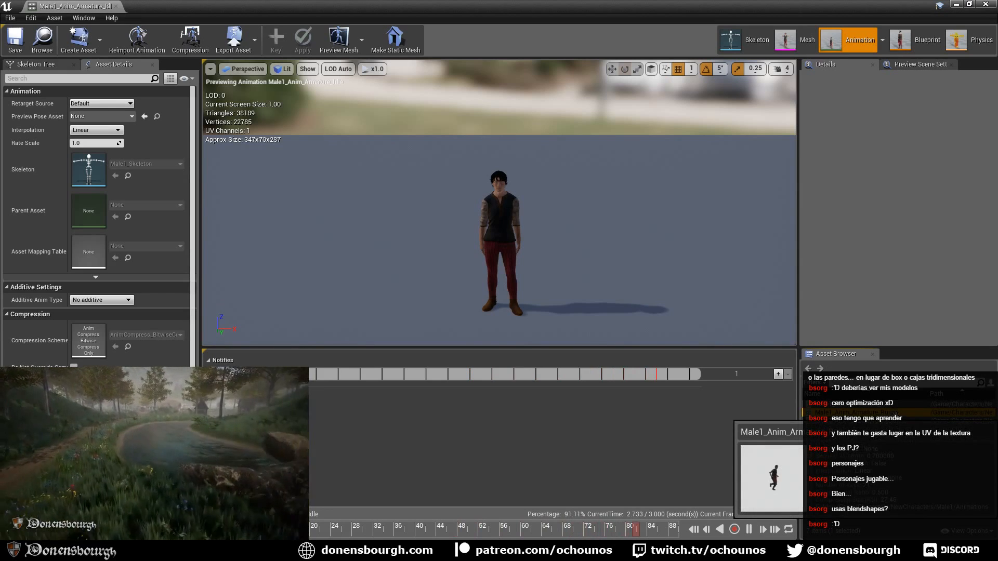
pyautogui.doubleClick(858, 412)
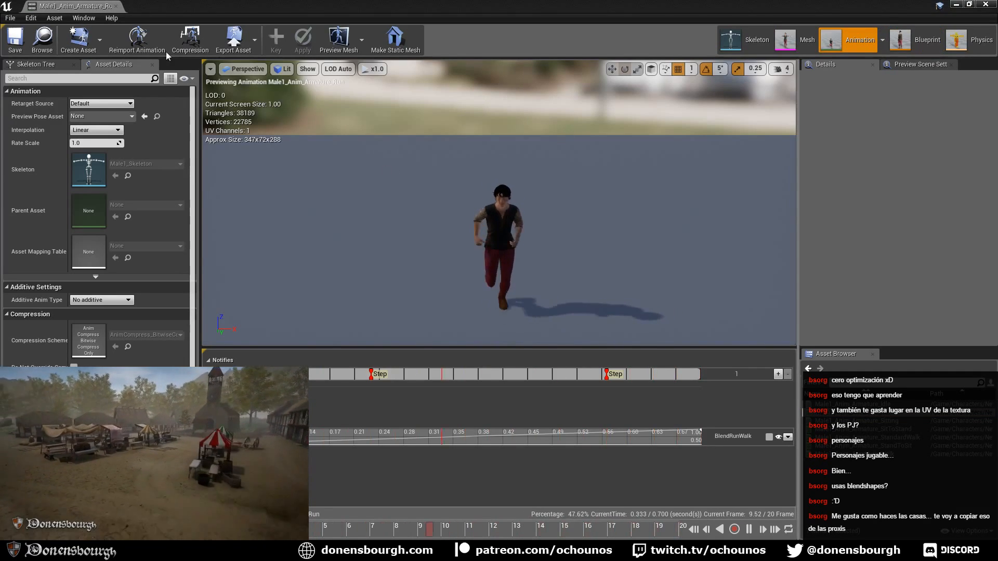
pyautogui.moveTo(82, 7); pyautogui.dragTo(339, 7)
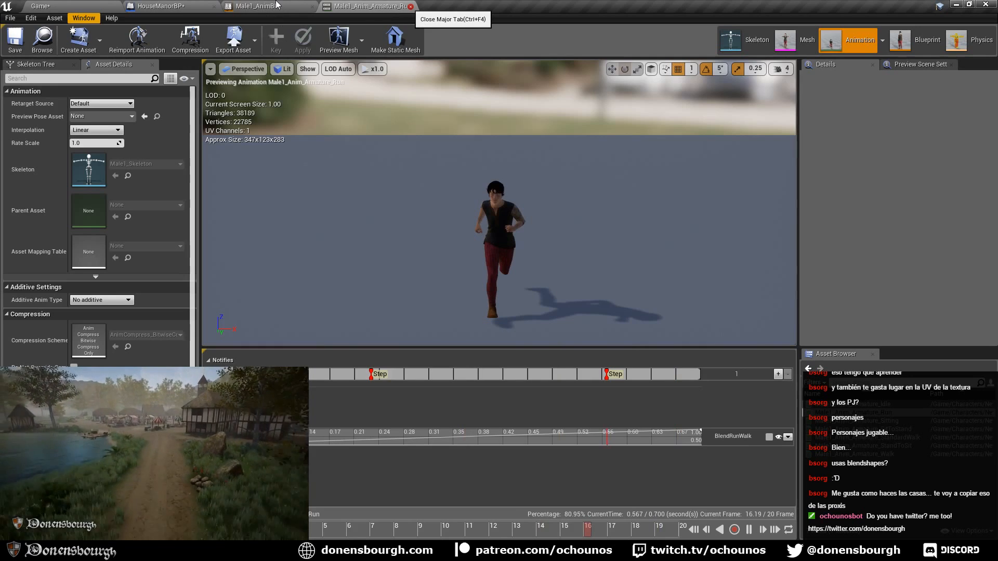
pyautogui.click(260, 6)
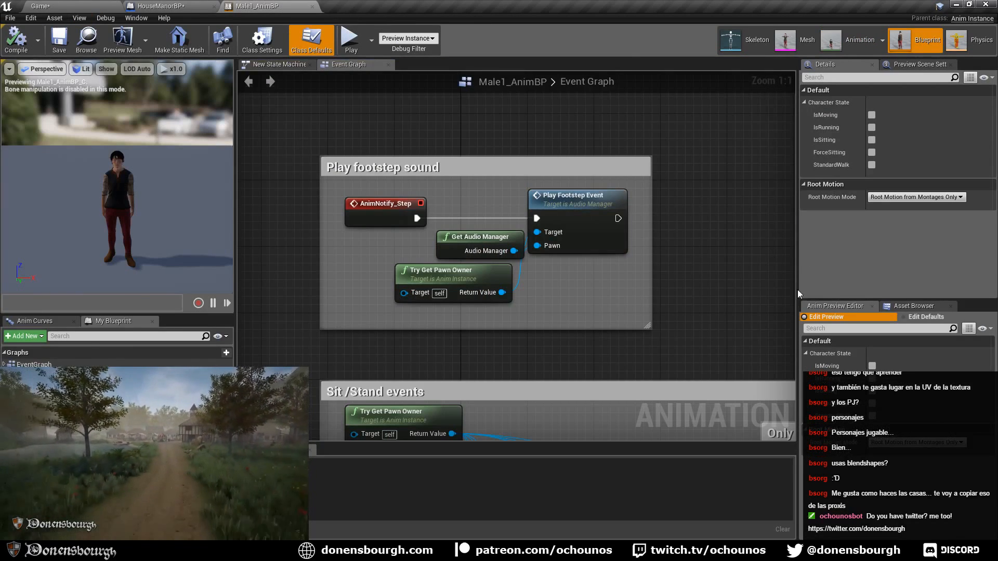
# - Examine the Play footstep sound nodes in the Event Graph of Male1_AnimBP
pyautogui.click(871, 366)
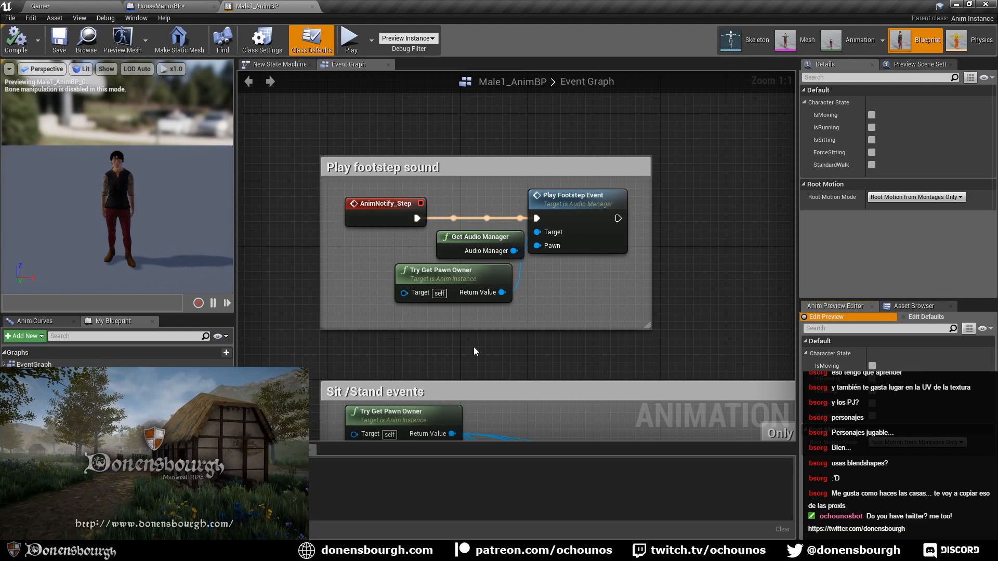
pyautogui.moveTo(492, 355); pyautogui.dragTo(469, 339, button='right')
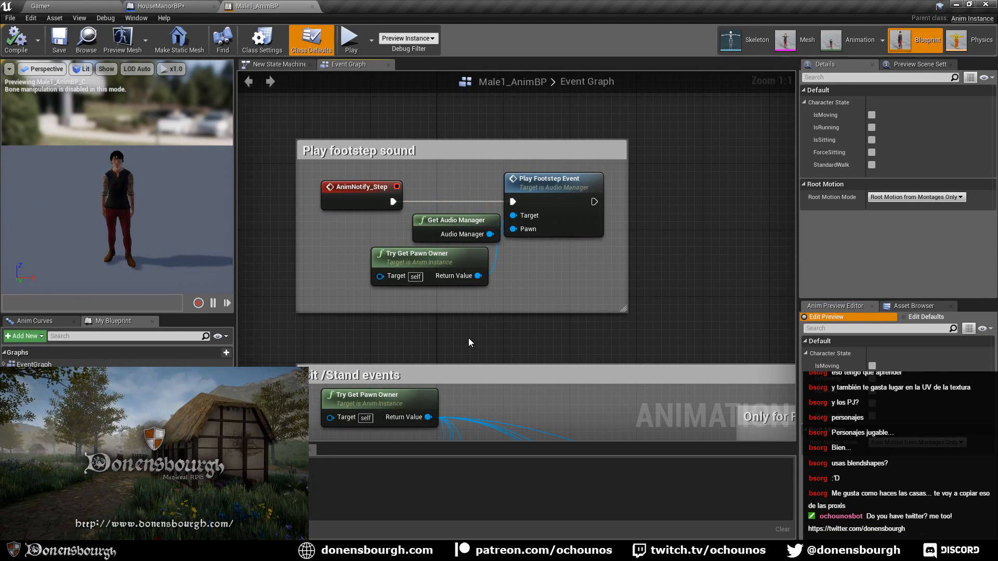
pyautogui.moveTo(654, 334); pyautogui.dragTo(645, 339, button='right')
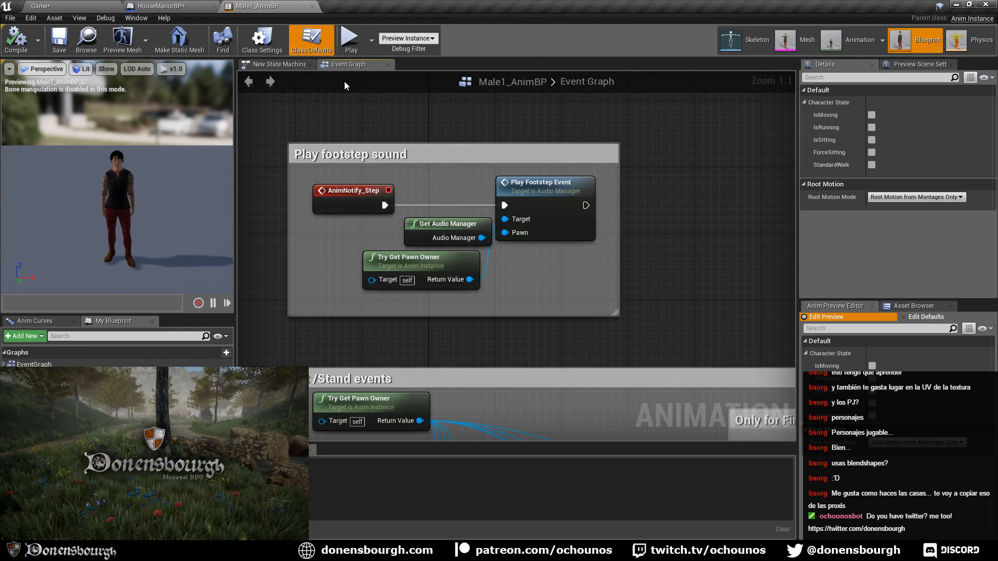
# - Open the Walk state in New State Machine and examine how BlendRunWalk feeds the start position of the walk animations
pyautogui.click(285, 67)
pyautogui.moveTo(410, 288); pyautogui.dragTo(390, 232, button='right')
pyautogui.doubleClick(565, 255)
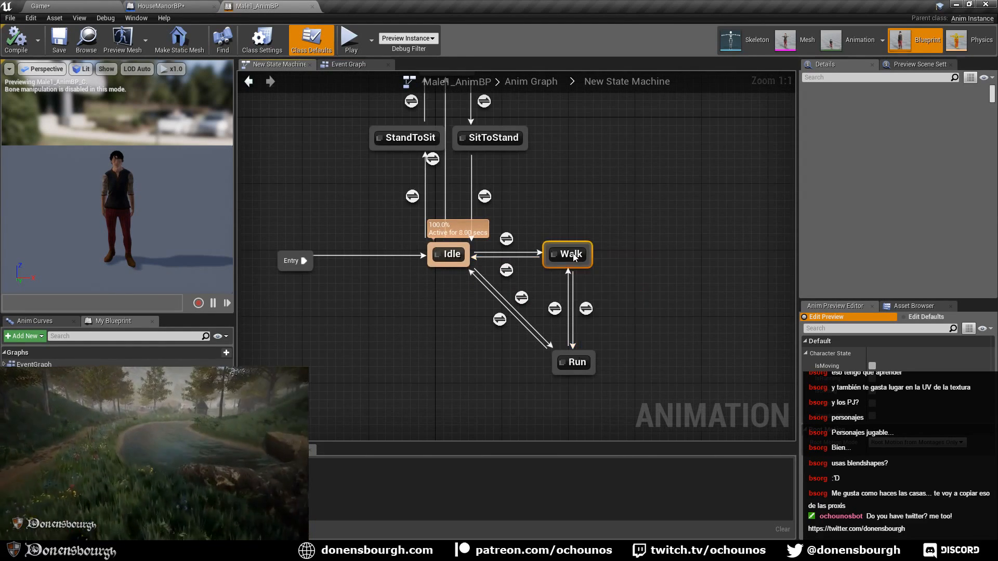
pyautogui.scroll(4, 479, 273)
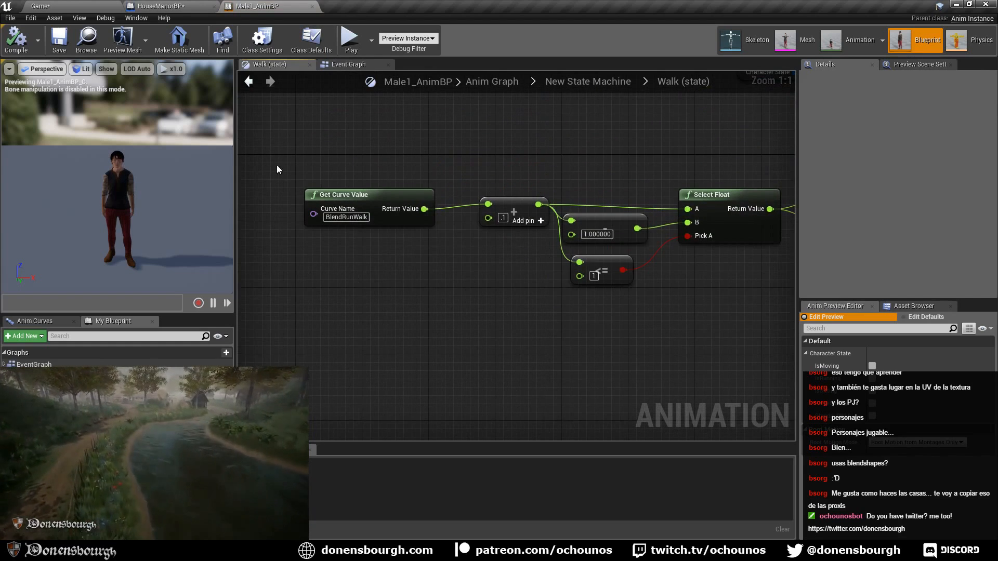
pyautogui.moveTo(284, 137); pyautogui.dragTo(726, 334)
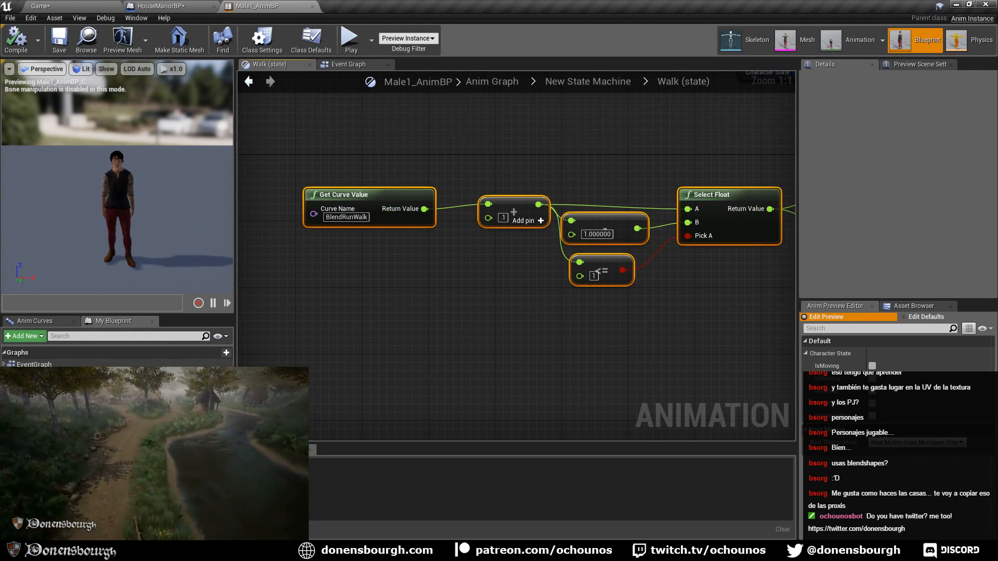
pyautogui.moveTo(599, 357); pyautogui.dragTo(479, 354, button='right')
pyautogui.moveTo(622, 313); pyautogui.dragTo(466, 339, button='right')
pyautogui.moveTo(537, 293)
pyautogui.mouseDown(button='right')
pyautogui.moveTo(423, 277)
pyautogui.moveTo(526, 315)
pyautogui.moveTo(653, 328)
pyautogui.mouseUp(button='right')
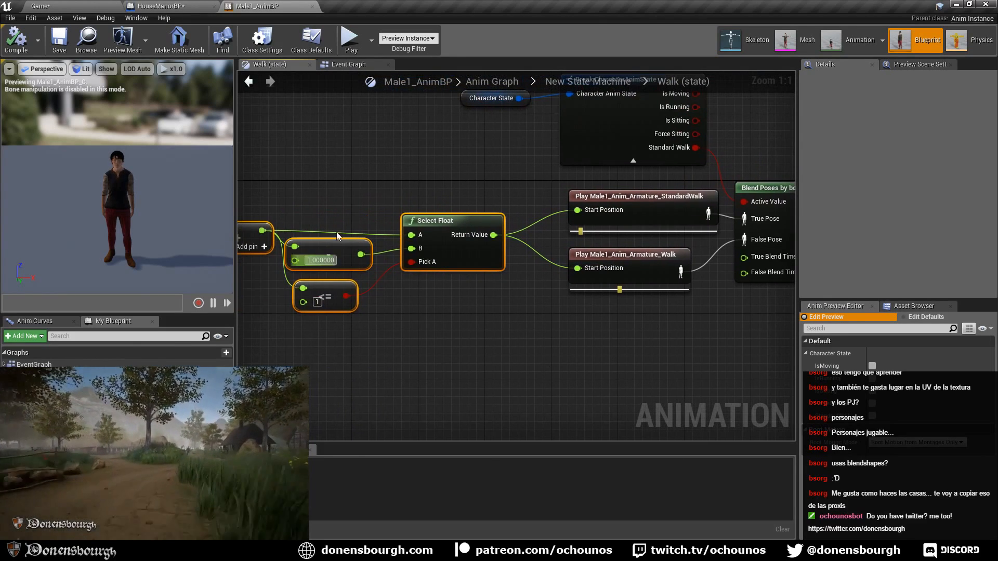
pyautogui.moveTo(572, 312); pyautogui.dragTo(325, 327, button='right')
# - Go back to the state machine, inspect the Walk state and the Idle-to-Walk transition settings, and review the Walk state's graph again
pyautogui.click(249, 81)
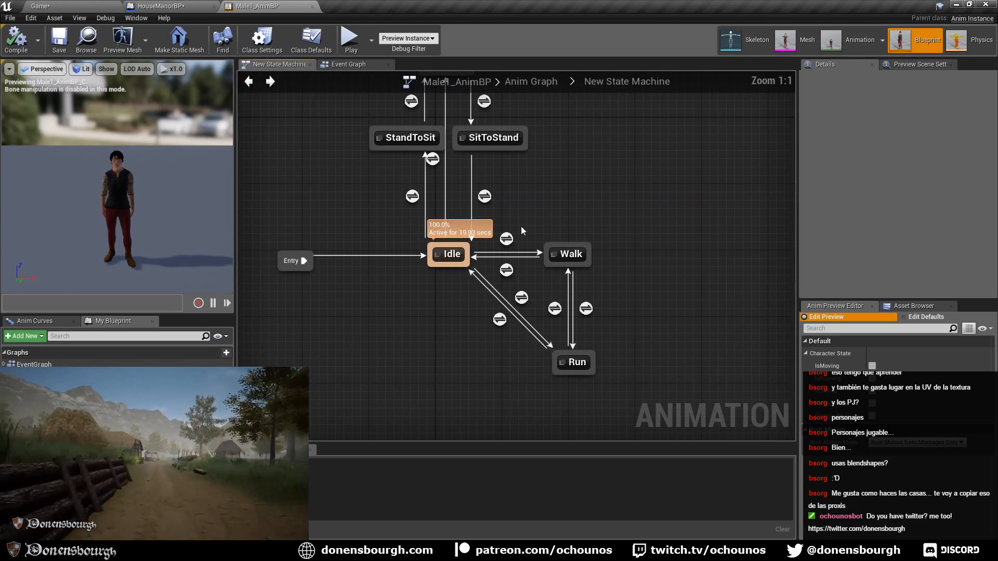
pyautogui.click(570, 255)
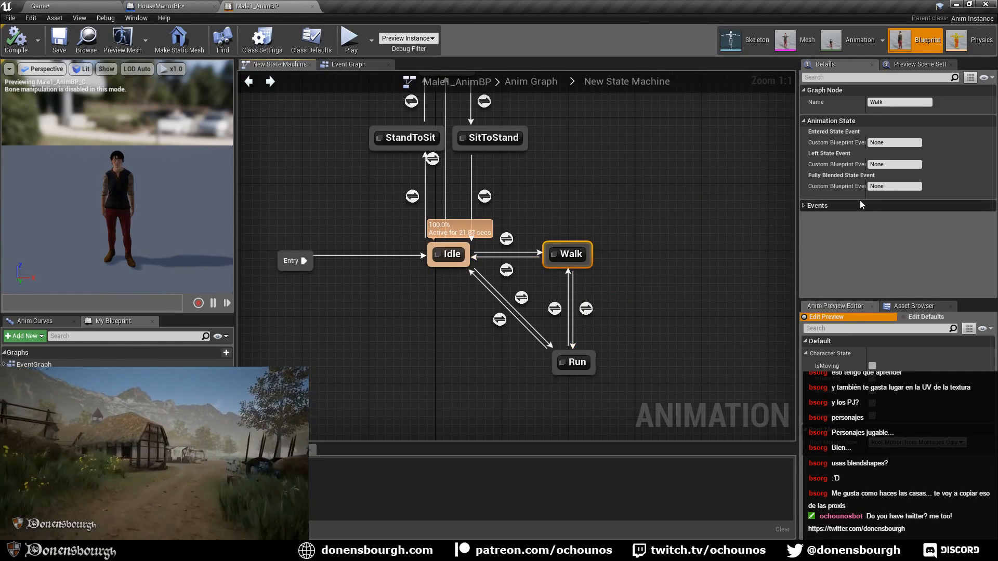
pyautogui.click(508, 239)
pyautogui.click(508, 239)
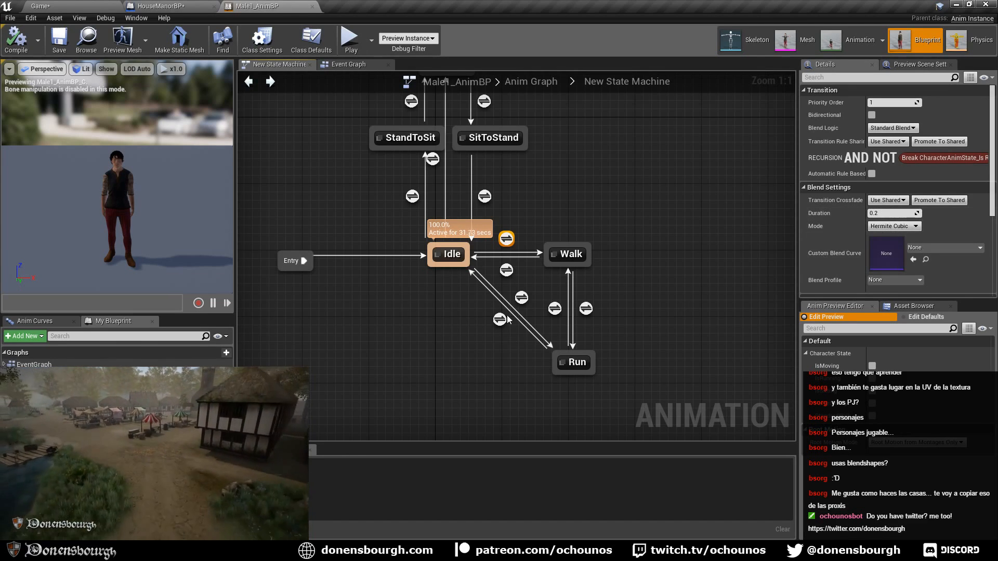
pyautogui.doubleClick(565, 259)
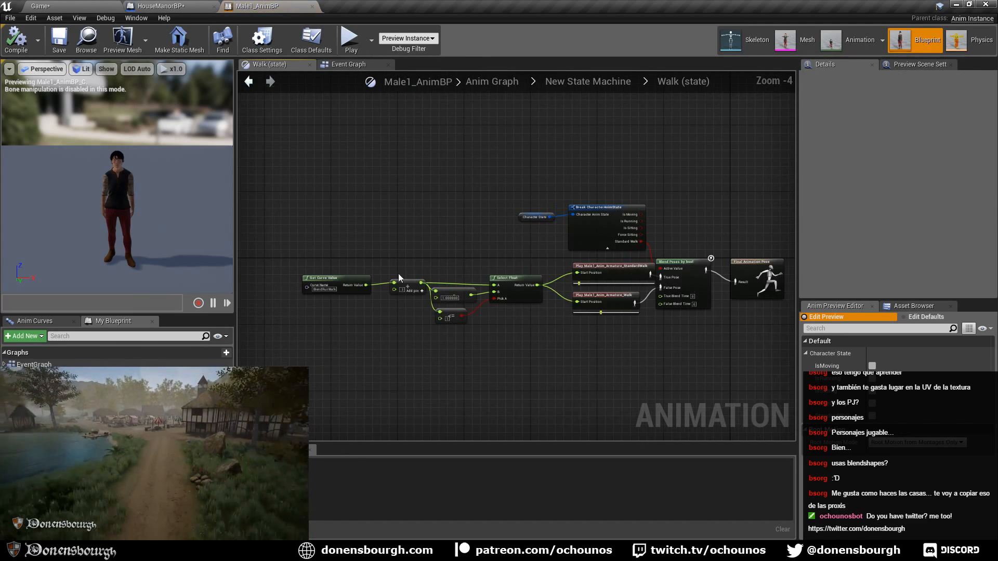
pyautogui.moveTo(589, 339); pyautogui.dragTo(492, 320, button='right')
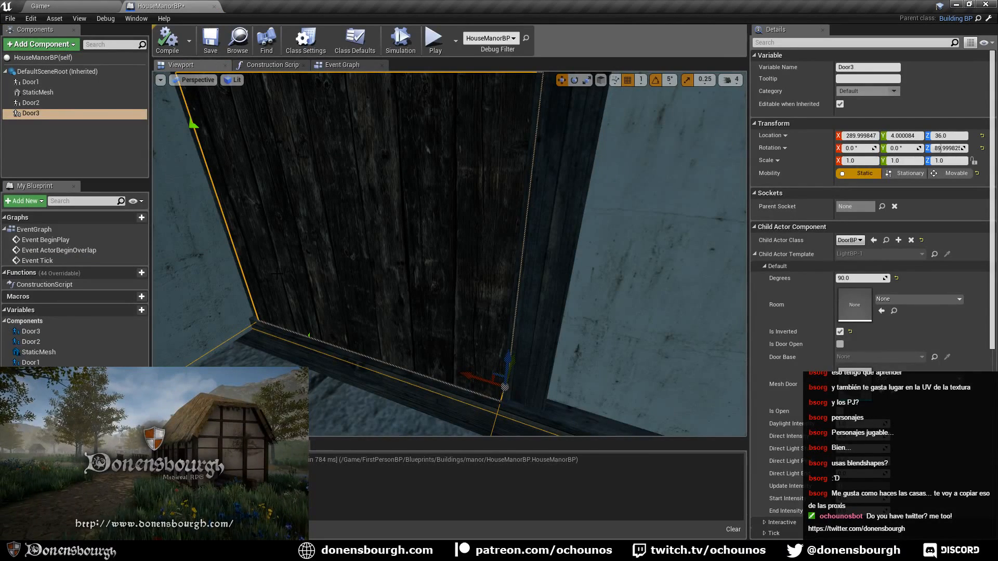
# - Check Door3's placement in the HouseManorBP doorway, save the blueprint, and return to the level
pyautogui.moveTo(330, 302); pyautogui.dragTo(316, 292, button='right')
pyautogui.scroll(-4, 402, 315)
pyautogui.moveTo(403, 312)
pyautogui.mouseDown(button='right')
pyautogui.moveTo(378, 331)
pyautogui.moveTo(404, 300)
pyautogui.mouseUp(button='right')
pyautogui.scroll(-4, 412, 306)
pyautogui.scroll(6, 404, 299)
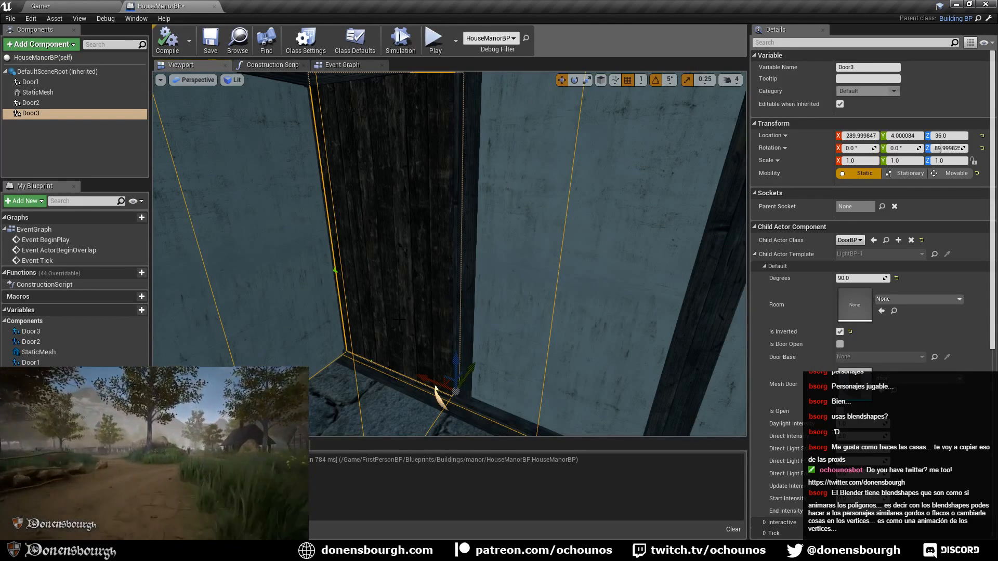
pyautogui.click(208, 43)
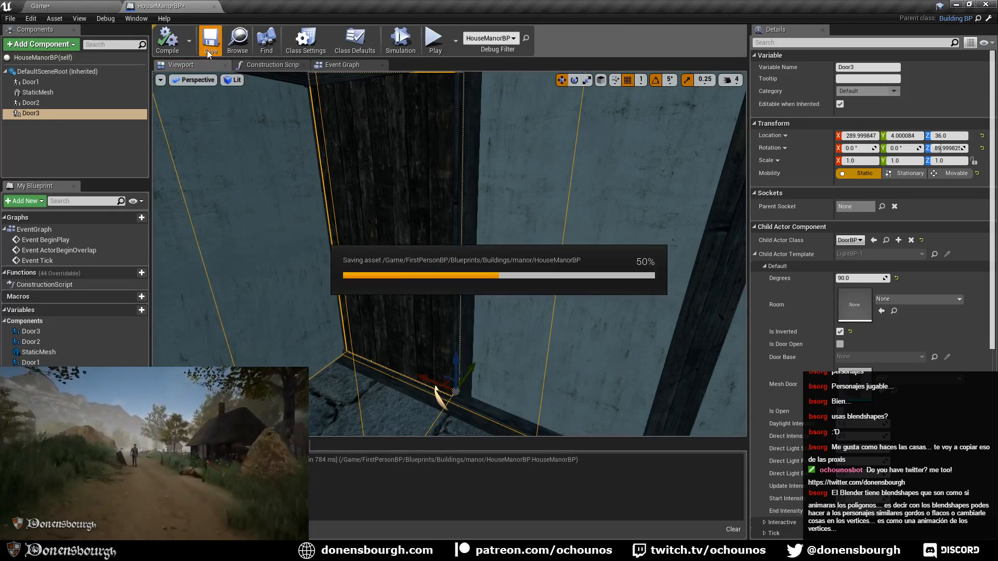
pyautogui.click(72, 5)
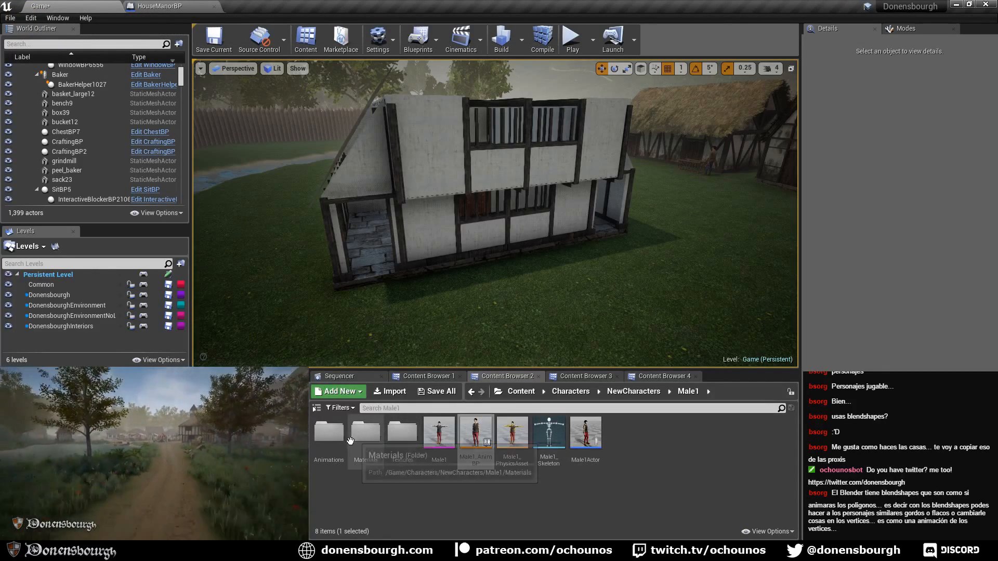
# - Open Male2_AnimBP from the Male2 character folder and check its animation curves and blueprint contents
pyautogui.click(625, 391)
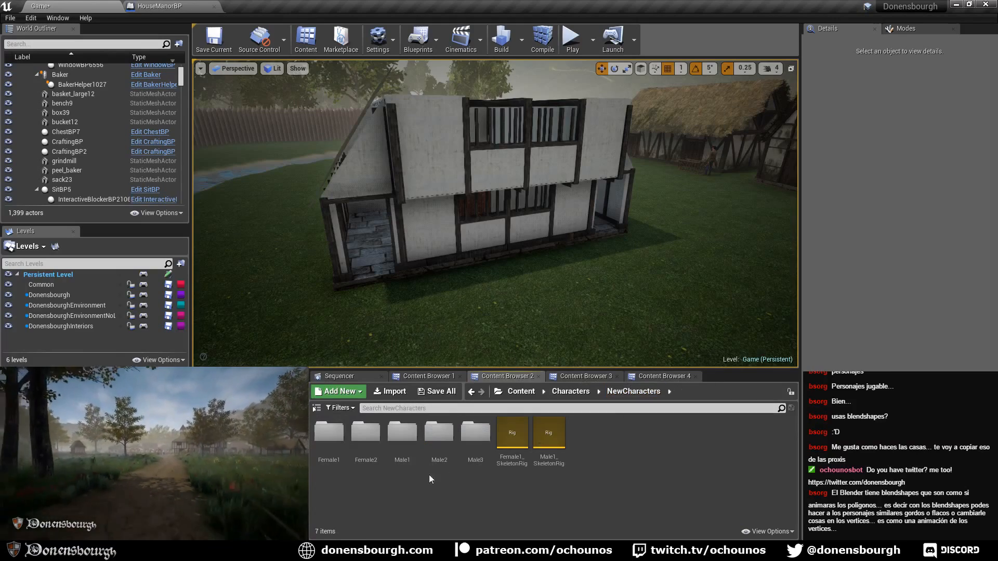
pyautogui.doubleClick(440, 433)
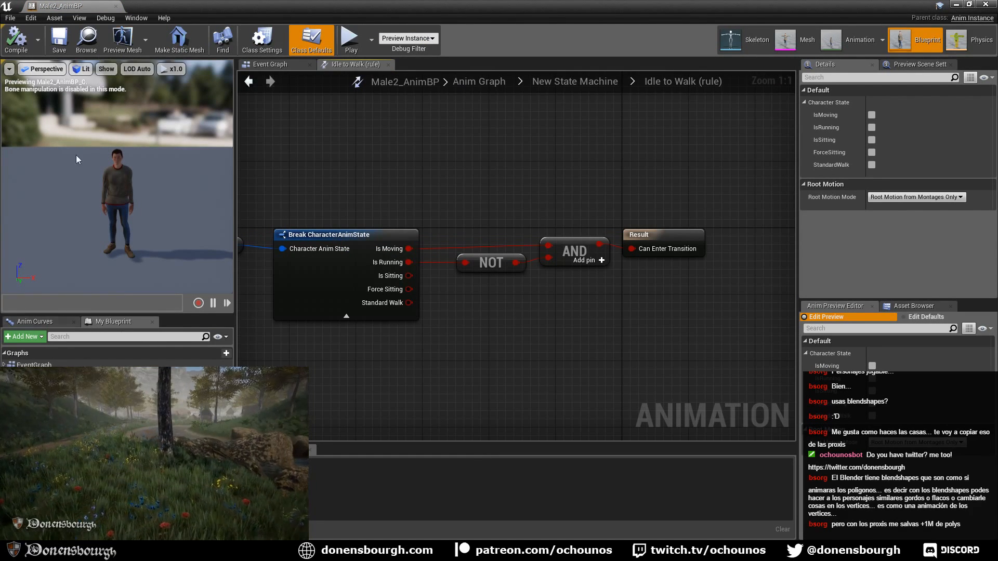
pyautogui.click(67, 322)
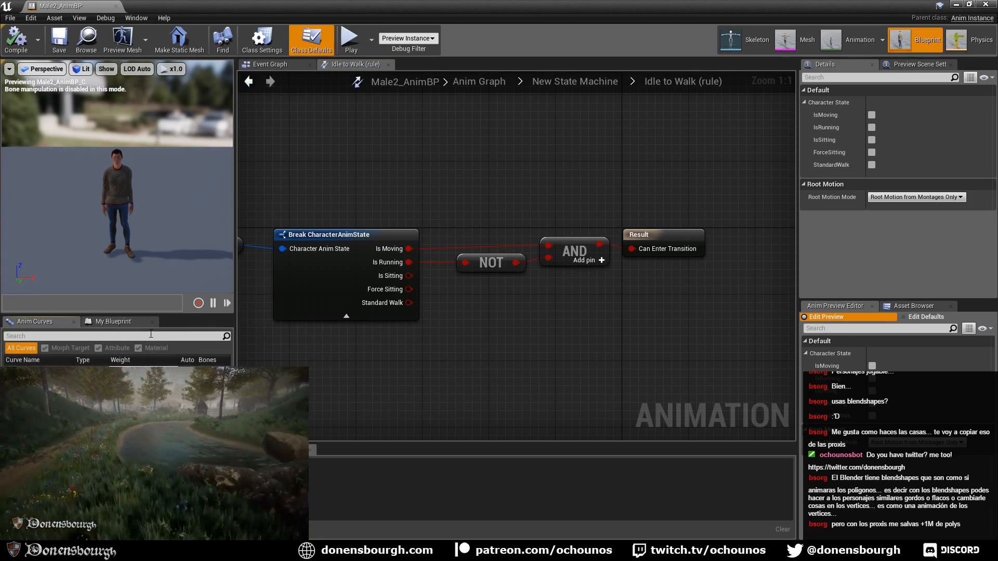
pyautogui.click(112, 325)
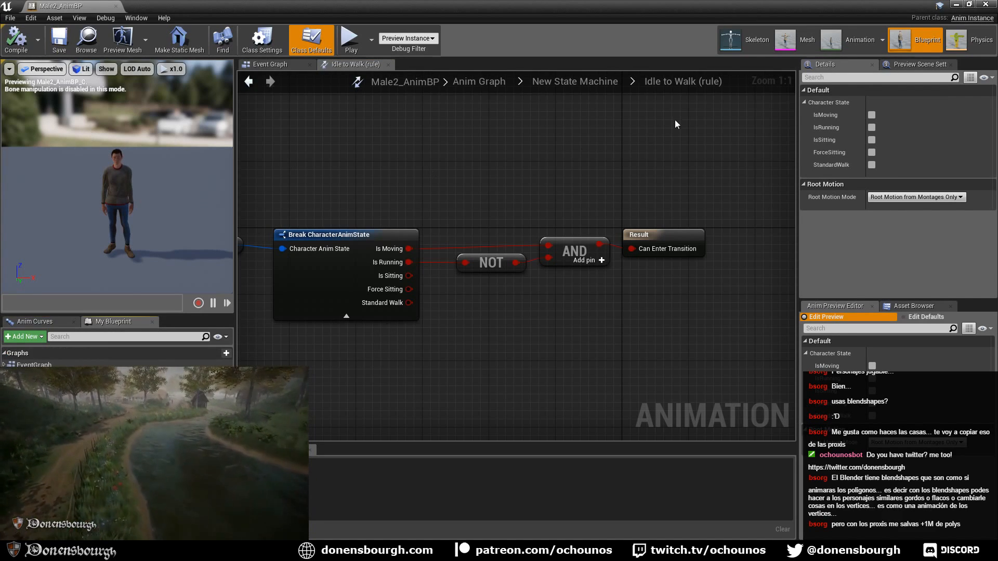
# - Open Male2's skeleton, show the retargeting options in its bone tree, and review the retarget source and rig setup
pyautogui.click(738, 43)
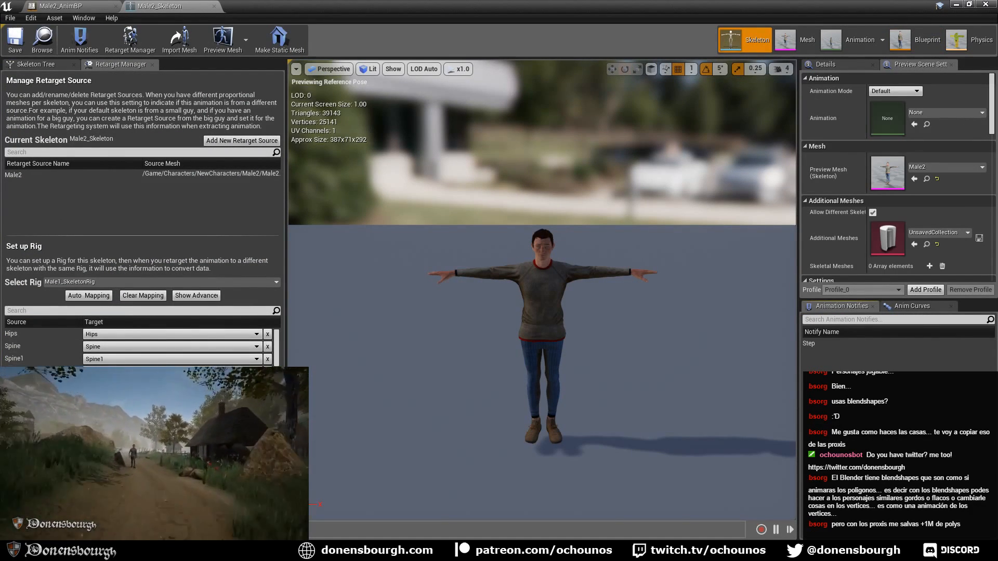
pyautogui.click(45, 176)
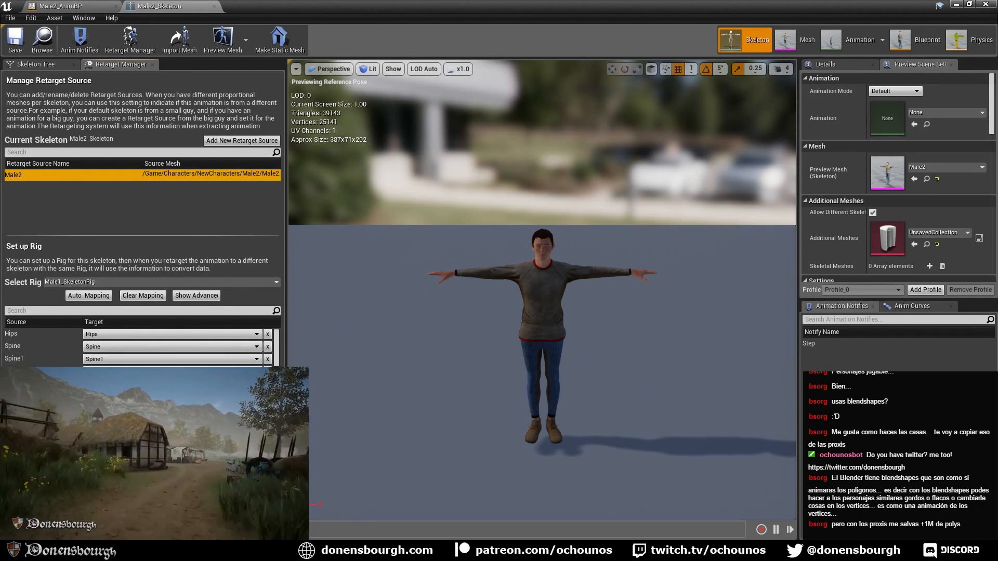
pyautogui.click(36, 64)
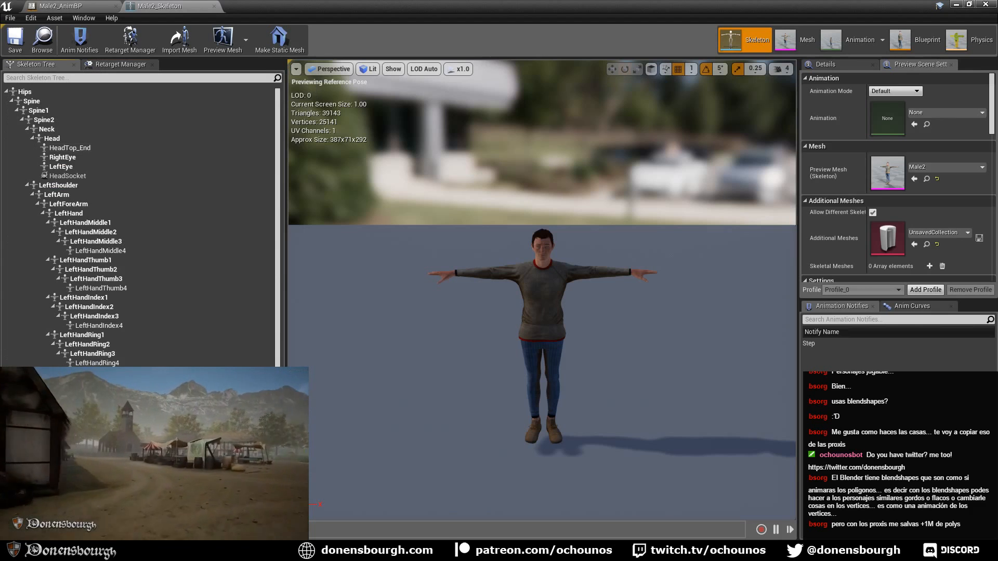
pyautogui.click(275, 524)
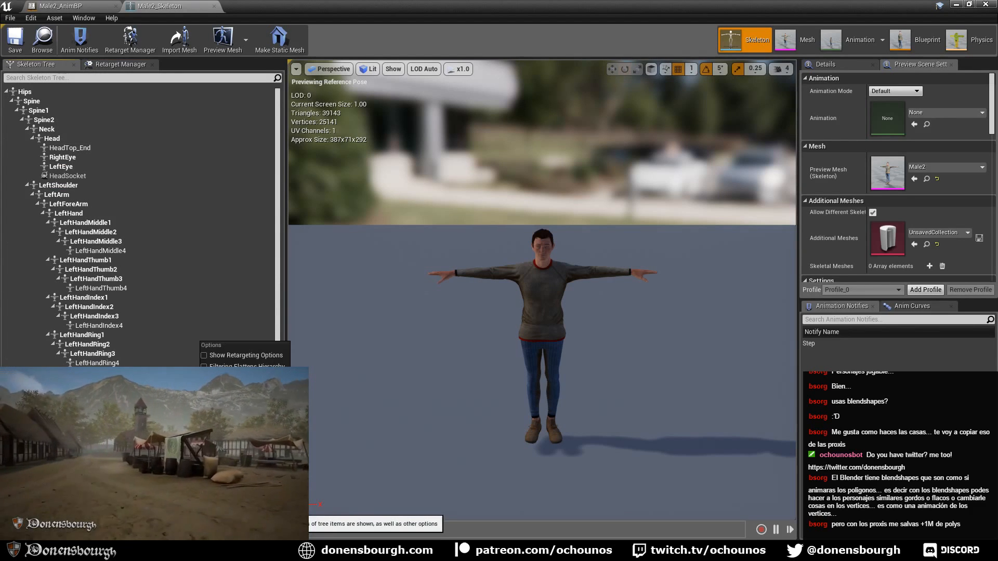
pyautogui.click(263, 354)
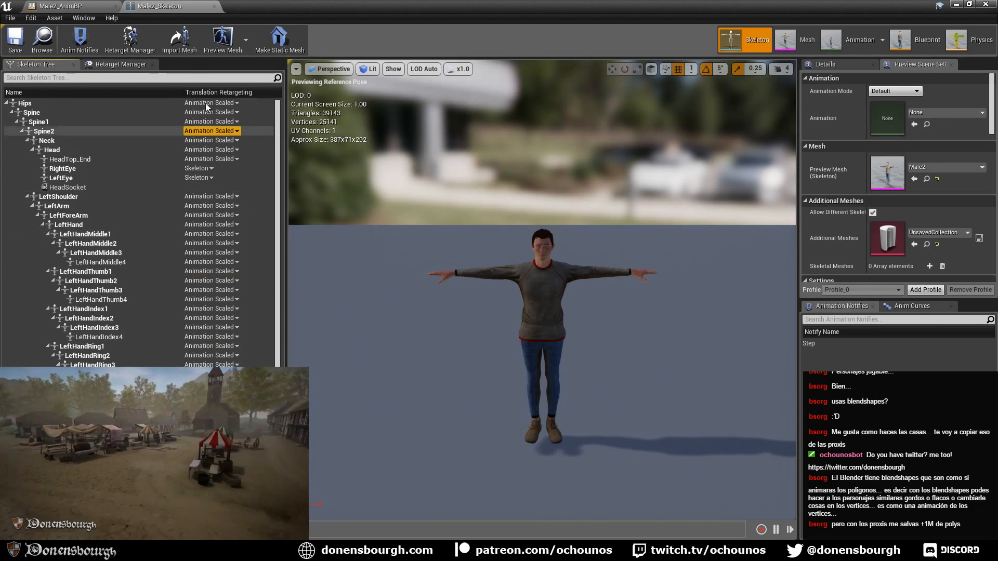
pyautogui.click(124, 52)
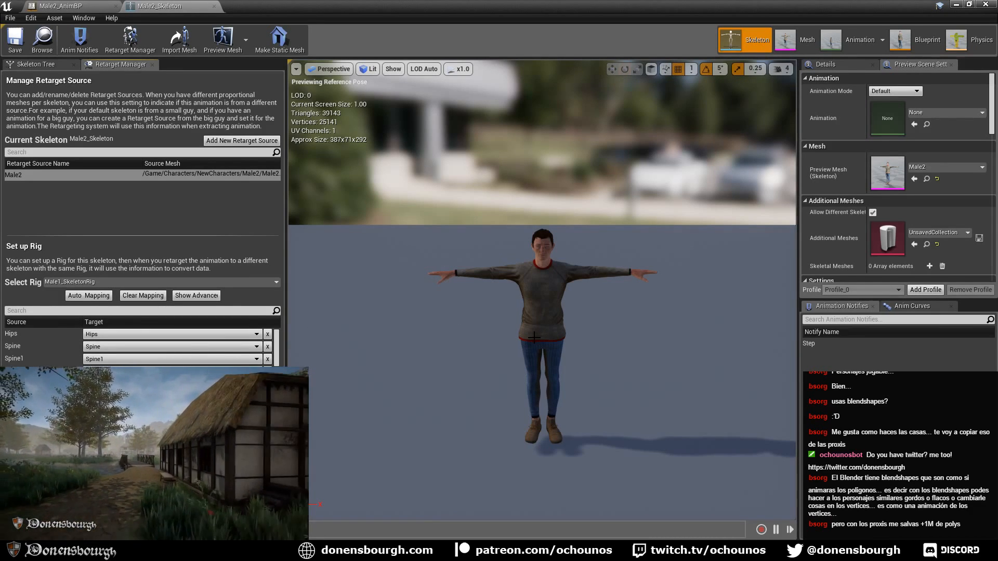
# - Close the Male2 skeleton and animation blueprint editors and look over the manor's exterior in the level
pyautogui.click(60, 6)
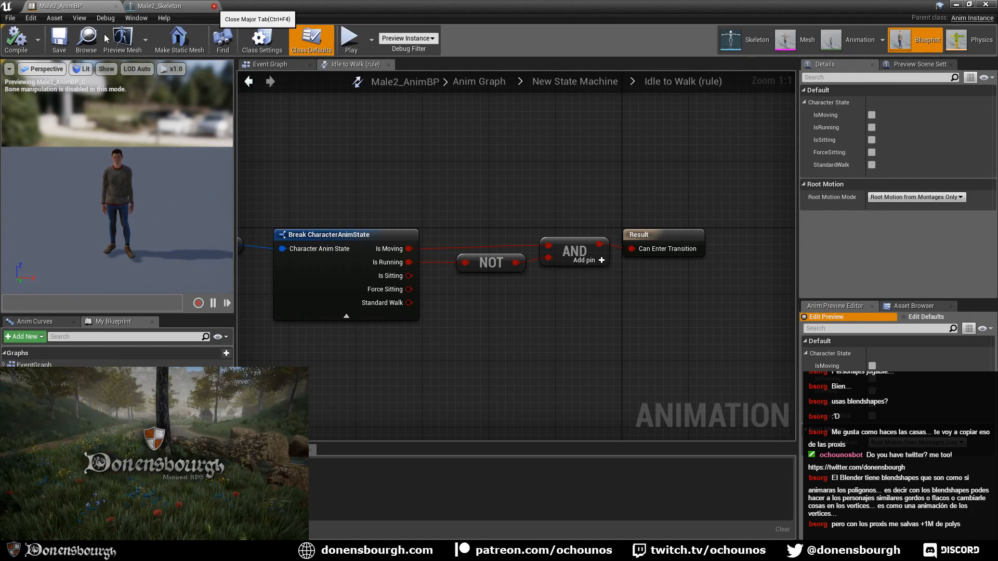
pyautogui.click(214, 5)
pyautogui.click(115, 6)
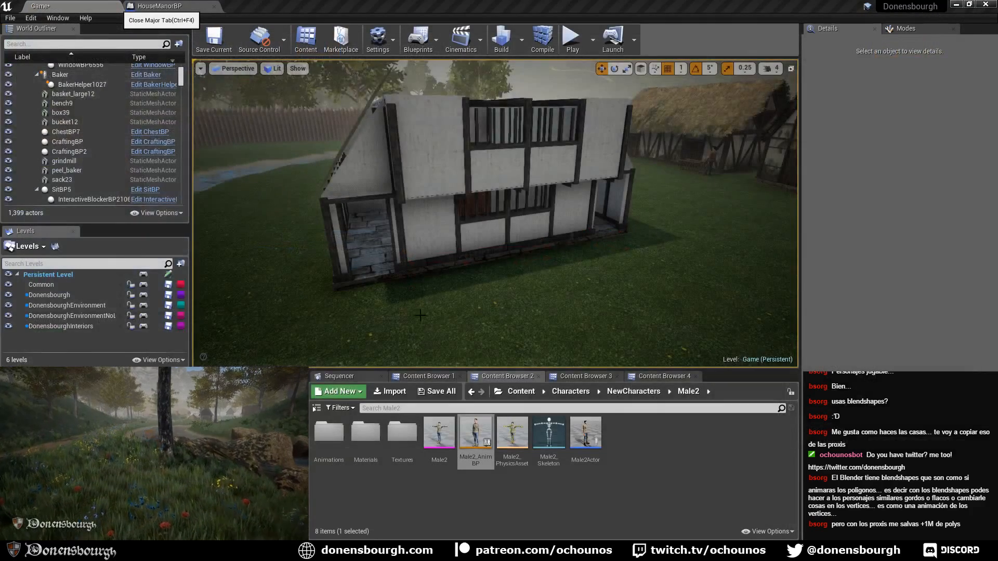
pyautogui.moveTo(392, 313); pyautogui.dragTo(439, 314, button='right')
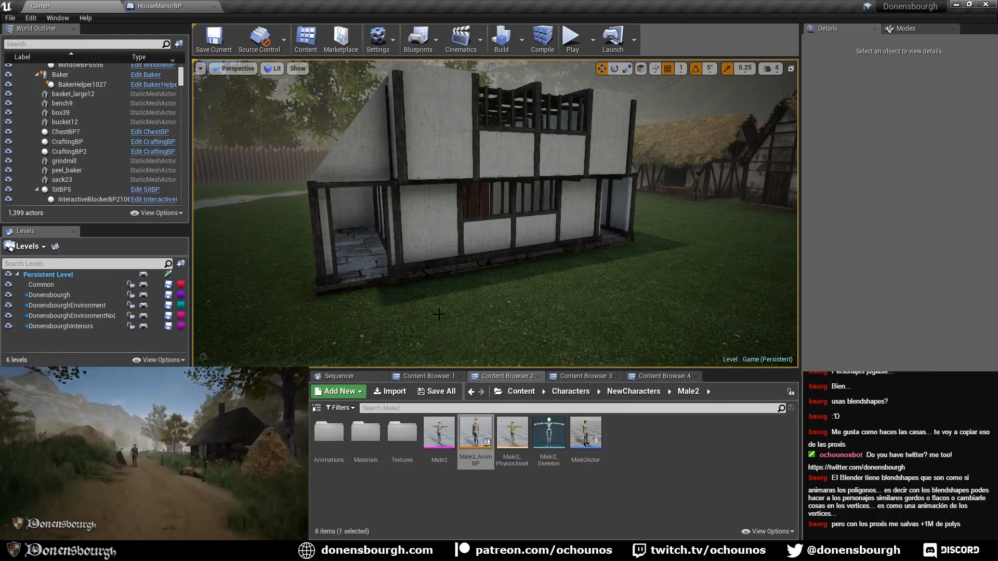
pyautogui.moveTo(429, 322); pyautogui.dragTo(429, 323, button='right')
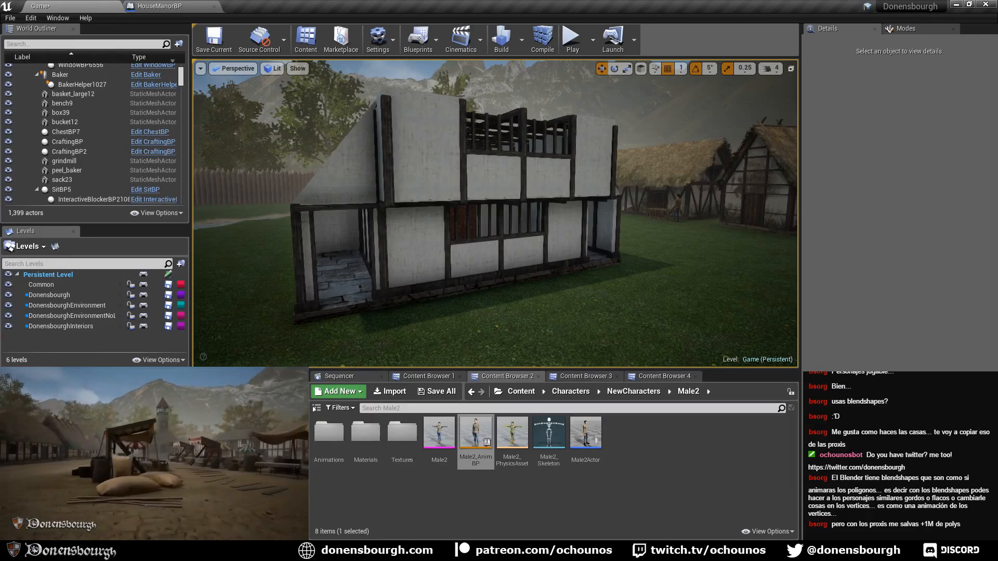
# - Switch to Blender and examine the stair openings in the Roof1Floor2 floor planes from several angles
pyautogui.hotkey('alt', 'Tab')
pyautogui.moveTo(301, 348); pyautogui.dragTo(371, 342, button='middle')
pyautogui.moveTo(452, 329); pyautogui.dragTo(447, 333, button='middle')
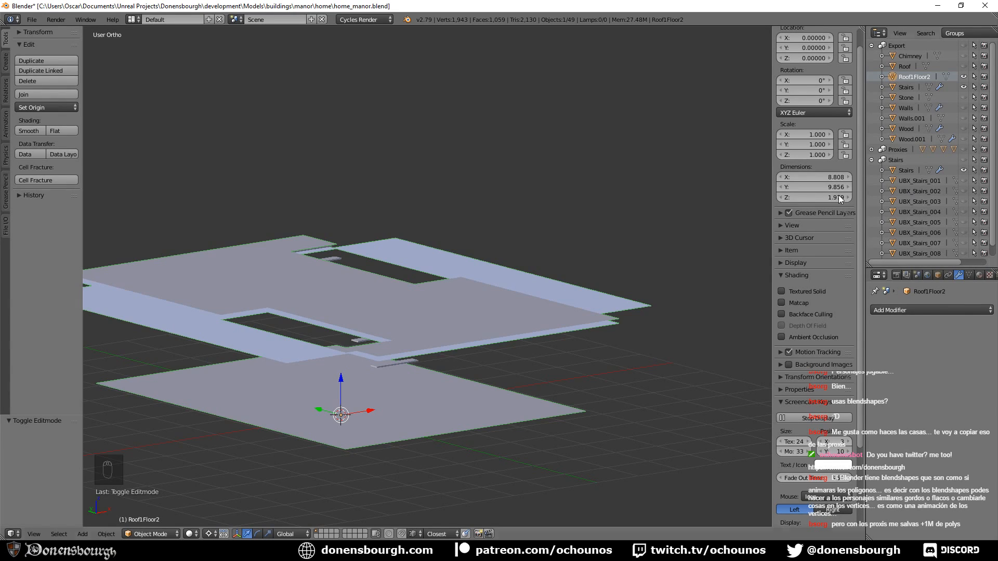
pyautogui.moveTo(385, 399); pyautogui.dragTo(412, 395, button='middle')
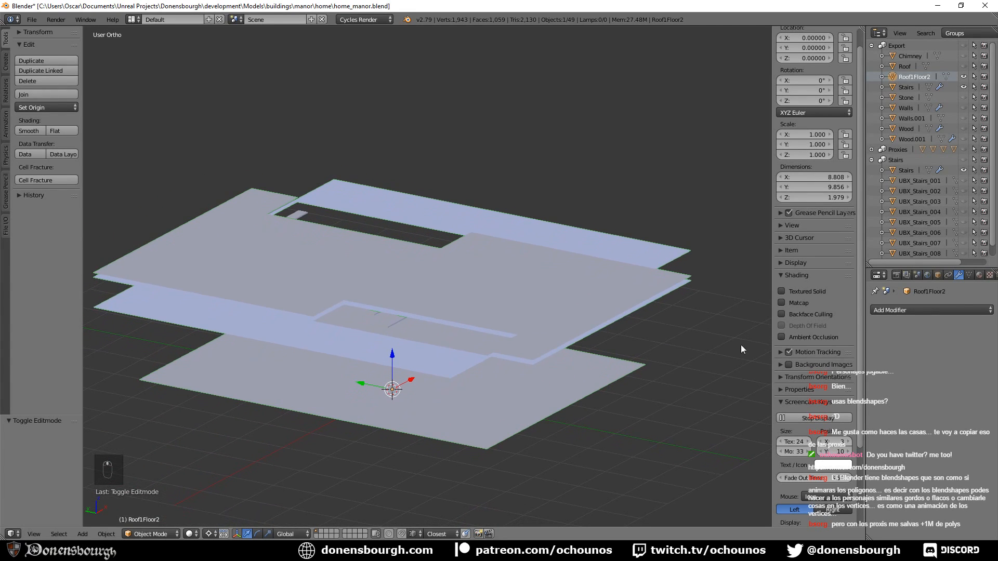
pyautogui.moveTo(606, 378); pyautogui.dragTo(620, 392, button='middle')
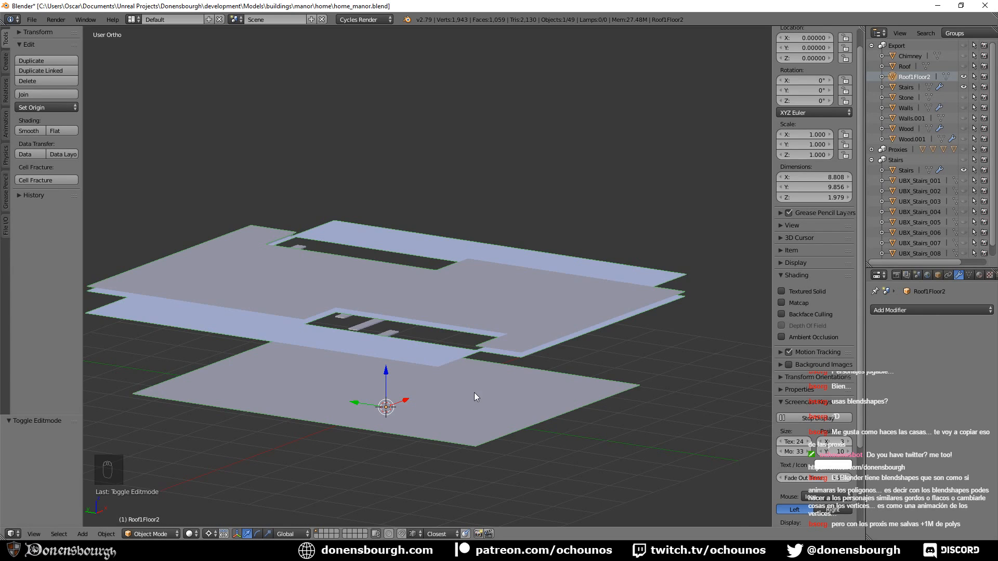
pyautogui.moveTo(474, 392); pyautogui.dragTo(485, 356, button='middle')
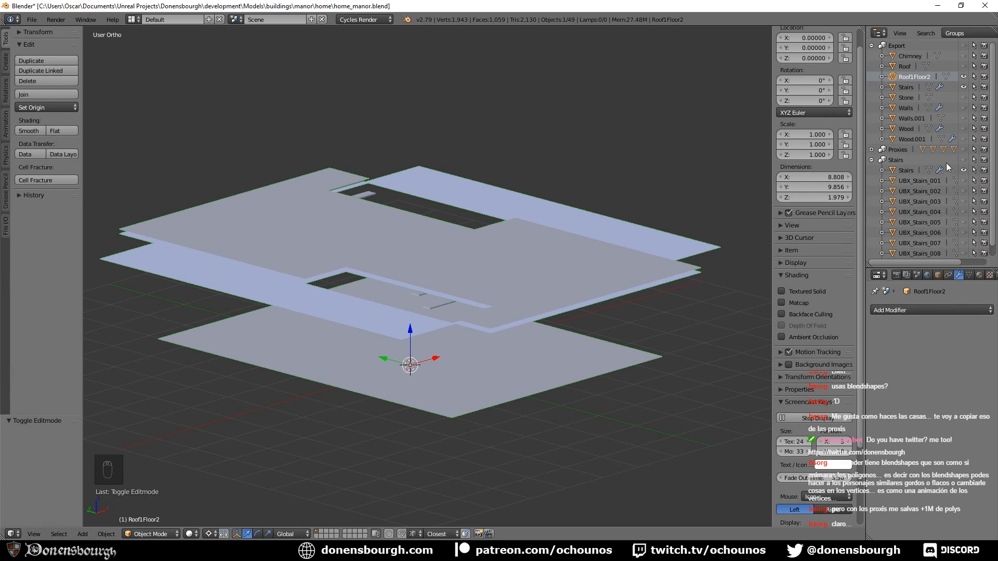
# - Review the UBX stair and wall proxies in the Proxies group, collapse the Proxies and Stairs groups, and inspect the floor planes again
pyautogui.scroll(-1, 921, 231)
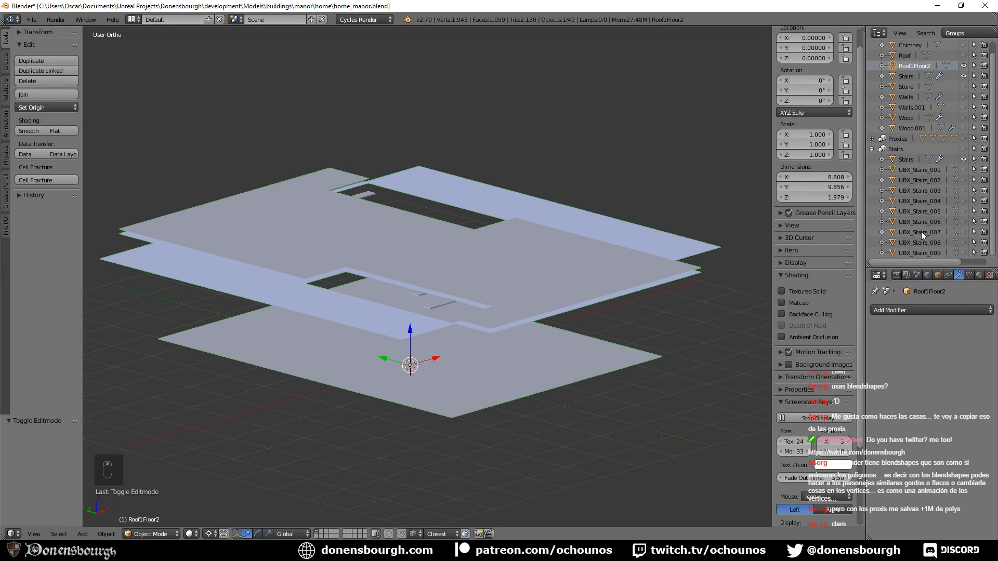
pyautogui.scroll(1, 936, 220)
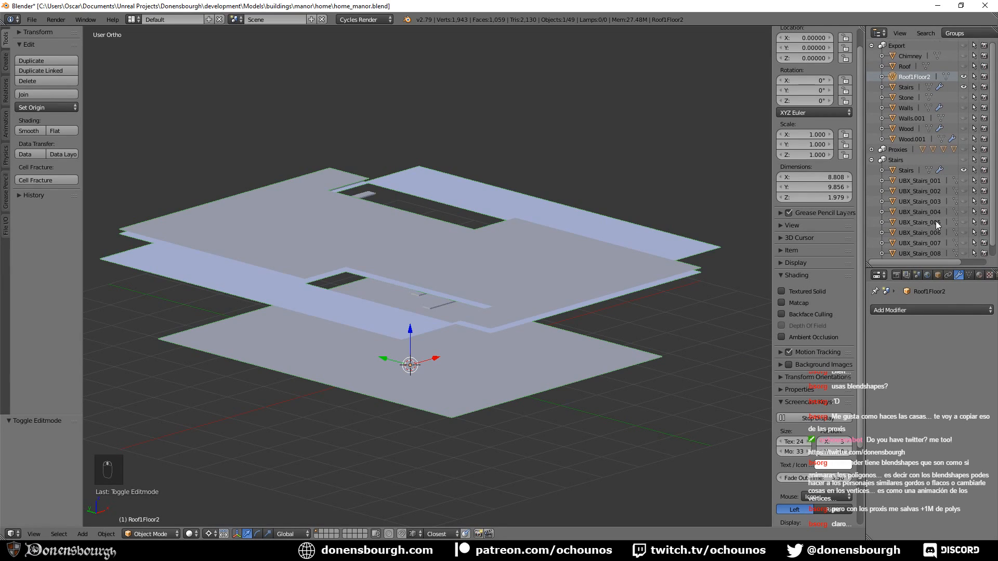
pyautogui.click(872, 150)
pyautogui.scroll(-8, 915, 167)
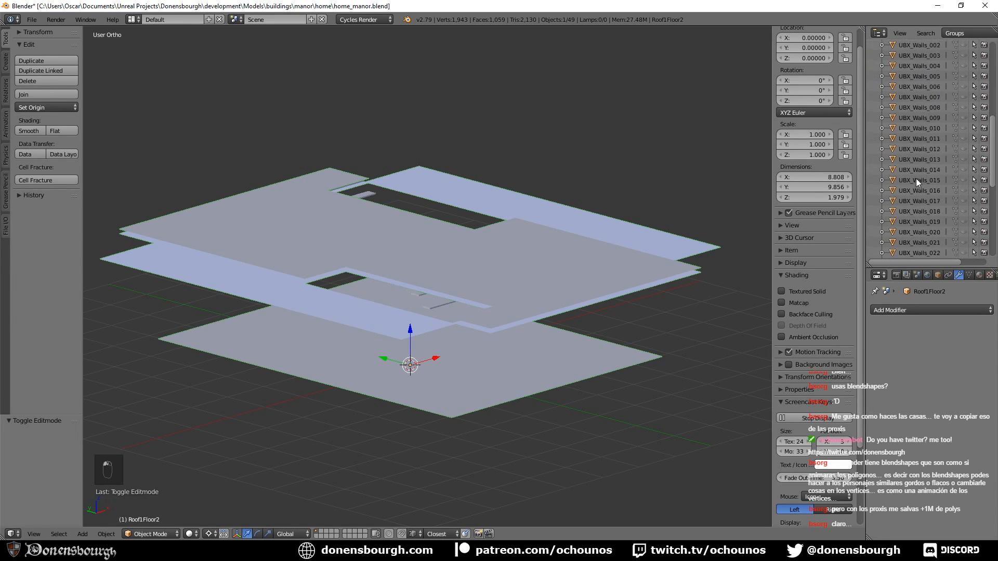
pyautogui.scroll(-10, 915, 182)
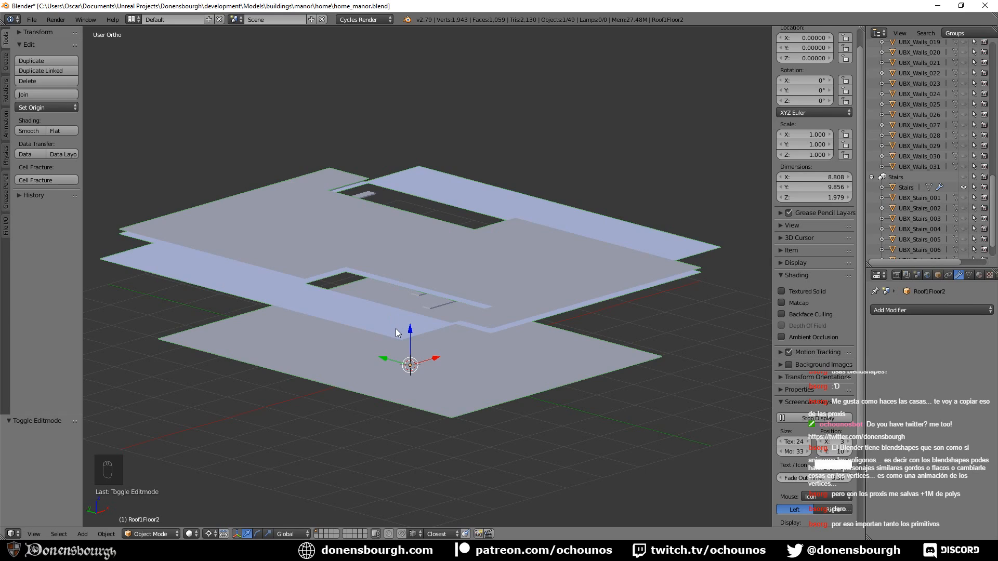
pyautogui.scroll(-1, 425, 307)
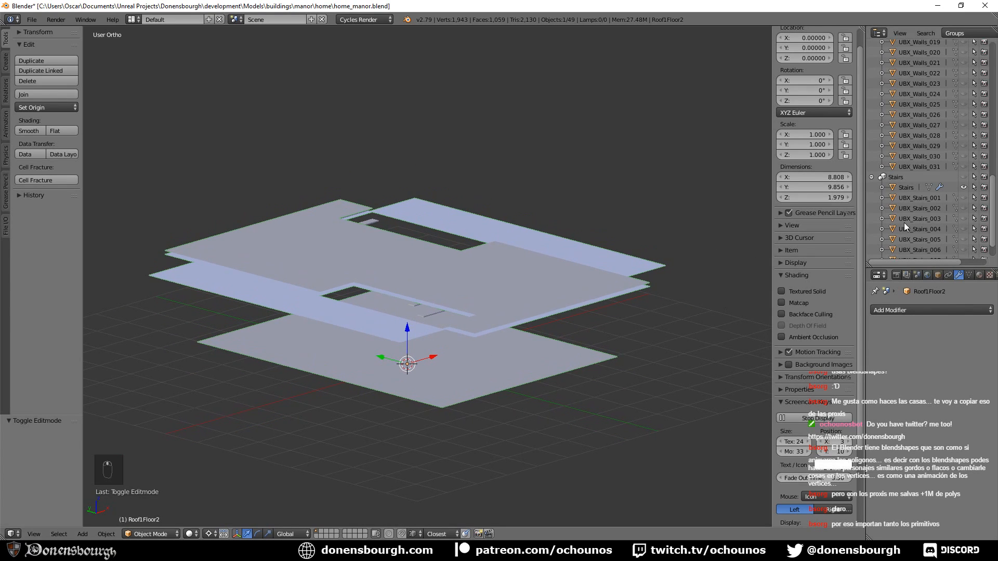
pyautogui.scroll(15, 888, 215)
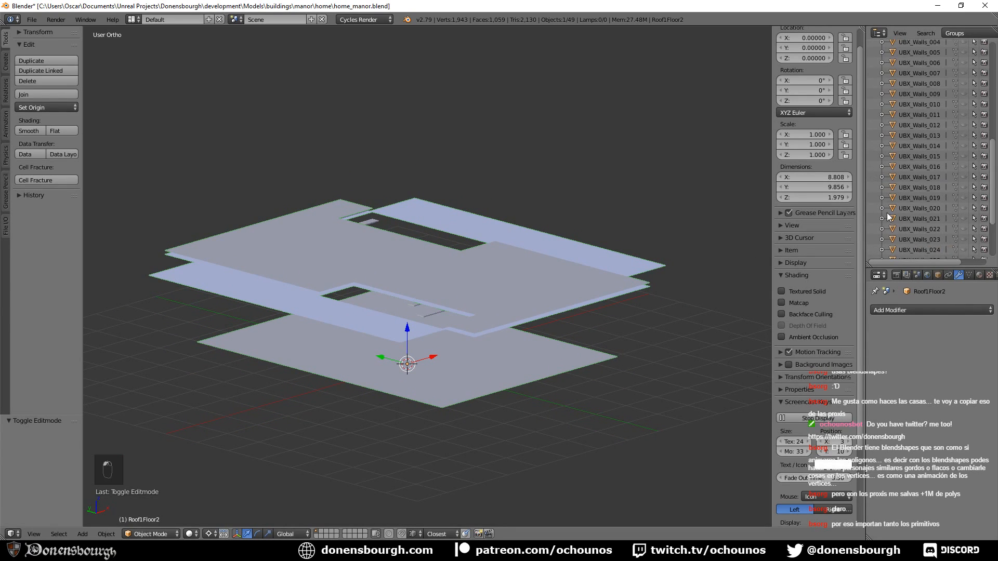
pyautogui.scroll(3, 888, 216)
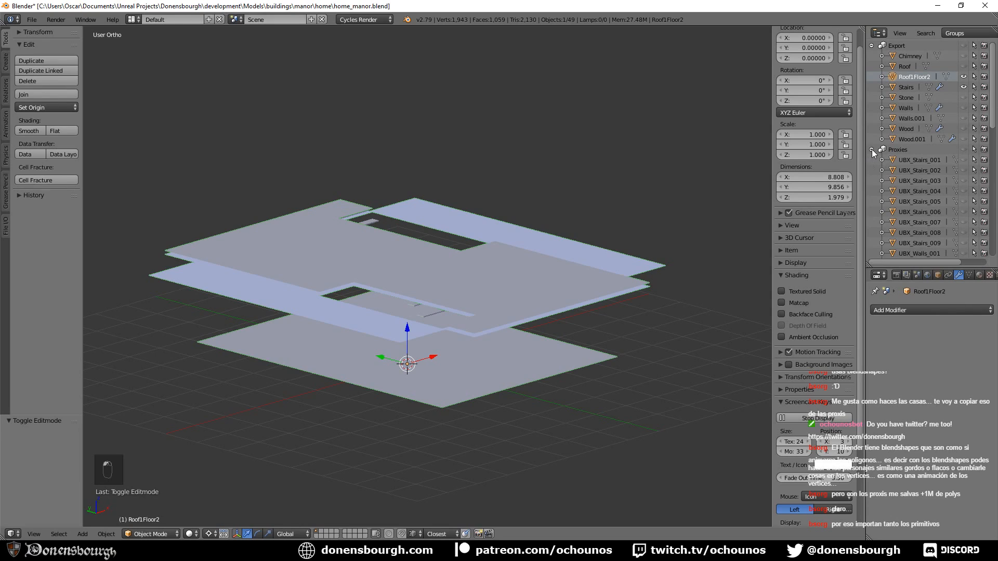
pyautogui.click(872, 149)
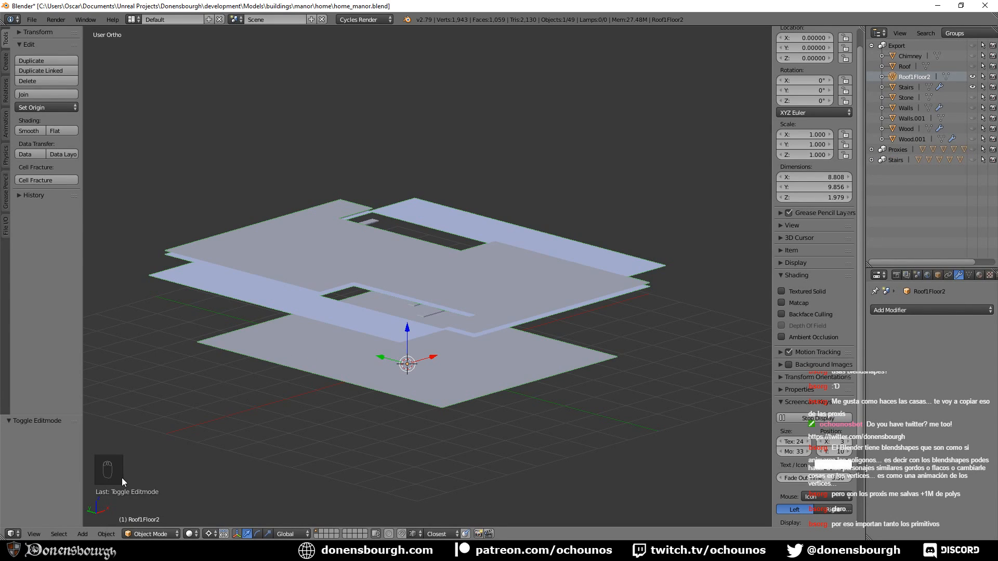
pyautogui.moveTo(333, 346); pyautogui.dragTo(428, 372, button='middle')
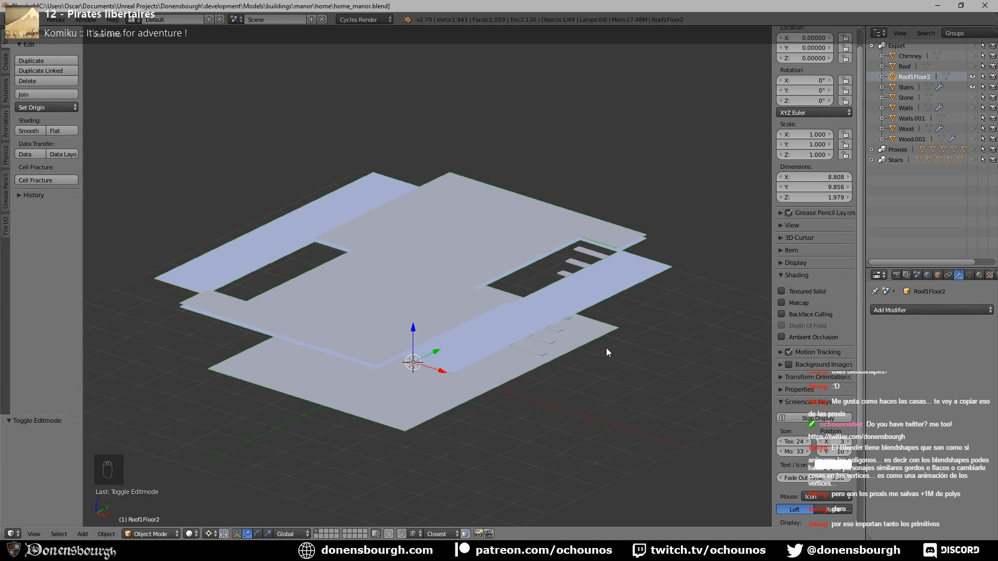
pyautogui.moveTo(606, 348); pyautogui.dragTo(540, 295, button='middle')
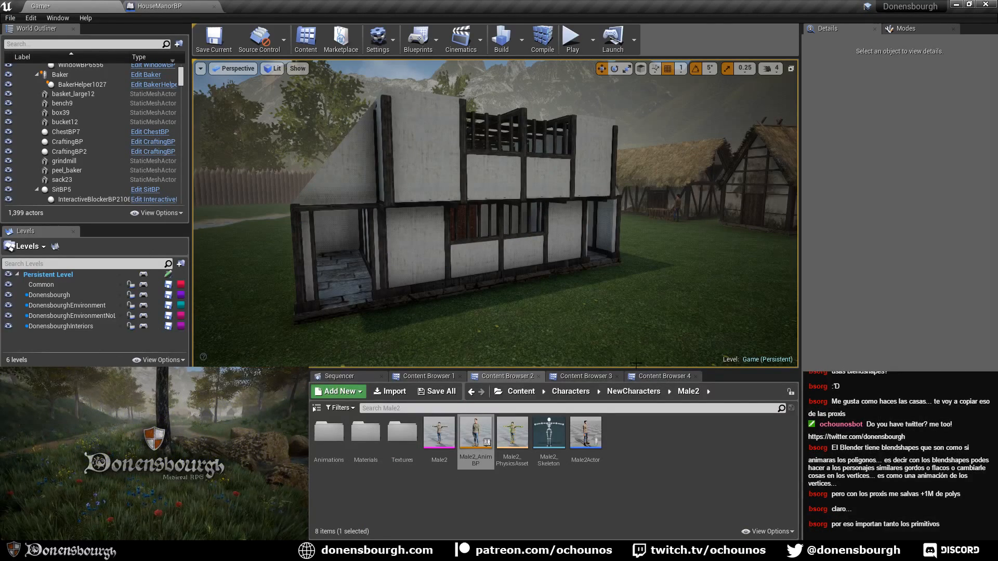
# - Bring up the Manor meshes folder in Unreal, then return to Blender and export the model over home_manor.fbx
pyautogui.click(578, 377)
pyautogui.hotkey('alt', 'Tab')
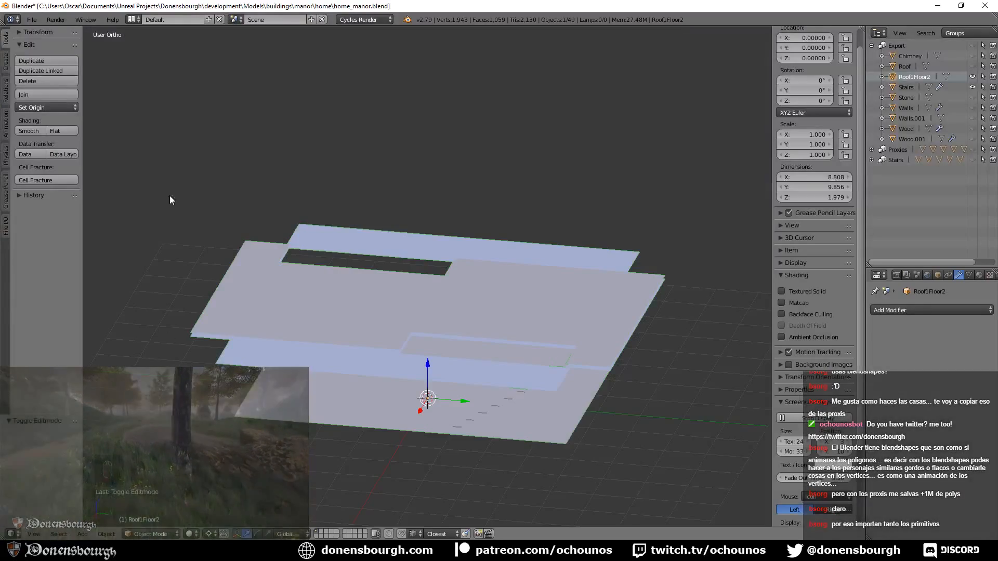
pyautogui.click(32, 20)
pyautogui.moveTo(124, 229)
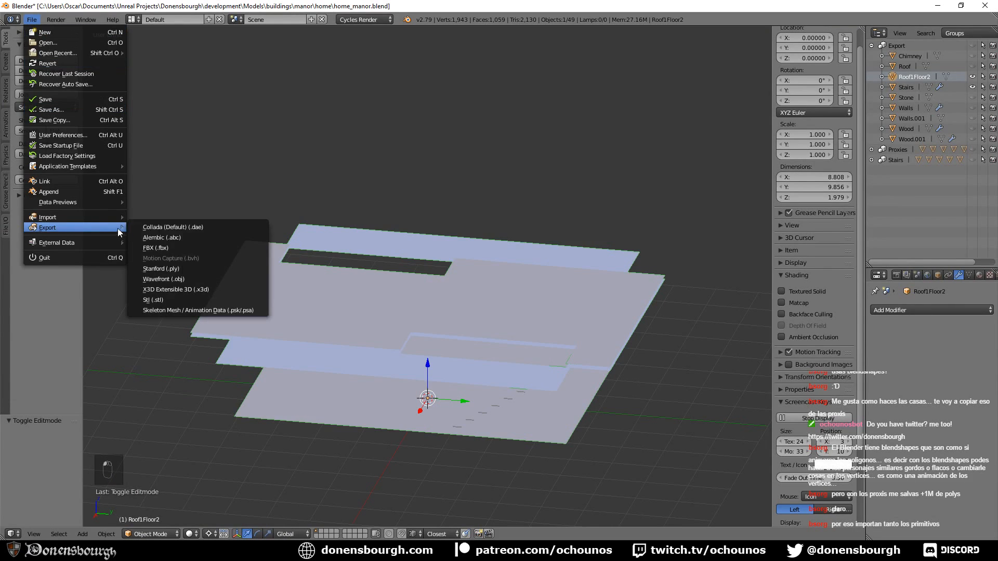
pyautogui.click(163, 252)
pyautogui.click(970, 48)
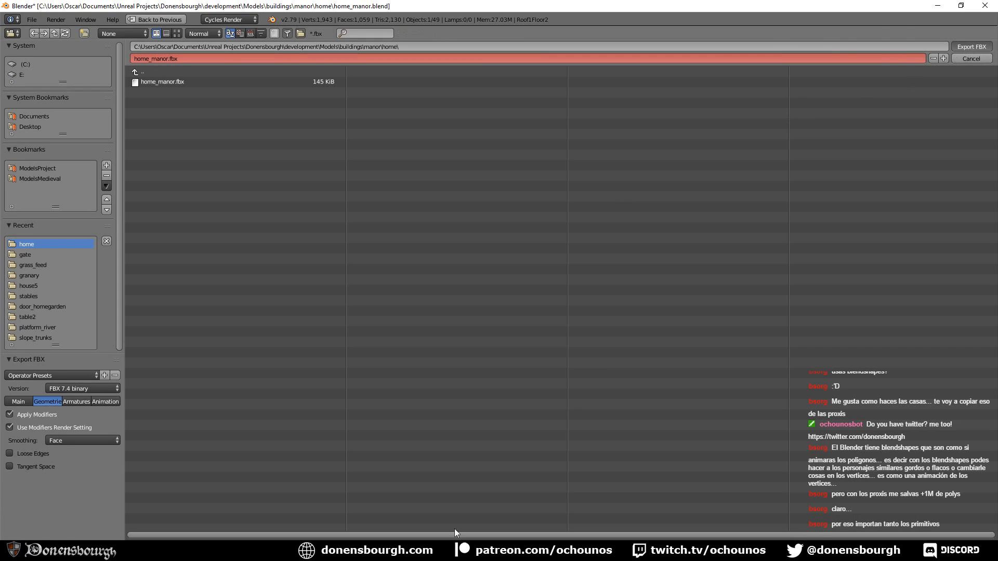
# - Switch to Unreal, reimport the home_manor static mesh, and start a play session in front of the manor
pyautogui.hotkey('alt', 'Tab')
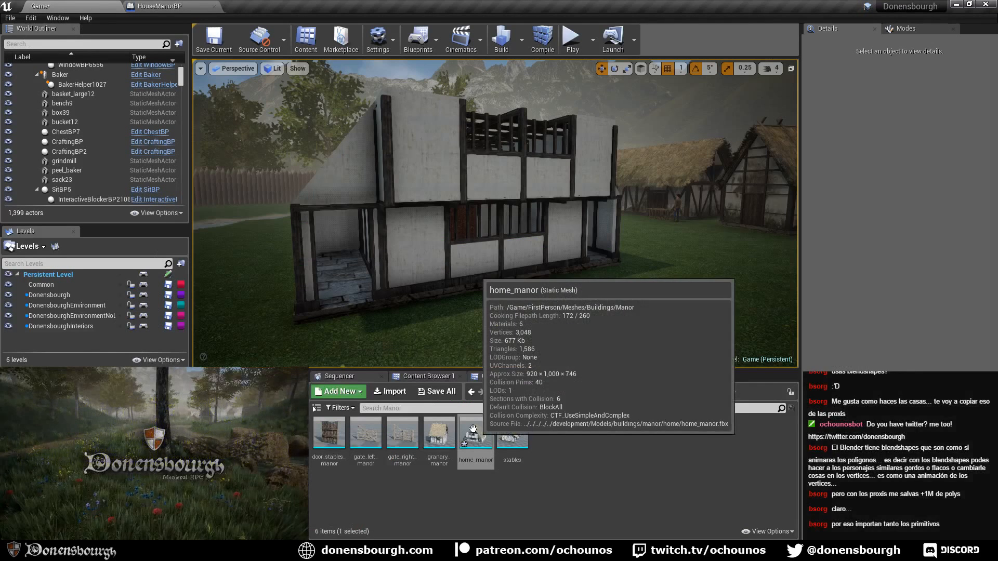
pyautogui.rightClick(475, 437)
pyautogui.click(520, 180)
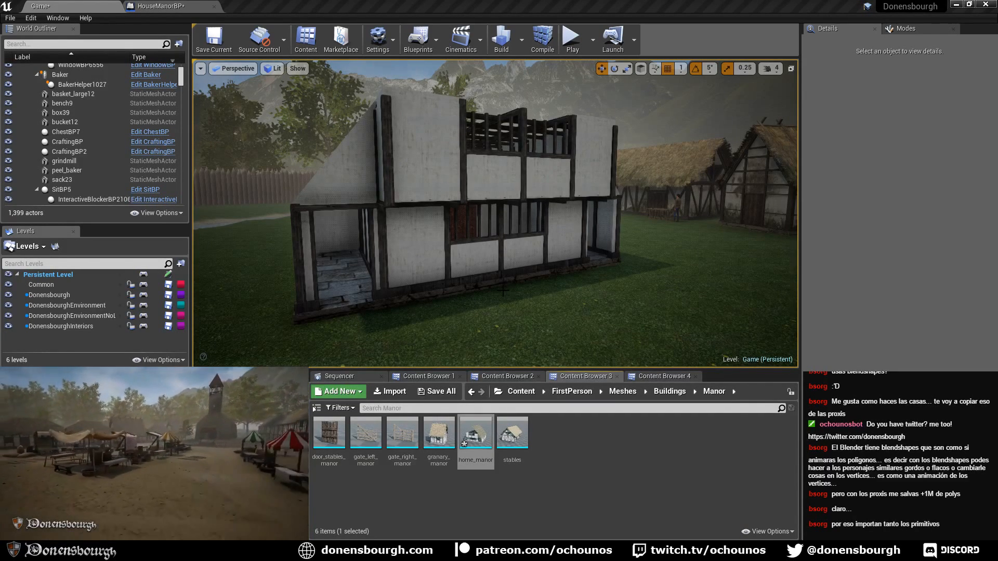
pyautogui.moveTo(588, 301); pyautogui.dragTo(563, 321, button='right')
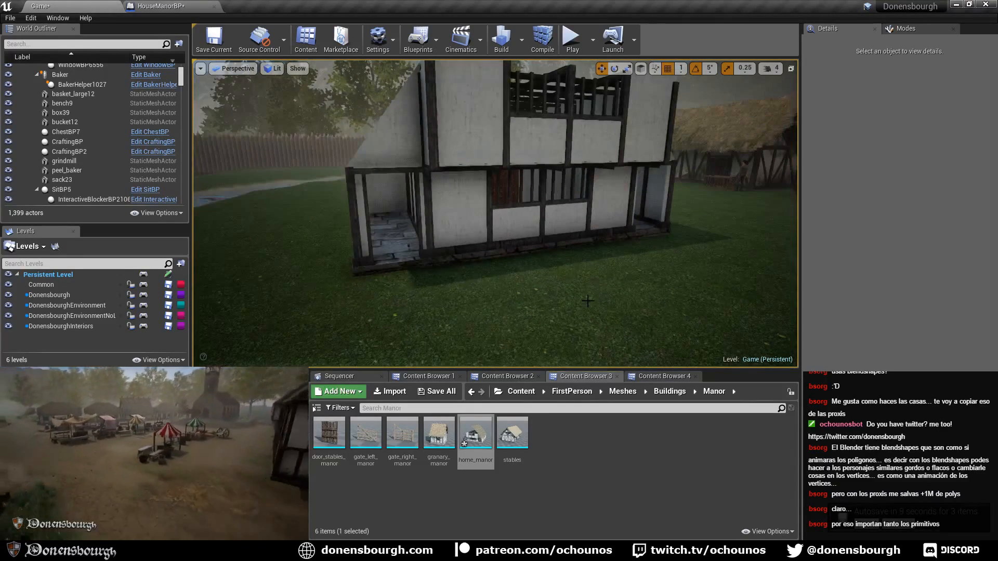
pyautogui.click(576, 44)
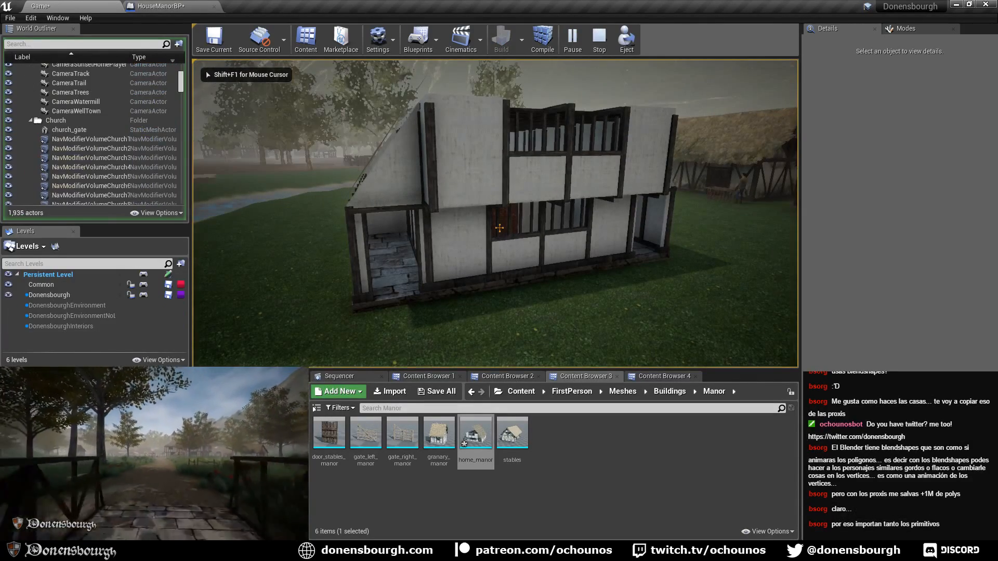
# - Walk up to the manor in the play session, enter the stone-floored porch, and open its door into the house
pyautogui.hotkey('shift', 'F1')
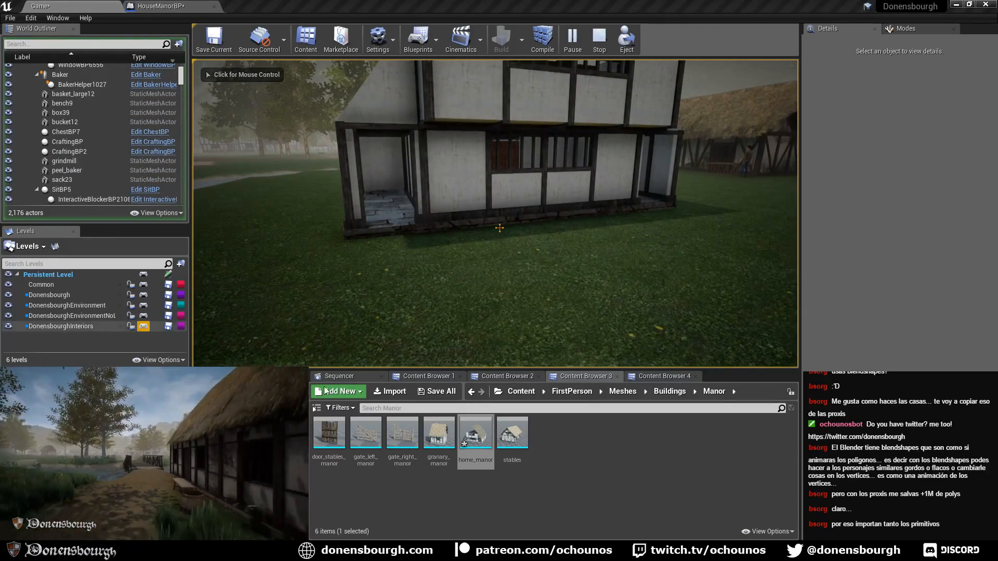
pyautogui.click(496, 228)
pyautogui.press('w')
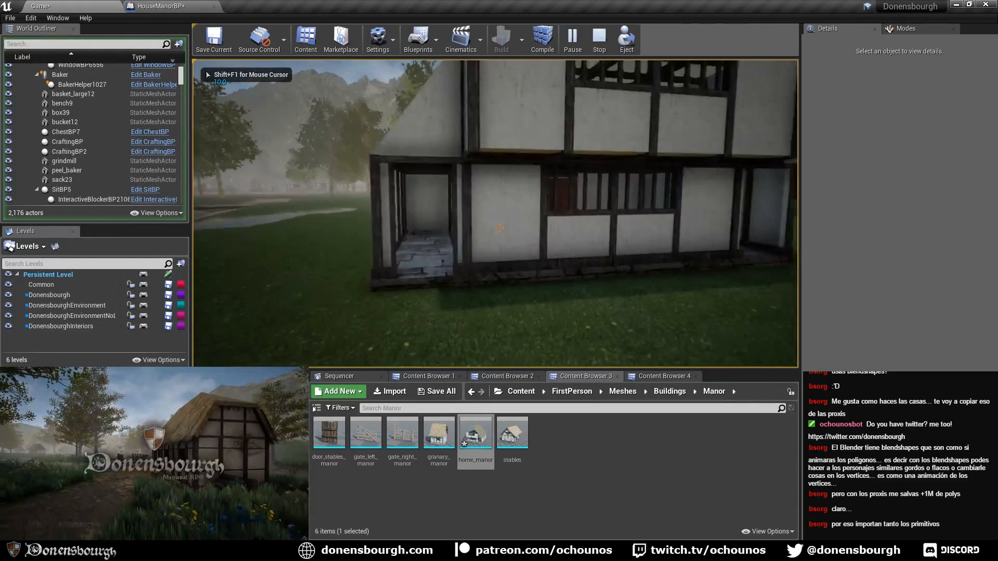
pyautogui.press('w')
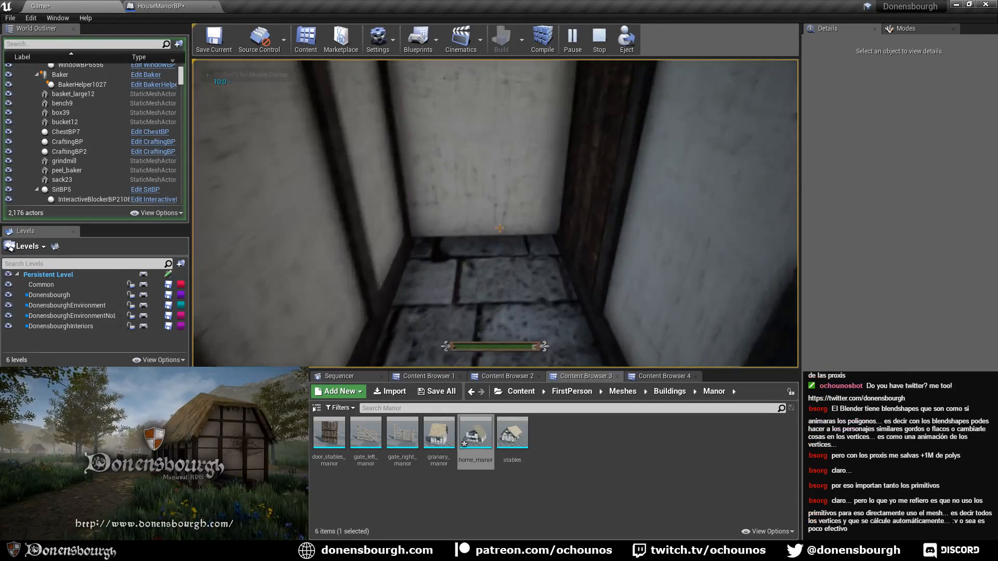
pyautogui.press('e')
pyautogui.press('w')
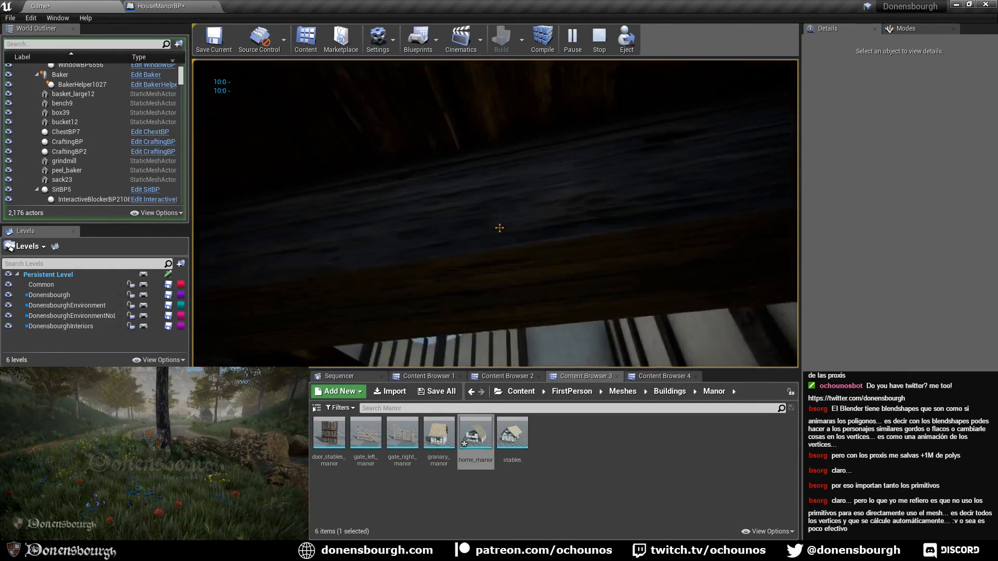
# - Climb the stairs, inspect the manor's upper floor and exterior, and end the play session
pyautogui.press('w')
pyautogui.press('w')
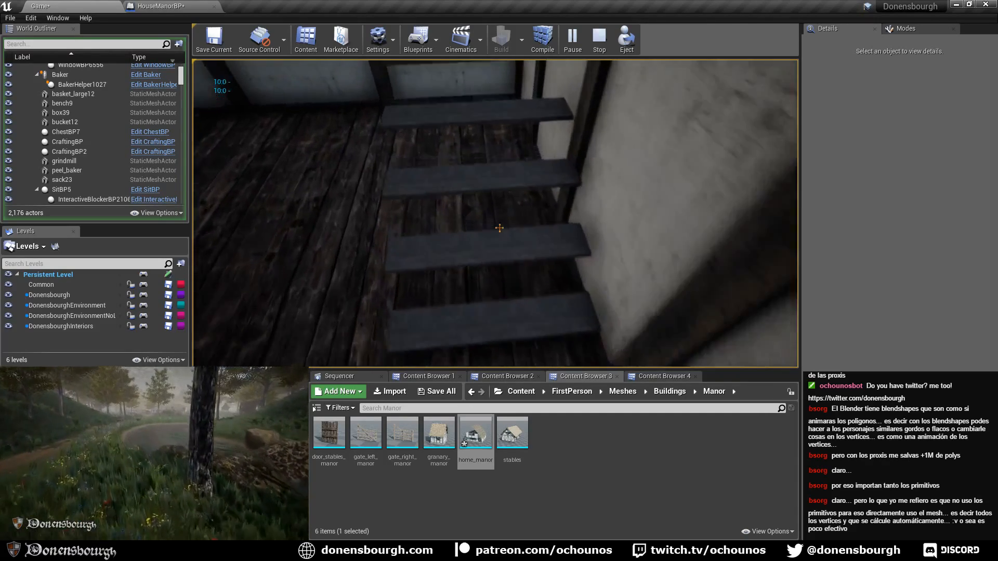
pyautogui.press('w')
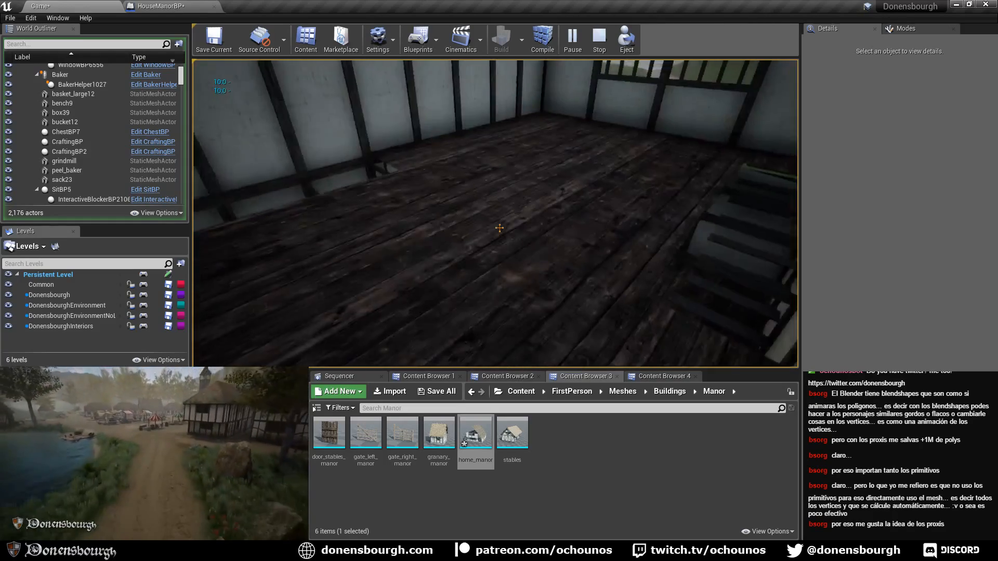
pyautogui.press('w')
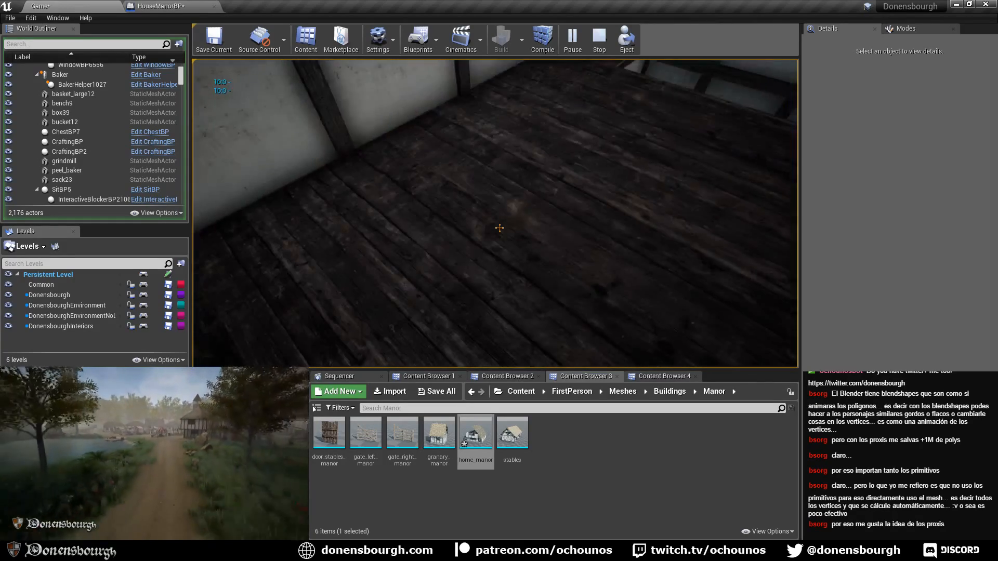
pyautogui.press('w')
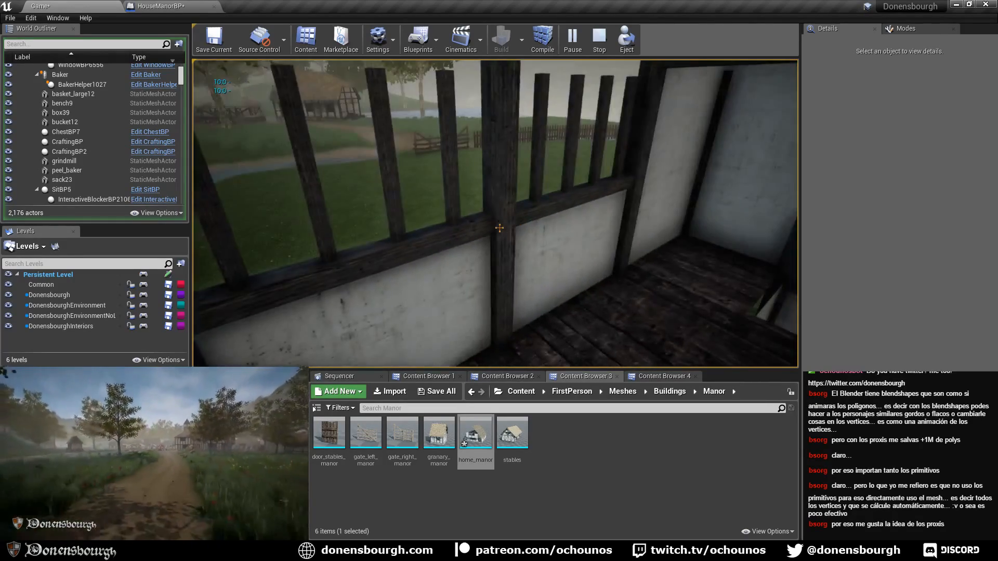
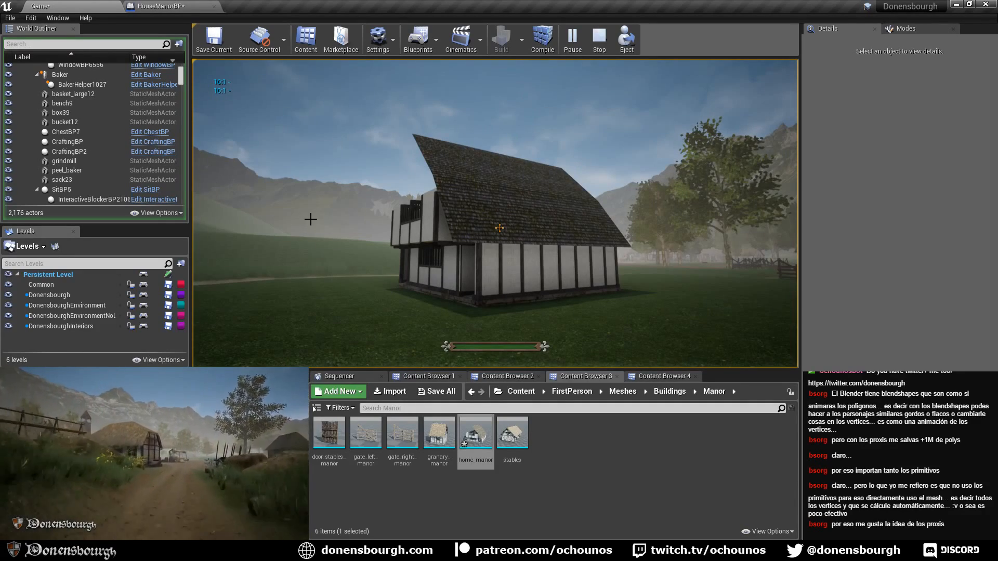
pyautogui.press('Escape')
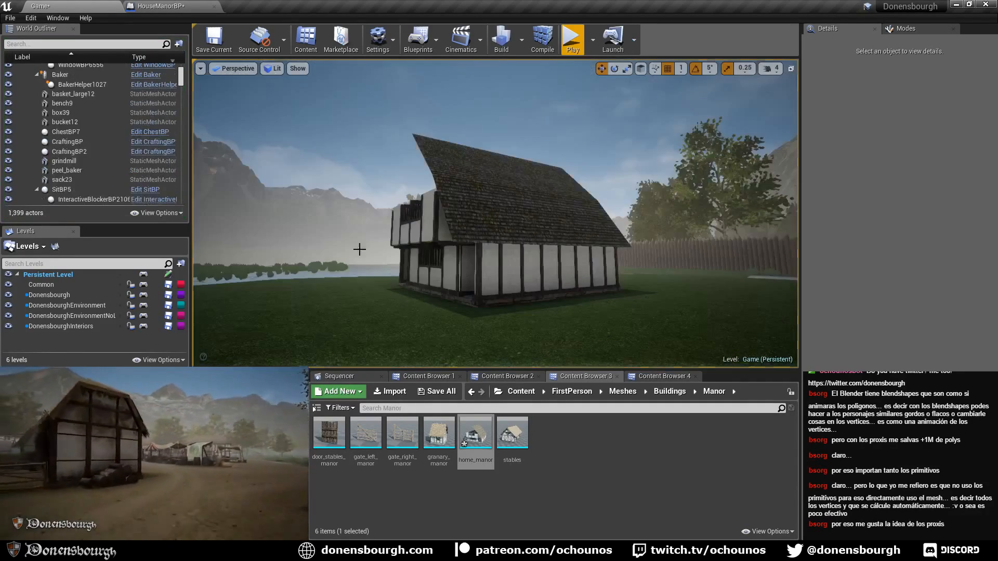
pyautogui.moveTo(360, 250); pyautogui.dragTo(400, 292, button='right')
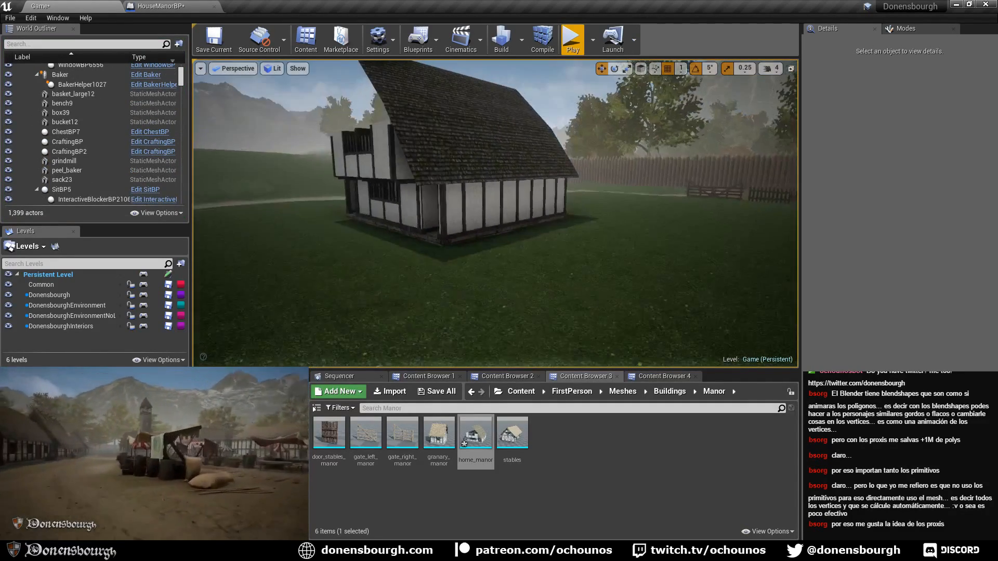
# - Check Door3 in HouseManorBP, switch to Blender, show the Proxies group, and hide the Roof1Floor2 floor planes
pyautogui.click(165, 6)
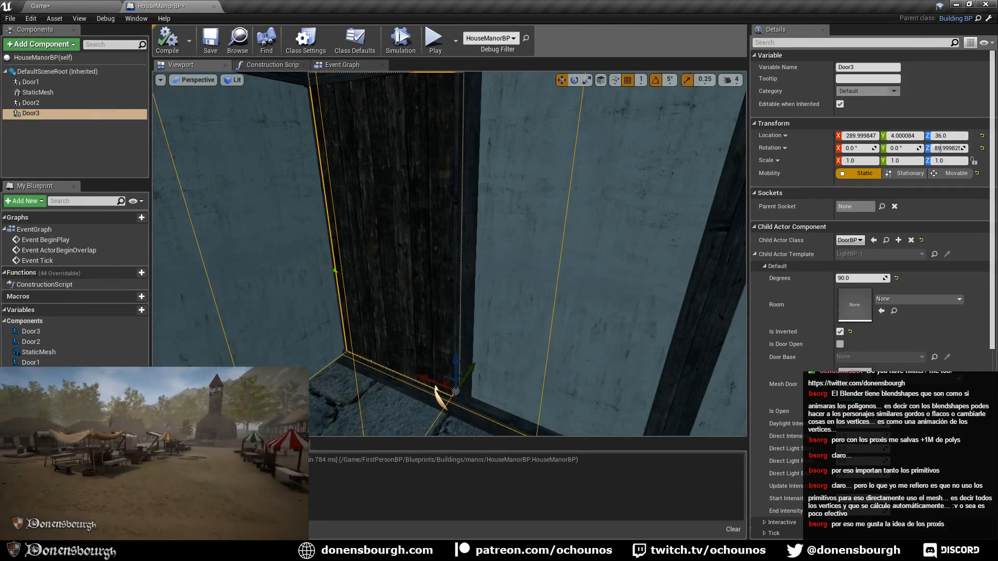
pyautogui.moveTo(447, 250); pyautogui.dragTo(312, 307, button='right')
pyautogui.hotkey('alt', 'Tab')
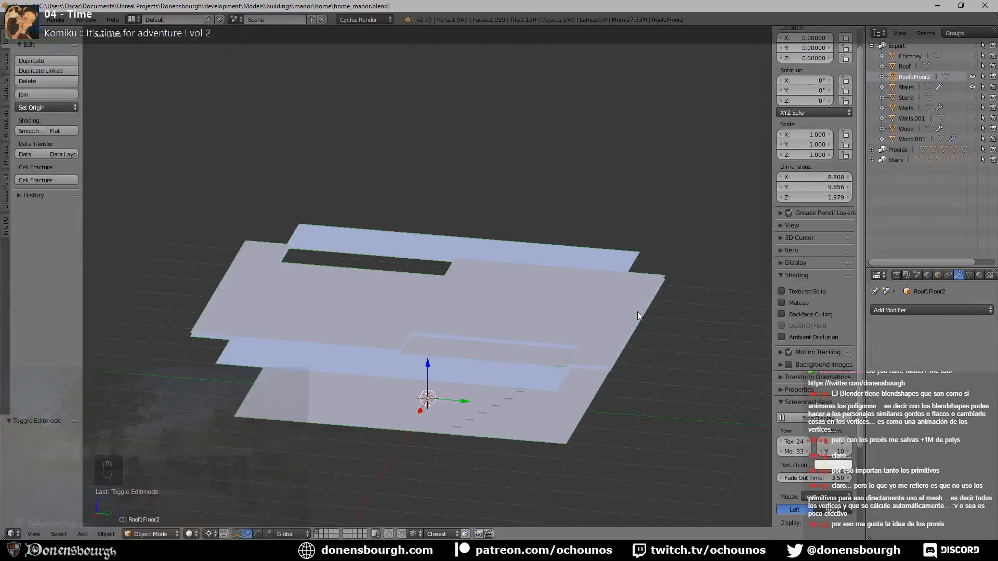
pyautogui.click(973, 150)
pyautogui.click(973, 77)
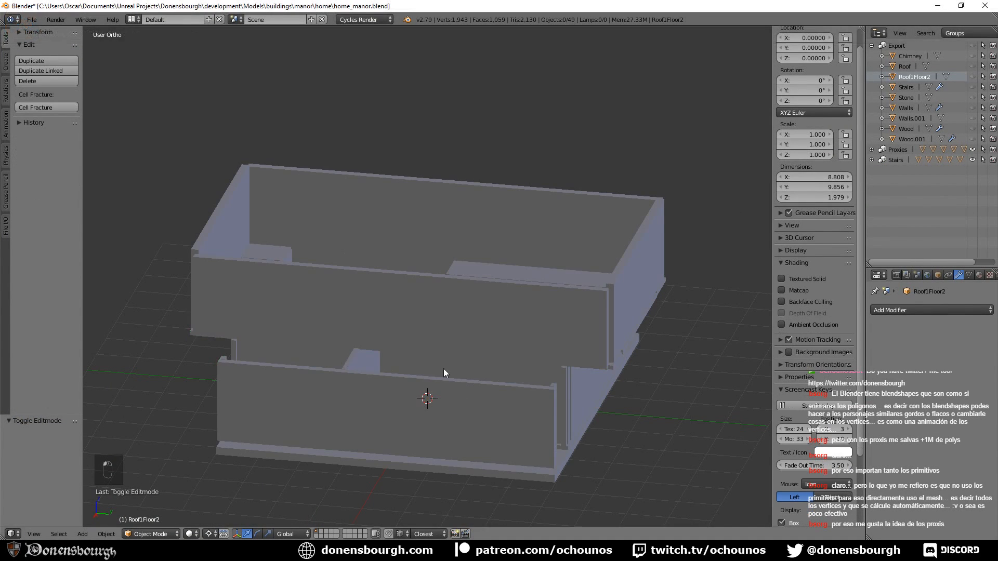
# - Try to thicken the UBX_Walls_010 proxy by moving one of its faces along Y, and undo the change
pyautogui.moveTo(444, 371); pyautogui.dragTo(530, 404, button='middle')
pyautogui.rightClick(579, 416)
pyautogui.press('Tab')
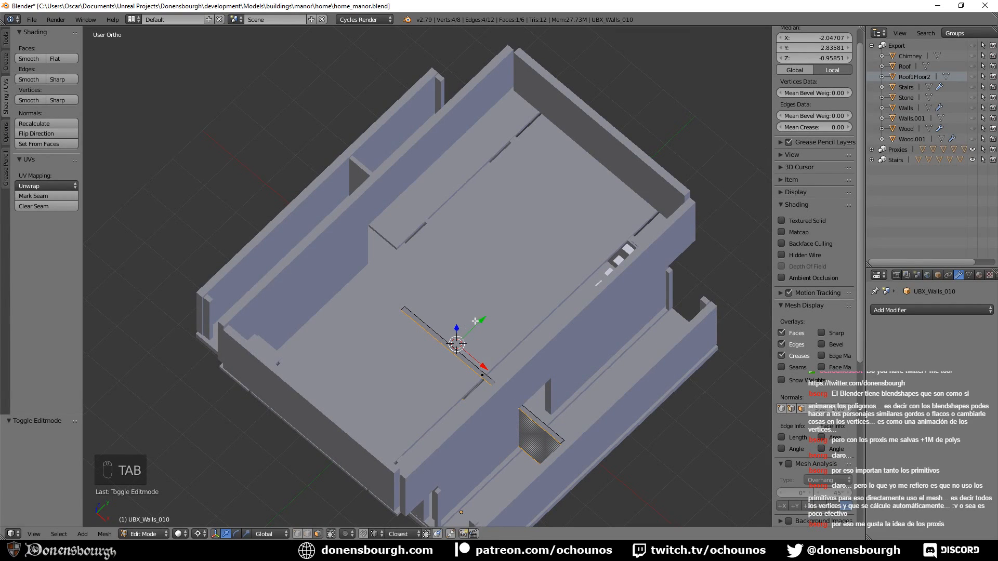
pyautogui.press('g')
pyautogui.press('y')
pyautogui.press('Tab')
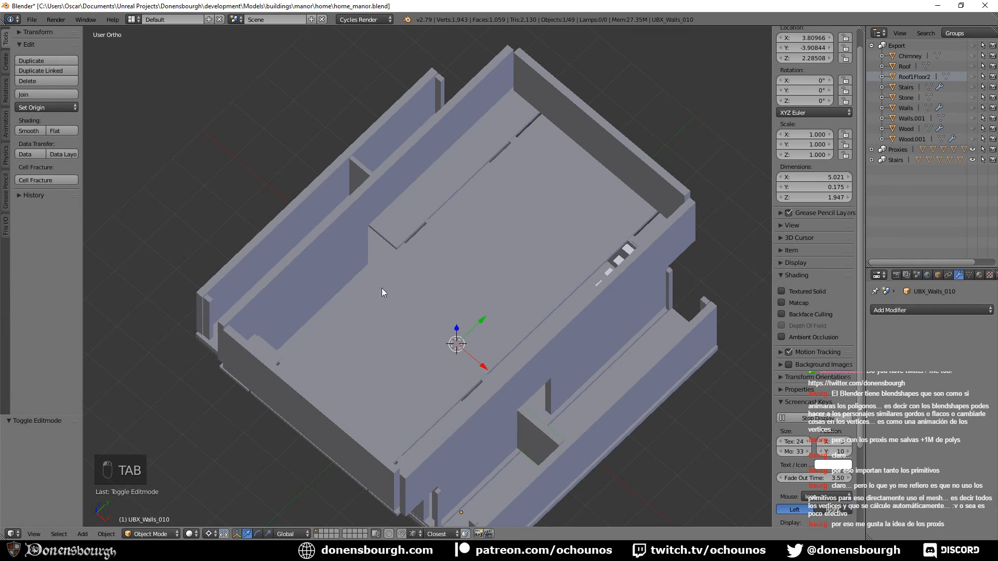
pyautogui.moveTo(445, 289); pyautogui.dragTo(512, 372, button='middle')
pyautogui.hotkey('ctrl', 'z')
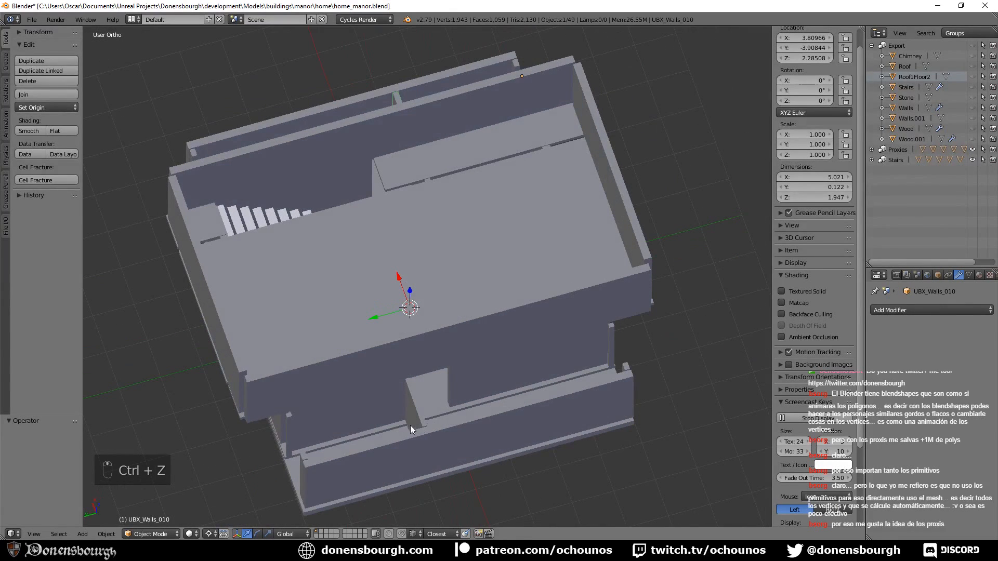
# - Thicken the UBX_Walls_021 proxy to about 0.171 in Y by moving its selected face along that axis
pyautogui.press('Tab')
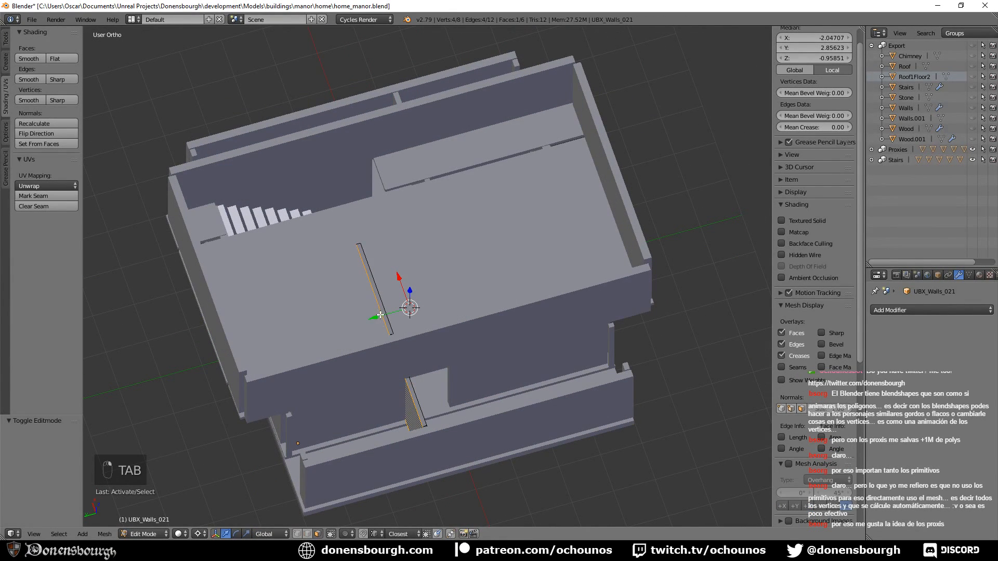
pyautogui.moveTo(381, 315); pyautogui.dragTo(377, 315)
pyautogui.press('Tab')
pyautogui.moveTo(415, 383); pyautogui.dragTo(397, 396, button='middle')
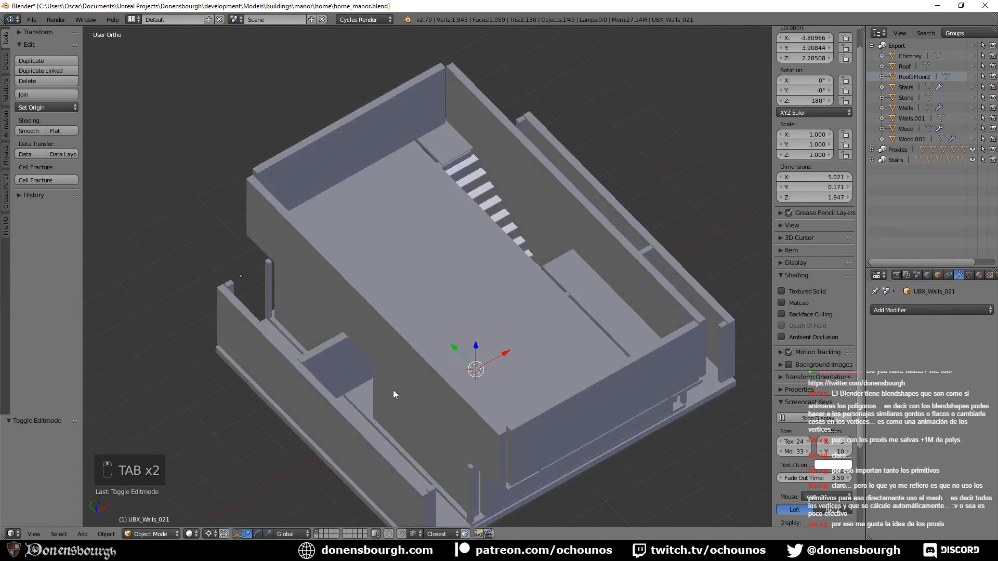
pyautogui.scroll(-4, 396, 396)
pyautogui.press('Tab')
pyautogui.keyDown('shift'); pyautogui.moveTo(460, 359); pyautogui.dragTo(444, 376, button='middle'); pyautogui.keyUp('shift')
pyautogui.press('Tab')
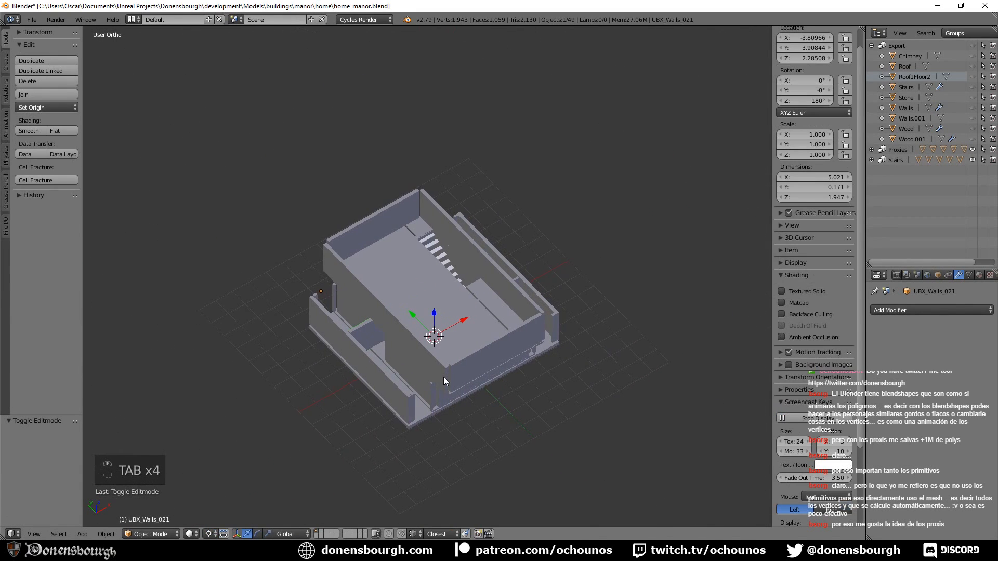
# - Save home_manor.blend, overwriting the existing file, and hide the Proxies group
pyautogui.hotkey('ctrl', 's')
pyautogui.click(445, 379)
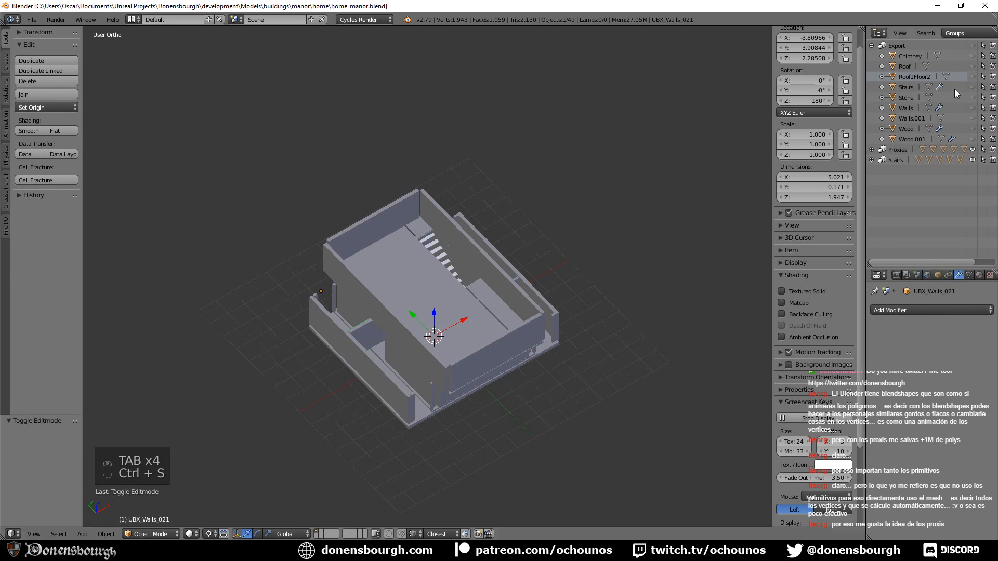
pyautogui.click(973, 150)
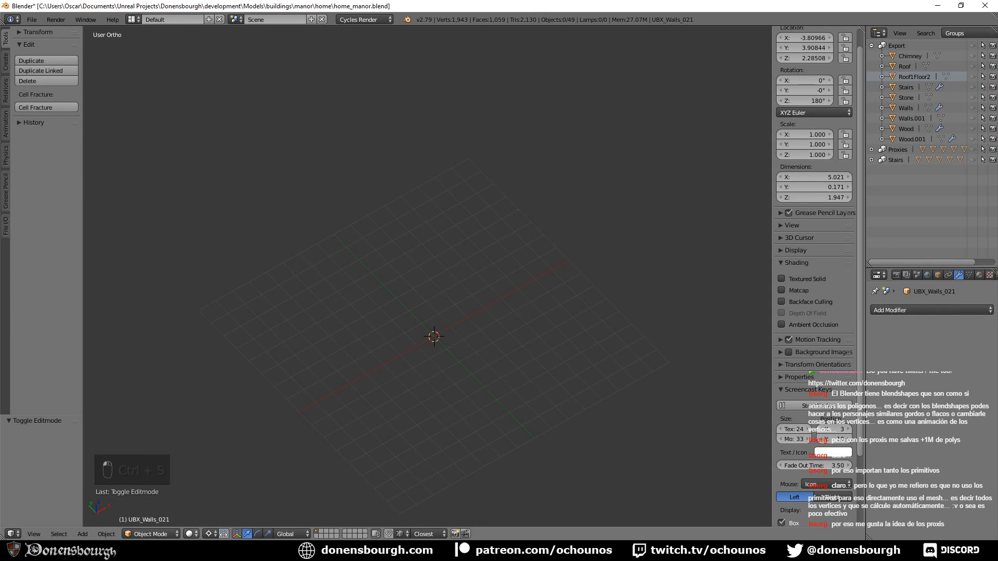
# - Switch to Unreal and examine Door1 and the whole manor front in the HouseManorBP viewport
pyautogui.hotkey('alt', 'Tab')
pyautogui.moveTo(449, 254); pyautogui.dragTo(450, 342, button='right')
pyautogui.scroll(-4, 501, 275)
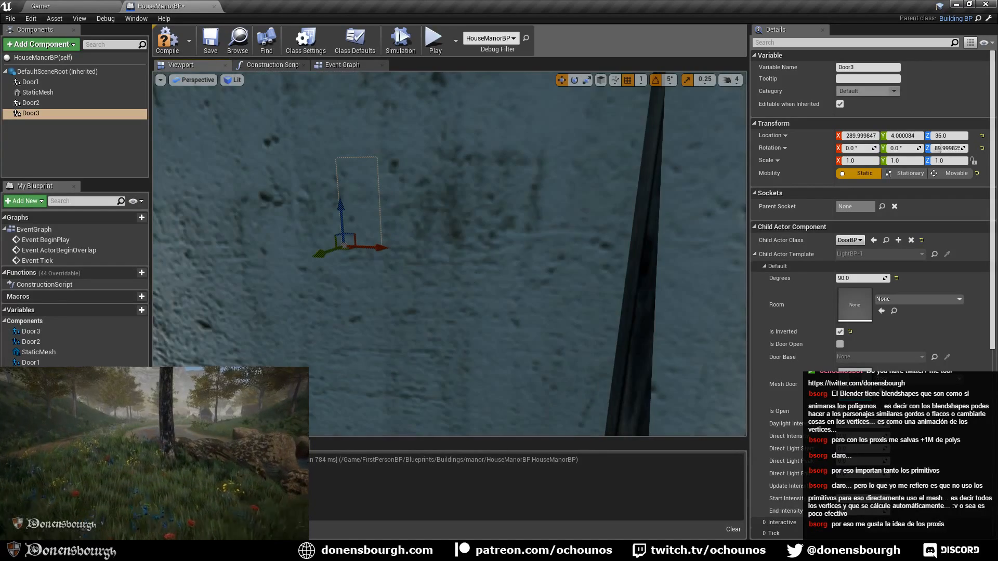
pyautogui.moveTo(501, 275); pyautogui.dragTo(463, 266, button='right')
pyautogui.scroll(-4, 514, 313)
pyautogui.click(514, 314)
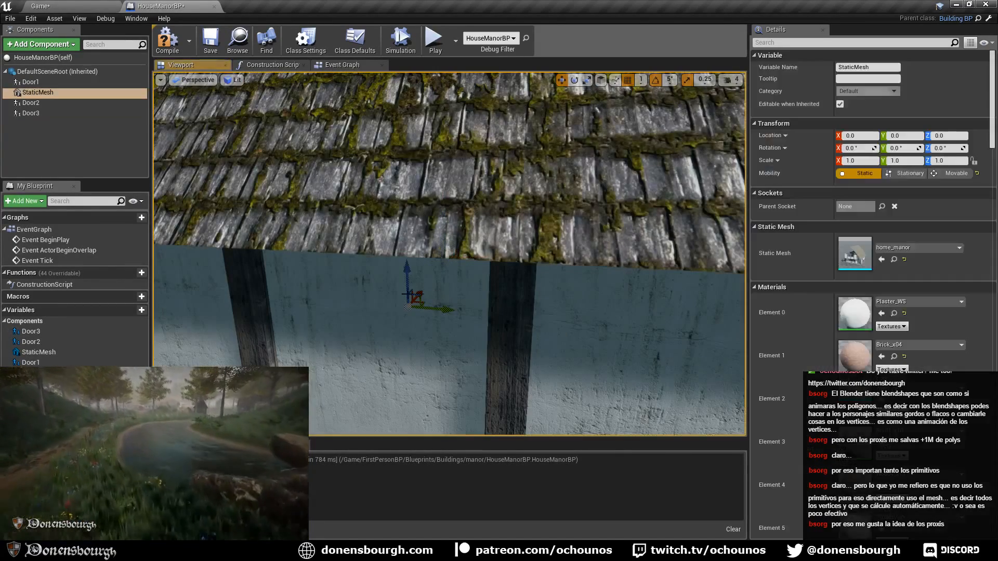
pyautogui.press('Escape')
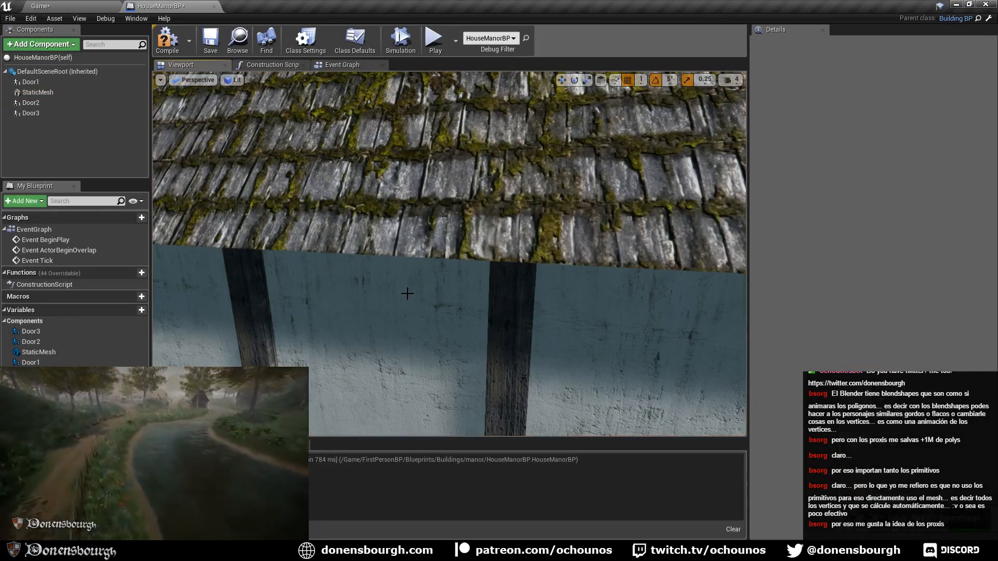
pyautogui.click(40, 80)
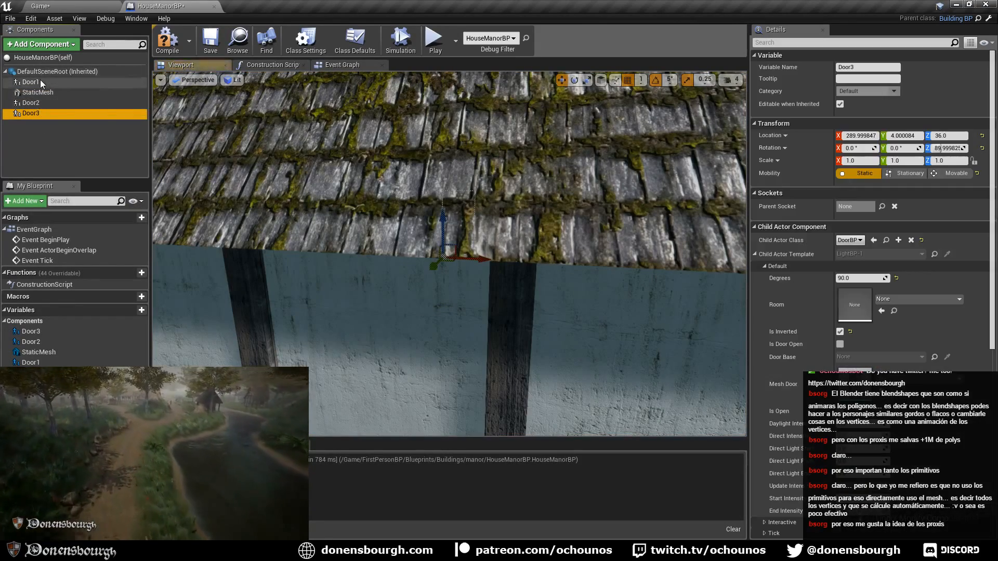
pyautogui.scroll(-5, 549, 359)
pyautogui.keyDown('alt'); pyautogui.moveTo(549, 359); pyautogui.dragTo(505, 289); pyautogui.keyUp('alt')
pyautogui.moveTo(489, 332); pyautogui.dragTo(426, 329, button='right')
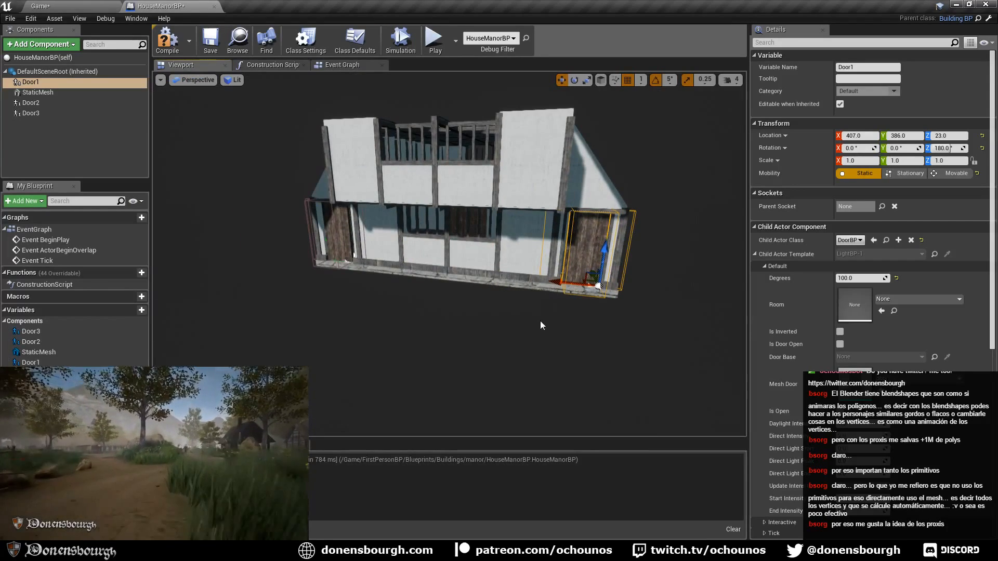
# - Select Door2 and Door3 in turn to identify where each door sits in the manor
pyautogui.keyDown('shift'); pyautogui.click(40, 100); pyautogui.keyUp('shift')
pyautogui.click(41, 100)
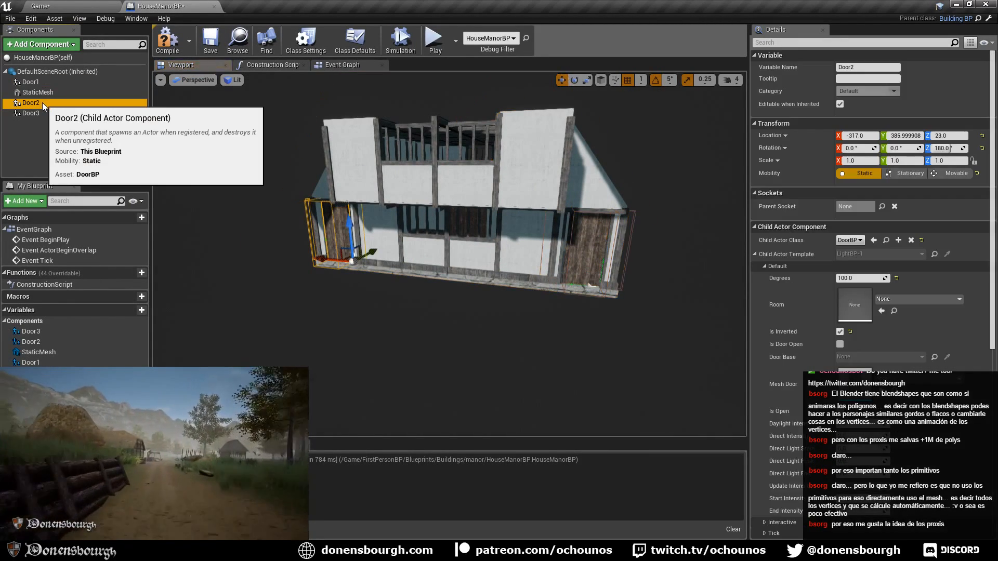
pyautogui.click(45, 114)
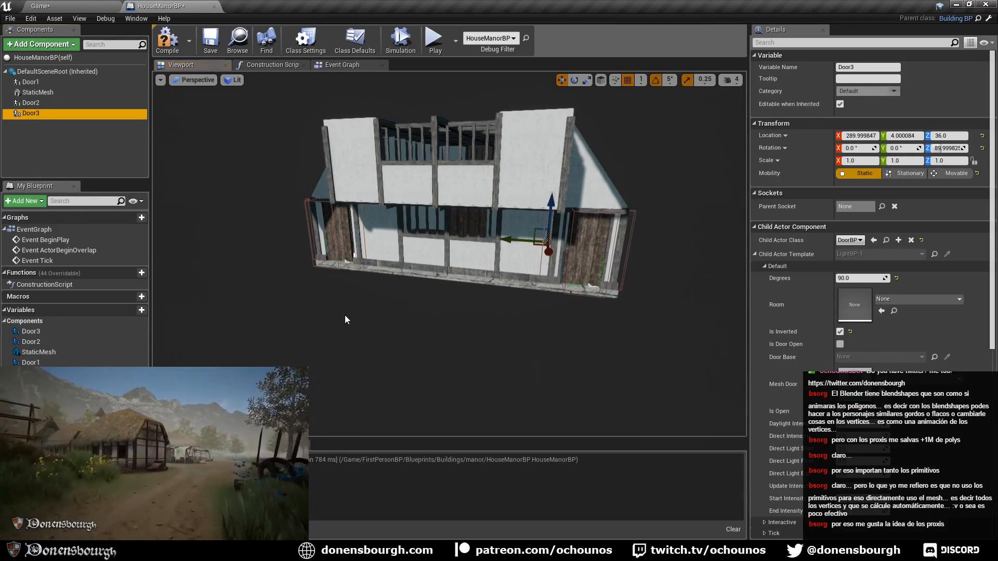
# - Focus on Door3 inside the manor, duplicate it, and name the copy Door4
pyautogui.press('f')
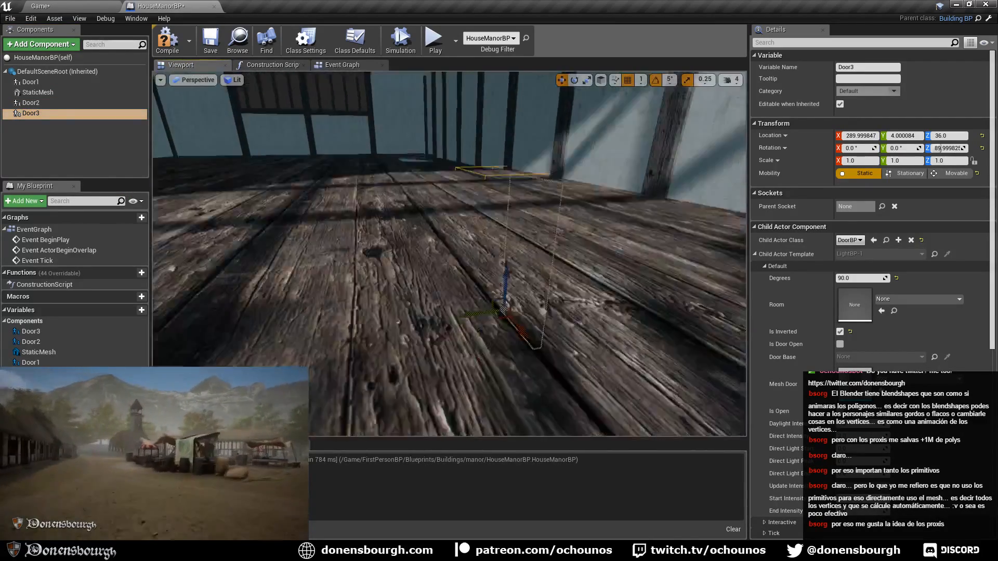
pyautogui.moveTo(450, 254); pyautogui.dragTo(398, 234, button='right')
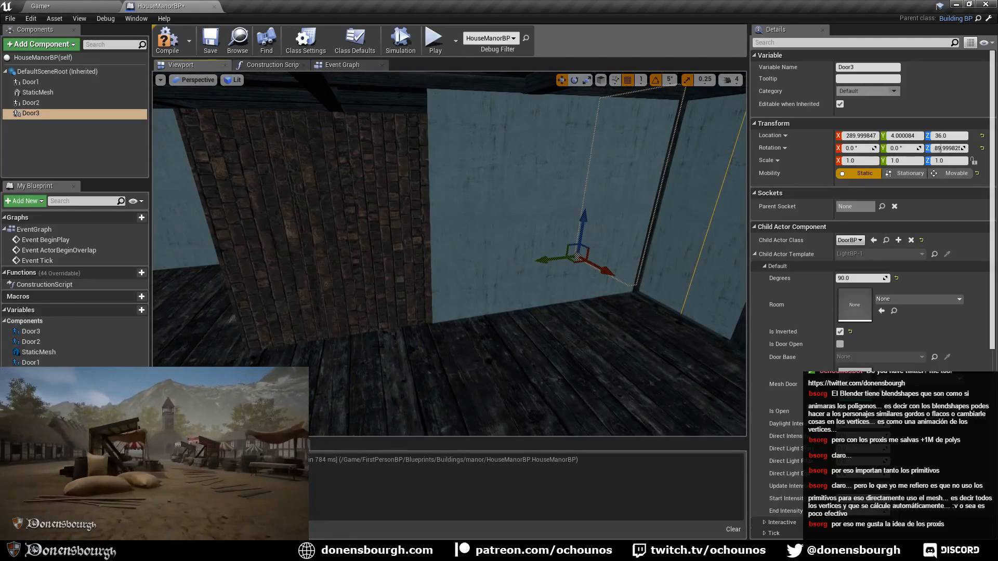
pyautogui.hotkey('ctrl', 'w')
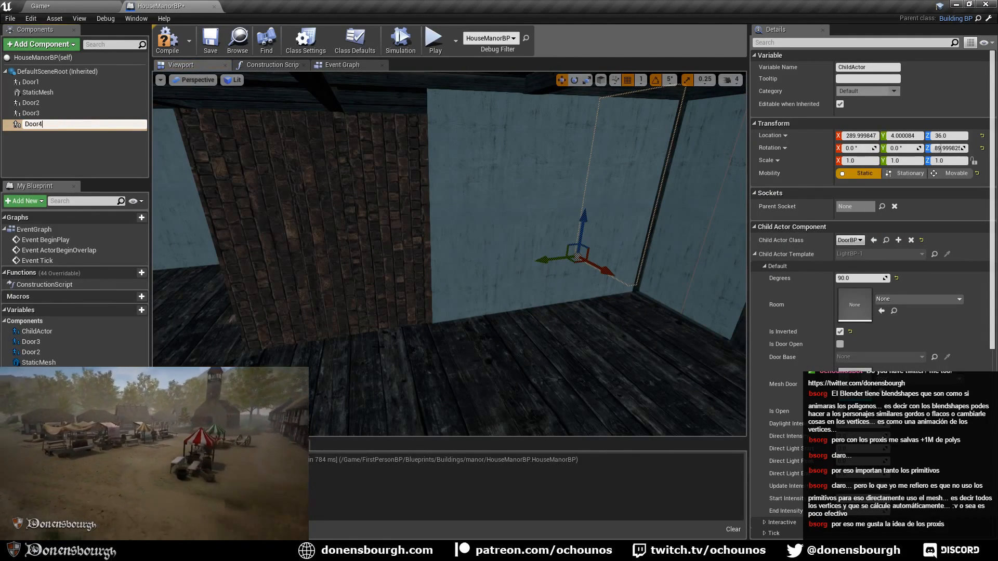
pyautogui.write('Door4')
pyautogui.press('Return')
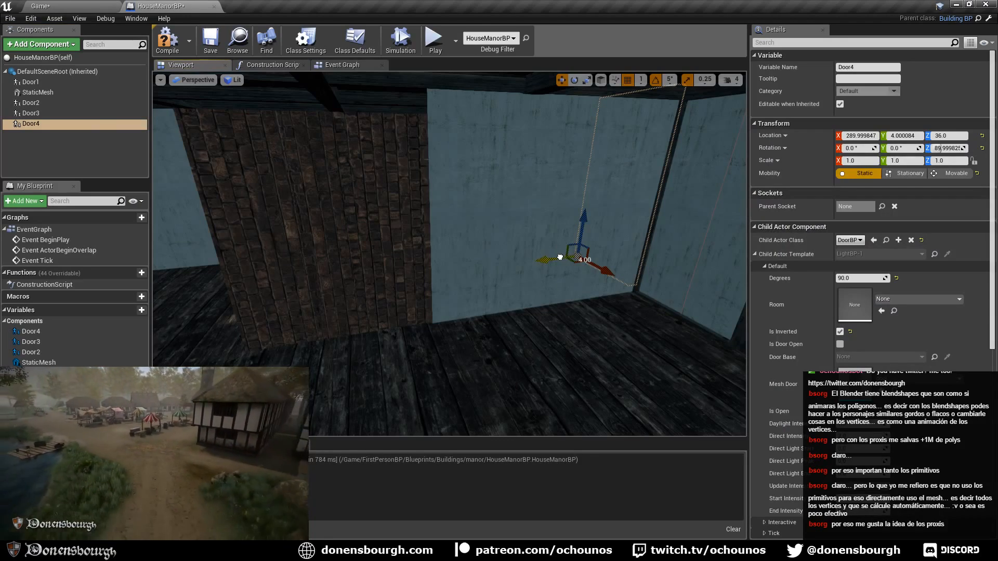
# - Move Door4 along X past the brick chimney to about -152
pyautogui.moveTo(560, 257); pyautogui.dragTo(213, 275)
pyautogui.press('f')
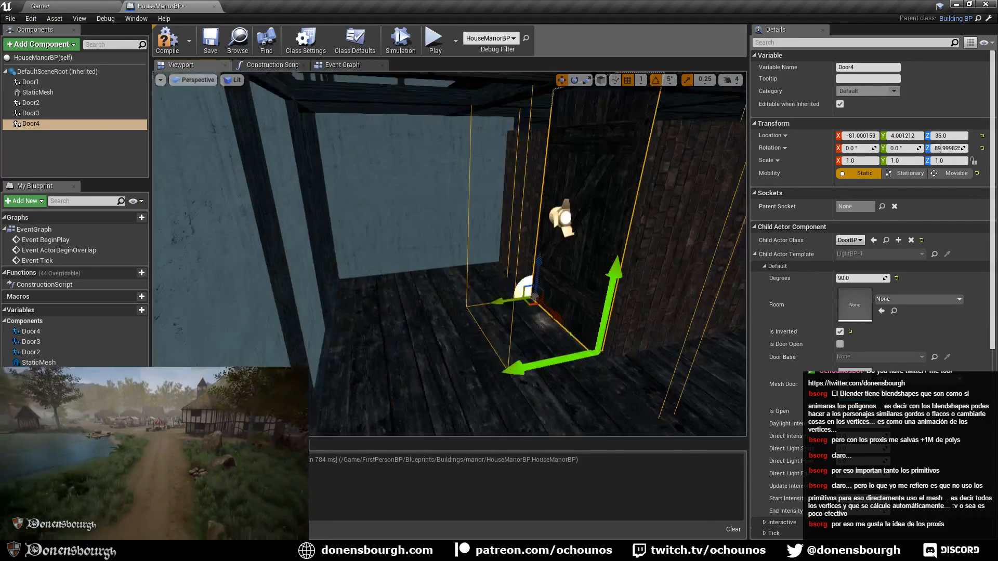
pyautogui.moveTo(496, 304); pyautogui.dragTo(424, 316)
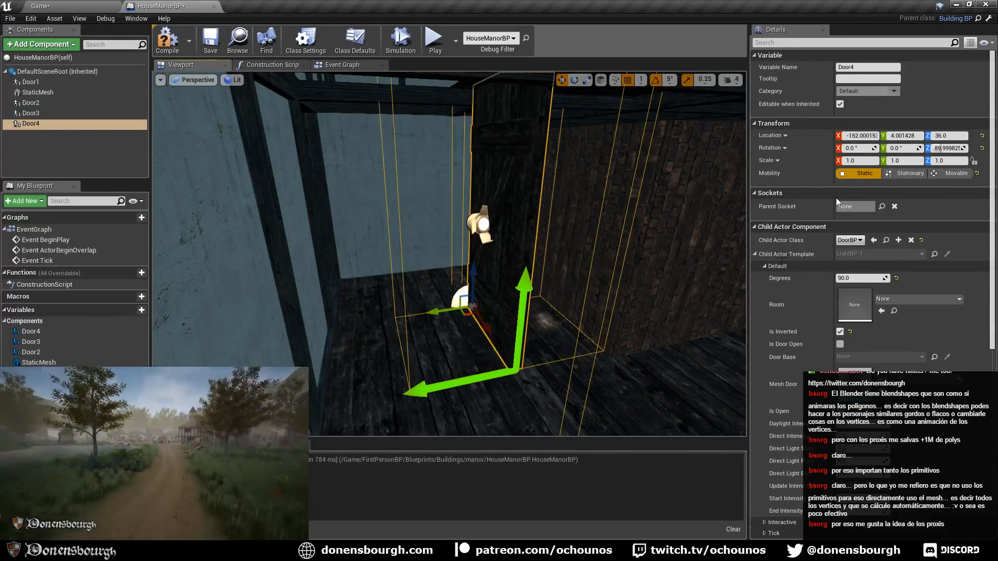
# - Rotate Door4 about the Z axis to about -90 degrees
pyautogui.click(950, 149)
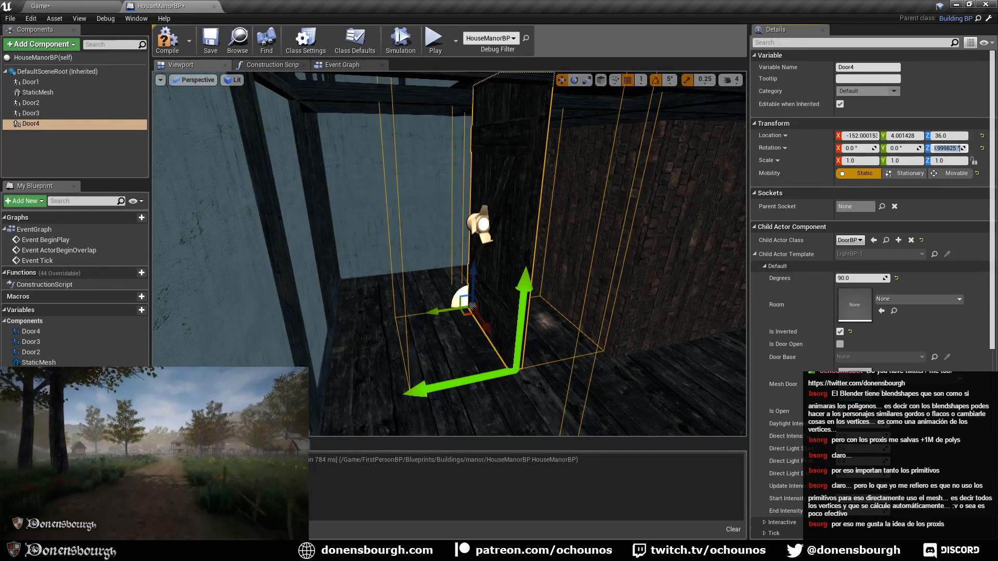
pyautogui.click(509, 371)
pyautogui.press('e')
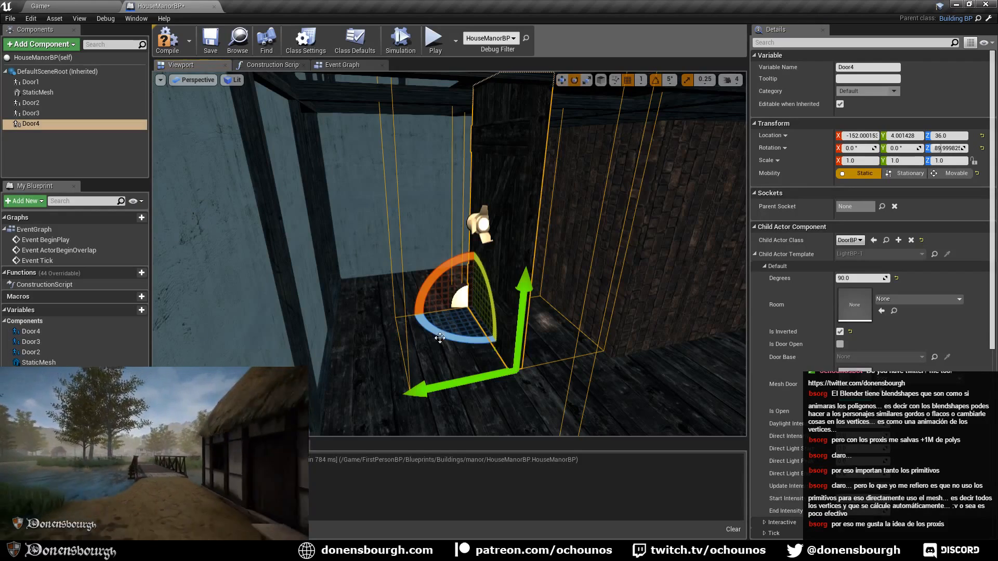
pyautogui.moveTo(511, 371); pyautogui.dragTo(416, 389)
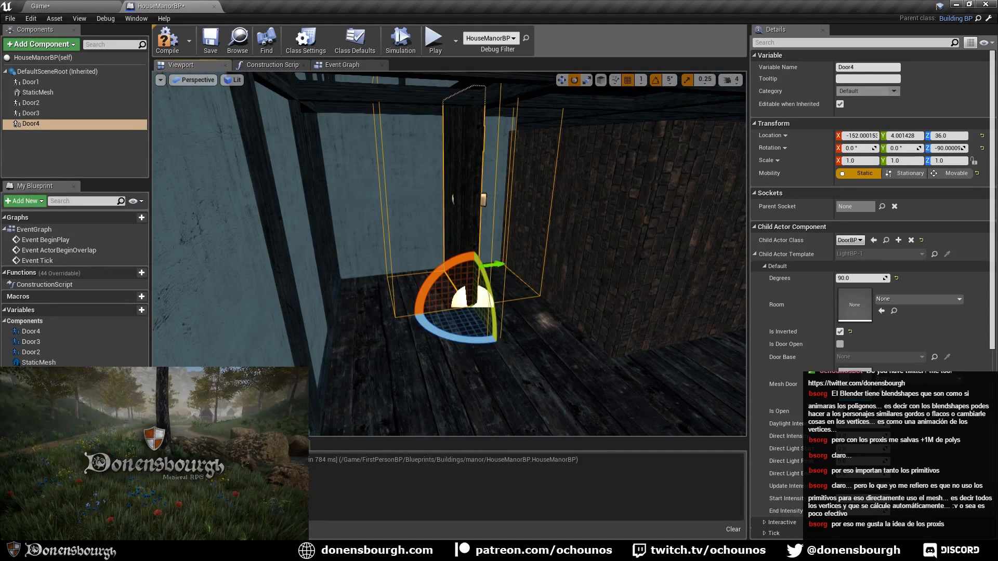
# - Move Door4 along X into the interior doorway, to about -283
pyautogui.moveTo(510, 328); pyautogui.dragTo(486, 328, button='right')
pyautogui.press('w')
pyautogui.moveTo(539, 318); pyautogui.dragTo(380, 315)
# - Fine-tune Door4 inside its frame, placing it at about X -288 and Y -3
pyautogui.moveTo(456, 337); pyautogui.dragTo(486, 336, button='right')
pyautogui.moveTo(424, 341); pyautogui.dragTo(525, 343, button='right')
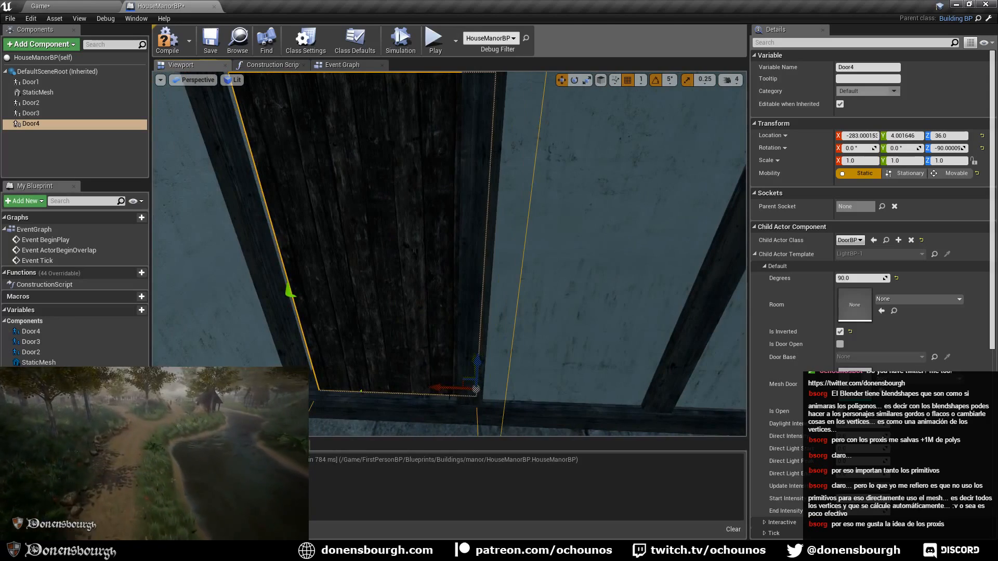
pyautogui.moveTo(434, 388); pyautogui.dragTo(430, 390)
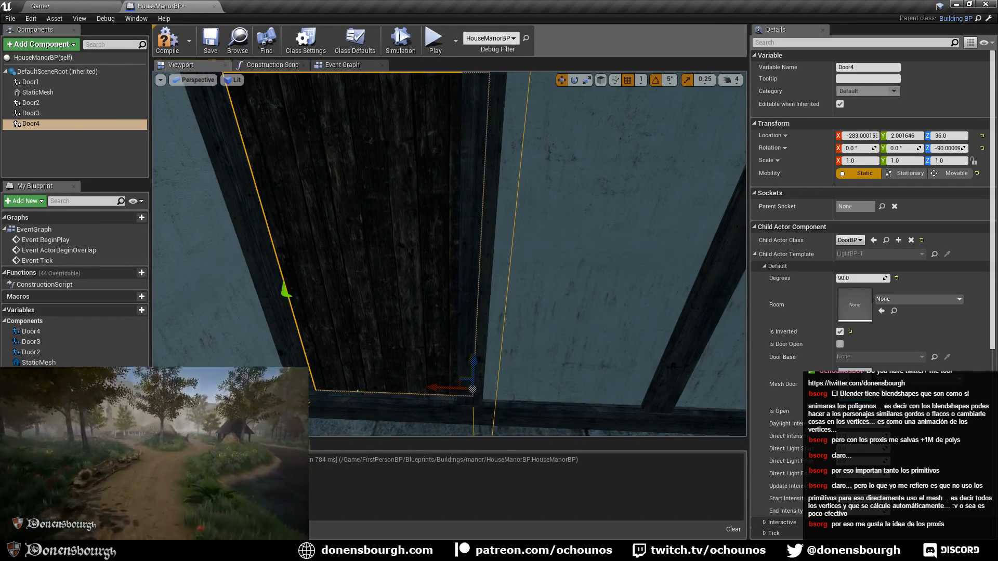
pyautogui.moveTo(472, 388); pyautogui.dragTo(489, 391, button='right')
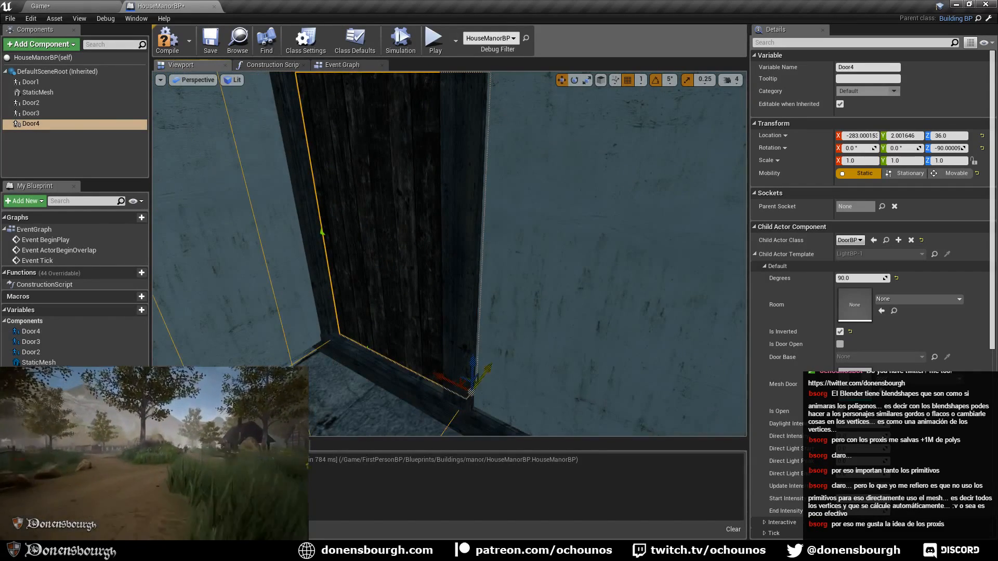
pyautogui.moveTo(487, 380); pyautogui.dragTo(481, 382)
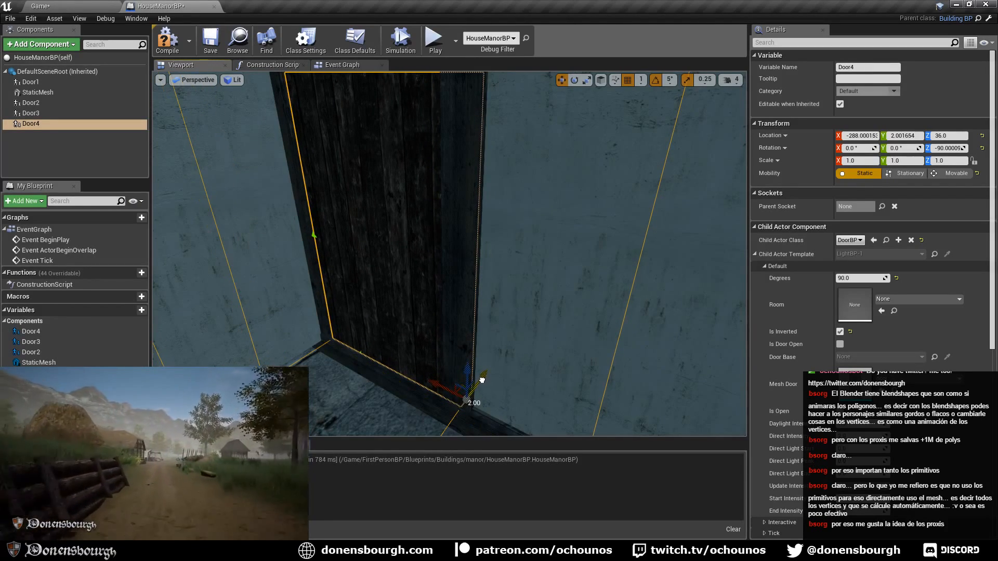
pyautogui.moveTo(481, 382)
pyautogui.mouseDown(button='right')
pyautogui.moveTo(504, 382)
pyautogui.moveTo(472, 384)
pyautogui.mouseUp(button='right')
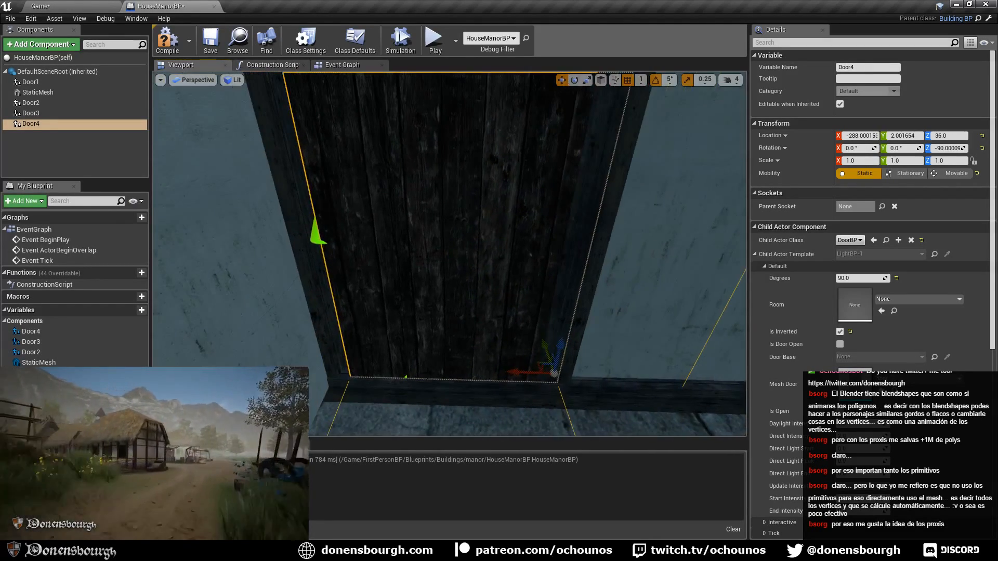
pyautogui.moveTo(515, 373); pyautogui.dragTo(503, 372)
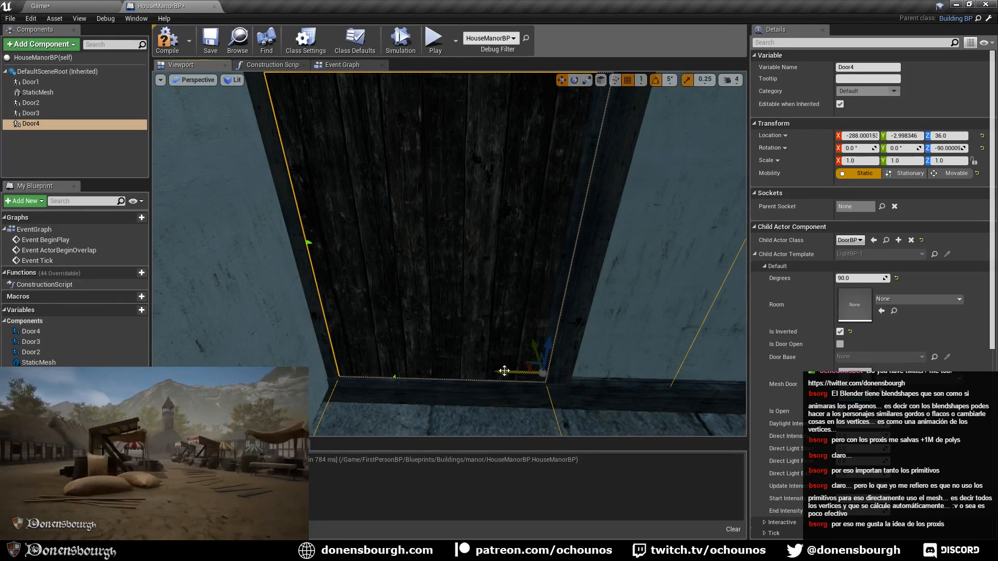
# - Inspect Door4's fit in its frame from the other side, and check the manor's exterior front
pyautogui.moveTo(504, 372); pyautogui.dragTo(434, 386, button='right')
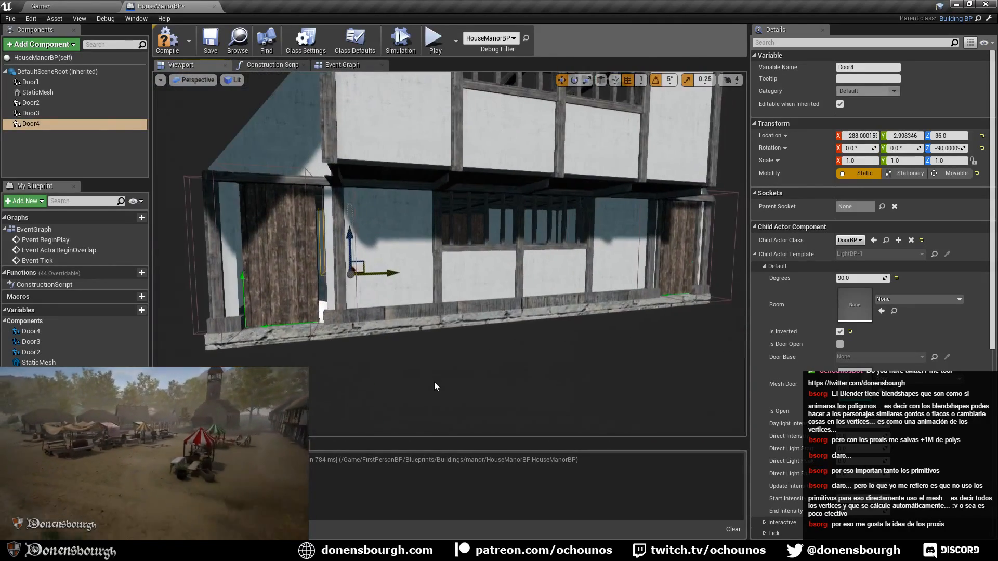
pyautogui.moveTo(358, 378); pyautogui.dragTo(255, 373, button='right')
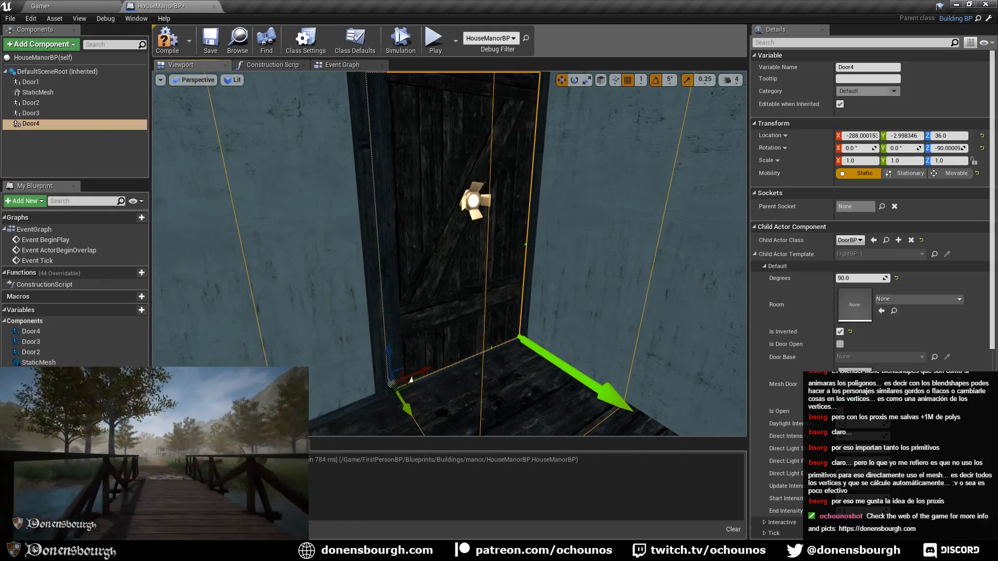
pyautogui.click(77, 146)
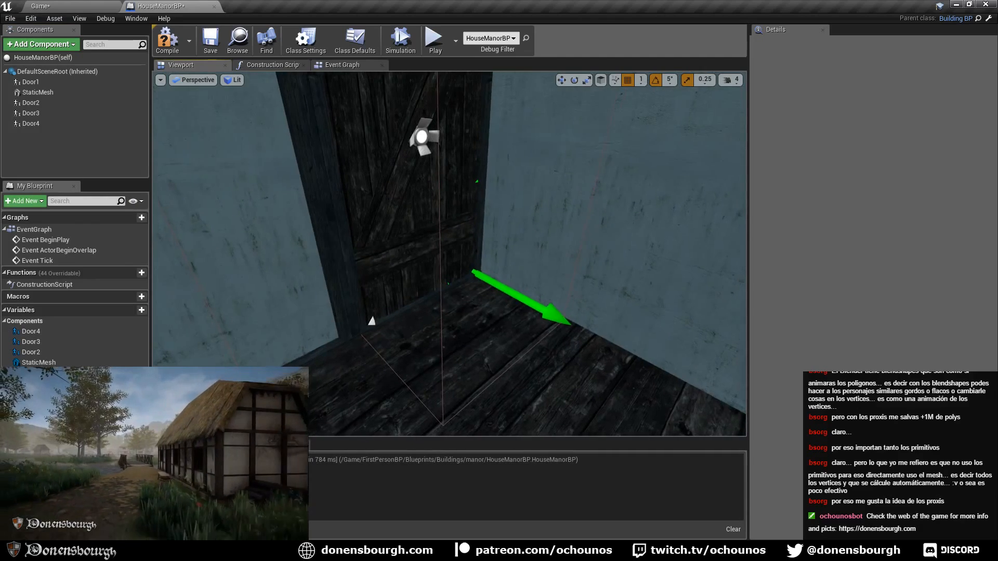
pyautogui.moveTo(450, 254); pyautogui.dragTo(394, 316, button='right')
pyautogui.press('w')
pyautogui.press('w')
pyautogui.press('w')
pyautogui.press('w')
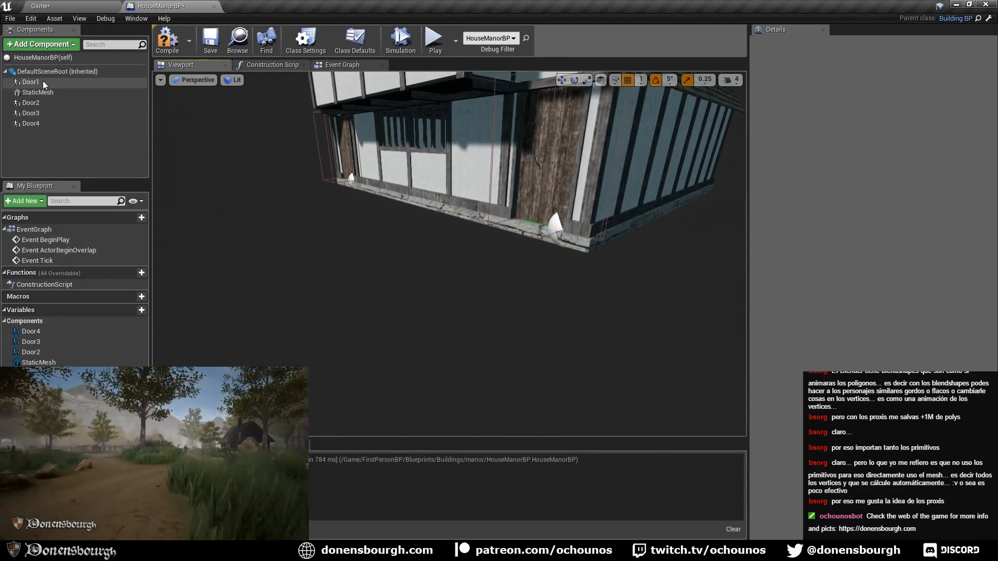
# - Duplicate the front entrance door Door1
pyautogui.click(44, 82)
pyautogui.press('q')
pyautogui.moveTo(512, 337); pyautogui.dragTo(512, 337, button='right')
pyautogui.press('e')
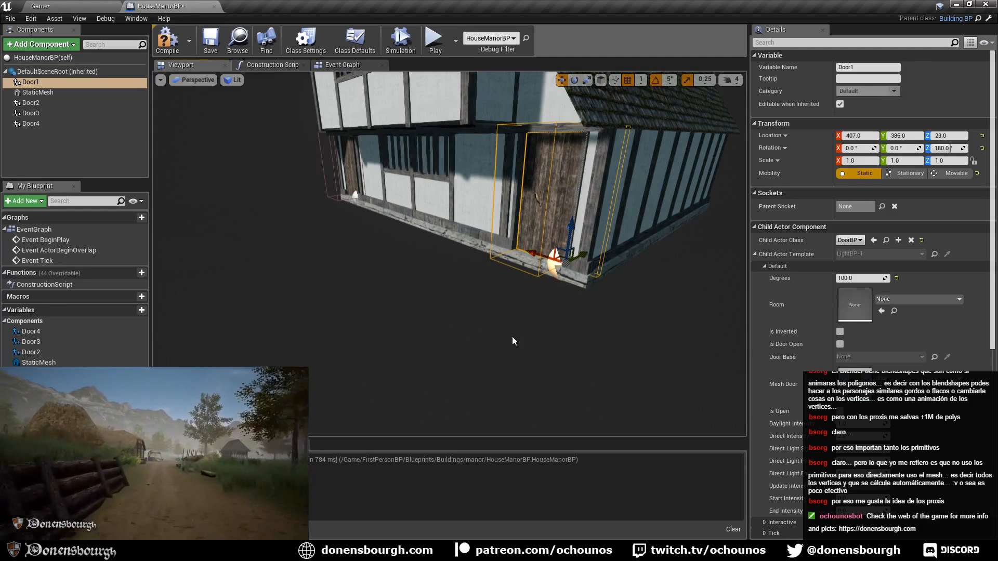
pyautogui.hotkey('ctrl', 'w')
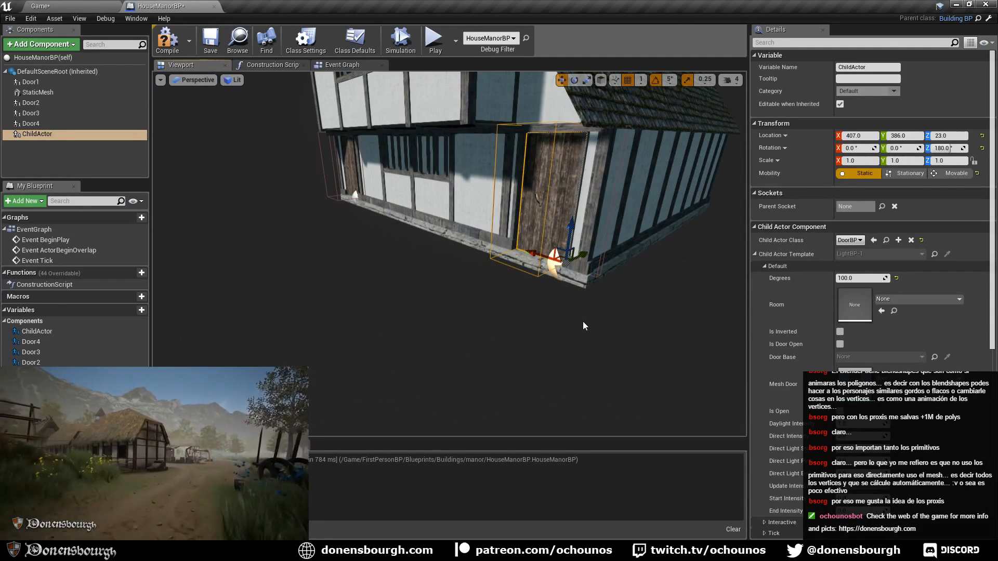
# - Move the copy of Door1 along Y to the manor's opposite wall, at about -395
pyautogui.scroll(-3, 546, 360)
pyautogui.press('q')
pyautogui.moveTo(600, 324); pyautogui.dragTo(600, 324, button='right')
pyautogui.moveTo(463, 294); pyautogui.dragTo(463, 294, button='right')
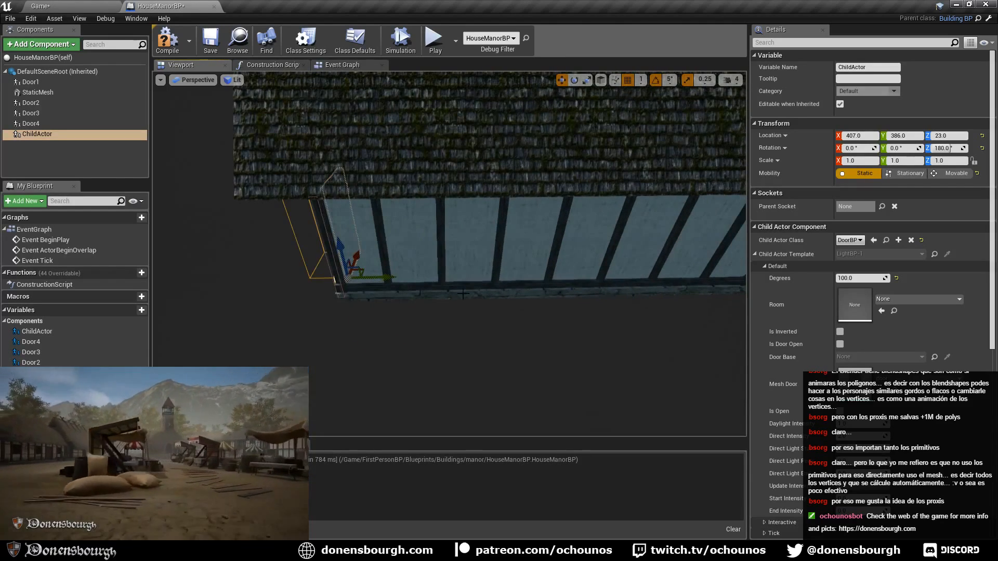
pyautogui.moveTo(389, 279); pyautogui.dragTo(684, 320)
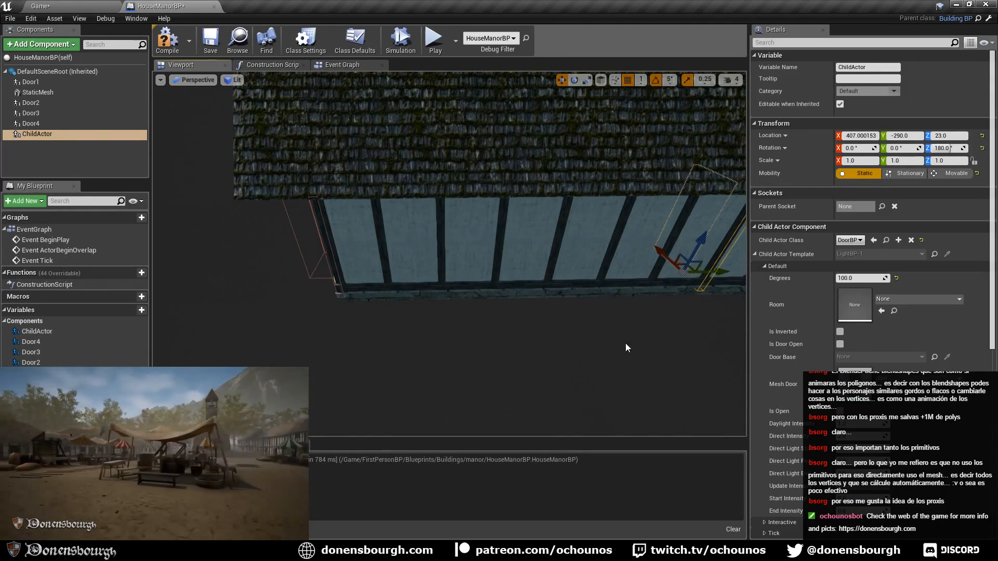
pyautogui.moveTo(626, 344); pyautogui.dragTo(602, 329, button='right')
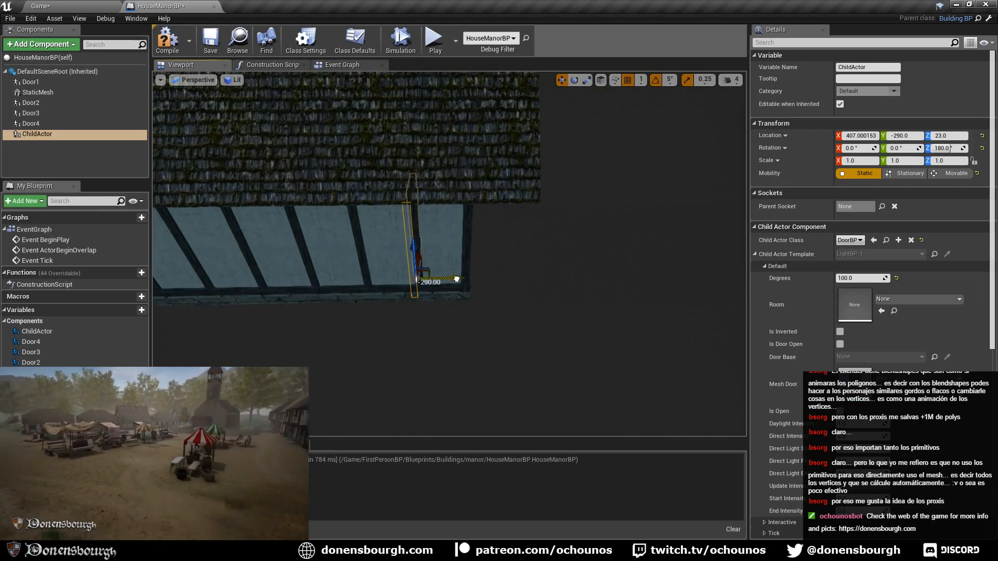
pyautogui.moveTo(457, 279); pyautogui.dragTo(505, 292)
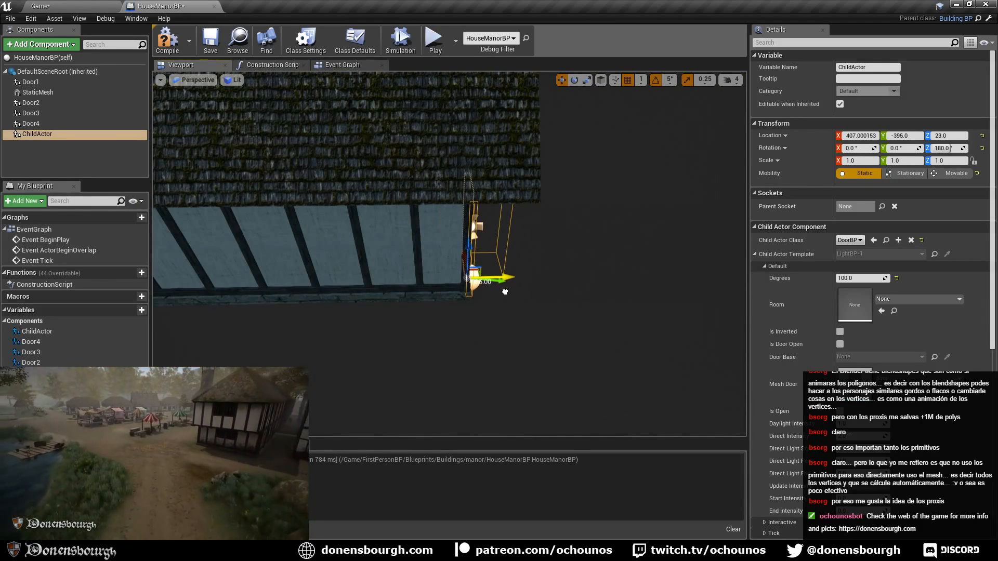
# - Rotate the copied door about the Z axis to 0 degrees so it faces the opposite way
pyautogui.scroll(4, 597, 301)
pyautogui.moveTo(597, 301); pyautogui.dragTo(503, 307, button='right')
pyautogui.press('d')
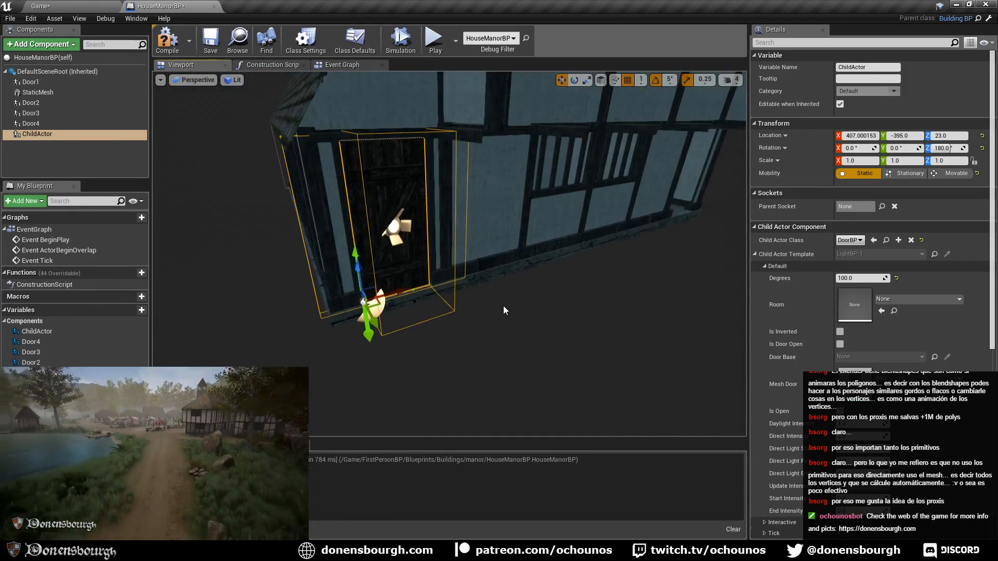
pyautogui.press('e')
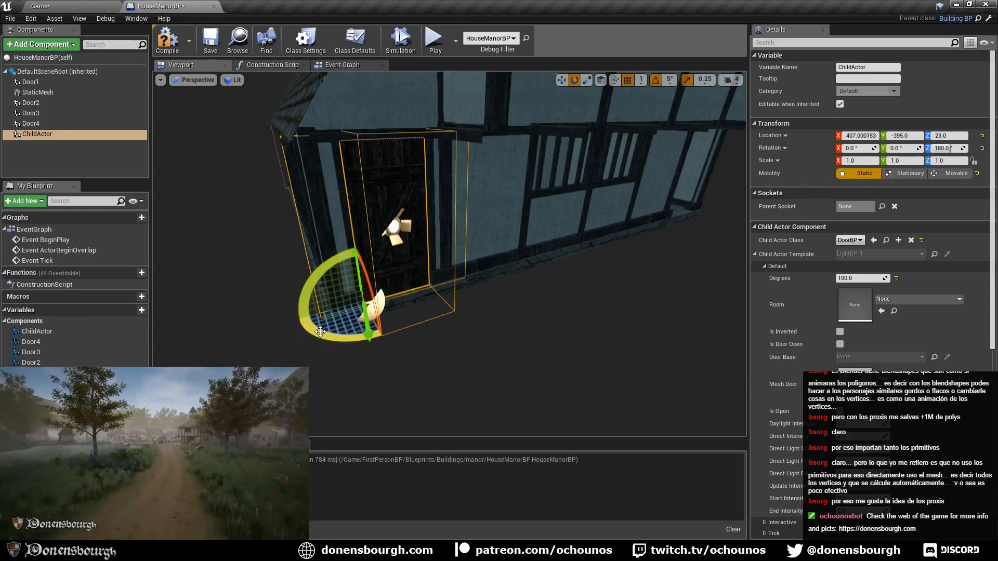
pyautogui.moveTo(330, 333); pyautogui.dragTo(670, 231)
# - Fit the copied door into the corner doorway at about X -407 and Y -390
pyautogui.press('w')
pyautogui.moveTo(581, 322); pyautogui.dragTo(553, 310, button='right')
pyautogui.scroll(-1, 598, 311)
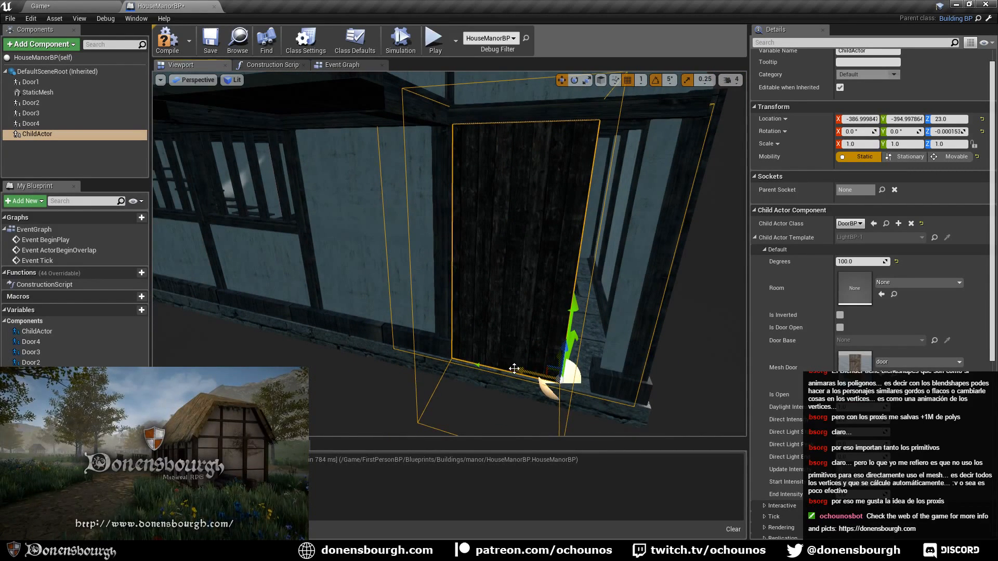
pyautogui.moveTo(514, 369); pyautogui.dragTo(545, 370)
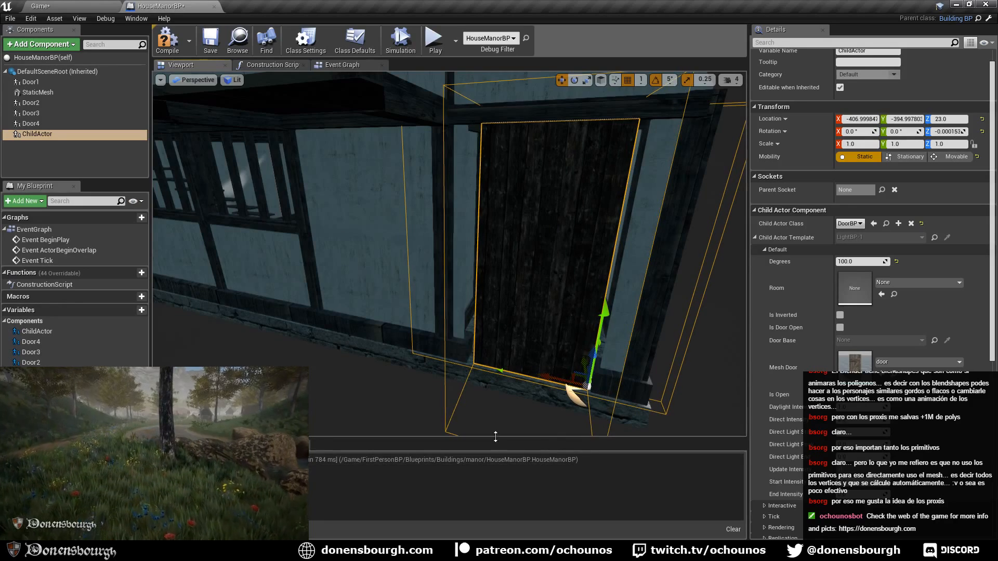
pyautogui.moveTo(478, 379); pyautogui.dragTo(432, 394, button='right')
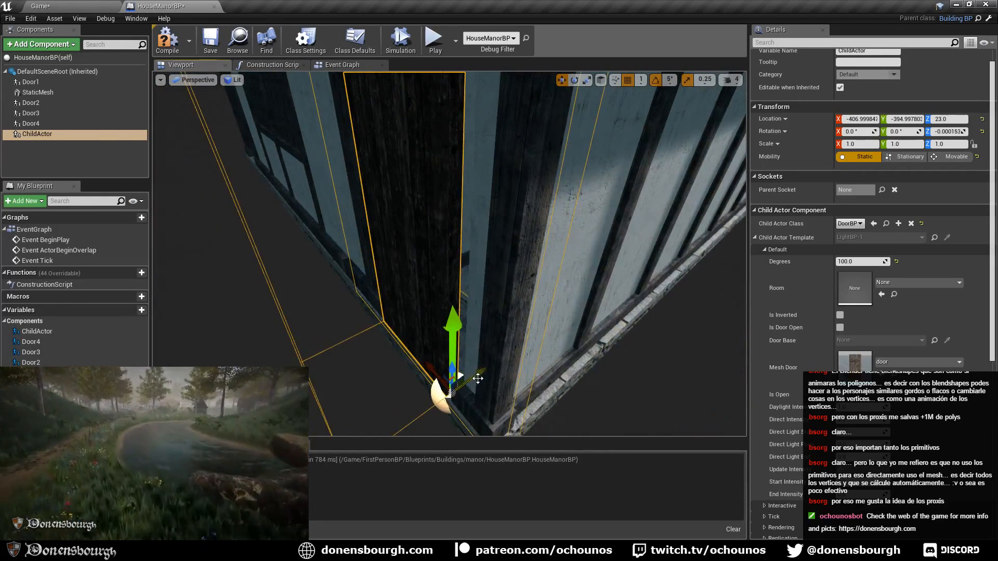
pyautogui.moveTo(478, 379)
pyautogui.mouseDown()
pyautogui.moveTo(494, 360)
pyautogui.moveTo(483, 368)
pyautogui.mouseUp()
pyautogui.moveTo(419, 331); pyautogui.dragTo(423, 306, button='right')
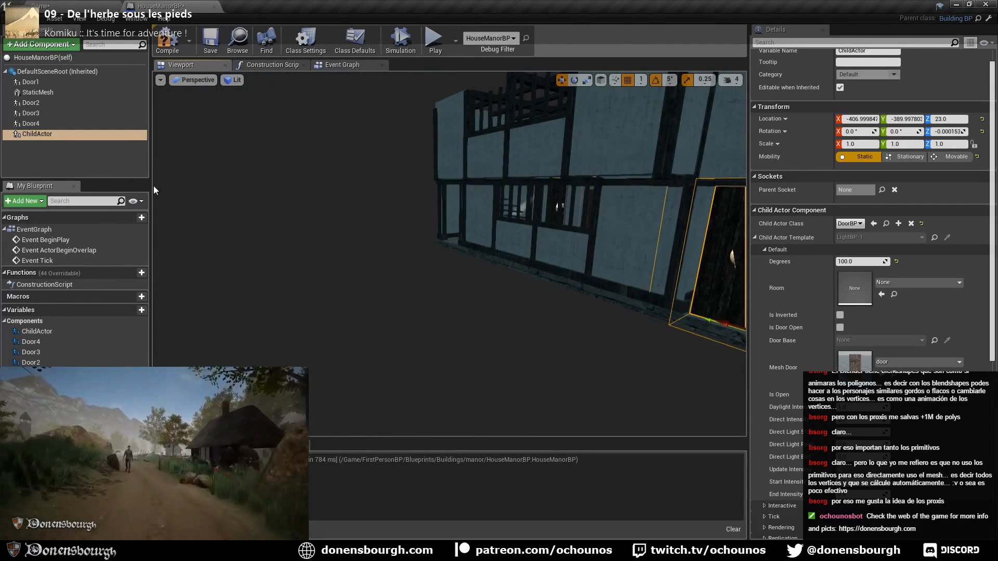
# - Rename the copied door Door5, and duplicate it under the name Door6
pyautogui.click(46, 136)
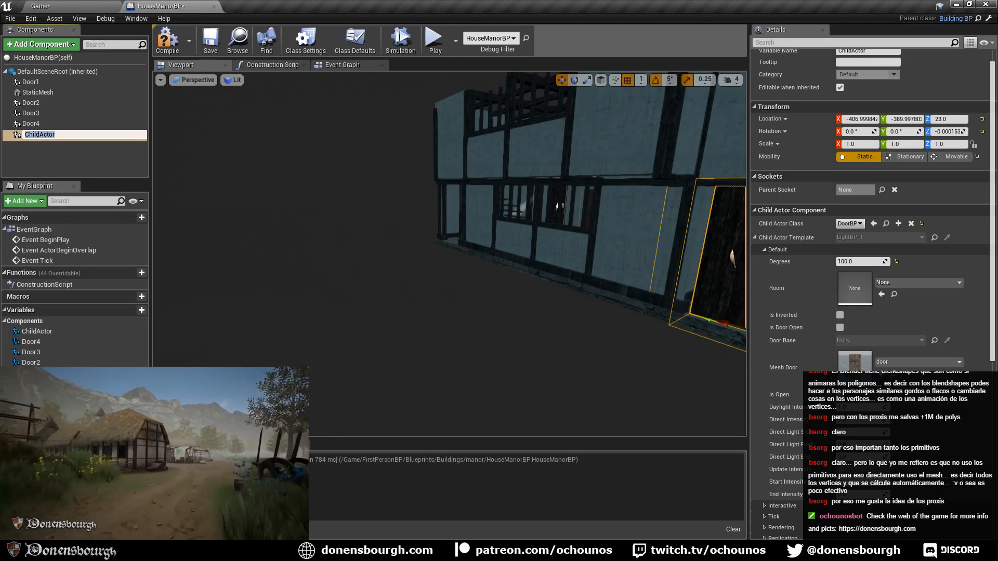
pyautogui.press('Return')
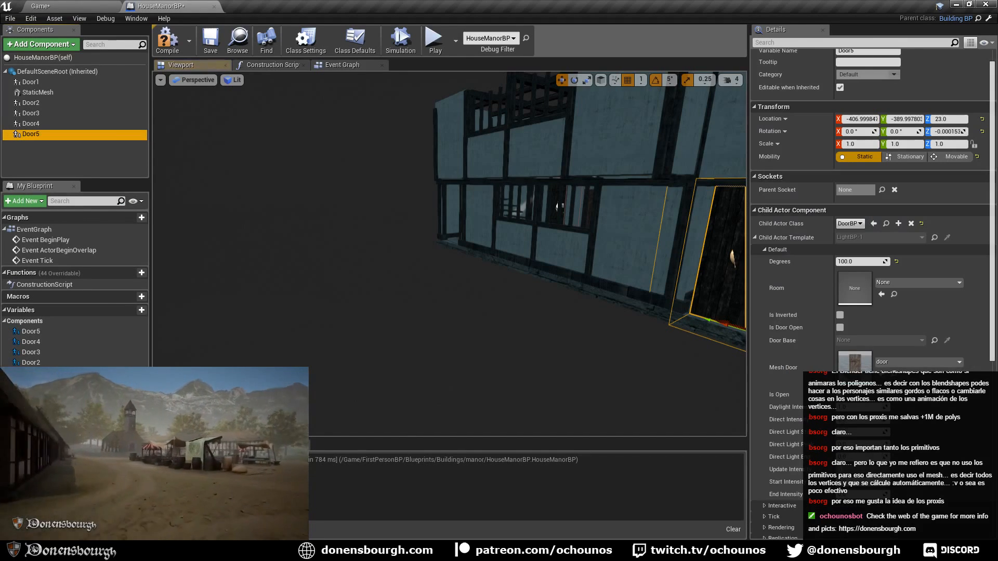
pyautogui.press('f')
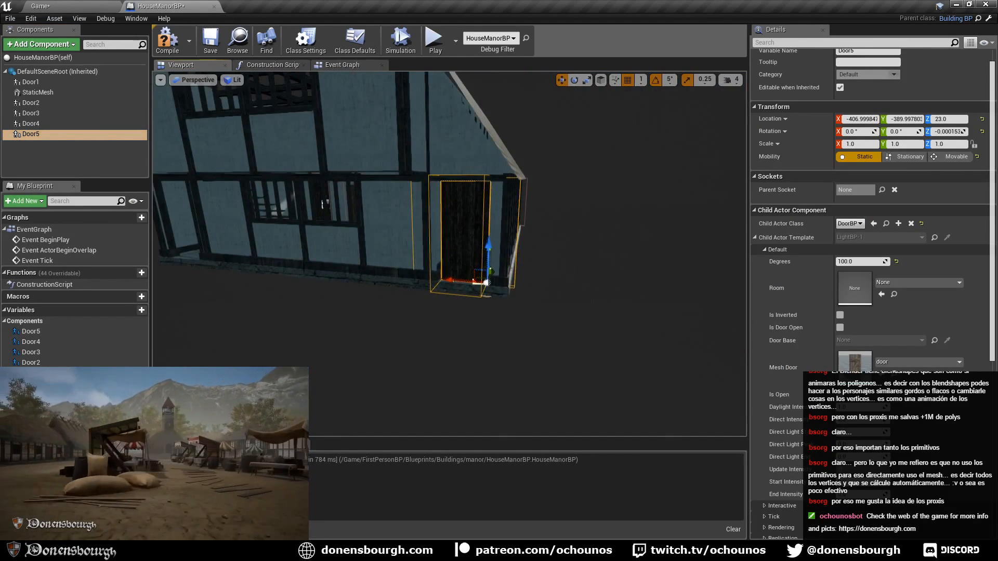
pyautogui.moveTo(386, 295); pyautogui.dragTo(420, 306, button='middle')
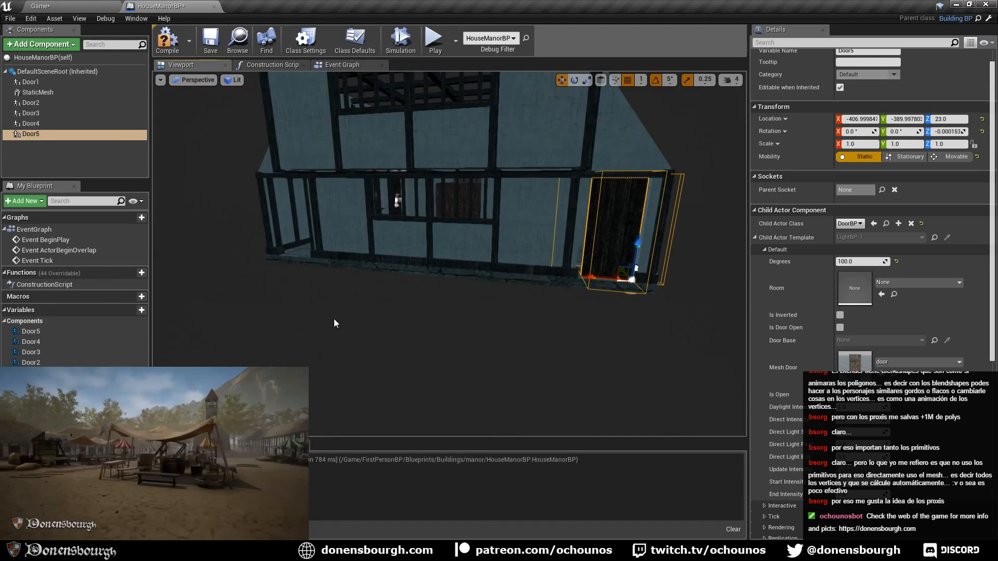
pyautogui.hotkey('ctrl', 'w')
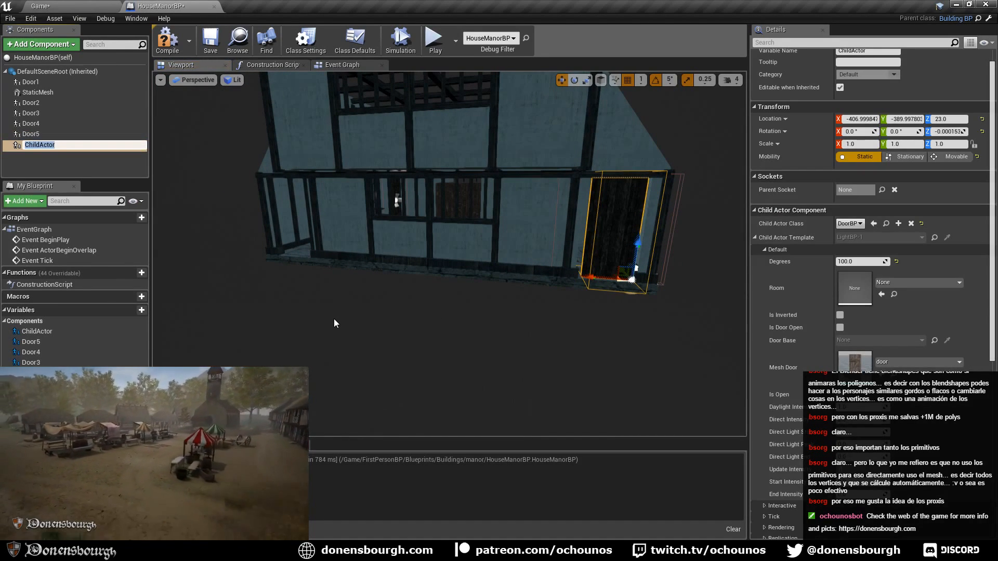
pyautogui.write('Door6')
pyautogui.press('Return')
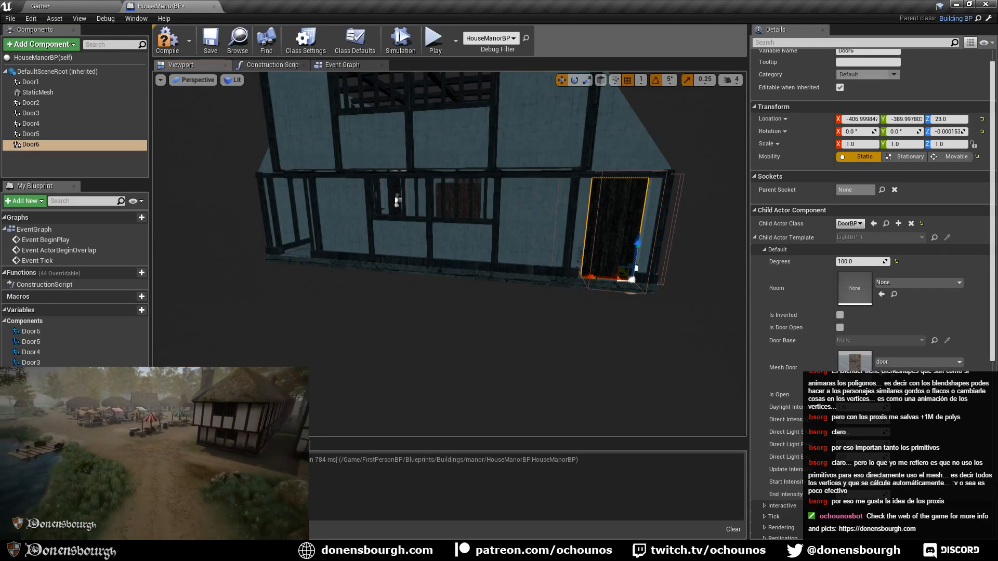
# - Move Door6 along X to about 315, into the doorway at the wall's other end, and enable Is Inverted
pyautogui.moveTo(595, 278); pyautogui.dragTo(286, 255)
pyautogui.click(839, 315)
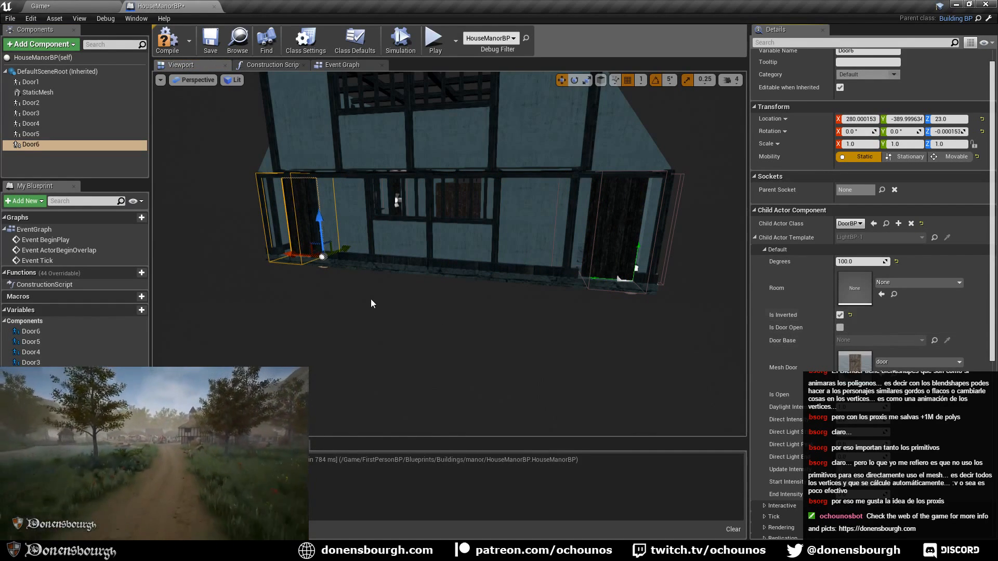
pyautogui.scroll(3, 370, 298)
pyautogui.moveTo(198, 307); pyautogui.dragTo(161, 311, button='right')
pyautogui.moveTo(427, 371); pyautogui.dragTo(369, 372)
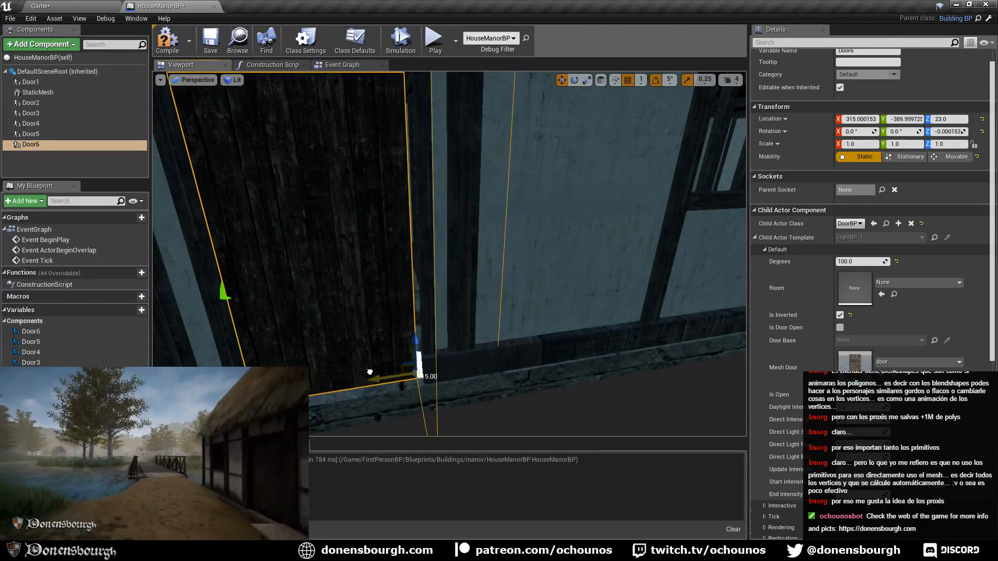
# - Compile the HouseManorBP blueprint
pyautogui.scroll(-5, 370, 373)
pyautogui.moveTo(364, 375); pyautogui.dragTo(358, 363, button='right')
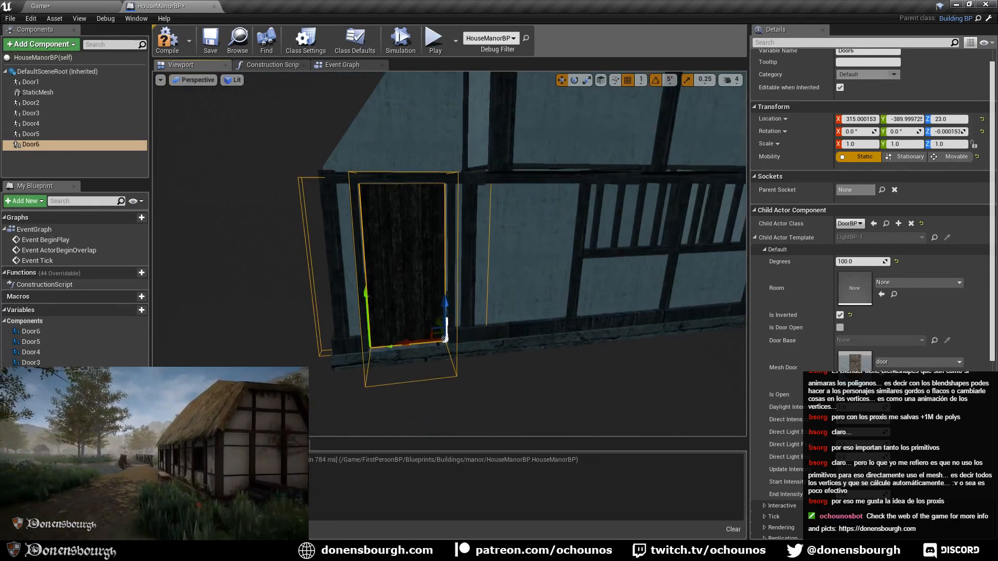
pyautogui.click(217, 45)
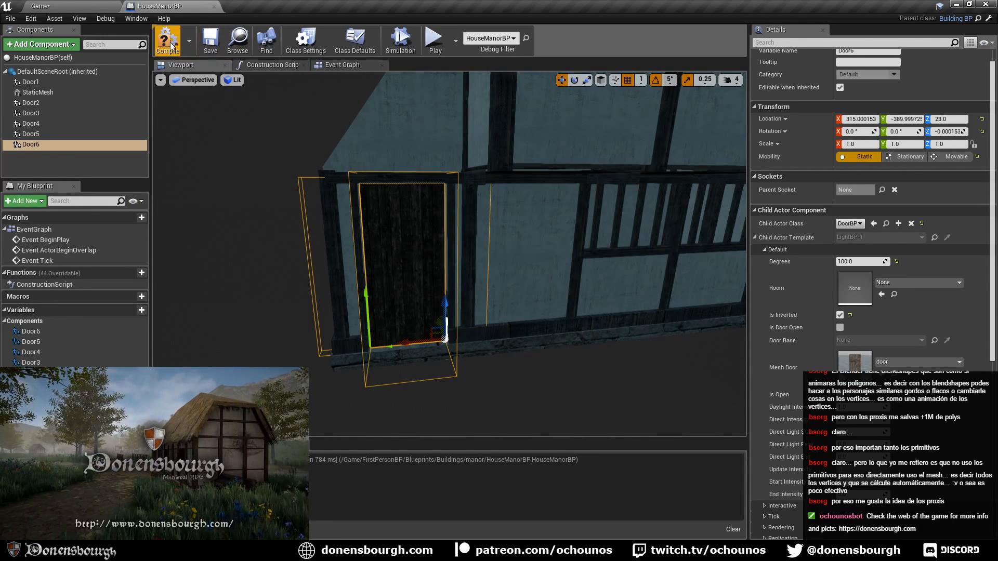
# - Play-test the Game level, walking around the manor to try its two new corner doors, and end the play session
pyautogui.click(72, 4)
pyautogui.press('w')
pyautogui.moveTo(494, 213); pyautogui.dragTo(452, 234, button='right')
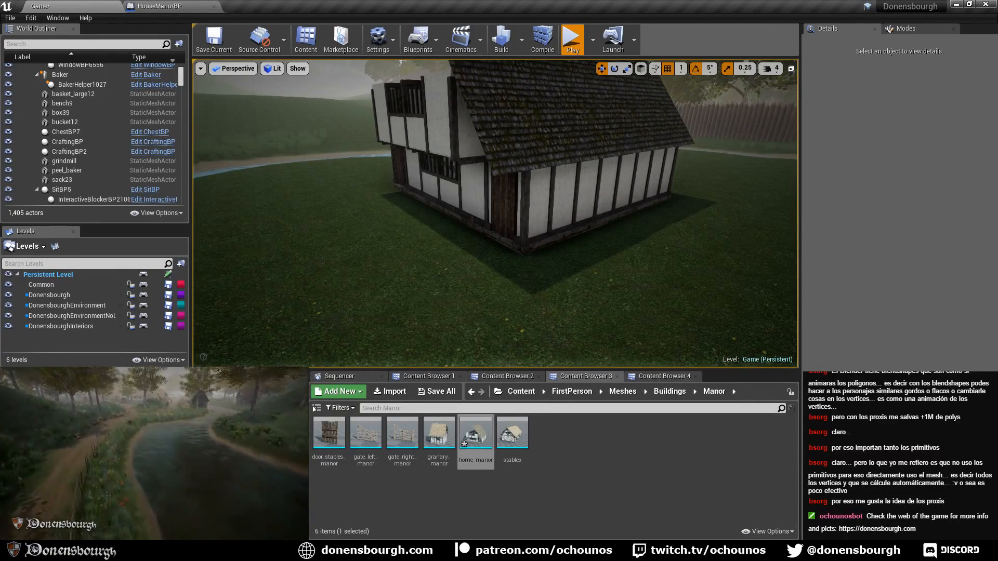
pyautogui.click(572, 39)
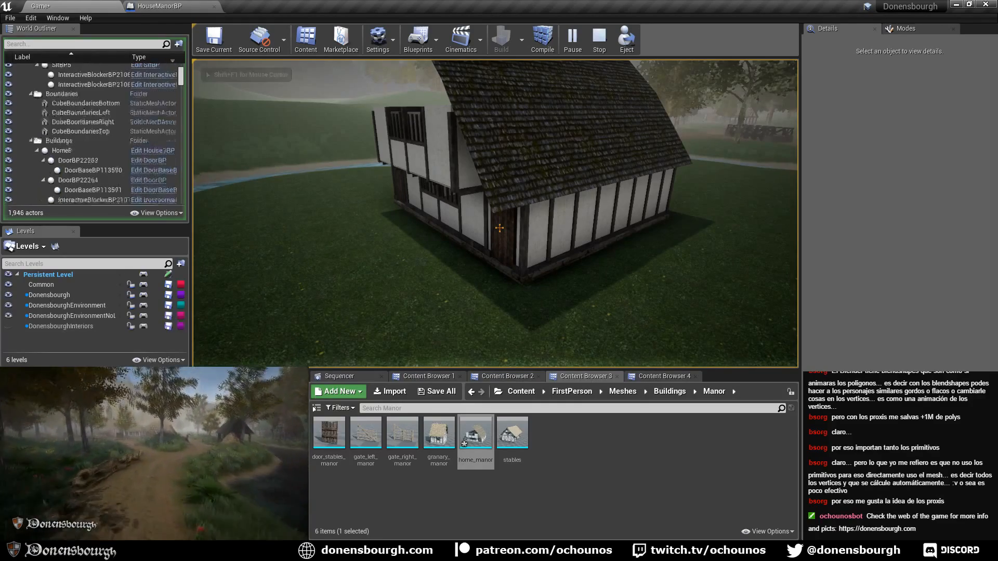
pyautogui.press('w')
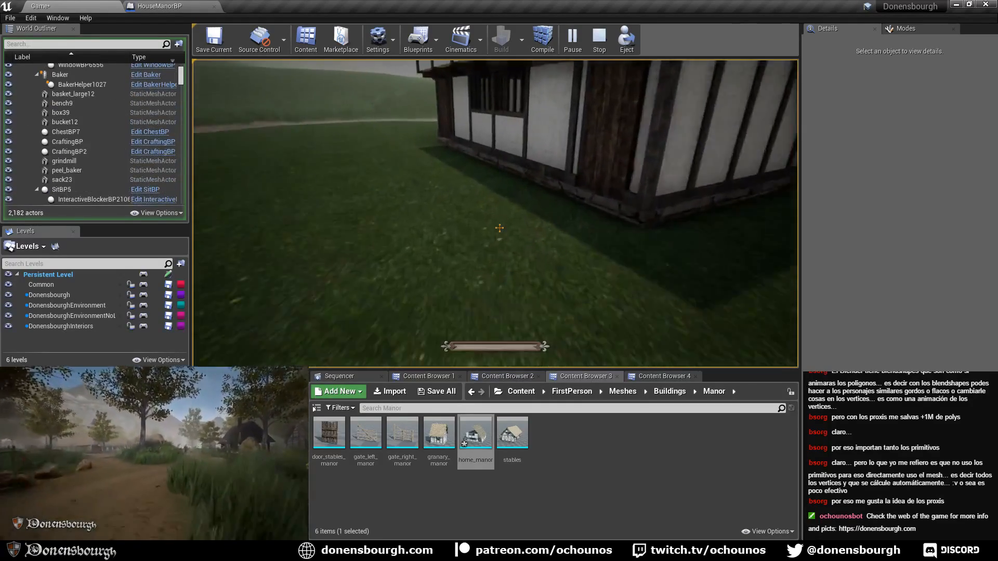
pyautogui.press('w')
pyautogui.press('e')
pyautogui.press('w')
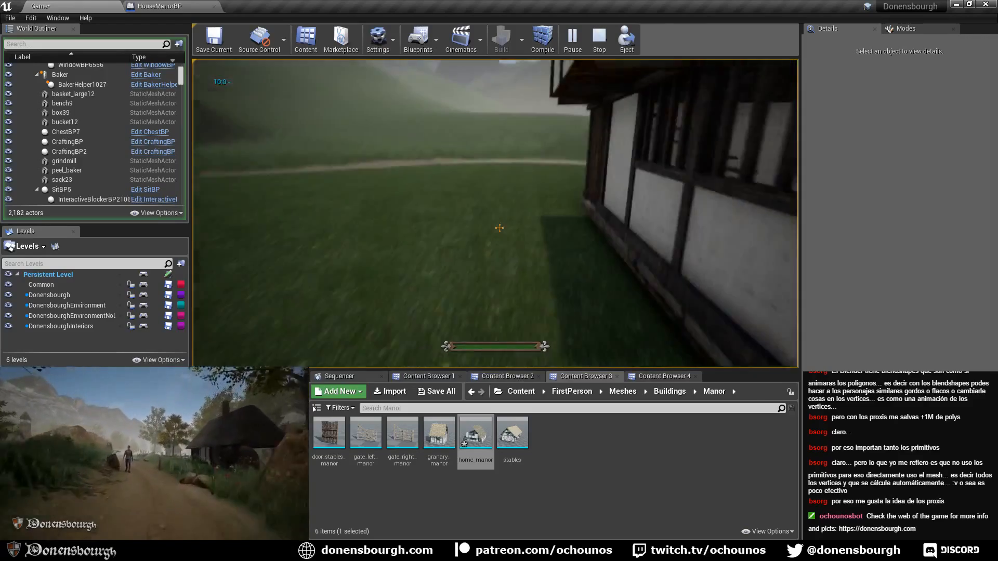
pyautogui.press('w')
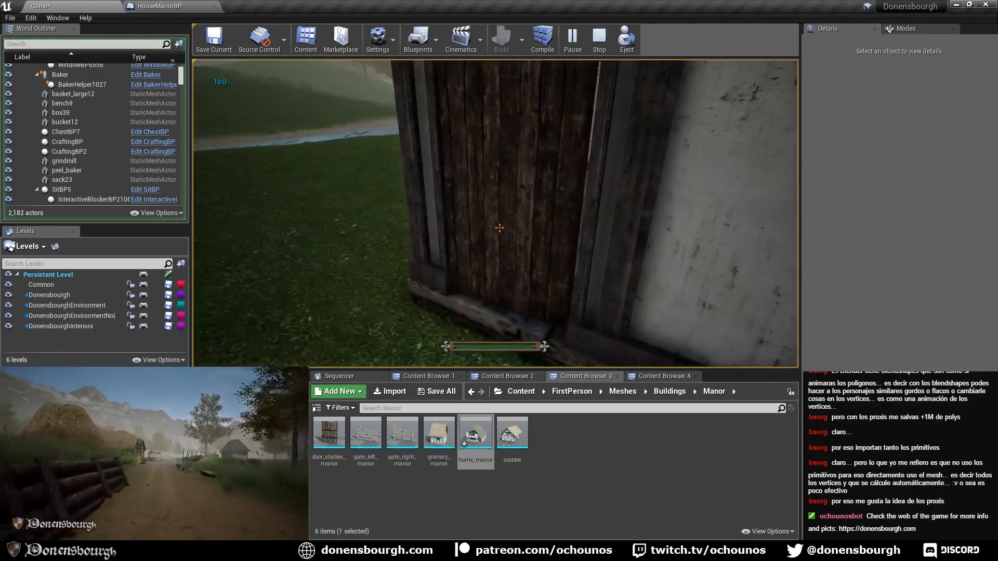
pyautogui.press('w')
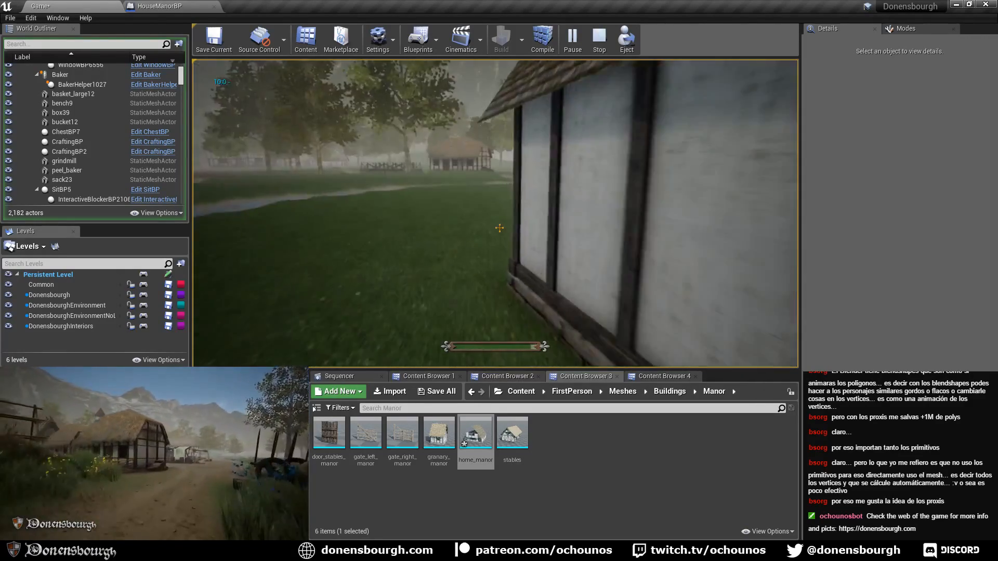
pyautogui.press('w')
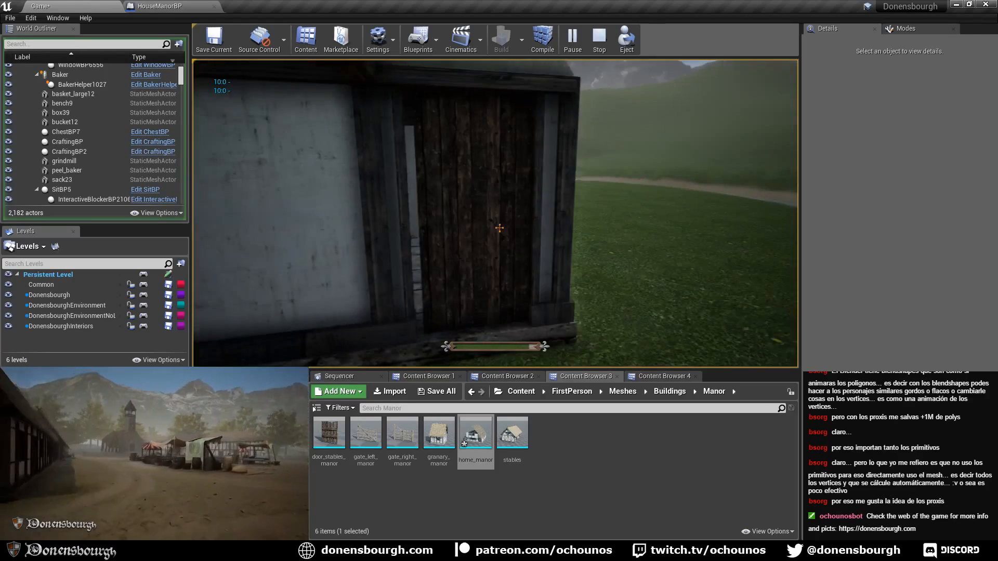
pyautogui.press('w')
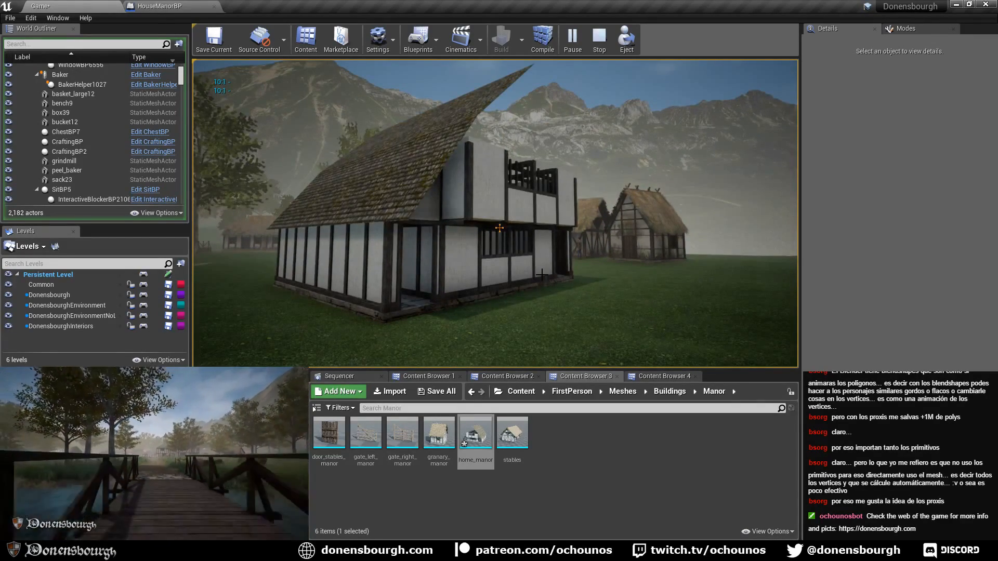
pyautogui.press('Escape')
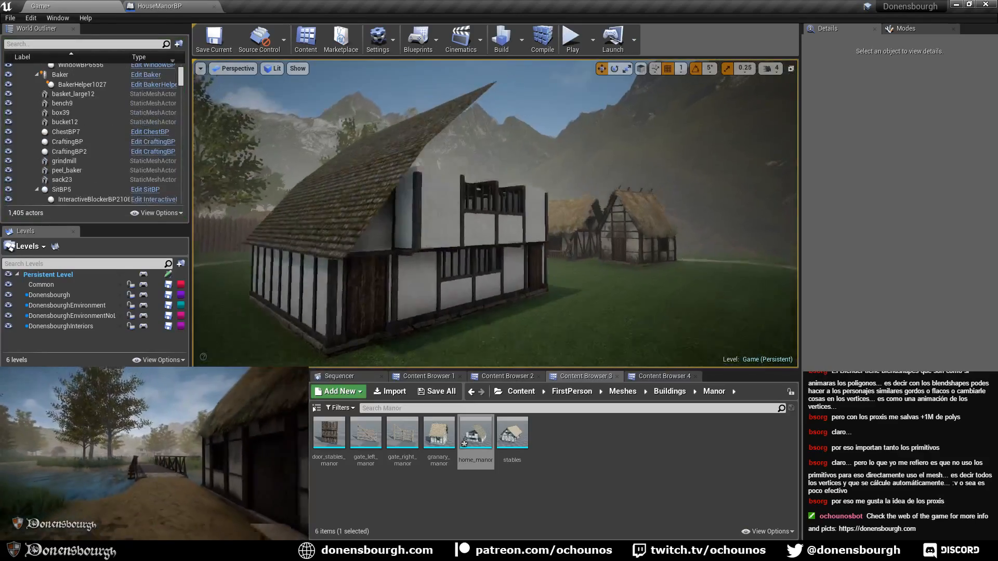
# - Save the Game level with the updated manor
pyautogui.moveTo(495, 213); pyautogui.dragTo(552, 203, button='right')
pyautogui.press('w')
pyautogui.press('s')
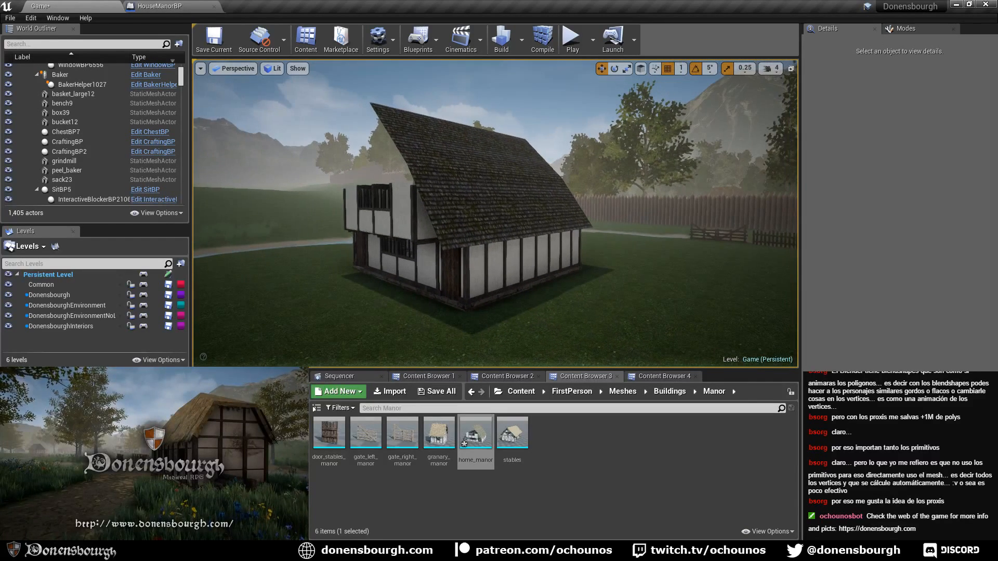
pyautogui.hotkey('ctrl', 's')
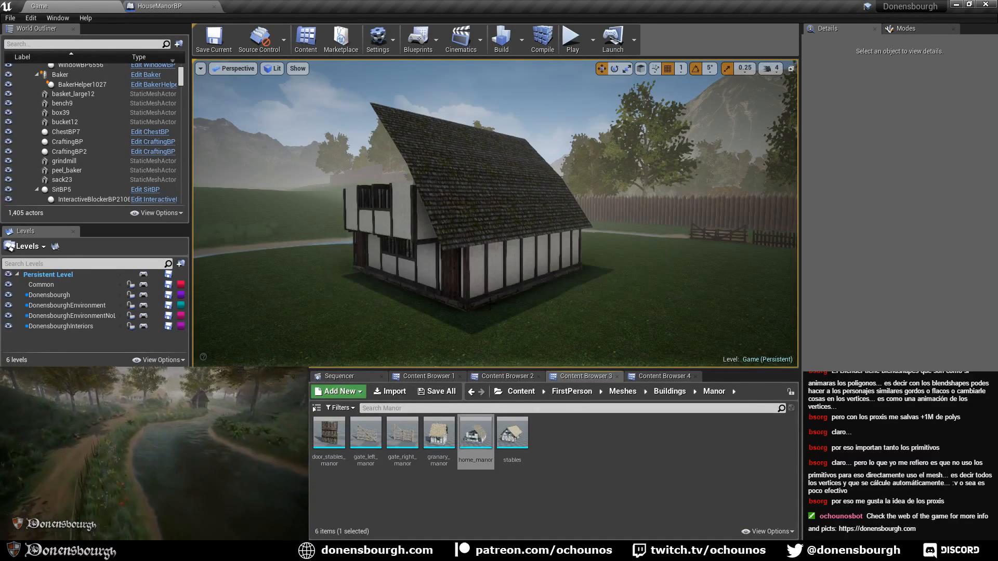
pyautogui.moveTo(457, 333); pyautogui.dragTo(448, 324, button='right')
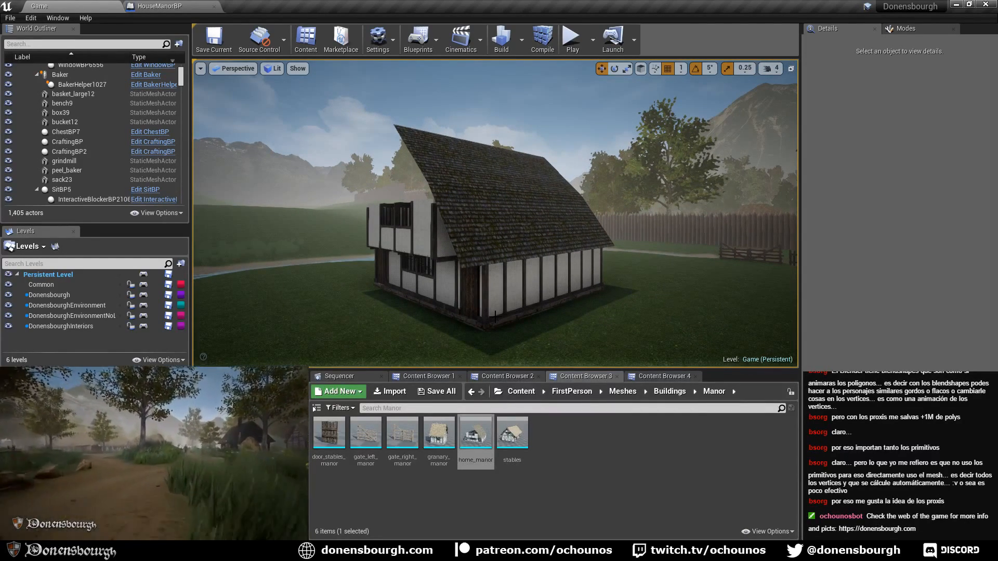
# - Switch to Blender and make the Export group of home_manor.blend visible to work on the whole house
pyautogui.hotkey('alt', 'Tab')
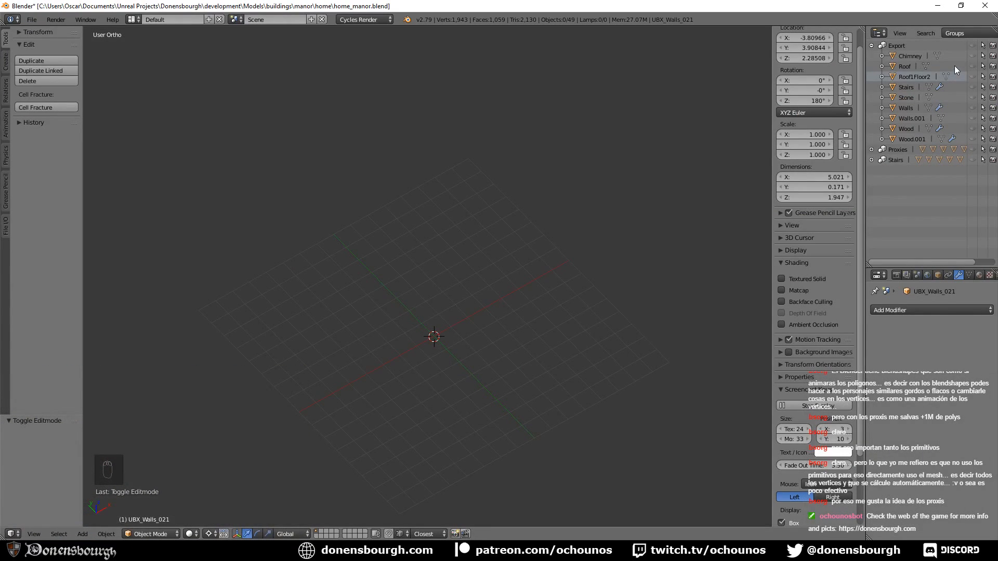
pyautogui.click(972, 46)
pyautogui.moveTo(522, 315); pyautogui.dragTo(469, 314, button='middle')
pyautogui.scroll(3, 469, 313)
pyautogui.keyDown('shift'); pyautogui.moveTo(479, 275); pyautogui.dragTo(541, 327, button='middle'); pyautogui.keyUp('shift')
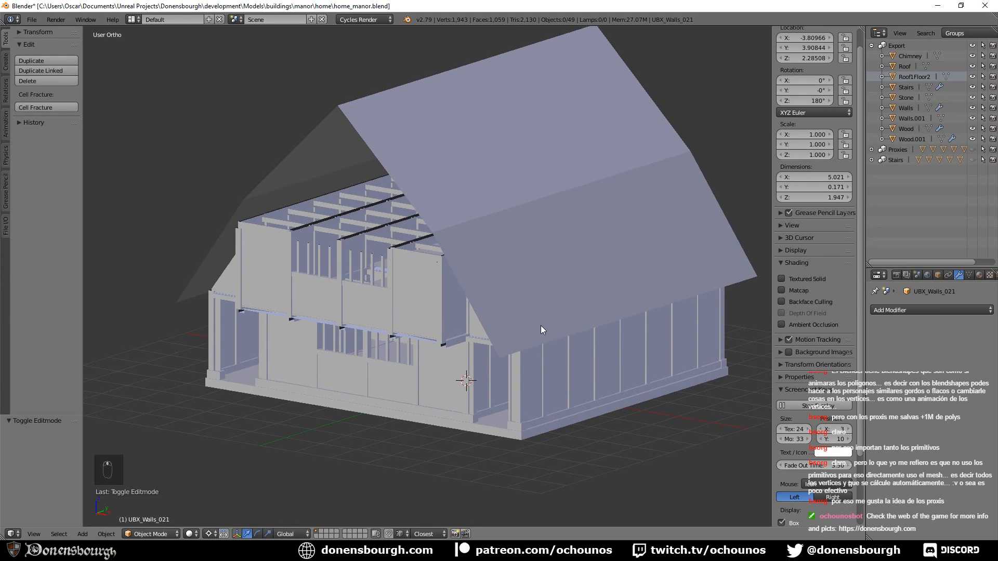